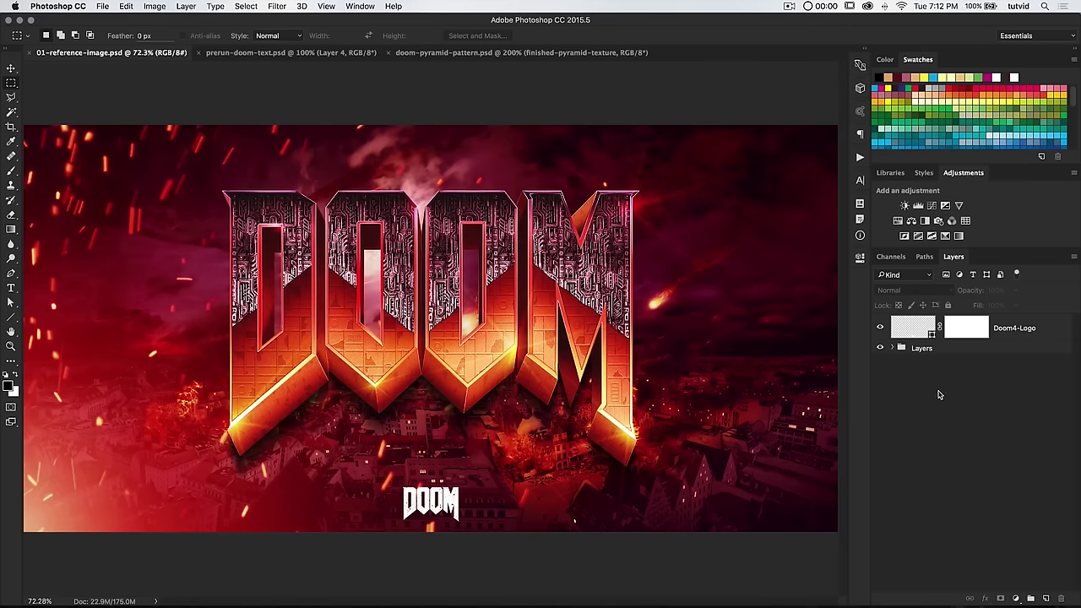
Switch to the 13th-DOOM-text-effect folder in Finder, look through the project files and preview doom-pyramid-pattern.psd.
{"action": "key", "text": "super+Tab"}
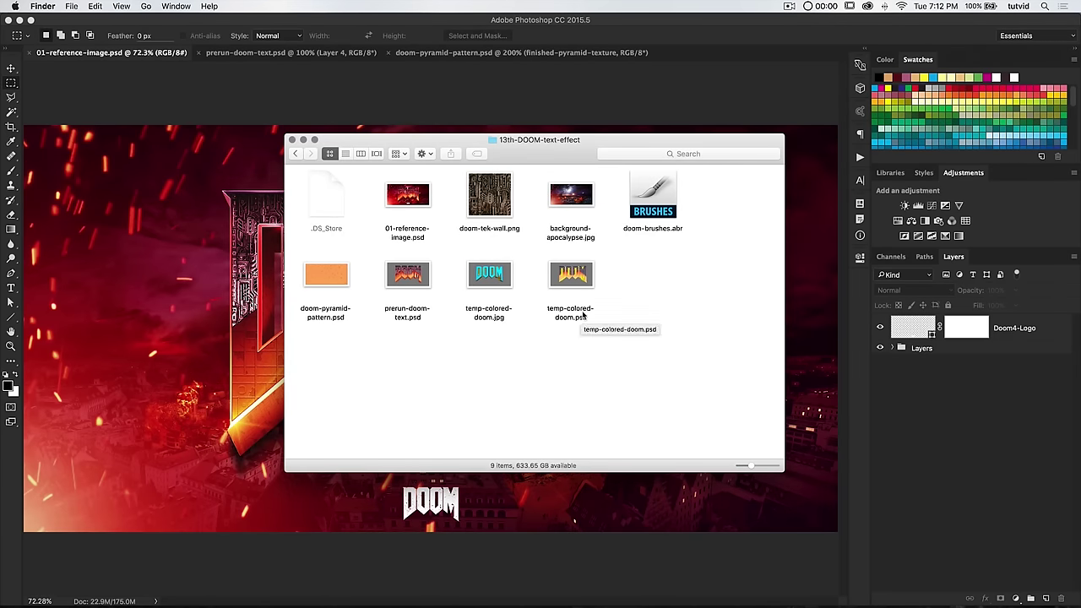
{"action": "left_click", "coordinate": [659, 187]}
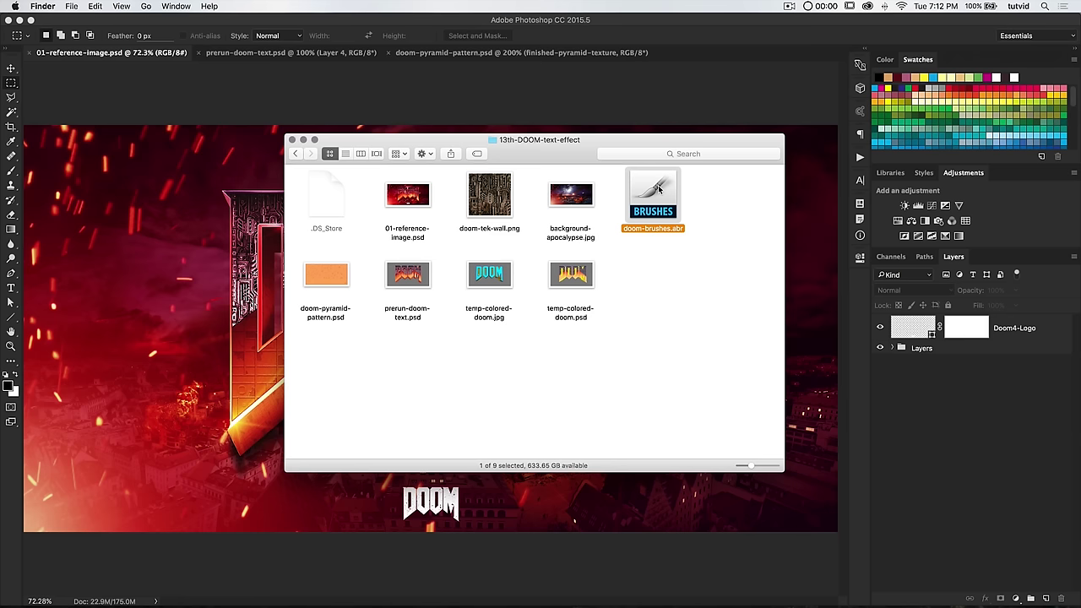
{"action": "left_click", "coordinate": [506, 202]}
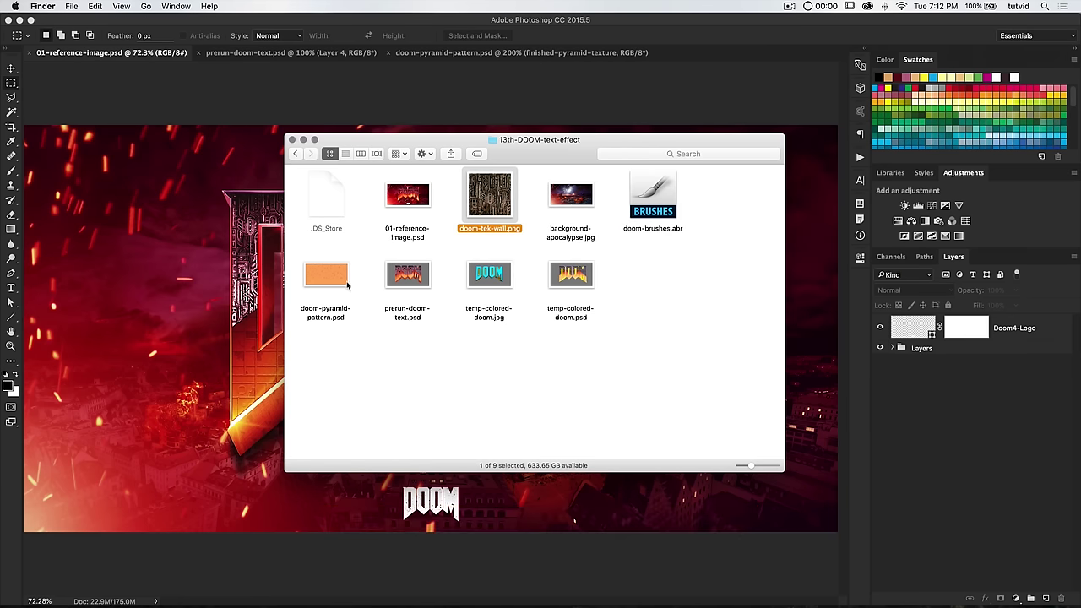
{"action": "left_click", "coordinate": [334, 278]}
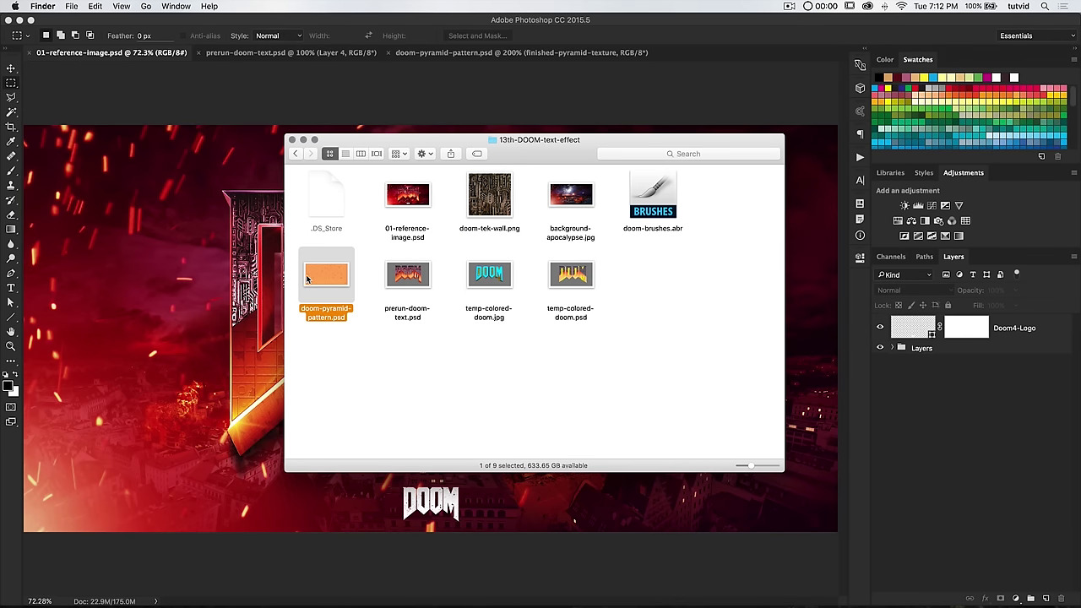
{"action": "key", "text": "space"}
{"action": "left_click_drag", "start_coordinate": [720, 31], "coordinate": [612, 80]}
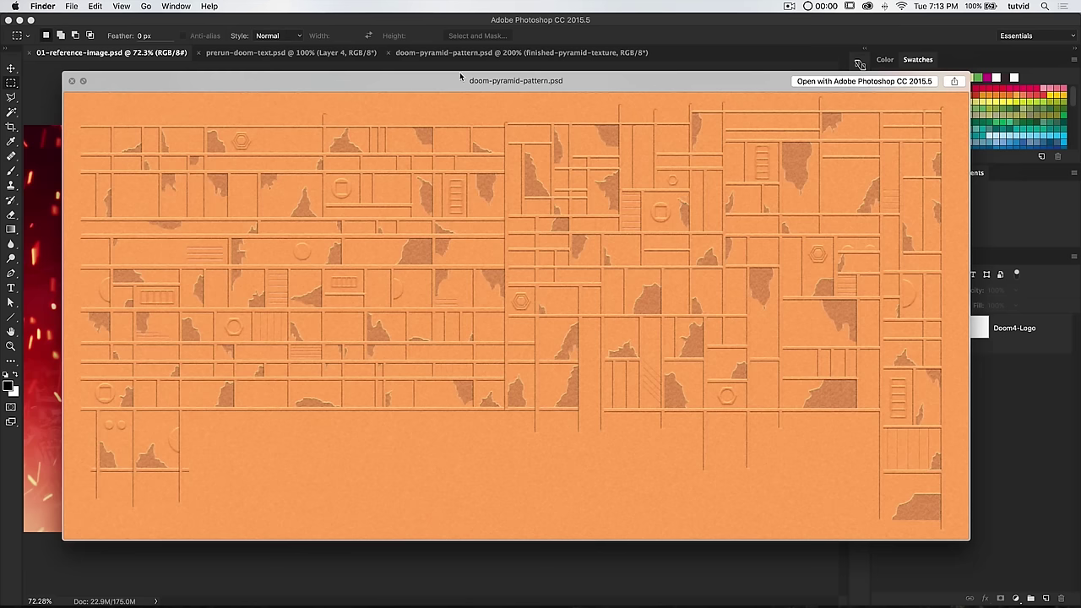
{"action": "left_click_drag", "start_coordinate": [461, 77], "coordinate": [442, 89]}
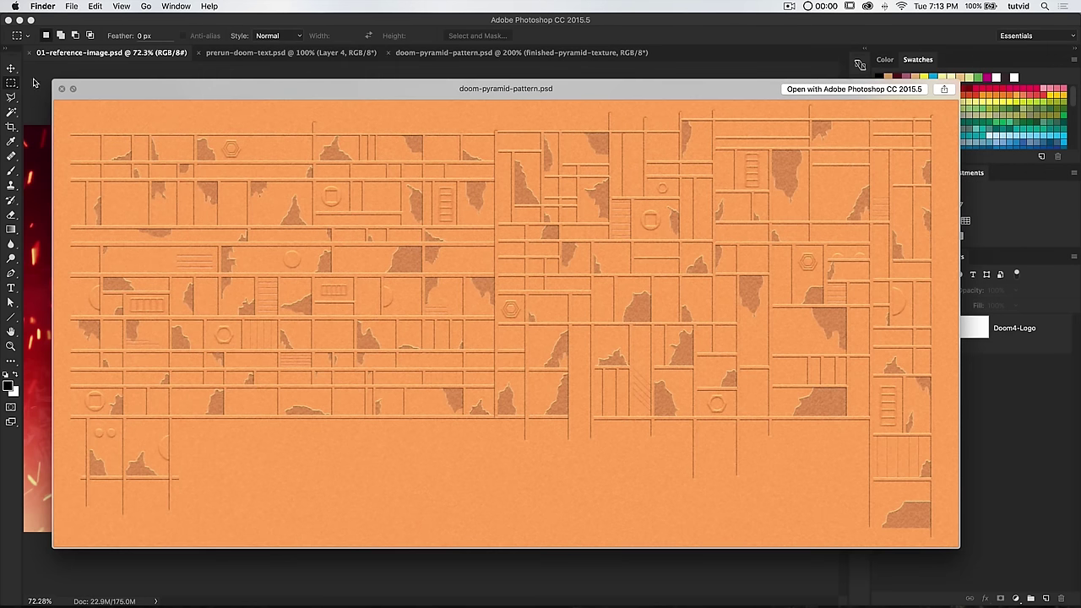
{"action": "left_click", "coordinate": [62, 90]}
{"action": "left_click_drag", "start_coordinate": [602, 145], "coordinate": [625, 142]}
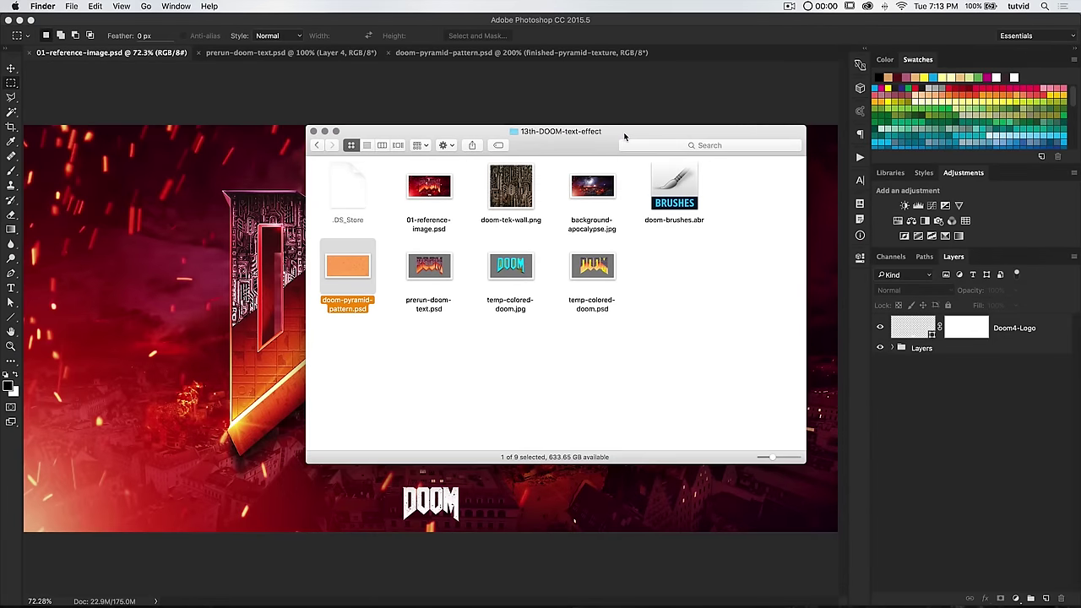
{"action": "left_click", "coordinate": [526, 86]}
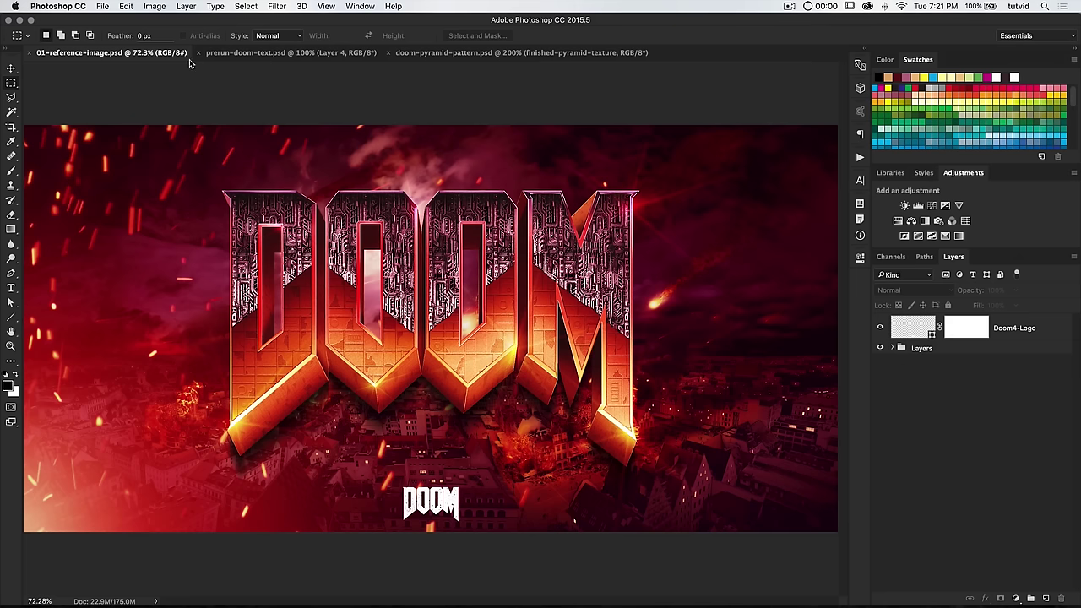
Create a new 2560 x 1440 pixel document at 72 pixels/inch, RGB 8 bit, with a white background.
{"action": "left_click", "coordinate": [104, 6]}
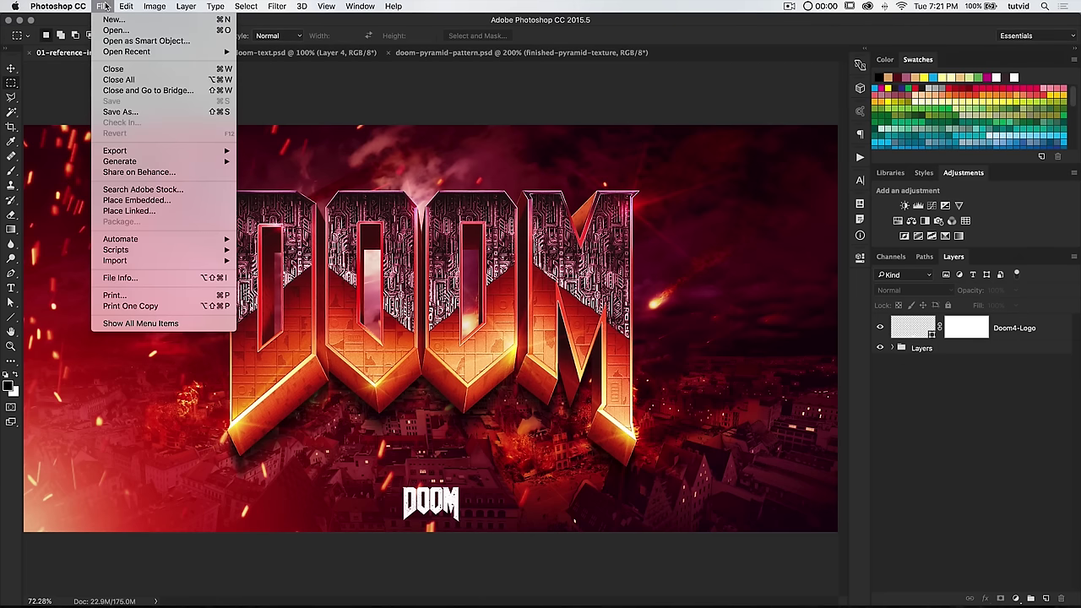
{"action": "left_click", "coordinate": [112, 19]}
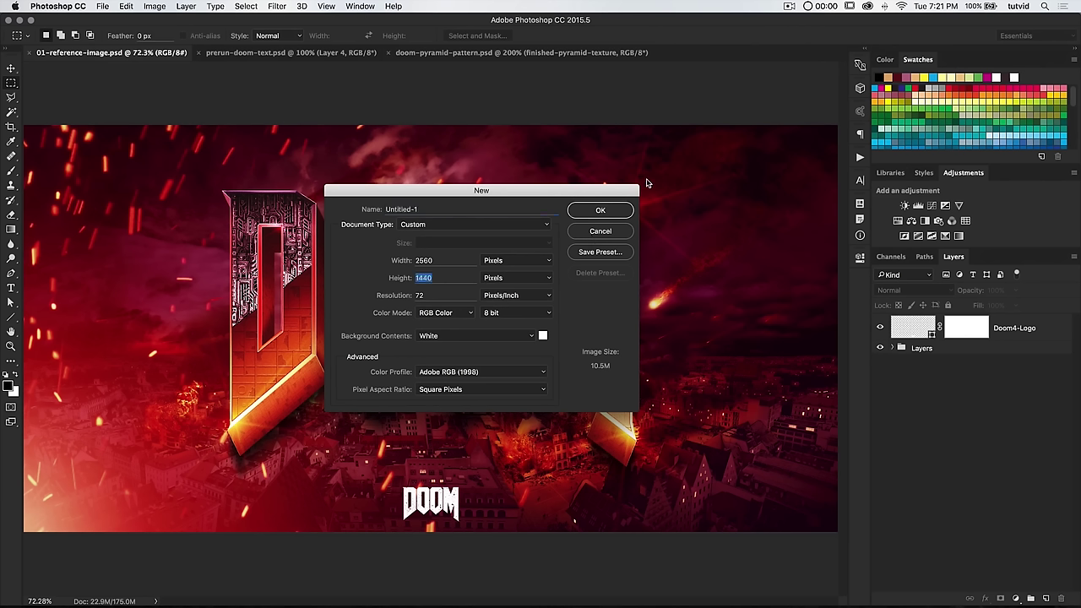
{"action": "left_click", "coordinate": [601, 212]}
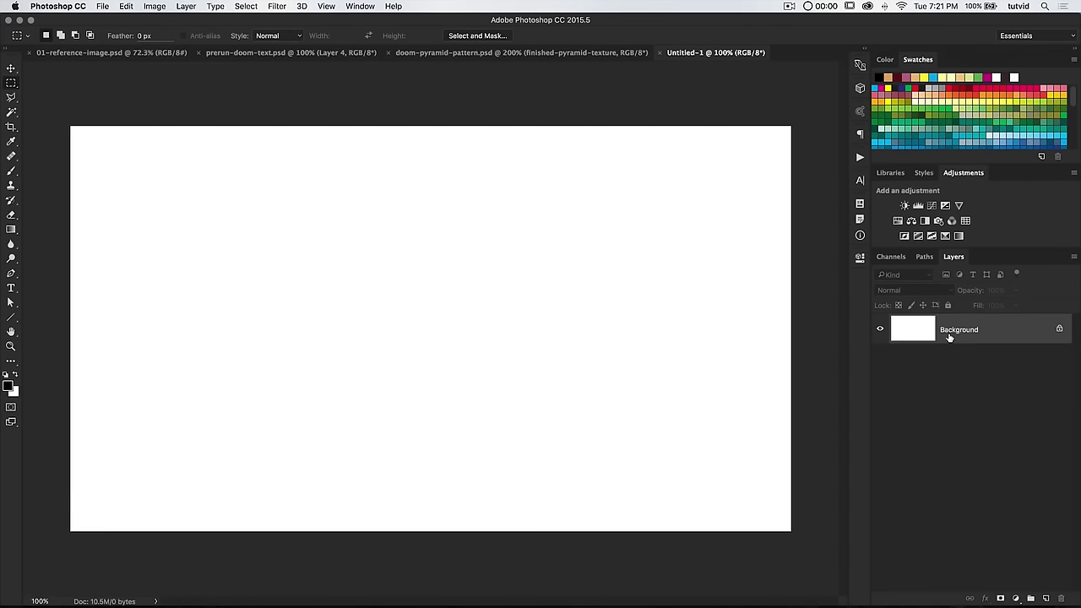
Darken the Background layer to gray with a Hue/Saturation adjustment, setting Lightness to -50.
{"action": "key", "text": "super+u"}
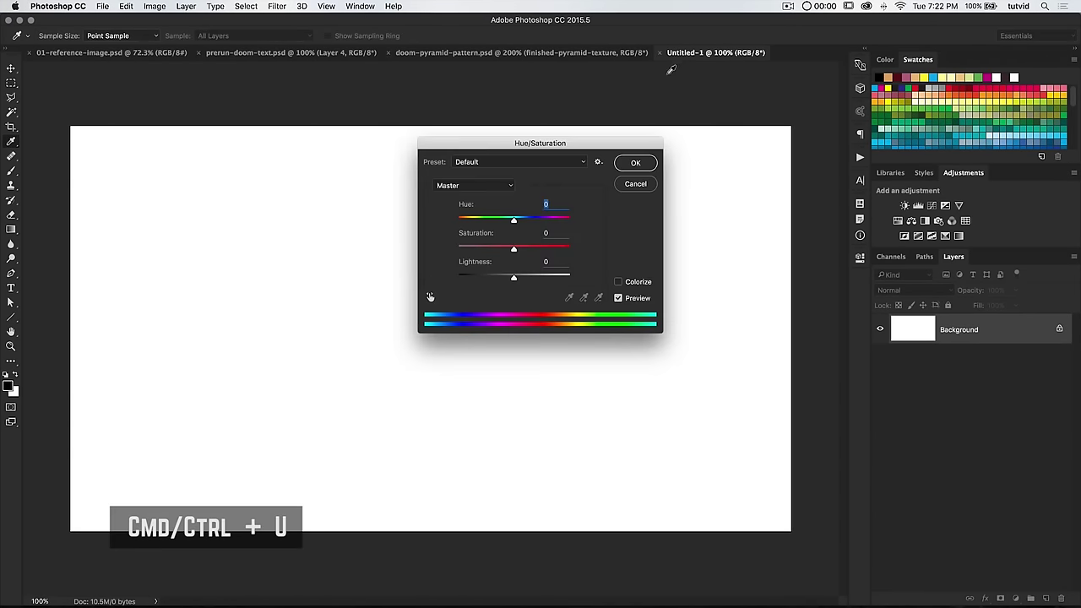
{"action": "left_click_drag", "start_coordinate": [554, 144], "coordinate": [549, 170]}
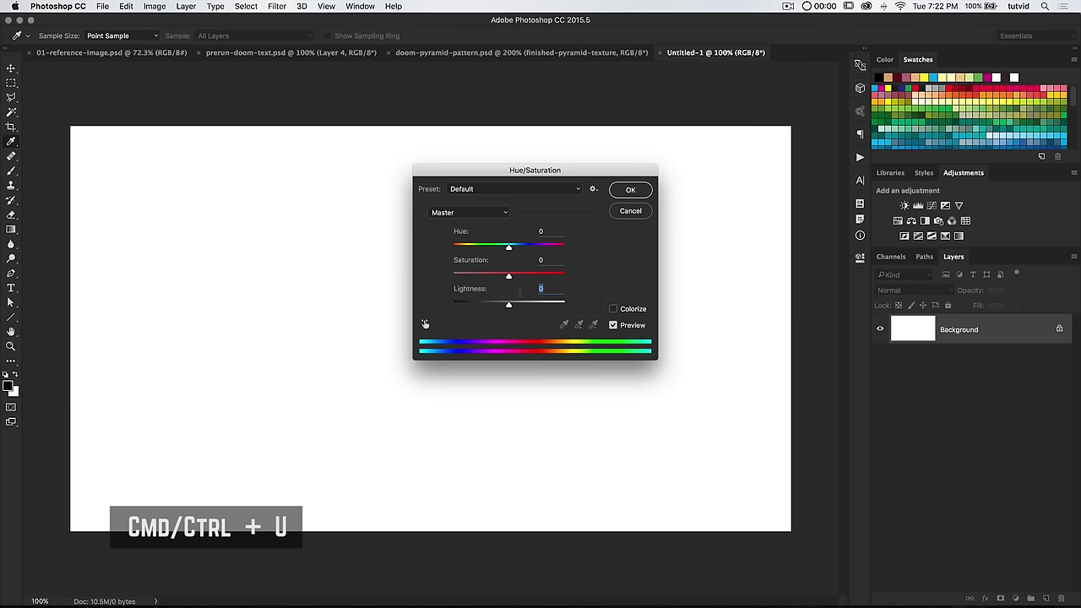
{"action": "type", "text": "-50"}
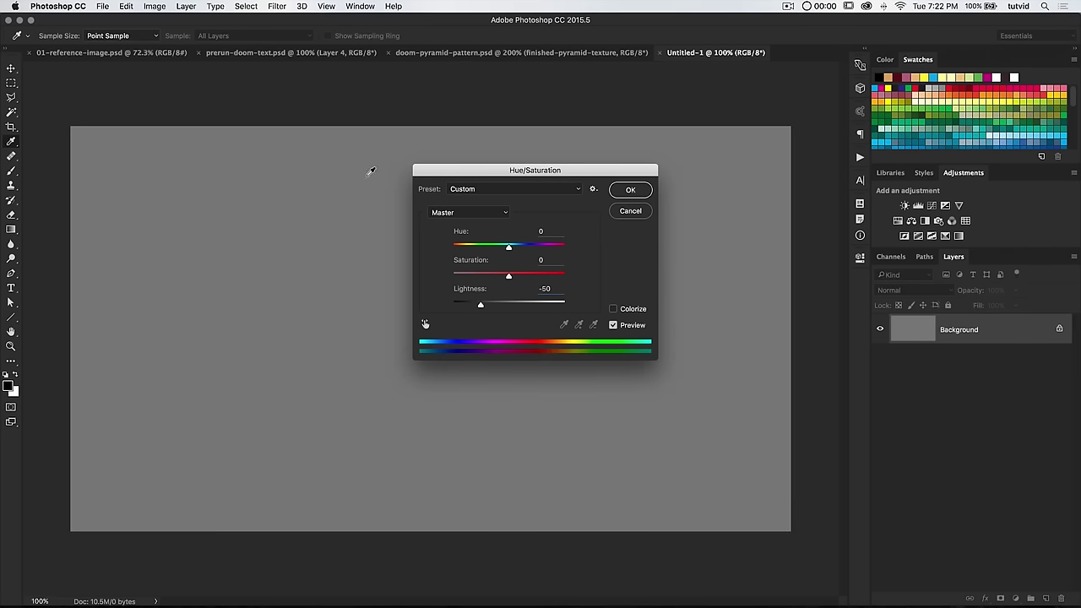
{"action": "left_click", "coordinate": [631, 191]}
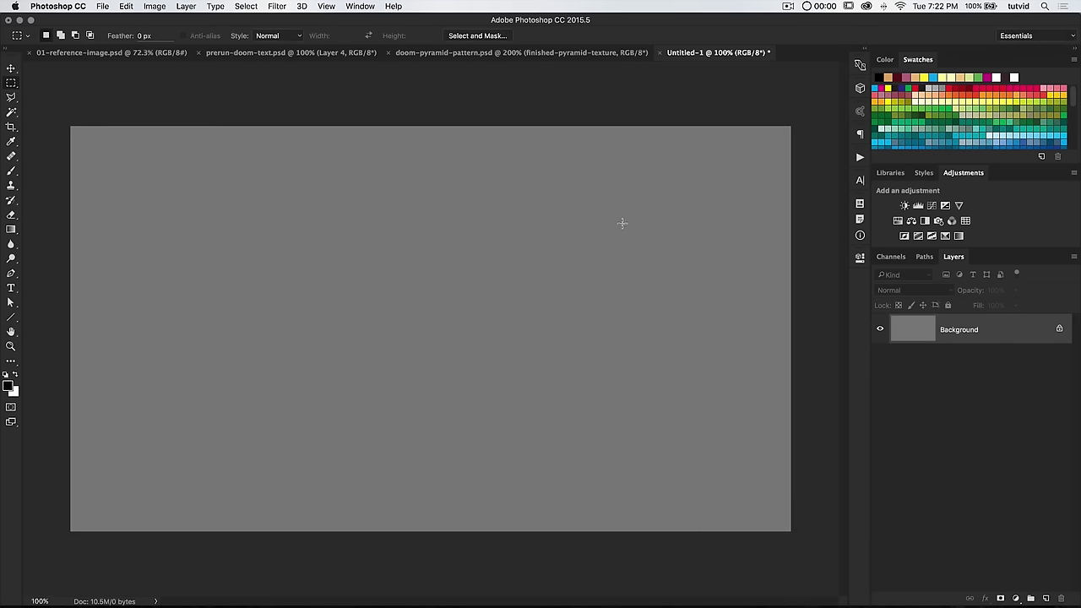
Add the point text "DooM" on the canvas in the AmazDooMLeft font.
{"action": "key", "text": "super+Tab"}
{"action": "key", "text": "t"}
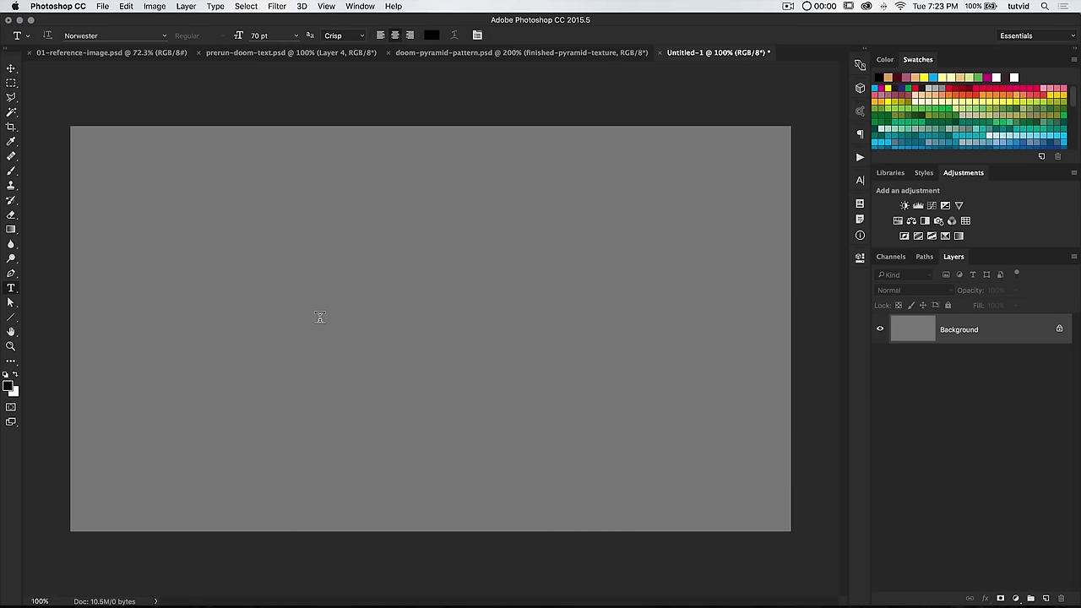
{"action": "left_click", "coordinate": [167, 36]}
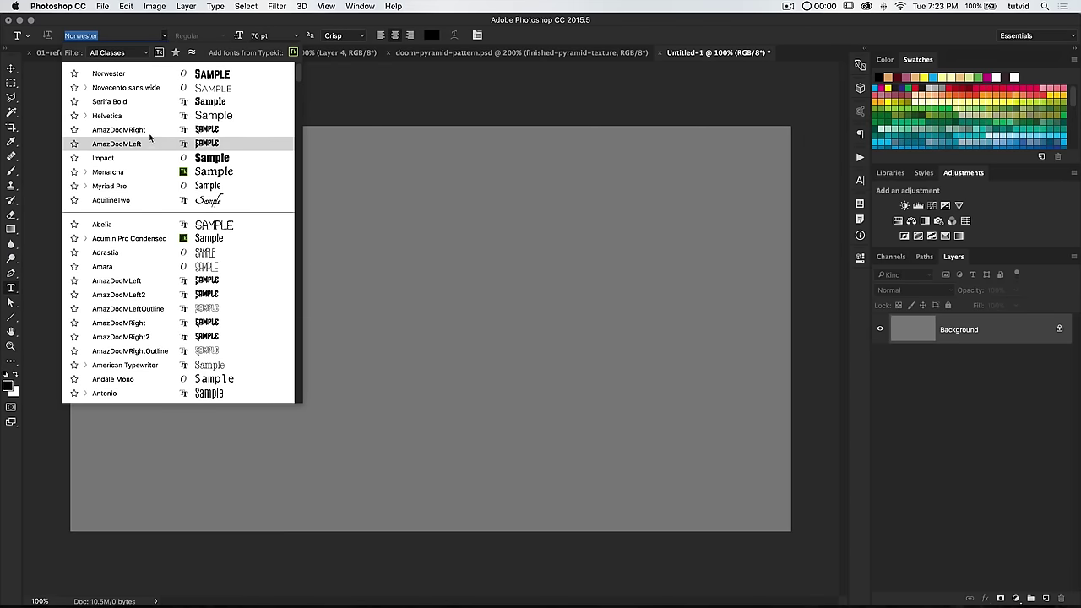
{"action": "scroll", "coordinate": [150, 287], "scroll_direction": "down", "scroll_amount": 1}
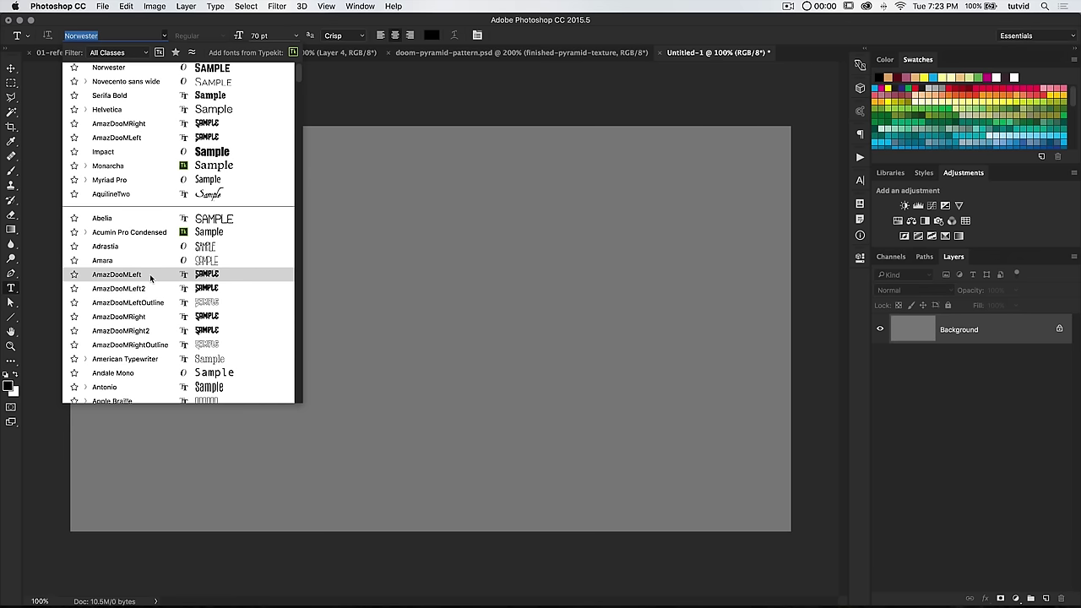
{"action": "left_click", "coordinate": [150, 274]}
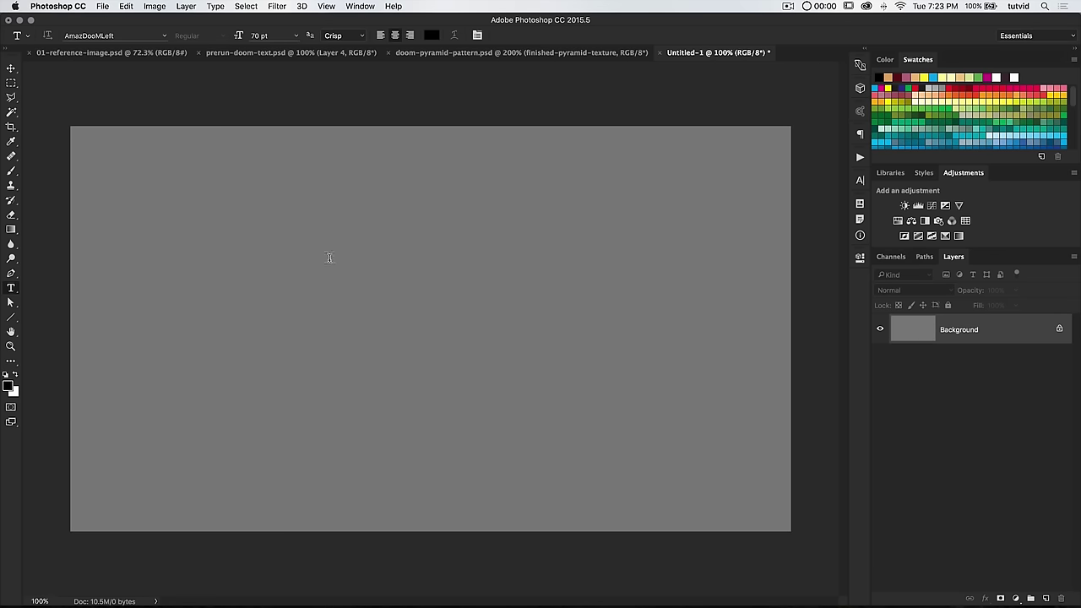
{"action": "left_click", "coordinate": [350, 332]}
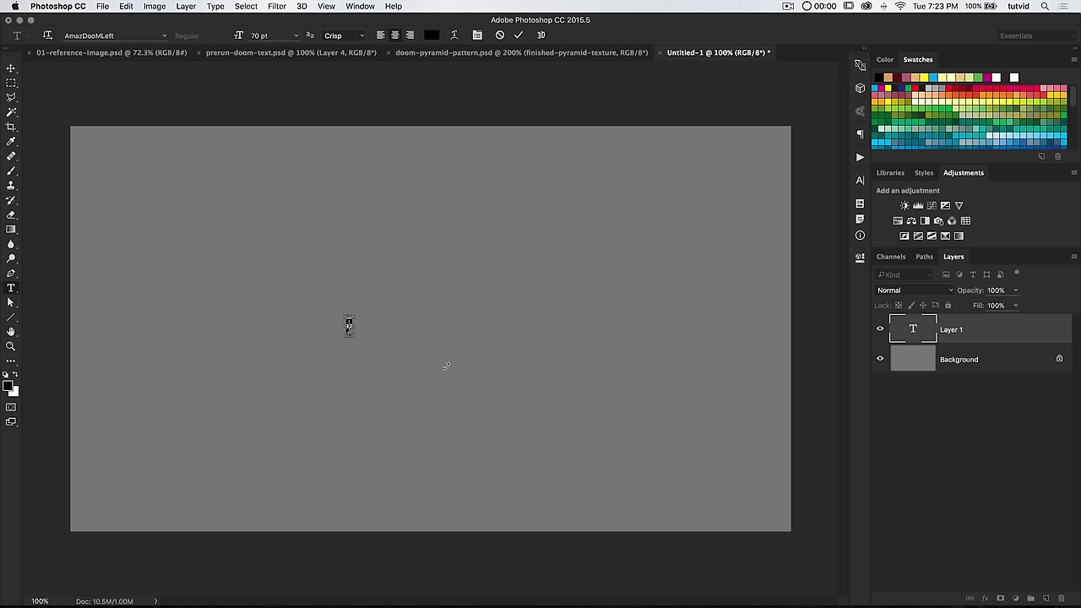
{"action": "type", "text": "DOOM"}
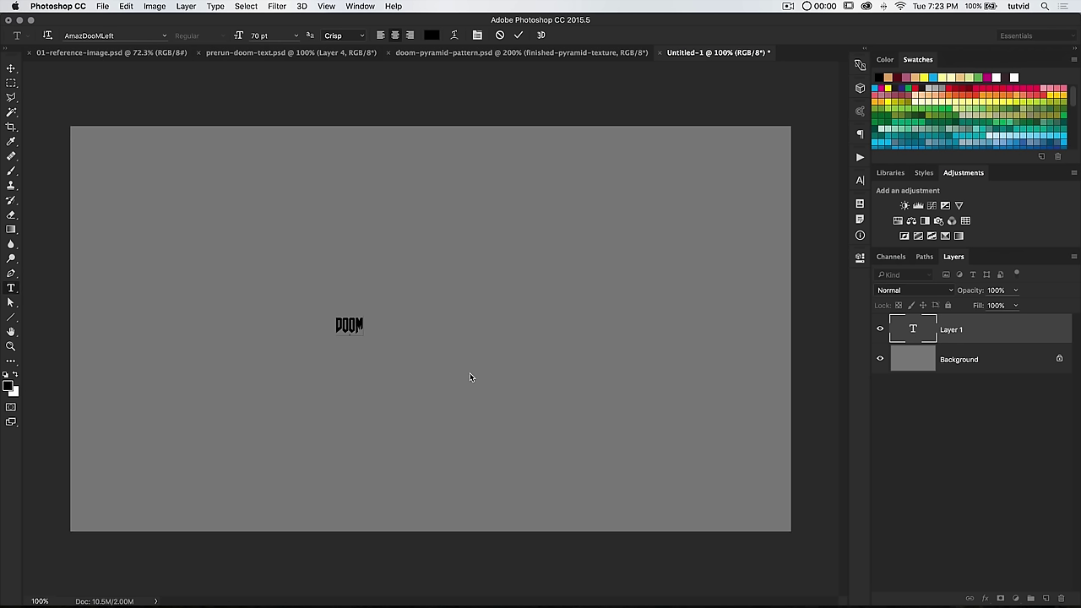
{"action": "key", "text": "BackSpace"}
{"action": "key", "text": "BackSpace"}
{"action": "key", "text": "BackSpace"}
{"action": "key", "text": "super+shift+z"}
Set the text size to 1200 pt and move the text so the whole word sits inside the canvas.
{"action": "left_click", "coordinate": [280, 35]}
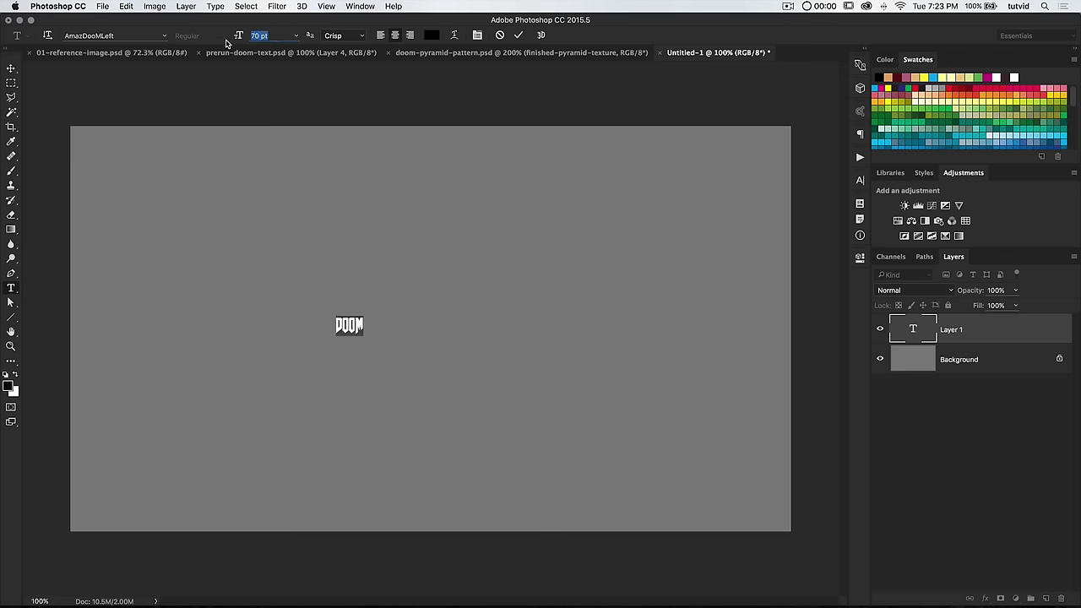
{"action": "type", "text": "1200"}
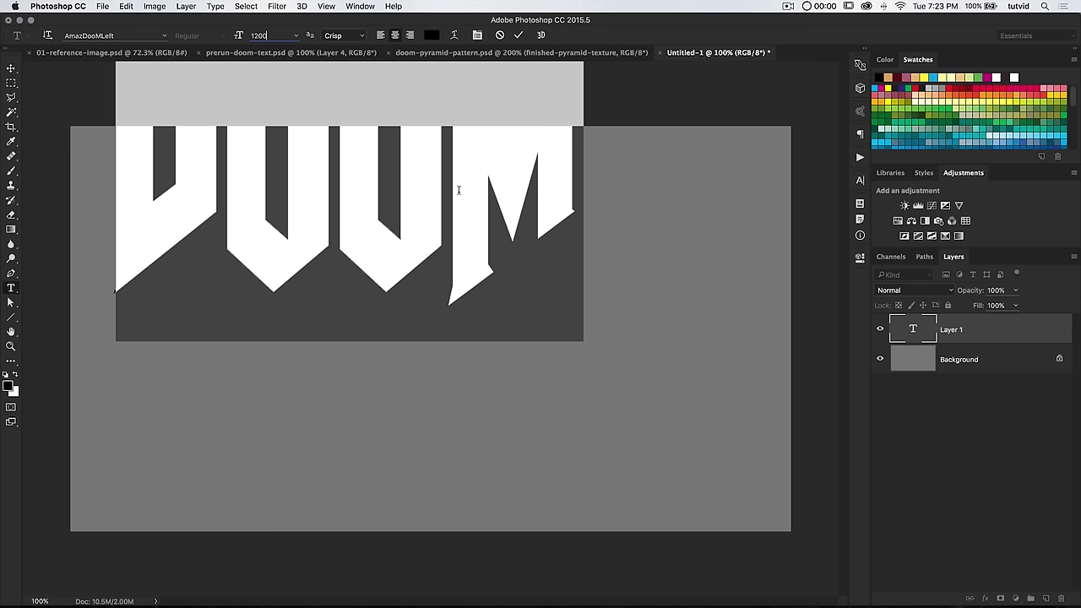
{"action": "left_click_drag", "start_coordinate": [455, 193], "coordinate": [553, 347]}
{"action": "left_click", "coordinate": [523, 285]}
{"action": "key", "text": "super+Return"}
Replace the three letters after the D with the capitals "OOM".
{"action": "double_click", "coordinate": [913, 329]}
{"action": "left_click", "coordinate": [395, 282]}
{"action": "left_click_drag", "start_coordinate": [333, 253], "coordinate": [682, 256]}
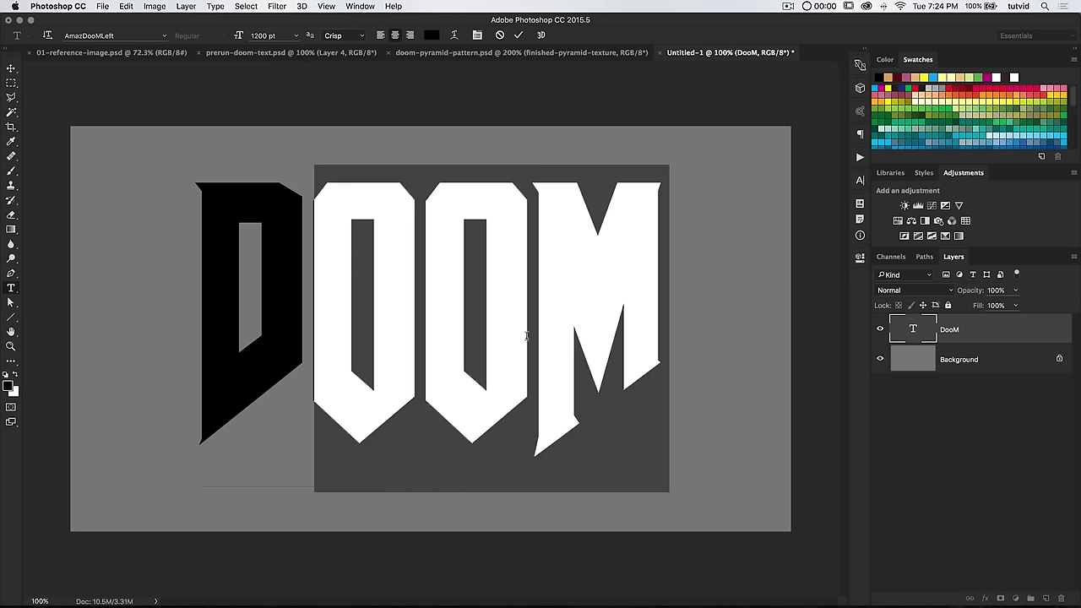
{"action": "type", "text": "OOM"}
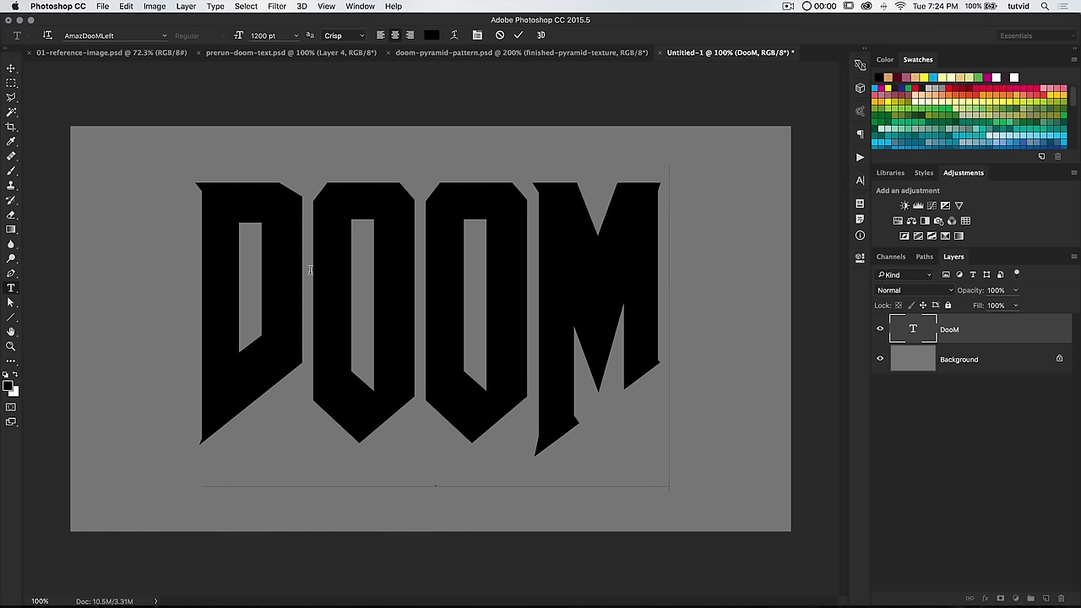
Change the font of the letters "OOM" to AmazDooMRight and commit the text edit.
{"action": "left_click_drag", "start_coordinate": [310, 269], "coordinate": [665, 270]}
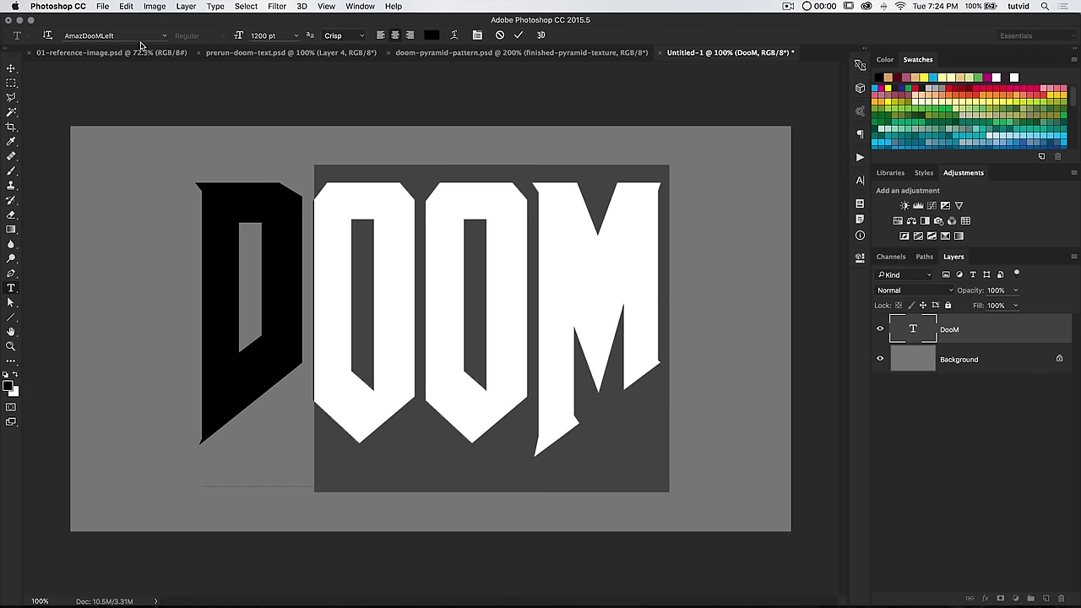
{"action": "left_click", "coordinate": [164, 36]}
{"action": "key", "text": "Escape"}
{"action": "left_click", "coordinate": [159, 37]}
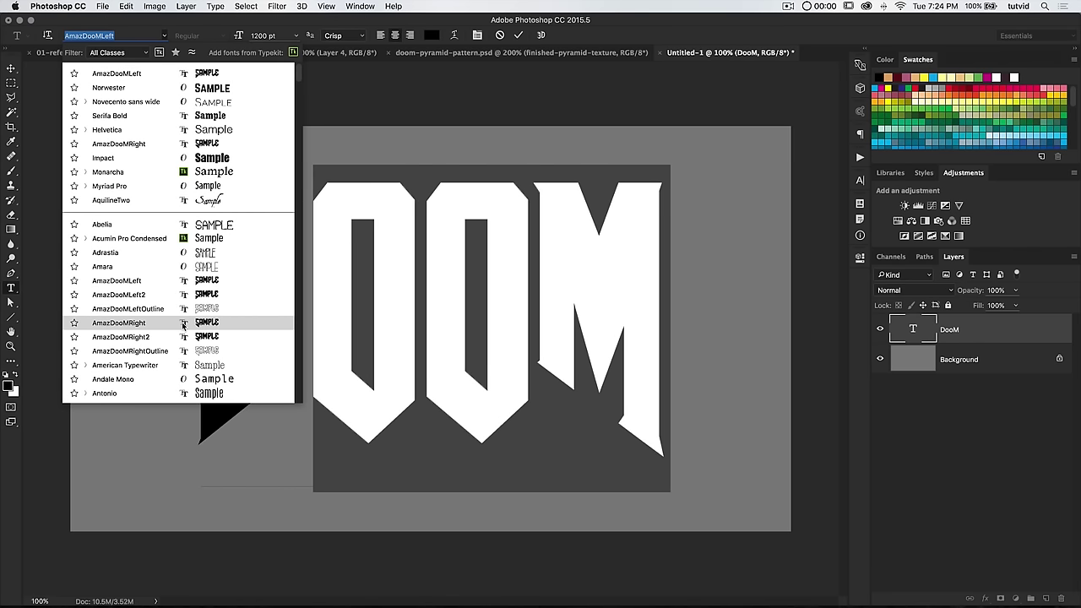
{"action": "left_click", "coordinate": [183, 325]}
{"action": "left_click", "coordinate": [518, 35]}
{"action": "key", "text": "v"}
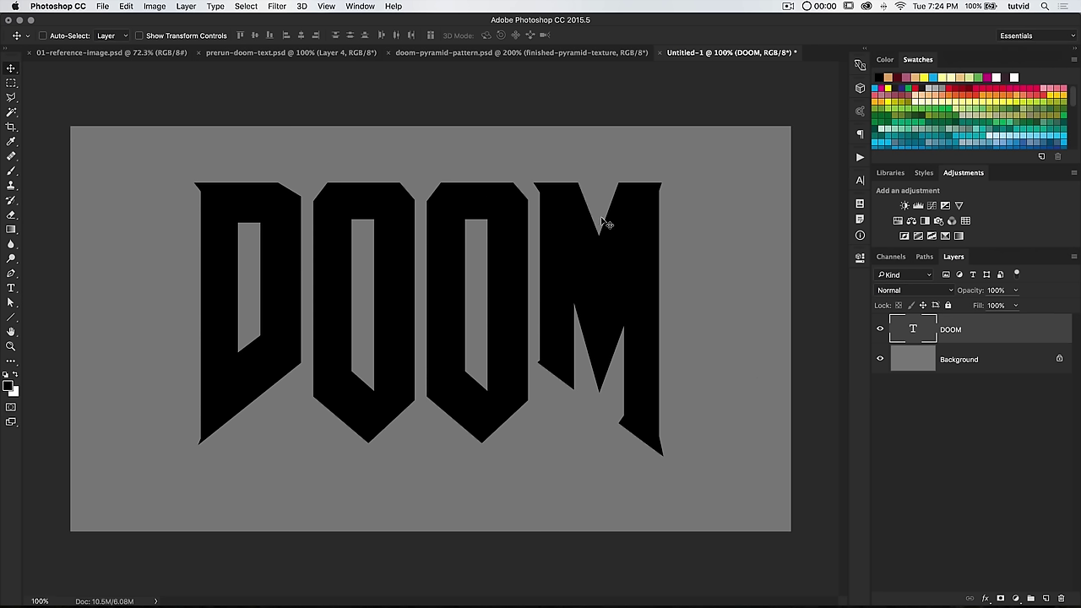
Make white the foreground color and recolor the whole DOOM text white.
{"action": "key", "text": "x"}
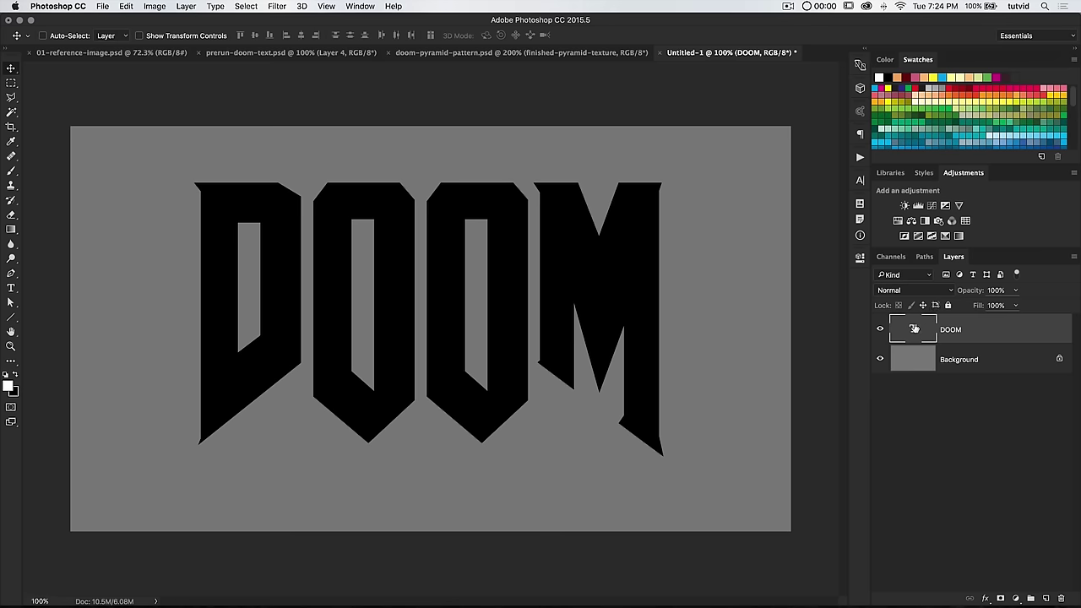
{"action": "double_click", "coordinate": [913, 330]}
{"action": "left_click", "coordinate": [431, 34]}
{"action": "left_click", "coordinate": [449, 217]}
{"action": "left_click", "coordinate": [396, 209]}
{"action": "left_click", "coordinate": [651, 202]}
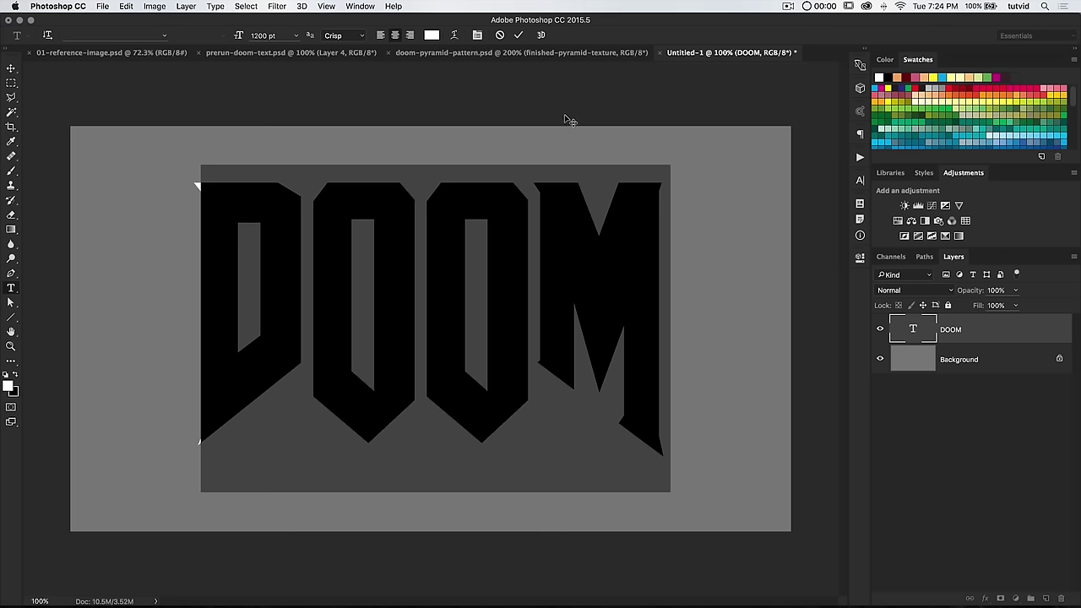
{"action": "key", "text": "super+Return"}
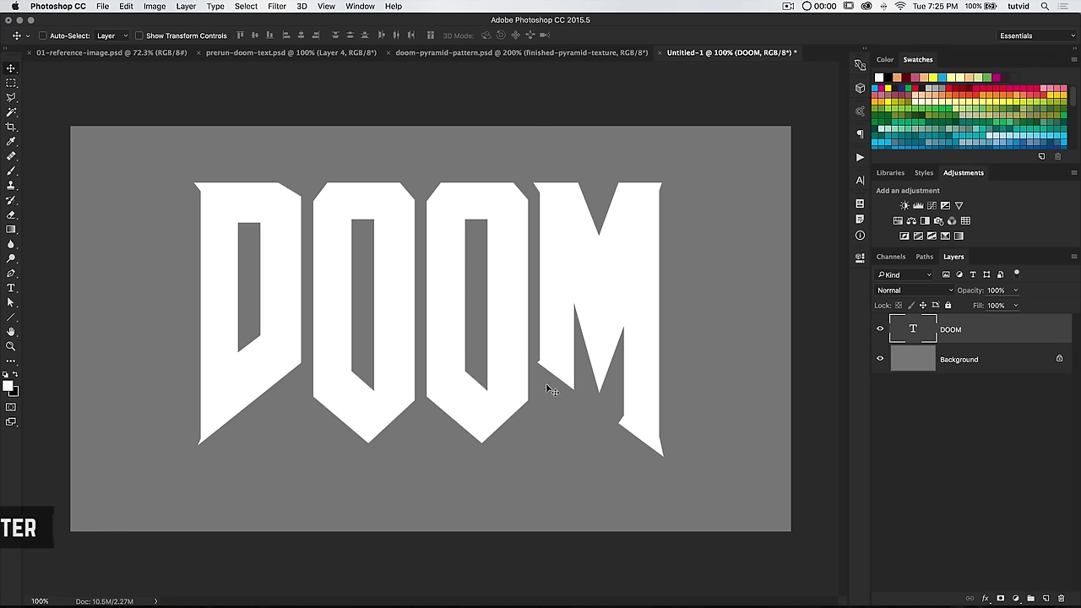
Center the DOOM text layer horizontally and vertically on the canvas, then clear the selection.
{"action": "key", "text": "super+a"}
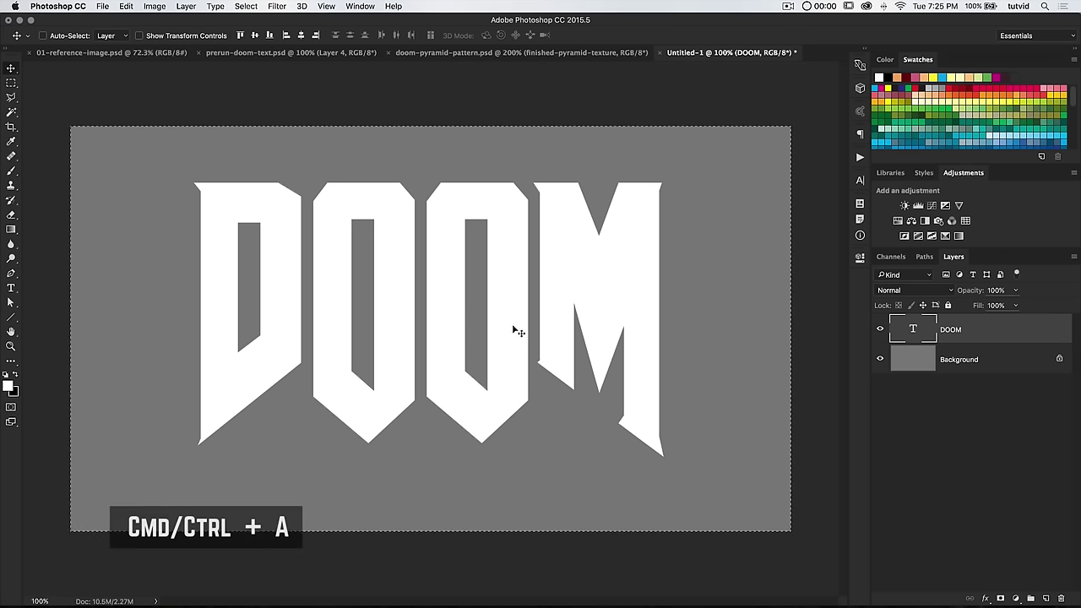
{"action": "left_click", "coordinate": [300, 35]}
{"action": "left_click", "coordinate": [254, 35]}
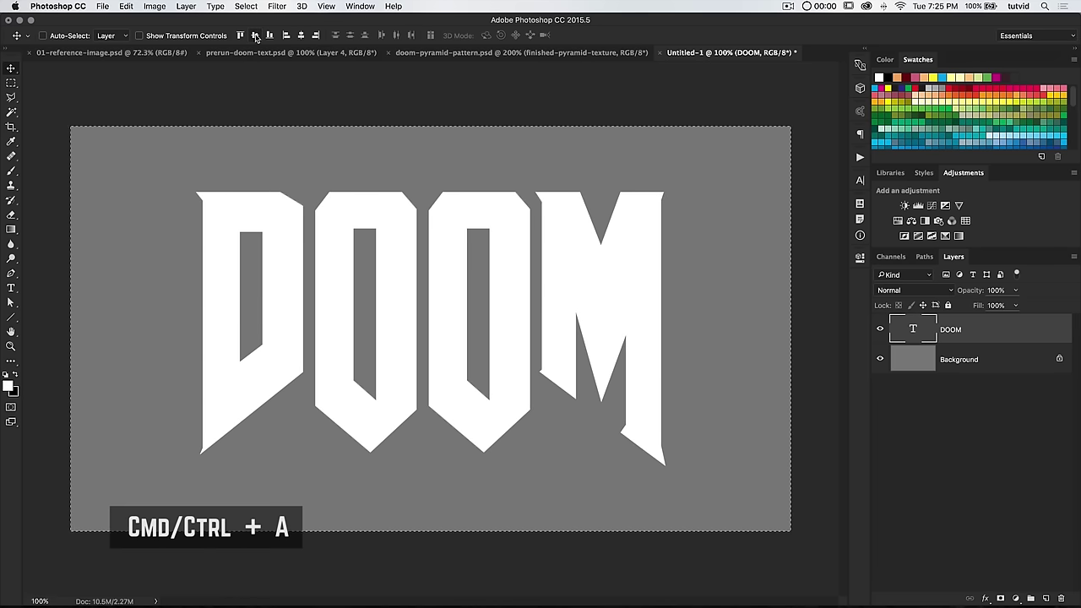
{"action": "key", "text": "super+d"}
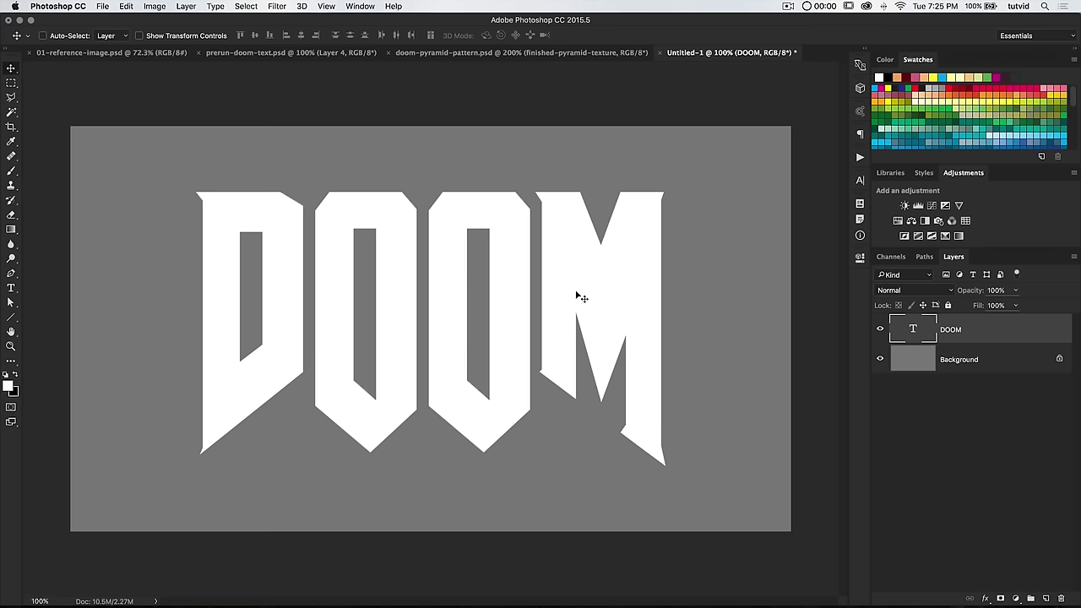
Convert the DOOM text layer into a vector shape layer.
{"action": "right_click", "coordinate": [984, 329]}
{"action": "right_click", "coordinate": [1003, 332]}
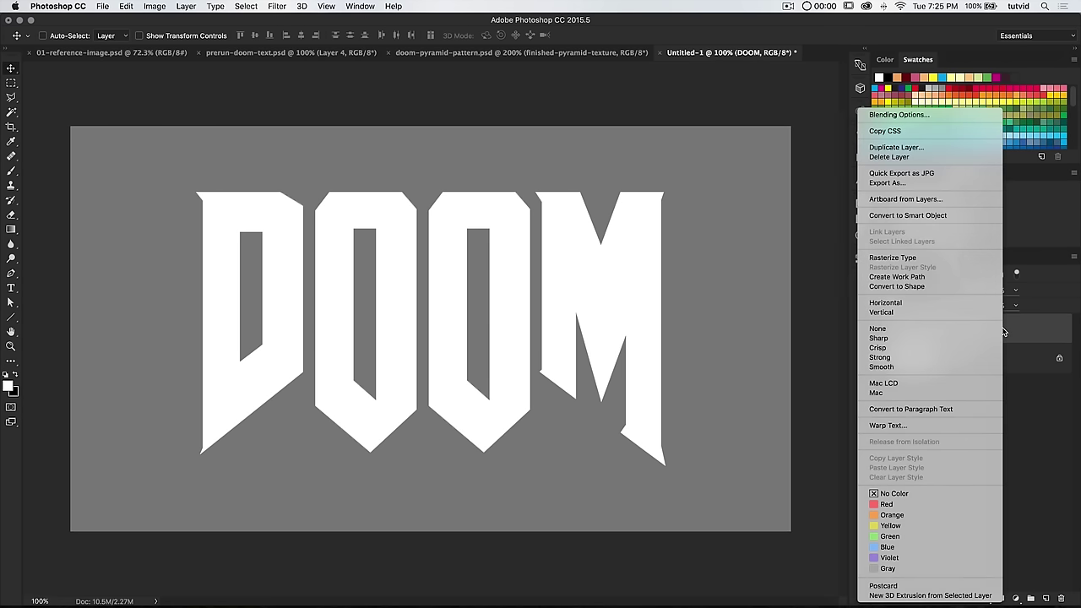
{"action": "left_click", "coordinate": [877, 289]}
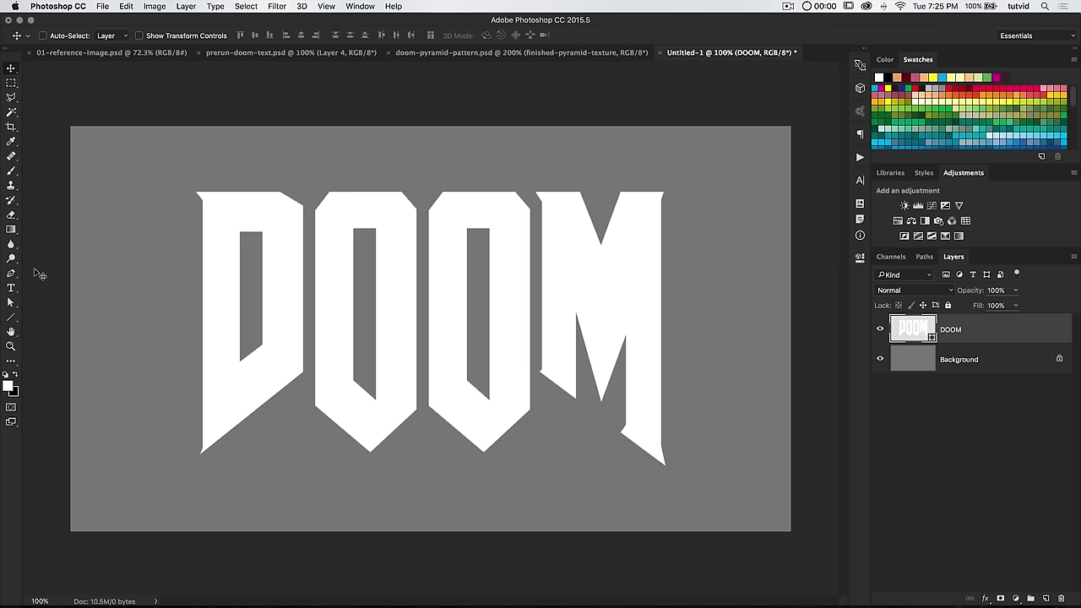
Select all anchor points of the second O, flip that letter horizontally, commit the transform and deselect the path.
{"action": "left_click", "coordinate": [11, 301]}
{"action": "left_click_drag", "start_coordinate": [75, 308], "coordinate": [74, 307]}
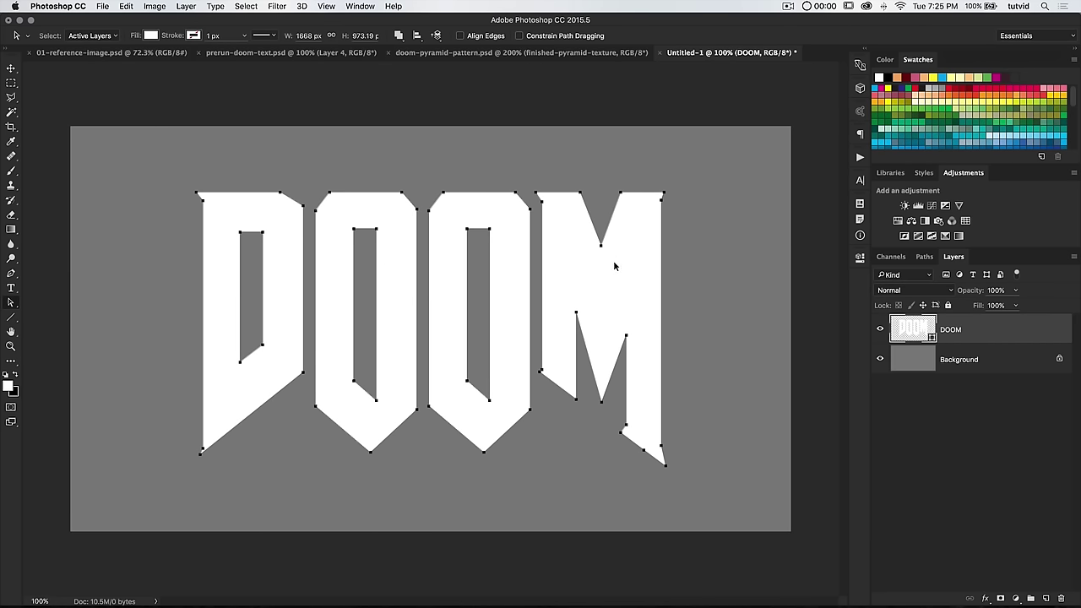
{"action": "left_click_drag", "start_coordinate": [11, 302], "coordinate": [69, 313]}
{"action": "left_click_drag", "start_coordinate": [554, 166], "coordinate": [704, 214]}
{"action": "left_click", "coordinate": [475, 281]}
{"action": "left_click_drag", "start_coordinate": [422, 179], "coordinate": [530, 459]}
{"action": "key", "text": "super+t"}
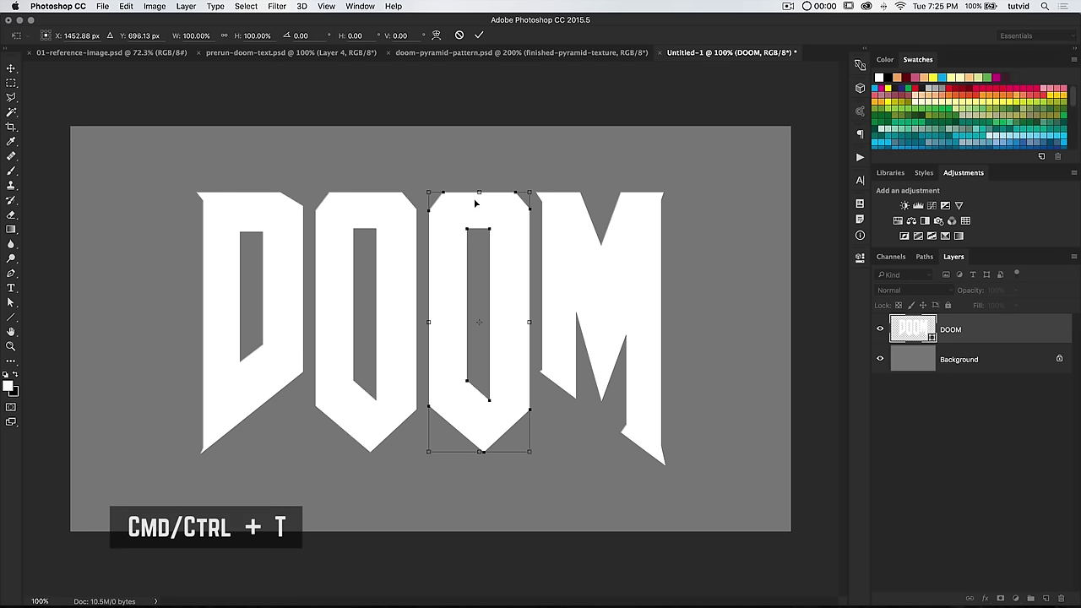
{"action": "right_click", "coordinate": [470, 211]}
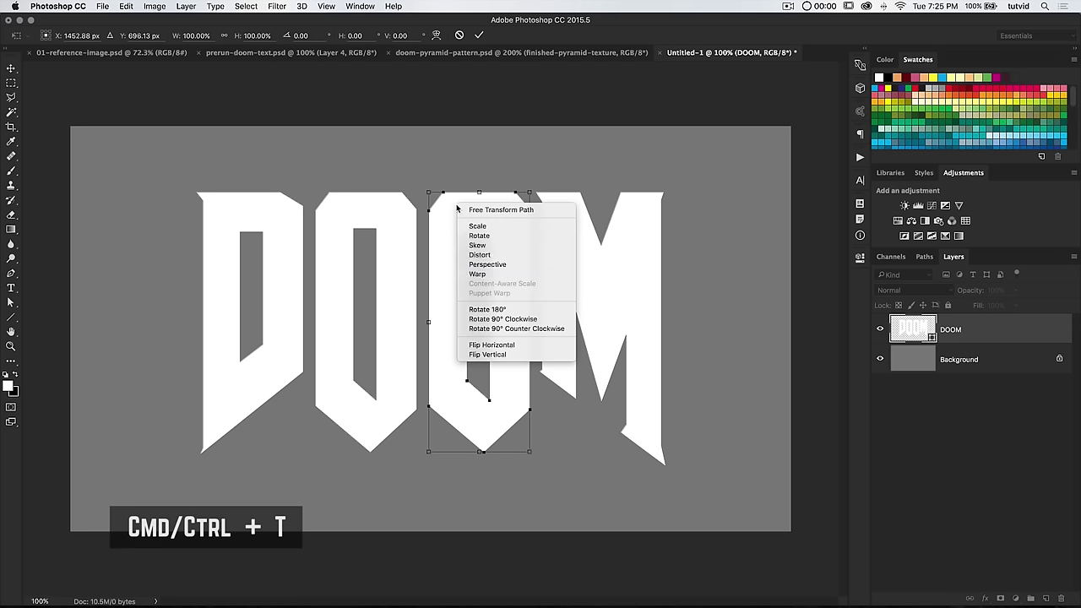
{"action": "left_click", "coordinate": [513, 345]}
{"action": "left_click", "coordinate": [479, 36]}
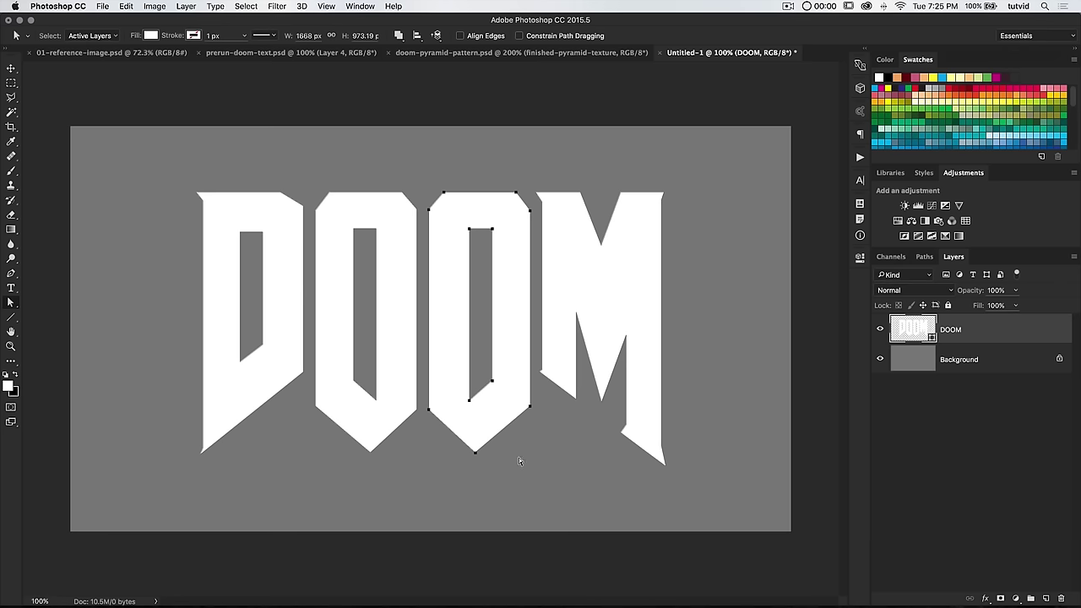
{"action": "left_click", "coordinate": [475, 476]}
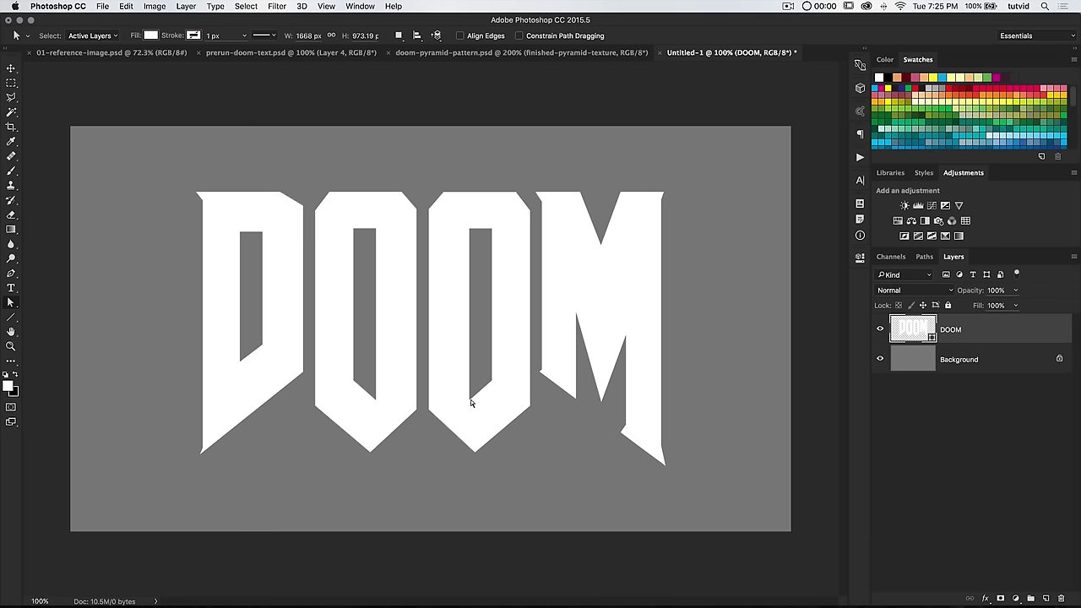
Compare the lettering with 01-reference-image.psd and extend the M's upper-right tip outward until the shape is 1673 px wide.
{"action": "left_click", "coordinate": [111, 54]}
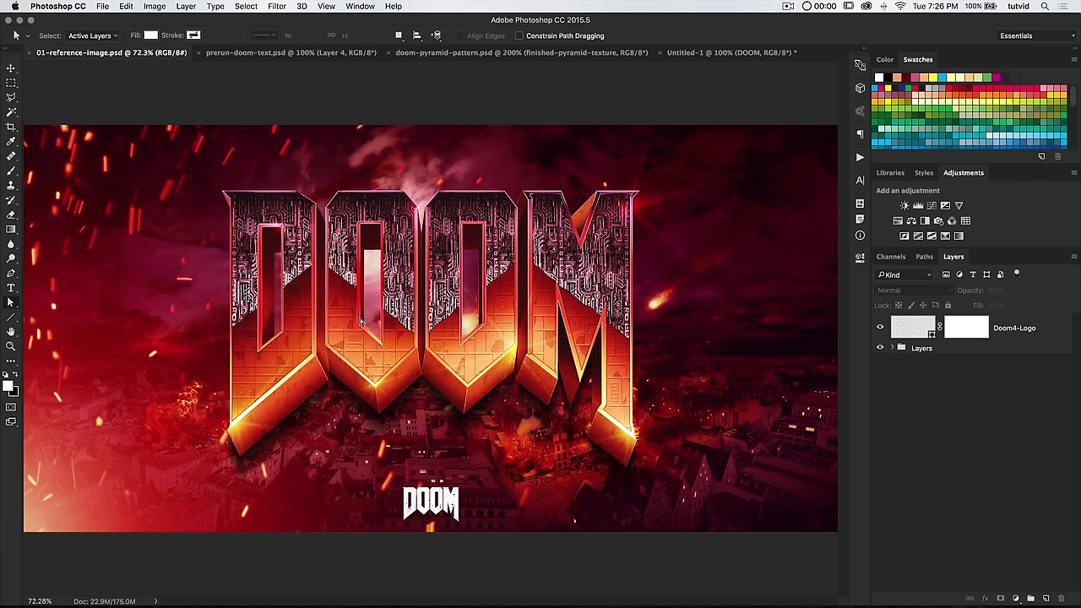
{"action": "left_click", "coordinate": [687, 52]}
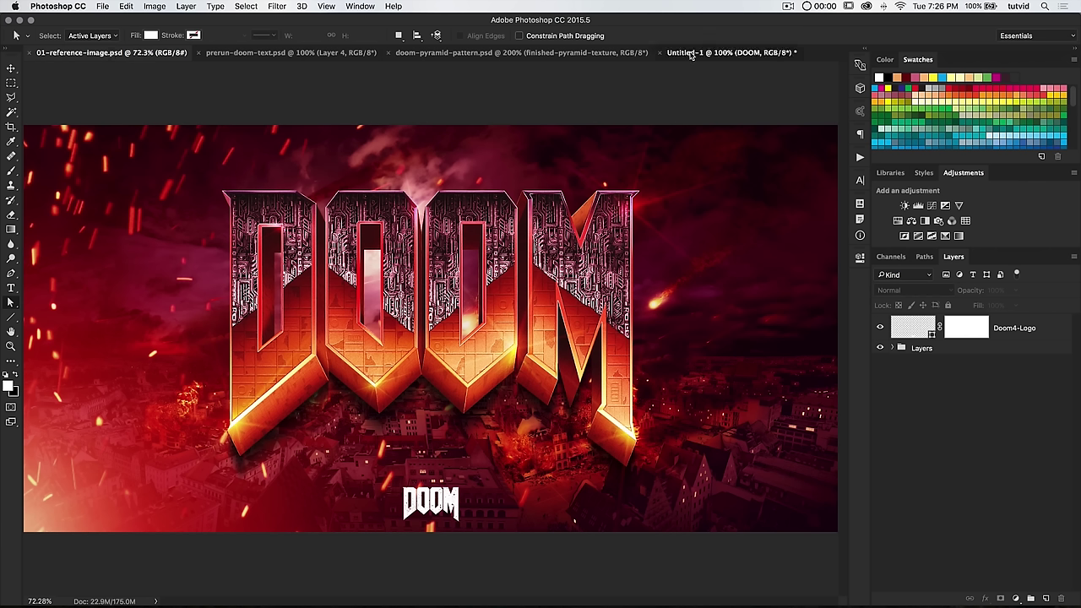
{"action": "left_click", "coordinate": [663, 196]}
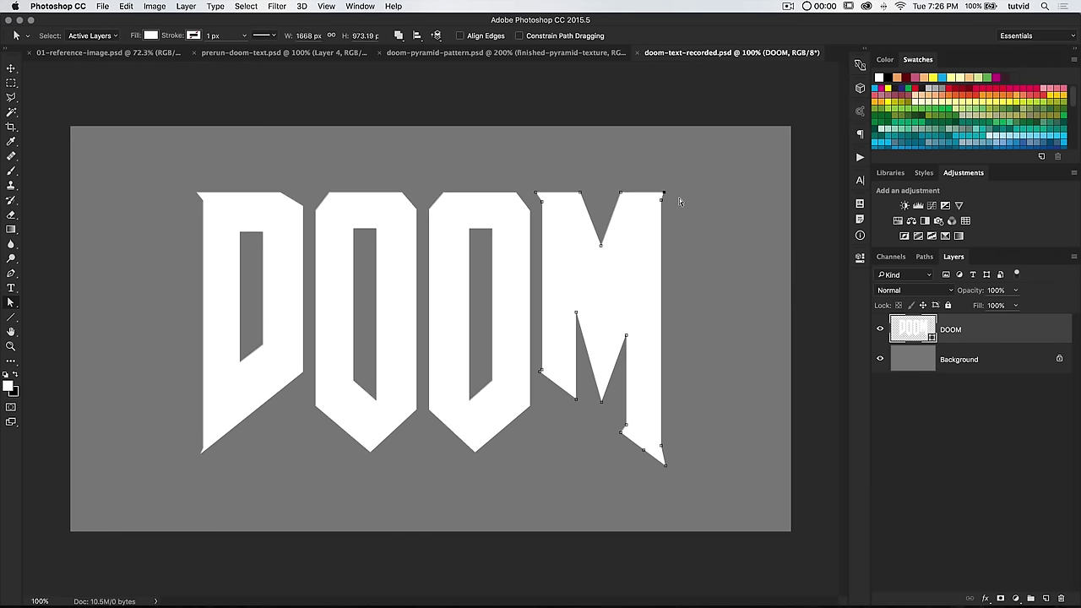
{"action": "key", "text": "Right"}
{"action": "key", "text": "Right"}
{"action": "key", "text": "Right"}
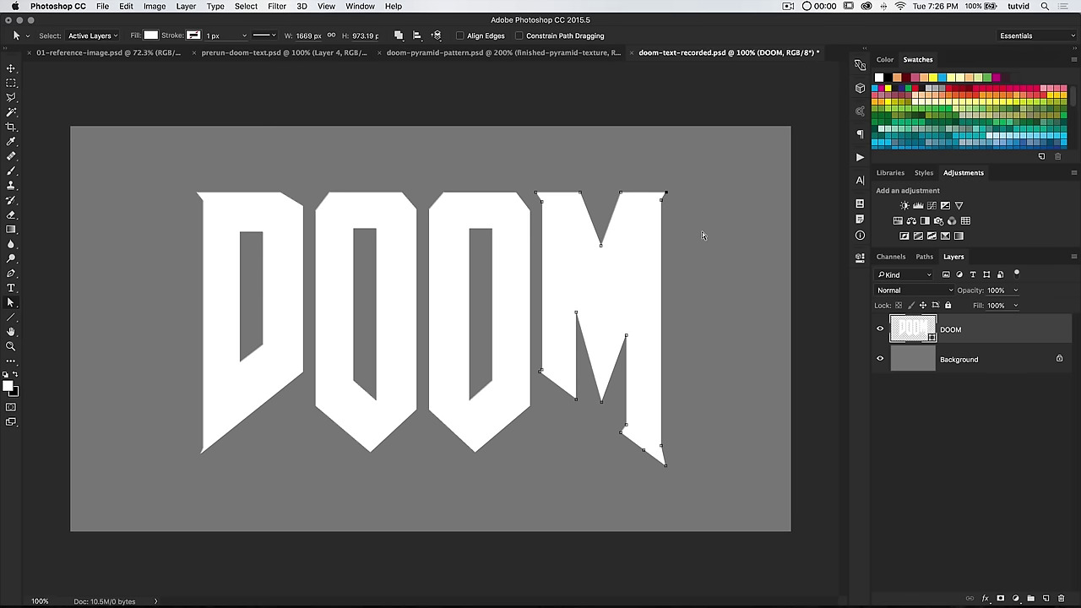
{"action": "left_click", "coordinate": [702, 235]}
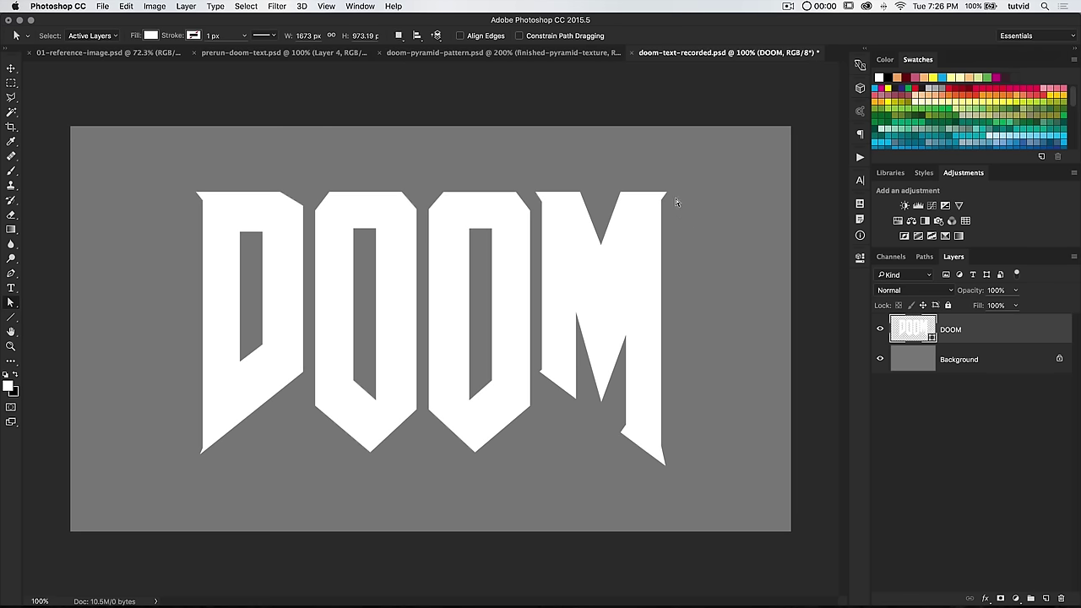
Extend the upper-left tip of the D outward to the left until the shape is 1686 px wide.
{"action": "left_click_drag", "start_coordinate": [168, 176], "coordinate": [200, 197]}
{"action": "key", "text": "Left"}
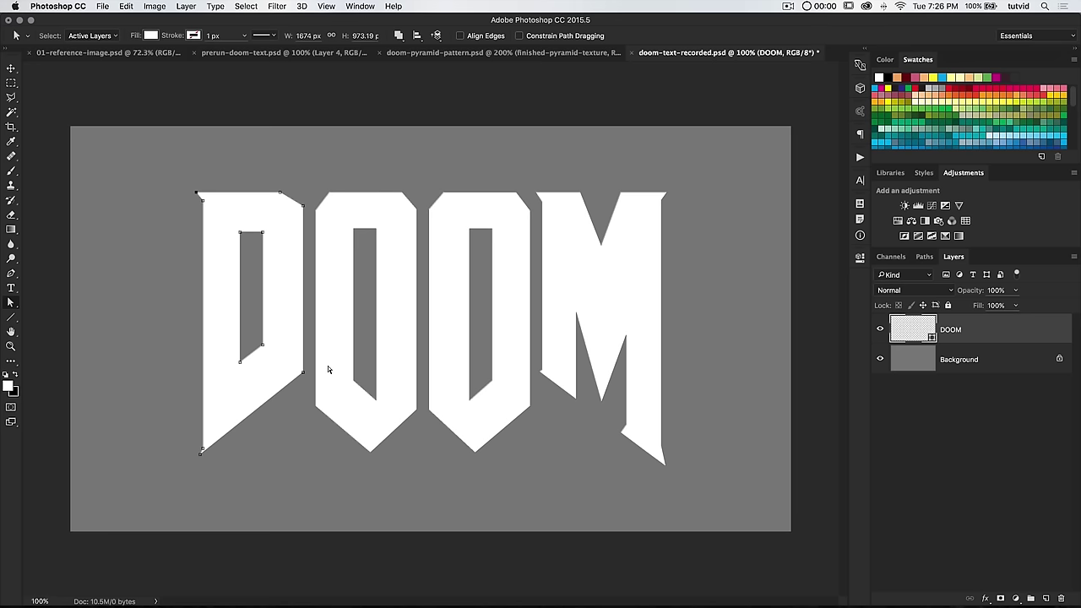
{"action": "key", "text": "Left"}
{"action": "key", "text": "Left"}
{"action": "key", "text": "Left"}
{"action": "key", "text": "Left"}
{"action": "key", "text": "Left"}
{"action": "key", "text": "Left"}
{"action": "key", "text": "Left"}
{"action": "key", "text": "Left"}
{"action": "left_click", "coordinate": [332, 457]}
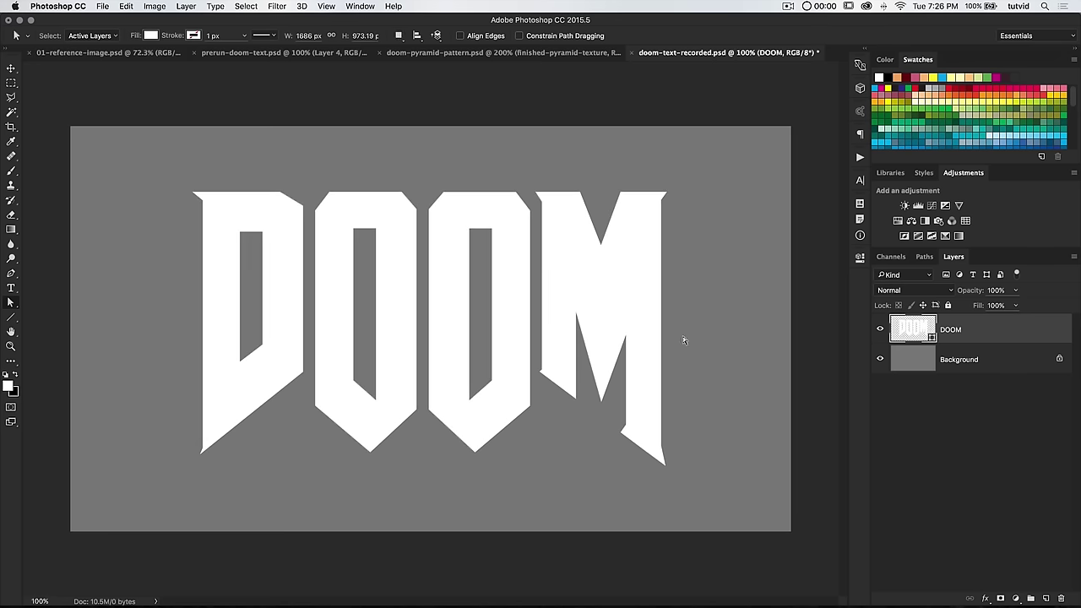
Shorten both Os by raising all their lower anchor points until their lower side corners line up with the D's lower-right corner.
{"action": "left_click", "coordinate": [542, 380]}
{"action": "left_click", "coordinate": [591, 469]}
{"action": "left_click_drag", "start_coordinate": [309, 350], "coordinate": [297, 368]}
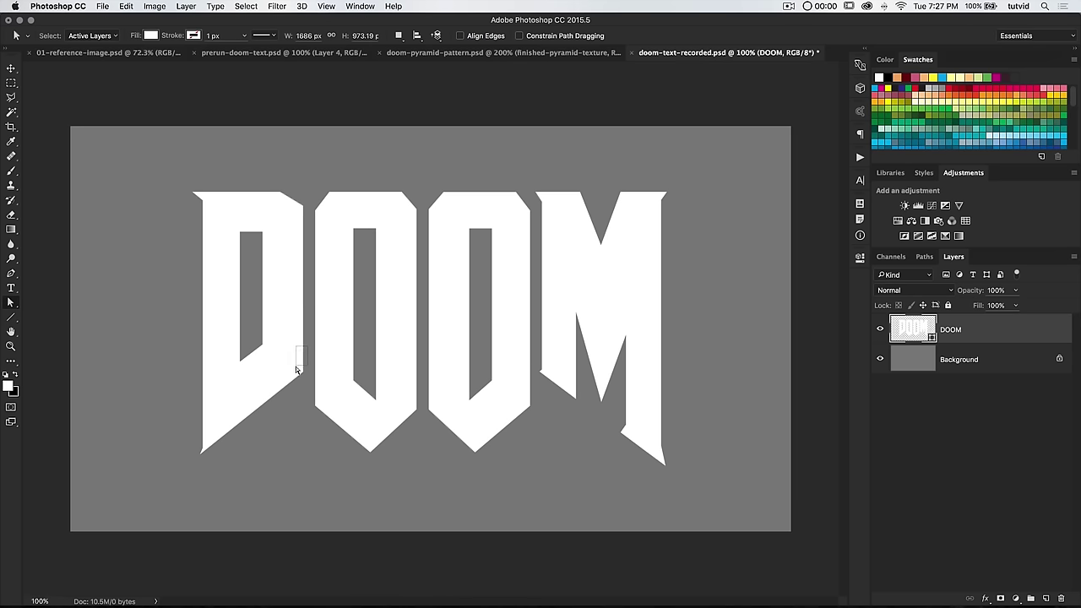
{"action": "left_click_drag", "start_coordinate": [314, 473], "coordinate": [534, 336]}
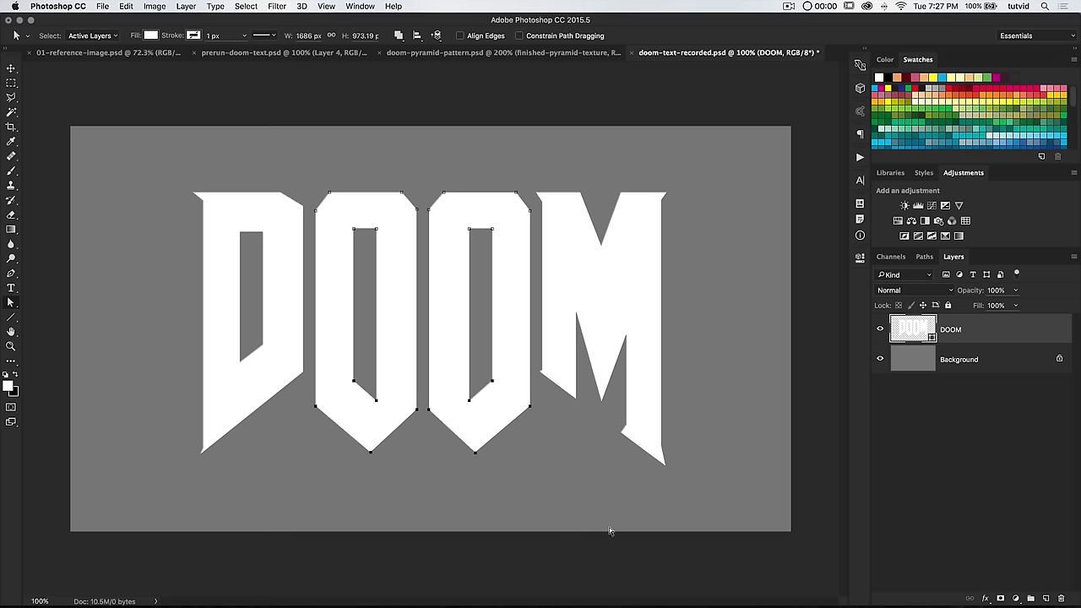
{"action": "key", "text": "Up"}
{"action": "key", "text": "Up"}
{"action": "key", "text": "Up"}
{"action": "key", "text": "Up"}
{"action": "key", "text": "Up"}
{"action": "key", "text": "Up"}
{"action": "key", "text": "Up"}
{"action": "key", "text": "Up"}
{"action": "key", "text": "Up"}
{"action": "key", "text": "Up"}
{"action": "key", "text": "Up"}
{"action": "key", "text": "Up"}
{"action": "key", "text": "Up"}
{"action": "key", "text": "Up"}
{"action": "key", "text": "Up"}
{"action": "key", "text": "Up"}
{"action": "key", "text": "Up"}
{"action": "key", "text": "Up"}
{"action": "key", "text": "Up"}
{"action": "key", "text": "Up"}
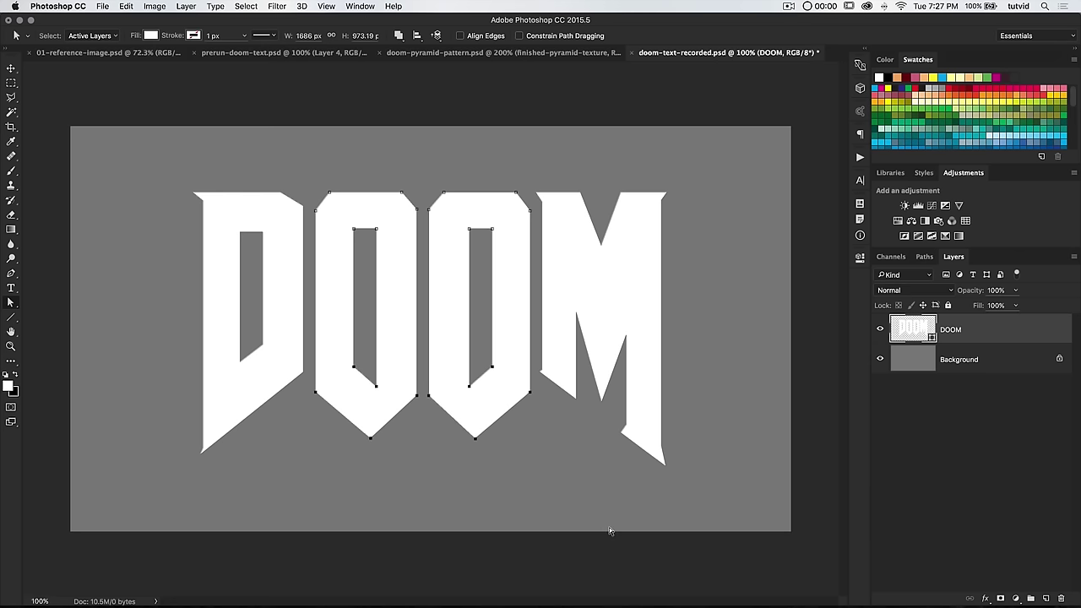
{"action": "key", "text": "Up"}
{"action": "key", "text": "Up"}
{"action": "key", "text": "Up"}
{"action": "key", "text": "Up"}
{"action": "key", "text": "Up"}
{"action": "key", "text": "Up"}
{"action": "key", "text": "Up"}
{"action": "key", "text": "Up"}
{"action": "key", "text": "Up"}
{"action": "key", "text": "Up"}
{"action": "key", "text": "Up"}
{"action": "key", "text": "Up"}
{"action": "key", "text": "Up"}
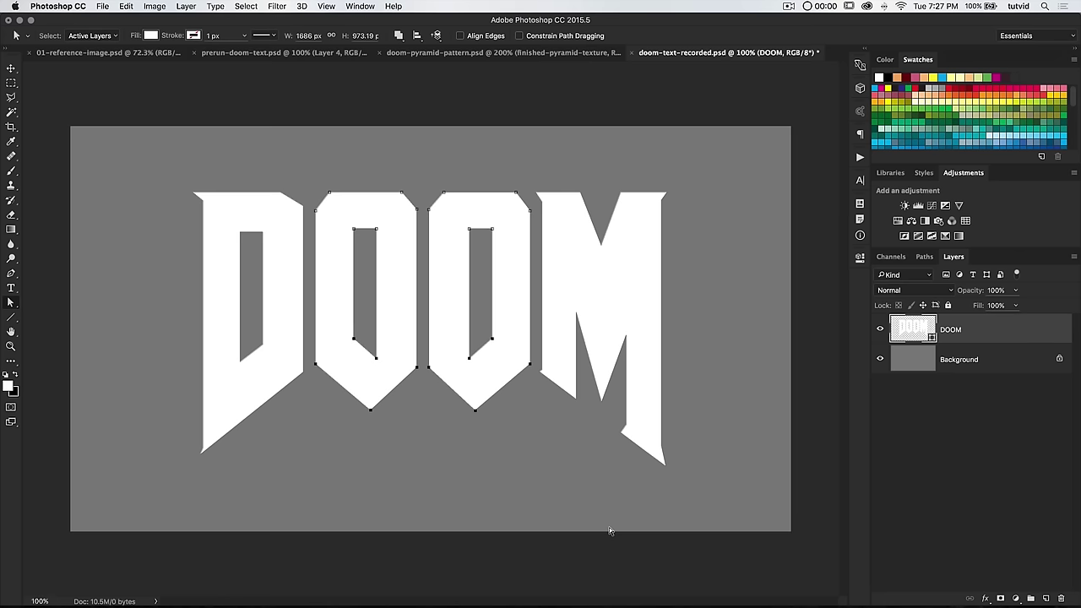
{"action": "key", "text": "Up"}
{"action": "key", "text": "Up"}
{"action": "key", "text": "Up"}
{"action": "key", "text": "Up"}
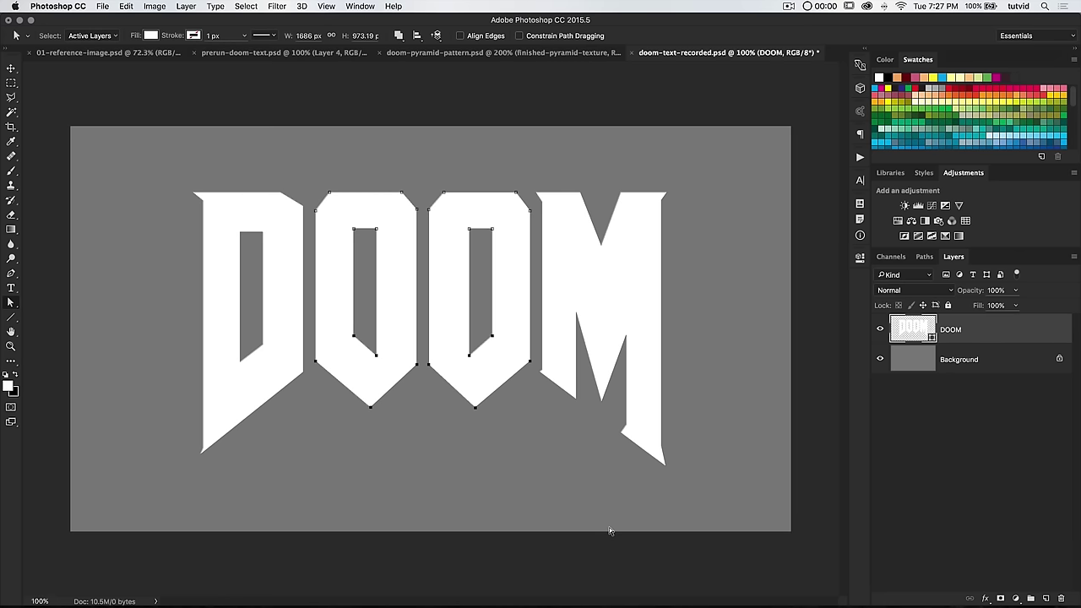
{"action": "key", "text": "Down"}
{"action": "key", "text": "Down"}
{"action": "key", "text": "Down"}
{"action": "key", "text": "Down"}
{"action": "key", "text": "Down"}
{"action": "key", "text": "Down"}
{"action": "key", "text": "Down"}
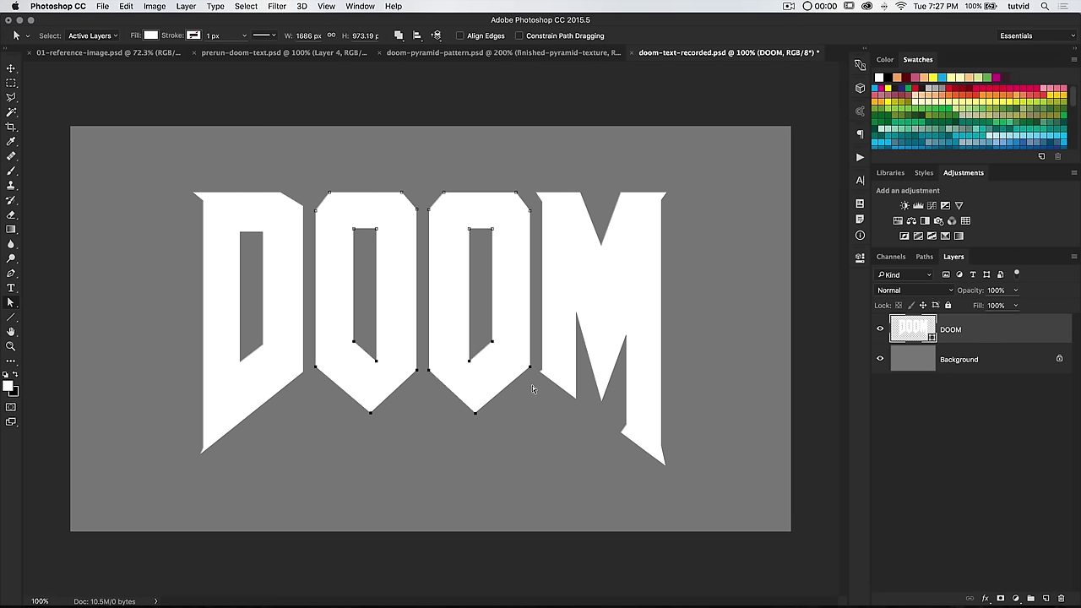
{"action": "key", "text": "Down"}
{"action": "key", "text": "Down"}
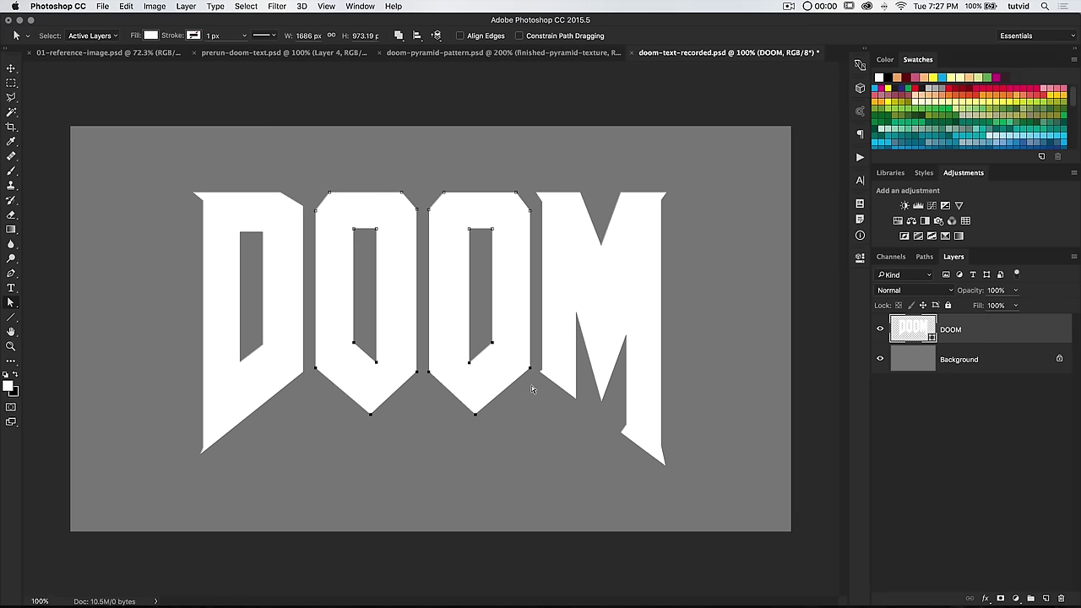
{"action": "left_click", "coordinate": [531, 413]}
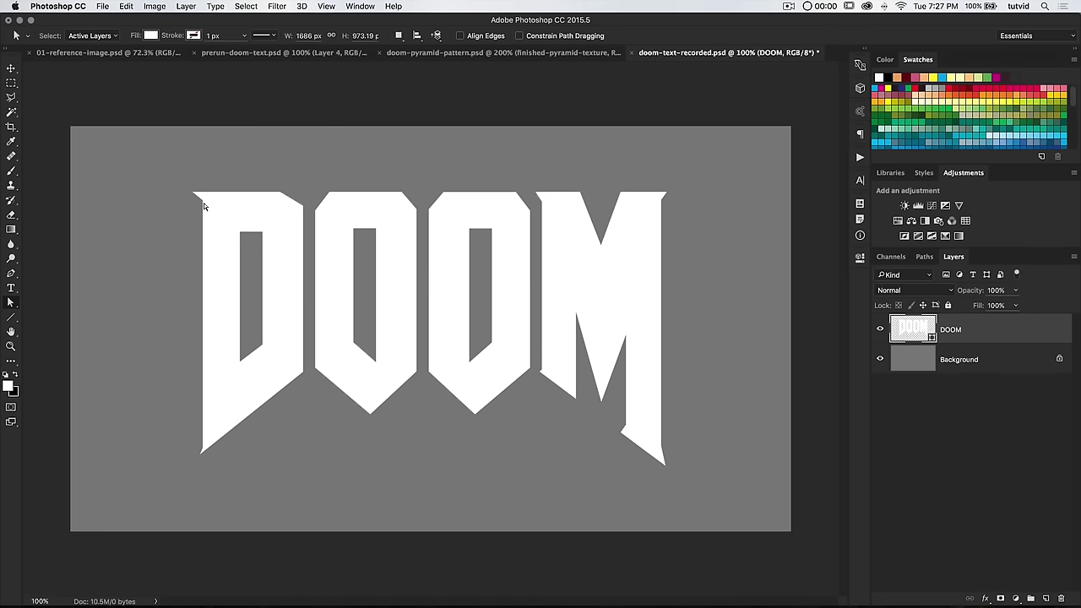
Select the D and the first O and move them 15 px right toward the second O.
{"action": "left_click_drag", "start_coordinate": [143, 159], "coordinate": [423, 468]}
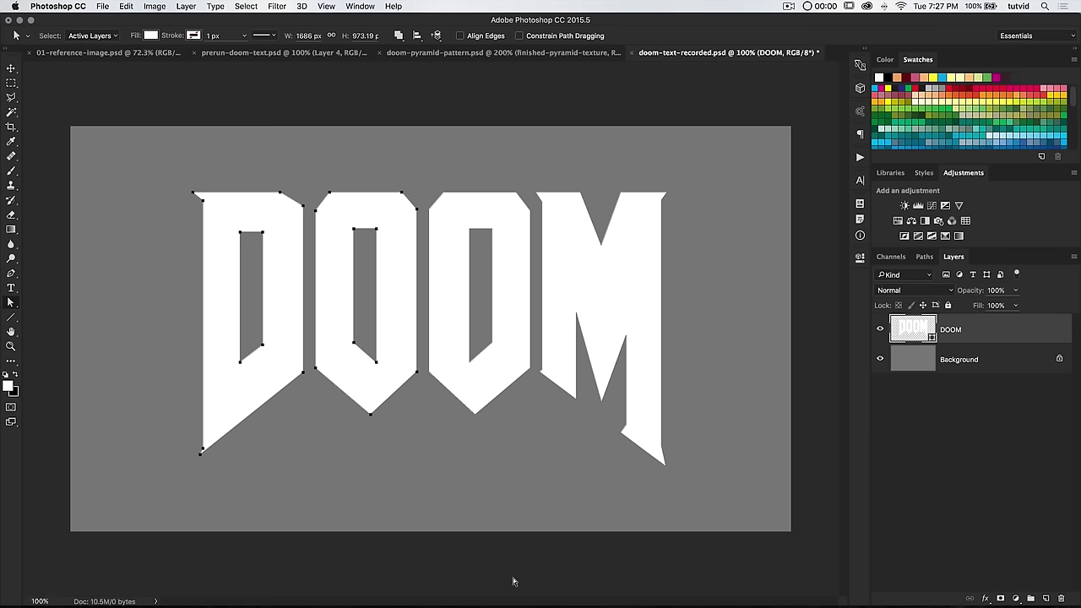
{"action": "key", "text": "shift+Right"}
{"action": "key", "text": "Right"}
{"action": "key", "text": "Right"}
{"action": "key", "text": "Right"}
{"action": "key", "text": "Right"}
{"action": "key", "text": "Right"}
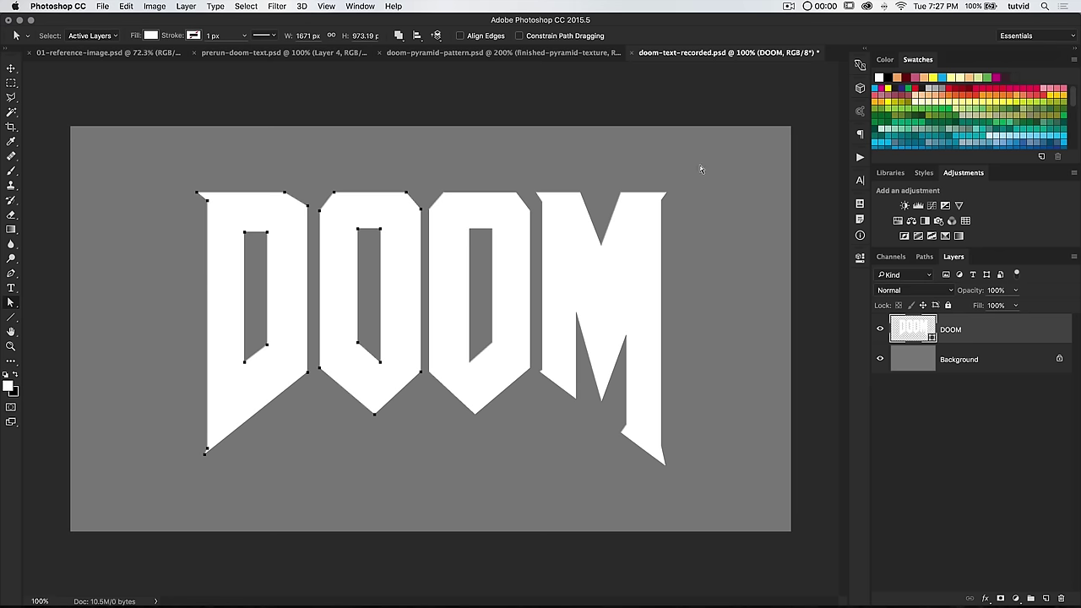
Select the second O and the M and move them 15 px left toward the first O.
{"action": "left_click_drag", "start_coordinate": [695, 150], "coordinate": [428, 477]}
{"action": "key", "text": "shift+Left"}
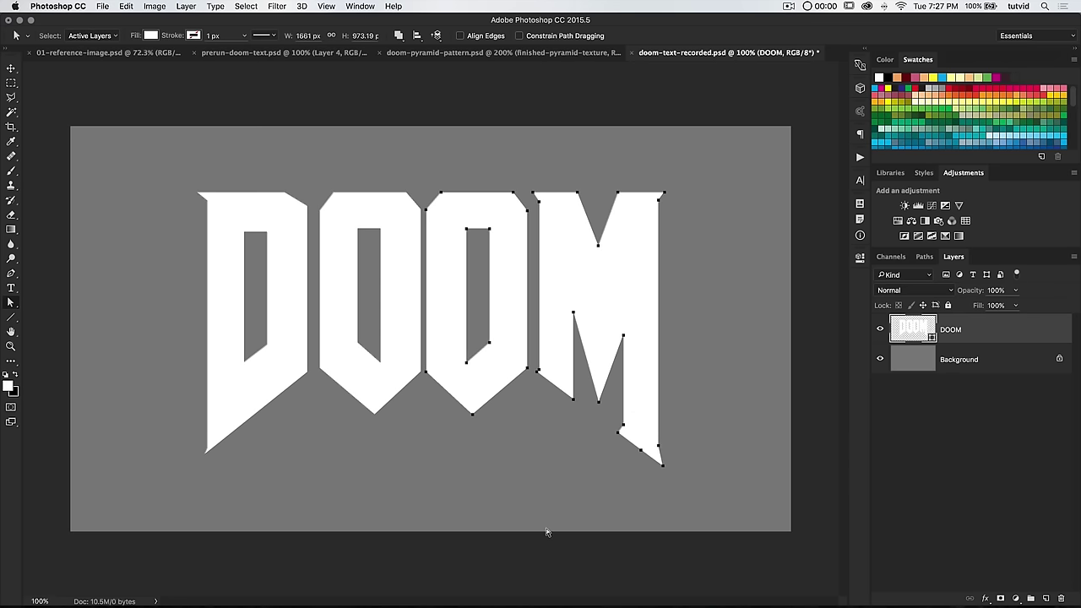
{"action": "key", "text": "Left"}
{"action": "key", "text": "Left"}
{"action": "key", "text": "Left"}
{"action": "key", "text": "Left"}
{"action": "key", "text": "Left"}
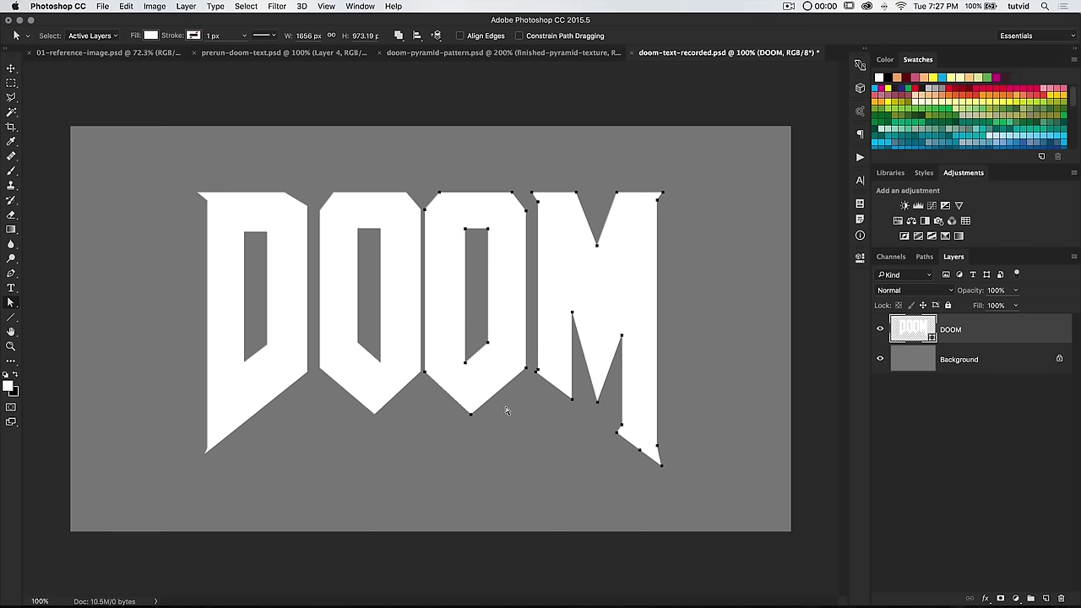
Widen the gap between the Os by moving the second O and M 5 px right and the D and first O 5 px left.
{"action": "key", "text": "Right"}
{"action": "key", "text": "Right"}
{"action": "key", "text": "Right"}
{"action": "key", "text": "Right"}
{"action": "key", "text": "Right"}
{"action": "left_click_drag", "start_coordinate": [160, 162], "coordinate": [423, 514]}
{"action": "key", "text": "Left"}
{"action": "key", "text": "Left"}
{"action": "key", "text": "Left"}
{"action": "key", "text": "Left"}
{"action": "key", "text": "Left"}
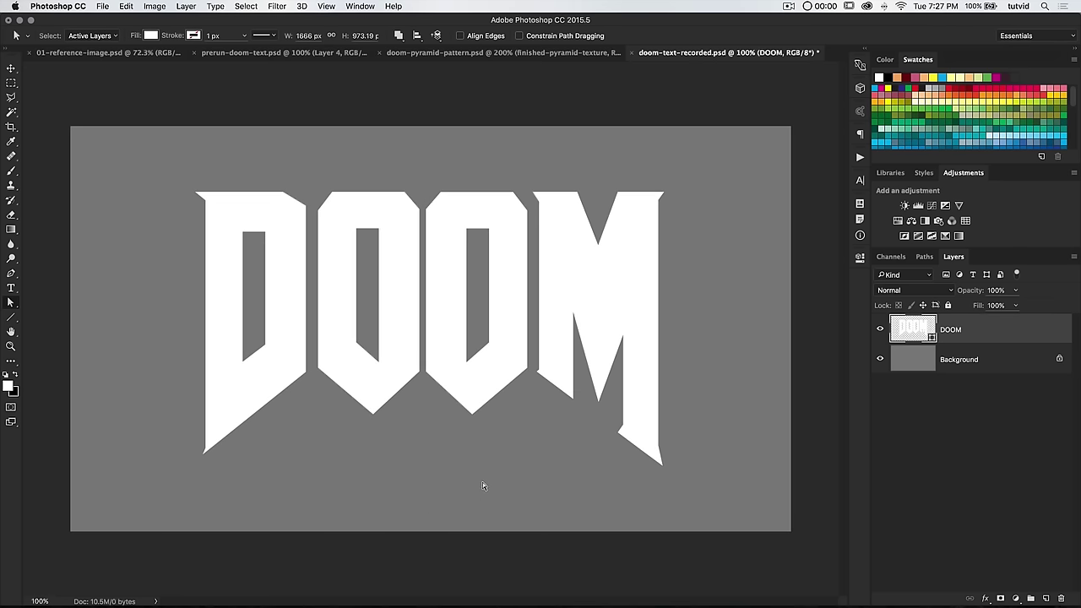
Select only the D and move it 20 px right to tighten its spacing with the first O.
{"action": "left_click_drag", "start_coordinate": [150, 131], "coordinate": [309, 465]}
{"action": "key", "text": "Right"}
{"action": "key", "text": "Right"}
{"action": "key", "text": "Right"}
{"action": "key", "text": "Right"}
{"action": "key", "text": "Right"}
{"action": "key", "text": "Right"}
{"action": "key", "text": "Right"}
{"action": "key", "text": "Right"}
{"action": "key", "text": "Right"}
{"action": "key", "text": "Right"}
{"action": "key", "text": "Right"}
{"action": "key", "text": "Right"}
{"action": "key", "text": "Right"}
{"action": "key", "text": "Right"}
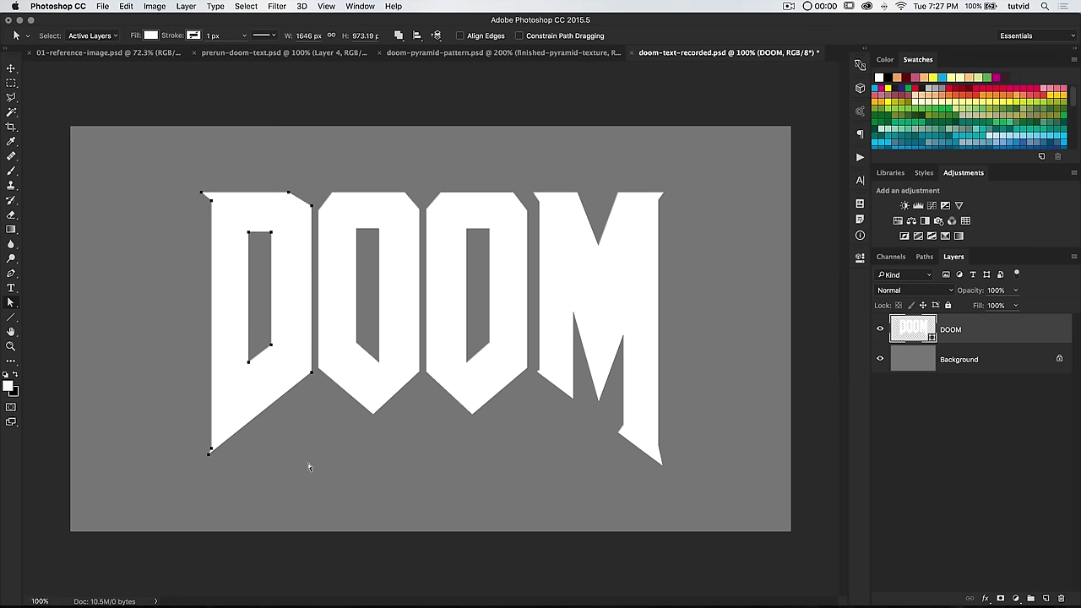
Select only the M, move it 20 px left toward the second O, and deselect the path.
{"action": "left_click_drag", "start_coordinate": [695, 137], "coordinate": [533, 507]}
{"action": "key", "text": "shift+Left"}
{"action": "key", "text": "shift+Left"}
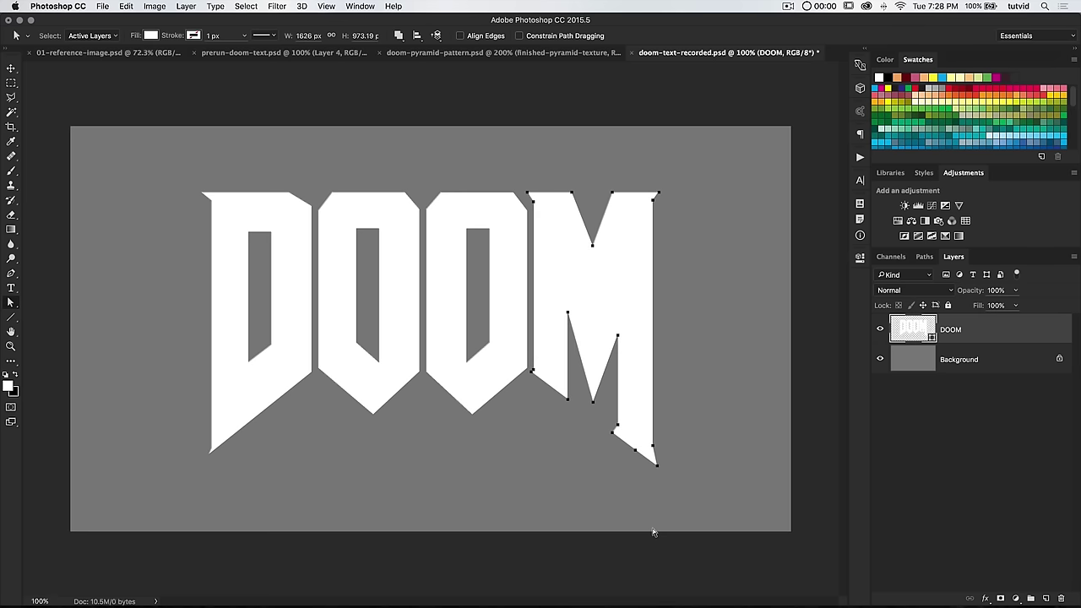
{"action": "left_click", "coordinate": [529, 442]}
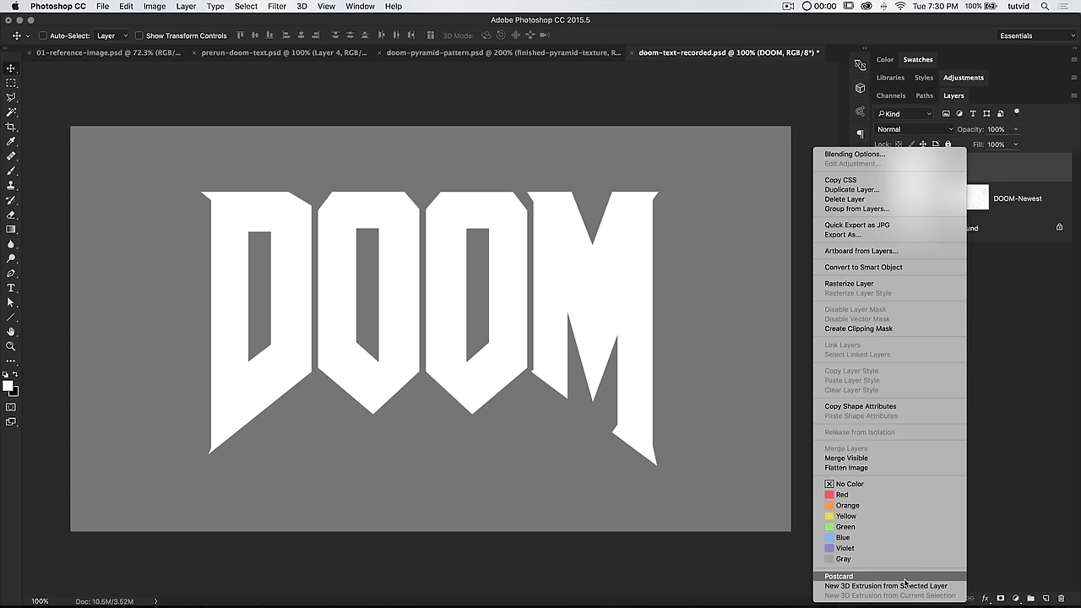
Create a new 3D extrusion from the DOOM shape layer and accept switching to the 3D workspace.
{"action": "left_click", "coordinate": [909, 586]}
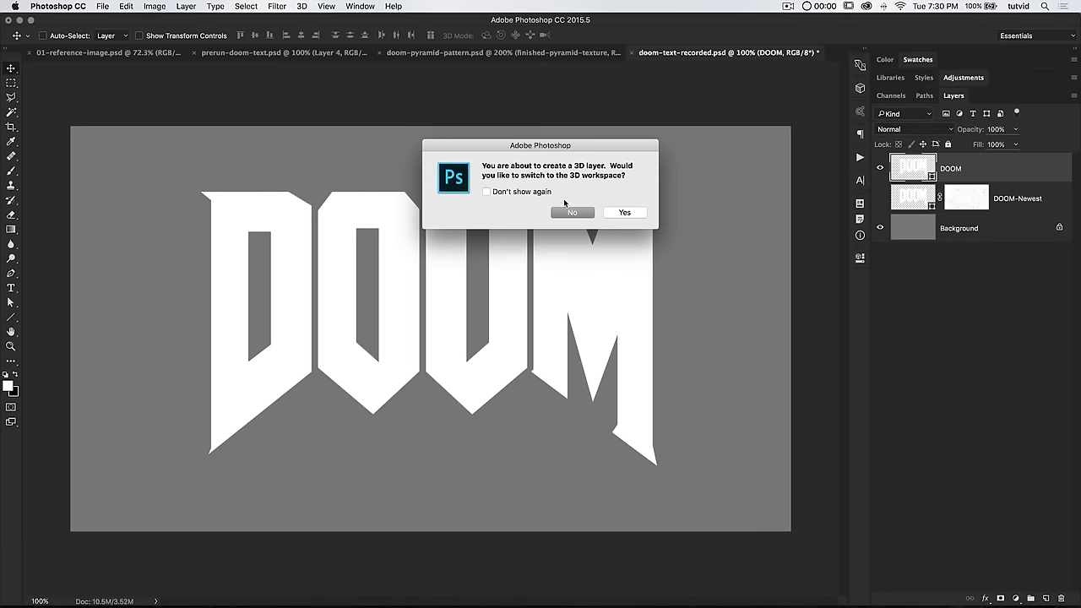
{"action": "left_click_drag", "start_coordinate": [577, 155], "coordinate": [524, 188]}
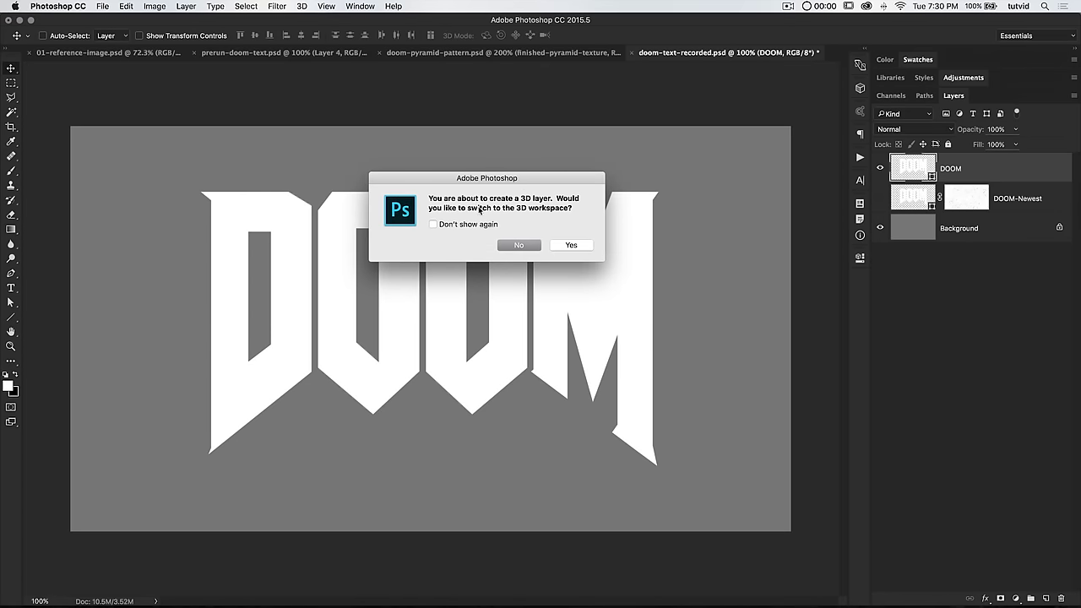
{"action": "left_click", "coordinate": [571, 245]}
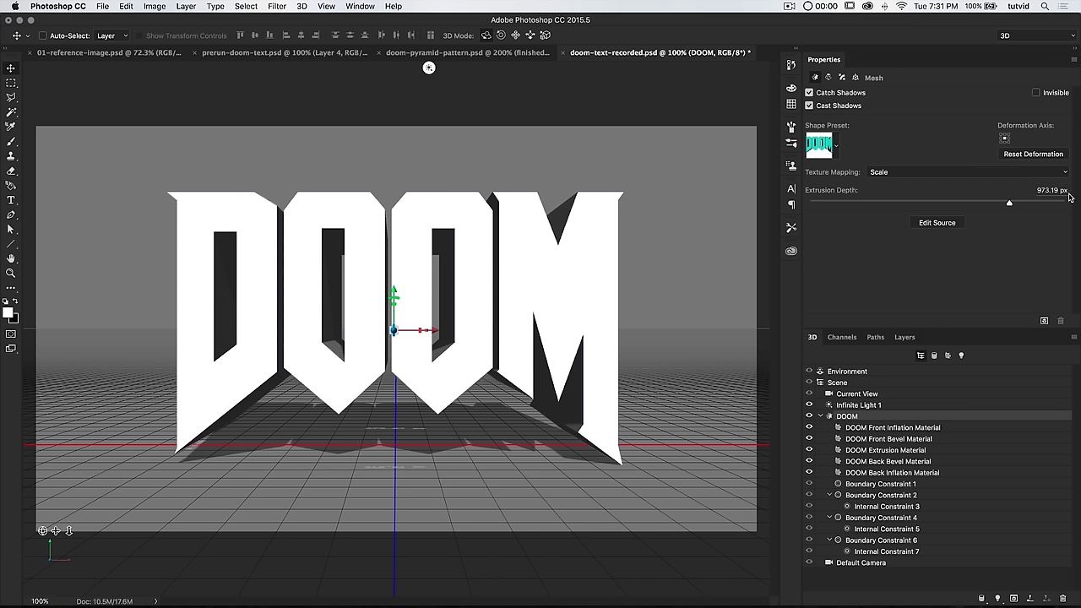
Set the DOOM mesh's extrusion depth to 175 px and open its Deform settings.
{"action": "left_click_drag", "start_coordinate": [1057, 190], "coordinate": [1026, 190]}
{"action": "type", "text": "175"}
{"action": "key", "text": "Up"}
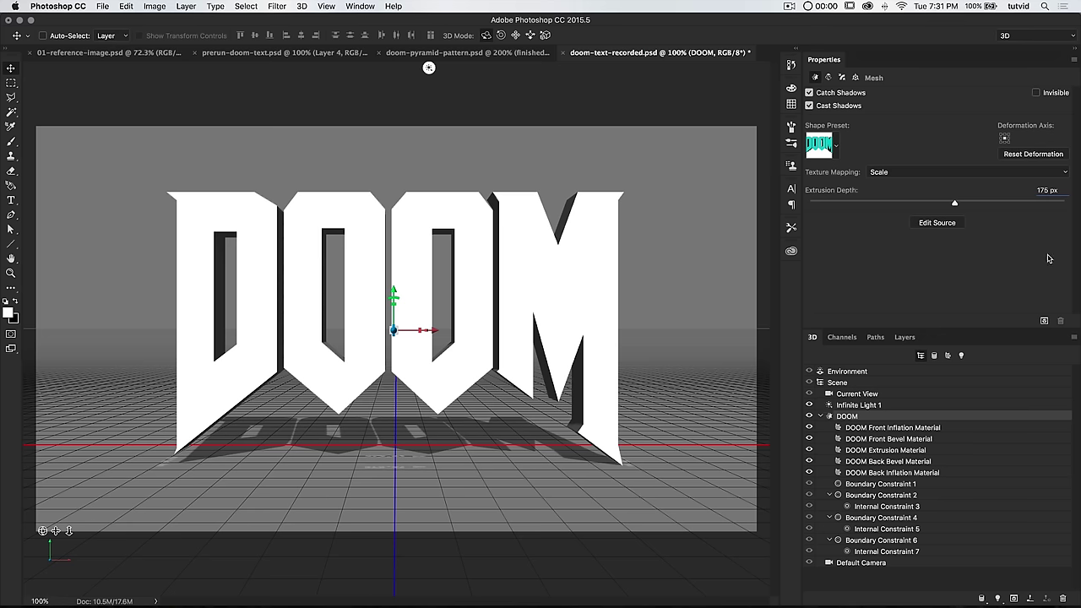
{"action": "left_click", "coordinate": [831, 79]}
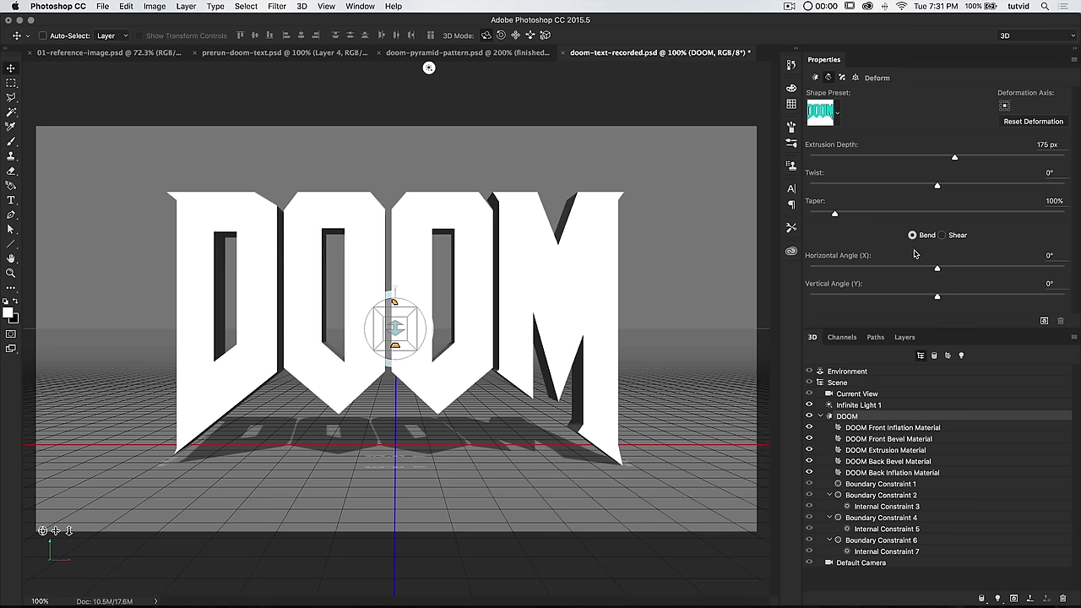
Switch the DOOM mesh's deformation to Shear with a vertical angle of -35°.
{"action": "left_click", "coordinate": [943, 237]}
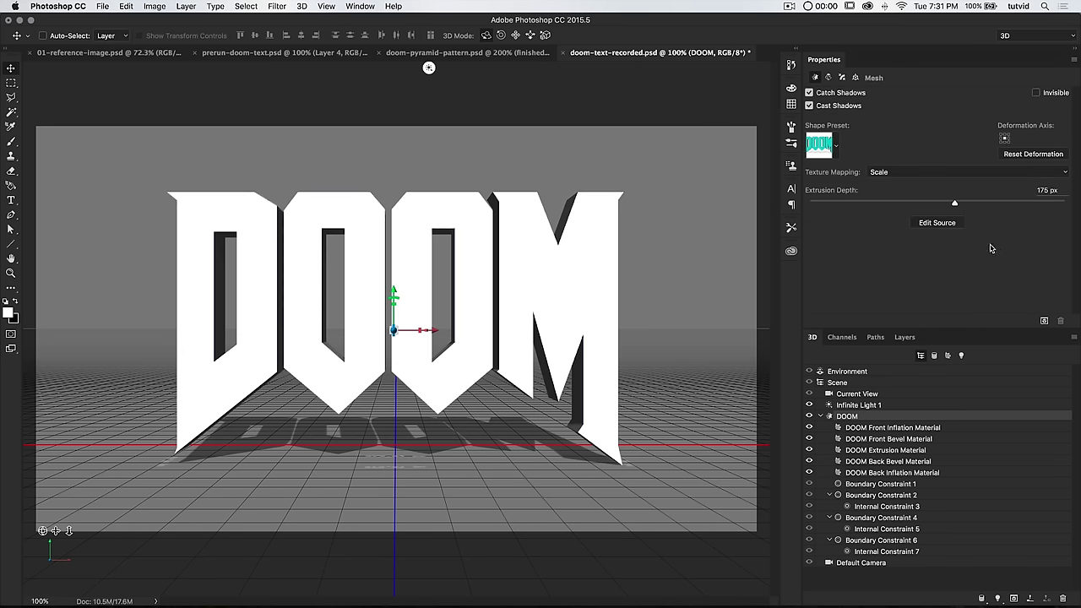
{"action": "left_click", "coordinate": [828, 77]}
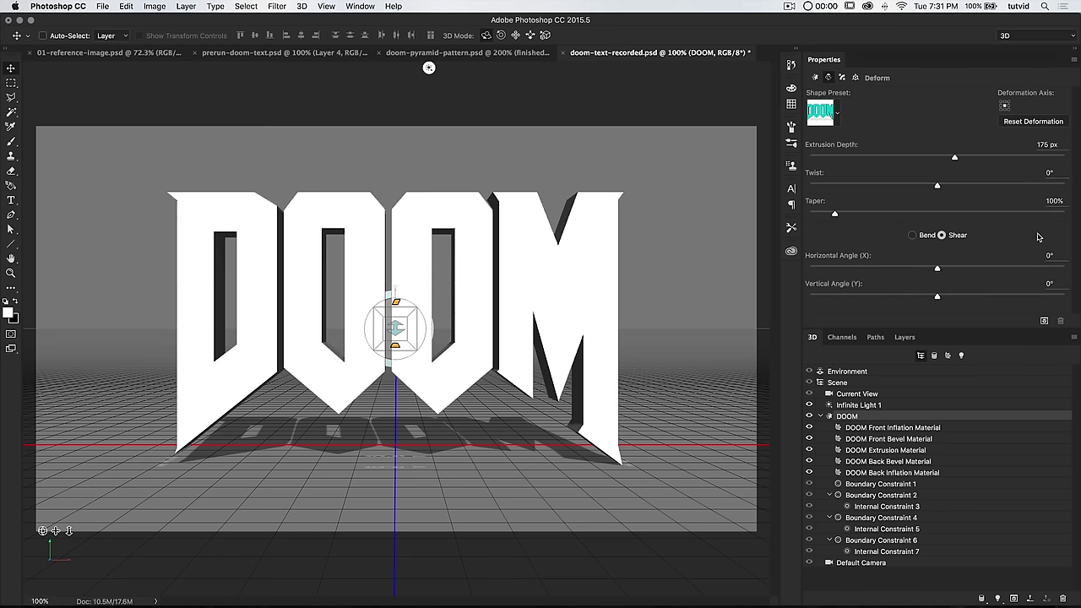
{"action": "left_click", "coordinate": [1051, 284]}
{"action": "key", "text": "Return"}
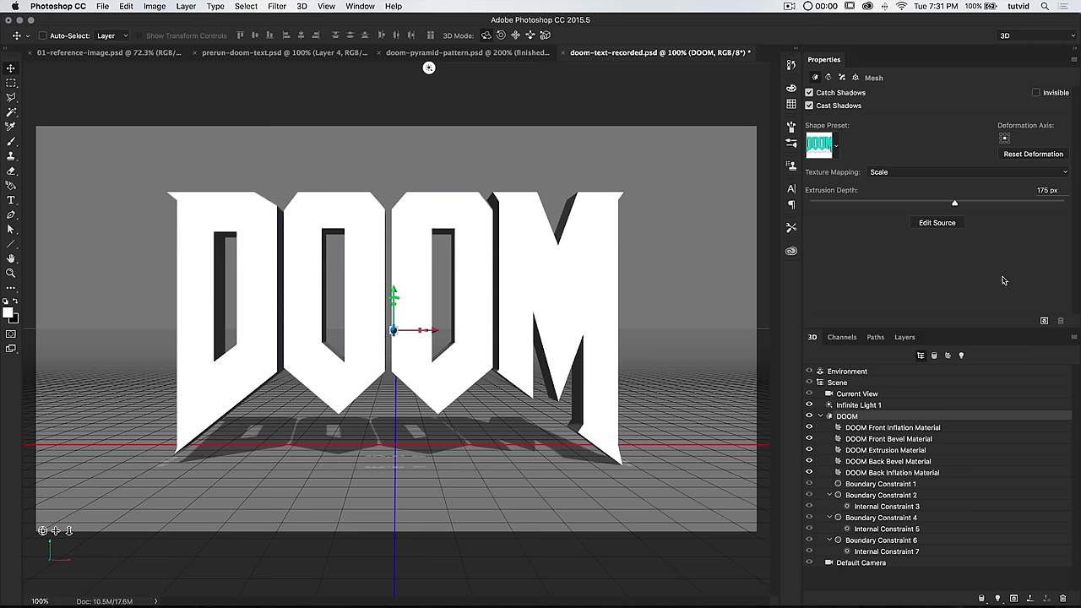
{"action": "left_click", "coordinate": [828, 77]}
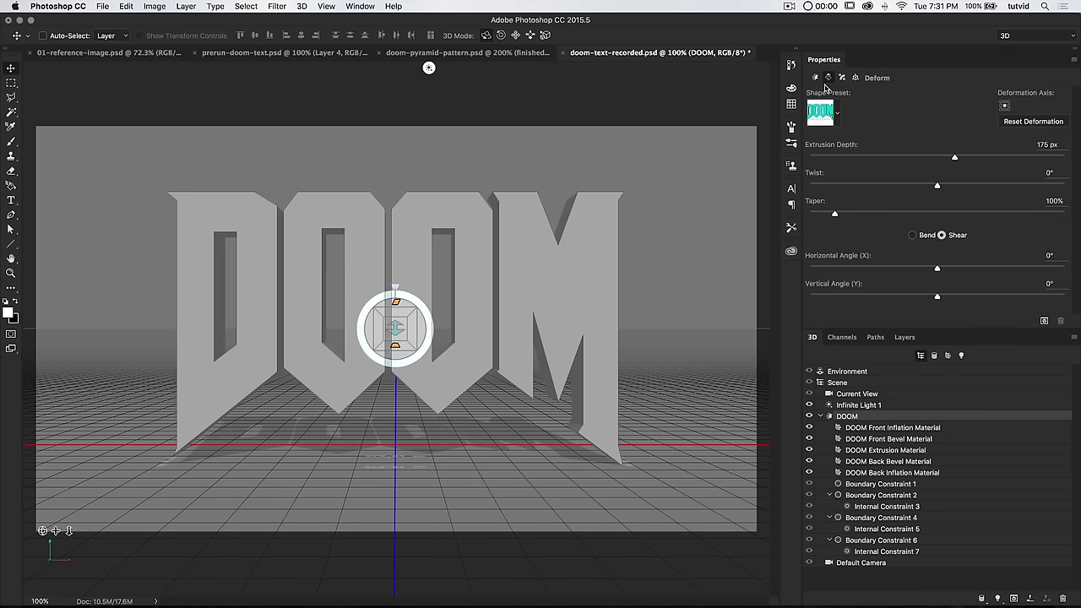
{"action": "left_click", "coordinate": [1051, 284]}
{"action": "type", "text": "-20"}
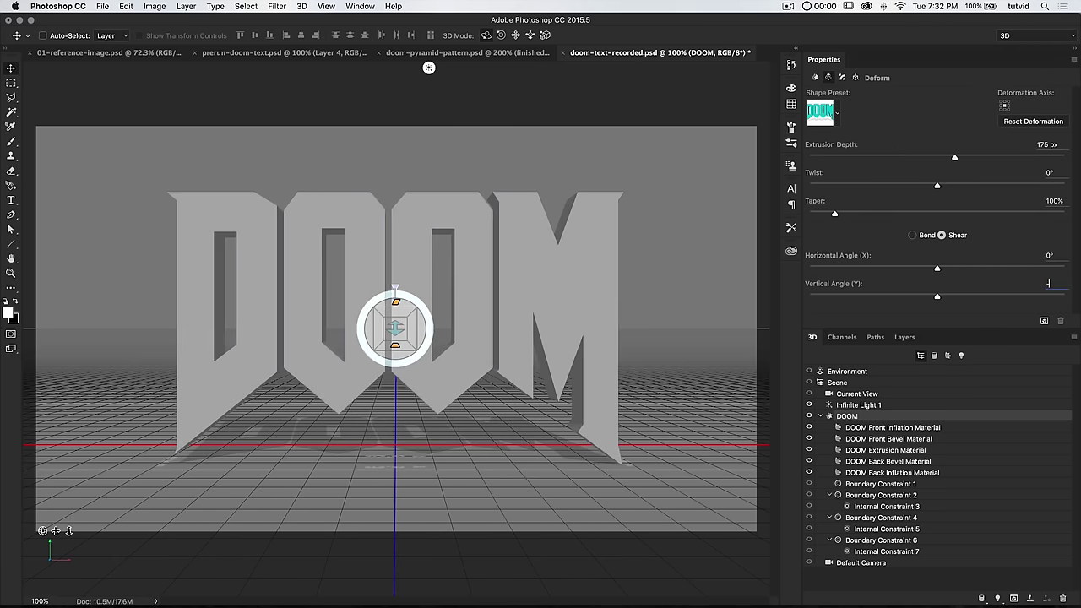
{"action": "key", "text": "Return"}
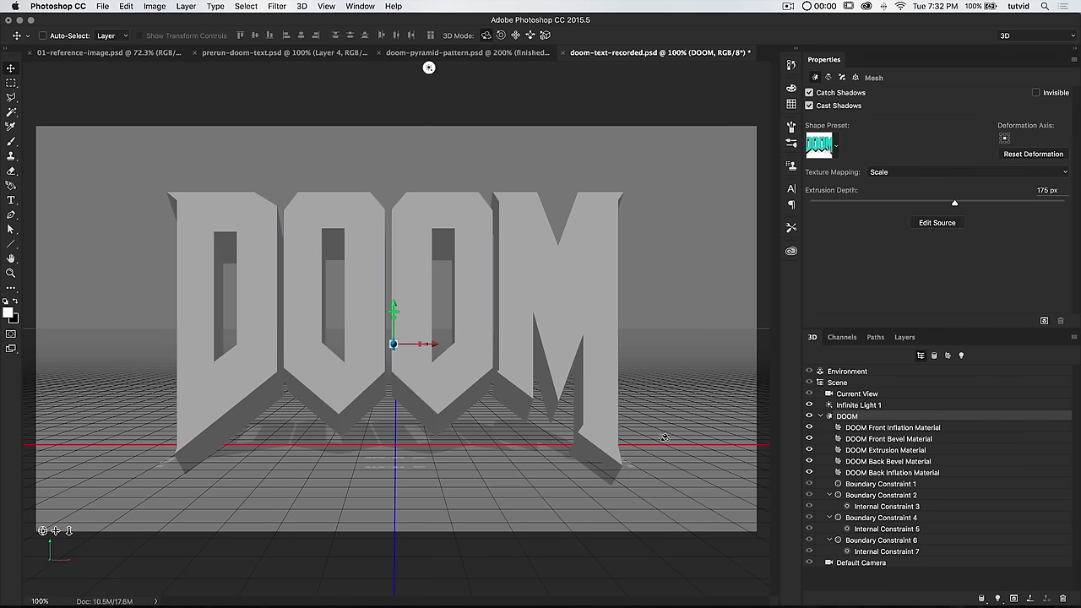
Set the DOOM mesh's extrusion taper to 85%.
{"action": "left_click", "coordinate": [828, 78]}
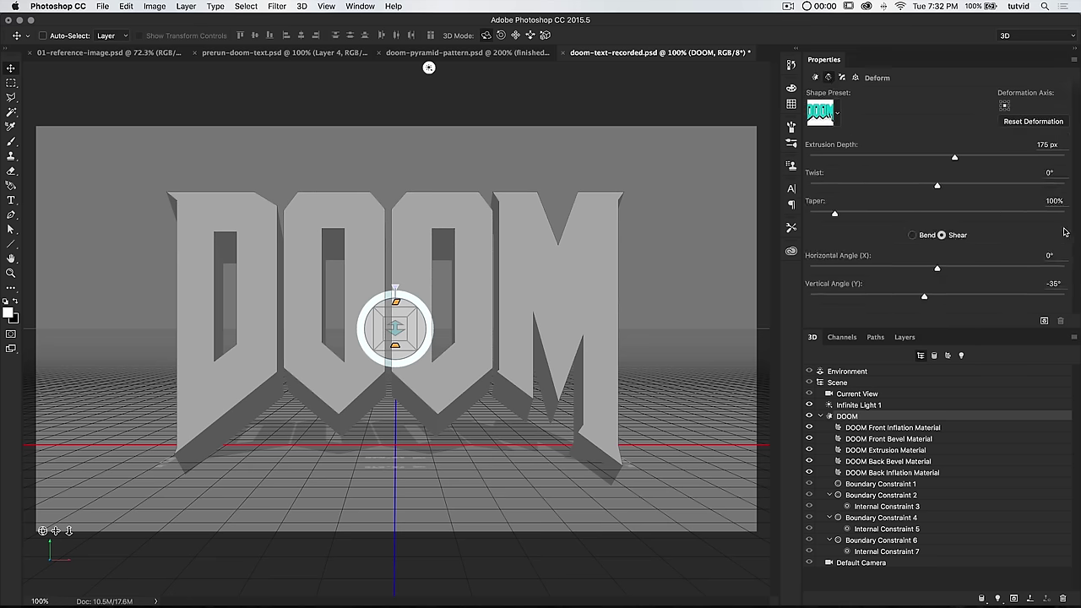
{"action": "left_click", "coordinate": [1039, 200]}
{"action": "type", "text": "85"}
{"action": "left_click", "coordinate": [594, 301]}
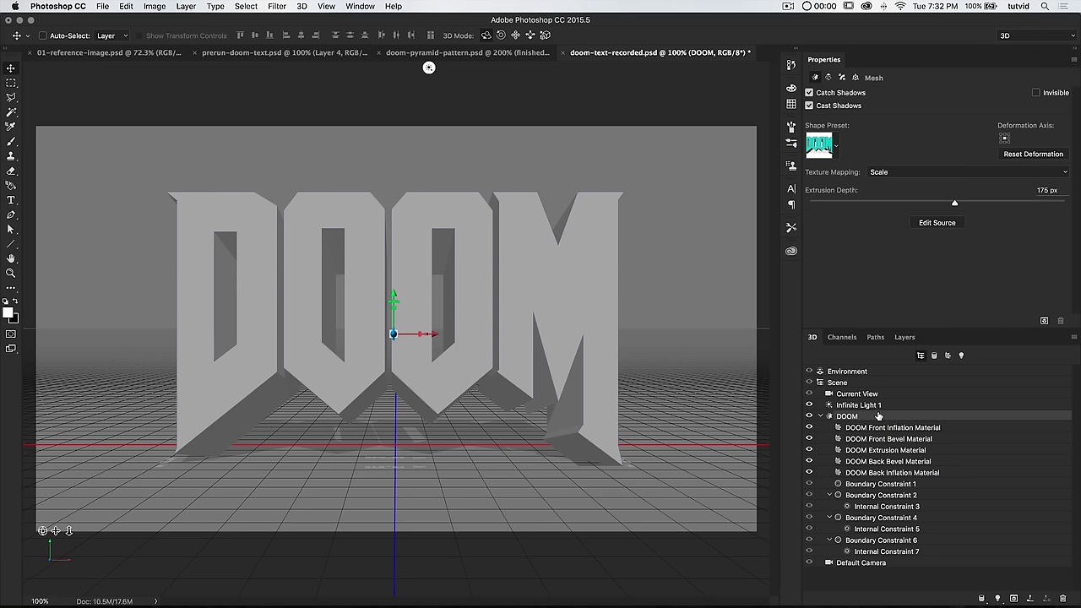
Give the front cap of the DOOM mesh a bevel with a width of 5%.
{"action": "left_click", "coordinate": [841, 78]}
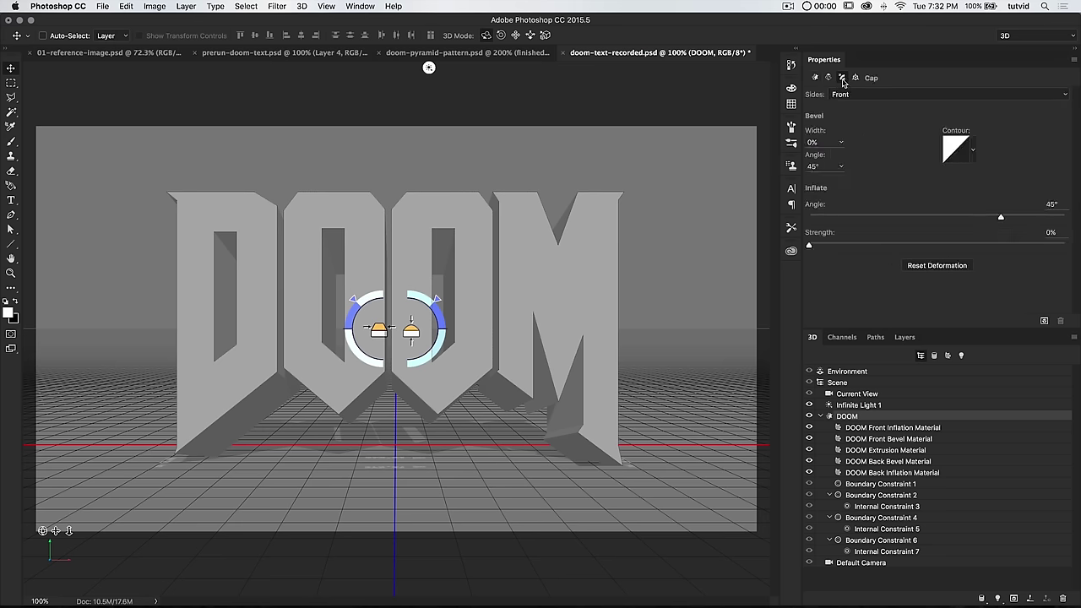
{"action": "left_click_drag", "start_coordinate": [820, 141], "coordinate": [761, 139]}
{"action": "type", "text": "5"}
{"action": "key", "text": "Return"}
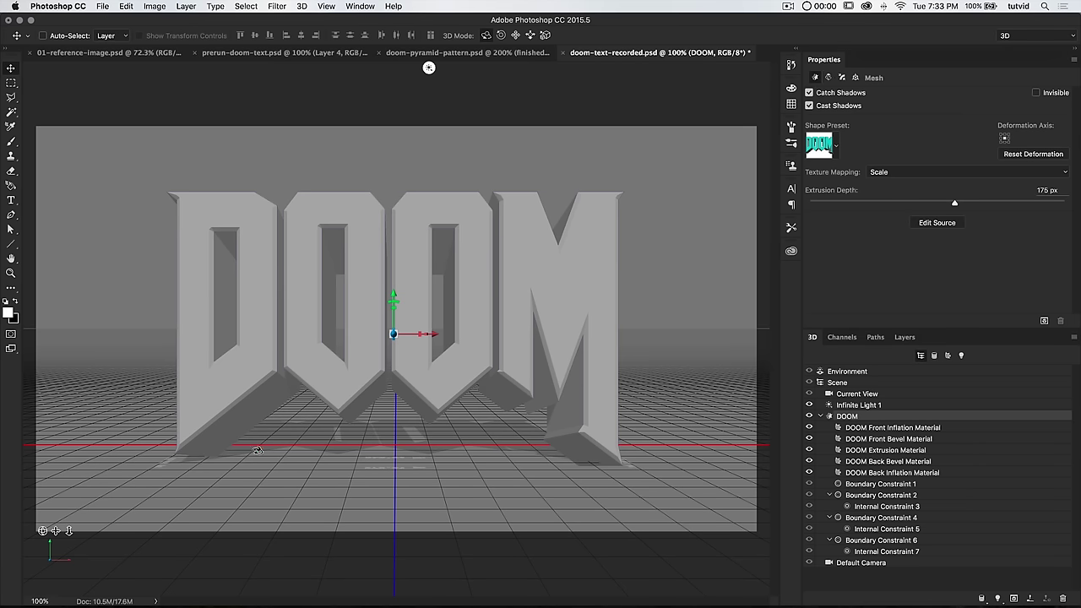
Turn off Cast Shadows for the DOOM mesh and split the extrusion into separate letters, accepting the warning.
{"action": "left_click", "coordinate": [825, 102]}
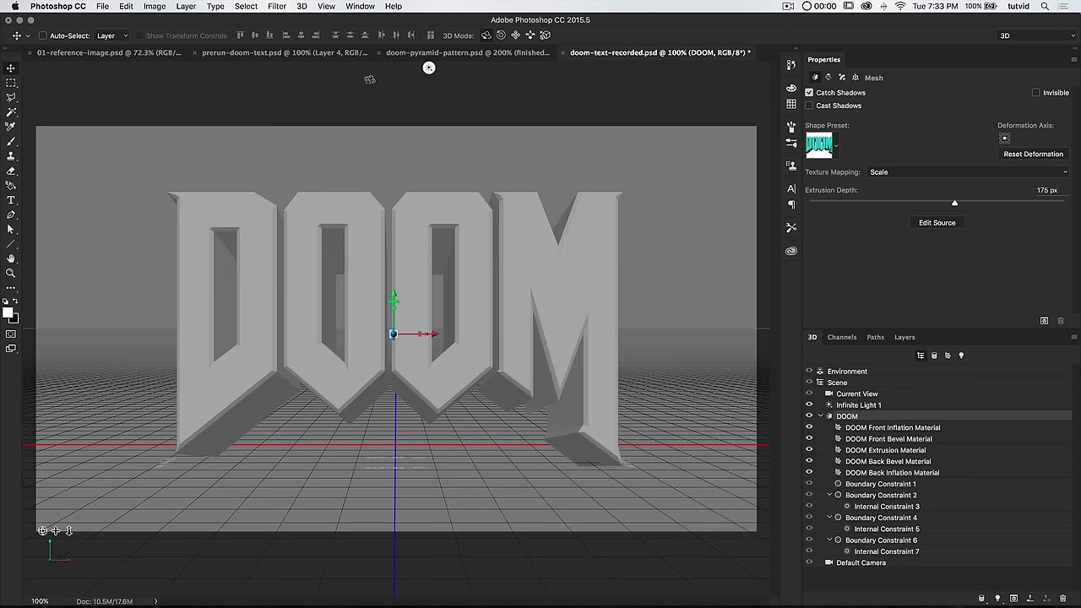
{"action": "left_click", "coordinate": [302, 6]}
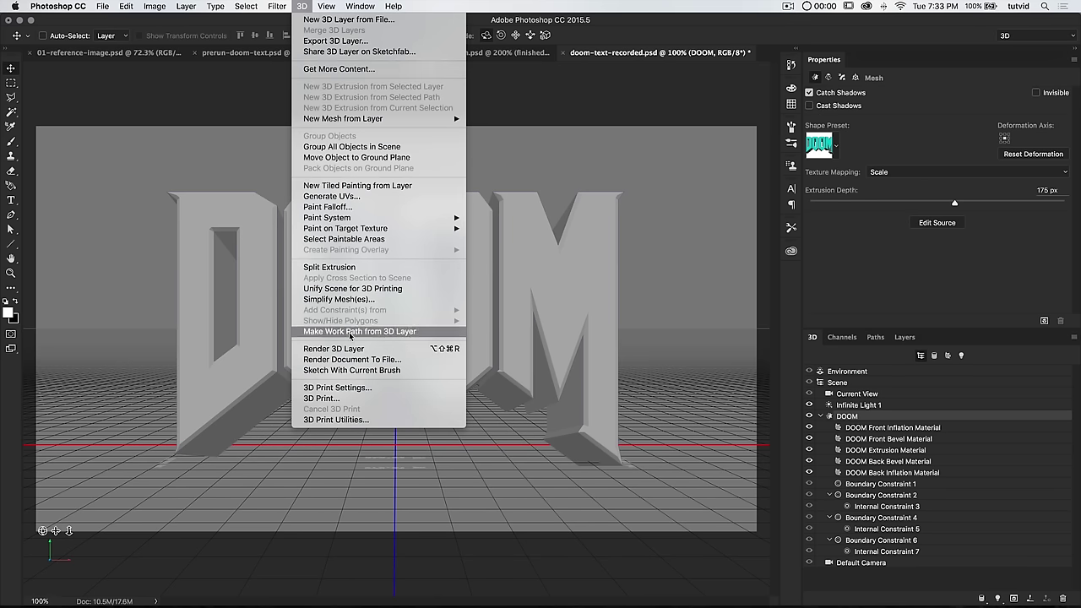
{"action": "left_click", "coordinate": [330, 267]}
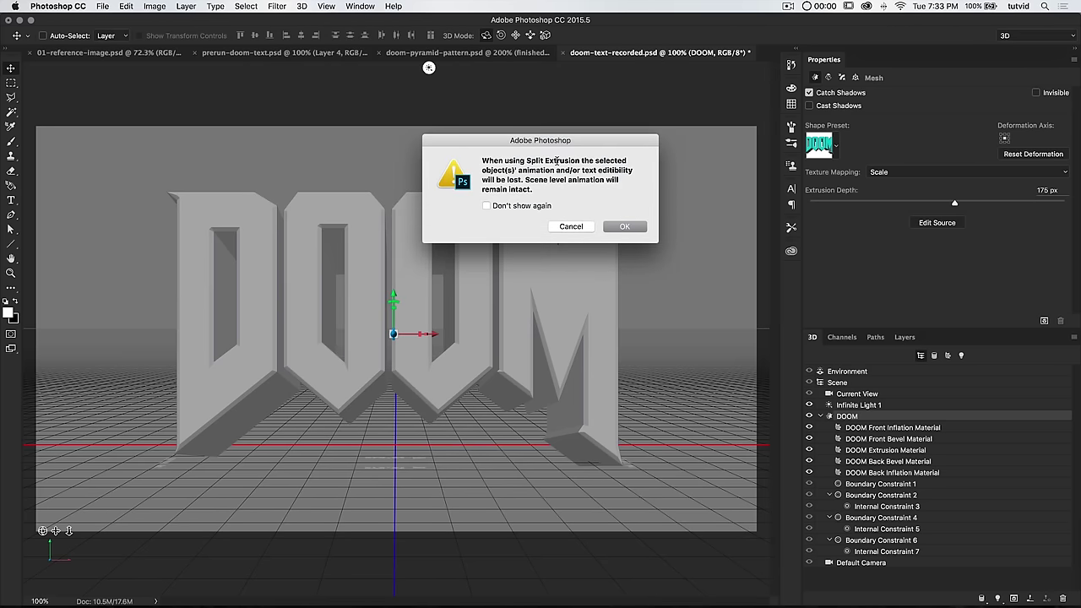
{"action": "left_click_drag", "start_coordinate": [562, 141], "coordinate": [536, 145]}
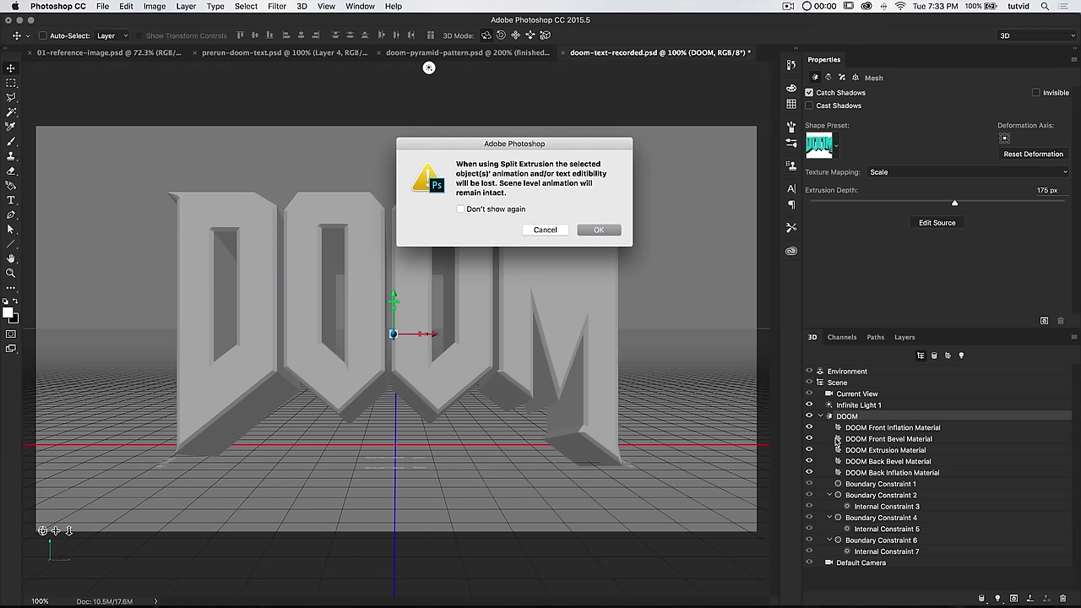
{"action": "left_click", "coordinate": [606, 232]}
Enlarge the scene list and briefly hide and reshow each split mesh to identify which letter it holds.
{"action": "left_click_drag", "start_coordinate": [882, 328], "coordinate": [877, 280]}
{"action": "scroll", "coordinate": [906, 437], "scroll_direction": "down", "scroll_amount": 1}
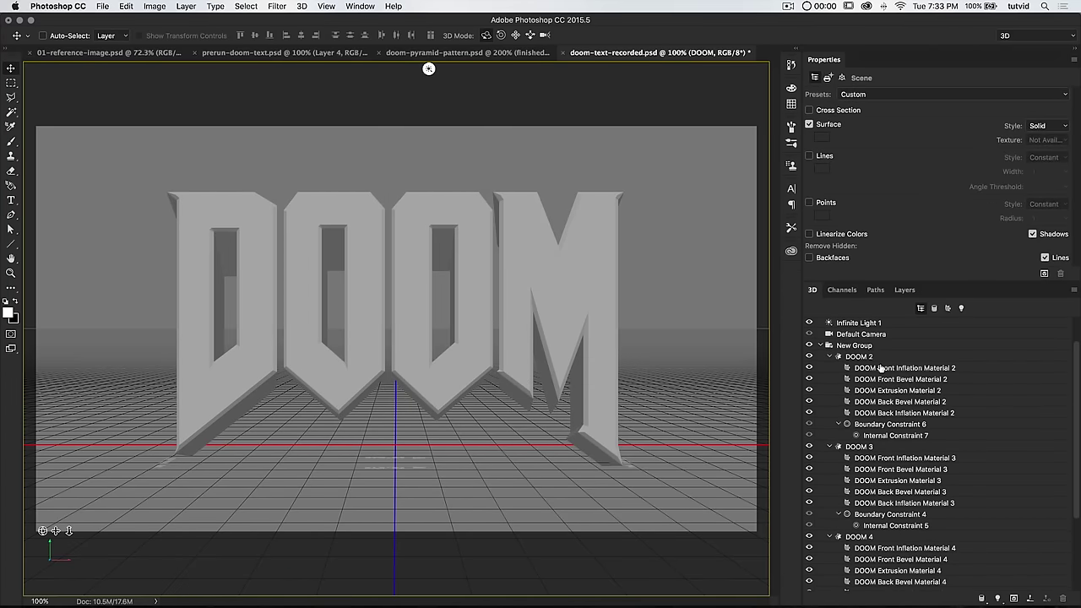
{"action": "scroll", "coordinate": [880, 368], "scroll_direction": "down", "scroll_amount": 3}
{"action": "scroll", "coordinate": [864, 506], "scroll_direction": "up", "scroll_amount": 5}
{"action": "scroll", "coordinate": [847, 385], "scroll_direction": "down", "scroll_amount": 1}
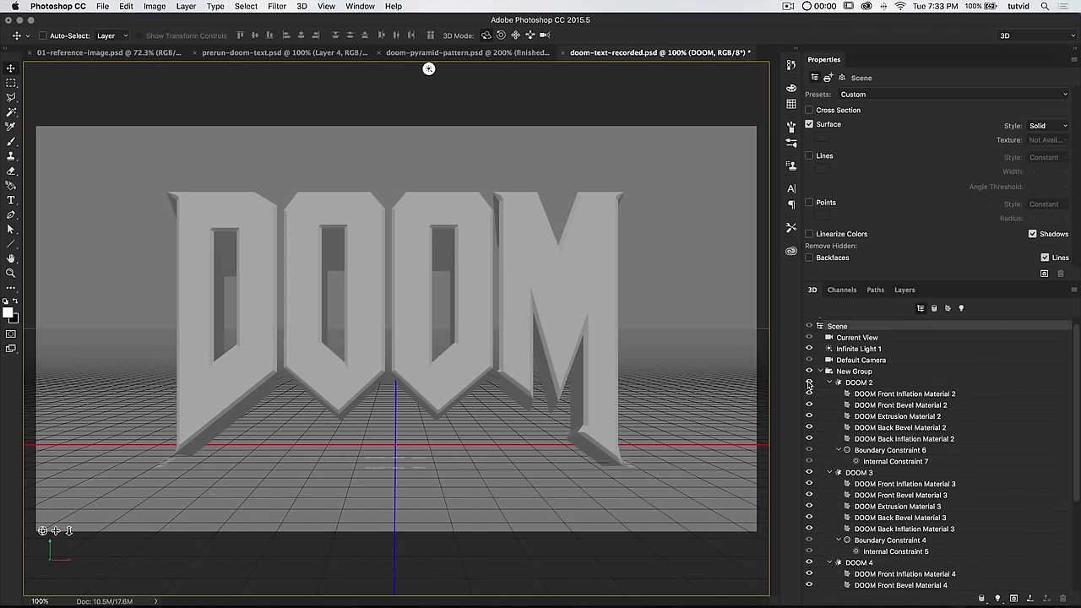
{"action": "left_click", "coordinate": [808, 383]}
{"action": "left_click", "coordinate": [809, 383]}
{"action": "left_click", "coordinate": [809, 472]}
{"action": "left_click", "coordinate": [809, 473]}
{"action": "left_click", "coordinate": [809, 562]}
{"action": "left_click", "coordinate": [809, 562]}
{"action": "scroll", "coordinate": [853, 533], "scroll_direction": "down", "scroll_amount": 4}
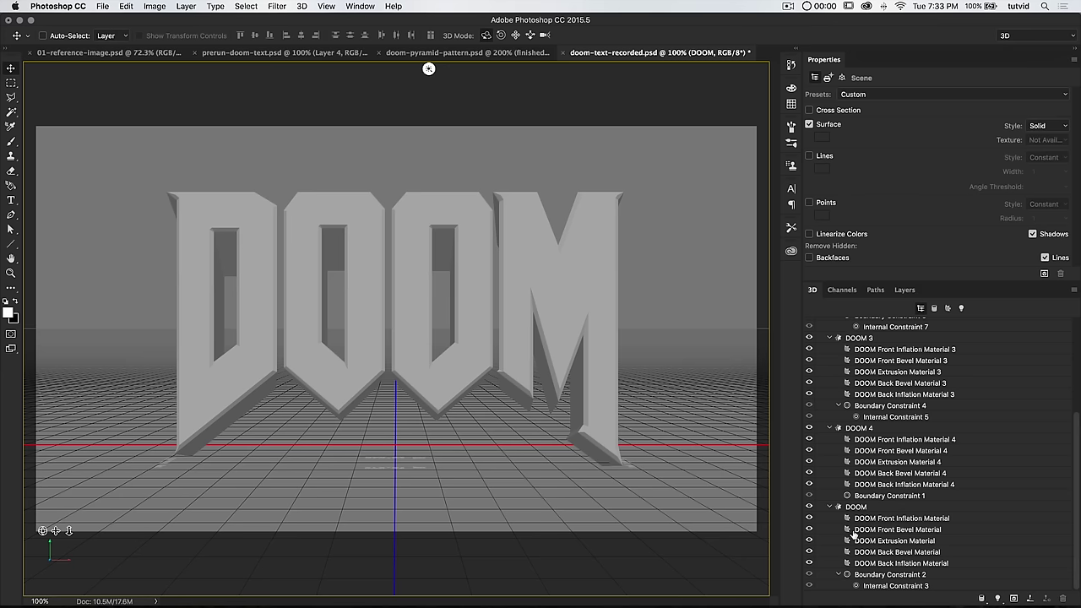
{"action": "left_click", "coordinate": [809, 507]}
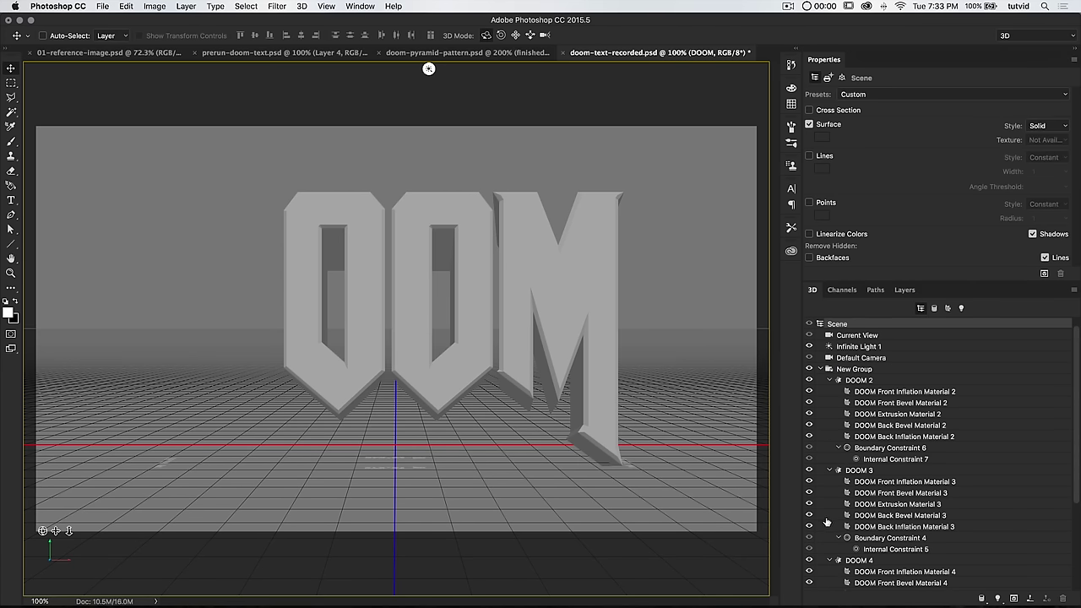
{"action": "left_click", "coordinate": [809, 507]}
{"action": "scroll", "coordinate": [823, 372], "scroll_direction": "up", "scroll_amount": 4}
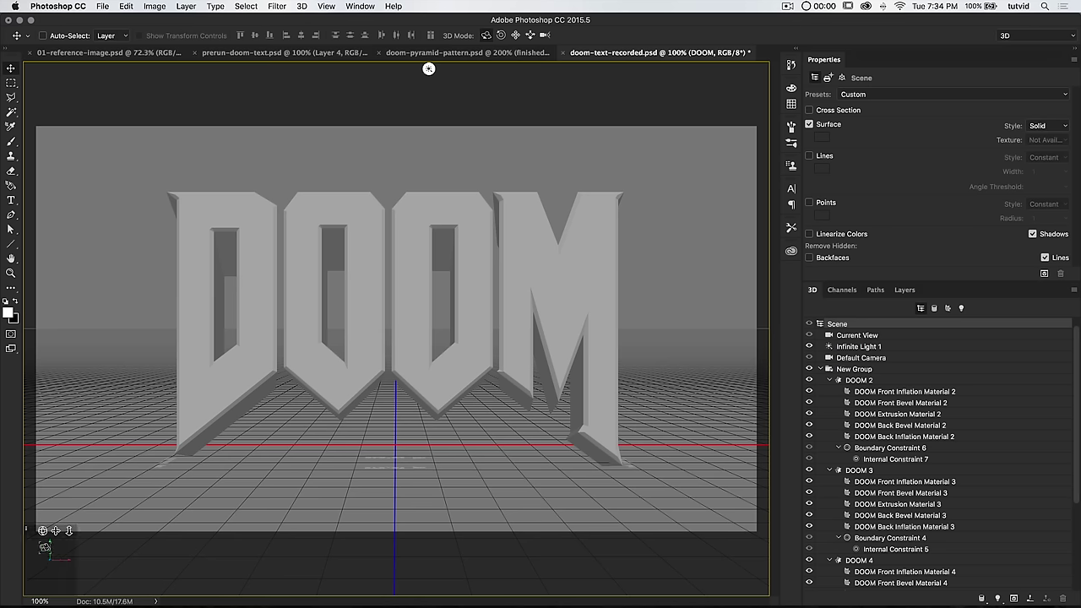
View the letters from the top, compare their angles with the logo in 01-reference-image.psd, and return to the default view.
{"action": "left_click", "coordinate": [70, 559]}
{"action": "left_click", "coordinate": [70, 564]}
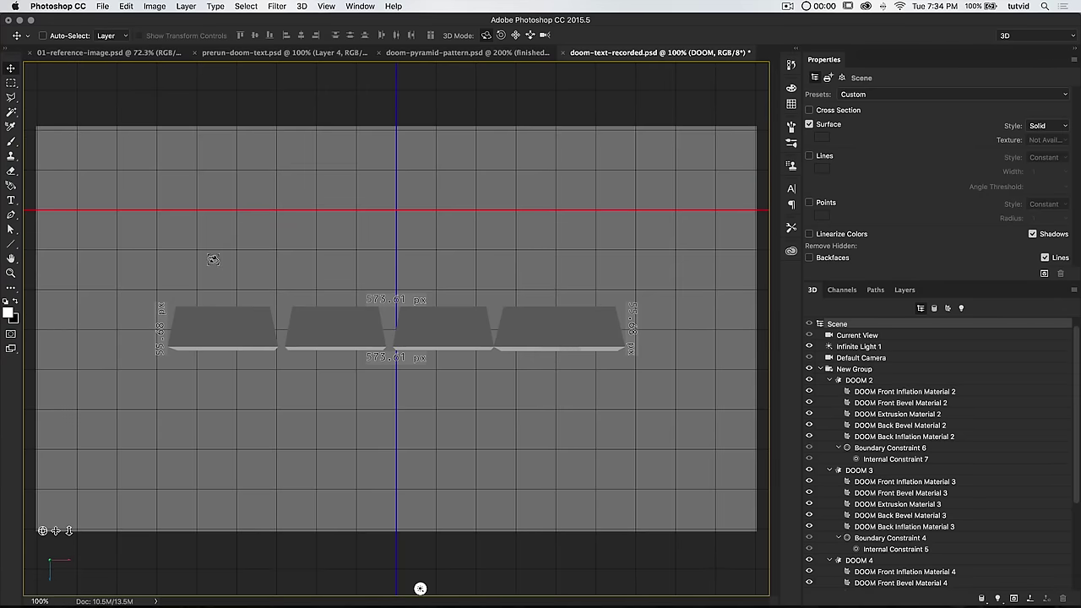
{"action": "left_click", "coordinate": [84, 52]}
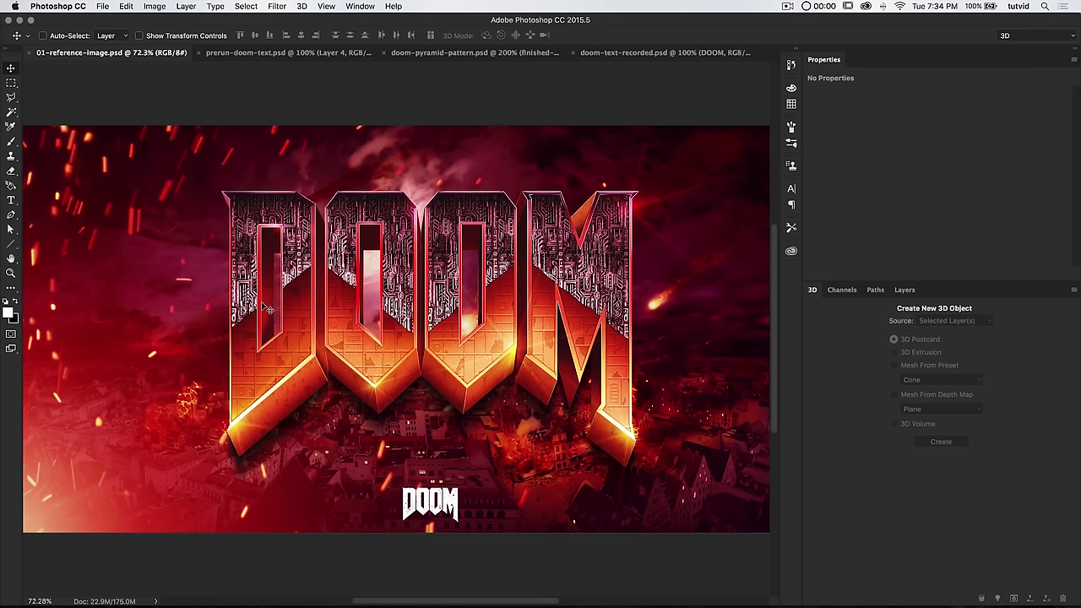
{"action": "left_click", "coordinate": [658, 51]}
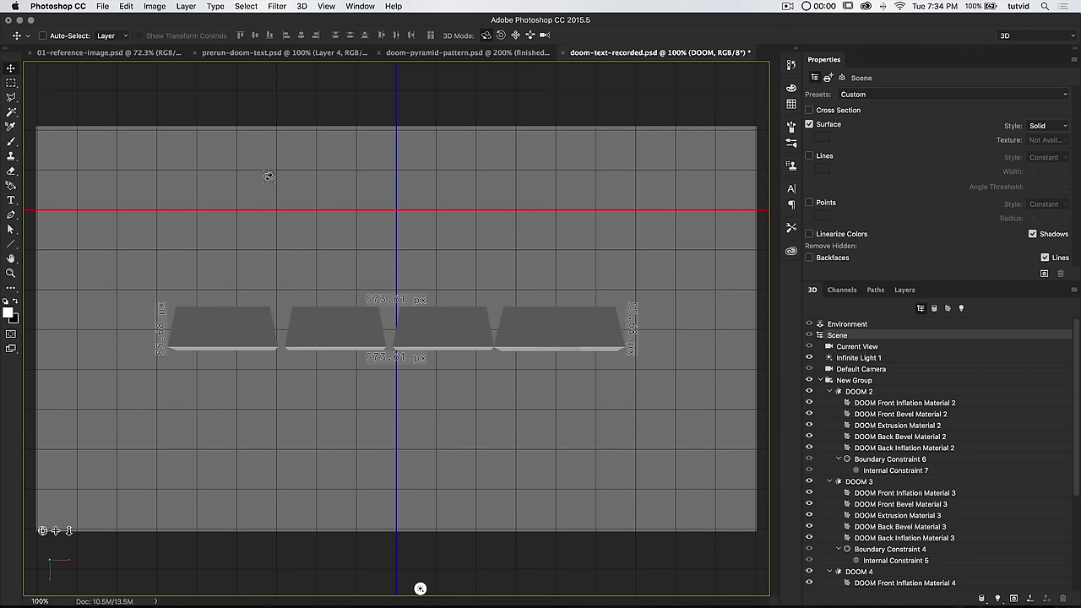
{"action": "left_click", "coordinate": [78, 559]}
{"action": "left_click", "coordinate": [78, 558]}
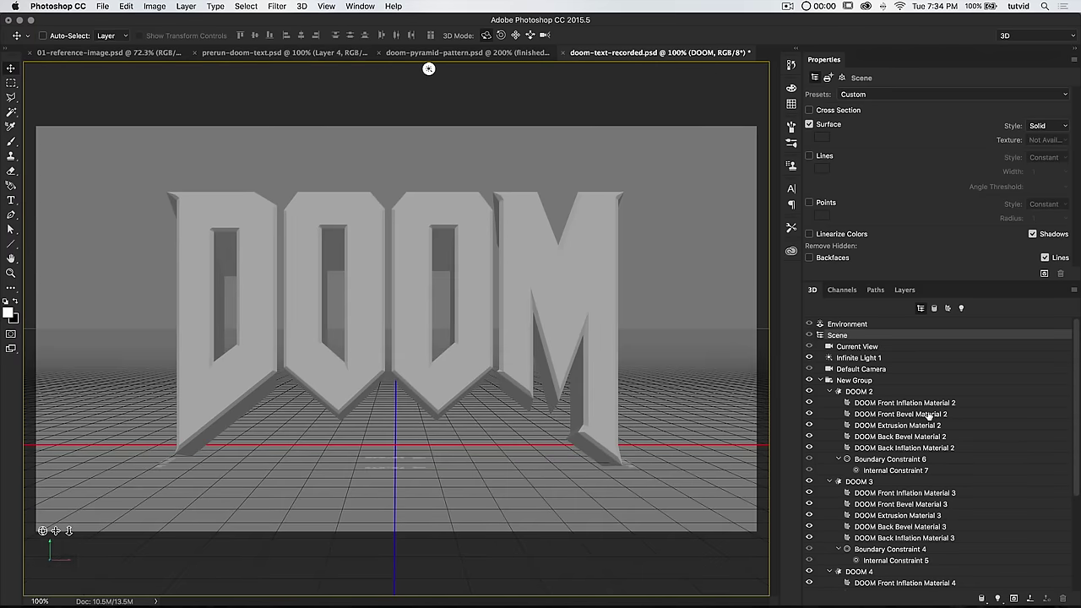
Select the first O's mesh, DOOM 2, and set its Y rotation to -5°.
{"action": "left_click", "coordinate": [839, 392]}
{"action": "scroll", "coordinate": [882, 464], "scroll_direction": "down", "scroll_amount": 5}
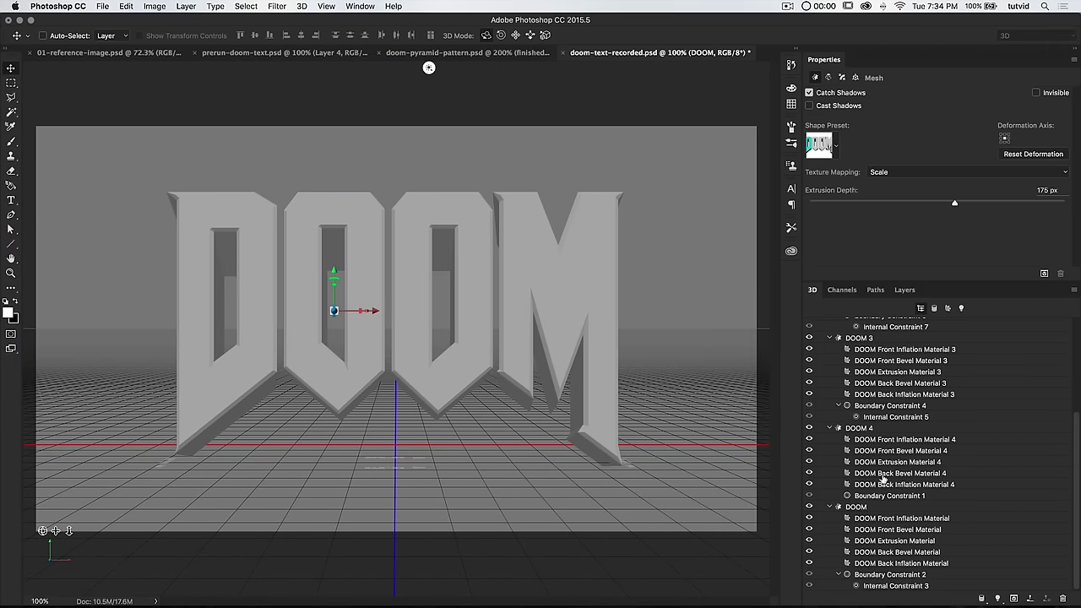
{"action": "scroll", "coordinate": [865, 448], "scroll_direction": "up", "scroll_amount": 5}
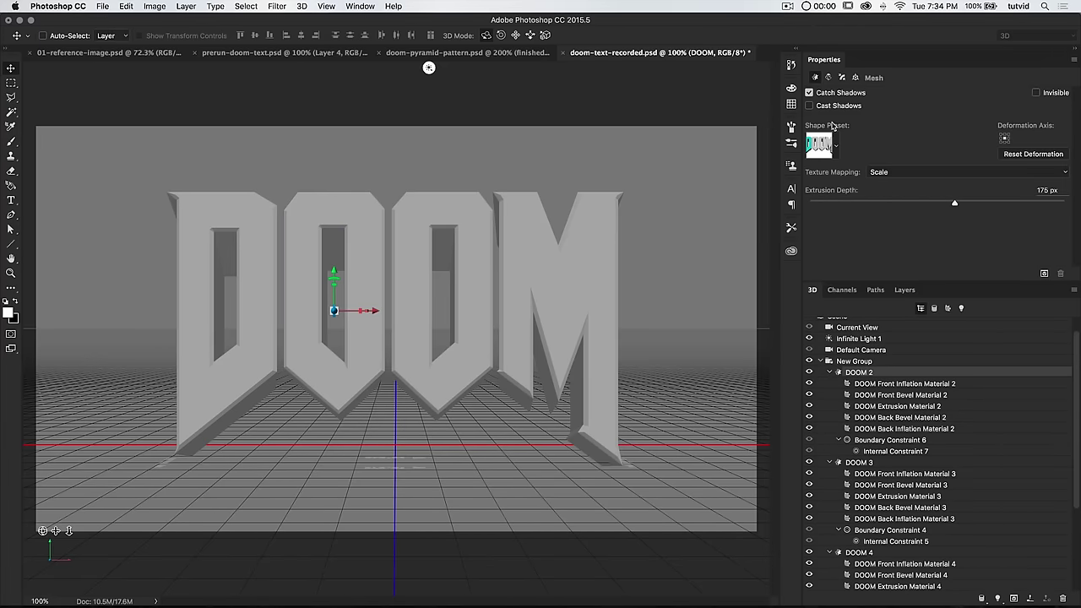
{"action": "left_click", "coordinate": [854, 78]}
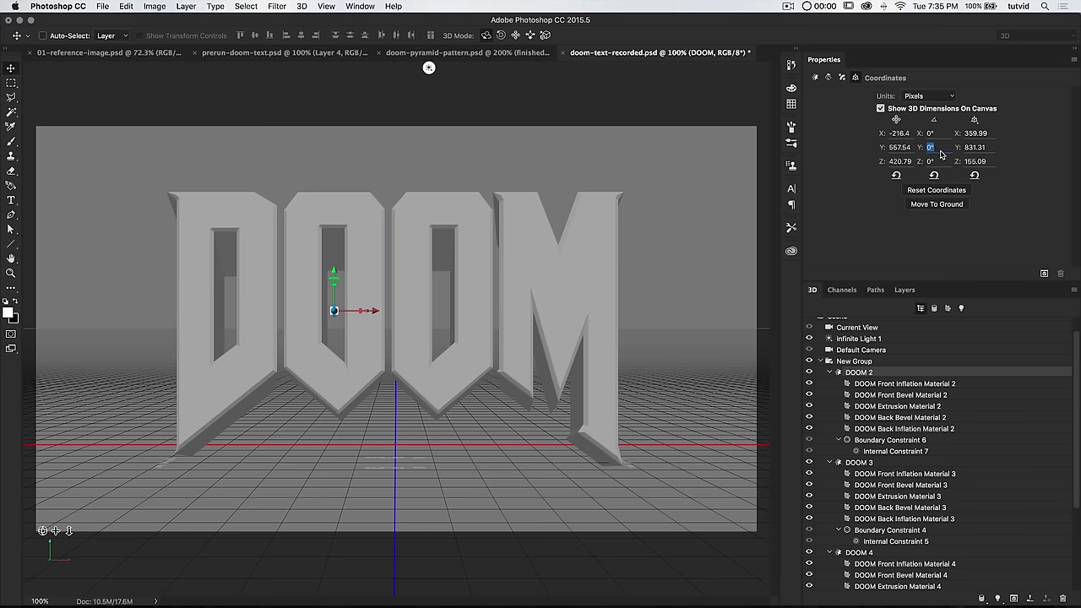
{"action": "type", "text": "5"}
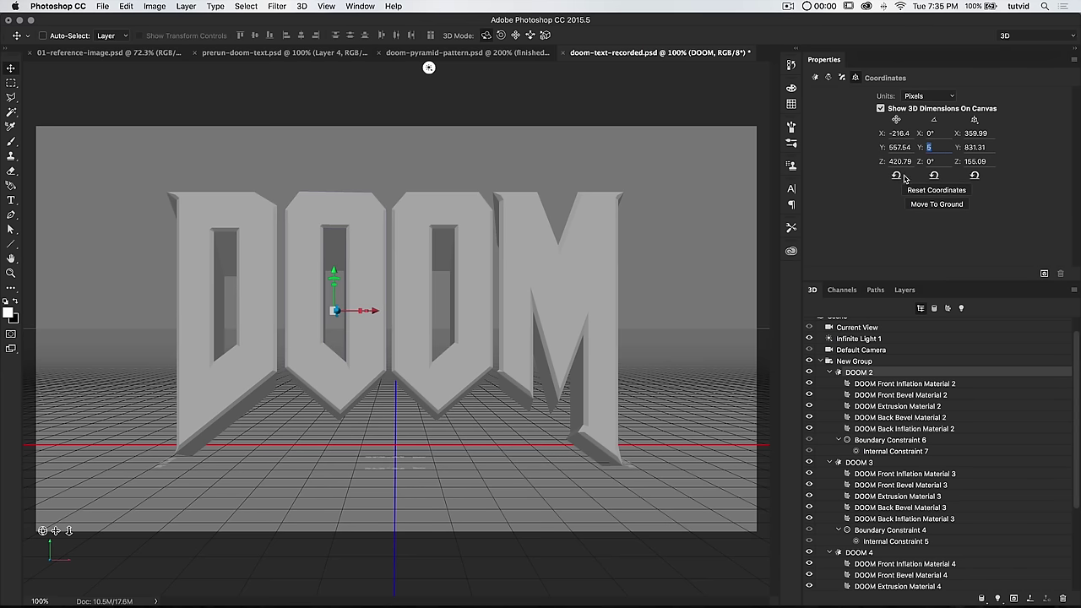
{"action": "key", "text": "Tab"}
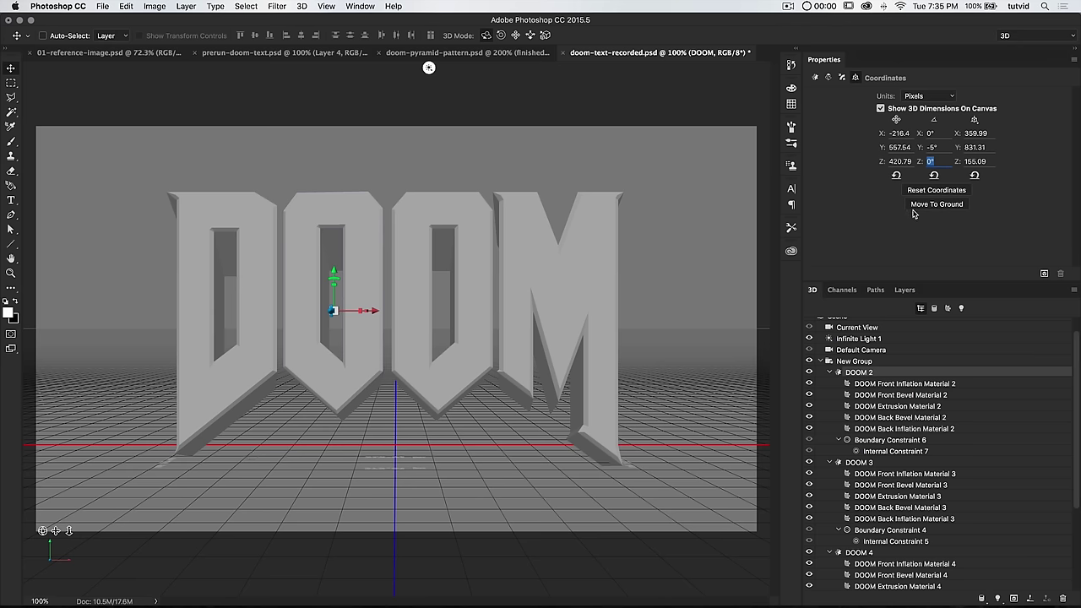
Select the second O's mesh, DOOM 3, and set its Y rotation to 5°.
{"action": "left_click", "coordinate": [882, 462]}
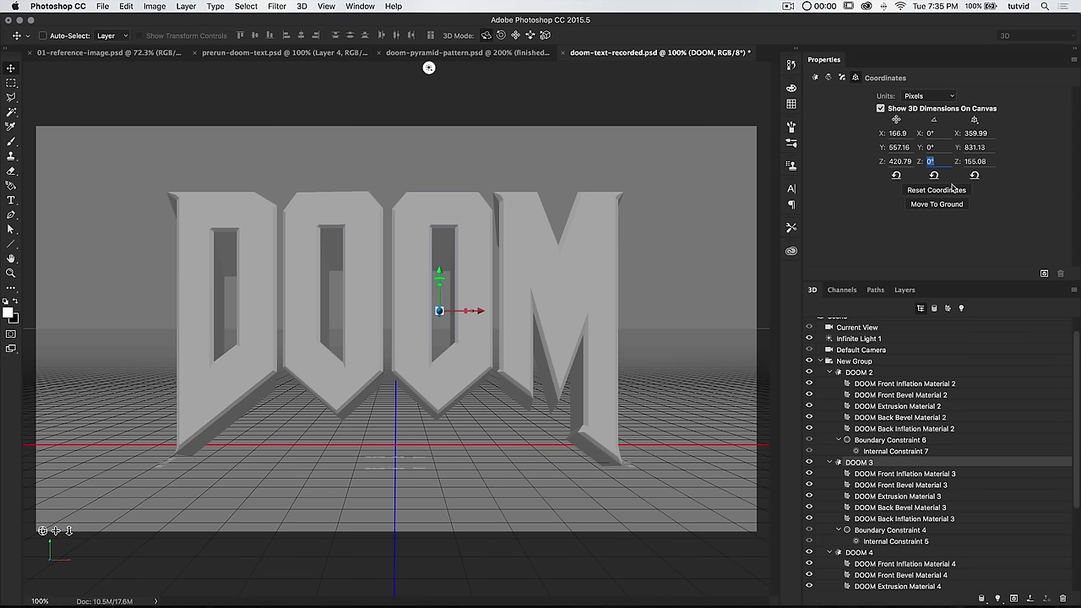
{"action": "type", "text": "5"}
{"action": "key", "text": "Tab"}
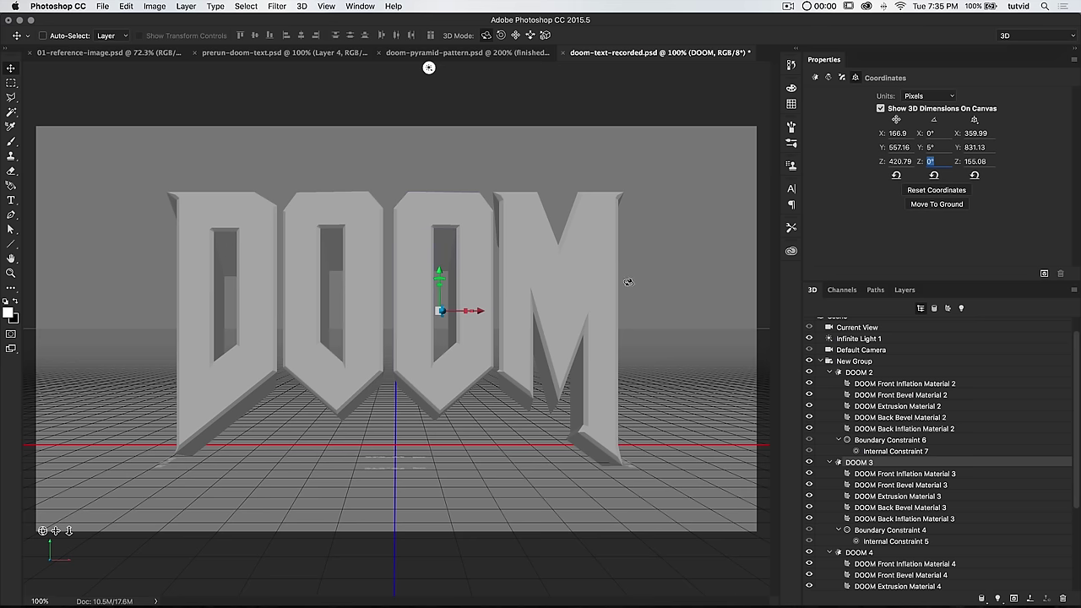
Select the M's mesh, DOOM 4, and set its Y rotation to 12°.
{"action": "scroll", "coordinate": [881, 524], "scroll_direction": "down", "scroll_amount": 1}
{"action": "left_click", "coordinate": [878, 546]}
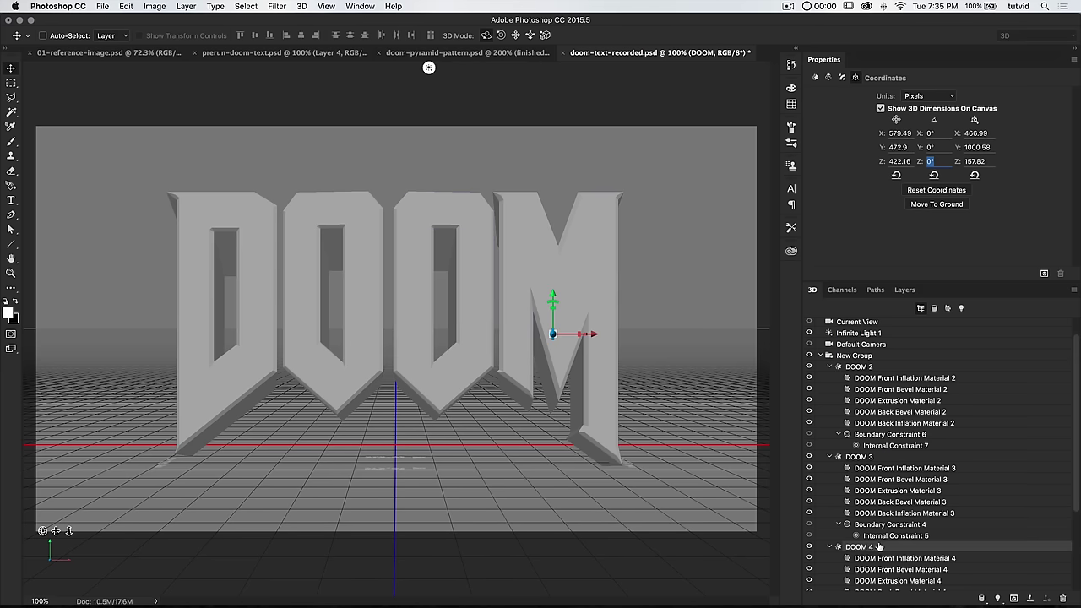
{"action": "left_click", "coordinate": [930, 147]}
{"action": "type", "text": "12"}
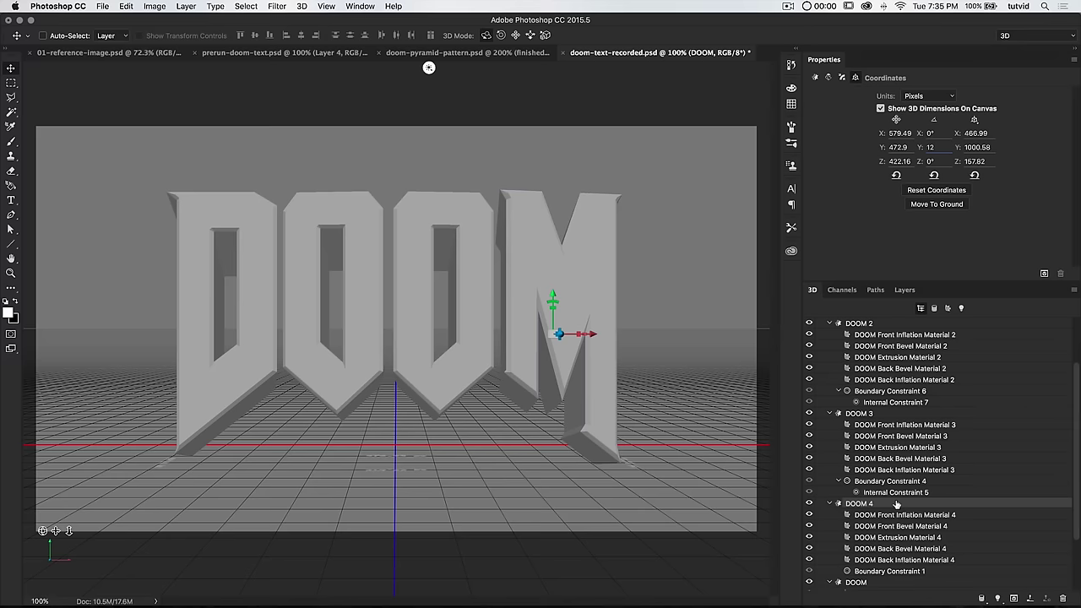
Select the D's mesh, DOOM, and set its Y rotation to -12°.
{"action": "scroll", "coordinate": [859, 547], "scroll_direction": "down", "scroll_amount": 5}
{"action": "left_click", "coordinate": [857, 507]}
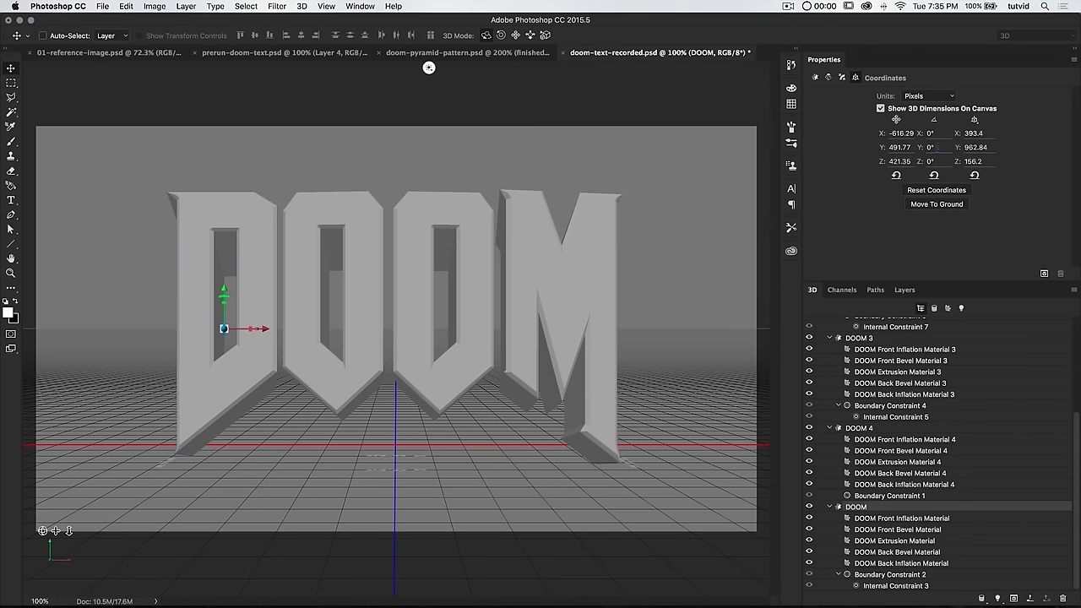
{"action": "type", "text": "-12"}
{"action": "key", "text": "Tab"}
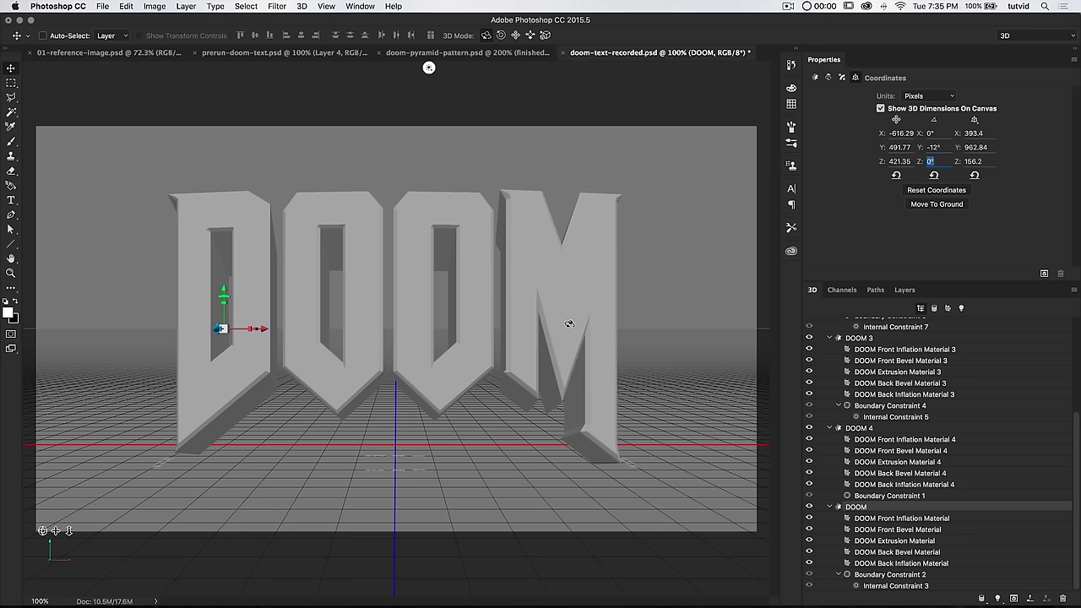
Switch the 3D view to Top and move the D's mesh back to a Z position of 349.67 px.
{"action": "left_click", "coordinate": [63, 555]}
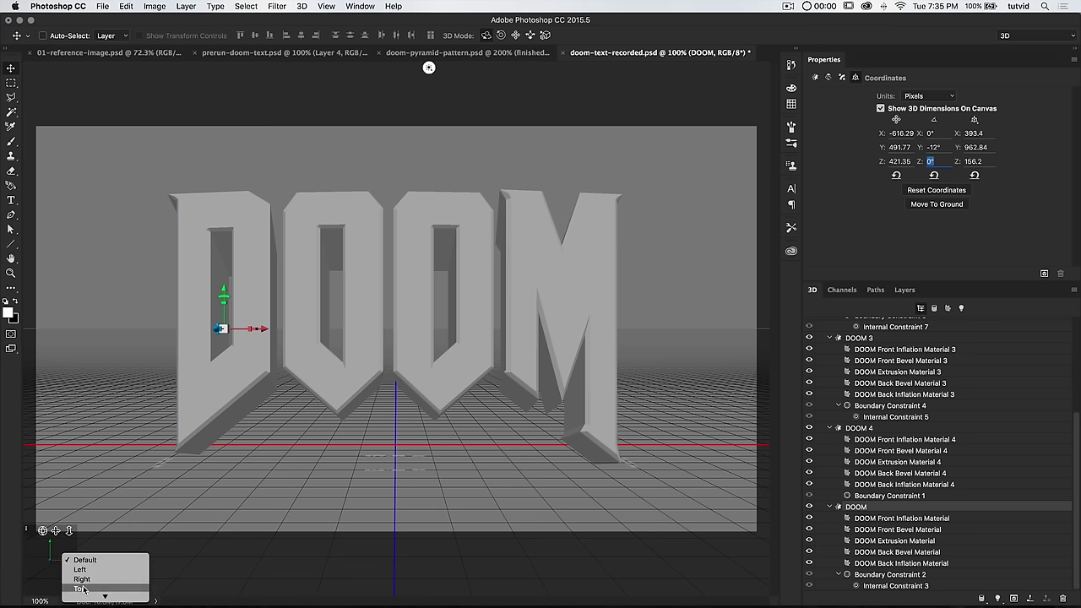
{"action": "left_click", "coordinate": [81, 589]}
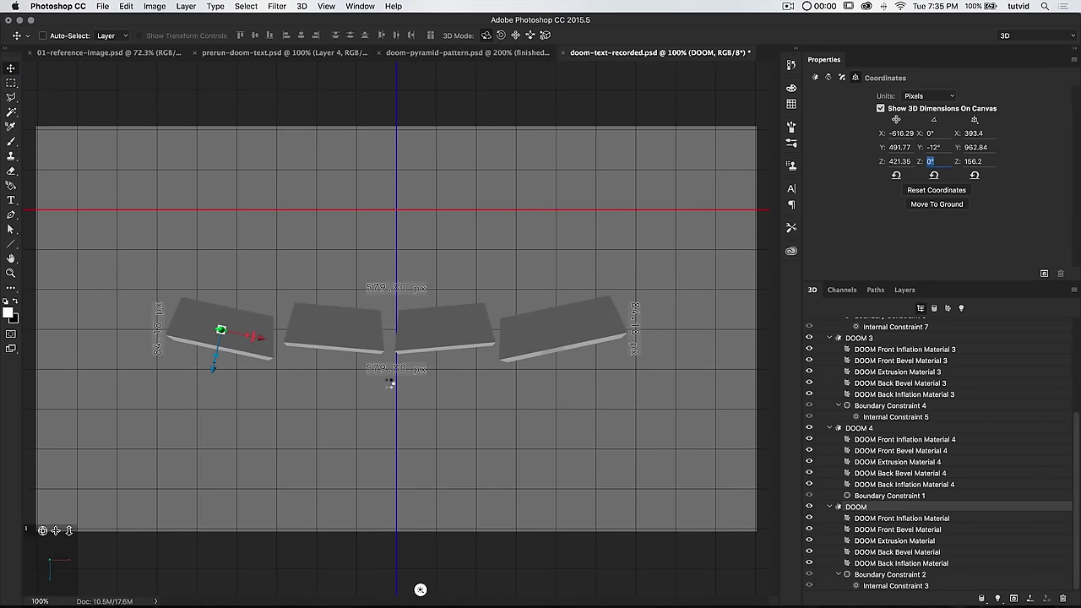
{"action": "left_click", "coordinate": [260, 336]}
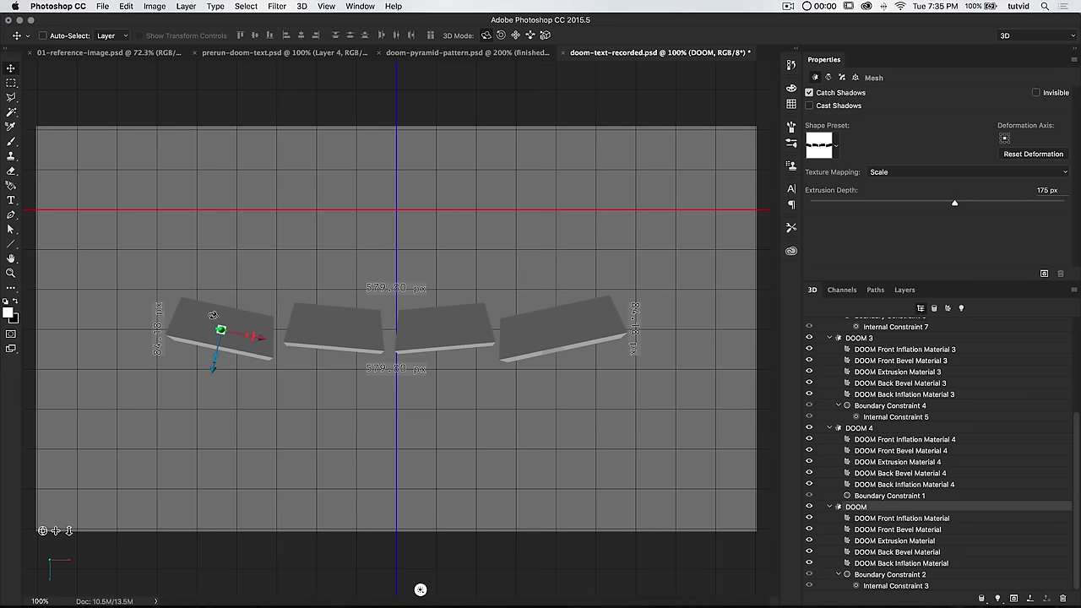
{"action": "left_click", "coordinate": [855, 77]}
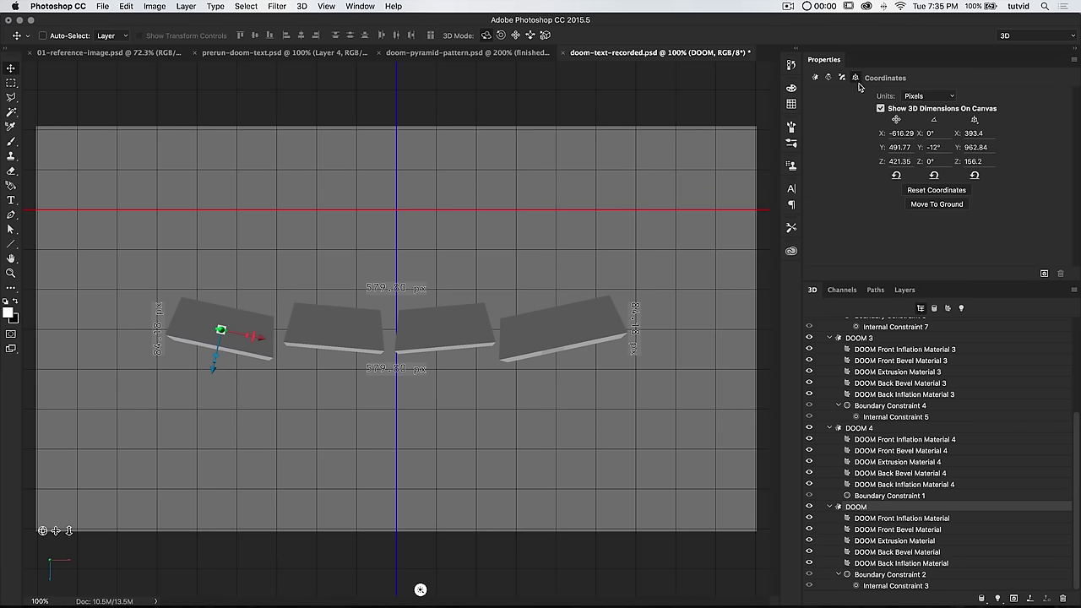
{"action": "left_click_drag", "start_coordinate": [880, 164], "coordinate": [875, 161]}
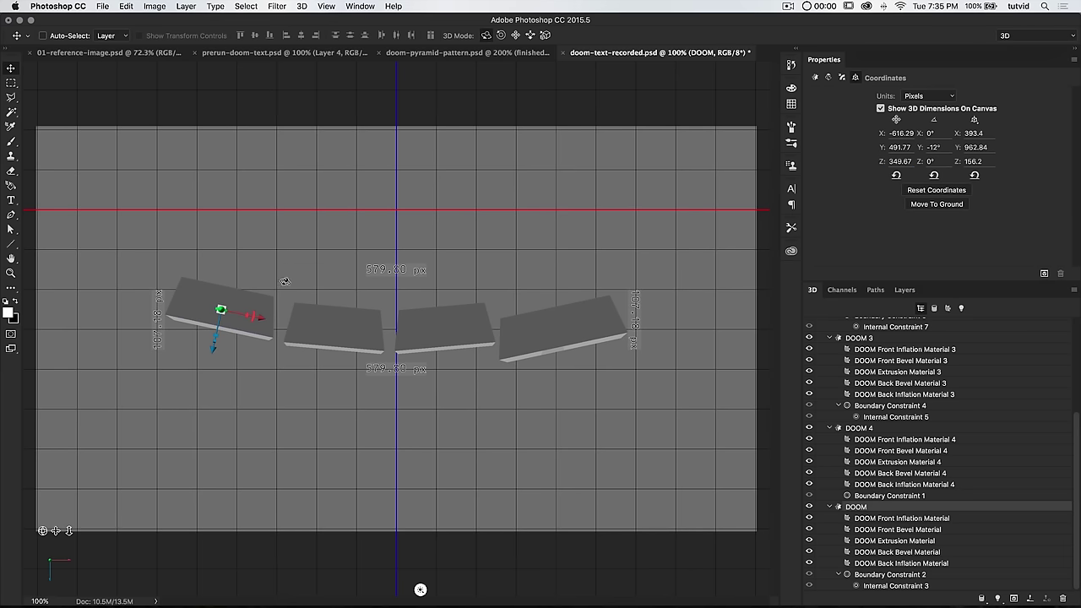
Set the Y rotation of the D's mesh to -15°.
{"action": "left_click_drag", "start_coordinate": [919, 152], "coordinate": [899, 144]}
{"action": "left_click", "coordinate": [936, 147]}
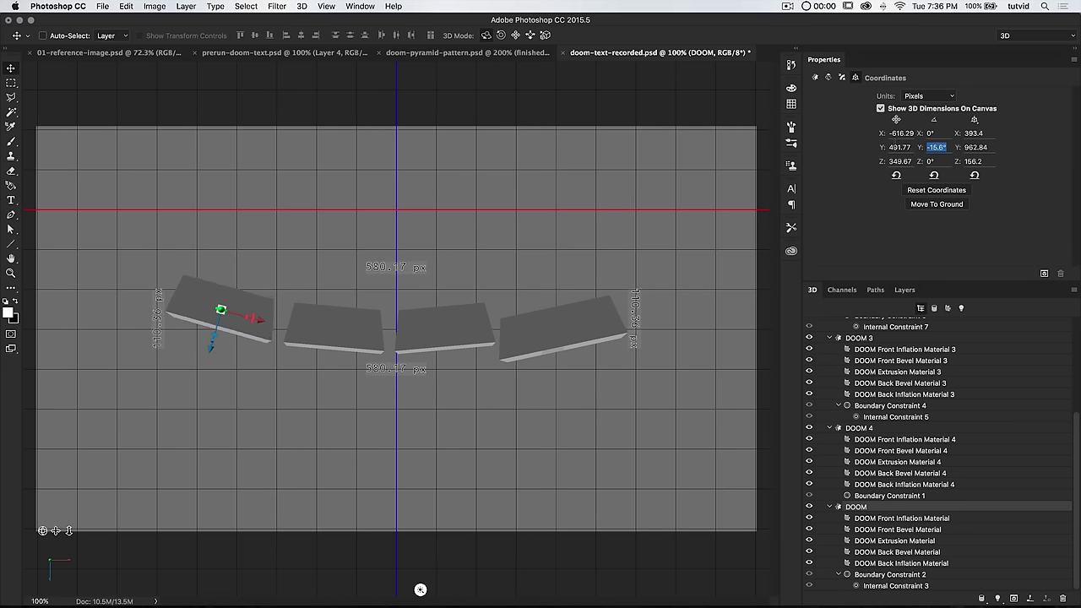
{"action": "type", "text": "-15"}
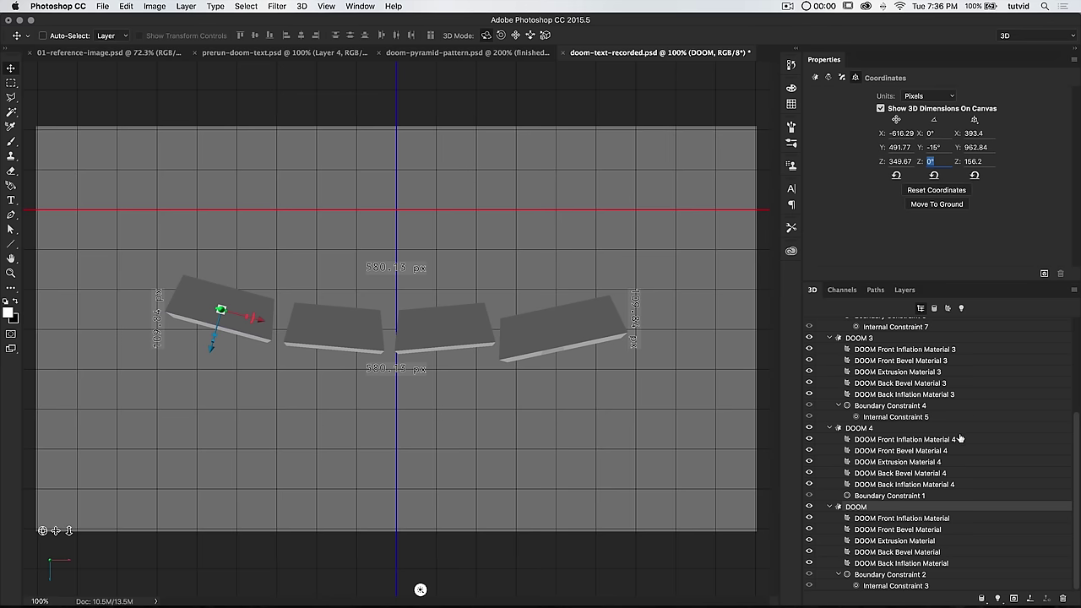
Select the M's mesh, DOOM 4, move it back to a Z position of 360.72 px and set its Y rotation to 15°.
{"action": "scroll", "coordinate": [921, 422], "scroll_direction": "up", "scroll_amount": 2}
{"action": "left_click", "coordinate": [883, 471]}
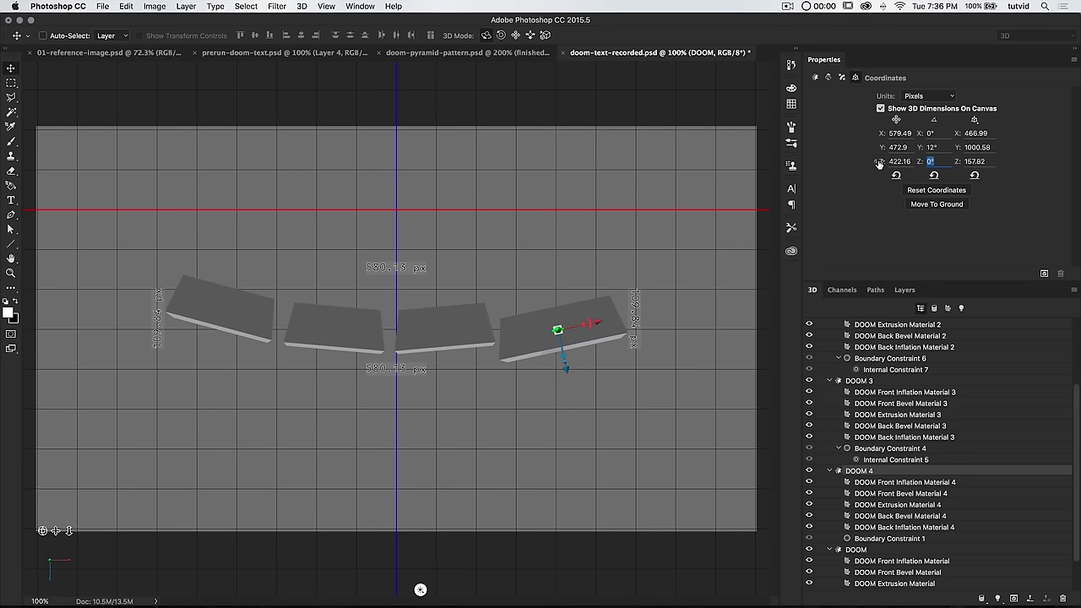
{"action": "left_click_drag", "start_coordinate": [879, 166], "coordinate": [873, 161]}
{"action": "key", "text": "Tab"}
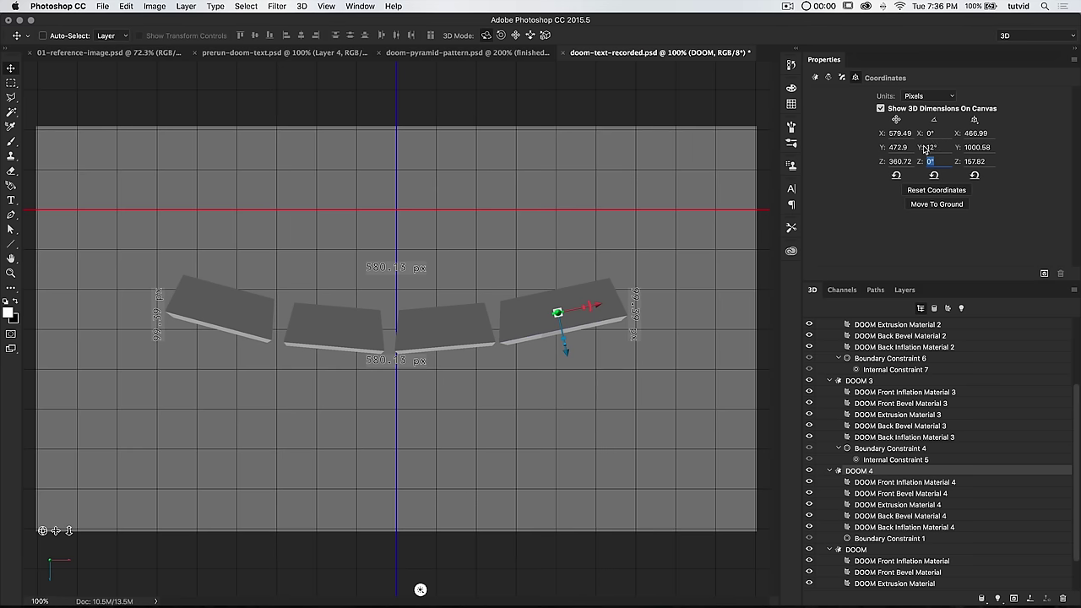
{"action": "left_click_drag", "start_coordinate": [935, 147], "coordinate": [875, 148]}
{"action": "type", "text": "15"}
{"action": "key", "text": "Tab"}
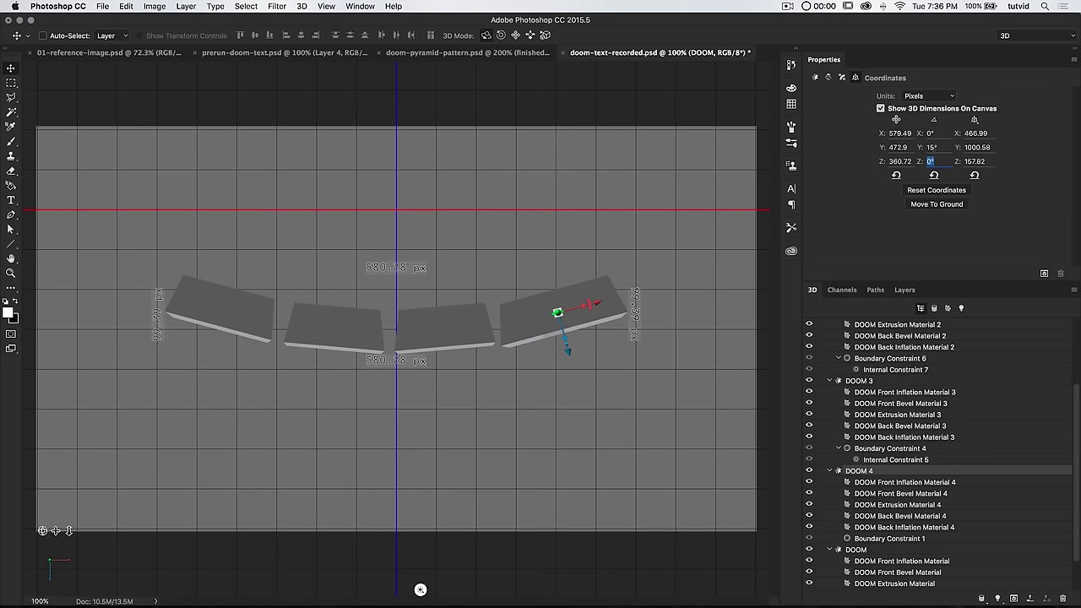
Set the M's Z position to 349 px so its depth roughly matches the D.
{"action": "left_click_drag", "start_coordinate": [885, 163], "coordinate": [883, 161]}
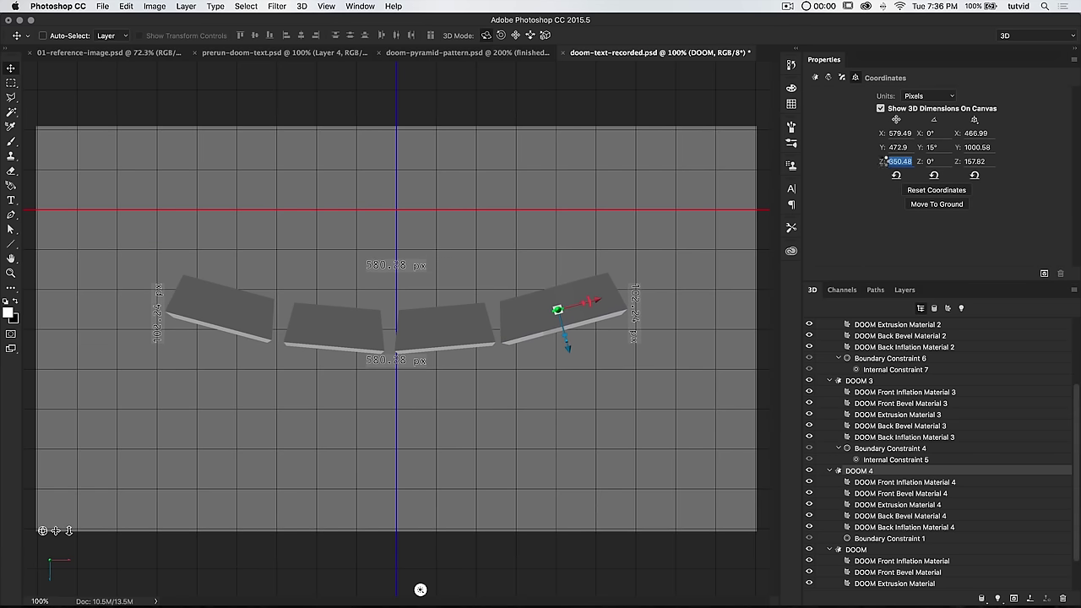
{"action": "type", "text": "350"}
{"action": "key", "text": "Return"}
{"action": "type", "text": "349"}
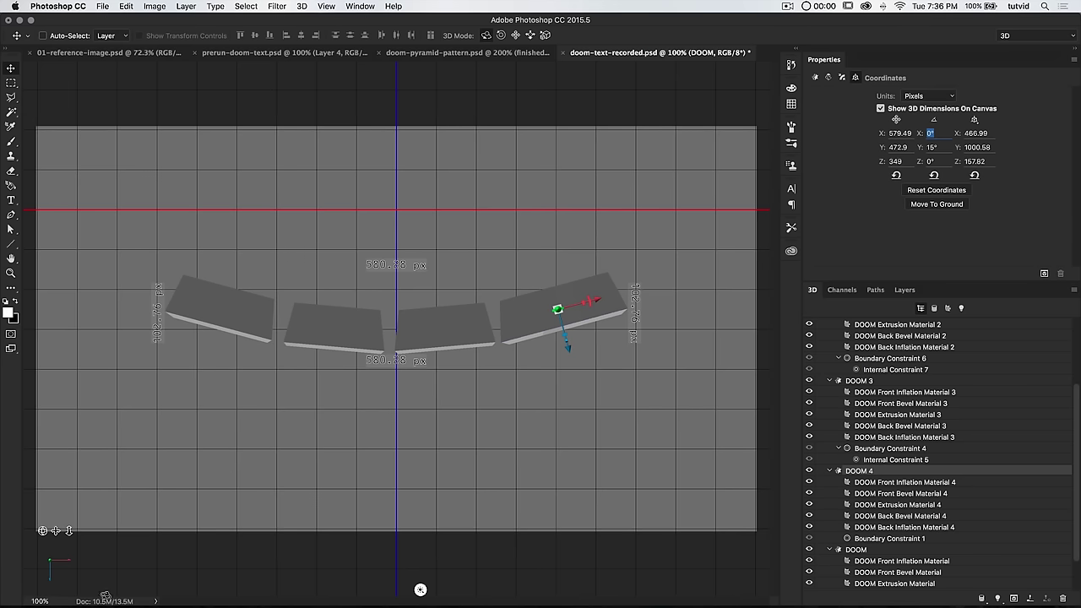
Return the 3D view to Default and select the first O's mesh, DOOM 2.
{"action": "right_click", "coordinate": [64, 571]}
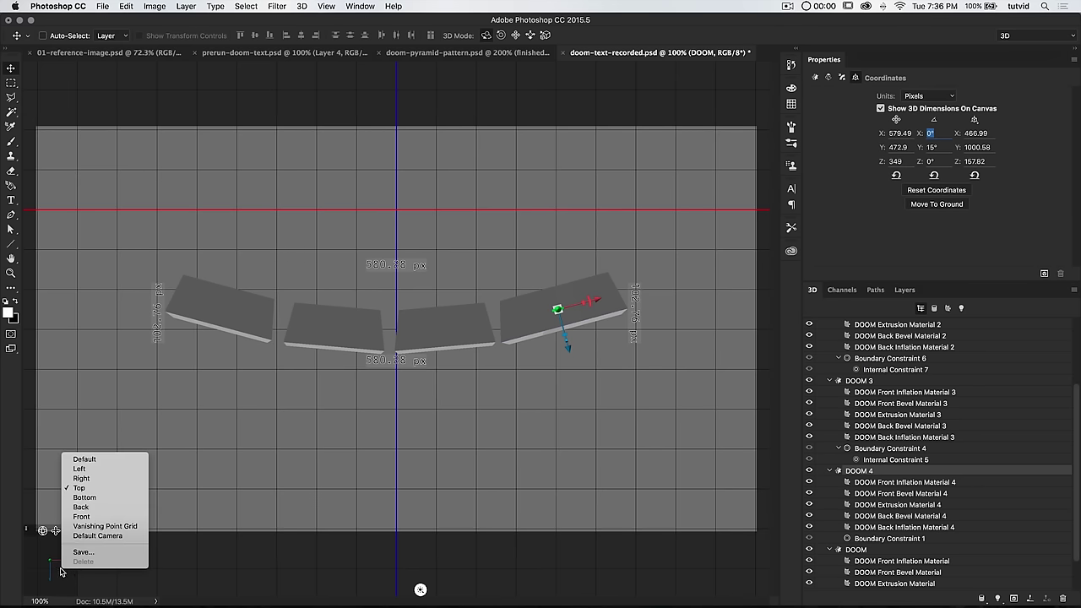
{"action": "left_click", "coordinate": [84, 460]}
{"action": "left_click", "coordinate": [427, 278]}
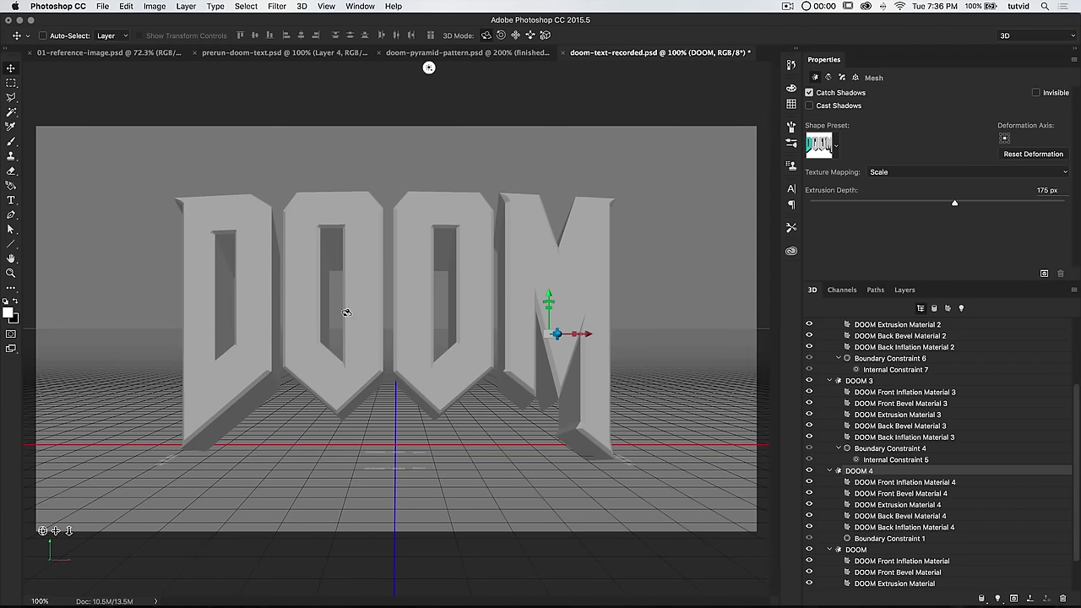
{"action": "left_click", "coordinate": [431, 315]}
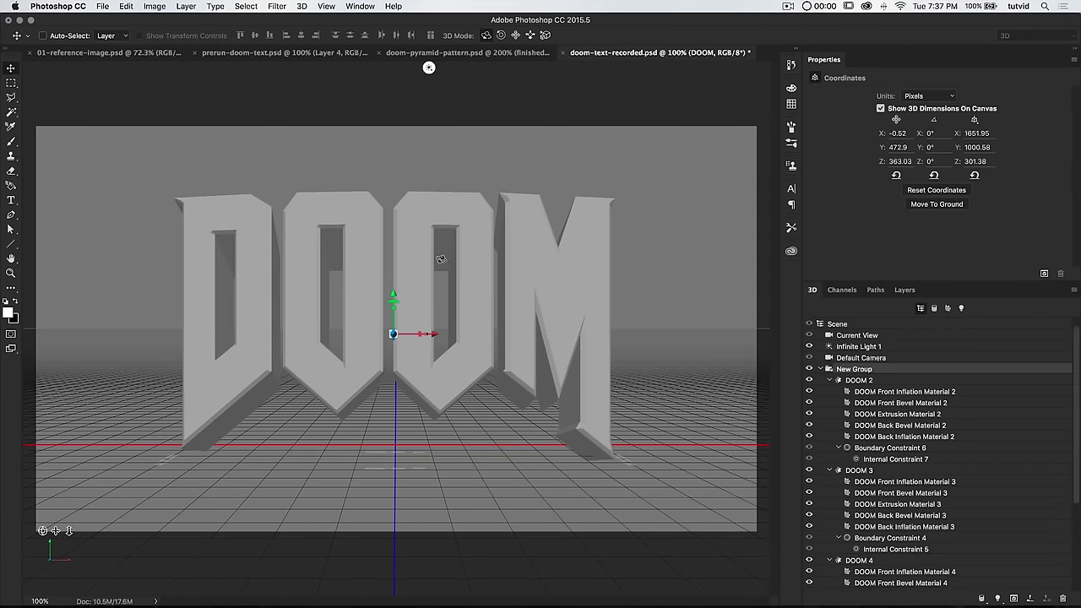
{"action": "left_click", "coordinate": [857, 381]}
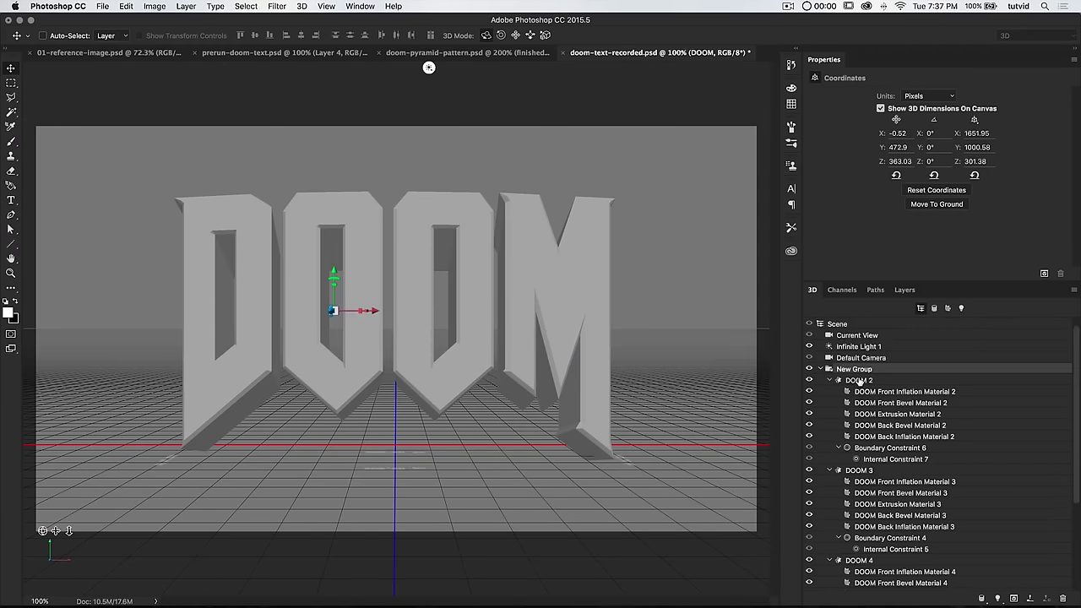
{"action": "left_click", "coordinate": [883, 149]}
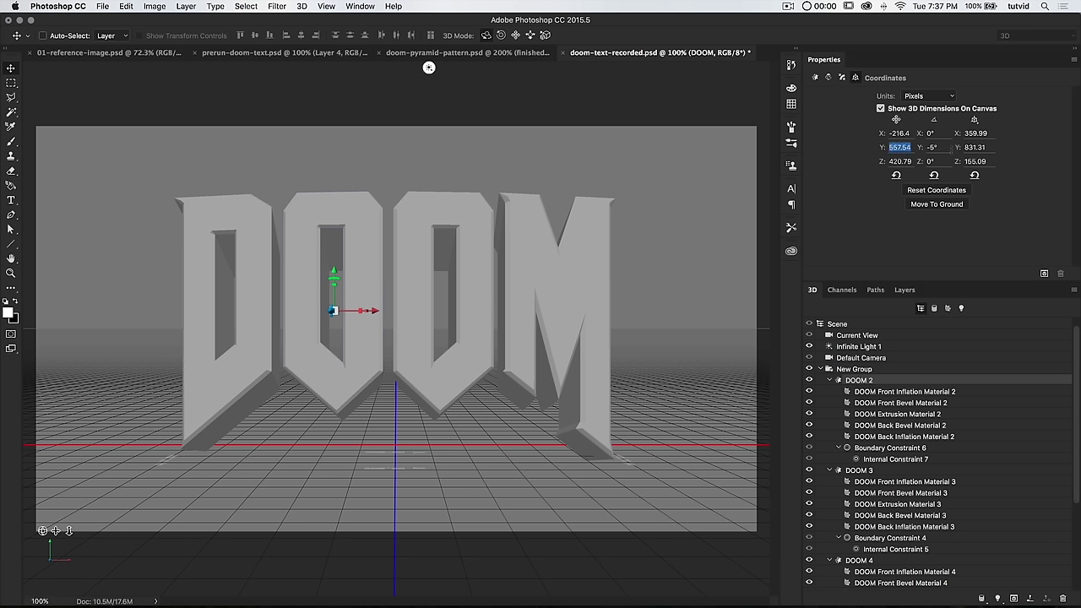
{"action": "key", "text": "Tab"}
{"action": "key", "text": "shift+Tab"}
{"action": "mouse_move", "coordinate": [882, 150]}
{"action": "left_mouse_down"}
{"action": "mouse_move", "coordinate": [884, 136]}
{"action": "mouse_move", "coordinate": [902, 137]}
{"action": "mouse_move", "coordinate": [883, 133]}
{"action": "left_mouse_up"}
{"action": "key", "text": "super+z"}
{"action": "key", "text": "Tab"}
Adjust the first O's horizontal spacing by setting its X position to -210 px.
{"action": "double_click", "coordinate": [907, 135]}
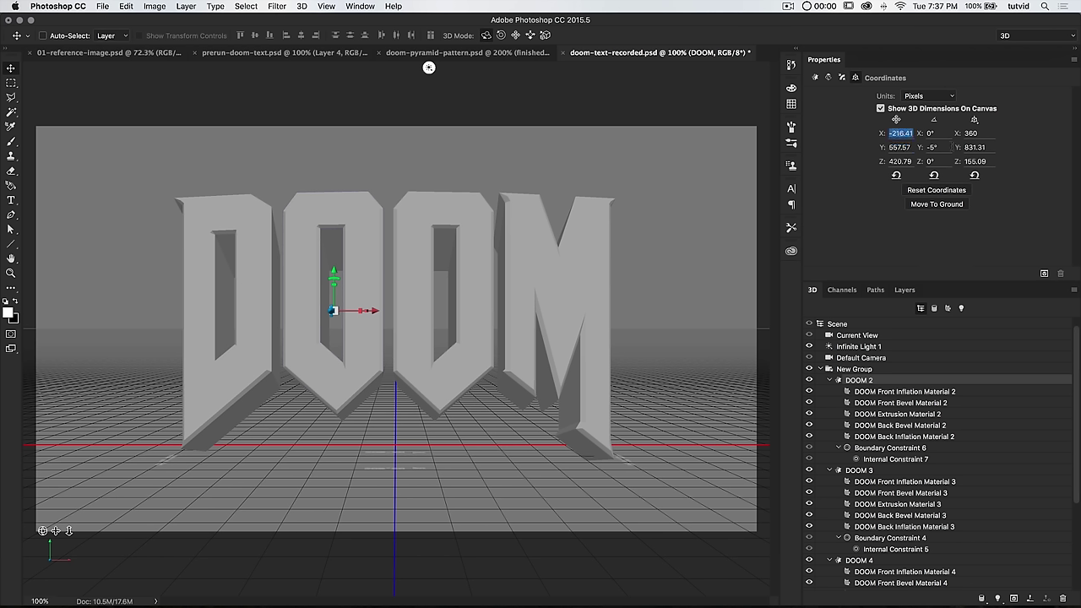
{"action": "key", "text": "shift+Down"}
{"action": "key", "text": "shift+Down"}
{"action": "key", "text": "shift+Down"}
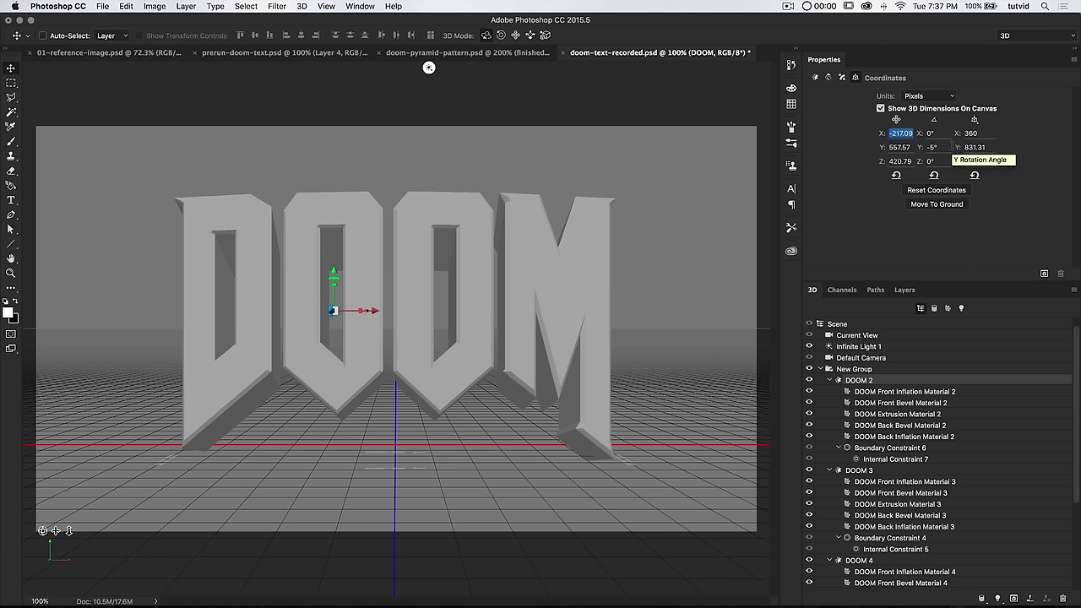
{"action": "type", "text": "-215"}
{"action": "key", "text": "Return"}
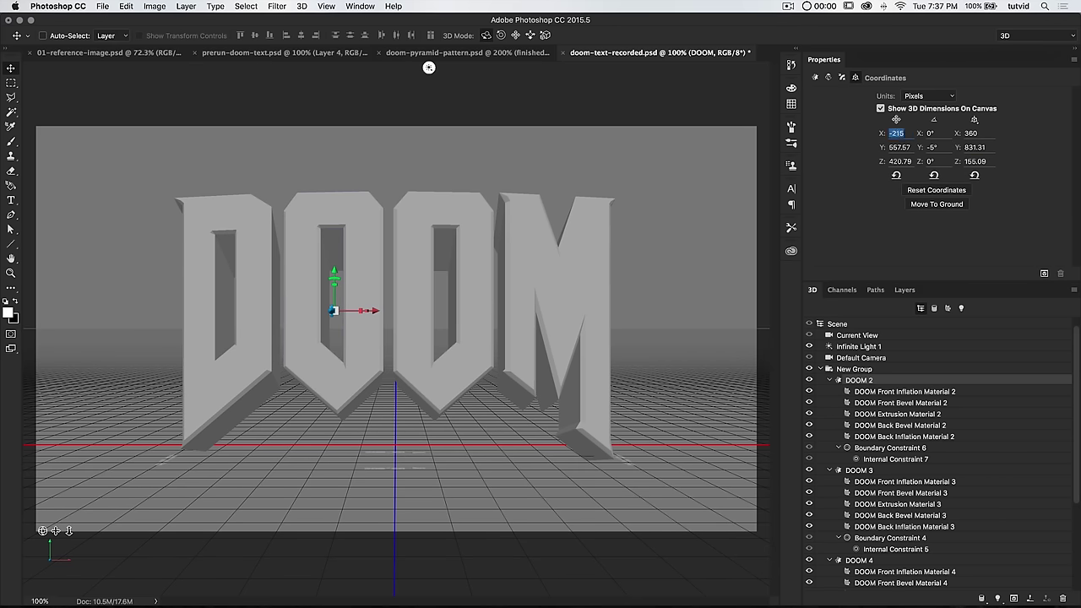
{"action": "type", "text": "-213"}
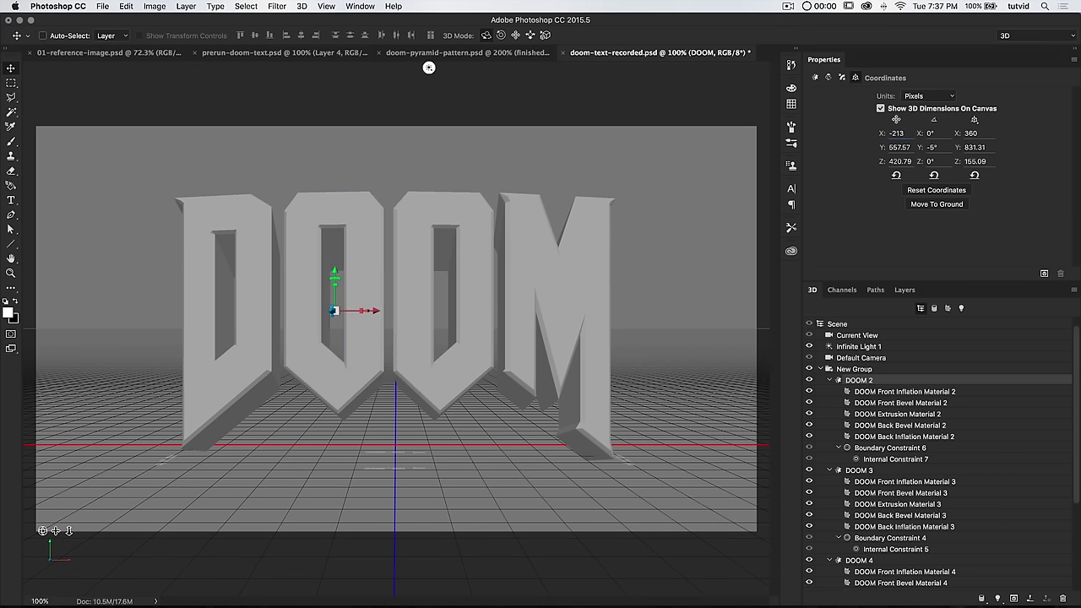
{"action": "left_click", "coordinate": [975, 161]}
{"action": "key", "text": "Tab"}
{"action": "key", "text": "Tab"}
{"action": "key", "text": "shift+Tab"}
{"action": "type", "text": "-210"}
{"action": "key", "text": "Tab"}
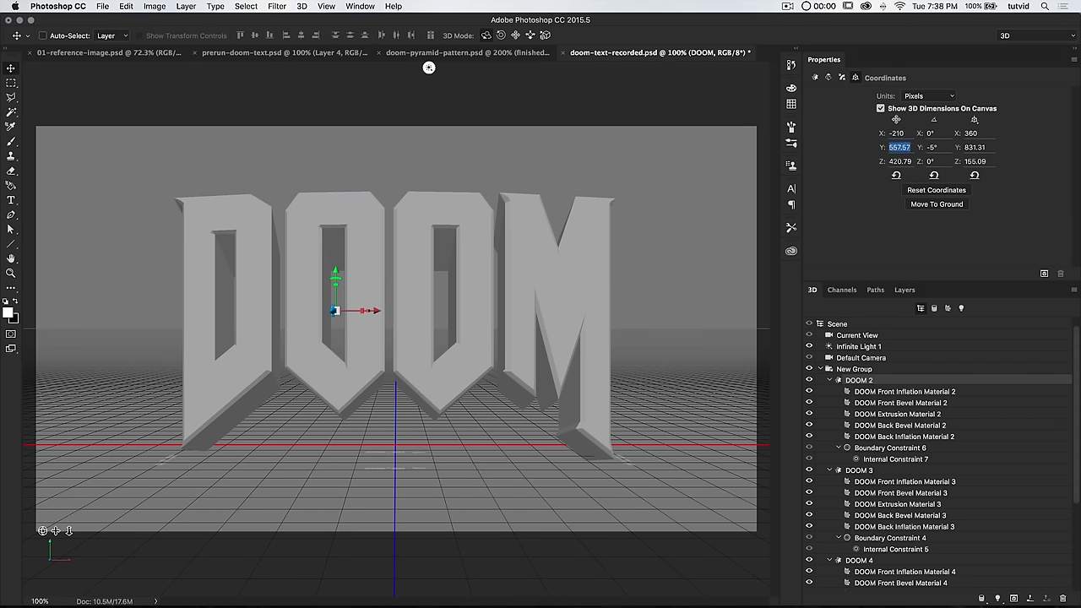
Select the second O's mesh, DOOM 3, and set its X position to 165 px.
{"action": "left_click", "coordinate": [882, 472]}
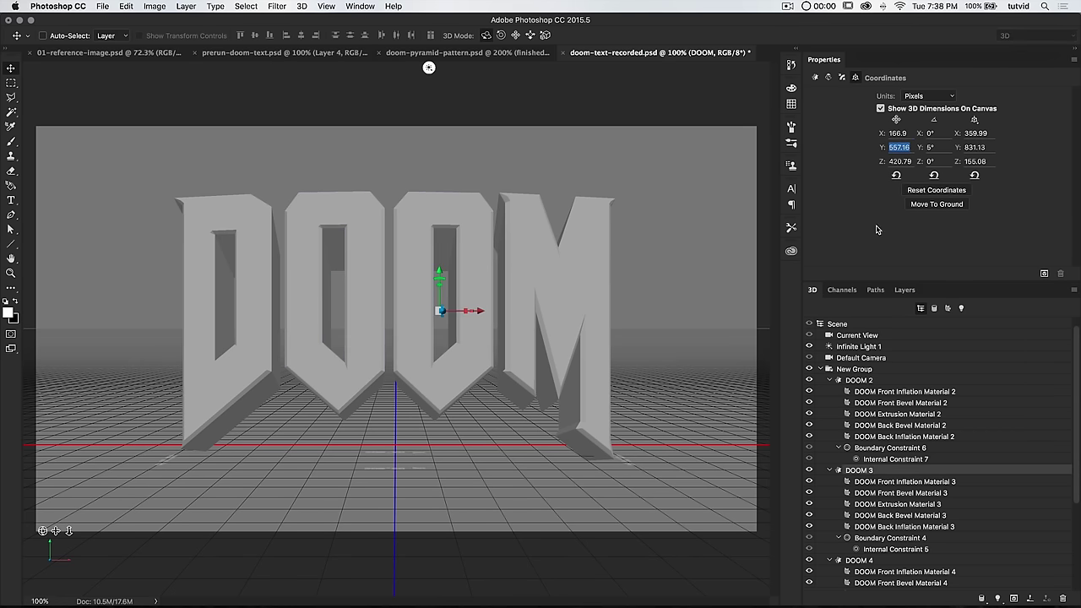
{"action": "left_click", "coordinate": [882, 135]}
{"action": "left_click_drag", "start_coordinate": [882, 135], "coordinate": [880, 135]}
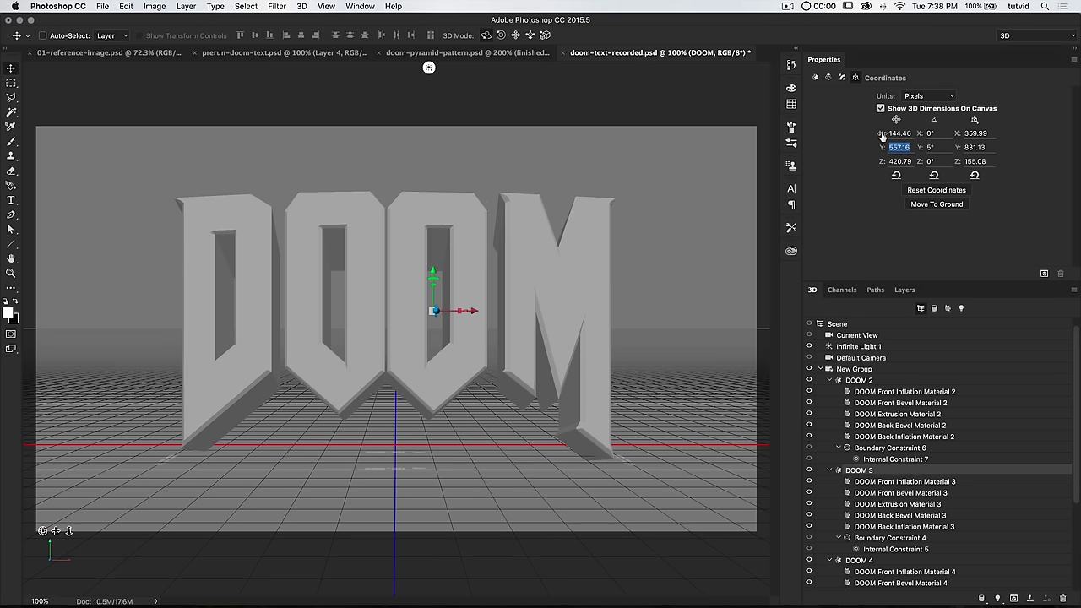
{"action": "left_click_drag", "start_coordinate": [896, 133], "coordinate": [901, 133]}
{"action": "type", "text": "155"}
{"action": "key", "text": "Return"}
{"action": "type", "text": "165"}
{"action": "key", "text": "Tab"}
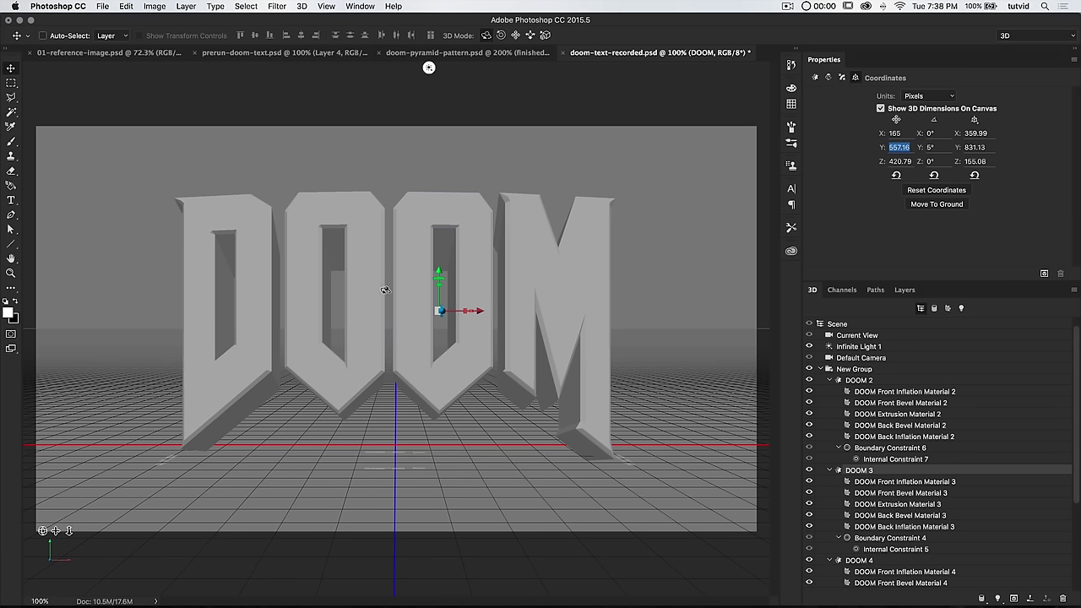
Select the M's mesh, DOOM 4, and bring it closer to the second O with an X position of 570 px.
{"action": "left_click", "coordinate": [881, 562]}
{"action": "left_click_drag", "start_coordinate": [908, 132], "coordinate": [878, 127]}
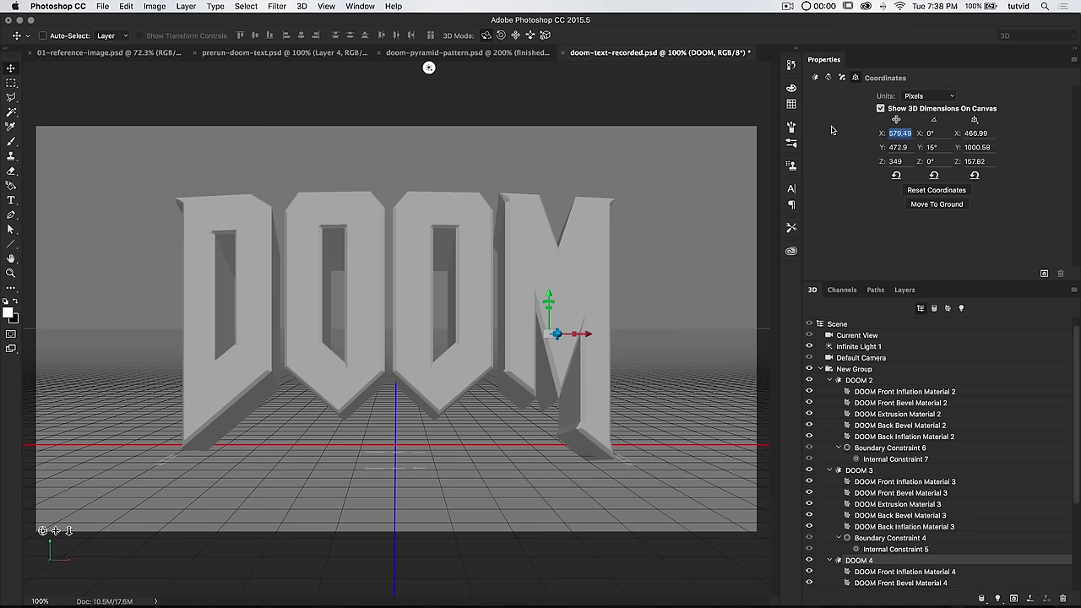
{"action": "type", "text": "55"}
{"action": "key", "text": "Return"}
{"action": "key", "text": "Tab"}
{"action": "key", "text": "shift+Tab"}
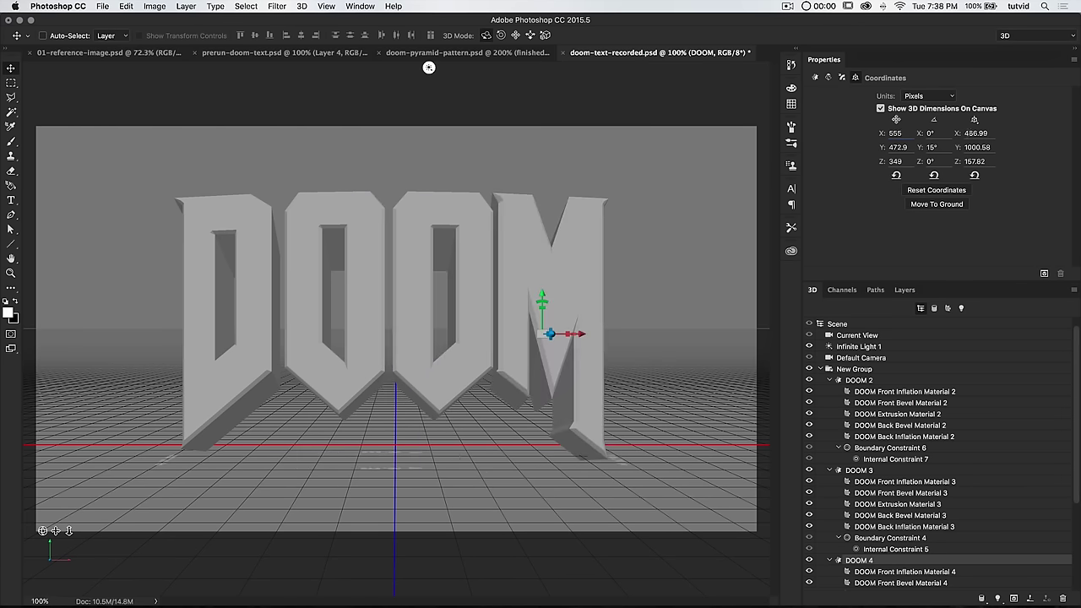
{"action": "key", "text": "Tab"}
{"action": "double_click", "coordinate": [899, 133]}
{"action": "type", "text": "565"}
{"action": "key", "text": "Return"}
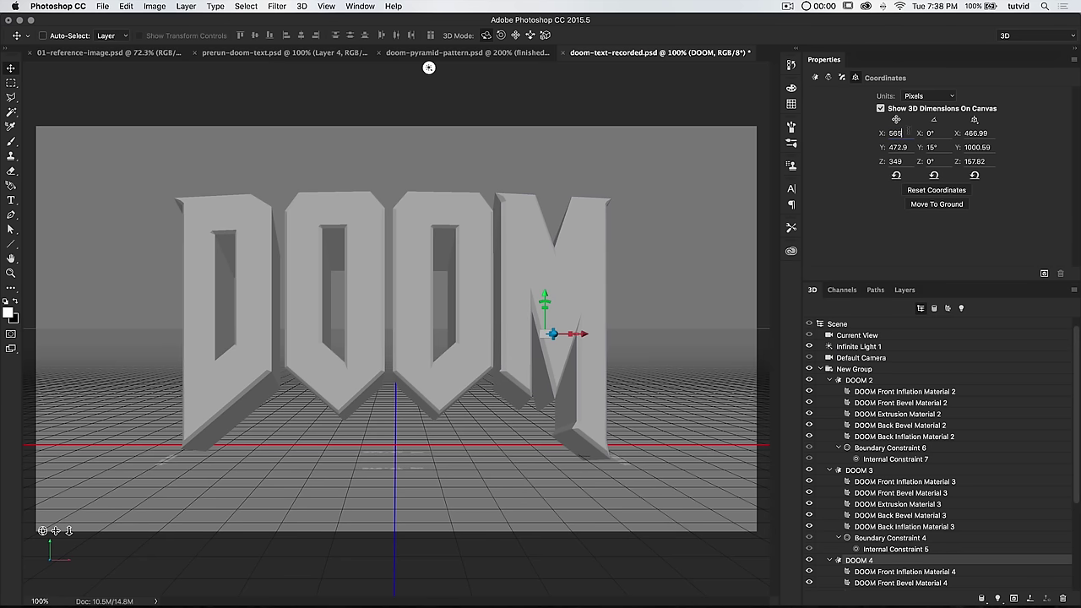
{"action": "type", "text": "570"}
{"action": "key", "text": "Tab"}
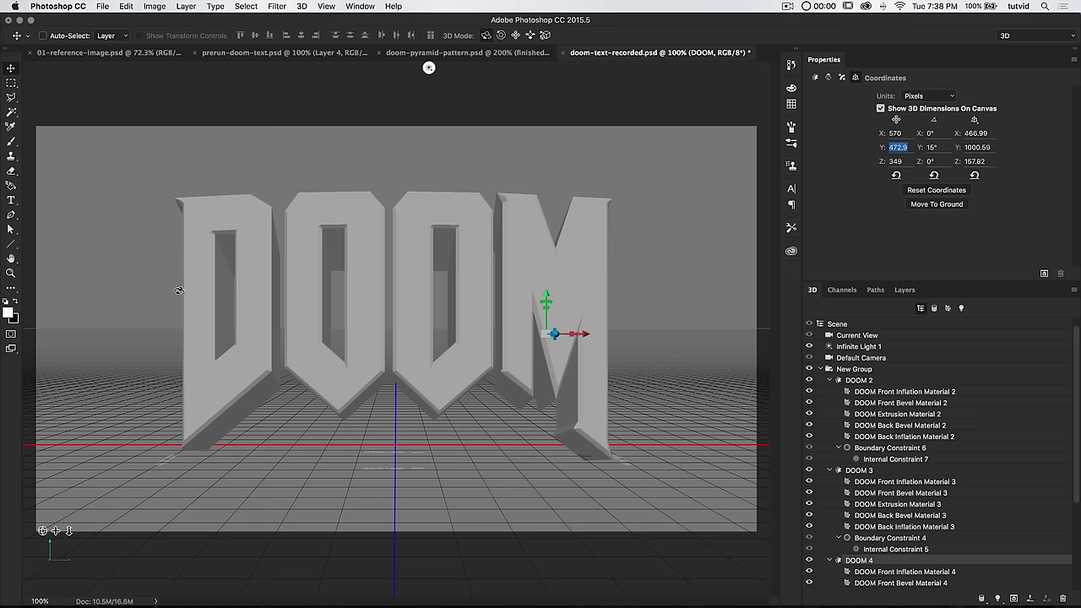
Select the D's mesh, DOOM, and set its X position to -600 px.
{"action": "scroll", "coordinate": [867, 535], "scroll_direction": "down", "scroll_amount": 5}
{"action": "left_click", "coordinate": [876, 510]}
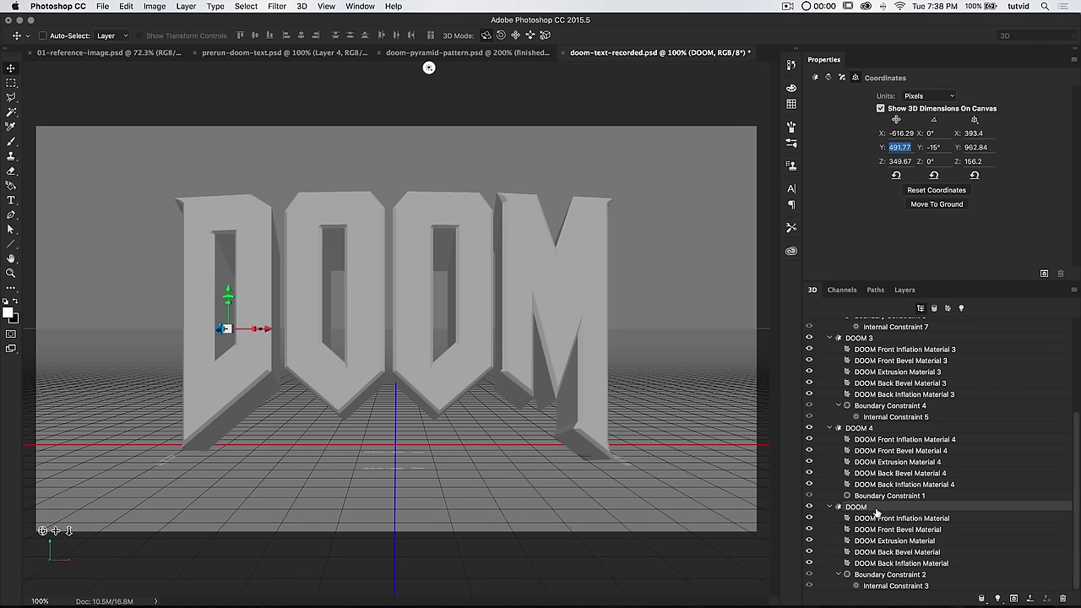
{"action": "left_click", "coordinate": [893, 133]}
{"action": "type", "text": "-600"}
{"action": "key", "text": "Tab"}
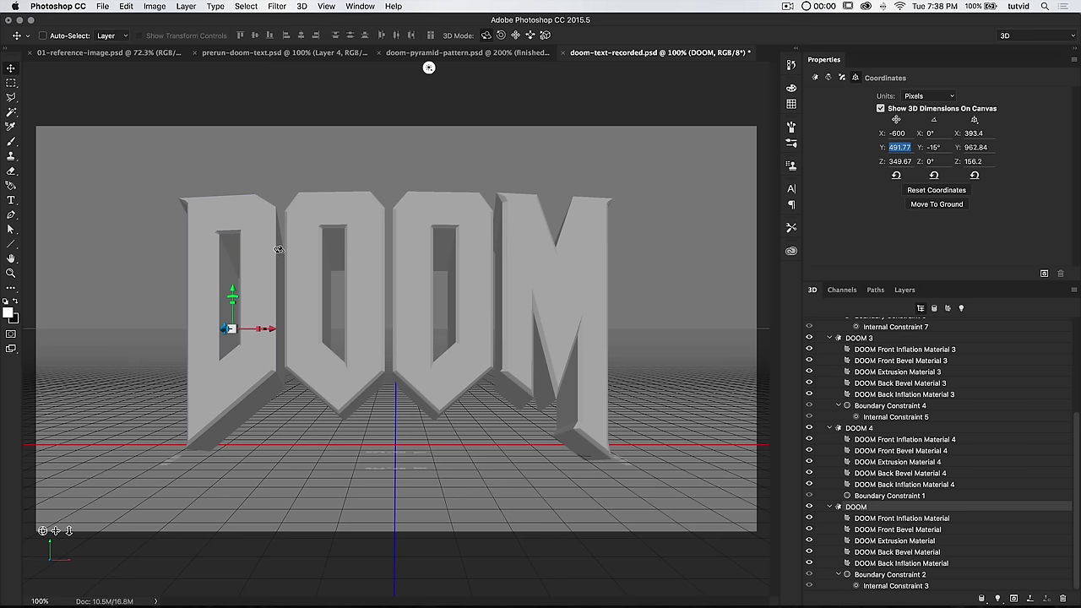
Collapse the material and constraint lists of all four letter meshes in the 3D scene.
{"action": "scroll", "coordinate": [909, 450], "scroll_direction": "up", "scroll_amount": 4}
{"action": "left_click", "coordinate": [832, 432]}
{"action": "left_click", "coordinate": [830, 342]}
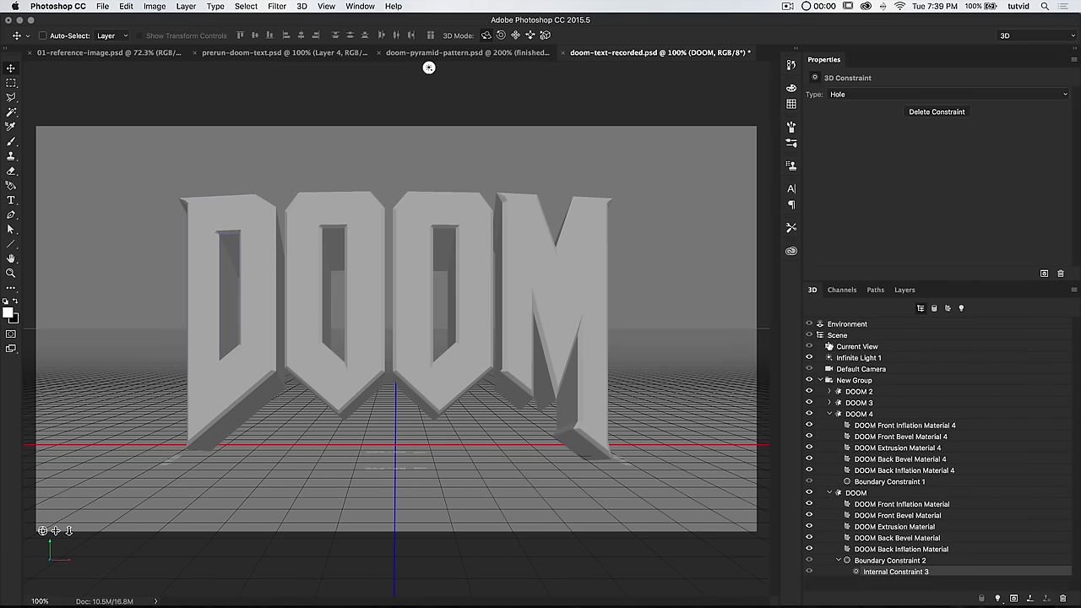
{"action": "left_click", "coordinate": [831, 414]}
{"action": "left_click", "coordinate": [833, 424]}
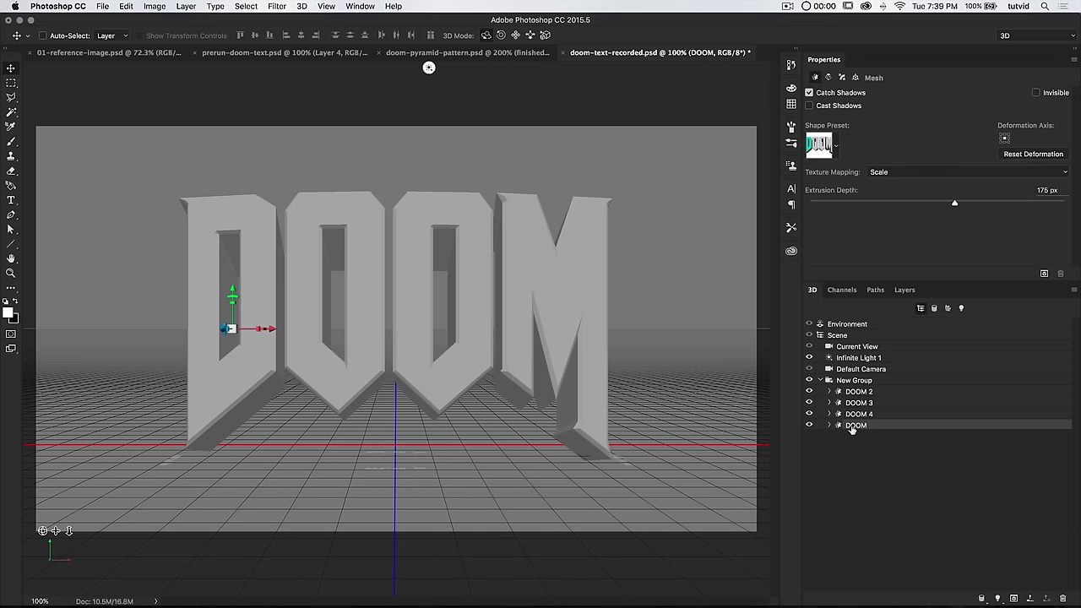
Select all four letter meshes together: DOOM, DOOM 4, DOOM 3 and DOOM 2.
{"action": "left_click", "coordinate": [878, 416]}
{"action": "left_click", "coordinate": [878, 415], "text": "shift"}
{"action": "left_click", "coordinate": [878, 404], "text": "shift"}
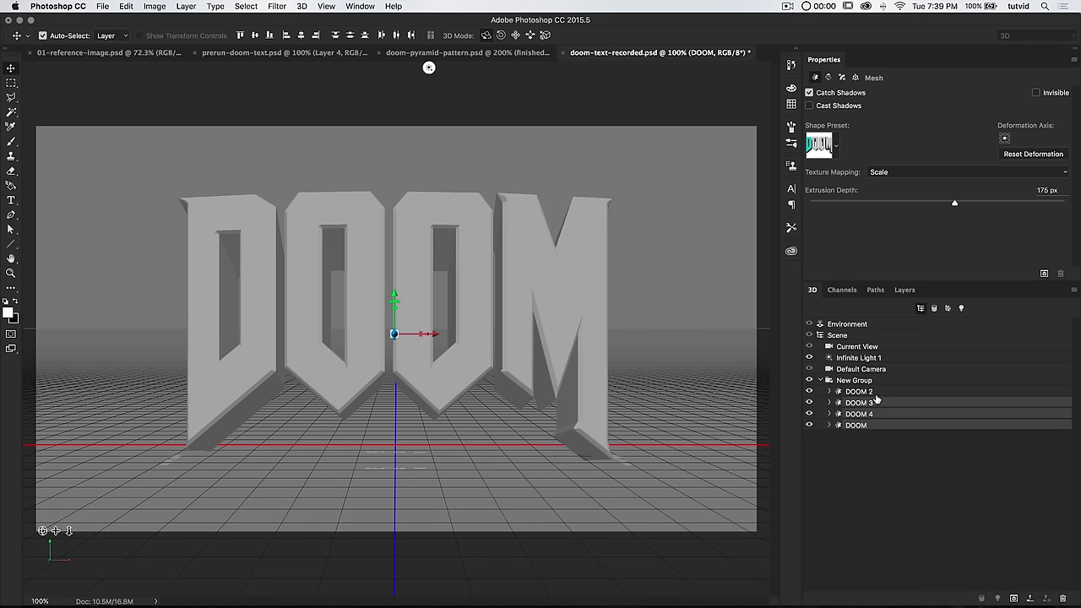
{"action": "left_click", "coordinate": [878, 393], "text": "shift"}
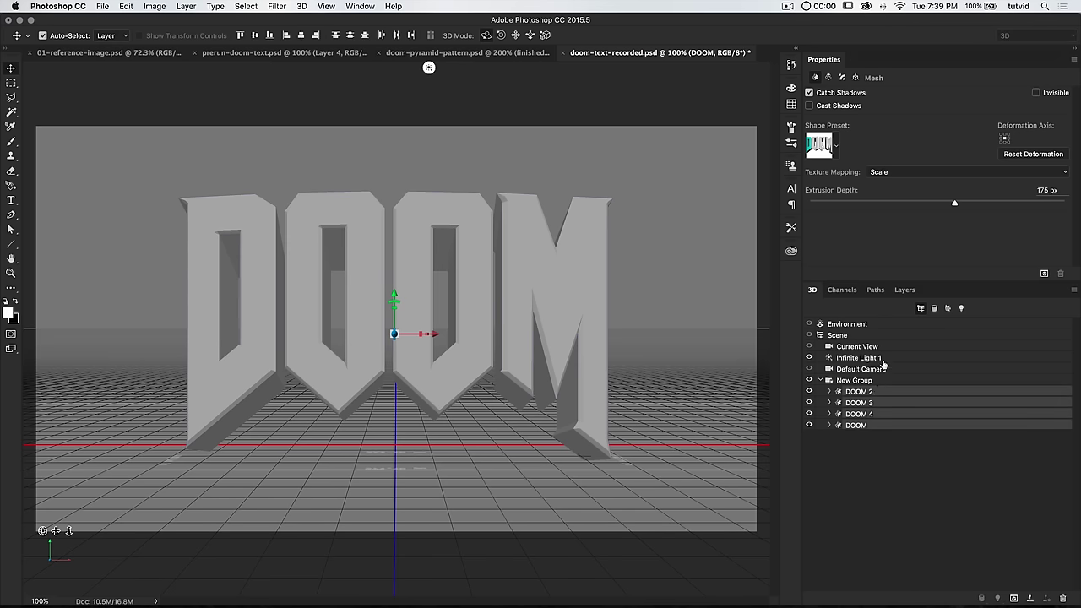
Set the deformation Taper of the four selected letter meshes to 100%.
{"action": "left_click", "coordinate": [828, 78]}
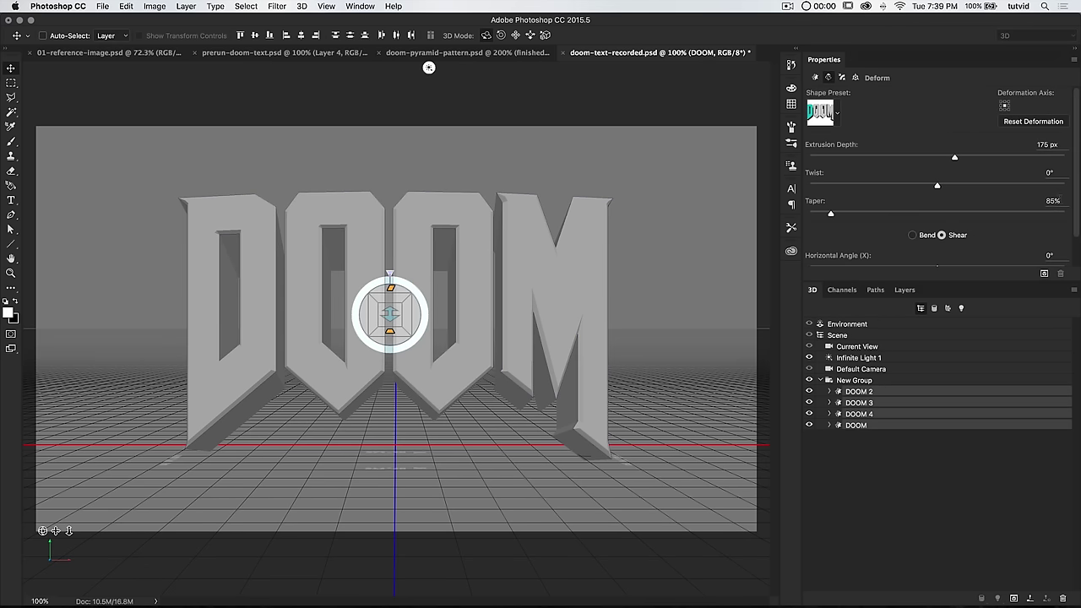
{"action": "type", "text": "100"}
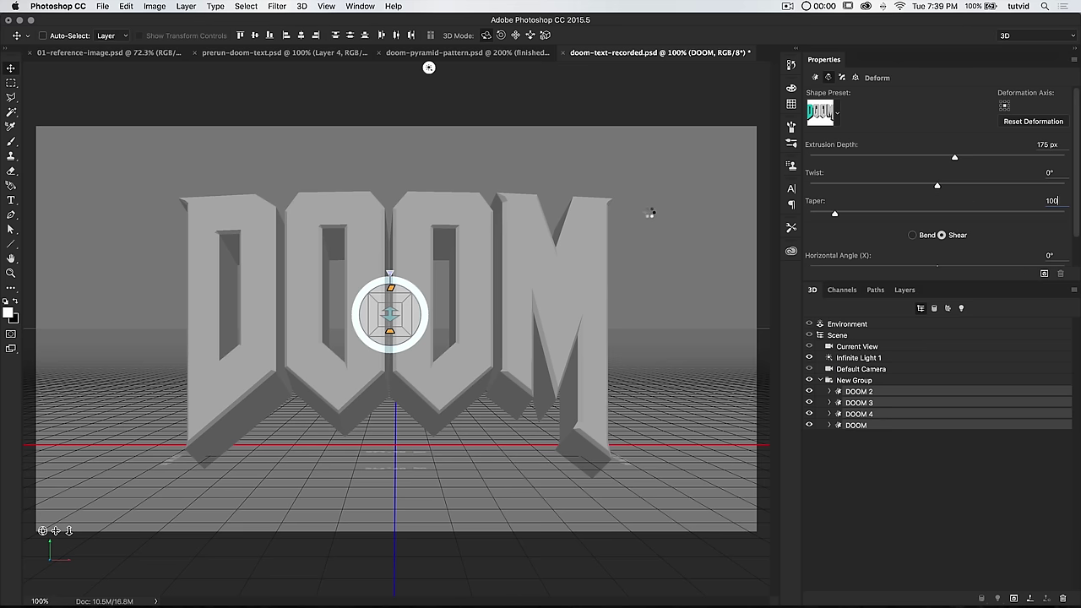
{"action": "key", "text": "Tab"}
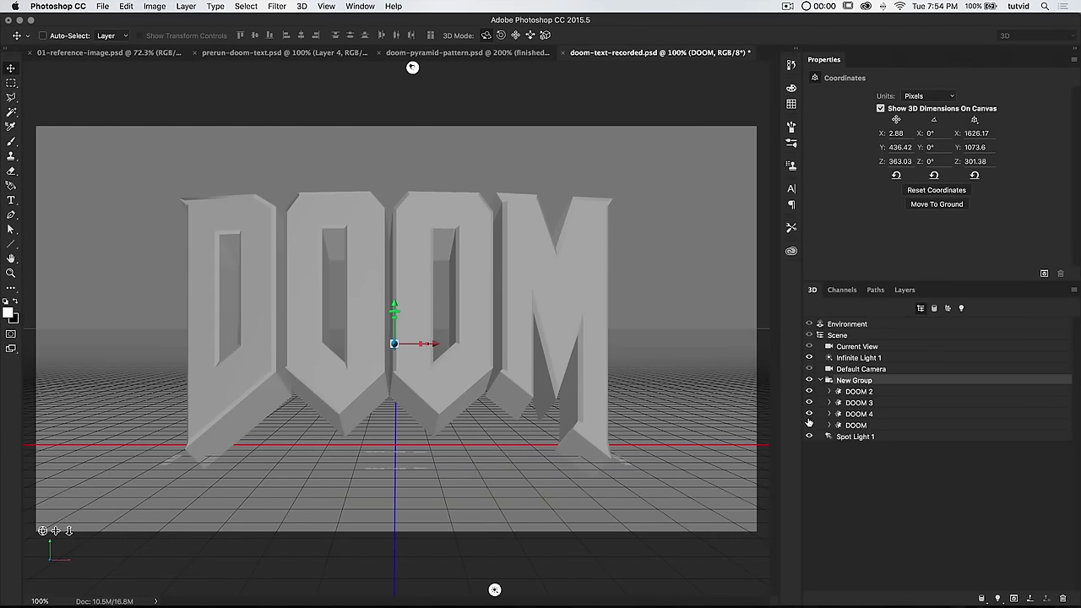
Expand the material lists of the DOOM 2, DOOM 3, DOOM 4 and DOOM meshes in the 3D scene.
{"action": "left_click", "coordinate": [831, 394]}
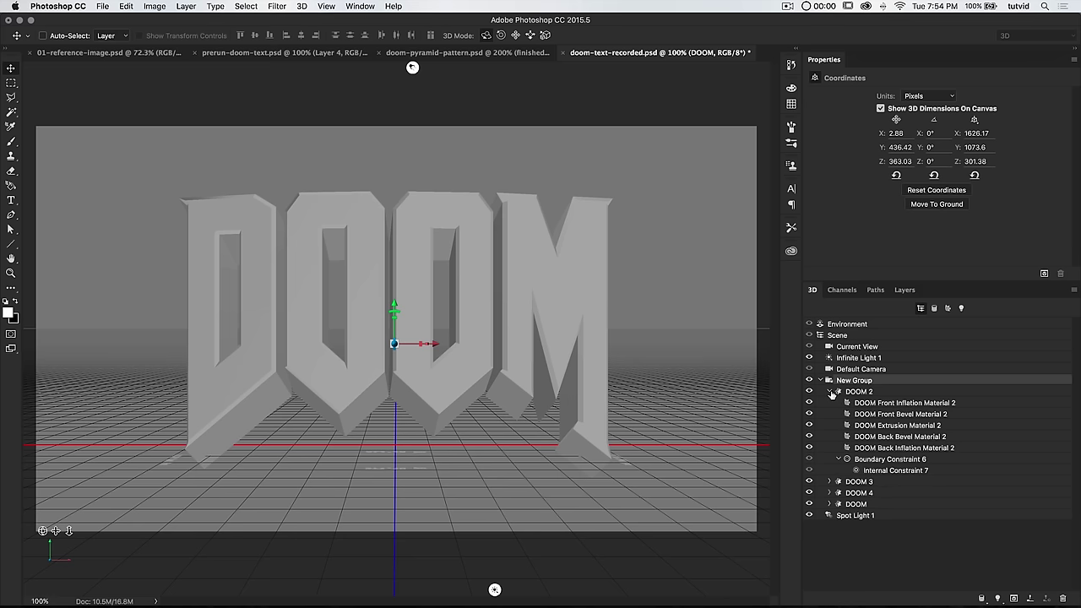
{"action": "left_click", "coordinate": [829, 483]}
{"action": "scroll", "coordinate": [837, 536], "scroll_direction": "down", "scroll_amount": 1}
{"action": "left_click", "coordinate": [838, 562]}
{"action": "scroll", "coordinate": [829, 540], "scroll_direction": "down", "scroll_amount": 2}
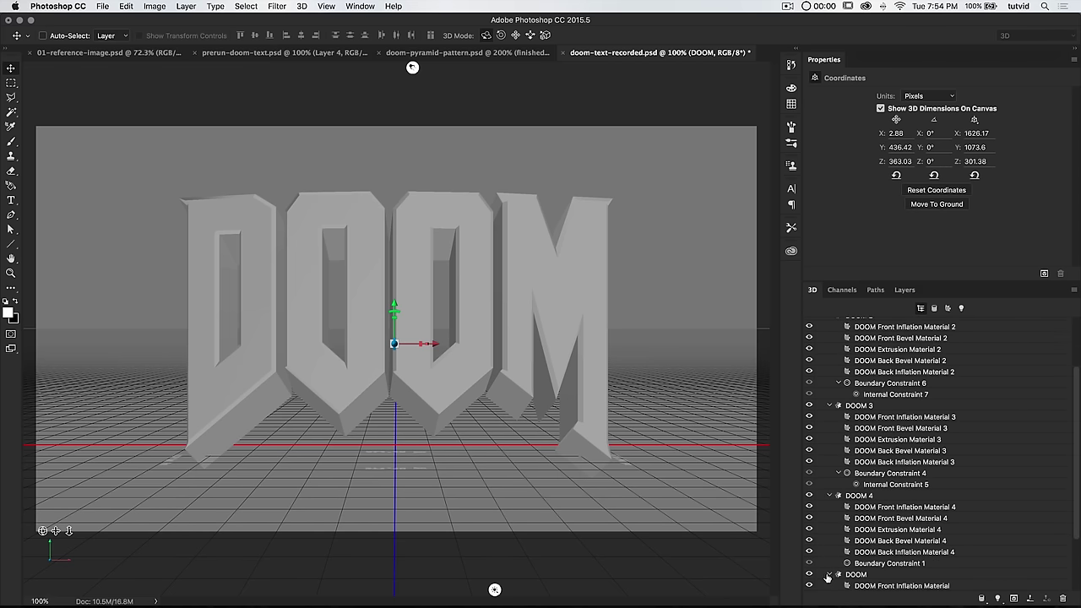
{"action": "scroll", "coordinate": [885, 504], "scroll_direction": "up", "scroll_amount": 3}
Select the Front Inflation Materials of all four letter meshes together.
{"action": "left_click", "coordinate": [897, 404]}
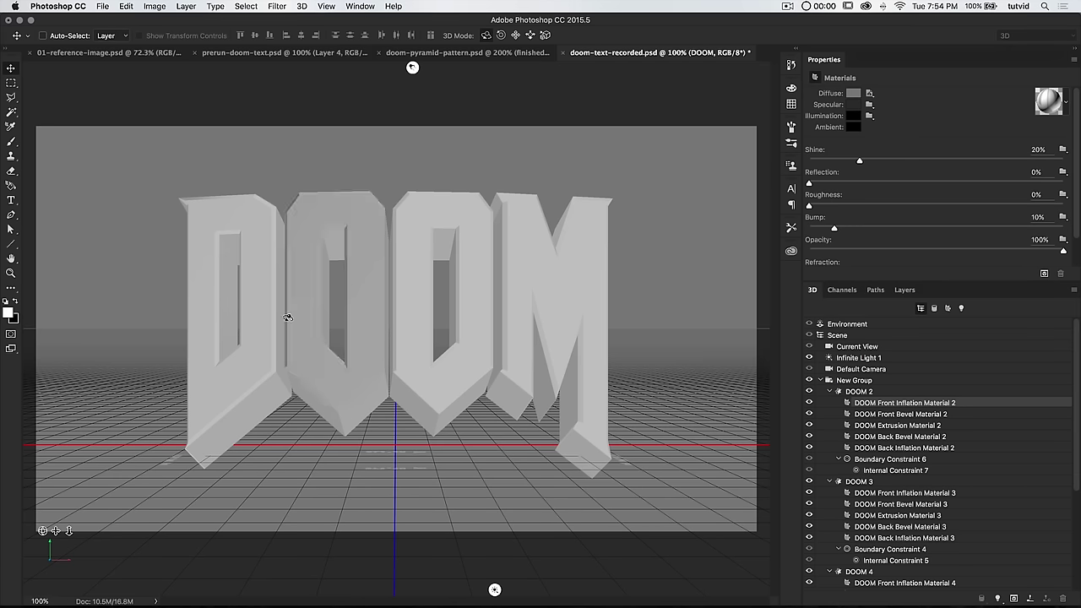
{"action": "scroll", "coordinate": [937, 435], "scroll_direction": "down", "scroll_amount": 1}
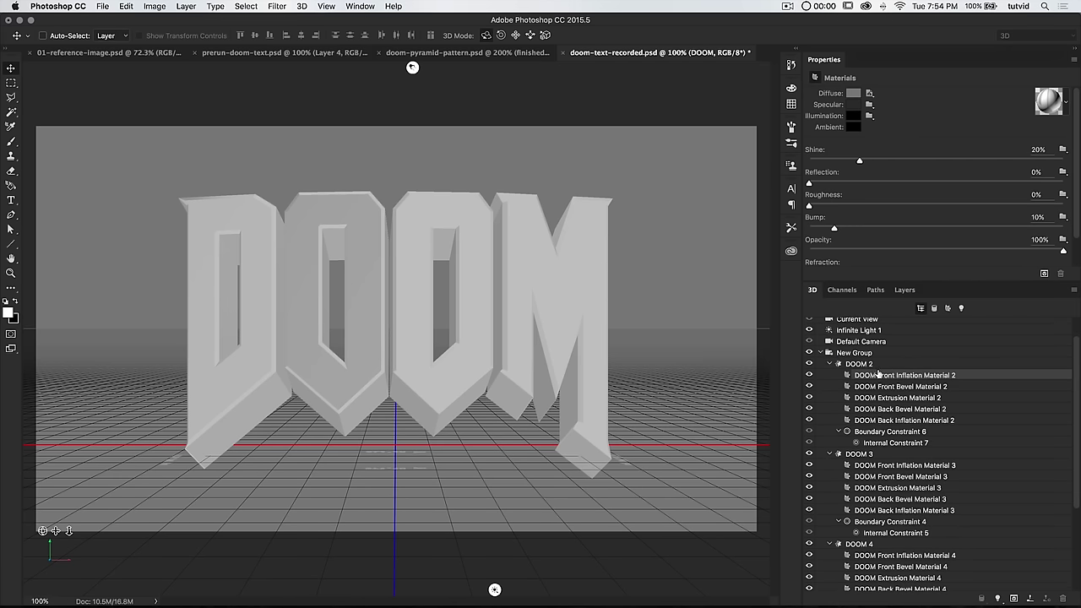
{"action": "key", "text": "super"}
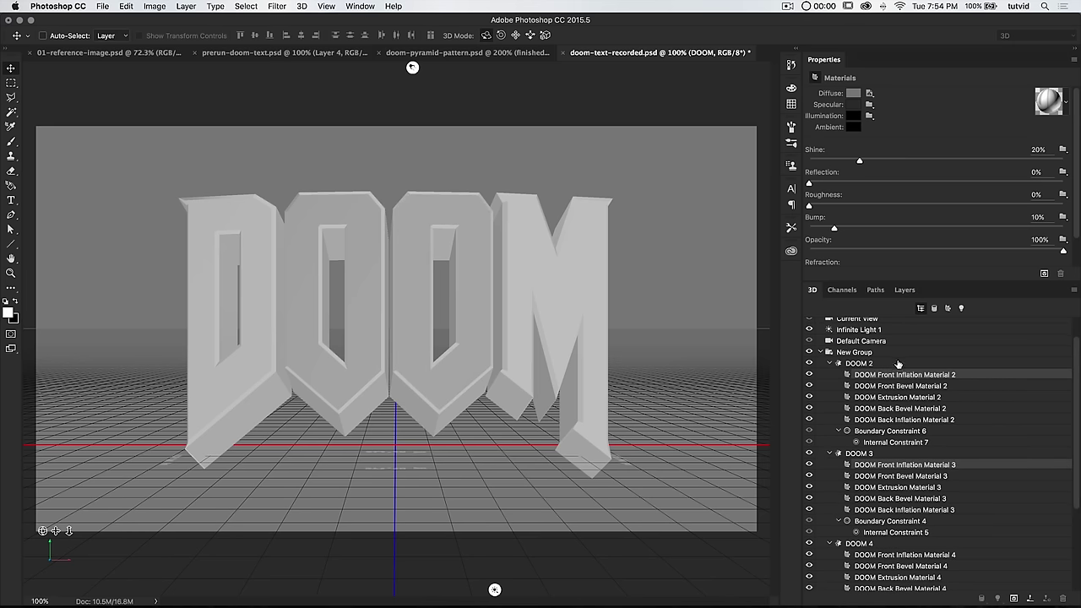
{"action": "scroll", "coordinate": [905, 474], "scroll_direction": "down", "scroll_amount": 5}
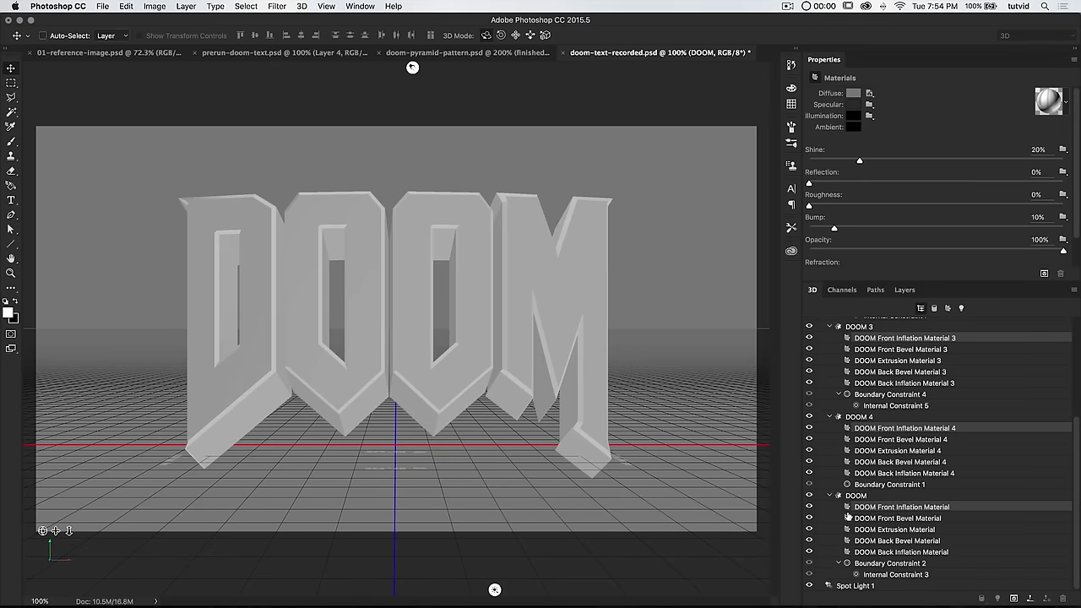
{"action": "scroll", "coordinate": [954, 429], "scroll_direction": "up", "scroll_amount": 1}
{"action": "scroll", "coordinate": [953, 428], "scroll_direction": "up", "scroll_amount": 5}
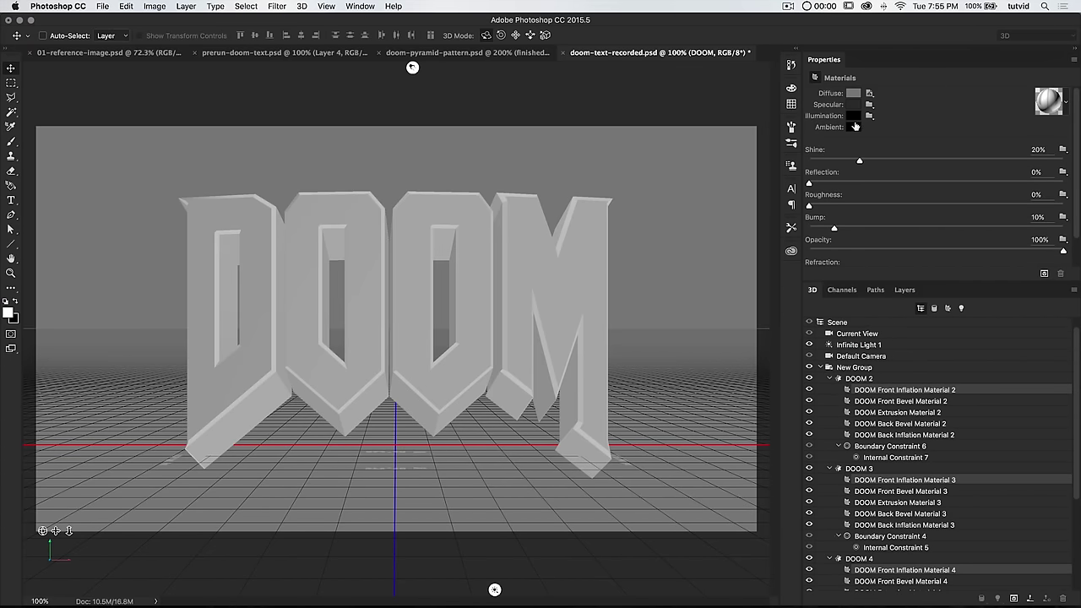
Set the Illumination color of the selected front materials to pure white, RGB 255, 255, 255.
{"action": "left_click", "coordinate": [853, 119]}
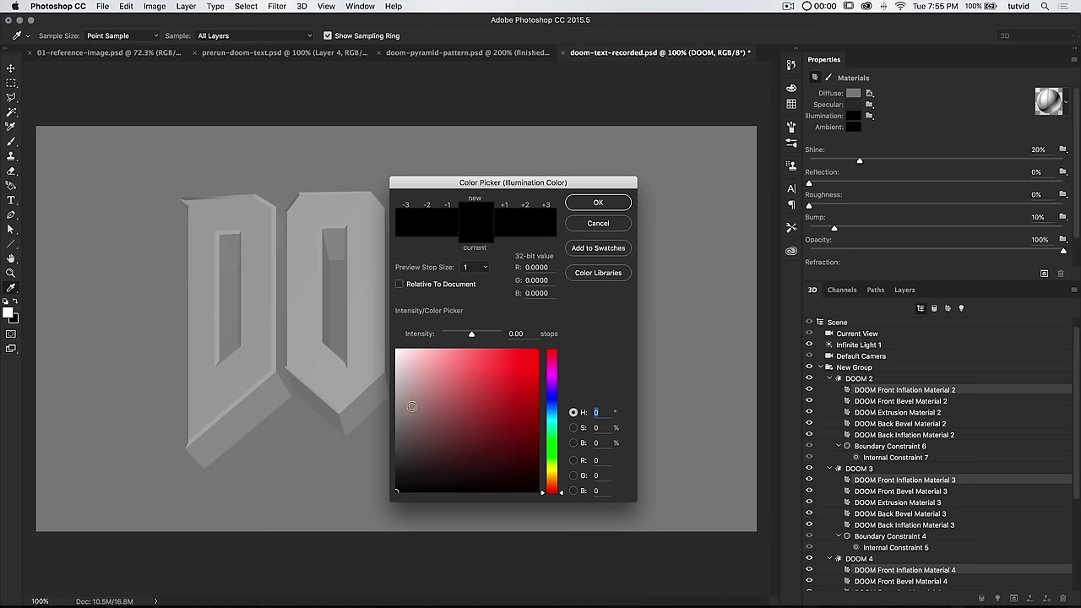
{"action": "left_click_drag", "start_coordinate": [412, 406], "coordinate": [363, 314]}
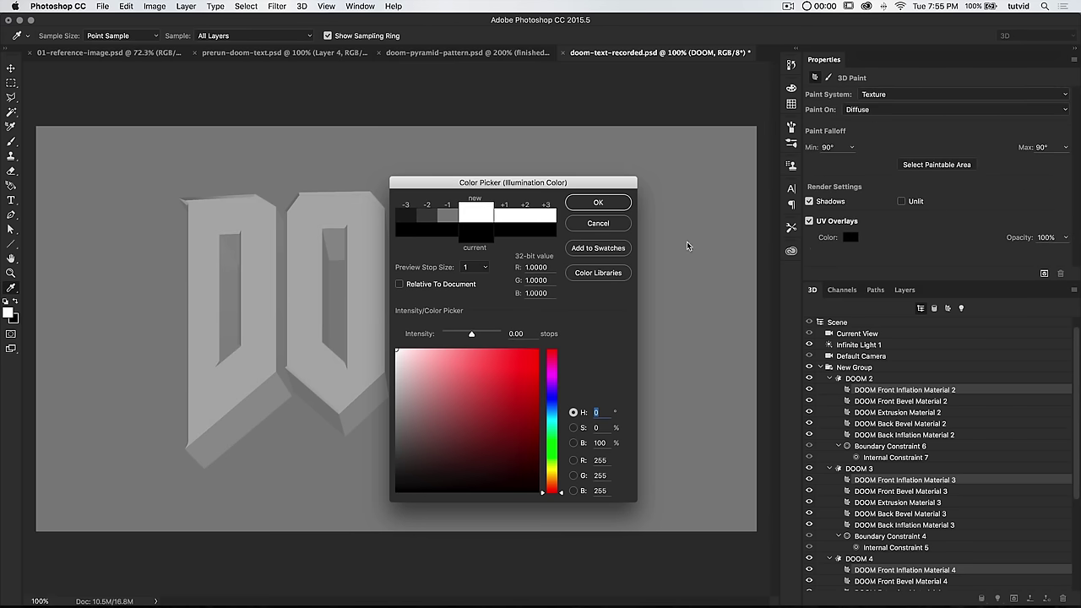
{"action": "key", "text": "Return"}
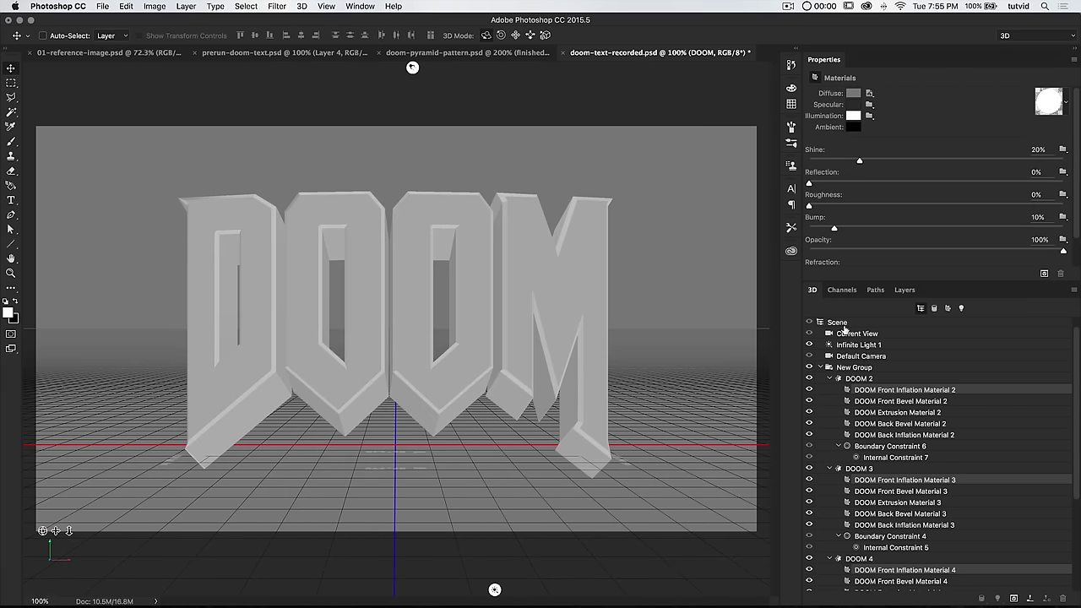
Lower the Environment's image-based light intensity to 0%.
{"action": "scroll", "coordinate": [849, 337], "scroll_direction": "up", "scroll_amount": 1}
{"action": "left_click", "coordinate": [848, 325]}
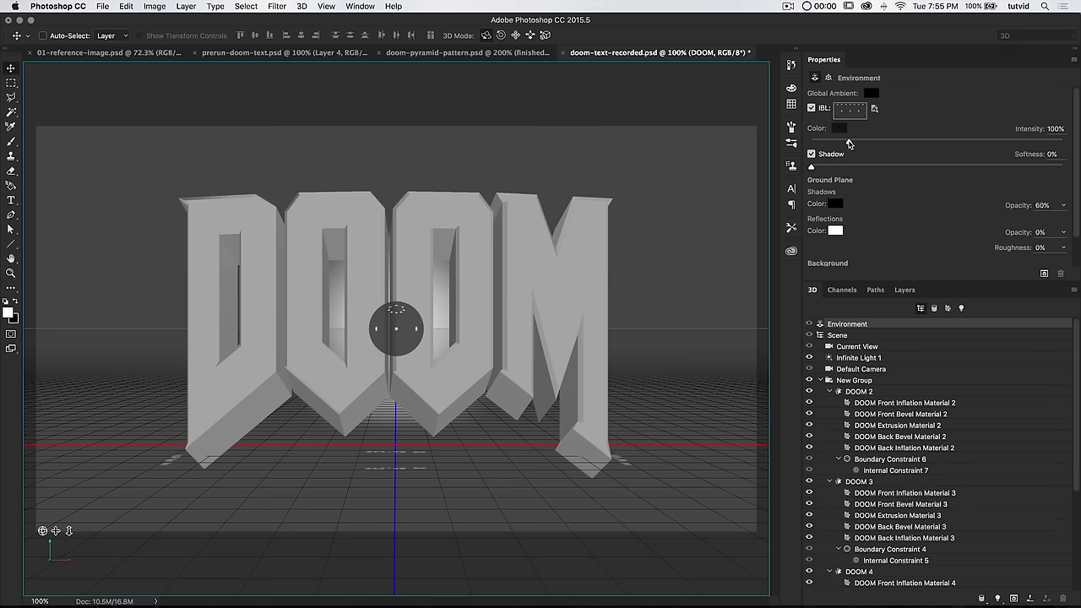
{"action": "left_click_drag", "start_coordinate": [848, 142], "coordinate": [779, 133]}
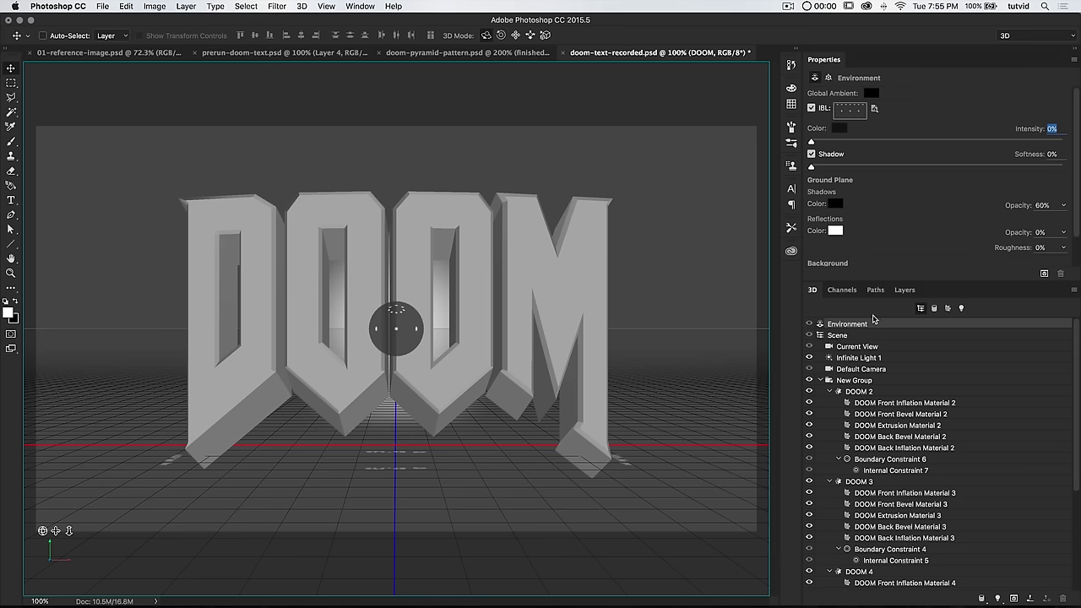
Turn the Background layer black with a Hue/Saturation adjustment at Lightness -100.
{"action": "left_click", "coordinate": [851, 380]}
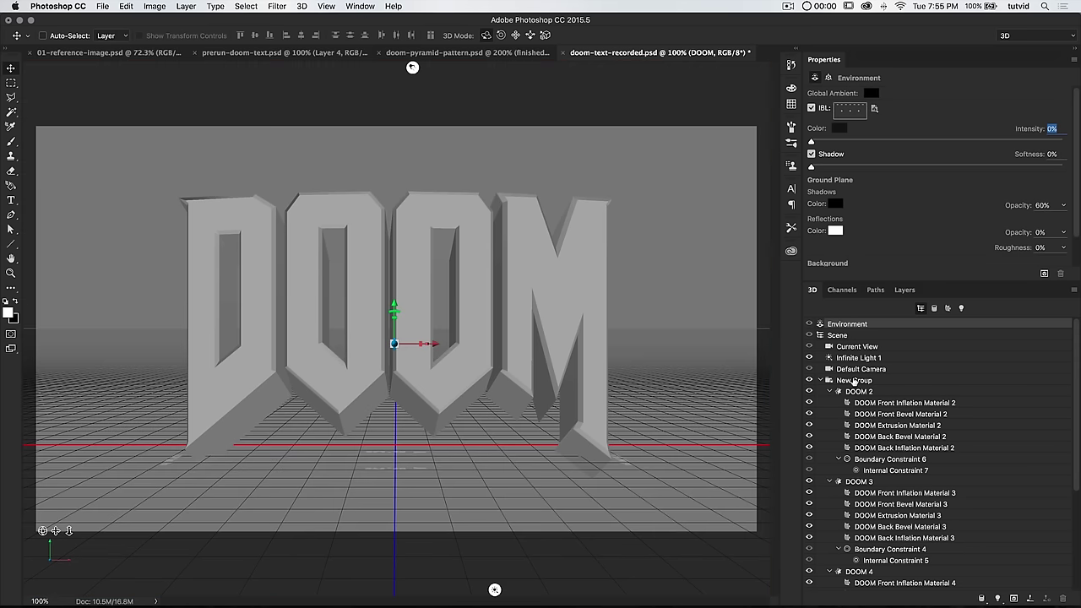
{"action": "left_click", "coordinate": [903, 290]}
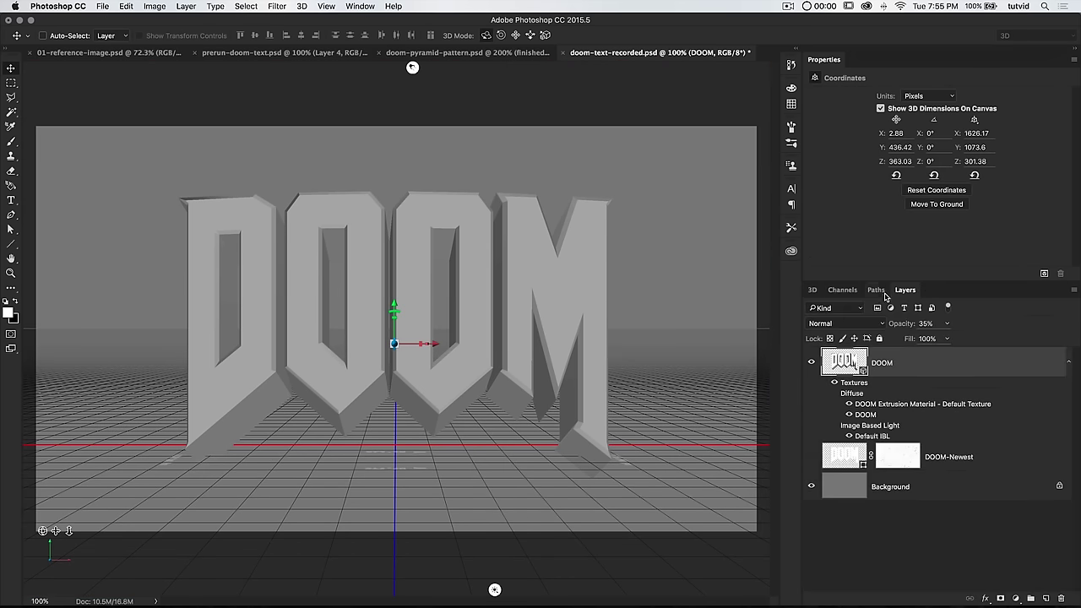
{"action": "left_click", "coordinate": [897, 488]}
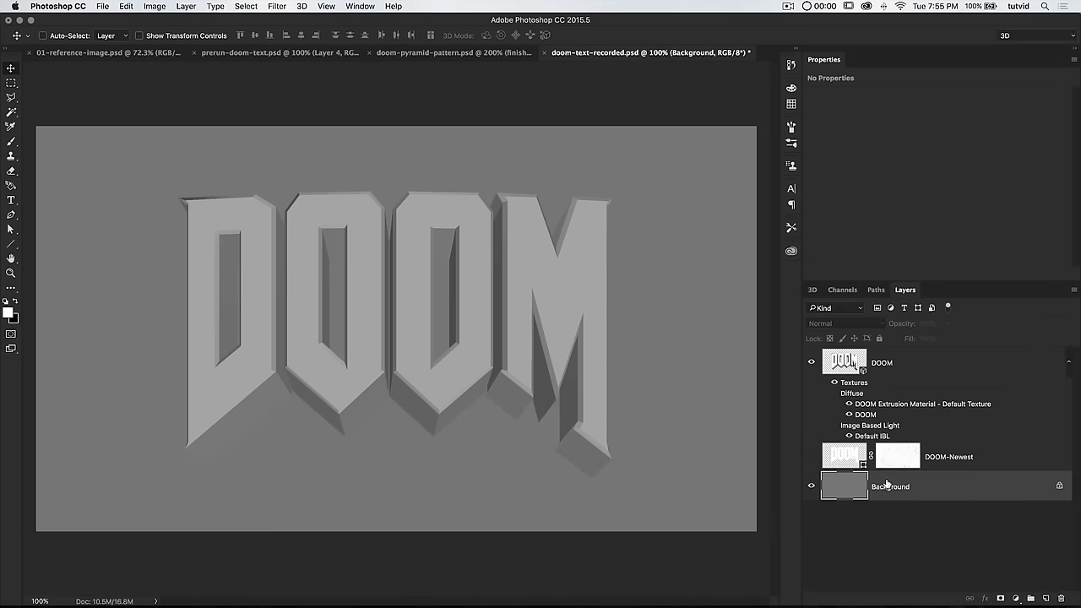
{"action": "left_click", "coordinate": [154, 6]}
{"action": "mouse_move", "coordinate": [174, 37]}
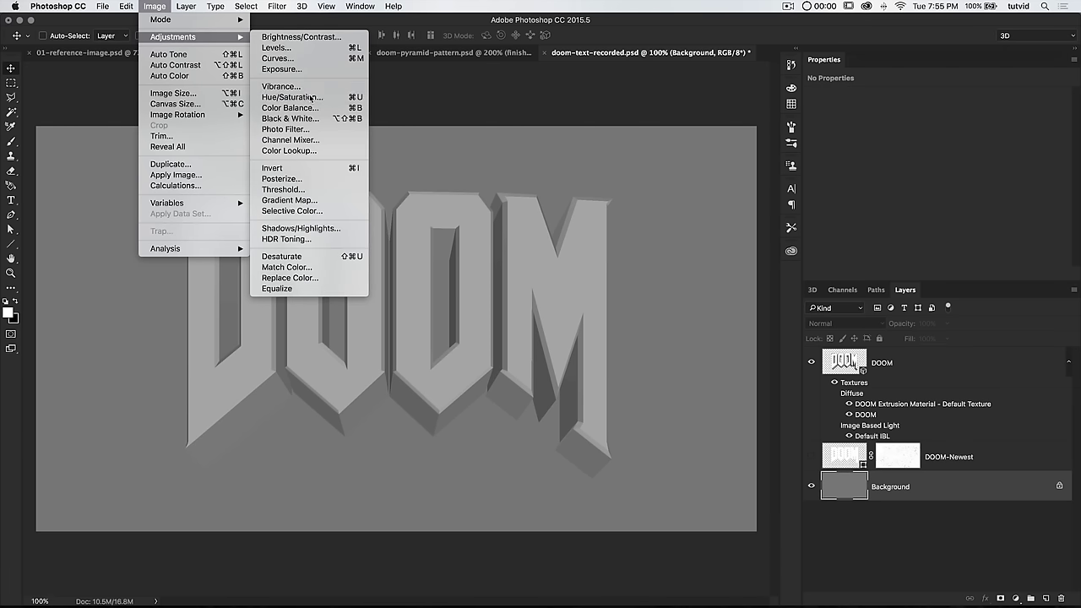
{"action": "left_click", "coordinate": [312, 99]}
{"action": "left_click_drag", "start_coordinate": [508, 302], "coordinate": [421, 306]}
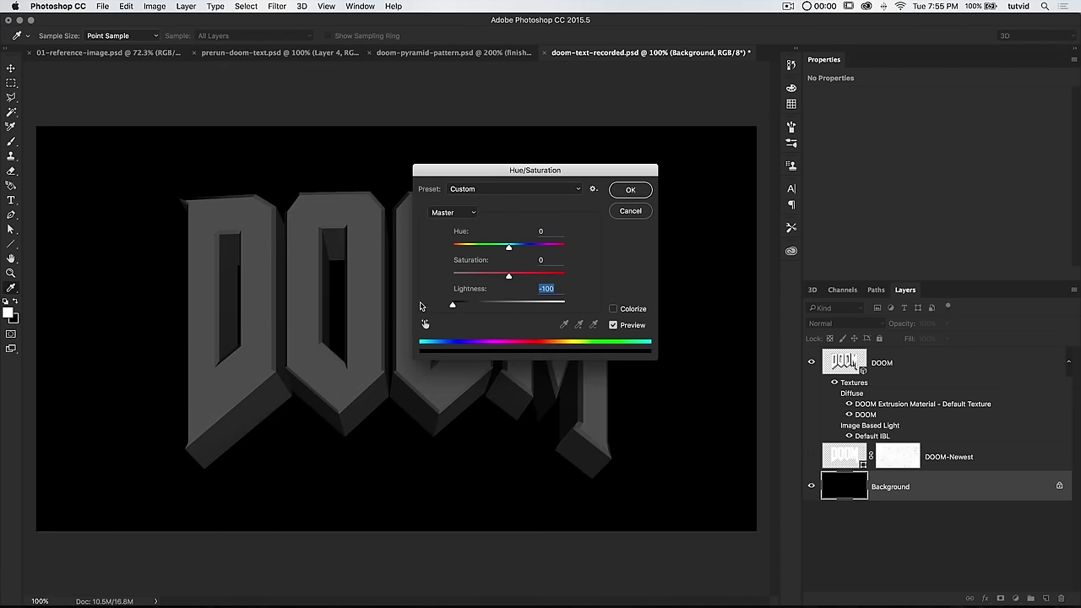
{"action": "left_click", "coordinate": [630, 191]}
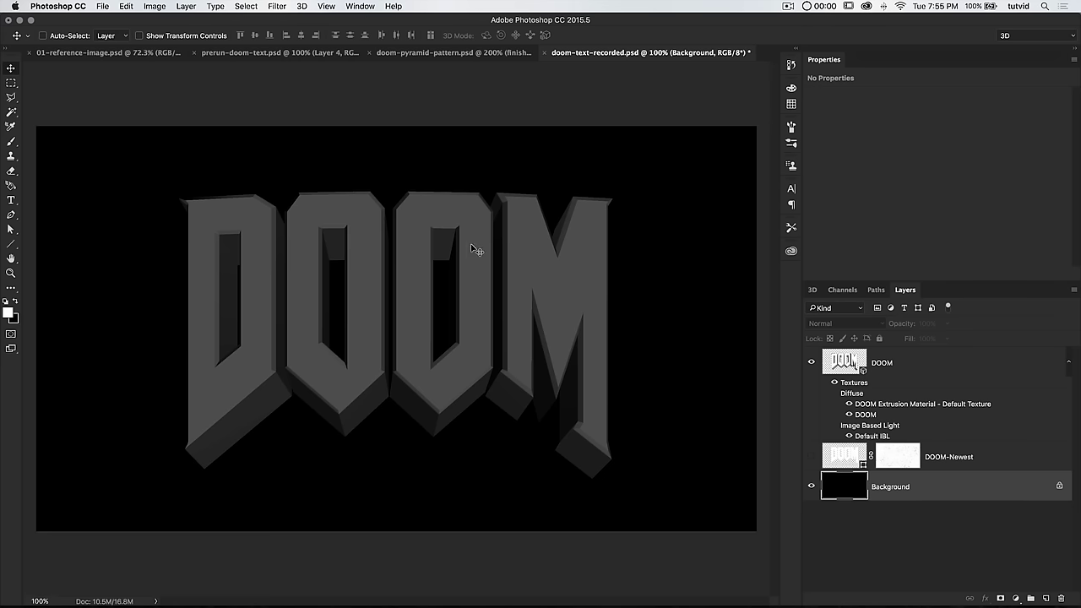
Collapse New Group in the DOOM layer's 3D scene and hide Spot Light 1 and Infinite Light 1.
{"action": "left_click", "coordinate": [851, 360]}
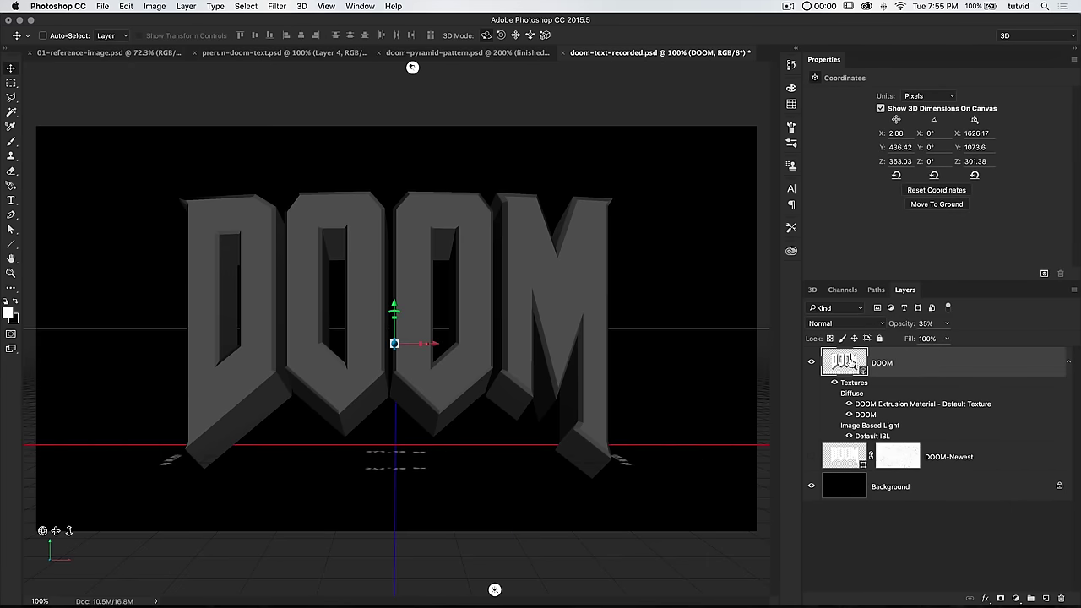
{"action": "left_click", "coordinate": [813, 289]}
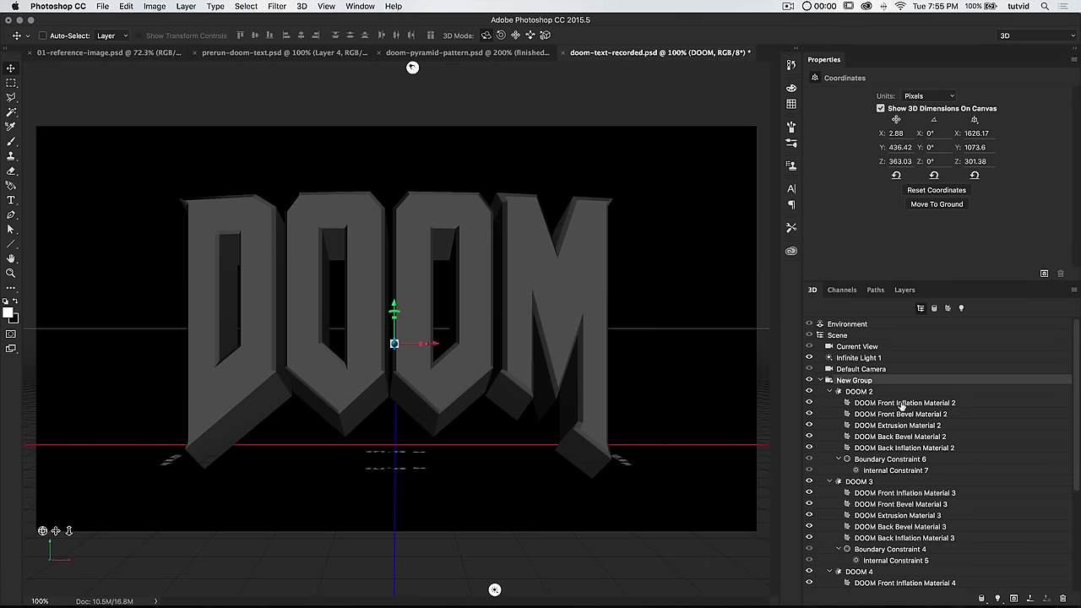
{"action": "left_click", "coordinate": [902, 403]}
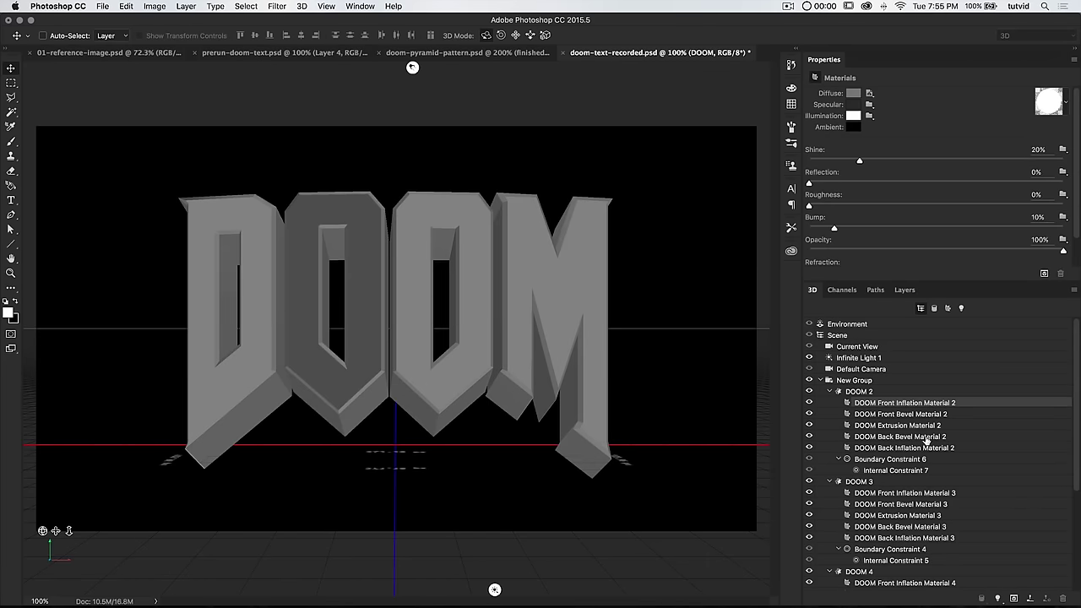
{"action": "left_click", "coordinate": [820, 380]}
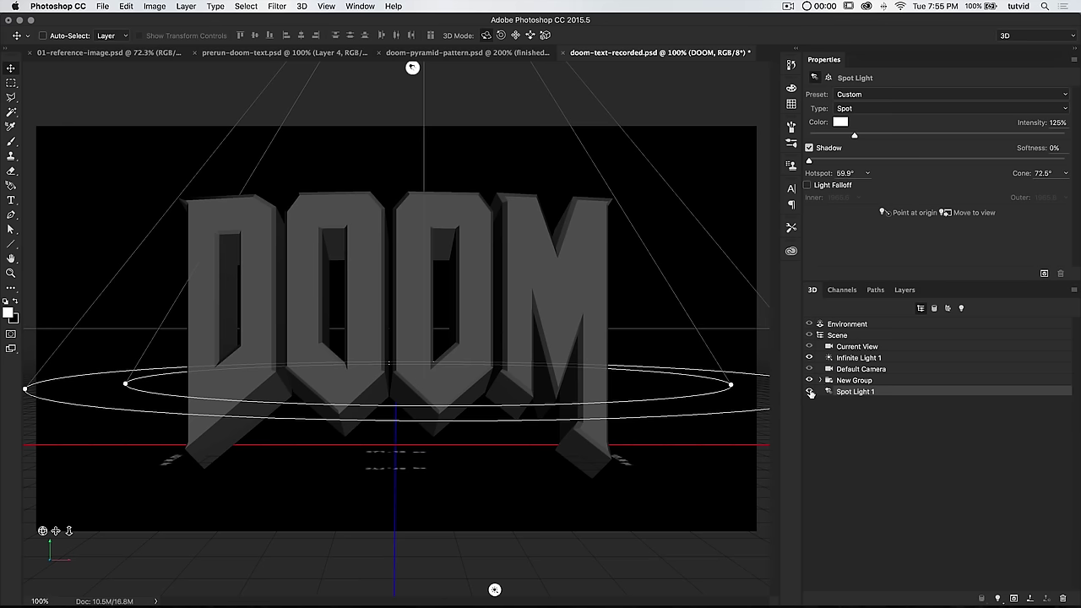
{"action": "left_click", "coordinate": [810, 393]}
{"action": "left_click", "coordinate": [809, 357]}
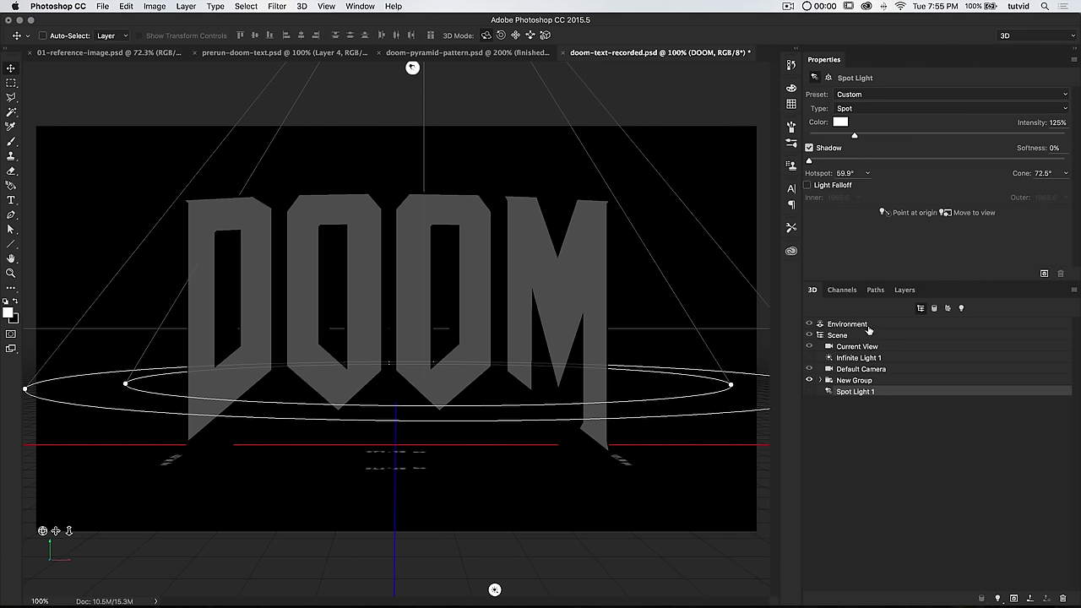
Raise the DOOM layer's opacity to 100% and check the flat lettering without the 3D overlays.
{"action": "left_click", "coordinate": [848, 324]}
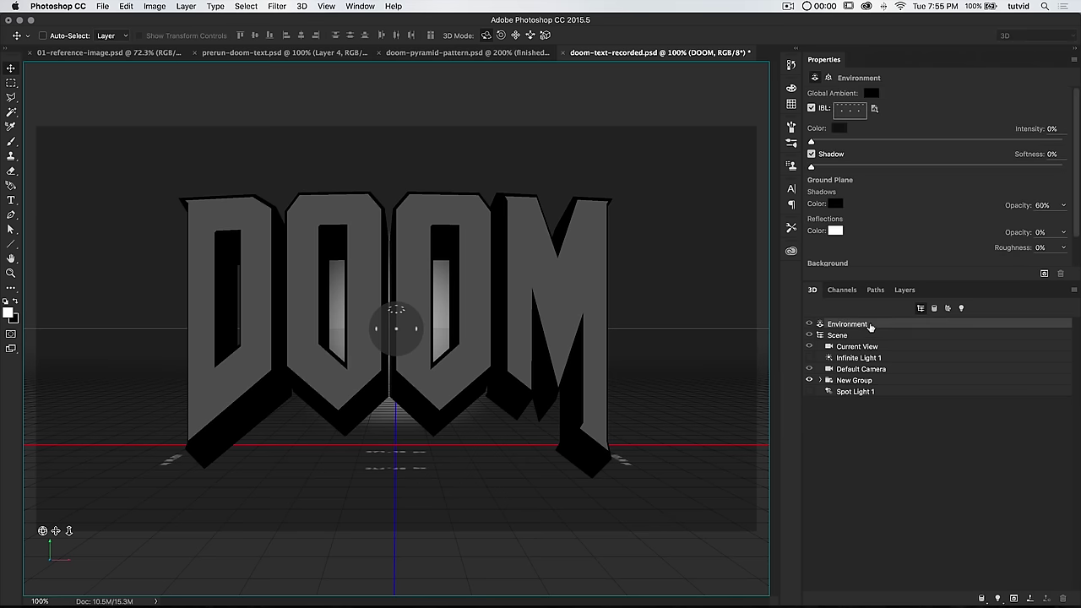
{"action": "left_click", "coordinate": [903, 290]}
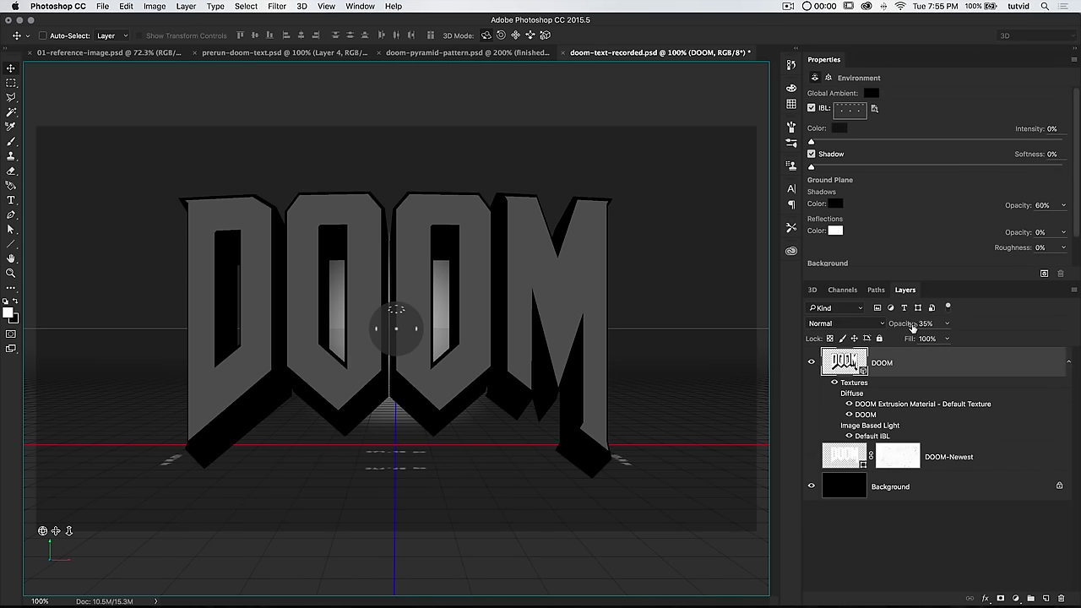
{"action": "left_click_drag", "start_coordinate": [901, 326], "coordinate": [1001, 330]}
{"action": "left_click", "coordinate": [924, 364]}
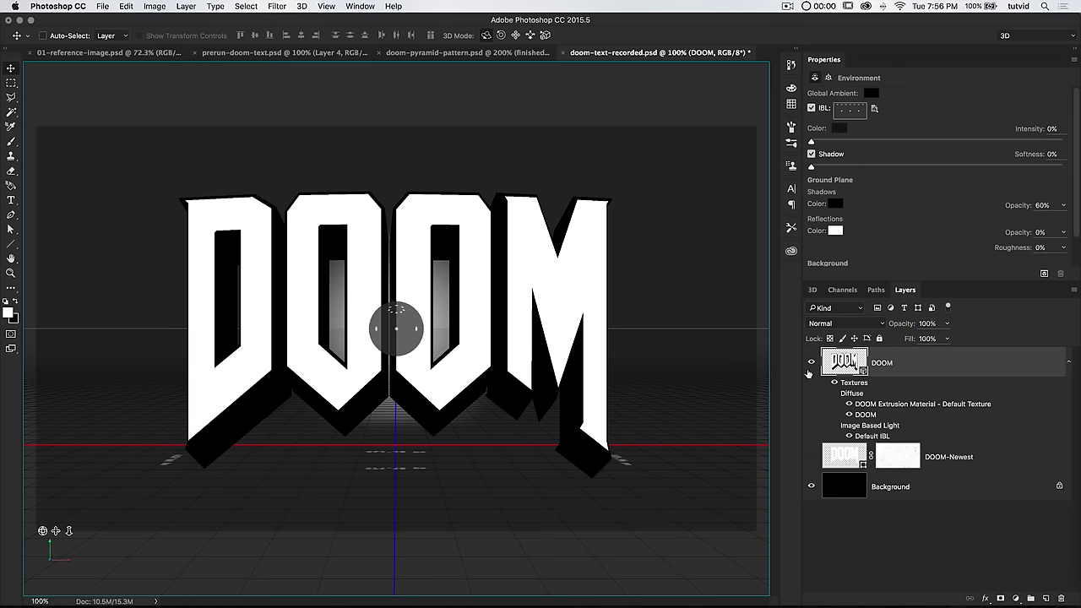
{"action": "left_click", "coordinate": [858, 494]}
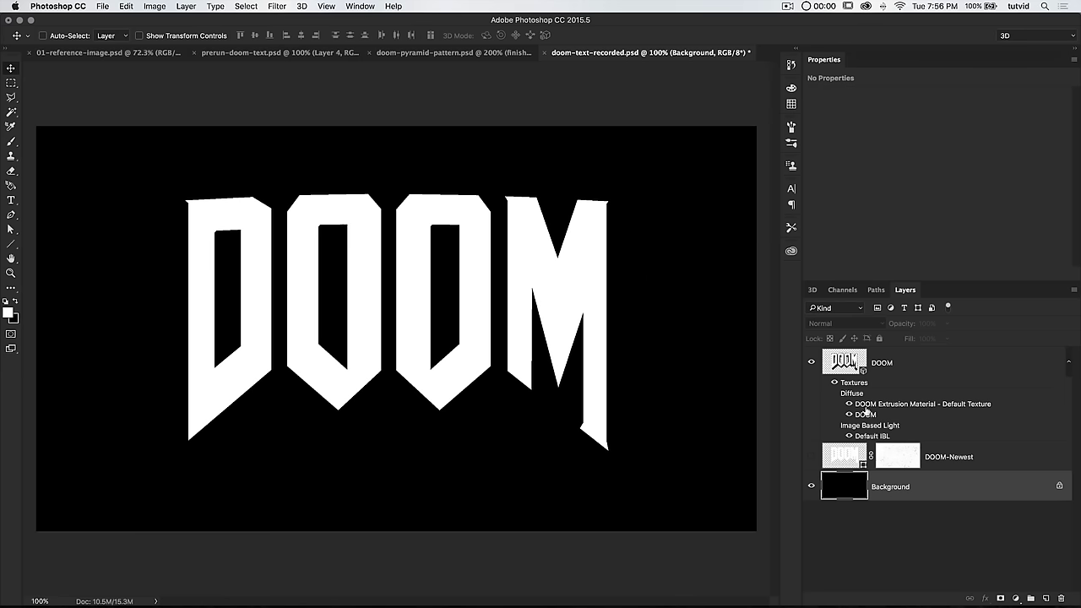
Duplicate the DOOM document's Blue channel as "faces" into a new document.
{"action": "left_click", "coordinate": [888, 365]}
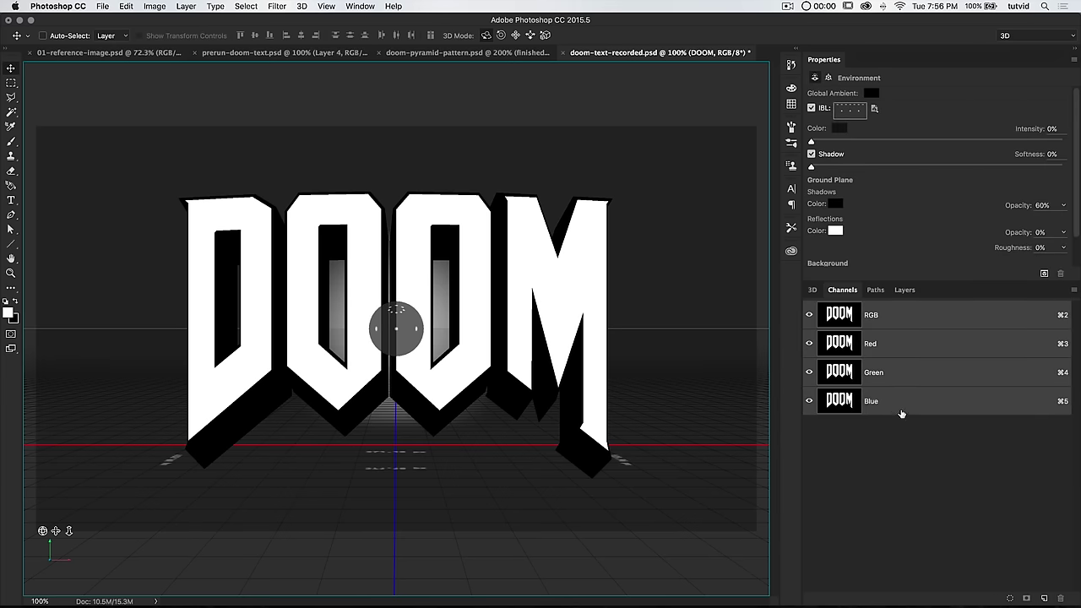
{"action": "right_click", "coordinate": [894, 398]}
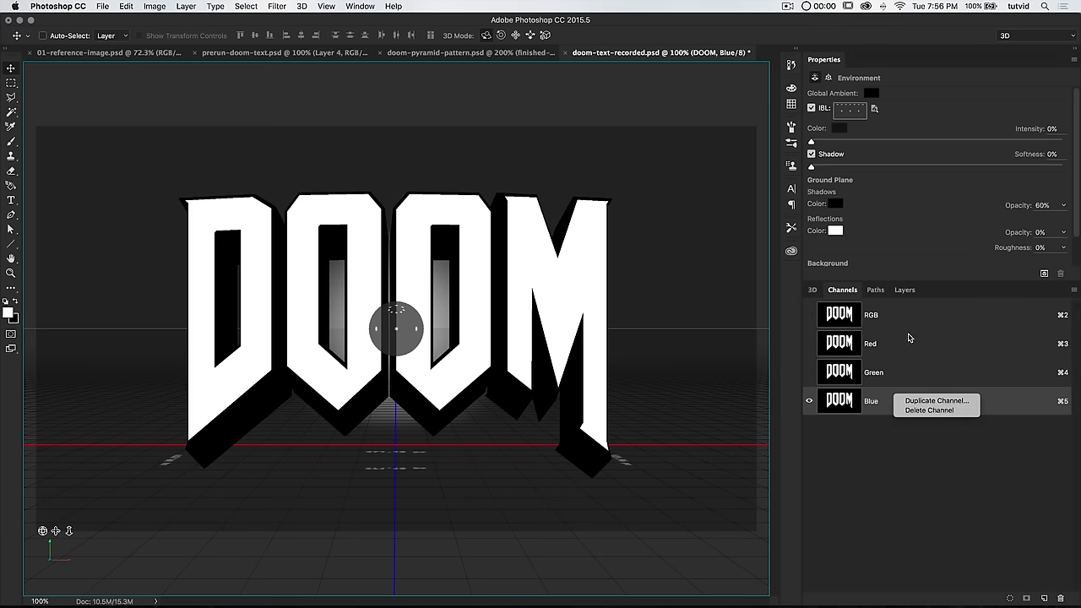
{"action": "left_click", "coordinate": [930, 402]}
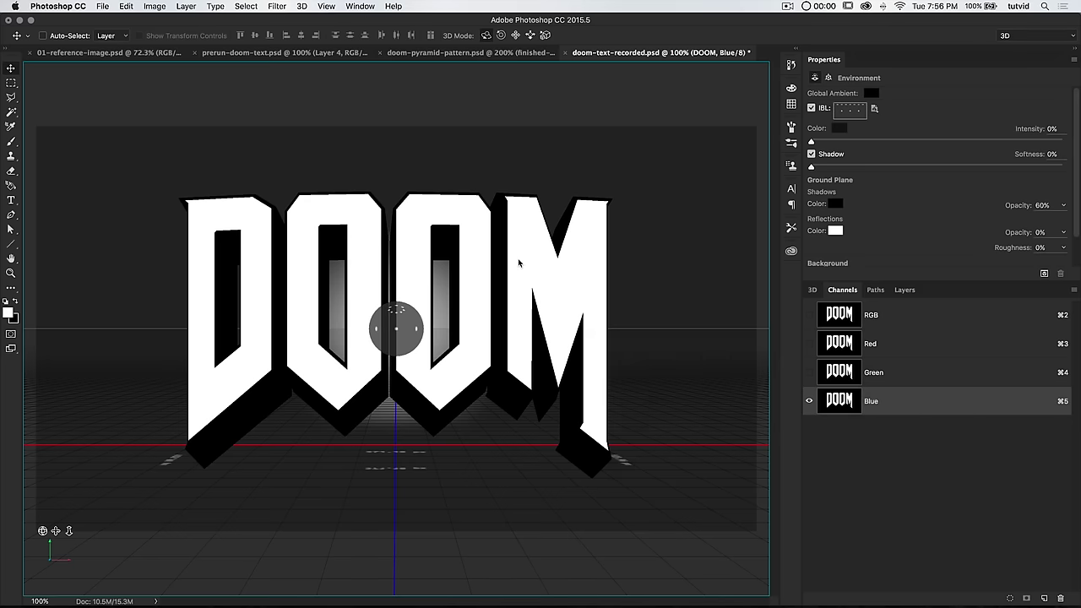
{"action": "left_click_drag", "start_coordinate": [709, 343], "coordinate": [604, 330]}
{"action": "type", "text": "faces"}
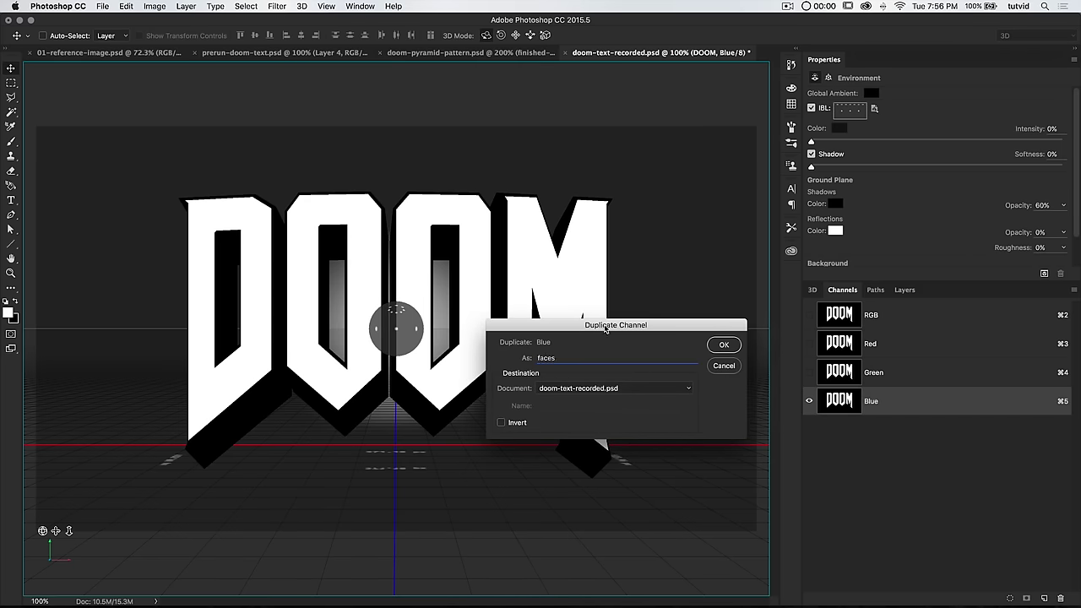
{"action": "left_click", "coordinate": [616, 387]}
{"action": "left_click", "coordinate": [599, 399]}
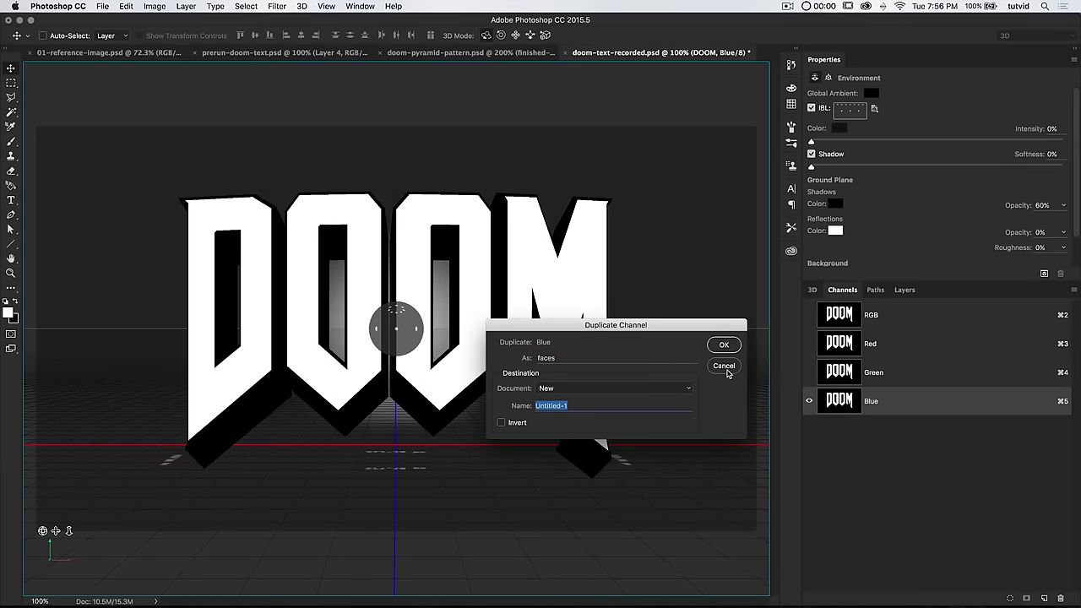
{"action": "left_click_drag", "start_coordinate": [569, 324], "coordinate": [515, 310]}
{"action": "double_click", "coordinate": [492, 343]}
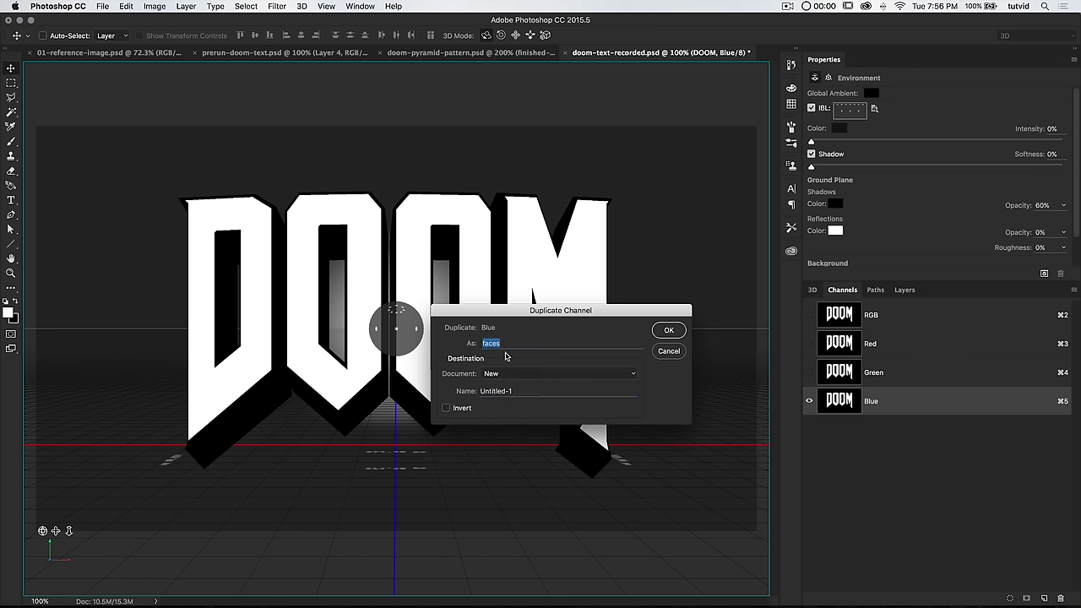
{"action": "left_click", "coordinate": [500, 344]}
{"action": "left_click", "coordinate": [667, 330]}
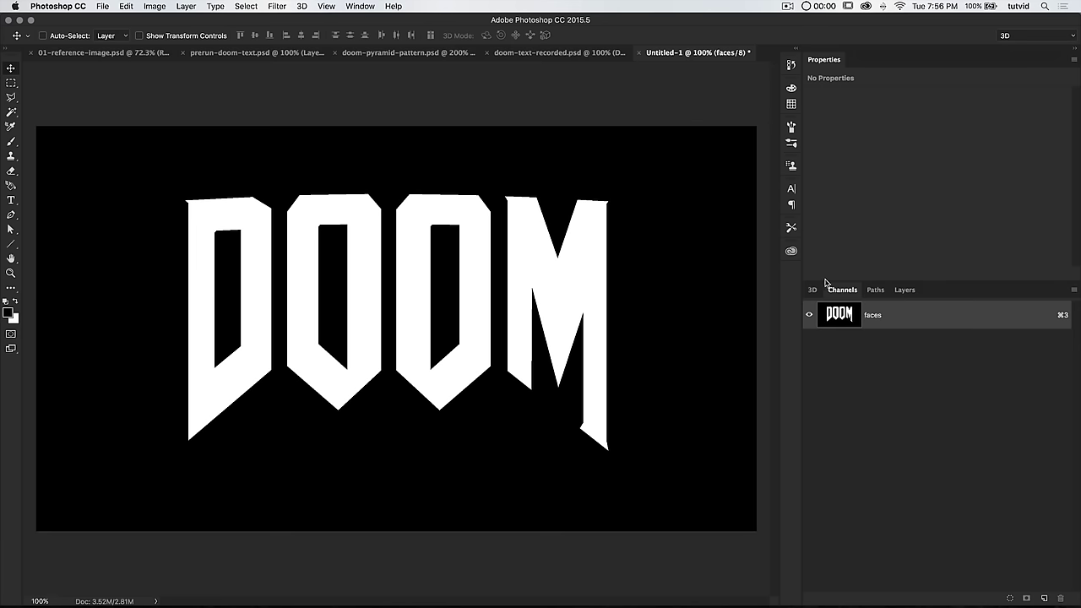
Check the color modes available for the new faces document.
{"action": "left_click", "coordinate": [155, 6]}
{"action": "mouse_move", "coordinate": [167, 19]}
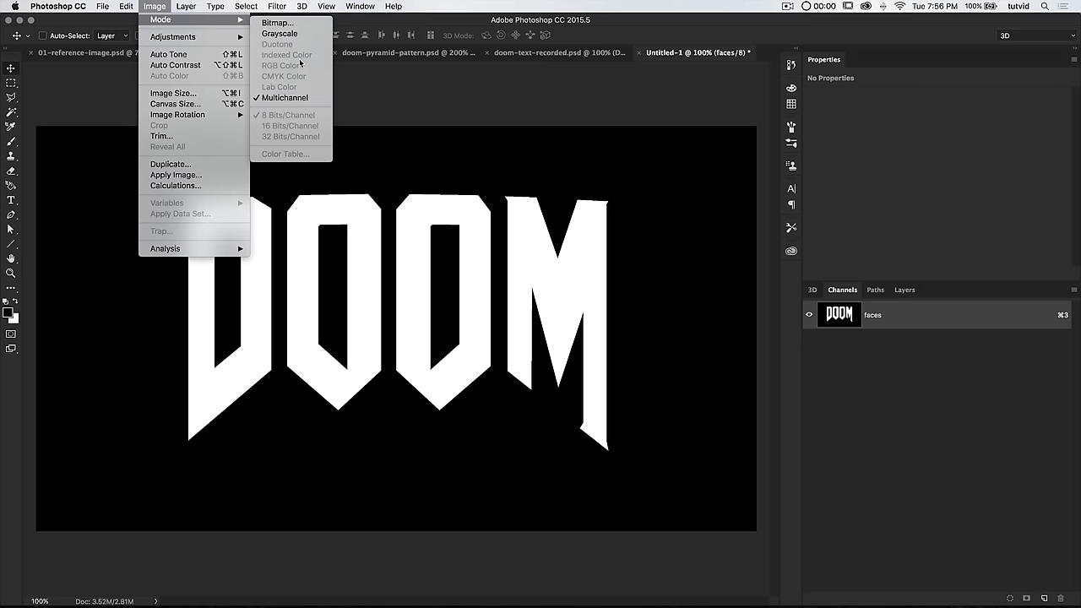
{"action": "left_click", "coordinate": [707, 58]}
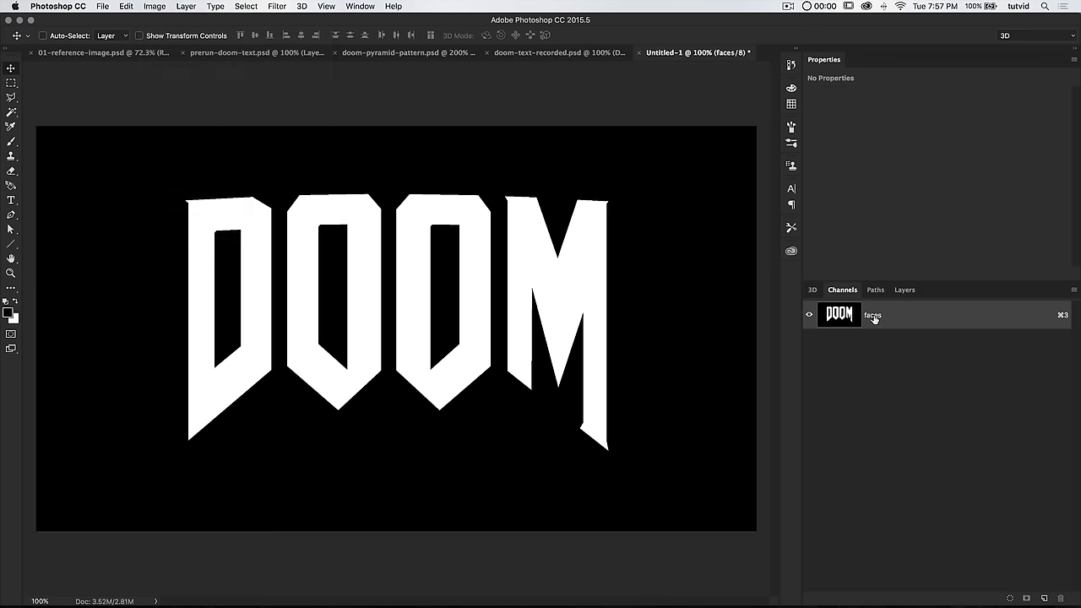
Switch back to doom-text-recorded.psd, restore the RGB composite channel and expand New Group in the DOOM layer's 3D scene.
{"action": "left_click", "coordinate": [559, 53]}
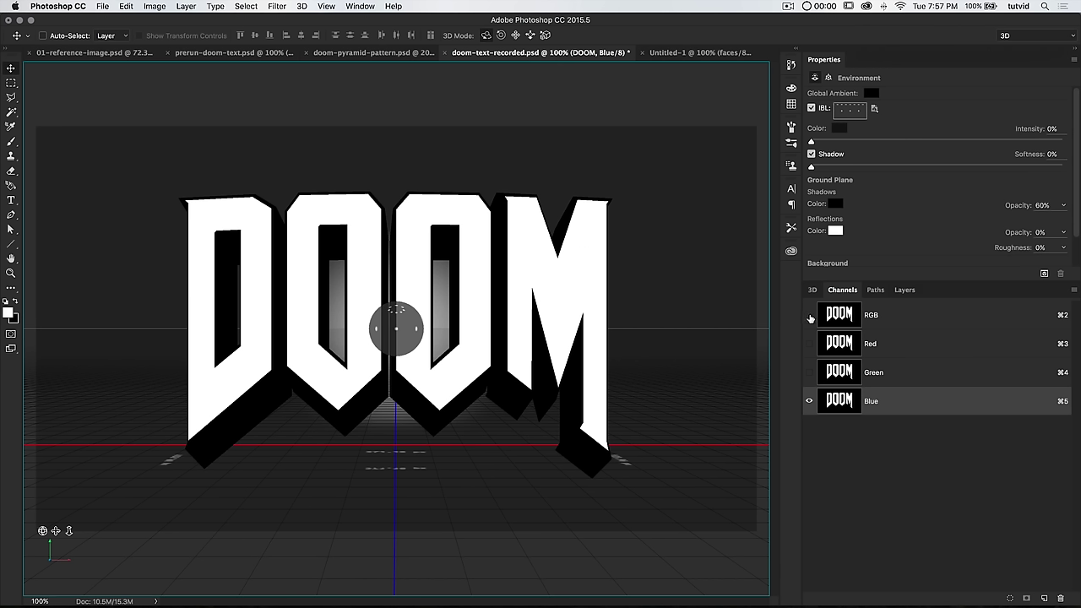
{"action": "left_click", "coordinate": [840, 315]}
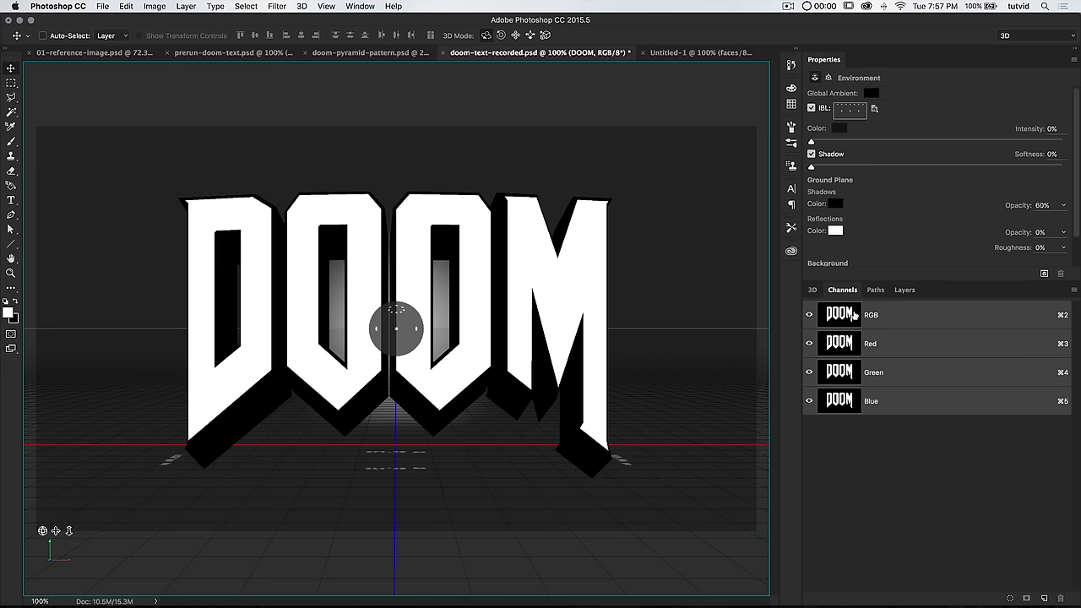
{"action": "left_click", "coordinate": [904, 290]}
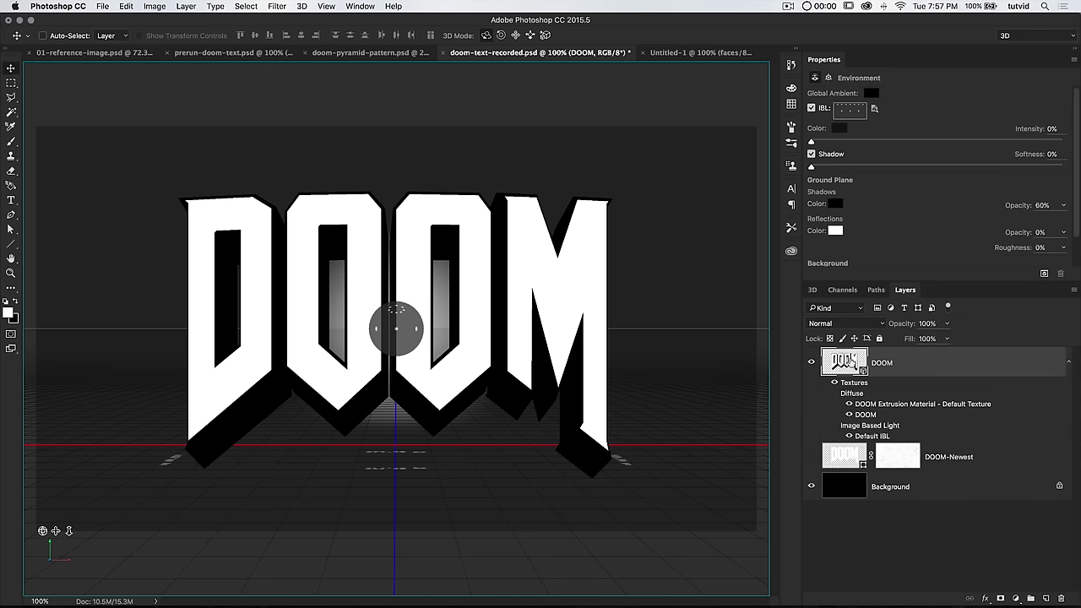
{"action": "left_click", "coordinate": [814, 291]}
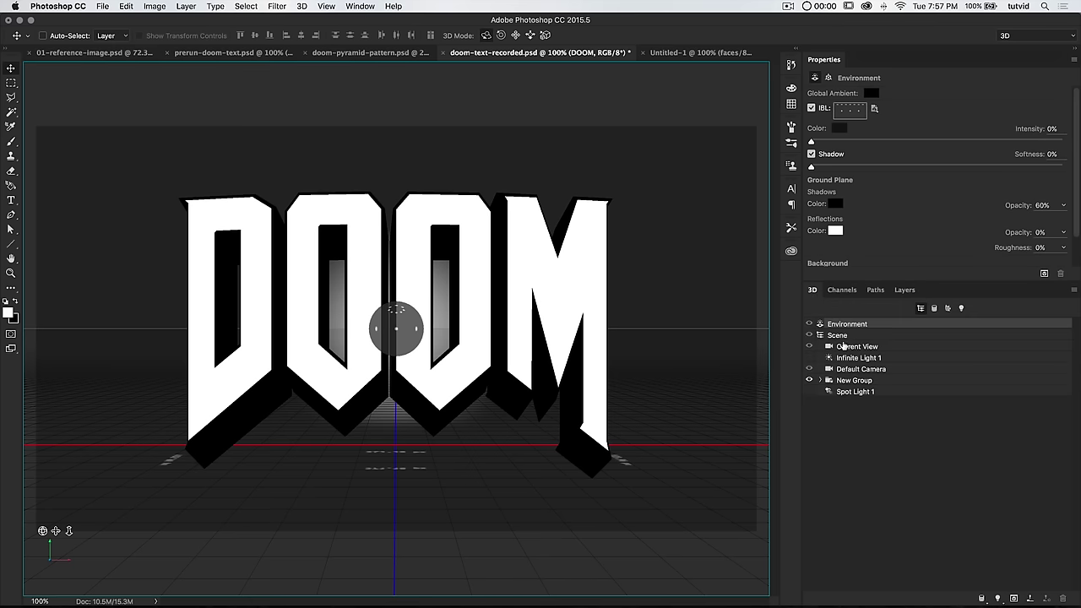
{"action": "left_click", "coordinate": [819, 380]}
Set the illumination color of all four letters' Front Inflation Materials to black.
{"action": "left_click", "coordinate": [885, 405]}
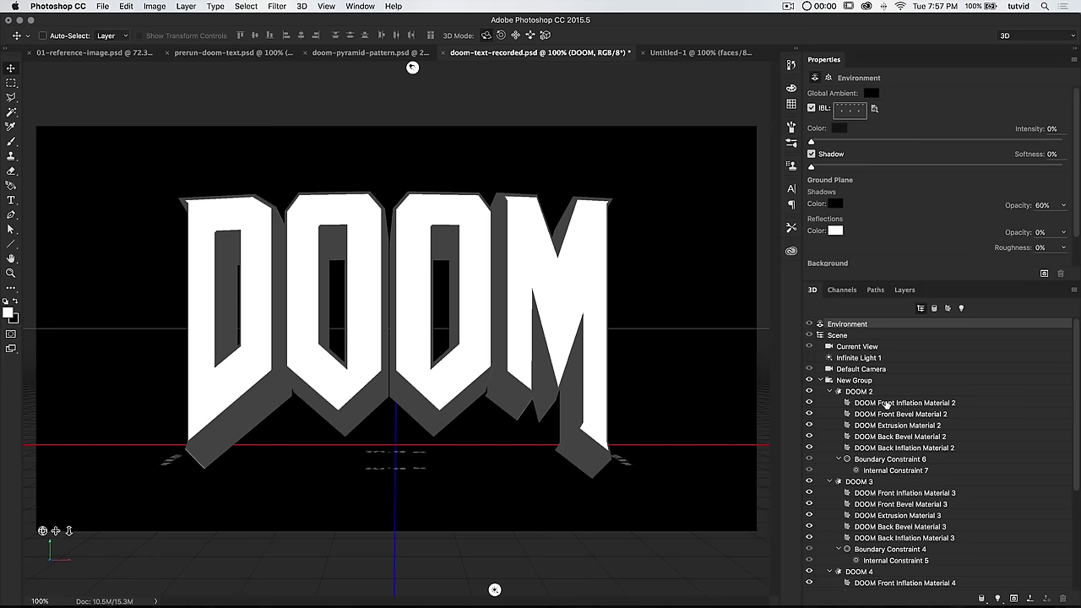
{"action": "scroll", "coordinate": [898, 412], "scroll_direction": "down", "scroll_amount": 1}
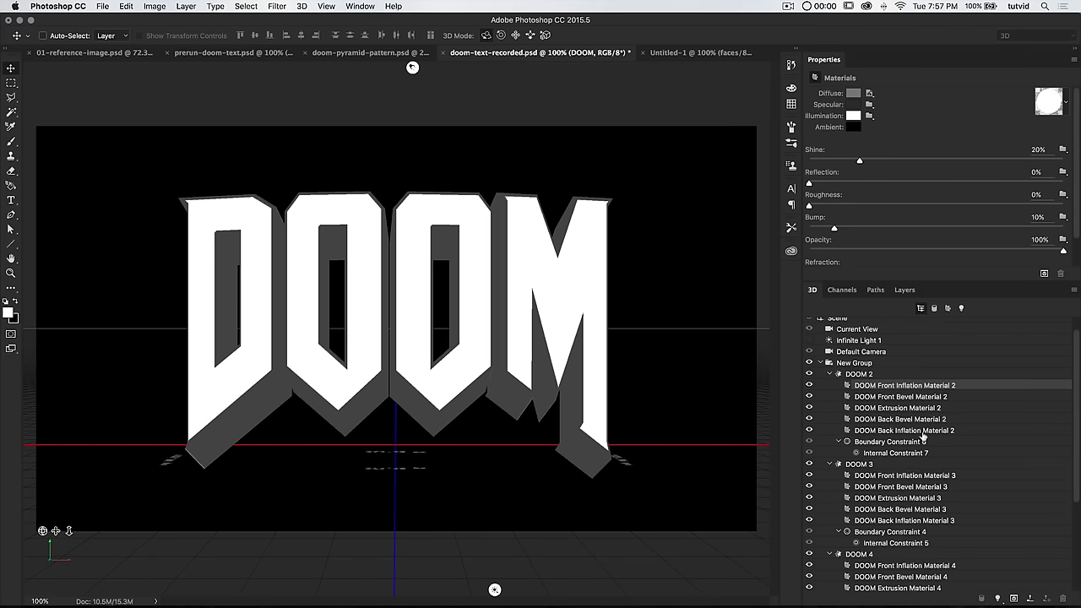
{"action": "left_click", "coordinate": [905, 477], "text": "super"}
{"action": "scroll", "coordinate": [906, 479], "scroll_direction": "down", "scroll_amount": 3}
{"action": "left_click", "coordinate": [905, 507], "text": "super"}
{"action": "scroll", "coordinate": [908, 512], "scroll_direction": "down", "scroll_amount": 4}
{"action": "left_click", "coordinate": [908, 508], "text": "super"}
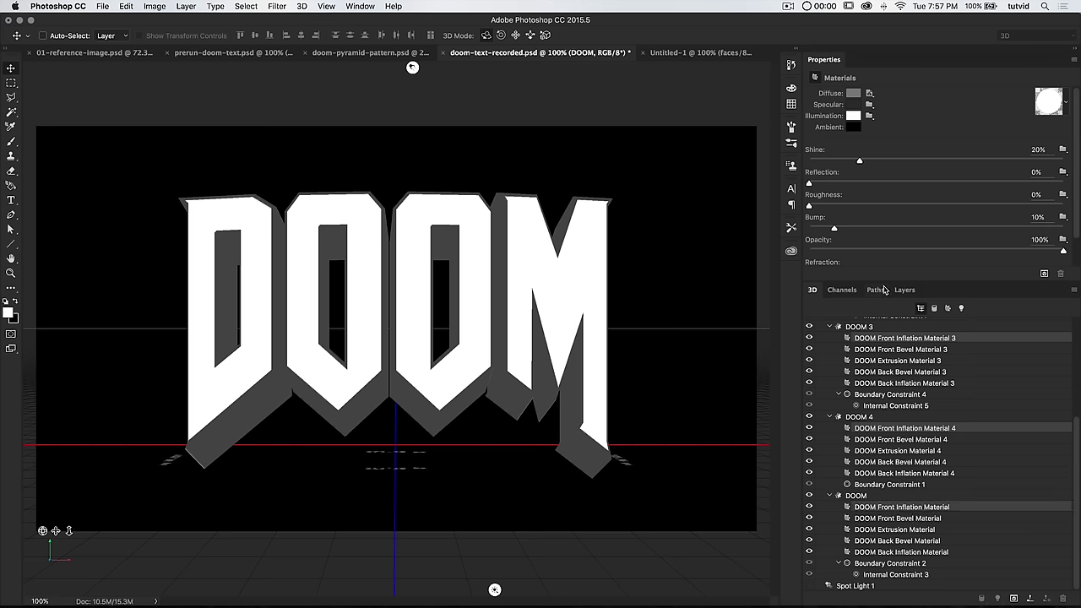
{"action": "left_click", "coordinate": [853, 116]}
{"action": "left_click_drag", "start_coordinate": [472, 367], "coordinate": [385, 535]}
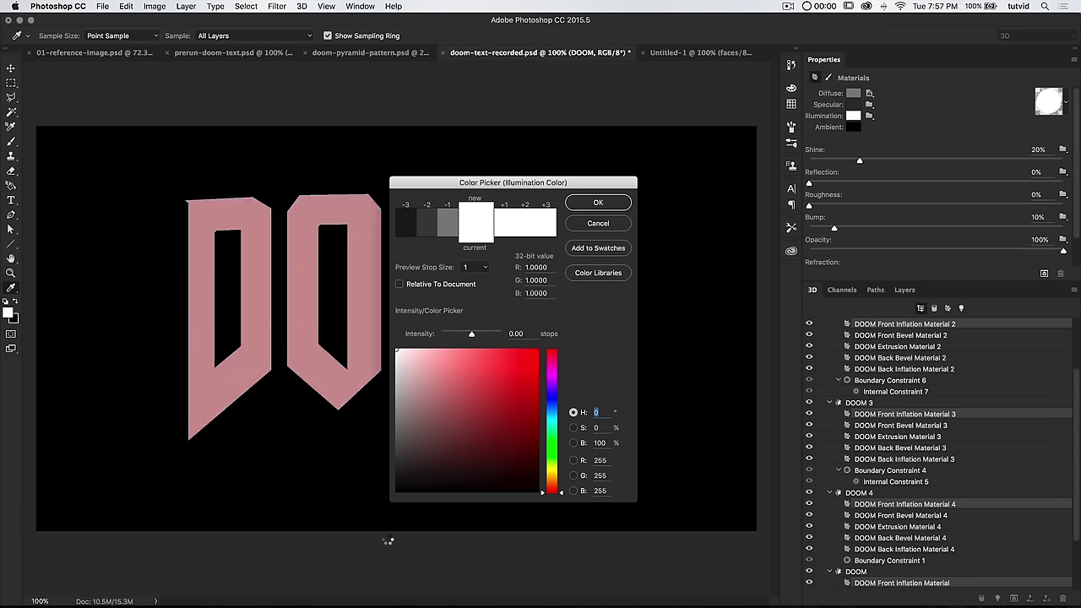
{"action": "left_click", "coordinate": [597, 204]}
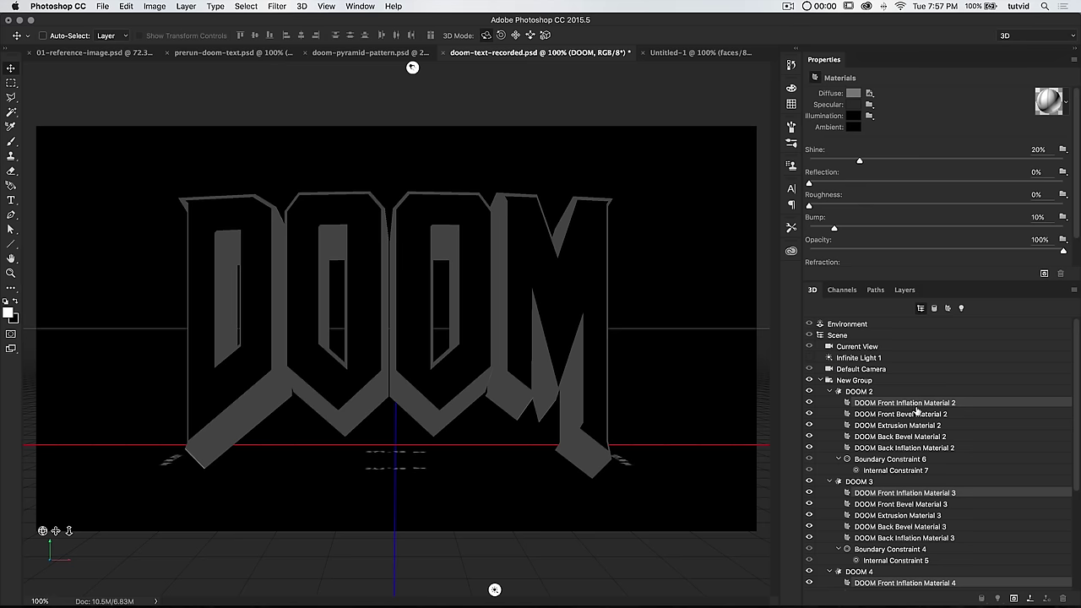
Set the illumination color of all four letters' Front Bevel Materials to white.
{"action": "left_click", "coordinate": [892, 415]}
{"action": "left_click", "coordinate": [919, 504], "text": "super"}
{"action": "scroll", "coordinate": [918, 505], "scroll_direction": "down", "scroll_amount": 3}
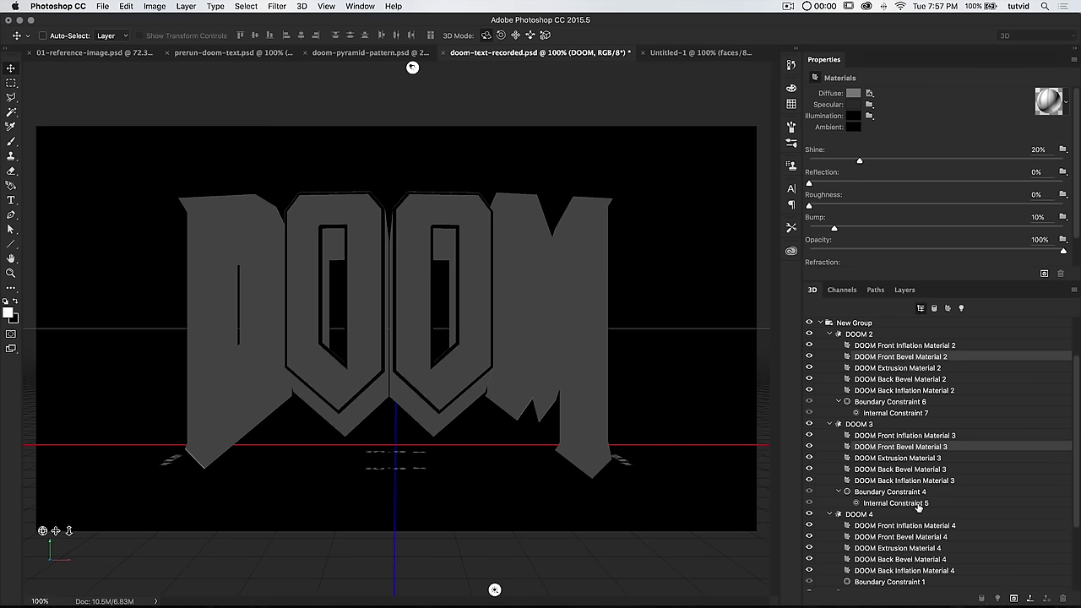
{"action": "left_click", "coordinate": [914, 536], "text": "super"}
{"action": "scroll", "coordinate": [914, 533], "scroll_direction": "down", "scroll_amount": 3}
{"action": "left_click", "coordinate": [913, 519], "text": "super"}
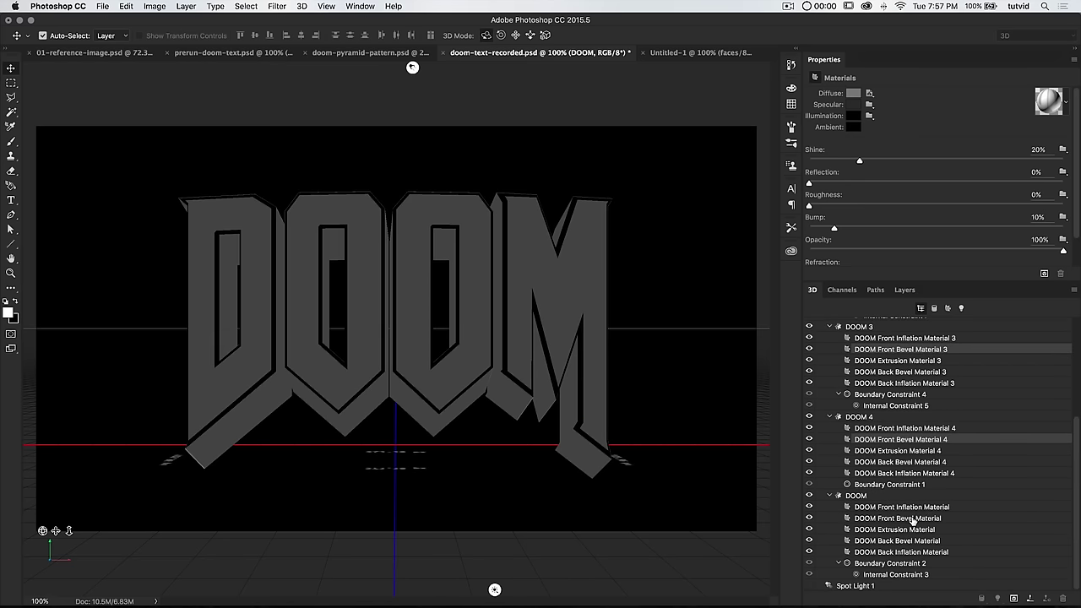
{"action": "scroll", "coordinate": [893, 429], "scroll_direction": "up", "scroll_amount": 5}
{"action": "left_click", "coordinate": [852, 117]}
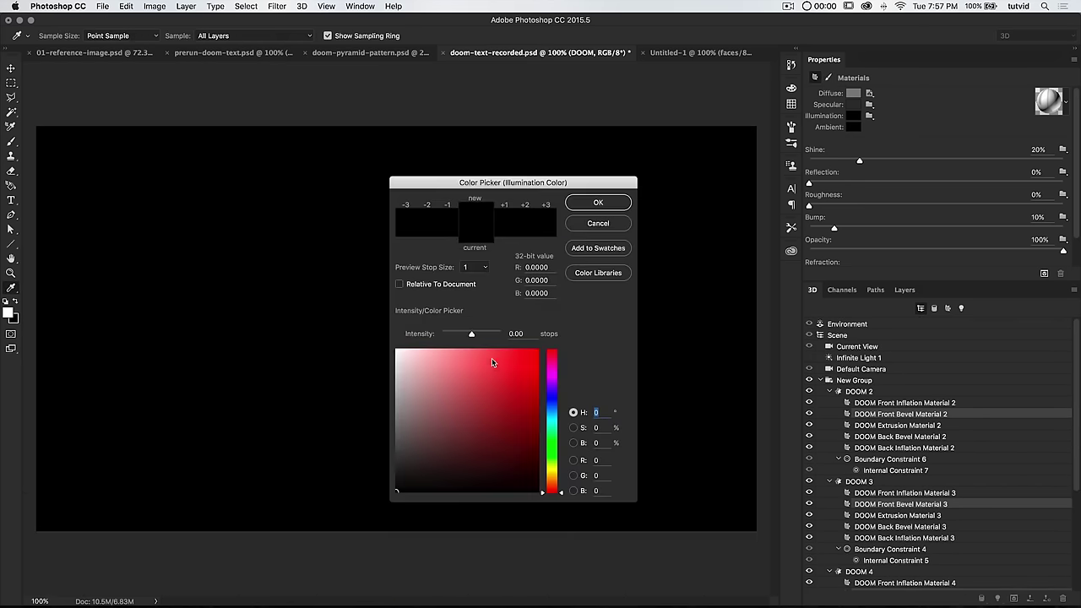
{"action": "left_click", "coordinate": [397, 349]}
{"action": "left_click", "coordinate": [618, 203]}
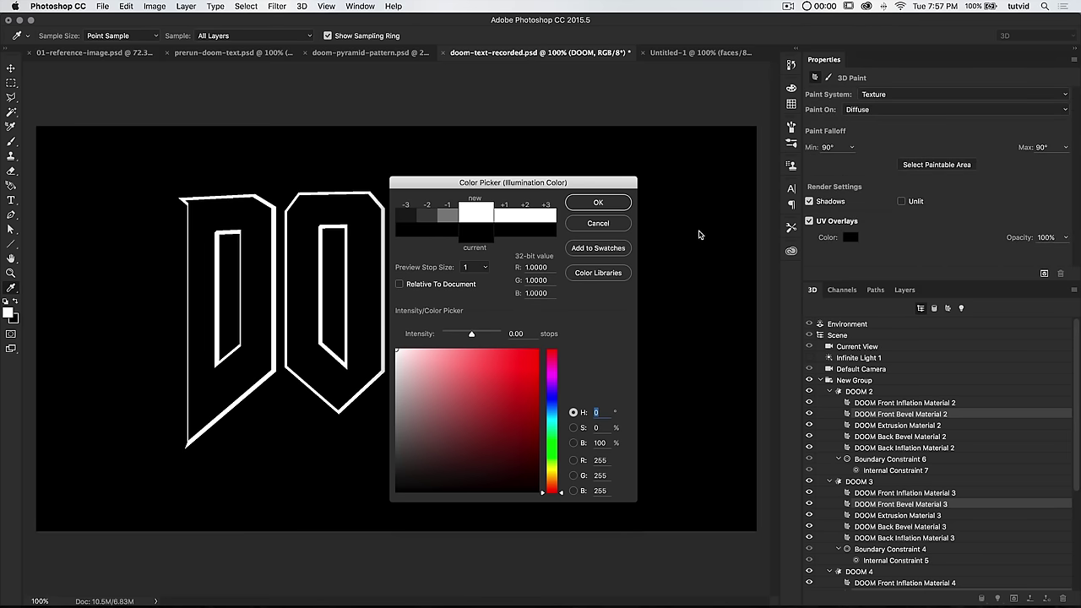
With the Background layer selected, duplicate the Blue channel as "bevels" into a new document.
{"action": "left_click", "coordinate": [905, 291]}
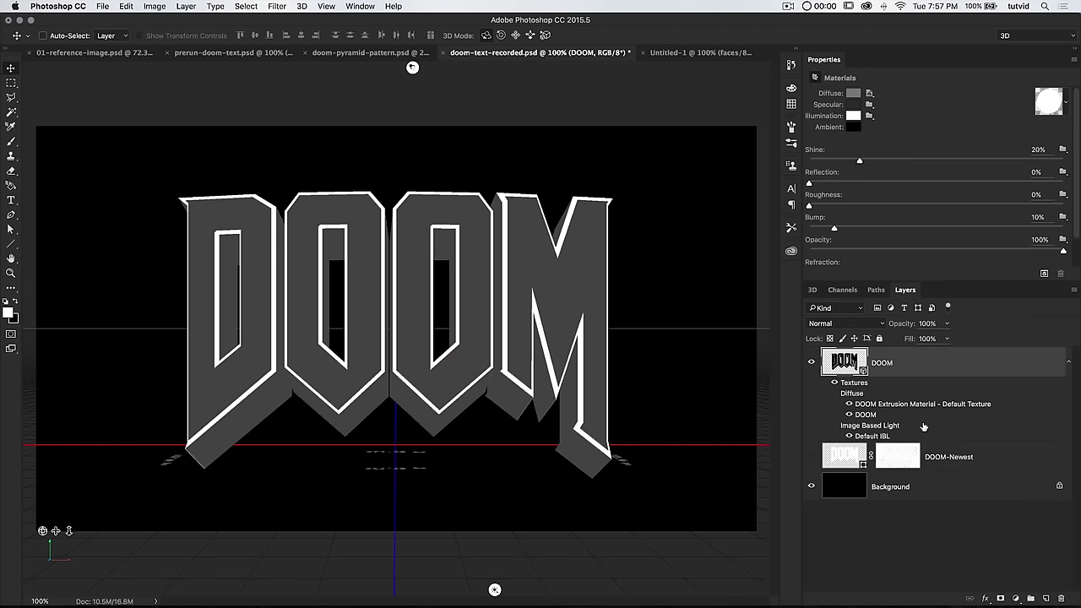
{"action": "left_click", "coordinate": [904, 483]}
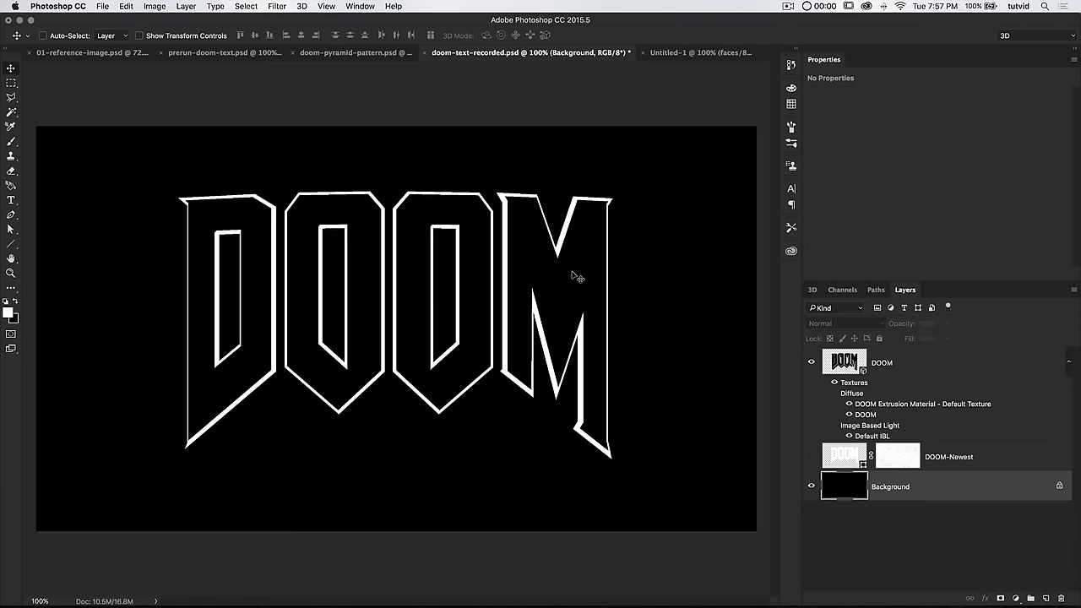
{"action": "left_click", "coordinate": [843, 290]}
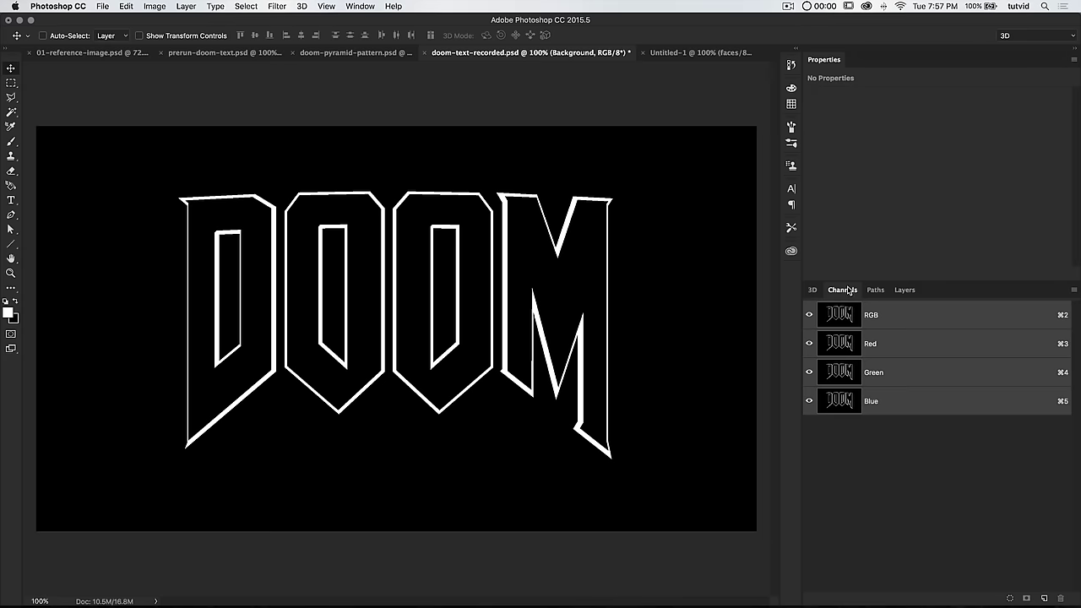
{"action": "left_click", "coordinate": [884, 406]}
{"action": "right_click", "coordinate": [910, 399]}
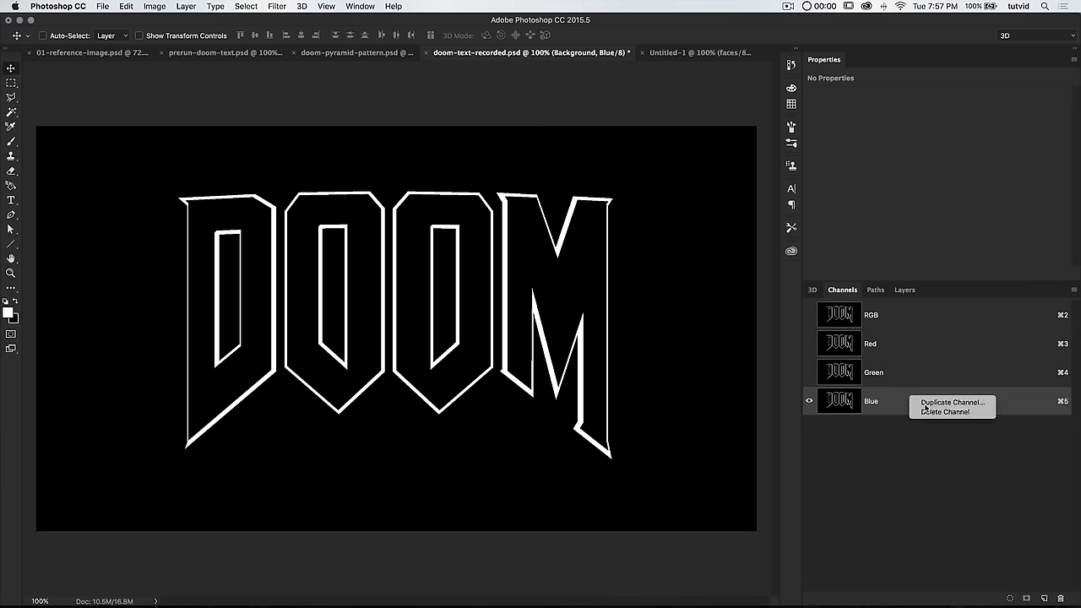
{"action": "left_click", "coordinate": [929, 402]}
{"action": "type", "text": "bevels"}
{"action": "left_click", "coordinate": [558, 373]}
{"action": "left_click", "coordinate": [504, 391]}
{"action": "left_click", "coordinate": [669, 330]}
Return to doom-text-recorded.psd, restore the RGB composite channel and reopen the DOOM layer's 3D scene.
{"action": "left_click", "coordinate": [456, 52]}
{"action": "left_click", "coordinate": [809, 315]}
{"action": "left_click", "coordinate": [905, 290]}
{"action": "left_click", "coordinate": [810, 362]}
{"action": "left_click", "coordinate": [812, 289]}
Set the illumination color of the four letters' Front Bevel Materials to black.
{"action": "scroll", "coordinate": [909, 465], "scroll_direction": "down", "scroll_amount": 5}
{"action": "scroll", "coordinate": [909, 465], "scroll_direction": "up", "scroll_amount": 5}
{"action": "left_click", "coordinate": [853, 116]}
{"action": "left_click_drag", "start_coordinate": [446, 444], "coordinate": [396, 490]}
{"action": "left_click", "coordinate": [596, 203]}
Set the illumination color of all four letters' Extrusion Materials to white.
{"action": "left_click", "coordinate": [908, 426]}
{"action": "scroll", "coordinate": [902, 448], "scroll_direction": "down", "scroll_amount": 4}
{"action": "left_click", "coordinate": [916, 414], "text": "super"}
{"action": "left_click", "coordinate": [918, 504], "text": "super"}
{"action": "scroll", "coordinate": [914, 506], "scroll_direction": "down", "scroll_amount": 2}
{"action": "left_click", "coordinate": [907, 529], "text": "super"}
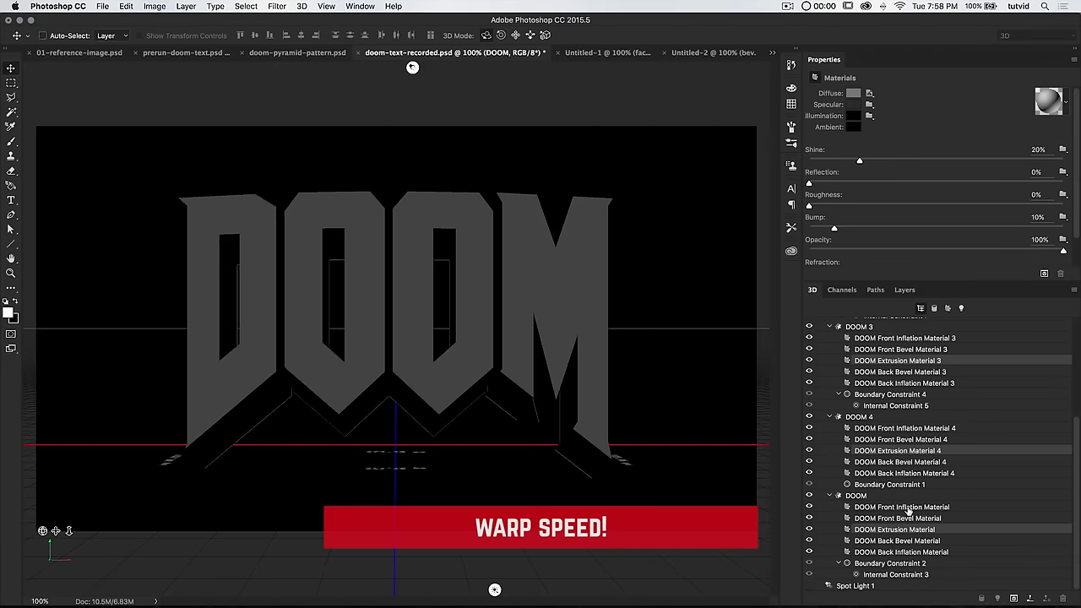
{"action": "left_click", "coordinate": [853, 116]}
{"action": "left_click_drag", "start_coordinate": [422, 380], "coordinate": [347, 296]}
{"action": "left_click", "coordinate": [597, 203]}
With the Background layer selected, duplicate the Blue channel as "extrusions" into a new document.
{"action": "left_click", "coordinate": [847, 291]}
{"action": "left_click", "coordinate": [908, 401]}
{"action": "left_click", "coordinate": [907, 316]}
{"action": "left_click", "coordinate": [904, 289]}
{"action": "left_click", "coordinate": [907, 485]}
{"action": "left_click", "coordinate": [846, 291]}
{"action": "right_click", "coordinate": [908, 406]}
{"action": "left_click", "coordinate": [909, 408]}
{"action": "type", "text": "extrusions"}
{"action": "left_click", "coordinate": [557, 373]}
{"action": "left_click", "coordinate": [561, 403]}
{"action": "left_click", "coordinate": [676, 335]}
Return to doom-text-recorded.psd and roll its history back to the Set 3D Light Intensity state just before the Hue/Saturation adjustment.
{"action": "left_click", "coordinate": [376, 54]}
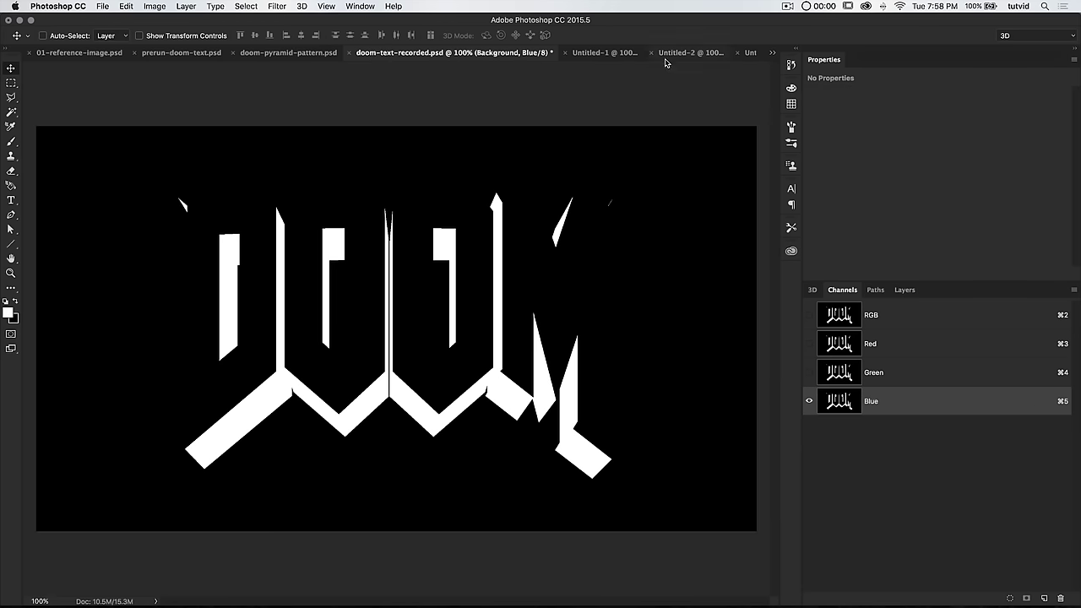
{"action": "left_click", "coordinate": [791, 65]}
{"action": "scroll", "coordinate": [754, 384], "scroll_direction": "down", "scroll_amount": 3}
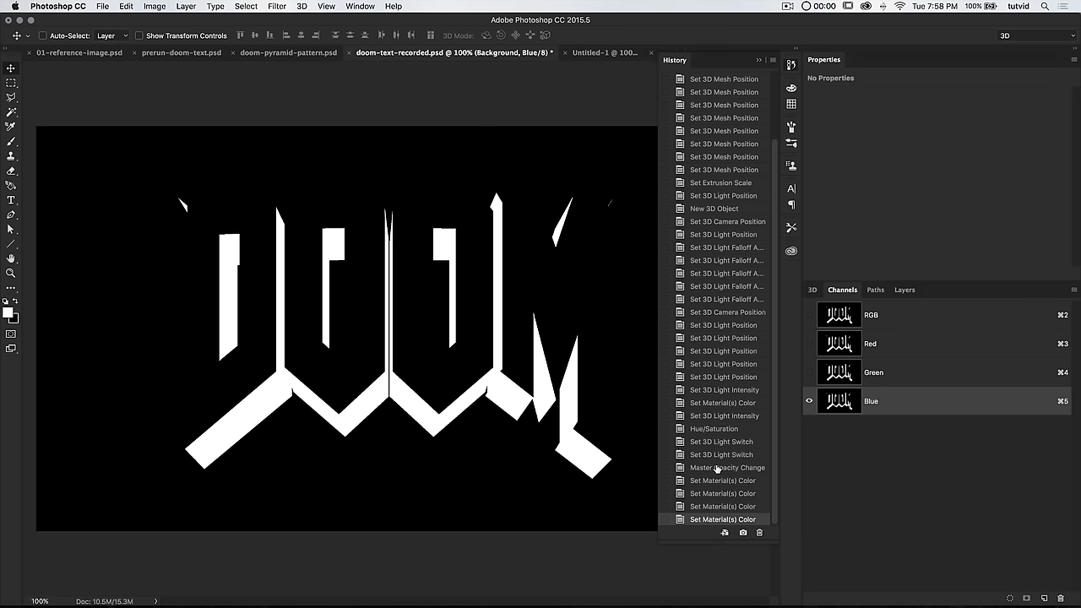
{"action": "left_click", "coordinate": [718, 417]}
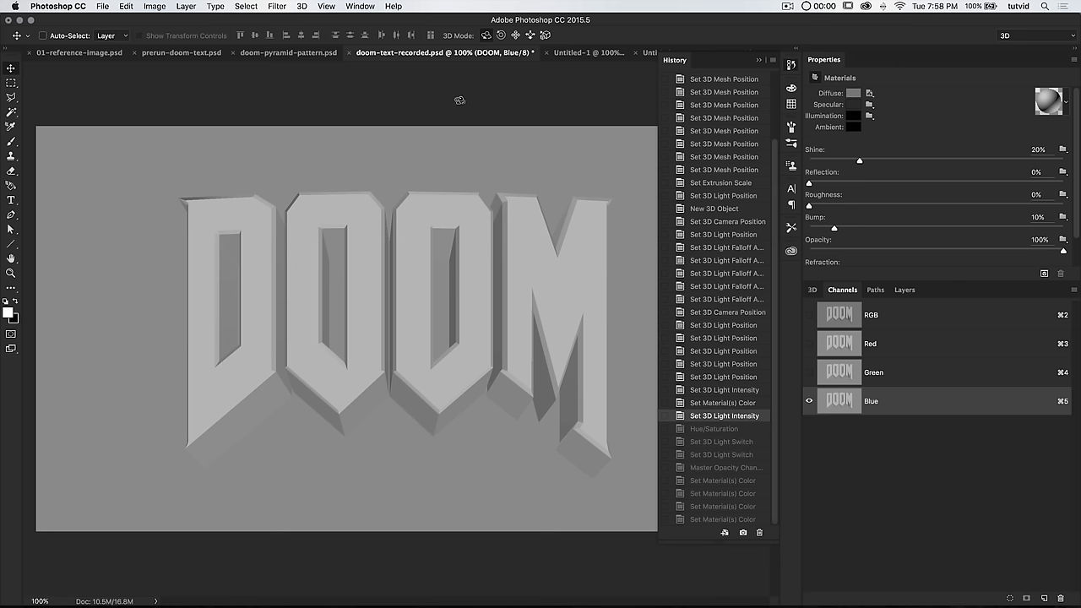
{"action": "left_click", "coordinate": [791, 65]}
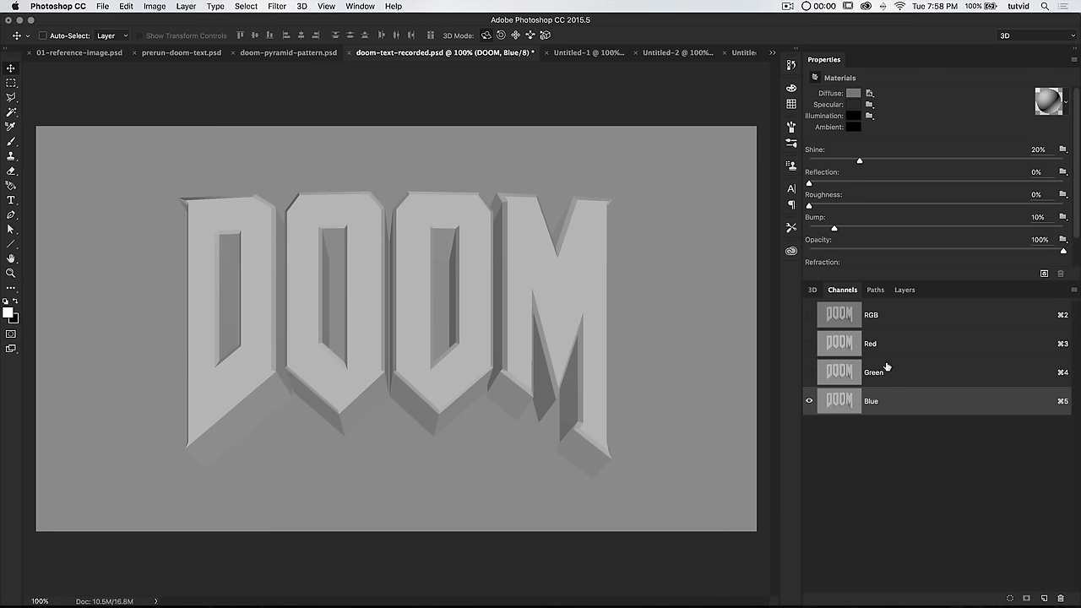
Restore the RGB composite channel and raise the DOOM layer's opacity.
{"action": "left_click", "coordinate": [811, 313]}
{"action": "left_click", "coordinate": [839, 315]}
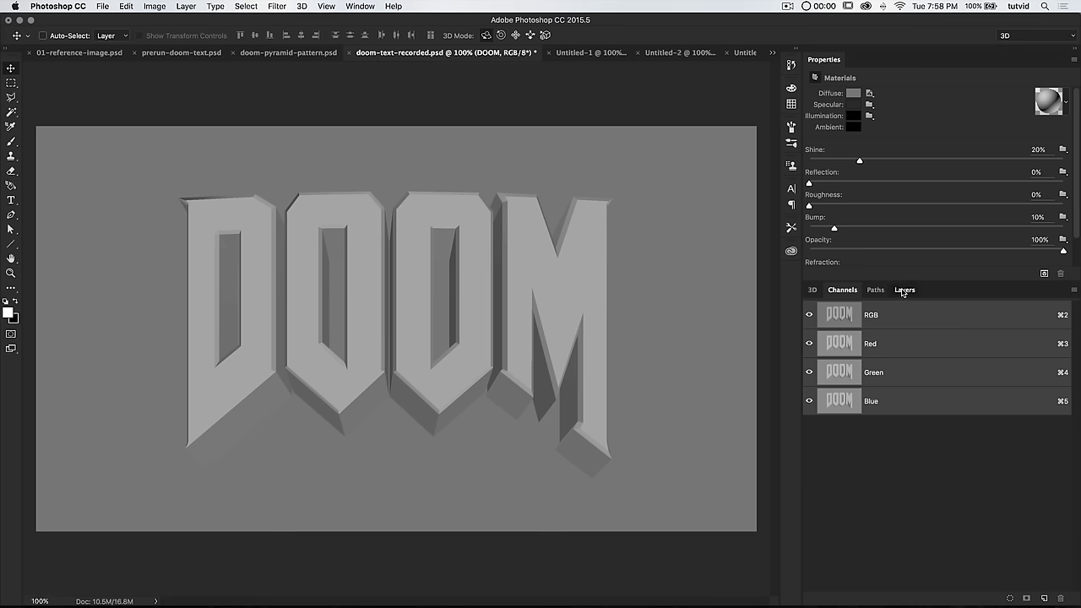
{"action": "left_click", "coordinate": [904, 290]}
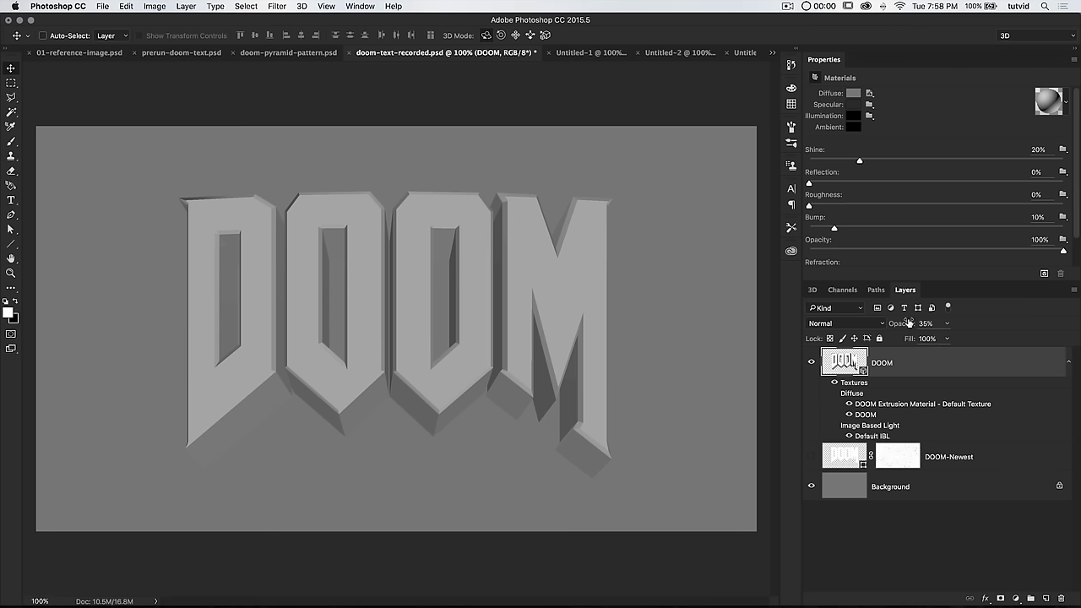
{"action": "left_click_drag", "start_coordinate": [902, 325], "coordinate": [992, 323]}
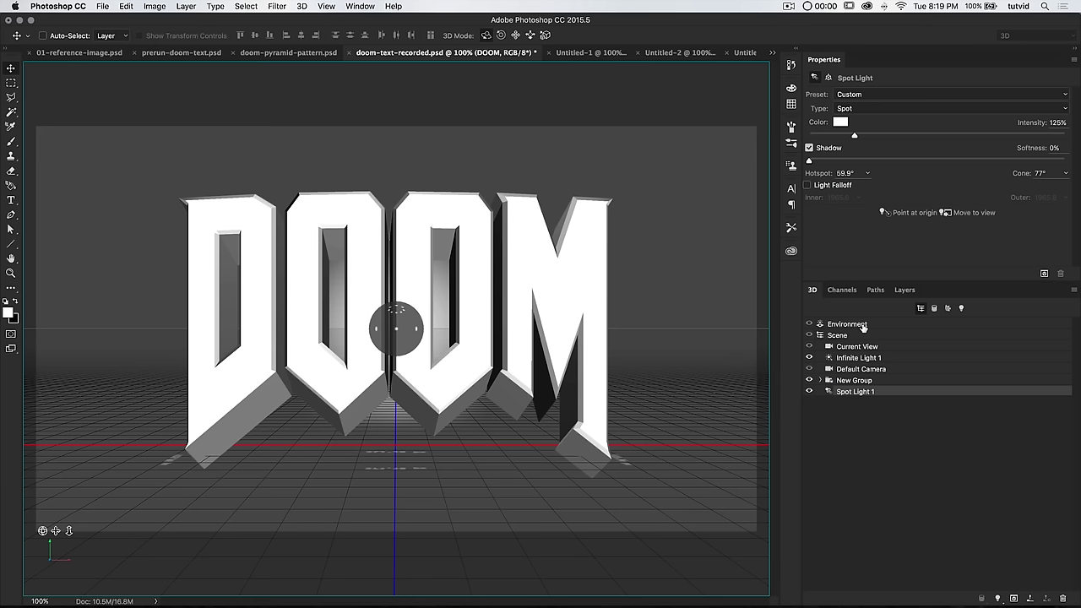
Set the image-based light intensity of the 3D Environment to 100%.
{"action": "left_click", "coordinate": [849, 325]}
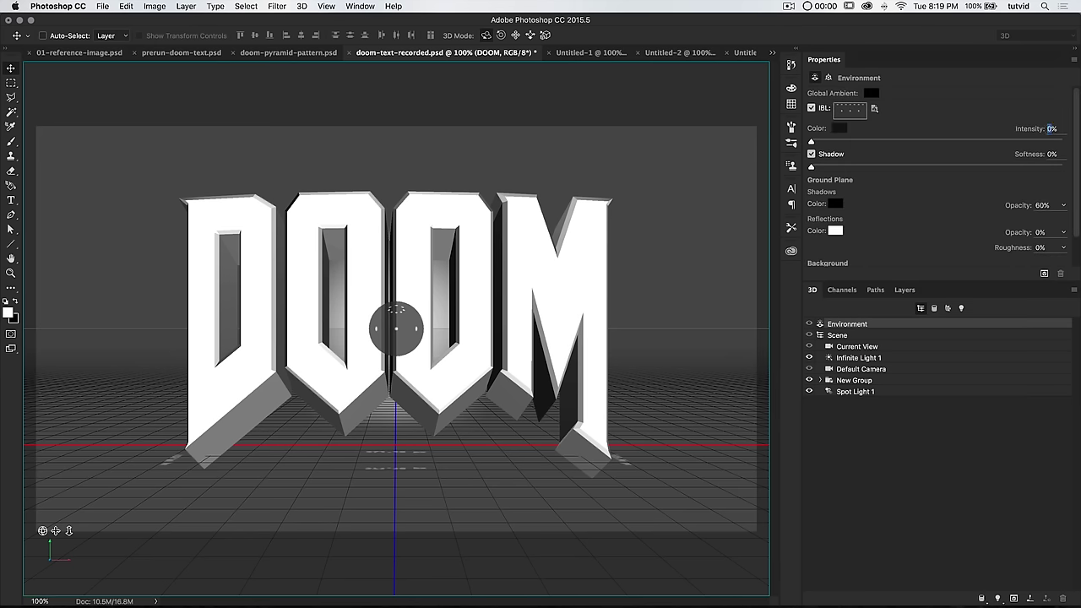
{"action": "type", "text": "100"}
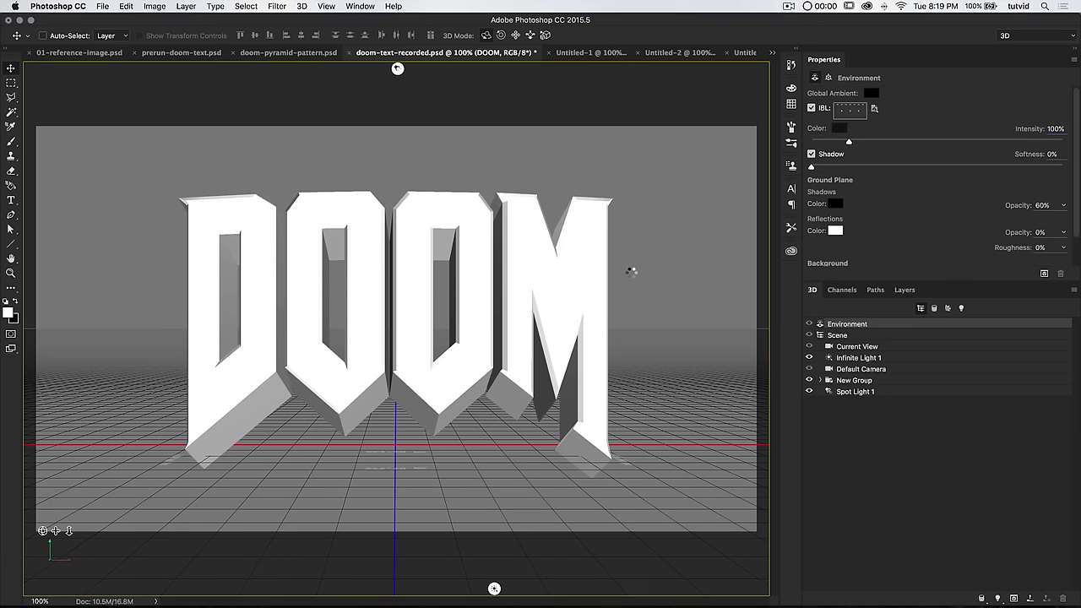
{"action": "left_click", "coordinate": [1044, 344]}
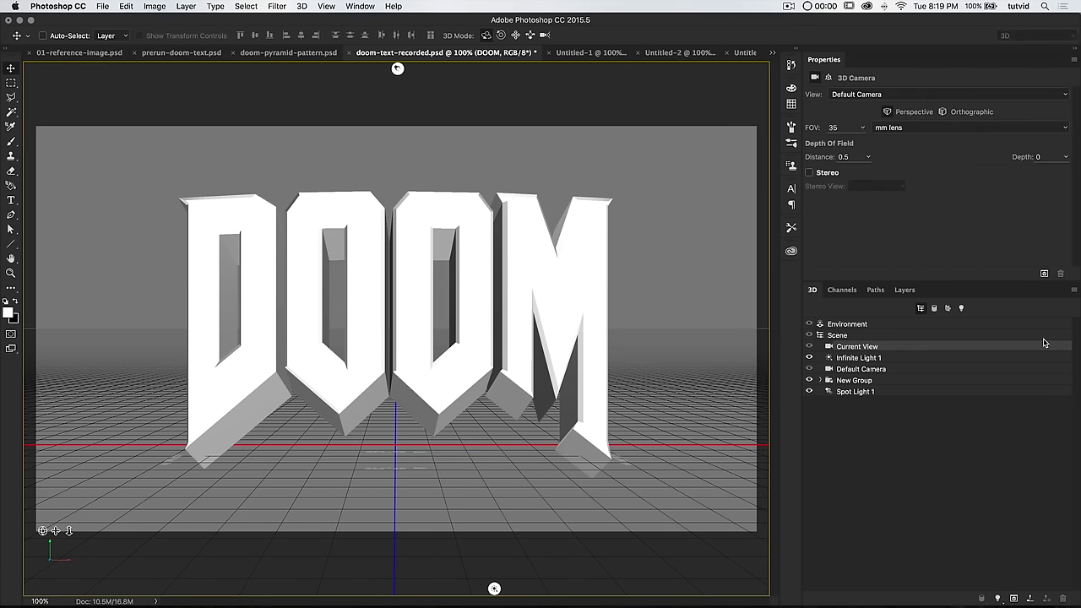
Set the illumination color of all four letters' Front Inflation Materials to 20% brightness.
{"action": "left_click", "coordinate": [820, 381]}
{"action": "left_click", "coordinate": [906, 403]}
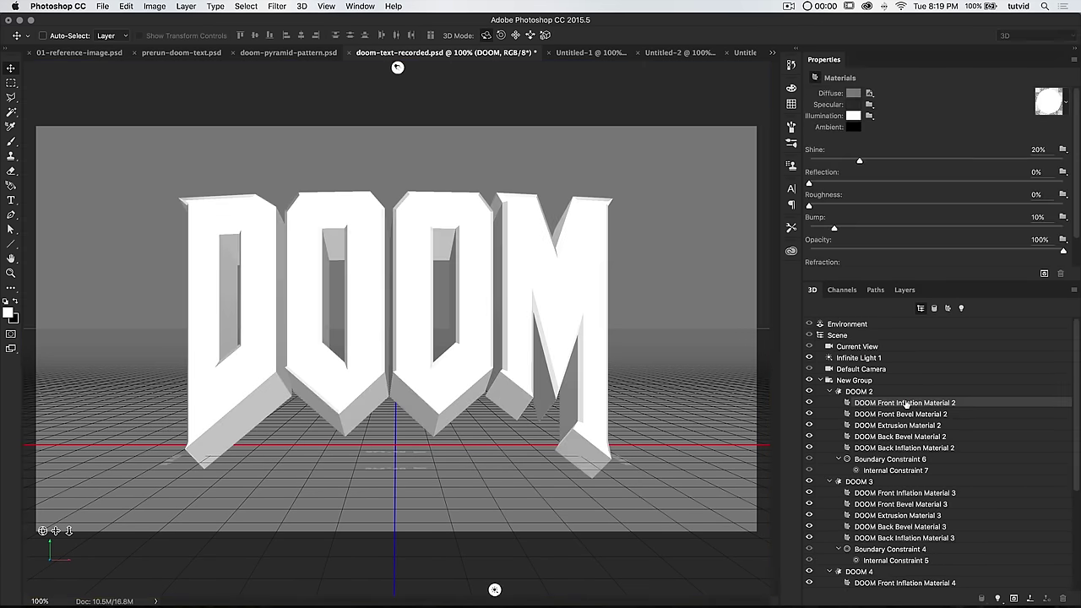
{"action": "left_click", "coordinate": [900, 494], "text": "super"}
{"action": "scroll", "coordinate": [902, 500], "scroll_direction": "down", "scroll_amount": 3}
{"action": "left_click", "coordinate": [905, 504], "text": "super"}
{"action": "scroll", "coordinate": [906, 505], "scroll_direction": "down", "scroll_amount": 4}
{"action": "left_click", "coordinate": [906, 506], "text": "super"}
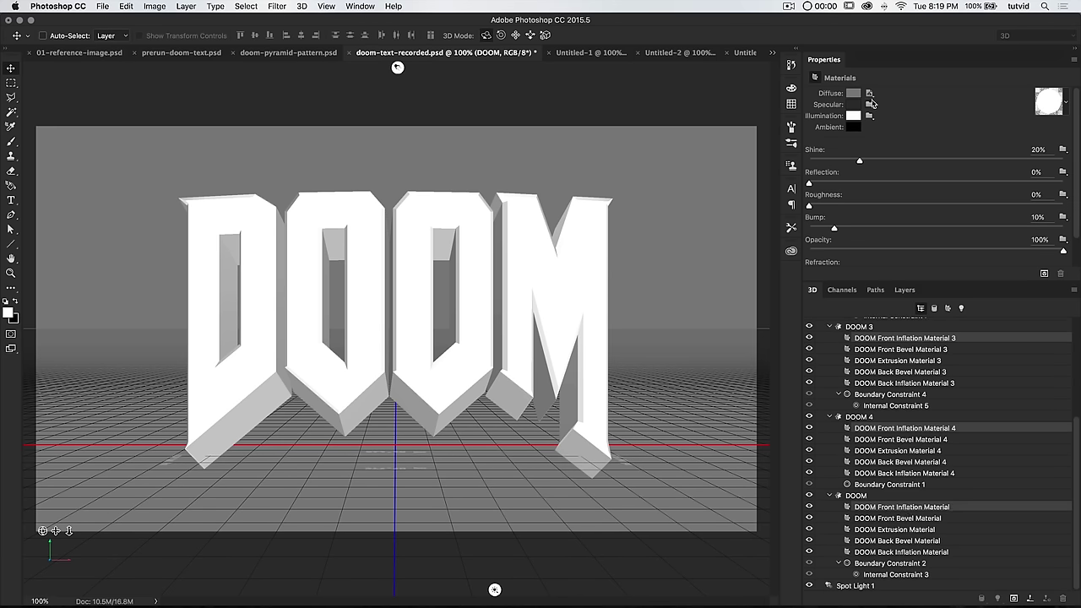
{"action": "left_click", "coordinate": [850, 117]}
{"action": "key", "text": "Tab"}
{"action": "key", "text": "Tab"}
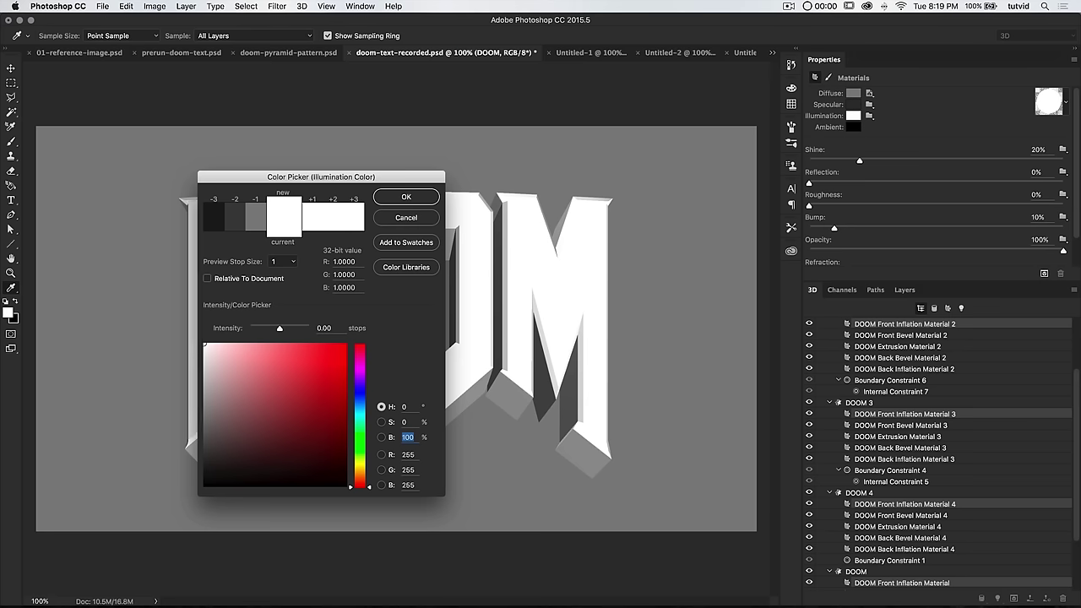
{"action": "type", "text": "20"}
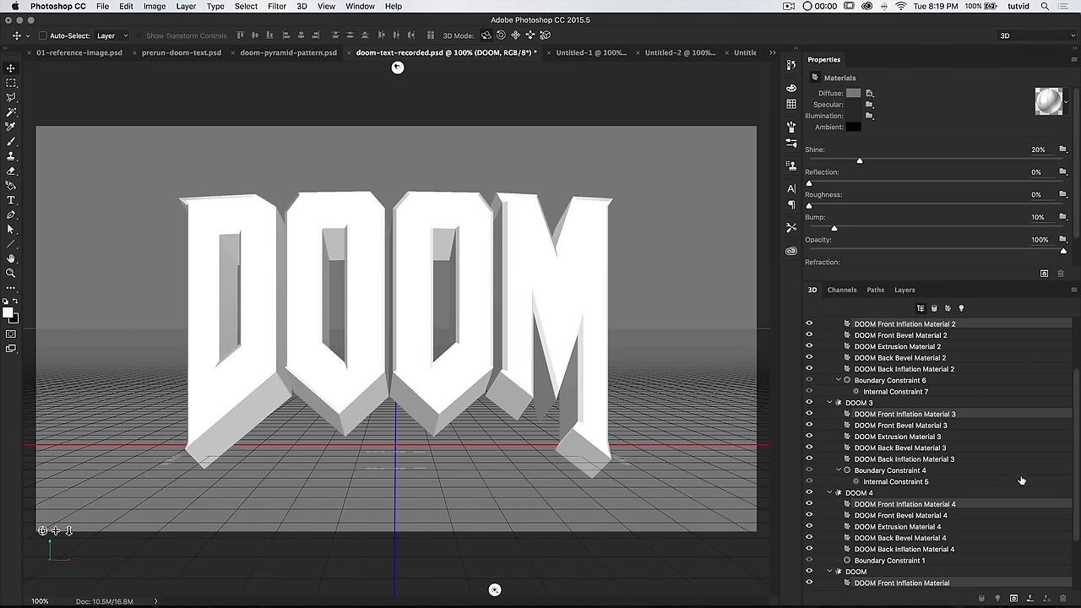
Remove the diffuse texture from the four selected Front Inflation Materials.
{"action": "scroll", "coordinate": [929, 414], "scroll_direction": "up", "scroll_amount": 3}
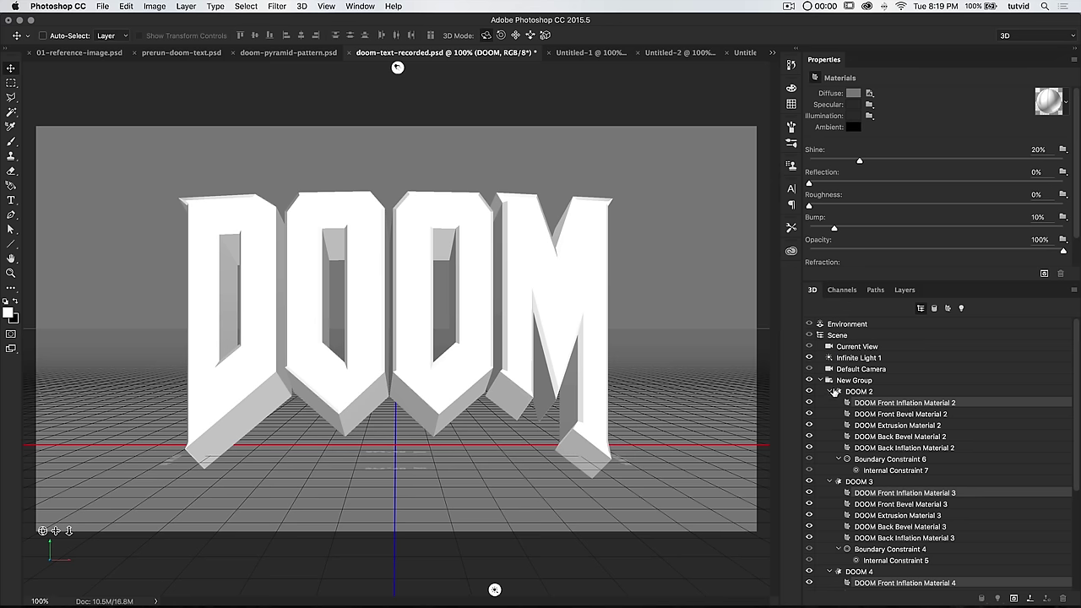
{"action": "left_click", "coordinate": [870, 93]}
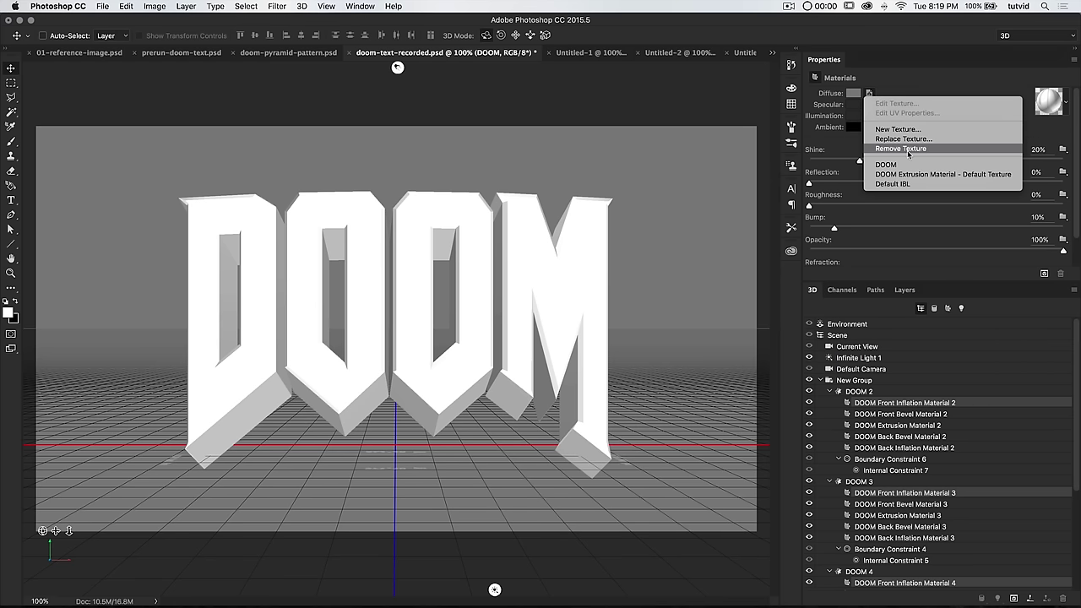
{"action": "left_click", "coordinate": [893, 149]}
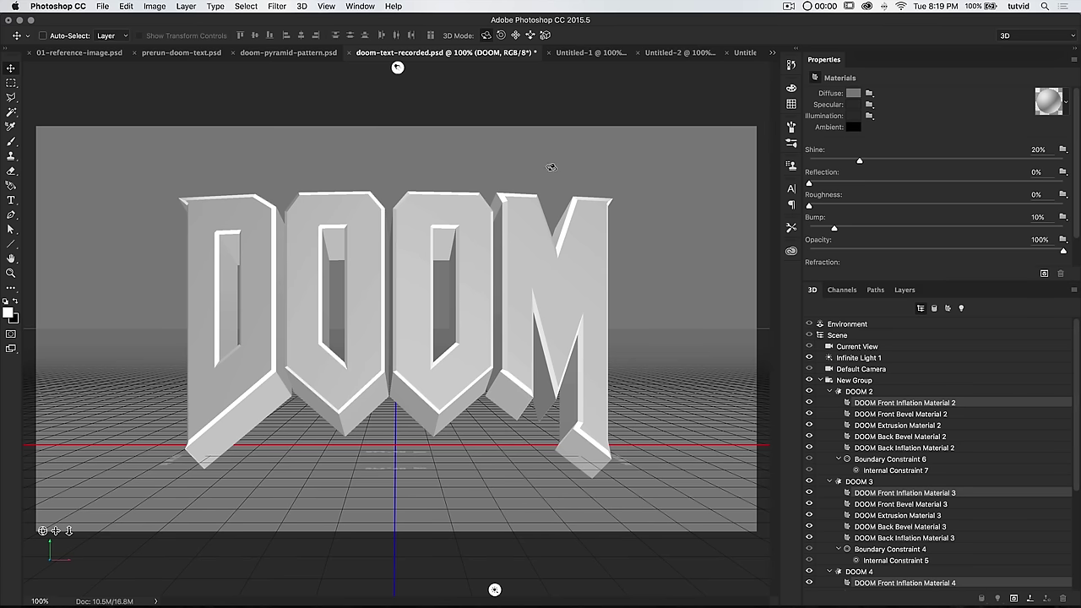
Collapse the New Group in the 3D scene and adjust the intensity of Infinite Light 1.
{"action": "left_click", "coordinate": [820, 381]}
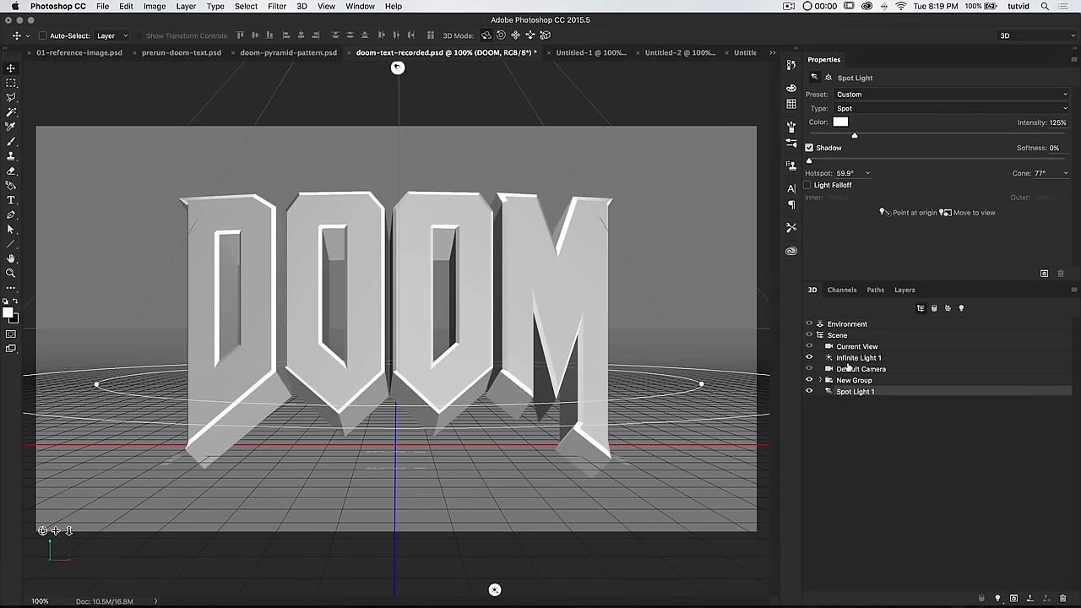
{"action": "left_click", "coordinate": [856, 358]}
{"action": "left_click_drag", "start_coordinate": [1057, 123], "coordinate": [1003, 117]}
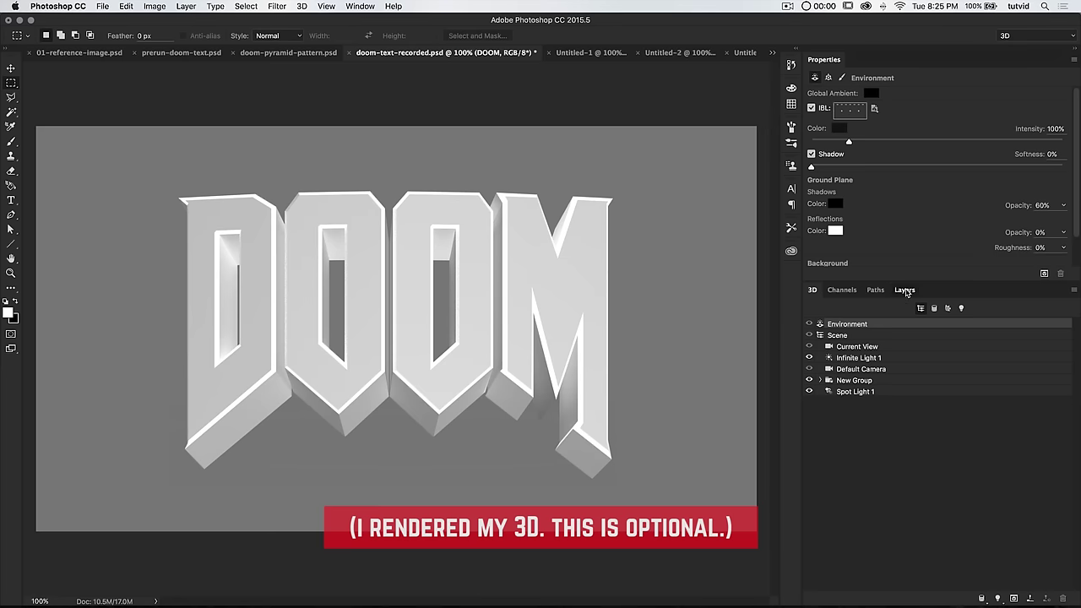
Display the document's layers and switch to the Essentials workspace.
{"action": "left_click", "coordinate": [904, 289]}
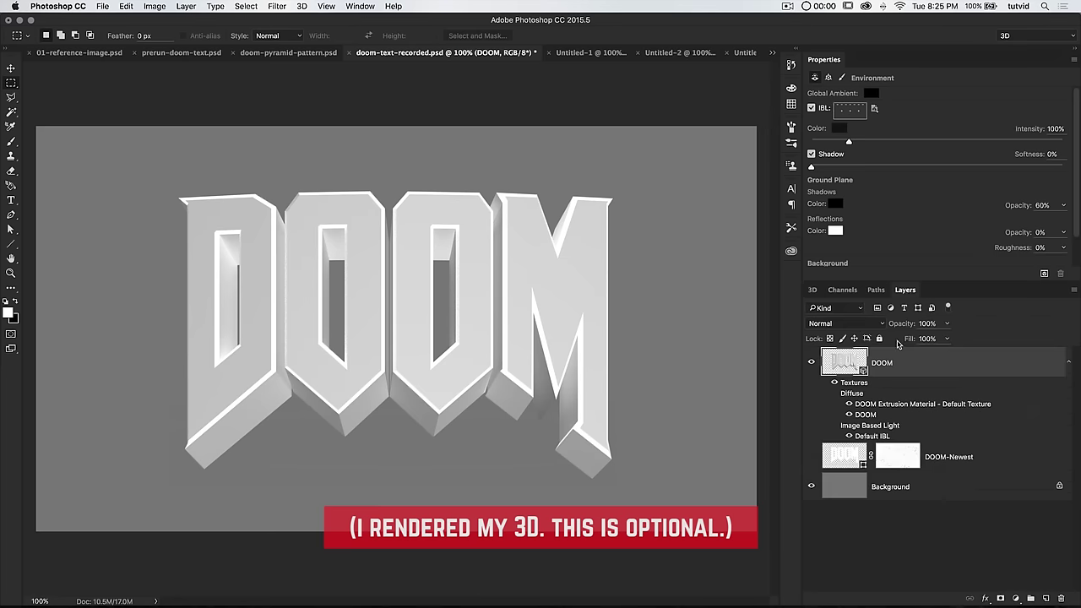
{"action": "left_click", "coordinate": [1005, 38]}
{"action": "left_click", "coordinate": [1017, 25]}
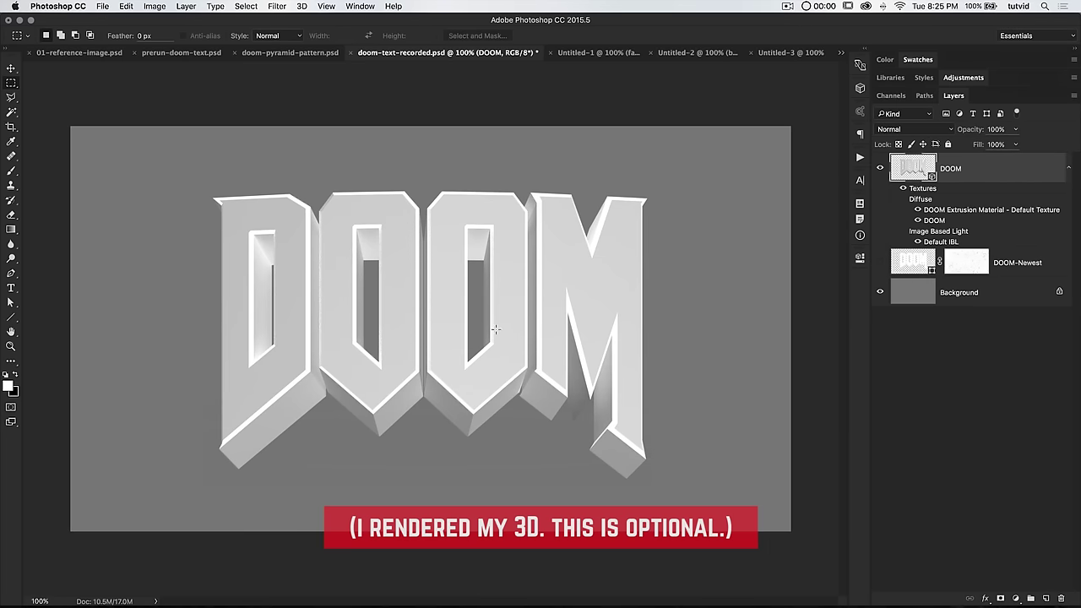
Examine the rendered DOOM letters up close, checking the bevels, faces and inner extrusions for render quality.
{"action": "key", "text": "z"}
{"action": "left_click", "coordinate": [554, 281]}
{"action": "left_click", "coordinate": [555, 281]}
{"action": "left_click", "coordinate": [555, 281]}
{"action": "left_click", "coordinate": [555, 281]}
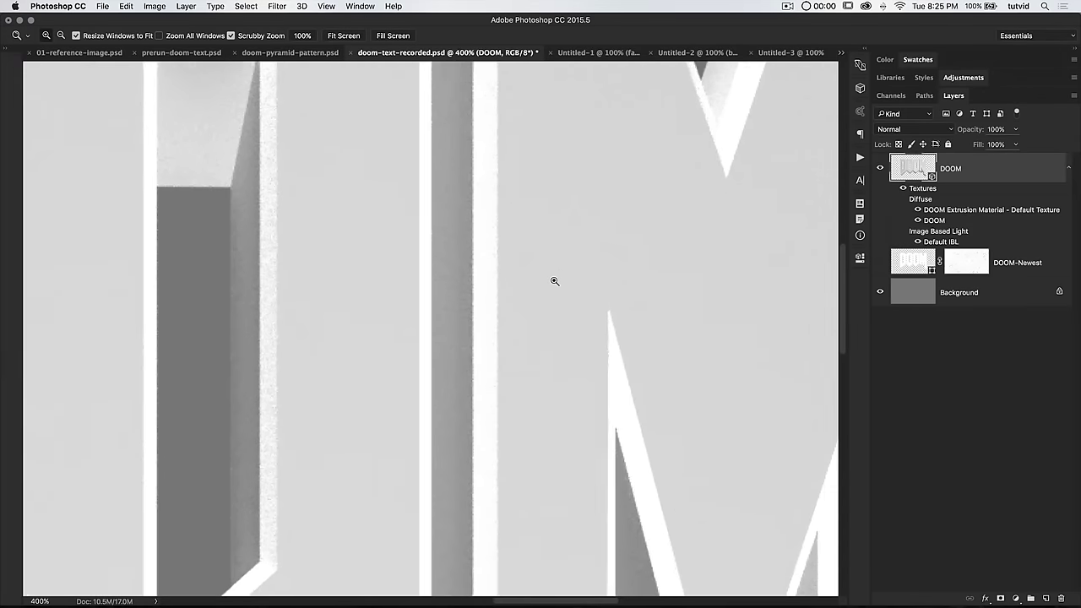
{"action": "left_click_drag", "start_coordinate": [521, 306], "coordinate": [582, 497]}
{"action": "left_click_drag", "start_coordinate": [520, 99], "coordinate": [569, 195]}
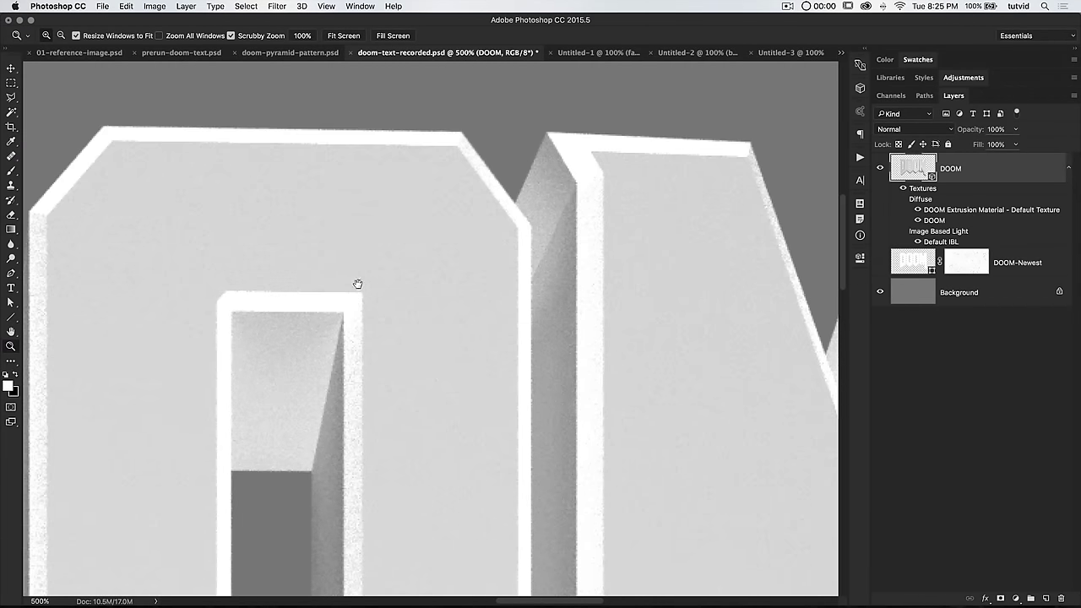
{"action": "left_click_drag", "start_coordinate": [357, 283], "coordinate": [760, 203]}
{"action": "left_click_drag", "start_coordinate": [395, 316], "coordinate": [604, 342]}
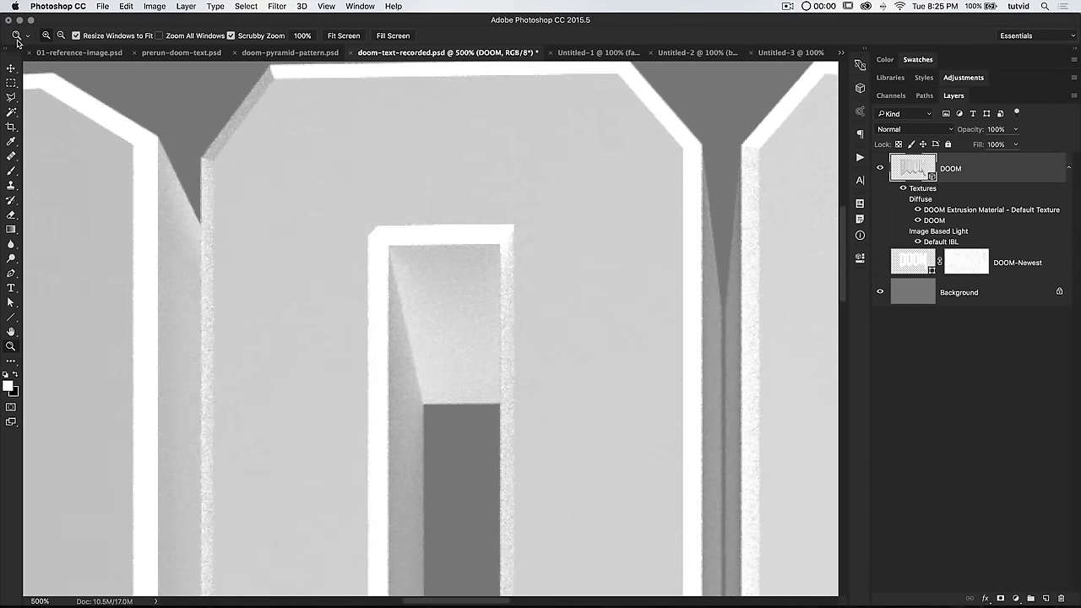
Examine the face, bevel and extrusion lighting of the letters in 01-reference-image.psd, up close and as a whole.
{"action": "left_click", "coordinate": [75, 53]}
{"action": "left_click_drag", "start_coordinate": [482, 372], "coordinate": [481, 372]}
{"action": "left_click", "coordinate": [481, 372]}
{"action": "left_click_drag", "start_coordinate": [514, 266], "coordinate": [531, 360]}
{"action": "key", "text": "super+minus"}
{"action": "key", "text": "super+minus"}
{"action": "key", "text": "super+minus"}
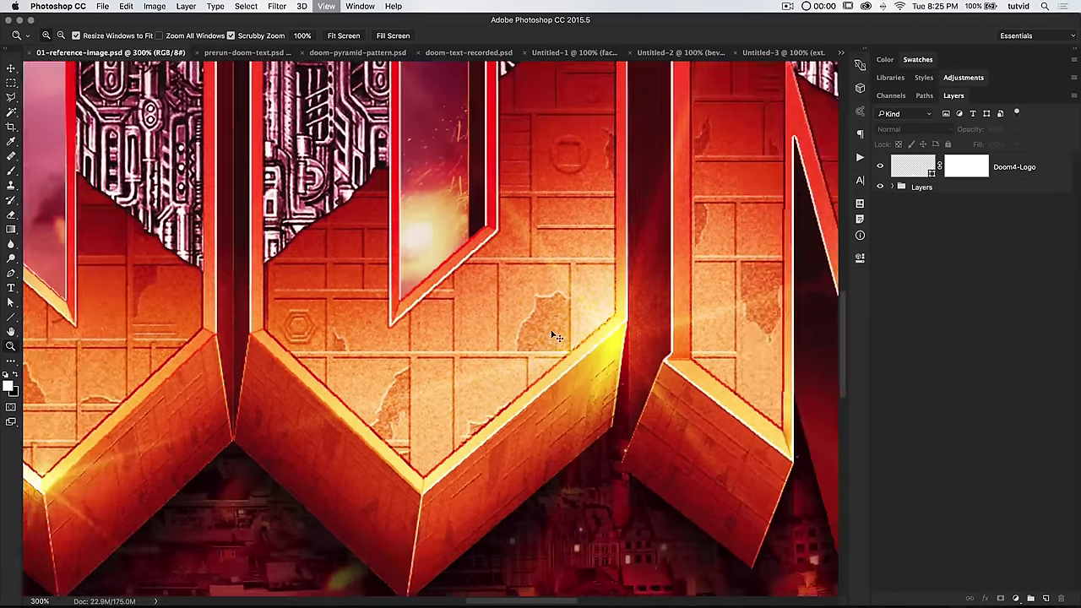
{"action": "left_click_drag", "start_coordinate": [531, 309], "coordinate": [550, 383]}
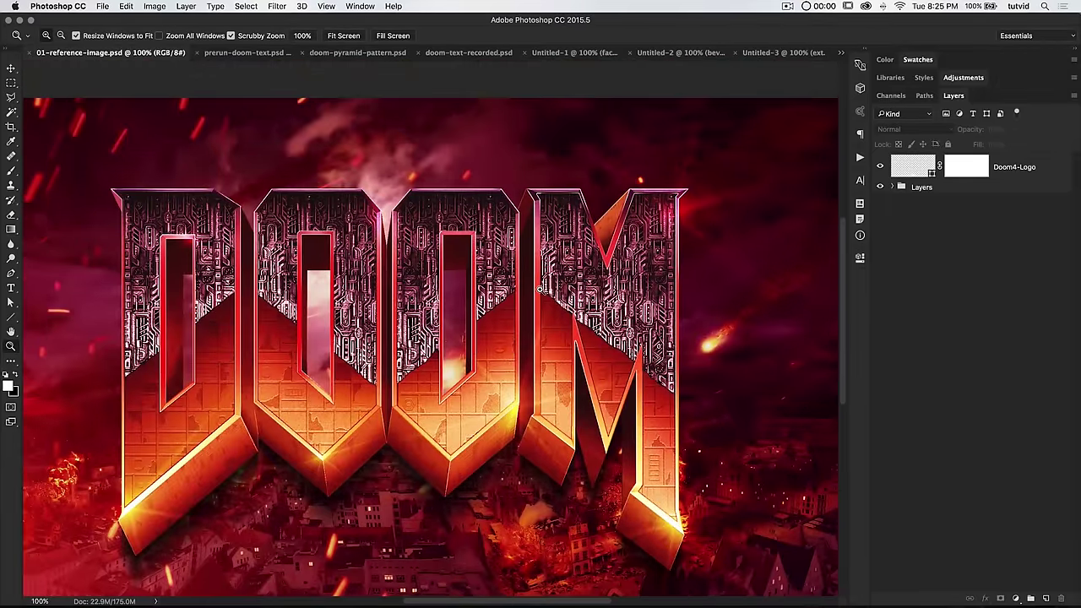
{"action": "key", "text": "super+0"}
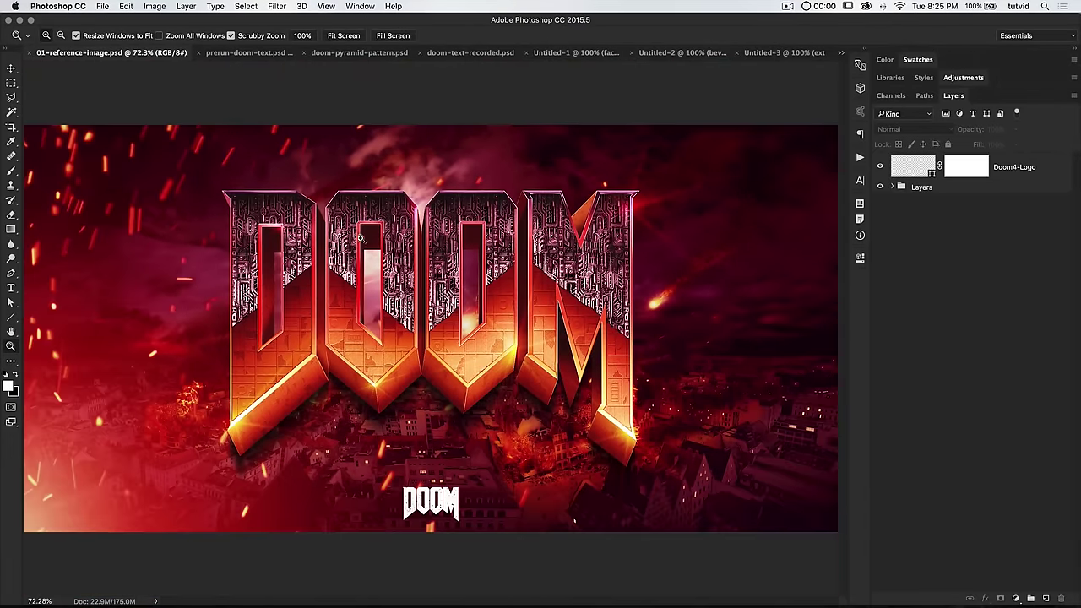
Compare the rendered text in doom-text-recorded.psd at 100% with the faces mask in Untitled-1.
{"action": "left_click", "coordinate": [470, 52]}
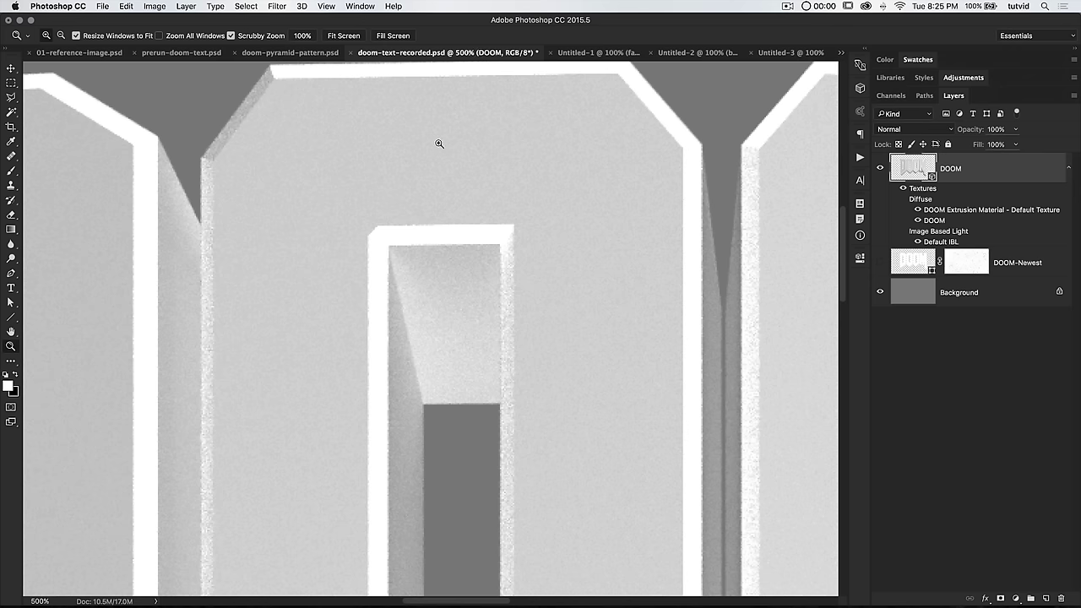
{"action": "key", "text": "super+minus"}
{"action": "key", "text": "super+minus"}
{"action": "key", "text": "super+minus"}
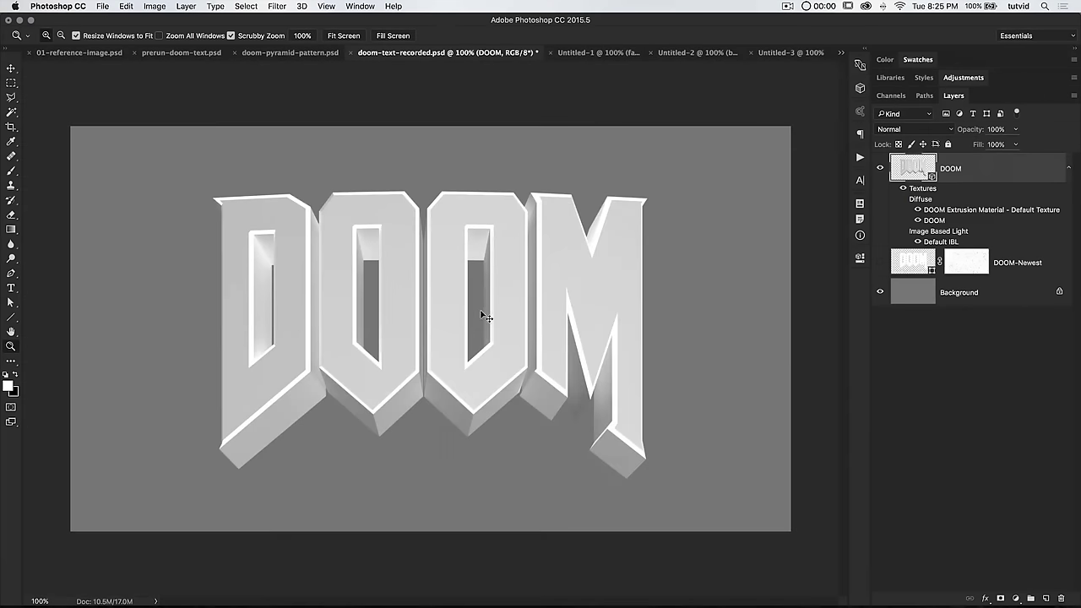
{"action": "left_click", "coordinate": [608, 57]}
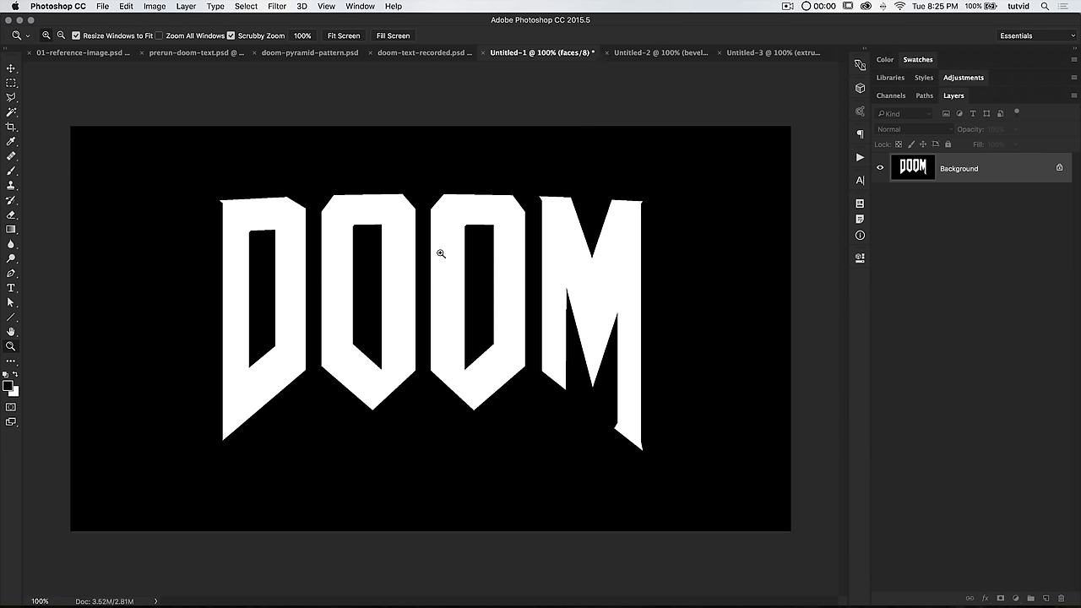
{"action": "left_click", "coordinate": [428, 56]}
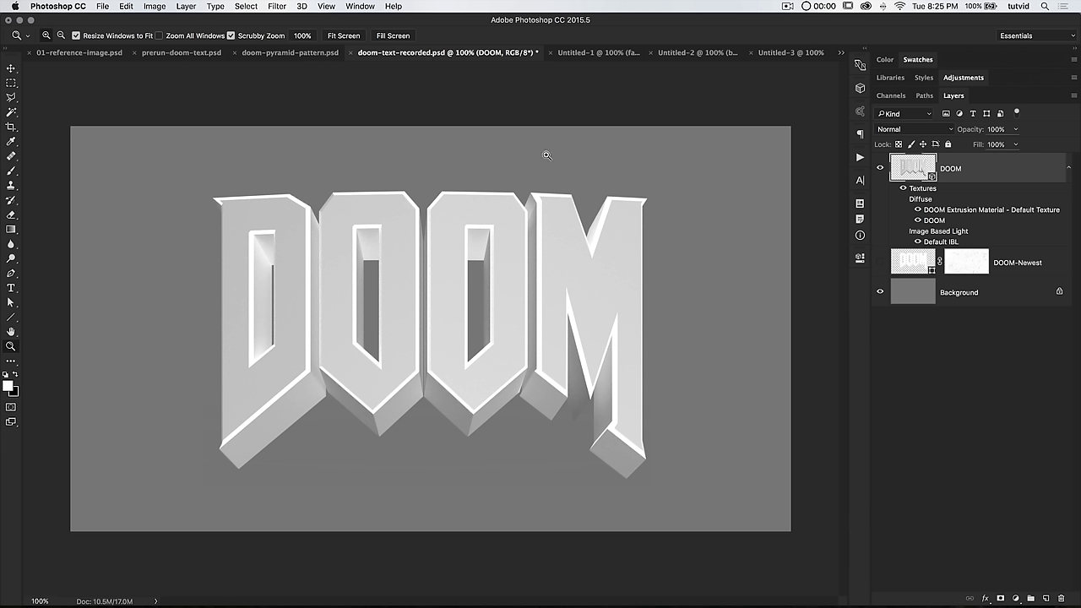
Copy the faces mask from Untitled-1 into doom-text-recorded.psd as an aligned alpha channel.
{"action": "left_click", "coordinate": [597, 54]}
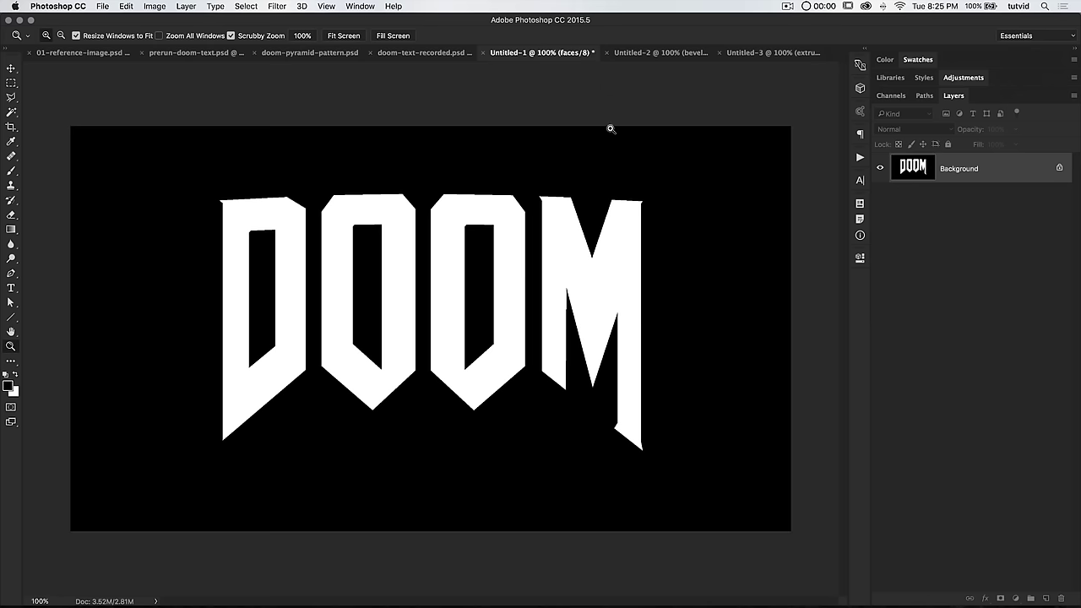
{"action": "left_click", "coordinate": [11, 67]}
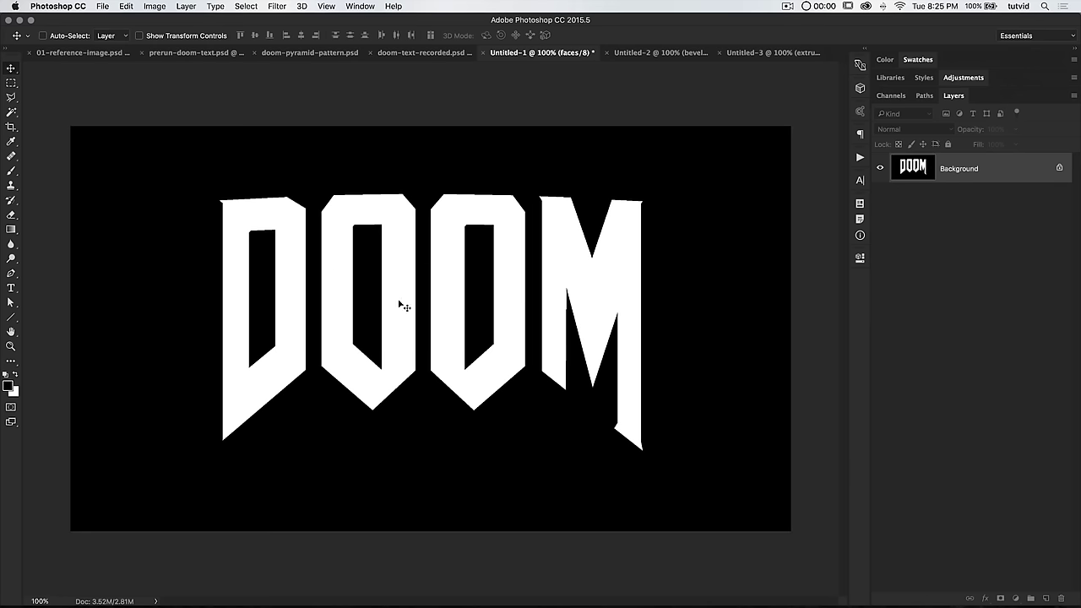
{"action": "left_click_drag", "start_coordinate": [401, 243], "coordinate": [434, 54]}
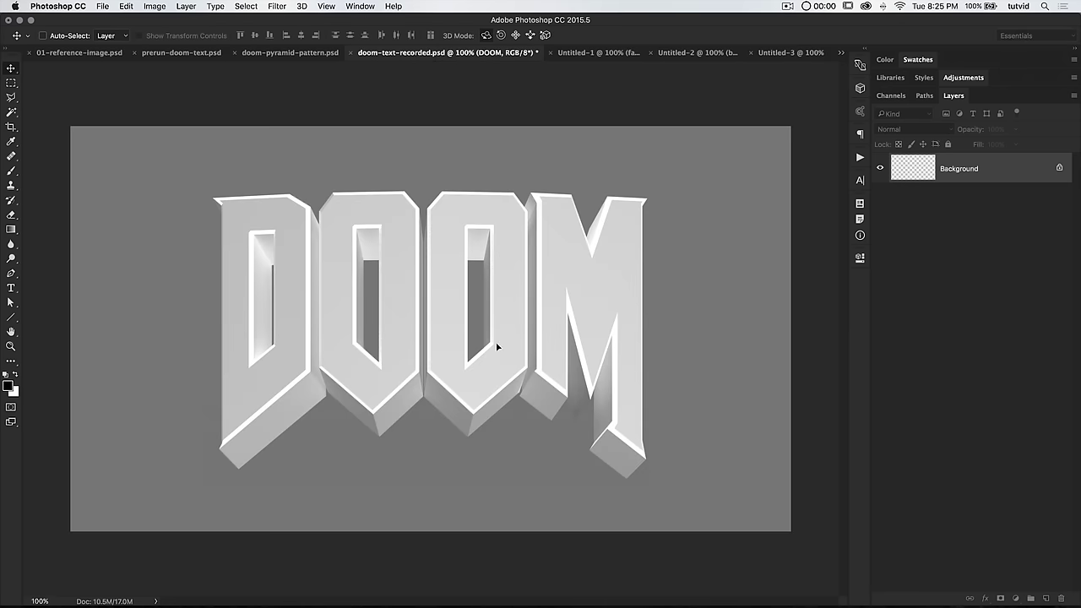
{"action": "mouse_move", "coordinate": [459, 310]}
{"action": "left_mouse_down"}
{"action": "mouse_move", "coordinate": [438, 311]}
{"action": "mouse_move", "coordinate": [451, 302]}
{"action": "left_mouse_up"}
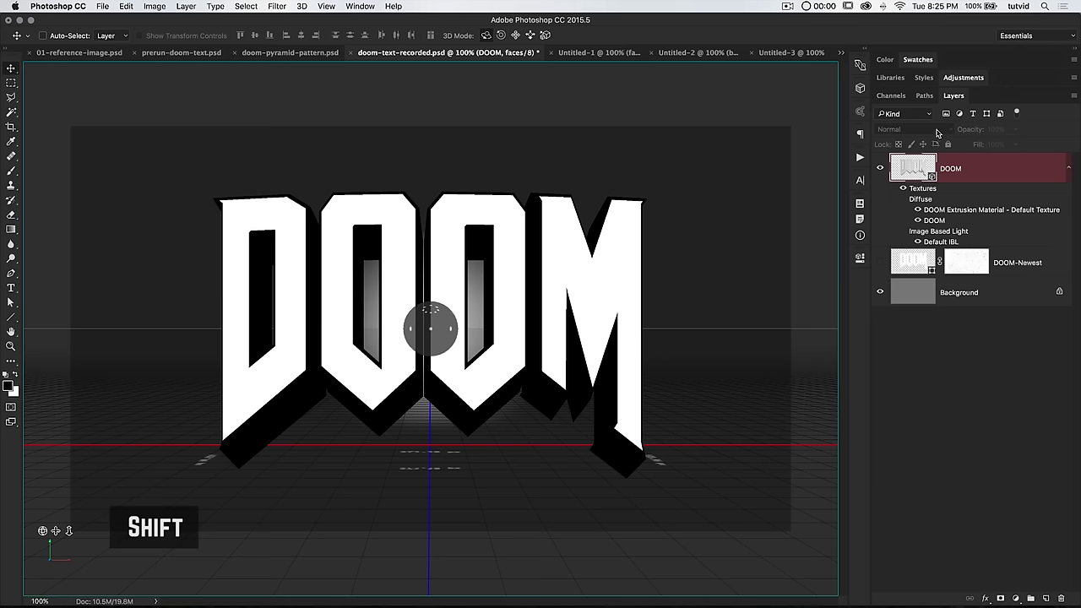
Reactivate the RGB composite channel in doom-text-recorded.psd and go back to its layers.
{"action": "left_click", "coordinate": [895, 96]}
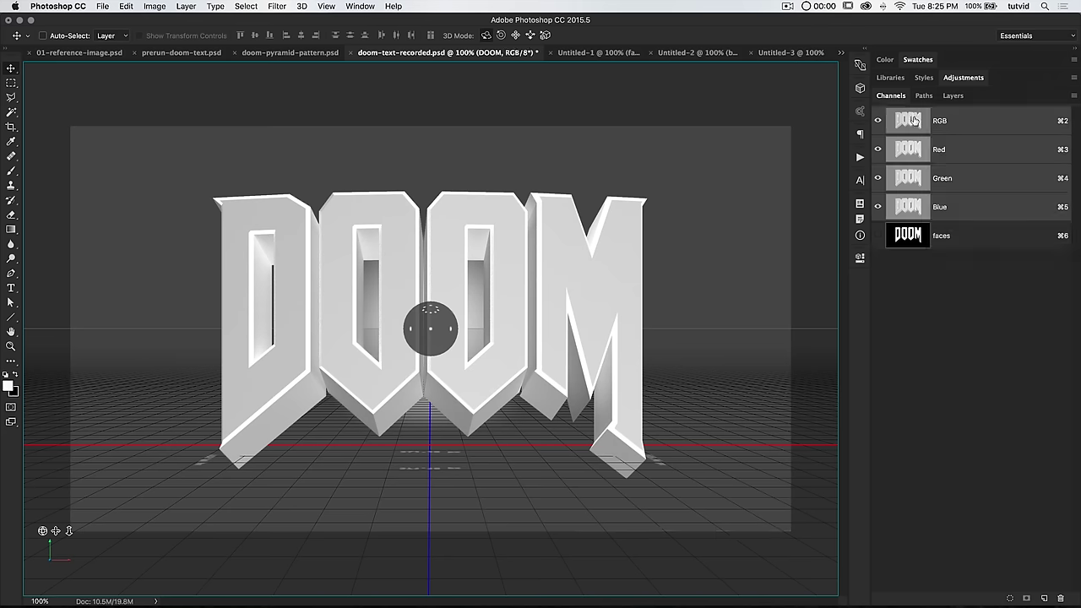
{"action": "left_click", "coordinate": [910, 119]}
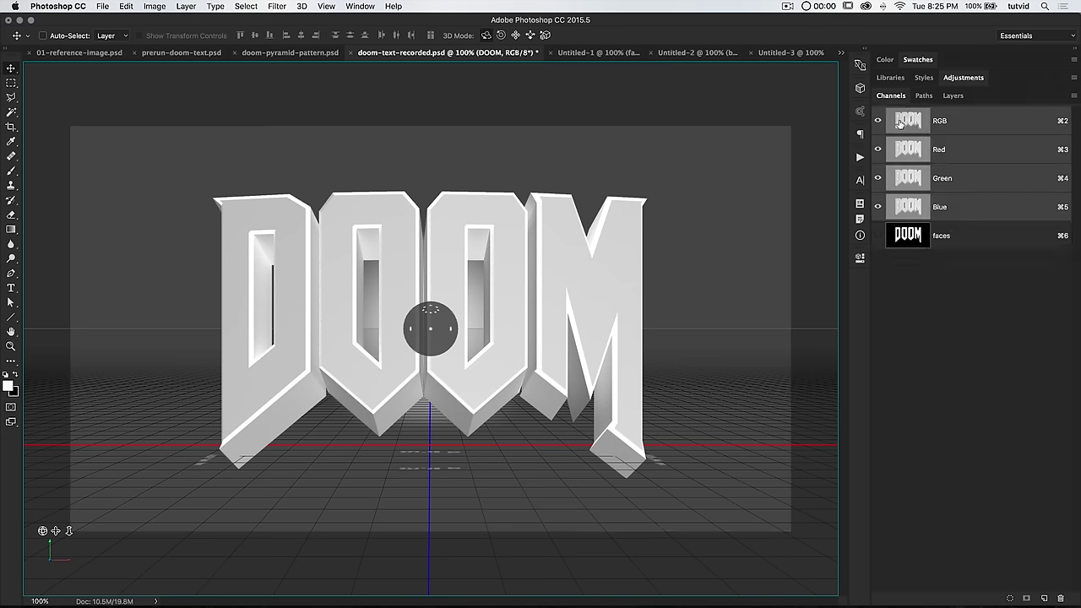
{"action": "left_click", "coordinate": [950, 97]}
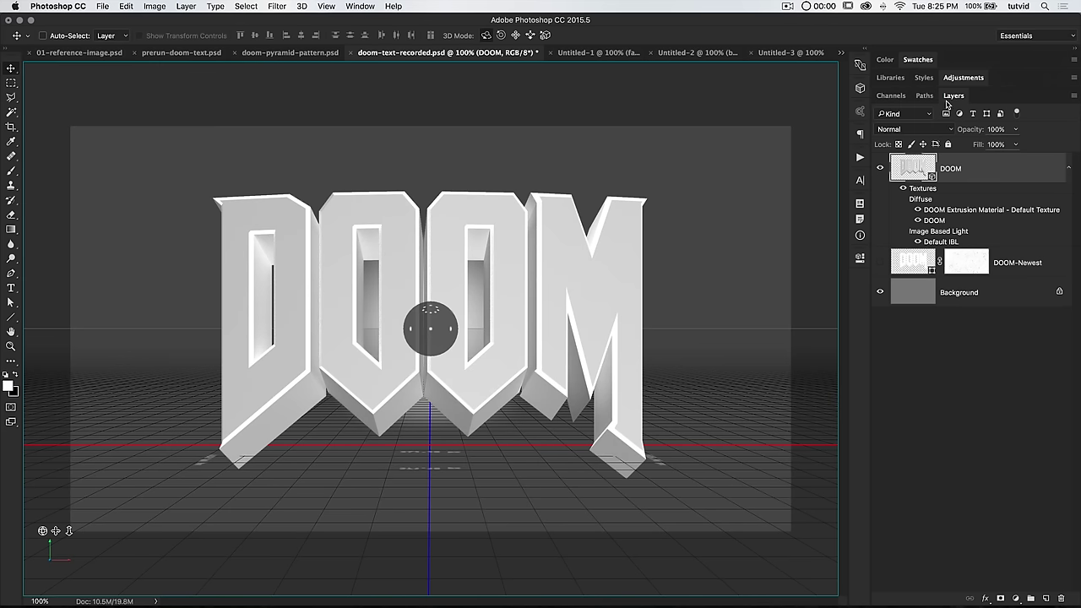
Copy the bevels mask from Untitled-2 and the extrusions mask from Untitled-3 into doom-text-recorded.psd as alpha channels.
{"action": "left_click", "coordinate": [687, 55]}
{"action": "left_click_drag", "start_coordinate": [570, 190], "coordinate": [507, 260]}
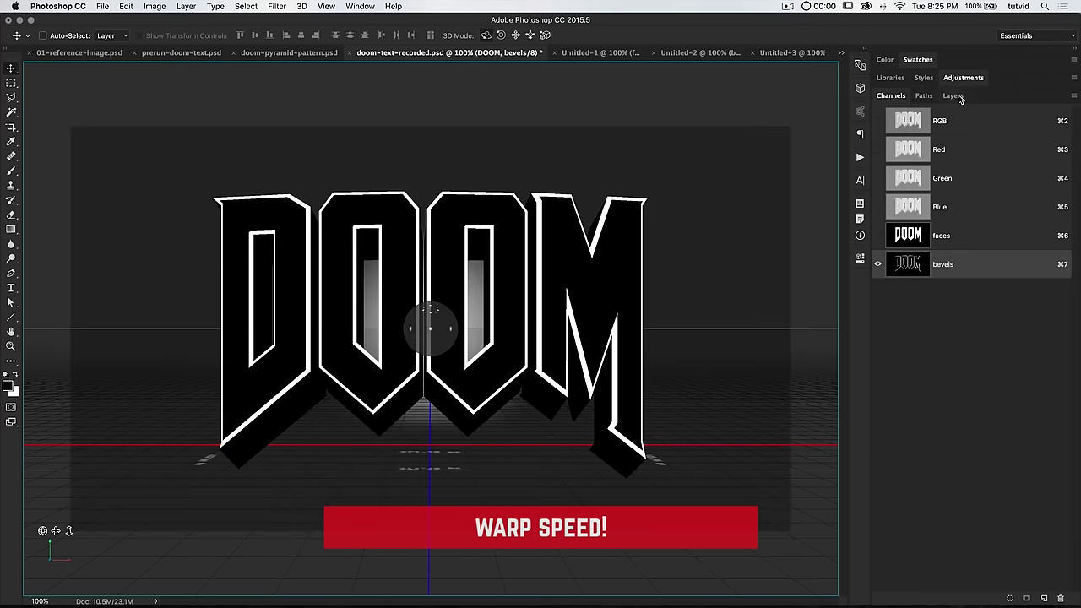
{"action": "left_click", "coordinate": [954, 96]}
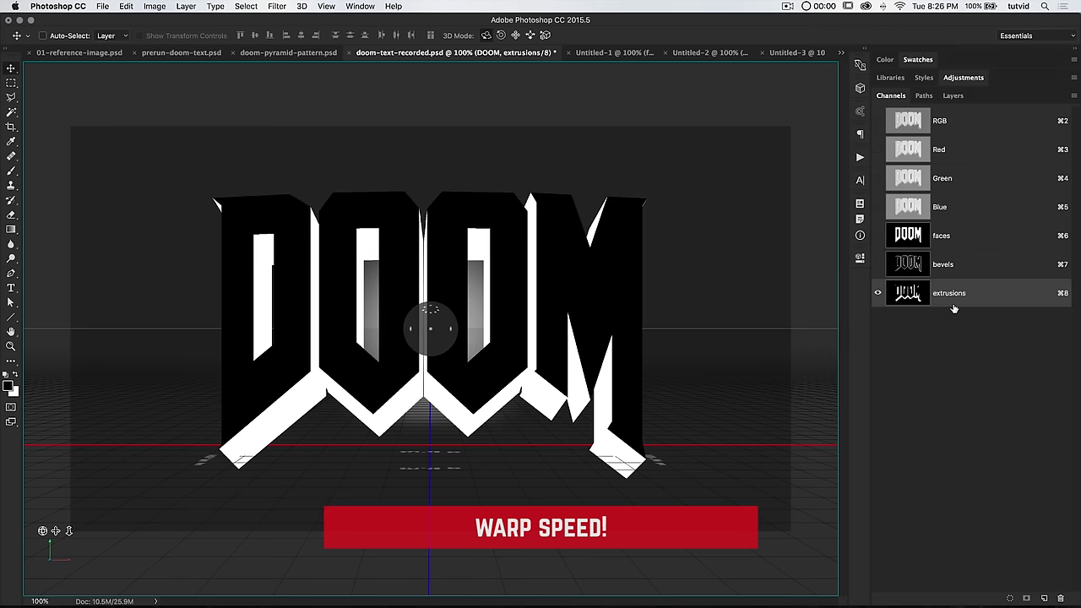
Show the RGB composite, hide the extrusions channel, make RGB the active channel, and return to the layers.
{"action": "left_click", "coordinate": [878, 123]}
{"action": "left_click", "coordinate": [877, 293]}
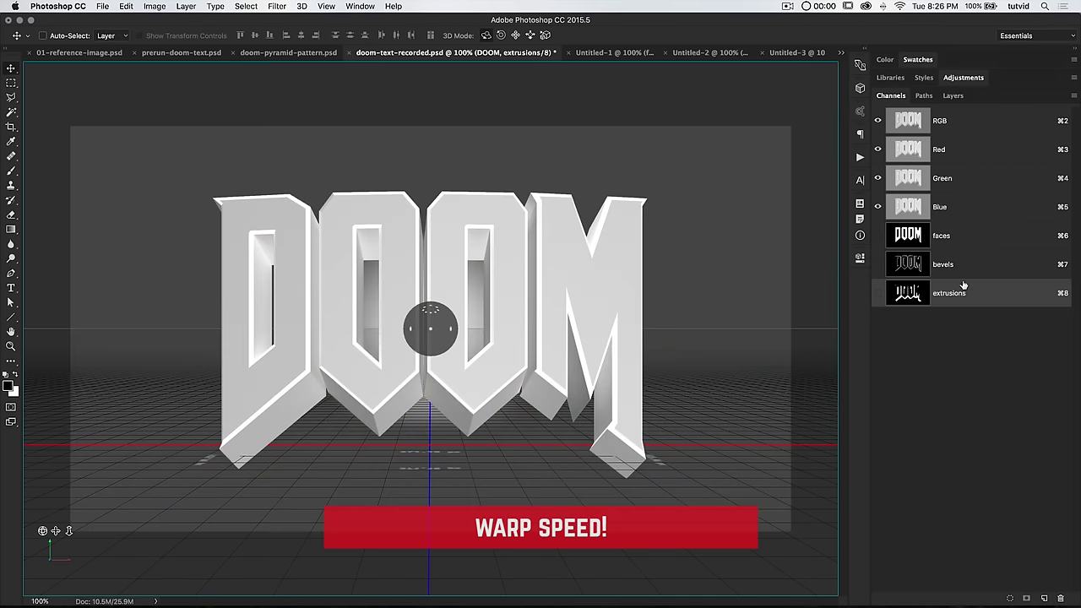
{"action": "left_click", "coordinate": [951, 124]}
{"action": "left_click", "coordinate": [953, 95]}
Close the faces mask document Untitled-1 without saving and bring up the bevels document Untitled-2.
{"action": "left_click", "coordinate": [596, 53]}
{"action": "key", "text": "super+w"}
{"action": "left_click", "coordinate": [502, 210]}
{"action": "left_click", "coordinate": [629, 52]}
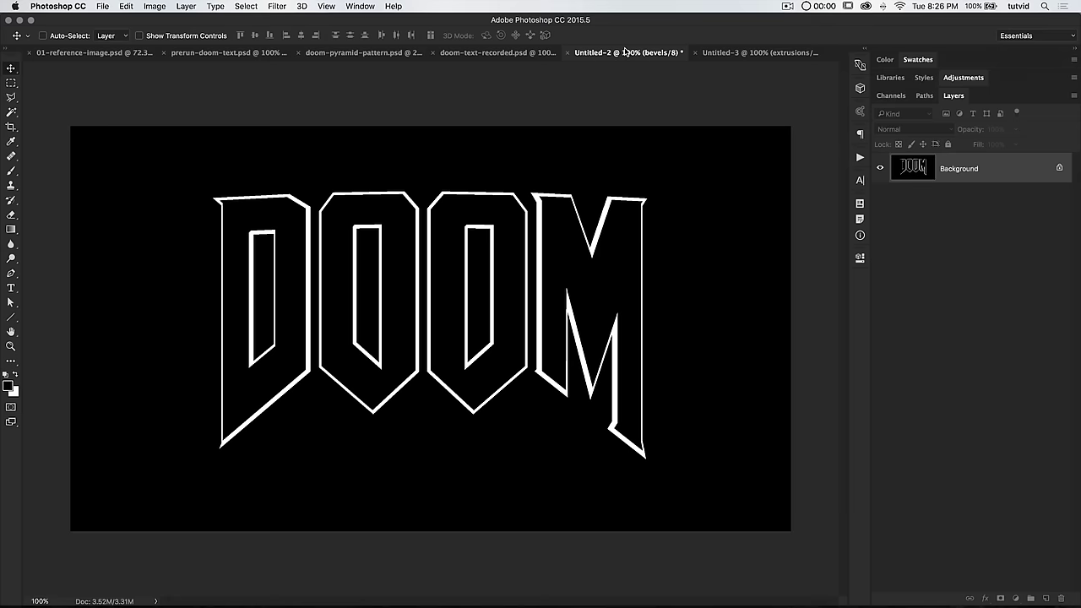
Close the bevels document Untitled-2 and the extrusions document Untitled-3 without saving.
{"action": "key", "text": "super+w"}
{"action": "left_click", "coordinate": [517, 217]}
{"action": "left_click", "coordinate": [752, 52]}
{"action": "key", "text": "super+w"}
{"action": "left_click", "coordinate": [521, 210]}
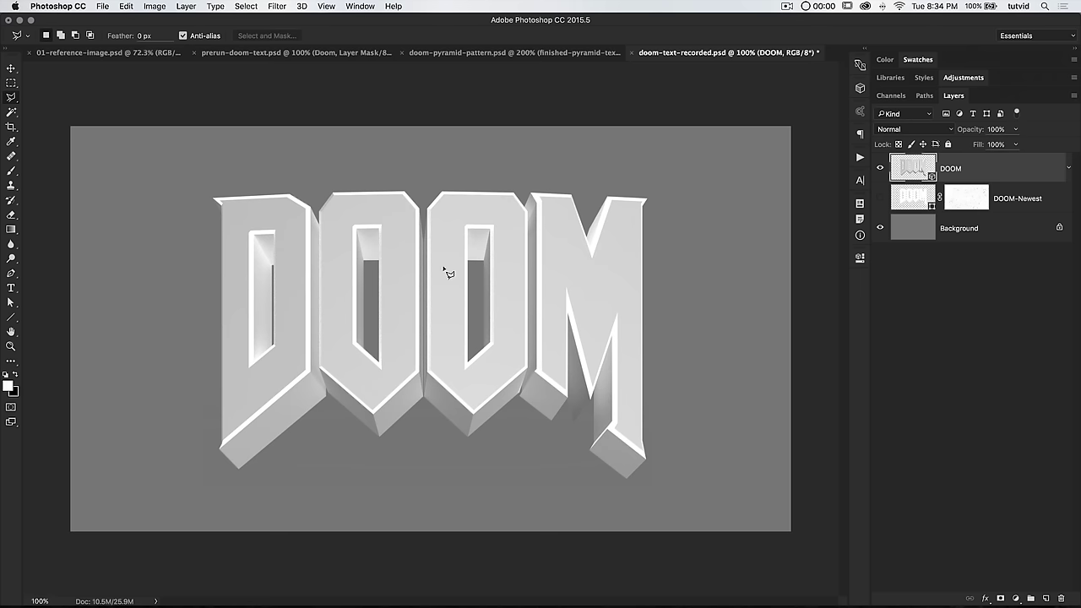
Examine the edges, bevels and extrusions of the DOOM letters at 500% for stray or missing pieces.
{"action": "key", "text": "z"}
{"action": "left_click", "coordinate": [214, 211]}
{"action": "left_click_drag", "start_coordinate": [216, 209], "coordinate": [349, 251]}
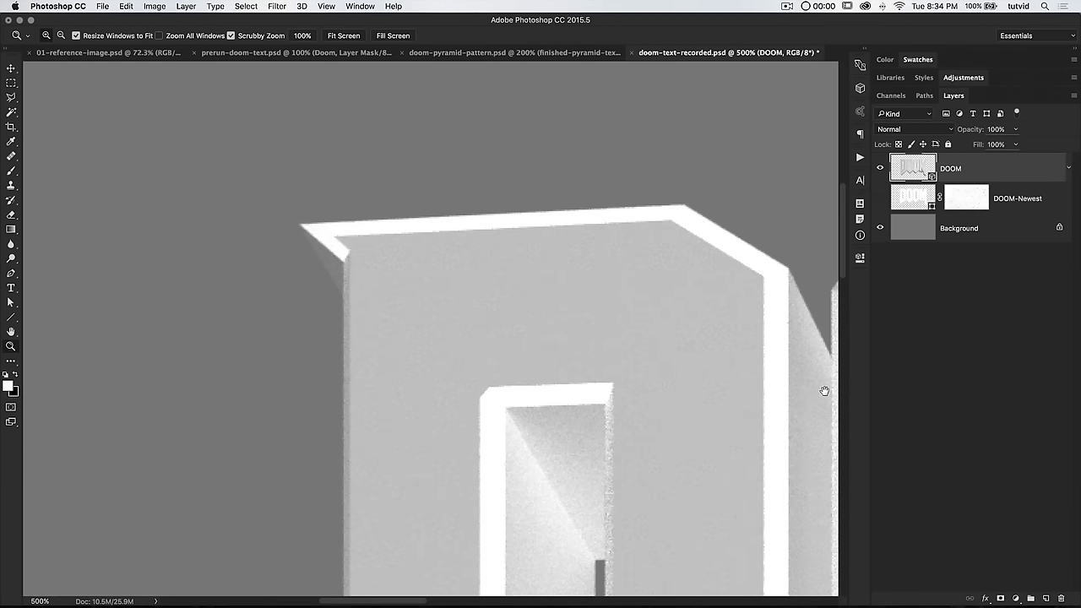
{"action": "left_click_drag", "start_coordinate": [823, 391], "coordinate": [251, 413]}
{"action": "left_click_drag", "start_coordinate": [811, 338], "coordinate": [323, 345]}
{"action": "left_click_drag", "start_coordinate": [726, 339], "coordinate": [231, 372]}
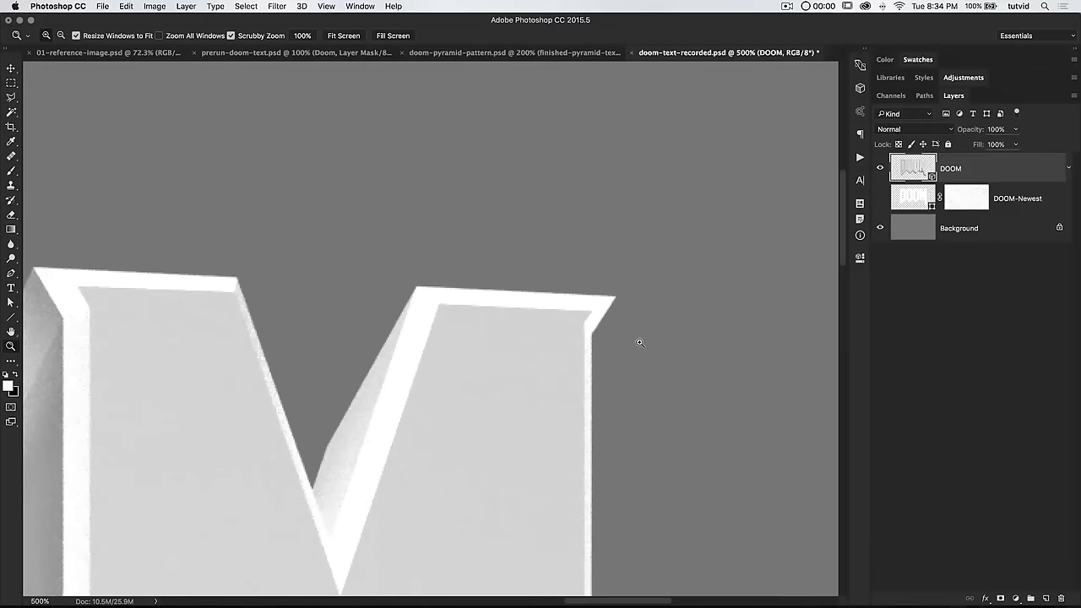
{"action": "left_click_drag", "start_coordinate": [494, 423], "coordinate": [637, 282]}
{"action": "left_click_drag", "start_coordinate": [472, 358], "coordinate": [546, 353]}
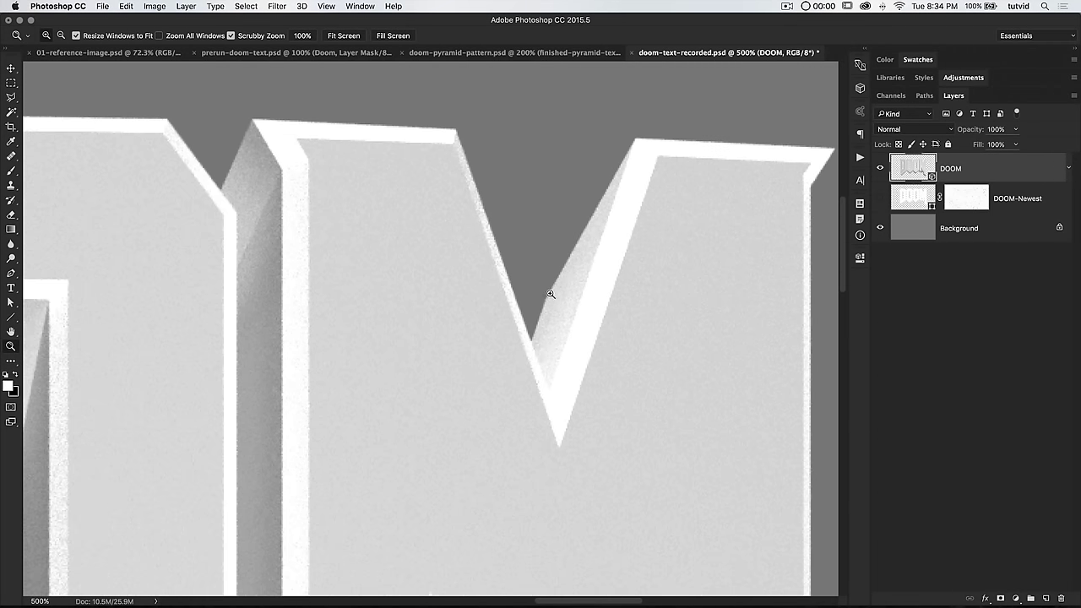
{"action": "left_click_drag", "start_coordinate": [307, 357], "coordinate": [245, 334]}
{"action": "left_click_drag", "start_coordinate": [743, 335], "coordinate": [661, 134]}
{"action": "left_click_drag", "start_coordinate": [608, 519], "coordinate": [596, 375]}
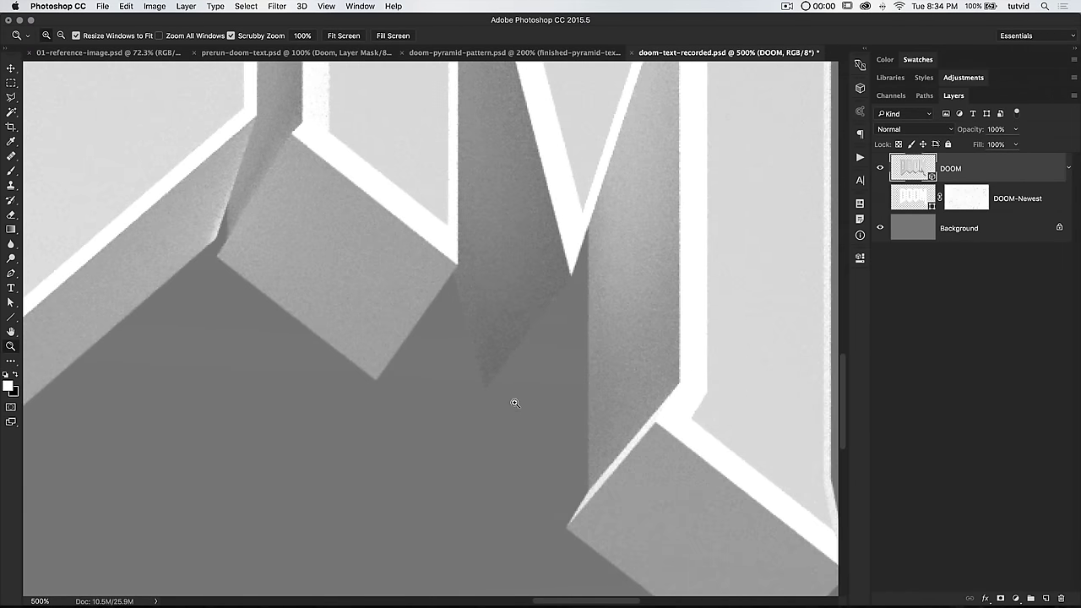
{"action": "left_click_drag", "start_coordinate": [386, 261], "coordinate": [836, 396]}
{"action": "left_click_drag", "start_coordinate": [211, 279], "coordinate": [685, 330]}
{"action": "mouse_move", "coordinate": [278, 270]}
{"action": "left_mouse_down"}
{"action": "mouse_move", "coordinate": [747, 425]}
{"action": "mouse_move", "coordinate": [535, 79]}
{"action": "mouse_move", "coordinate": [680, 248]}
{"action": "mouse_move", "coordinate": [548, 345]}
{"action": "left_mouse_up"}
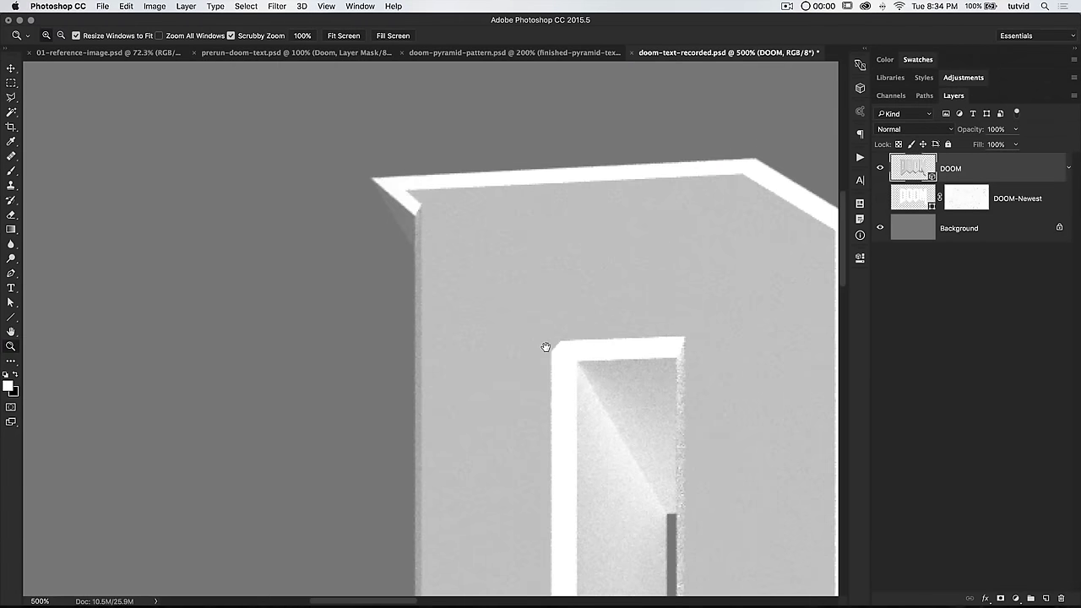
Outline the stray extrusion sliver beside the D's upper-left spike with a polygonal selection and hide it with a layer mask on DOOM.
{"action": "left_click", "coordinate": [402, 221]}
{"action": "left_click", "coordinate": [402, 221]}
{"action": "left_click", "coordinate": [402, 221]}
{"action": "left_click_drag", "start_coordinate": [386, 203], "coordinate": [414, 301]}
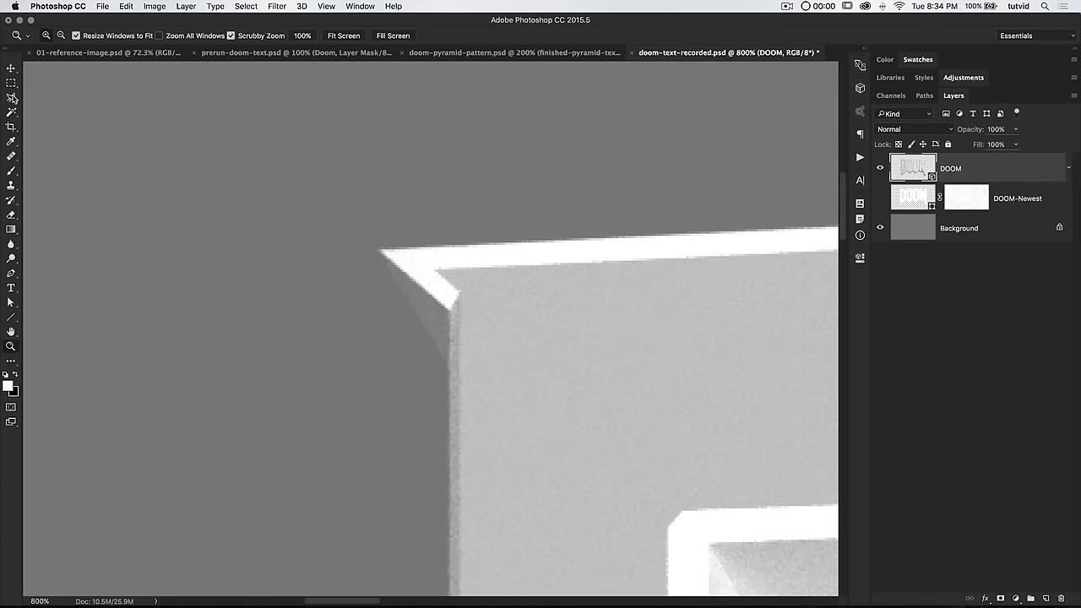
{"action": "left_click", "coordinate": [13, 98]}
{"action": "left_click", "coordinate": [52, 110]}
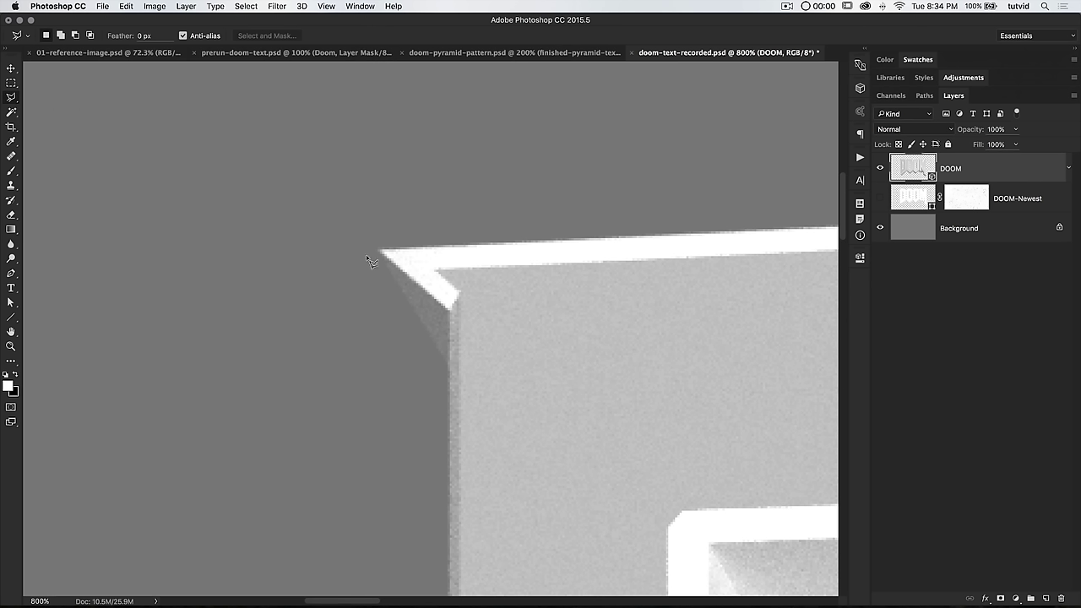
{"action": "left_click", "coordinate": [365, 244]}
{"action": "left_click", "coordinate": [448, 310]}
{"action": "left_click", "coordinate": [448, 384]}
{"action": "left_click", "coordinate": [344, 254]}
{"action": "left_click", "coordinate": [365, 244]}
{"action": "left_click", "coordinate": [1000, 598], "text": "alt"}
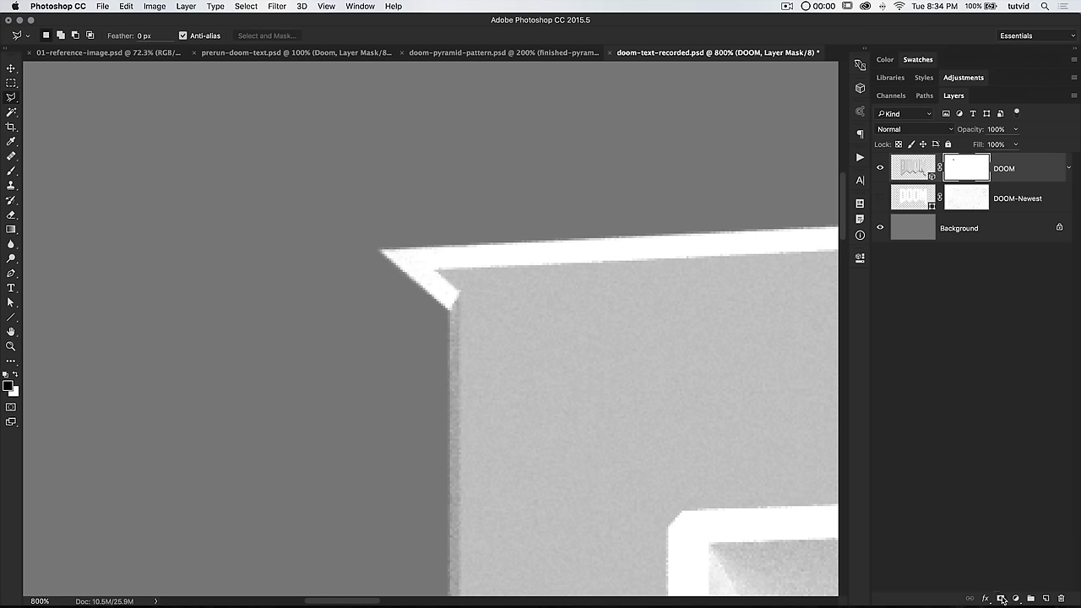
Make a polygonal selection filling the kinked extrusion gap in the M's upper notch, slightly overlapping the letter.
{"action": "left_click_drag", "start_coordinate": [613, 350], "coordinate": [75, 330]}
{"action": "left_click_drag", "start_coordinate": [552, 272], "coordinate": [436, 216]}
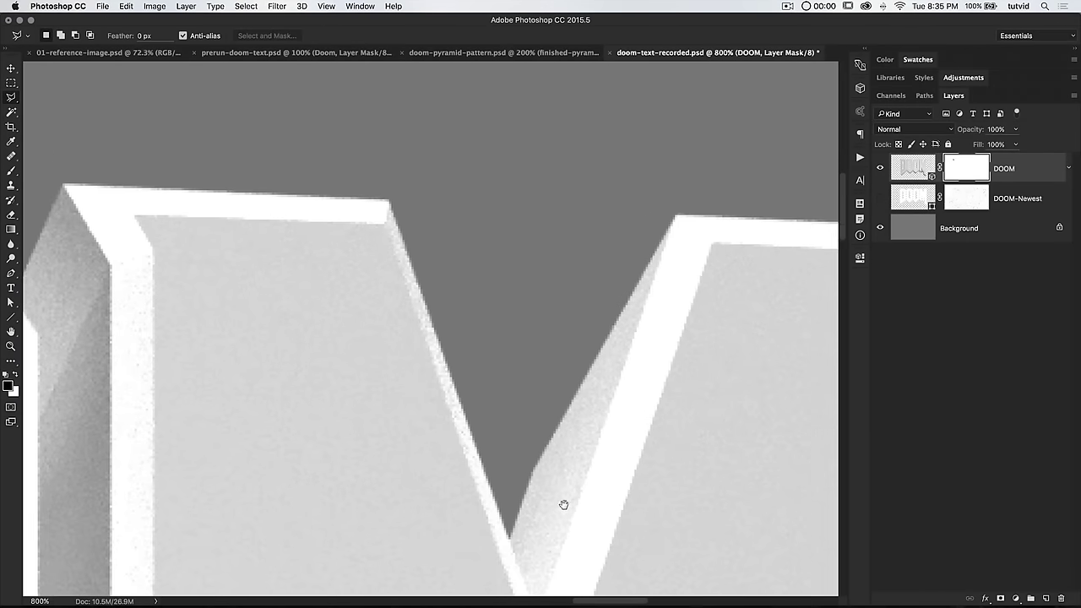
{"action": "left_click_drag", "start_coordinate": [565, 504], "coordinate": [449, 337]}
{"action": "scroll", "coordinate": [499, 313], "scroll_direction": "up", "scroll_amount": 5}
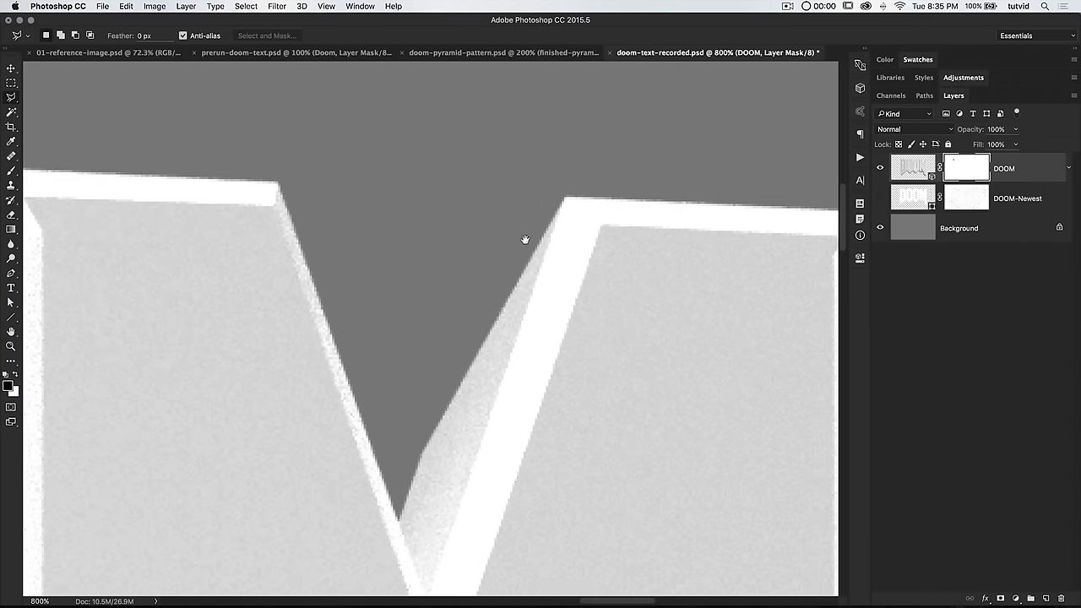
{"action": "left_click", "coordinate": [564, 201]}
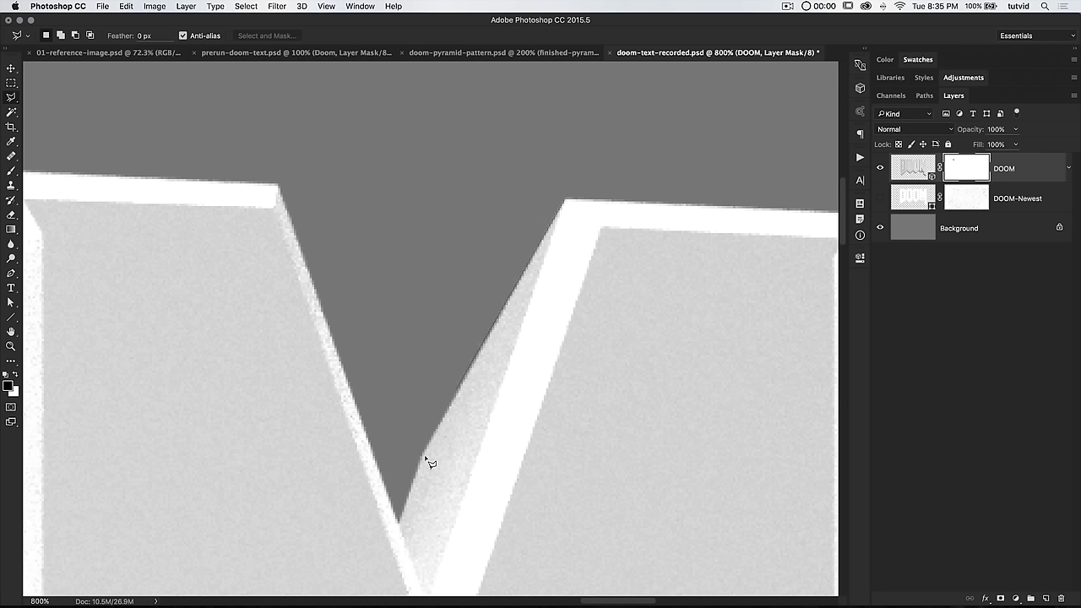
{"action": "left_click", "coordinate": [394, 506]}
{"action": "left_click", "coordinate": [409, 554]}
{"action": "left_click", "coordinate": [565, 203]}
{"action": "scroll", "coordinate": [533, 312], "scroll_direction": "down", "scroll_amount": 5}
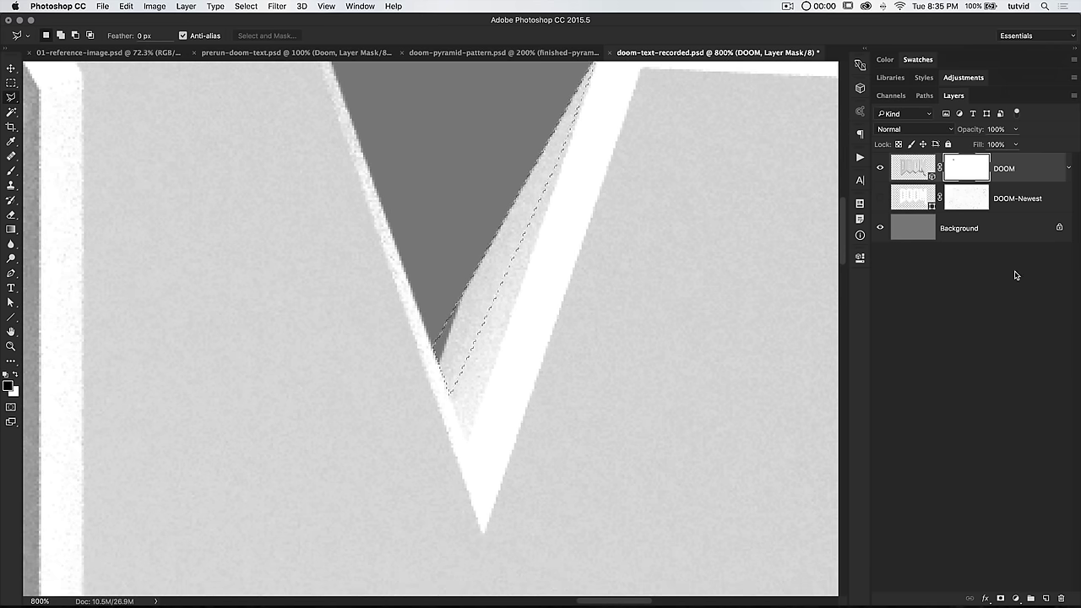
Add a new layer beneath the DOOM layer and name it "M" Extra Extrusion.
{"action": "left_click", "coordinate": [1046, 599], "text": "super"}
{"action": "double_click", "coordinate": [951, 200]}
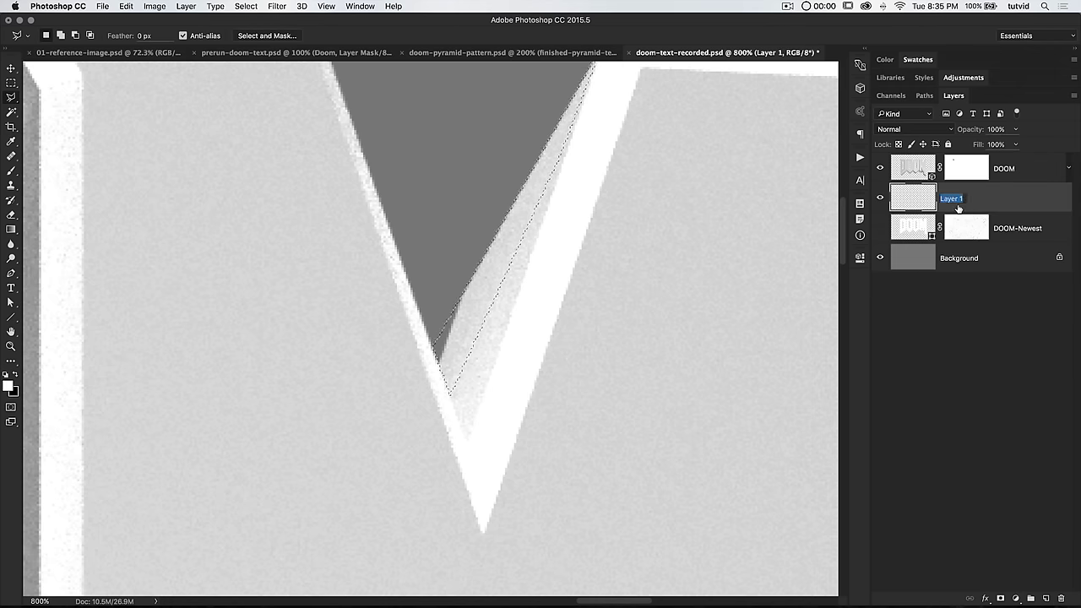
{"action": "type", "text": "M\" Extra"}
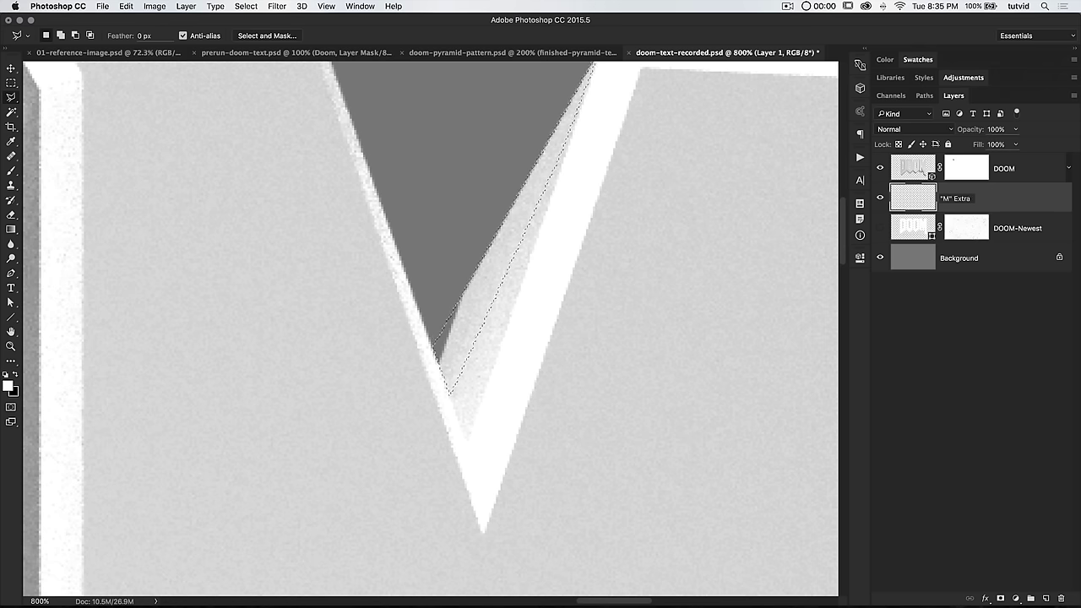
{"action": "type", "text": " Extrusion"}
{"action": "key", "text": "Return"}
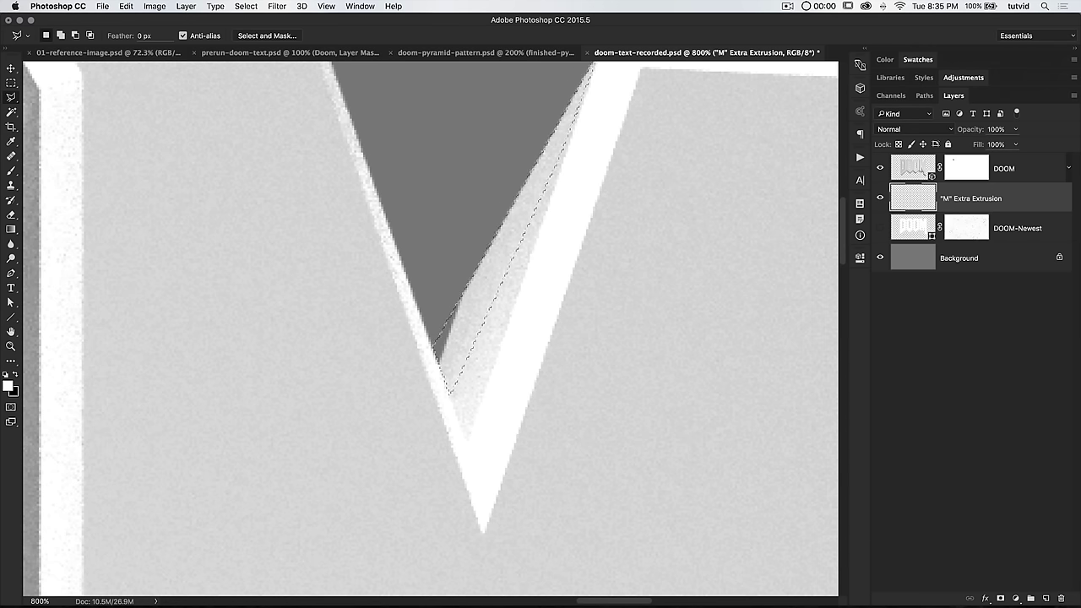
Fill the notch selection with light gray sampled from the M's adjacent extrusion, and clear the selection.
{"action": "key", "text": "i"}
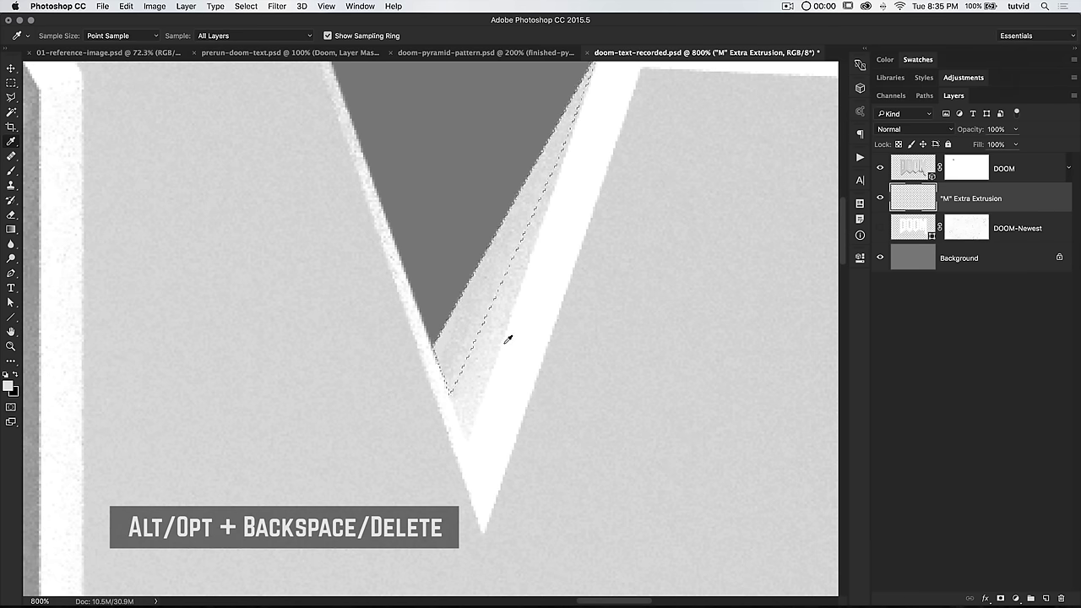
{"action": "left_click_drag", "start_coordinate": [506, 308], "coordinate": [508, 346]}
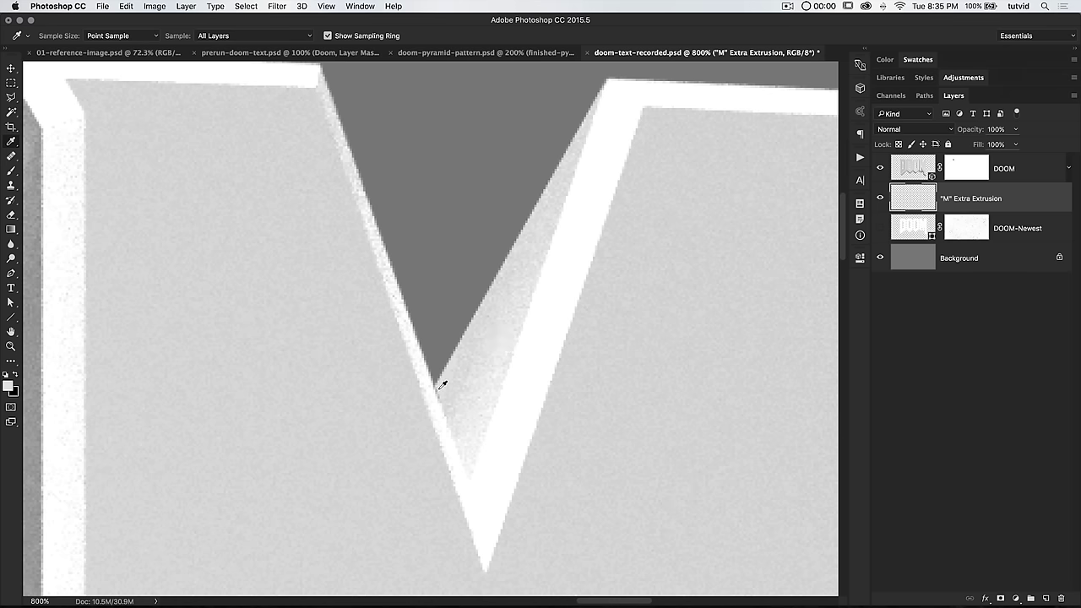
{"action": "key", "text": "super+minus"}
{"action": "key", "text": "super+minus"}
{"action": "key", "text": "super+minus"}
{"action": "key", "text": "super+minus"}
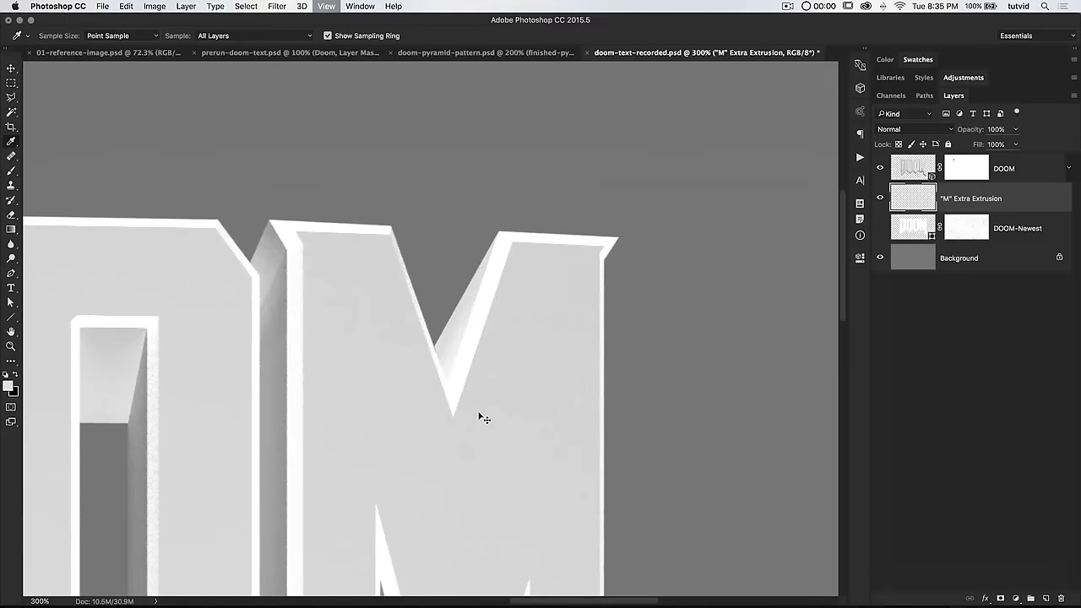
{"action": "key", "text": "super+minus"}
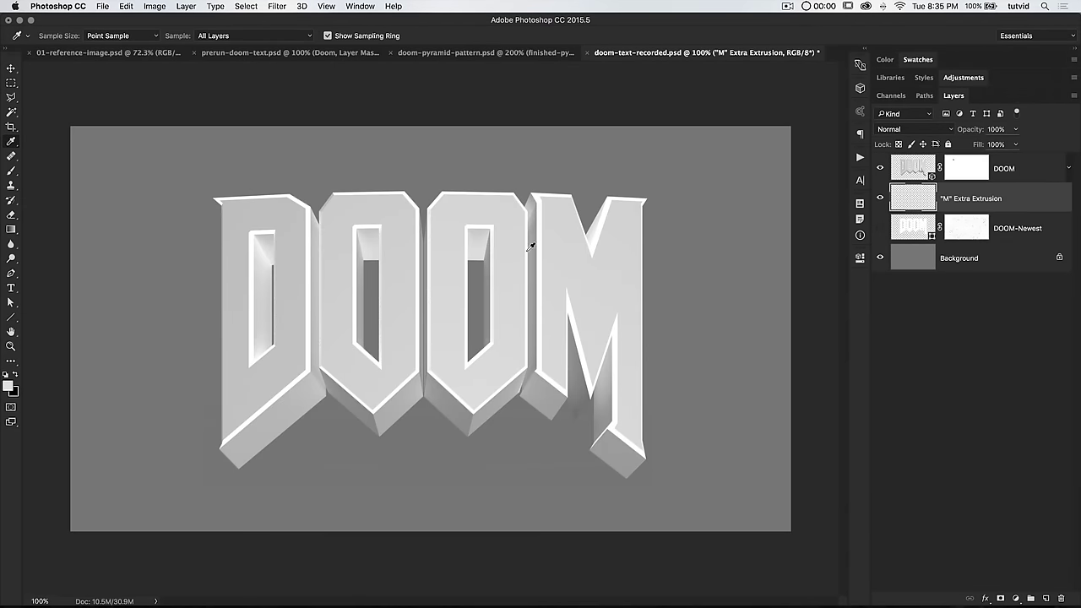
Copy the finished-pyramid-texture layer from doom-pyramid-pattern.psd above the DOOM layer, position it over the letters, and convert it to a smart object.
{"action": "left_click", "coordinate": [1034, 164]}
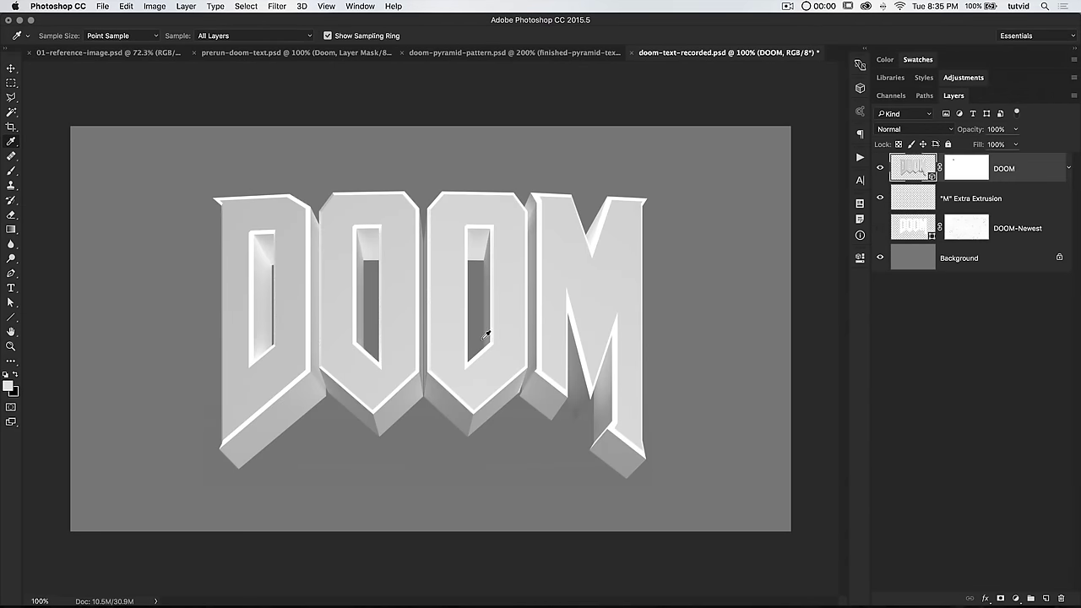
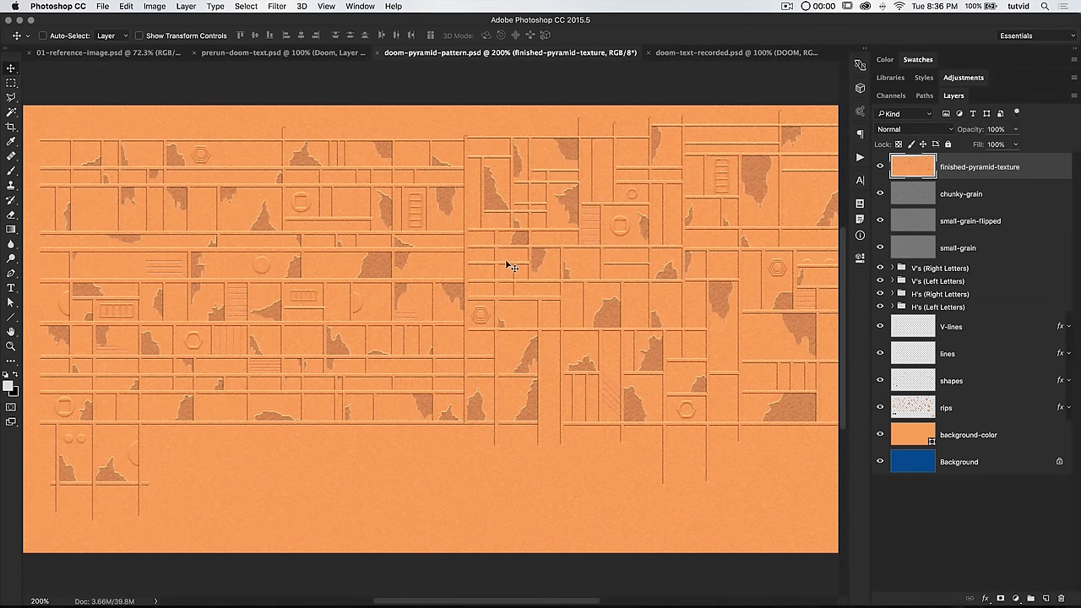
{"action": "left_click_drag", "start_coordinate": [438, 289], "coordinate": [332, 520]}
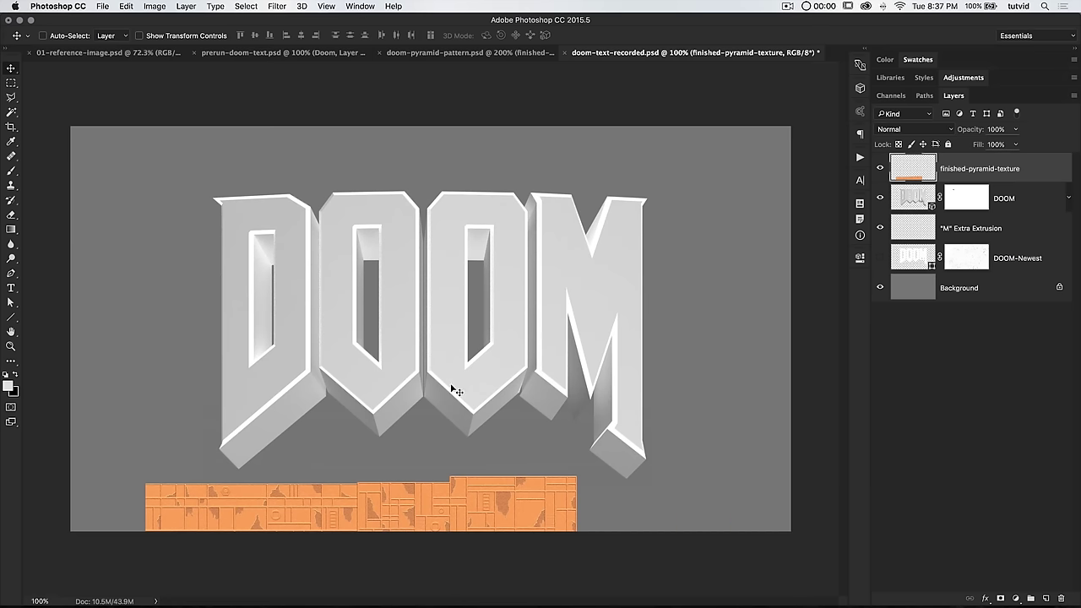
{"action": "left_click_drag", "start_coordinate": [532, 492], "coordinate": [673, 215]}
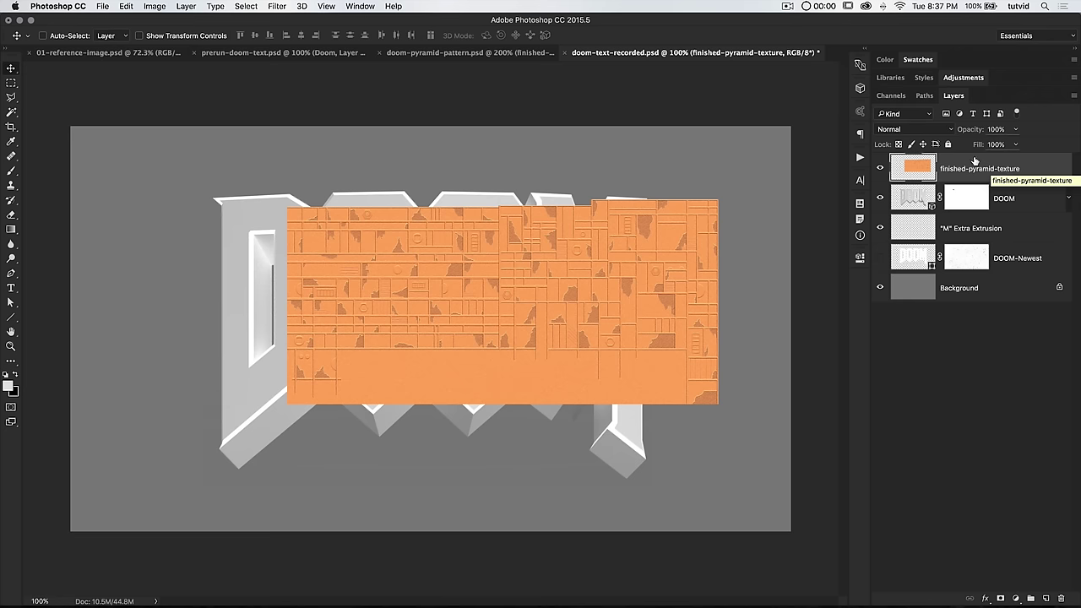
{"action": "right_click", "coordinate": [964, 164]}
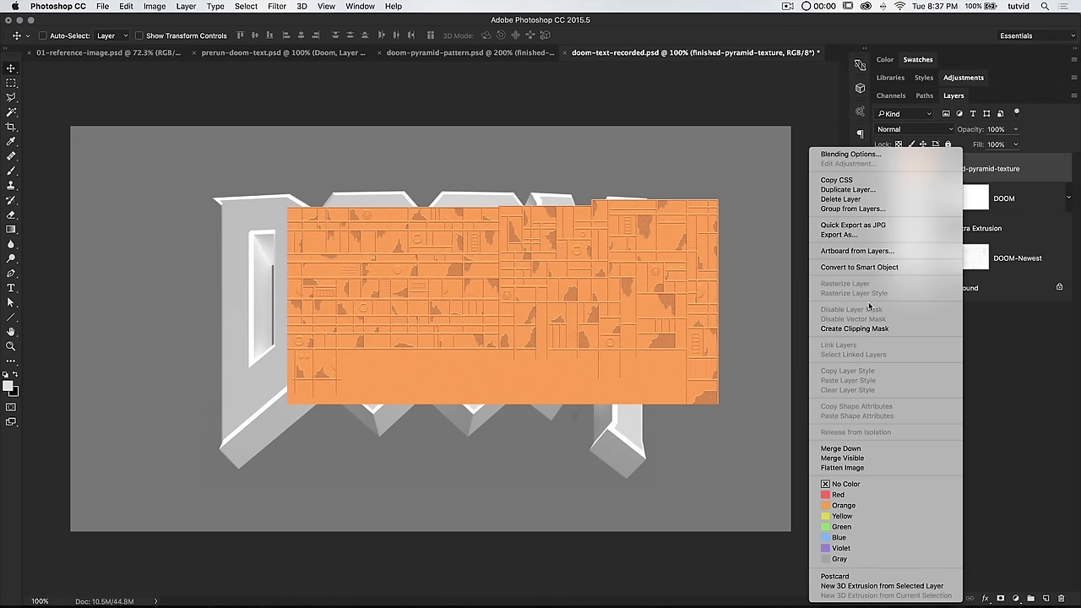
{"action": "left_click", "coordinate": [874, 267]}
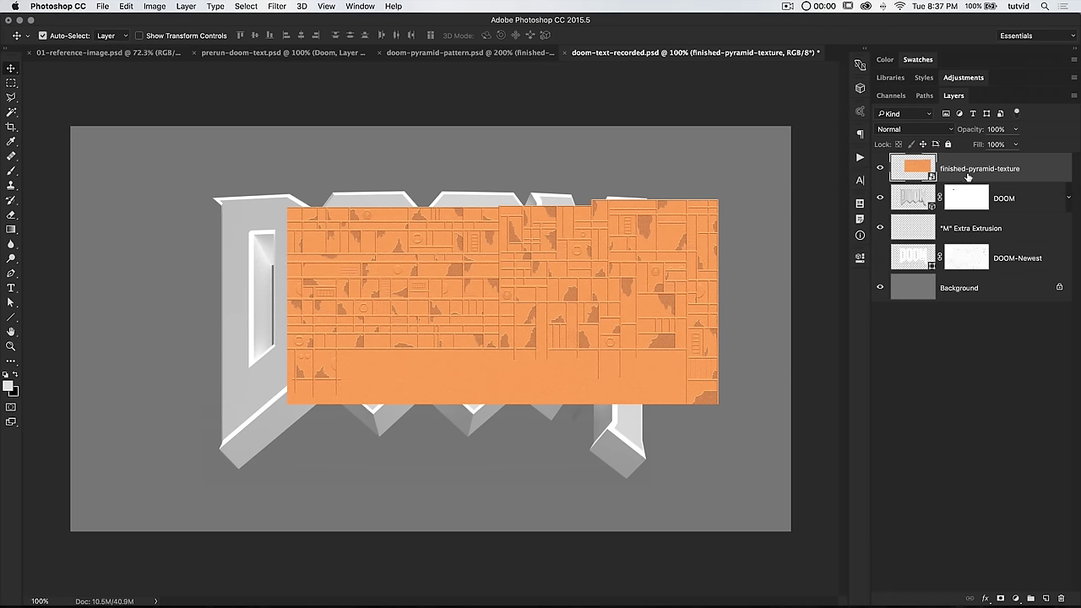
Duplicate the pyramid texture smart object, hiding the upper copy and making the lower one active.
{"action": "key", "text": "super+j"}
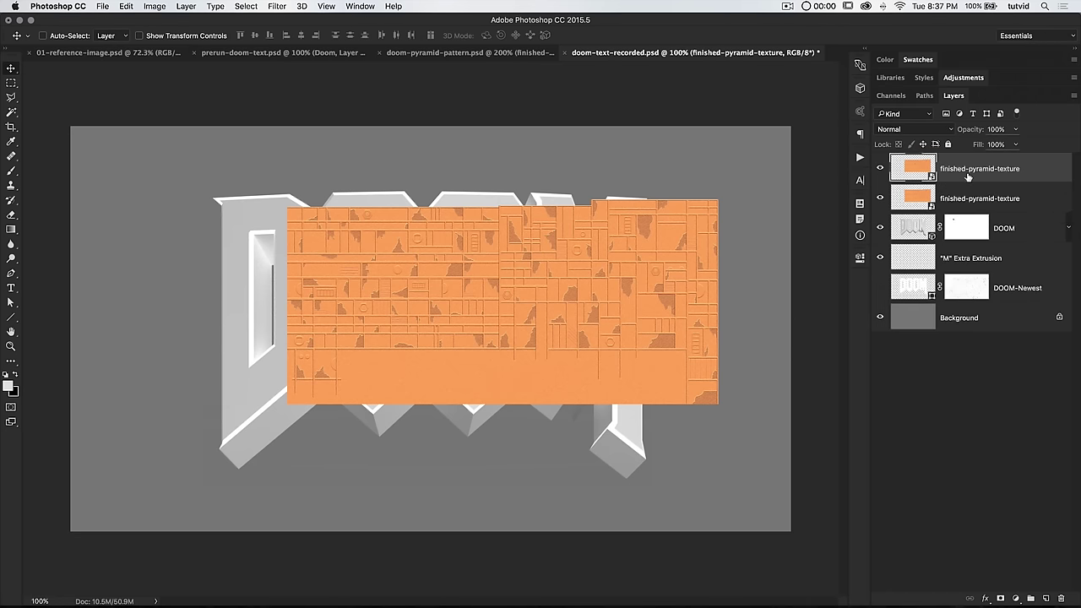
{"action": "left_click", "coordinate": [879, 169]}
{"action": "left_click", "coordinate": [961, 198]}
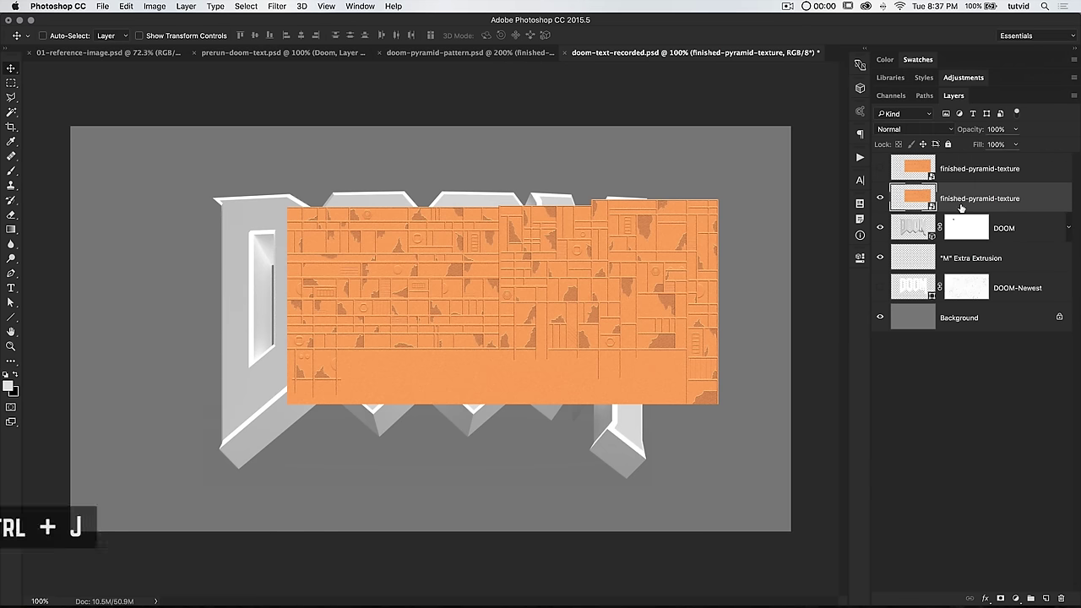
Start a free transform on the lower pyramid texture copy and move it down over the lower half of the letters.
{"action": "left_click_drag", "start_coordinate": [241, 428], "coordinate": [462, 353]}
{"action": "left_click_drag", "start_coordinate": [422, 428], "coordinate": [348, 563]}
{"action": "left_click_drag", "start_coordinate": [429, 209], "coordinate": [458, 488]}
{"action": "left_click_drag", "start_coordinate": [653, 252], "coordinate": [586, 130]}
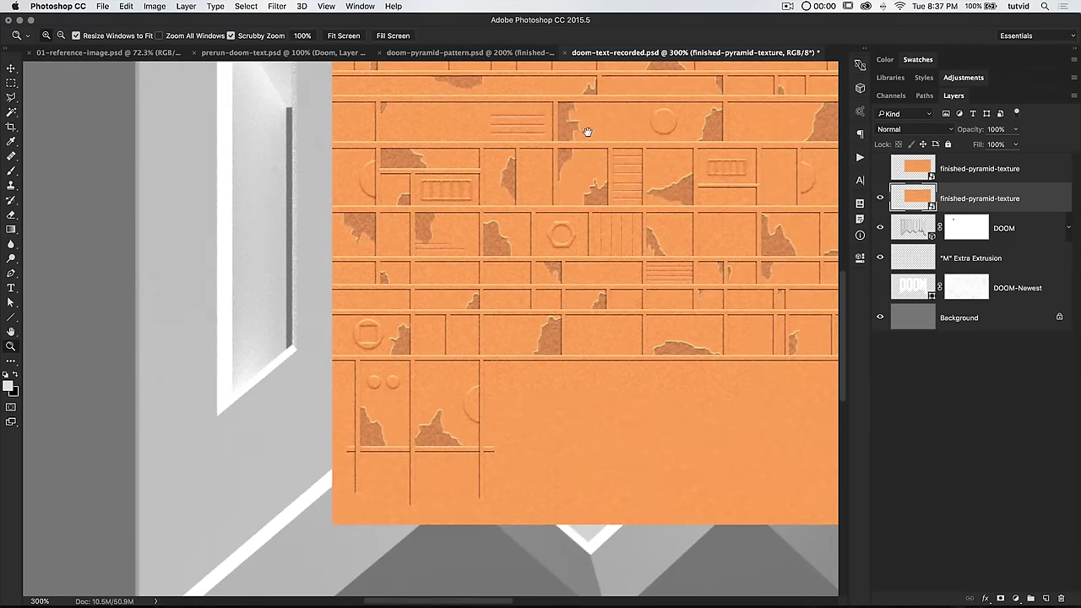
{"action": "left_click_drag", "start_coordinate": [542, 446], "coordinate": [550, 289]}
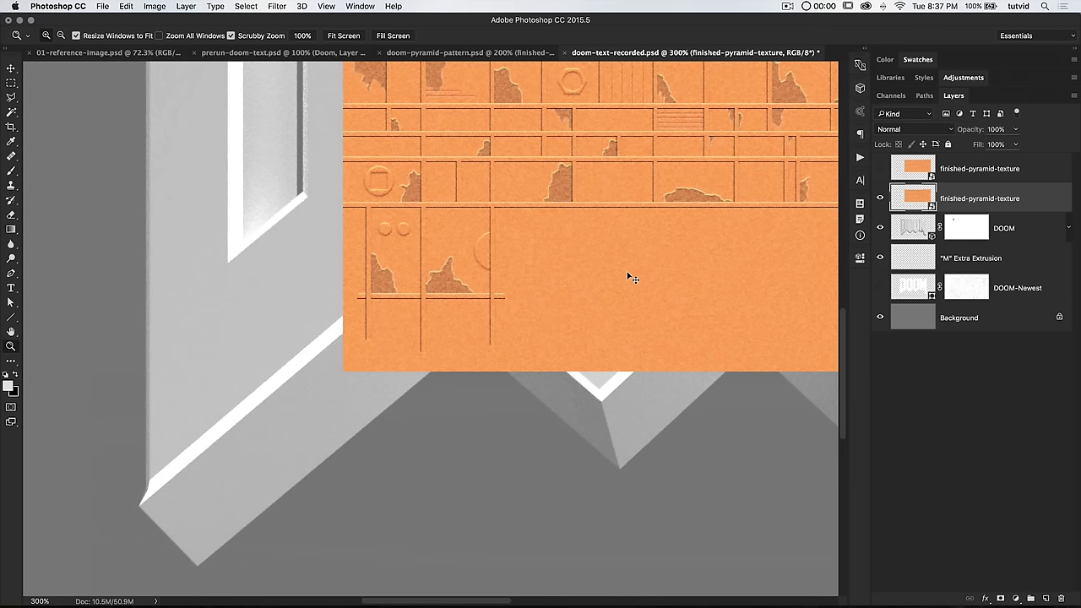
{"action": "key", "text": "super+1"}
{"action": "key", "text": "super+t"}
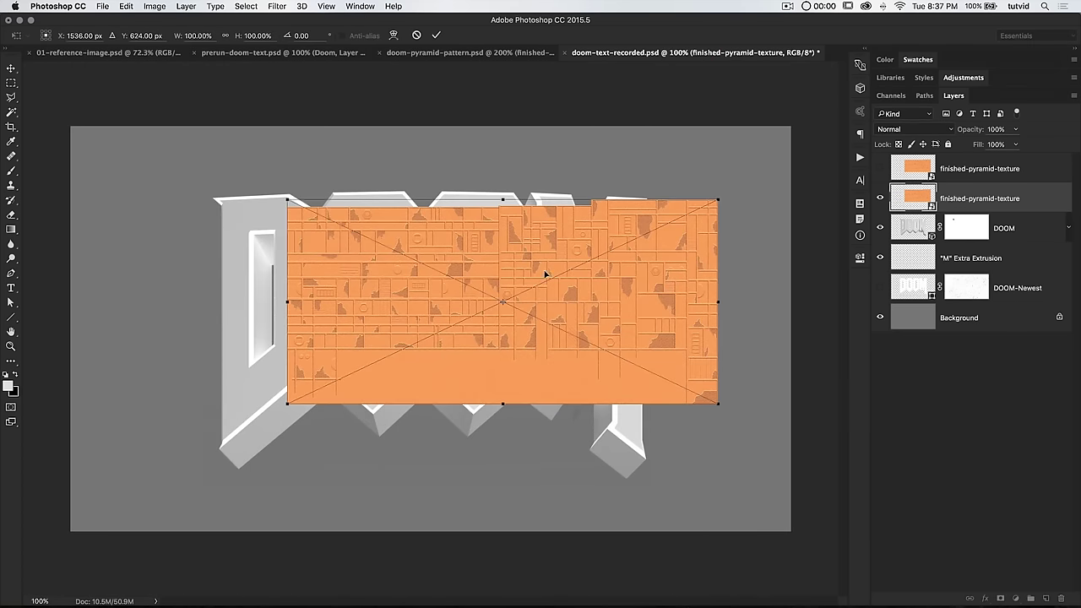
{"action": "left_click_drag", "start_coordinate": [506, 253], "coordinate": [500, 353]}
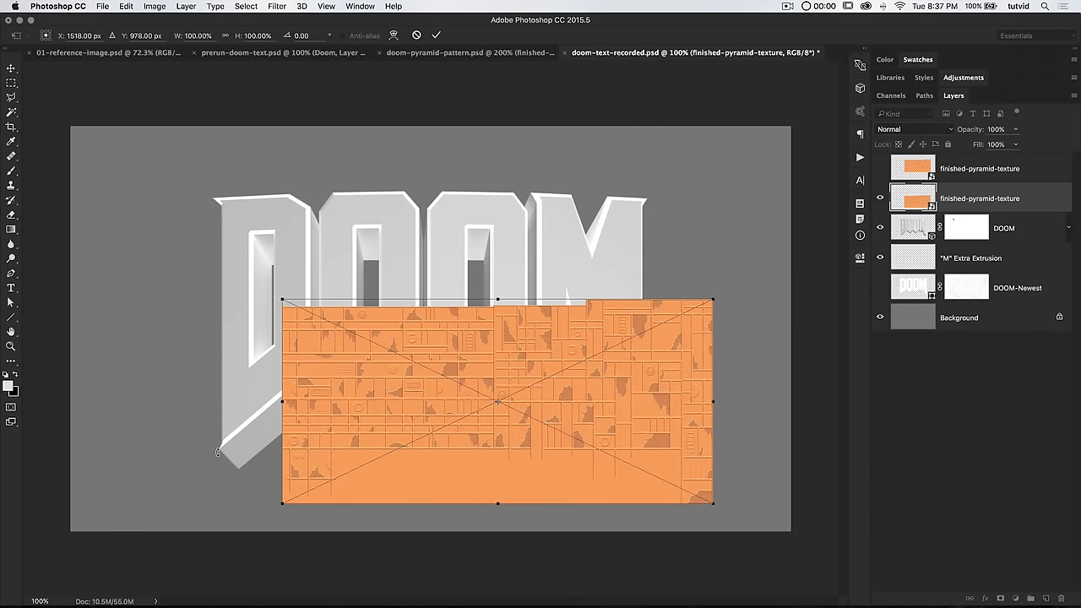
Align the upper-left corner of the visible texture with the D's lower-left bevel tip.
{"action": "key", "text": "super+plus"}
{"action": "key", "text": "super+plus"}
{"action": "key", "text": "super+plus"}
{"action": "left_click_drag", "start_coordinate": [381, 294], "coordinate": [642, 160]}
{"action": "left_click_drag", "start_coordinate": [546, 366], "coordinate": [620, 299]}
{"action": "left_click_drag", "start_coordinate": [634, 97], "coordinate": [637, 349]}
{"action": "left_click_drag", "start_coordinate": [619, 225], "coordinate": [526, 506]}
{"action": "left_click_drag", "start_coordinate": [492, 386], "coordinate": [335, 425]}
{"action": "key", "text": "Up"}
{"action": "key", "text": "Left"}
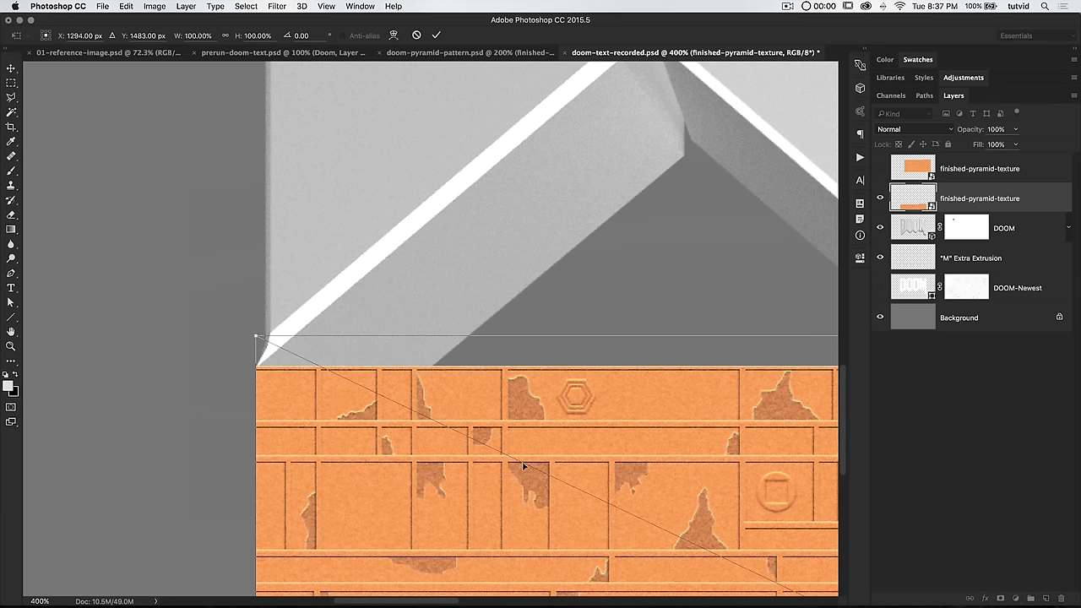
Place the transform's pivot at the D's lower-left tip and rotate the texture to -40.18° along the D's diagonal lower edge.
{"action": "key", "text": "super+minus"}
{"action": "left_click_drag", "start_coordinate": [599, 406], "coordinate": [449, 229]}
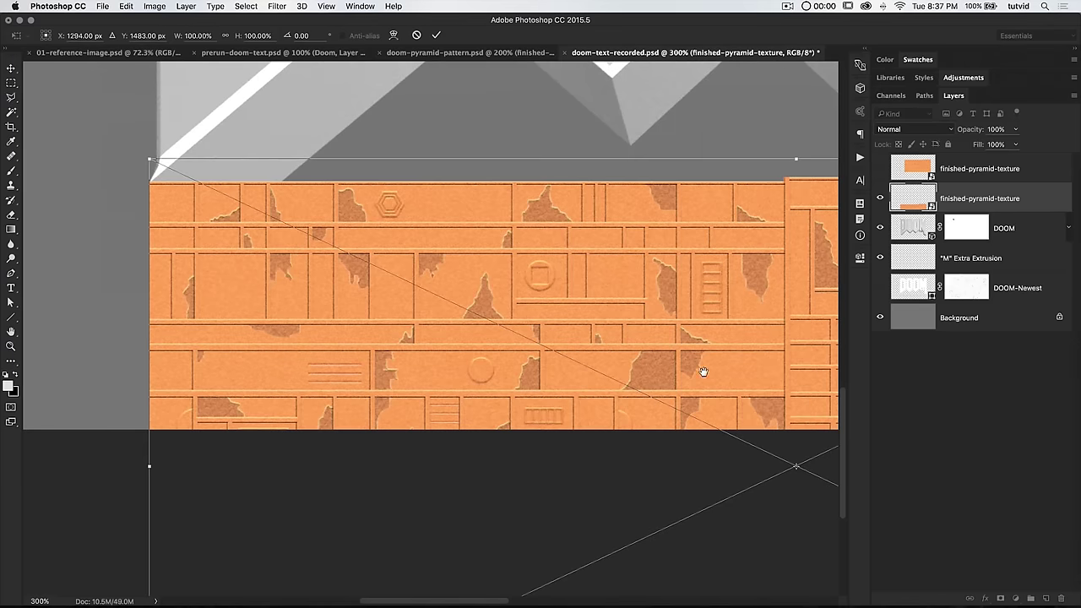
{"action": "left_click_drag", "start_coordinate": [798, 469], "coordinate": [151, 182]}
{"action": "left_click_drag", "start_coordinate": [413, 143], "coordinate": [545, 336]}
{"action": "left_click_drag", "start_coordinate": [666, 331], "coordinate": [499, 136]}
{"action": "left_click_drag", "start_coordinate": [558, 270], "coordinate": [448, 344]}
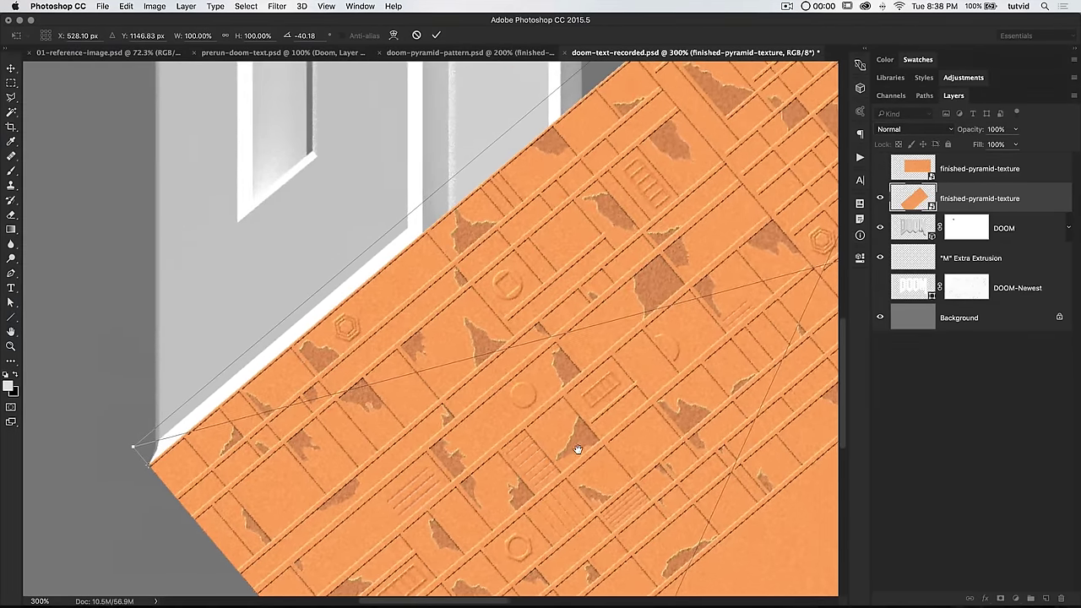
Squash the rotated texture copy to 63.77% height, keeping its top edge along the D's diagonal, and apply the transform.
{"action": "key", "text": "super+minus"}
{"action": "left_click_drag", "start_coordinate": [579, 448], "coordinate": [427, 262]}
{"action": "left_click_drag", "start_coordinate": [422, 355], "coordinate": [581, 449]}
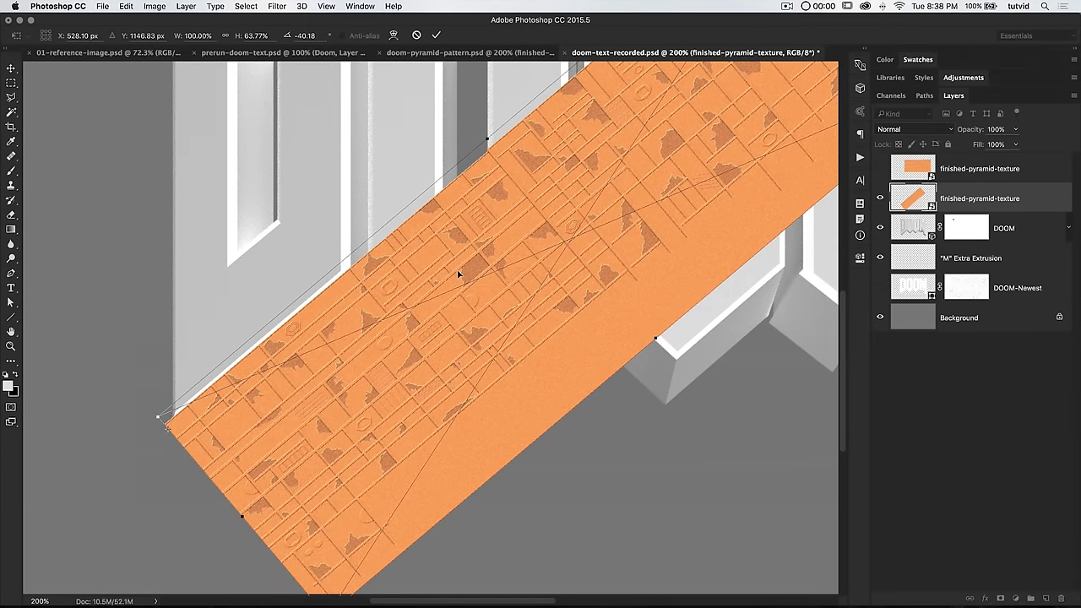
{"action": "key", "text": "Return"}
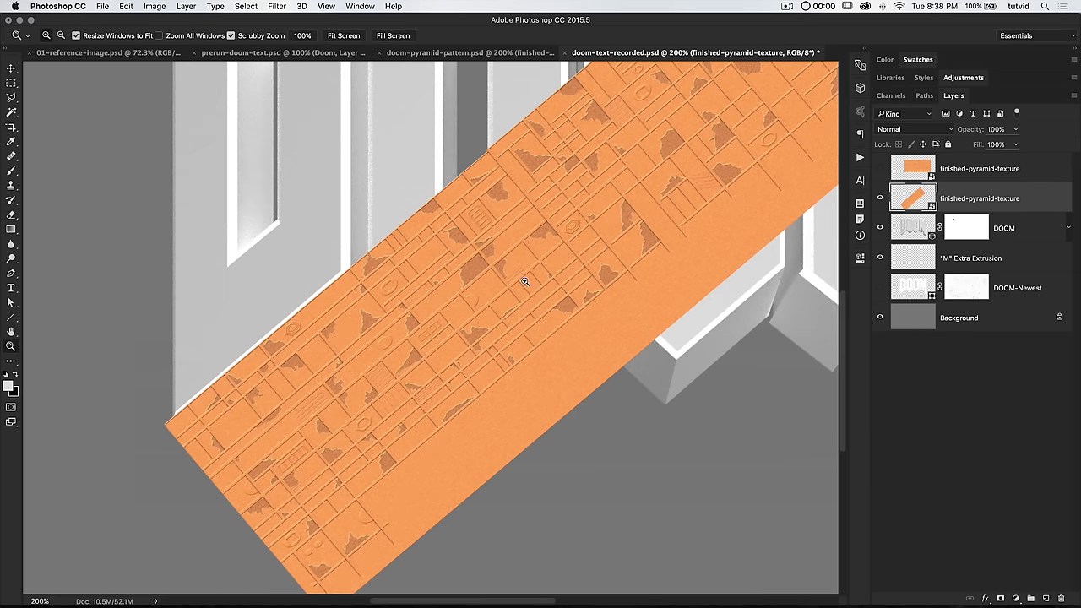
Hide the rotated texture copy to expose the D's diagonal lower extrusion face and its end corners.
{"action": "left_click", "coordinate": [879, 199]}
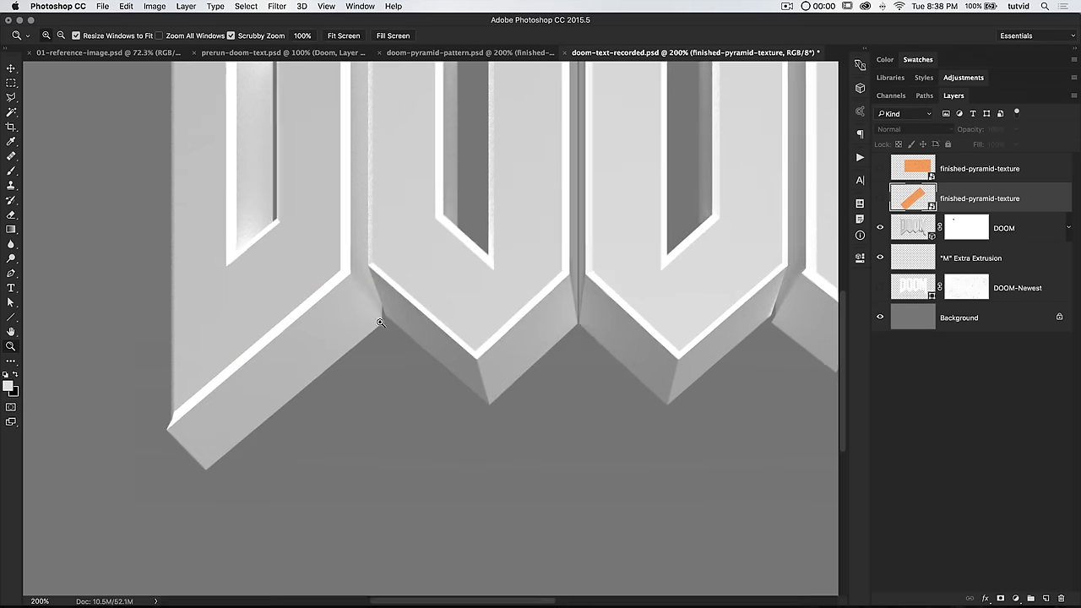
{"action": "left_click", "coordinate": [377, 320]}
{"action": "left_click", "coordinate": [280, 336]}
{"action": "left_click", "coordinate": [295, 361]}
{"action": "left_click_drag", "start_coordinate": [295, 361], "coordinate": [657, 219]}
{"action": "left_click", "coordinate": [569, 334]}
{"action": "left_click_drag", "start_coordinate": [553, 281], "coordinate": [531, 266]}
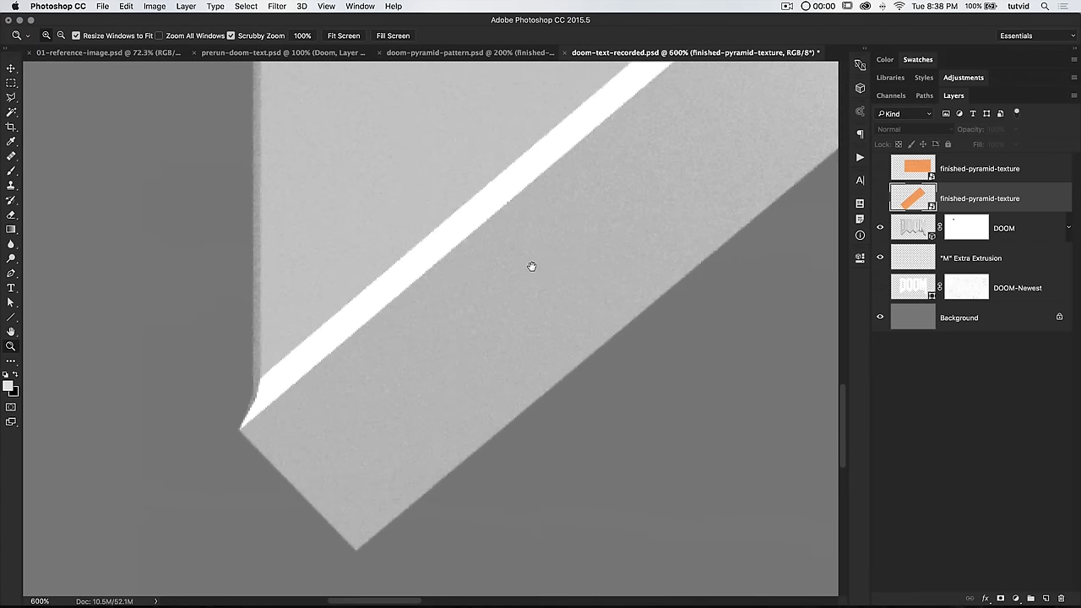
{"action": "left_click_drag", "start_coordinate": [504, 328], "coordinate": [279, 453]}
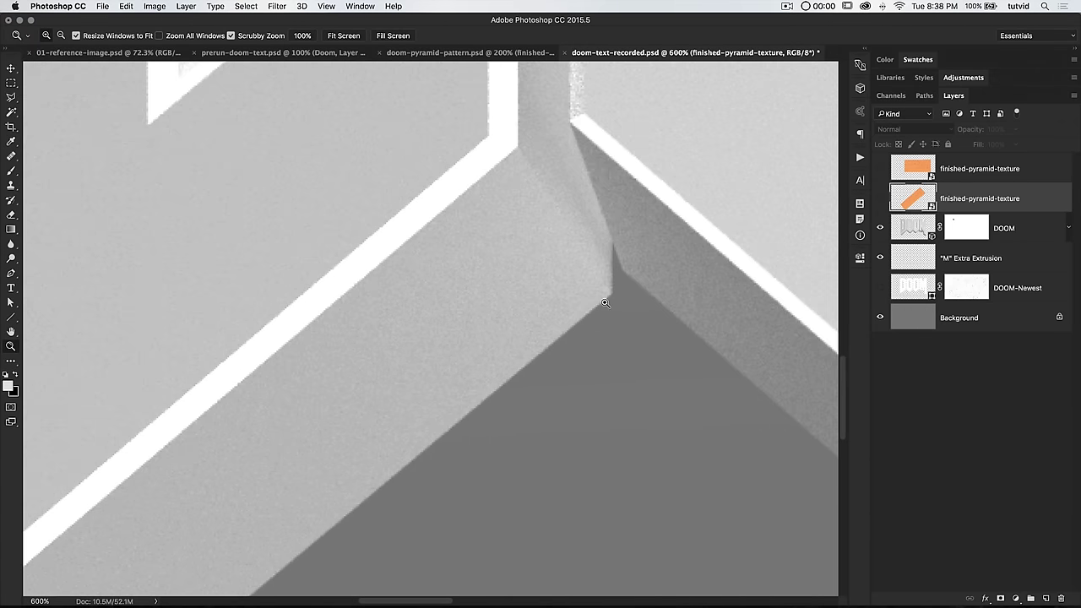
{"action": "left_click_drag", "start_coordinate": [492, 262], "coordinate": [499, 321]}
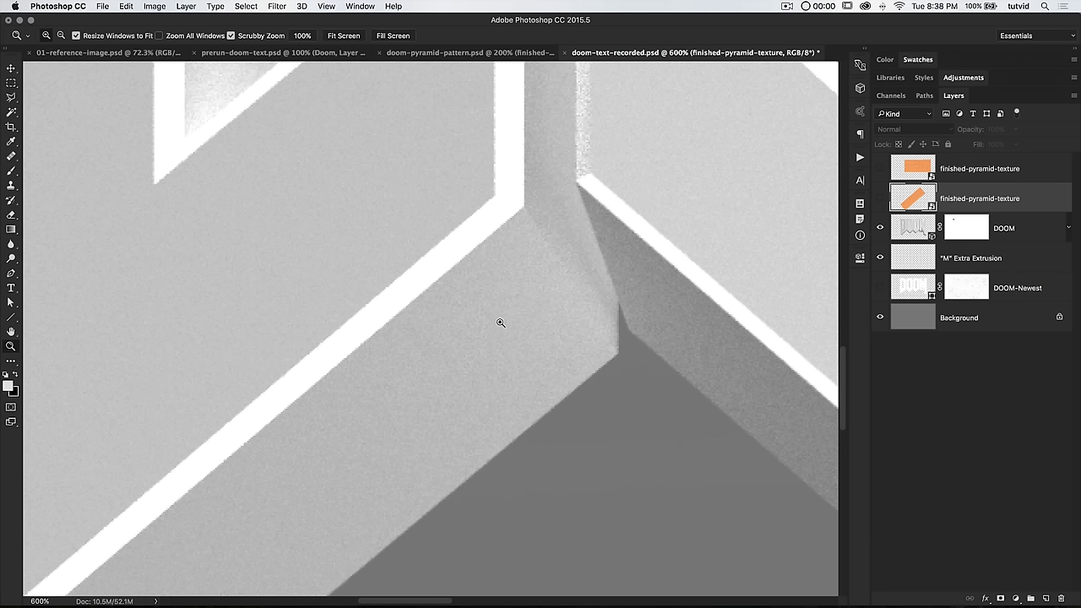
Select the D's lower diagonal extrusion face by its four corners with the Polygonal Lasso tool.
{"action": "key", "text": "l"}
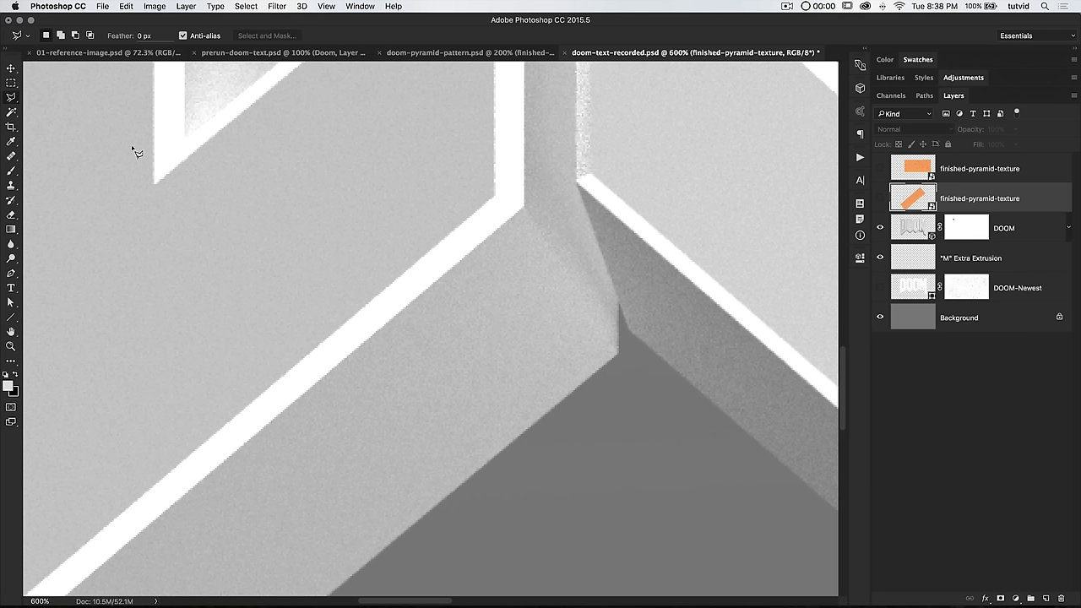
{"action": "left_click", "coordinate": [524, 206]}
{"action": "left_click", "coordinate": [618, 355]}
{"action": "left_click_drag", "start_coordinate": [456, 475], "coordinate": [791, 262]}
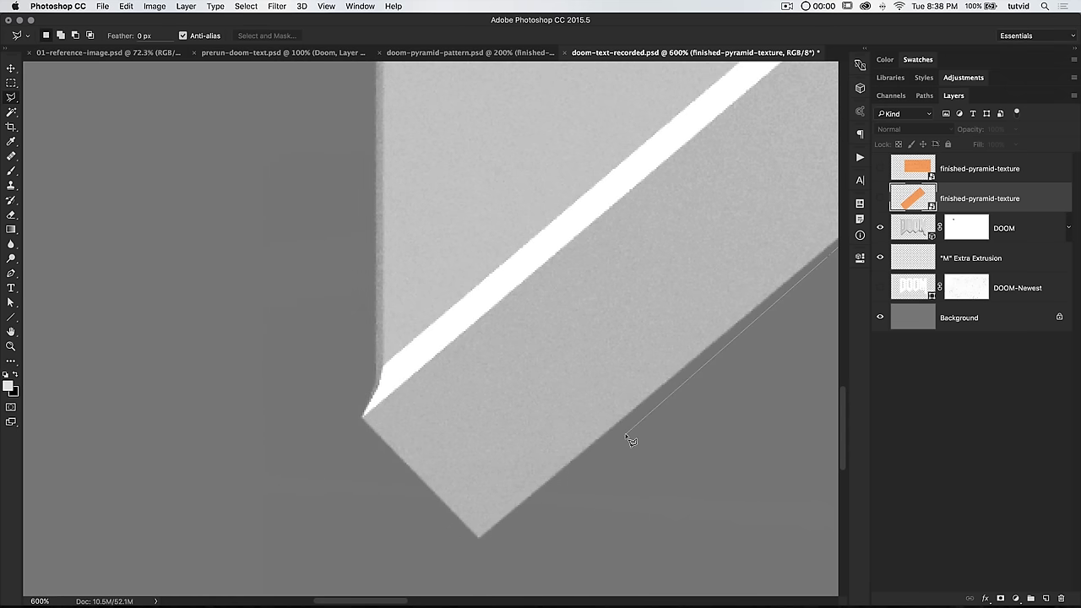
{"action": "left_click", "coordinate": [479, 539]}
{"action": "left_click", "coordinate": [360, 416]}
{"action": "left_click_drag", "start_coordinate": [633, 180], "coordinate": [335, 571]}
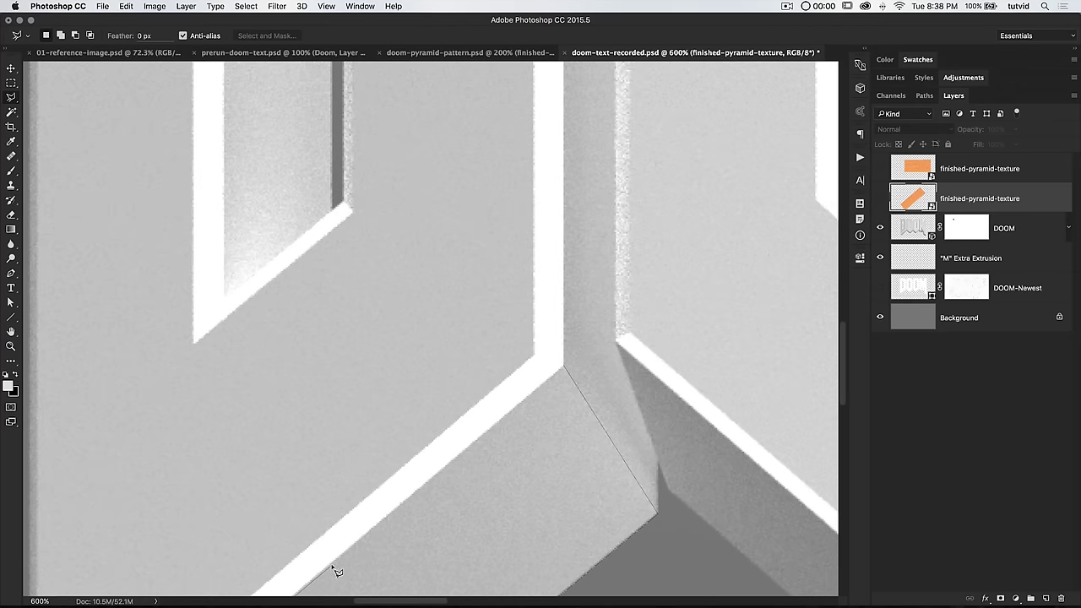
{"action": "left_click", "coordinate": [566, 369]}
Show the rotated texture copy again and add a layer mask that limits it to the selected extrusion face.
{"action": "mouse_move", "coordinate": [574, 420]}
{"action": "left_mouse_down"}
{"action": "mouse_move", "coordinate": [526, 270]}
{"action": "mouse_move", "coordinate": [434, 381]}
{"action": "mouse_move", "coordinate": [515, 385]}
{"action": "mouse_move", "coordinate": [489, 340]}
{"action": "left_mouse_up"}
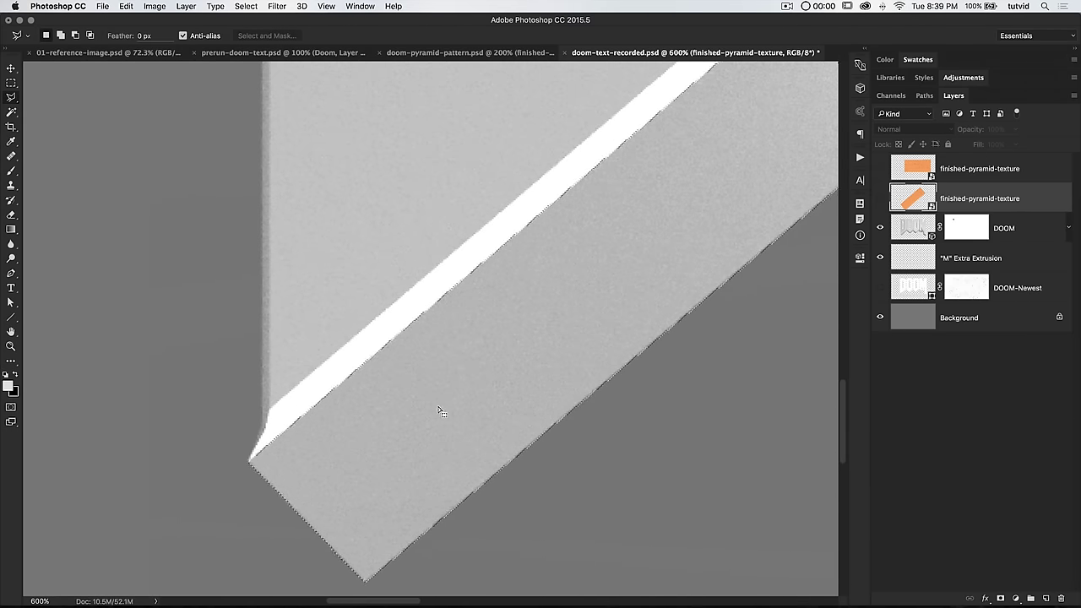
{"action": "key", "text": "h"}
{"action": "left_click_drag", "start_coordinate": [584, 258], "coordinate": [603, 196]}
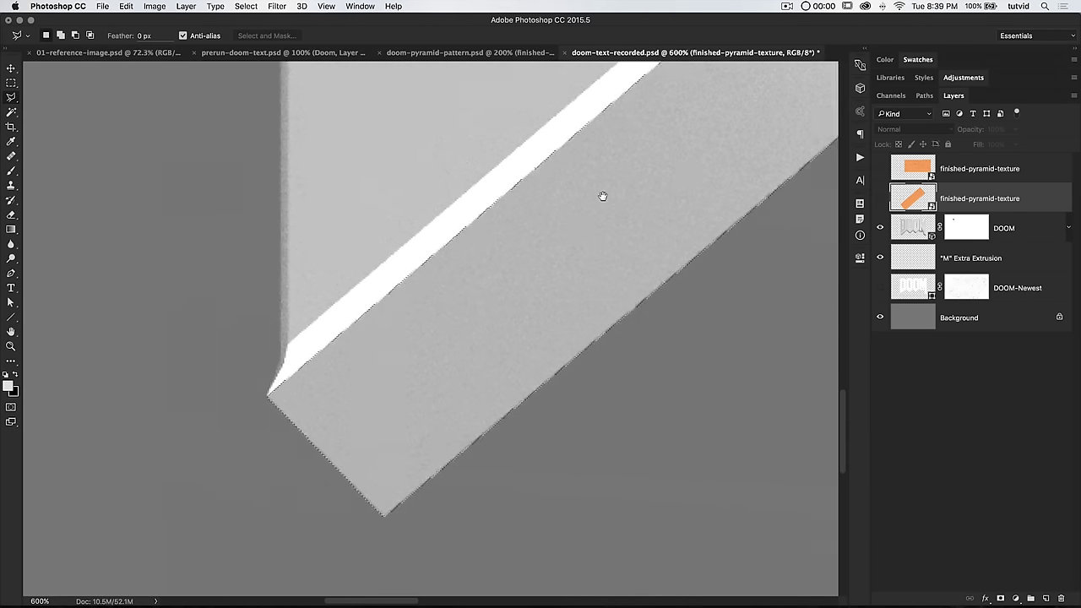
{"action": "left_click", "coordinate": [879, 198]}
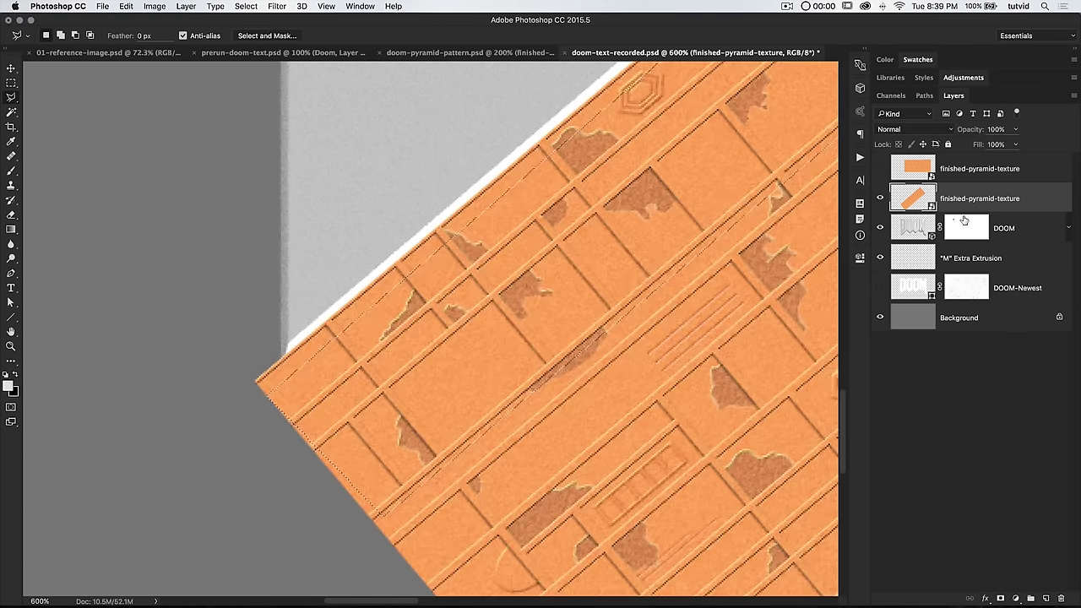
{"action": "left_click_drag", "start_coordinate": [667, 215], "coordinate": [741, 319]}
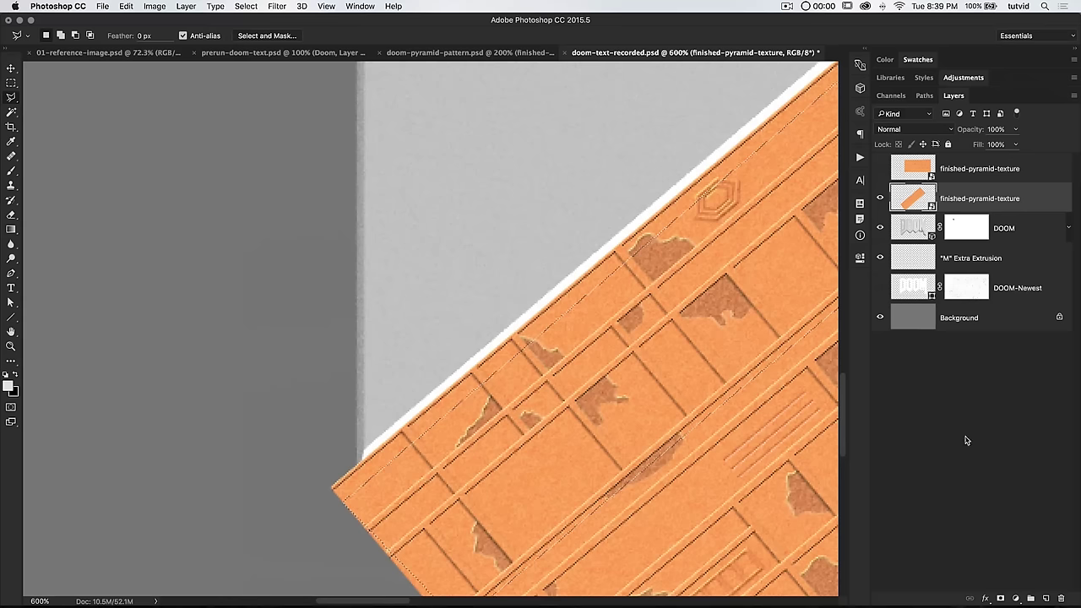
{"action": "left_click", "coordinate": [1000, 598]}
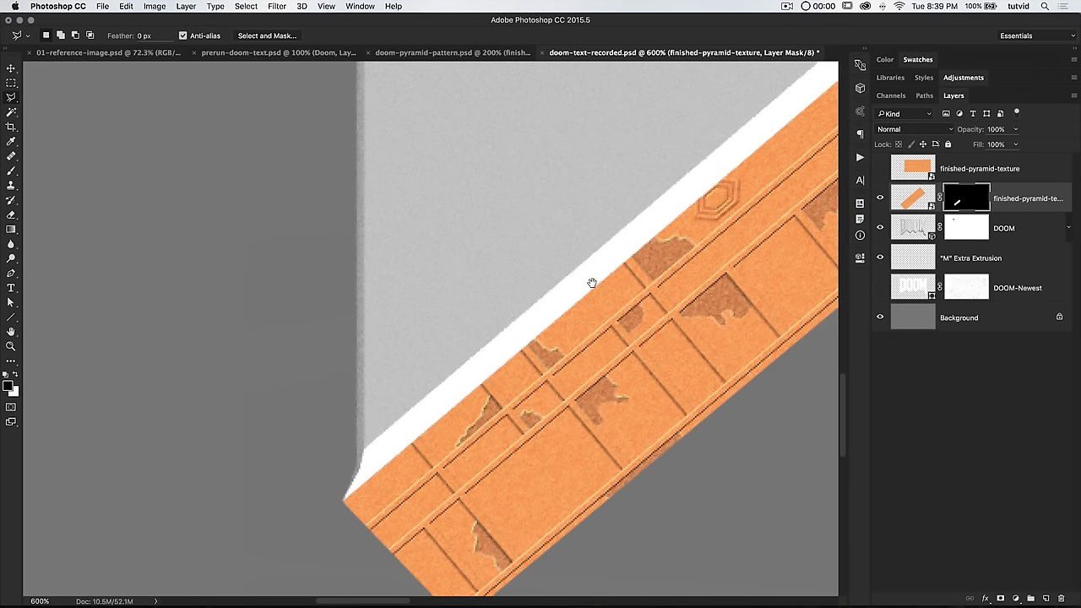
{"action": "left_click_drag", "start_coordinate": [591, 282], "coordinate": [381, 243]}
{"action": "left_click_drag", "start_coordinate": [588, 157], "coordinate": [528, 256]}
{"action": "key", "text": "super+minus"}
{"action": "key", "text": "super+minus"}
{"action": "key", "text": "super+minus"}
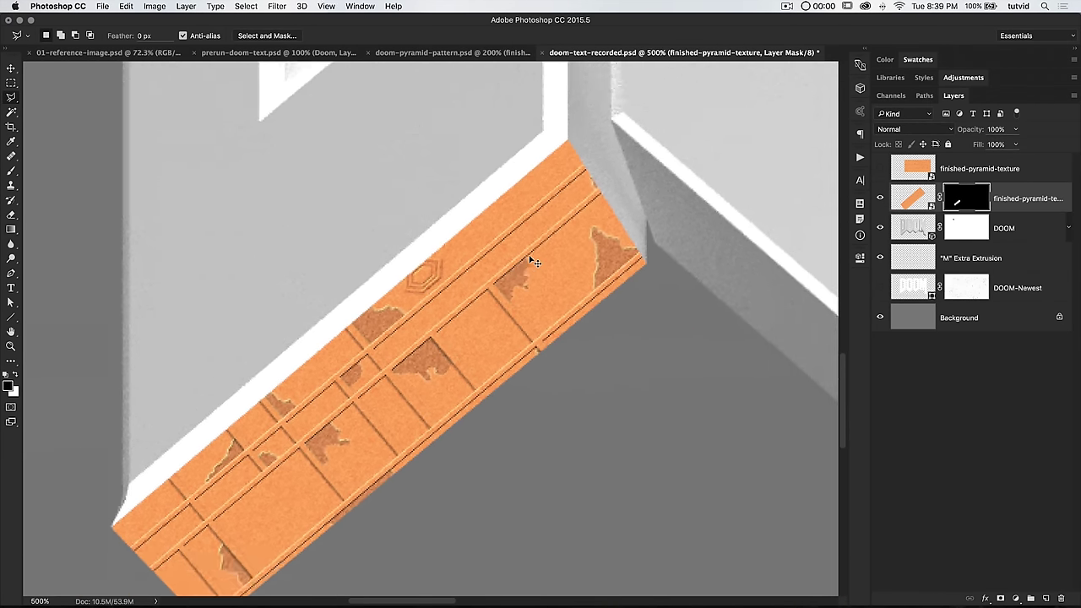
{"action": "scroll", "coordinate": [534, 262], "scroll_direction": "down", "scroll_amount": 3}
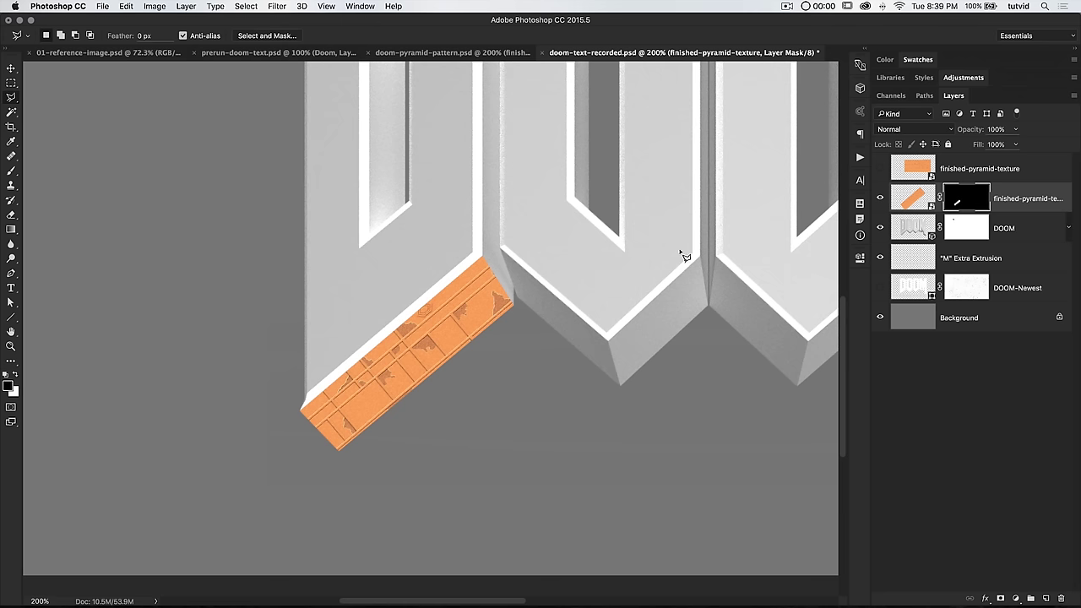
{"action": "left_click", "coordinate": [922, 184]}
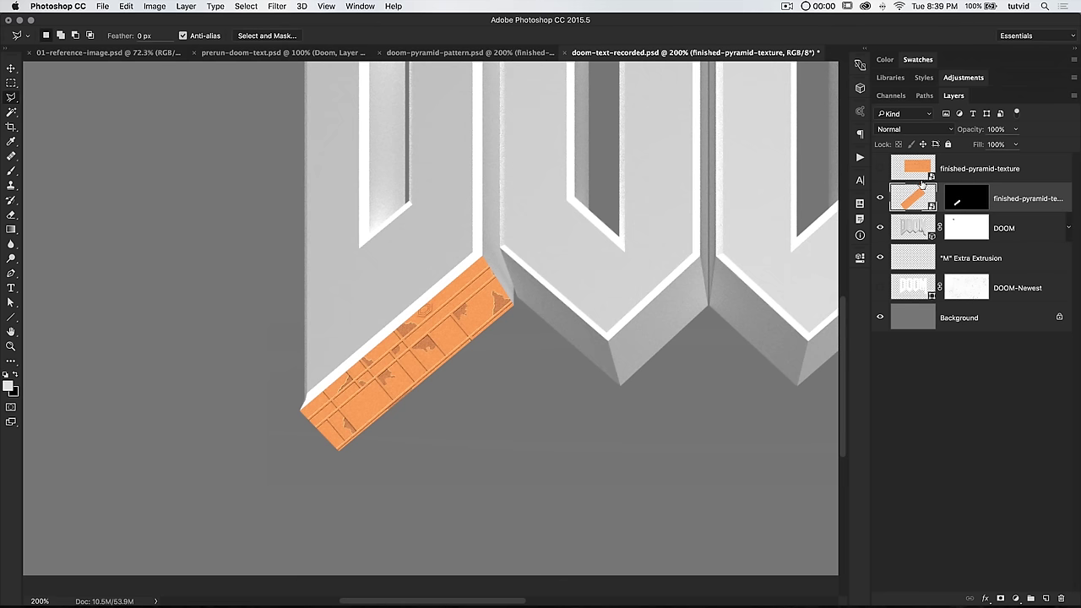
{"action": "left_click", "coordinate": [971, 197]}
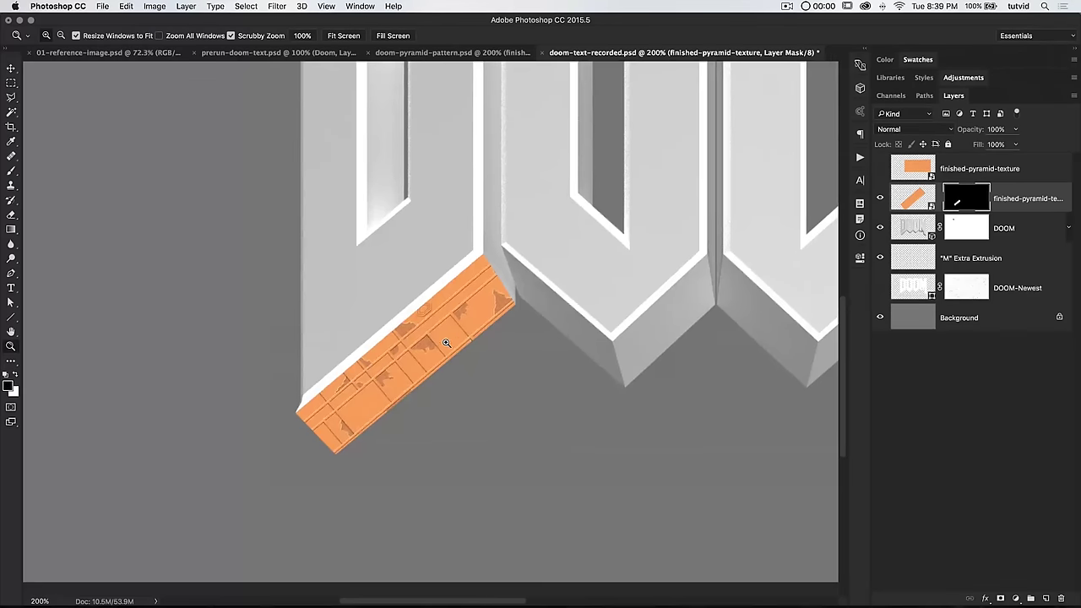
{"action": "left_click", "coordinate": [504, 343]}
{"action": "key", "text": "ctrl+t"}
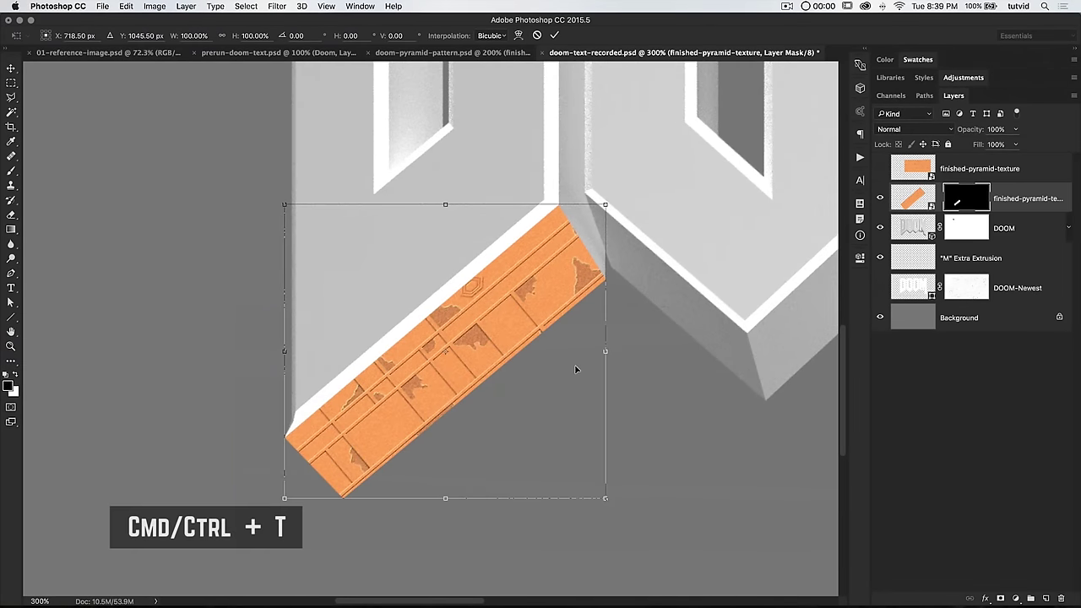
{"action": "left_click", "coordinate": [554, 36]}
Free-transform the texture's smart object rather than its mask, scaling it down to about 53.68% width and 34.24% height.
{"action": "left_click", "coordinate": [904, 203]}
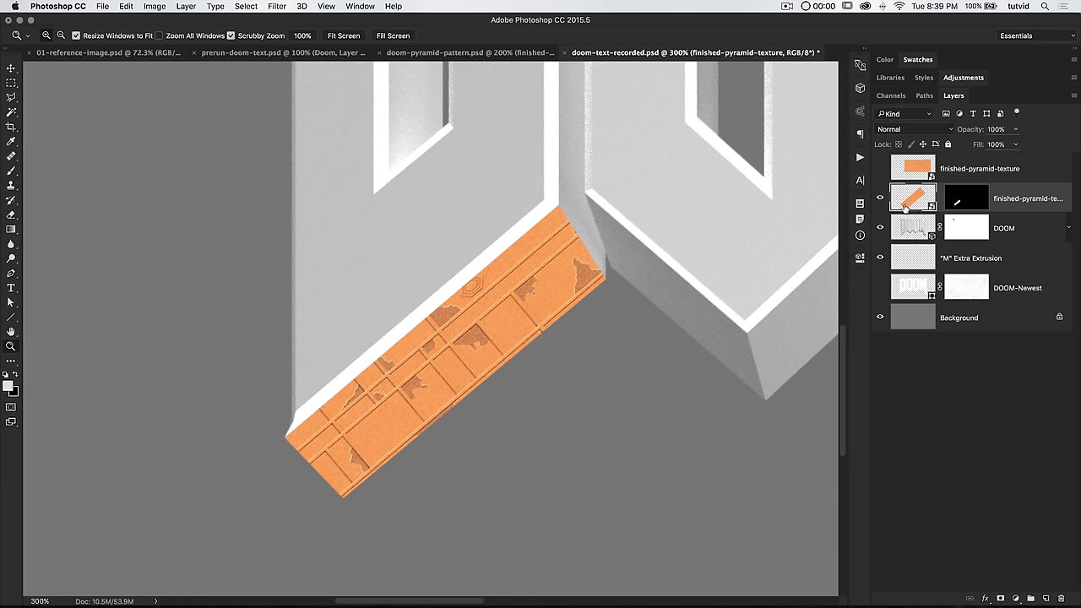
{"action": "key", "text": "ctrl+t"}
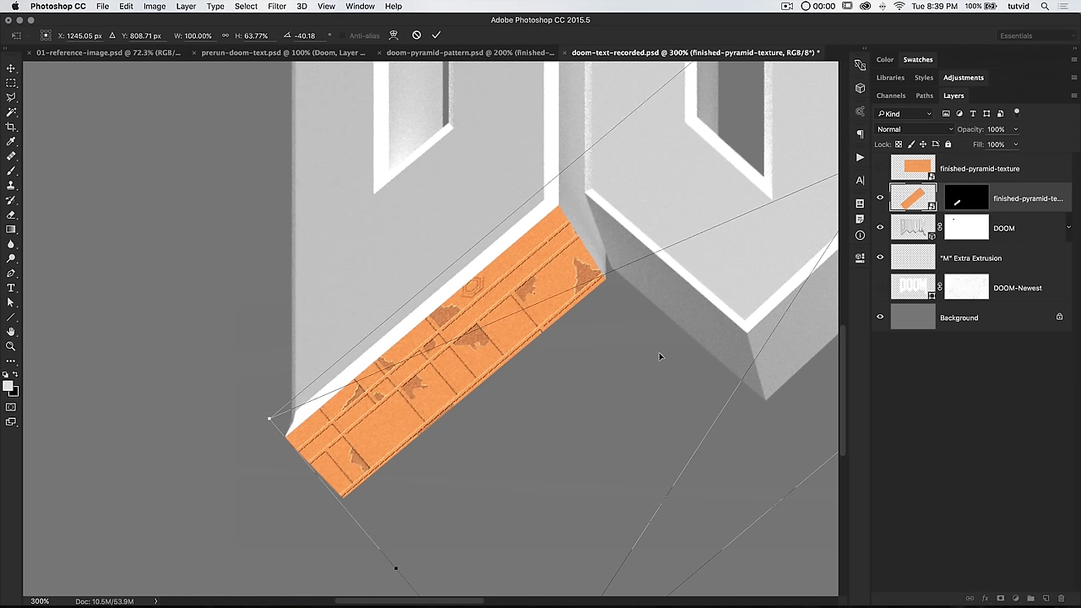
{"action": "key", "text": "ctrl+1"}
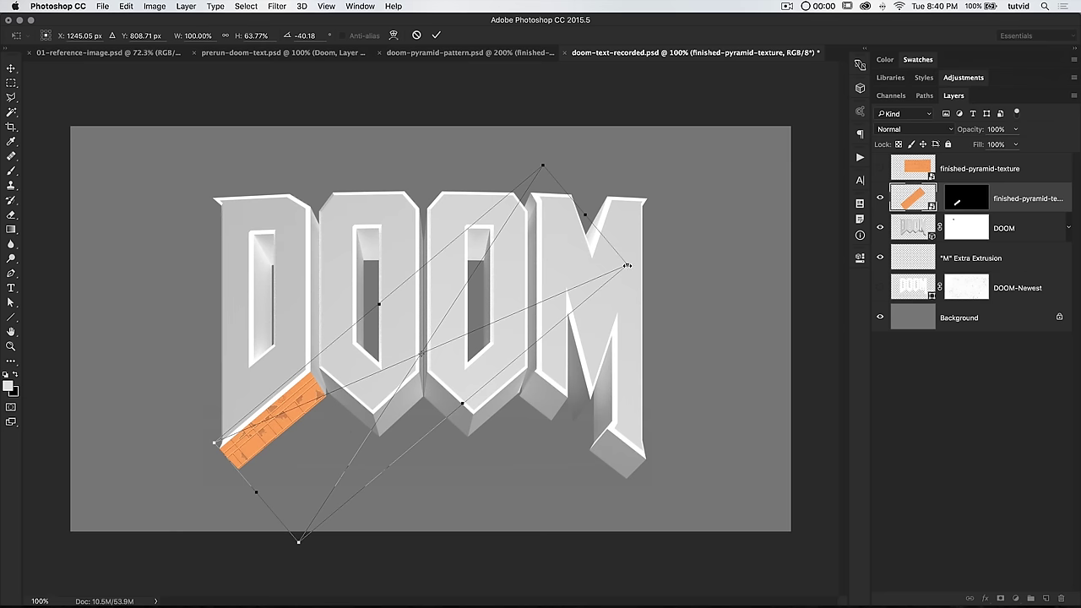
{"action": "left_click_drag", "start_coordinate": [630, 266], "coordinate": [433, 334]}
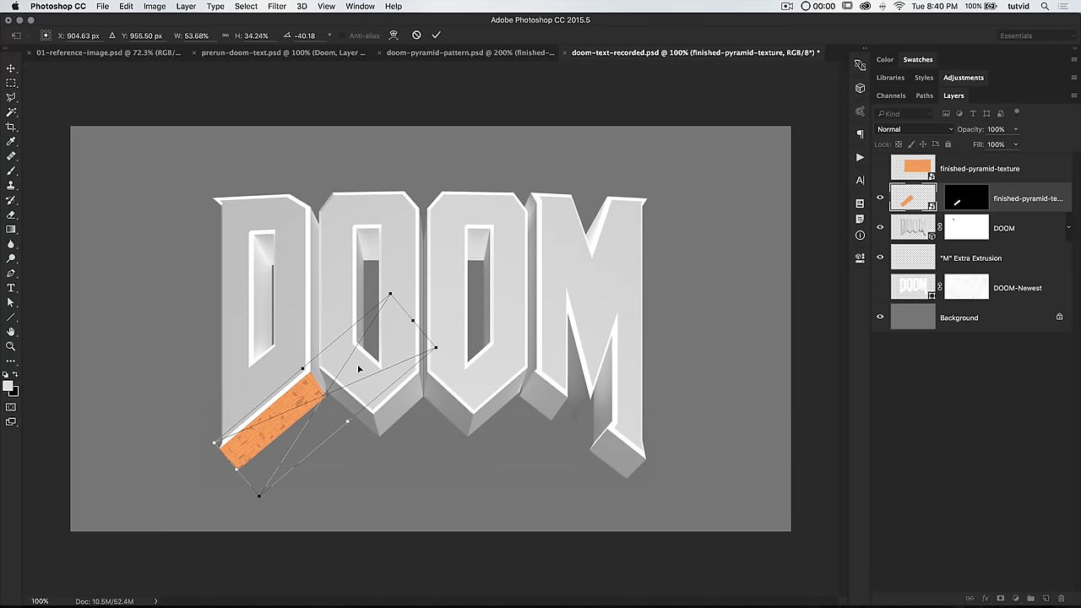
Shift the scaled texture inside the masked D extrusion to about X 921.51 px, Y 965.35 px.
{"action": "key", "text": "super+plus"}
{"action": "key", "text": "super+plus"}
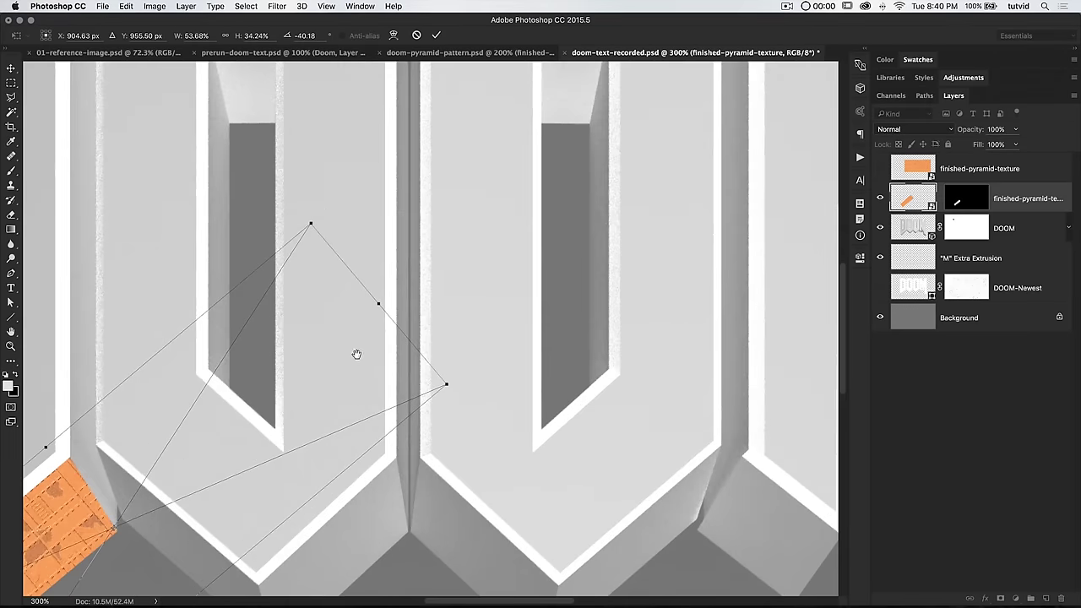
{"action": "left_click_drag", "start_coordinate": [357, 355], "coordinate": [771, 104]}
{"action": "left_click_drag", "start_coordinate": [344, 437], "coordinate": [429, 344]}
{"action": "left_click_drag", "start_coordinate": [423, 275], "coordinate": [449, 316]}
{"action": "left_click_drag", "start_coordinate": [526, 250], "coordinate": [523, 279]}
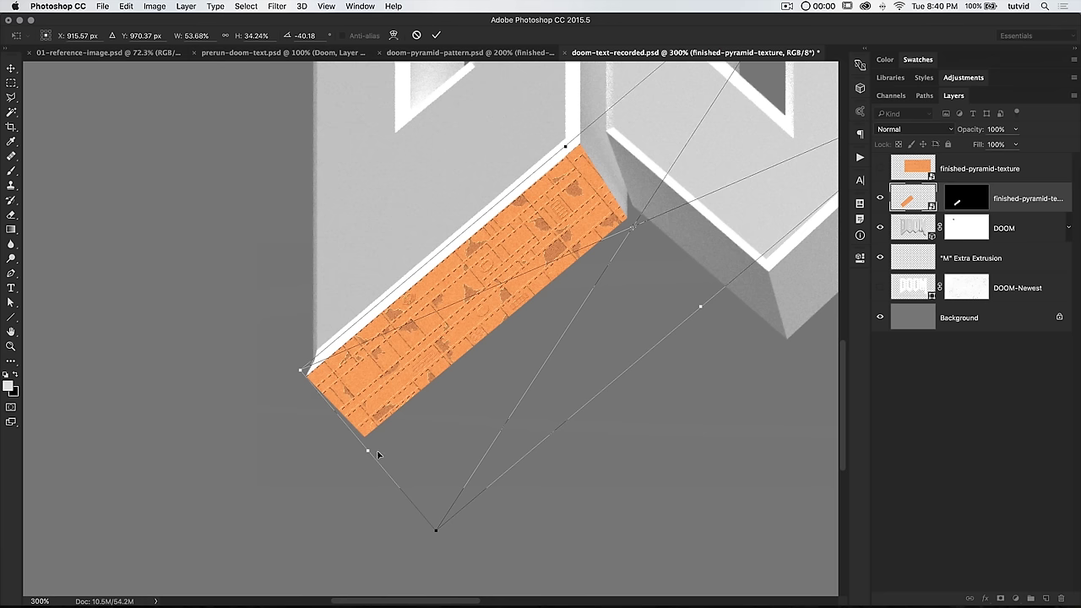
{"action": "right_click", "coordinate": [387, 392]}
{"action": "key", "text": "Escape"}
{"action": "left_click_drag", "start_coordinate": [492, 488], "coordinate": [504, 480]}
{"action": "scroll", "coordinate": [507, 463], "scroll_direction": "up", "scroll_amount": 5}
{"action": "scroll", "coordinate": [507, 463], "scroll_direction": "right", "scroll_amount": 2}
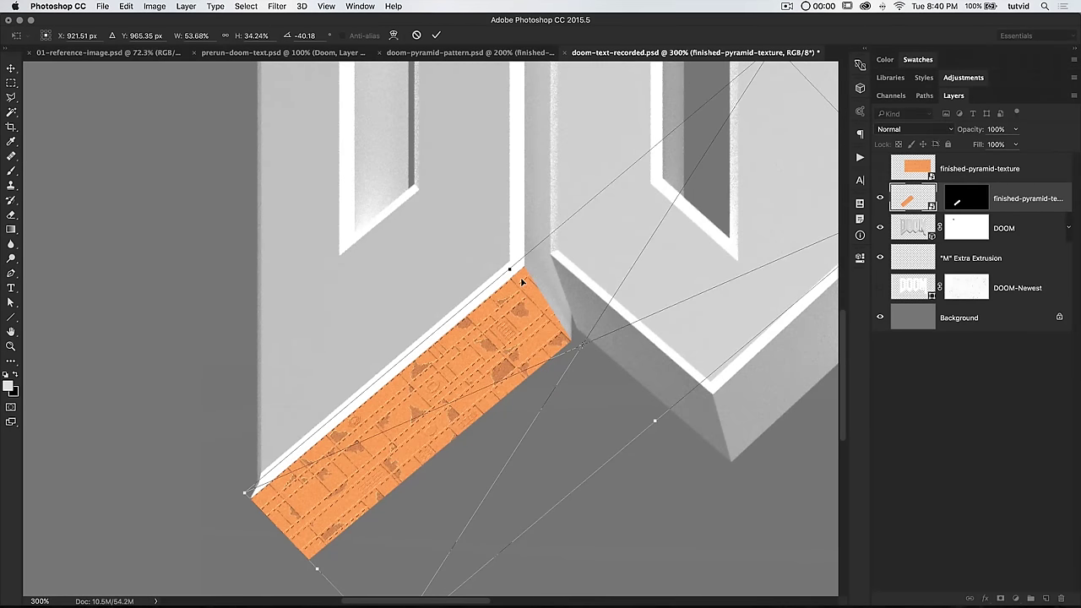
Distort the texture by moving its upper-right corner slightly outward and pulling its lower-right corner inward, so it tapers toward the first O.
{"action": "left_click_drag", "start_coordinate": [584, 251], "coordinate": [427, 344]}
{"action": "right_click", "coordinate": [353, 408]}
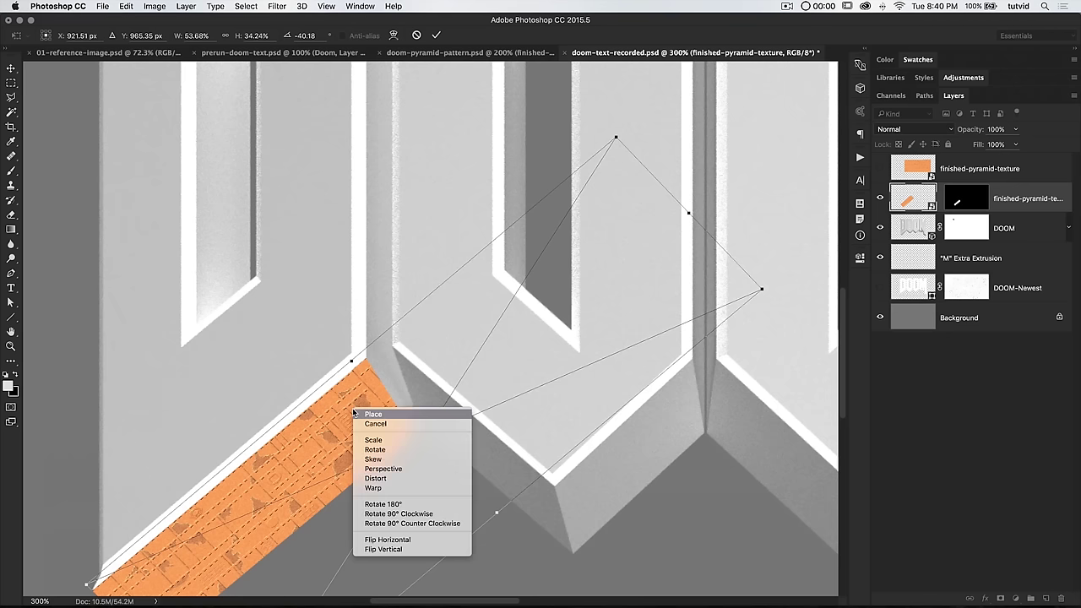
{"action": "left_click", "coordinate": [374, 479]}
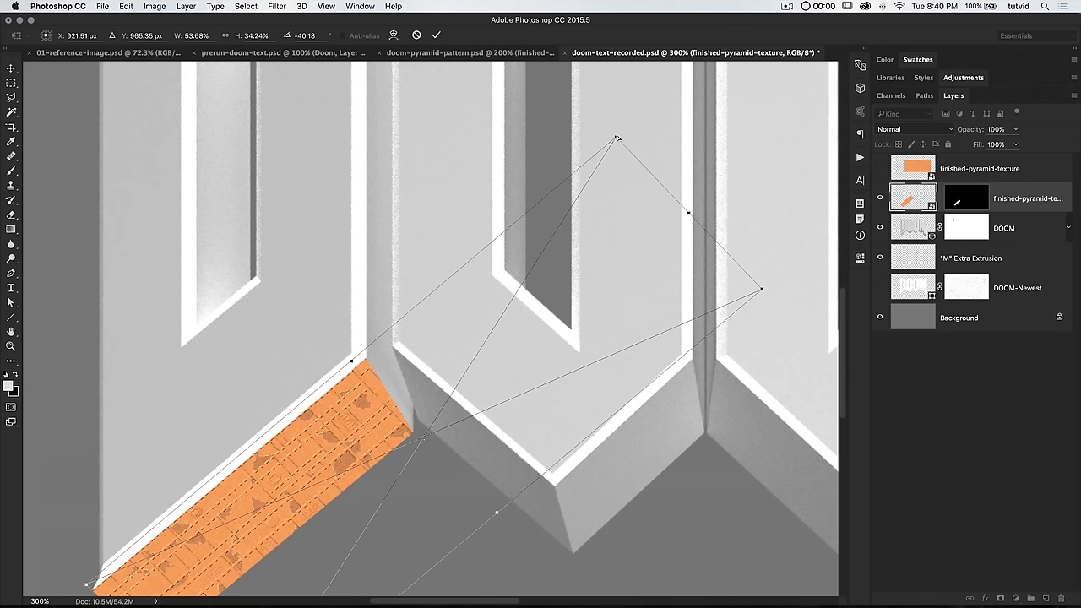
{"action": "left_click_drag", "start_coordinate": [616, 137], "coordinate": [633, 124]}
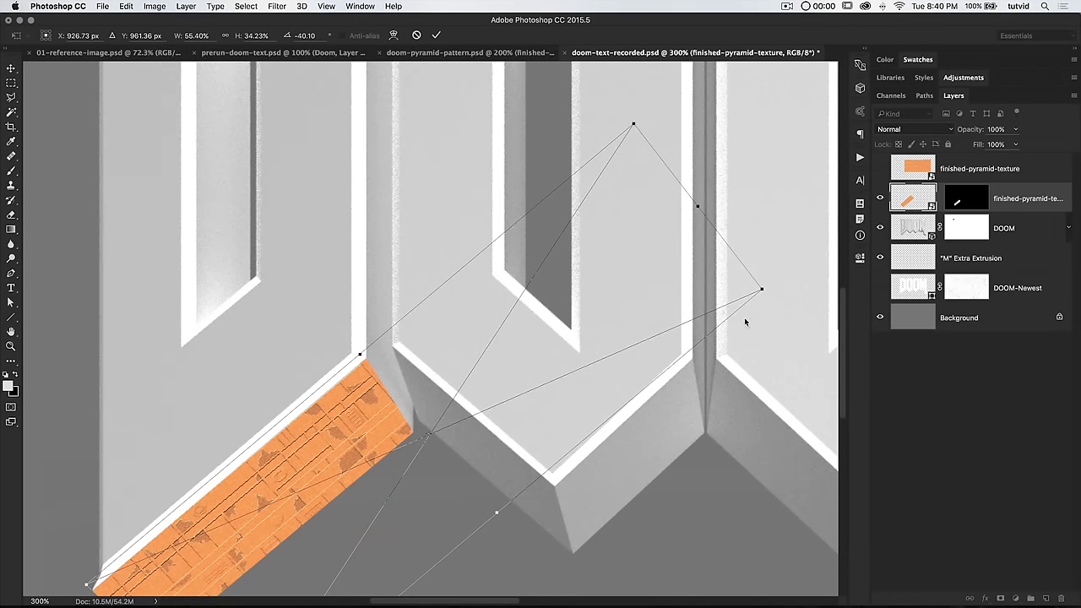
{"action": "left_click_drag", "start_coordinate": [762, 291], "coordinate": [729, 314]}
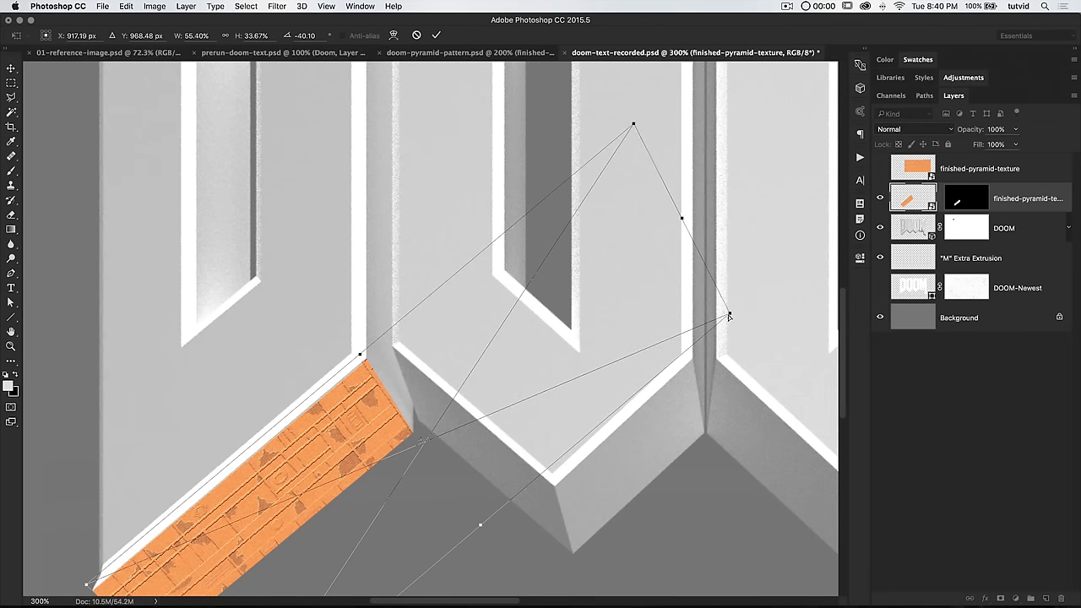
{"action": "left_click_drag", "start_coordinate": [729, 315], "coordinate": [709, 325]}
{"action": "left_click_drag", "start_coordinate": [634, 124], "coordinate": [638, 117]}
{"action": "left_click_drag", "start_coordinate": [336, 464], "coordinate": [540, 309]}
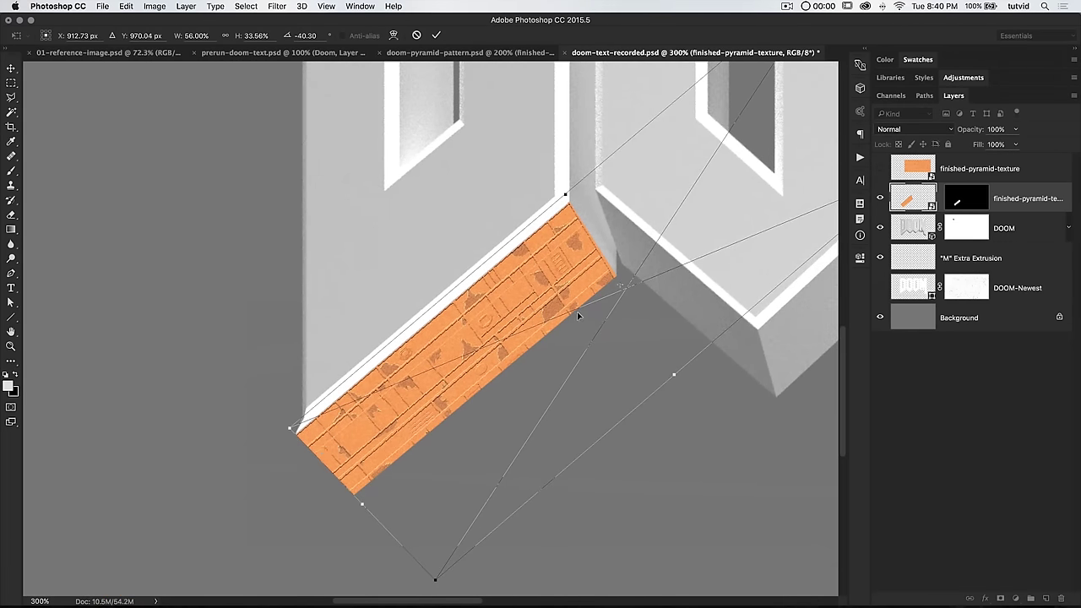
Fine-tune the texture's distortion by nudging its two far-end corners beside the first O, slightly narrowing the tapered end.
{"action": "scroll", "coordinate": [622, 268], "scroll_direction": "right", "scroll_amount": 8}
{"action": "scroll", "coordinate": [622, 268], "scroll_direction": "up", "scroll_amount": 3}
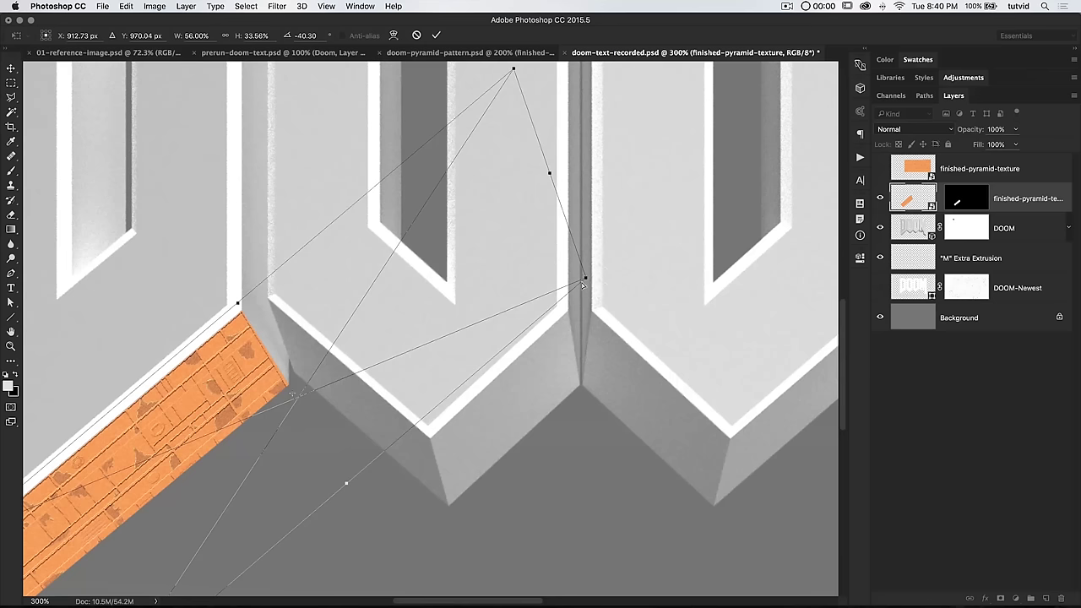
{"action": "left_click_drag", "start_coordinate": [587, 280], "coordinate": [586, 276]}
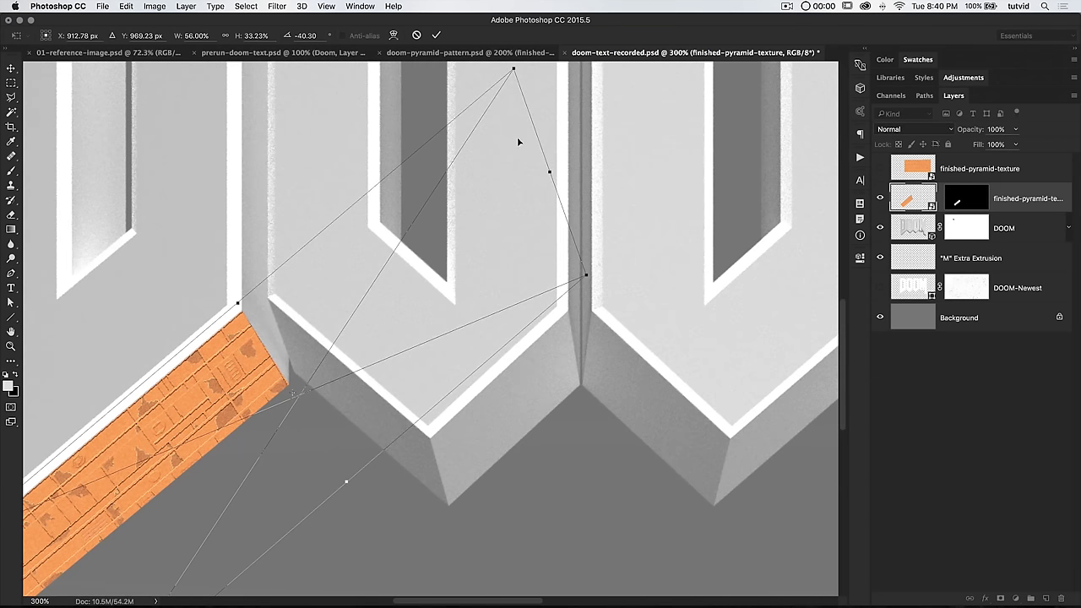
{"action": "left_click_drag", "start_coordinate": [512, 69], "coordinate": [509, 73]}
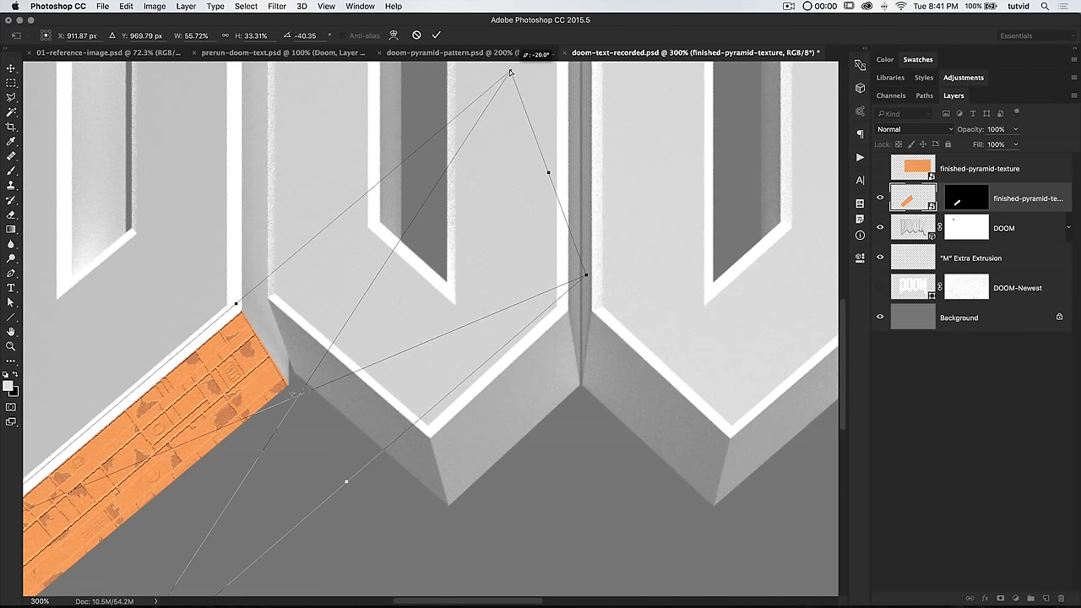
{"action": "left_click_drag", "start_coordinate": [587, 277], "coordinate": [589, 274]}
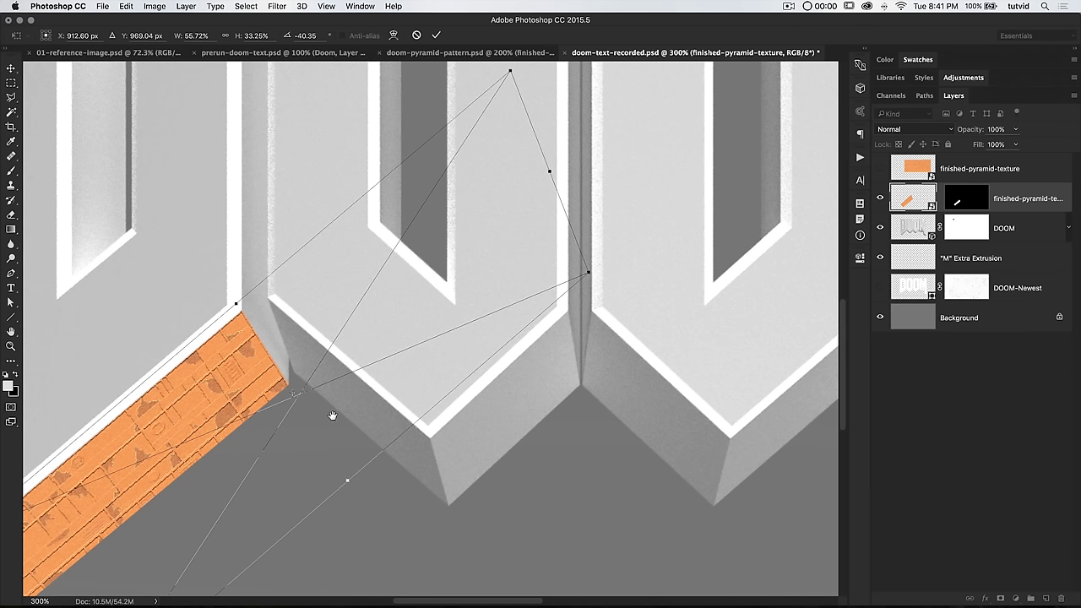
Pull the texture's lowest corner slightly inward toward the D's bottom extrusion face and apply the transform.
{"action": "scroll", "coordinate": [333, 413], "scroll_direction": "down", "scroll_amount": 5}
{"action": "scroll", "coordinate": [334, 413], "scroll_direction": "left", "scroll_amount": 6}
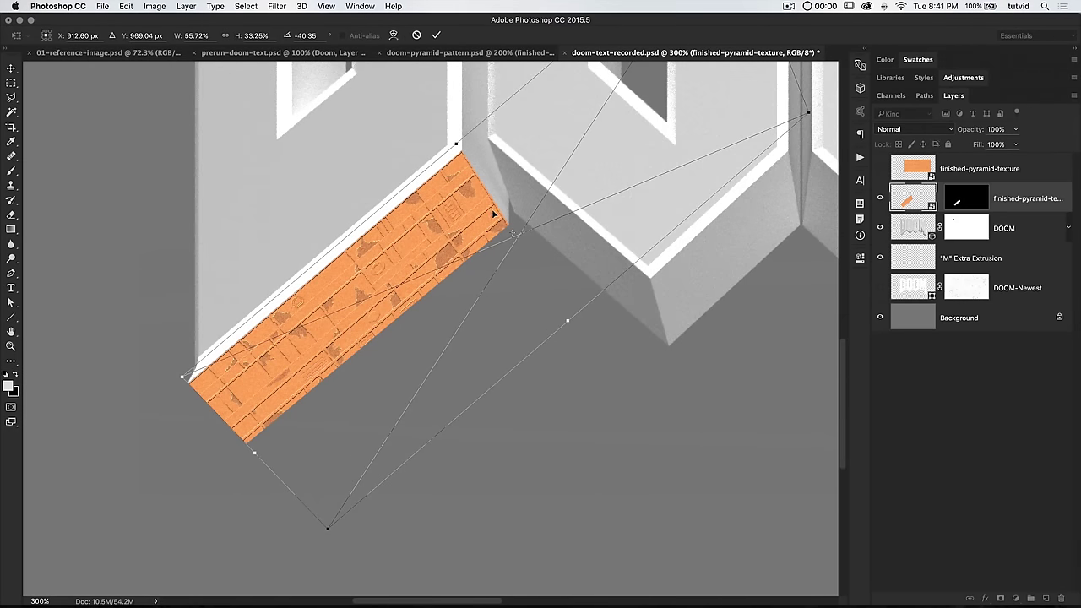
{"action": "left_click_drag", "start_coordinate": [328, 532], "coordinate": [324, 526]}
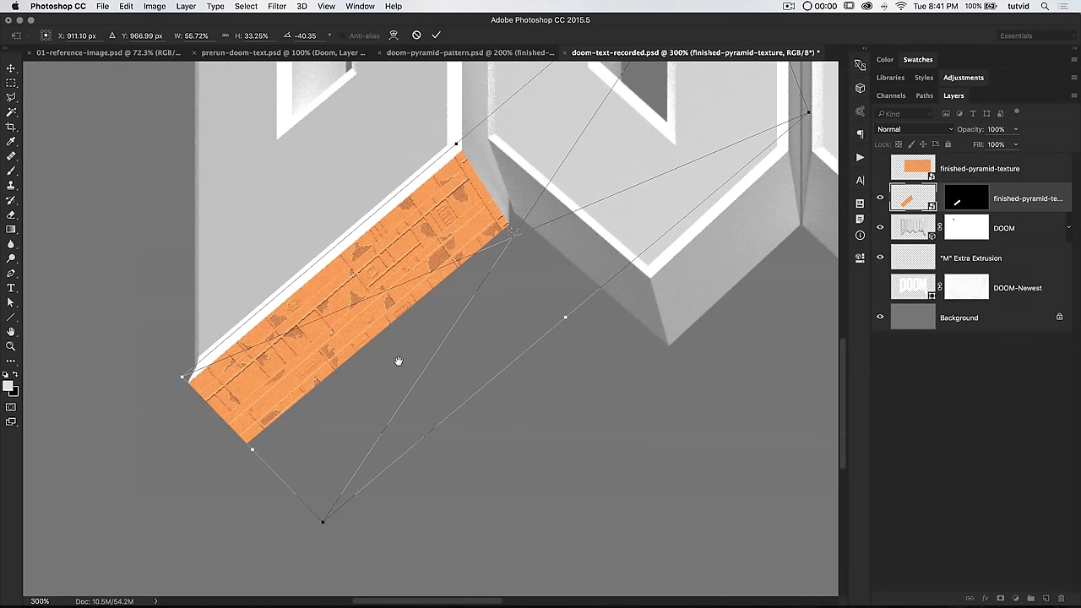
{"action": "left_click_drag", "start_coordinate": [398, 362], "coordinate": [417, 403]}
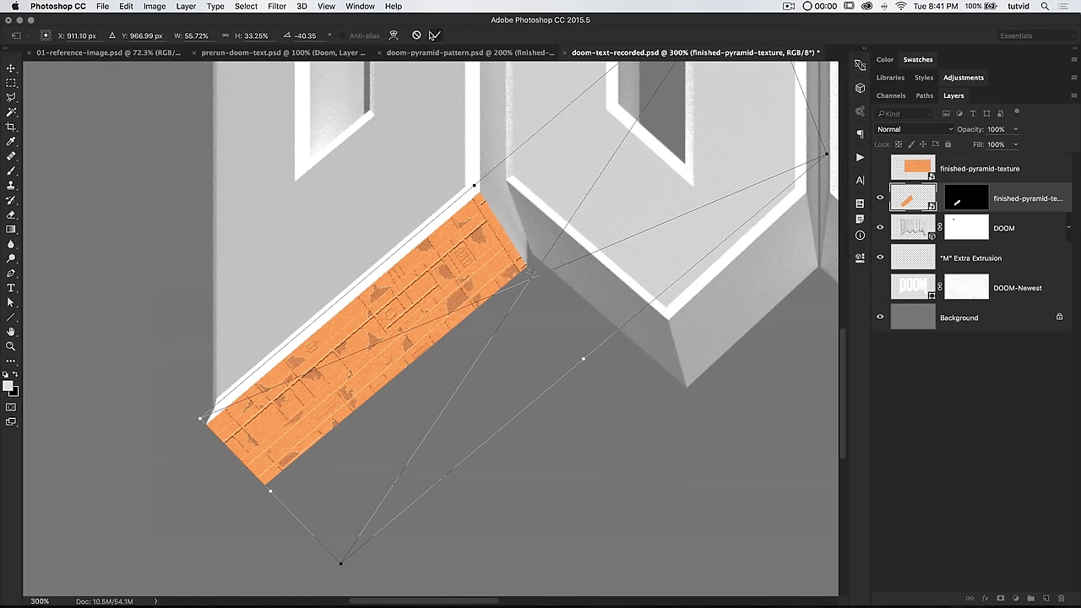
{"action": "key", "text": "Return"}
{"action": "key", "text": "z"}
{"action": "left_click_drag", "start_coordinate": [485, 314], "coordinate": [483, 342]}
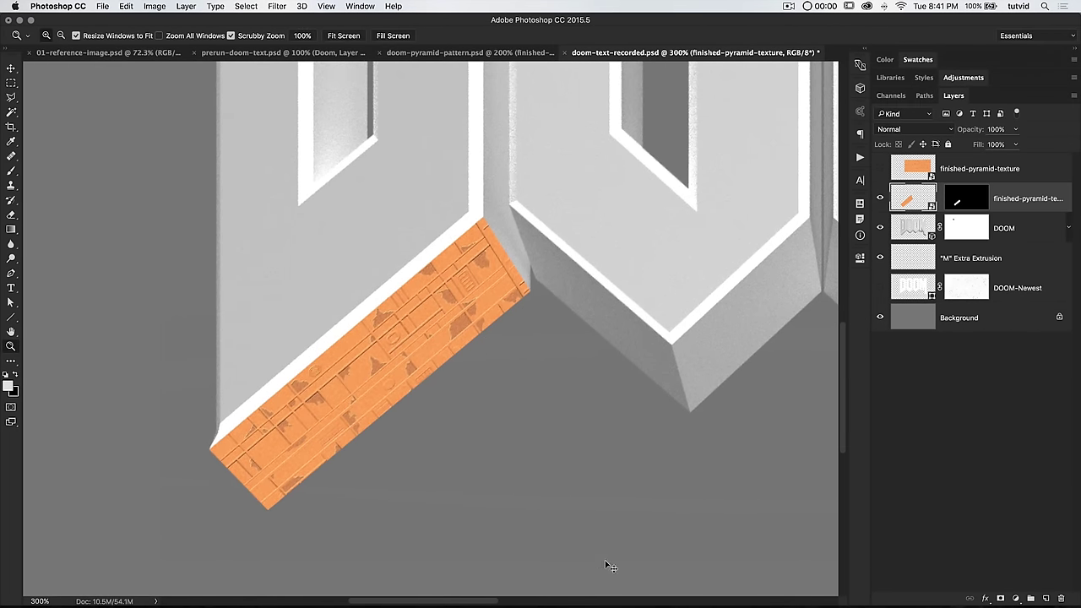
Duplicate the masked texture layer and remove the layer mask from the duplicate.
{"action": "key", "text": "super+minus"}
{"action": "key", "text": "super+minus"}
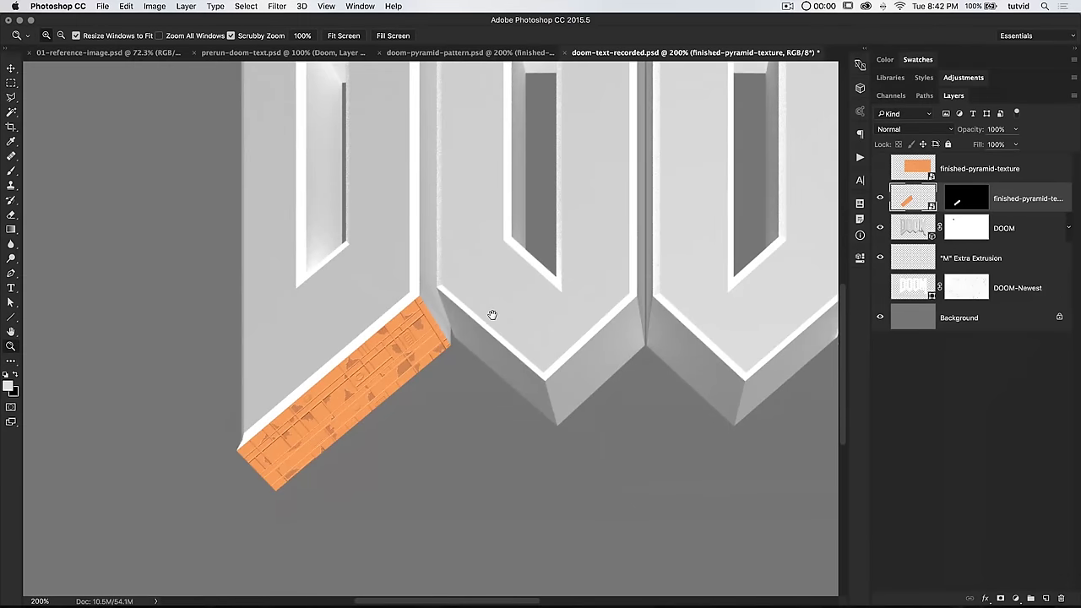
{"action": "left_click_drag", "start_coordinate": [492, 313], "coordinate": [447, 351]}
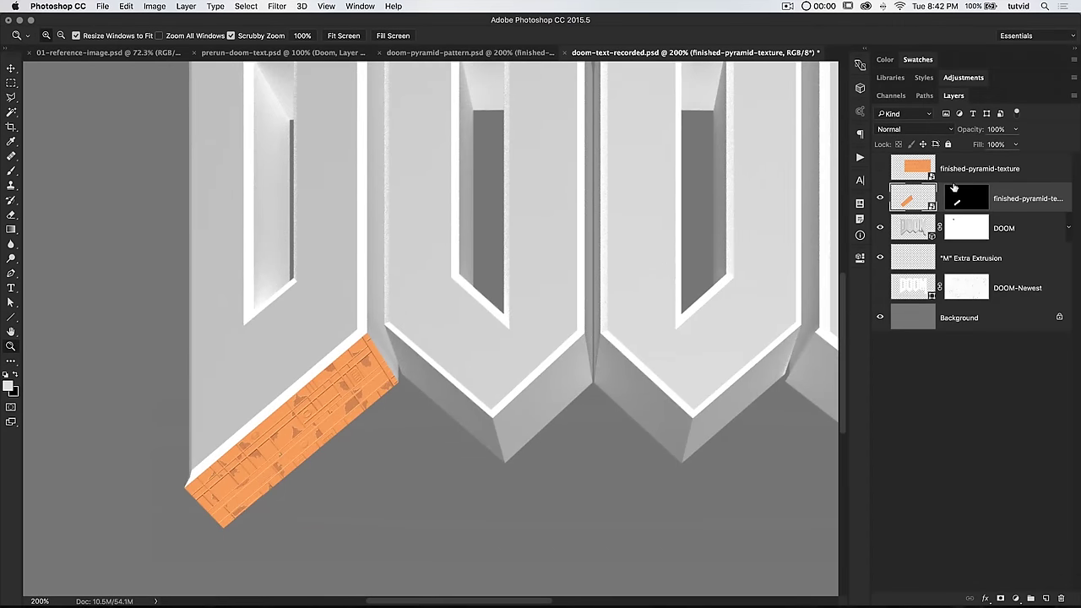
{"action": "key", "text": "super+j"}
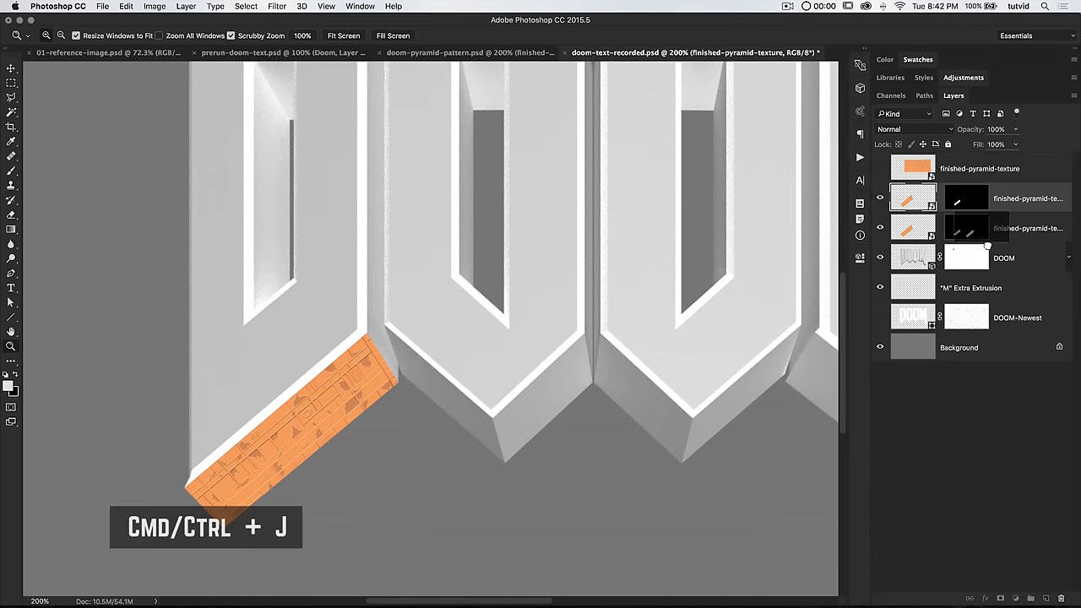
{"action": "left_click_drag", "start_coordinate": [965, 199], "coordinate": [1061, 596]}
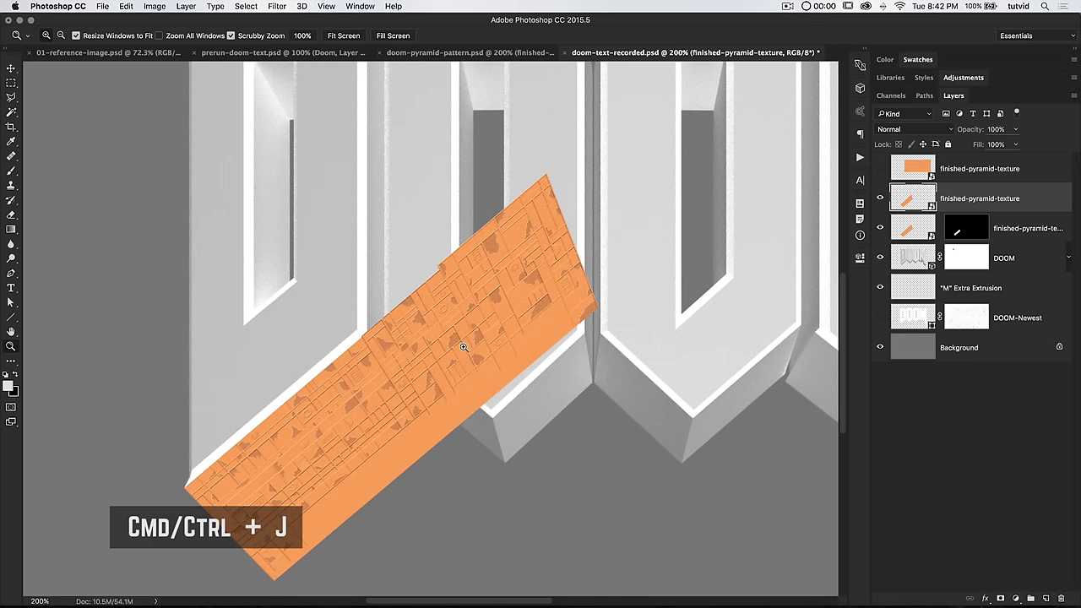
Rotate the unmasked texture copy to about -89.64° and place it vertically along the D's outer right edge.
{"action": "key", "text": "super+t"}
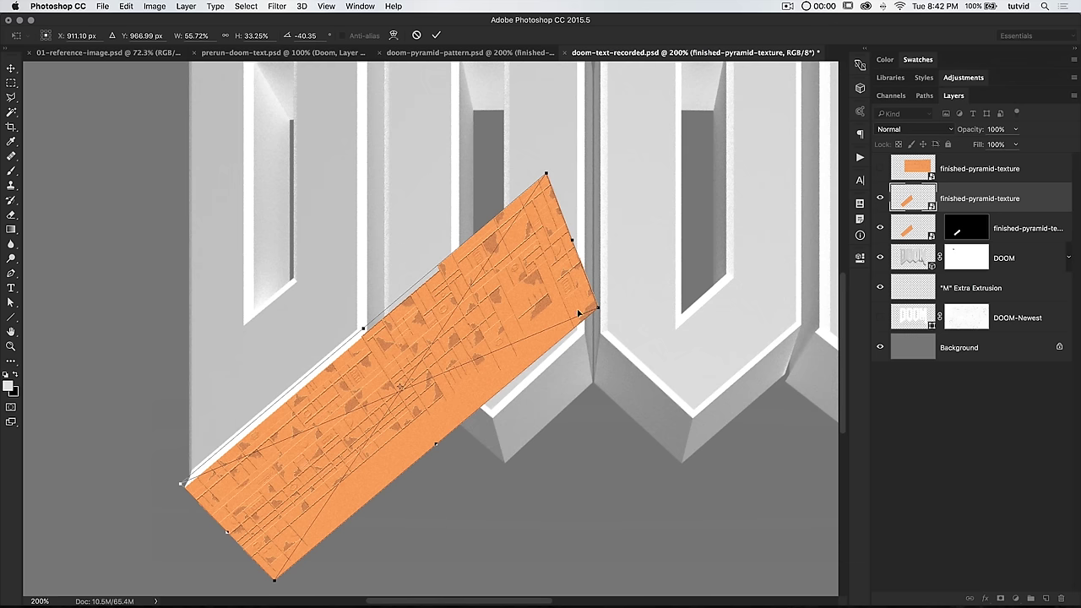
{"action": "mouse_move", "coordinate": [621, 268]}
{"action": "left_mouse_down"}
{"action": "mouse_move", "coordinate": [497, 174]}
{"action": "mouse_move", "coordinate": [422, 155]}
{"action": "mouse_move", "coordinate": [454, 161]}
{"action": "left_mouse_up"}
{"action": "mouse_move", "coordinate": [362, 502]}
{"action": "left_mouse_down"}
{"action": "mouse_move", "coordinate": [369, 273]}
{"action": "mouse_move", "coordinate": [459, 232]}
{"action": "mouse_move", "coordinate": [385, 241]}
{"action": "left_mouse_up"}
{"action": "scroll", "coordinate": [387, 321], "scroll_direction": "up", "scroll_amount": 5}
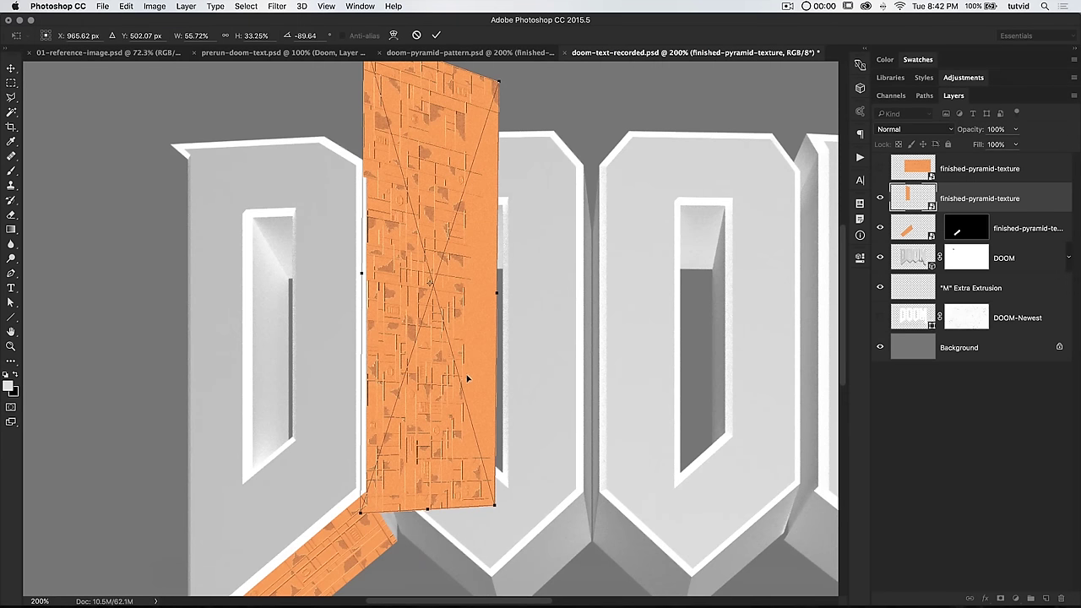
{"action": "key", "text": "Return"}
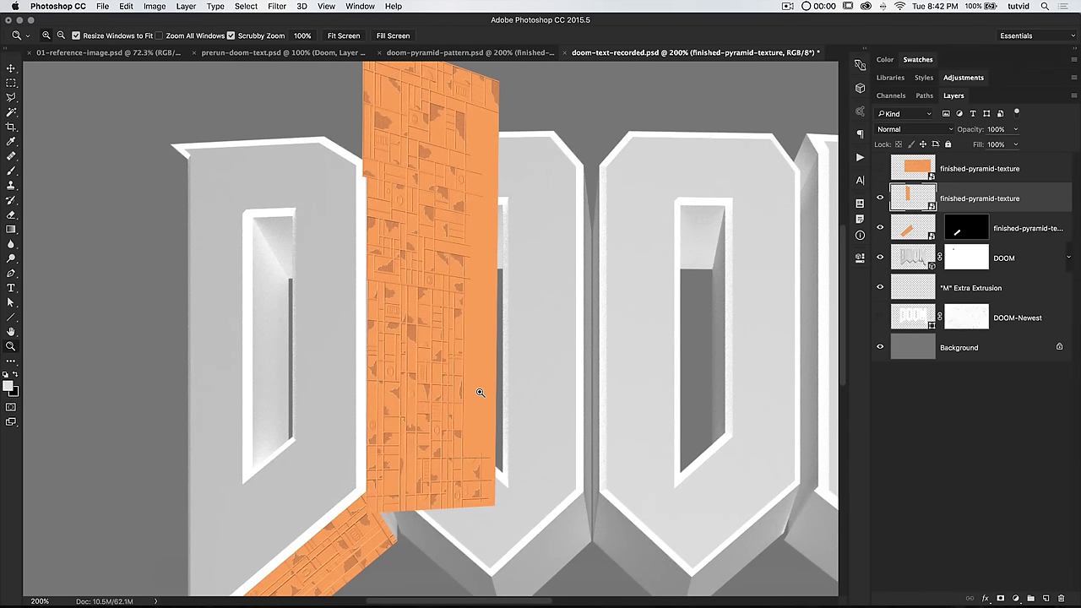
Shift the vertical texture up and nudge it until its lower-left corner meets the D's lower-right corner.
{"action": "key", "text": "v"}
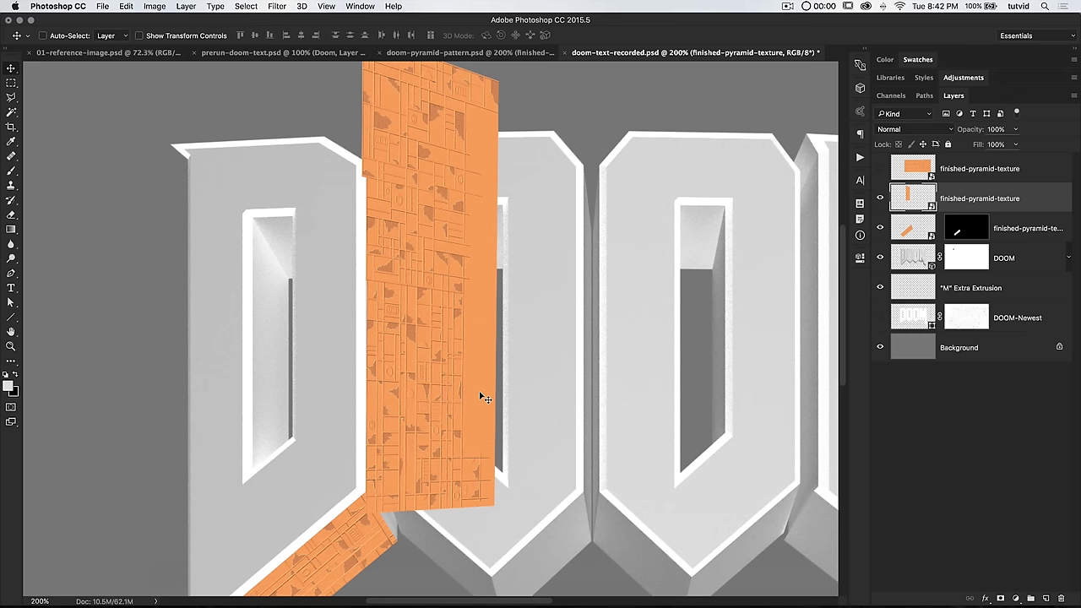
{"action": "mouse_move", "coordinate": [394, 503]}
{"action": "left_mouse_down"}
{"action": "mouse_move", "coordinate": [405, 440]}
{"action": "mouse_move", "coordinate": [395, 482]}
{"action": "left_mouse_up"}
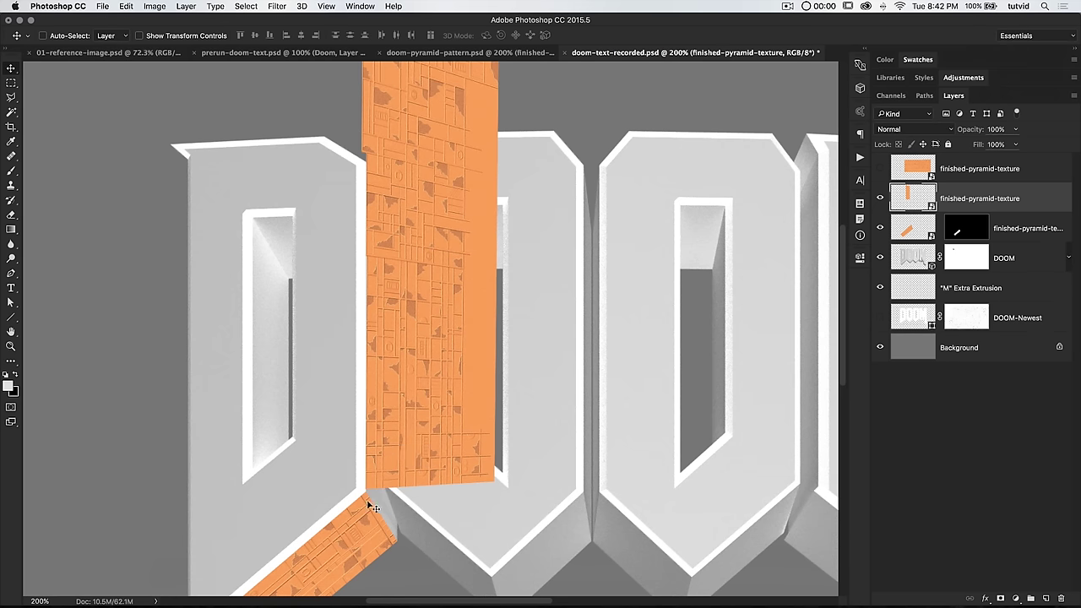
{"action": "key", "text": "z"}
{"action": "left_click", "coordinate": [368, 494]}
{"action": "left_click_drag", "start_coordinate": [375, 489], "coordinate": [384, 484]}
{"action": "key", "text": "v"}
{"action": "key", "text": "Down"}
{"action": "key", "text": "Down"}
{"action": "key", "text": "Down"}
{"action": "key", "text": "Down"}
{"action": "key", "text": "Left"}
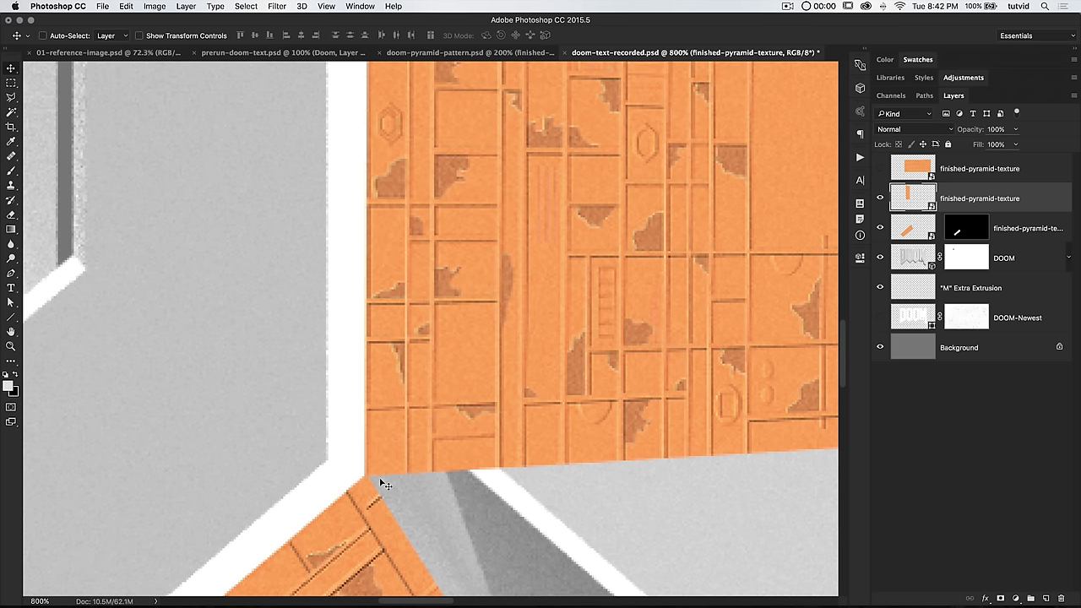
Free-transform the vertical texture and skew its right side downward so its lower edge follows the slanted joint with the bottom face.
{"action": "key", "text": "super+t"}
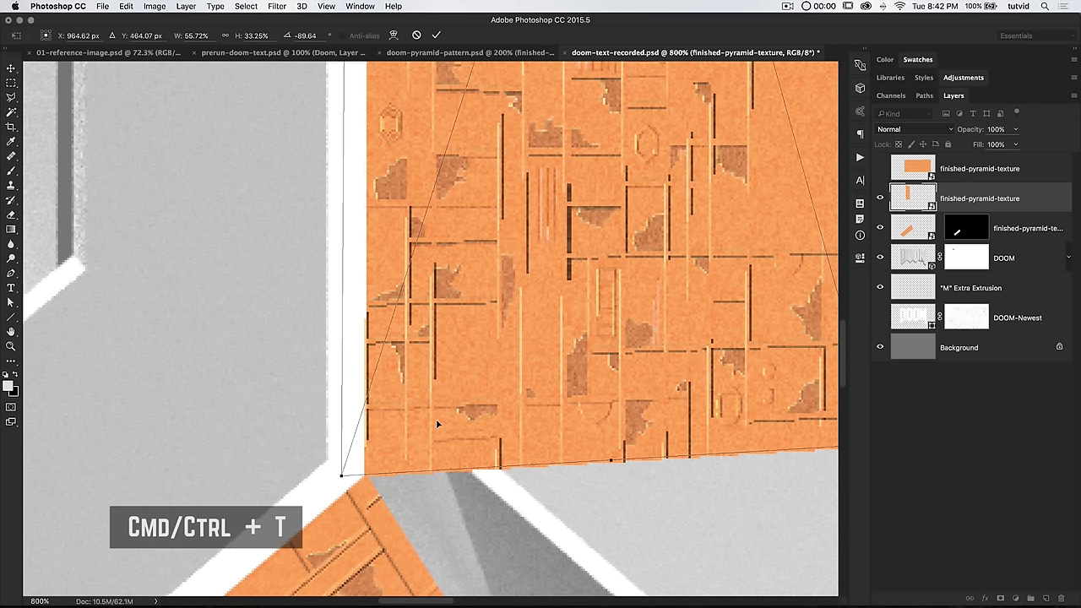
{"action": "key", "text": "super+minus"}
{"action": "key", "text": "super+minus"}
{"action": "key", "text": "super+minus"}
{"action": "key", "text": "super+minus"}
{"action": "key", "text": "super+minus"}
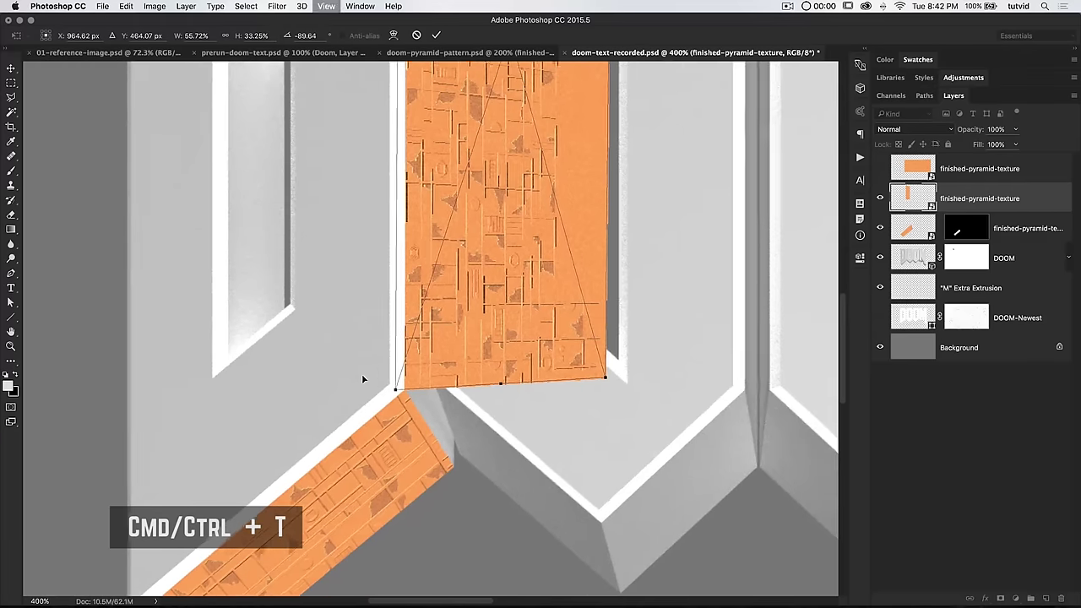
{"action": "left_click_drag", "start_coordinate": [448, 263], "coordinate": [464, 354]}
{"action": "left_click_drag", "start_coordinate": [509, 159], "coordinate": [415, 504]}
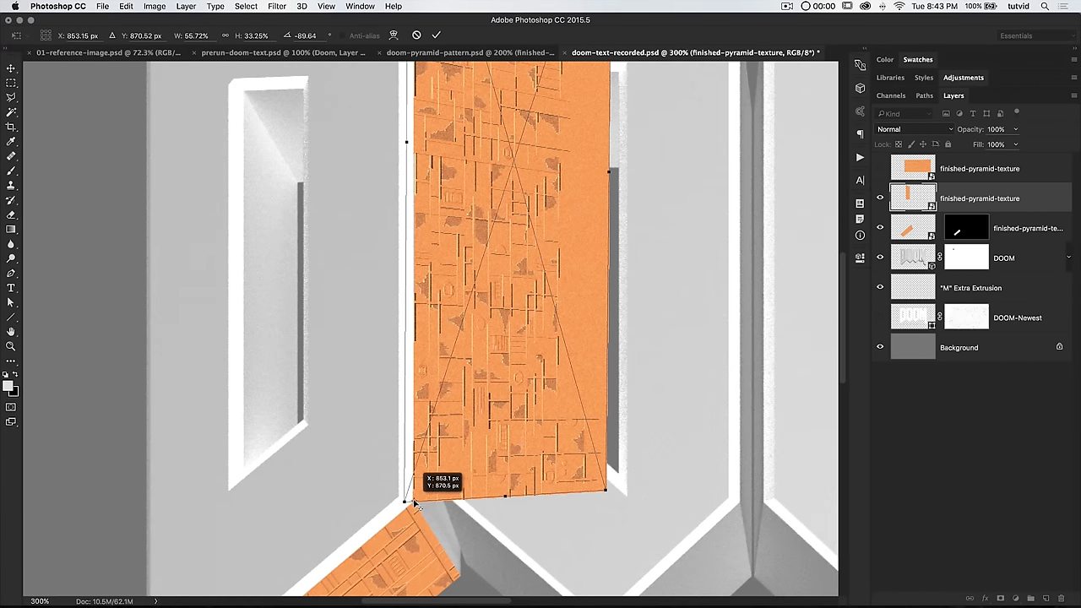
{"action": "key", "text": "super+z"}
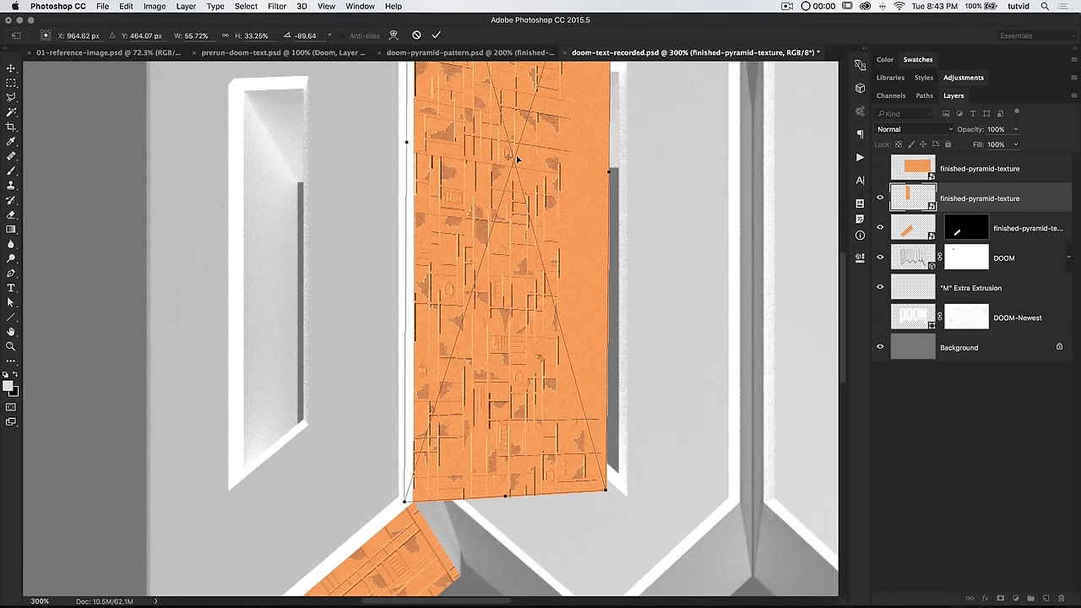
{"action": "right_click", "coordinate": [509, 239]}
{"action": "left_click", "coordinate": [557, 289]}
{"action": "left_click_drag", "start_coordinate": [608, 175], "coordinate": [571, 452]}
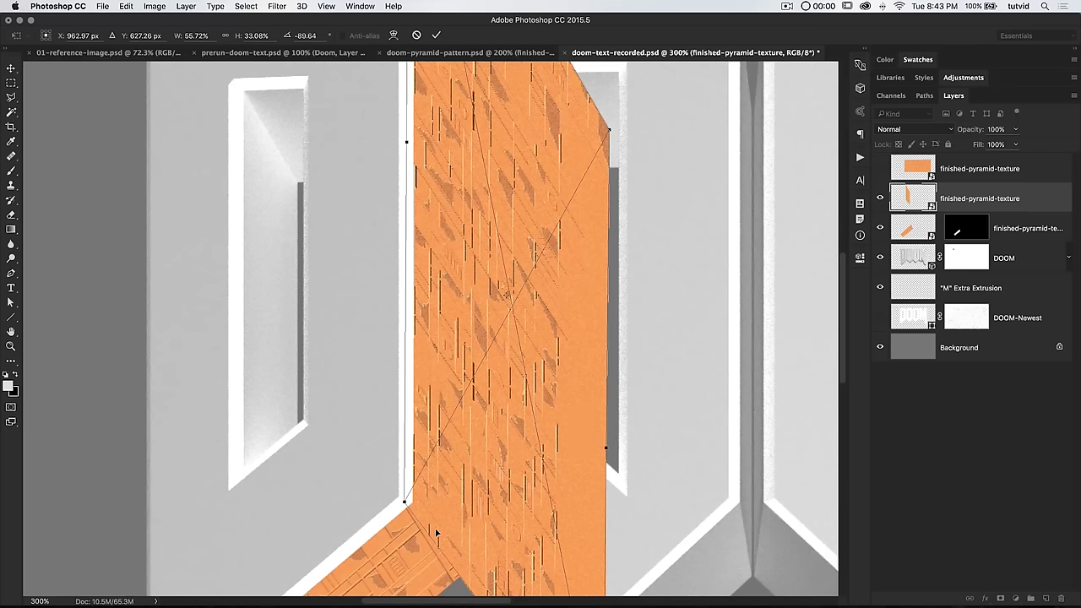
{"action": "left_click_drag", "start_coordinate": [403, 477], "coordinate": [417, 437]}
{"action": "left_click_drag", "start_coordinate": [558, 412], "coordinate": [556, 437]}
Narrow the skewed texture to about 18.82% height scale, keeping it against the D's right edge, and apply the transform.
{"action": "right_click", "coordinate": [474, 310]}
{"action": "left_click", "coordinate": [498, 344]}
{"action": "left_click_drag", "start_coordinate": [606, 474], "coordinate": [519, 432]}
{"action": "left_click_drag", "start_coordinate": [492, 349], "coordinate": [473, 523]}
{"action": "left_click_drag", "start_coordinate": [459, 563], "coordinate": [457, 498]}
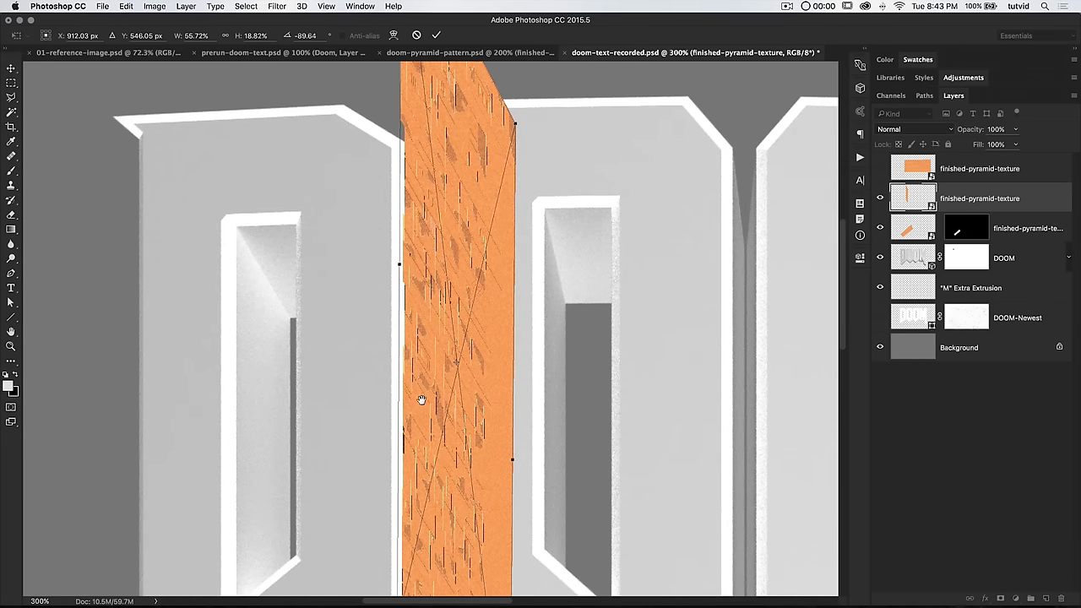
{"action": "left_click_drag", "start_coordinate": [421, 399], "coordinate": [399, 179]}
{"action": "key", "text": "Return"}
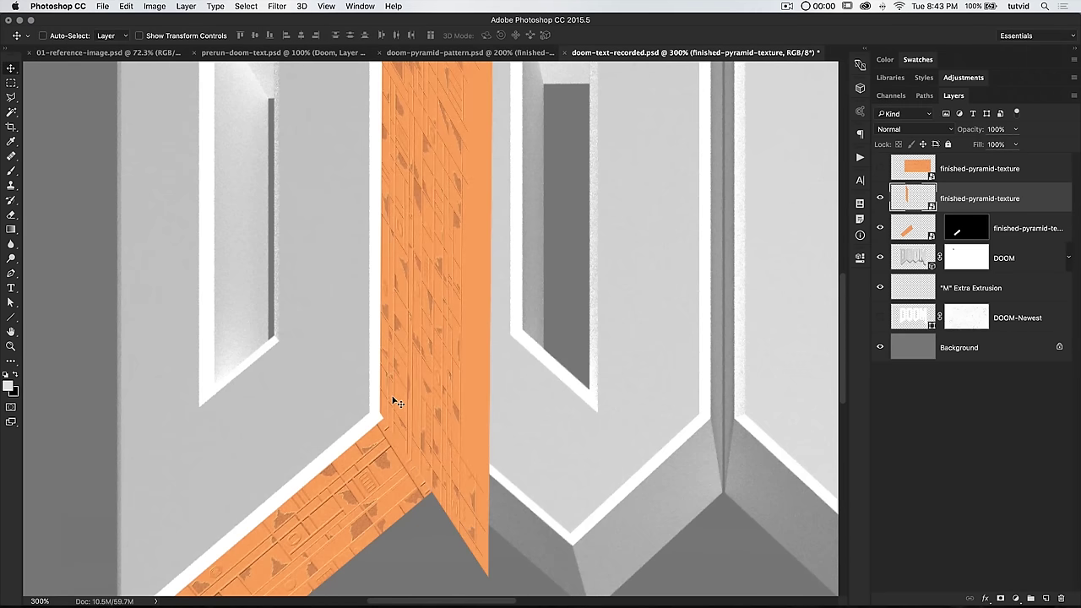
Hide the vertical texture, outline the D's right extrusion face with the Polygonal Lasso, mask the texture to that selection and show it again.
{"action": "left_click", "coordinate": [881, 199]}
{"action": "key", "text": "z"}
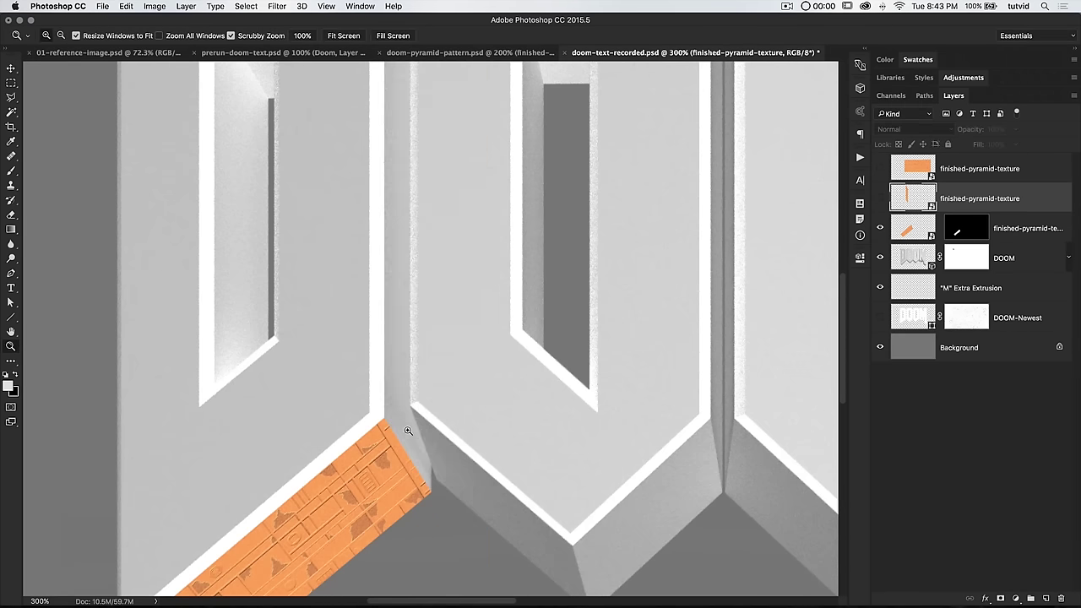
{"action": "left_click", "coordinate": [409, 442]}
{"action": "left_click_drag", "start_coordinate": [453, 481], "coordinate": [412, 362]}
{"action": "key", "text": "l"}
{"action": "left_click", "coordinate": [296, 259]}
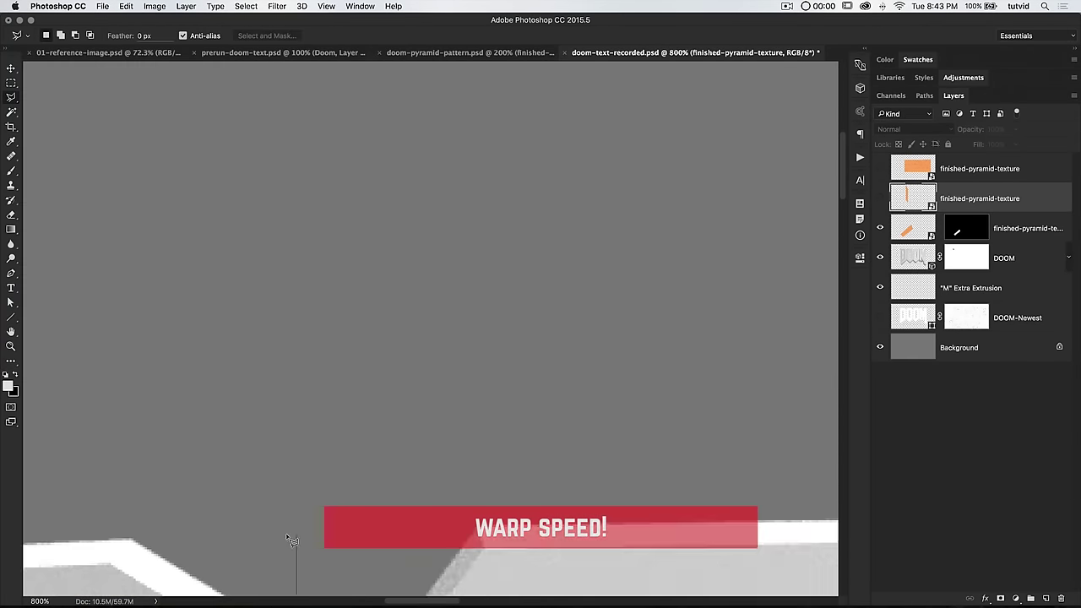
{"action": "scroll", "coordinate": [285, 532], "scroll_direction": "down", "scroll_amount": 3}
{"action": "left_click", "coordinate": [297, 401]}
{"action": "left_click_drag", "start_coordinate": [371, 550], "coordinate": [409, 204]}
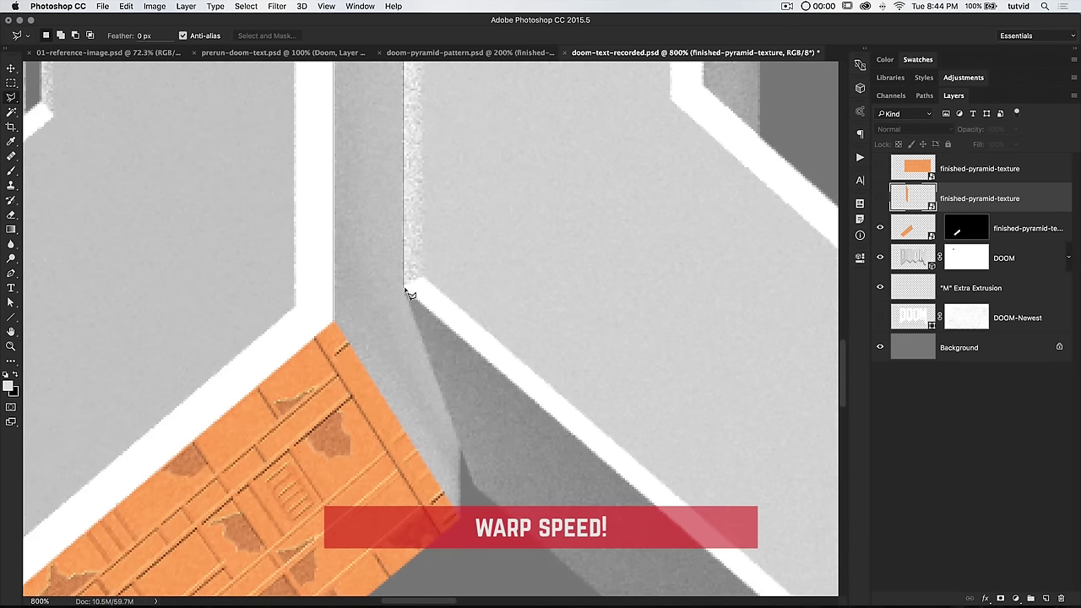
{"action": "left_click", "coordinate": [405, 289]}
{"action": "left_click", "coordinate": [341, 358]}
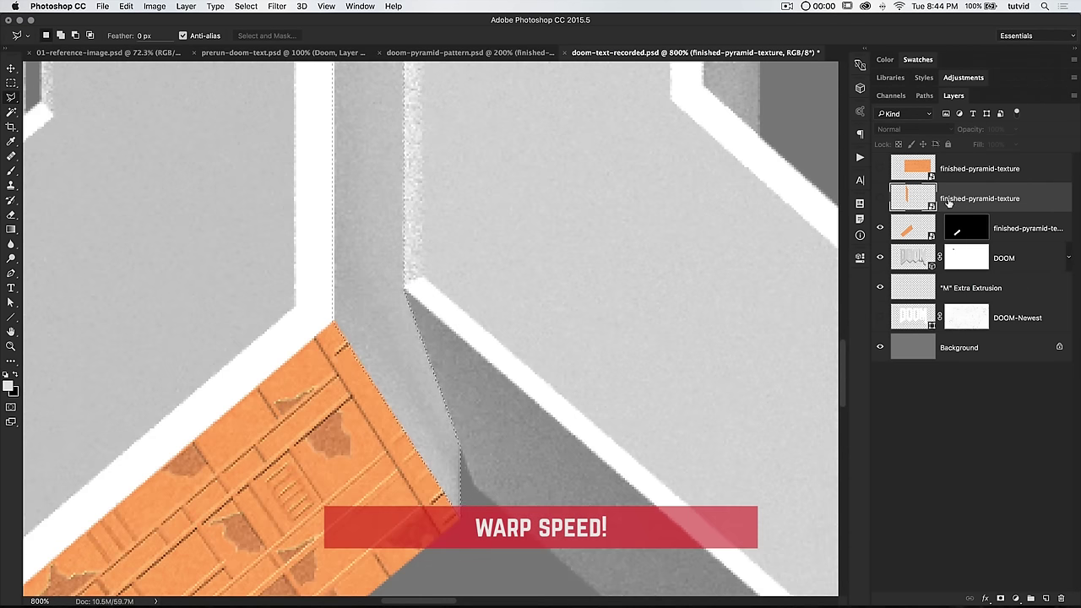
{"action": "left_click", "coordinate": [999, 598]}
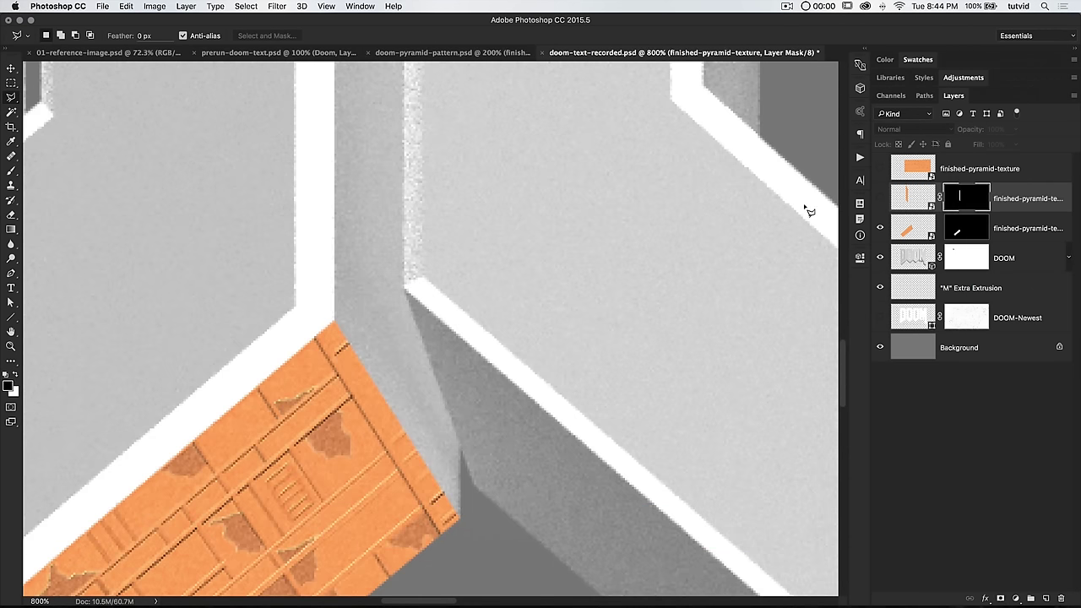
{"action": "left_click", "coordinate": [880, 199]}
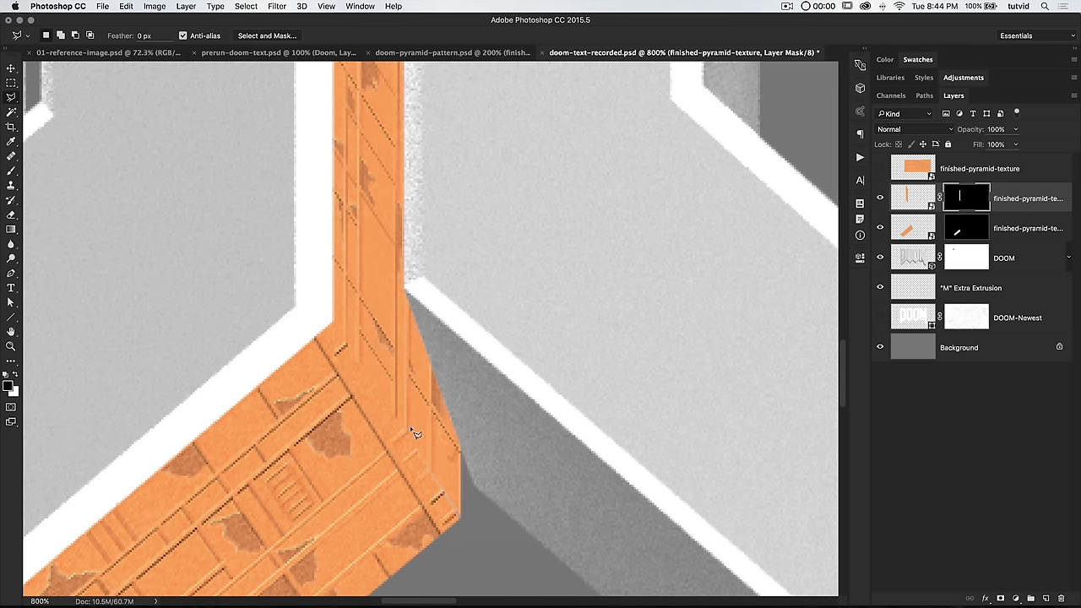
Close the pale seam between the two textured faces with a 2 px white brush on the mask, and unlink the vertical texture from its mask.
{"action": "key", "text": "z"}
{"action": "left_click_drag", "start_coordinate": [443, 492], "coordinate": [523, 492]}
{"action": "left_click_drag", "start_coordinate": [366, 353], "coordinate": [411, 397]}
{"action": "left_click", "coordinate": [411, 397], "text": "alt"}
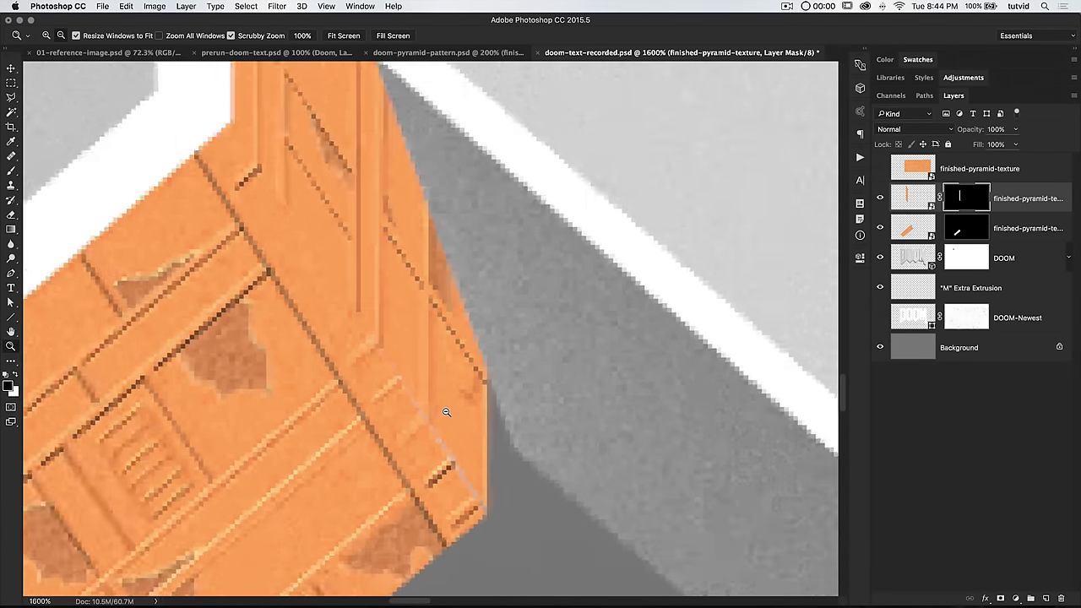
{"action": "left_click", "coordinate": [446, 413], "text": "alt"}
{"action": "left_click", "coordinate": [11, 170]}
{"action": "key", "text": "x"}
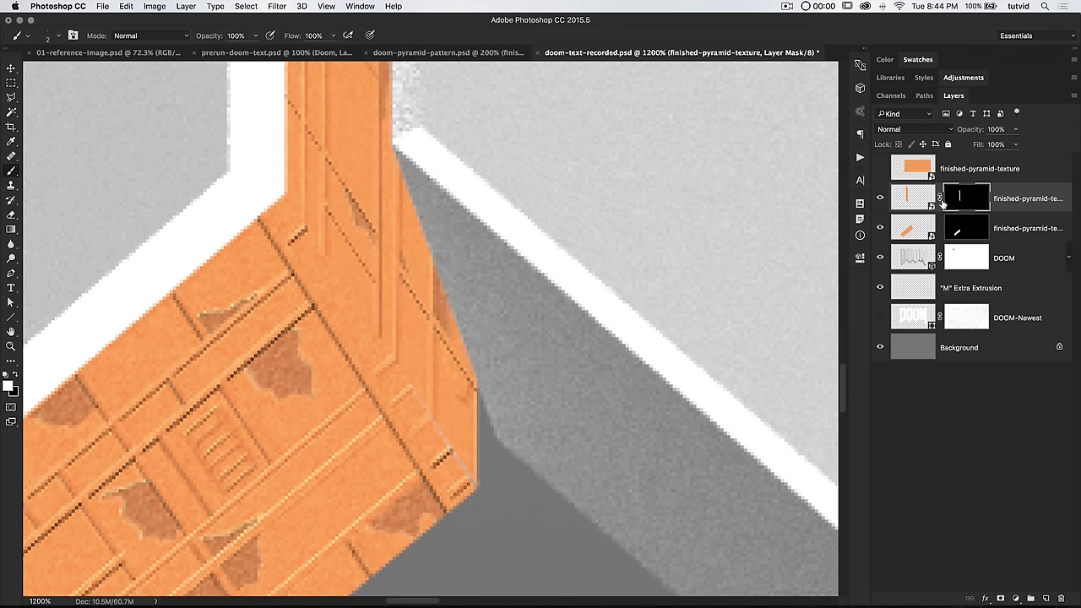
{"action": "left_click", "coordinate": [916, 199]}
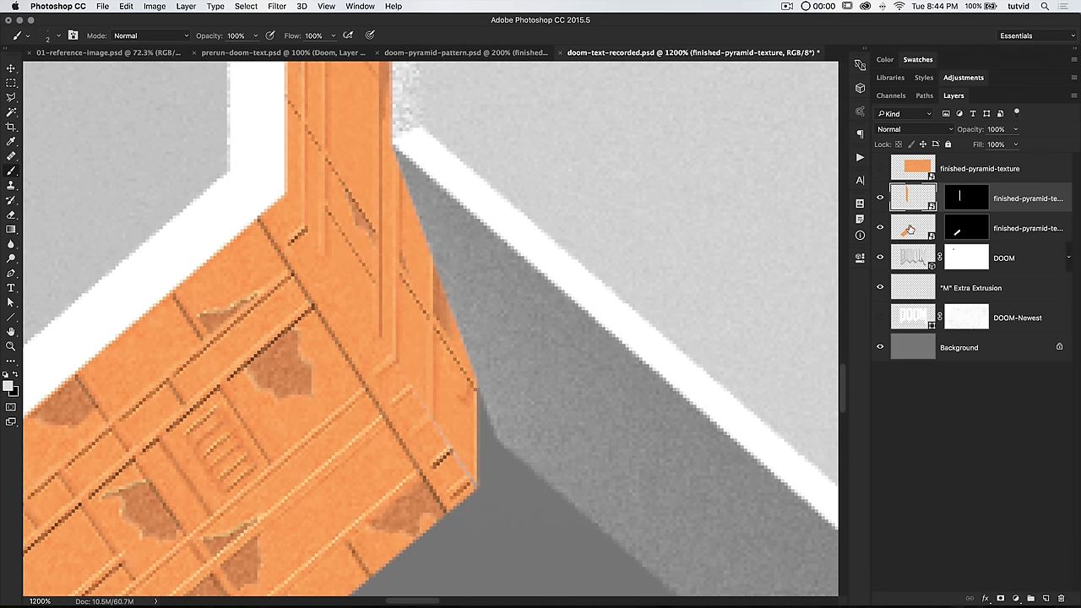
{"action": "key", "text": "v"}
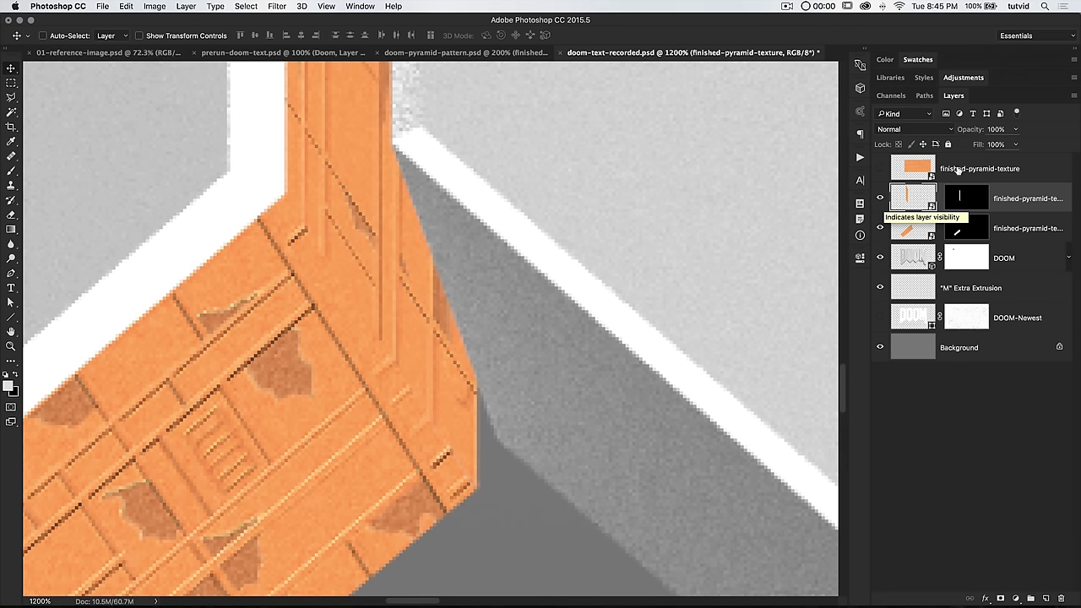
Examine the vertical texture's masked edges along the D's right extrusion face, from the bottom joint to the top corner.
{"action": "key", "text": "super+minus"}
{"action": "left_click_drag", "start_coordinate": [464, 372], "coordinate": [499, 562]}
{"action": "left_click_drag", "start_coordinate": [383, 107], "coordinate": [430, 214]}
{"action": "left_click_drag", "start_coordinate": [446, 345], "coordinate": [447, 448]}
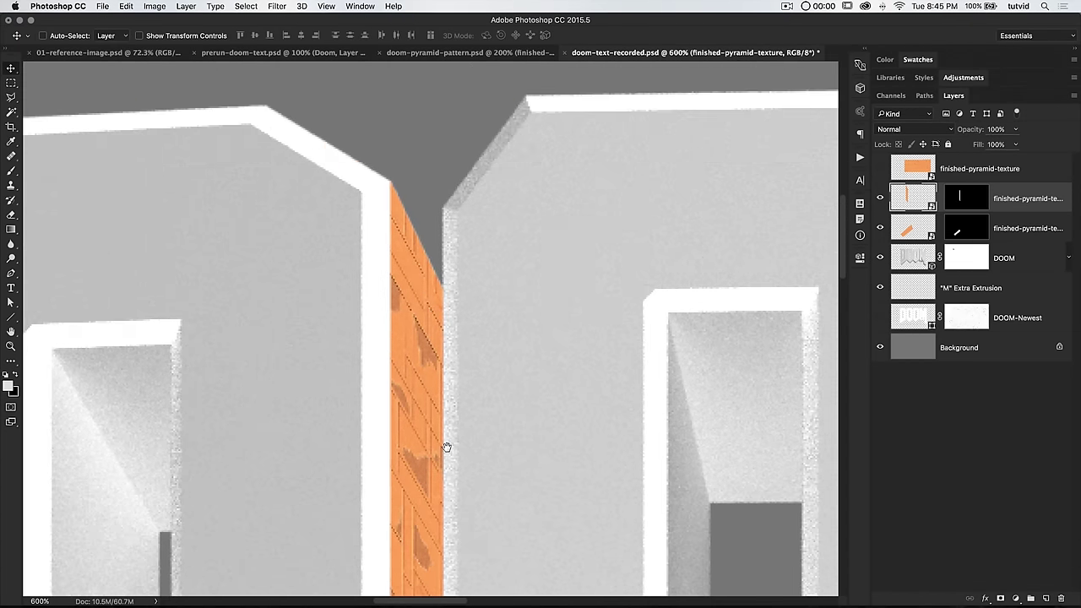
{"action": "key", "text": "z"}
{"action": "left_click", "coordinate": [411, 214]}
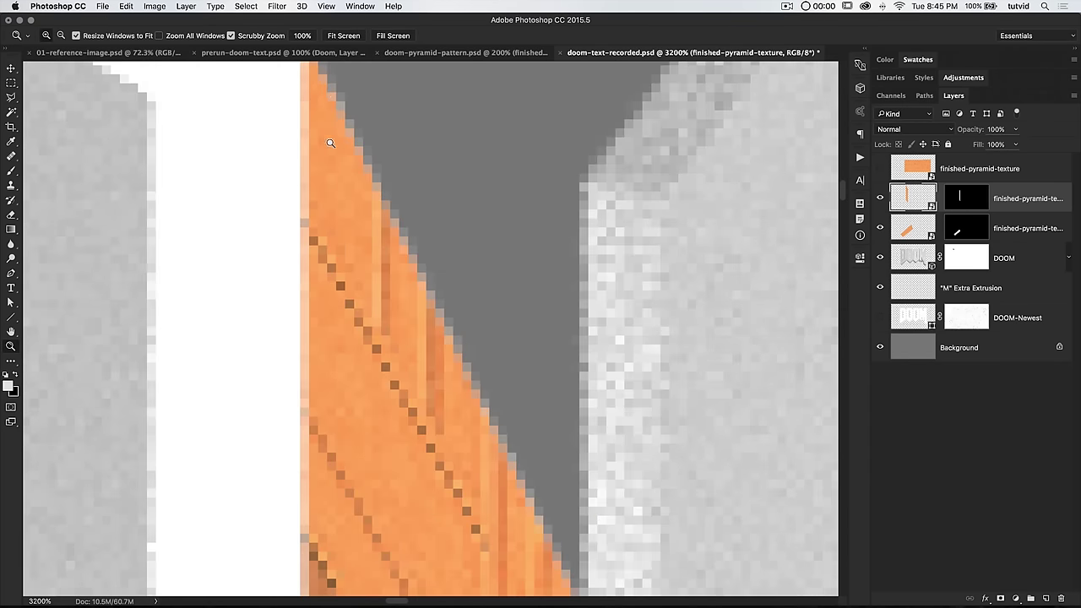
{"action": "left_click", "coordinate": [415, 255], "text": "alt"}
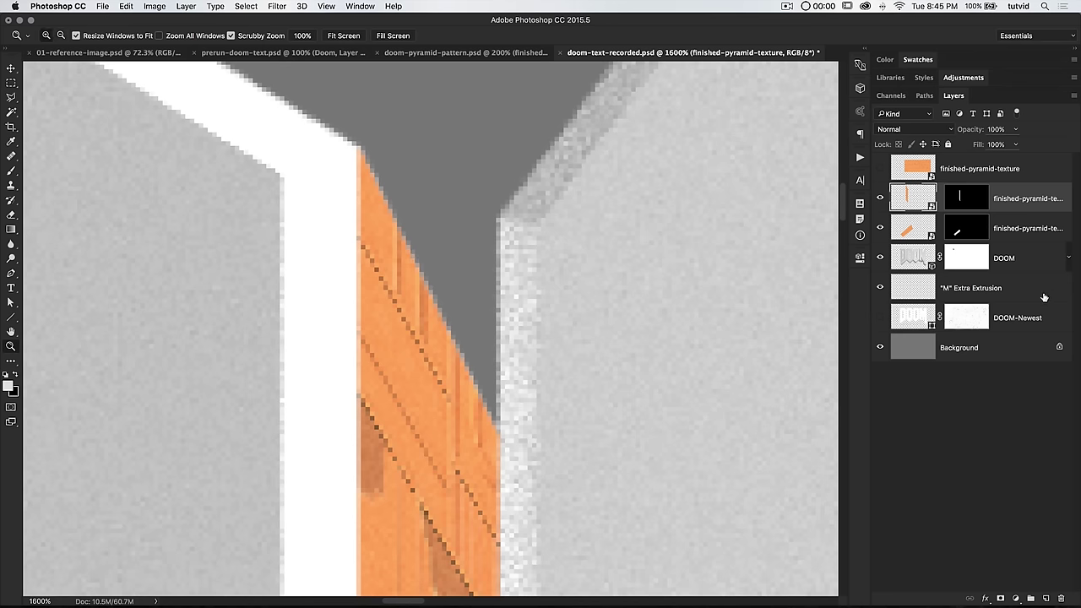
{"action": "left_click", "coordinate": [975, 198]}
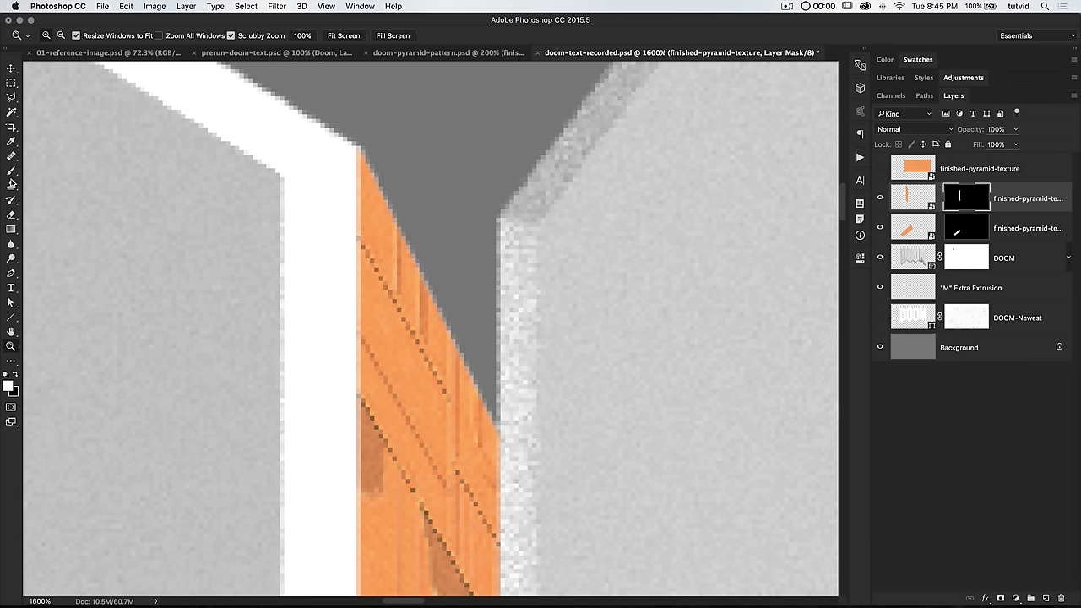
{"action": "left_click", "coordinate": [11, 173]}
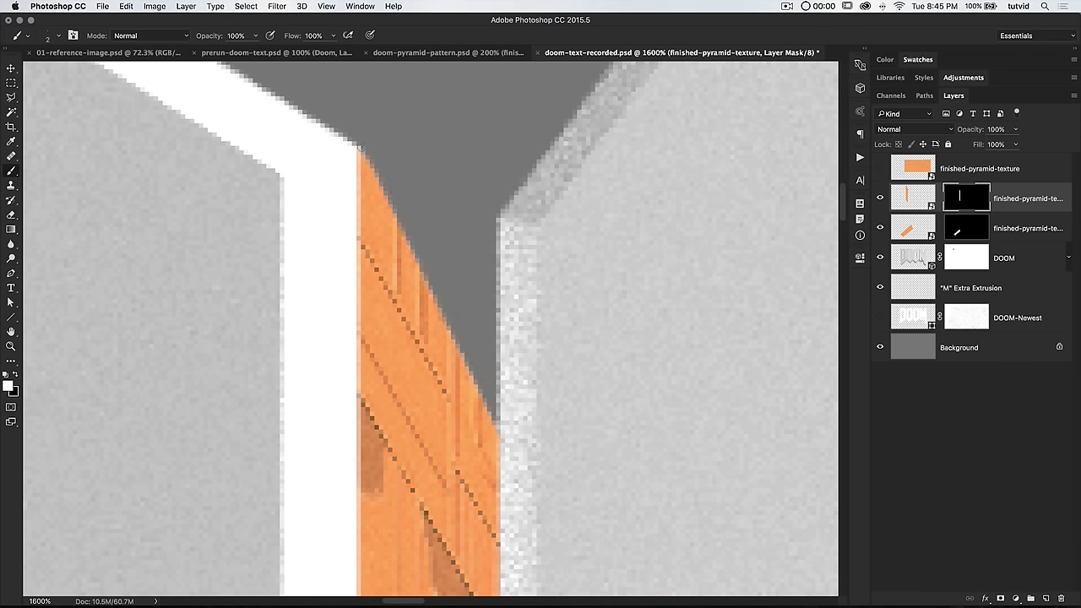
{"action": "scroll", "coordinate": [456, 406], "scroll_direction": "down", "scroll_amount": 5}
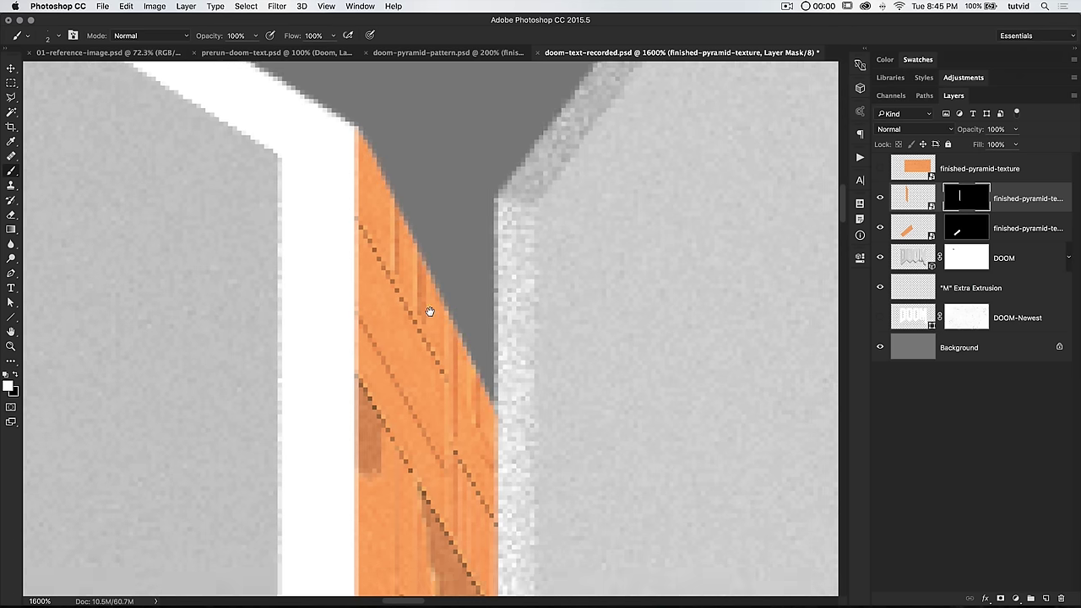
{"action": "key", "text": "super+minus"}
{"action": "key", "text": "super+minus"}
{"action": "key", "text": "super+minus"}
{"action": "key", "text": "super+minus"}
{"action": "key", "text": "super+minus"}
{"action": "key", "text": "super+minus"}
{"action": "key", "text": "super+minus"}
{"action": "key", "text": "super+minus"}
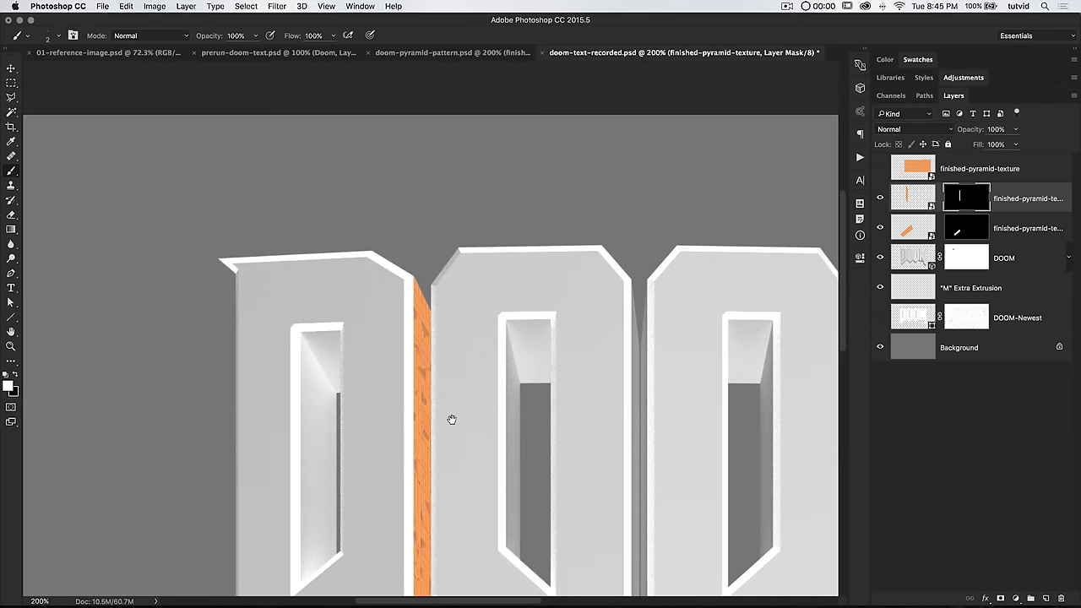
{"action": "left_click_drag", "start_coordinate": [451, 423], "coordinate": [422, 277]}
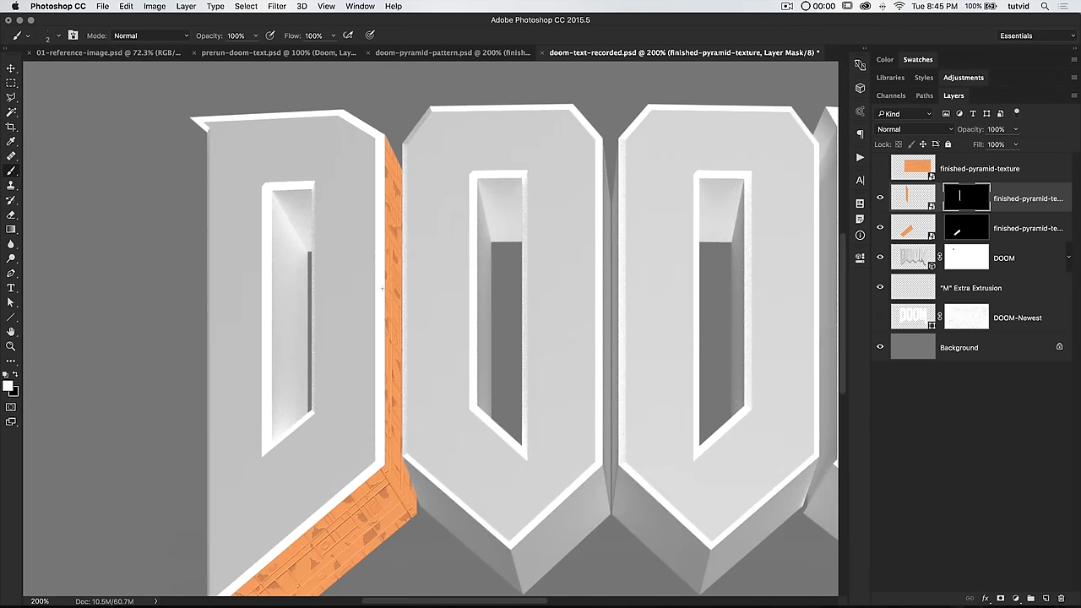
Relink the two textures on the D to their masks and select the vertical texture's layer.
{"action": "left_click", "coordinate": [934, 225]}
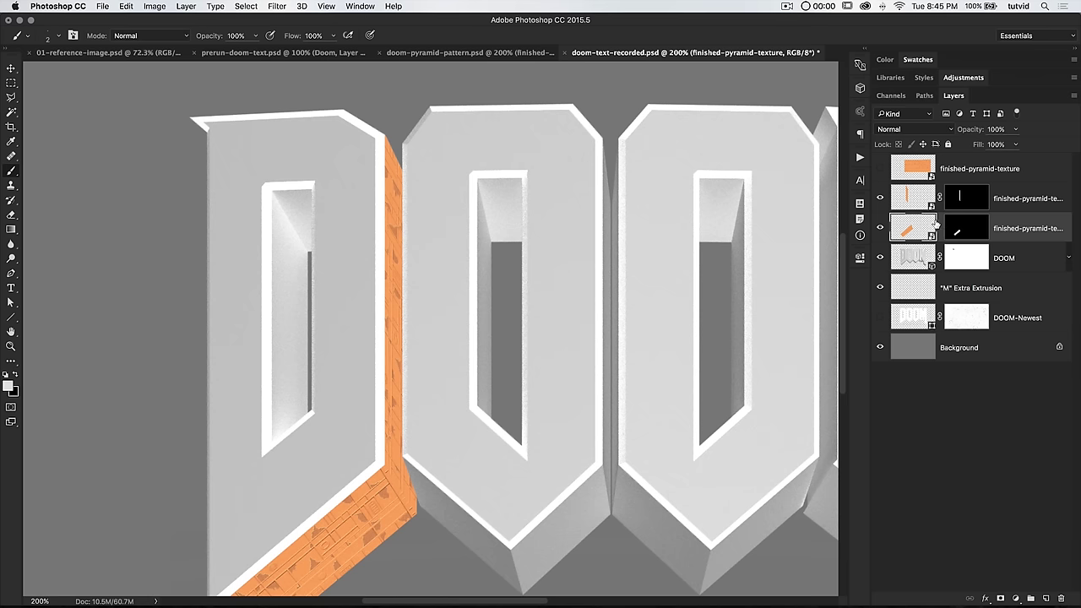
{"action": "left_click", "coordinate": [917, 201]}
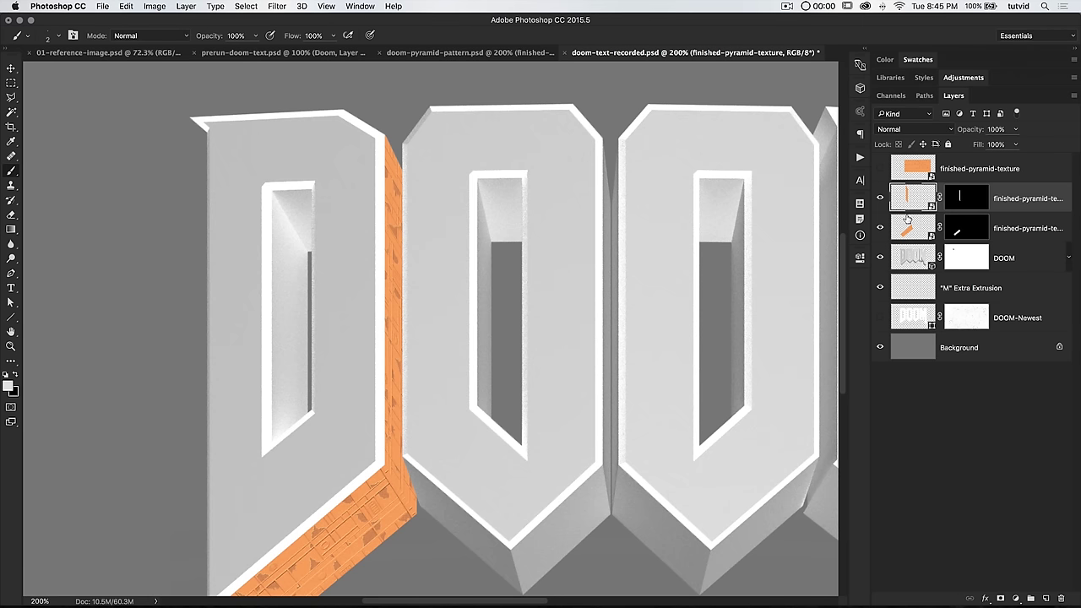
{"action": "scroll", "coordinate": [644, 320], "scroll_direction": "right", "scroll_amount": 6}
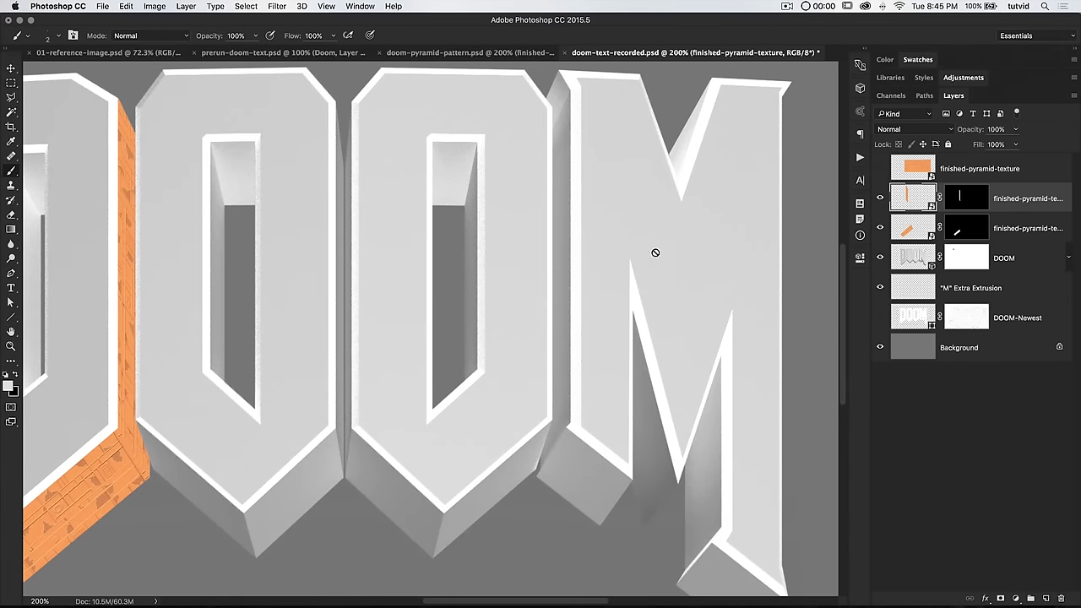
{"action": "scroll", "coordinate": [642, 279], "scroll_direction": "left", "scroll_amount": 6}
{"action": "left_click_drag", "start_coordinate": [356, 294], "coordinate": [381, 273]}
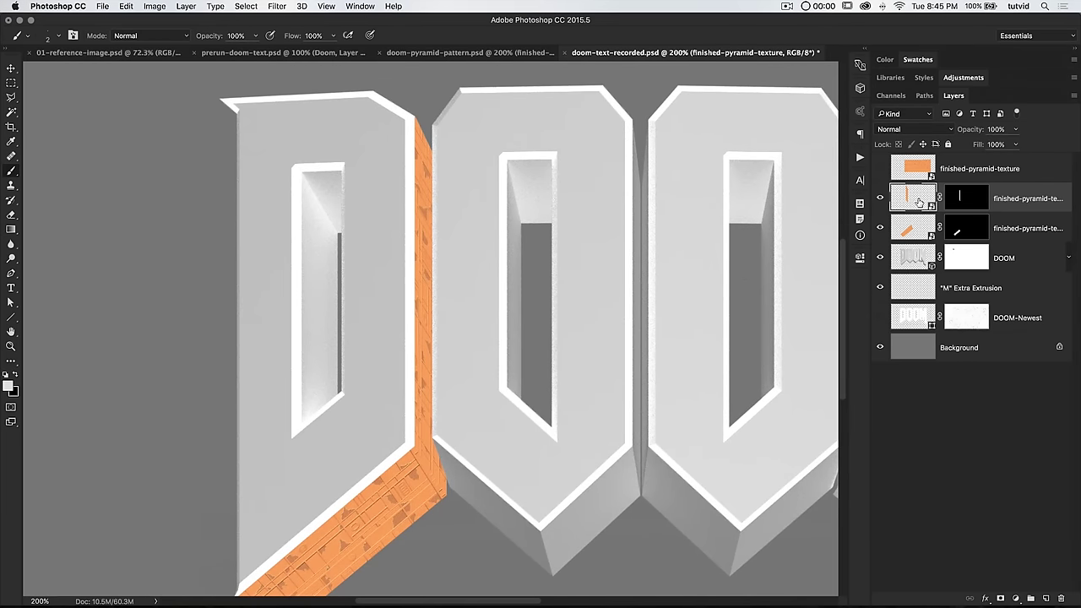
Duplicate the vertical texture, delete the copy's mask and move the copy over the D's inner opening.
{"action": "key", "text": "super+j"}
{"action": "left_click_drag", "start_coordinate": [990, 197], "coordinate": [1061, 597]}
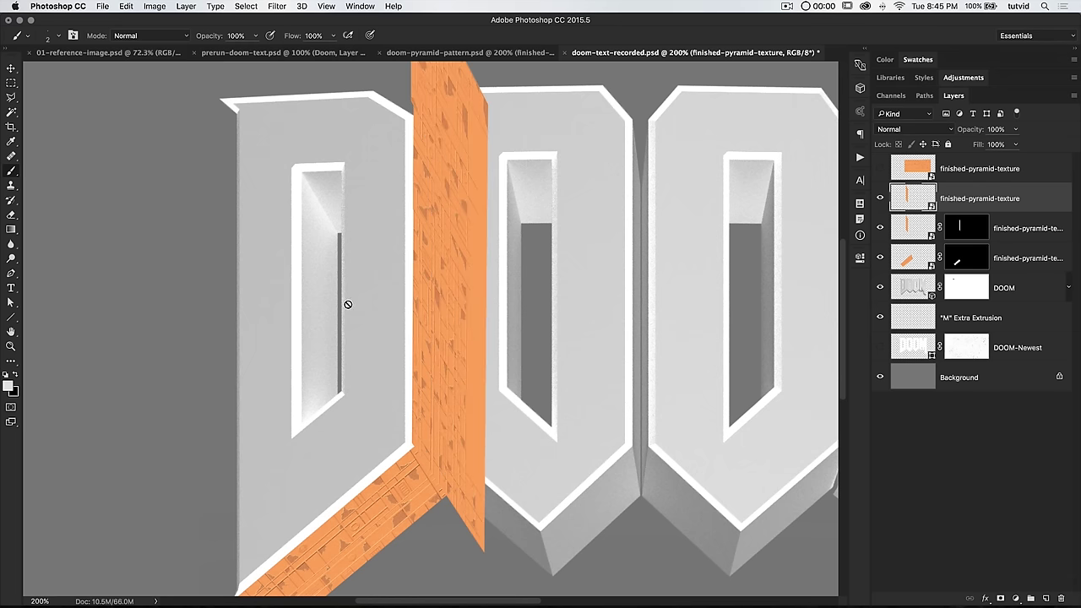
{"action": "key", "text": "v"}
{"action": "mouse_move", "coordinate": [451, 229]}
{"action": "left_mouse_down"}
{"action": "mouse_move", "coordinate": [363, 245]}
{"action": "mouse_move", "coordinate": [344, 261]}
{"action": "mouse_move", "coordinate": [348, 173]}
{"action": "mouse_move", "coordinate": [416, 183]}
{"action": "mouse_move", "coordinate": [358, 185]}
{"action": "mouse_move", "coordinate": [321, 441]}
{"action": "mouse_move", "coordinate": [340, 444]}
{"action": "left_mouse_up"}
Nudge the texture copy upward until its pointed top meets the upper corner of the D's inner left face.
{"action": "key", "text": "z"}
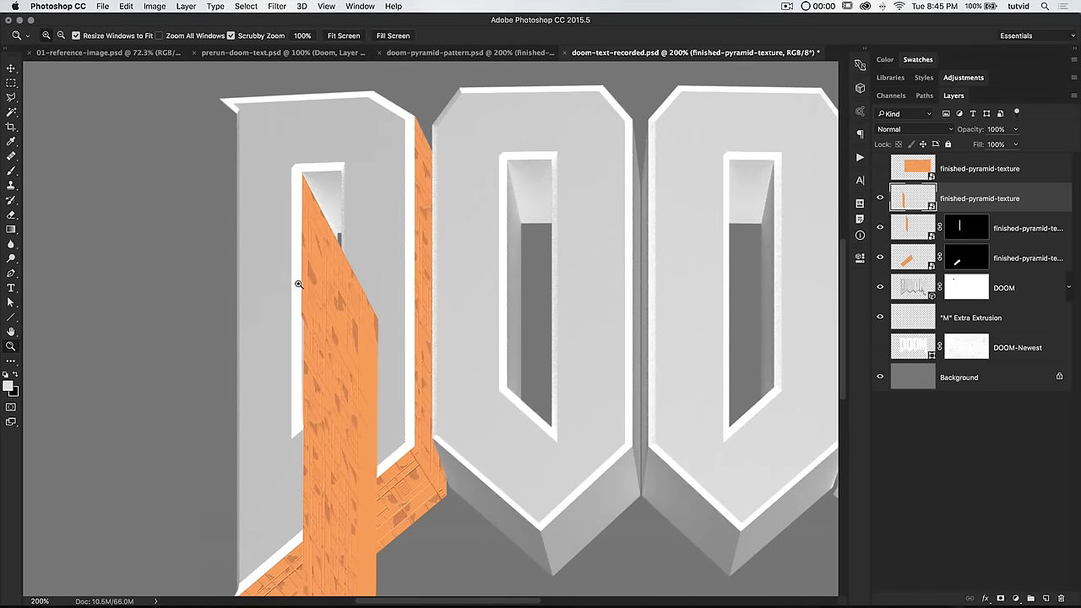
{"action": "left_click_drag", "start_coordinate": [297, 188], "coordinate": [322, 281]}
{"action": "key", "text": "v"}
{"action": "key", "text": "Up"}
{"action": "key", "text": "Up"}
{"action": "key", "text": "Up"}
{"action": "key", "text": "Up"}
{"action": "key", "text": "Up"}
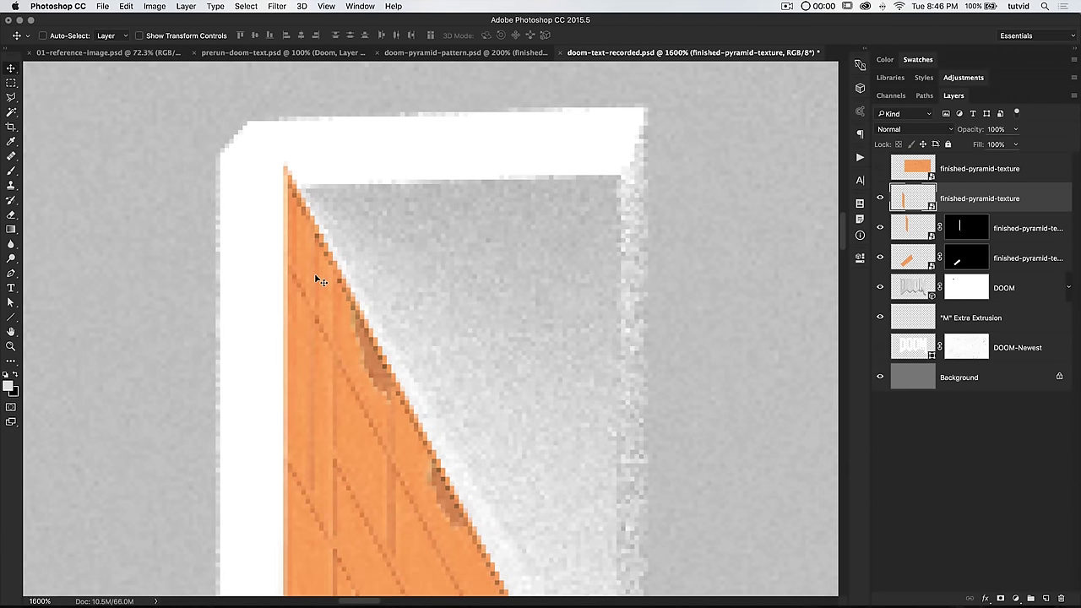
{"action": "key", "text": "Up"}
{"action": "left_click_drag", "start_coordinate": [560, 353], "coordinate": [463, 166]}
Skew the texture copy's right side slightly upward to match the slanted joint inside the D's opening, and apply the transform.
{"action": "key", "text": "super+minus"}
{"action": "key", "text": "super+minus"}
{"action": "key", "text": "super+minus"}
{"action": "key", "text": "super+minus"}
{"action": "key", "text": "super+minus"}
{"action": "key", "text": "super+minus"}
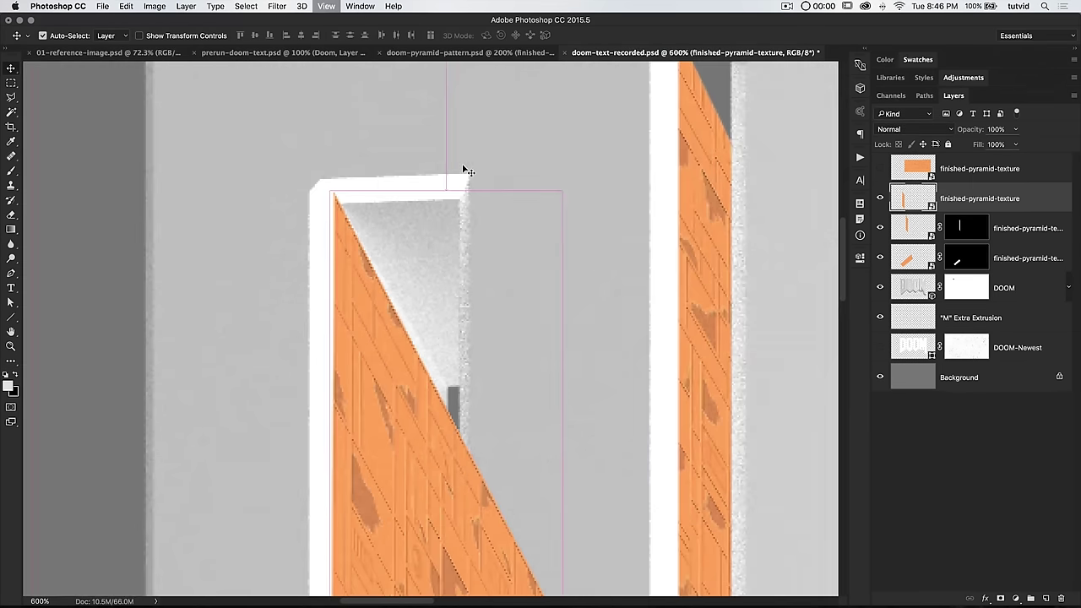
{"action": "key", "text": "super+minus"}
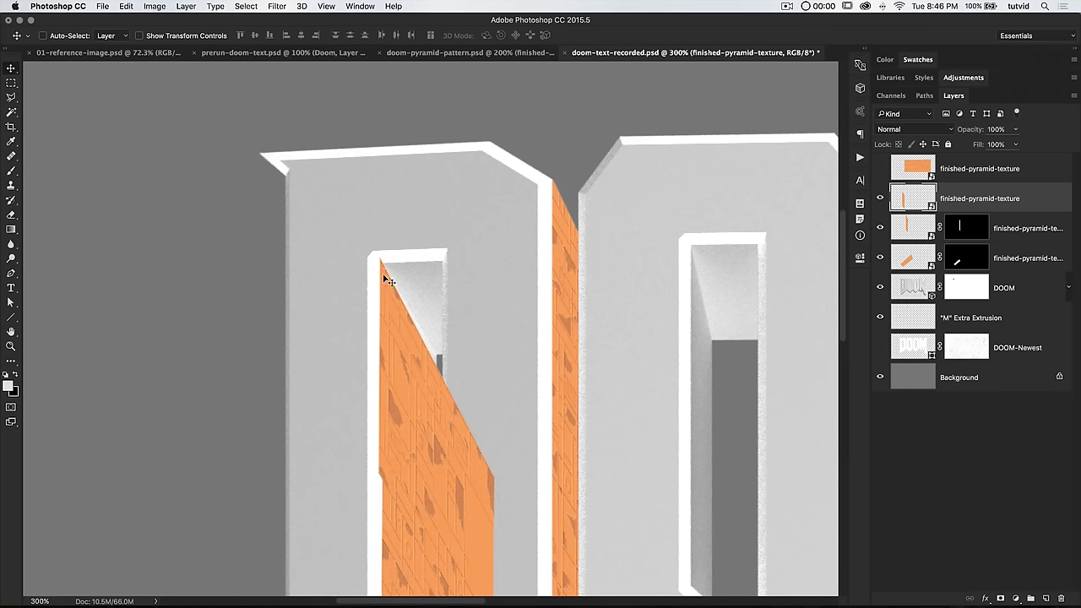
{"action": "key", "text": "super+t"}
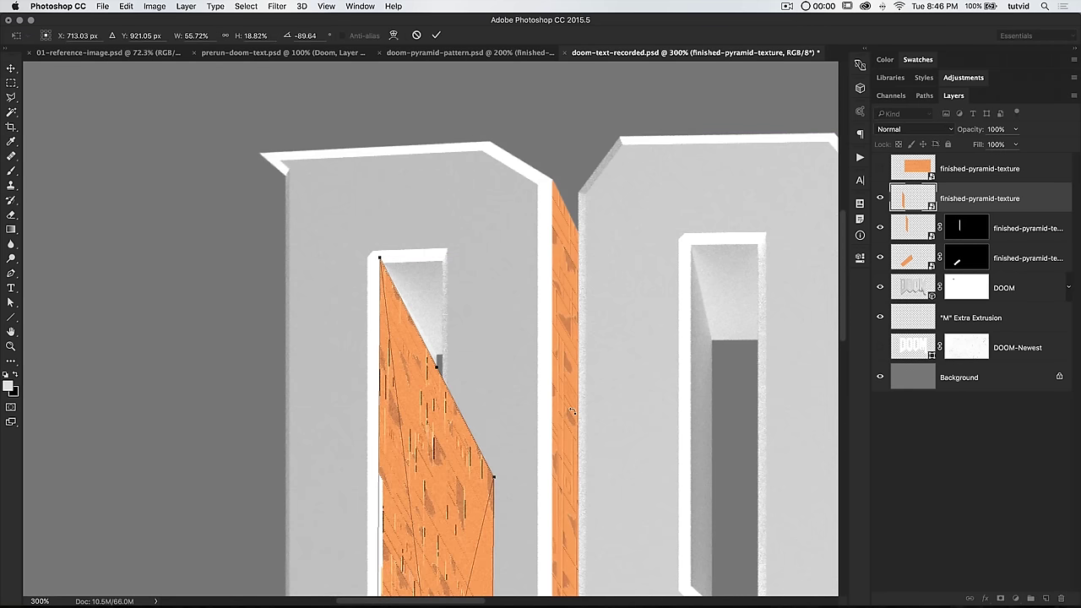
{"action": "left_click_drag", "start_coordinate": [518, 300], "coordinate": [523, 257]}
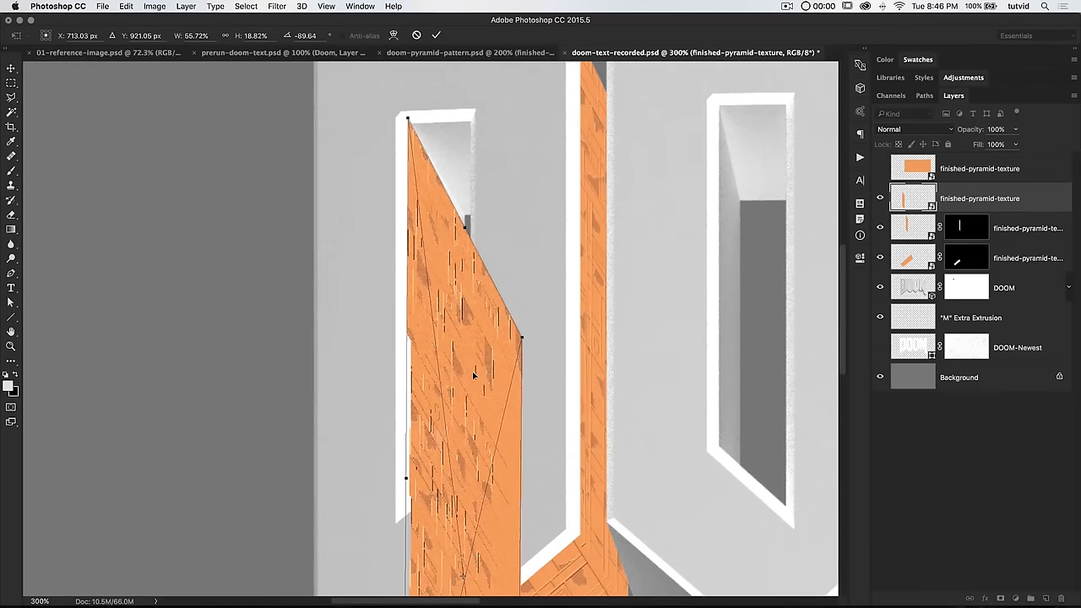
{"action": "right_click", "coordinate": [464, 370]}
{"action": "left_click", "coordinate": [510, 429]}
{"action": "mouse_move", "coordinate": [523, 431]}
{"action": "left_mouse_down"}
{"action": "mouse_move", "coordinate": [524, 456]}
{"action": "mouse_move", "coordinate": [523, 414]}
{"action": "left_mouse_up"}
{"action": "key", "text": "Return"}
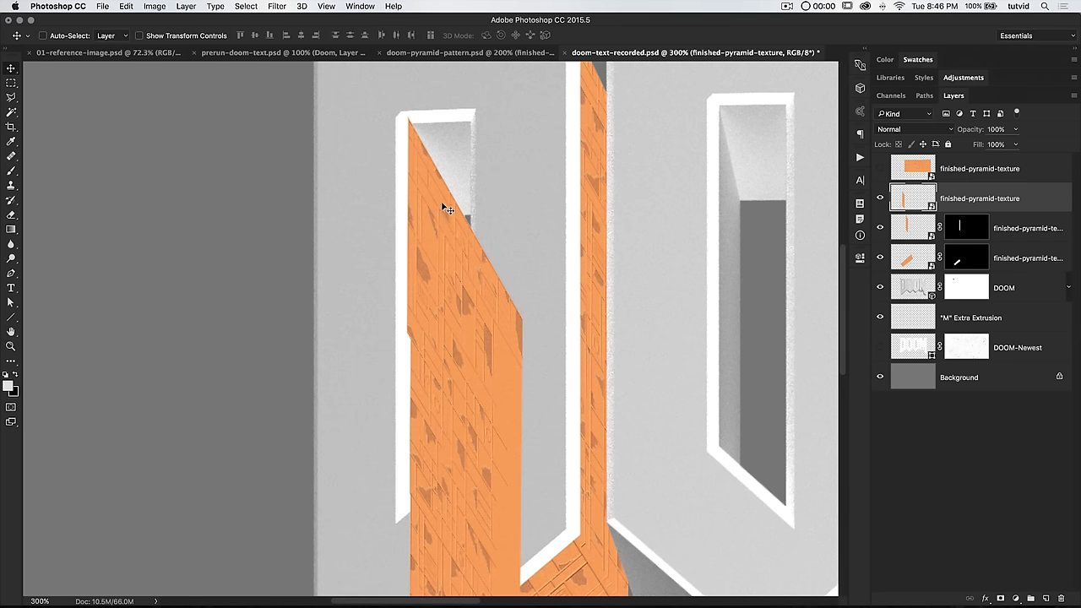
Hide the texture copy to expose the D's inner left face for outlining.
{"action": "left_click_drag", "start_coordinate": [425, 447], "coordinate": [414, 334]}
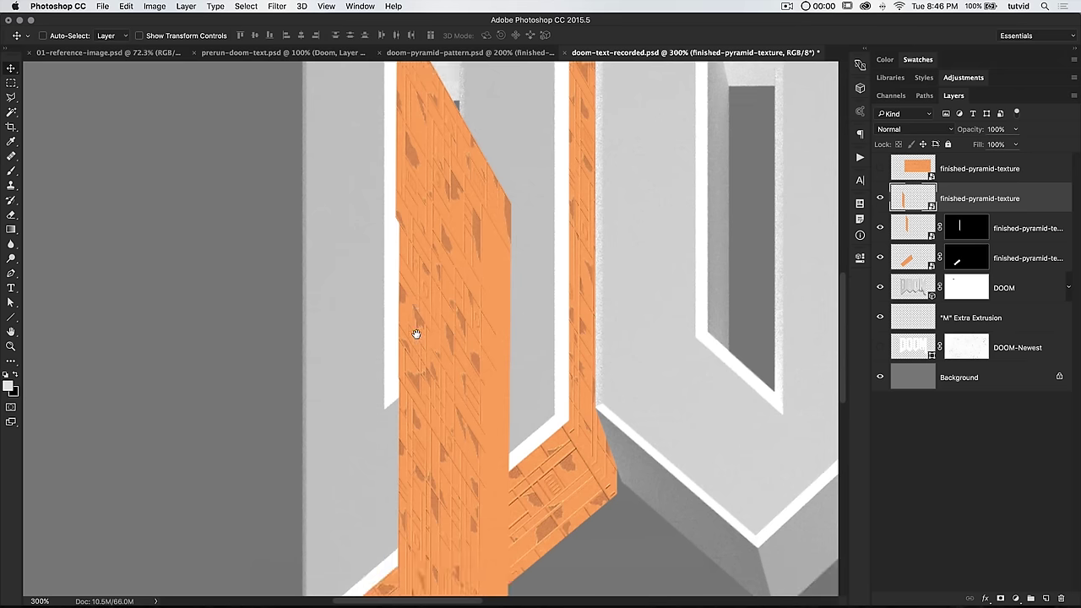
{"action": "left_click", "coordinate": [880, 198]}
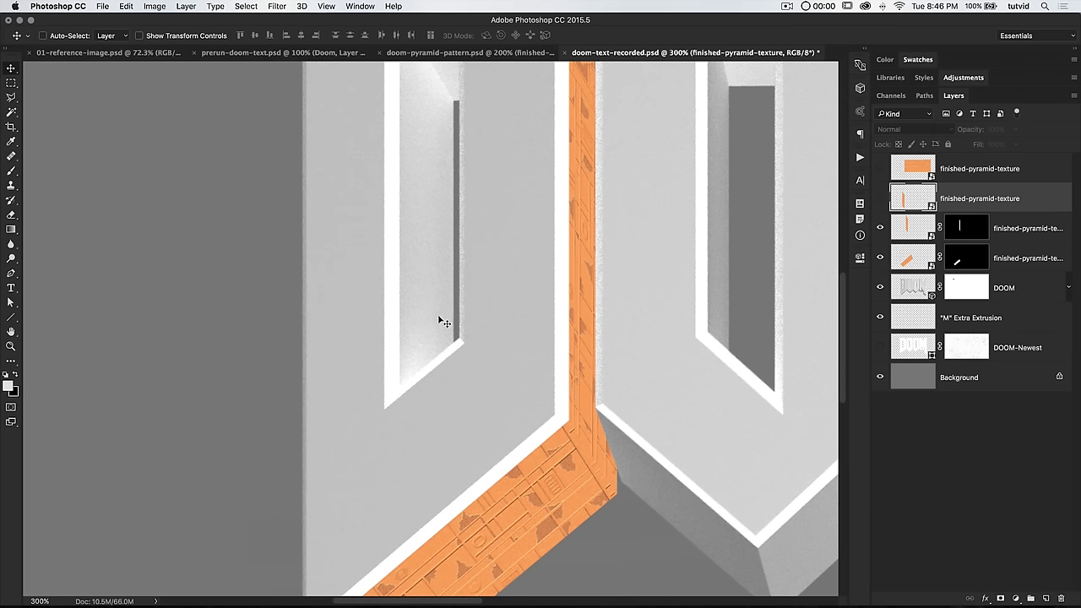
{"action": "scroll", "coordinate": [439, 321], "scroll_direction": "up", "scroll_amount": 2}
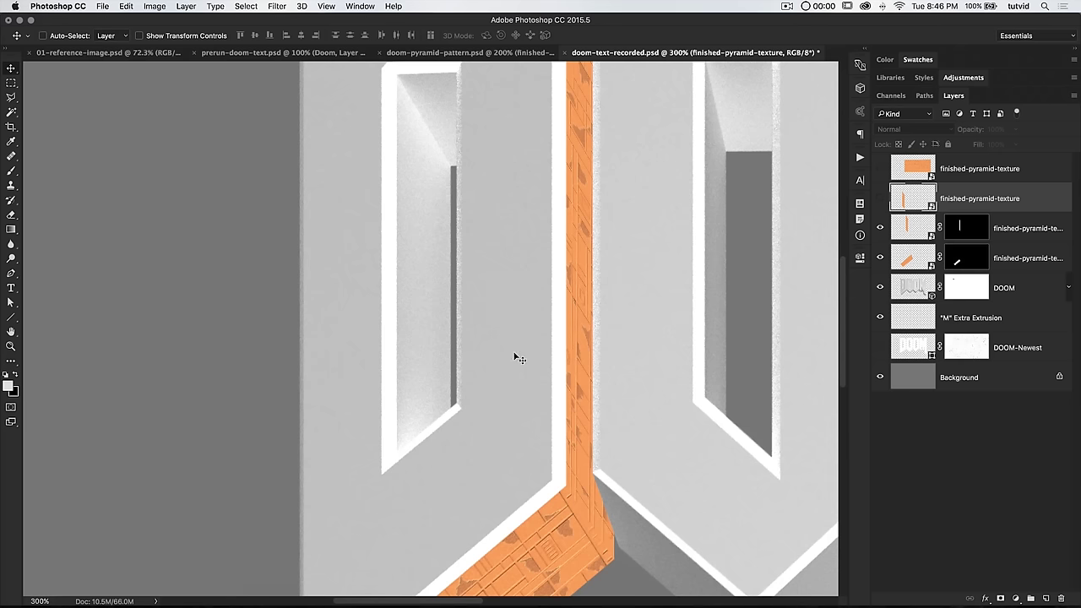
Outline the left inner wall of the D's counter with a closed polygonal lasso selection.
{"action": "key", "text": "z"}
{"action": "left_click_drag", "start_coordinate": [437, 215], "coordinate": [439, 381]}
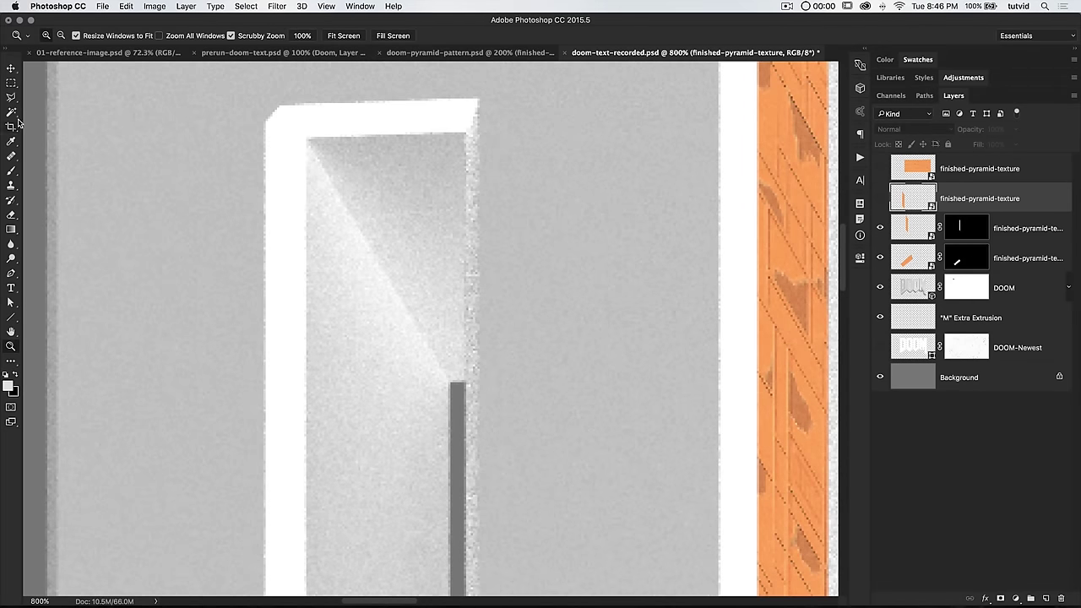
{"action": "left_click", "coordinate": [11, 98]}
{"action": "left_click", "coordinate": [450, 382]}
{"action": "left_click", "coordinate": [306, 138]}
{"action": "scroll", "coordinate": [307, 457], "scroll_direction": "down", "scroll_amount": 8}
{"action": "left_click", "coordinate": [306, 434]}
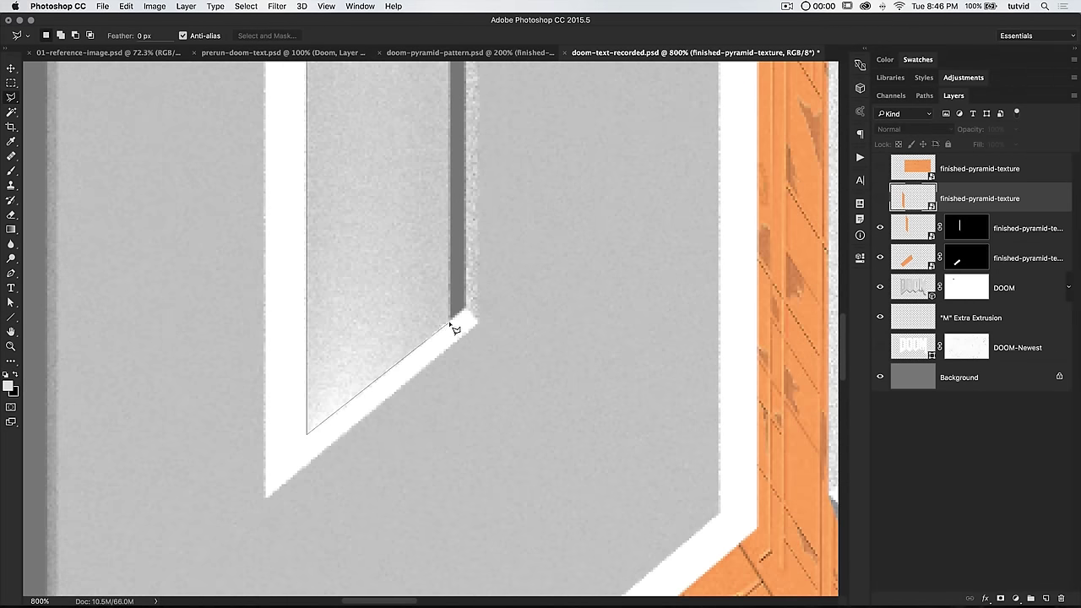
{"action": "left_click", "coordinate": [450, 324]}
{"action": "scroll", "coordinate": [451, 186], "scroll_direction": "up", "scroll_amount": 8}
{"action": "left_click", "coordinate": [452, 439]}
{"action": "scroll", "coordinate": [451, 438], "scroll_direction": "down", "scroll_amount": 2}
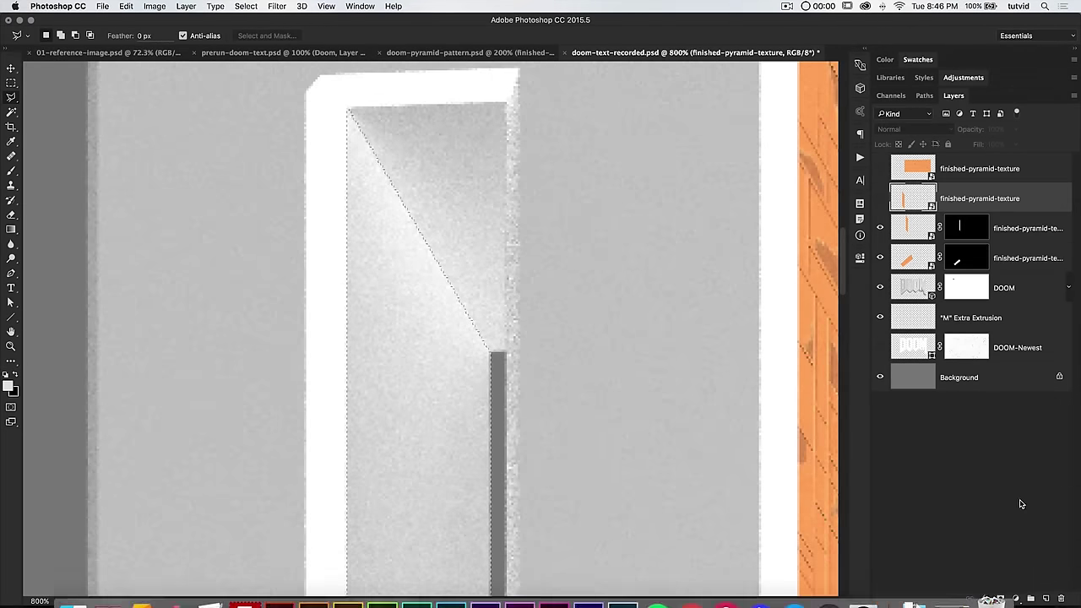
Mask the selected finished-pyramid-texture layer to the inner-wall selection and make the layer visible.
{"action": "left_click", "coordinate": [1000, 598]}
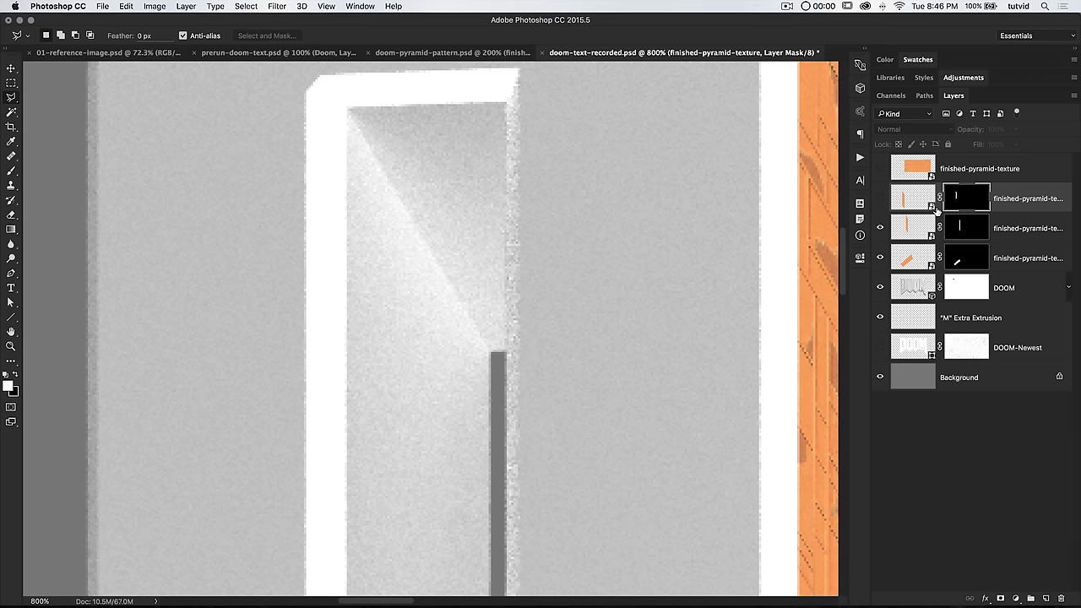
{"action": "left_click", "coordinate": [879, 199]}
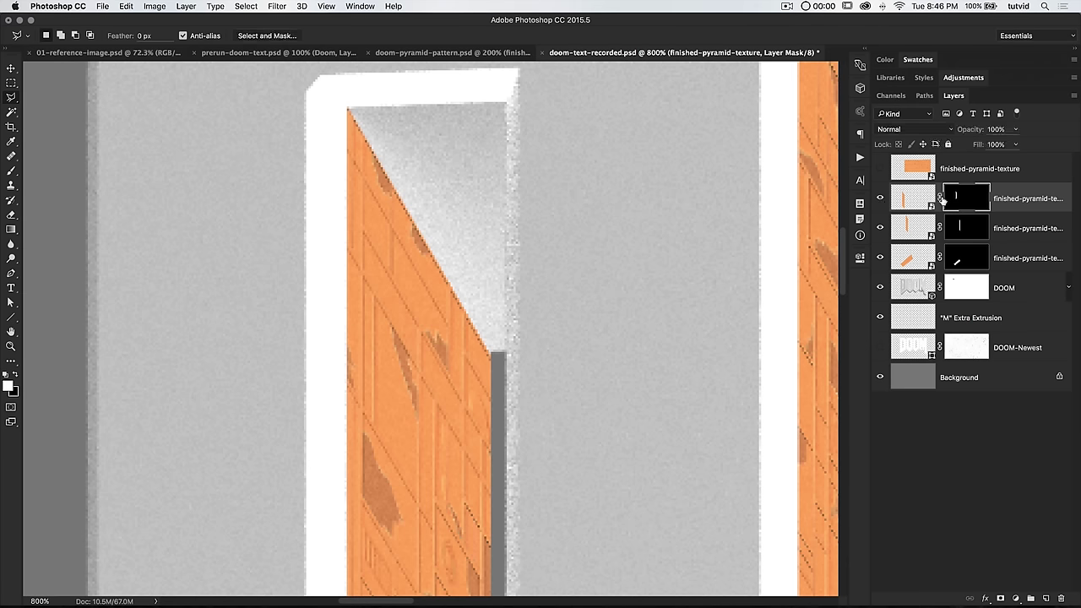
{"action": "scroll", "coordinate": [429, 337], "scroll_direction": "down", "scroll_amount": 2}
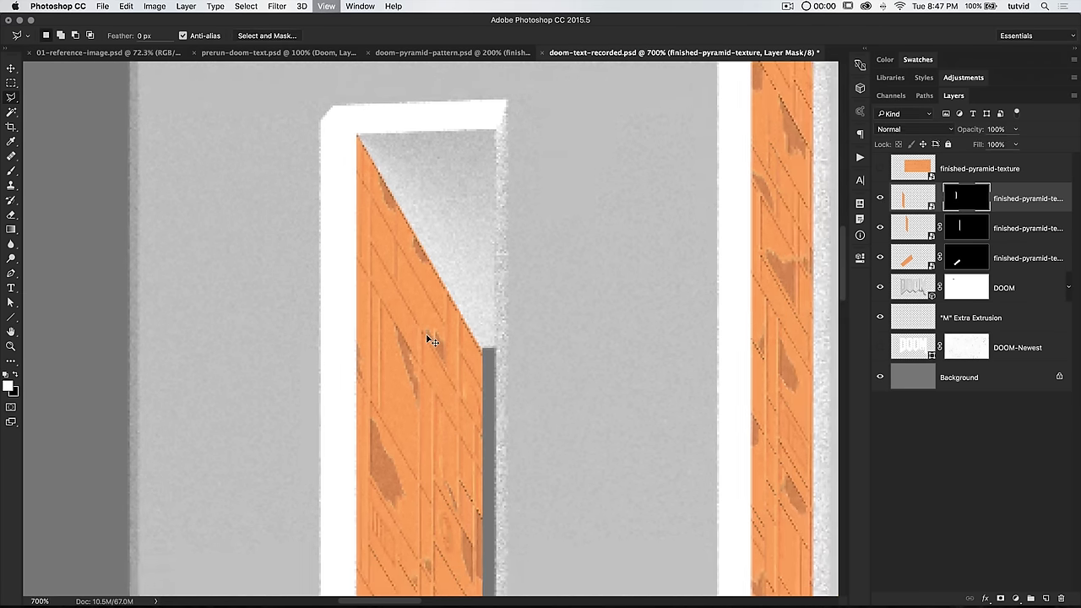
{"action": "left_click_drag", "start_coordinate": [432, 332], "coordinate": [449, 118]}
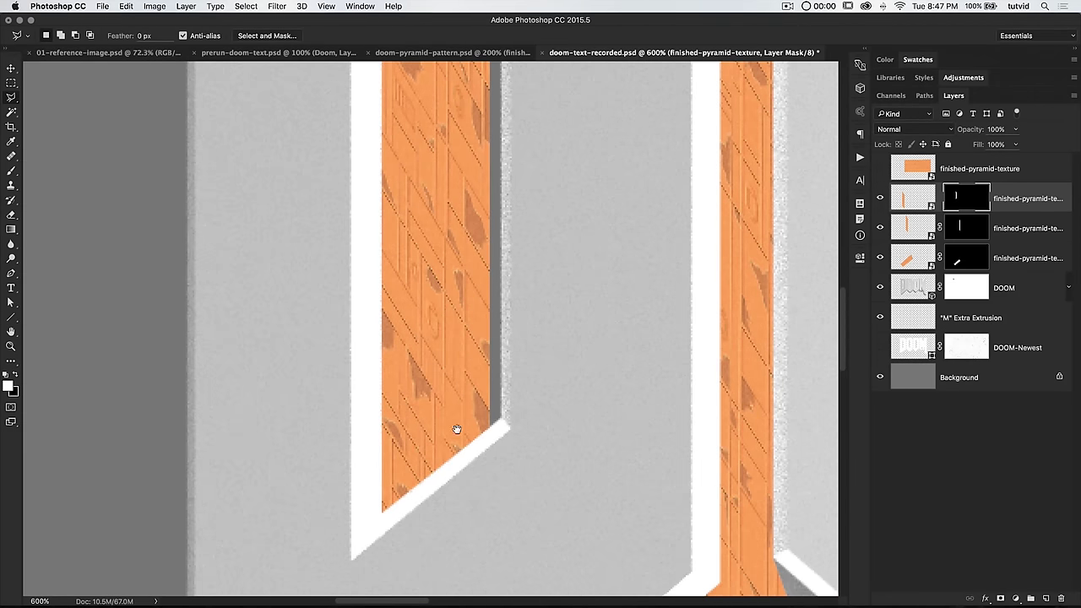
{"action": "left_click_drag", "start_coordinate": [463, 436], "coordinate": [448, 439]}
{"action": "key", "text": "super+1"}
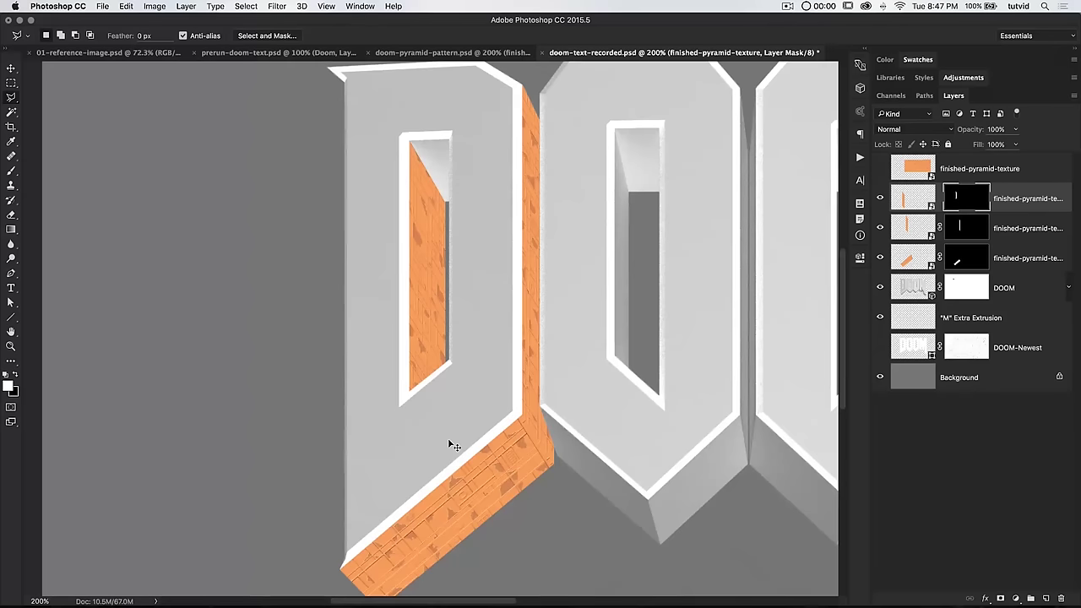
Distort a finished-pyramid-texture copy to fit the upper inner wall of the D's counter, mask it to that wall, and save the document.
{"action": "key", "text": "z"}
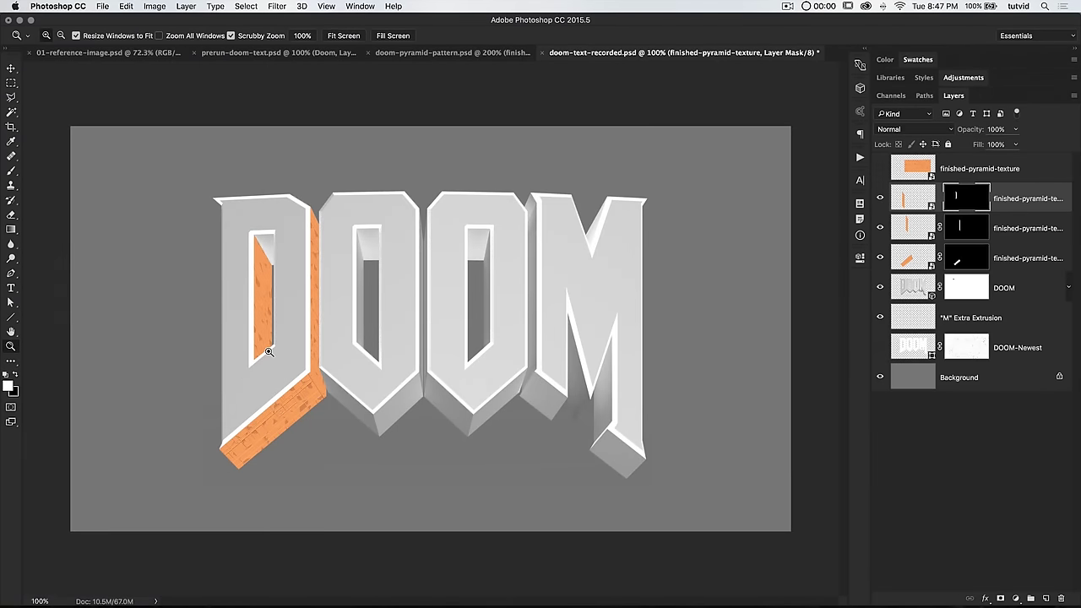
{"action": "left_click", "coordinate": [269, 349]}
{"action": "left_click_drag", "start_coordinate": [282, 347], "coordinate": [387, 428]}
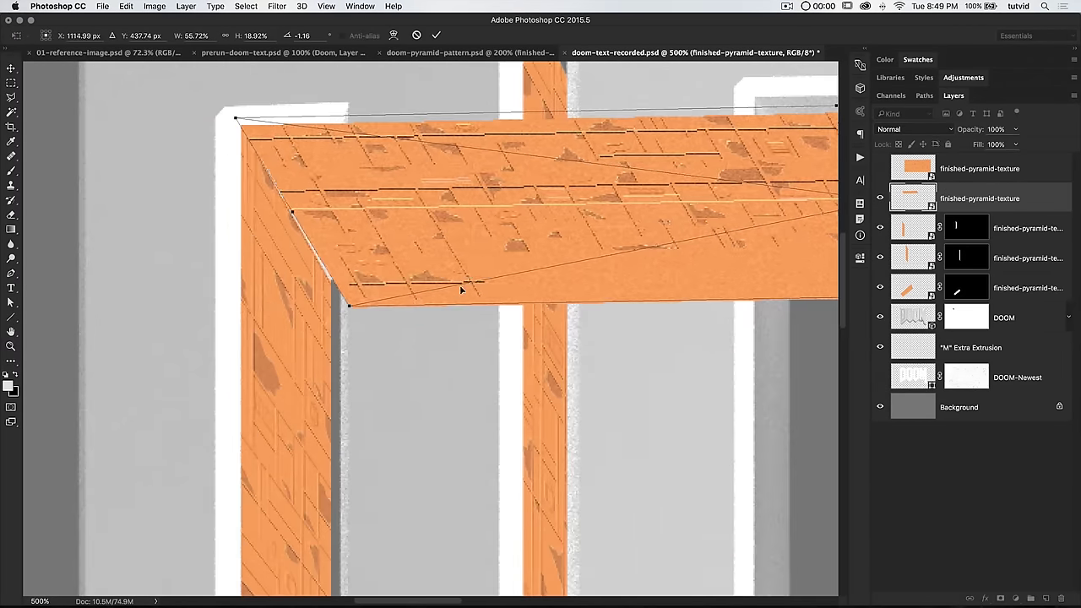
{"action": "left_click_drag", "start_coordinate": [459, 285], "coordinate": [622, 265]}
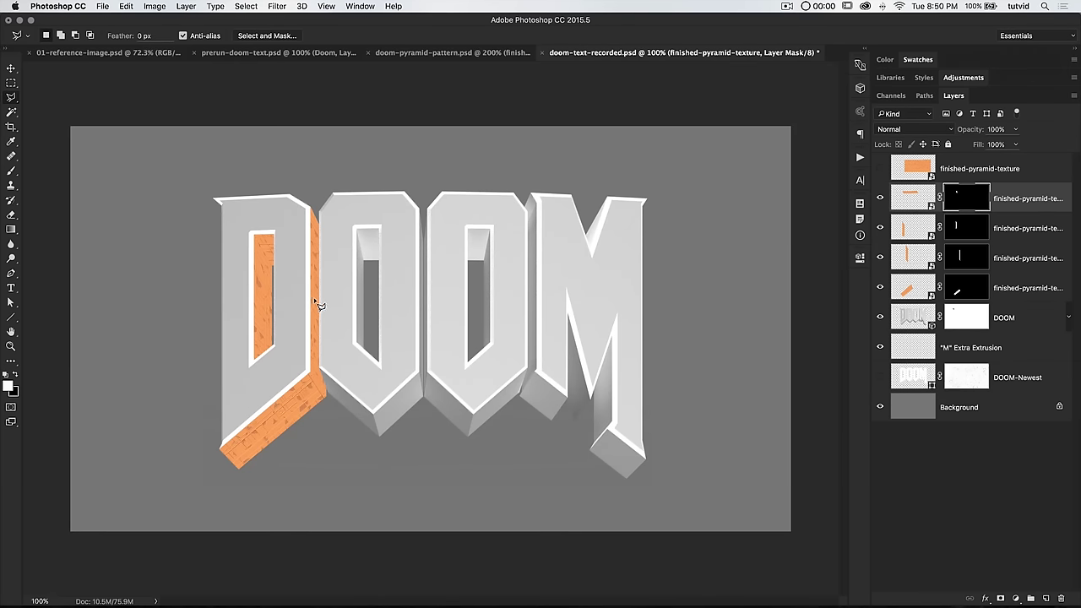
{"action": "key", "text": "super+s"}
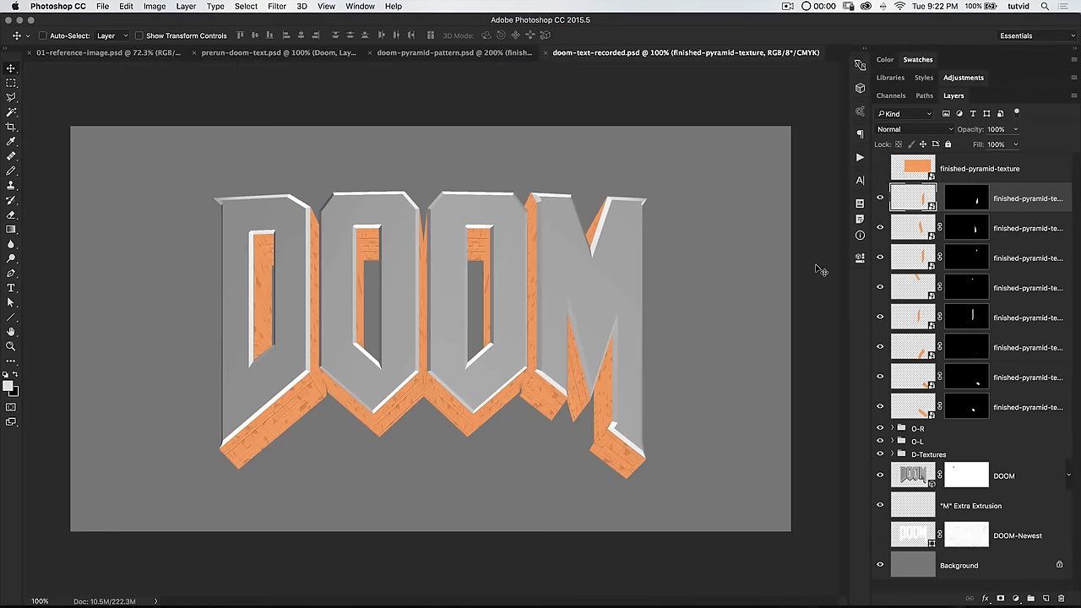
Group the eight masked texture layers above the O-R group and name the group M-Textures.
{"action": "left_click", "coordinate": [1021, 407], "text": "shift"}
{"action": "key", "text": "super+g"}
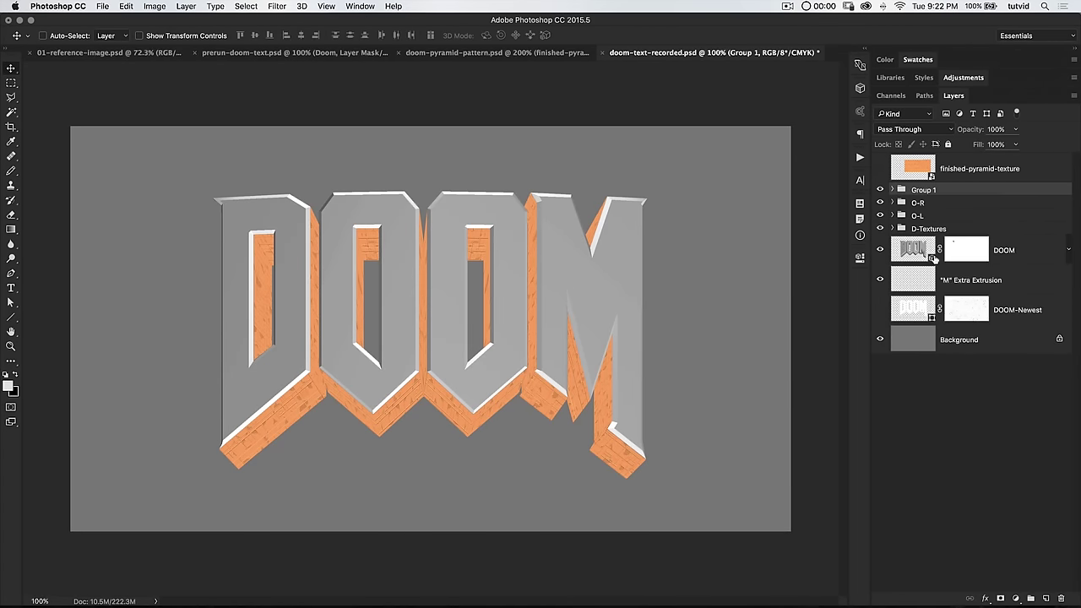
{"action": "double_click", "coordinate": [920, 191]}
{"action": "type", "text": "M-Textures"}
{"action": "key", "text": "Return"}
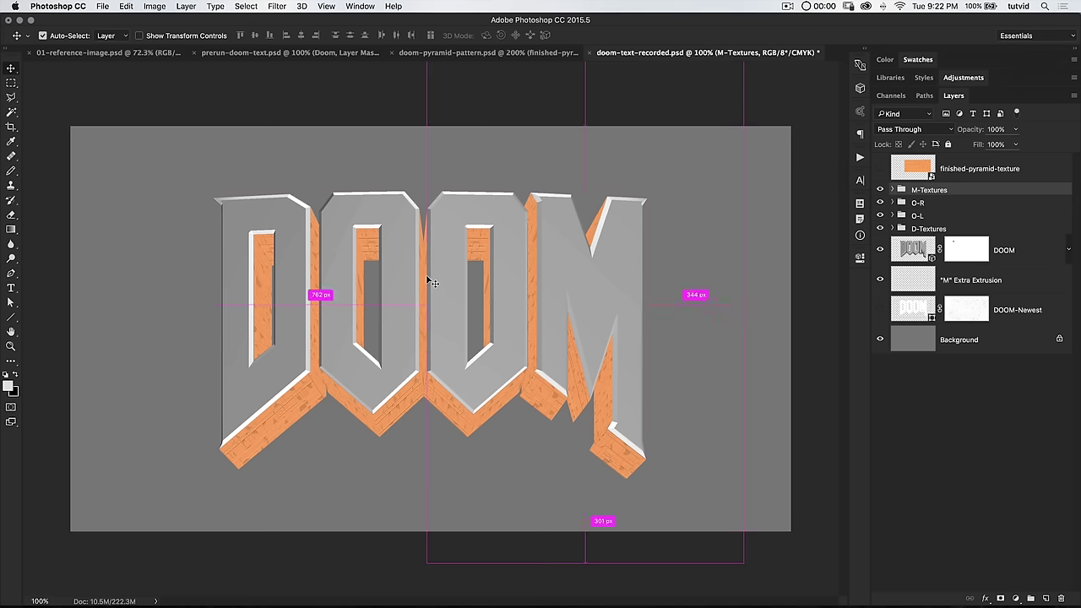
Place the doom-tek-wall image into the document over the upper part of the D.
{"action": "key", "text": "super+Tab"}
{"action": "key", "text": "super+Tab"}
{"action": "left_click_drag", "start_coordinate": [527, 223], "coordinate": [307, 213]}
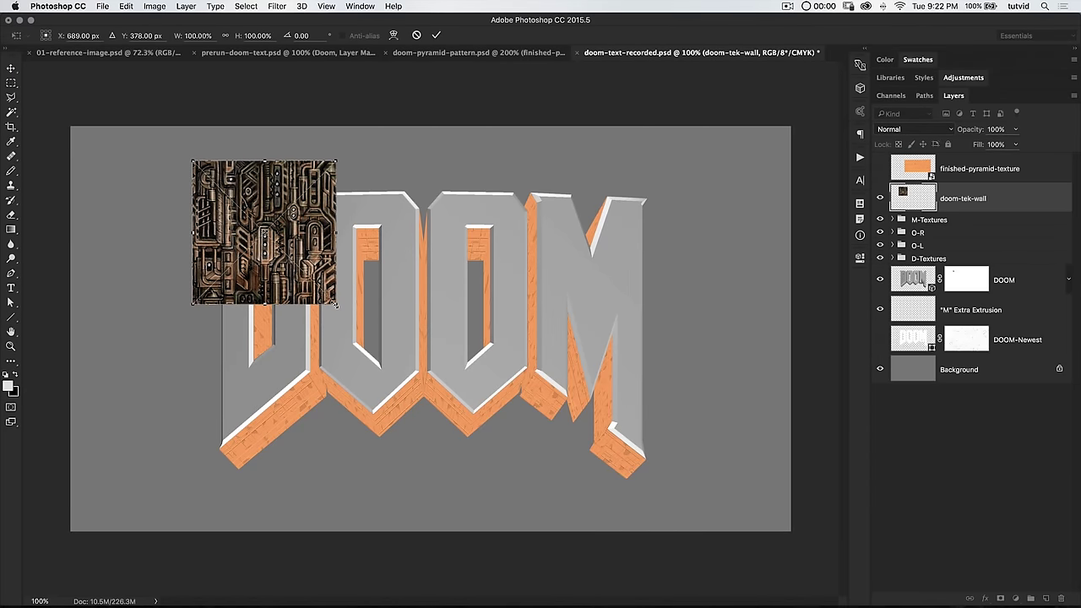
Scale the placed doom-tek-wall image to 55% width and height and nudge it slightly to the left.
{"action": "left_click", "coordinate": [194, 35]}
{"action": "type", "text": "55"}
{"action": "key", "text": "Tab"}
{"action": "type", "text": "55"}
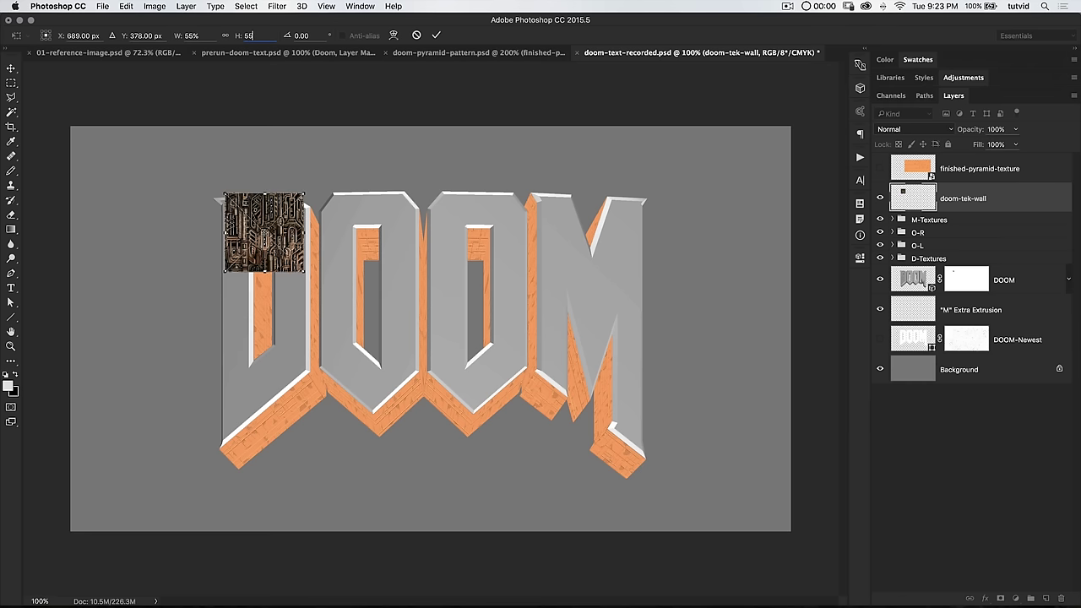
{"action": "key", "text": "Left"}
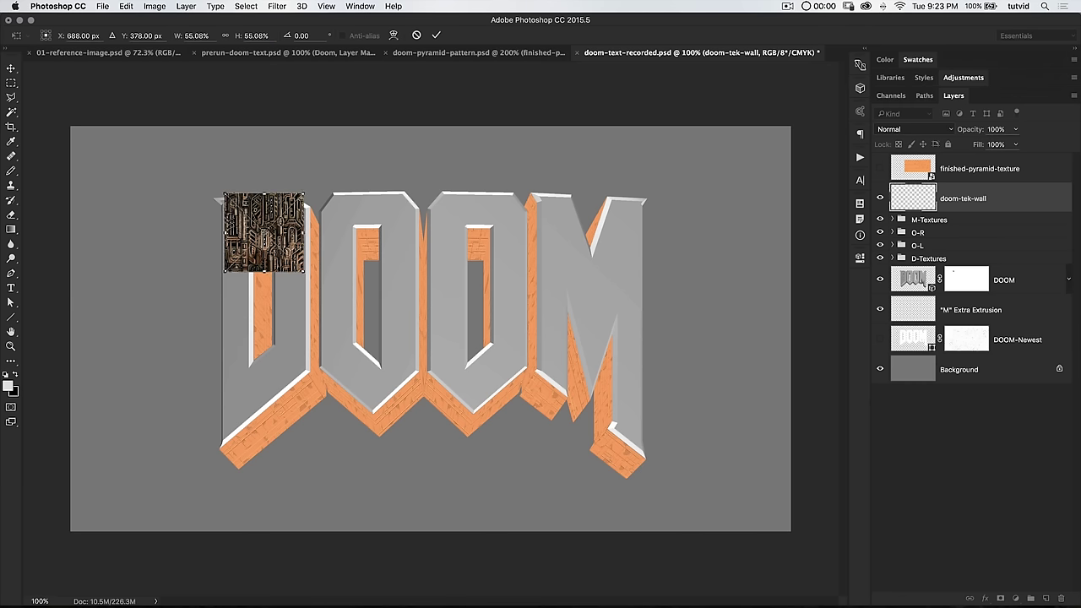
Scale the placed doom-tek-wall image to 50% width and height and commit the placement.
{"action": "left_click", "coordinate": [195, 35]}
{"action": "type", "text": "50"}
{"action": "key", "text": "Tab"}
{"action": "type", "text": "50"}
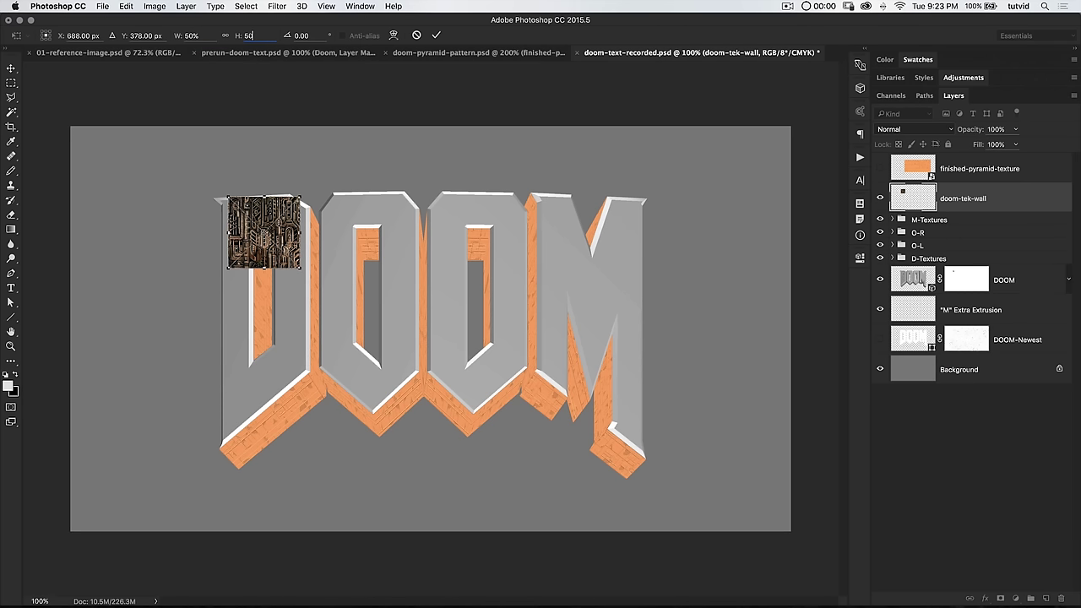
{"action": "key", "text": "Return"}
Shift the doom-tek-wall tile past the D's upper left edge and duplicate it directly underneath.
{"action": "key", "text": "z"}
{"action": "left_click", "coordinate": [246, 201]}
{"action": "left_click", "coordinate": [246, 201]}
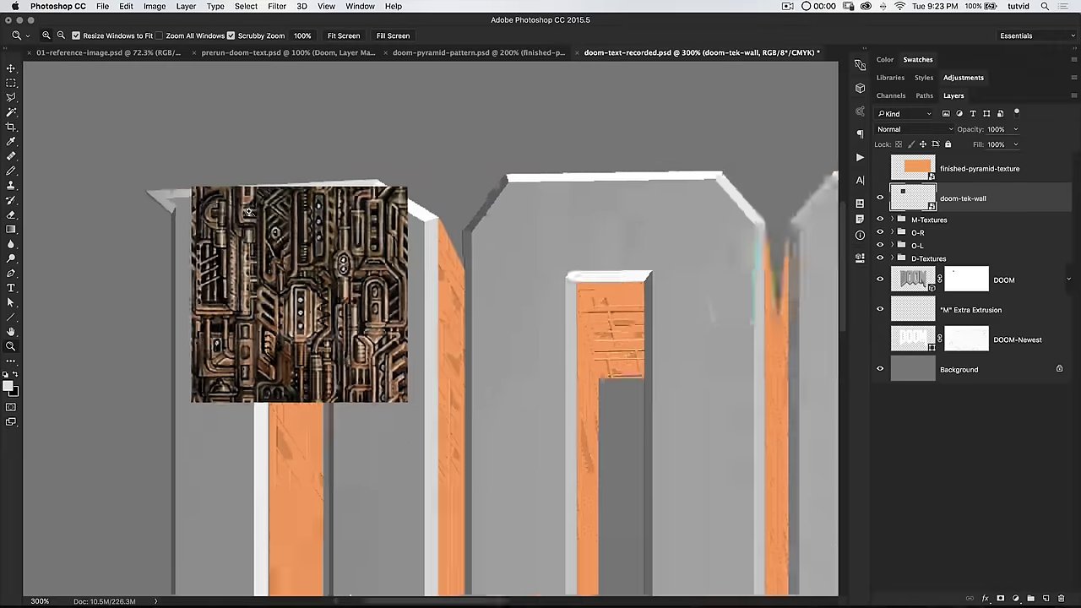
{"action": "left_click", "coordinate": [246, 201]}
{"action": "key", "text": "space"}
{"action": "left_click_drag", "start_coordinate": [311, 334], "coordinate": [415, 246]}
{"action": "left_click", "coordinate": [410, 255], "text": "alt"}
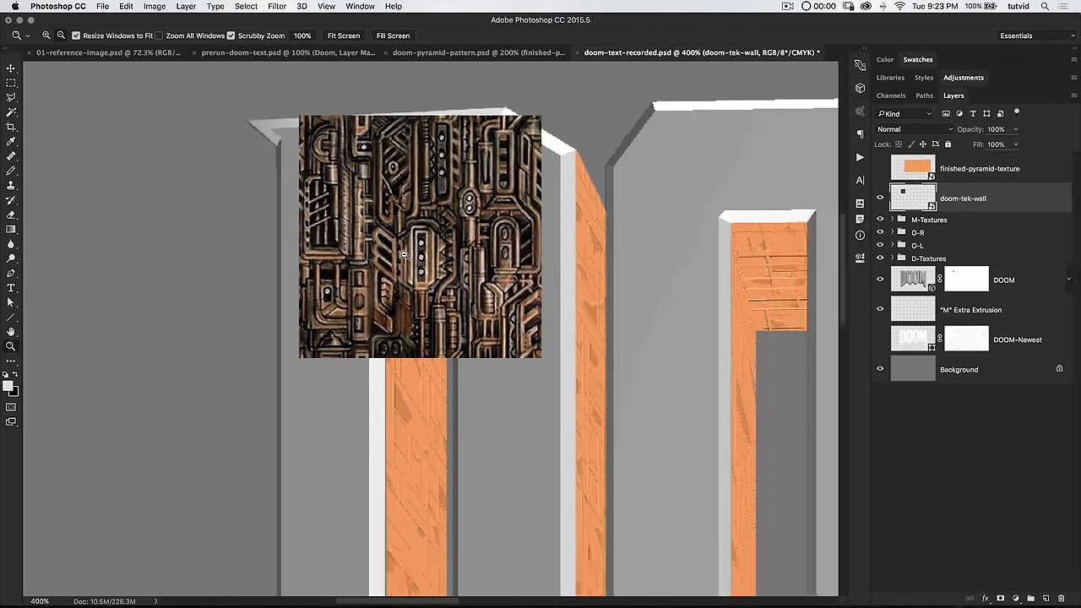
{"action": "key", "text": "v"}
{"action": "left_click_drag", "start_coordinate": [422, 263], "coordinate": [380, 342]}
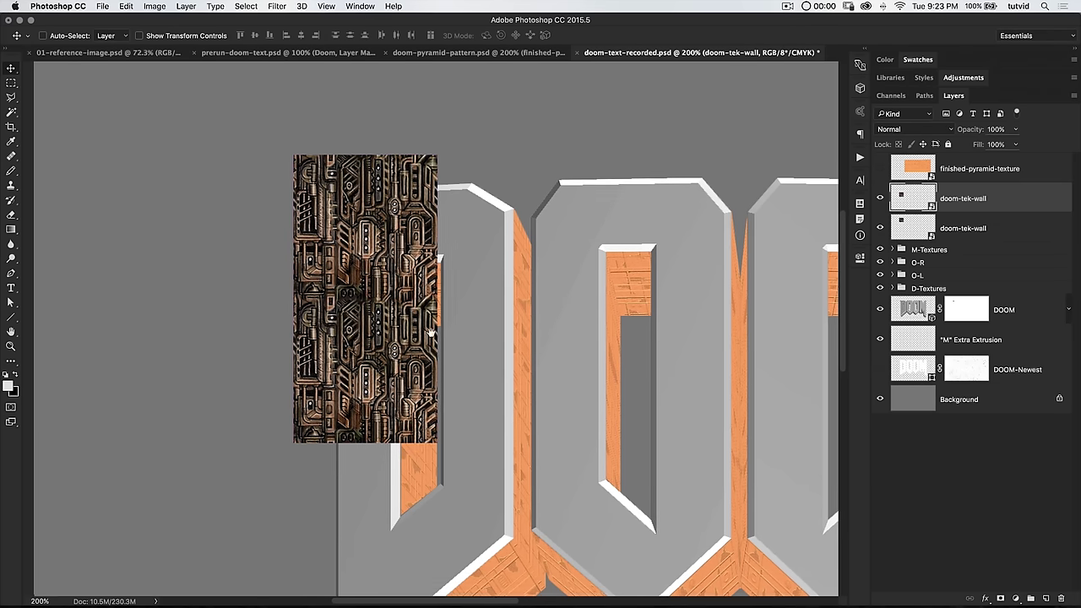
Add a third doom-tek-wall copy below the second tile and nudge it up until the seam closes.
{"action": "scroll", "coordinate": [418, 329], "scroll_direction": "down", "scroll_amount": 5}
{"action": "left_click_drag", "start_coordinate": [376, 256], "coordinate": [405, 374]}
{"action": "key", "text": "Up"}
{"action": "key", "text": "Up"}
{"action": "key", "text": "Up"}
{"action": "key", "text": "Up"}
{"action": "key", "text": "Up"}
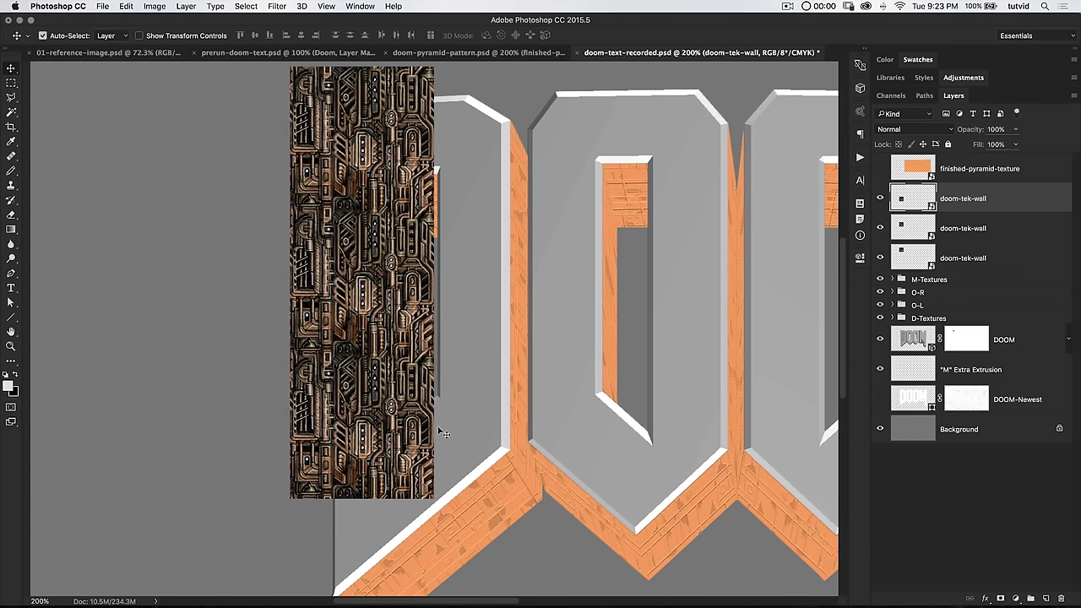
Select all three doom-tek-wall layers and duplicate the column to its right.
{"action": "key", "text": "super+minus"}
{"action": "key", "text": "super+minus"}
{"action": "key", "text": "z"}
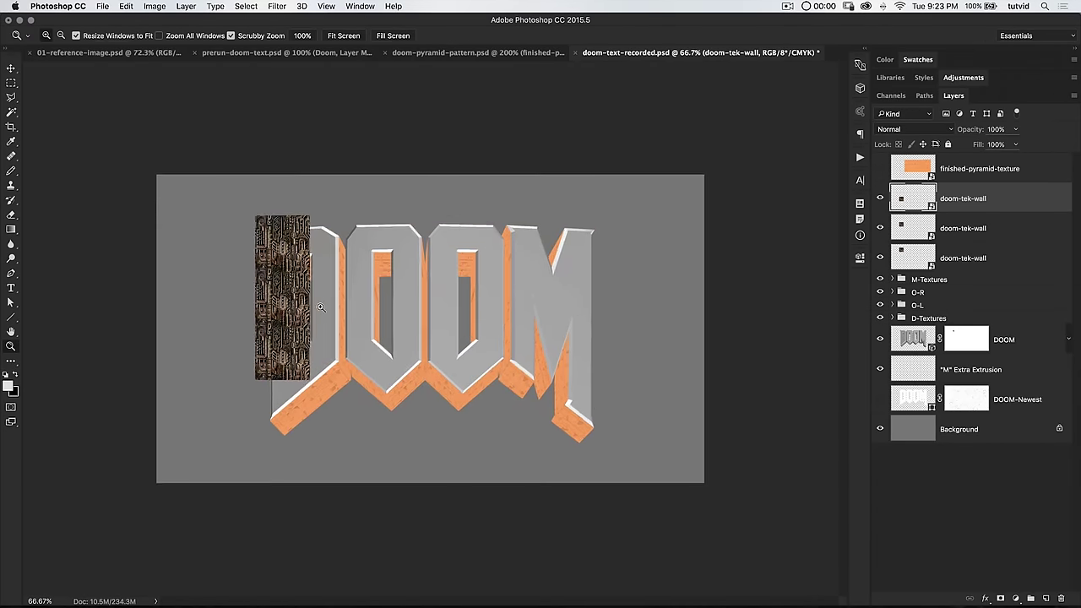
{"action": "left_click", "coordinate": [320, 308]}
{"action": "left_click", "coordinate": [320, 307]}
{"action": "left_click_drag", "start_coordinate": [290, 298], "coordinate": [369, 330]}
{"action": "left_click", "coordinate": [372, 329], "text": "alt"}
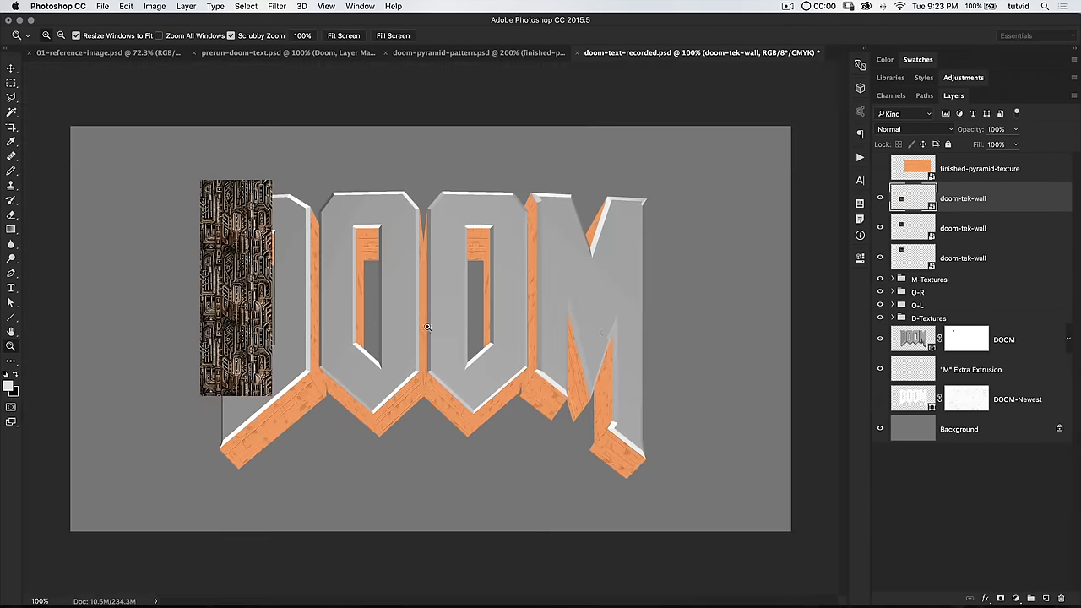
{"action": "left_click", "coordinate": [994, 253]}
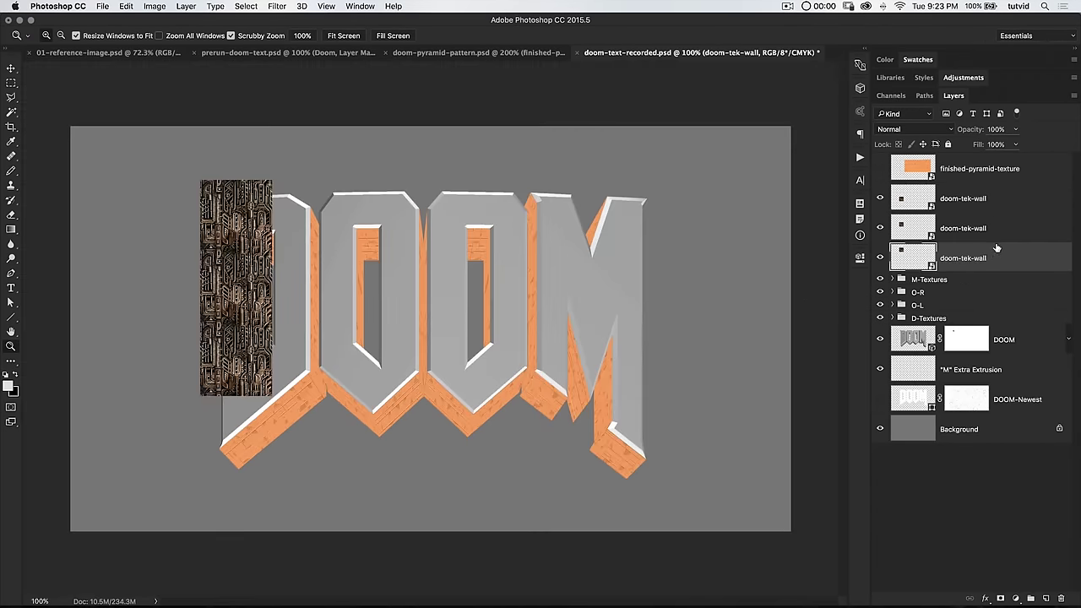
{"action": "left_click", "coordinate": [992, 203], "text": "shift"}
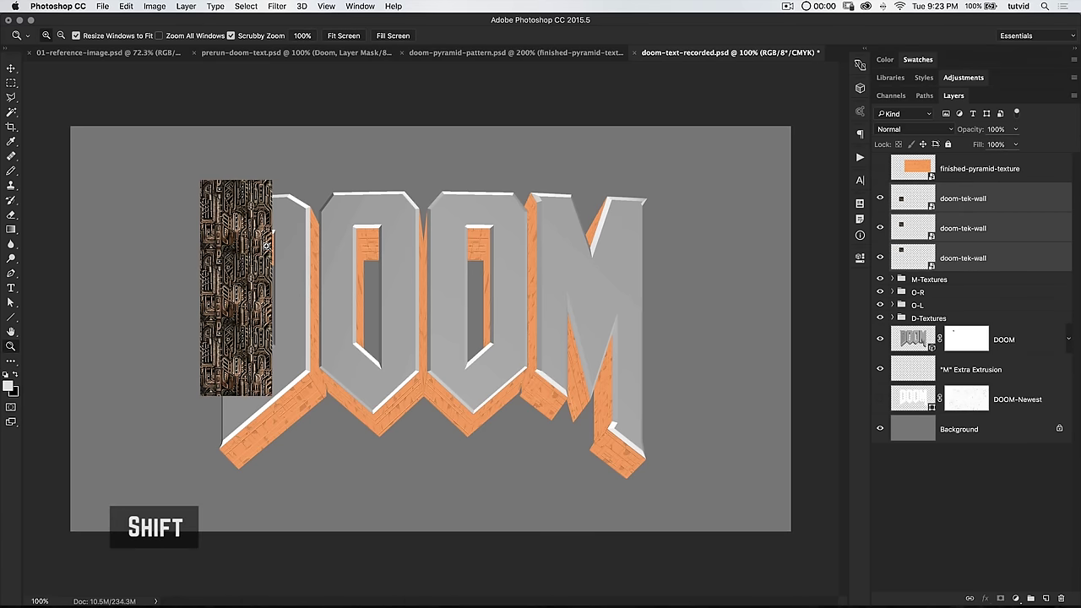
{"action": "key", "text": "v"}
{"action": "left_click_drag", "start_coordinate": [251, 218], "coordinate": [333, 254]}
Nudge the duplicated column left to close the gap with the first column.
{"action": "key", "text": "z"}
{"action": "left_click", "coordinate": [274, 200]}
{"action": "left_click", "coordinate": [274, 200]}
{"action": "left_click", "coordinate": [332, 253]}
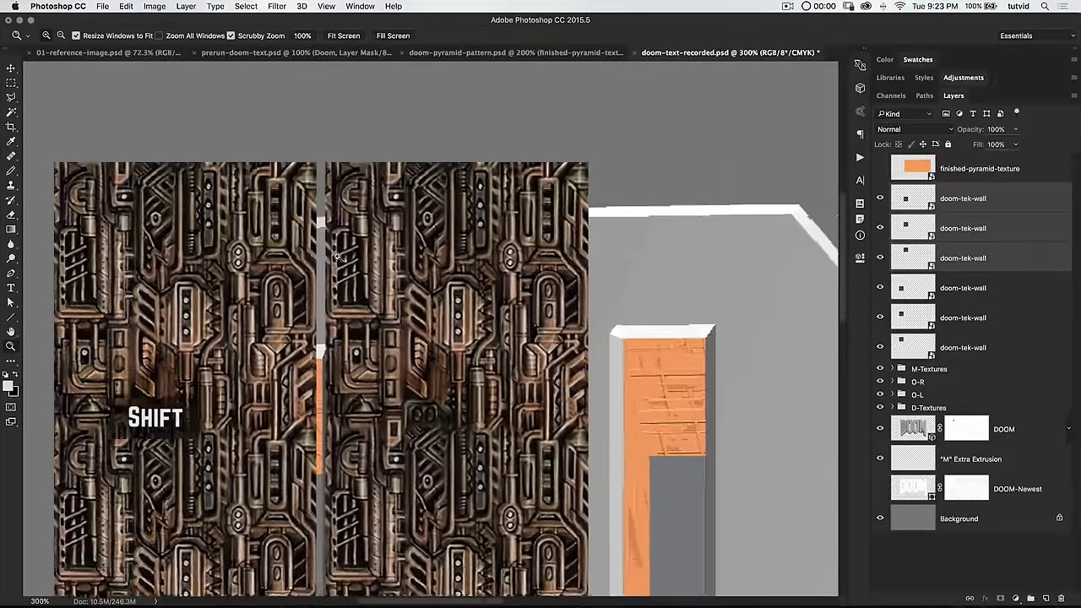
{"action": "key", "text": "v"}
{"action": "key", "text": "Left"}
{"action": "key", "text": "Left"}
{"action": "key", "text": "Left"}
{"action": "key", "text": "Left"}
{"action": "key", "text": "Left"}
{"action": "key", "text": "Left"}
{"action": "key", "text": "Left"}
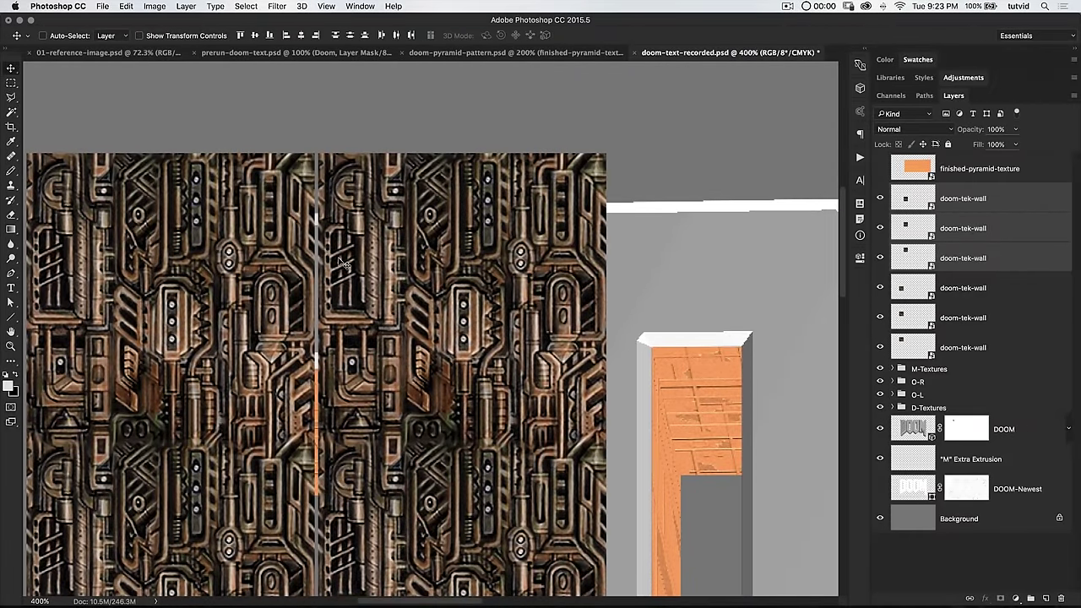
Duplicate the selected column of three tiles again to form a third column on the right.
{"action": "key", "text": "super+minus"}
{"action": "key", "text": "super+minus"}
{"action": "key", "text": "super+minus"}
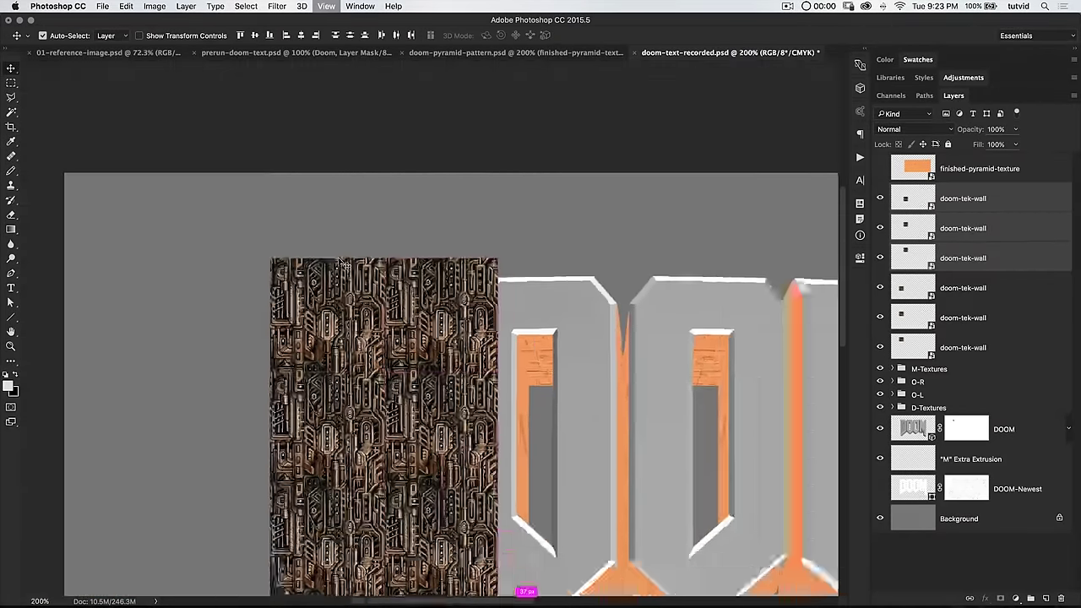
{"action": "left_click_drag", "start_coordinate": [314, 276], "coordinate": [384, 265], "text": "alt"}
{"action": "key", "text": "z"}
{"action": "left_click_drag", "start_coordinate": [321, 207], "coordinate": [602, 270]}
{"action": "key", "text": "v"}
{"action": "key", "text": "super+1"}
Duplicate the tiled columns to the right until the texture spans the full width of the DOOM lettering.
{"action": "left_click", "coordinate": [963, 347]}
{"action": "left_click", "coordinate": [962, 198], "text": "shift"}
{"action": "left_click_drag", "start_coordinate": [407, 262], "coordinate": [596, 234], "text": "alt"}
{"action": "scroll", "coordinate": [523, 262], "scroll_direction": "up", "scroll_amount": 4}
{"action": "key", "text": "super+1"}
{"action": "left_click", "coordinate": [963, 257], "text": "shift"}
{"action": "scroll", "coordinate": [596, 234], "scroll_direction": "up", "scroll_amount": 4}
{"action": "key", "text": "super+1"}
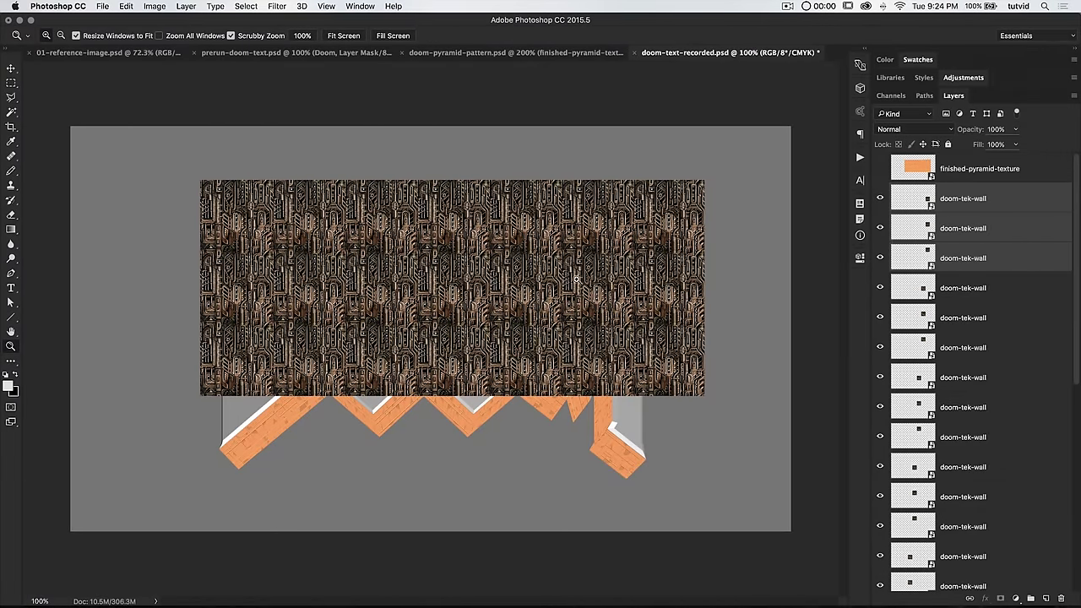
Group all the doom-tek-wall layers and name the group tek-wall.
{"action": "left_click", "coordinate": [1007, 202]}
{"action": "scroll", "coordinate": [1000, 248], "scroll_direction": "down", "scroll_amount": 5}
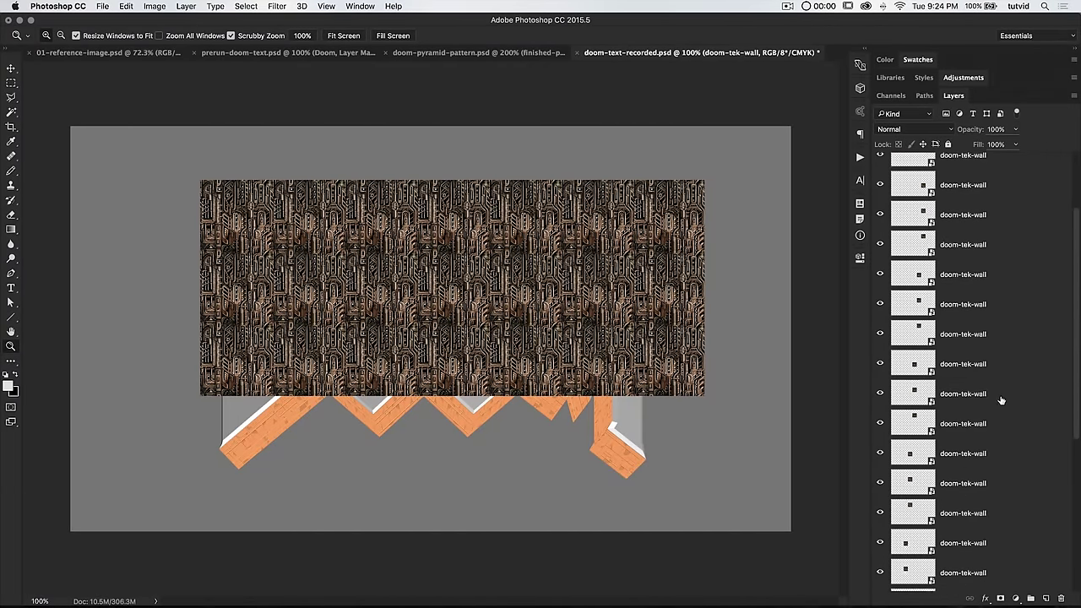
{"action": "left_click", "coordinate": [994, 484], "text": "shift"}
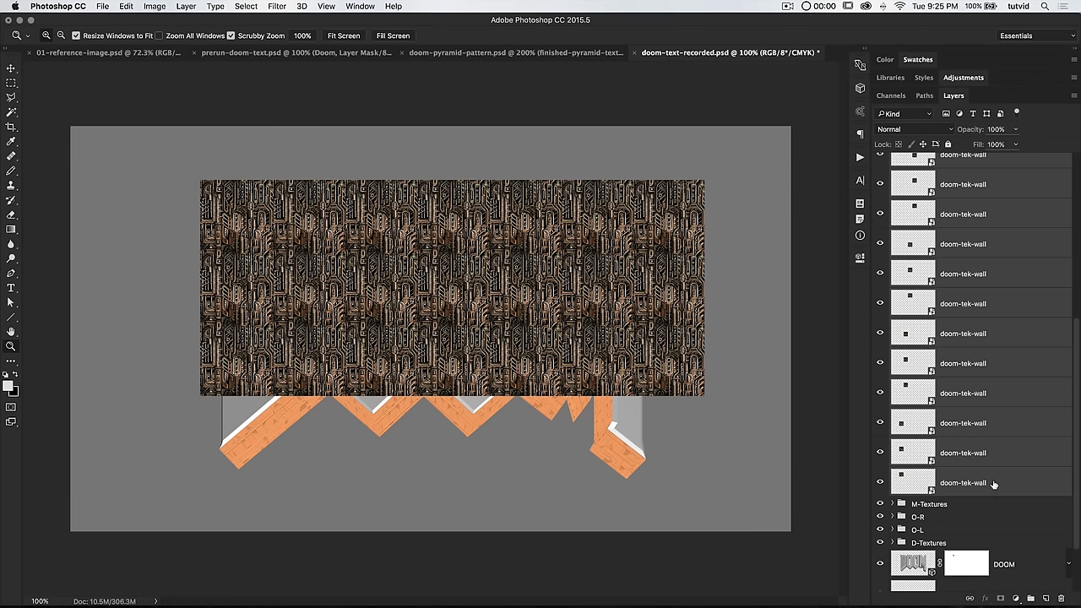
{"action": "key", "text": "super+g"}
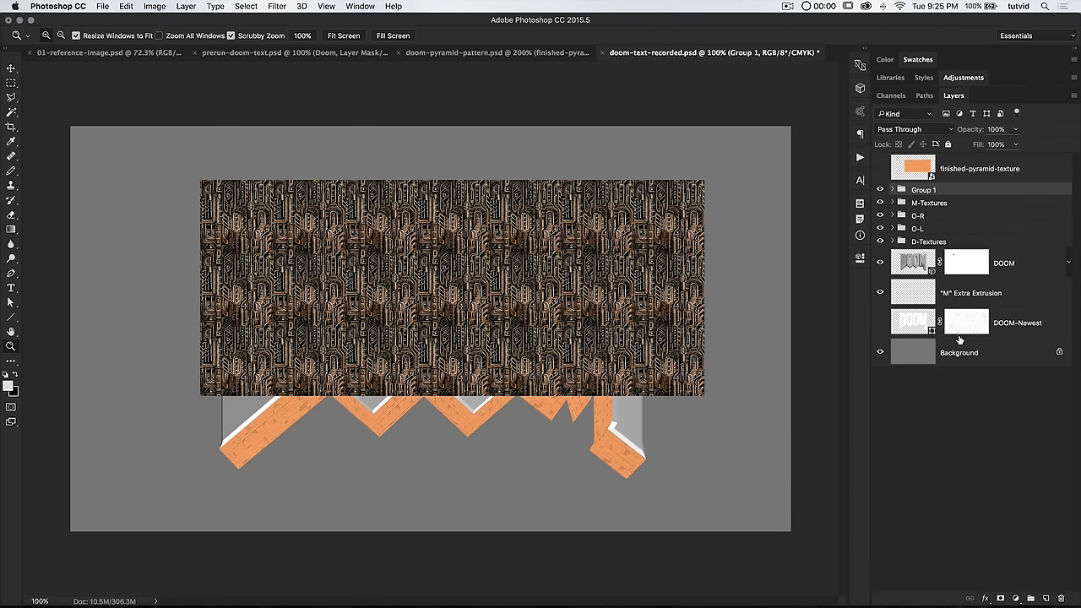
{"action": "double_click", "coordinate": [924, 190]}
{"action": "type", "text": "tek-wall"}
{"action": "key", "text": "Return"}
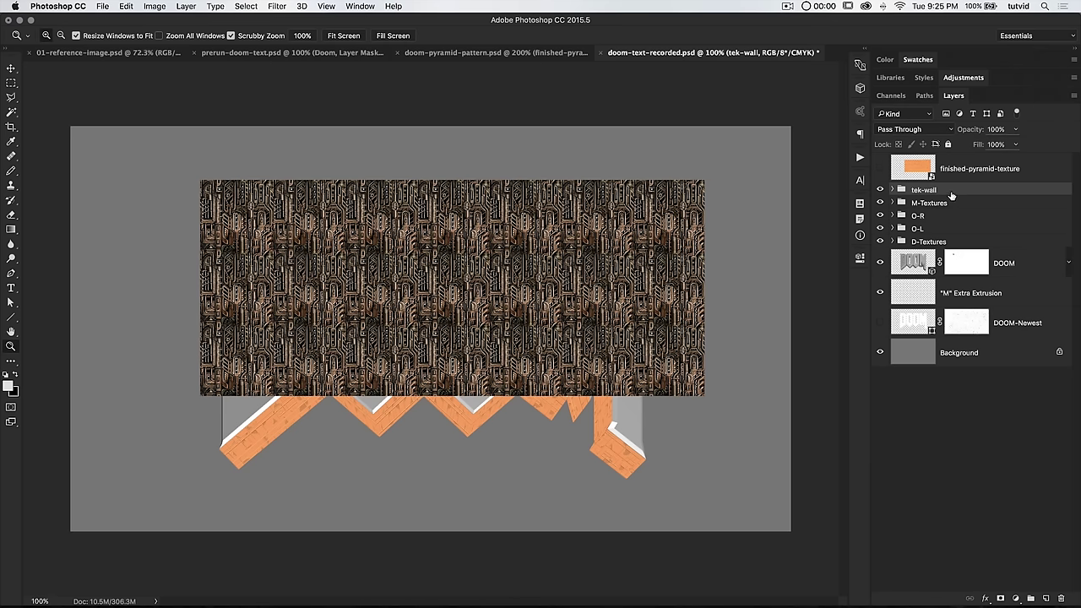
Load the faces channel as a selection and mask the tek-wall group with it.
{"action": "left_click", "coordinate": [894, 95]}
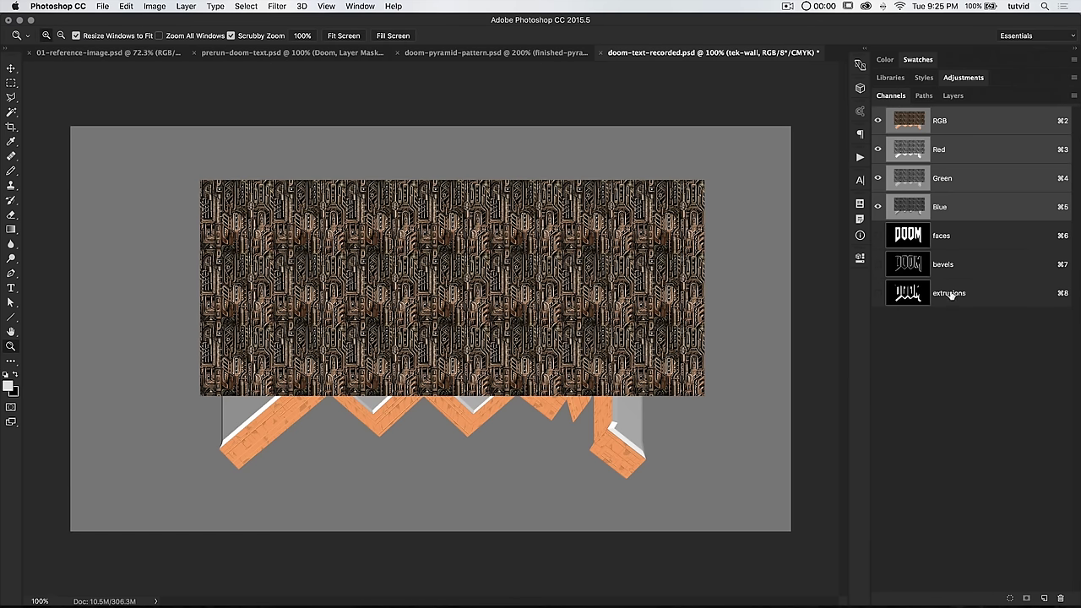
{"action": "left_click", "coordinate": [914, 239], "text": "super"}
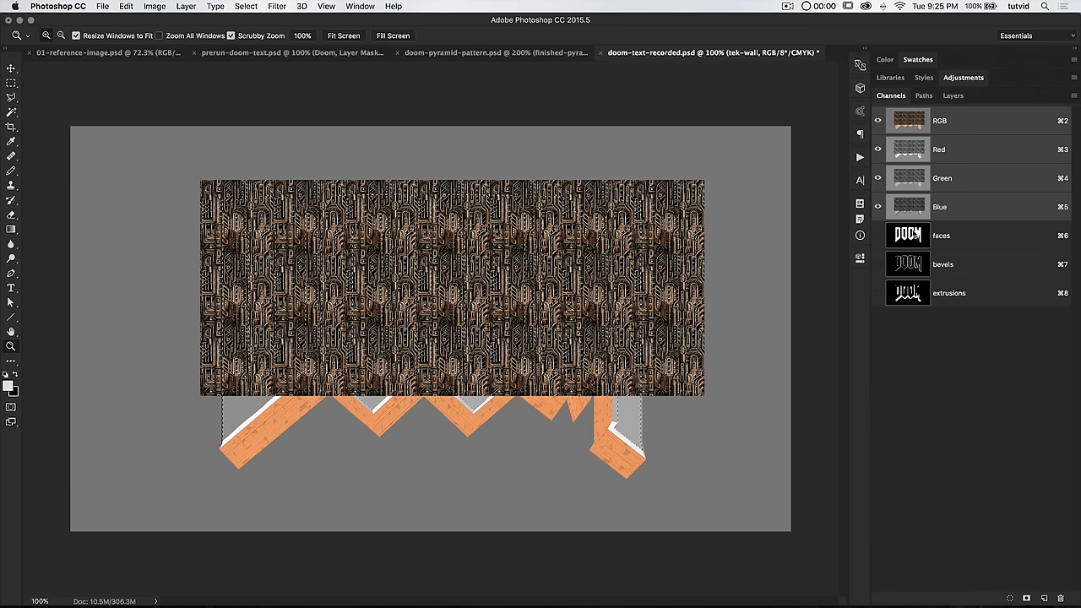
{"action": "left_click", "coordinate": [954, 95]}
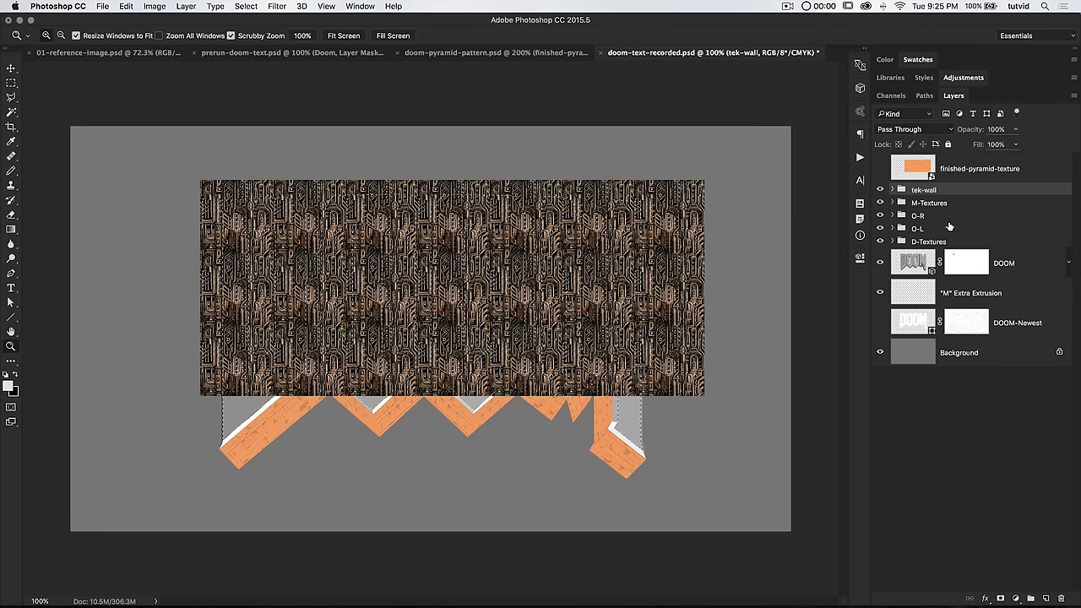
{"action": "mouse_move", "coordinate": [1067, 598]}
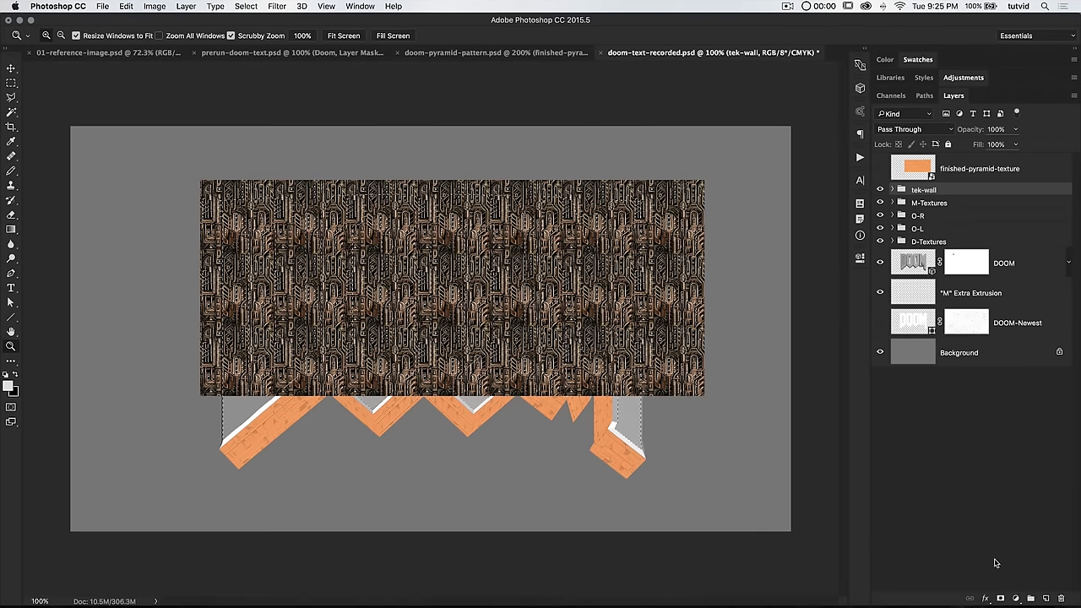
{"action": "left_click", "coordinate": [1000, 597]}
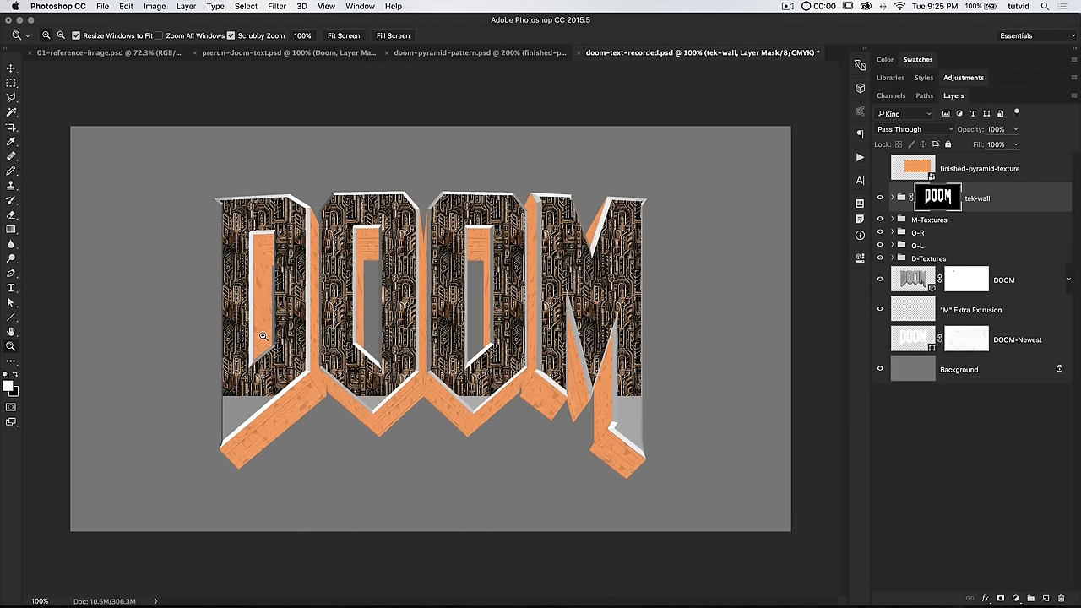
Check the reference image and create a white 800 × 800 px rectangle shape above the tek-wall group in the DOOM text document.
{"action": "left_click", "coordinate": [126, 53]}
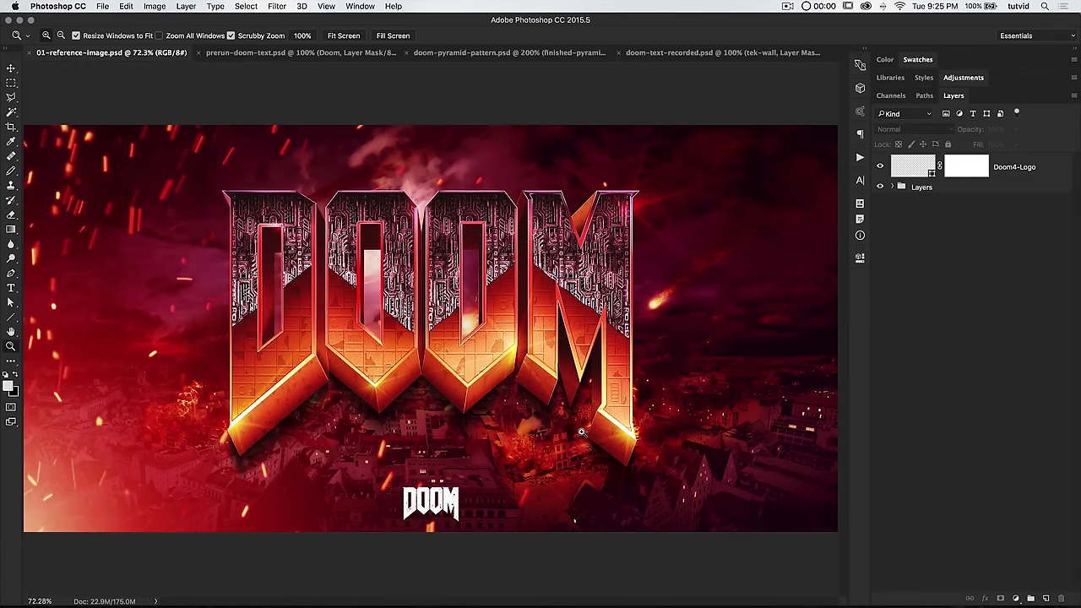
{"action": "left_click", "coordinate": [642, 54]}
{"action": "left_click", "coordinate": [11, 317]}
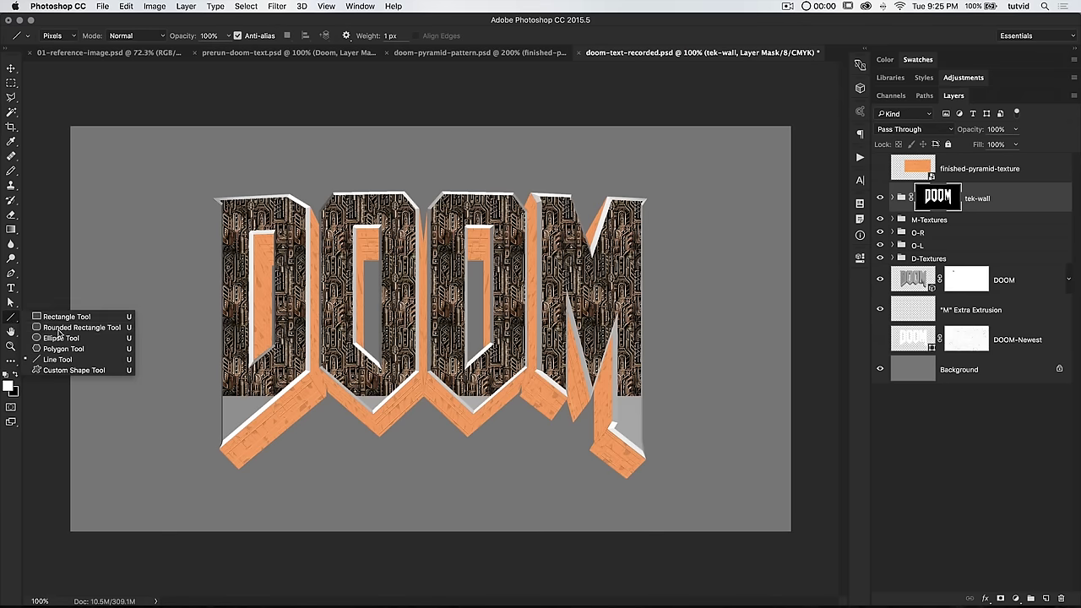
{"action": "left_click", "coordinate": [59, 319]}
{"action": "left_click", "coordinate": [65, 36]}
{"action": "left_click", "coordinate": [55, 48]}
{"action": "left_click", "coordinate": [370, 327]}
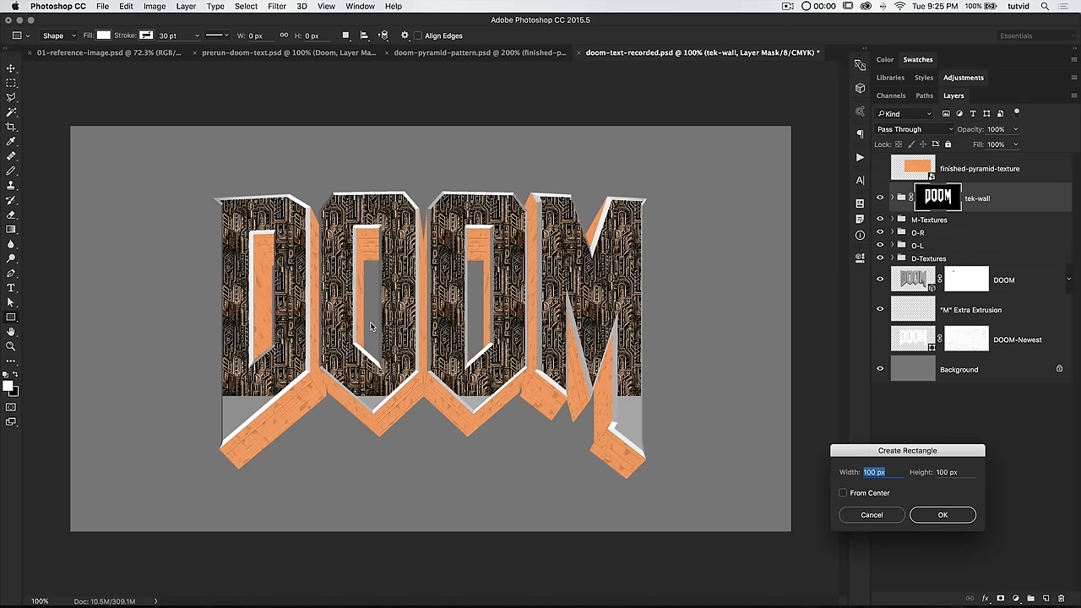
{"action": "left_click_drag", "start_coordinate": [923, 451], "coordinate": [460, 244]}
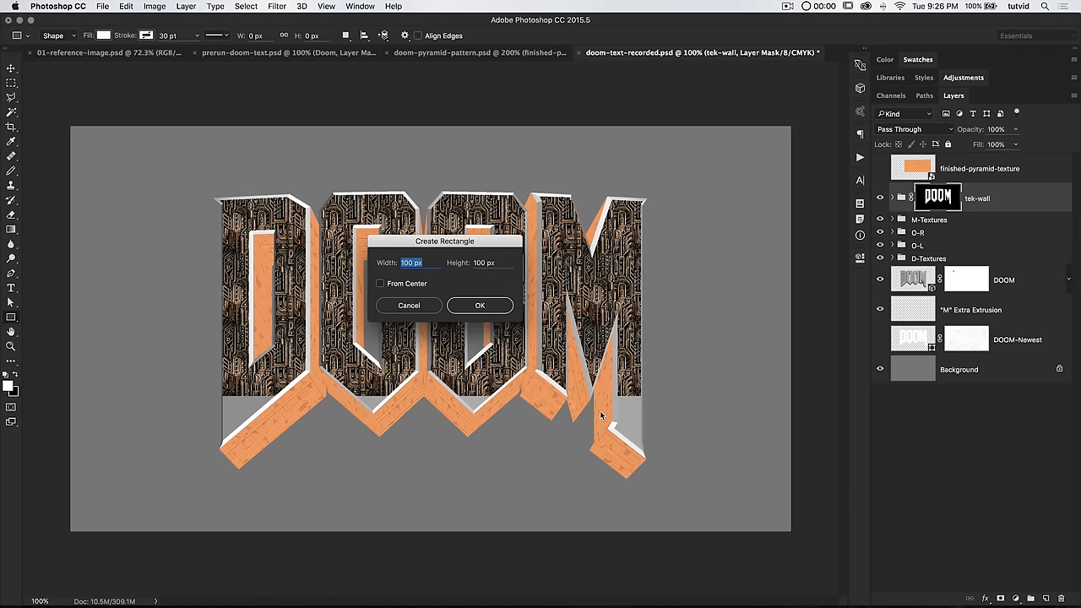
{"action": "type", "text": "800"}
{"action": "key", "text": "Tab"}
{"action": "type", "text": "8"}
{"action": "key", "text": "Return"}
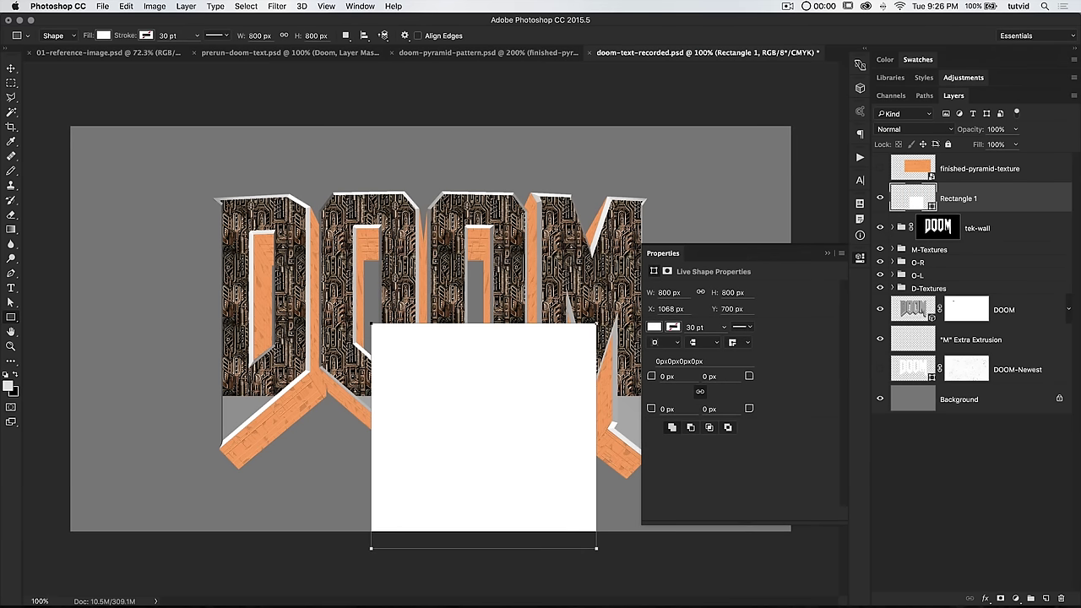
Rotate the white square into a diamond and position it over the lower part of the D and first O.
{"action": "left_click", "coordinate": [858, 258]}
{"action": "key", "text": "v"}
{"action": "left_click_drag", "start_coordinate": [559, 383], "coordinate": [464, 330]}
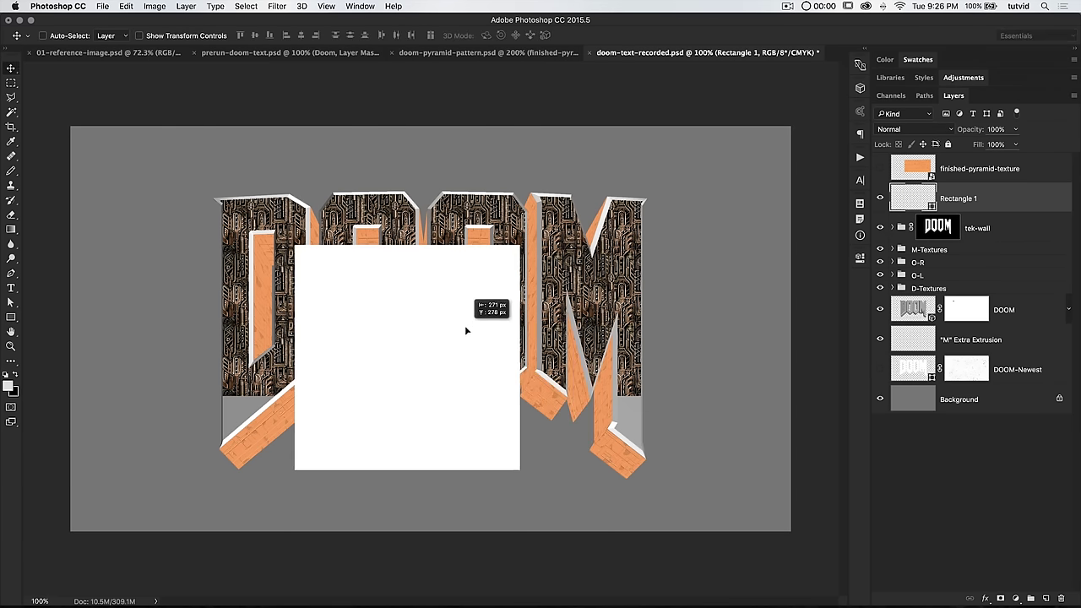
{"action": "key", "text": "ctrl+t"}
{"action": "left_click_drag", "start_coordinate": [531, 239], "coordinate": [576, 356]}
{"action": "left_click_drag", "start_coordinate": [428, 291], "coordinate": [364, 383]}
{"action": "key", "text": "Return"}
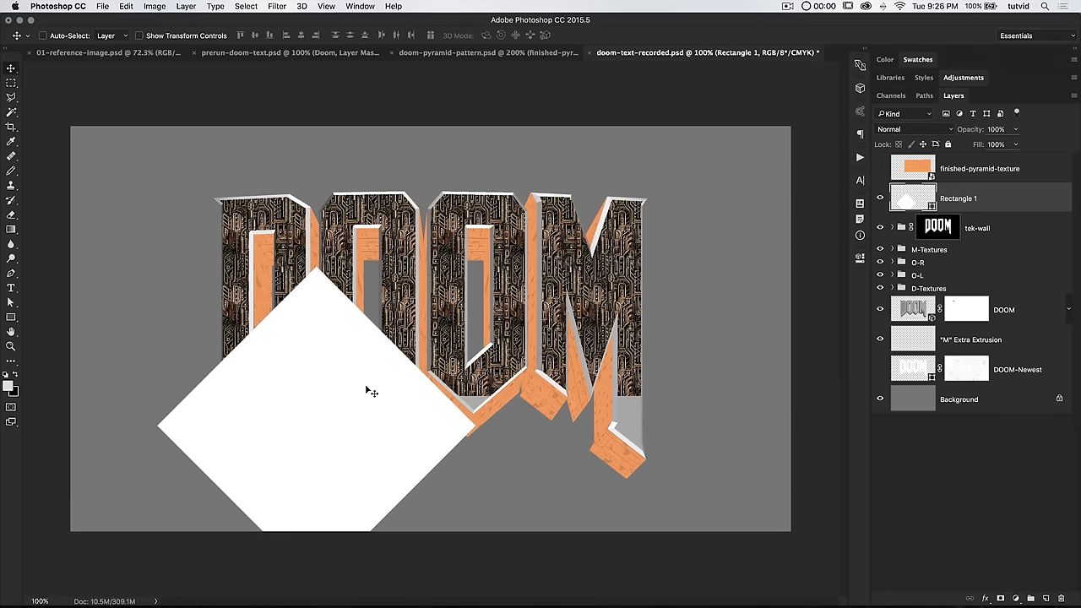
Flatten the diamond by scaling its height to 78%.
{"action": "key", "text": "super+t"}
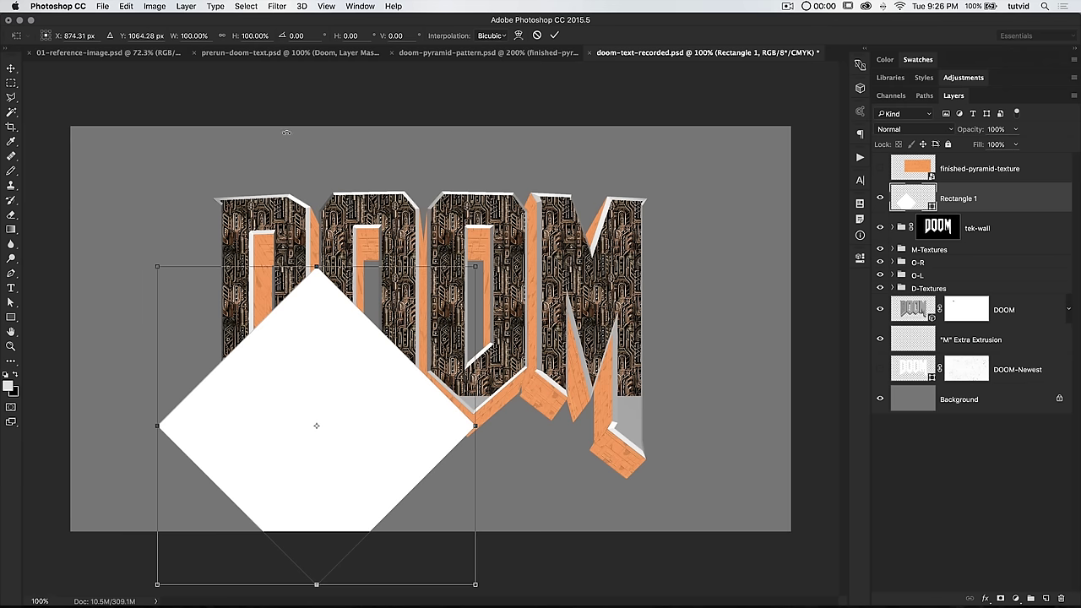
{"action": "left_click", "coordinate": [254, 35]}
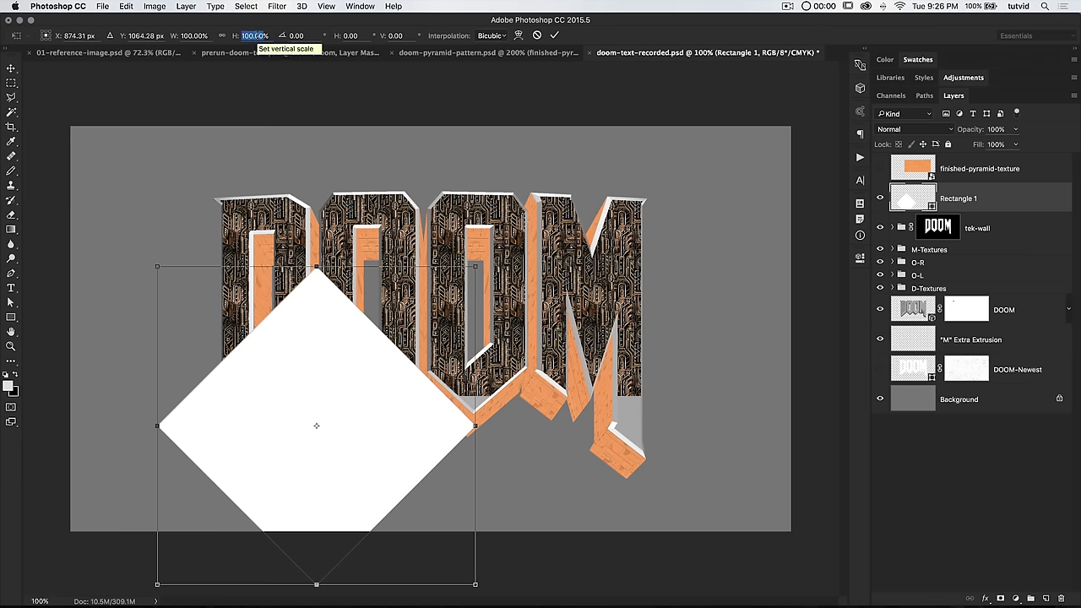
{"action": "type", "text": "78"}
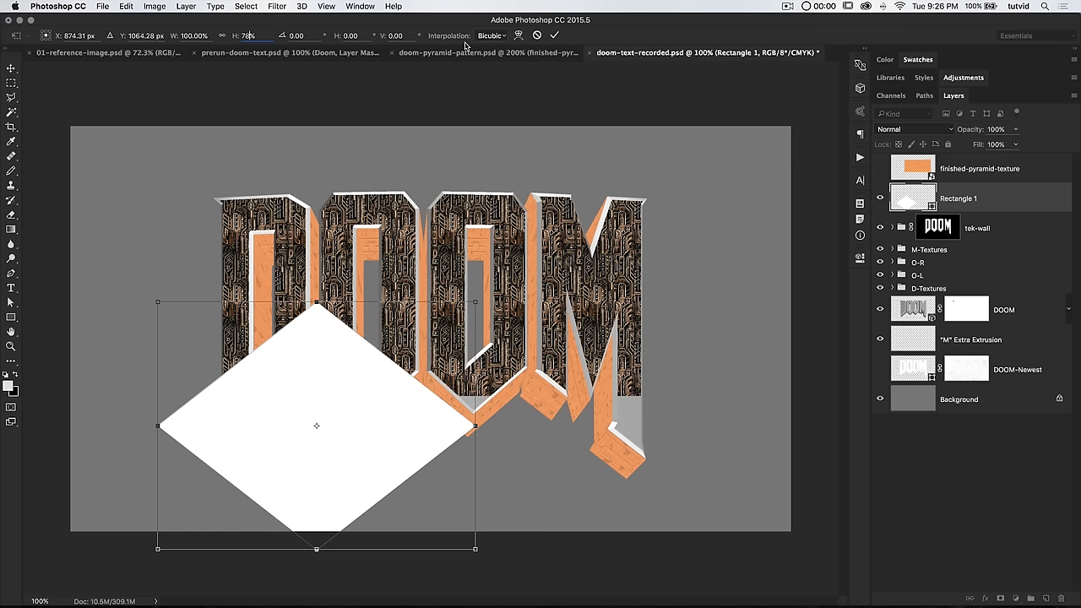
{"action": "left_click", "coordinate": [555, 37]}
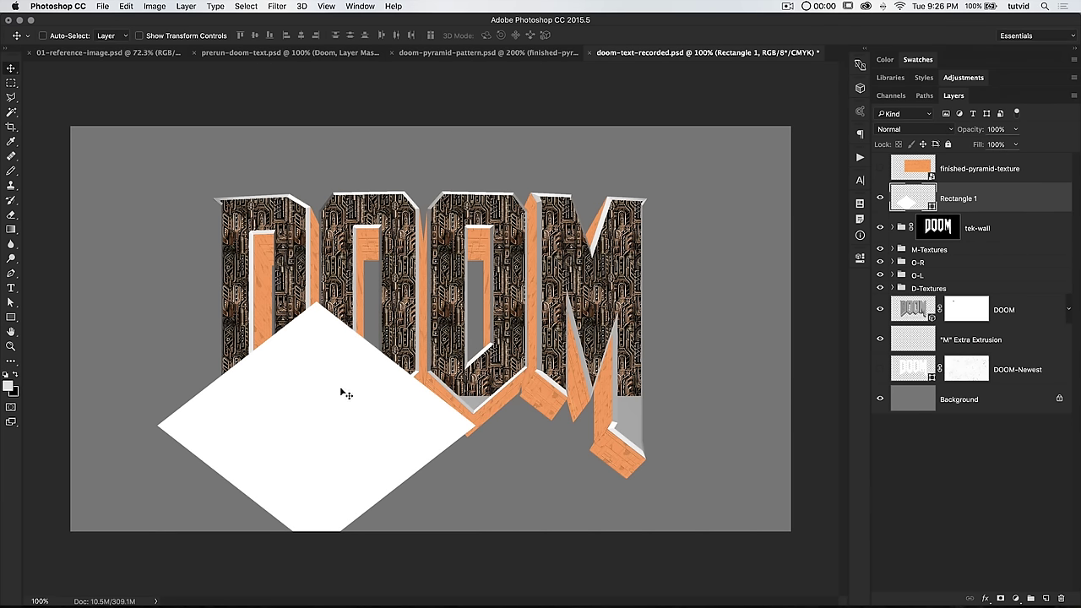
Lower the diamond's opacity to 58% and move it up, centred on the gap between the D and the first O.
{"action": "left_click_drag", "start_coordinate": [357, 395], "coordinate": [350, 373]}
{"action": "left_click_drag", "start_coordinate": [980, 135], "coordinate": [945, 134]}
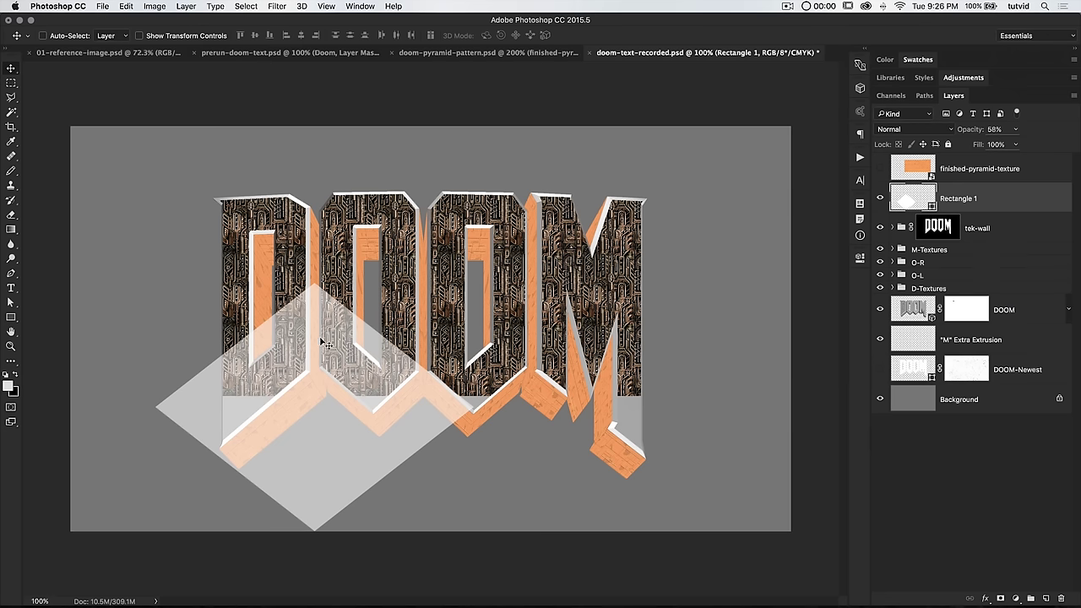
{"action": "left_click_drag", "start_coordinate": [326, 379], "coordinate": [326, 368]}
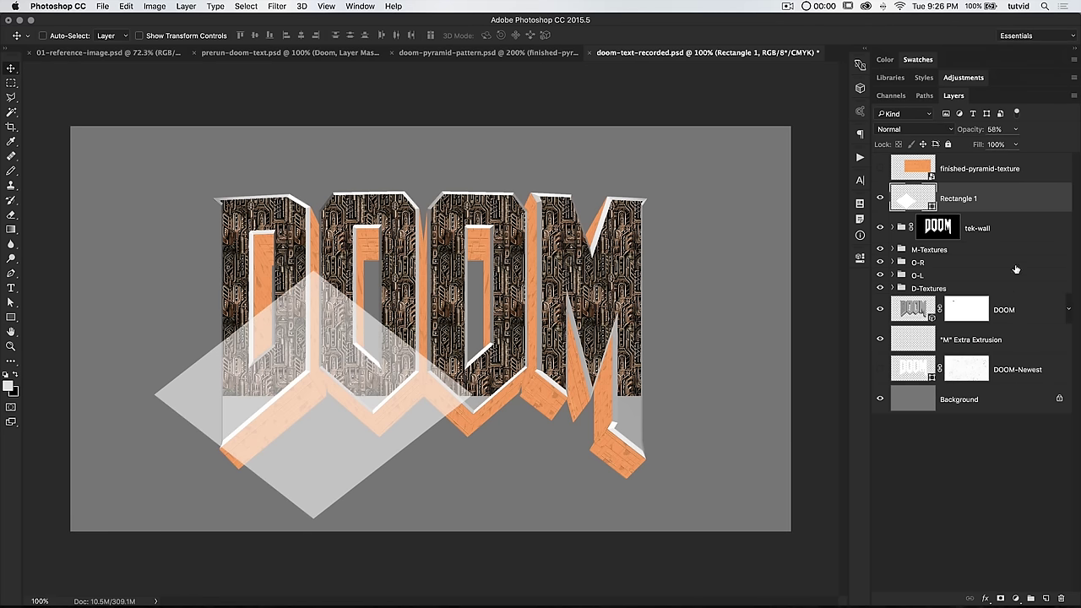
Duplicate the diamond over the second O and M, load both shapes as one combined selection and hide their layers.
{"action": "left_click_drag", "start_coordinate": [305, 347], "coordinate": [521, 353], "text": "alt"}
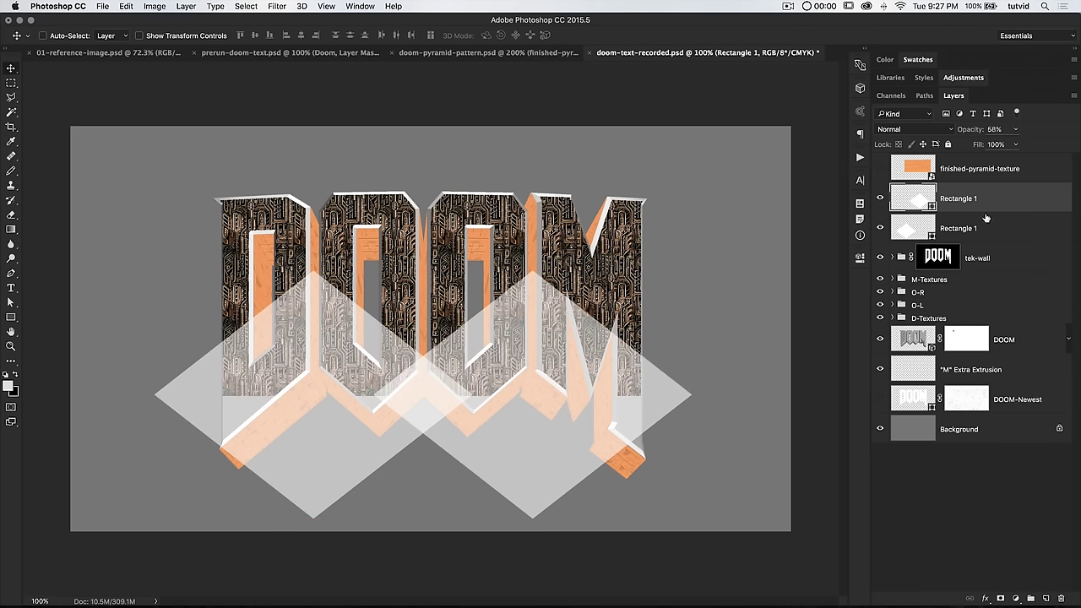
{"action": "key", "text": "super"}
{"action": "left_click", "coordinate": [916, 230], "text": "super"}
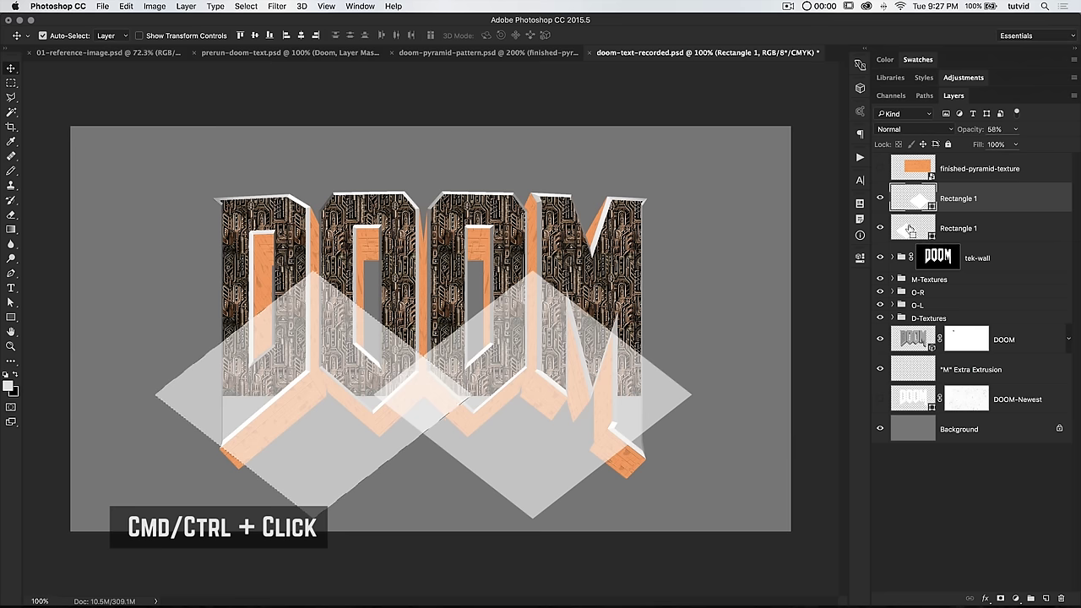
{"action": "left_click", "coordinate": [917, 201], "text": "shift+super"}
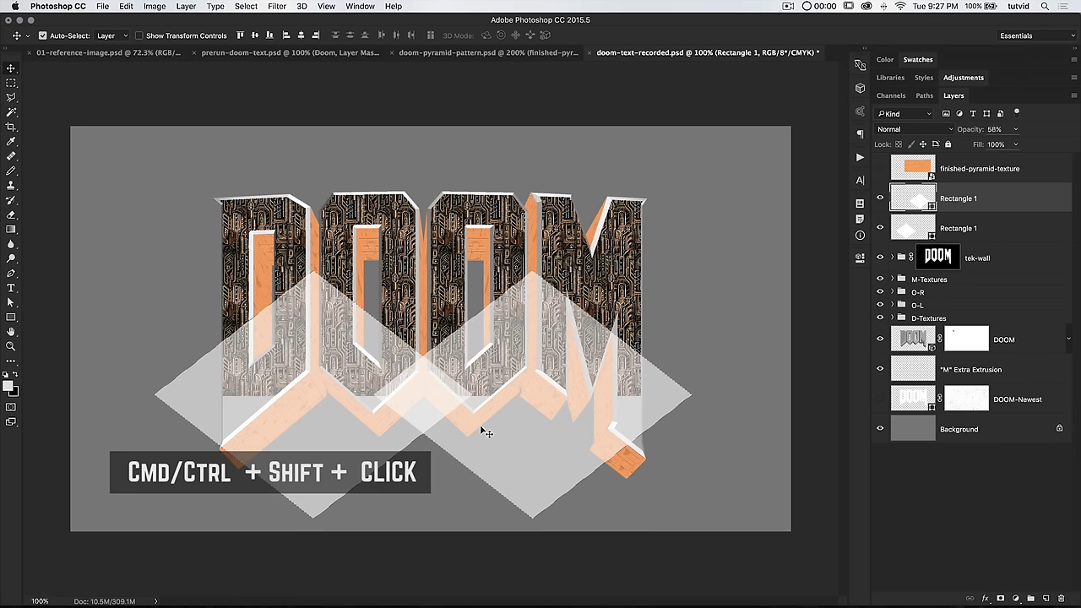
{"action": "left_click_drag", "start_coordinate": [879, 198], "coordinate": [880, 228]}
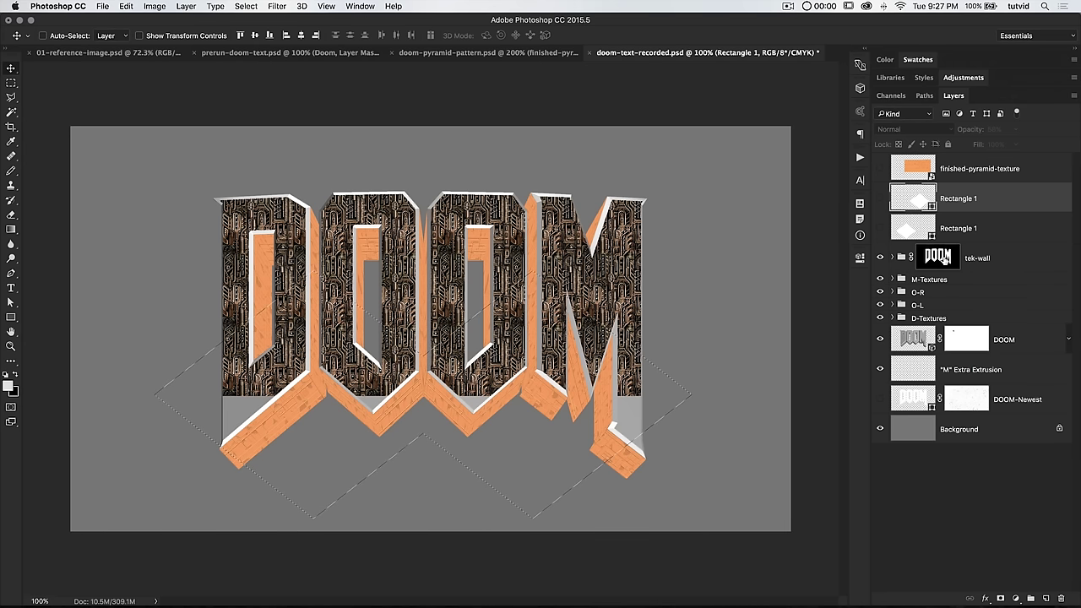
Fill the selected area of the tek-wall group's mask with black to hide the lower texture, and deselect.
{"action": "left_click", "coordinate": [939, 262]}
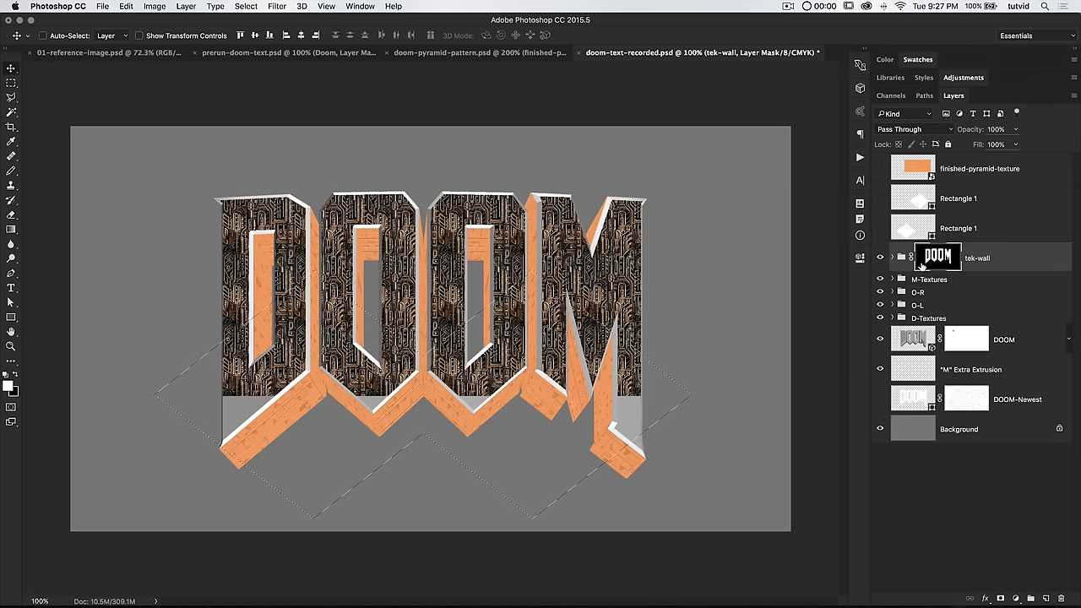
{"action": "left_click", "coordinate": [15, 375]}
{"action": "key", "text": "alt+BackSpace"}
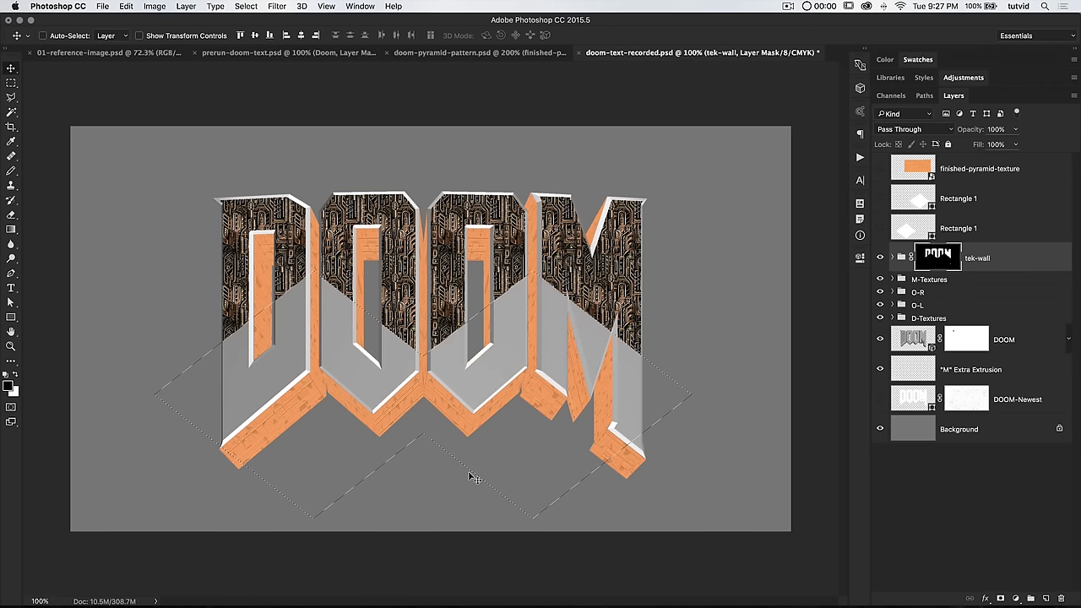
{"action": "key", "text": "ctrl+d"}
Add a Hue/Saturation adjustment layer above the tek-wall group and clip it to the group.
{"action": "left_click", "coordinate": [958, 78]}
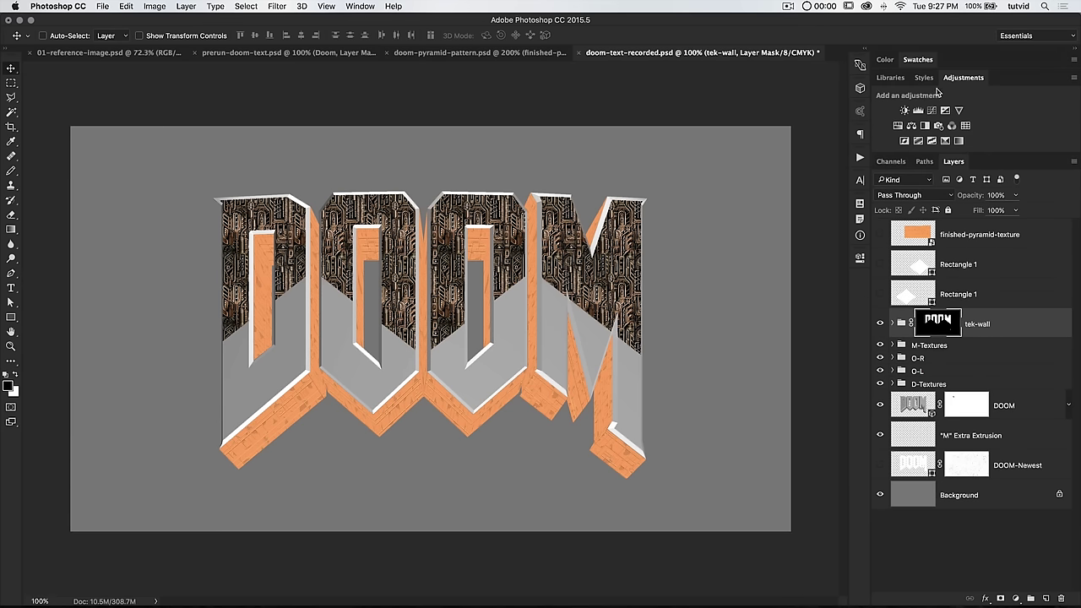
{"action": "left_click", "coordinate": [900, 125]}
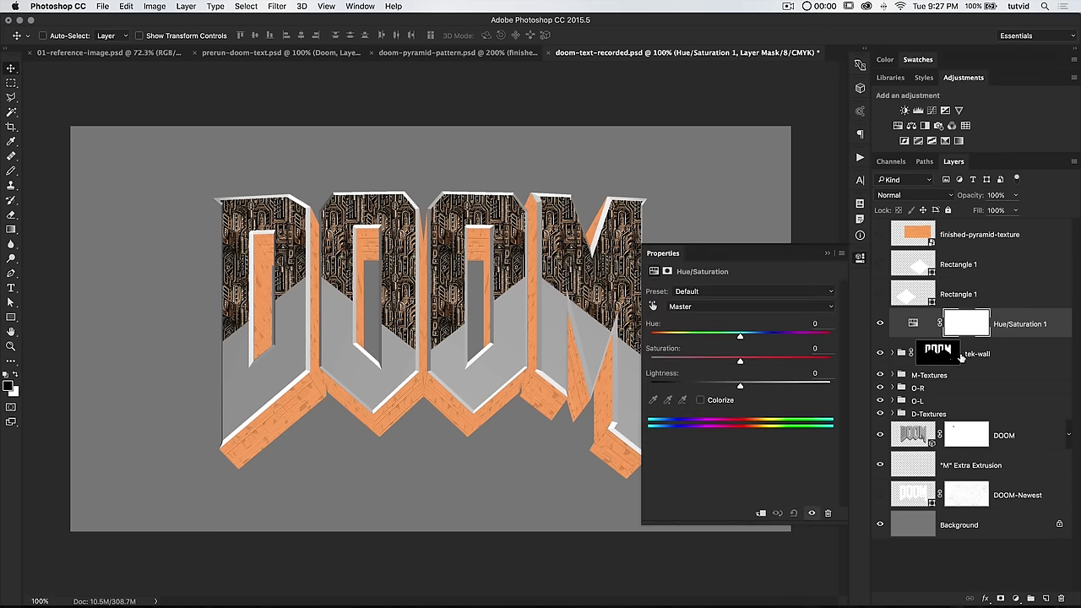
{"action": "key", "text": "super+alt+g"}
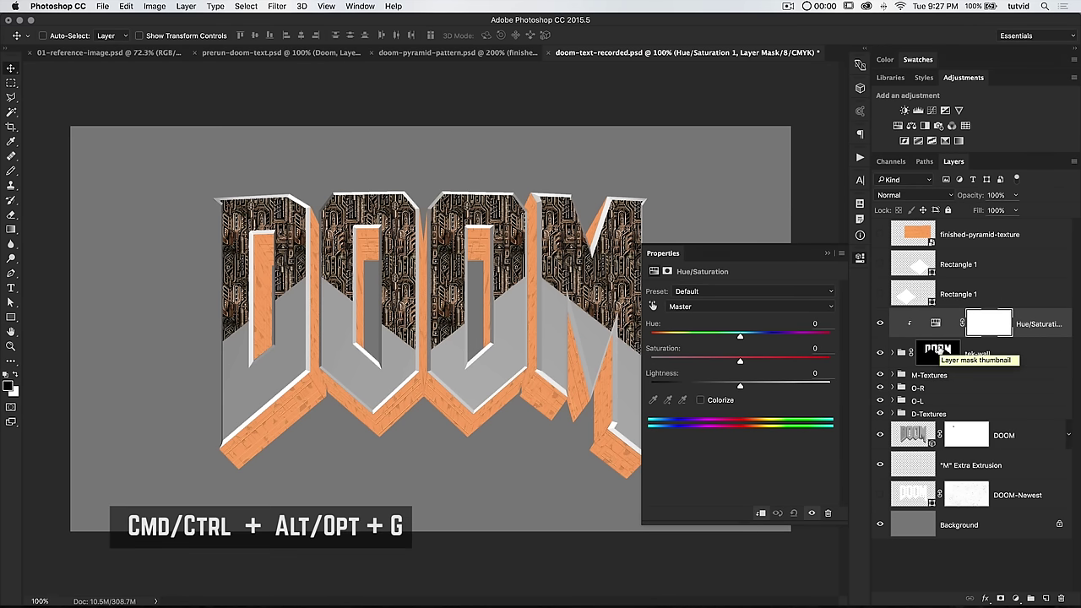
Colorize the tek-wall texture with hue 255, saturation 14 and lightness -1, and compare it with the adjustment switched off.
{"action": "left_click", "coordinate": [700, 400]}
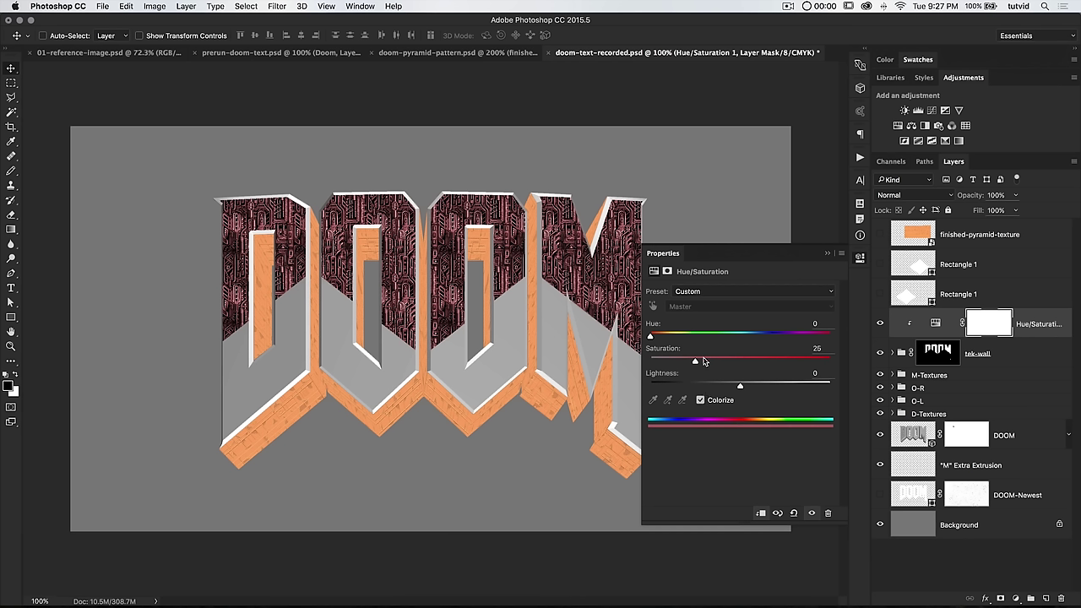
{"action": "left_click_drag", "start_coordinate": [710, 361], "coordinate": [781, 338]}
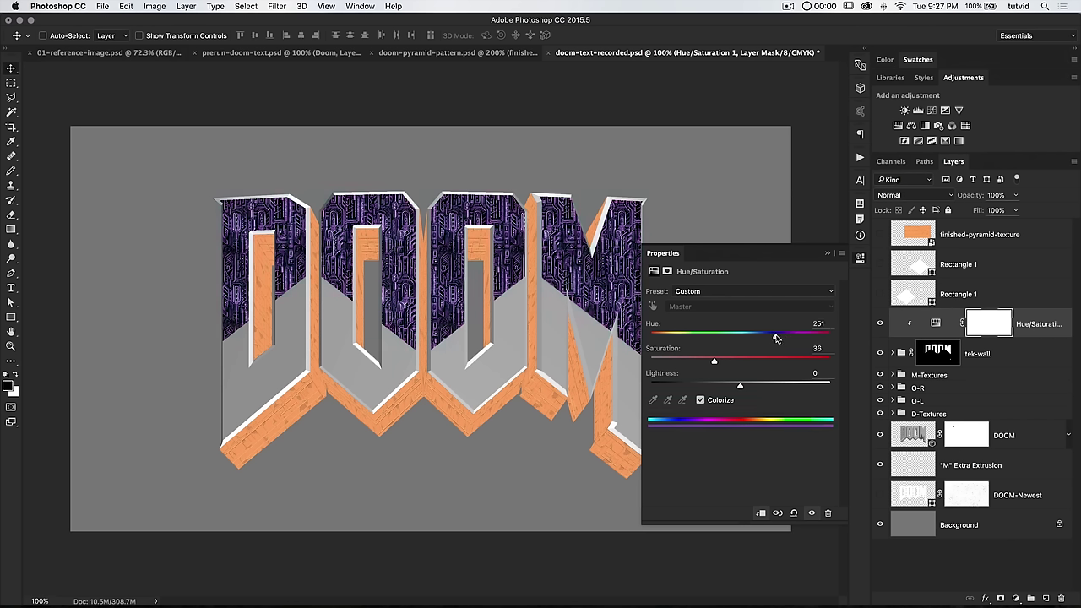
{"action": "left_click_drag", "start_coordinate": [713, 362], "coordinate": [683, 360]}
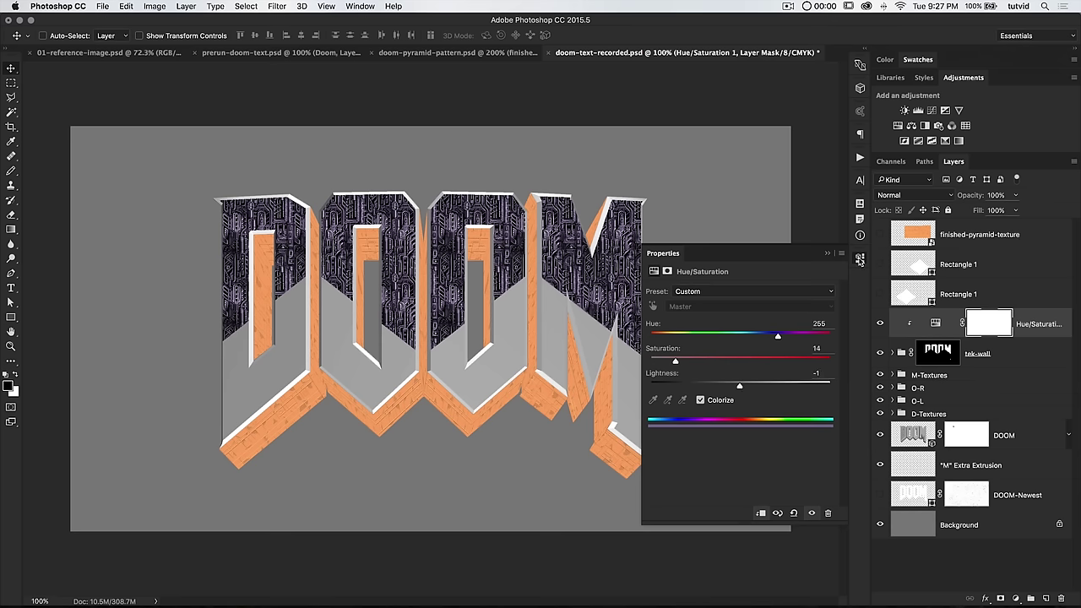
{"action": "left_click", "coordinate": [860, 258]}
{"action": "left_click", "coordinate": [881, 326]}
{"action": "left_click", "coordinate": [881, 327]}
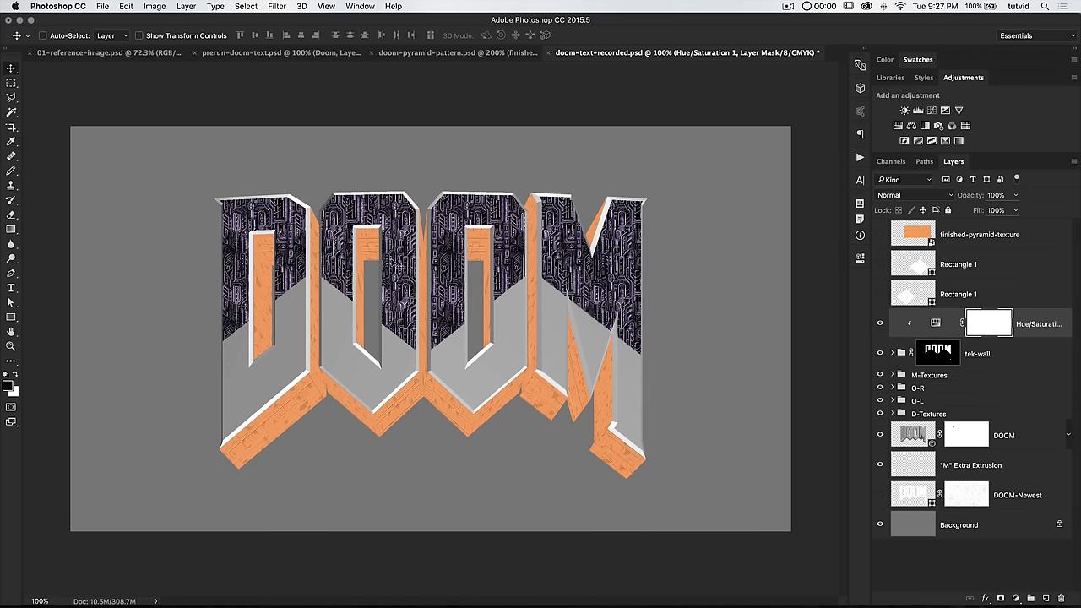
{"action": "left_click", "coordinate": [880, 324]}
{"action": "left_click", "coordinate": [881, 323]}
{"action": "left_click", "coordinate": [881, 324]}
{"action": "left_click", "coordinate": [881, 323]}
Delete both hidden Rectangle 1 layers and save the document.
{"action": "left_click", "coordinate": [968, 294]}
{"action": "left_click", "coordinate": [962, 264], "text": "shift"}
{"action": "key", "text": "Delete"}
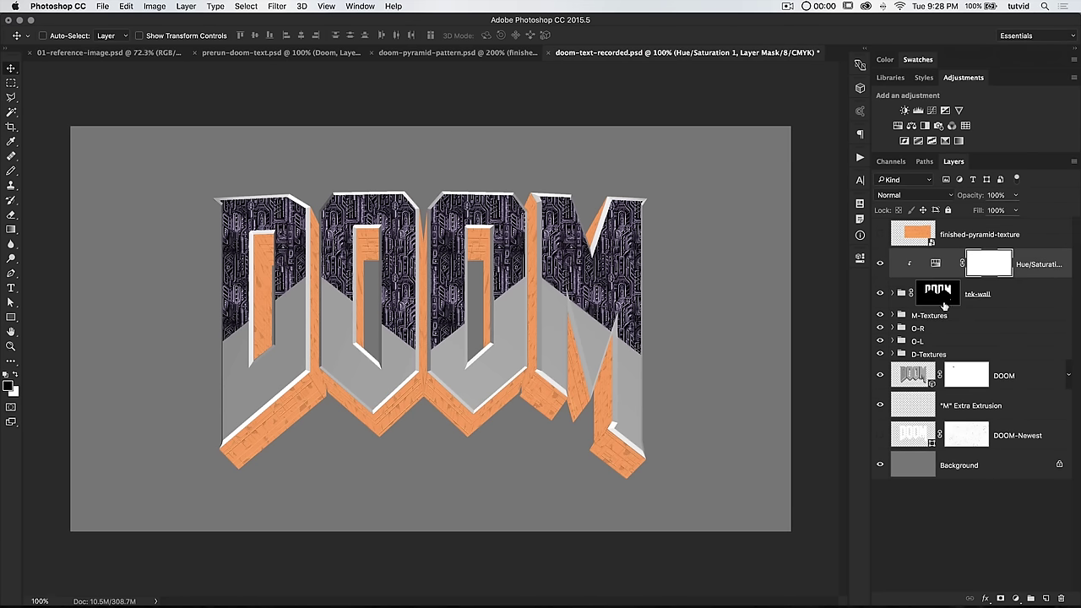
{"action": "key", "text": "super+s"}
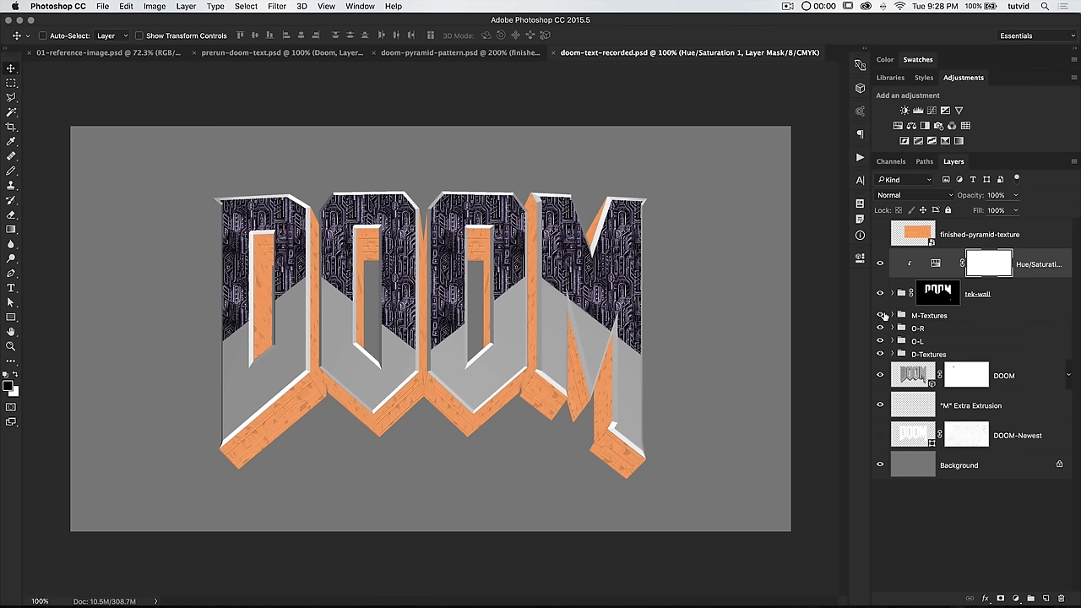
Show the finished-pyramid-texture layer, move the texture over the lower part of the lettering, and place the layer below the tek-wall group.
{"action": "left_click", "coordinate": [912, 234]}
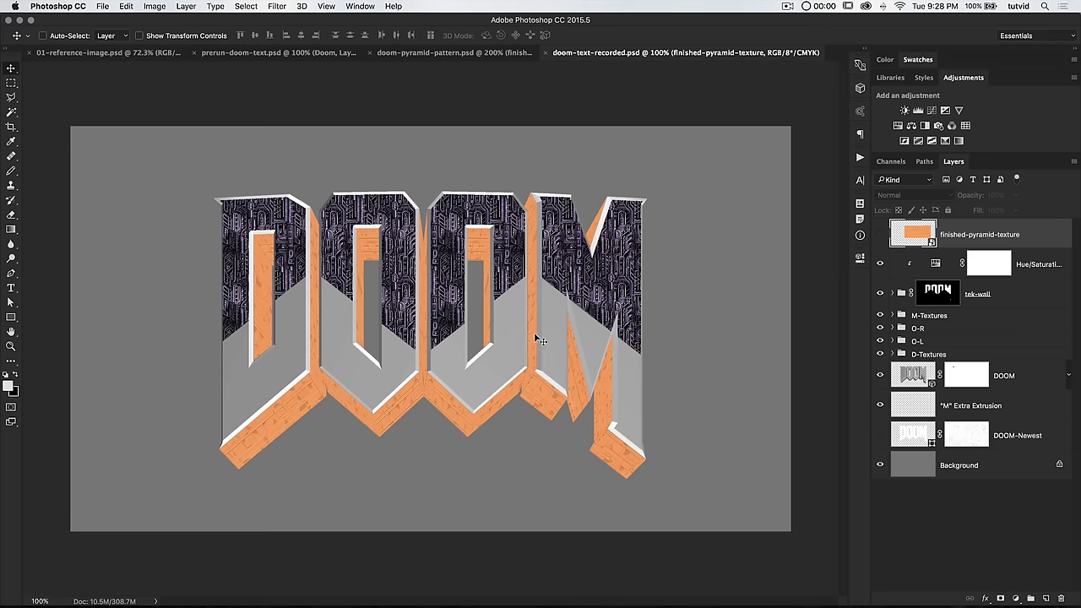
{"action": "left_click", "coordinate": [880, 234]}
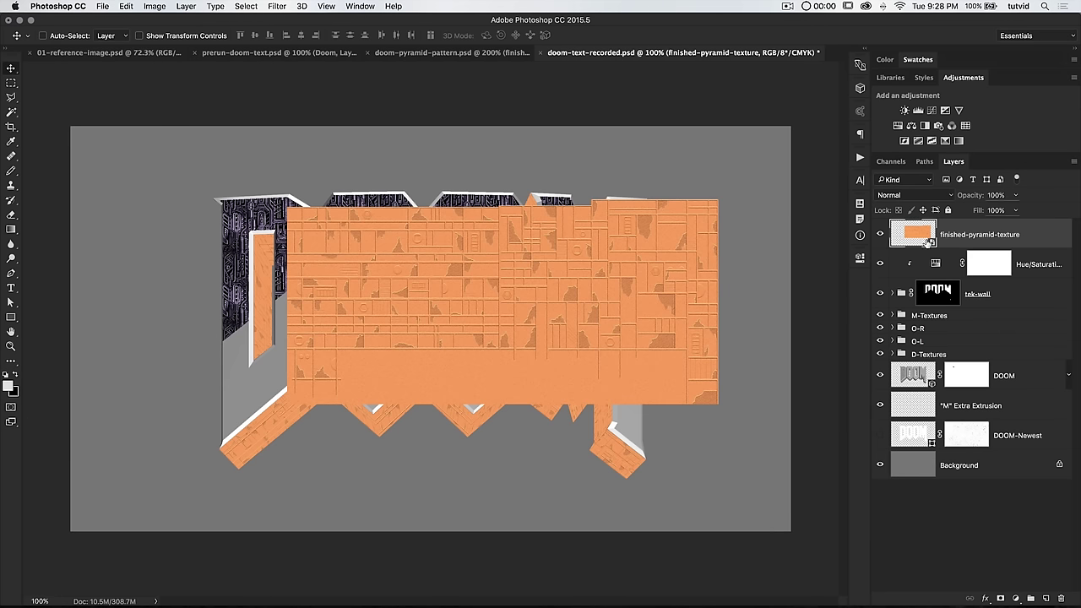
{"action": "left_click_drag", "start_coordinate": [611, 319], "coordinate": [540, 363]}
{"action": "left_click_drag", "start_coordinate": [958, 240], "coordinate": [965, 313]}
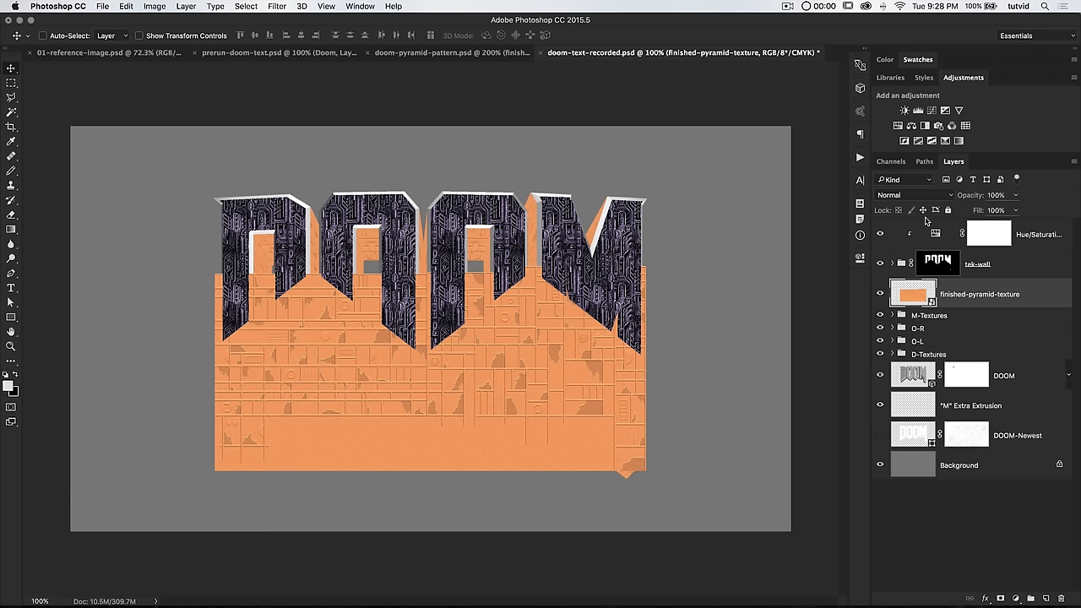
Load the faces channel as a selection and add it as a layer mask on the finished-pyramid-texture layer.
{"action": "left_click", "coordinate": [894, 162]}
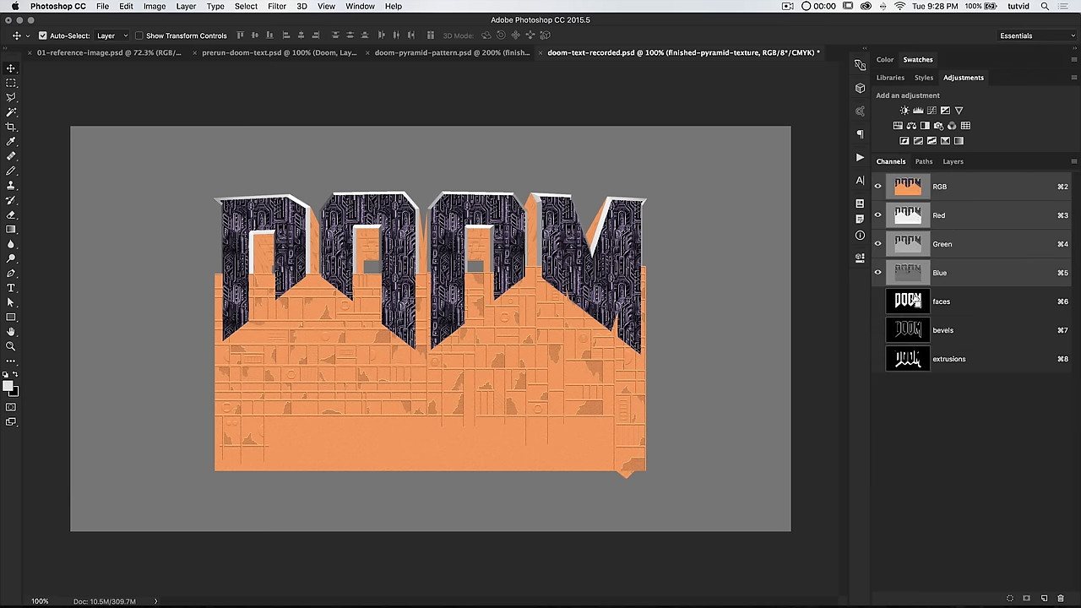
{"action": "left_click", "coordinate": [915, 302], "text": "super"}
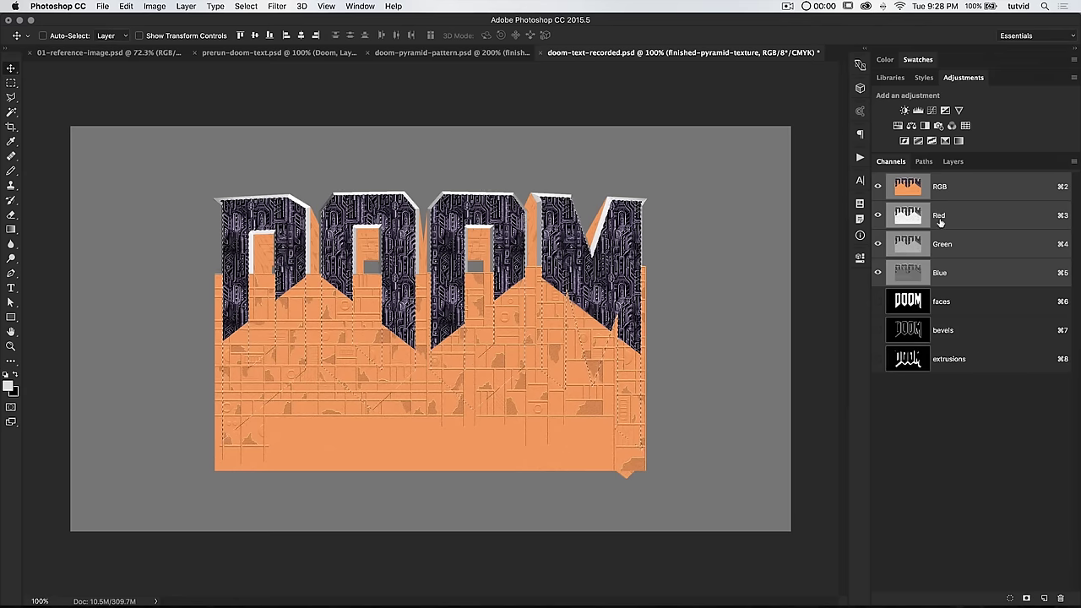
{"action": "left_click", "coordinate": [954, 161]}
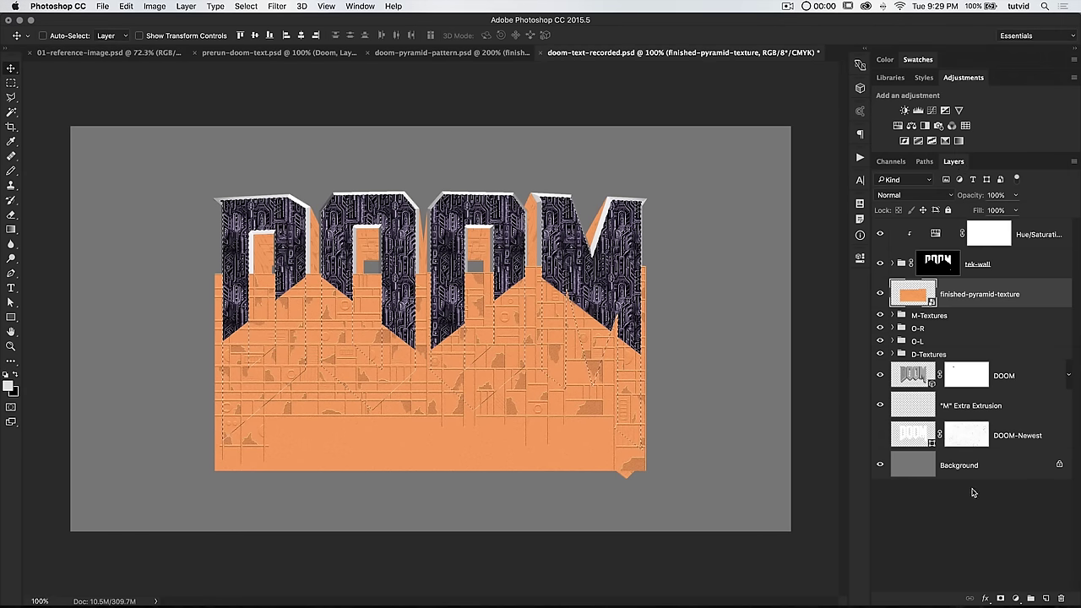
{"action": "left_click", "coordinate": [1000, 597]}
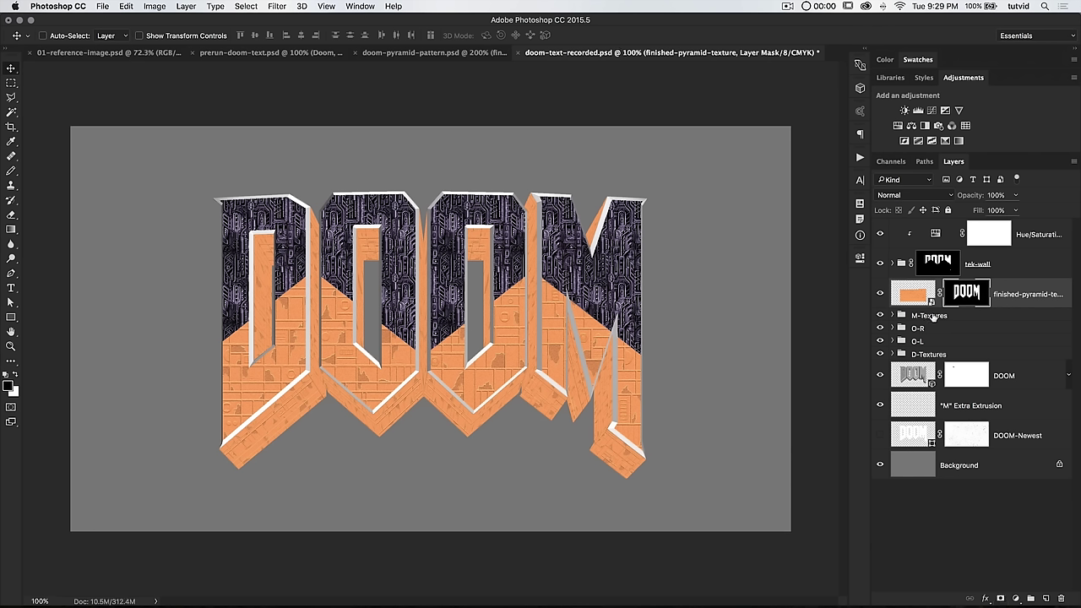
Check the shading in the reference image, then add a Curves adjustment layer above the finished-pyramid-texture layer.
{"action": "left_click", "coordinate": [133, 51]}
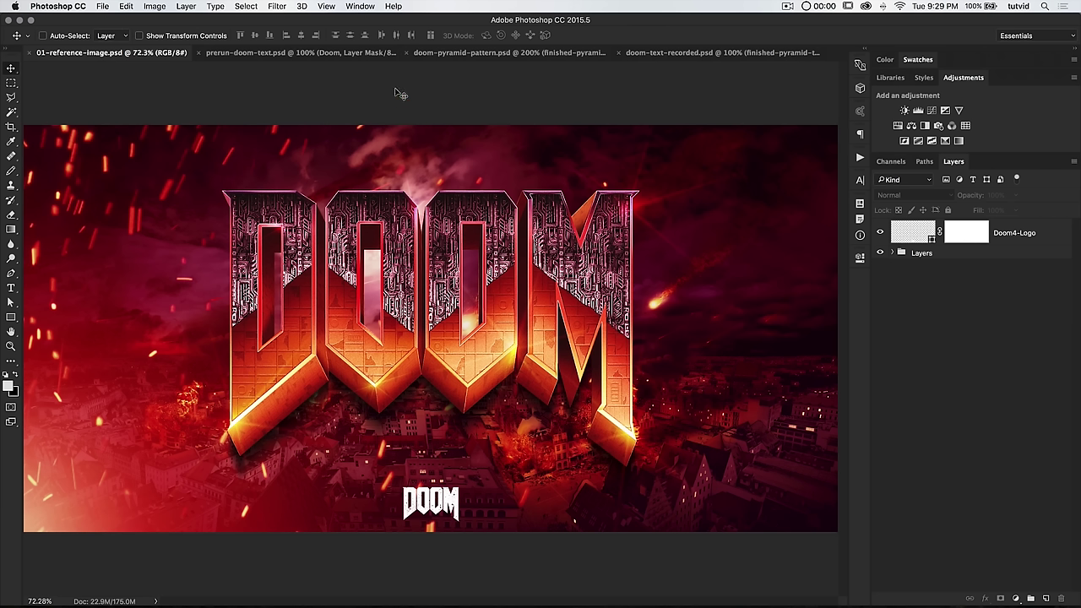
{"action": "left_click", "coordinate": [676, 53]}
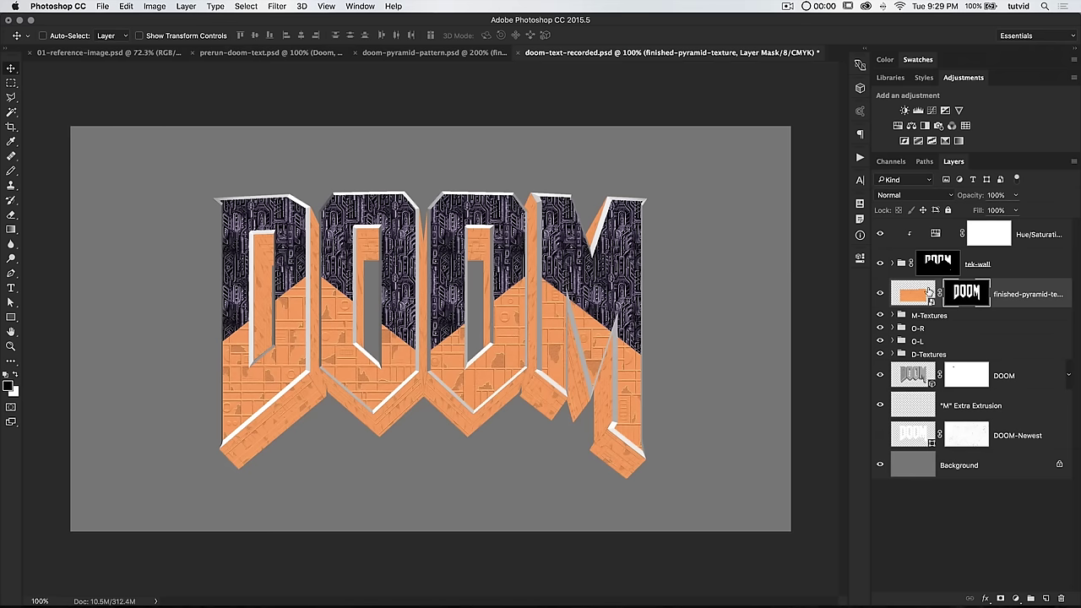
{"action": "left_click", "coordinate": [932, 111]}
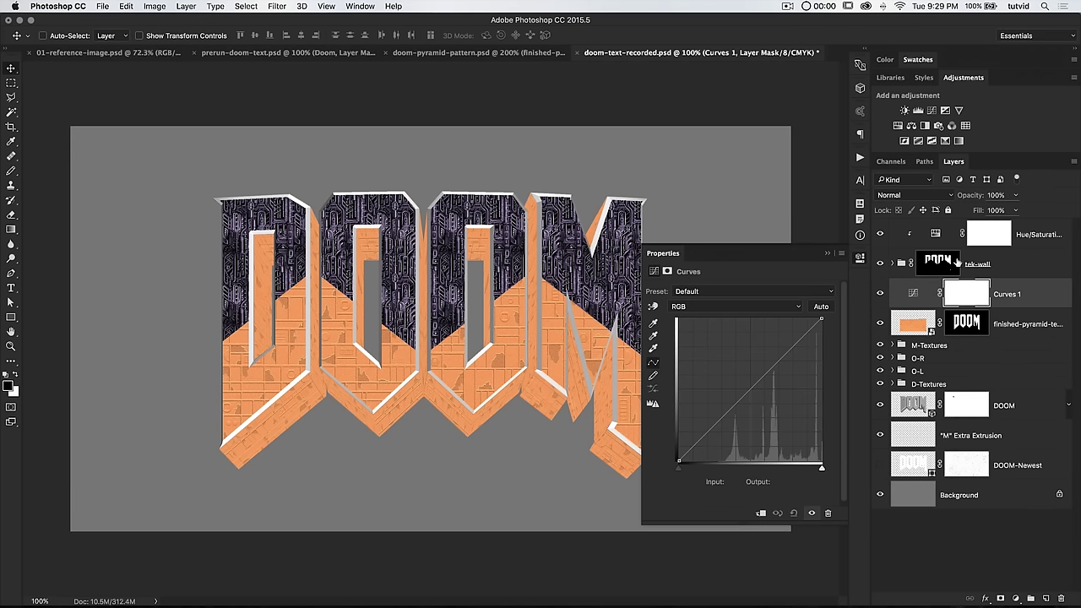
Darken the RGB curve by lowering the white point to an output of about 94 and pulling the midtones down.
{"action": "left_click_drag", "start_coordinate": [821, 319], "coordinate": [821, 345]}
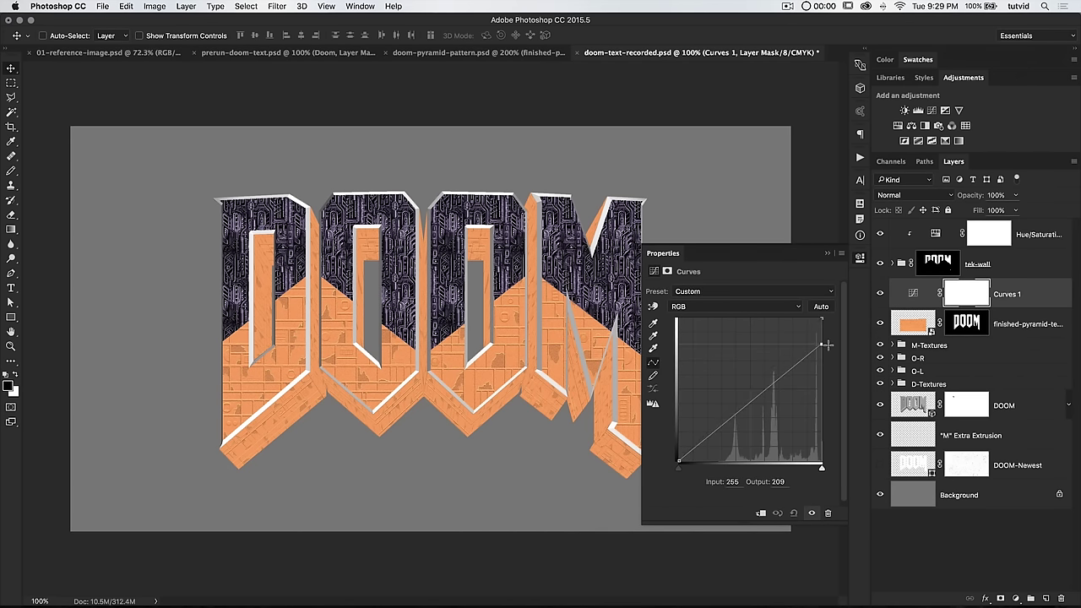
{"action": "mouse_move", "coordinate": [754, 400]}
{"action": "left_mouse_down"}
{"action": "mouse_move", "coordinate": [757, 414]}
{"action": "mouse_move", "coordinate": [758, 405]}
{"action": "left_mouse_up"}
{"action": "left_click_drag", "start_coordinate": [821, 354], "coordinate": [826, 371]}
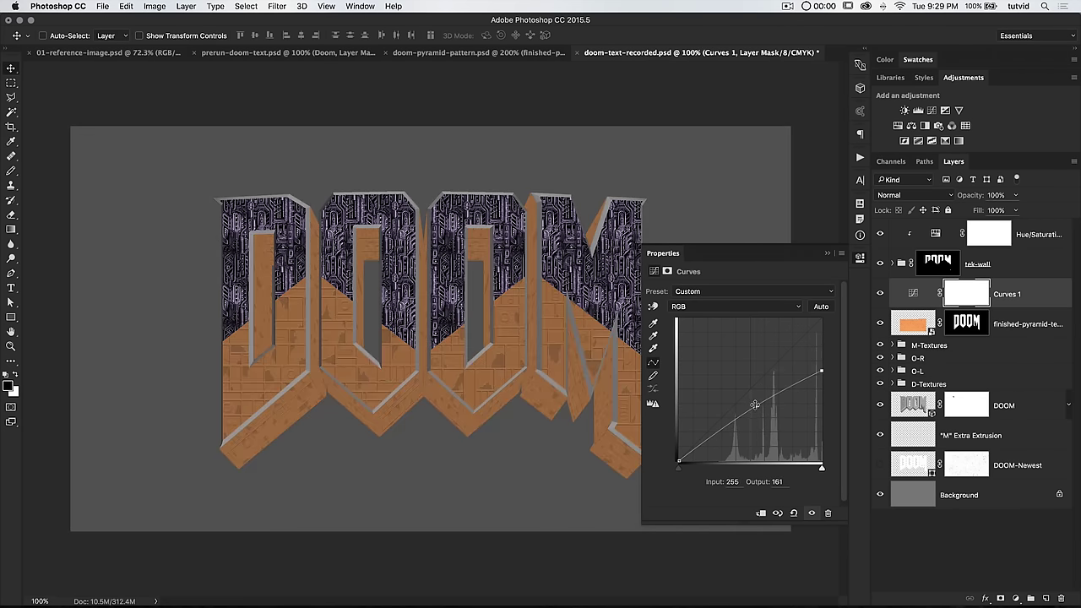
{"action": "left_click_drag", "start_coordinate": [754, 405], "coordinate": [758, 426]}
{"action": "left_click_drag", "start_coordinate": [817, 375], "coordinate": [825, 386]}
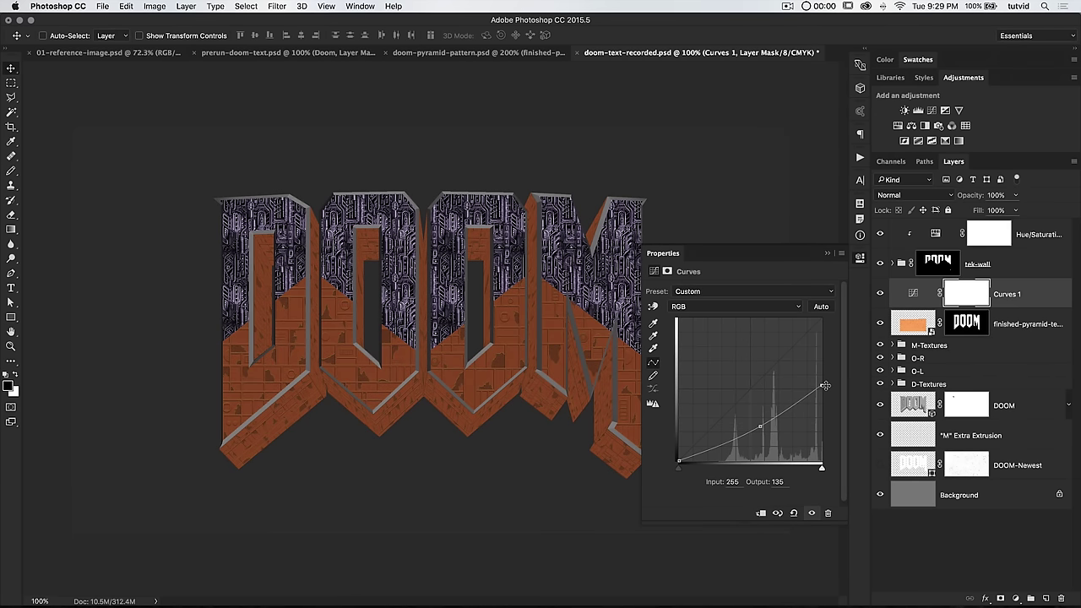
{"action": "left_click_drag", "start_coordinate": [764, 427], "coordinate": [761, 434]}
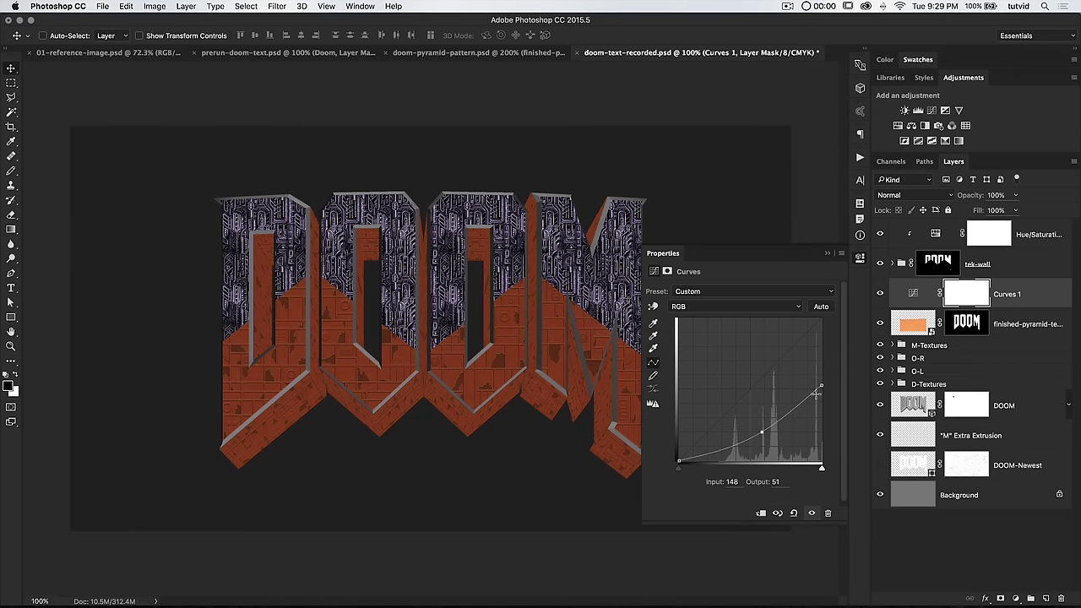
{"action": "left_click_drag", "start_coordinate": [820, 385], "coordinate": [824, 399]}
{"action": "left_click_drag", "start_coordinate": [760, 433], "coordinate": [761, 438]}
{"action": "left_click_drag", "start_coordinate": [818, 404], "coordinate": [818, 417]}
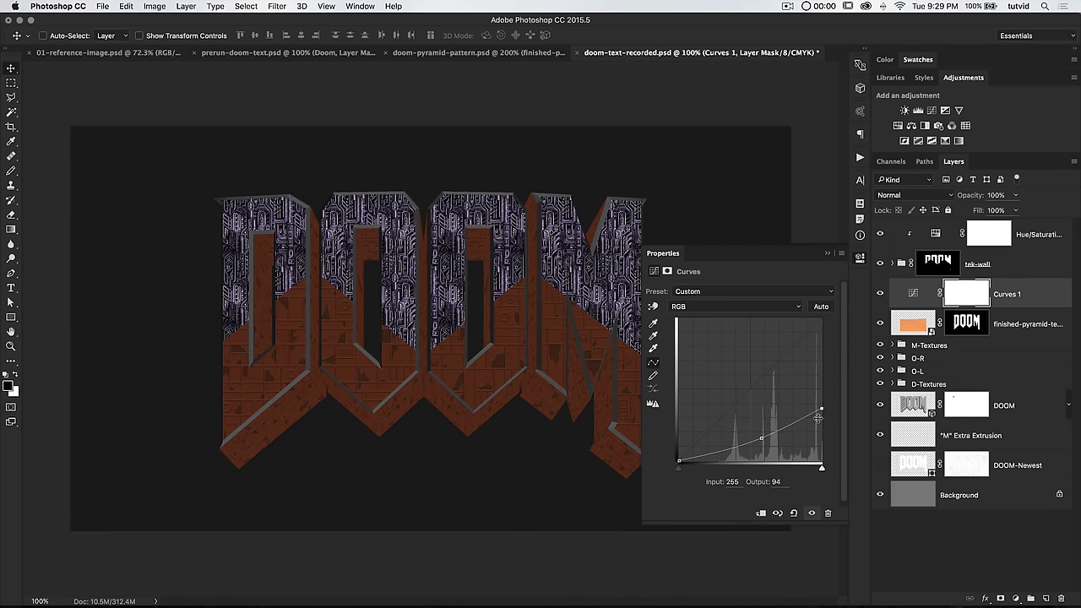
{"action": "left_click", "coordinate": [762, 437]}
{"action": "left_click", "coordinate": [859, 257]}
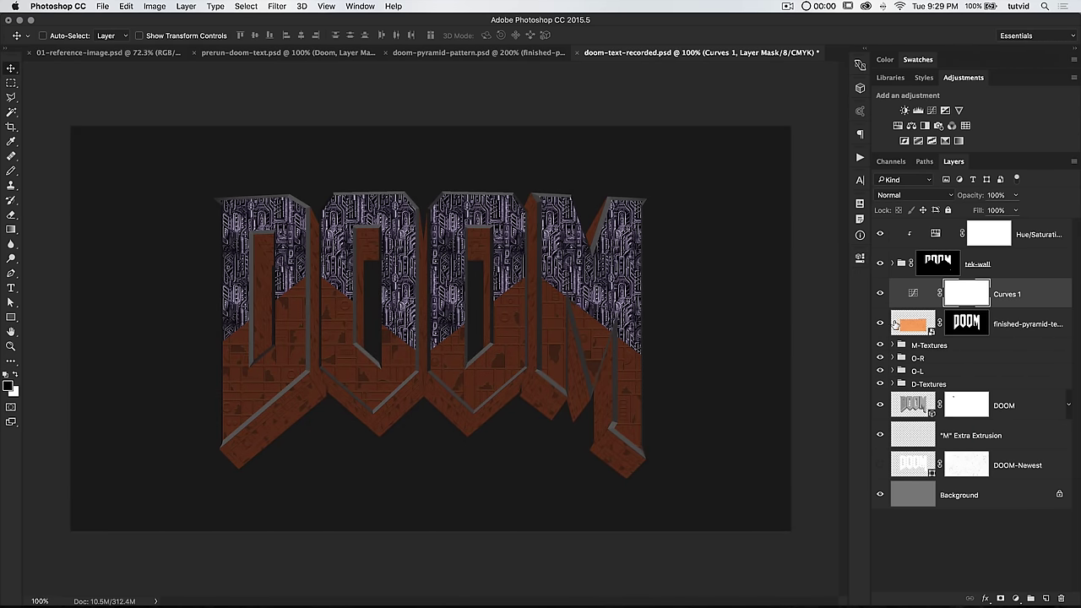
Load the faces channel, invert the selection, fill the Curves 1 mask with black outside the faces, and deselect.
{"action": "left_click", "coordinate": [895, 162]}
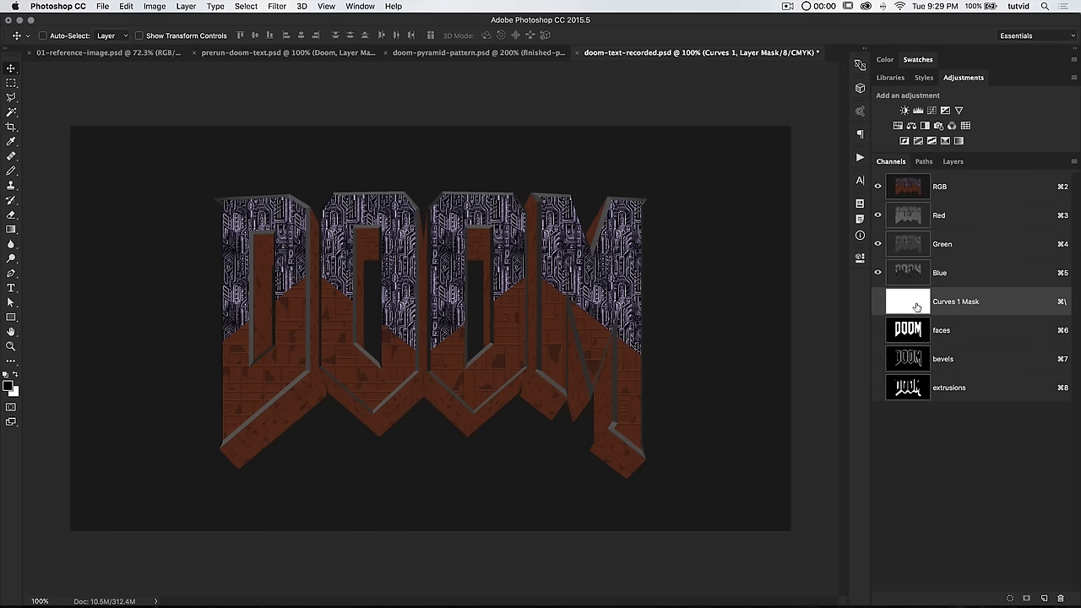
{"action": "left_click", "coordinate": [908, 328], "text": "super"}
{"action": "left_click", "coordinate": [954, 162]}
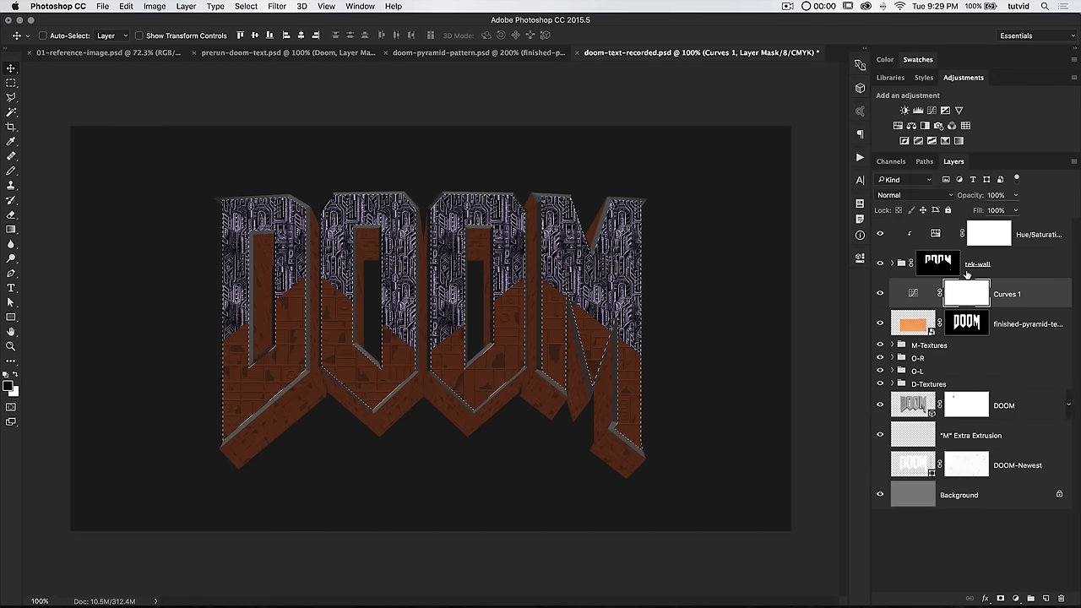
{"action": "left_click", "coordinate": [245, 6]}
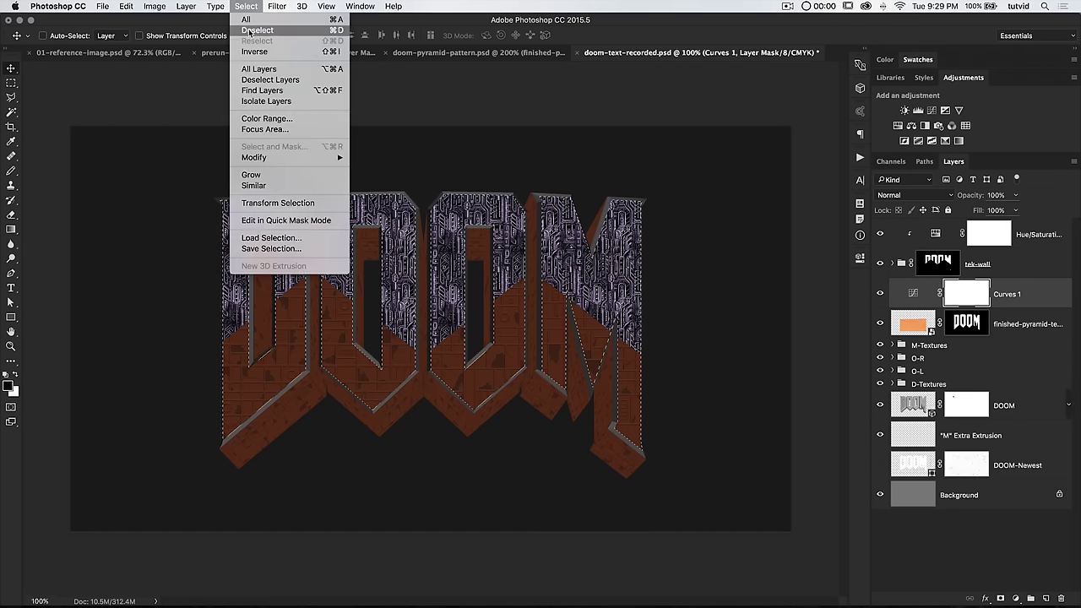
{"action": "left_click", "coordinate": [254, 51]}
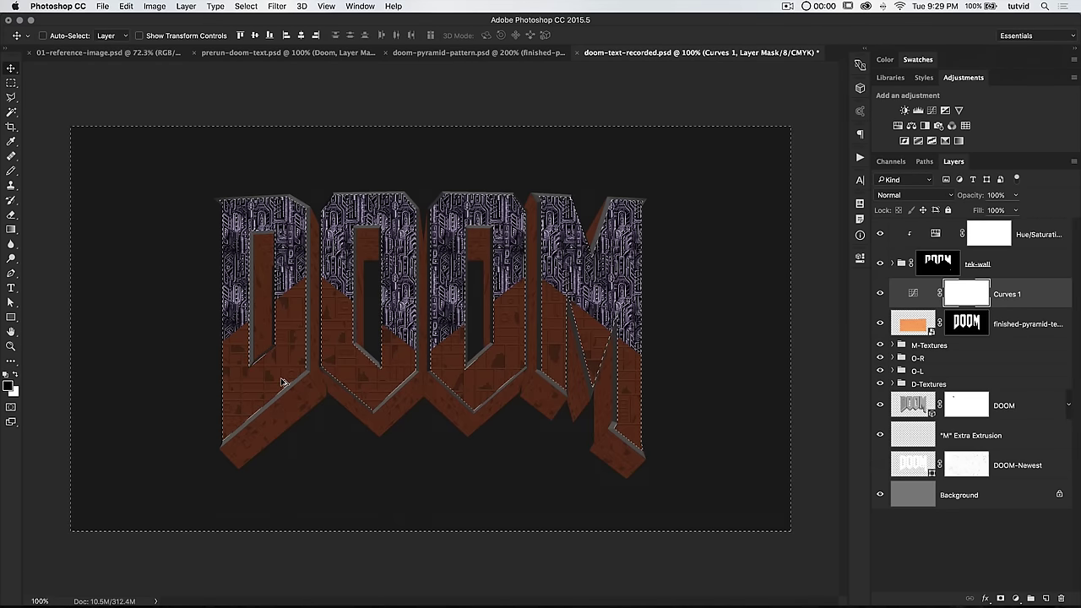
{"action": "key", "text": "alt+BackSpace"}
{"action": "key", "text": "ctrl+d"}
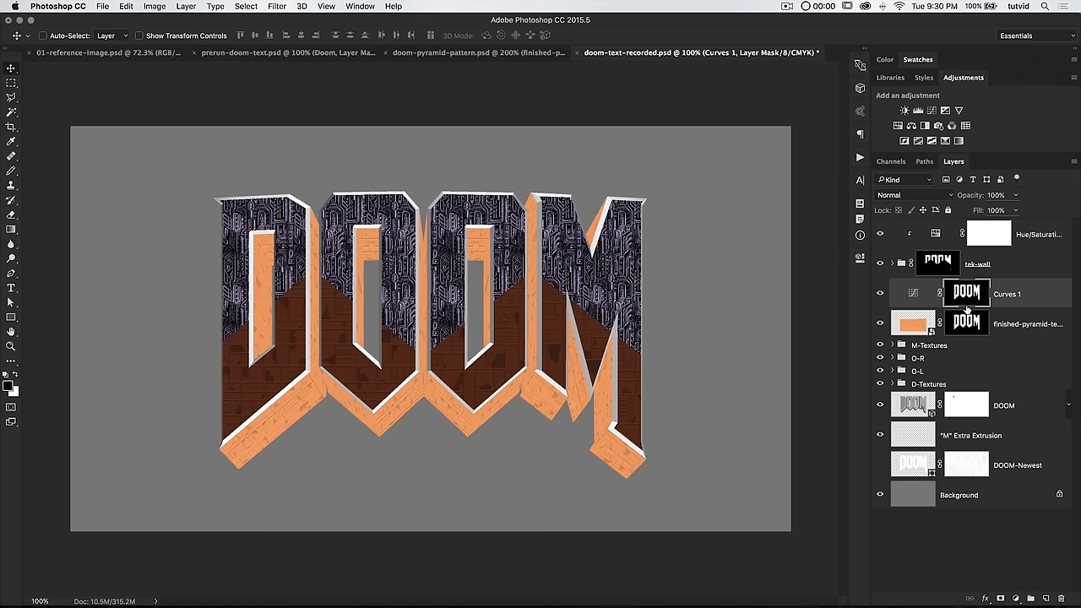
Fill the whole Curves 1 mask with black and load the faces channel as a selection.
{"action": "key", "text": "alt+BackSpace"}
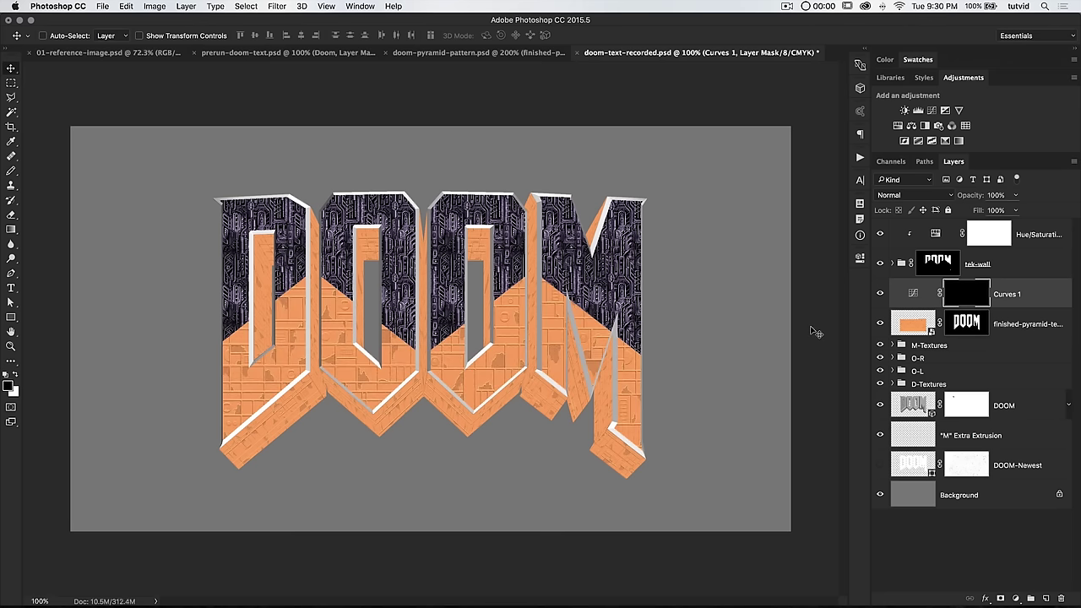
{"action": "left_click", "coordinate": [891, 162]}
{"action": "left_click", "coordinate": [908, 330], "text": "super"}
{"action": "left_click", "coordinate": [952, 161]}
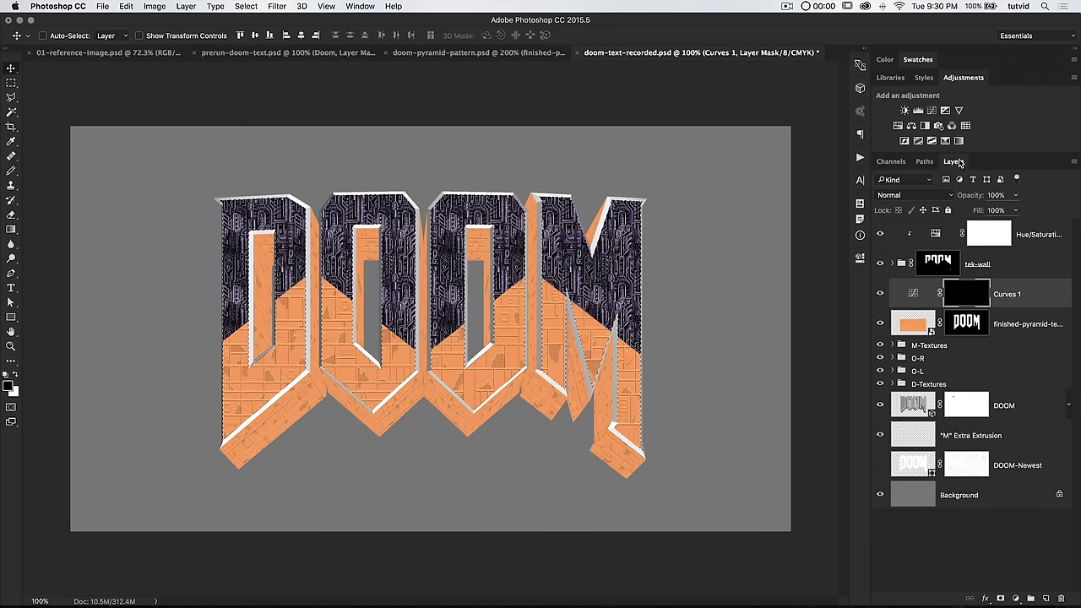
Paint white on the Curves 1 mask with a soft 400 px brush to shade the pyramid faces beneath the tek-wall edge; set brush opacity to 56%.
{"action": "key", "text": "z"}
{"action": "left_click", "coordinate": [298, 312]}
{"action": "left_click", "coordinate": [297, 311]}
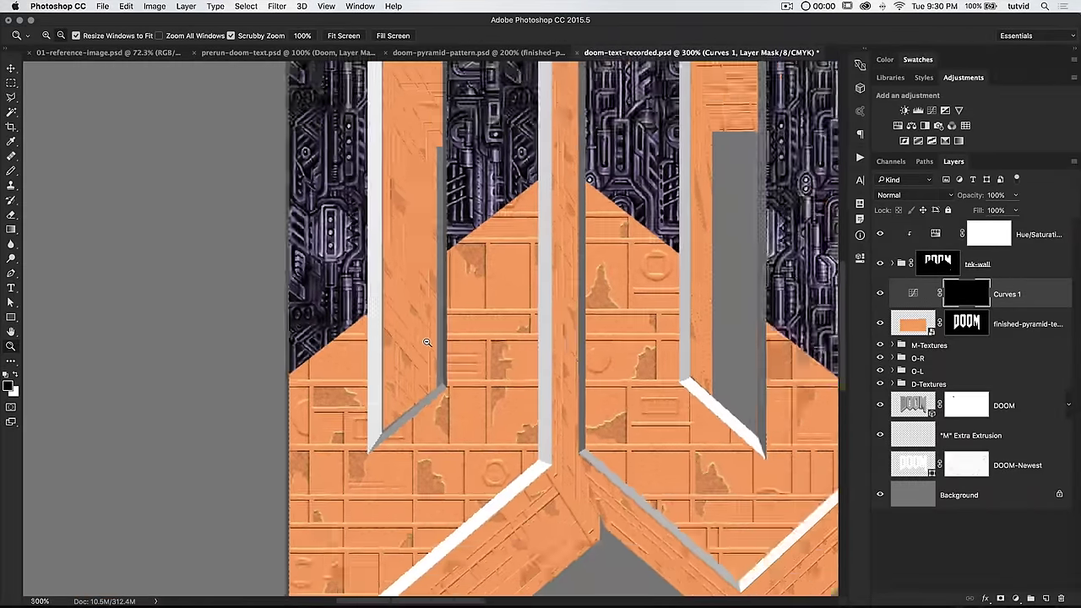
{"action": "left_click", "coordinate": [427, 342], "text": "alt"}
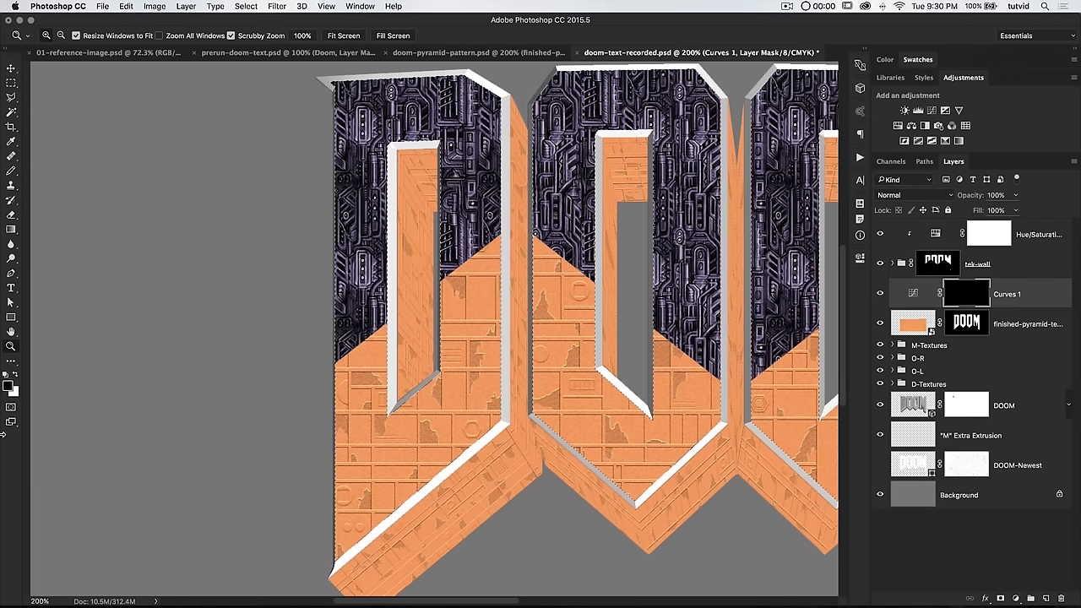
{"action": "left_click", "coordinate": [11, 170]}
{"action": "left_click", "coordinate": [36, 171]}
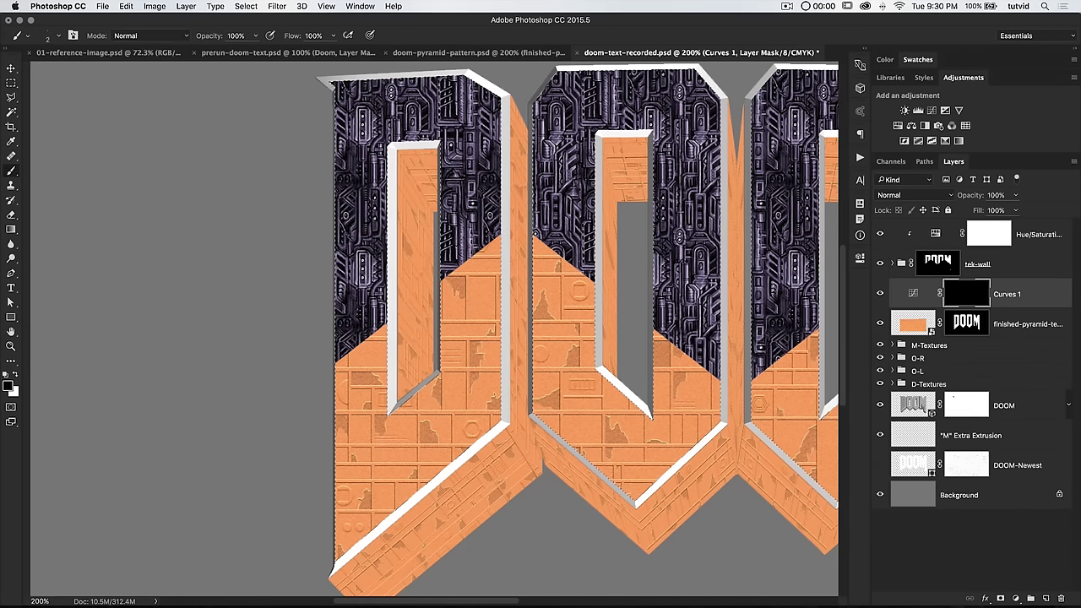
{"action": "right_click", "coordinate": [438, 304]}
{"action": "left_click_drag", "start_coordinate": [565, 357], "coordinate": [487, 359]}
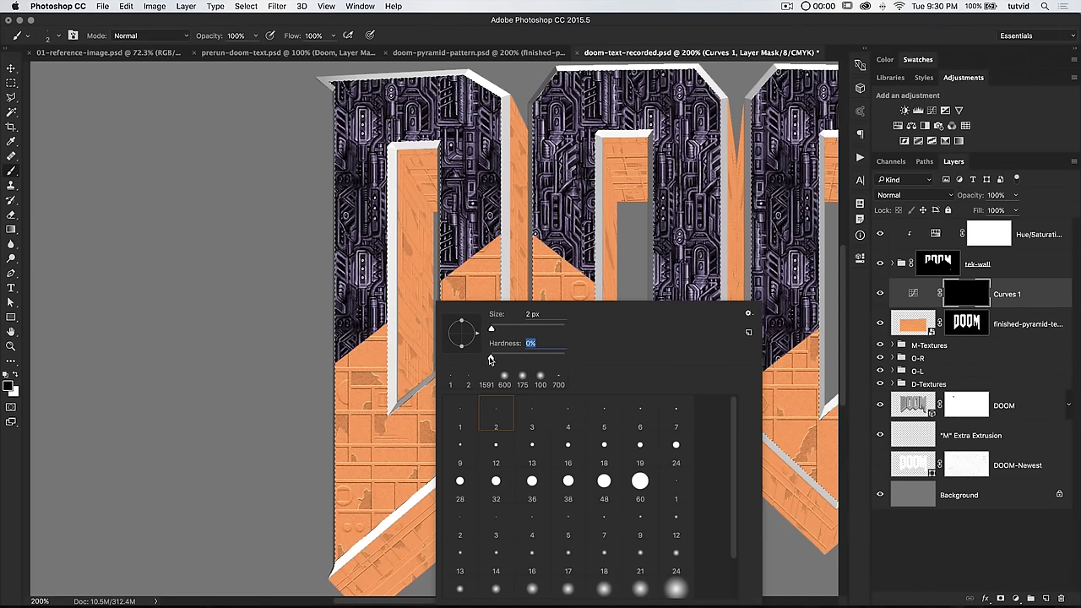
{"action": "left_click_drag", "start_coordinate": [491, 328], "coordinate": [518, 329]}
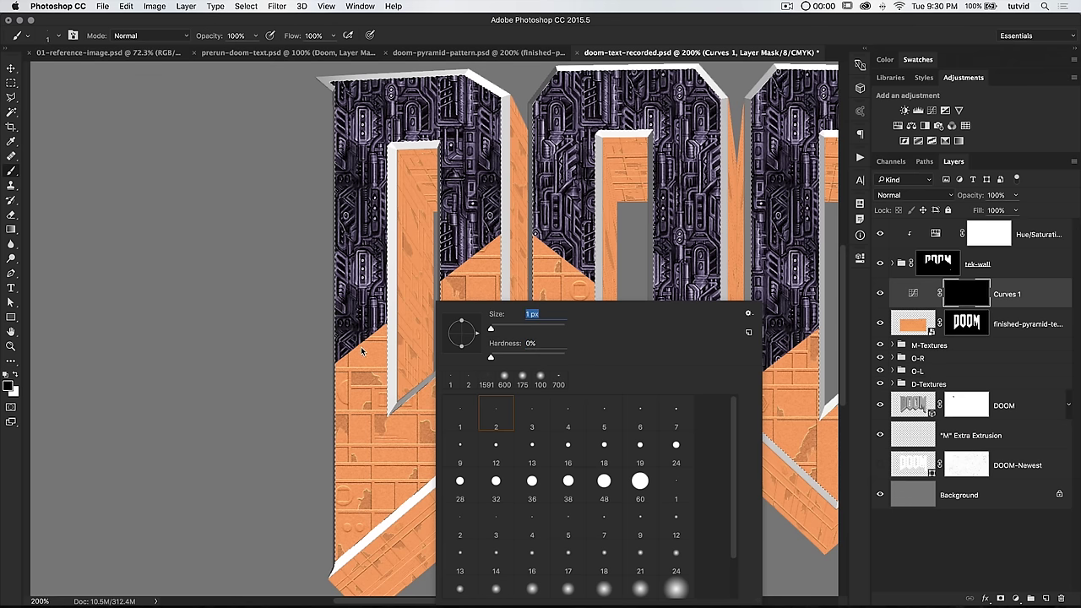
{"action": "left_click_drag", "start_coordinate": [315, 276], "coordinate": [983, 302]}
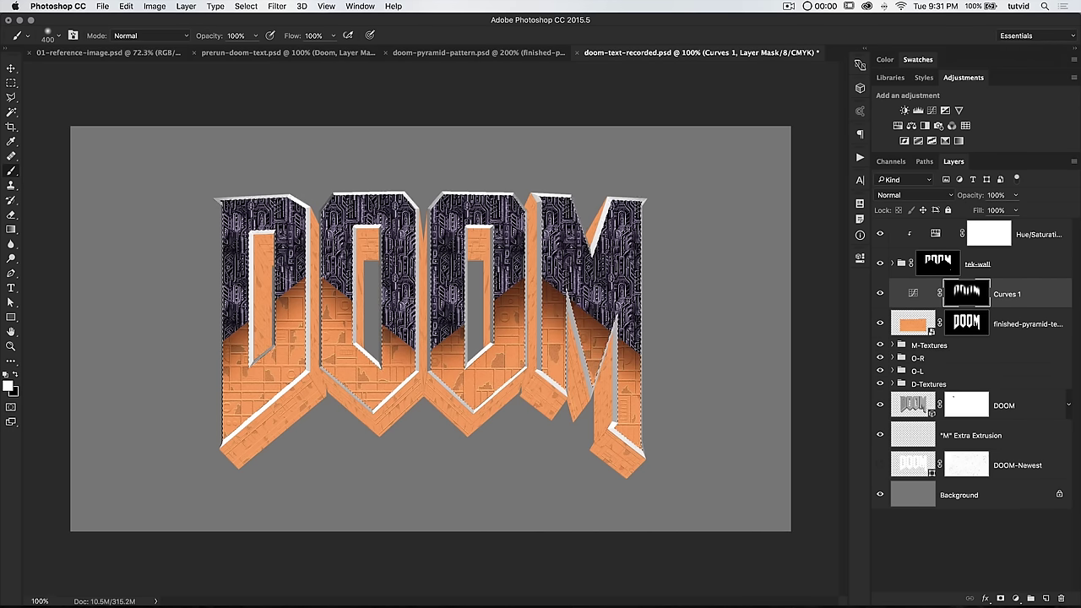
{"action": "key", "text": "5"}
{"action": "key", "text": "6"}
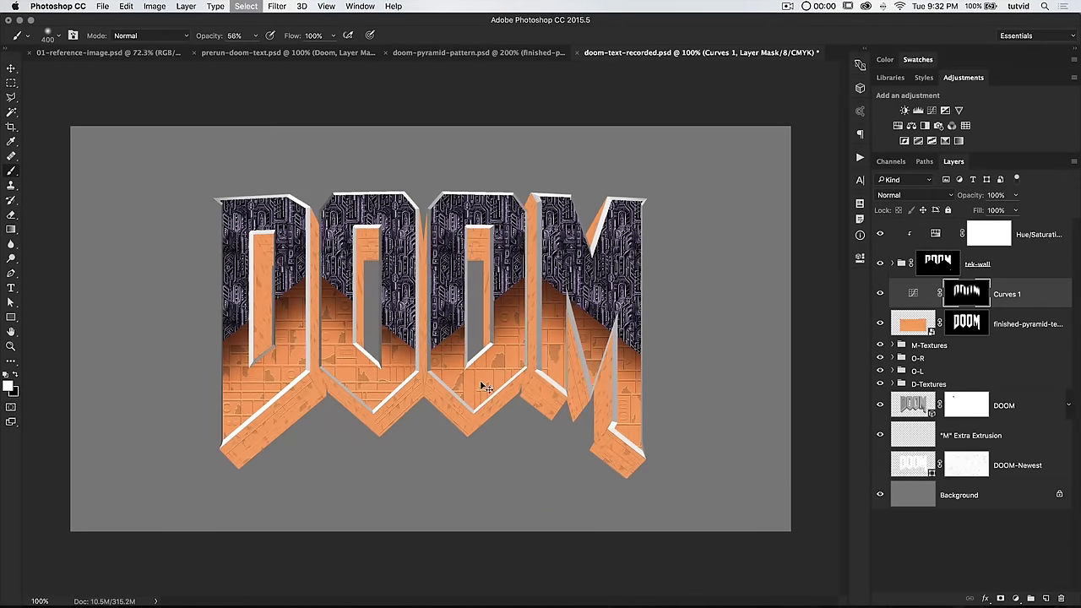
Compare the lettering with the Curves 1 shading hidden and shown, and preview the shading at different layer opacities.
{"action": "left_click", "coordinate": [881, 293]}
{"action": "left_click", "coordinate": [881, 293]}
{"action": "key", "text": "v"}
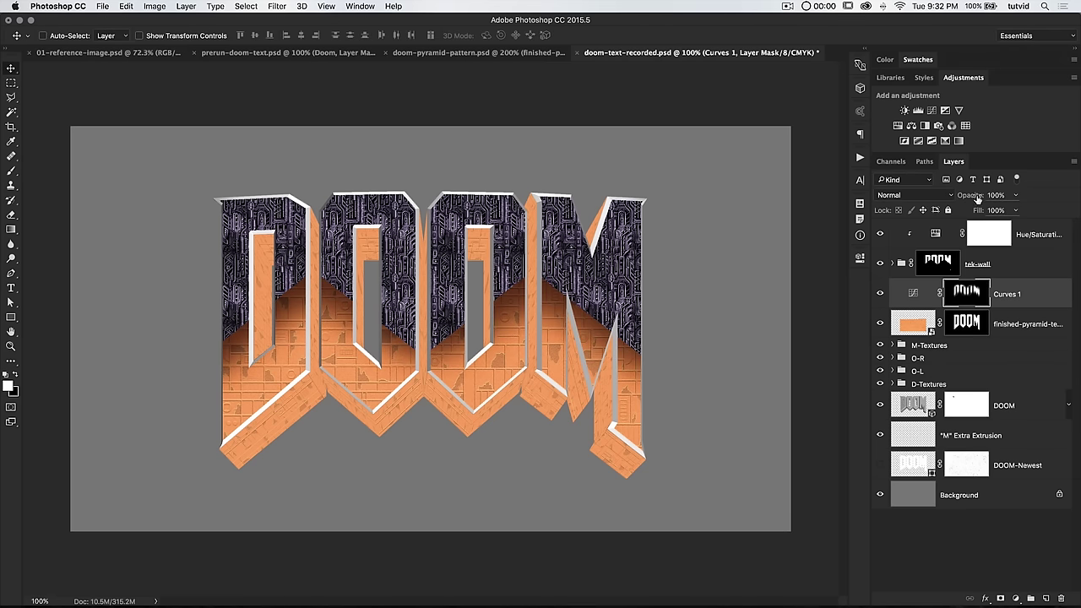
{"action": "left_click_drag", "start_coordinate": [975, 198], "coordinate": [1031, 196]}
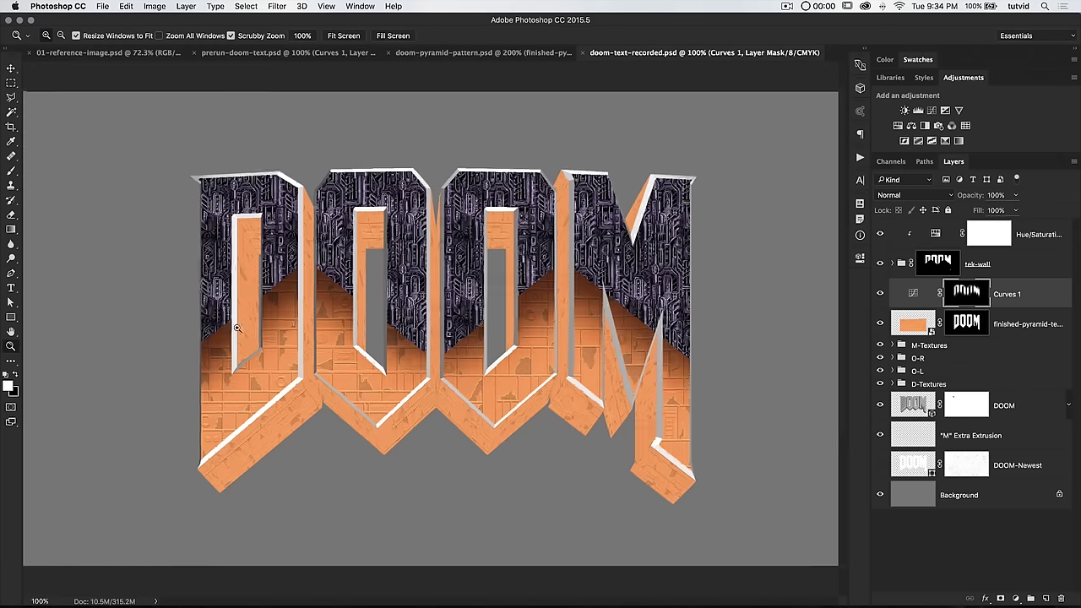
Roughen the tek-wall's lower edge on the D by filling small freehand lasso selections with black on the tek-wall group mask.
{"action": "left_click_drag", "start_coordinate": [236, 327], "coordinate": [255, 392]}
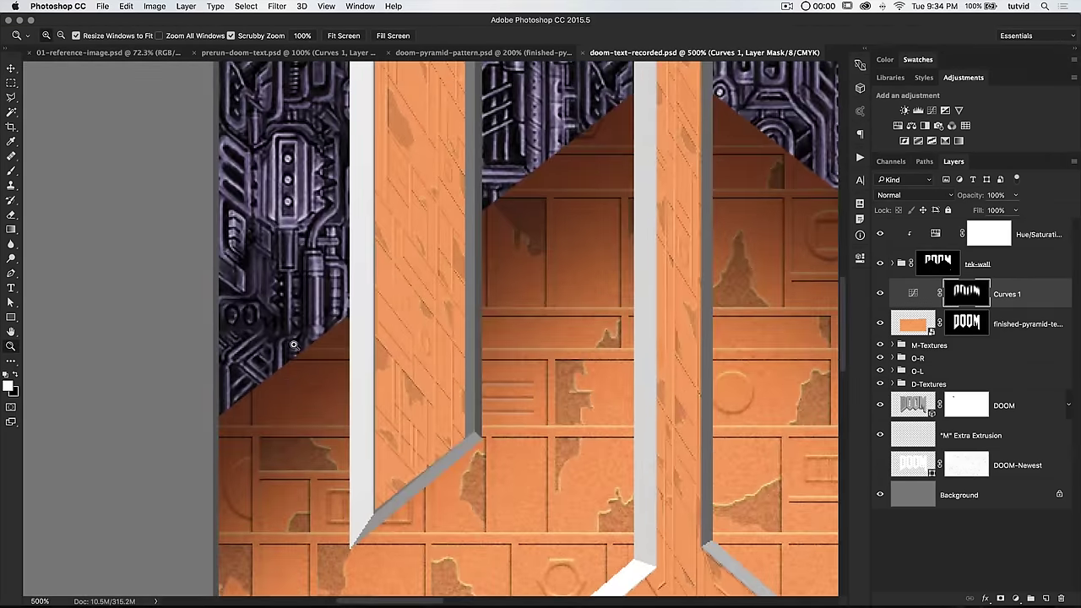
{"action": "left_click_drag", "start_coordinate": [508, 250], "coordinate": [624, 281]}
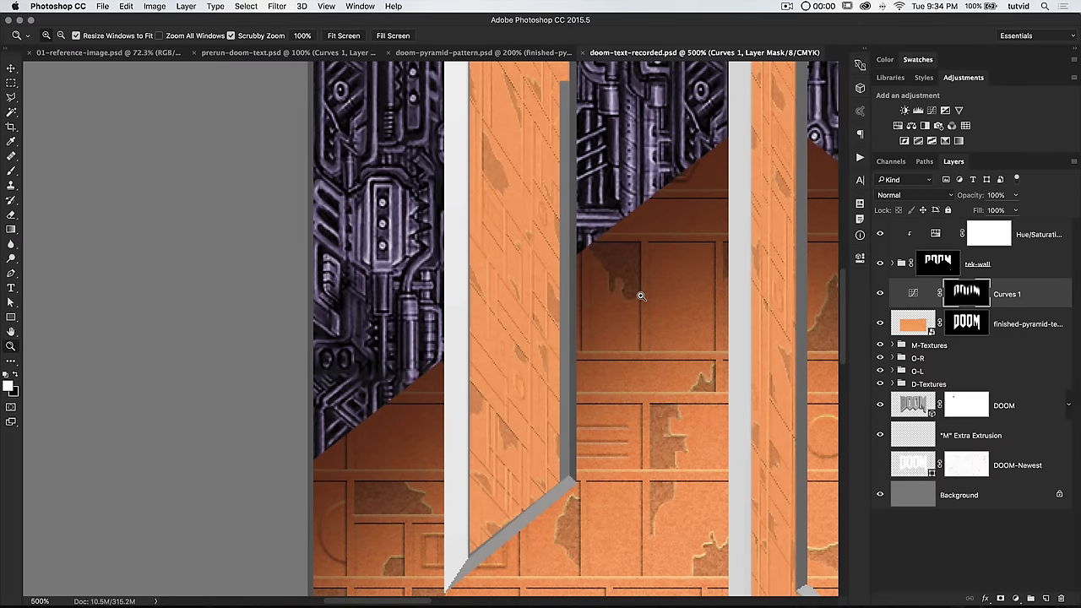
{"action": "left_click", "coordinate": [944, 265]}
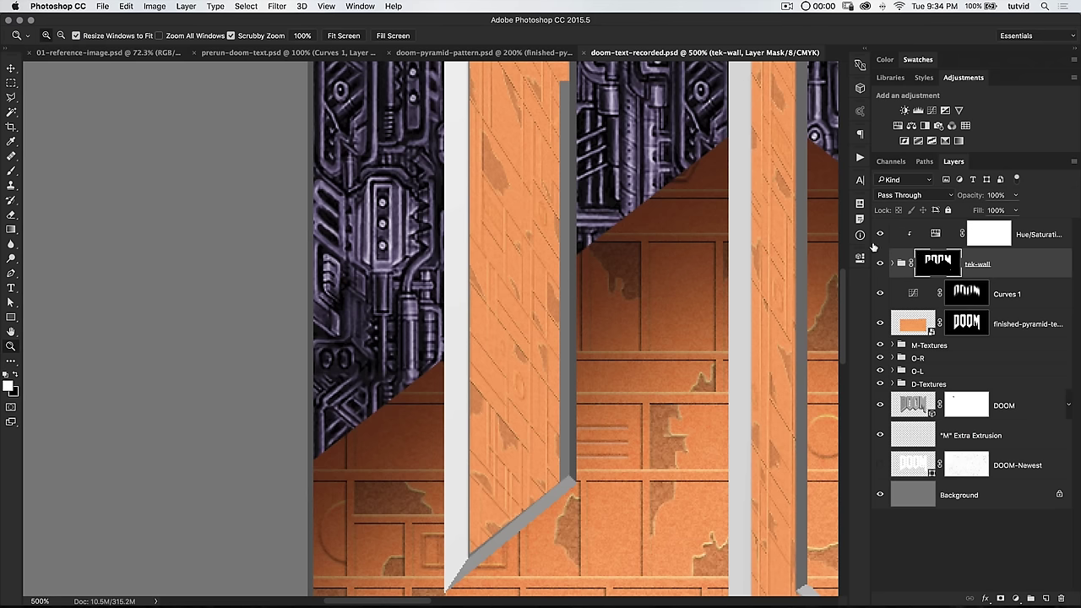
{"action": "left_click_drag", "start_coordinate": [11, 97], "coordinate": [59, 99]}
{"action": "mouse_move", "coordinate": [305, 477]}
{"action": "left_mouse_down"}
{"action": "mouse_move", "coordinate": [450, 353]}
{"action": "mouse_move", "coordinate": [312, 464]}
{"action": "mouse_move", "coordinate": [450, 355]}
{"action": "mouse_move", "coordinate": [448, 398]}
{"action": "mouse_move", "coordinate": [313, 473]}
{"action": "mouse_move", "coordinate": [374, 447]}
{"action": "mouse_move", "coordinate": [384, 429]}
{"action": "left_mouse_up"}
{"action": "key", "text": "x"}
{"action": "key", "text": "x"}
{"action": "key", "text": "x"}
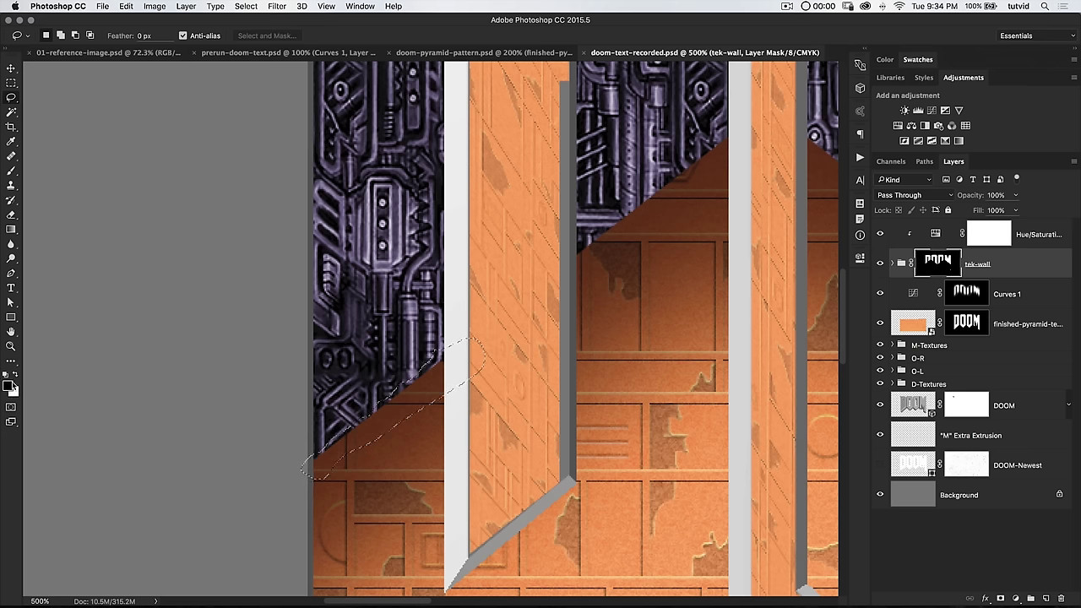
{"action": "key", "text": "alt+BackSpace"}
{"action": "key", "text": "ctrl+d"}
{"action": "mouse_move", "coordinate": [616, 248]}
{"action": "left_mouse_down"}
{"action": "mouse_move", "coordinate": [523, 331]}
{"action": "mouse_move", "coordinate": [516, 314]}
{"action": "mouse_move", "coordinate": [596, 251]}
{"action": "mouse_move", "coordinate": [498, 353]}
{"action": "left_mouse_up"}
{"action": "key", "text": "alt+BackSpace"}
{"action": "key", "text": "ctrl+d"}
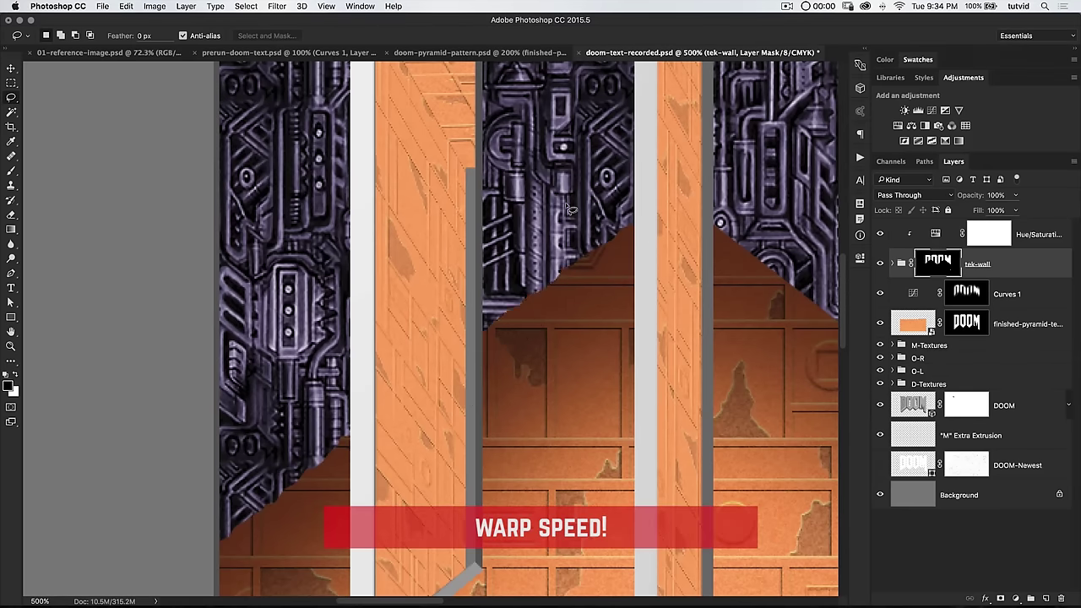
Roughen the tek-wall's lower edge across both Os and the M with black-filled lasso selections on the group mask.
{"action": "left_click_drag", "start_coordinate": [767, 222], "coordinate": [552, 247]}
{"action": "left_click_drag", "start_coordinate": [606, 321], "coordinate": [512, 239]}
{"action": "key", "text": "alt+BackSpace"}
{"action": "key", "text": "ctrl+d"}
{"action": "mouse_move", "coordinate": [823, 479]}
{"action": "left_mouse_down"}
{"action": "mouse_move", "coordinate": [506, 338]}
{"action": "mouse_move", "coordinate": [551, 392]}
{"action": "left_mouse_up"}
{"action": "key", "text": "alt+BackSpace"}
{"action": "key", "text": "ctrl+d"}
{"action": "mouse_move", "coordinate": [754, 431]}
{"action": "left_mouse_down"}
{"action": "mouse_move", "coordinate": [463, 378]}
{"action": "mouse_move", "coordinate": [582, 322]}
{"action": "left_mouse_up"}
{"action": "key", "text": "alt+BackSpace"}
{"action": "left_click_drag", "start_coordinate": [782, 181], "coordinate": [482, 311]}
{"action": "mouse_move", "coordinate": [482, 311]}
{"action": "left_mouse_down"}
{"action": "mouse_move", "coordinate": [436, 327]}
{"action": "mouse_move", "coordinate": [480, 313]}
{"action": "left_mouse_up"}
{"action": "key", "text": "alt+BackSpace"}
{"action": "key", "text": "super+d"}
{"action": "mouse_move", "coordinate": [681, 201]}
{"action": "left_mouse_down"}
{"action": "mouse_move", "coordinate": [439, 239]}
{"action": "mouse_move", "coordinate": [500, 341]}
{"action": "left_mouse_up"}
{"action": "key", "text": "alt+BackSpace"}
{"action": "mouse_move", "coordinate": [578, 332]}
{"action": "left_mouse_down"}
{"action": "mouse_move", "coordinate": [377, 241]}
{"action": "mouse_move", "coordinate": [394, 297]}
{"action": "mouse_move", "coordinate": [379, 247]}
{"action": "left_mouse_up"}
{"action": "key", "text": "alt+BackSpace"}
{"action": "key", "text": "super+d"}
{"action": "mouse_move", "coordinate": [596, 451]}
{"action": "left_mouse_down"}
{"action": "mouse_move", "coordinate": [338, 315]}
{"action": "mouse_move", "coordinate": [353, 331]}
{"action": "mouse_move", "coordinate": [387, 304]}
{"action": "left_mouse_up"}
{"action": "key", "text": "super+d"}
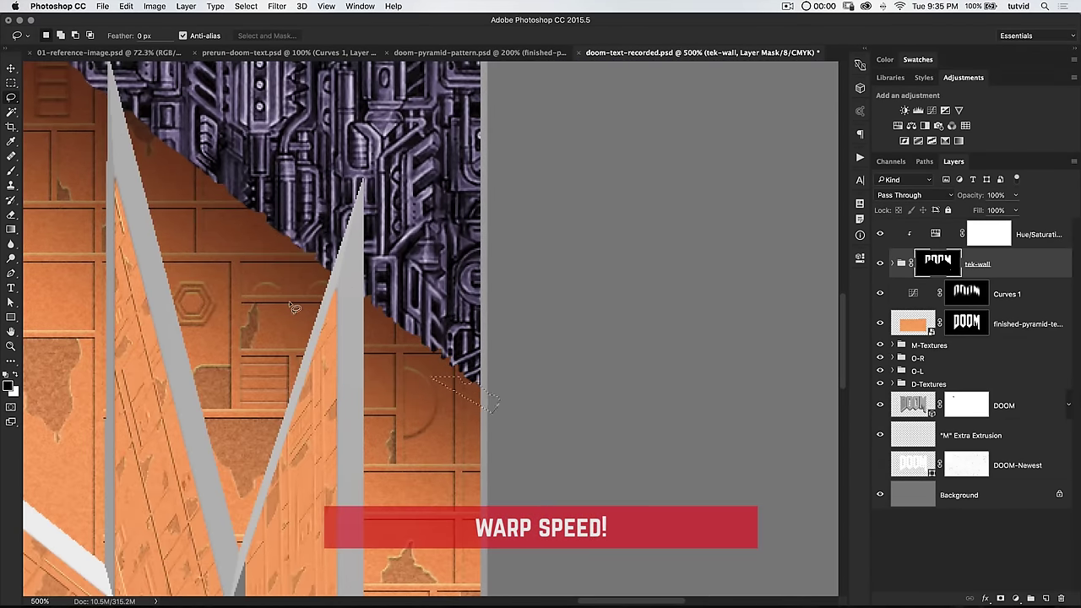
Display the tek-wall mask on its own and paint out the stray white spot below the M with black.
{"action": "key", "text": "super+1"}
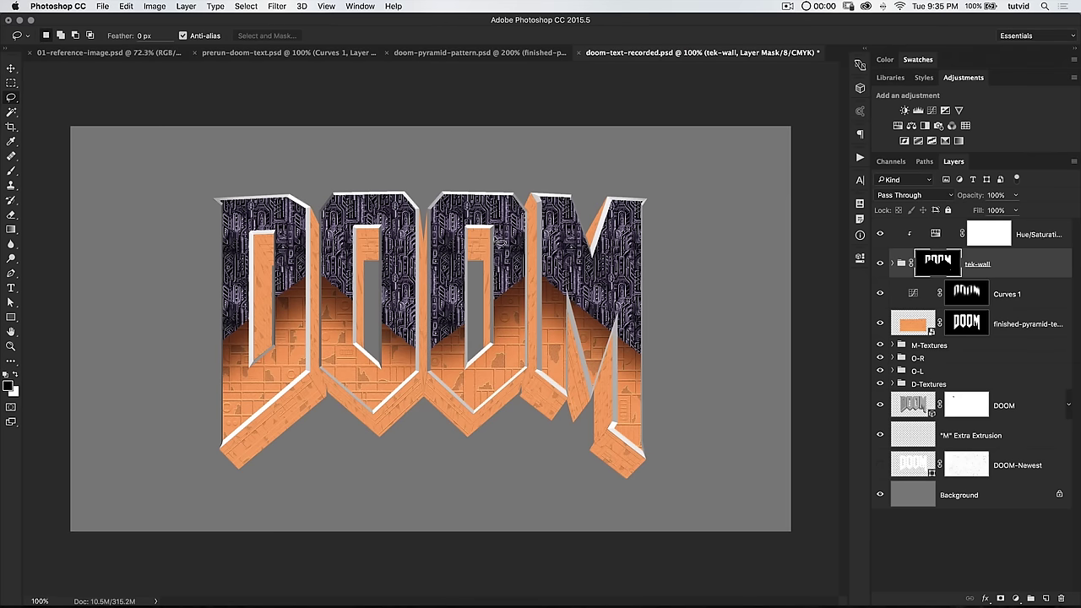
{"action": "key", "text": "z"}
{"action": "left_click", "coordinate": [457, 337]}
{"action": "left_click_drag", "start_coordinate": [457, 338], "coordinate": [649, 423]}
{"action": "left_click_drag", "start_coordinate": [459, 394], "coordinate": [836, 483]}
{"action": "left_click_drag", "start_coordinate": [299, 307], "coordinate": [606, 223]}
{"action": "key", "text": "super+1"}
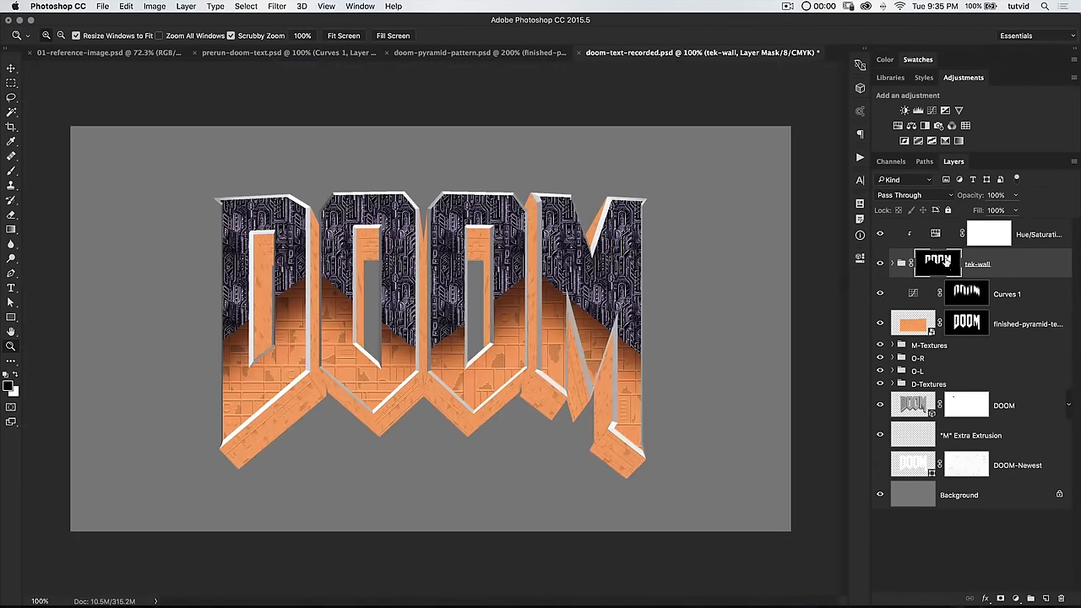
{"action": "left_click", "coordinate": [939, 261], "text": "alt"}
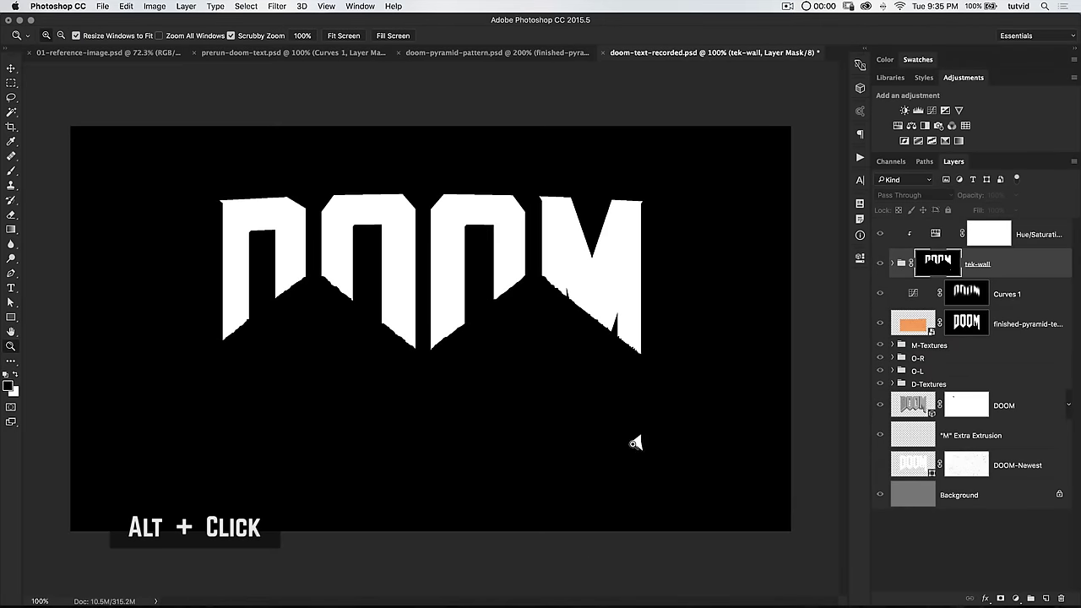
{"action": "left_click", "coordinate": [11, 171]}
{"action": "left_click_drag", "start_coordinate": [633, 447], "coordinate": [651, 455]}
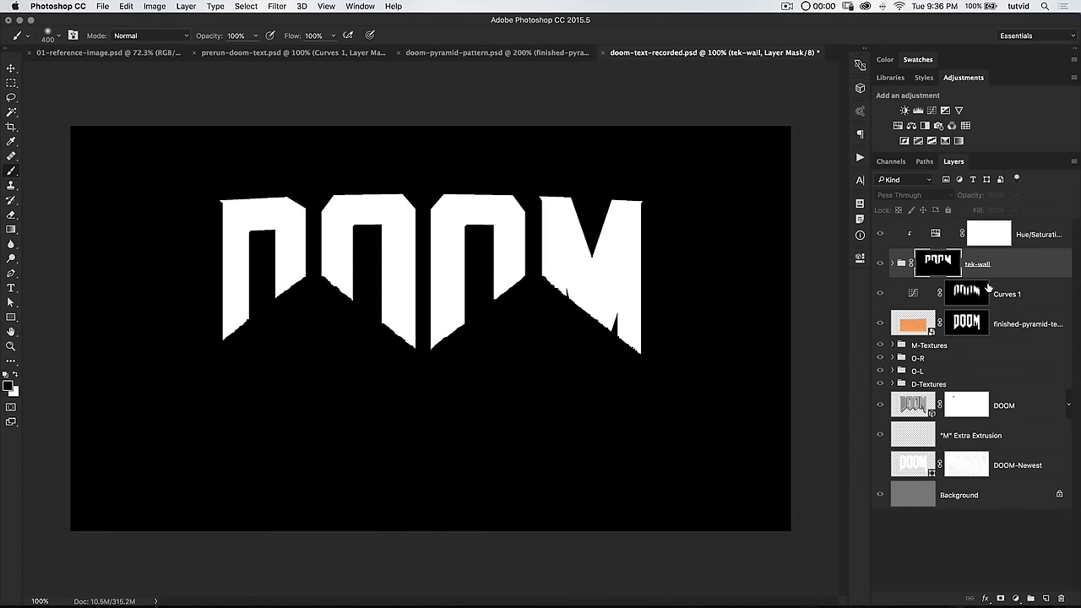
{"action": "left_click", "coordinate": [929, 264], "text": "alt"}
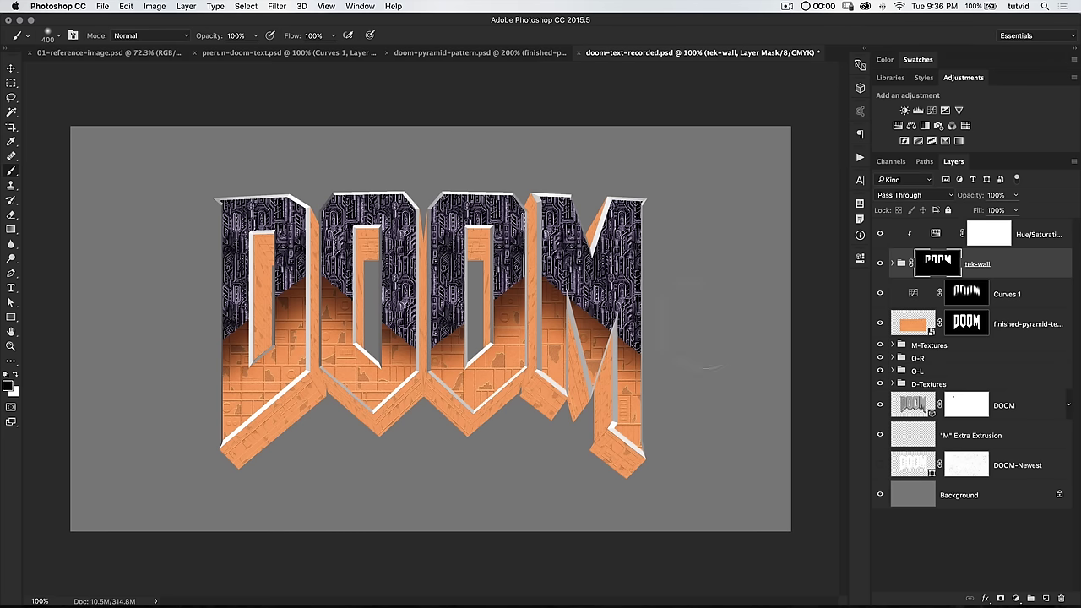
Load the tek-wall mask as a selection and add a new layer named tek-wall-shadow directly beneath the tek-wall group.
{"action": "key", "text": "v"}
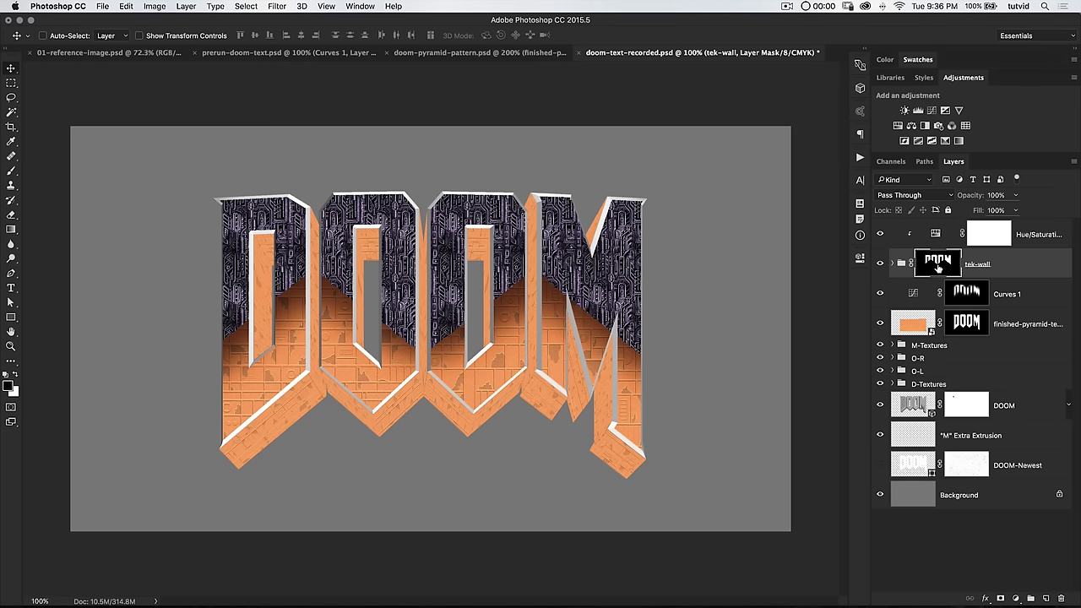
{"action": "left_click", "coordinate": [935, 265], "text": "super"}
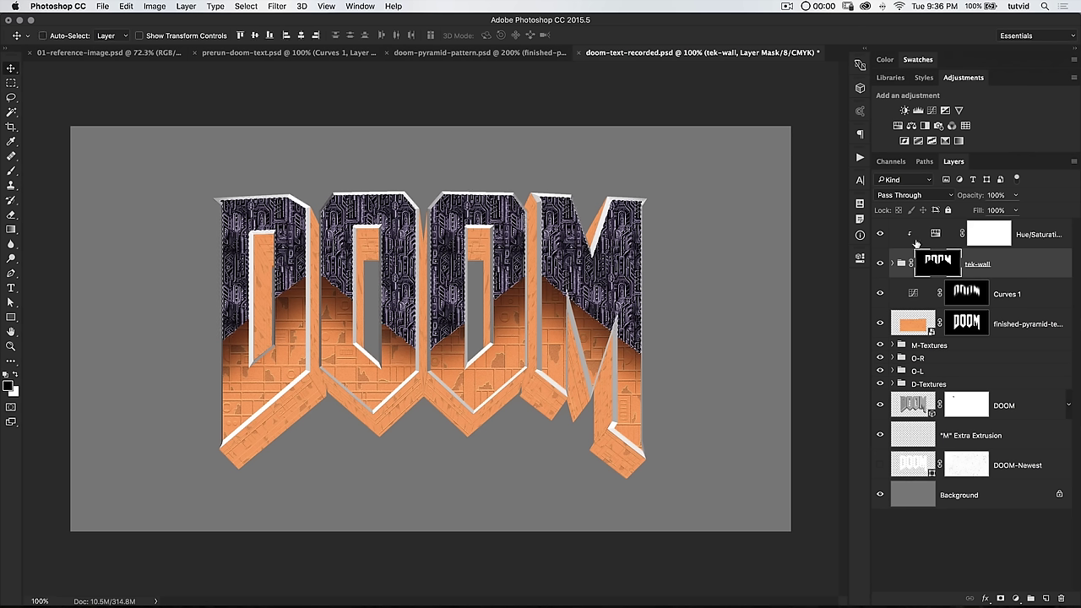
{"action": "key", "text": "super"}
{"action": "left_click", "coordinate": [1047, 599], "text": "super"}
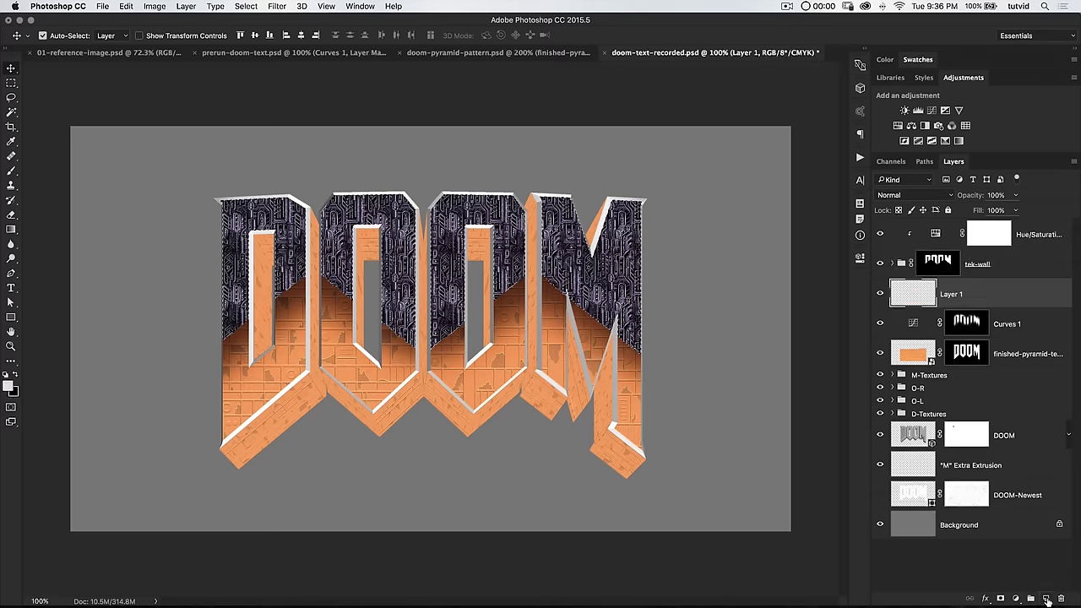
{"action": "double_click", "coordinate": [952, 294]}
{"action": "type", "text": "tek-wall-shadow"}
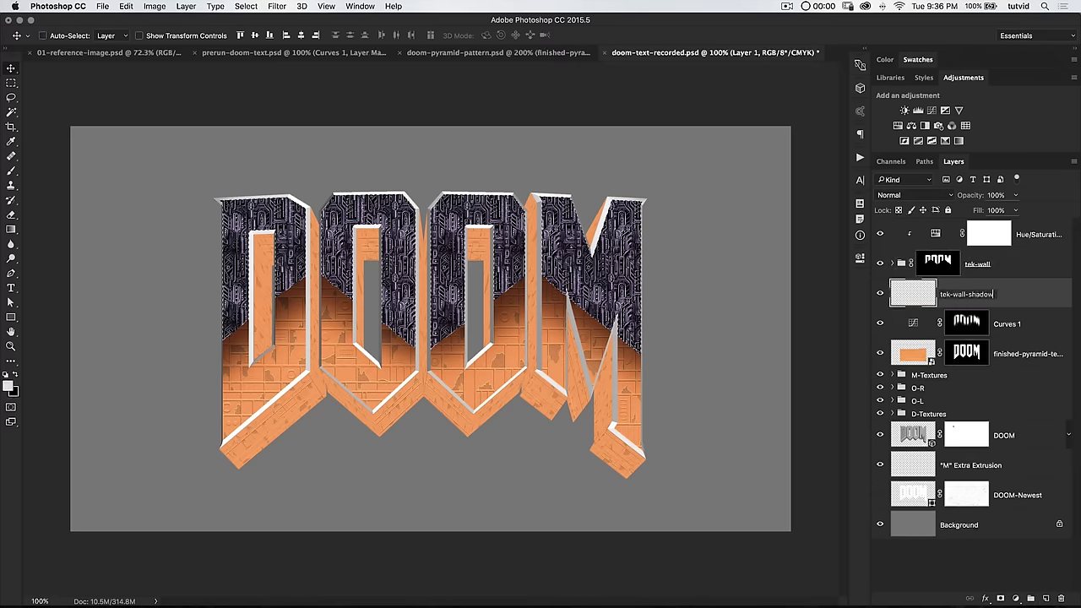
{"action": "key", "text": "Return"}
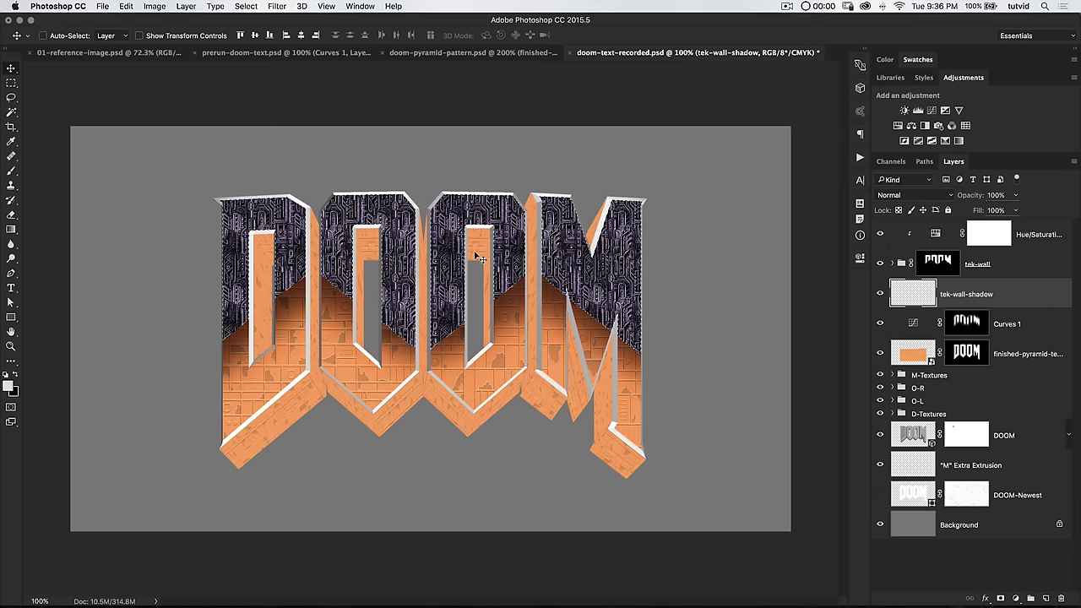
Fill the tek-wall selection with magenta on the tek-wall-shadow layer and lower the layer's fill to 0%.
{"action": "left_click", "coordinate": [917, 60]}
{"action": "left_click", "coordinate": [882, 87]}
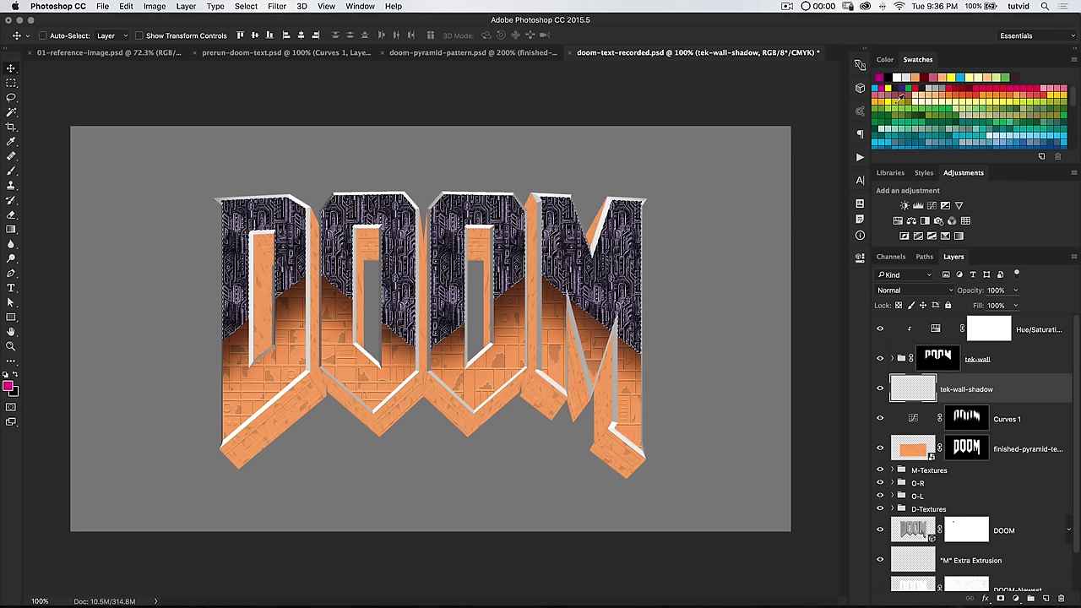
{"action": "key", "text": "alt+BackSpace"}
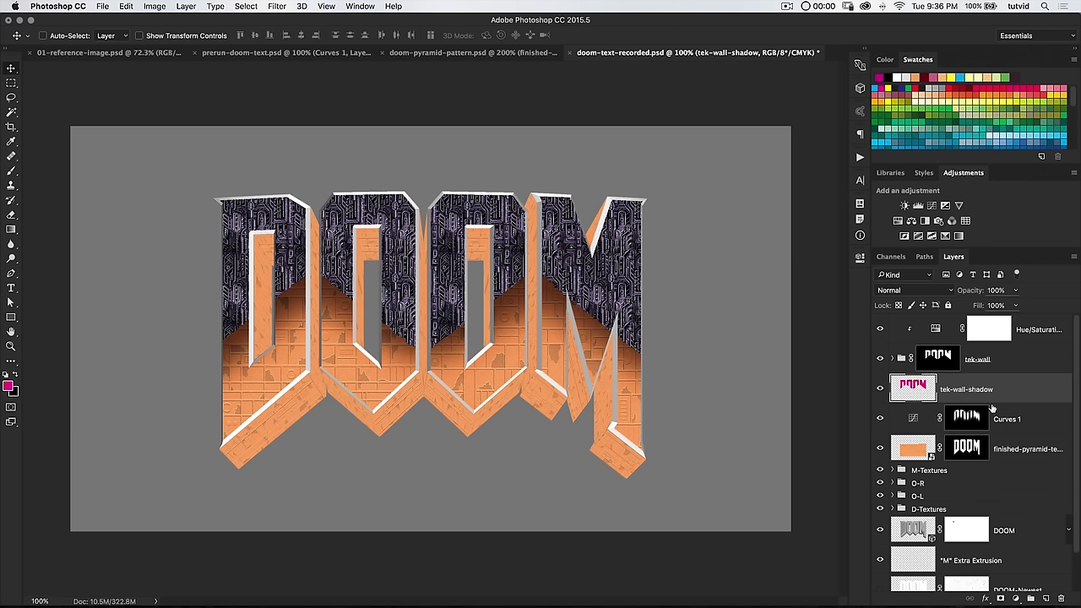
{"action": "left_click_drag", "start_coordinate": [977, 310], "coordinate": [789, 309]}
Add a black Drop Shadow to the tek-wall-shadow layer with 100% opacity, 2 px distance and 2 px size.
{"action": "key", "text": "z"}
{"action": "left_click_drag", "start_coordinate": [591, 325], "coordinate": [515, 298]}
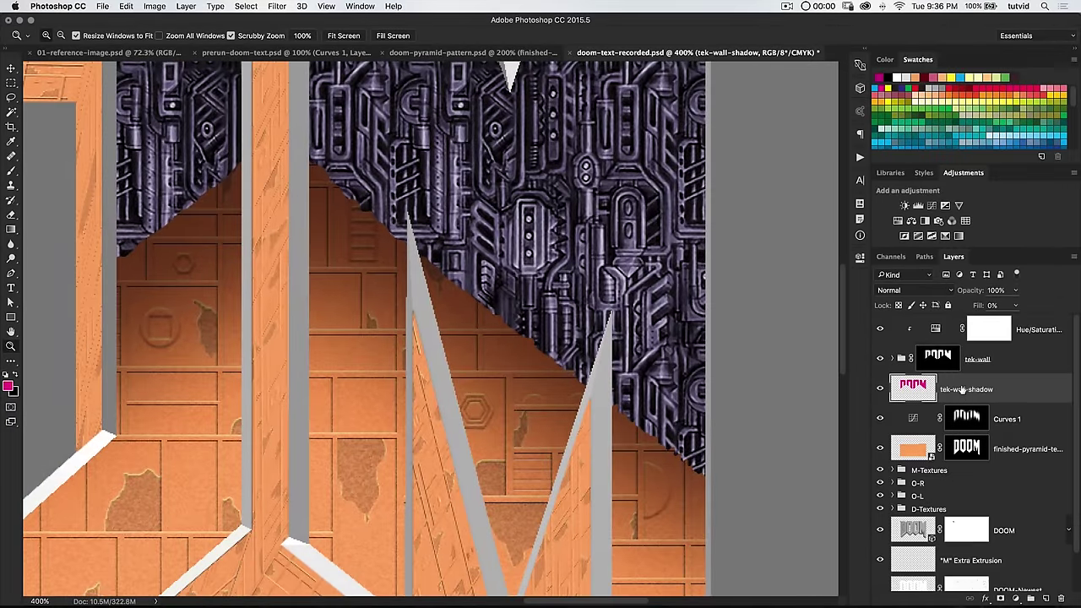
{"action": "left_click", "coordinate": [186, 7]}
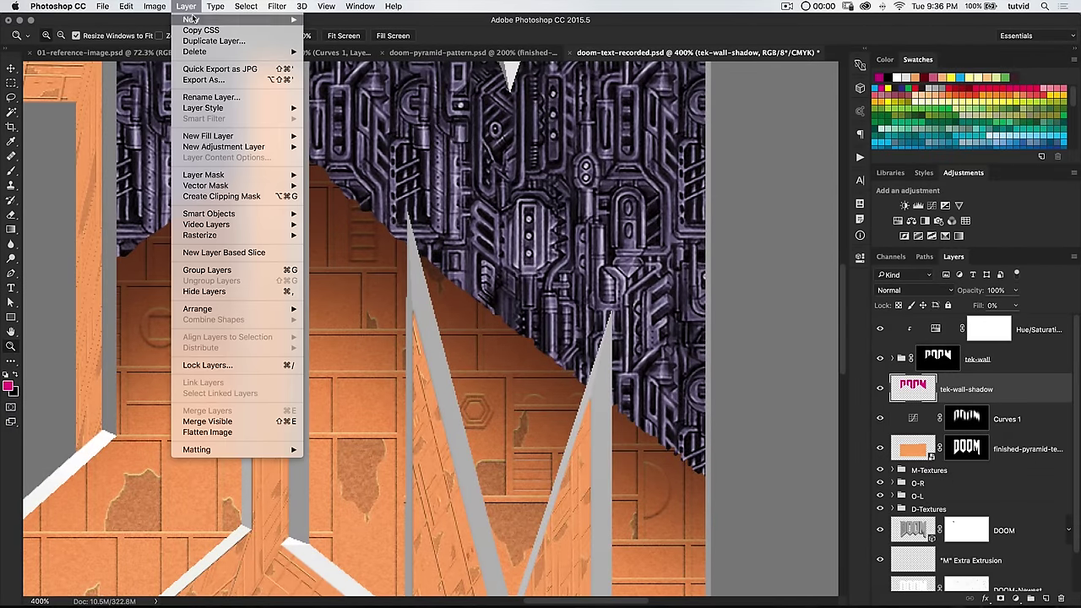
{"action": "mouse_move", "coordinate": [254, 110]}
{"action": "left_click", "coordinate": [354, 221]}
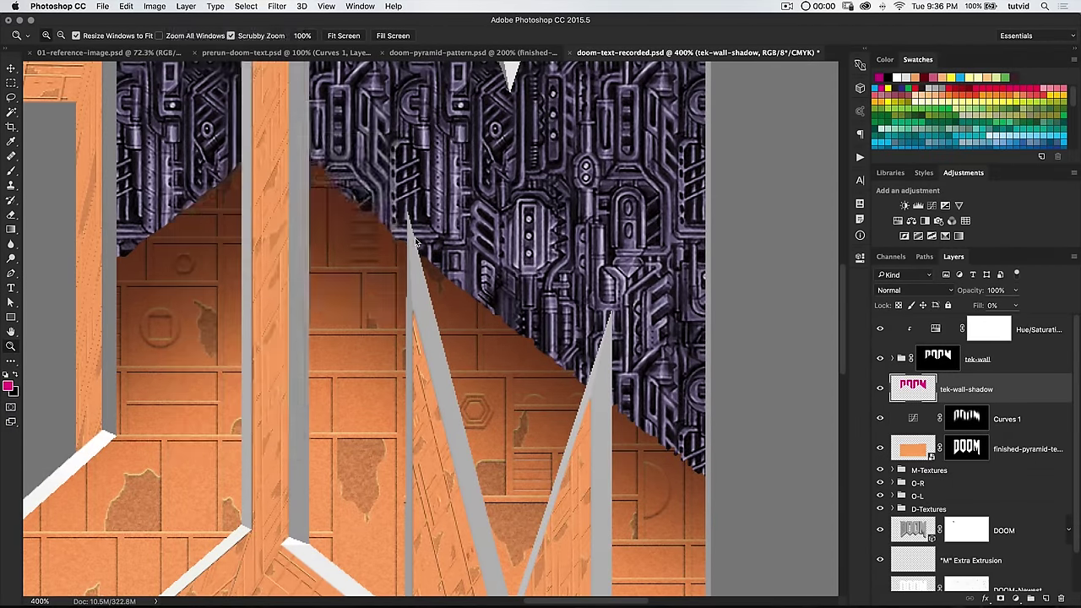
{"action": "left_click_drag", "start_coordinate": [595, 141], "coordinate": [867, 140]}
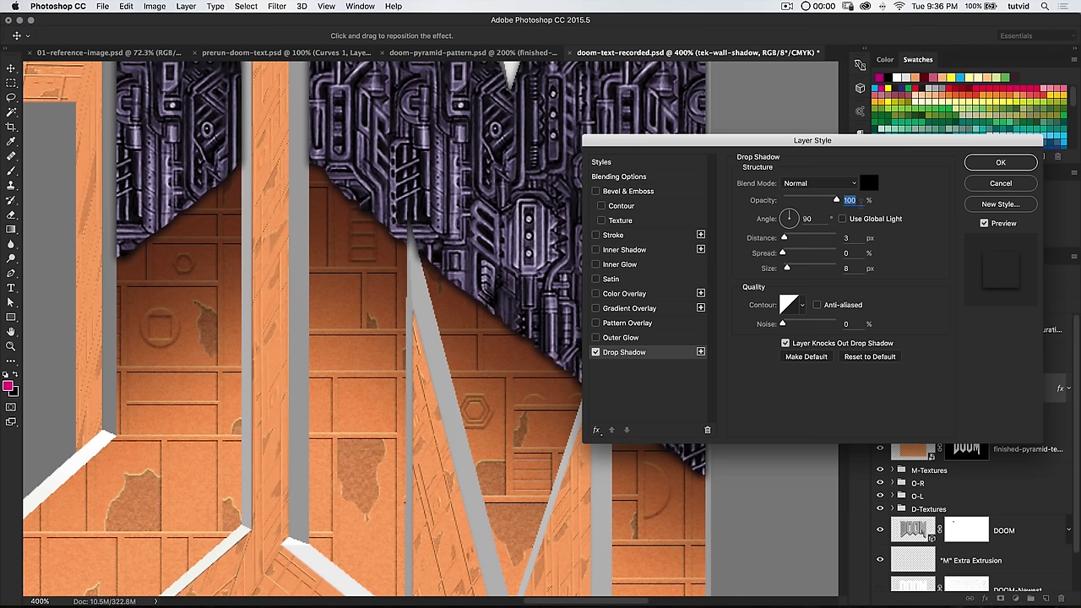
{"action": "key", "text": "Tab"}
{"action": "key", "text": "Tab"}
{"action": "type", "text": "2"}
{"action": "key", "text": "Tab"}
{"action": "key", "text": "Tab"}
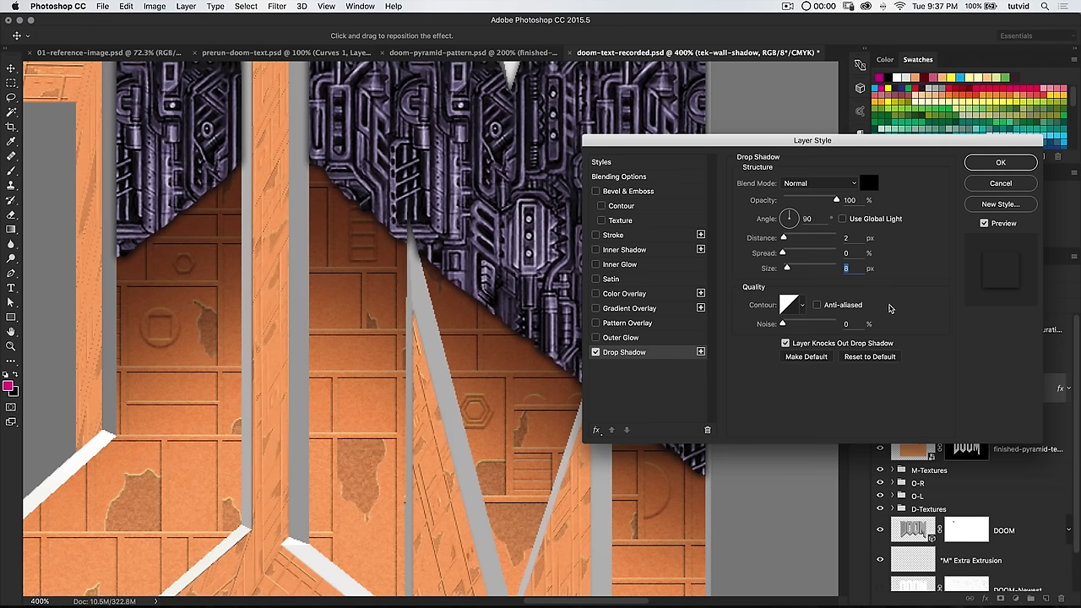
{"action": "type", "text": "2"}
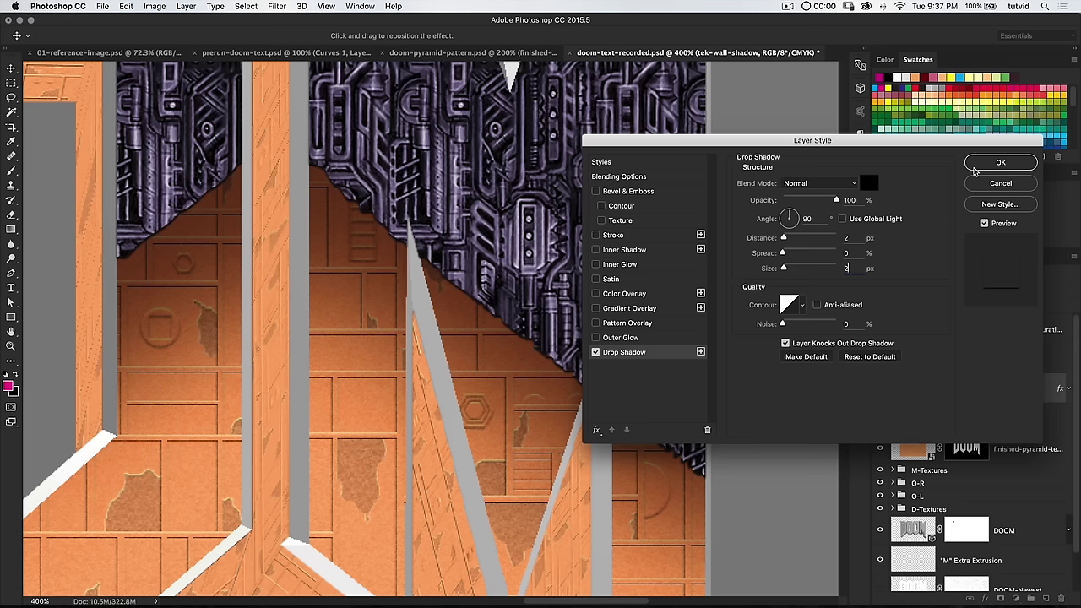
{"action": "left_click", "coordinate": [979, 163]}
Add a new layer above the Hue/Saturation adjustment and name it tek-wall-d&b.
{"action": "key", "text": "super+minus"}
{"action": "key", "text": "super+minus"}
{"action": "key", "text": "super+minus"}
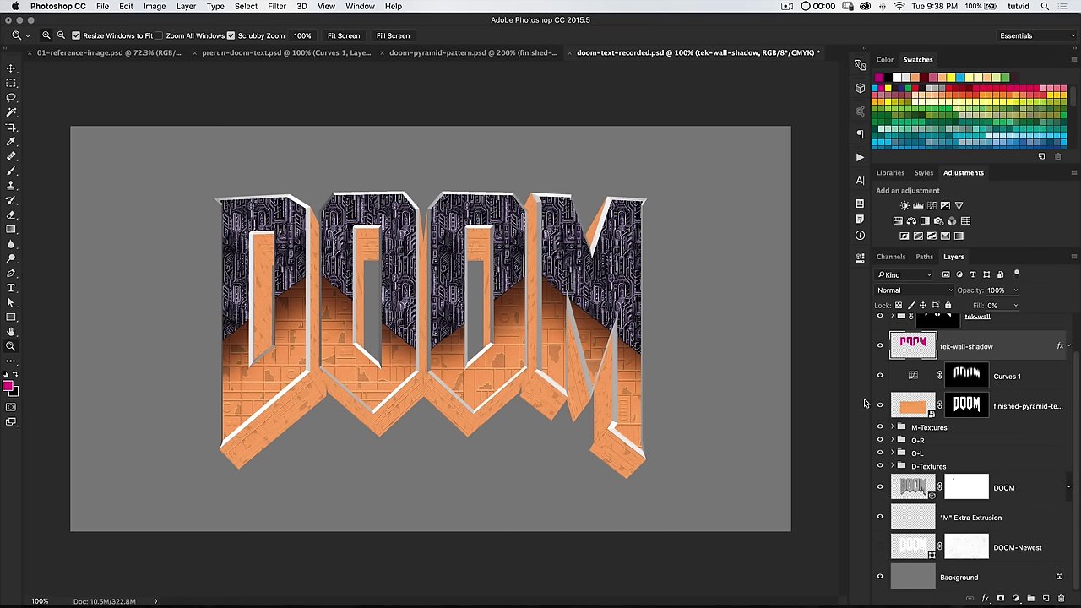
{"action": "scroll", "coordinate": [935, 380], "scroll_direction": "up", "scroll_amount": 2}
{"action": "left_click", "coordinate": [937, 334]}
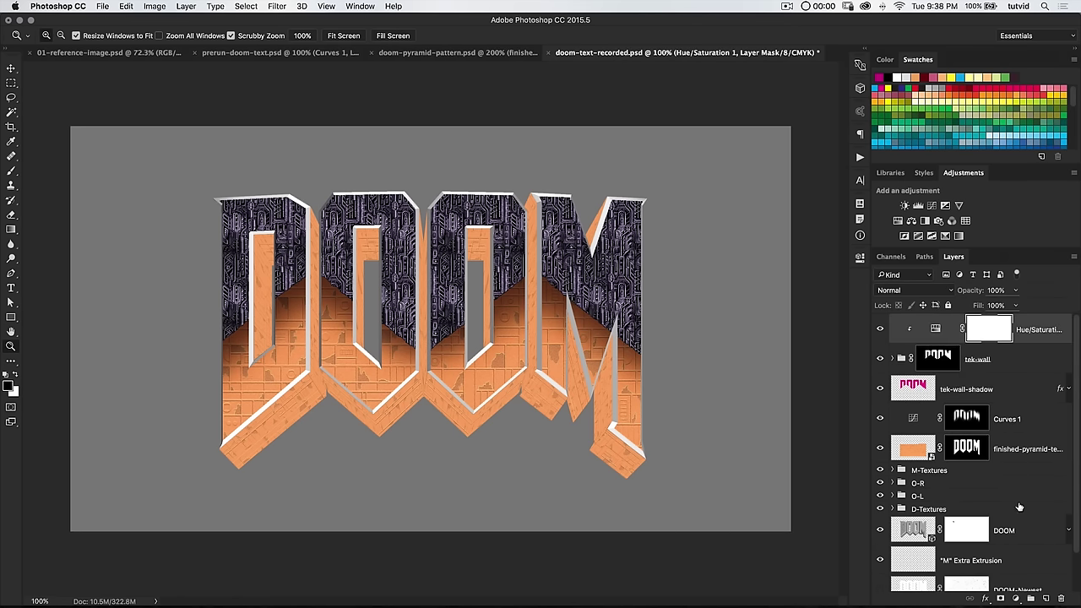
{"action": "left_click", "coordinate": [1047, 598]}
{"action": "double_click", "coordinate": [951, 330]}
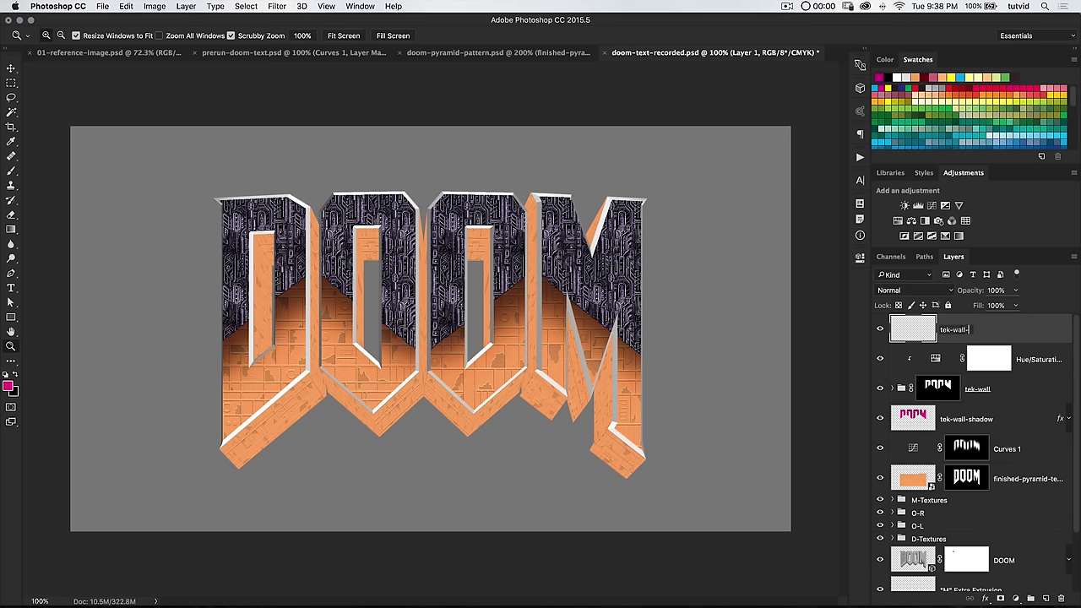
{"action": "type", "text": "tek-wall-d&b"}
{"action": "key", "text": "Return"}
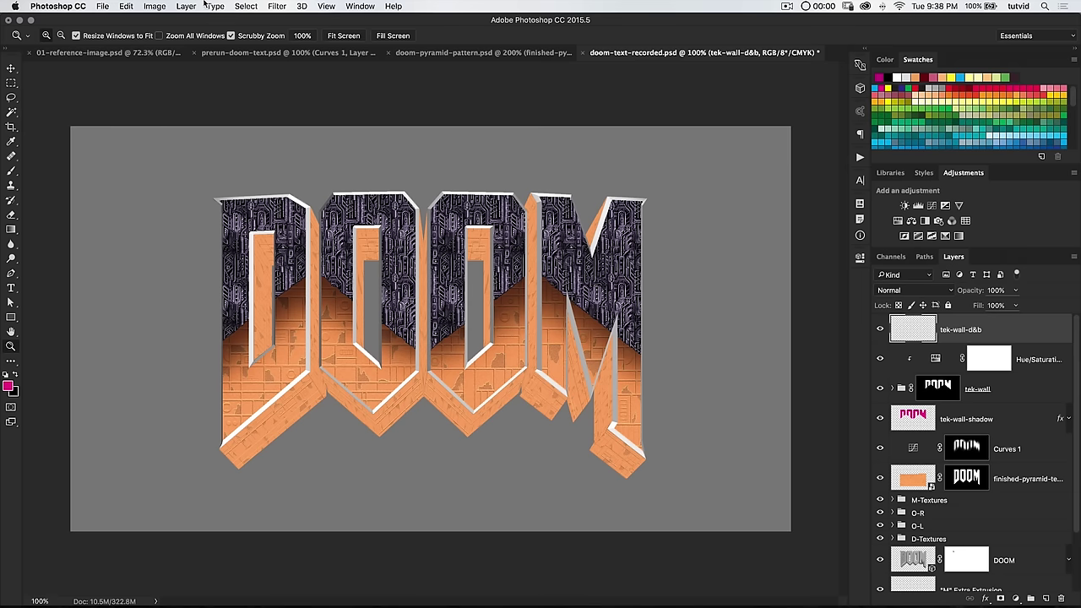
Fill the tek-wall-d&b layer with 50% Gray in Normal mode at 100% opacity.
{"action": "left_click", "coordinate": [127, 6]}
{"action": "left_click", "coordinate": [182, 177]}
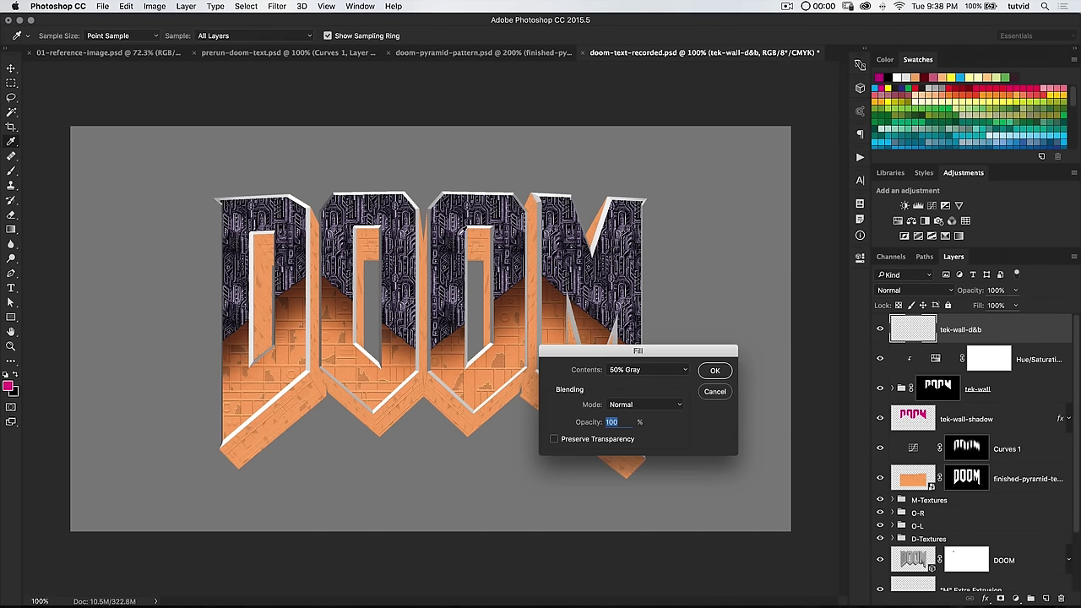
{"action": "left_click", "coordinate": [714, 370]}
{"action": "key", "text": "z"}
Set the tek-wall-d&b layer's blend mode to Overlay and clip it to the tek-wall group.
{"action": "left_click", "coordinate": [929, 291]}
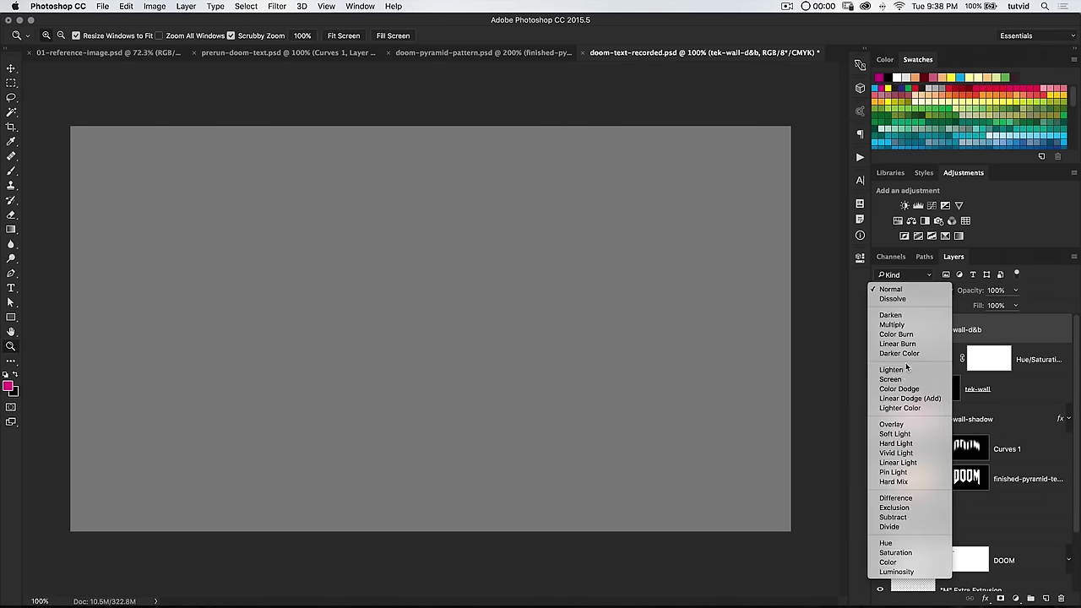
{"action": "left_click", "coordinate": [907, 427]}
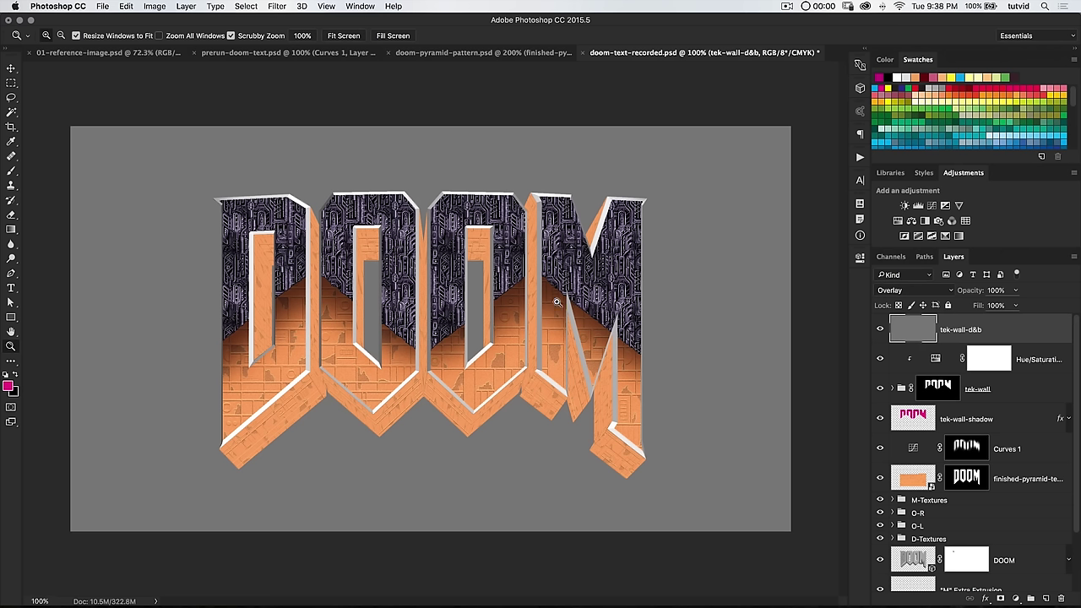
{"action": "key", "text": "l"}
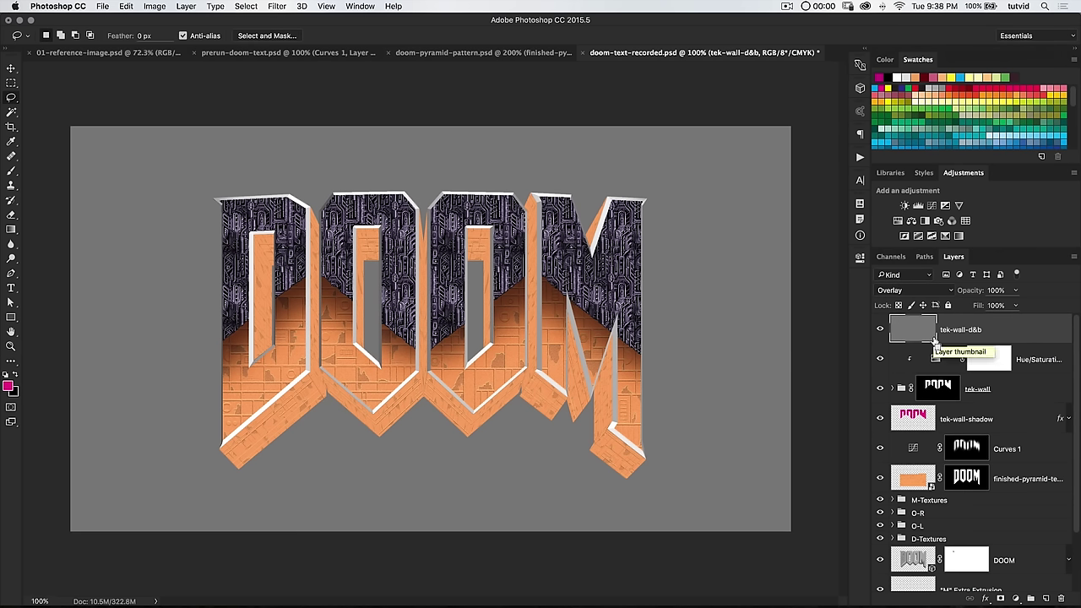
{"action": "left_click", "coordinate": [933, 341], "text": "alt"}
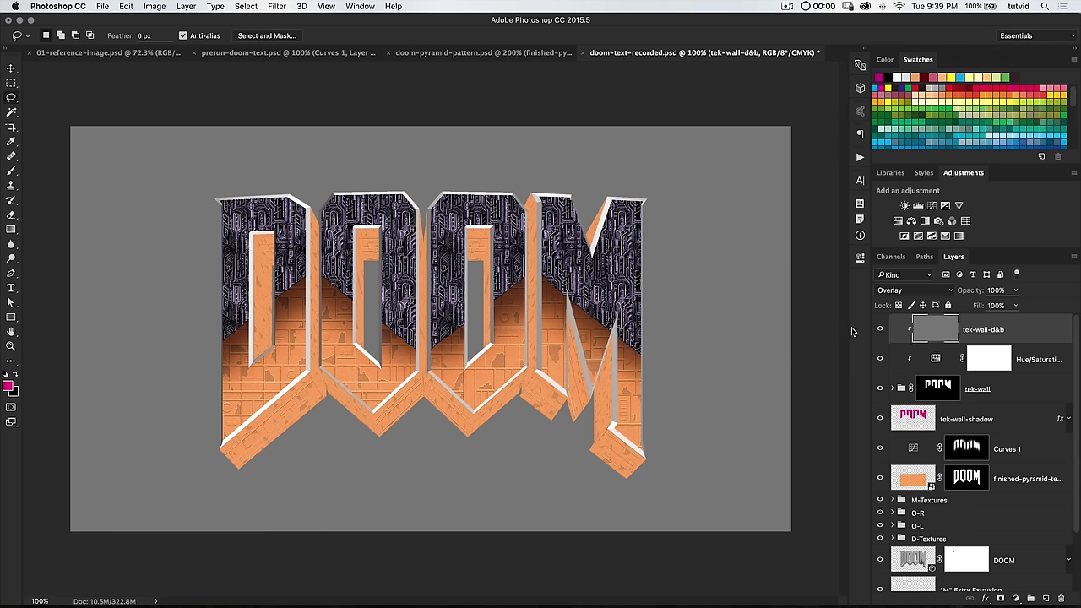
Draw a Polygonal Lasso selection as a wide band across the top edges of all four DOOM letters.
{"action": "left_click_drag", "start_coordinate": [13, 101], "coordinate": [36, 108]}
{"action": "left_click", "coordinate": [36, 108]}
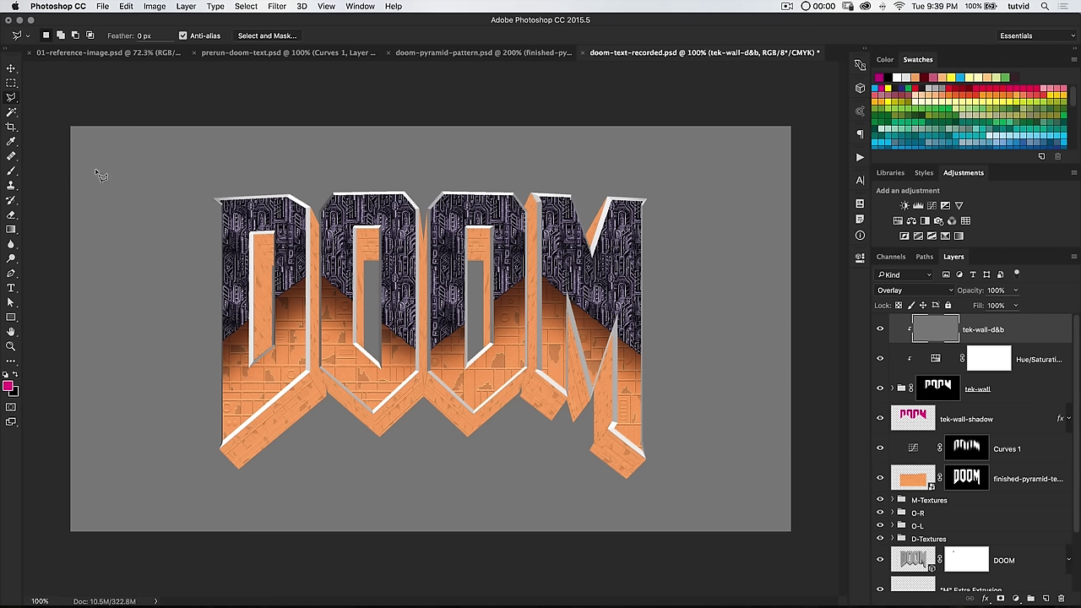
{"action": "left_click", "coordinate": [178, 215]}
{"action": "left_click", "coordinate": [425, 203]}
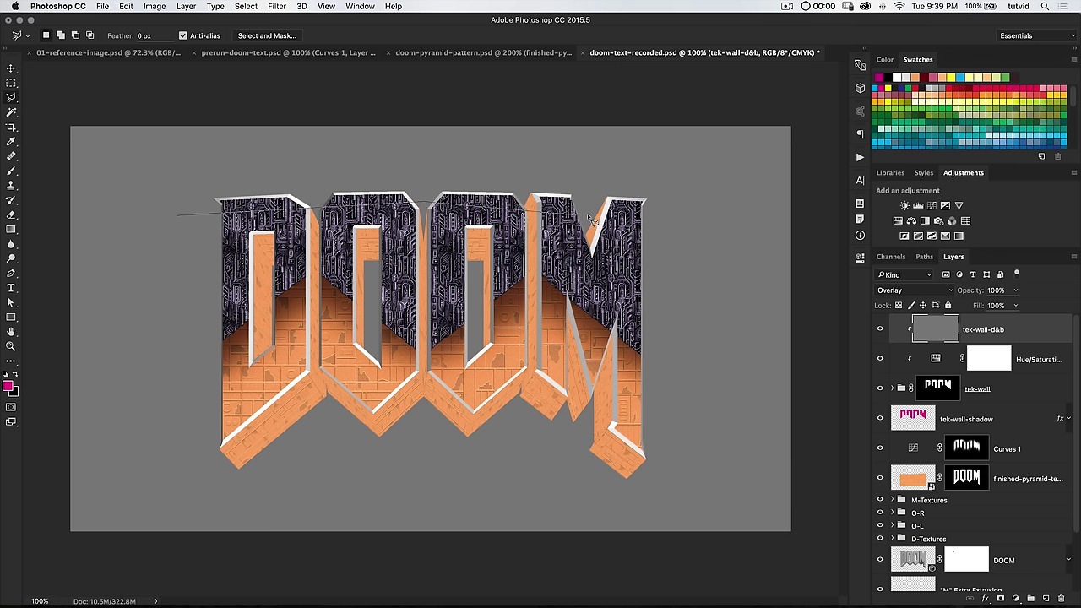
{"action": "left_click", "coordinate": [684, 214]}
{"action": "left_click", "coordinate": [692, 153]}
{"action": "left_click", "coordinate": [490, 149]}
{"action": "left_click", "coordinate": [152, 157]}
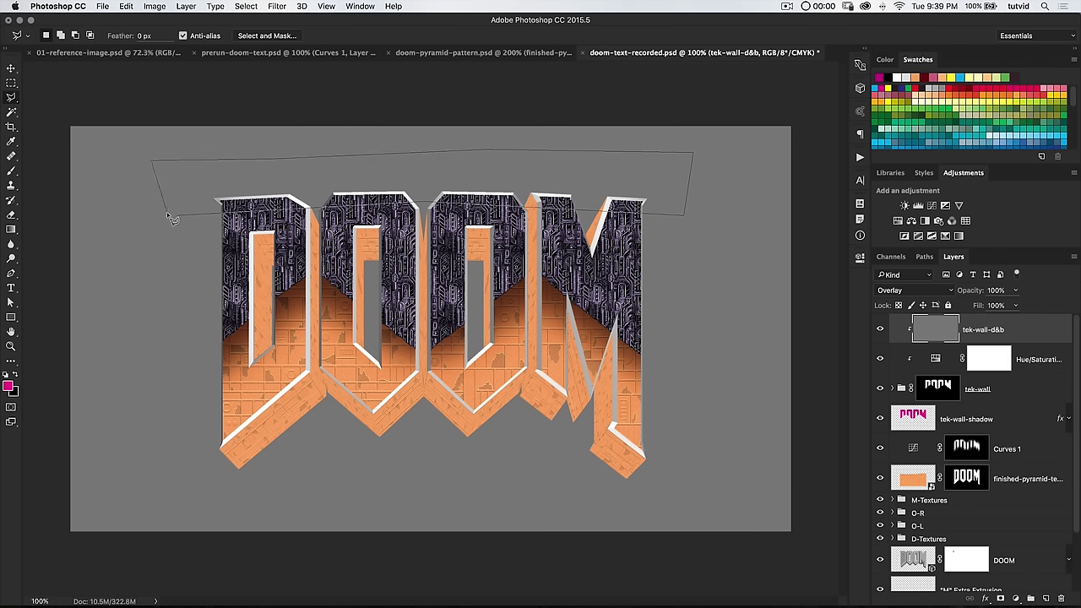
{"action": "left_click", "coordinate": [178, 214]}
Feather the selection along the top of the lettering by 65 pixels.
{"action": "left_click", "coordinate": [246, 6]}
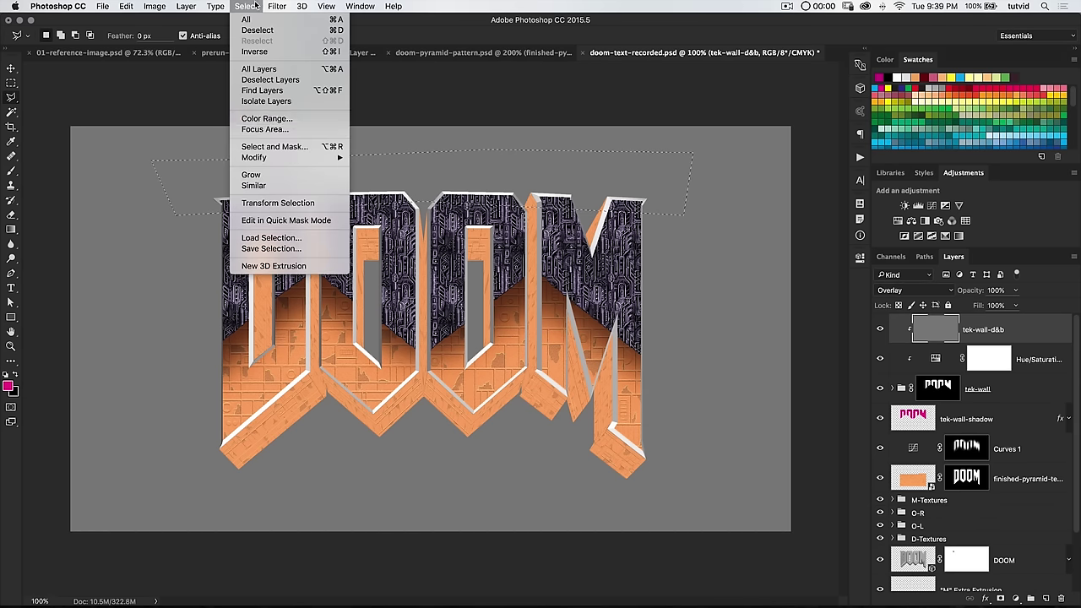
{"action": "mouse_move", "coordinate": [271, 157]}
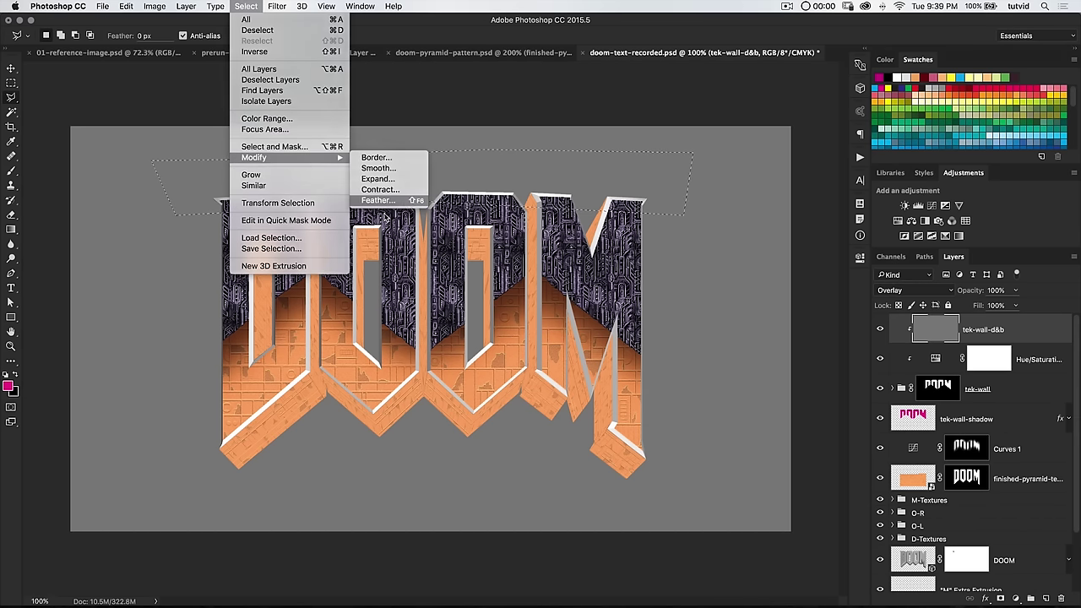
{"action": "left_click", "coordinate": [380, 196]}
{"action": "left_click", "coordinate": [726, 257]}
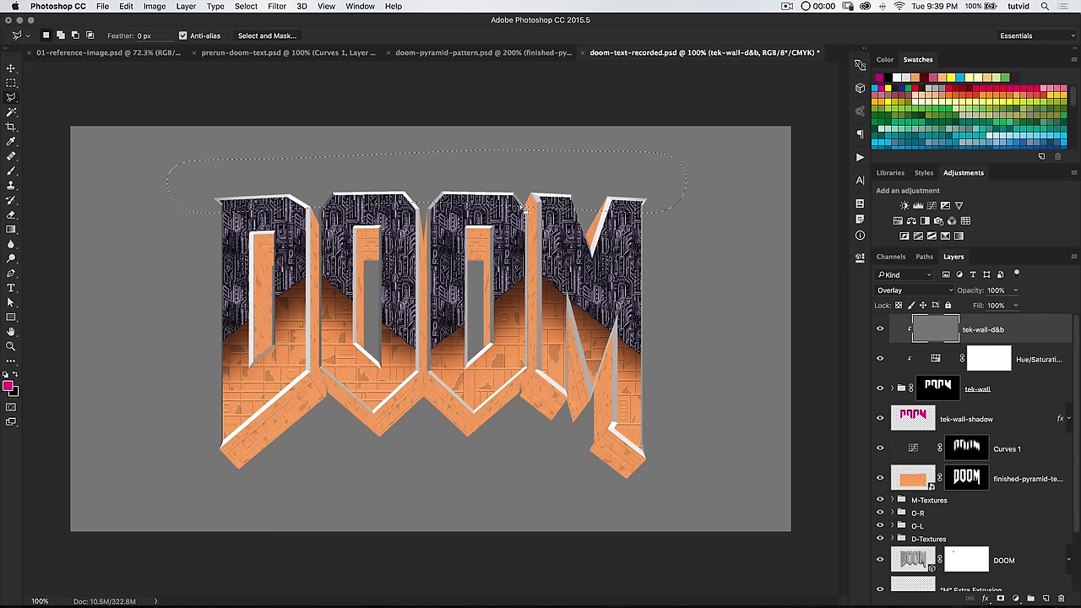
Darken the feathered top band on the tek-wall-d&b layer with Levels, lowering the midtone input to about 0.18.
{"action": "left_click", "coordinate": [160, 6]}
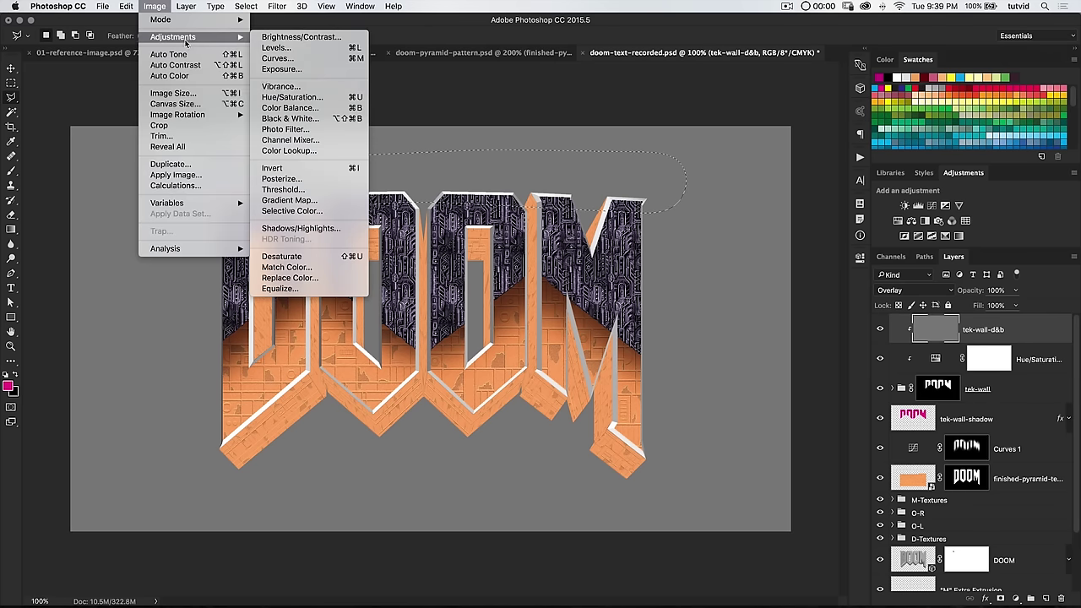
{"action": "left_click", "coordinate": [276, 47]}
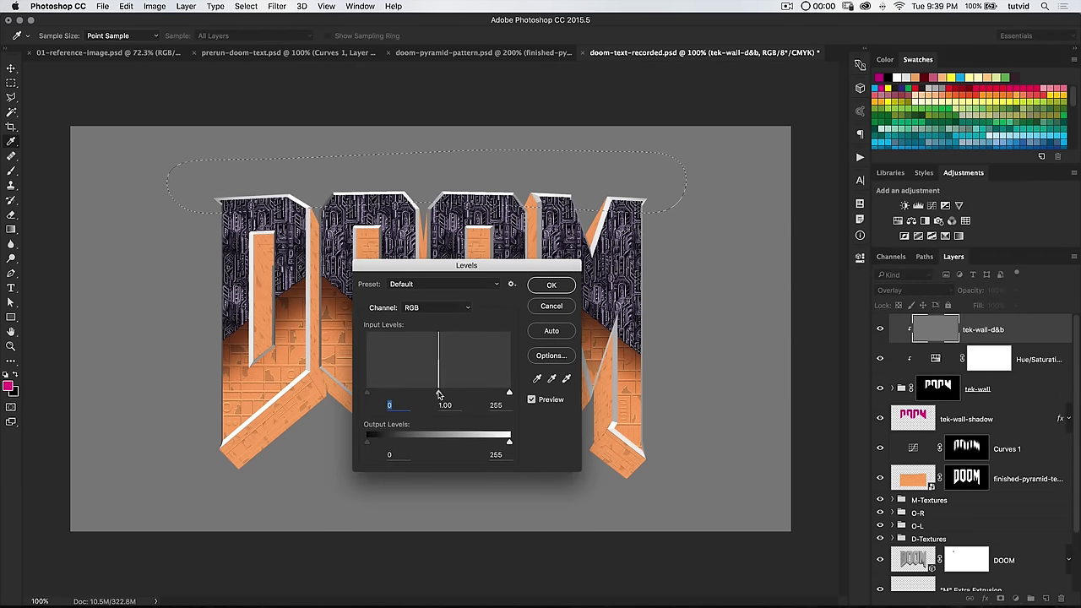
{"action": "left_click_drag", "start_coordinate": [450, 398], "coordinate": [491, 397]}
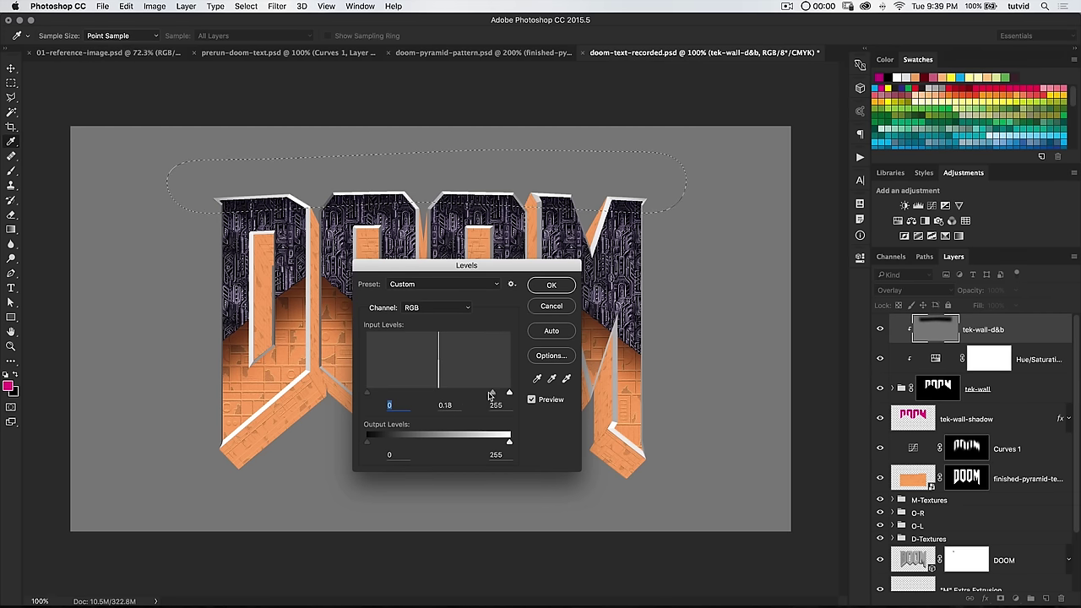
{"action": "left_click", "coordinate": [487, 394]}
{"action": "mouse_move", "coordinate": [367, 395]}
{"action": "left_mouse_down"}
{"action": "mouse_move", "coordinate": [384, 396]}
{"action": "mouse_move", "coordinate": [374, 394]}
{"action": "left_mouse_up"}
{"action": "left_click_drag", "start_coordinate": [489, 394], "coordinate": [486, 395]}
{"action": "key", "text": "Tab"}
{"action": "left_click", "coordinate": [559, 288]}
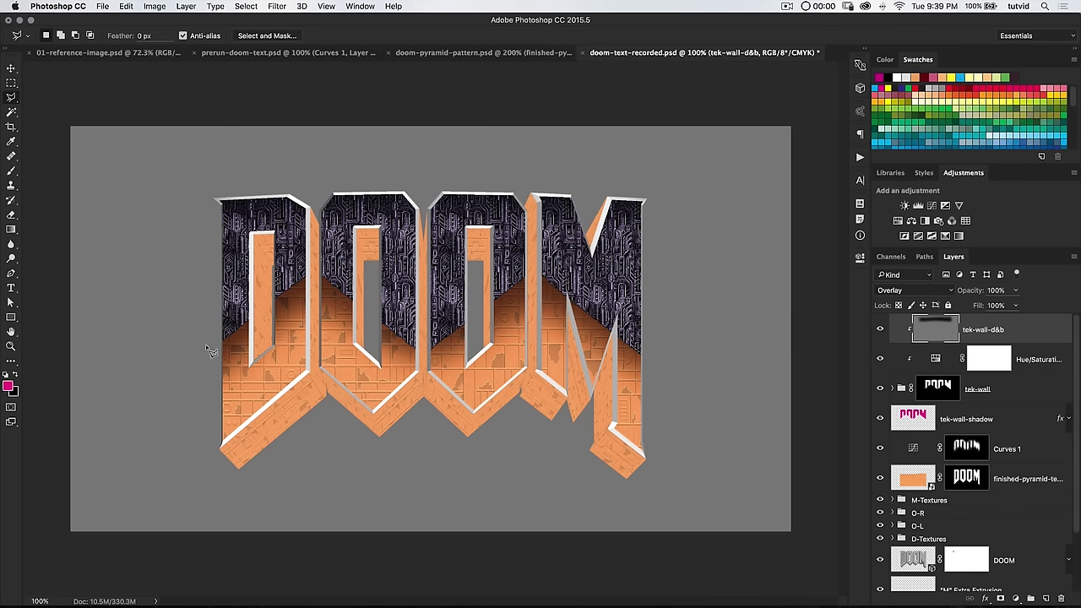
Select the area around the jagged lower edge of the tek-wall texture with a polygonal selection and feather it by 90 pixels.
{"action": "mouse_move", "coordinate": [207, 351]}
{"action": "left_mouse_down"}
{"action": "mouse_move", "coordinate": [292, 298]}
{"action": "mouse_move", "coordinate": [316, 262]}
{"action": "left_mouse_up"}
{"action": "mouse_move", "coordinate": [369, 317]}
{"action": "left_mouse_down"}
{"action": "mouse_move", "coordinate": [429, 353]}
{"action": "mouse_move", "coordinate": [541, 266]}
{"action": "mouse_move", "coordinate": [669, 366]}
{"action": "mouse_move", "coordinate": [591, 338]}
{"action": "mouse_move", "coordinate": [414, 353]}
{"action": "mouse_move", "coordinate": [230, 338]}
{"action": "mouse_move", "coordinate": [655, 346]}
{"action": "mouse_move", "coordinate": [673, 450]}
{"action": "mouse_move", "coordinate": [205, 437]}
{"action": "mouse_move", "coordinate": [204, 346]}
{"action": "left_mouse_up"}
{"action": "left_click", "coordinate": [245, 6]}
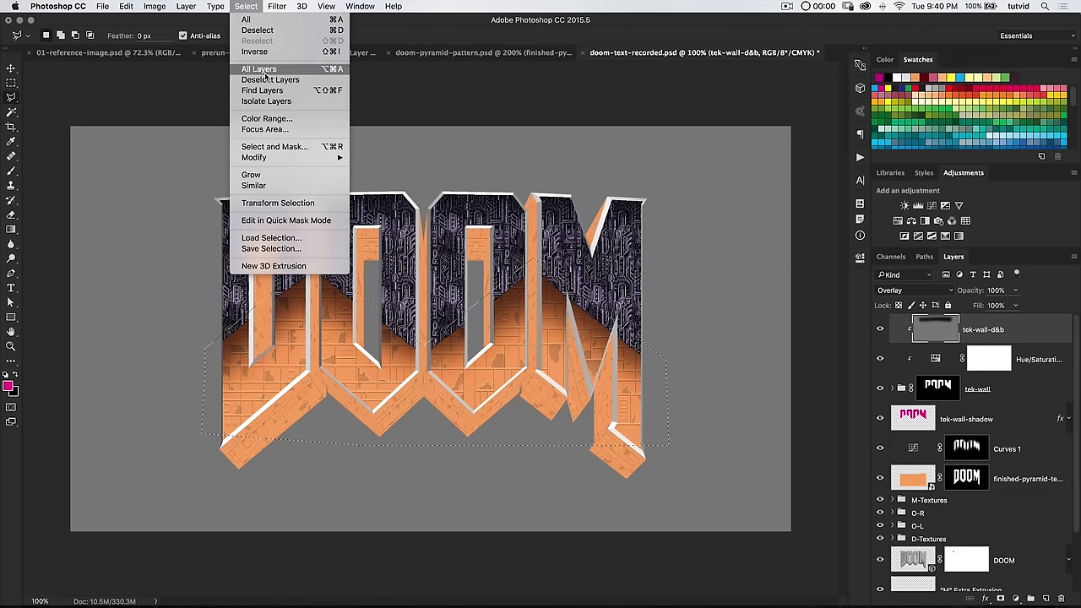
{"action": "mouse_move", "coordinate": [279, 157]}
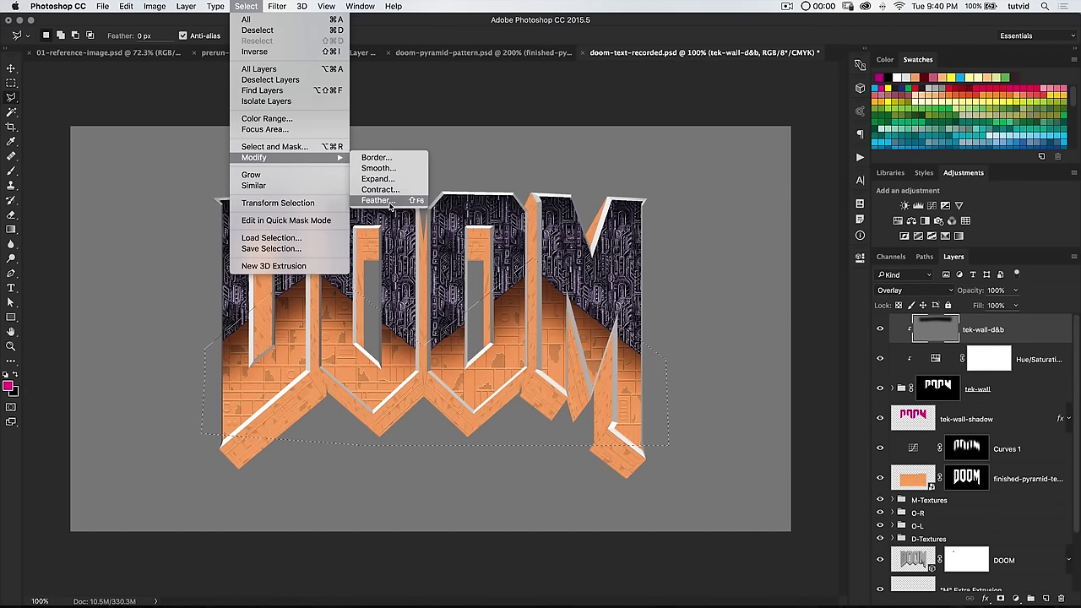
{"action": "left_click", "coordinate": [372, 204]}
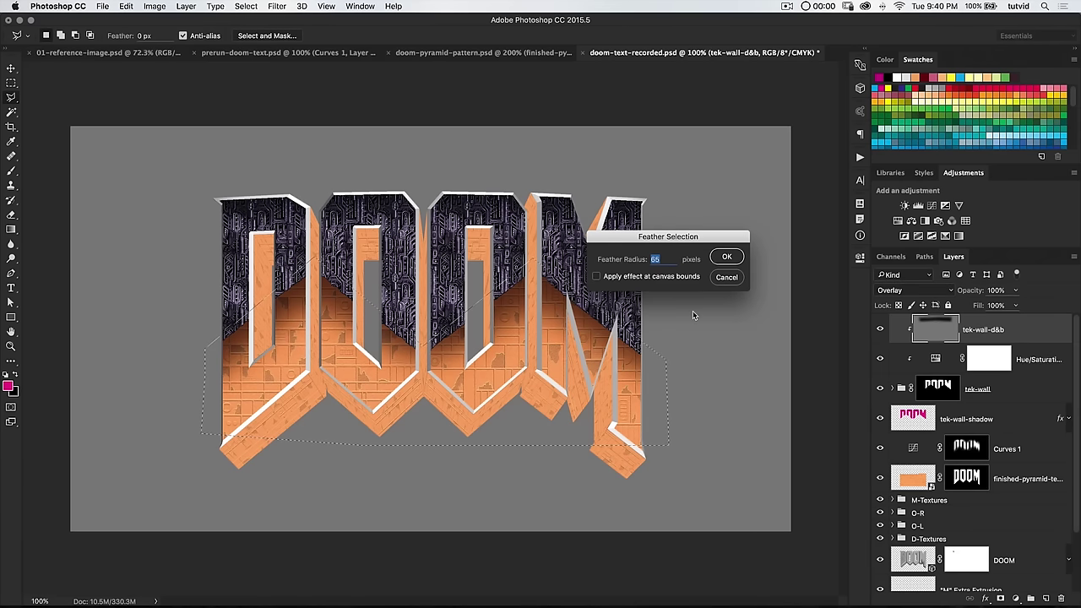
{"action": "type", "text": "90"}
{"action": "key", "text": "Return"}
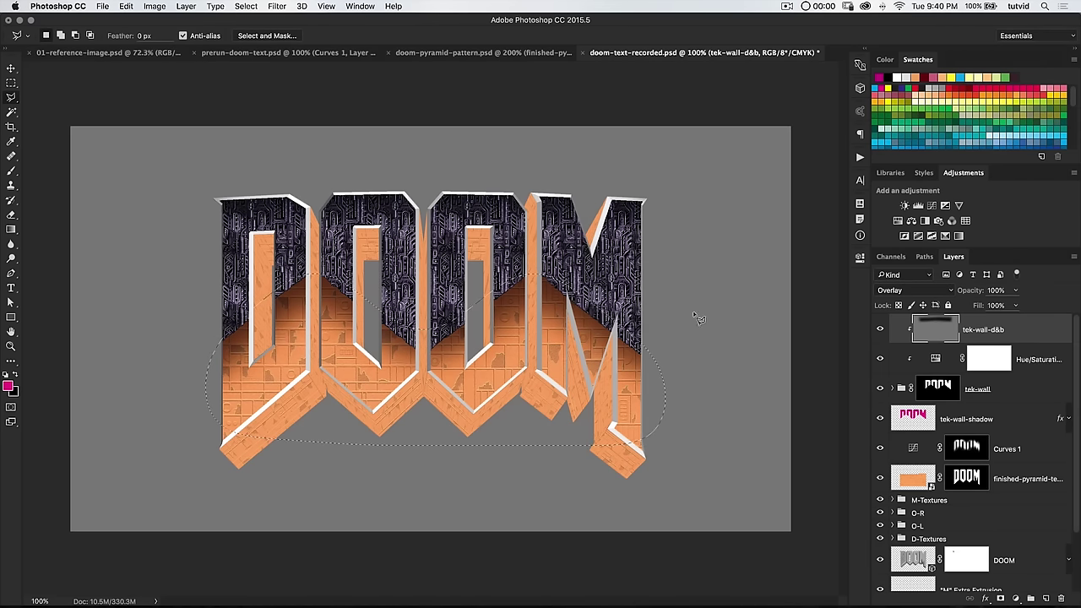
Brighten the selected lower area with Levels, using midtone 3.22, white input 132 and black output 74.
{"action": "key", "text": "super+l"}
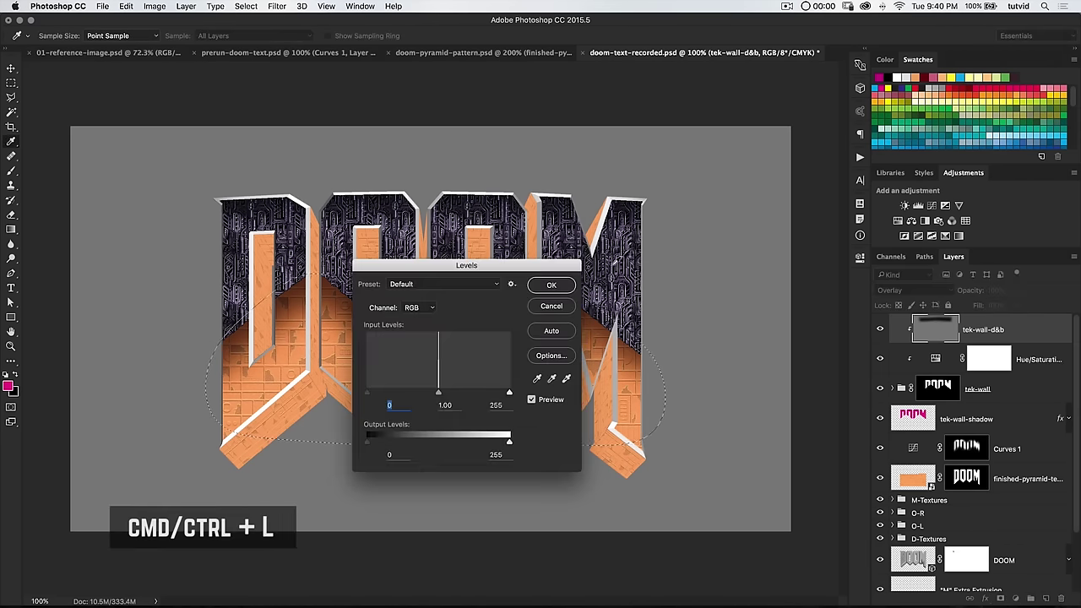
{"action": "left_click_drag", "start_coordinate": [531, 270], "coordinate": [788, 207]}
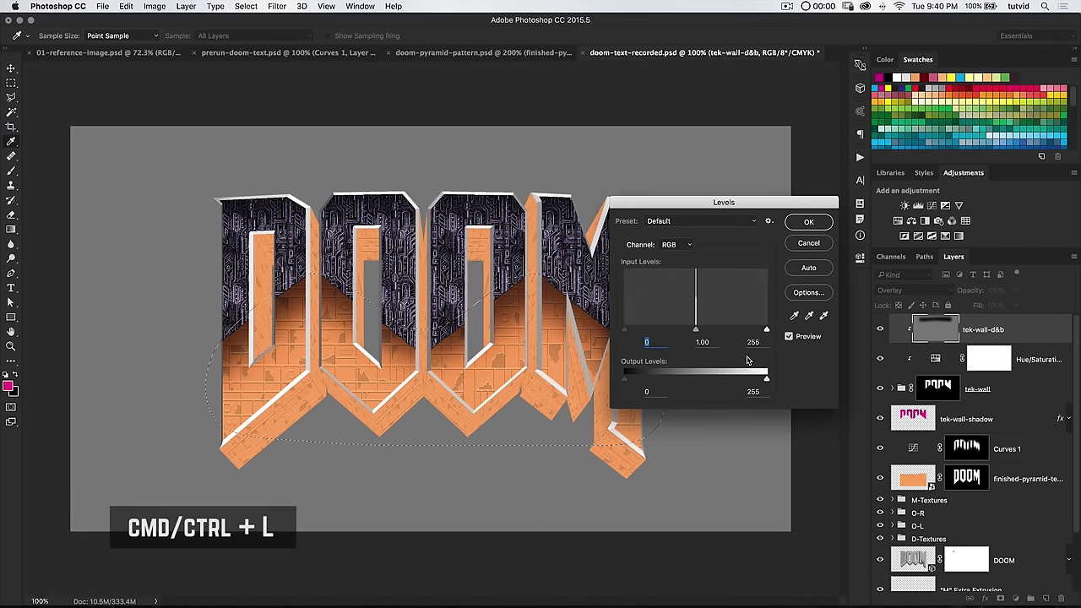
{"action": "left_click_drag", "start_coordinate": [684, 331], "coordinate": [639, 331]}
{"action": "double_click", "coordinate": [700, 342]}
{"action": "left_click_drag", "start_coordinate": [764, 331], "coordinate": [699, 328]}
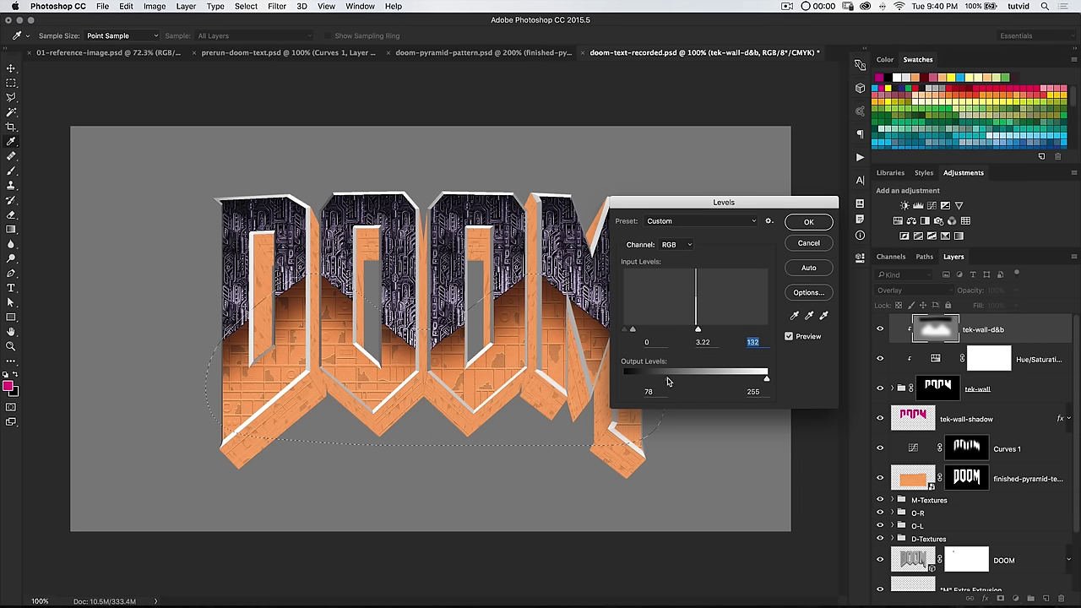
{"action": "mouse_move", "coordinate": [667, 383]}
{"action": "left_mouse_down"}
{"action": "mouse_move", "coordinate": [683, 383]}
{"action": "mouse_move", "coordinate": [668, 382]}
{"action": "left_mouse_up"}
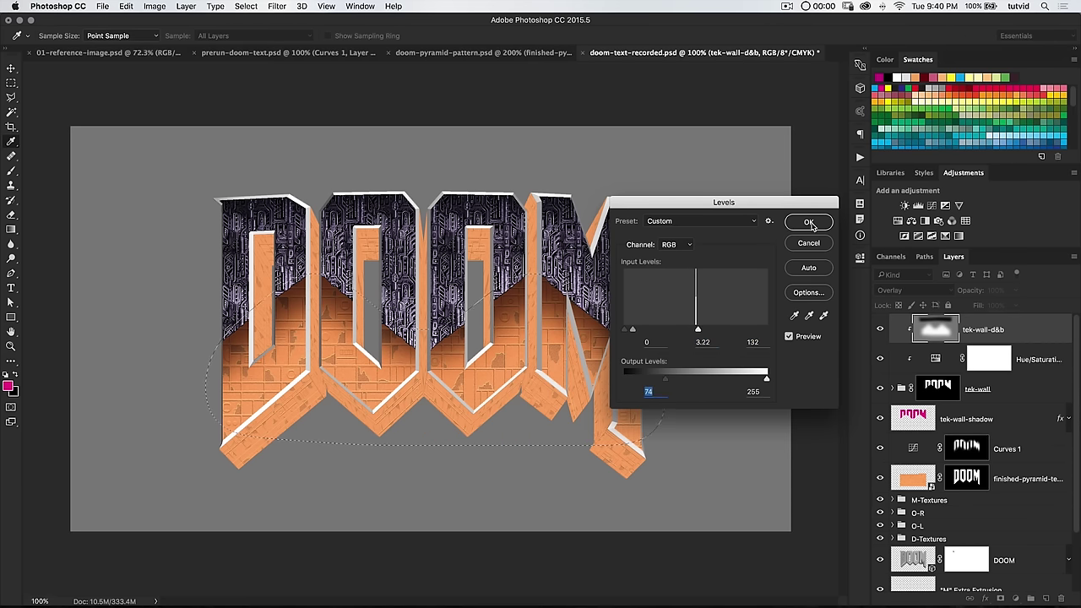
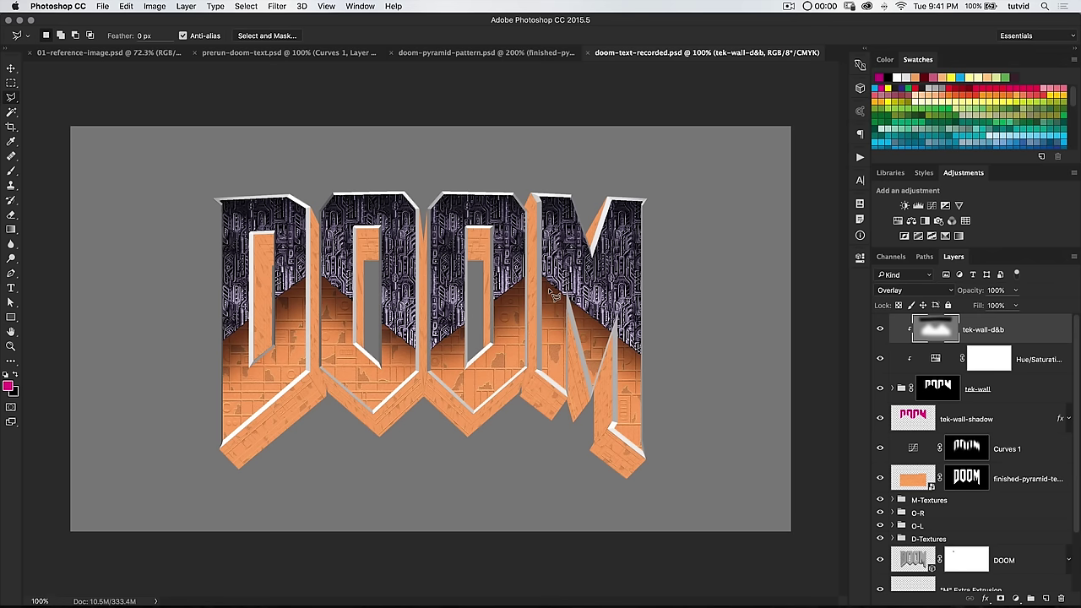
Add a new layer directly above the DOOM 3D layer and name it Bevels-Color.
{"action": "scroll", "coordinate": [914, 502], "scroll_direction": "down", "scroll_amount": 2}
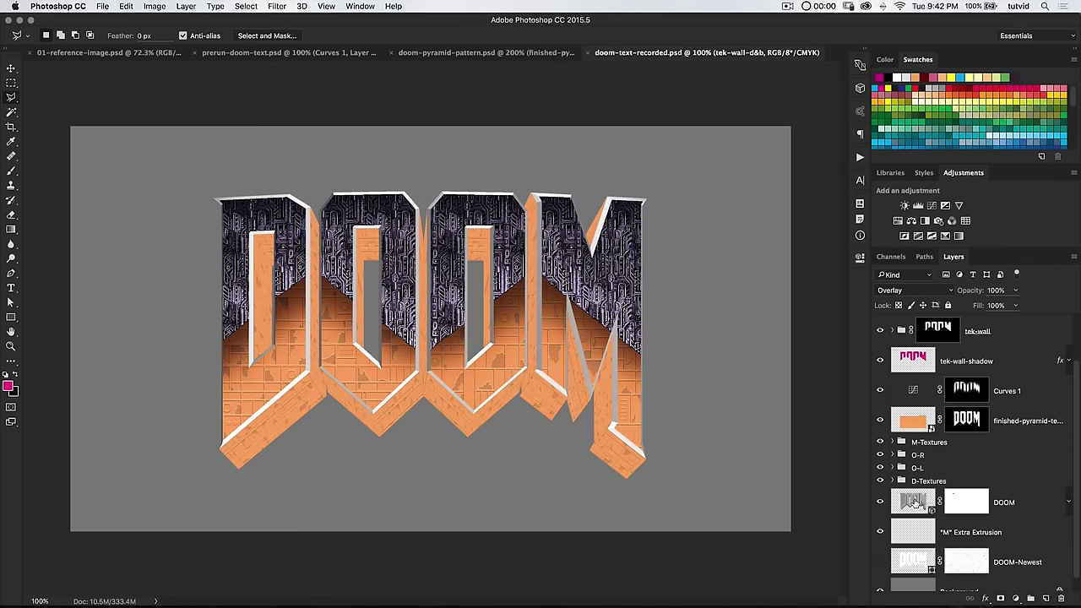
{"action": "left_click", "coordinate": [912, 502]}
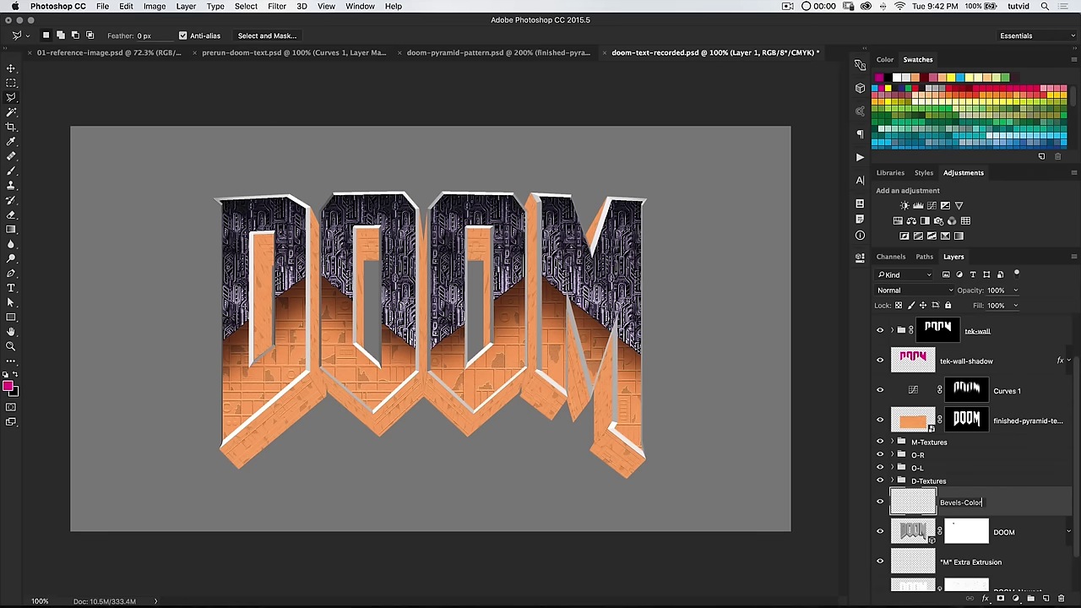
{"action": "key", "text": "Return"}
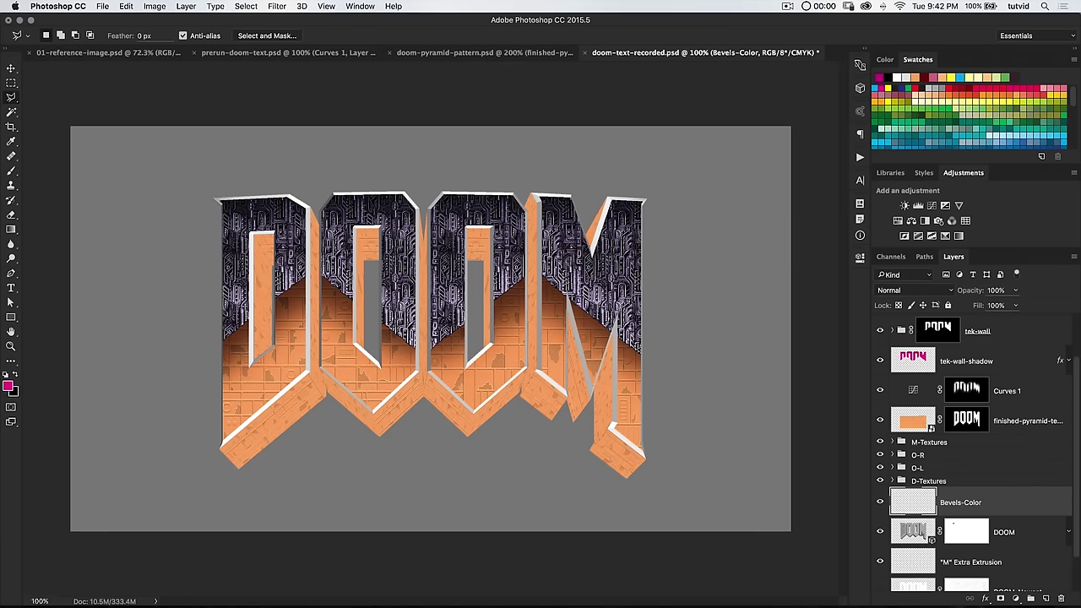
Load the bevels alpha channel as a selection, keeping the Bevels-Color layer active.
{"action": "left_click", "coordinate": [891, 257]}
{"action": "left_click", "coordinate": [905, 425], "text": "super"}
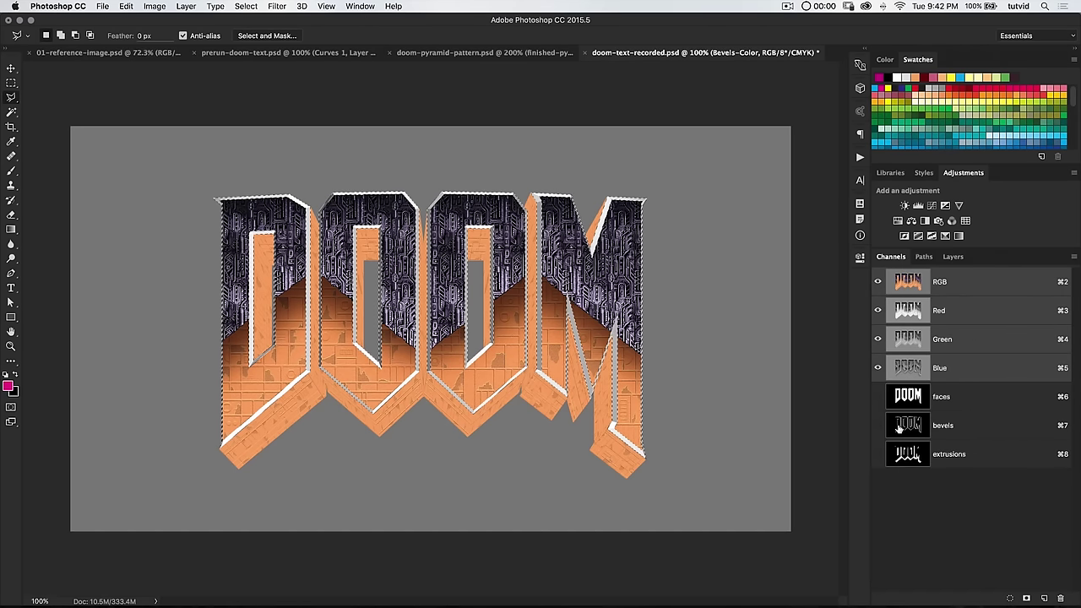
{"action": "left_click", "coordinate": [953, 257]}
{"action": "key", "text": "z"}
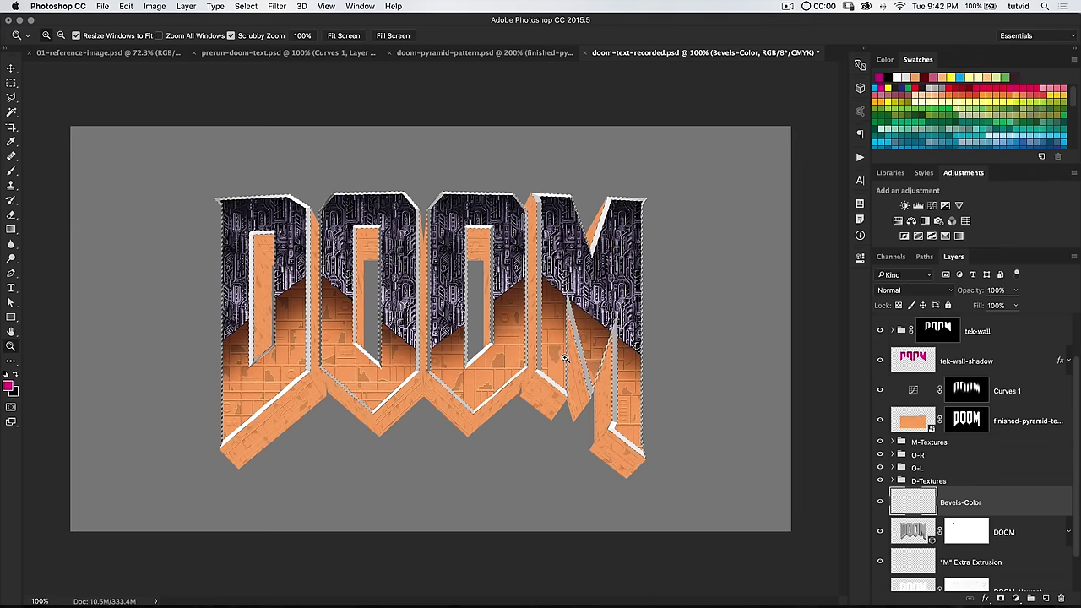
Open the doom-softer gradient for editing with the Gradient tool and check the hex color of its first stop.
{"action": "key", "text": "g"}
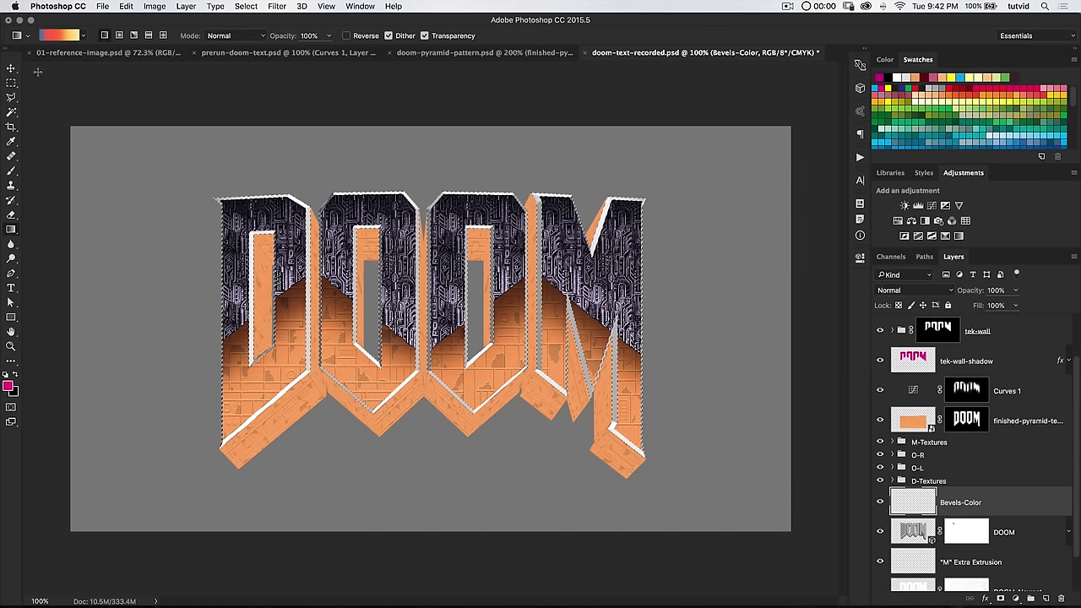
{"action": "left_click", "coordinate": [58, 34]}
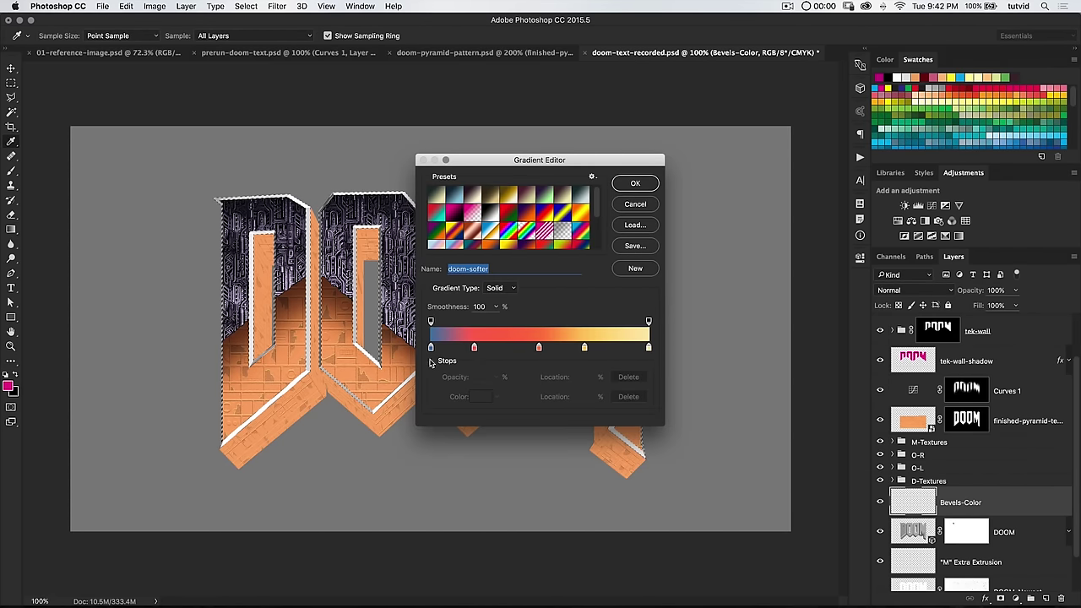
{"action": "left_click", "coordinate": [493, 269]}
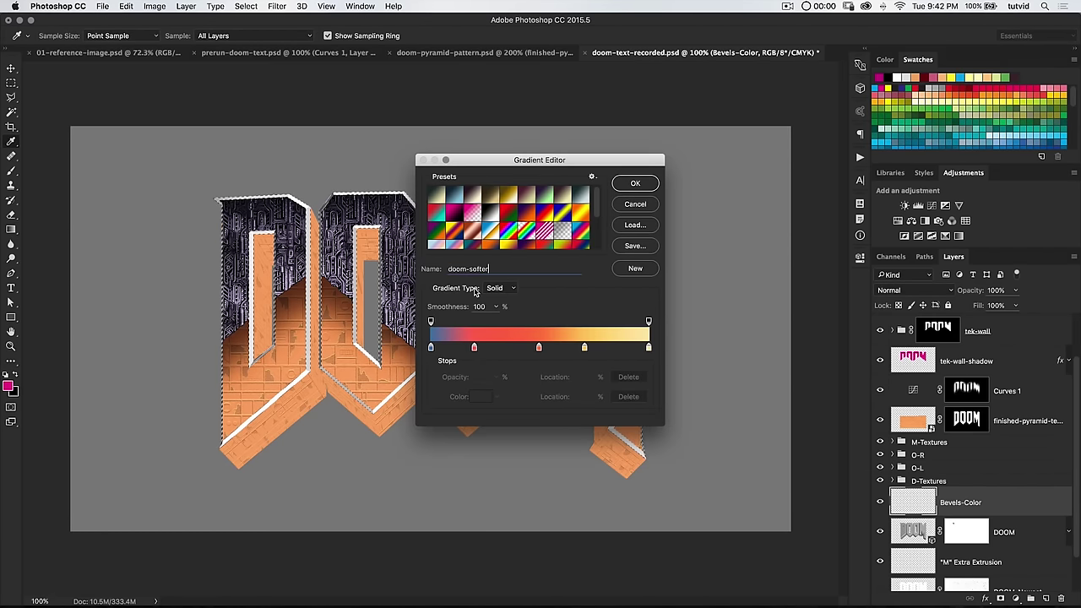
{"action": "double_click", "coordinate": [430, 348]}
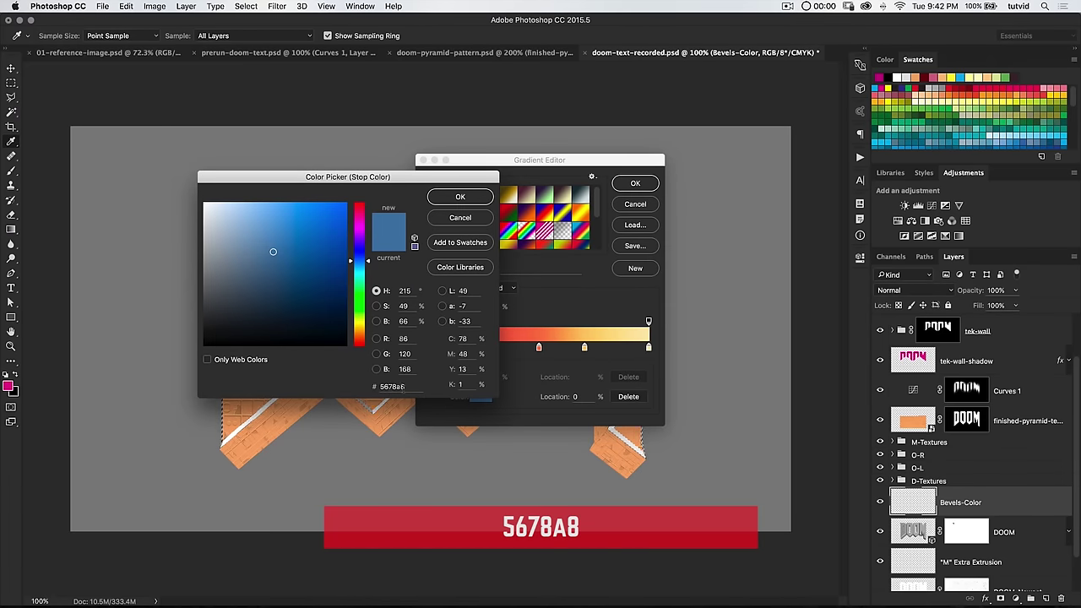
{"action": "key", "text": "Return"}
Check the hex colors of the gradient's stops at 20% and 50% without changing them.
{"action": "left_click", "coordinate": [475, 347]}
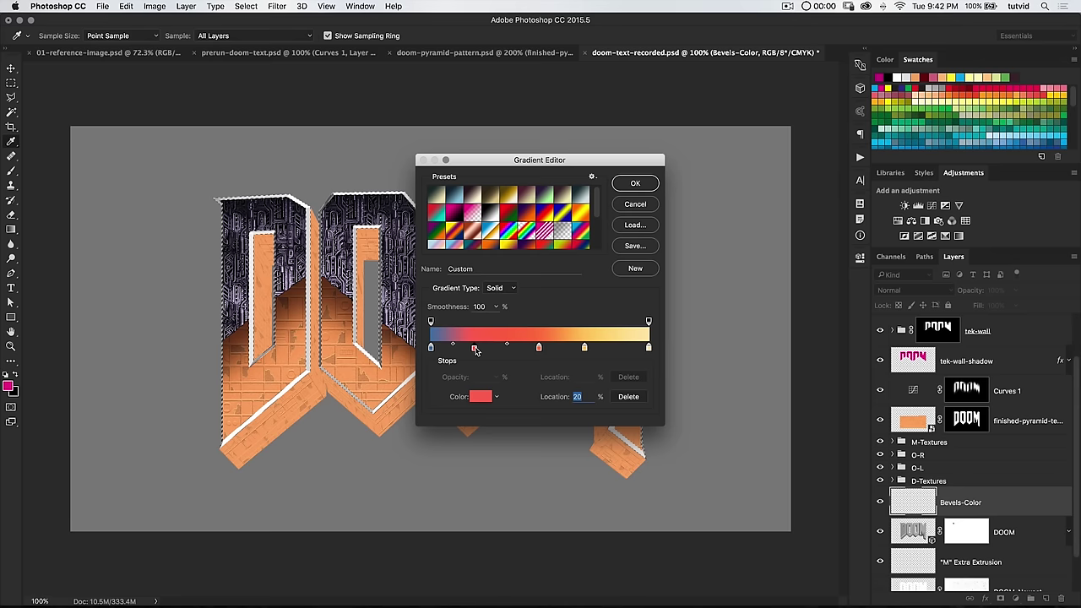
{"action": "double_click", "coordinate": [475, 348]}
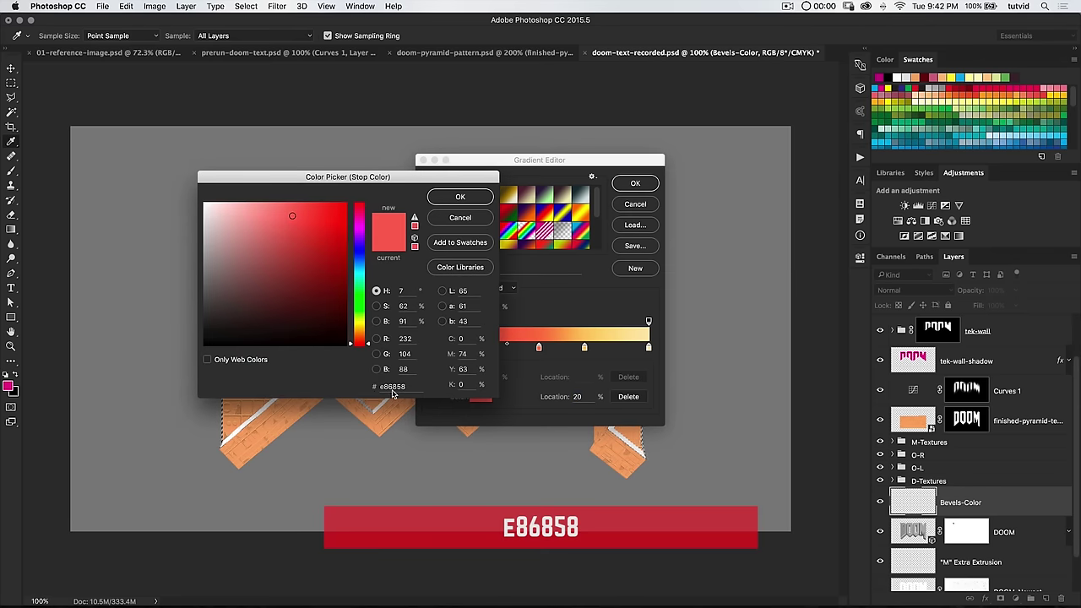
{"action": "left_click", "coordinate": [462, 196]}
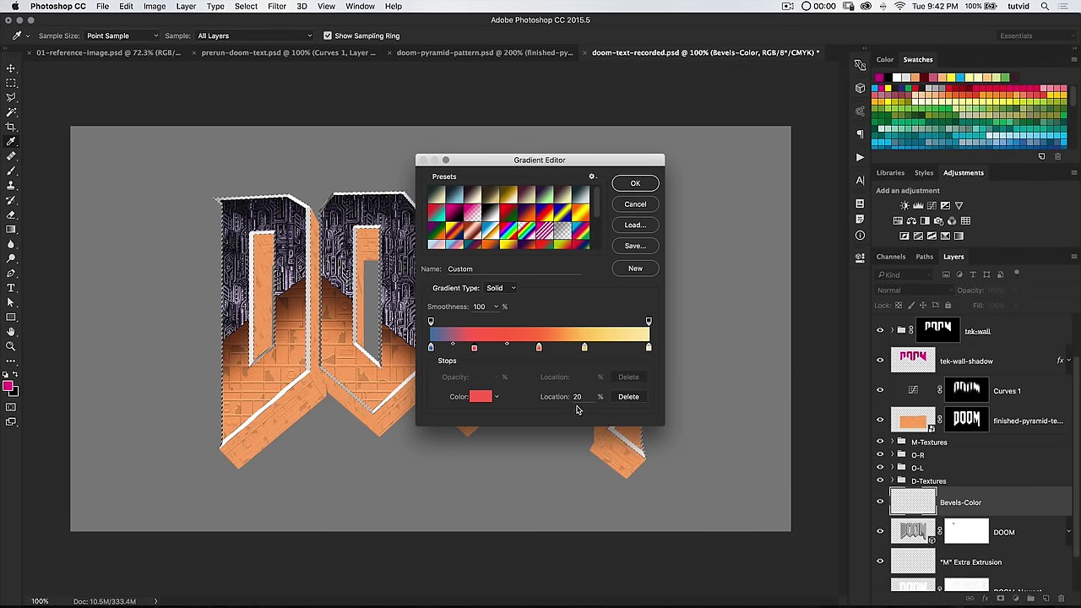
{"action": "left_click", "coordinate": [538, 348]}
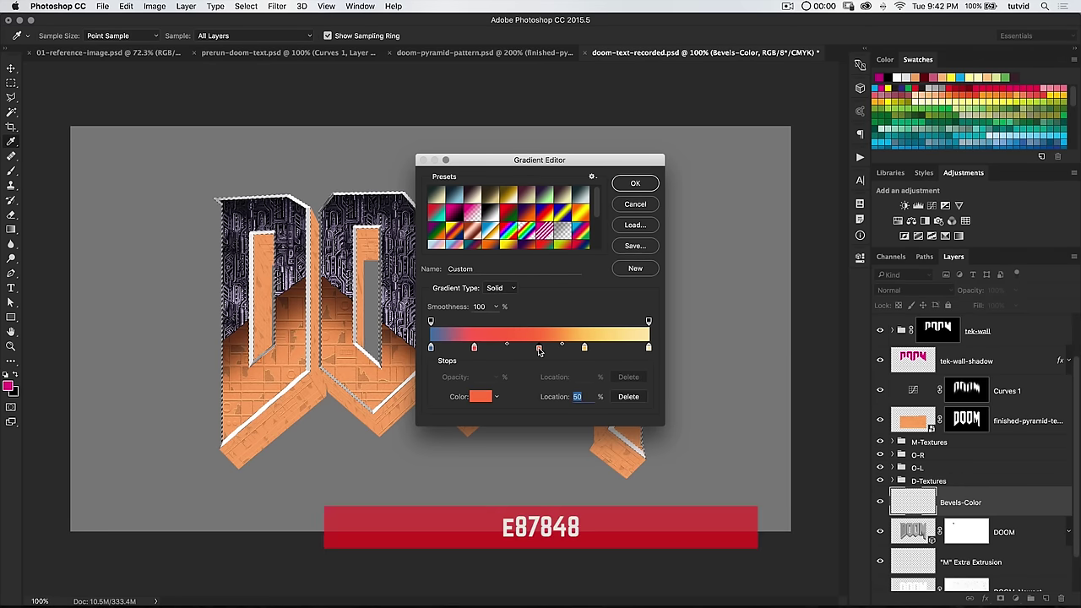
{"action": "double_click", "coordinate": [538, 348]}
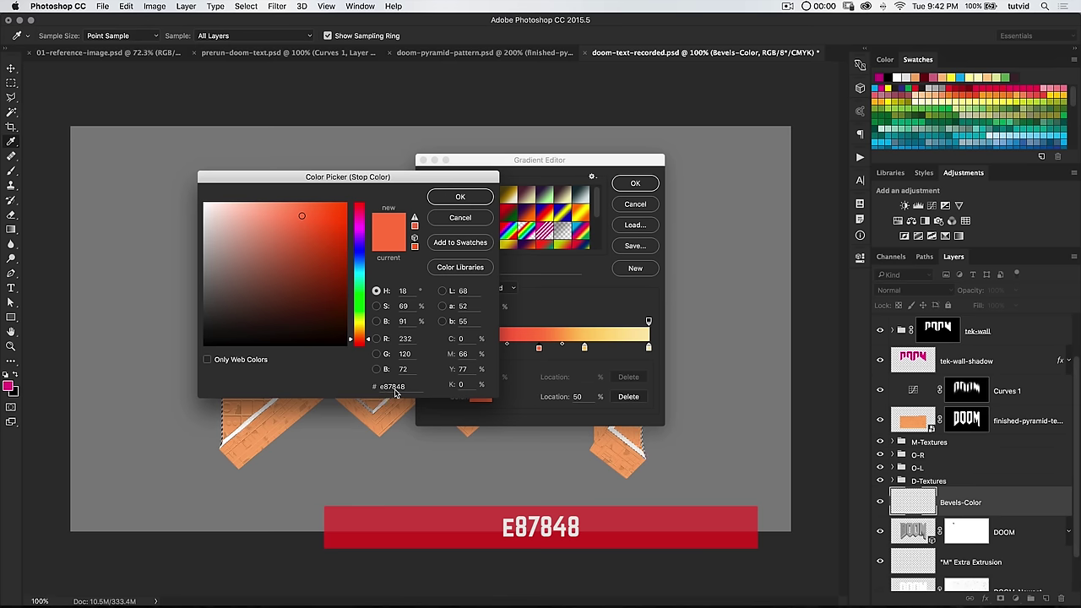
{"action": "left_click", "coordinate": [461, 198]}
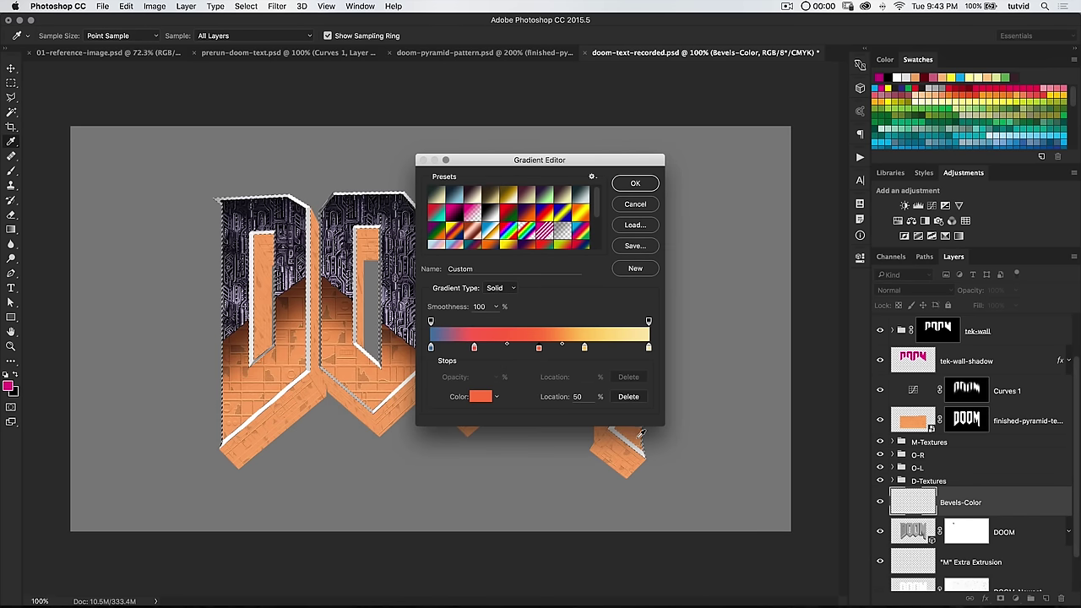
Check the hex colors of the gradient's stops at 70% and 100% without changing them.
{"action": "left_click", "coordinate": [585, 348]}
{"action": "double_click", "coordinate": [585, 348]}
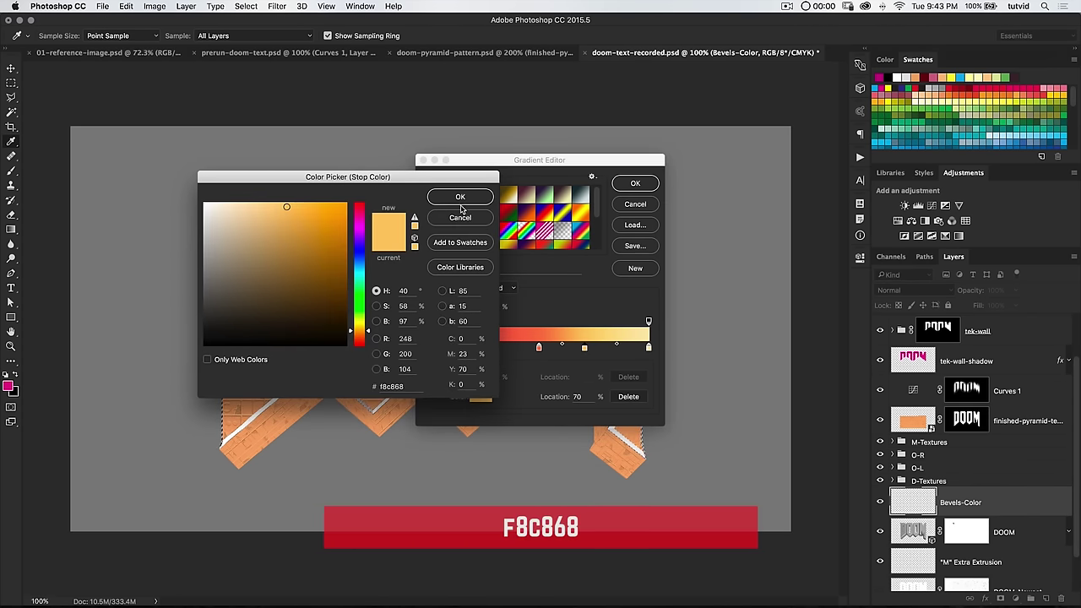
{"action": "left_click", "coordinate": [469, 197]}
{"action": "left_click", "coordinate": [647, 347]}
{"action": "double_click", "coordinate": [648, 348]}
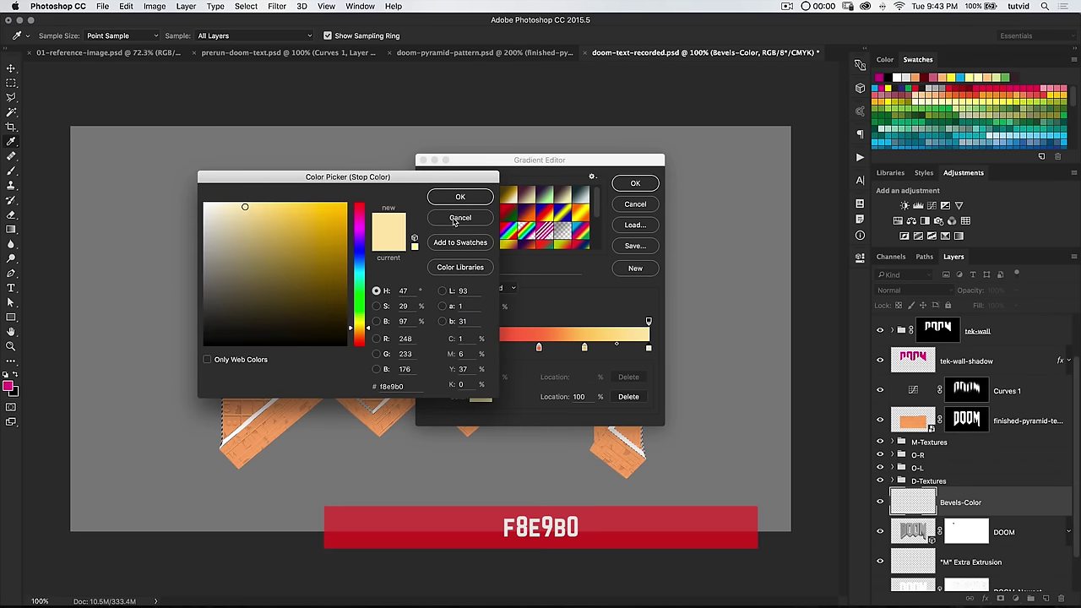
{"action": "left_click", "coordinate": [460, 197]}
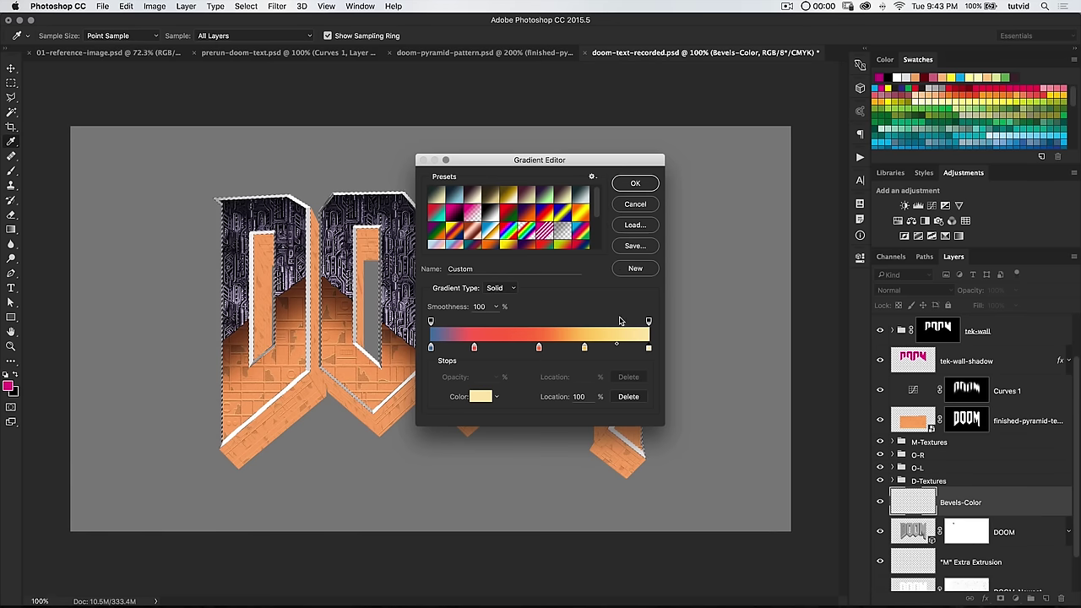
Accept the gradient, fill the selected bevels with it vertically from the letters' top edge to their base, and deselect.
{"action": "left_click", "coordinate": [641, 185]}
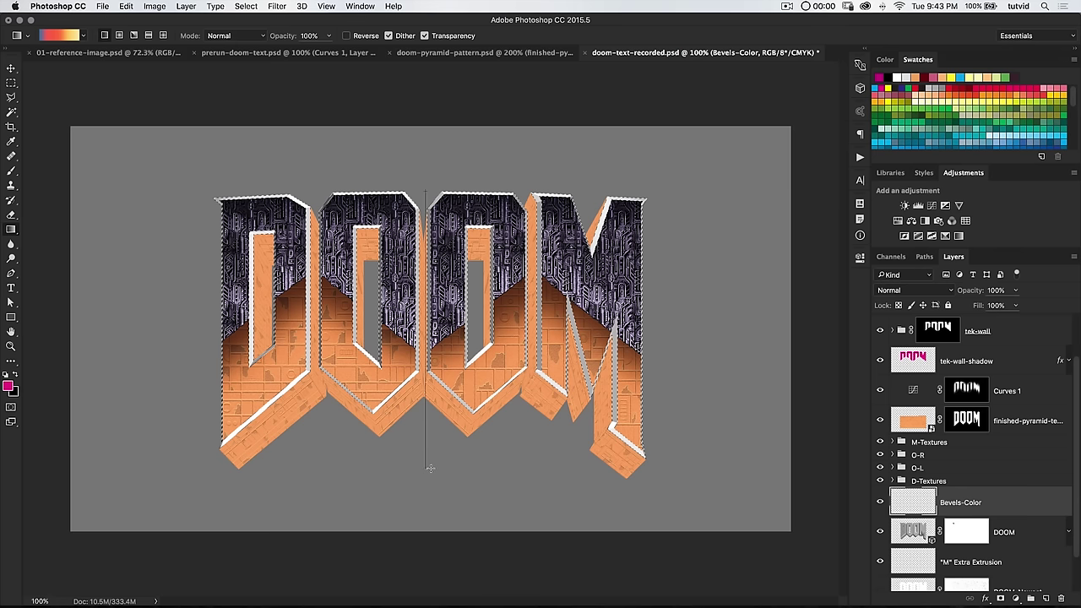
{"action": "left_click_drag", "start_coordinate": [429, 467], "coordinate": [429, 467]}
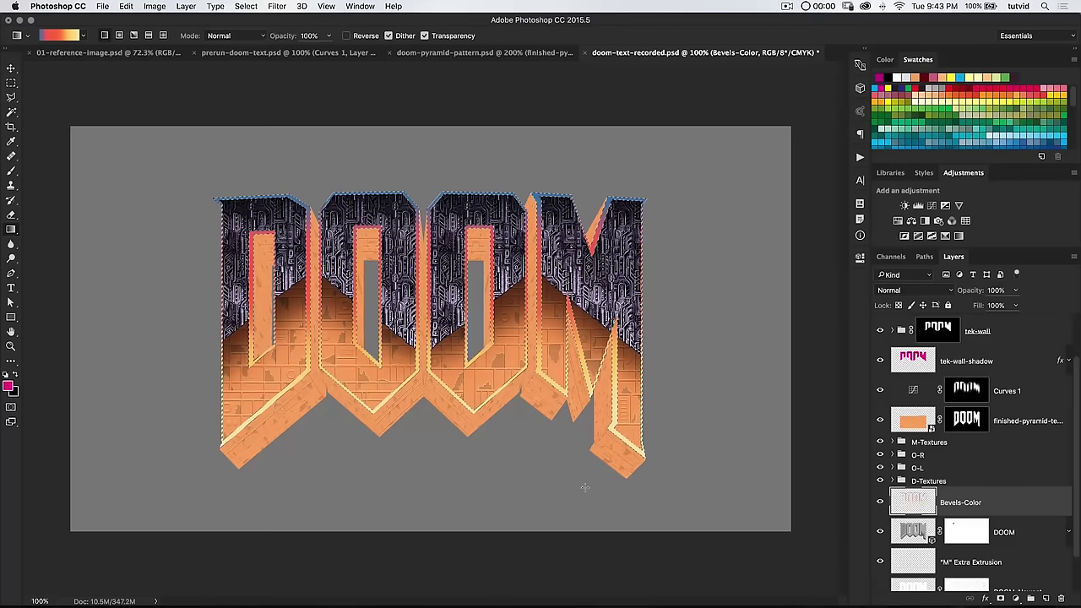
{"action": "key", "text": "super+d"}
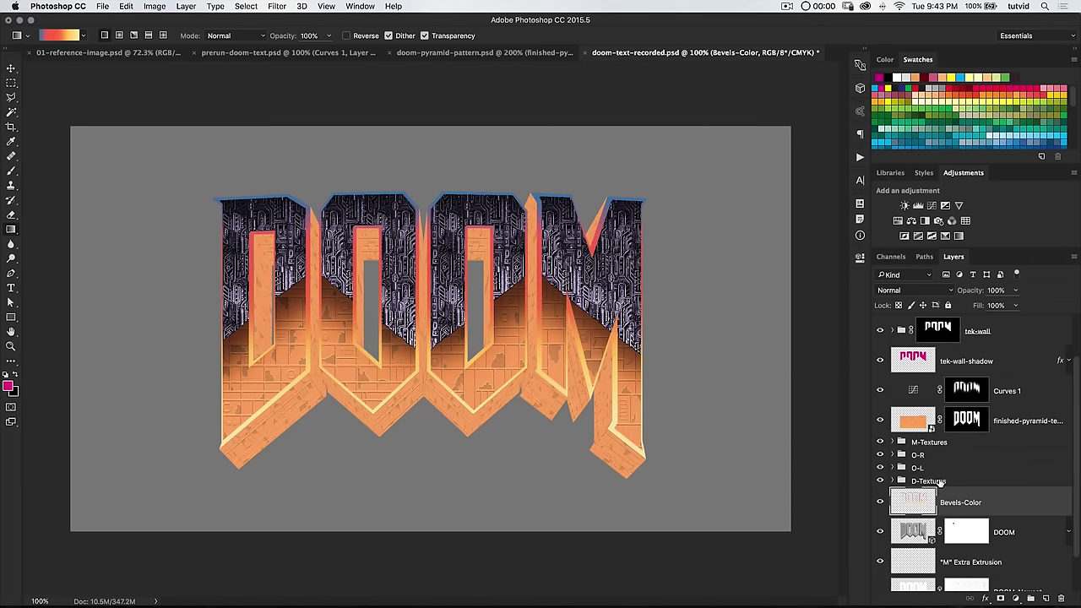
Add a new layer above tek-wall-d&b and name it top-of-bevel-shading.
{"action": "scroll", "coordinate": [939, 481], "scroll_direction": "up", "scroll_amount": 2}
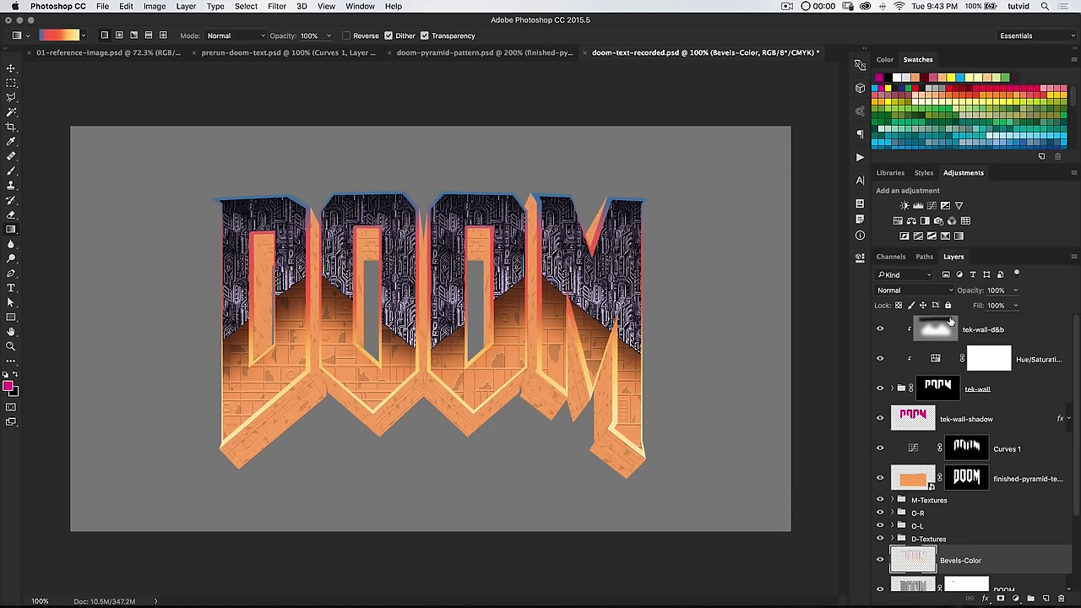
{"action": "left_click", "coordinate": [946, 324]}
{"action": "left_click", "coordinate": [1046, 599]}
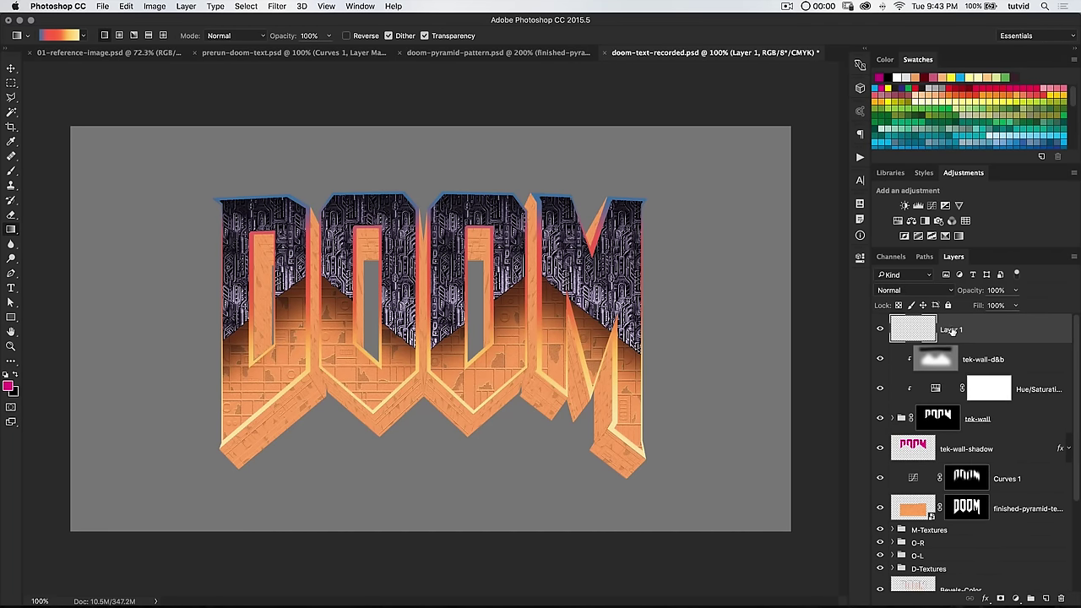
{"action": "double_click", "coordinate": [959, 329]}
{"action": "type", "text": "bevel-top-shading"}
{"action": "key", "text": "Return"}
{"action": "left_click_drag", "start_coordinate": [961, 329], "coordinate": [892, 326]}
{"action": "type", "text": "top-of-bevel"}
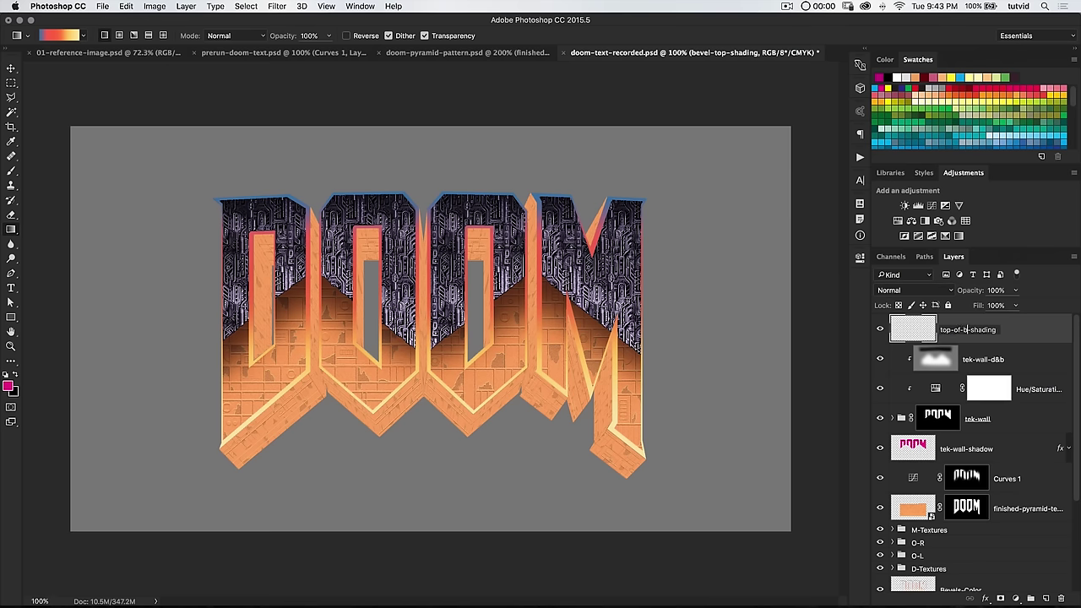
{"action": "key", "text": "Return"}
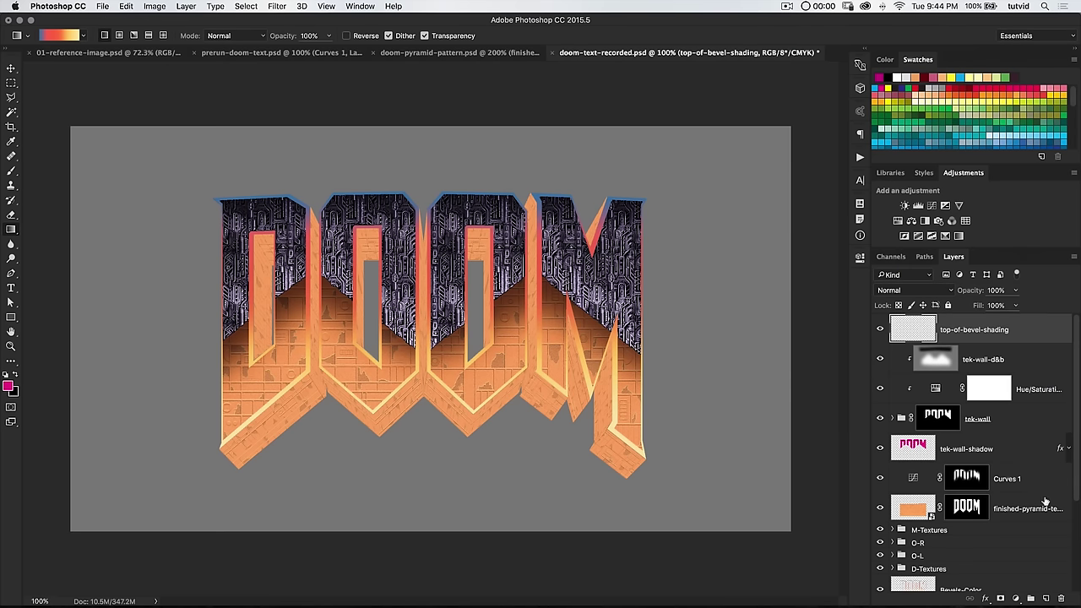
Load the faces alpha channel as a selection, keeping the top-of-bevel-shading layer active.
{"action": "left_click", "coordinate": [890, 256]}
{"action": "left_click", "coordinate": [919, 402], "text": "super"}
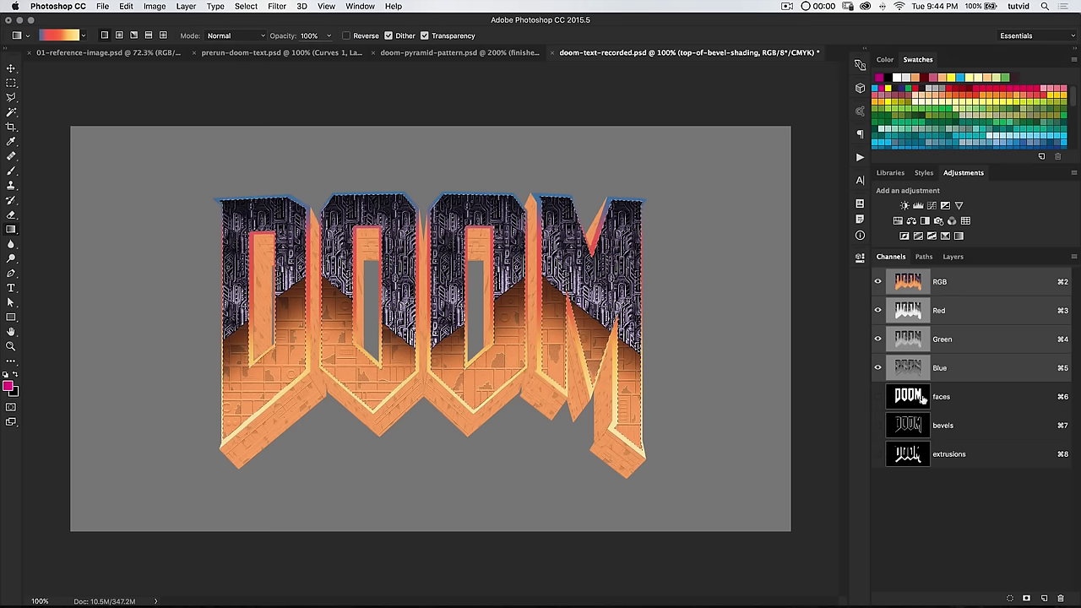
{"action": "left_click", "coordinate": [953, 256]}
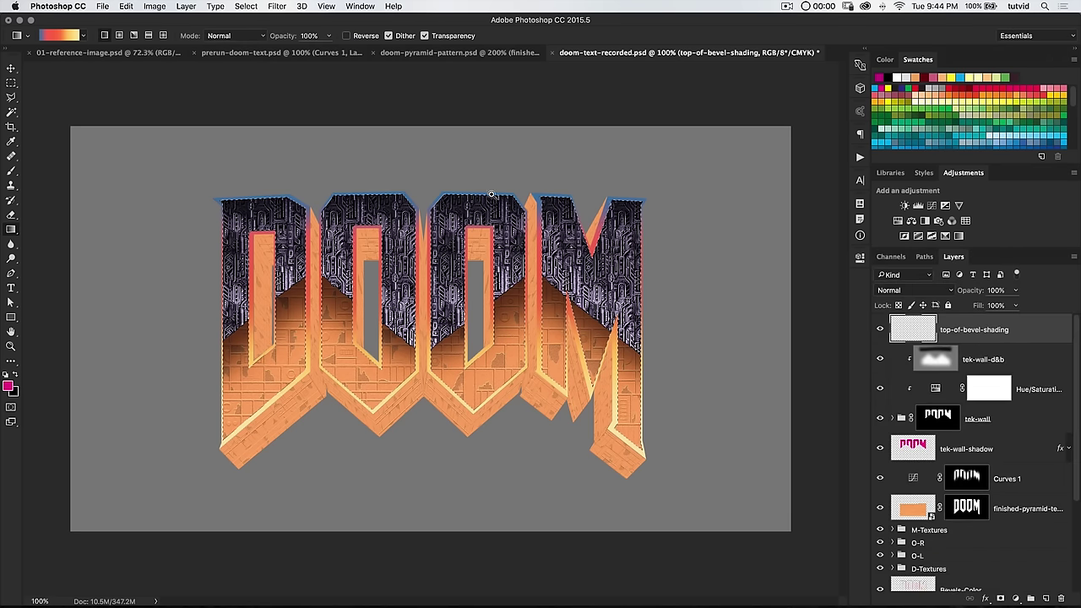
Nudge the faces selection outline up a few pixels so it overlaps the letters' top bevels.
{"action": "key", "text": "z"}
{"action": "left_click", "coordinate": [490, 217]}
{"action": "left_click", "coordinate": [490, 217]}
{"action": "left_click", "coordinate": [490, 216]}
{"action": "left_click", "coordinate": [490, 216]}
{"action": "left_click_drag", "start_coordinate": [474, 162], "coordinate": [477, 283]}
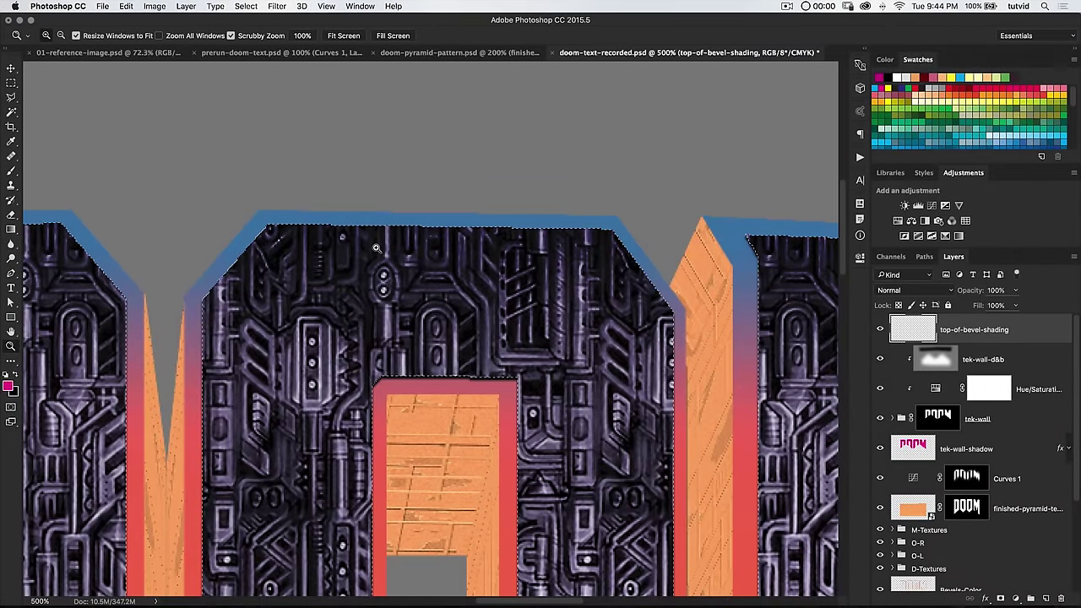
{"action": "left_click", "coordinate": [10, 84]}
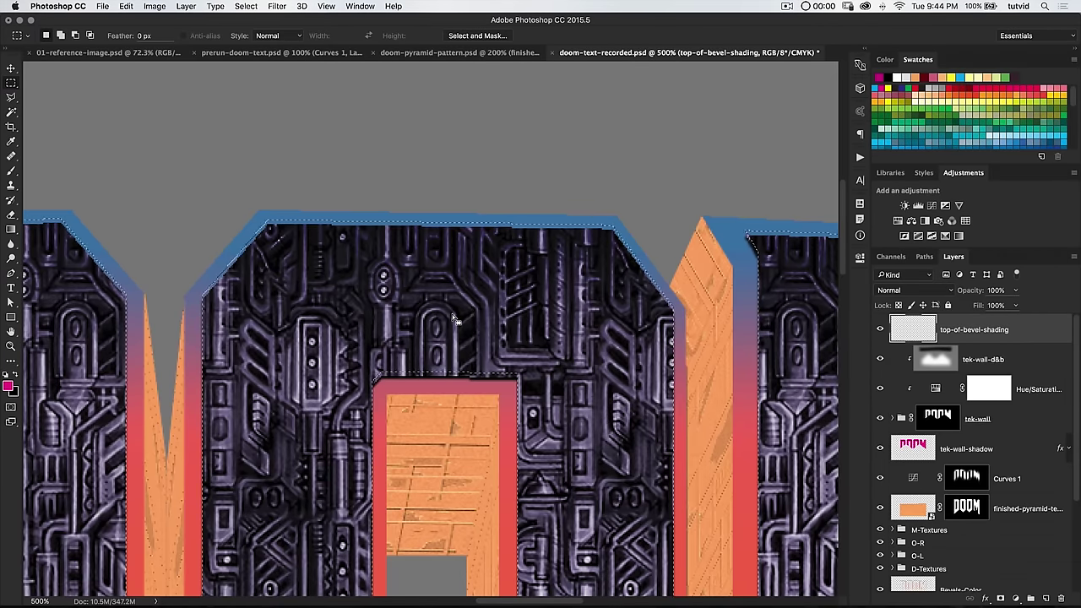
{"action": "scroll", "coordinate": [454, 319], "scroll_direction": "down", "scroll_amount": 3}
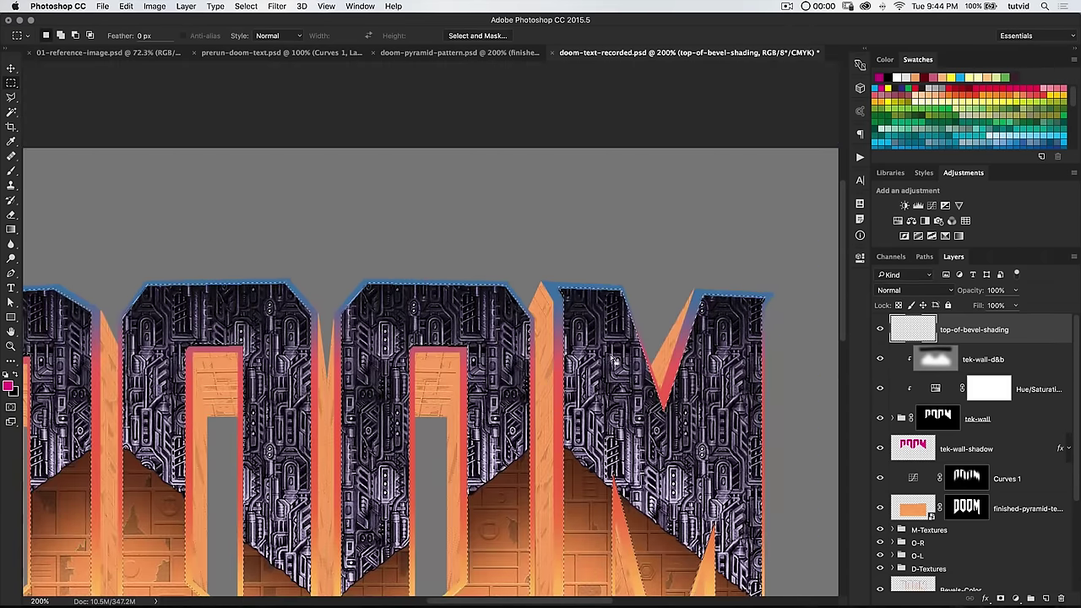
Intersect the shifted selection with the bevels alpha channel to keep only the strip along the top bevels.
{"action": "scroll", "coordinate": [524, 353], "scroll_direction": "left", "scroll_amount": 5}
{"action": "left_click", "coordinate": [288, 278]}
{"action": "left_click", "coordinate": [287, 279]}
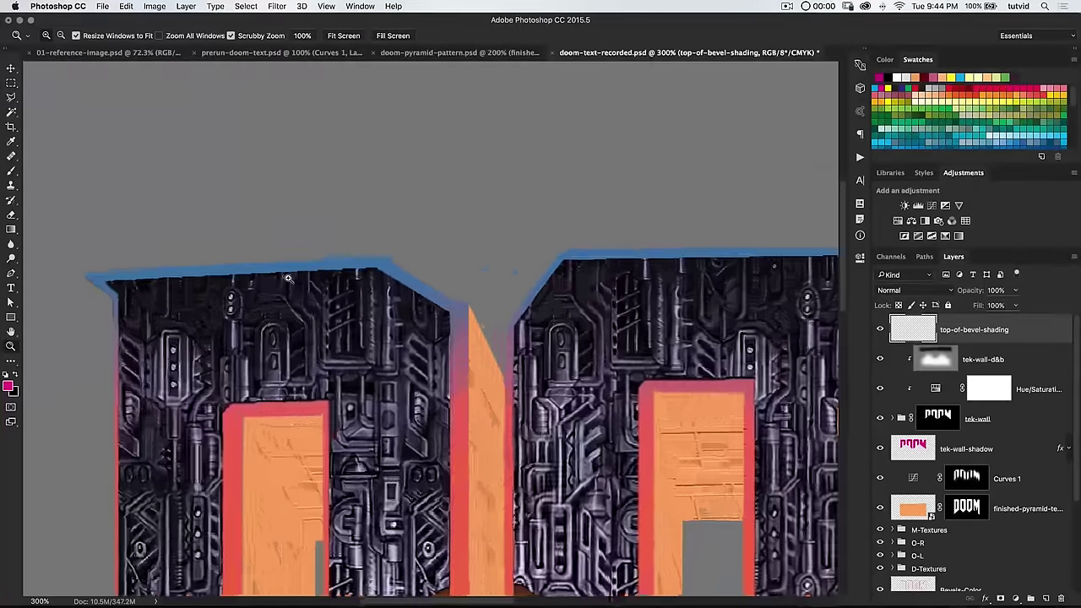
{"action": "left_click", "coordinate": [288, 279]}
{"action": "left_click", "coordinate": [288, 279]}
{"action": "left_click_drag", "start_coordinate": [263, 296], "coordinate": [507, 334]}
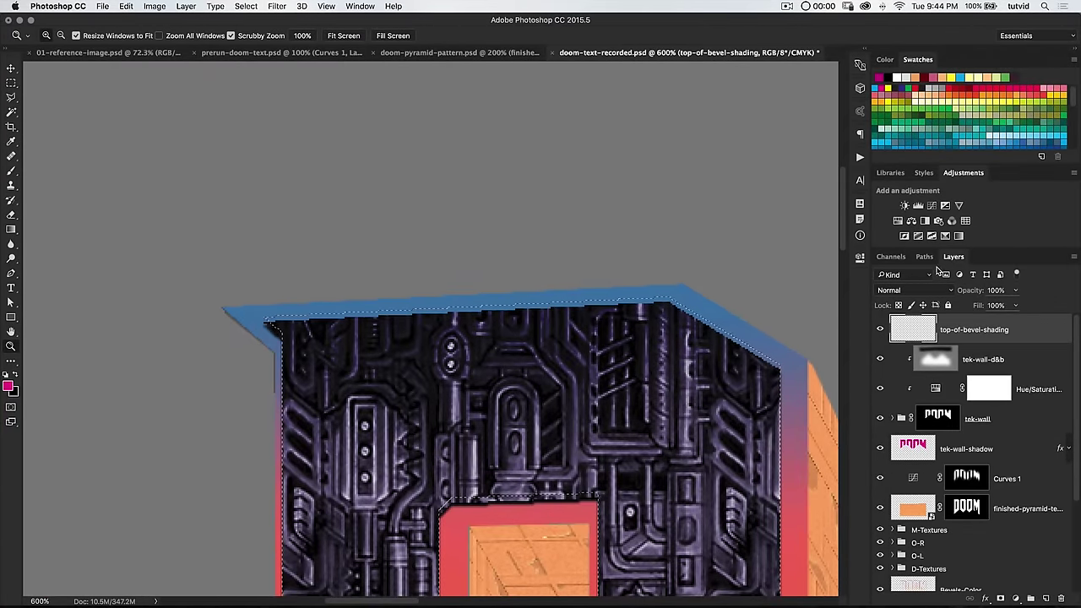
{"action": "left_click", "coordinate": [887, 257]}
{"action": "left_click", "coordinate": [909, 426], "text": "alt+shift+super"}
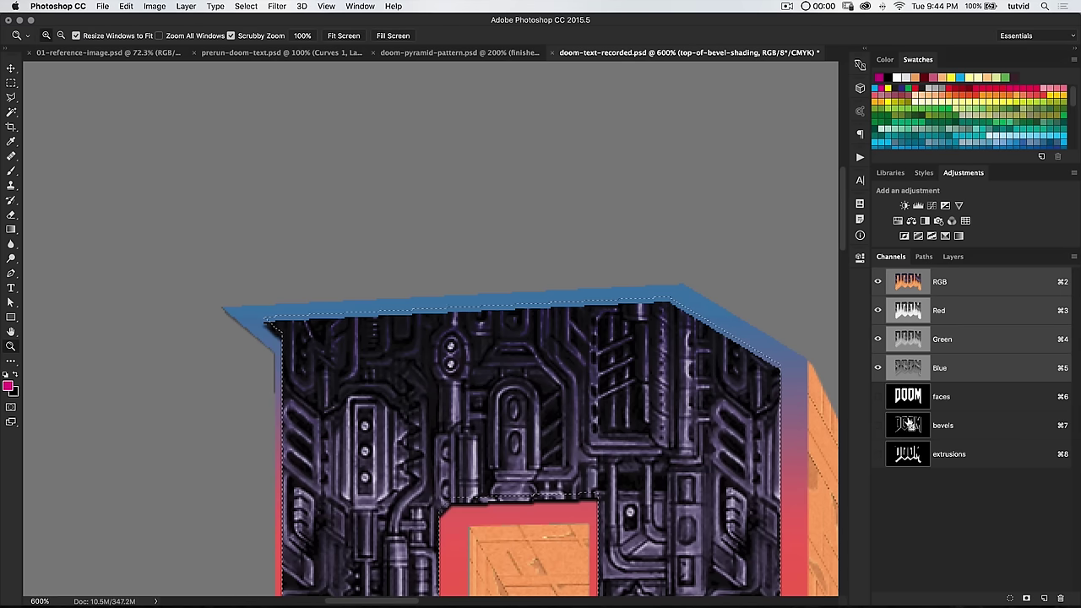
{"action": "left_click", "coordinate": [908, 426], "text": "alt+shift+super"}
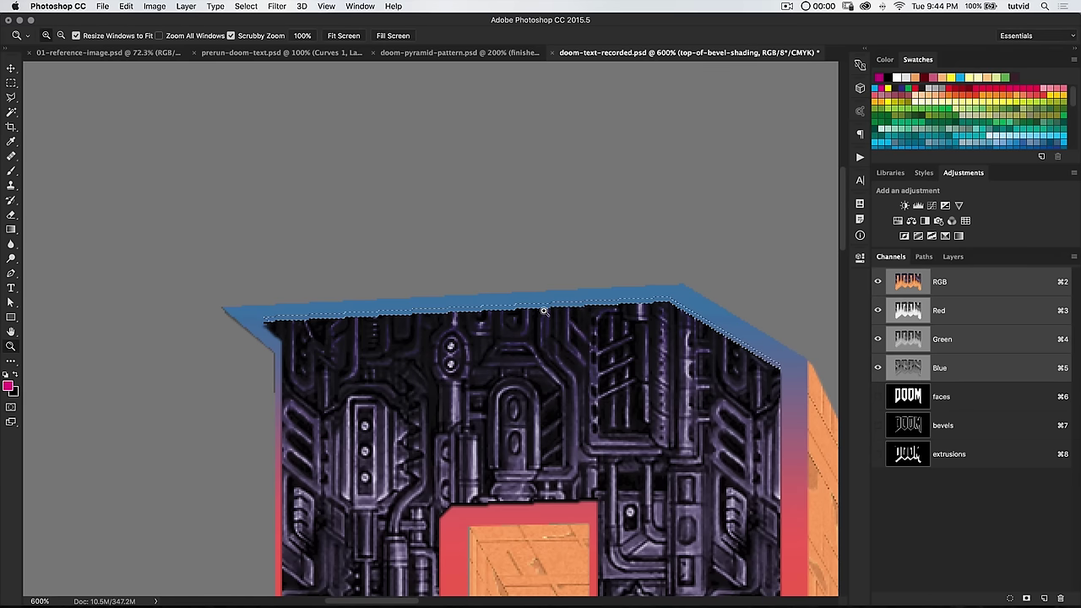
Extend the selection into the D's upper-left bevel corner by adding a thin Polygonal Lasso area.
{"action": "mouse_move", "coordinate": [254, 315]}
{"action": "left_mouse_down"}
{"action": "mouse_move", "coordinate": [264, 322]}
{"action": "mouse_move", "coordinate": [248, 320]}
{"action": "left_mouse_up"}
{"action": "left_click", "coordinate": [11, 97]}
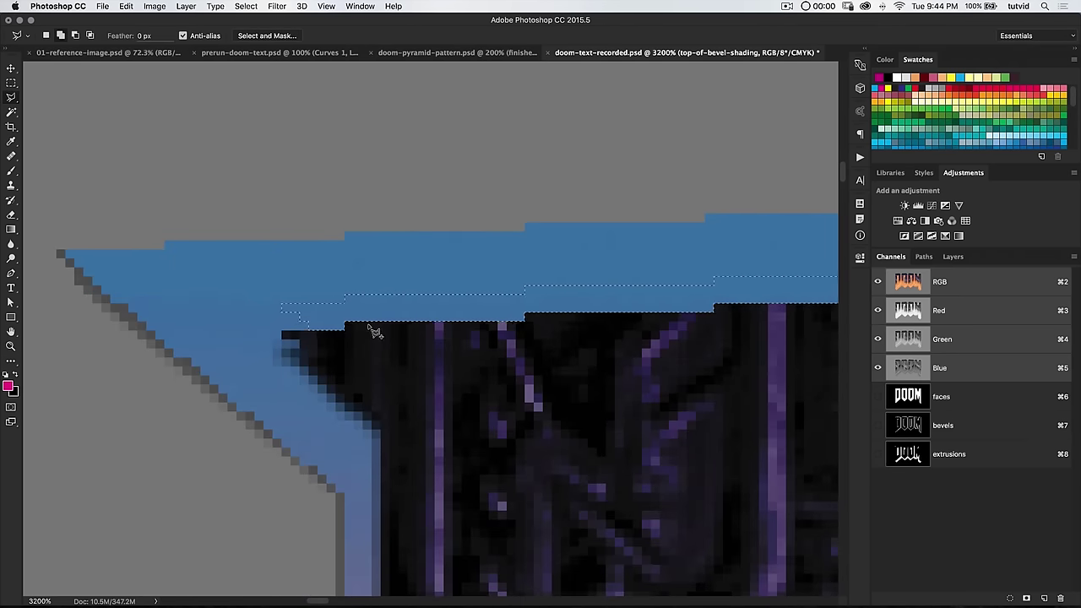
{"action": "left_click", "coordinate": [506, 323]}
{"action": "left_click", "coordinate": [267, 331]}
{"action": "left_click", "coordinate": [213, 302]}
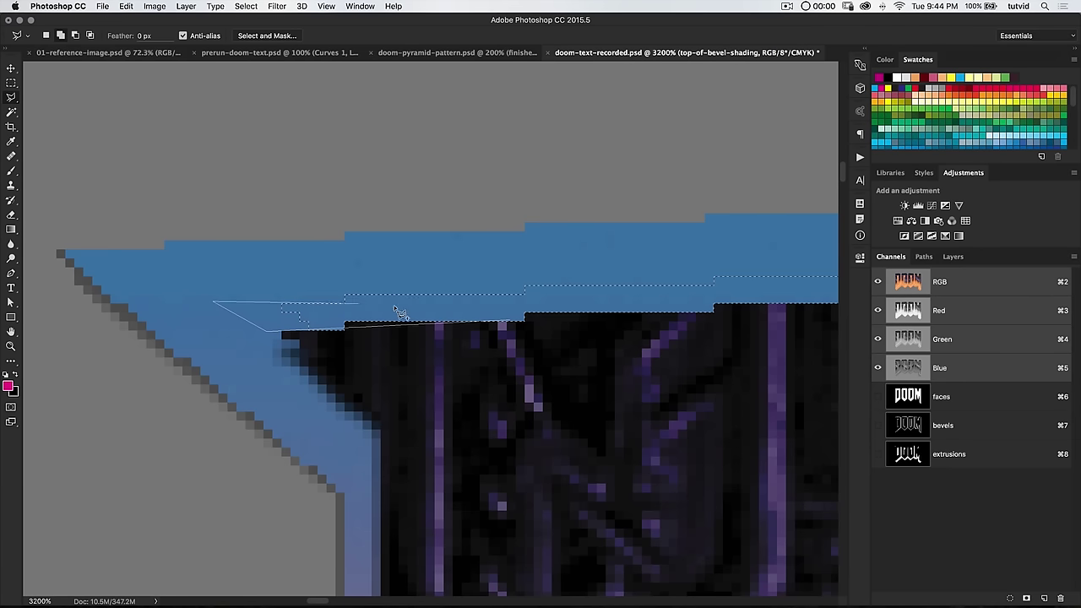
{"action": "left_click", "coordinate": [509, 321]}
{"action": "scroll", "coordinate": [314, 362], "scroll_direction": "down", "scroll_amount": 5}
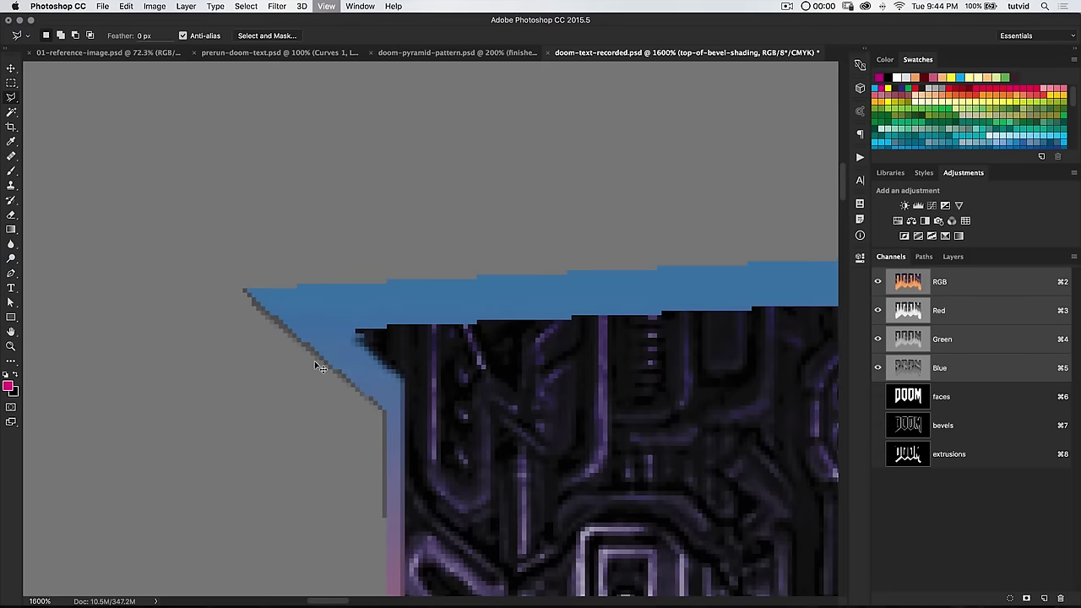
Add small Polygonal Lasso areas to the selection to fill the gaps at the M's top bevel corners.
{"action": "left_click_drag", "start_coordinate": [533, 384], "coordinate": [125, 364]}
{"action": "left_click_drag", "start_coordinate": [598, 406], "coordinate": [407, 394]}
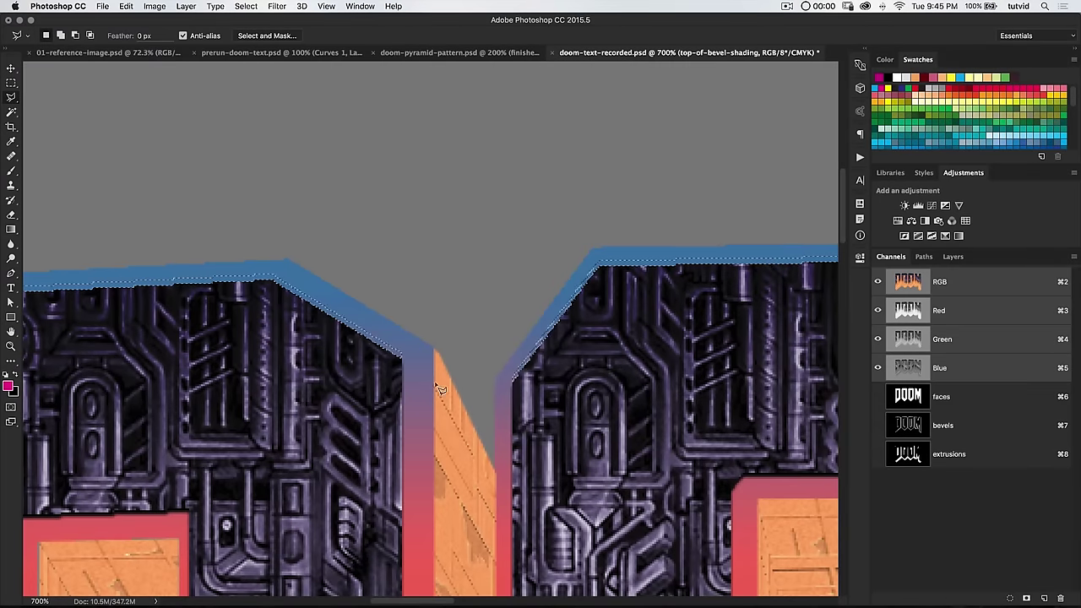
{"action": "left_click_drag", "start_coordinate": [653, 374], "coordinate": [93, 355]}
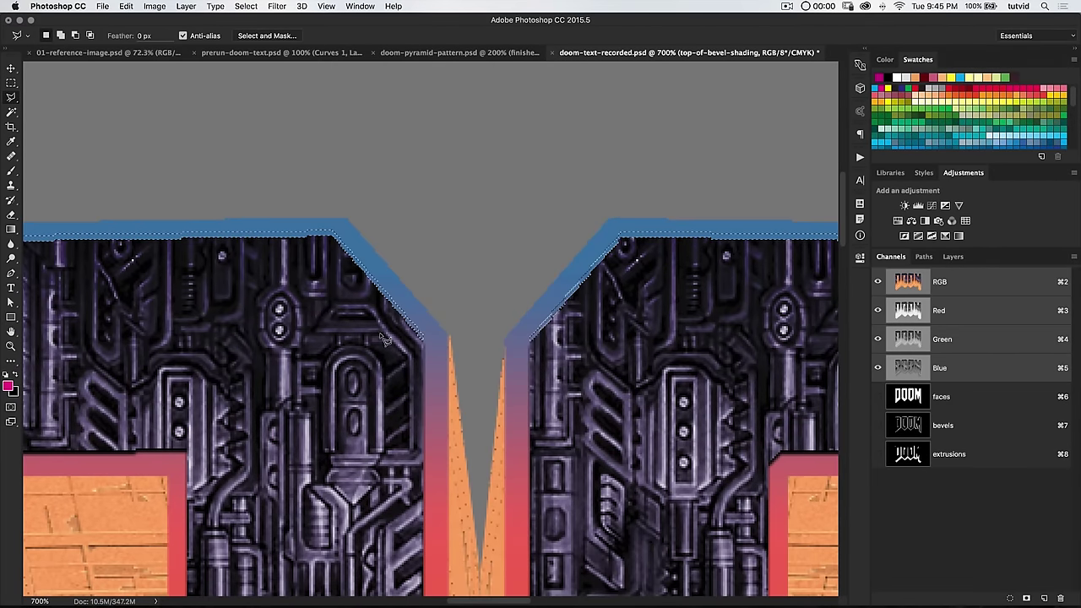
{"action": "left_click_drag", "start_coordinate": [580, 346], "coordinate": [216, 367]}
{"action": "left_click_drag", "start_coordinate": [730, 376], "coordinate": [25, 244]}
{"action": "mouse_move", "coordinate": [167, 137]}
{"action": "left_mouse_down"}
{"action": "mouse_move", "coordinate": [279, 244]}
{"action": "mouse_move", "coordinate": [326, 253]}
{"action": "left_mouse_up"}
{"action": "key", "text": "z"}
{"action": "key", "text": "l"}
{"action": "left_click", "coordinate": [390, 266], "text": "shift"}
{"action": "left_click", "coordinate": [307, 263]}
{"action": "left_click", "coordinate": [279, 226]}
{"action": "double_click", "coordinate": [333, 232]}
{"action": "left_click", "coordinate": [318, 227], "text": "shift"}
{"action": "left_click", "coordinate": [365, 227]}
{"action": "left_click", "coordinate": [364, 246]}
{"action": "left_click", "coordinate": [318, 246]}
{"action": "left_click", "coordinate": [317, 227]}
Extend the selection into the M's upper-right bevel tip with the Polygonal Lasso.
{"action": "mouse_move", "coordinate": [318, 227]}
{"action": "left_mouse_down"}
{"action": "mouse_move", "coordinate": [332, 364]}
{"action": "mouse_move", "coordinate": [437, 313]}
{"action": "mouse_move", "coordinate": [543, 202]}
{"action": "left_mouse_up"}
{"action": "key", "text": "z"}
{"action": "left_click", "coordinate": [507, 201], "text": "shift"}
{"action": "left_click", "coordinate": [554, 203]}
{"action": "left_click", "coordinate": [578, 176]}
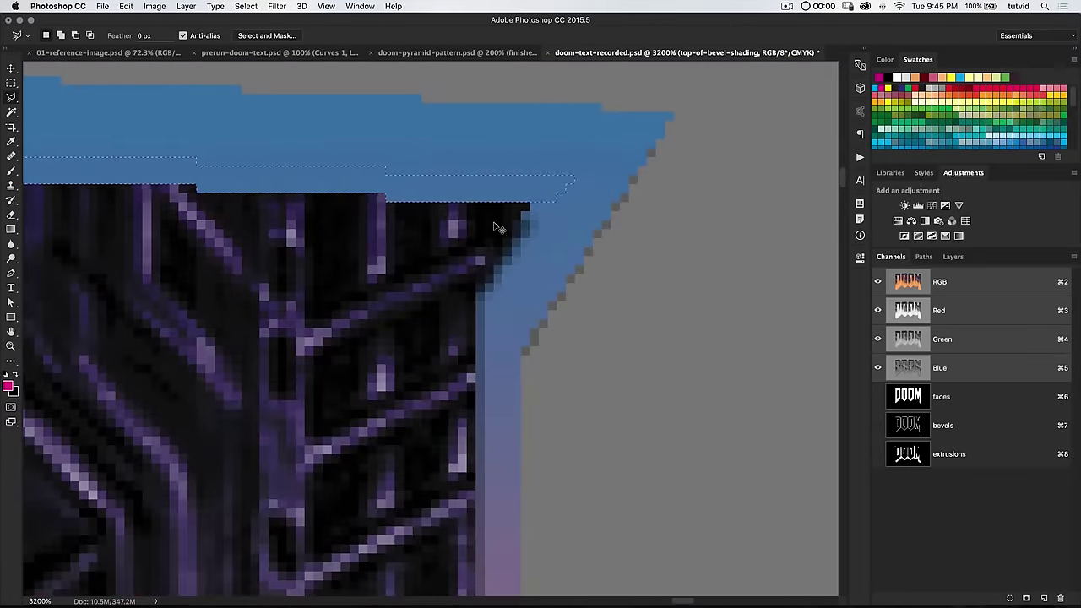
{"action": "double_click", "coordinate": [459, 179]}
Inspect the completed selection along the top bevels across all four letters.
{"action": "key", "text": "super+minus"}
{"action": "key", "text": "super+minus"}
{"action": "key", "text": "super+minus"}
{"action": "key", "text": "super+minus"}
{"action": "key", "text": "super+minus"}
{"action": "key", "text": "super+minus"}
{"action": "key", "text": "super+minus"}
{"action": "key", "text": "super+minus"}
{"action": "mouse_move", "coordinate": [451, 245]}
{"action": "left_mouse_down"}
{"action": "mouse_move", "coordinate": [436, 282]}
{"action": "mouse_move", "coordinate": [639, 268]}
{"action": "left_mouse_up"}
{"action": "key", "text": "space"}
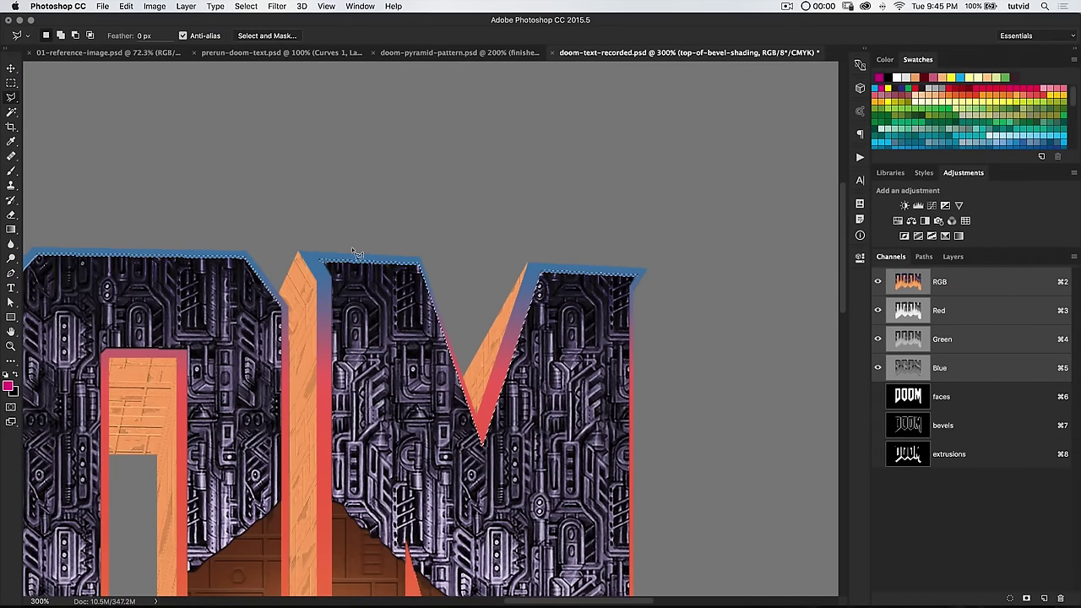
{"action": "left_click_drag", "start_coordinate": [131, 356], "coordinate": [532, 352]}
{"action": "mouse_move", "coordinate": [338, 315]}
{"action": "left_mouse_down"}
{"action": "mouse_move", "coordinate": [586, 307]}
{"action": "mouse_move", "coordinate": [605, 290]}
{"action": "mouse_move", "coordinate": [566, 303]}
{"action": "left_mouse_up"}
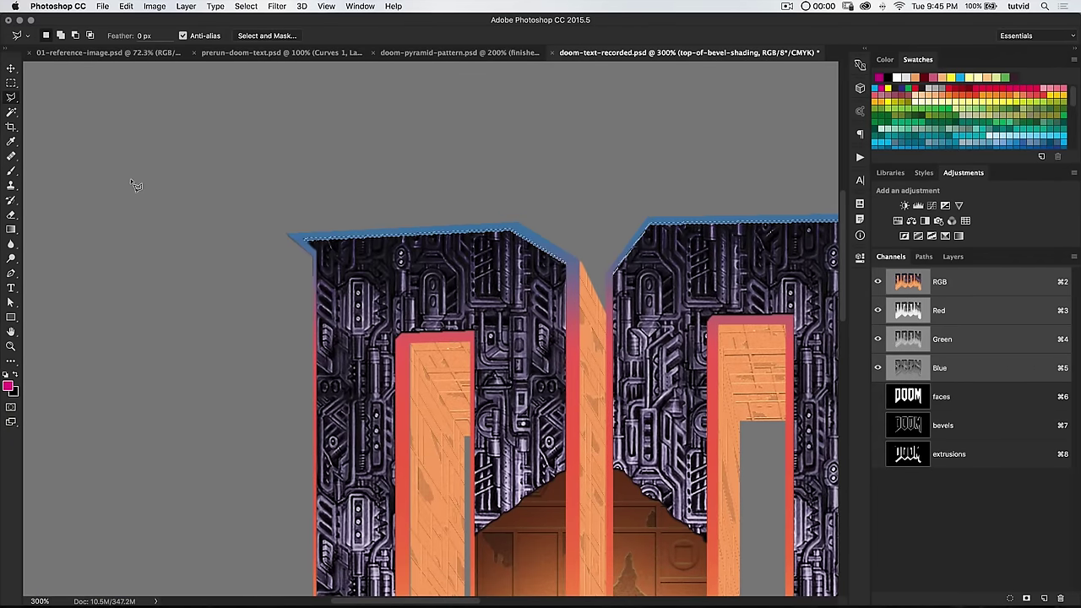
Set up a black brush at 175 px and 10% opacity for painting on the top-of-bevel-shading layer.
{"action": "left_click", "coordinate": [15, 375]}
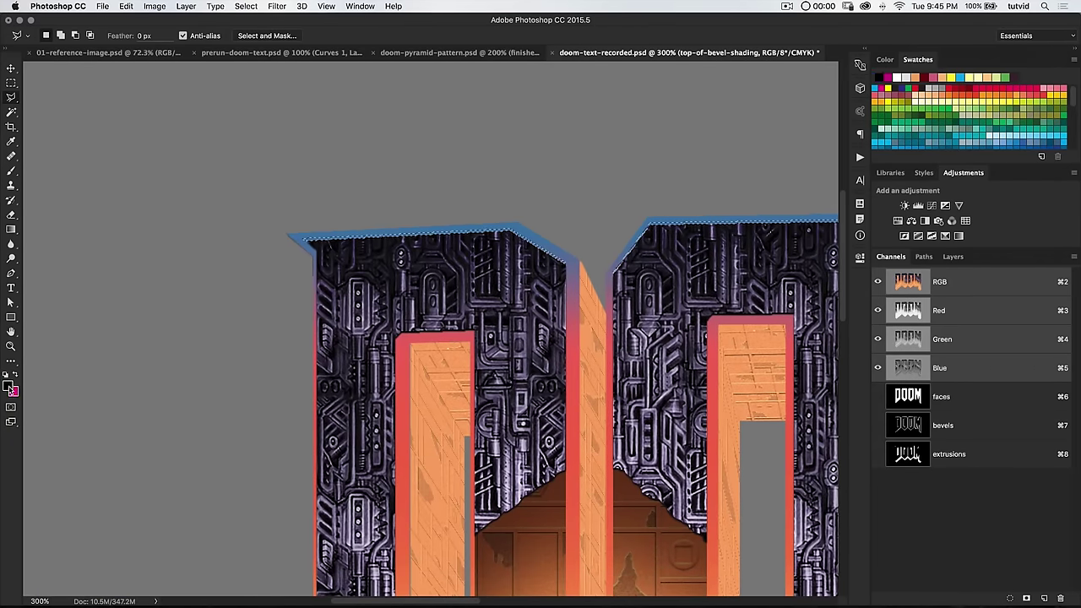
{"action": "left_click", "coordinate": [12, 173]}
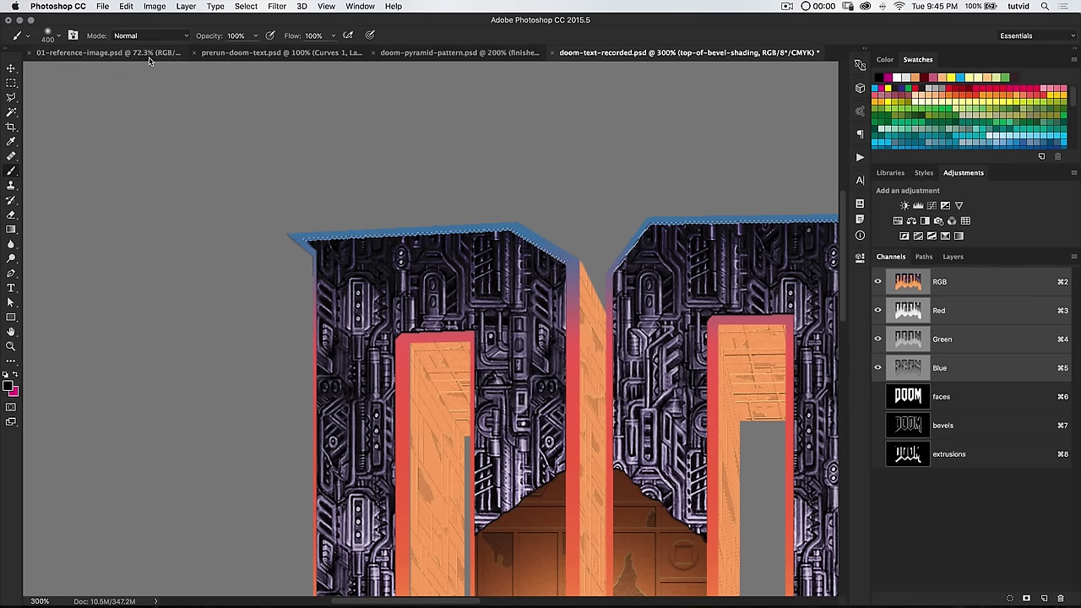
{"action": "key", "text": "bracketleft"}
{"action": "key", "text": "bracketleft"}
{"action": "key", "text": "bracketleft"}
{"action": "key", "text": "bracketleft"}
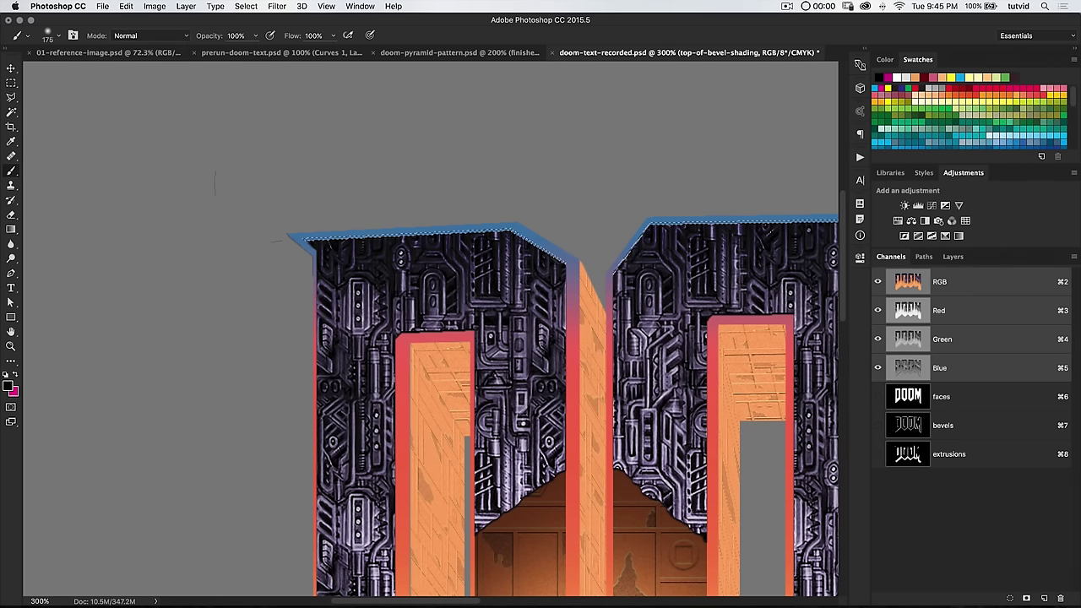
{"action": "left_click", "coordinate": [952, 257]}
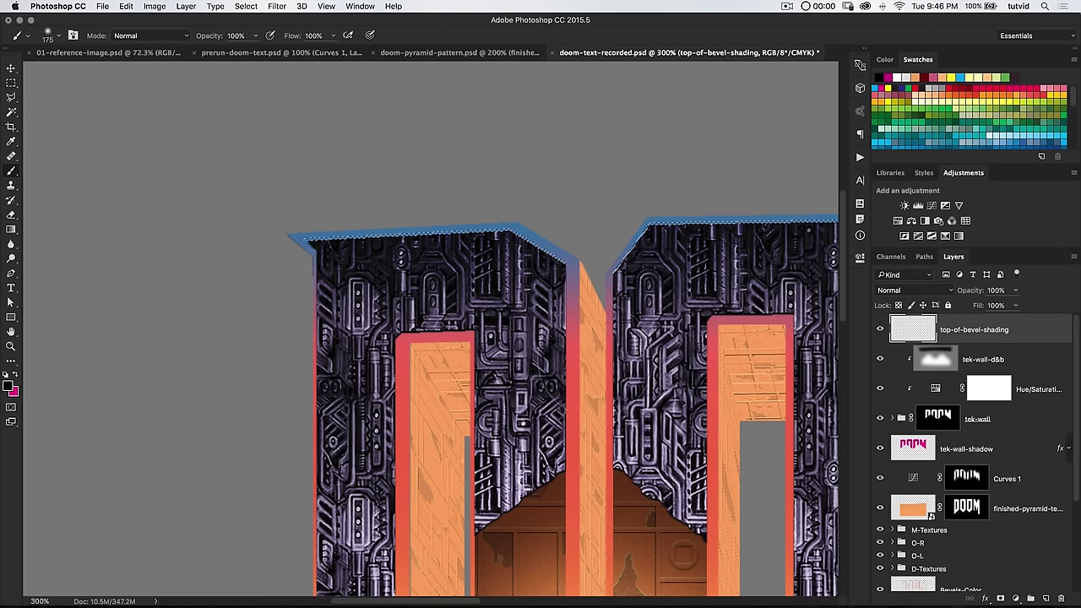
{"action": "mouse_move", "coordinate": [411, 318]}
{"action": "left_mouse_down"}
{"action": "mouse_move", "coordinate": [377, 331]}
{"action": "mouse_move", "coordinate": [355, 356]}
{"action": "left_mouse_up"}
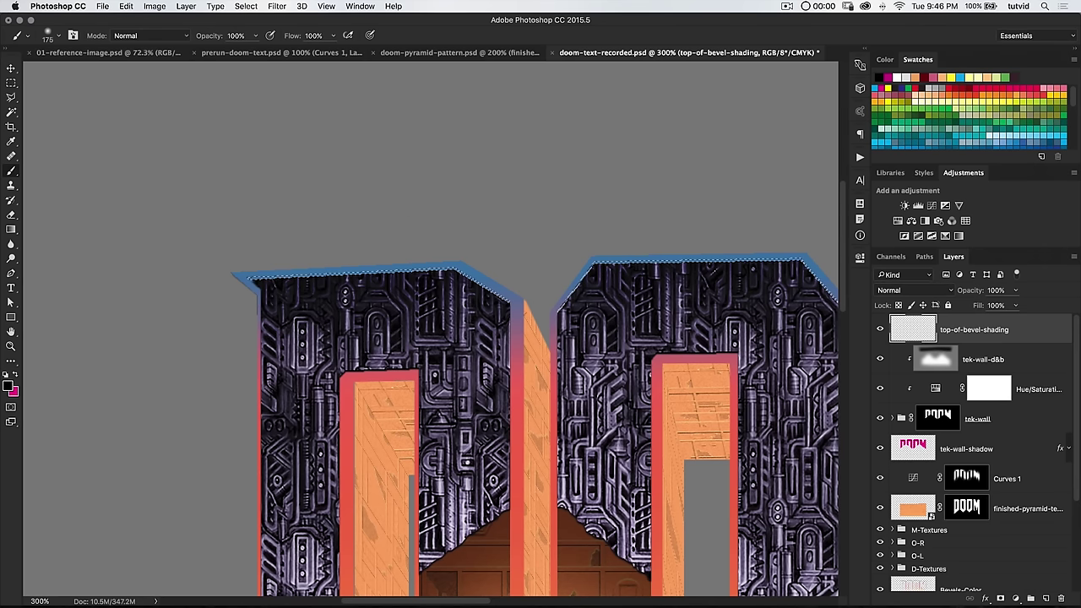
{"action": "left_click", "coordinate": [219, 36]}
{"action": "type", "text": "1"}
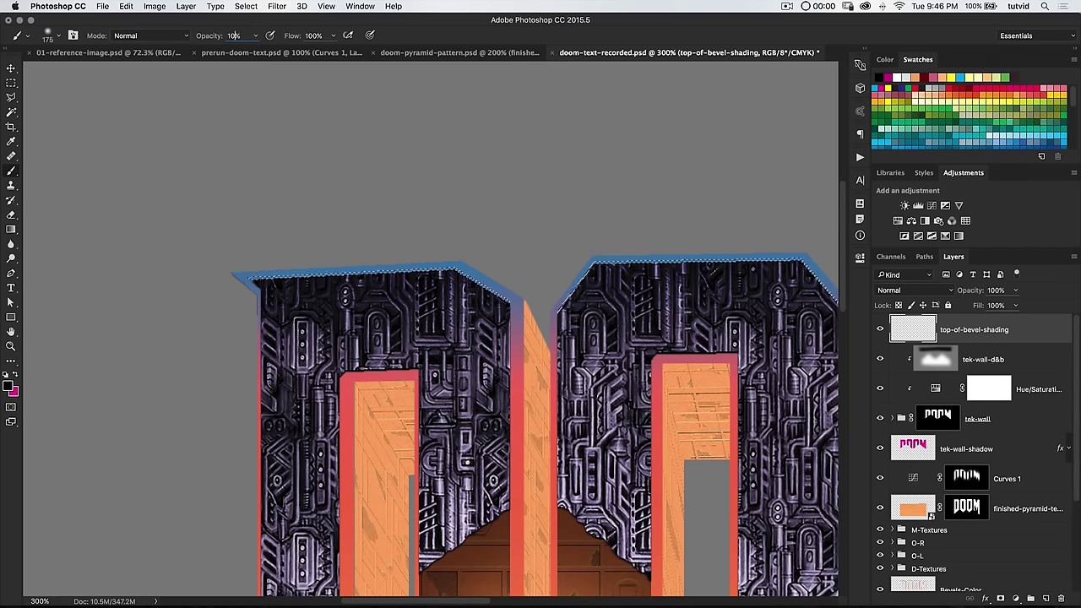
Paint faint black shading inside the selection along the top bevels from the D to the M, and deselect.
{"action": "left_click_drag", "start_coordinate": [455, 241], "coordinate": [503, 265]}
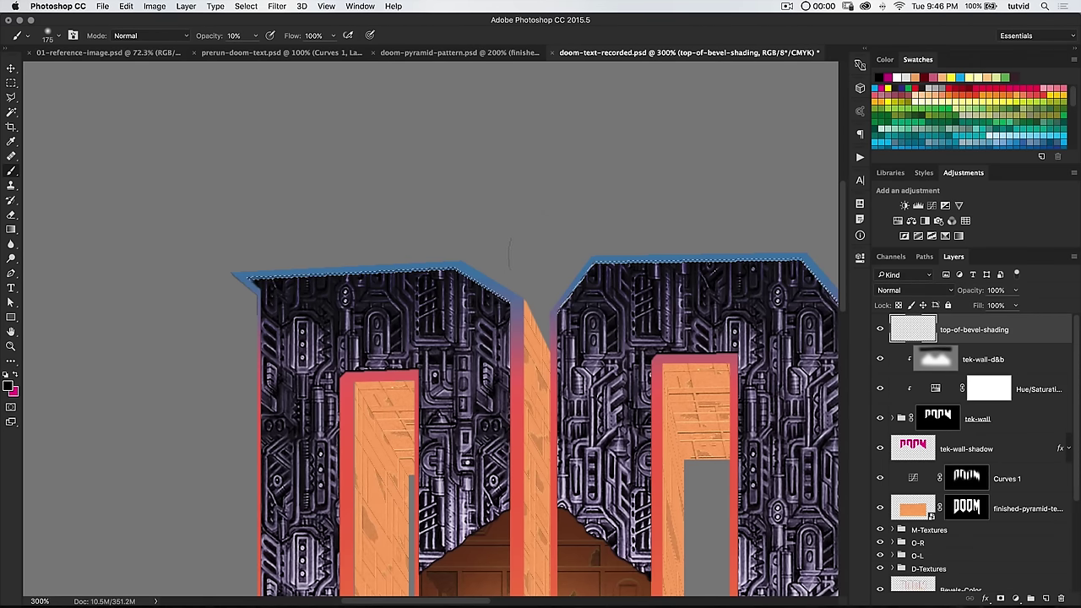
{"action": "mouse_move", "coordinate": [596, 263]}
{"action": "left_mouse_down"}
{"action": "mouse_move", "coordinate": [281, 212]}
{"action": "mouse_move", "coordinate": [404, 228]}
{"action": "mouse_move", "coordinate": [495, 225]}
{"action": "mouse_move", "coordinate": [347, 221]}
{"action": "mouse_move", "coordinate": [598, 217]}
{"action": "mouse_move", "coordinate": [391, 206]}
{"action": "mouse_move", "coordinate": [398, 223]}
{"action": "mouse_move", "coordinate": [536, 211]}
{"action": "mouse_move", "coordinate": [636, 224]}
{"action": "mouse_move", "coordinate": [611, 209]}
{"action": "left_mouse_up"}
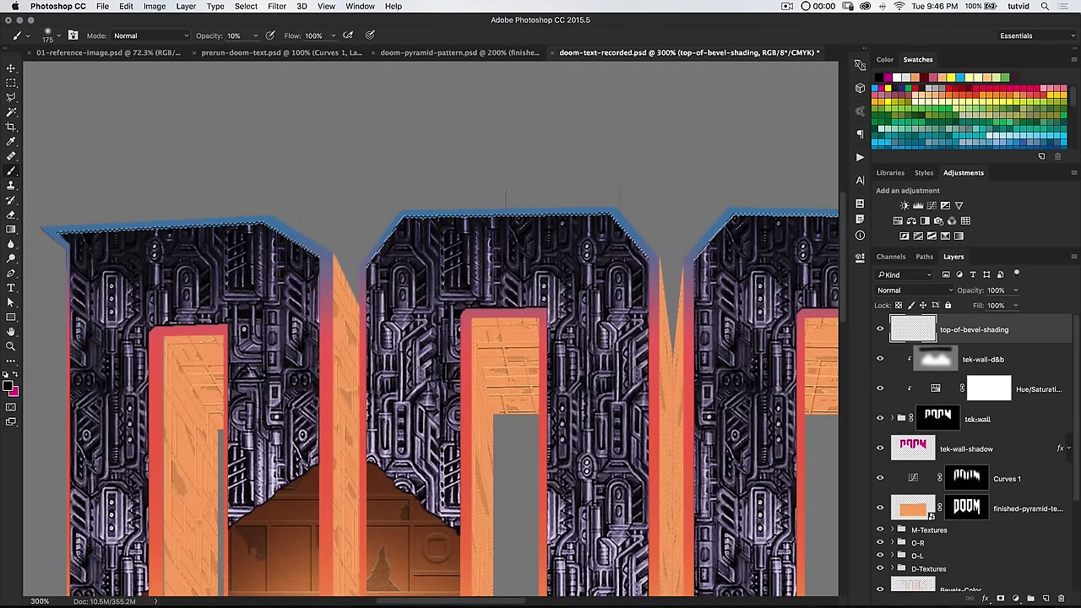
{"action": "left_click_drag", "start_coordinate": [673, 239], "coordinate": [366, 225]}
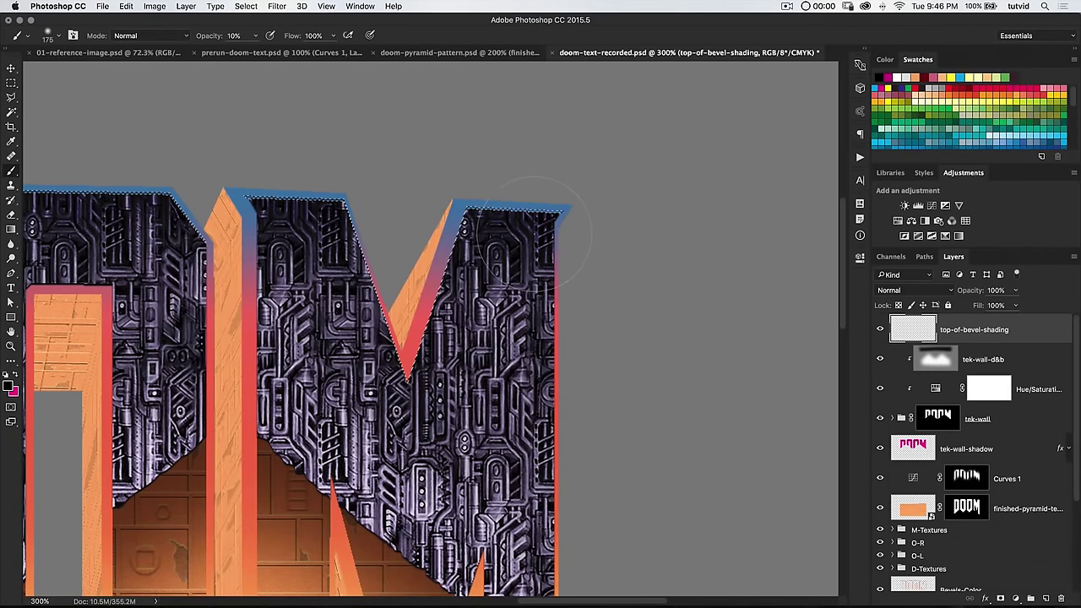
{"action": "key", "text": "super+d"}
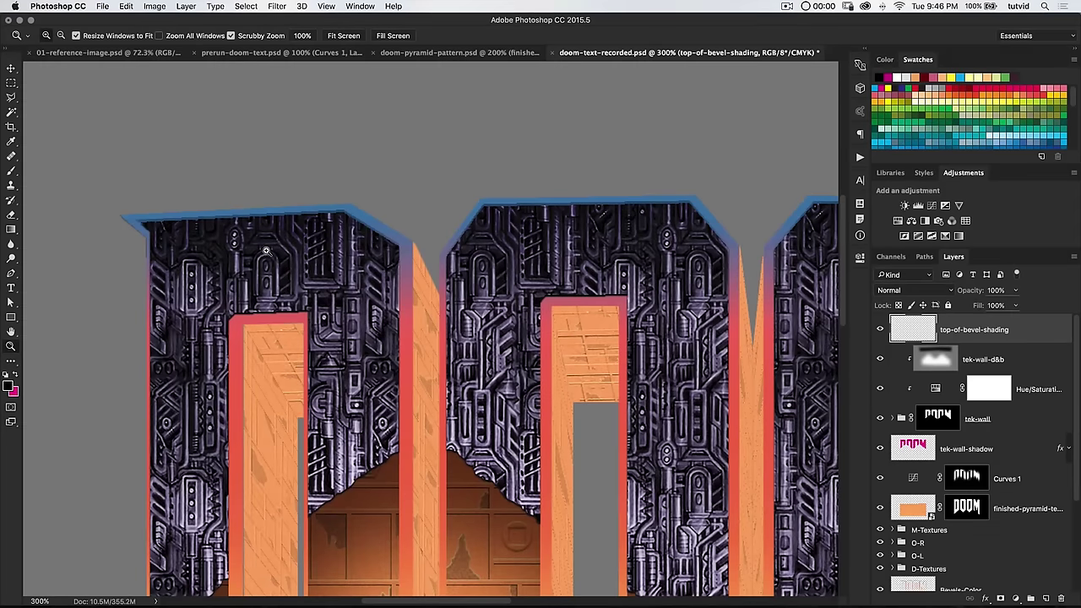
Clean up the shading along the letters' top bevels with a 3 px Eraser at 100% opacity, and save the document.
{"action": "left_click", "coordinate": [272, 222]}
{"action": "left_click_drag", "start_coordinate": [273, 222], "coordinate": [544, 284]}
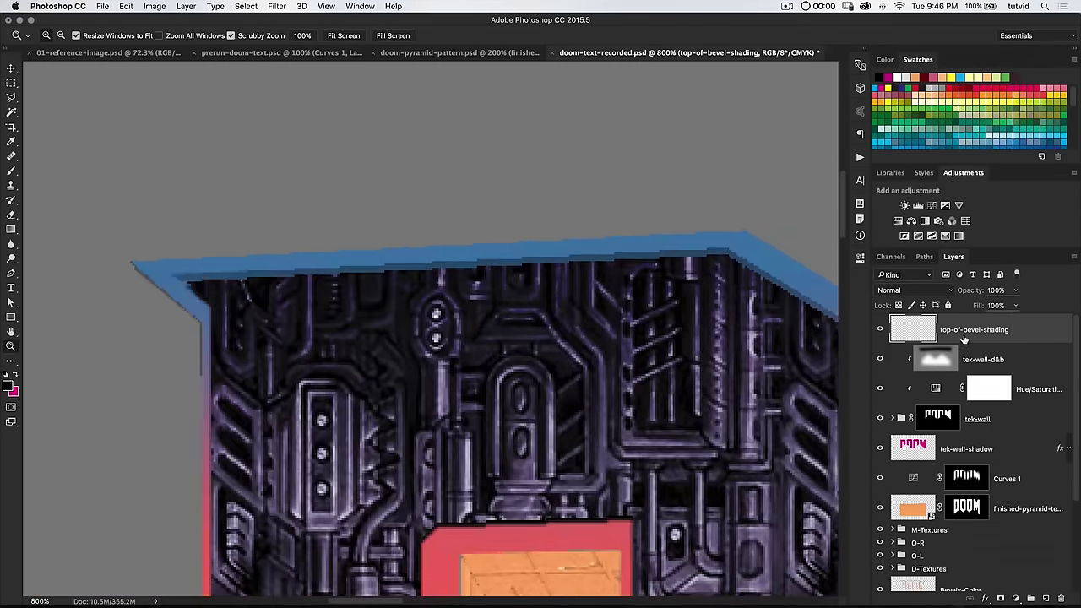
{"action": "left_click", "coordinate": [11, 172]}
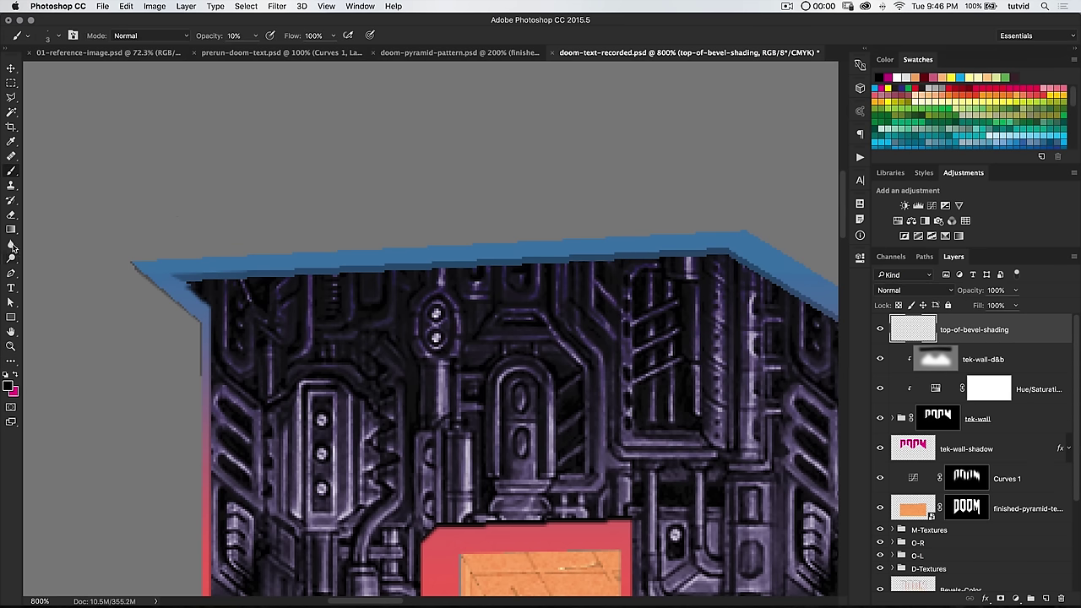
{"action": "key", "text": "e"}
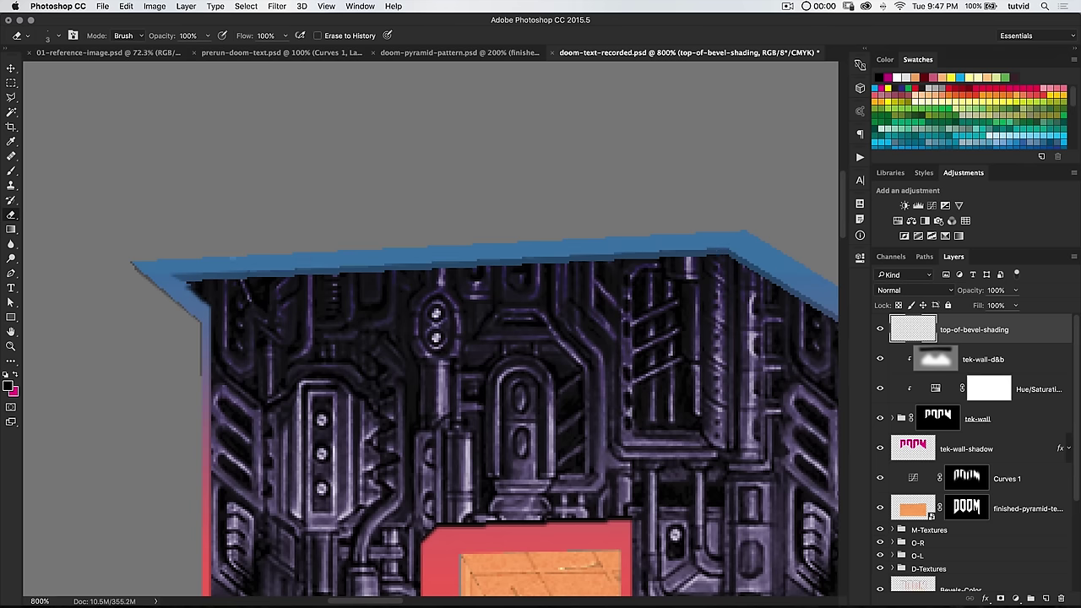
{"action": "left_click_drag", "start_coordinate": [724, 269], "coordinate": [208, 264]}
{"action": "left_click_drag", "start_coordinate": [794, 270], "coordinate": [93, 257]}
{"action": "left_click_drag", "start_coordinate": [760, 262], "coordinate": [68, 237]}
{"action": "left_click_drag", "start_coordinate": [743, 312], "coordinate": [227, 241]}
{"action": "key", "text": "super+s"}
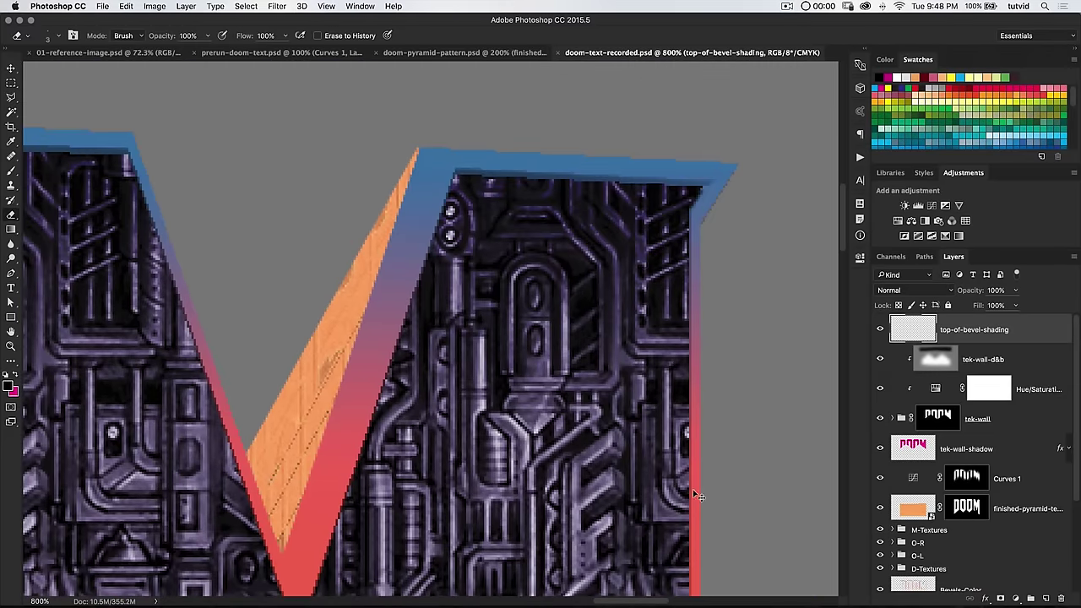
Look over the lower extrusions of the letters from the M back to the D.
{"action": "key", "text": "super+minus"}
{"action": "key", "text": "super+minus"}
{"action": "key", "text": "super+minus"}
{"action": "key", "text": "super+minus"}
{"action": "key", "text": "super+minus"}
{"action": "left_click_drag", "start_coordinate": [336, 363], "coordinate": [689, 171]}
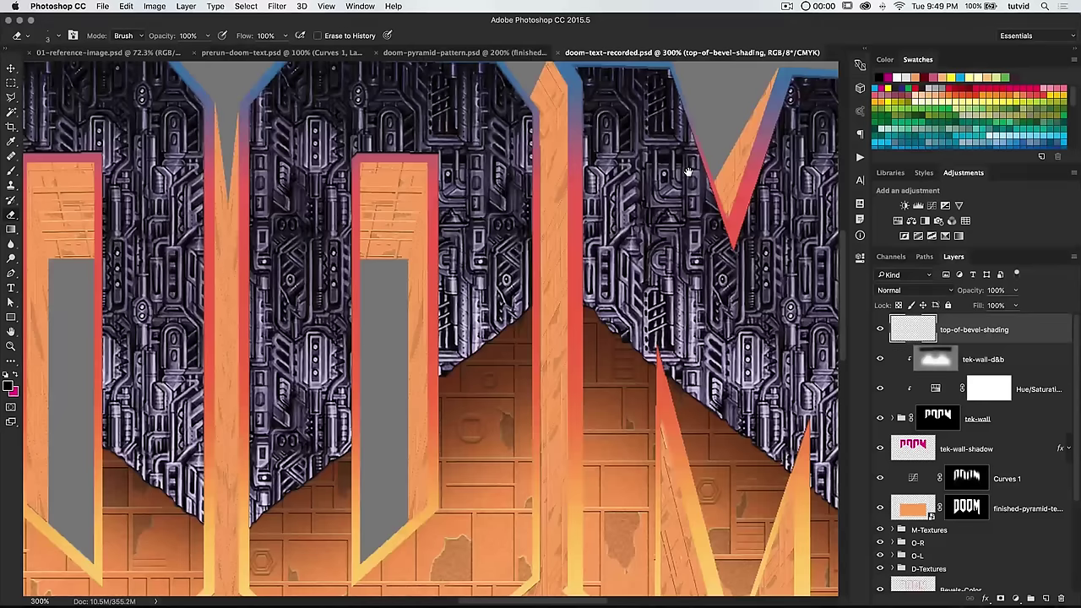
{"action": "left_click_drag", "start_coordinate": [444, 439], "coordinate": [594, 89]}
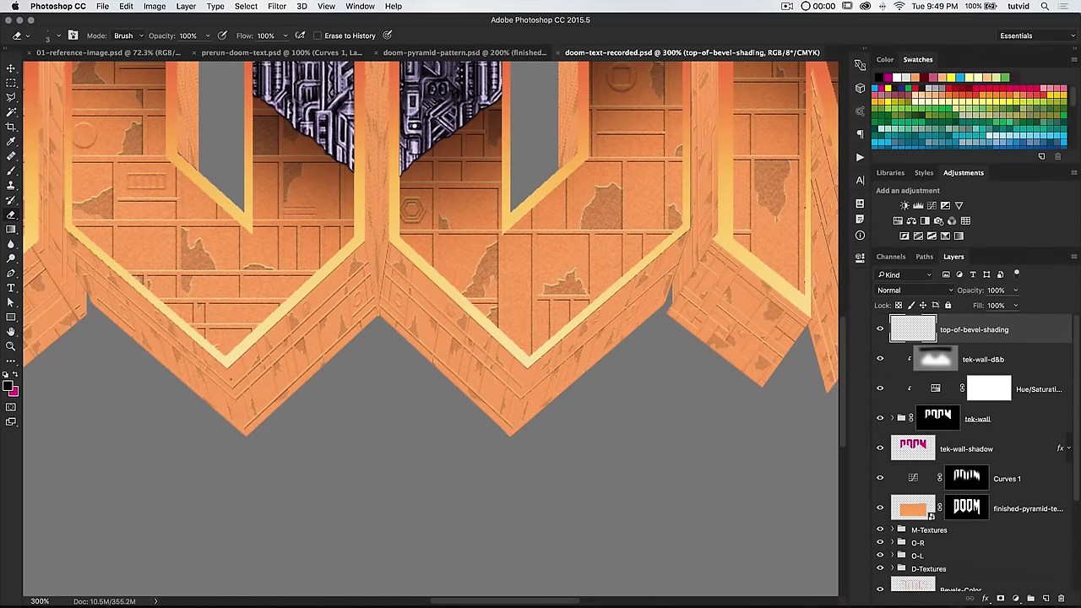
{"action": "left_click_drag", "start_coordinate": [216, 378], "coordinate": [589, 348]}
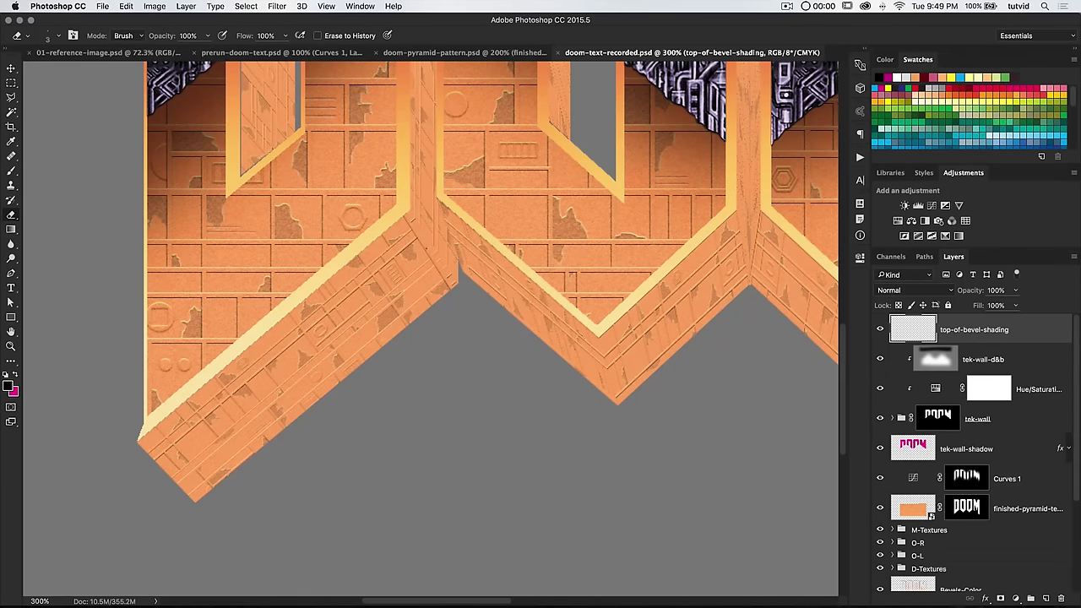
Examine the lower extrusion edges of the lettering in 01-reference-image.psd, close up and as a whole.
{"action": "left_click", "coordinate": [93, 54]}
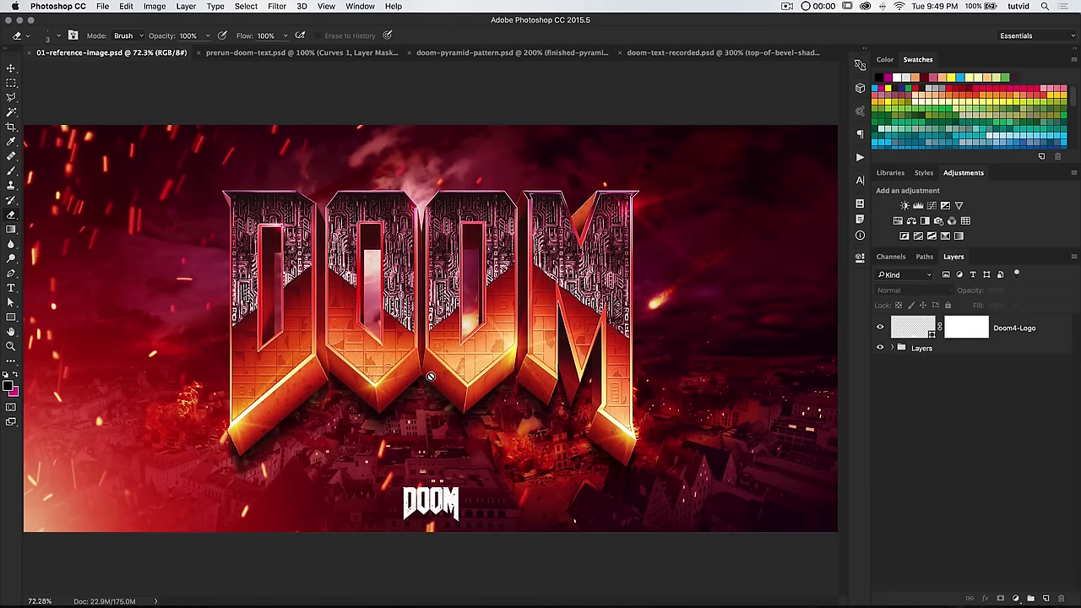
{"action": "key", "text": "z"}
{"action": "left_click", "coordinate": [381, 415]}
{"action": "left_click", "coordinate": [380, 401]}
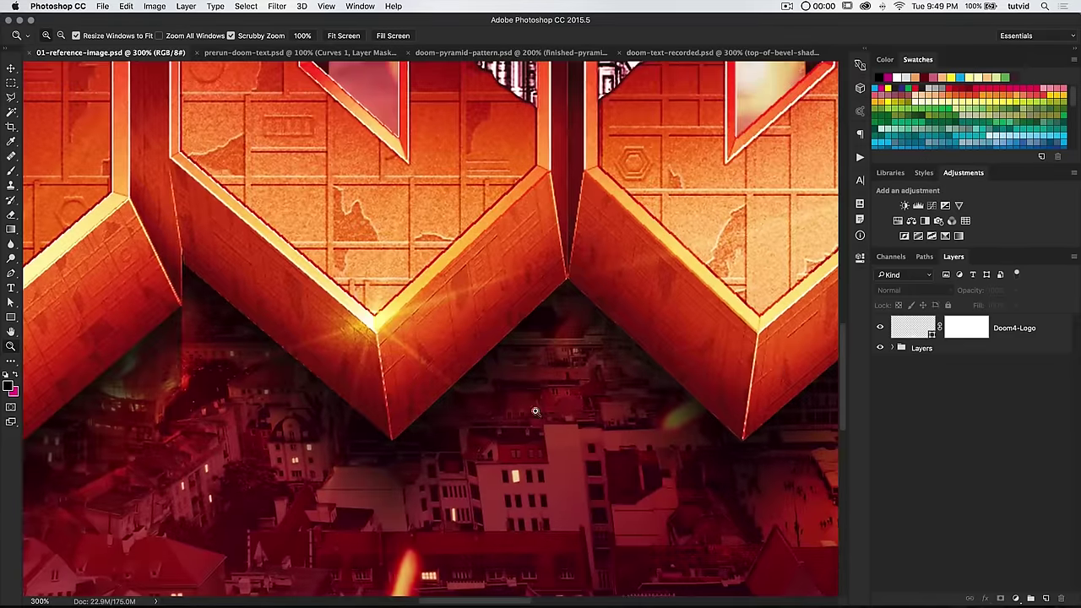
{"action": "scroll", "coordinate": [509, 368], "scroll_direction": "right", "scroll_amount": 5}
{"action": "left_click_drag", "start_coordinate": [634, 286], "coordinate": [434, 309]}
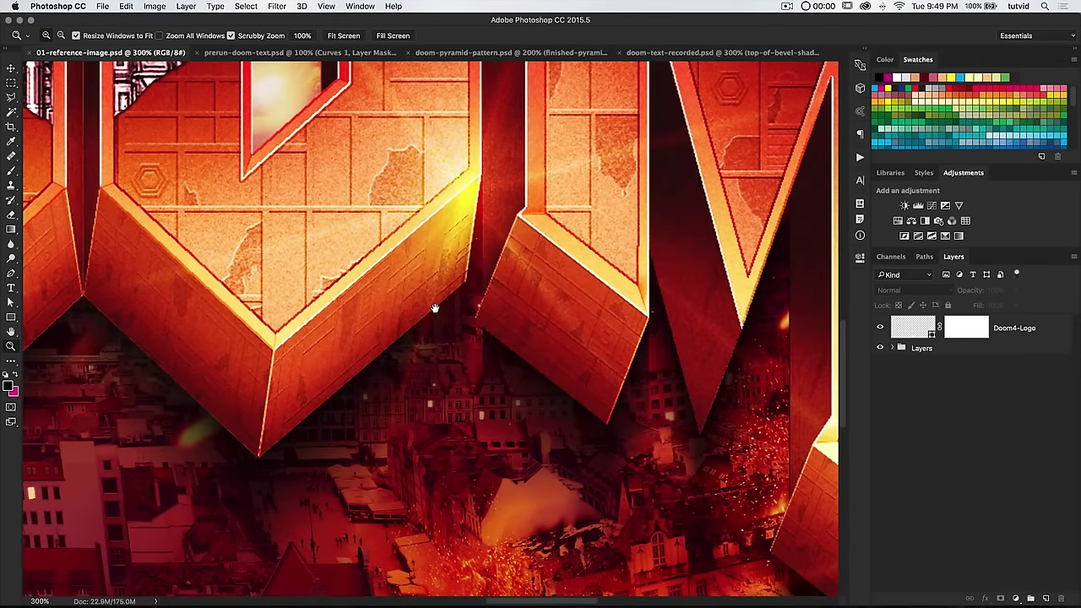
{"action": "left_click_drag", "start_coordinate": [629, 397], "coordinate": [324, 295]}
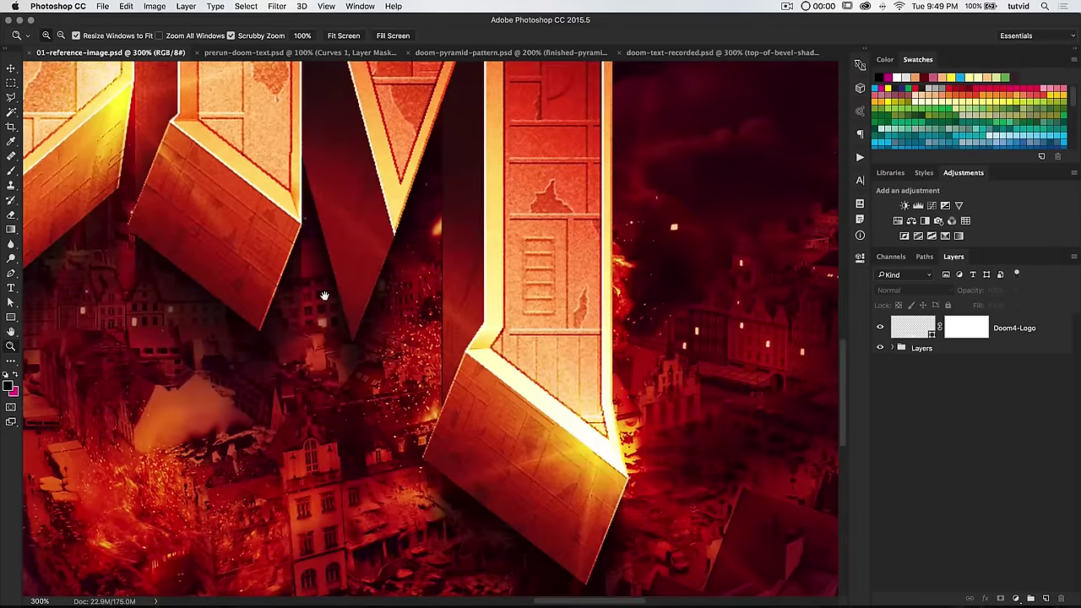
{"action": "key", "text": "super+1"}
{"action": "left_click_drag", "start_coordinate": [382, 350], "coordinate": [617, 390]}
{"action": "left_click_drag", "start_coordinate": [326, 225], "coordinate": [336, 280]}
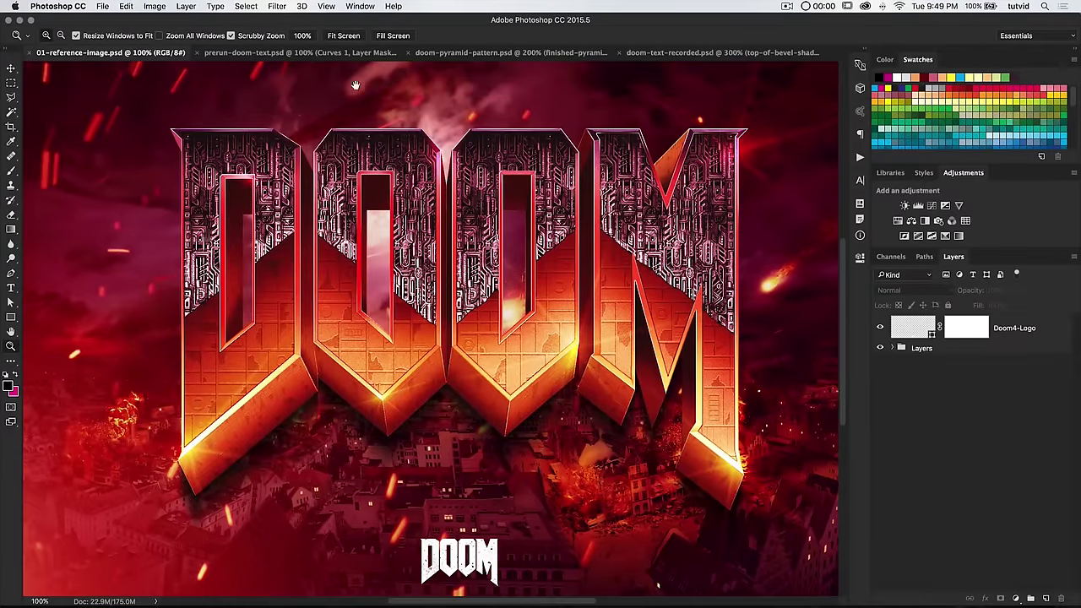
In doom-text-recorded.psd, add a top layer named extrusion-edge-highlights and set the foreground color to white with a black background color.
{"action": "left_click", "coordinate": [757, 54]}
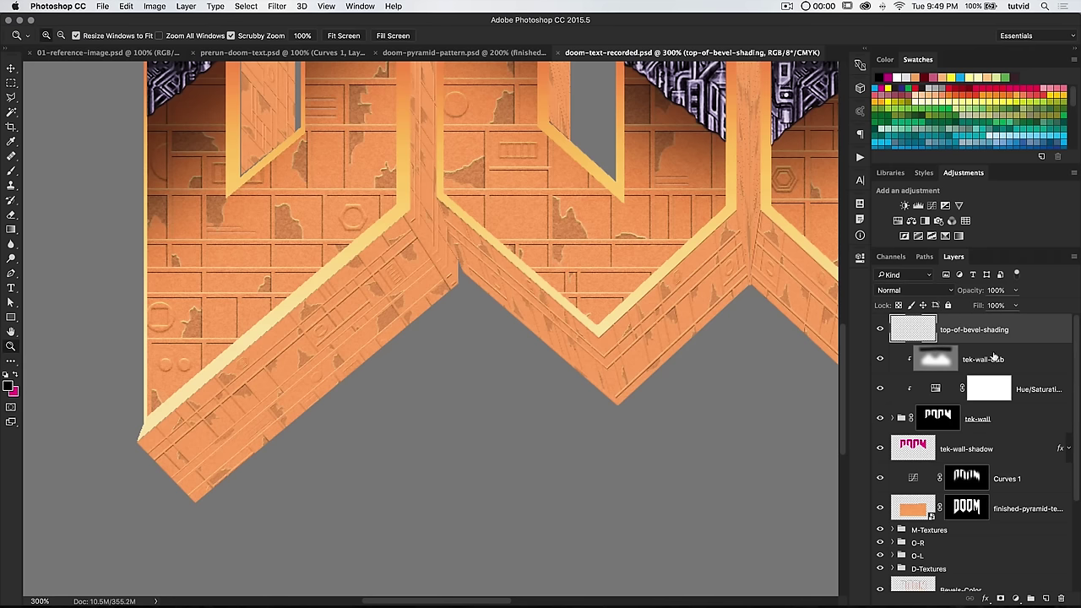
{"action": "left_click", "coordinate": [1045, 597]}
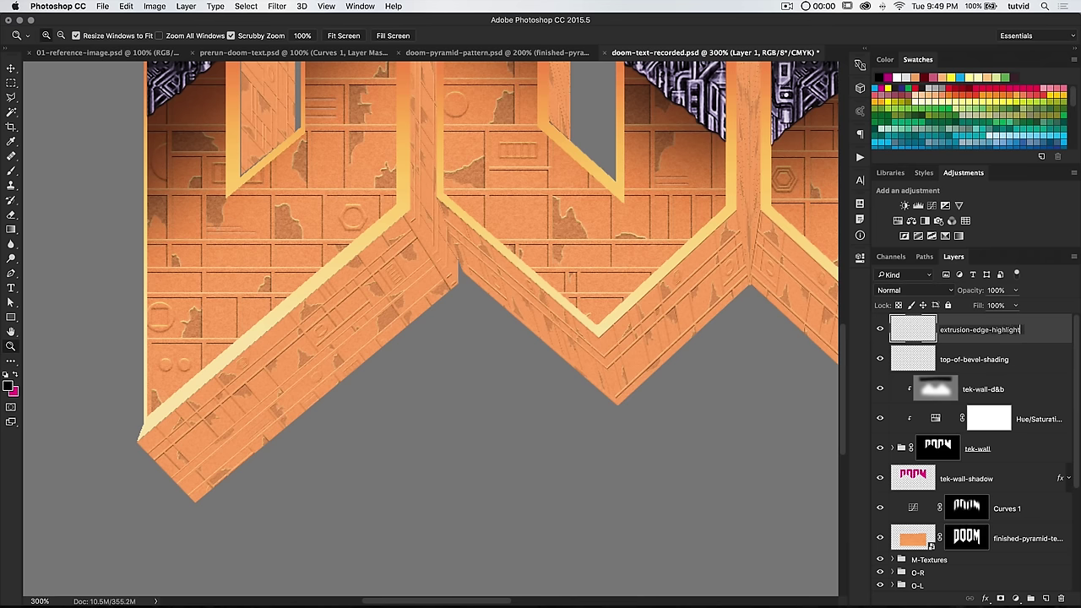
{"action": "type", "text": "s"}
{"action": "key", "text": "Return"}
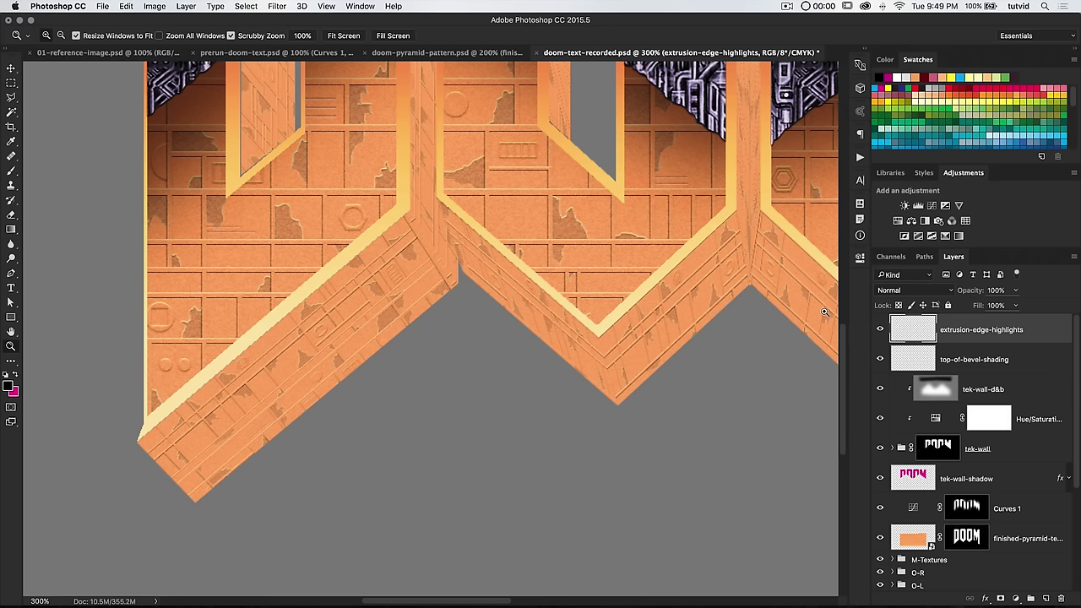
{"action": "key", "text": "x"}
{"action": "key", "text": "x"}
{"action": "left_click", "coordinate": [15, 377]}
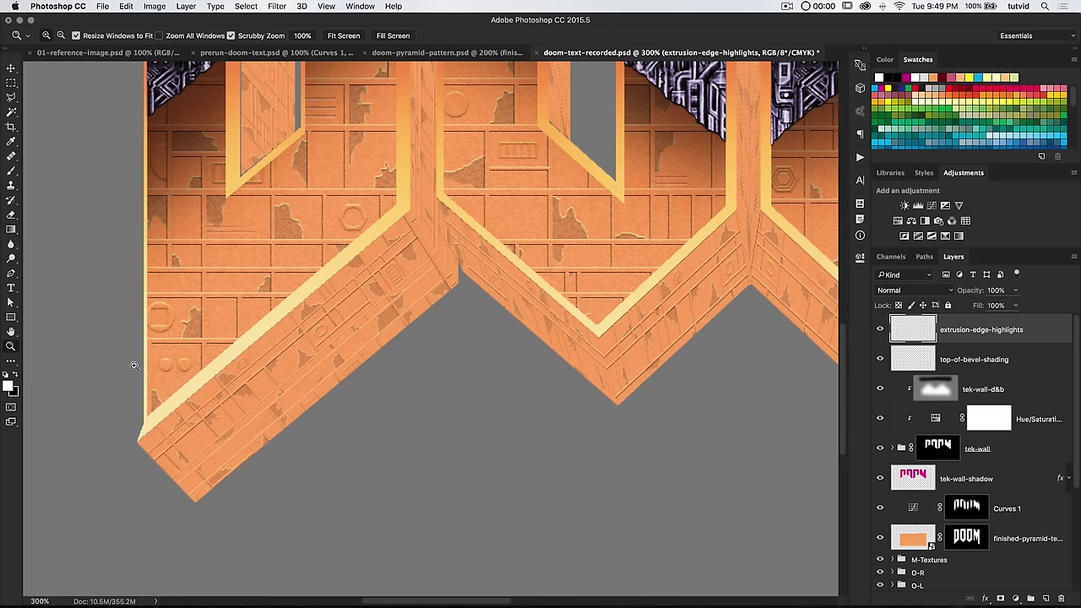
Load the mask of the D's lower diagonal extrusion texture in the D-Textures group as a selection.
{"action": "scroll", "coordinate": [937, 474], "scroll_direction": "down", "scroll_amount": 4}
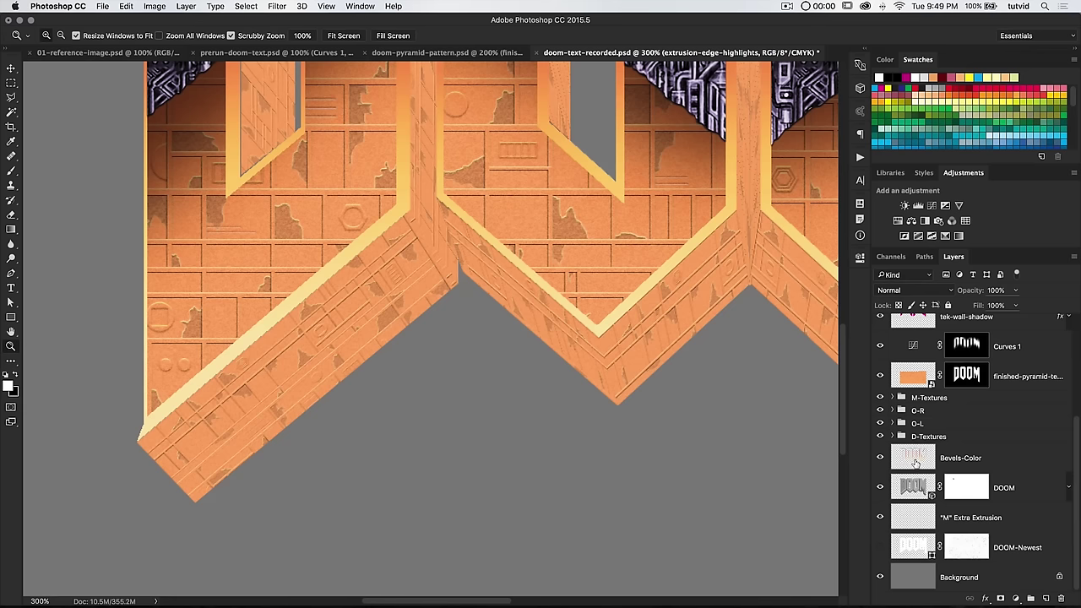
{"action": "left_click", "coordinate": [892, 436]}
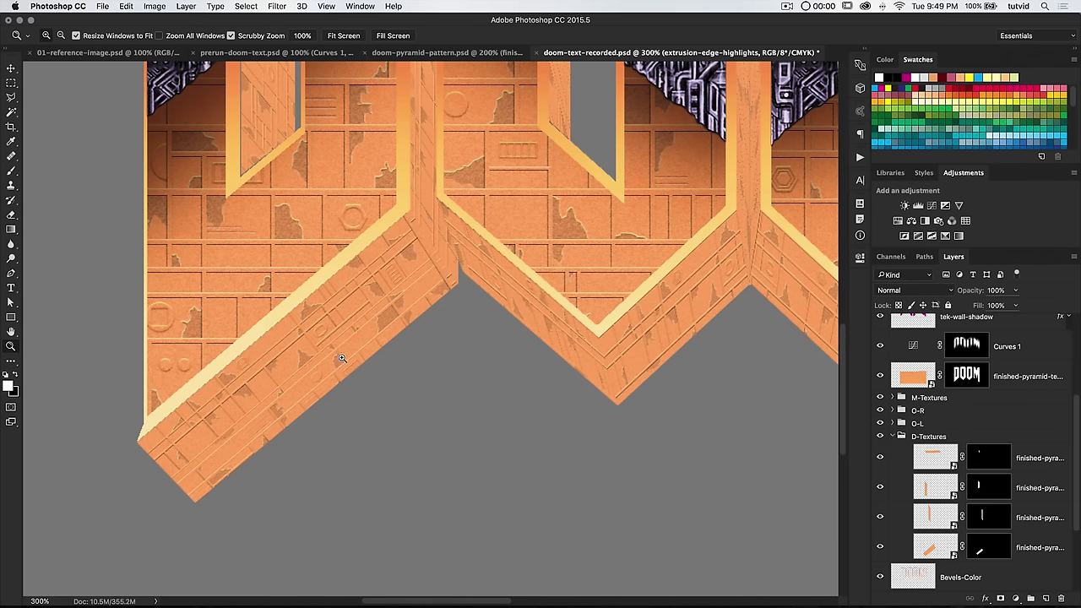
{"action": "left_click", "coordinate": [988, 551], "text": "super"}
{"action": "left_click", "coordinate": [186, 448]}
{"action": "left_click", "coordinate": [186, 448]}
{"action": "left_click_drag", "start_coordinate": [234, 413], "coordinate": [381, 357]}
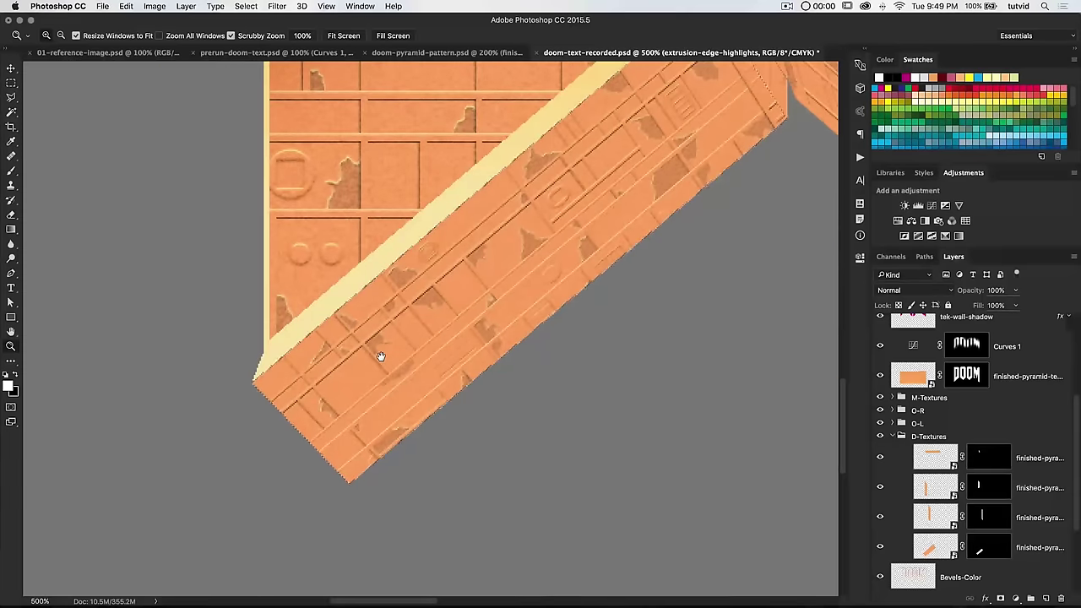
{"action": "scroll", "coordinate": [999, 350], "scroll_direction": "up", "scroll_amount": 5}
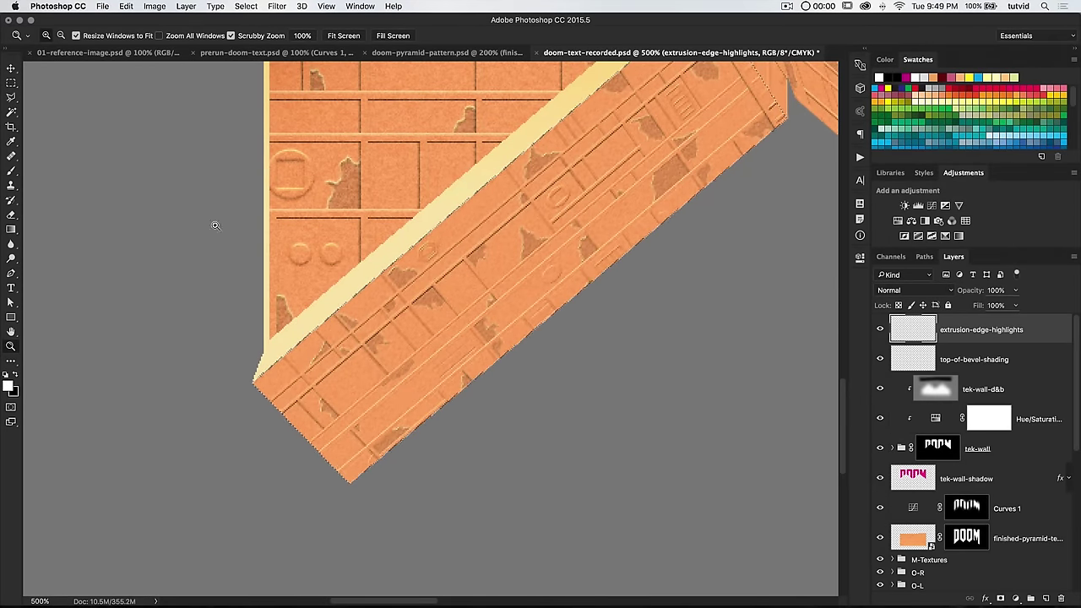
Choose the Line tool and set it to draw pixels instead of a shape.
{"action": "left_click_drag", "start_coordinate": [11, 317], "coordinate": [76, 358]}
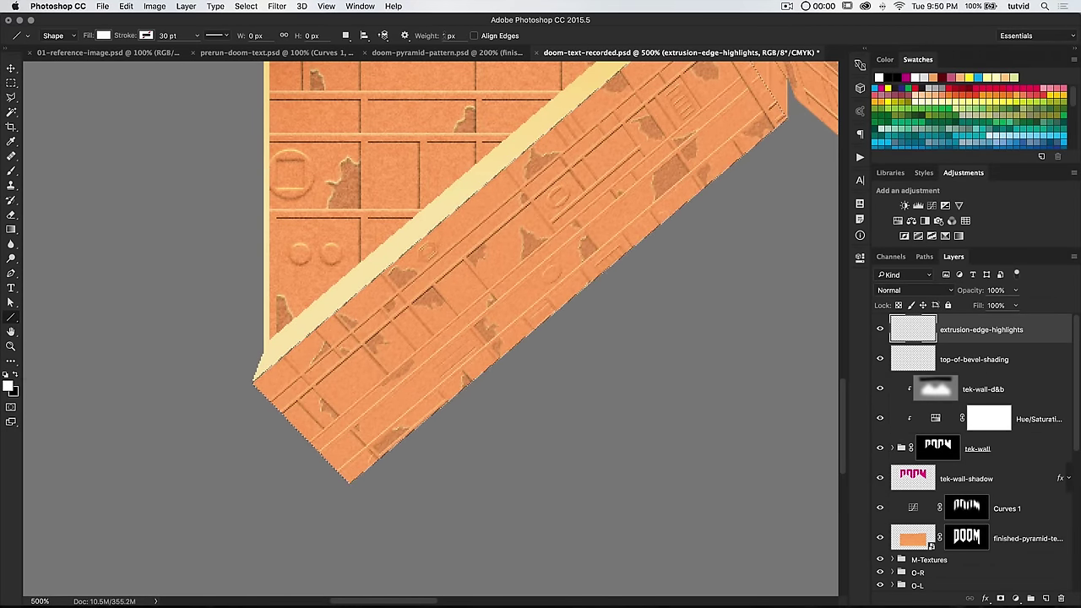
{"action": "left_click", "coordinate": [54, 36]}
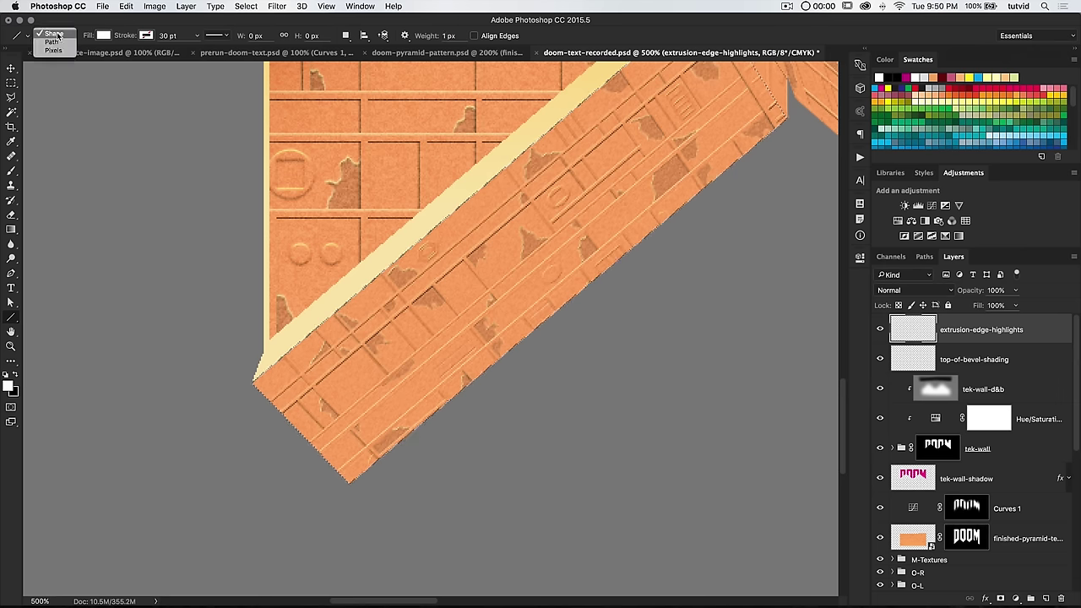
{"action": "left_click", "coordinate": [53, 49]}
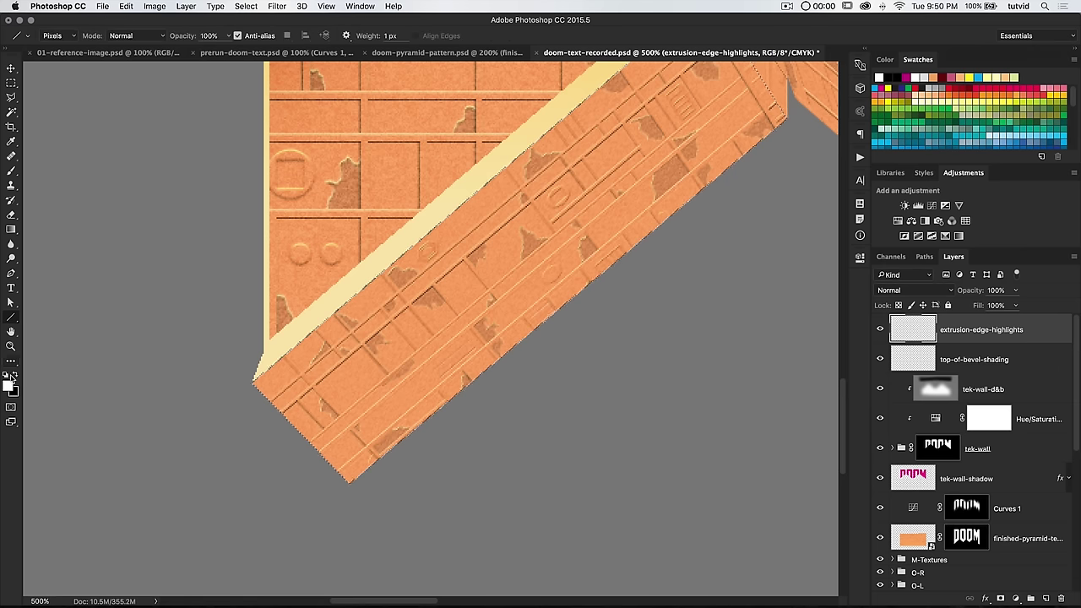
Draw 1 px white highlight lines along the two short end edges of the D's lower diagonal extrusion.
{"action": "left_click_drag", "start_coordinate": [236, 359], "coordinate": [391, 524]}
{"action": "key", "text": "space"}
{"action": "key", "text": "space"}
{"action": "left_click_drag", "start_coordinate": [574, 222], "coordinate": [329, 403]}
{"action": "left_click_drag", "start_coordinate": [441, 148], "coordinate": [577, 361]}
{"action": "key", "text": "space"}
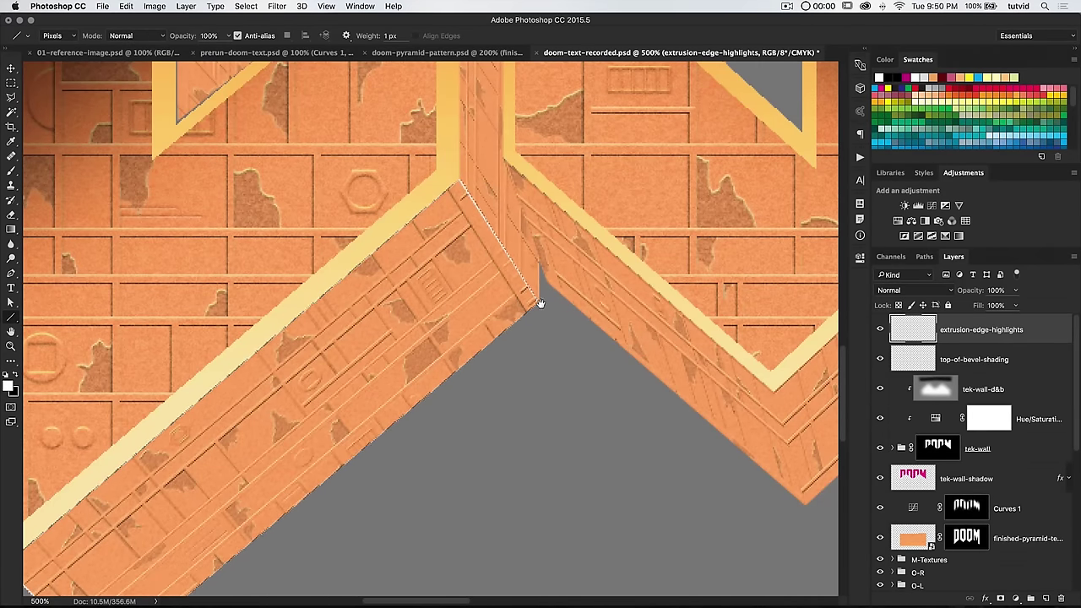
{"action": "left_click_drag", "start_coordinate": [539, 304], "coordinate": [573, 355]}
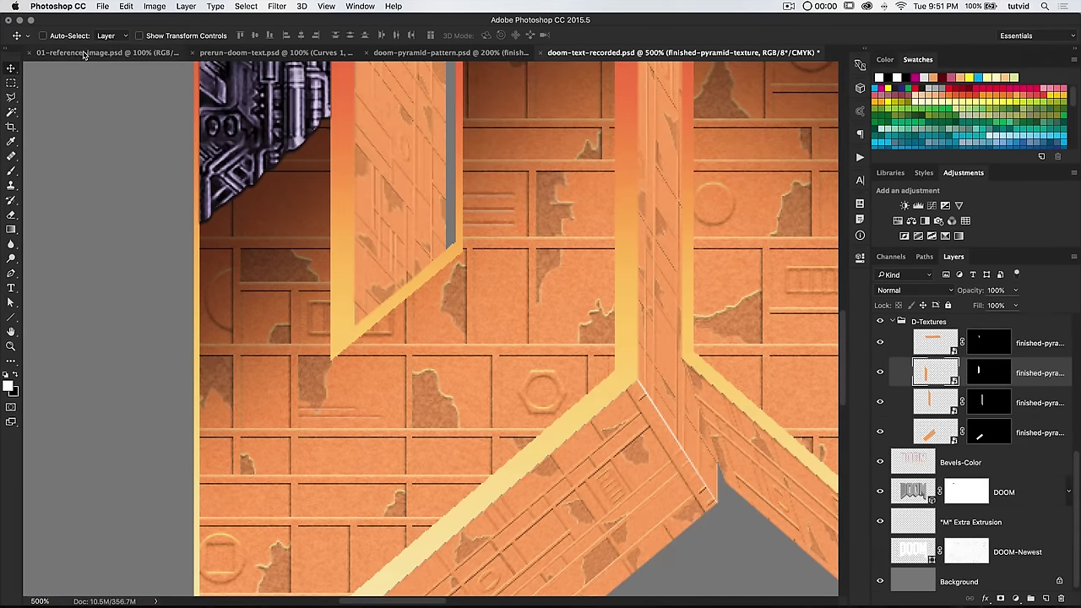
Check the extrusion edges in 01-reference-image.psd and make extrusion-edge-highlights the active layer again in doom-text-recorded.psd.
{"action": "left_click", "coordinate": [83, 52]}
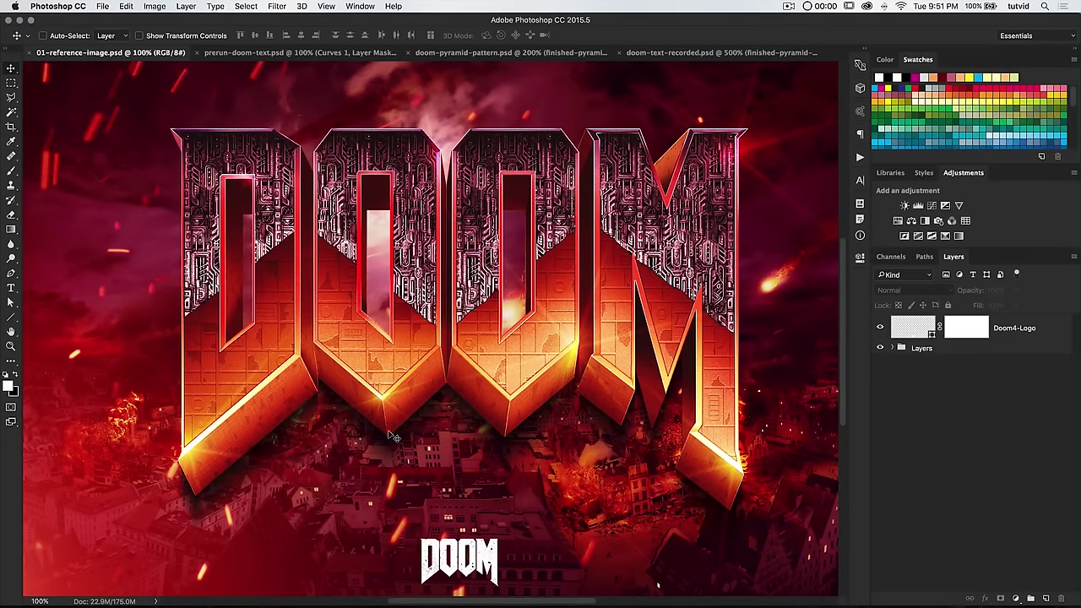
{"action": "left_click", "coordinate": [681, 53]}
{"action": "left_click_drag", "start_coordinate": [658, 492], "coordinate": [469, 383]}
{"action": "scroll", "coordinate": [1021, 362], "scroll_direction": "down", "scroll_amount": 5}
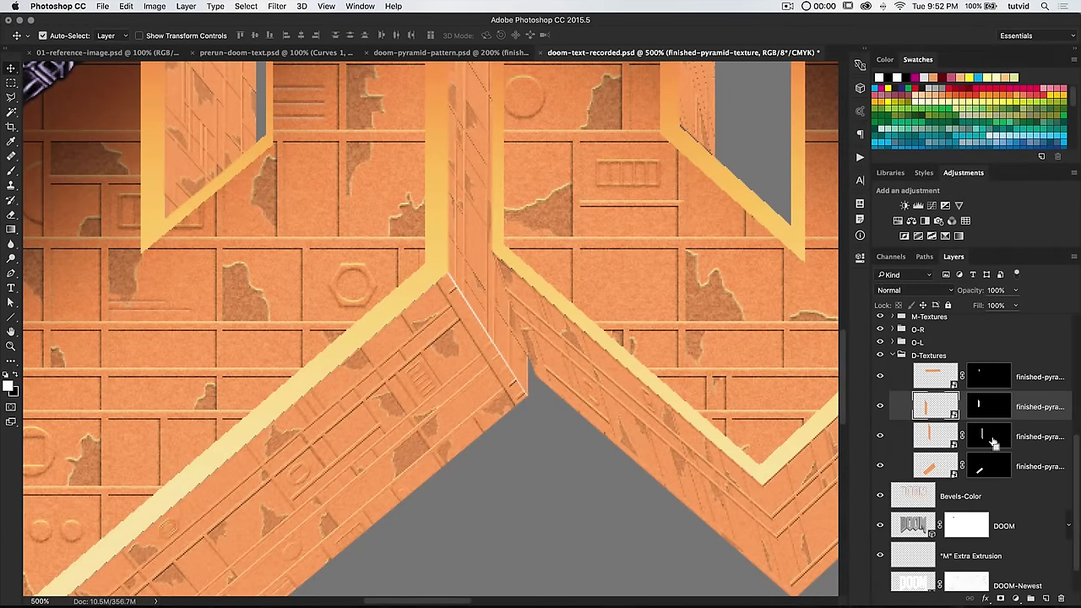
{"action": "scroll", "coordinate": [945, 355], "scroll_direction": "up", "scroll_amount": 10}
{"action": "left_click", "coordinate": [971, 329]}
{"action": "left_click", "coordinate": [498, 325], "text": "super"}
{"action": "left_click", "coordinate": [498, 325], "text": "super"}
Draw thin white highlight lines along the remaining lower extrusion edges of both O's and the M.
{"action": "key", "text": "u"}
{"action": "mouse_move", "coordinate": [421, 240]}
{"action": "left_mouse_down"}
{"action": "mouse_move", "coordinate": [485, 401]}
{"action": "mouse_move", "coordinate": [537, 425]}
{"action": "left_mouse_up"}
{"action": "left_click_drag", "start_coordinate": [492, 226], "coordinate": [535, 384]}
{"action": "key", "text": "ctrl+Tab"}
{"action": "key", "text": "ctrl+shift+Tab"}
{"action": "scroll", "coordinate": [971, 439], "scroll_direction": "down", "scroll_amount": 5}
{"action": "left_click_drag", "start_coordinate": [433, 285], "coordinate": [485, 488]}
{"action": "left_click_drag", "start_coordinate": [437, 291], "coordinate": [479, 464]}
{"action": "scroll", "coordinate": [480, 465], "scroll_direction": "up", "scroll_amount": 5}
{"action": "left_click_drag", "start_coordinate": [499, 296], "coordinate": [529, 101]}
{"action": "scroll", "coordinate": [540, 337], "scroll_direction": "up", "scroll_amount": 8}
{"action": "scroll", "coordinate": [548, 390], "scroll_direction": "down", "scroll_amount": 10}
{"action": "left_click_drag", "start_coordinate": [555, 347], "coordinate": [588, 390]}
{"action": "left_click_drag", "start_coordinate": [261, 314], "coordinate": [307, 106]}
{"action": "left_click_drag", "start_coordinate": [549, 422], "coordinate": [483, 236]}
{"action": "mouse_move", "coordinate": [507, 404]}
{"action": "left_mouse_down"}
{"action": "mouse_move", "coordinate": [564, 169]}
{"action": "mouse_move", "coordinate": [566, 200]}
{"action": "left_mouse_up"}
{"action": "left_click_drag", "start_coordinate": [695, 239], "coordinate": [407, 487]}
{"action": "left_click_drag", "start_coordinate": [586, 346], "coordinate": [652, 94]}
{"action": "mouse_move", "coordinate": [558, 378]}
{"action": "left_mouse_down"}
{"action": "mouse_move", "coordinate": [484, 420]}
{"action": "mouse_move", "coordinate": [627, 190]}
{"action": "left_mouse_up"}
{"action": "left_click_drag", "start_coordinate": [718, 507], "coordinate": [502, 321]}
{"action": "mouse_move", "coordinate": [526, 393]}
{"action": "left_mouse_down"}
{"action": "mouse_move", "coordinate": [684, 150]}
{"action": "mouse_move", "coordinate": [688, 172]}
{"action": "mouse_move", "coordinate": [42, 157]}
{"action": "left_mouse_up"}
{"action": "left_click_drag", "start_coordinate": [303, 370], "coordinate": [447, 199]}
{"action": "left_click_drag", "start_coordinate": [570, 560], "coordinate": [738, 388]}
{"action": "left_click_drag", "start_coordinate": [490, 417], "coordinate": [567, 484]}
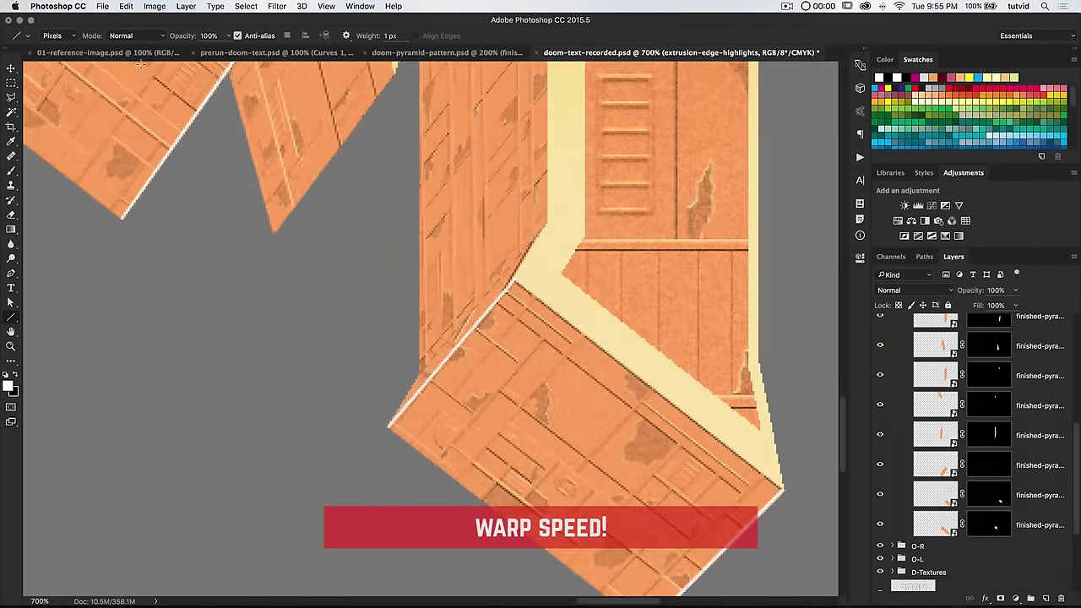
{"action": "left_click_drag", "start_coordinate": [577, 74], "coordinate": [641, 541]}
{"action": "left_click_drag", "start_coordinate": [642, 135], "coordinate": [572, 253]}
{"action": "mouse_move", "coordinate": [605, 174]}
{"action": "left_mouse_down"}
{"action": "mouse_move", "coordinate": [377, 475]}
{"action": "mouse_move", "coordinate": [393, 480]}
{"action": "left_mouse_up"}
{"action": "key", "text": "super+1"}
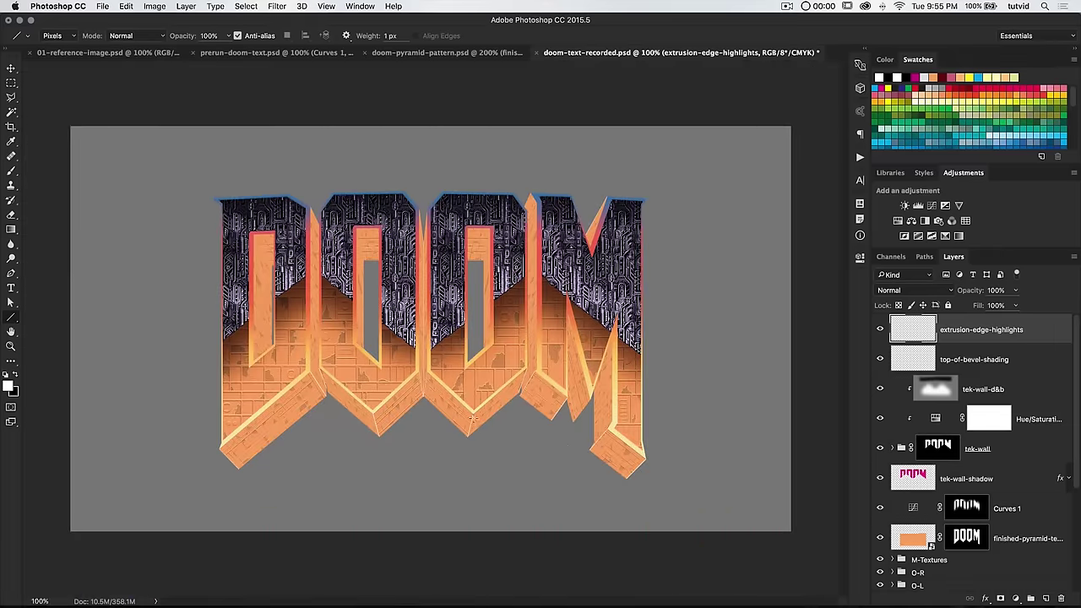
Set the extrusion-edge-highlights layer to Overlay blending and compare the lettering's edges with the layer hidden and shown.
{"action": "left_click", "coordinate": [914, 289]}
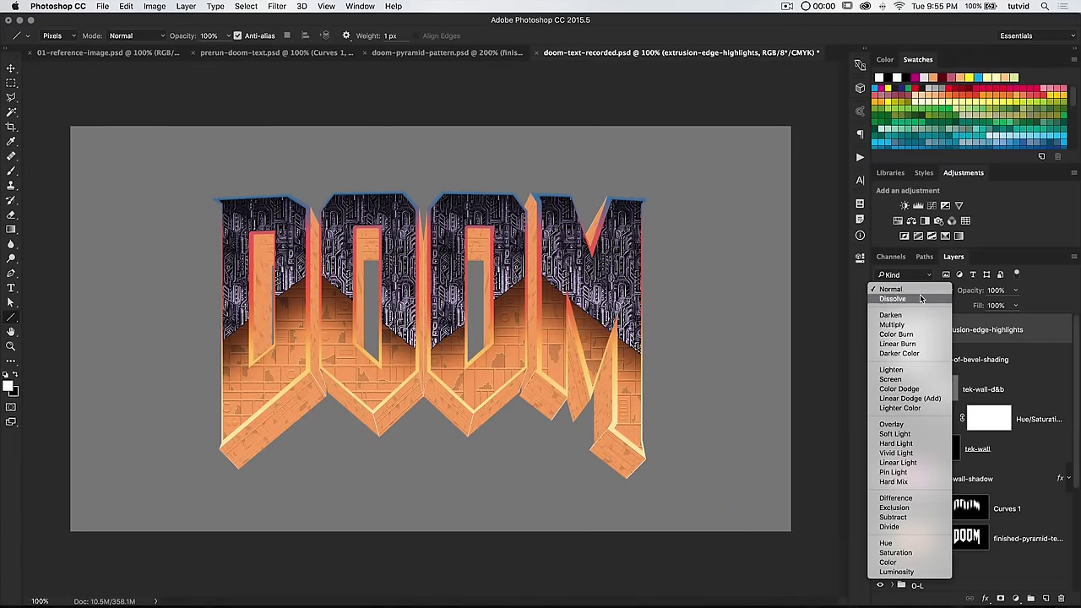
{"action": "left_click", "coordinate": [897, 425]}
{"action": "key", "text": "z"}
{"action": "left_click_drag", "start_coordinate": [462, 425], "coordinate": [518, 385]}
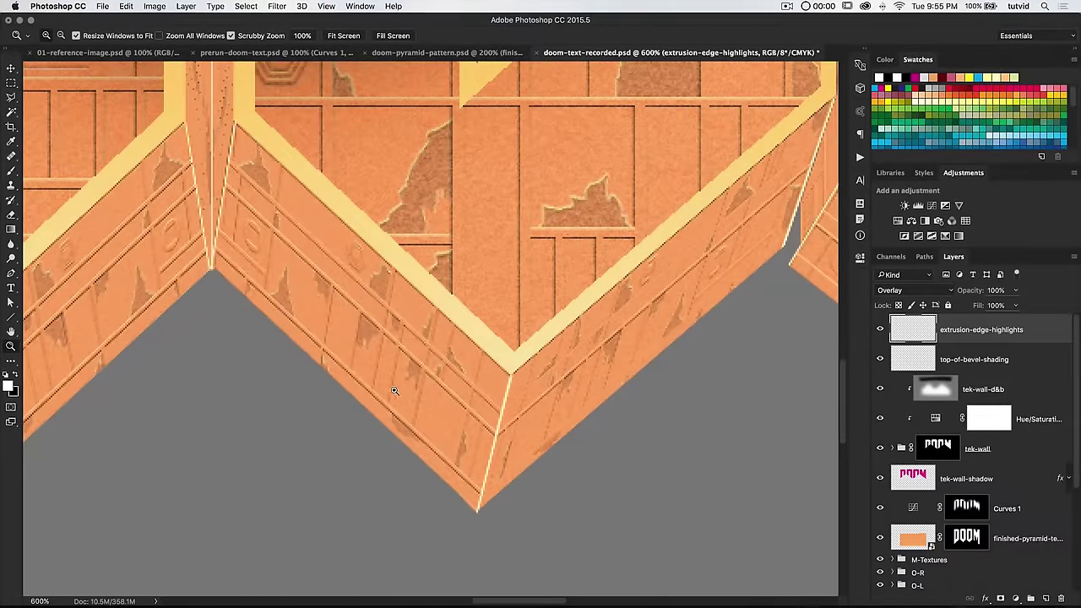
{"action": "left_click", "coordinate": [881, 330]}
{"action": "left_click", "coordinate": [881, 330]}
{"action": "left_click", "coordinate": [538, 390], "text": "alt"}
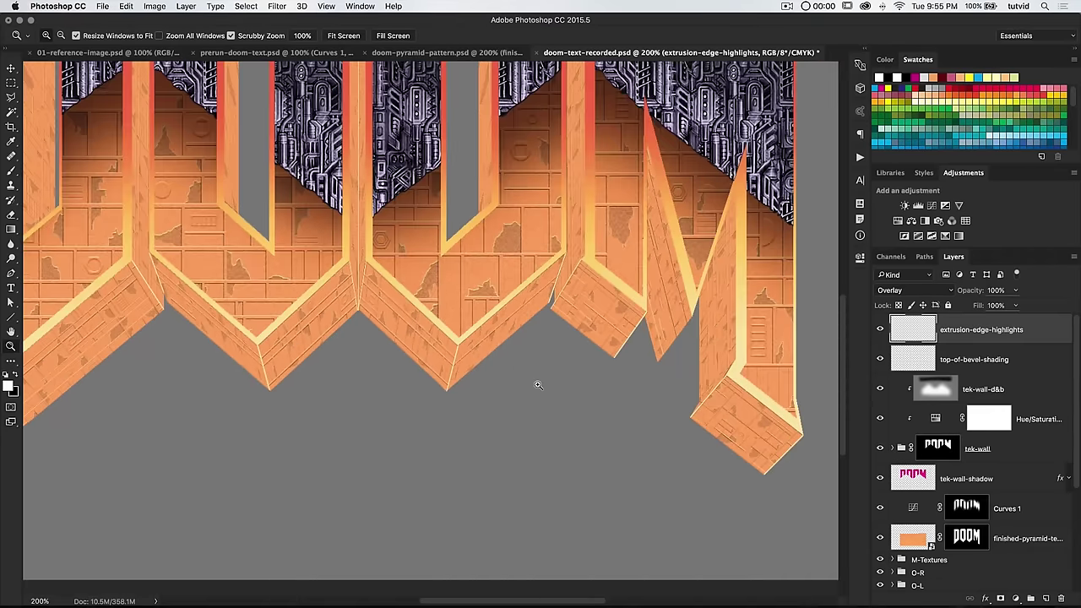
{"action": "left_click_drag", "start_coordinate": [448, 310], "coordinate": [457, 372]}
{"action": "left_click_drag", "start_coordinate": [371, 311], "coordinate": [528, 316]}
{"action": "left_click", "coordinate": [499, 315], "text": "alt"}
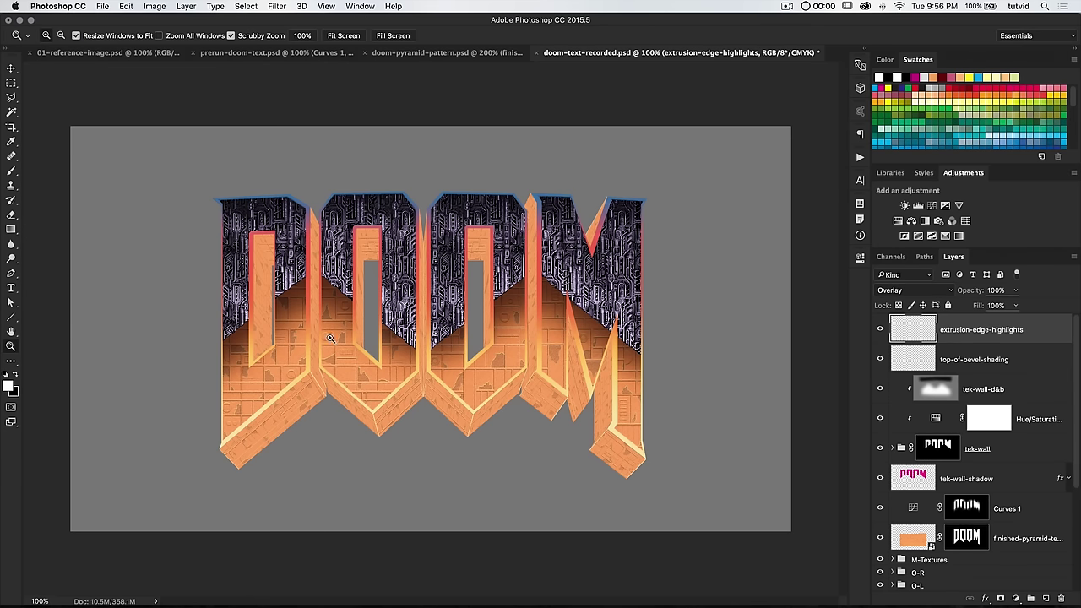
Add a top layer named bevel-depth-d&b filled with 50% Gray and set to Overlay blending.
{"action": "left_click", "coordinate": [1046, 598]}
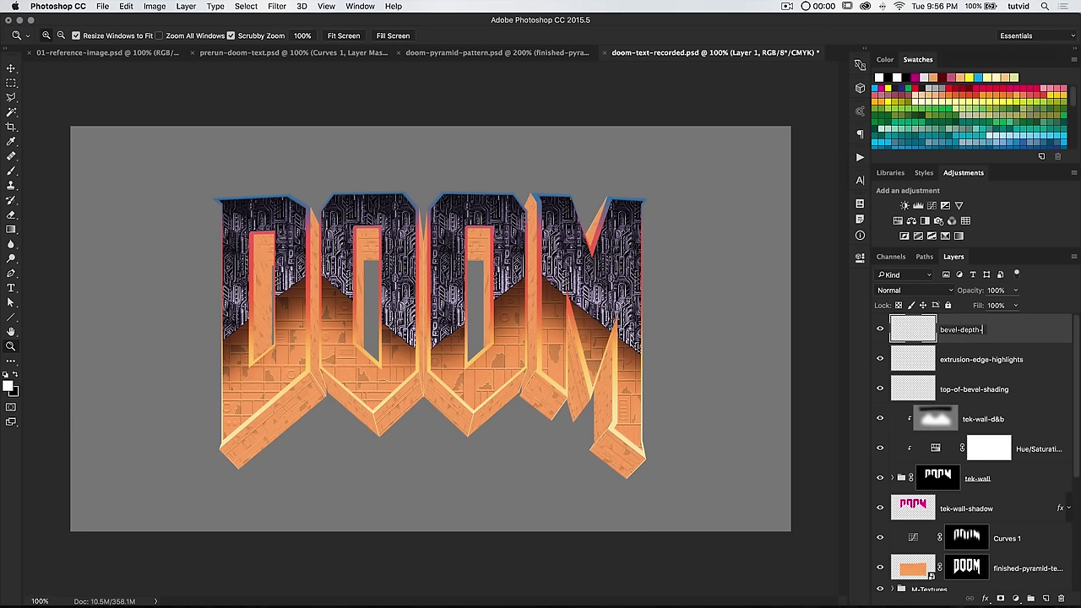
{"action": "key", "text": "Return"}
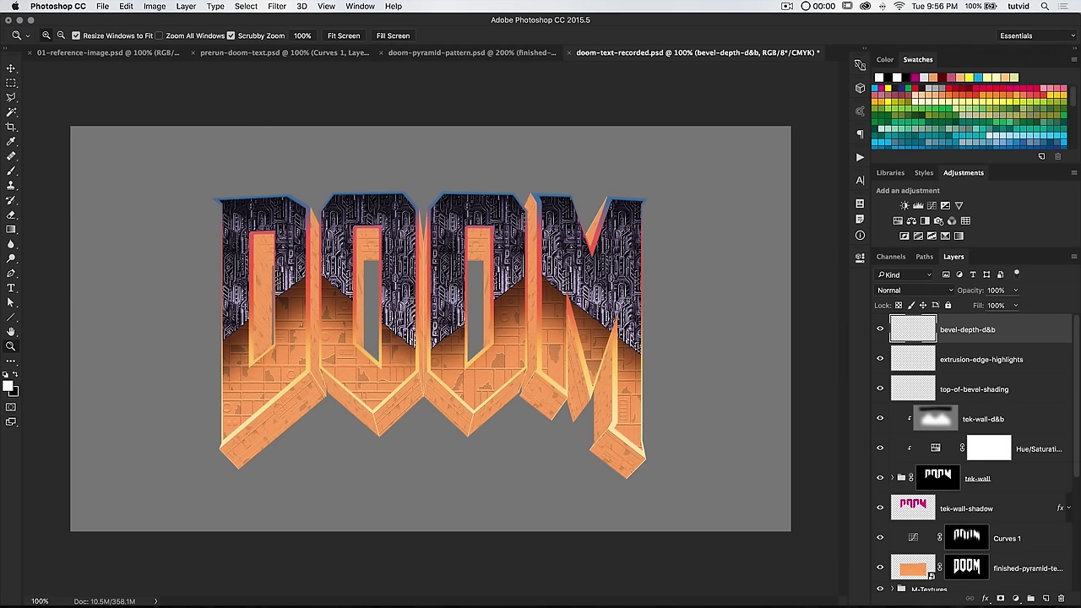
{"action": "left_click", "coordinate": [102, 6]}
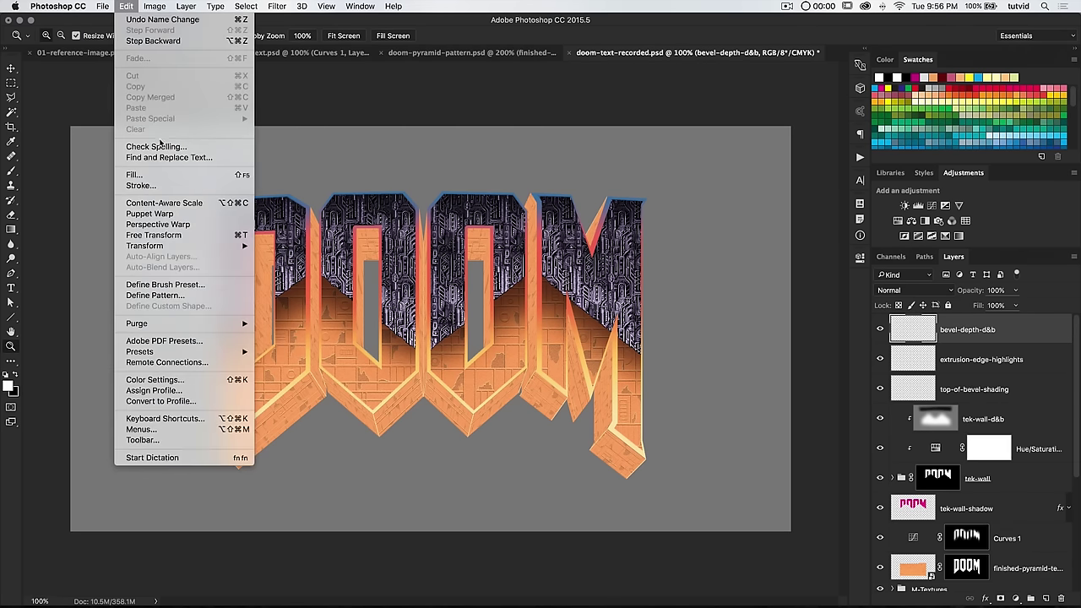
{"action": "left_click", "coordinate": [361, 251]}
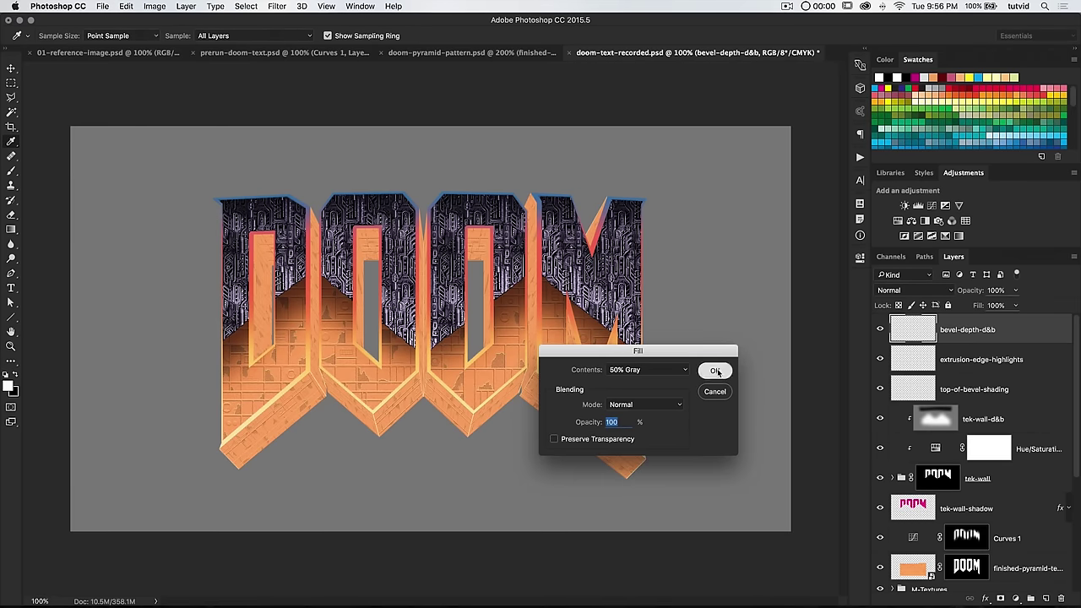
{"action": "left_click", "coordinate": [715, 372]}
{"action": "left_click", "coordinate": [915, 290]}
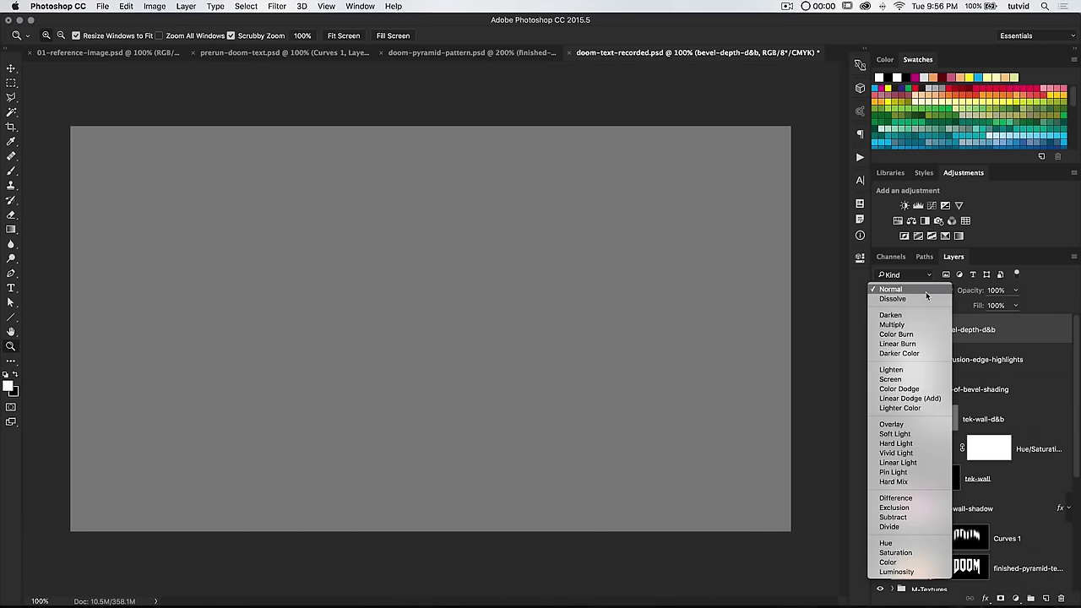
{"action": "left_click", "coordinate": [908, 422]}
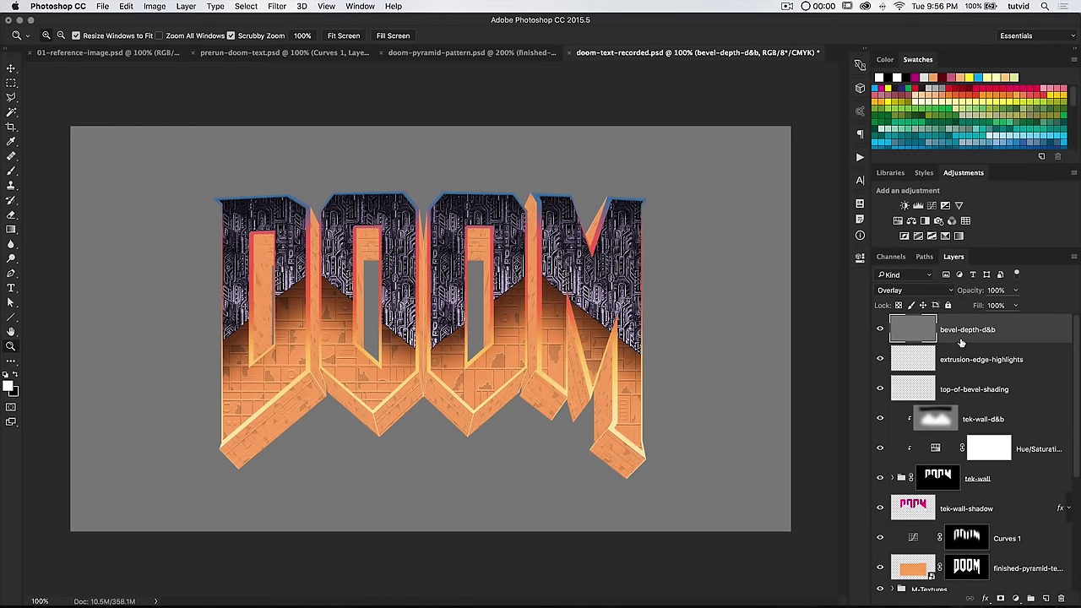
Select the lower part of the D's left outer bevel by intersecting a Polygonal Lasso selection with the bevels channel.
{"action": "left_click_drag", "start_coordinate": [241, 449], "coordinate": [346, 449]}
{"action": "left_click_drag", "start_coordinate": [242, 323], "coordinate": [565, 289]}
{"action": "left_click_drag", "start_coordinate": [554, 353], "coordinate": [491, 398]}
{"action": "left_click", "coordinate": [13, 98]}
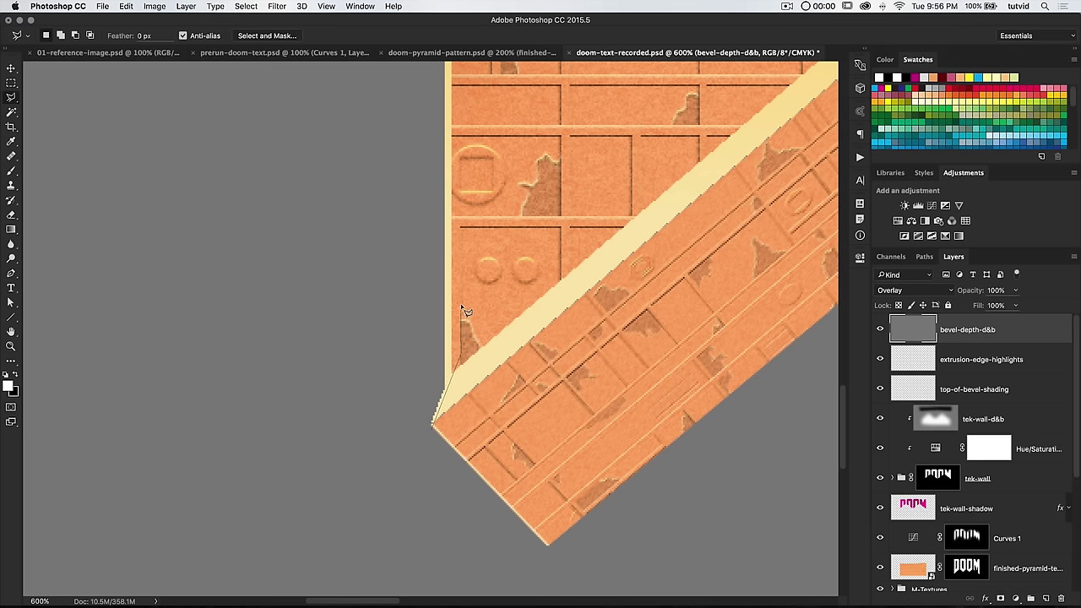
{"action": "scroll", "coordinate": [475, 96], "scroll_direction": "up", "scroll_amount": 1}
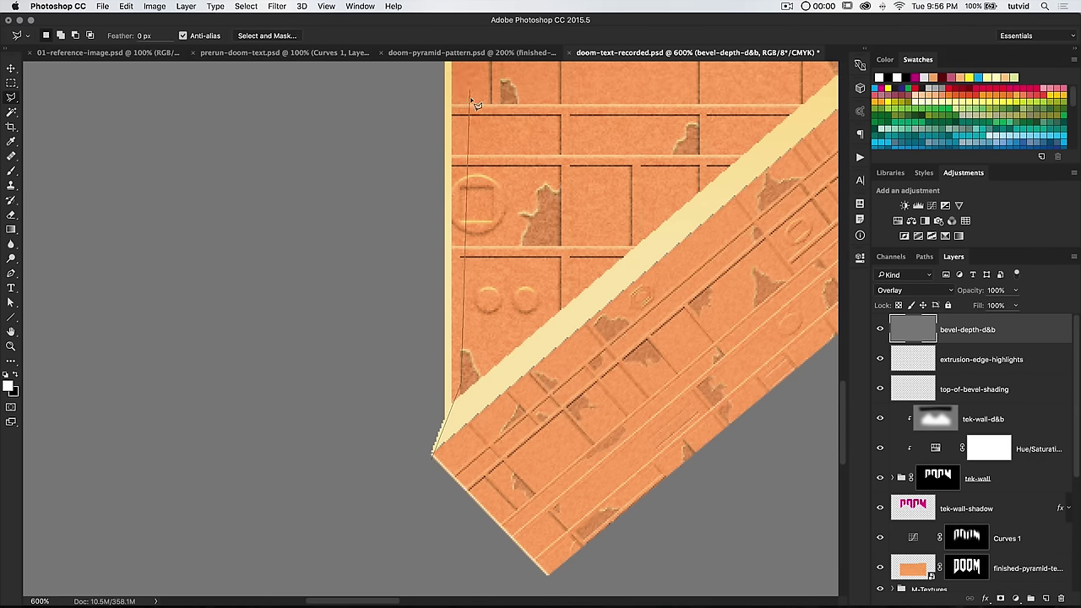
{"action": "left_click", "coordinate": [462, 91]}
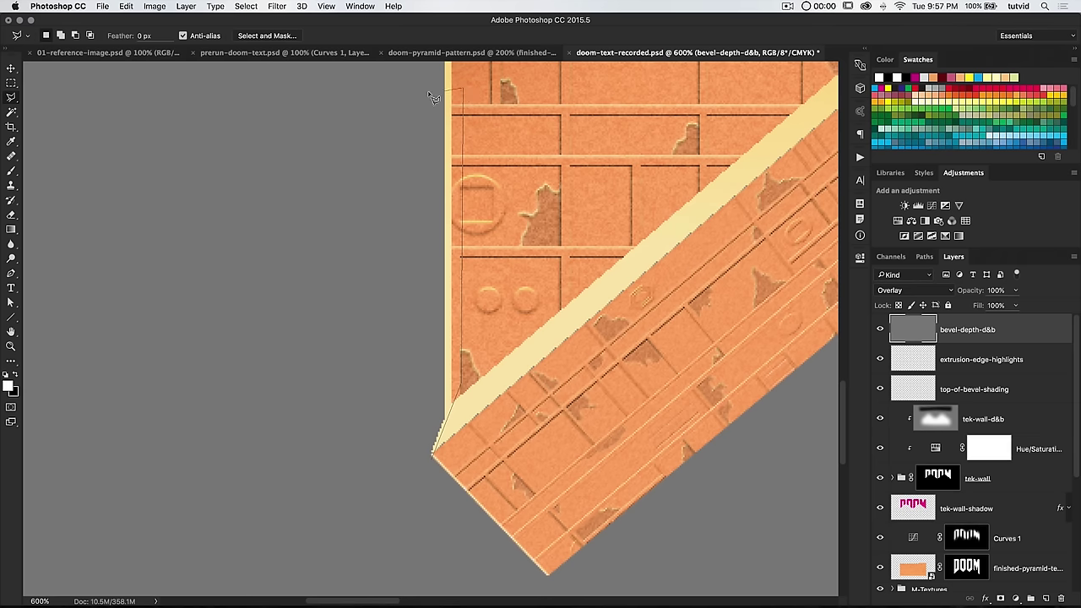
{"action": "left_click", "coordinate": [433, 461]}
{"action": "left_click", "coordinate": [890, 255]}
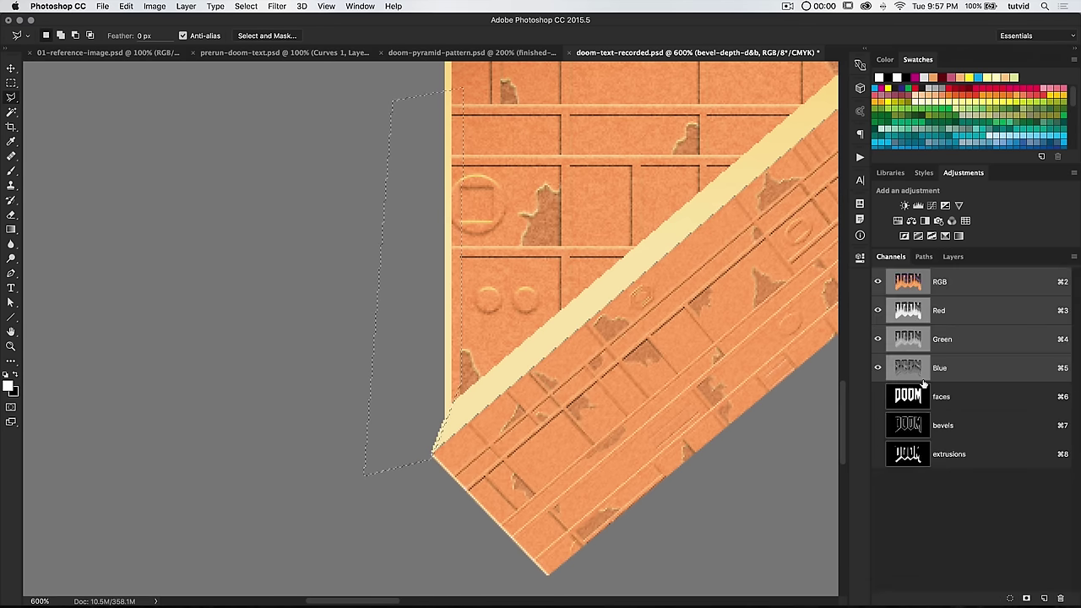
{"action": "left_click", "coordinate": [908, 427], "text": "alt+shift+super"}
{"action": "left_click", "coordinate": [953, 256]}
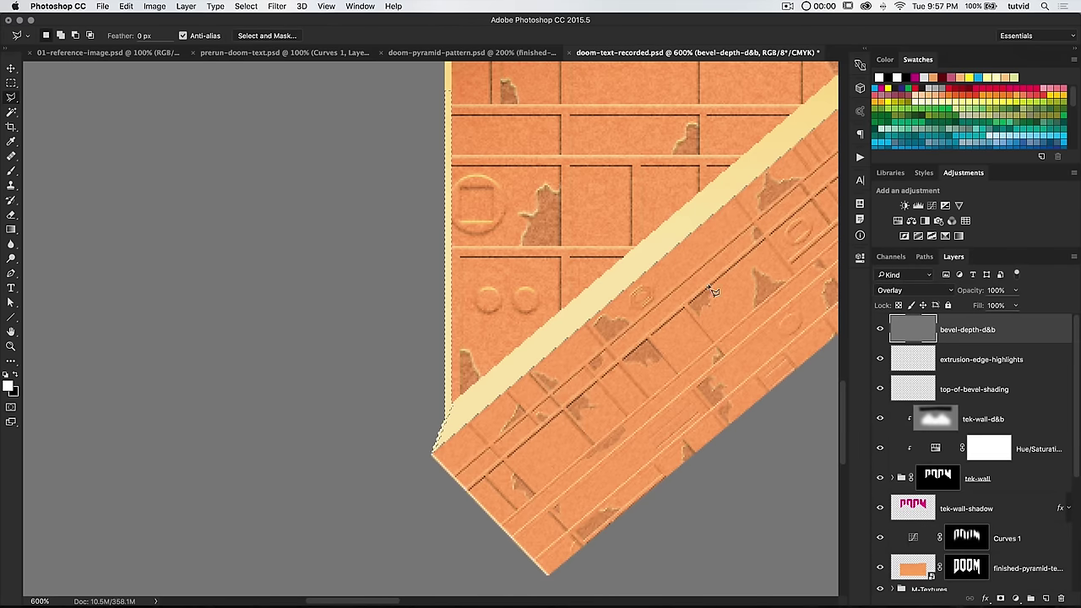
Darken the D's selected left outer bevel with the Burn tool at Midtones range and 20% exposure, and clear the selection.
{"action": "left_click", "coordinate": [13, 257]}
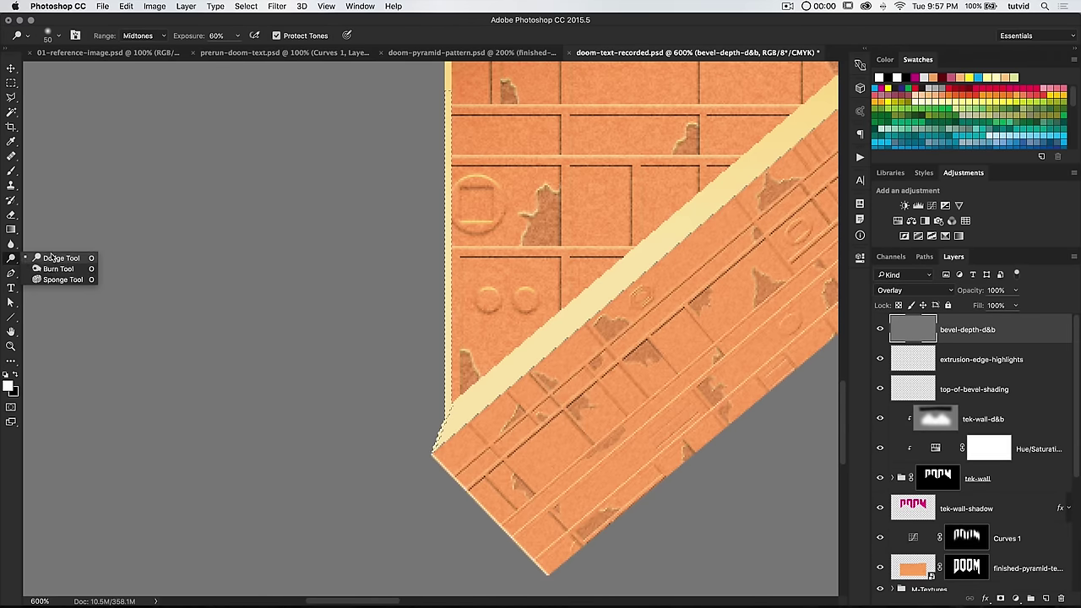
{"action": "left_click", "coordinate": [50, 269]}
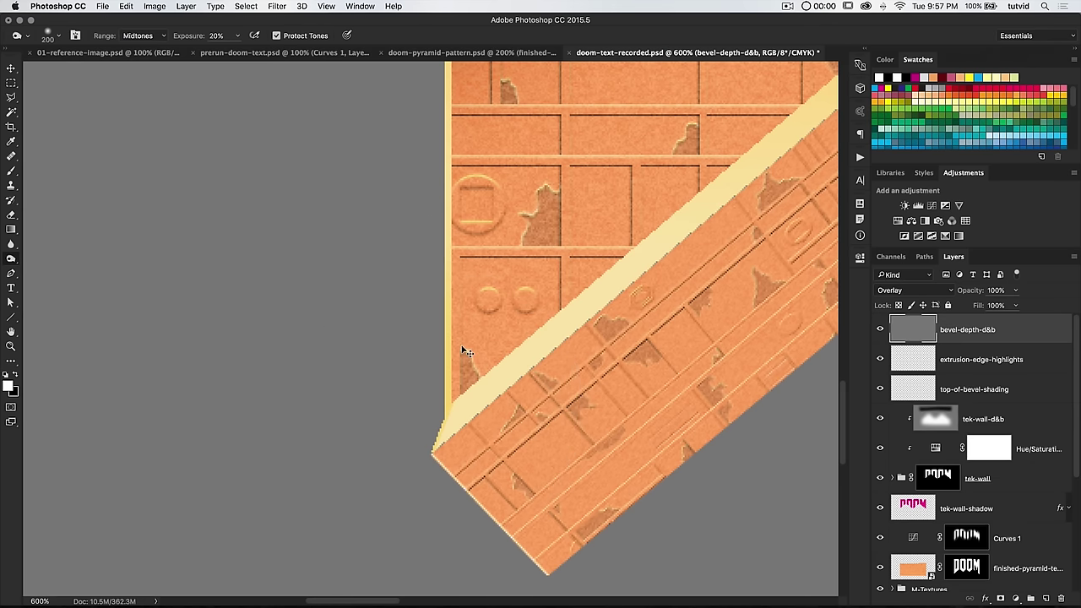
{"action": "key", "text": "super+minus"}
{"action": "key", "text": "super+minus"}
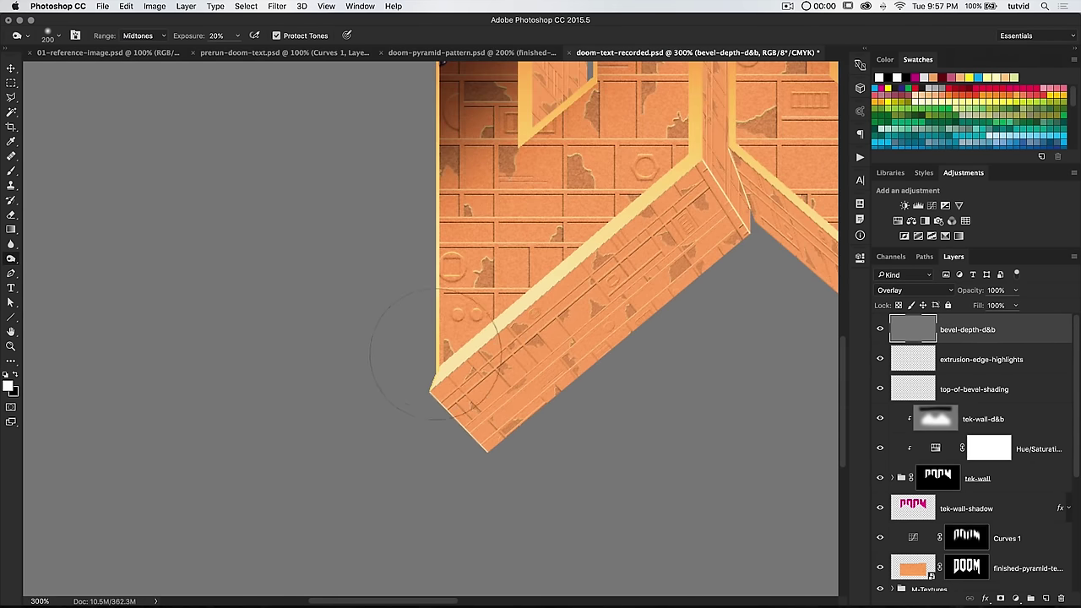
Compare the bevel shading where the D meets the first O with the same area in 01-reference-image.psd.
{"action": "left_click_drag", "start_coordinate": [698, 169], "coordinate": [505, 328]}
{"action": "key", "text": "z"}
{"action": "left_click", "coordinate": [503, 305]}
{"action": "left_click", "coordinate": [503, 305]}
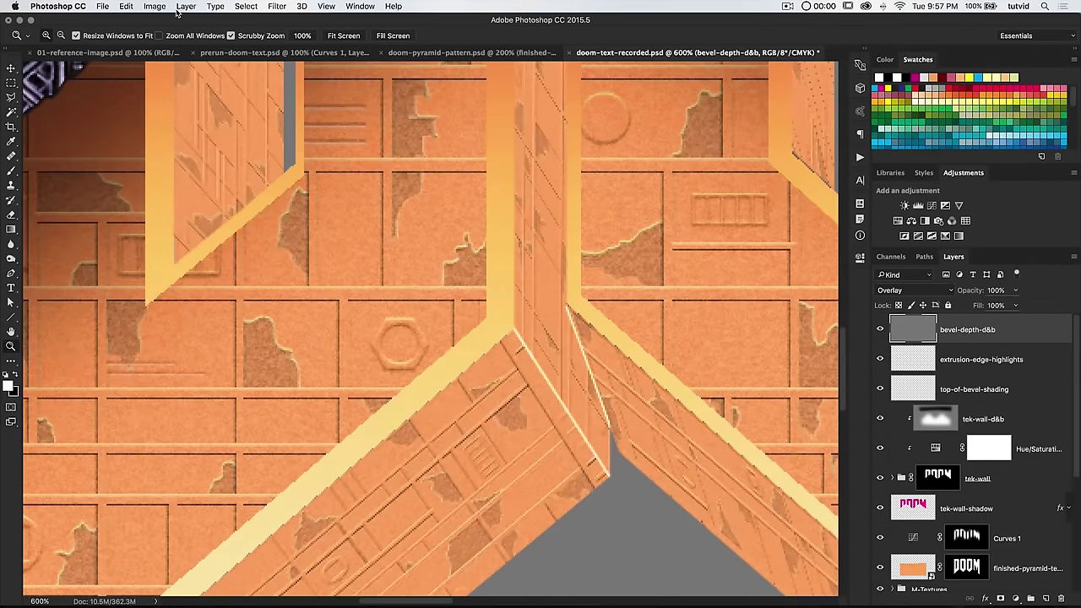
{"action": "left_click", "coordinate": [143, 55]}
{"action": "left_click_drag", "start_coordinate": [298, 360], "coordinate": [291, 358]}
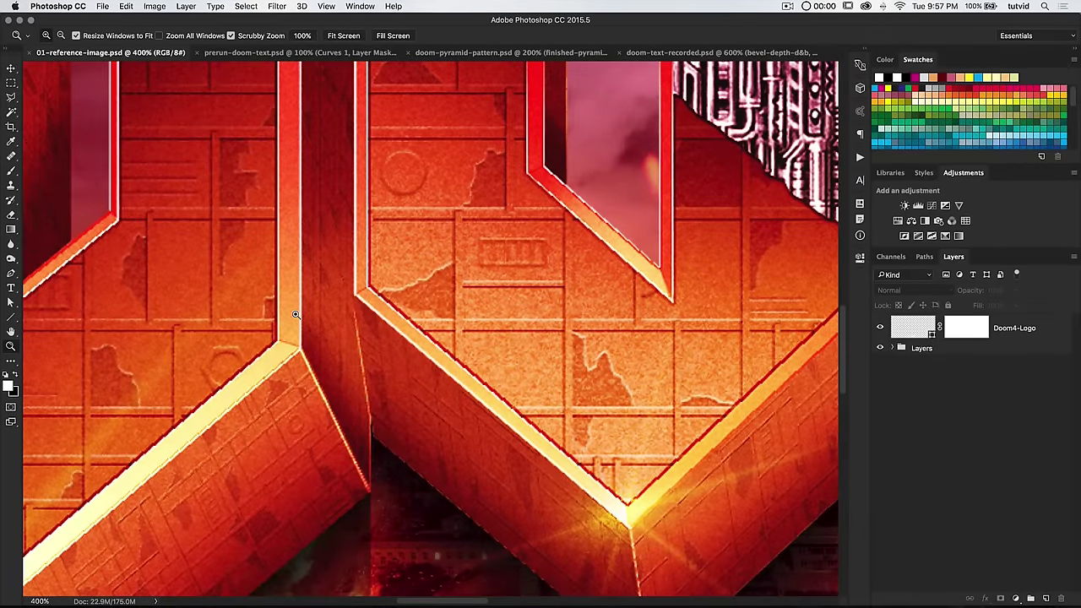
{"action": "left_click", "coordinate": [283, 361], "text": "alt"}
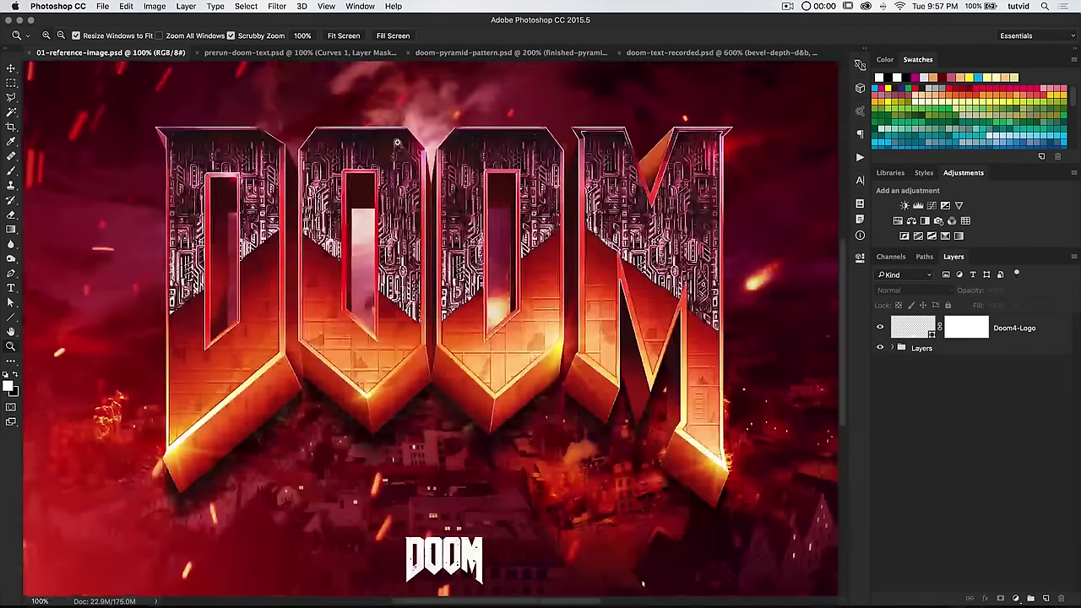
{"action": "left_click", "coordinate": [648, 54]}
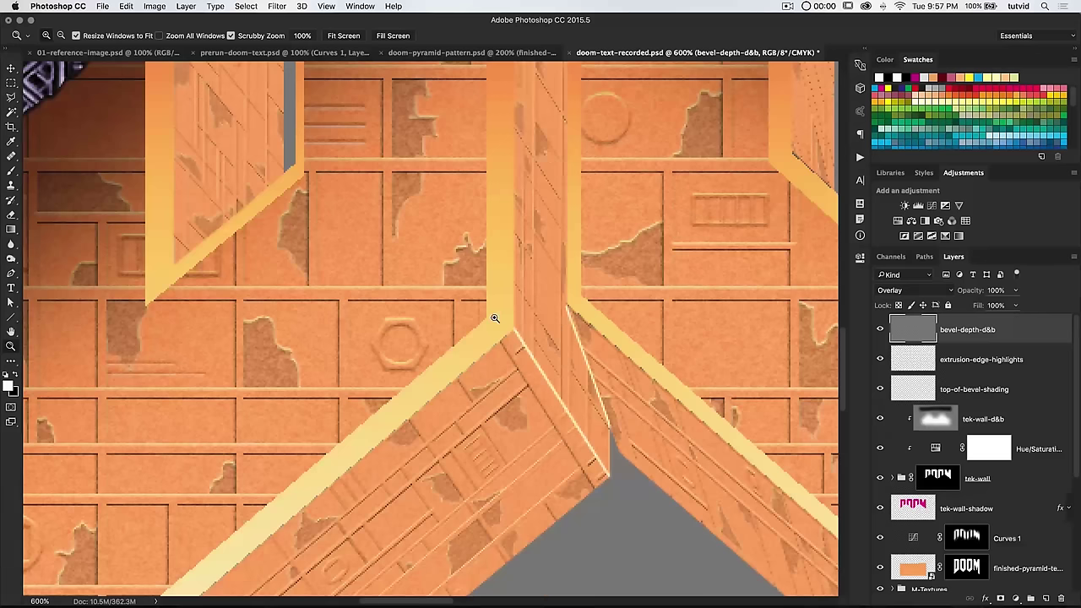
Select the D's right vertical bevel above its lower corner by intersecting a Polygonal Lasso selection with the bevels channel.
{"action": "left_click", "coordinate": [495, 319]}
{"action": "left_click_drag", "start_coordinate": [494, 319], "coordinate": [504, 360]}
{"action": "key", "text": "l"}
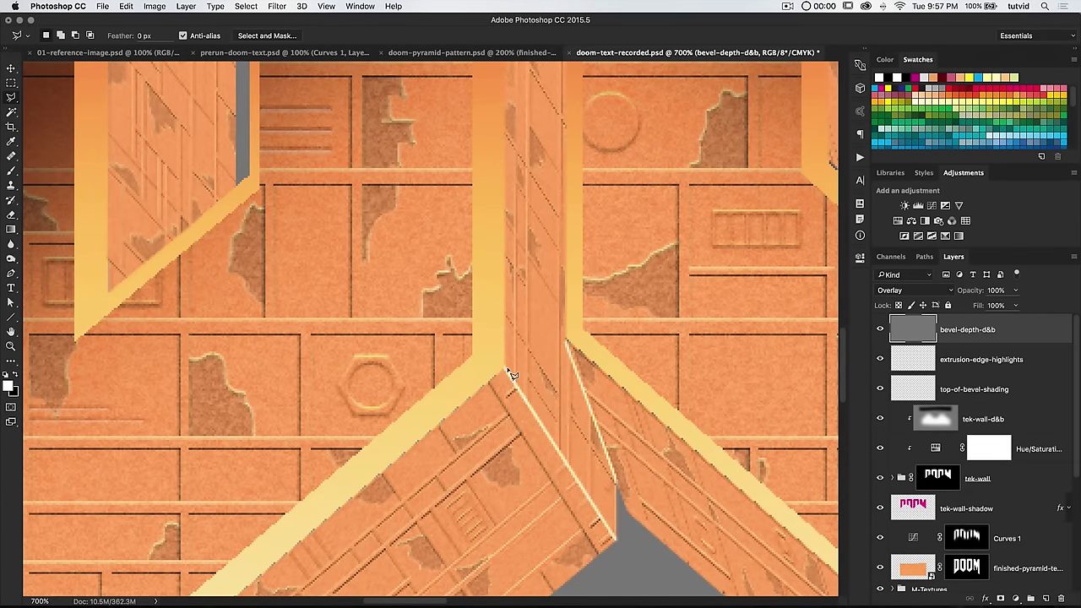
{"action": "left_click", "coordinate": [434, 336]}
{"action": "scroll", "coordinate": [434, 173], "scroll_direction": "up", "scroll_amount": 3}
{"action": "left_click", "coordinate": [434, 78]}
{"action": "left_click", "coordinate": [607, 108]}
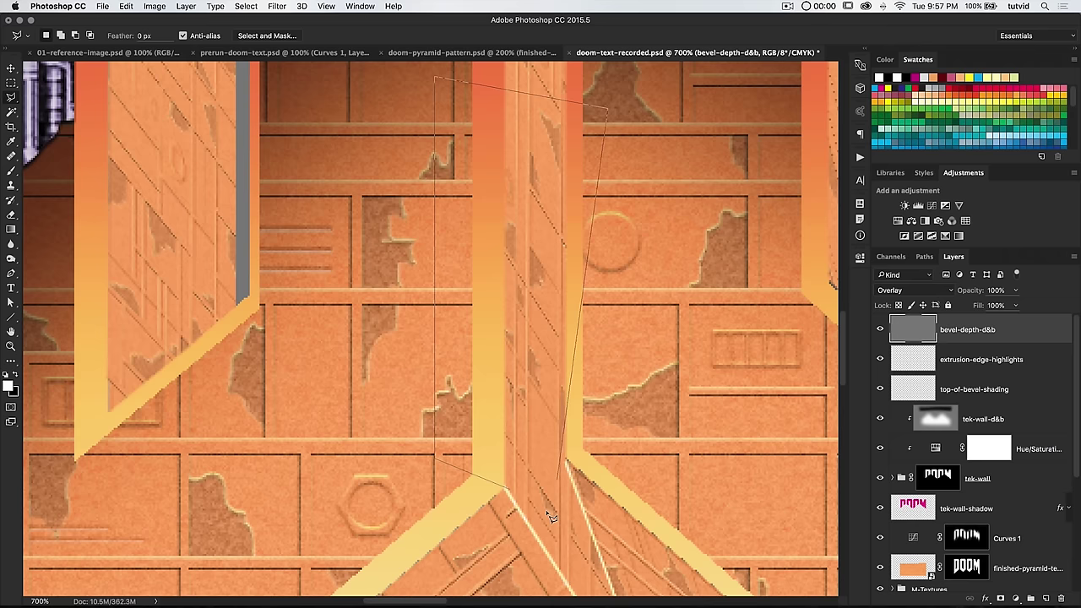
{"action": "left_click", "coordinate": [506, 488]}
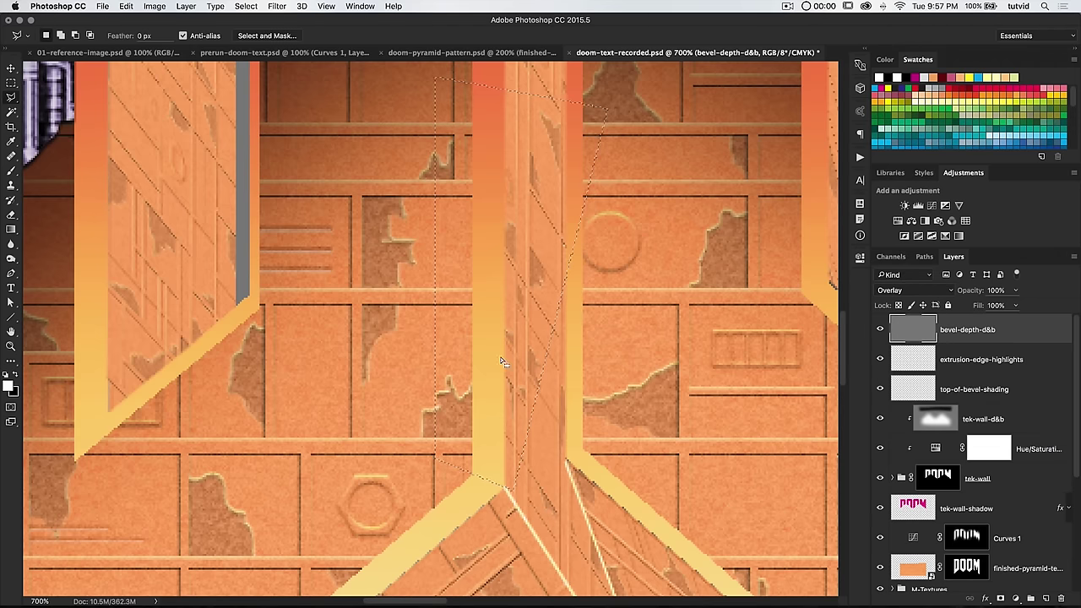
{"action": "left_click", "coordinate": [890, 256]}
{"action": "left_click", "coordinate": [925, 402], "text": "ctrl+alt+shift"}
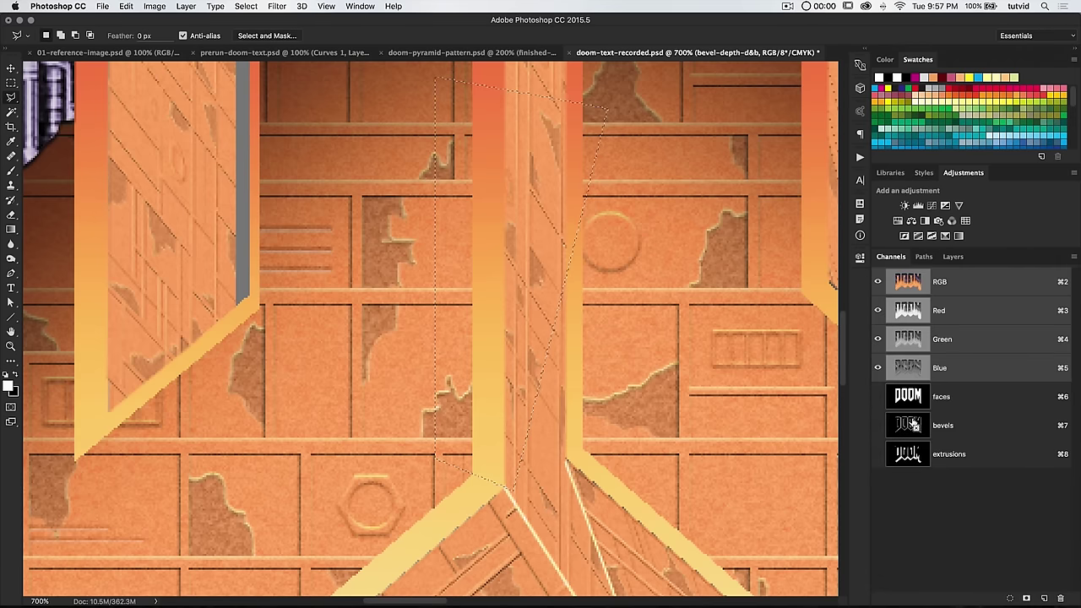
{"action": "left_click", "coordinate": [952, 257]}
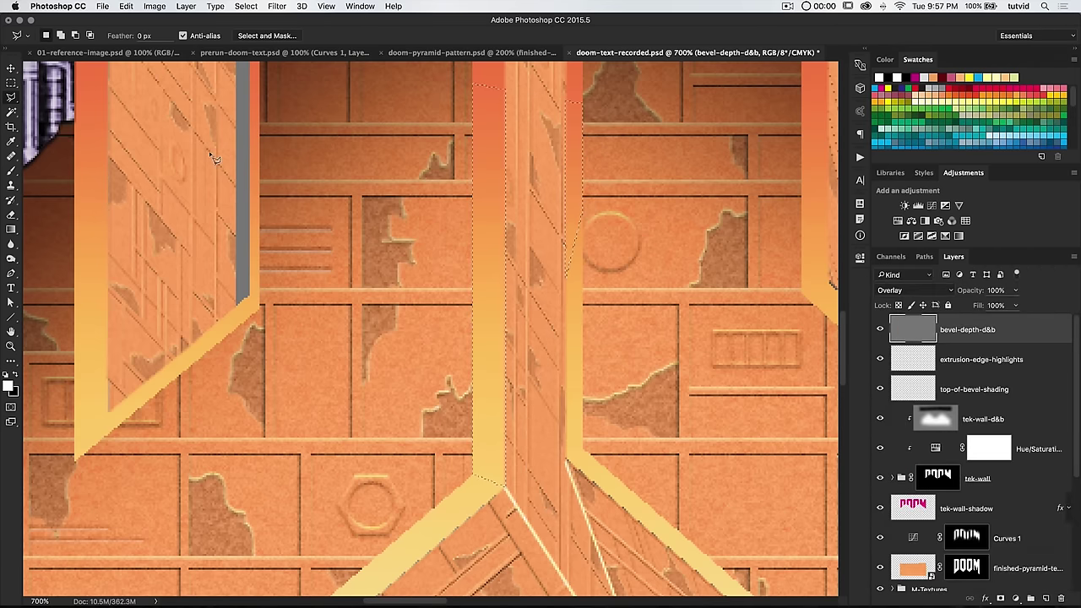
Burn the D's selected right vertical bevel with a 200 px brush at 20% exposure and clear the selection.
{"action": "left_click", "coordinate": [10, 258]}
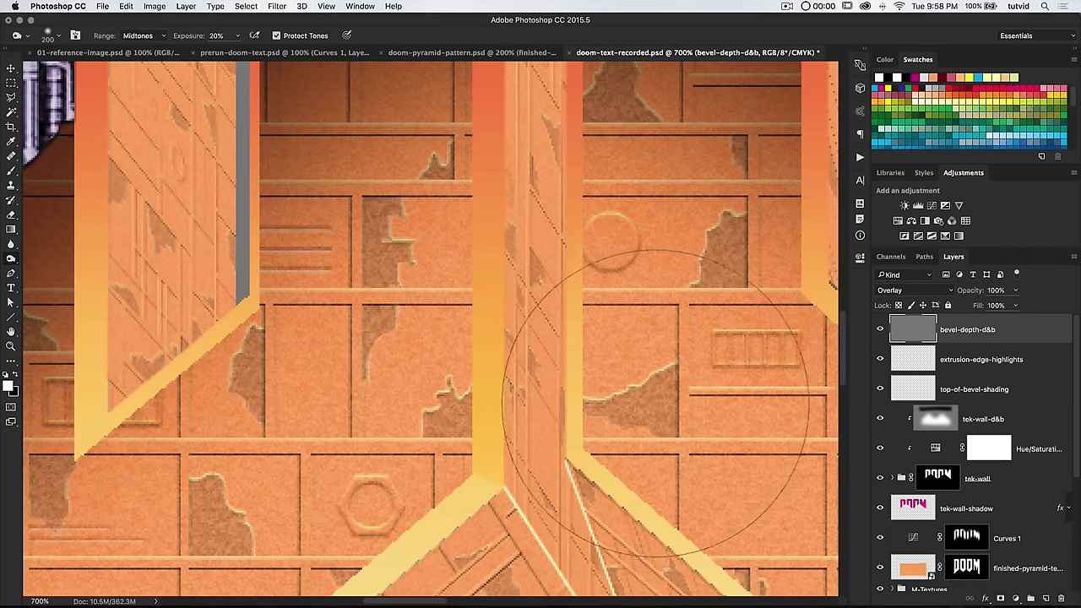
{"action": "key", "text": "super+minus"}
{"action": "key", "text": "super+minus"}
{"action": "key", "text": "super+minus"}
{"action": "key", "text": "super+minus"}
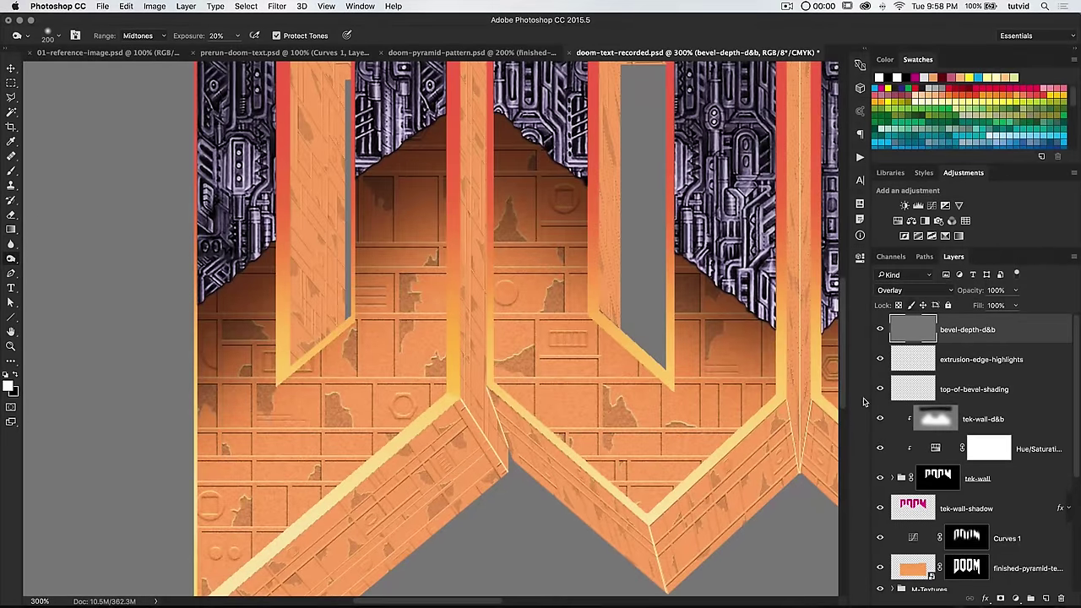
Subtract the first O's bevel strip from the selection, invert it, and intersect it with the bevels channel.
{"action": "key", "text": "z"}
{"action": "left_click", "coordinate": [469, 406]}
{"action": "left_click", "coordinate": [466, 409]}
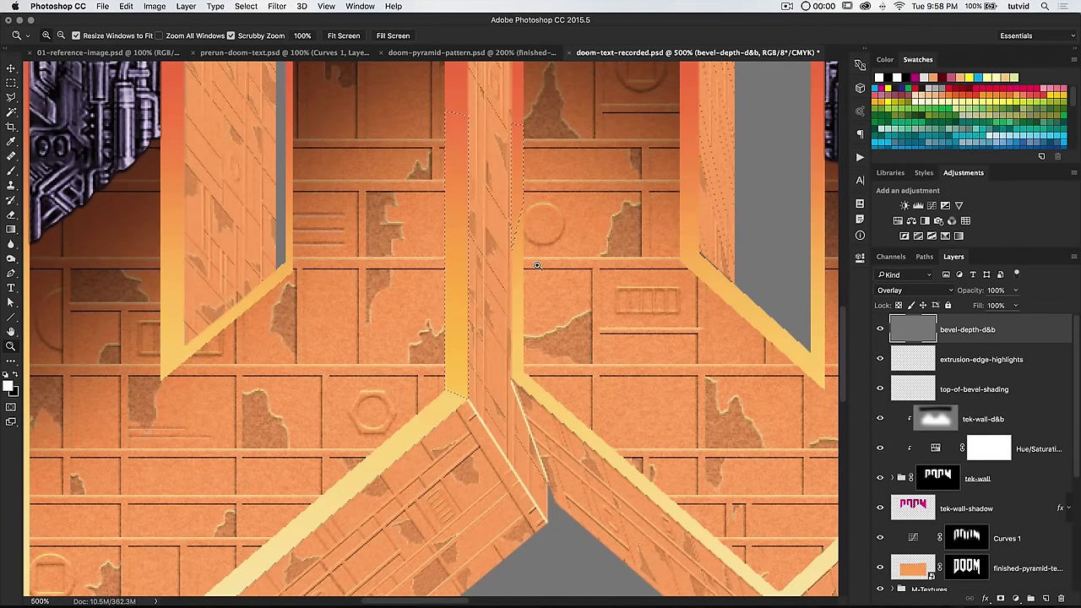
{"action": "key", "text": "l"}
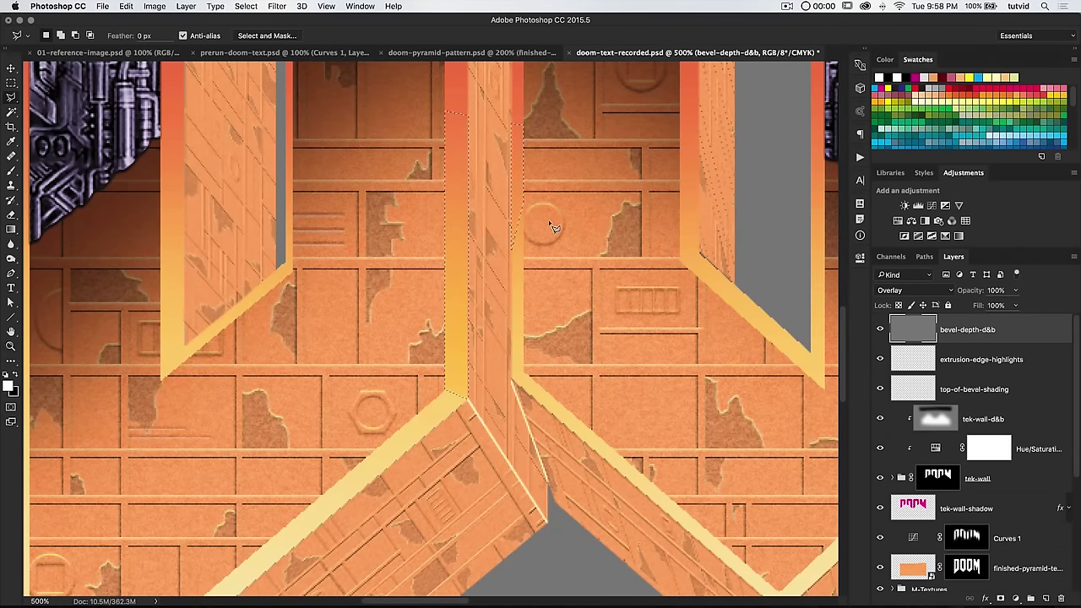
{"action": "left_click", "coordinate": [507, 110]}
{"action": "left_click", "coordinate": [559, 115]}
{"action": "left_click", "coordinate": [506, 108]}
{"action": "key", "text": "super+shift+i"}
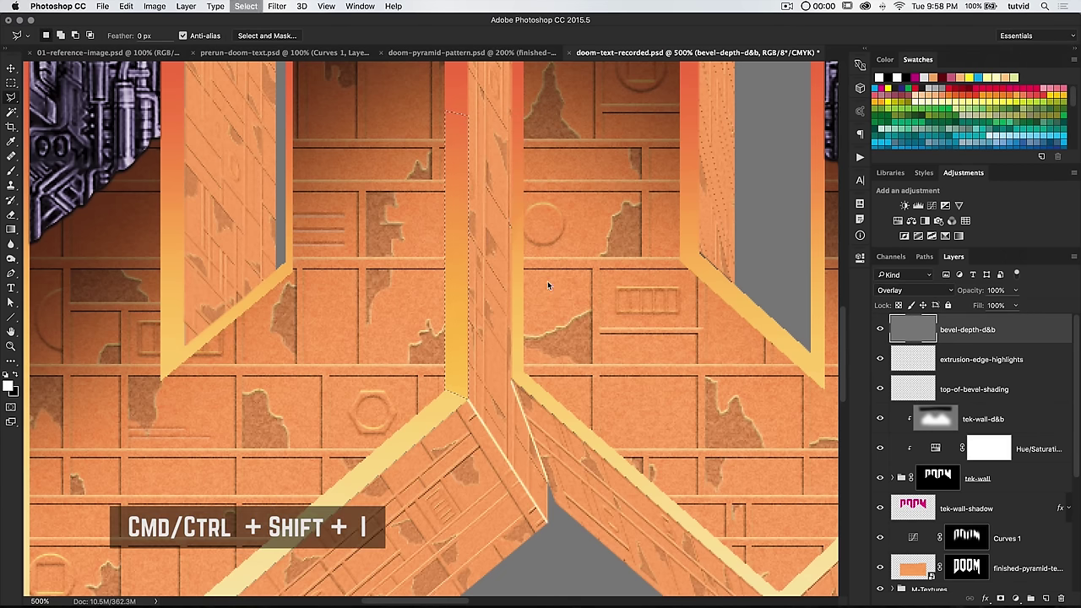
{"action": "left_click", "coordinate": [891, 257]}
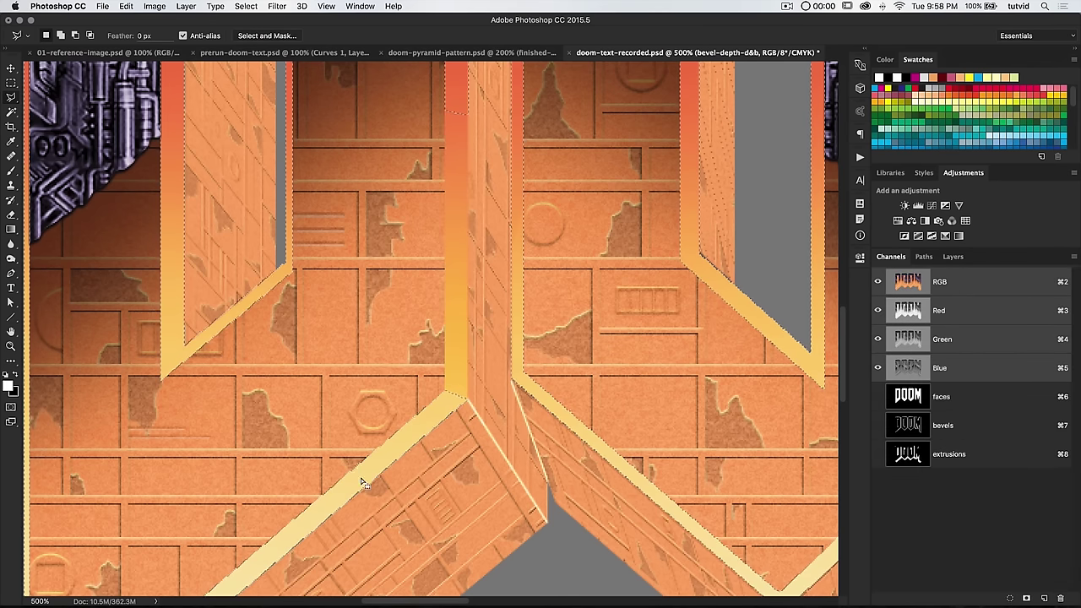
Prepare the Dodge tool with a 150 px brush, Midtones range and 35% exposure for the D's lower bevel.
{"action": "left_click_drag", "start_coordinate": [11, 257], "coordinate": [54, 256]}
{"action": "key", "text": "bracketright"}
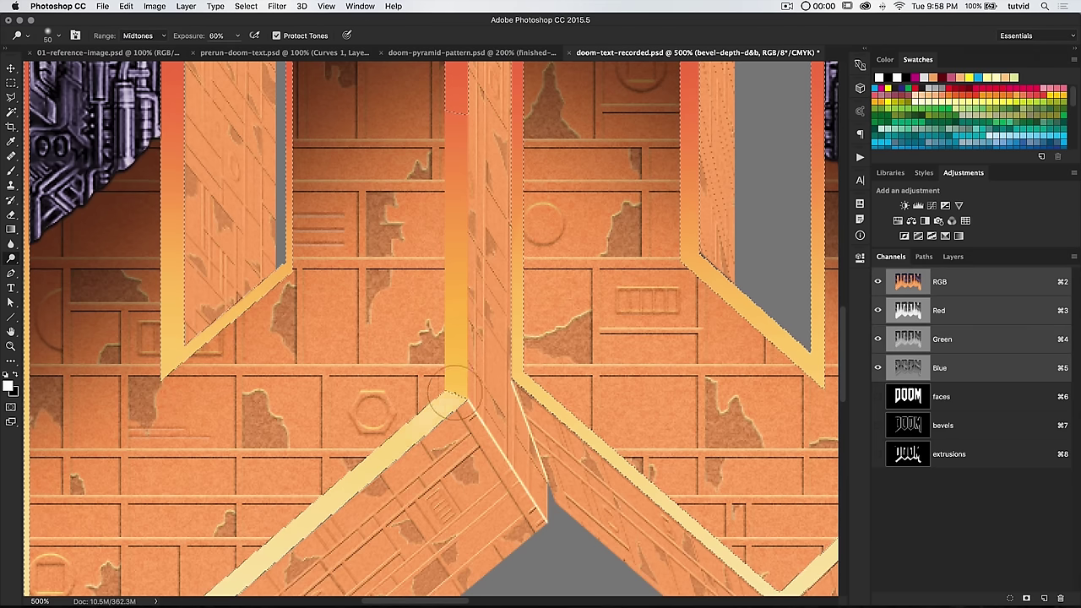
{"action": "key", "text": "bracketright"}
{"action": "key", "text": "bracketright"}
{"action": "key", "text": "bracketright"}
{"action": "key", "text": "bracketright"}
{"action": "key", "text": "bracketright"}
{"action": "key", "text": "bracketright"}
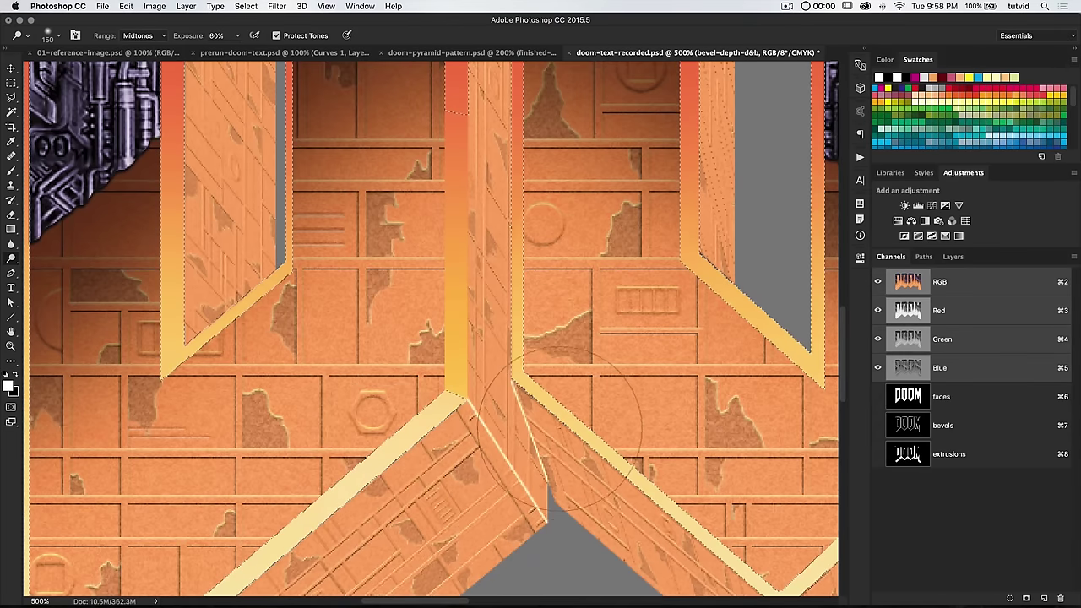
{"action": "left_click_drag", "start_coordinate": [205, 36], "coordinate": [178, 41]}
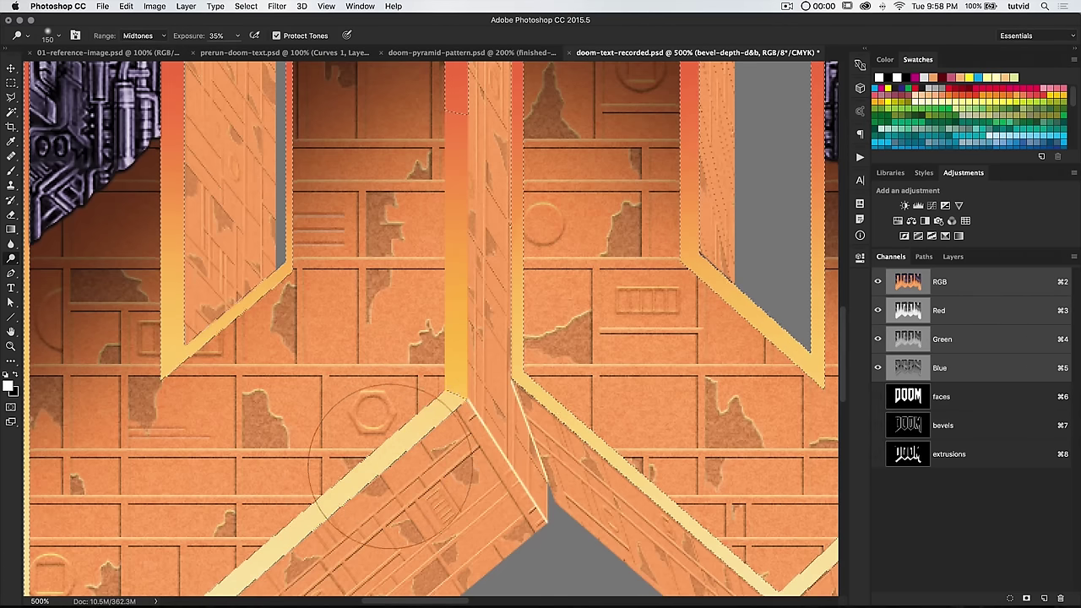
Compare the bevel shading of the whole D with the lettering in 01-reference-image.psd.
{"action": "key", "text": "super+minus"}
{"action": "key", "text": "super+minus"}
{"action": "key", "text": "super+minus"}
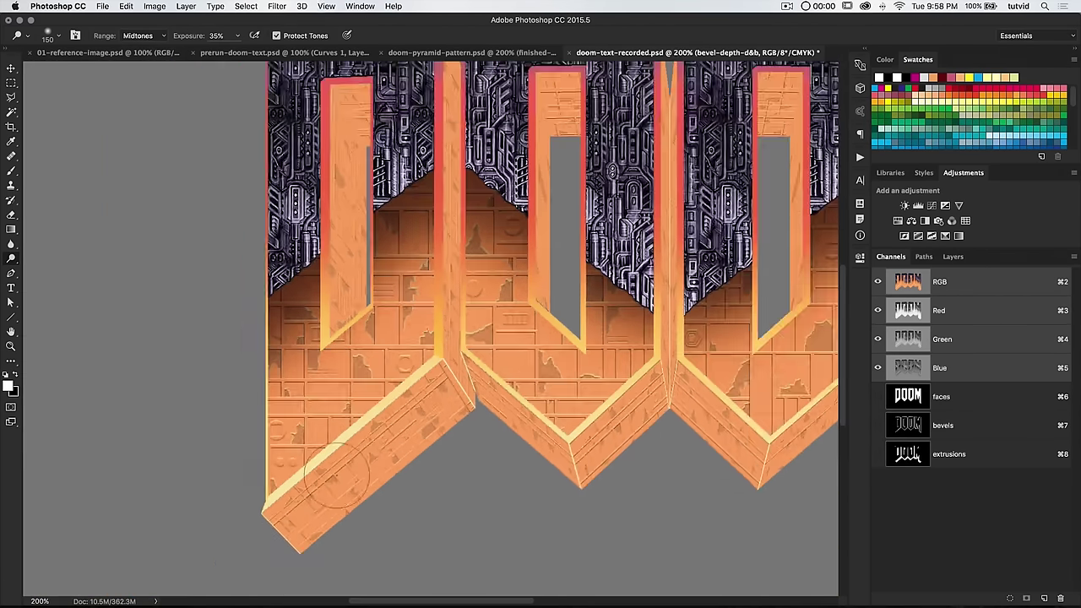
{"action": "mouse_move", "coordinate": [329, 384]}
{"action": "left_mouse_down"}
{"action": "mouse_move", "coordinate": [376, 378]}
{"action": "mouse_move", "coordinate": [473, 457]}
{"action": "left_mouse_up"}
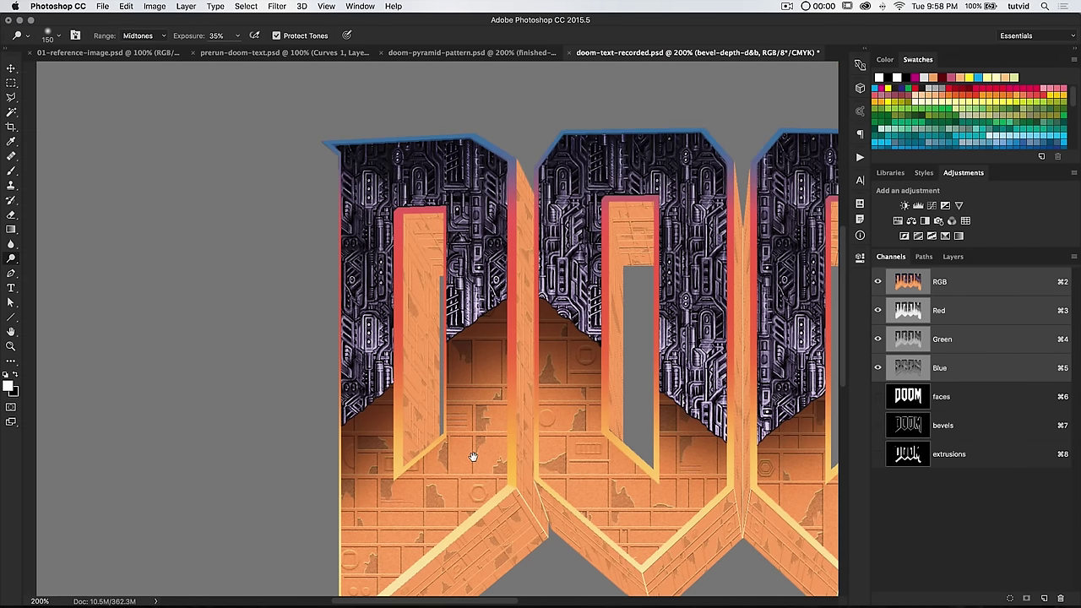
{"action": "left_click_drag", "start_coordinate": [531, 412], "coordinate": [454, 355]}
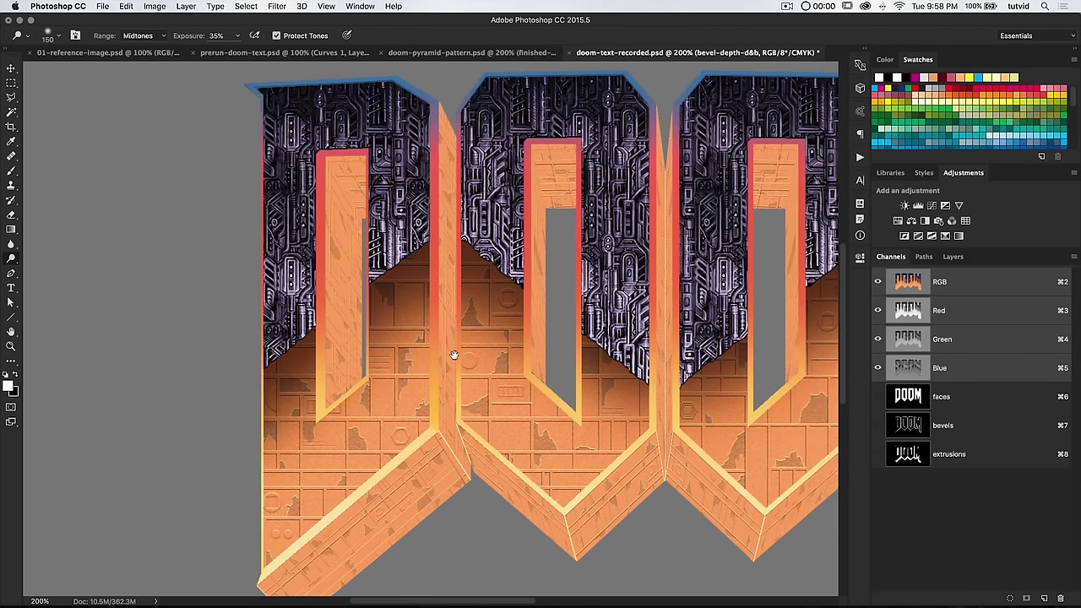
{"action": "left_click", "coordinate": [108, 52]}
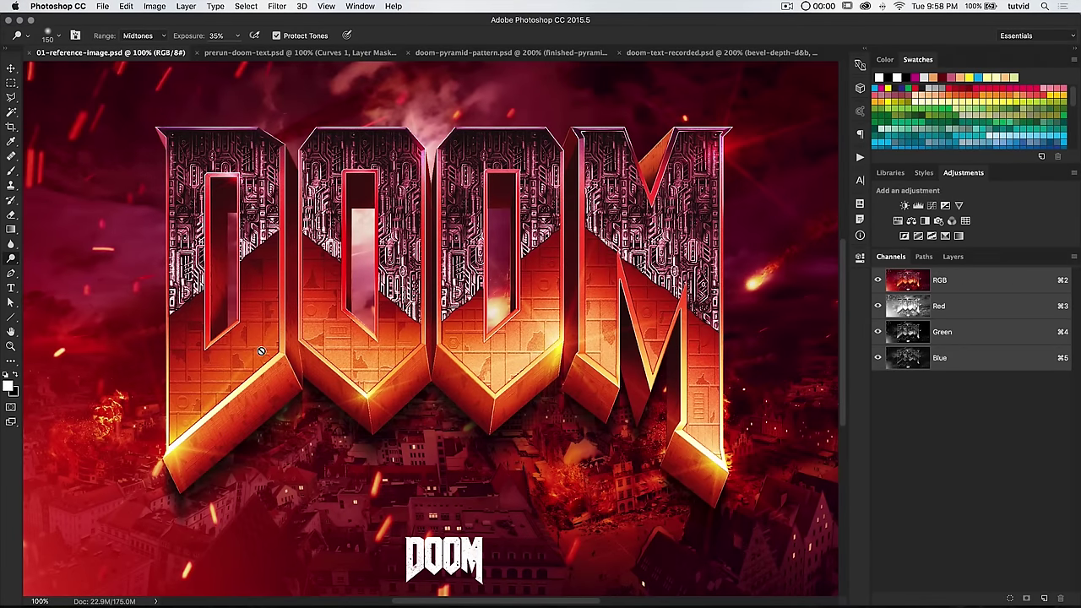
{"action": "left_click", "coordinate": [684, 53]}
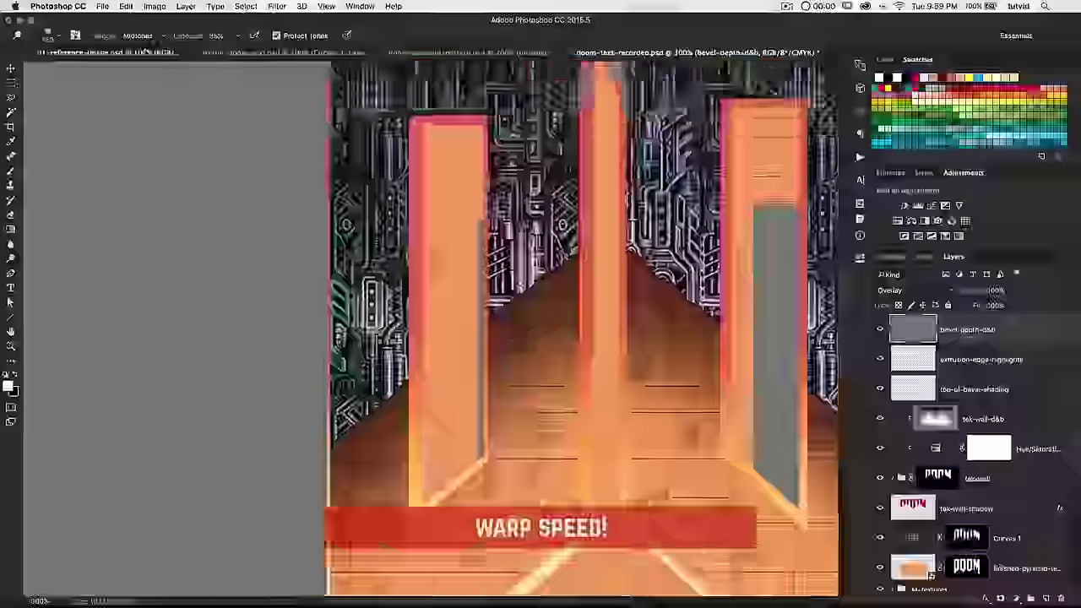
Detach the Channels panel over the canvas and shorten it to keep the bevels and extrusions channels at hand.
{"action": "left_click_drag", "start_coordinate": [492, 115], "coordinate": [486, 396]}
{"action": "left_click_drag", "start_coordinate": [890, 256], "coordinate": [76, 96]}
{"action": "left_click_drag", "start_coordinate": [148, 301], "coordinate": [148, 182]}
{"action": "scroll", "coordinate": [113, 126], "scroll_direction": "down", "scroll_amount": 3}
{"action": "key", "text": "super+plus"}
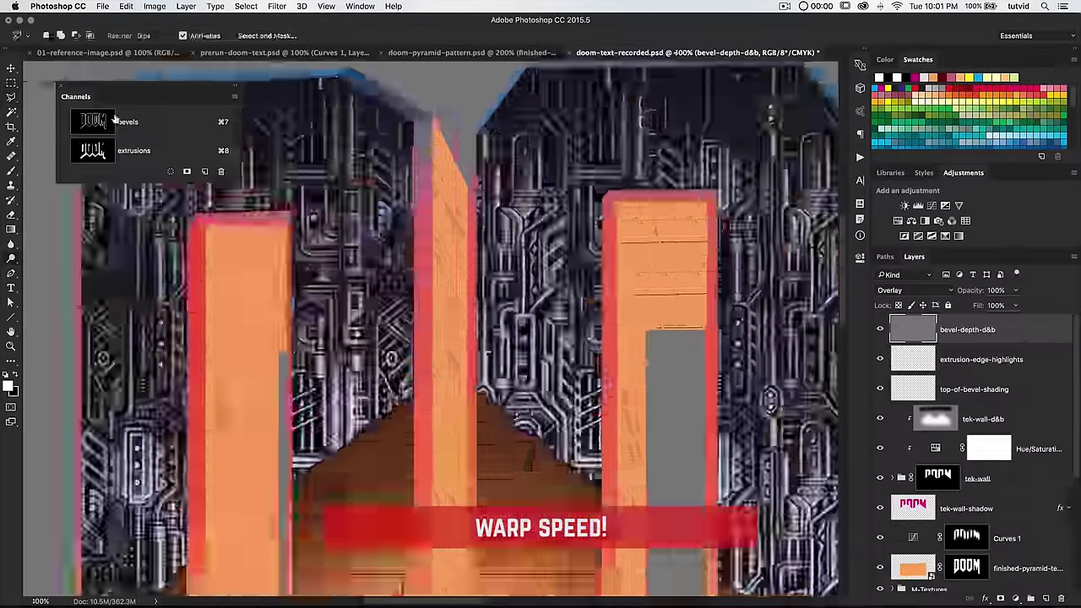
Shade the bevels of the D and first O on the bevel-depth-d&b layer, isolating sections with lasso selections.
{"action": "left_click_drag", "start_coordinate": [541, 254], "coordinate": [374, 421]}
{"action": "key", "text": "o"}
{"action": "left_click_drag", "start_coordinate": [643, 232], "coordinate": [698, 291]}
{"action": "key", "text": "super+minus"}
{"action": "key", "text": "l"}
{"action": "key", "text": "super+plus"}
{"action": "scroll", "coordinate": [148, 135], "scroll_direction": "down", "scroll_amount": 2}
{"action": "left_click_drag", "start_coordinate": [148, 182], "coordinate": [148, 330]}
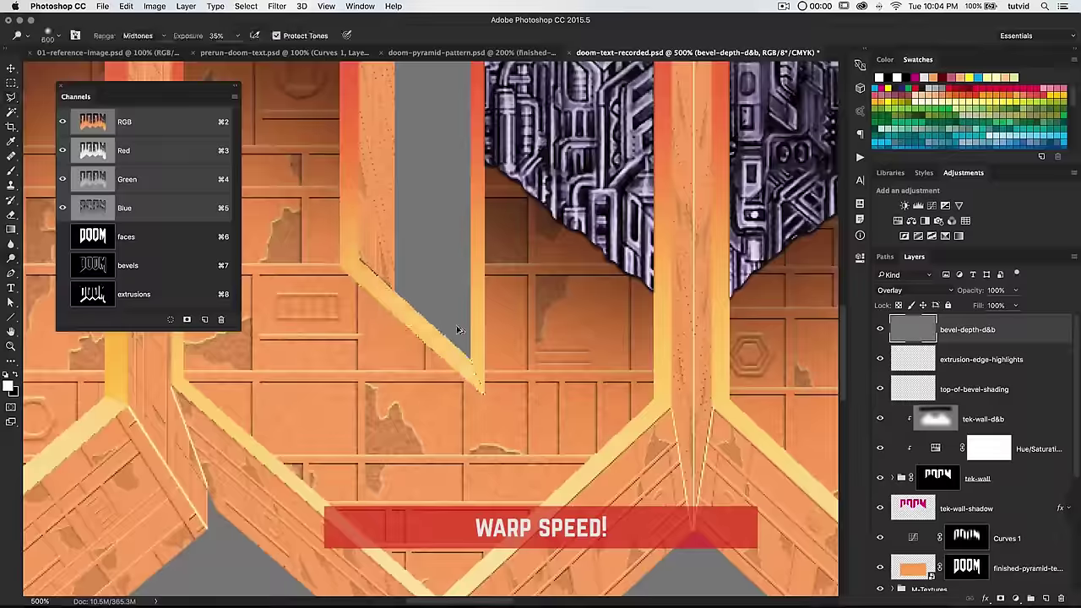
Isolate and shade the bevel sections around the first O's lower half, checking them against the reference image.
{"action": "key", "text": "ctrl+Tab"}
{"action": "key", "text": "ctrl+shift+Tab"}
{"action": "mouse_move", "coordinate": [458, 330]}
{"action": "left_mouse_down"}
{"action": "mouse_move", "coordinate": [367, 228]}
{"action": "mouse_move", "coordinate": [565, 450]}
{"action": "left_mouse_up"}
{"action": "key", "text": "super+plus"}
{"action": "scroll", "coordinate": [979, 439], "scroll_direction": "down", "scroll_amount": 5}
{"action": "left_click", "coordinate": [988, 441]}
{"action": "key", "text": "b"}
{"action": "key", "text": "l"}
{"action": "key", "text": "super+minus"}
{"action": "key", "text": "super+shift+n"}
{"action": "type", "text": "bevel-depth-d&bo"}
Dodge and burn the remaining bevel sections across the lettering, reviewing the whole word against the reference.
{"action": "key", "text": "ctrl+Tab"}
{"action": "key", "text": "ctrl+shift+Tab"}
{"action": "key", "text": "super+plus"}
{"action": "key", "text": "super+plus"}
{"action": "key", "text": "super+minus"}
{"action": "key", "text": "super+minus"}
{"action": "key", "text": "super+1"}
{"action": "key", "text": "o"}
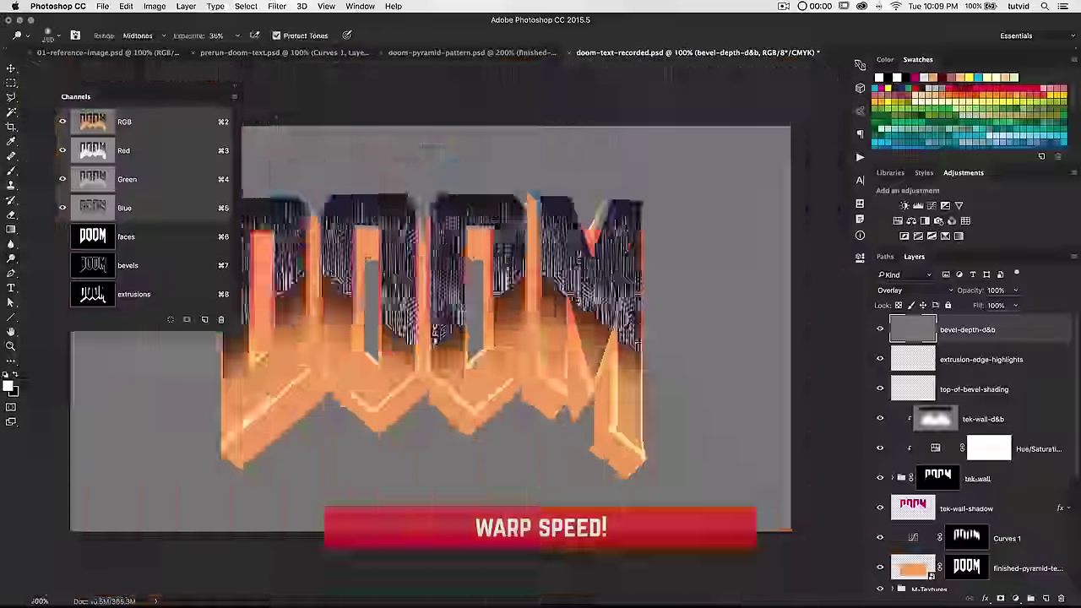
{"action": "key", "text": "l"}
{"action": "key", "text": "super+plus"}
{"action": "key", "text": "o"}
{"action": "key", "text": "super+minus"}
{"action": "key", "text": "ctrl+Tab"}
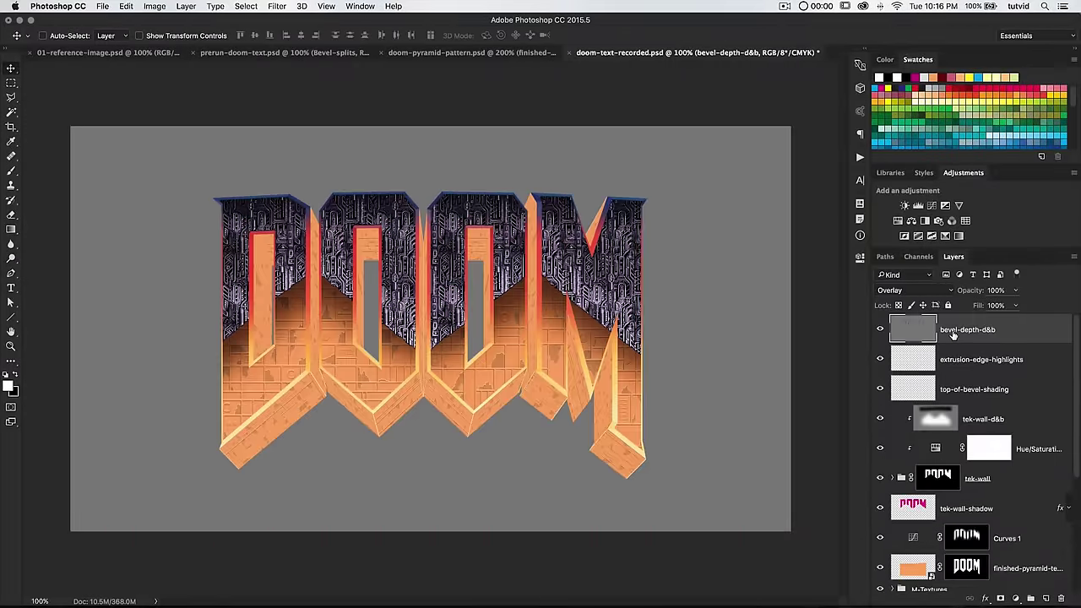
Add a new layer named Bevel-Splits above the bevel-depth-d&b layer.
{"action": "left_click", "coordinate": [1047, 598]}
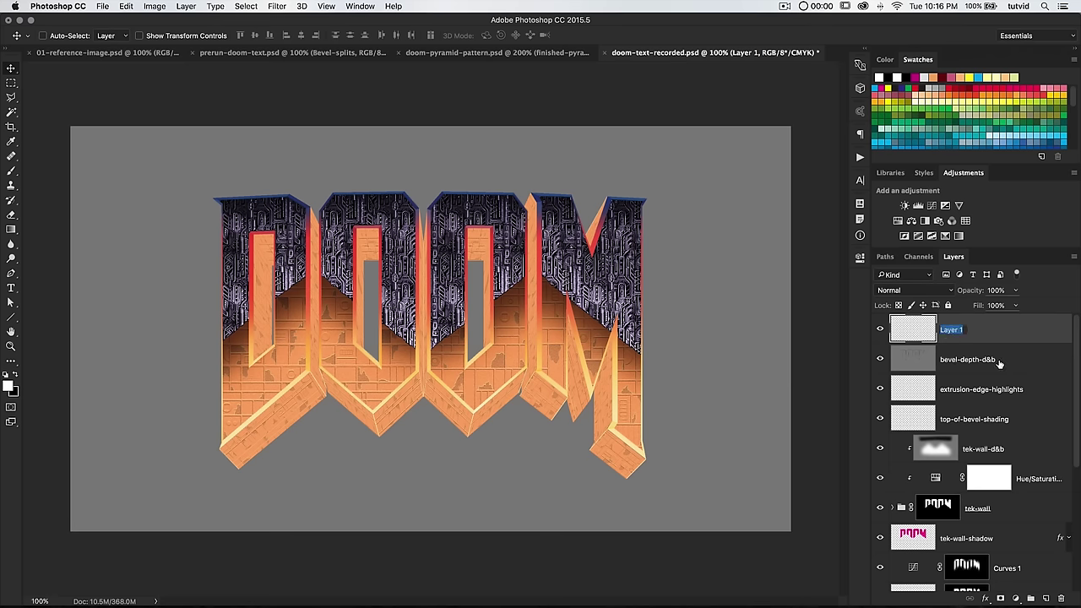
{"action": "type", "text": "Bevel-Splits"}
{"action": "key", "text": "Return"}
Examine the corners where the D's bevels meet, along its lower diagonal and around its inner opening.
{"action": "key", "text": "z"}
{"action": "left_click_drag", "start_coordinate": [205, 409], "coordinate": [239, 410]}
{"action": "left_click_drag", "start_coordinate": [328, 445], "coordinate": [392, 318]}
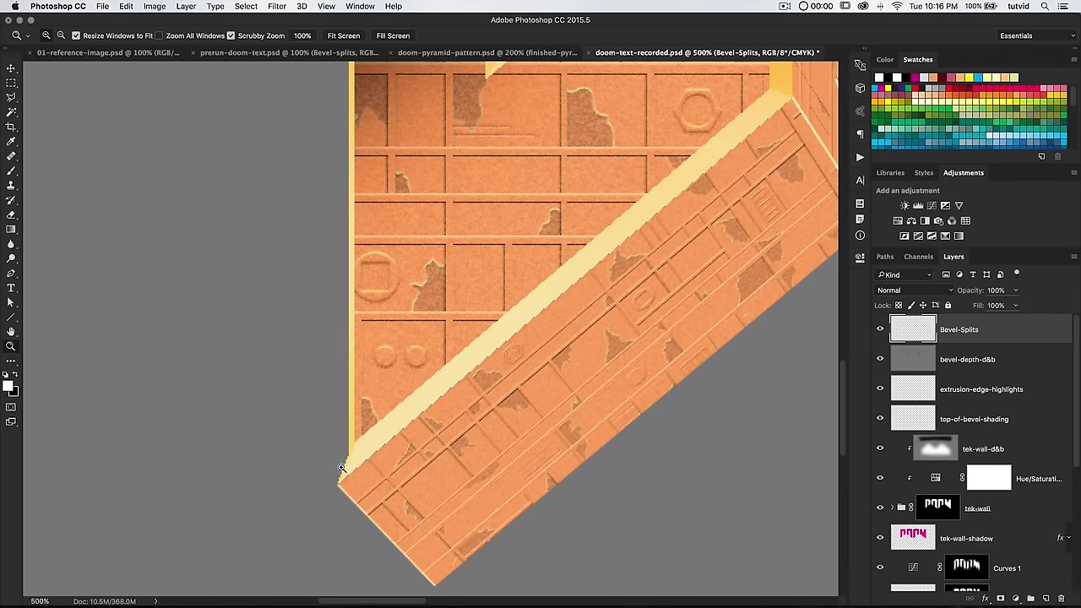
{"action": "left_click_drag", "start_coordinate": [554, 258], "coordinate": [504, 361]}
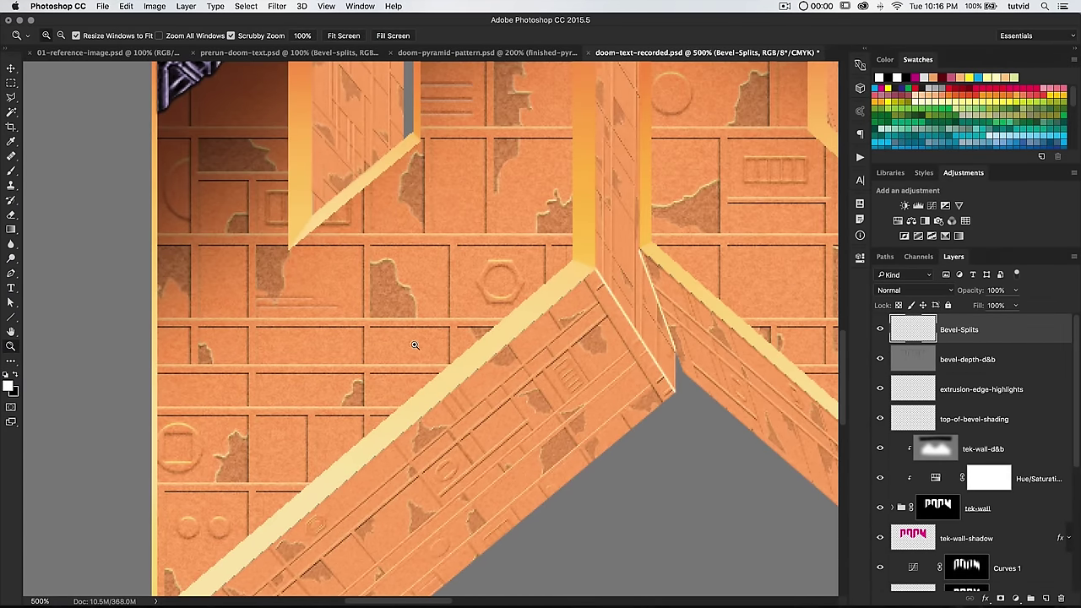
{"action": "key", "text": "super+minus"}
{"action": "key", "text": "super+minus"}
{"action": "scroll", "coordinate": [346, 278], "scroll_direction": "up", "scroll_amount": 10}
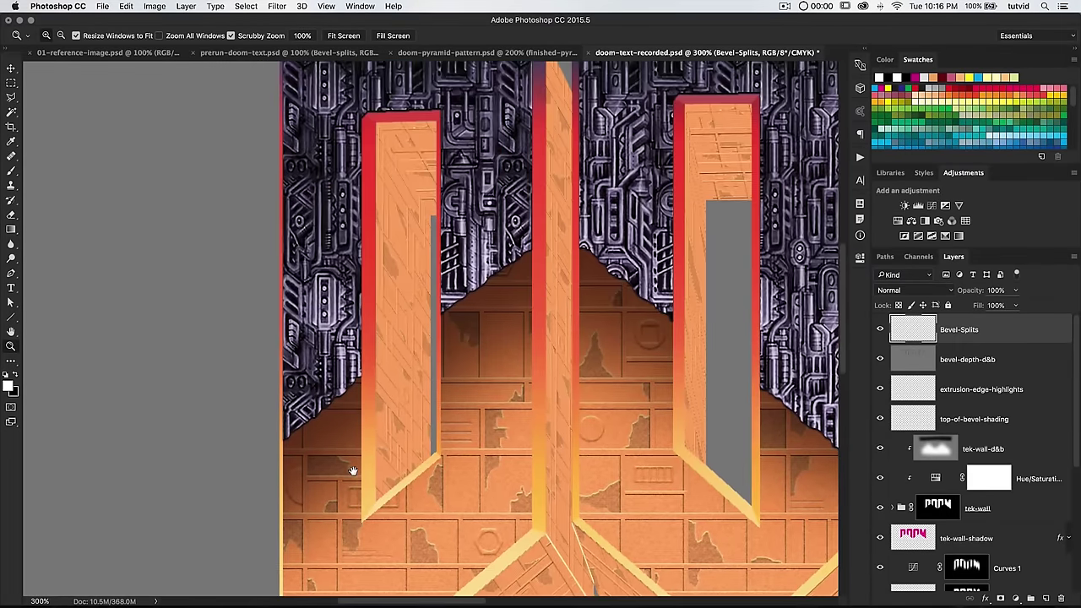
{"action": "scroll", "coordinate": [541, 380], "scroll_direction": "down", "scroll_amount": 10}
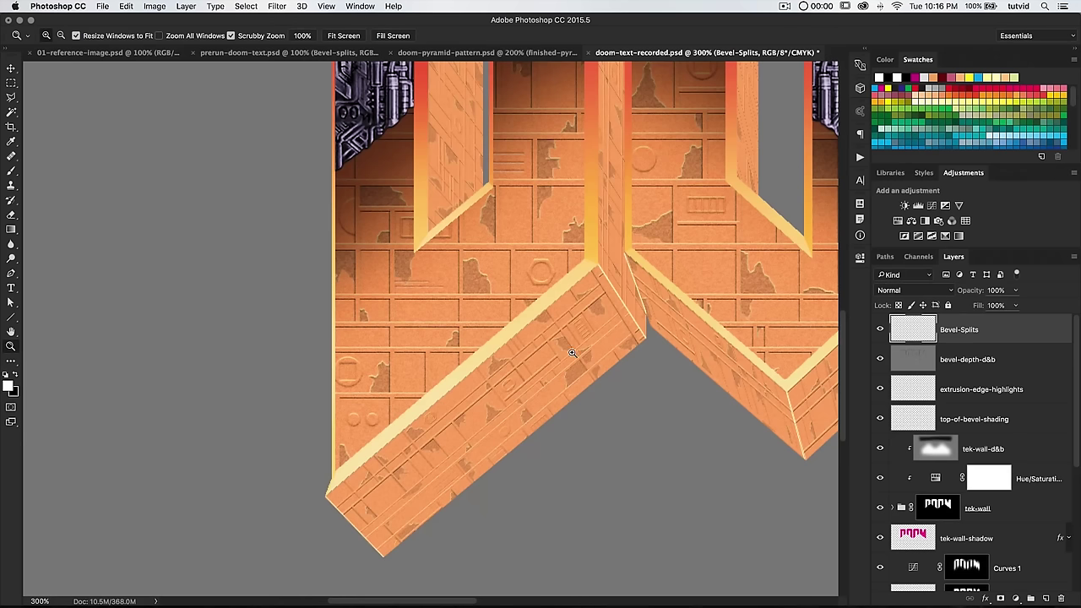
Set up the Line tool in Pixels mode at 1 px with black, and load the bevels channel as a selection.
{"action": "left_click", "coordinate": [11, 318]}
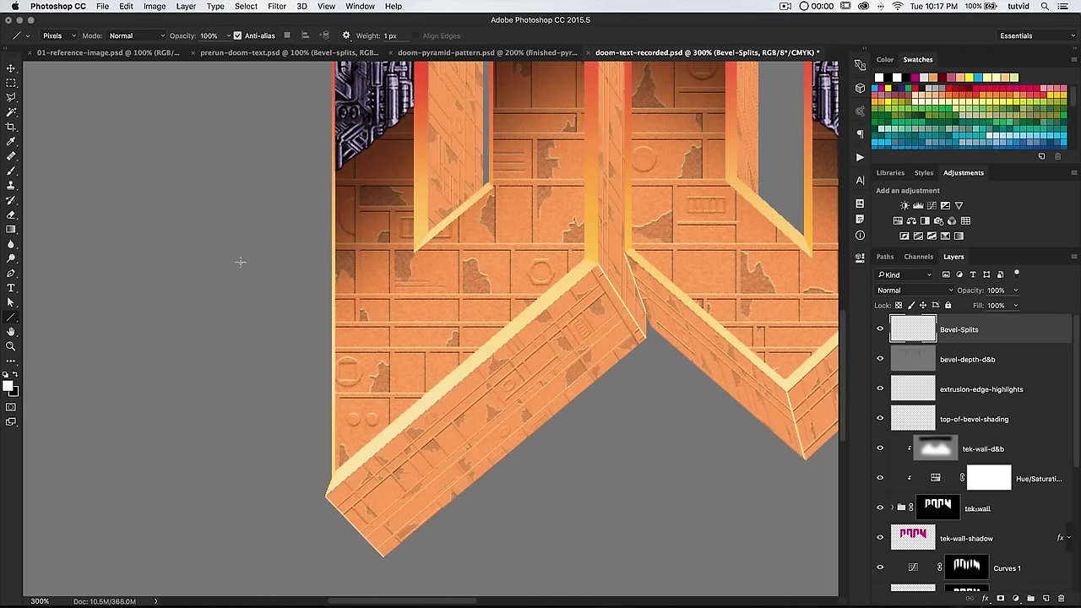
{"action": "left_click", "coordinate": [14, 375]}
{"action": "left_click", "coordinate": [917, 256]}
{"action": "left_click", "coordinate": [916, 430], "text": "super"}
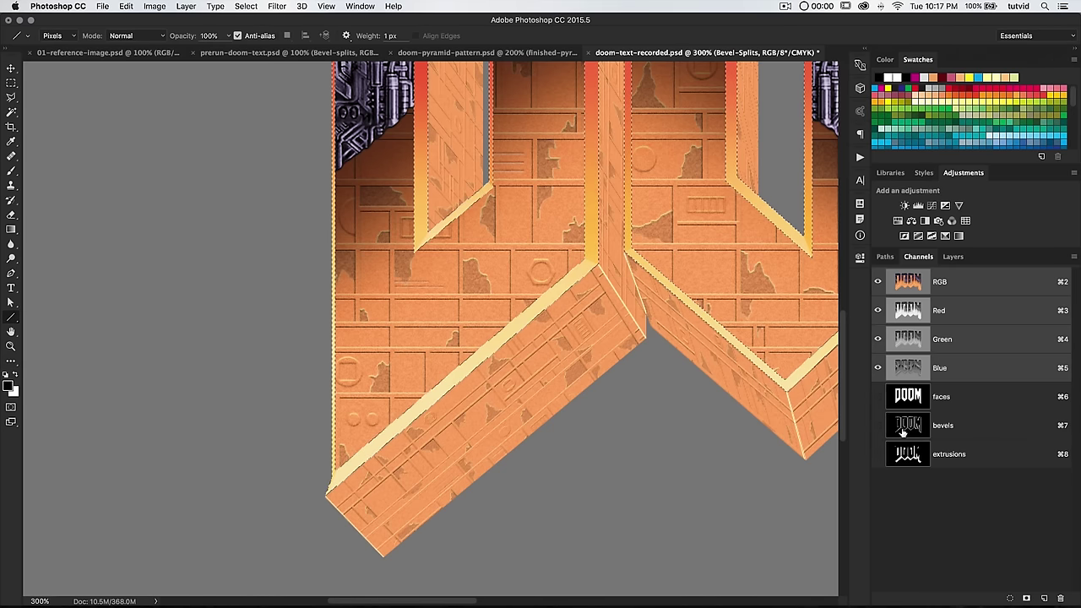
{"action": "left_click", "coordinate": [952, 257]}
Draw a 1 px black split line across the D's lower-left bevel corner.
{"action": "left_click_drag", "start_coordinate": [451, 463], "coordinate": [541, 392]}
{"action": "key", "text": "z"}
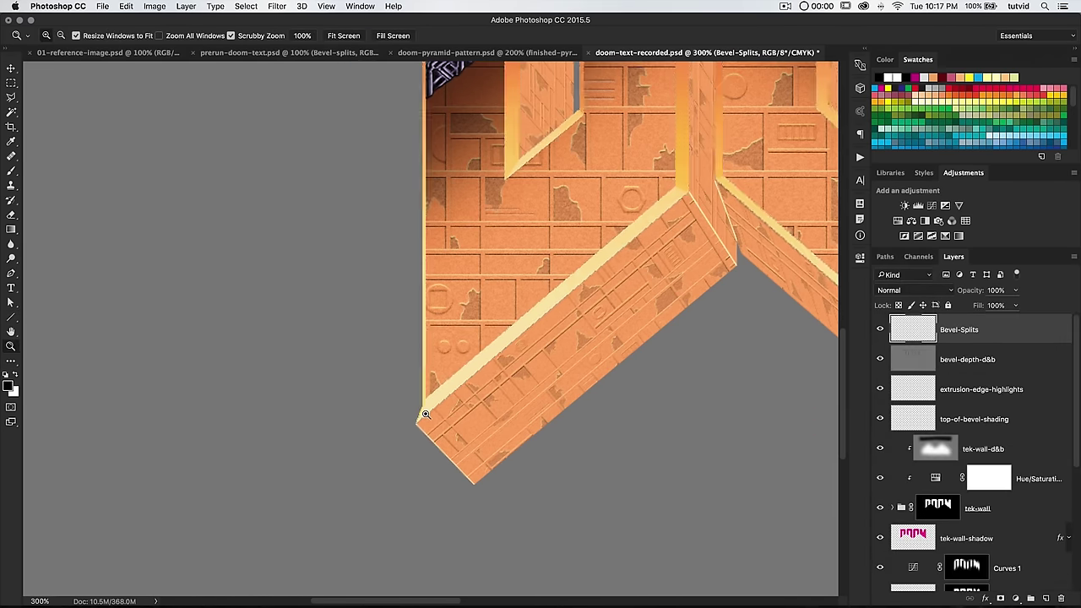
{"action": "left_click", "coordinate": [424, 413]}
{"action": "left_click", "coordinate": [425, 413]}
{"action": "left_click", "coordinate": [425, 412]}
{"action": "key", "text": "u"}
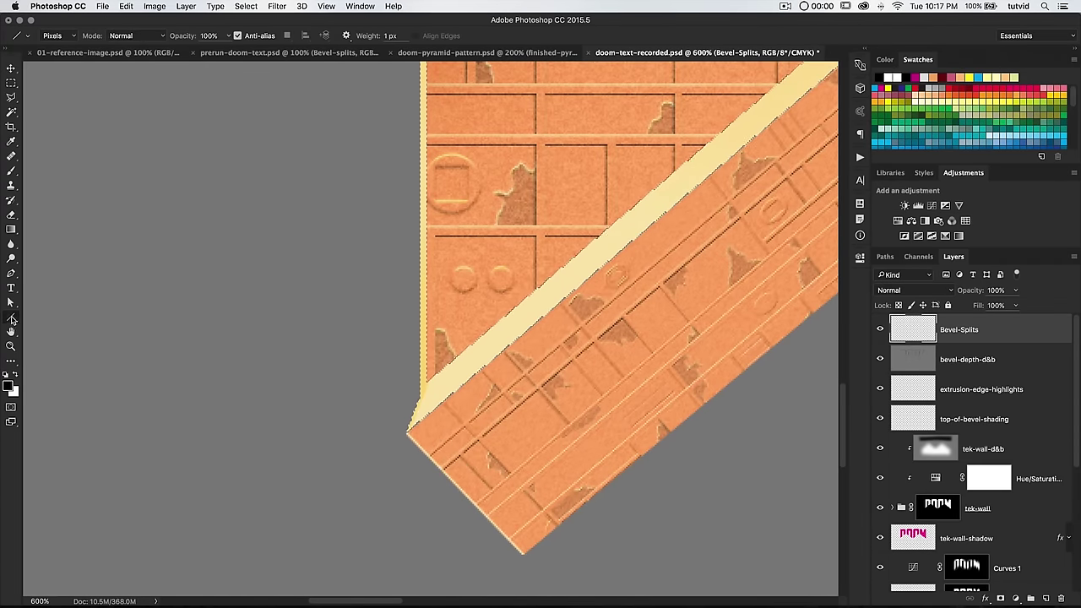
{"action": "mouse_move", "coordinate": [402, 452]}
{"action": "left_mouse_down"}
{"action": "mouse_move", "coordinate": [470, 316]}
{"action": "mouse_move", "coordinate": [454, 316]}
{"action": "left_mouse_up"}
Draw a split line where the D's right vertical bevel meets the lower diagonal, and check the reference image.
{"action": "key", "text": "space"}
{"action": "mouse_move", "coordinate": [577, 339]}
{"action": "left_mouse_down"}
{"action": "mouse_move", "coordinate": [533, 374]}
{"action": "mouse_move", "coordinate": [501, 498]}
{"action": "left_mouse_up"}
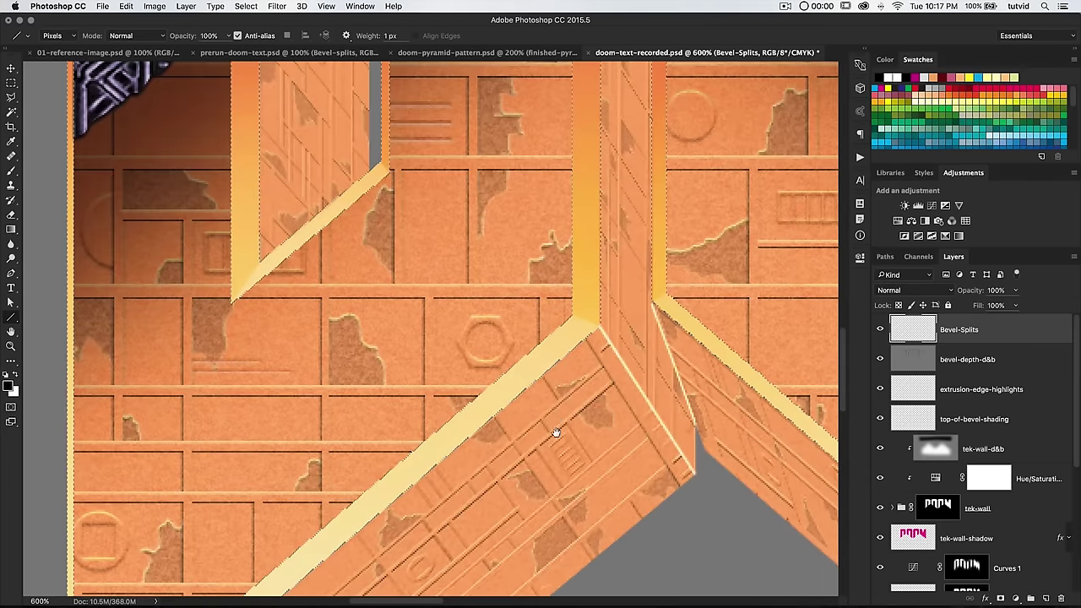
{"action": "left_click_drag", "start_coordinate": [545, 310], "coordinate": [655, 346]}
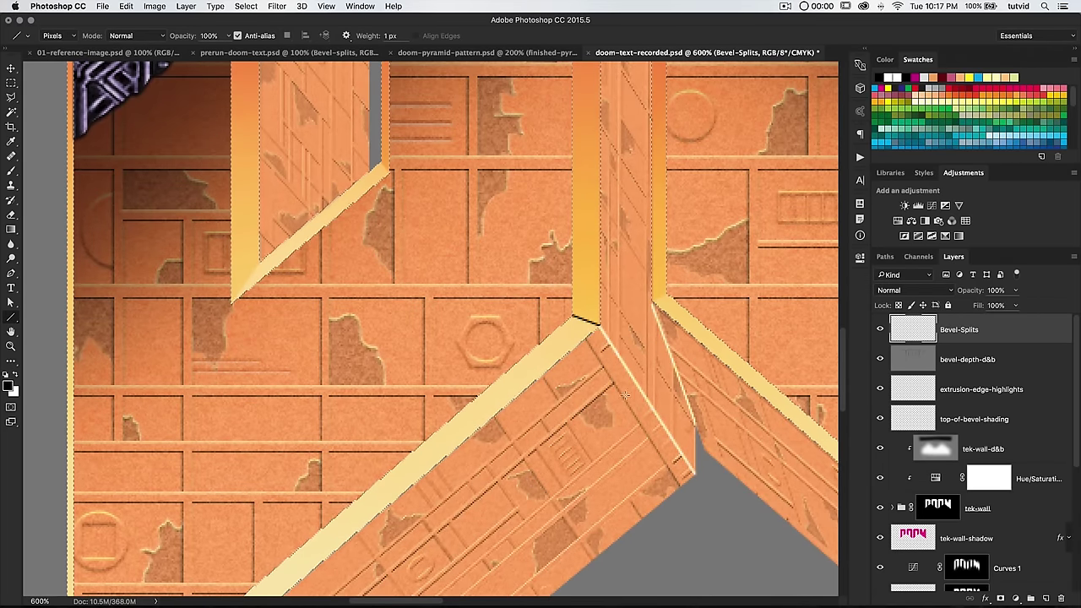
{"action": "left_click", "coordinate": [113, 52]}
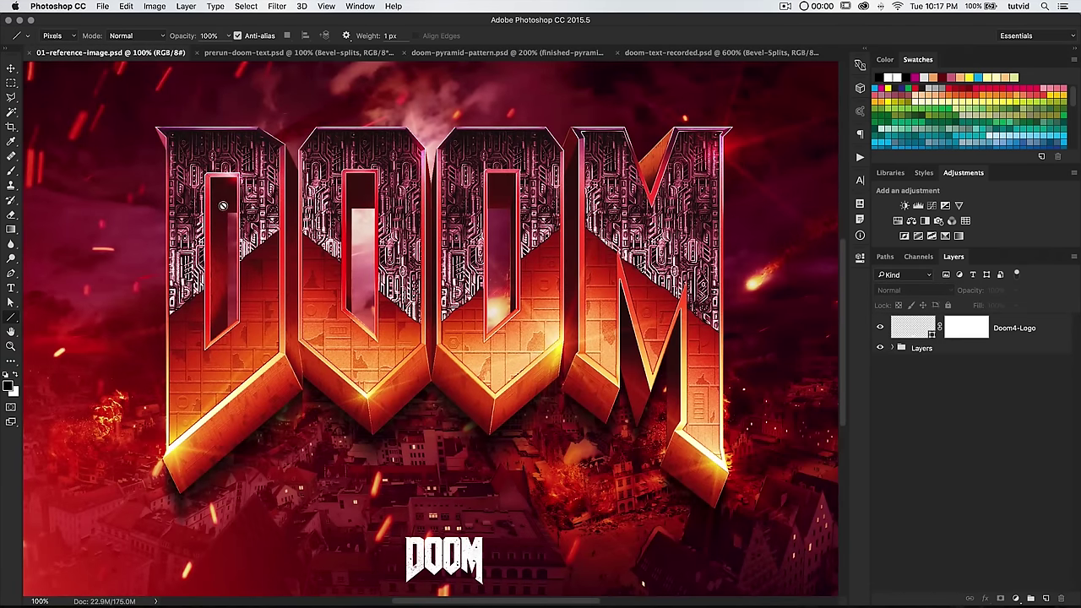
{"action": "left_click", "coordinate": [673, 53]}
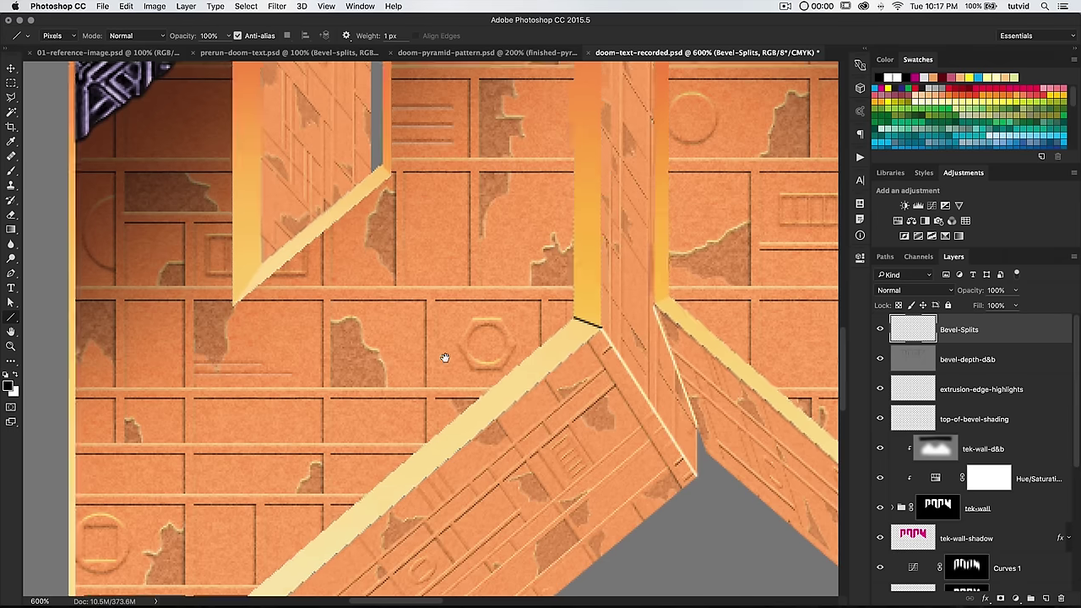
Draw black split lines across the bevel corners of the D and both O's, inside the bevels selection.
{"action": "scroll", "coordinate": [442, 357], "scroll_direction": "left", "scroll_amount": 4}
{"action": "scroll", "coordinate": [430, 364], "scroll_direction": "up", "scroll_amount": 5}
{"action": "left_click_drag", "start_coordinate": [419, 368], "coordinate": [390, 412]}
{"action": "left_click_drag", "start_coordinate": [541, 280], "coordinate": [551, 292]}
{"action": "key", "text": "ctrl+Tab"}
{"action": "left_click", "coordinate": [718, 52]}
{"action": "left_click_drag", "start_coordinate": [526, 242], "coordinate": [536, 208]}
{"action": "left_click_drag", "start_coordinate": [380, 301], "coordinate": [378, 280]}
{"action": "left_click_drag", "start_coordinate": [540, 211], "coordinate": [172, 495]}
{"action": "left_click_drag", "start_coordinate": [664, 235], "coordinate": [260, 240]}
{"action": "left_click_drag", "start_coordinate": [518, 309], "coordinate": [532, 319]}
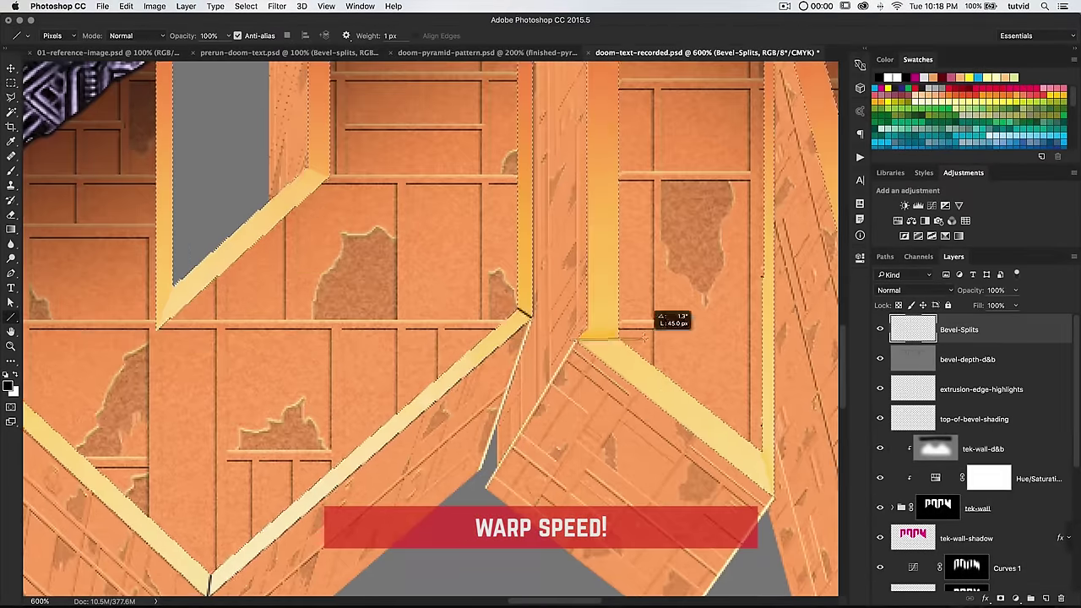
Draw black split lines across the M's bevel corners, including its top edges, and clear the selection.
{"action": "left_click_drag", "start_coordinate": [482, 284], "coordinate": [180, 165]}
{"action": "left_click_drag", "start_coordinate": [474, 392], "coordinate": [514, 388]}
{"action": "left_click_drag", "start_coordinate": [579, 443], "coordinate": [385, 299]}
{"action": "left_click_drag", "start_coordinate": [489, 371], "coordinate": [530, 480]}
{"action": "key", "text": "ctrl+Tab"}
{"action": "key", "text": "ctrl+shift+Tab"}
{"action": "left_click_drag", "start_coordinate": [444, 333], "coordinate": [540, 540]}
{"action": "left_click_drag", "start_coordinate": [540, 290], "coordinate": [473, 248]}
{"action": "key", "text": "ctrl+d"}
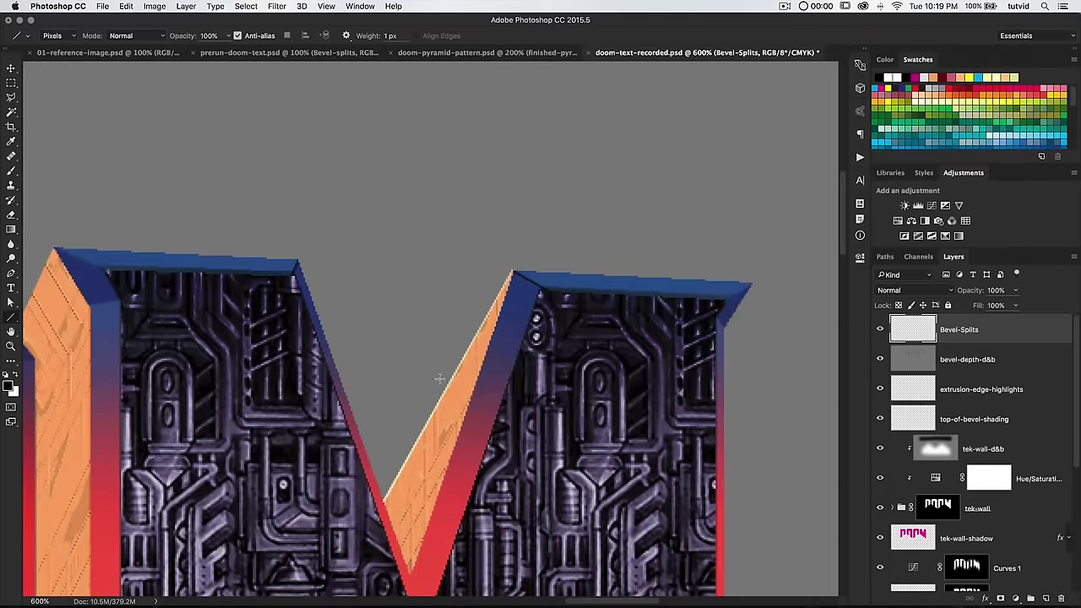
Set the Bevel-Splits layer to Overlay blending at 71% opacity.
{"action": "key", "text": "ctrl+minus"}
{"action": "key", "text": "ctrl+minus"}
{"action": "key", "text": "ctrl+minus"}
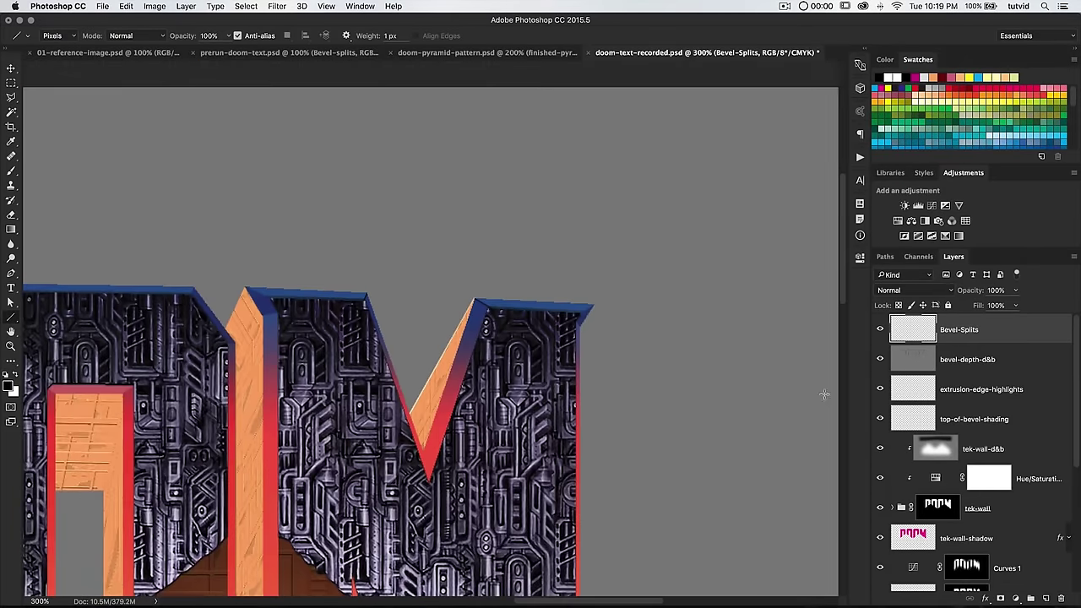
{"action": "left_click", "coordinate": [915, 290]}
{"action": "left_click", "coordinate": [895, 421]}
{"action": "key", "text": "super+minus"}
{"action": "key", "text": "super+minus"}
{"action": "key", "text": "z"}
{"action": "key", "text": "7"}
{"action": "key", "text": "1"}
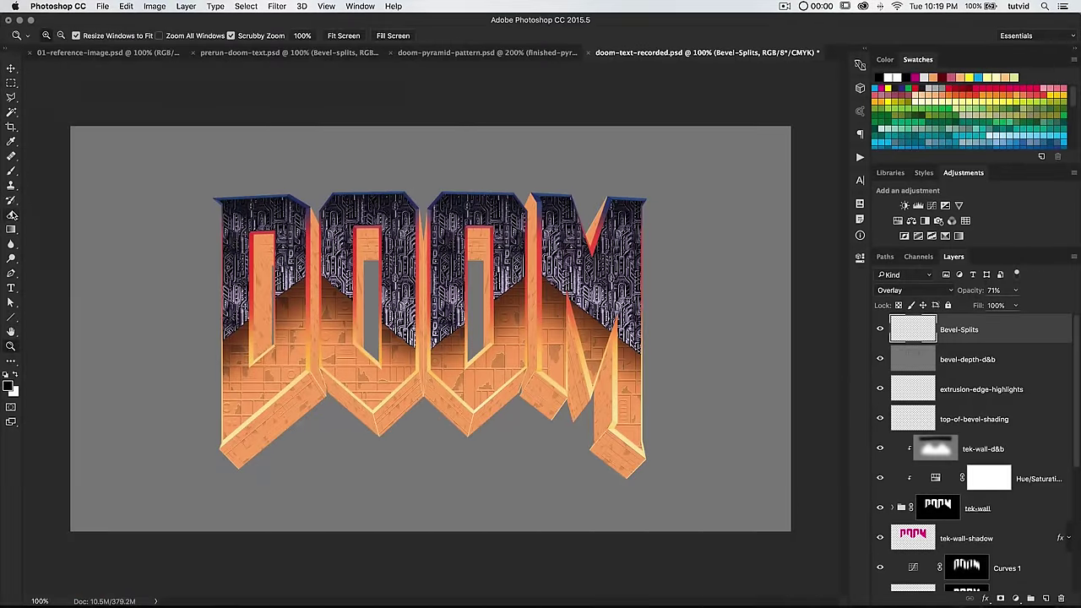
Compare the lettering's bevel corners with the reference image.
{"action": "left_click", "coordinate": [12, 215]}
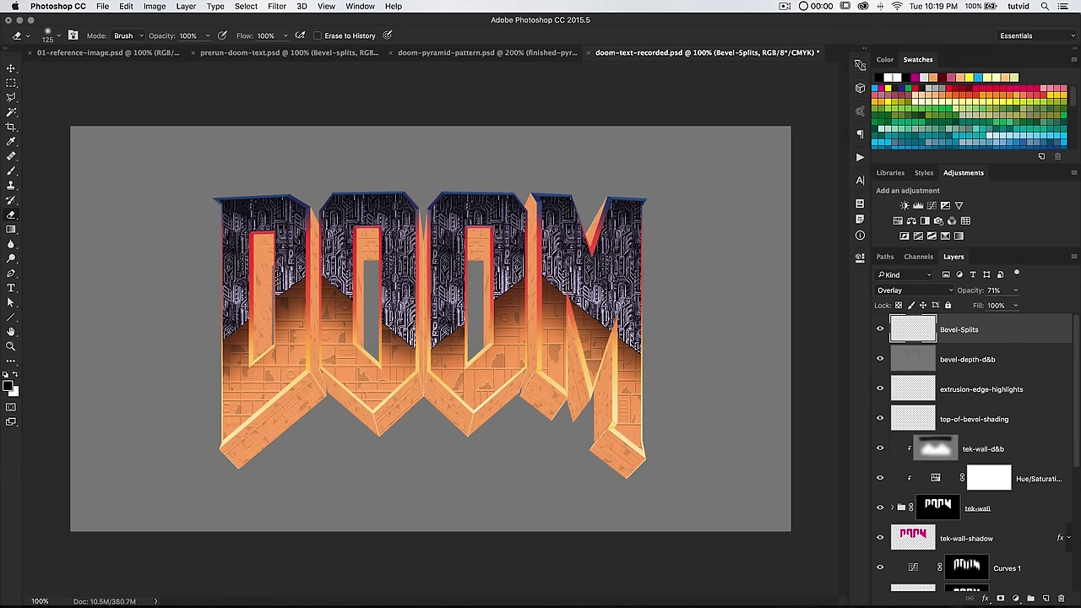
{"action": "left_click", "coordinate": [127, 52]}
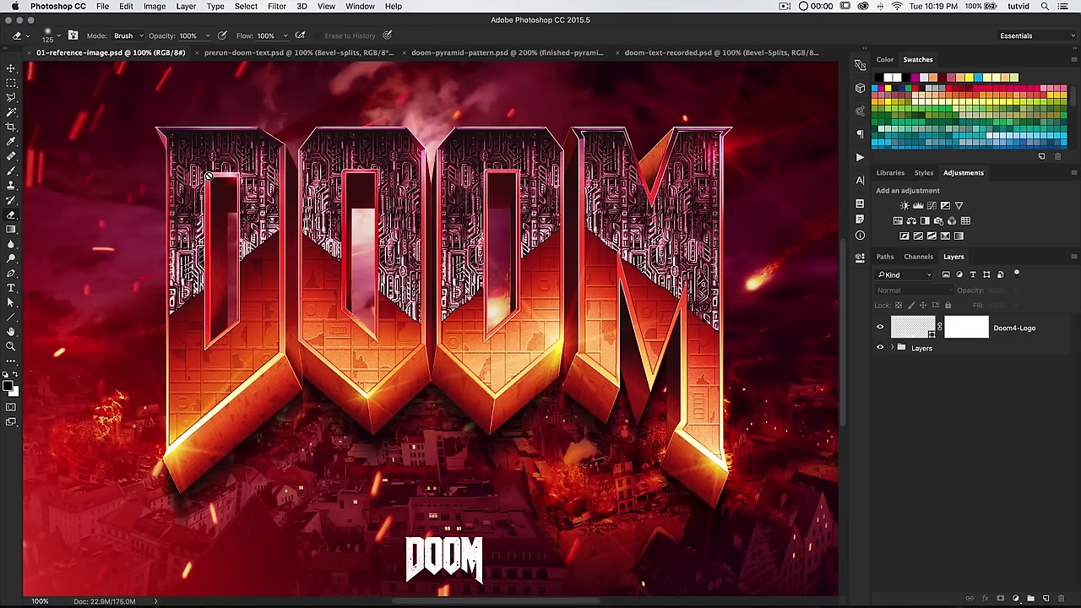
{"action": "left_click", "coordinate": [672, 52]}
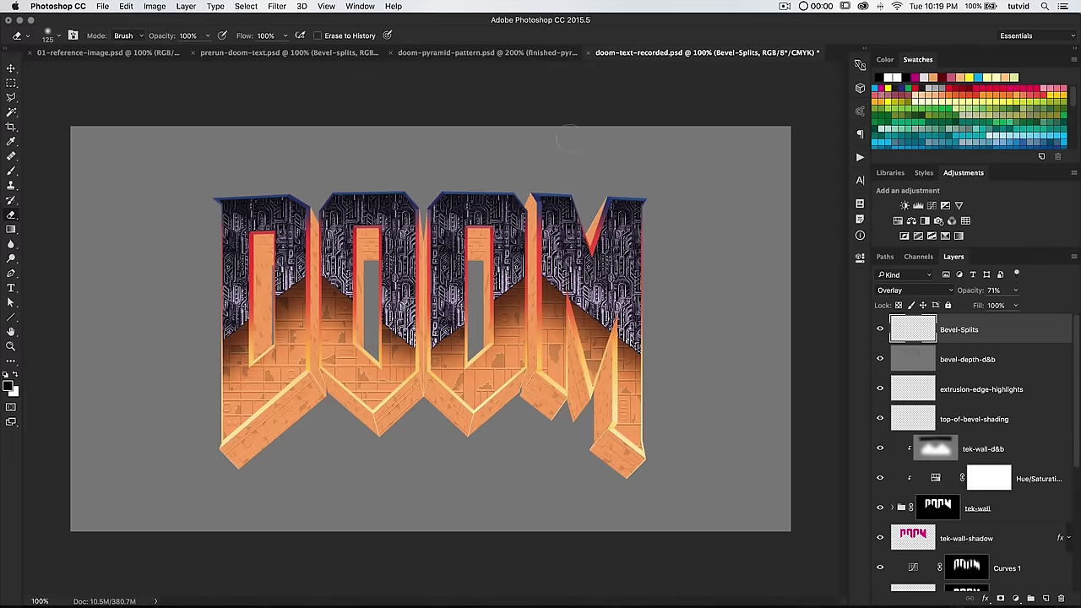
Load the bevels channel as a selection and draw black split lines across the top corners of the D's inner bevel.
{"action": "key", "text": "z"}
{"action": "left_click", "coordinate": [288, 236]}
{"action": "left_click_drag", "start_coordinate": [193, 224], "coordinate": [328, 272]}
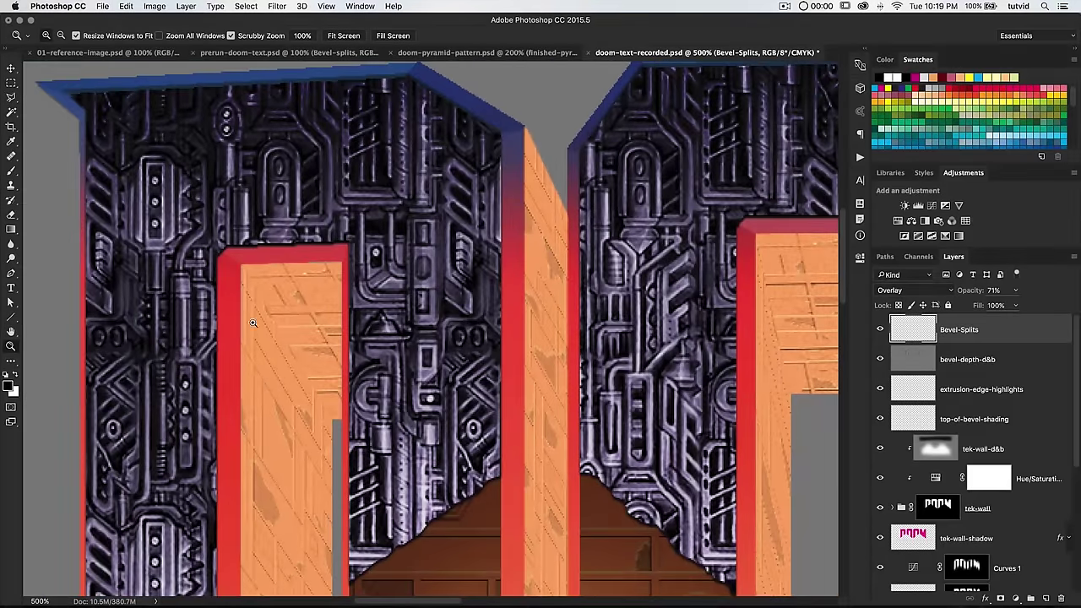
{"action": "left_click", "coordinate": [11, 318]}
{"action": "left_click", "coordinate": [918, 256]}
{"action": "left_click", "coordinate": [914, 427], "text": "super"}
{"action": "left_click", "coordinate": [953, 256]}
{"action": "left_click_drag", "start_coordinate": [218, 253], "coordinate": [242, 264]}
{"action": "left_click_drag", "start_coordinate": [341, 261], "coordinate": [347, 244]}
Draw black split lines across the top corners of both O's inner bevels and clear the selection.
{"action": "left_click_drag", "start_coordinate": [676, 253], "coordinate": [387, 236]}
{"action": "left_click_drag", "start_coordinate": [467, 217], "coordinate": [449, 204]}
{"action": "left_click_drag", "start_coordinate": [578, 217], "coordinate": [594, 199]}
{"action": "scroll", "coordinate": [682, 256], "scroll_direction": "right", "scroll_amount": 5}
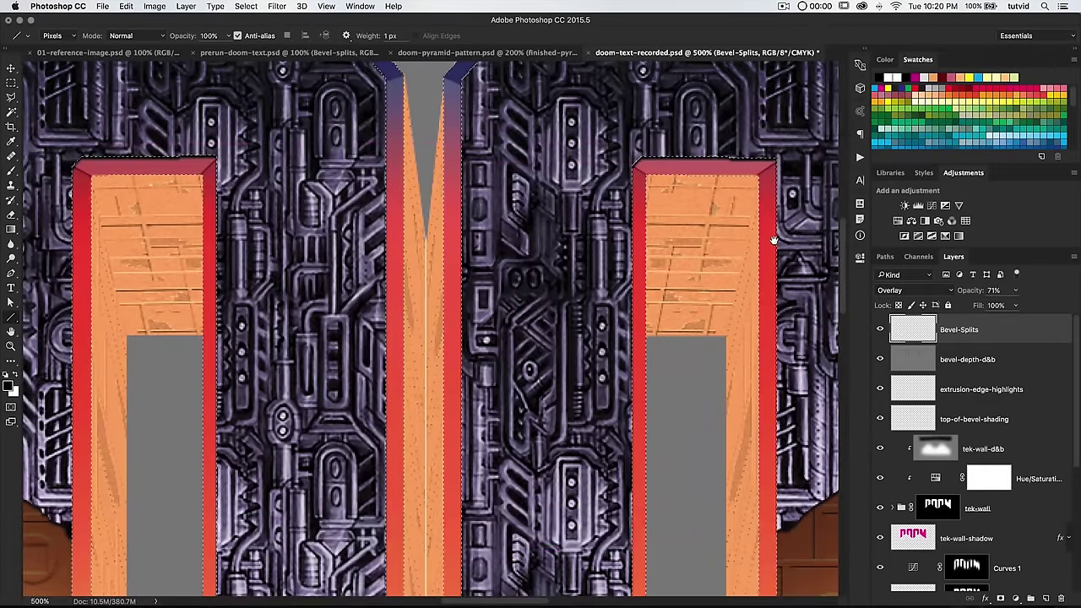
{"action": "scroll", "coordinate": [682, 277], "scroll_direction": "right", "scroll_amount": 2}
{"action": "key", "text": "ctrl+minus"}
{"action": "key", "text": "ctrl+minus"}
{"action": "key", "text": "ctrl+minus"}
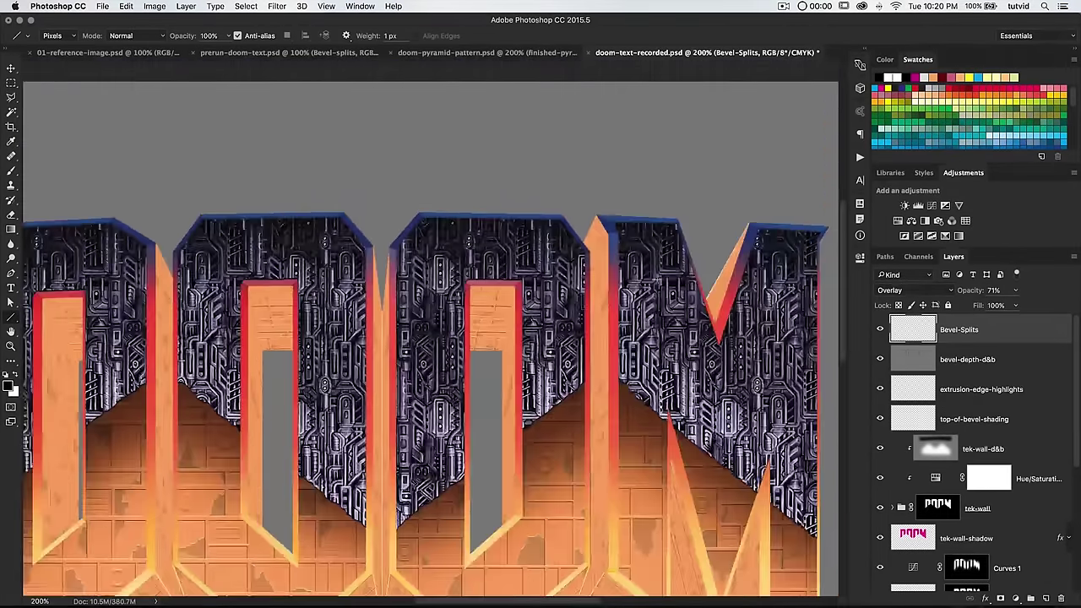
{"action": "key", "text": "ctrl+minus"}
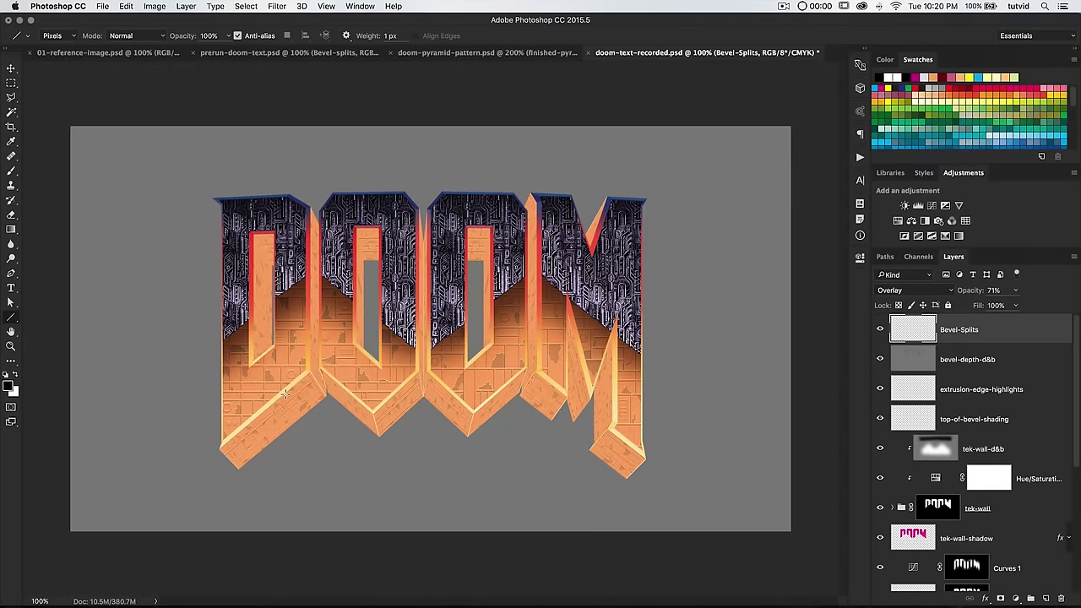
Load the faces channel as a selection.
{"action": "key", "text": "z"}
{"action": "left_click_drag", "start_coordinate": [291, 394], "coordinate": [338, 379]}
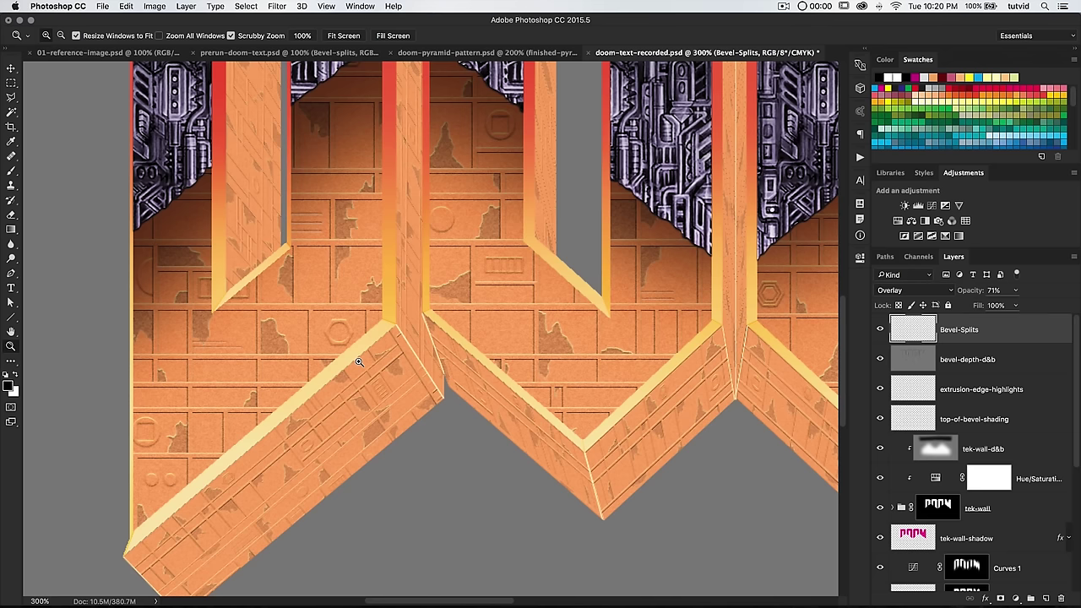
{"action": "key", "text": "v"}
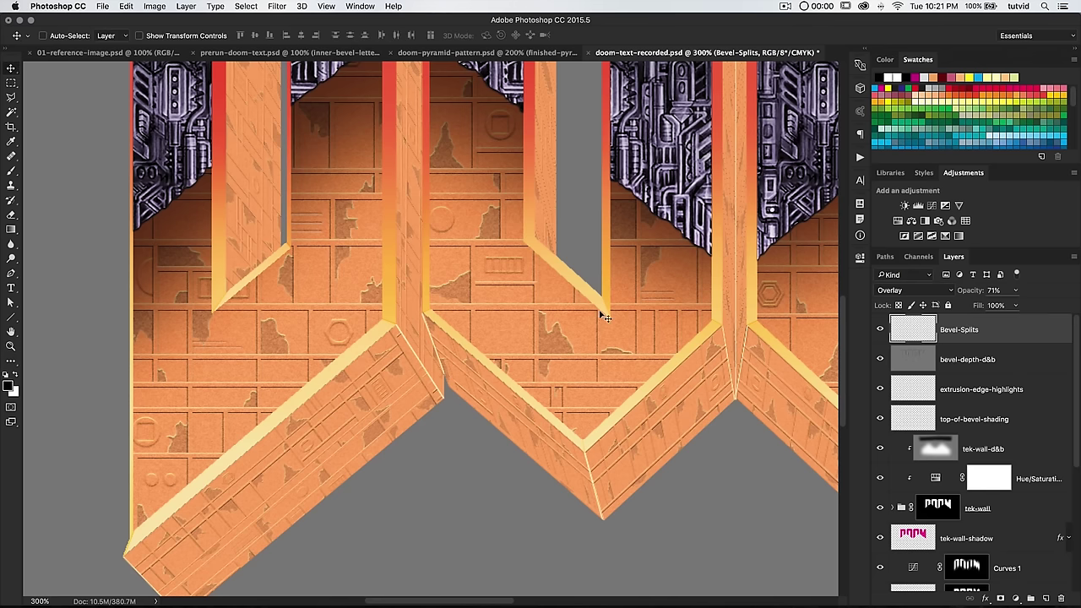
{"action": "left_click_drag", "start_coordinate": [319, 368], "coordinate": [490, 391]}
{"action": "left_click_drag", "start_coordinate": [520, 336], "coordinate": [559, 342]}
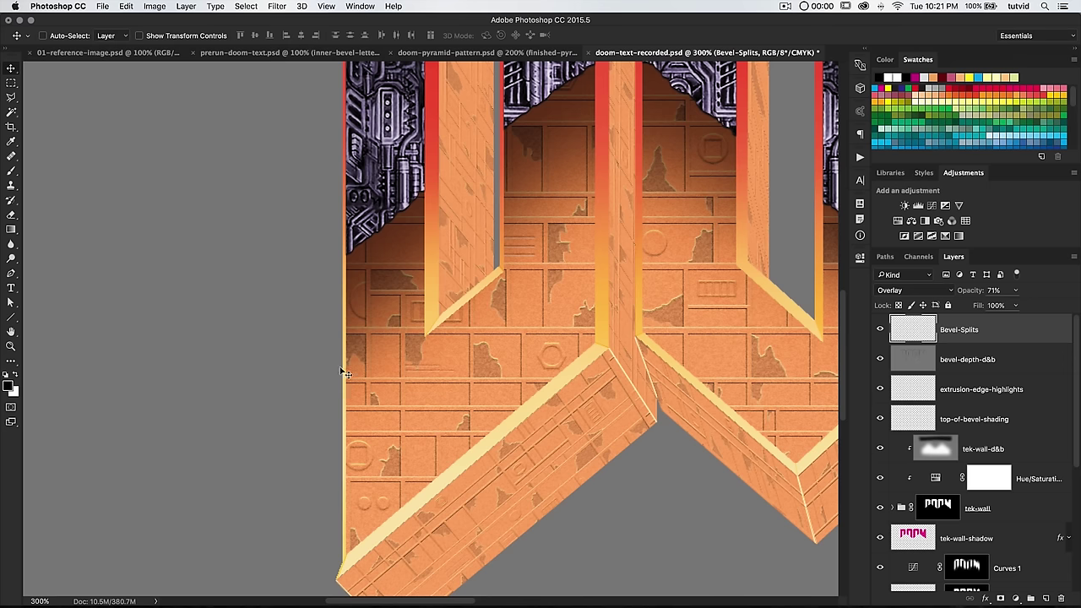
{"action": "scroll", "coordinate": [408, 517], "scroll_direction": "down", "scroll_amount": 3}
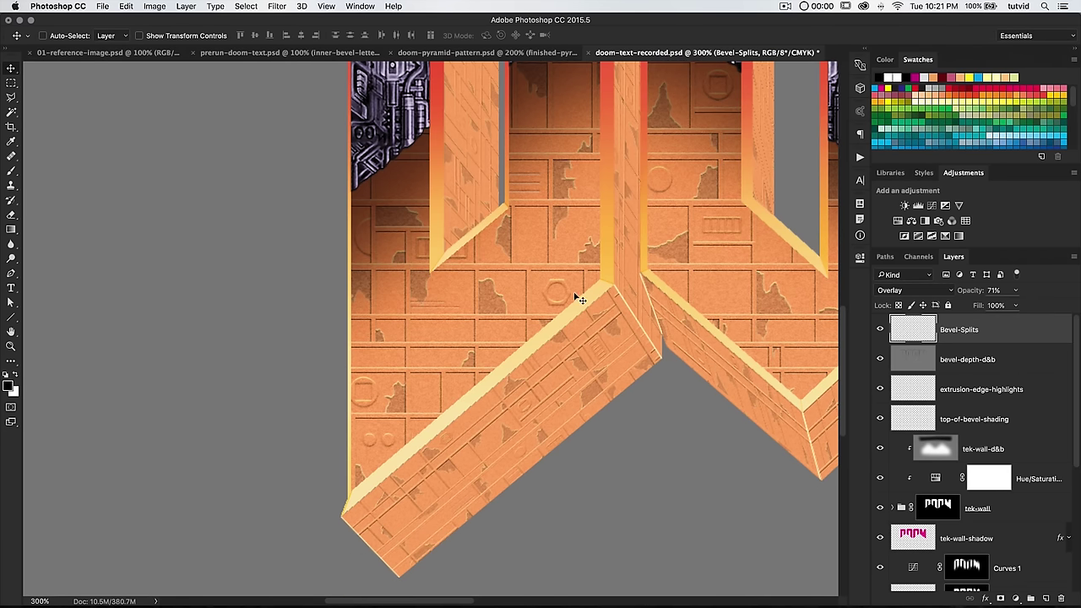
{"action": "left_click", "coordinate": [917, 257]}
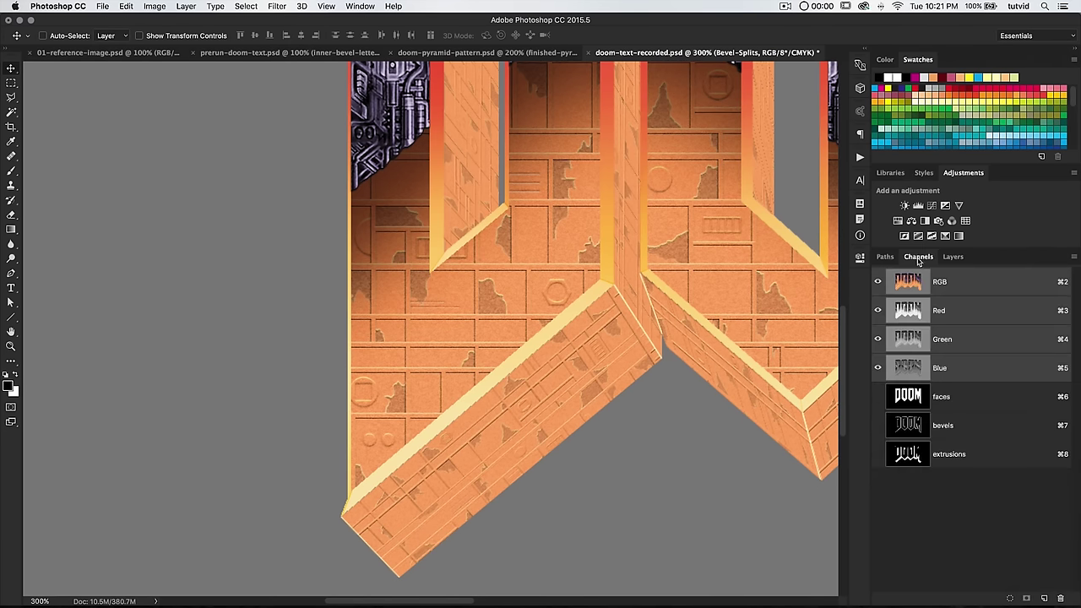
{"action": "left_click", "coordinate": [913, 398], "text": "super"}
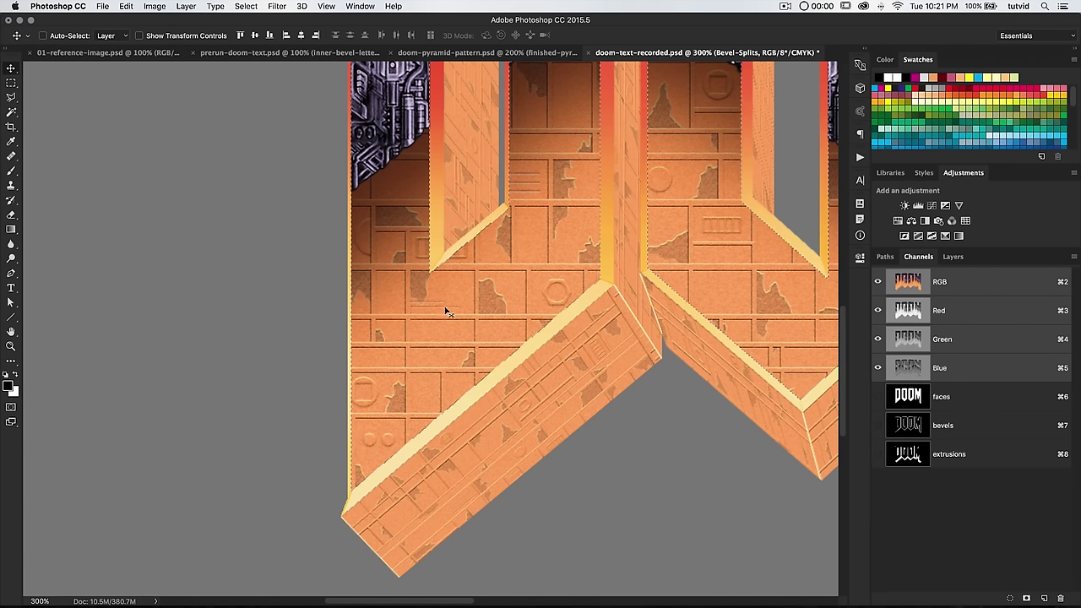
Contract the faces selection by 2 pixels.
{"action": "left_click", "coordinate": [276, 6]}
{"action": "mouse_move", "coordinate": [253, 6]}
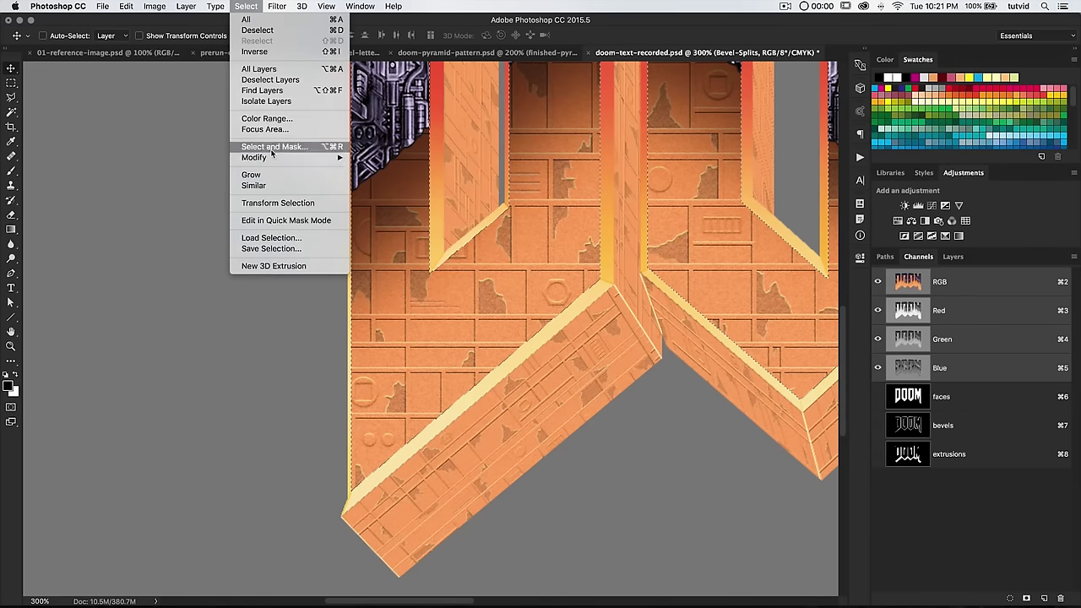
{"action": "mouse_move", "coordinate": [275, 160]}
{"action": "left_click", "coordinate": [380, 189]}
{"action": "type", "text": "2"}
{"action": "left_click", "coordinate": [531, 279]}
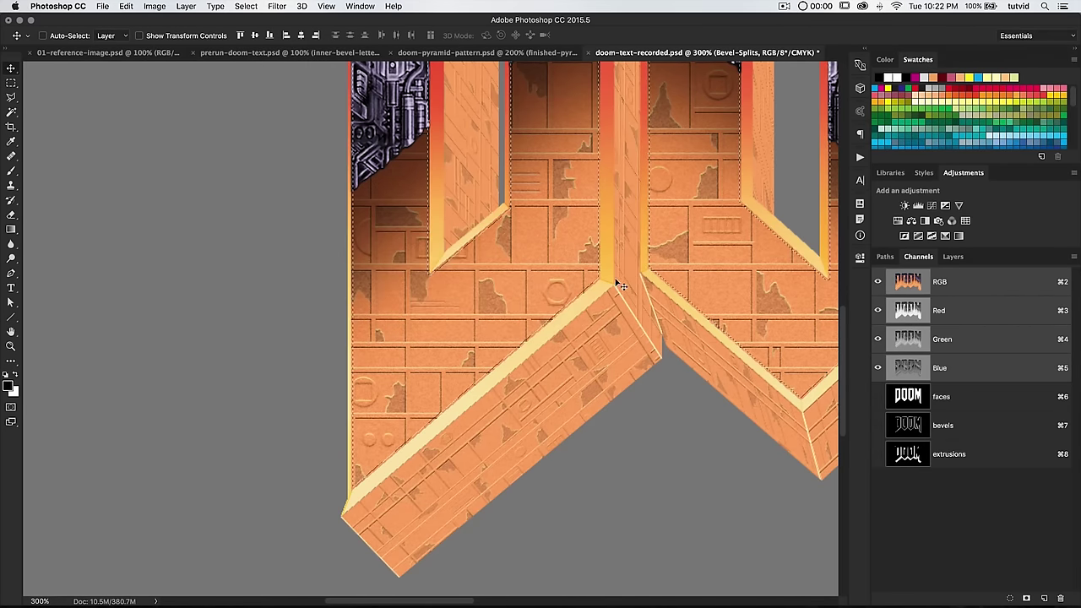
Invert the contracted faces selection.
{"action": "left_click", "coordinate": [245, 5]}
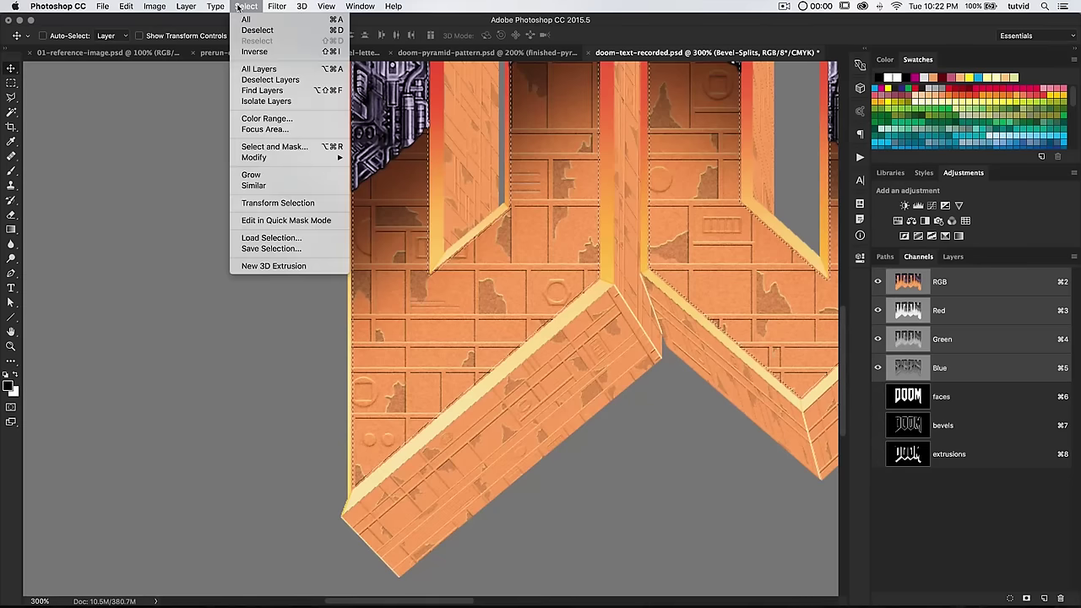
{"action": "left_click", "coordinate": [254, 53]}
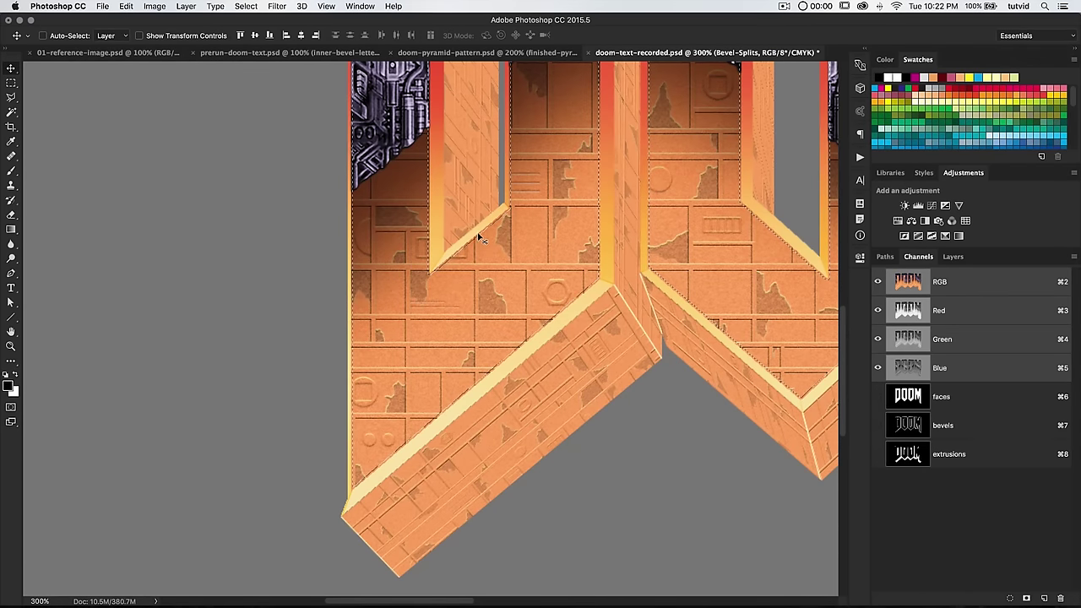
{"action": "key", "text": "super+d"}
{"action": "key", "text": "super+minus"}
{"action": "key", "text": "super+minus"}
{"action": "key", "text": "super+minus"}
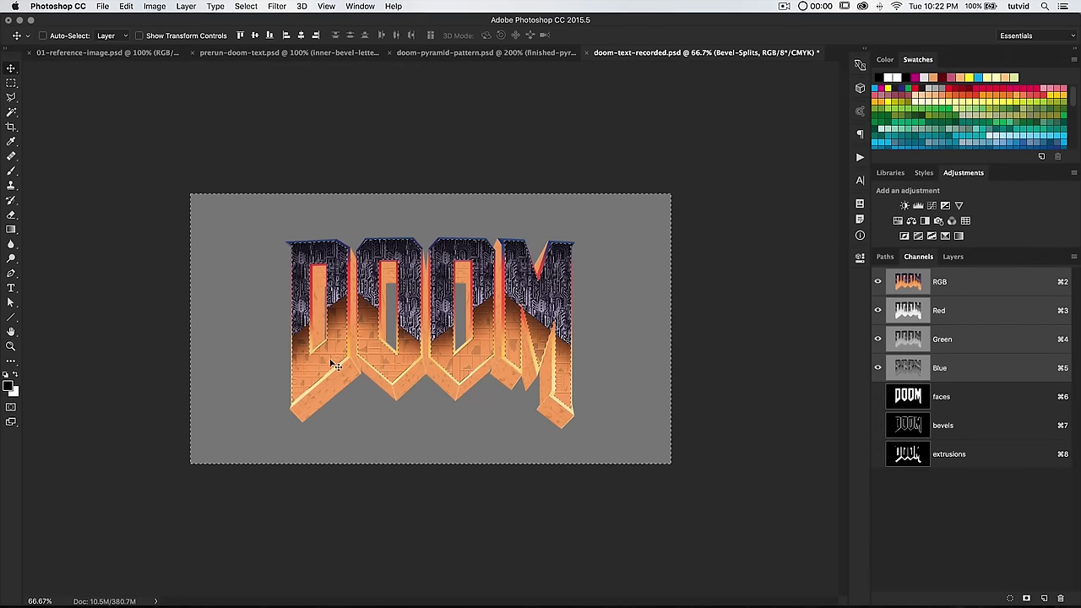
Intersect the inverted selection with the faces channel to keep only a thin outline inside the letter faces.
{"action": "key", "text": "z"}
{"action": "left_click", "coordinate": [384, 331]}
{"action": "left_click", "coordinate": [340, 329]}
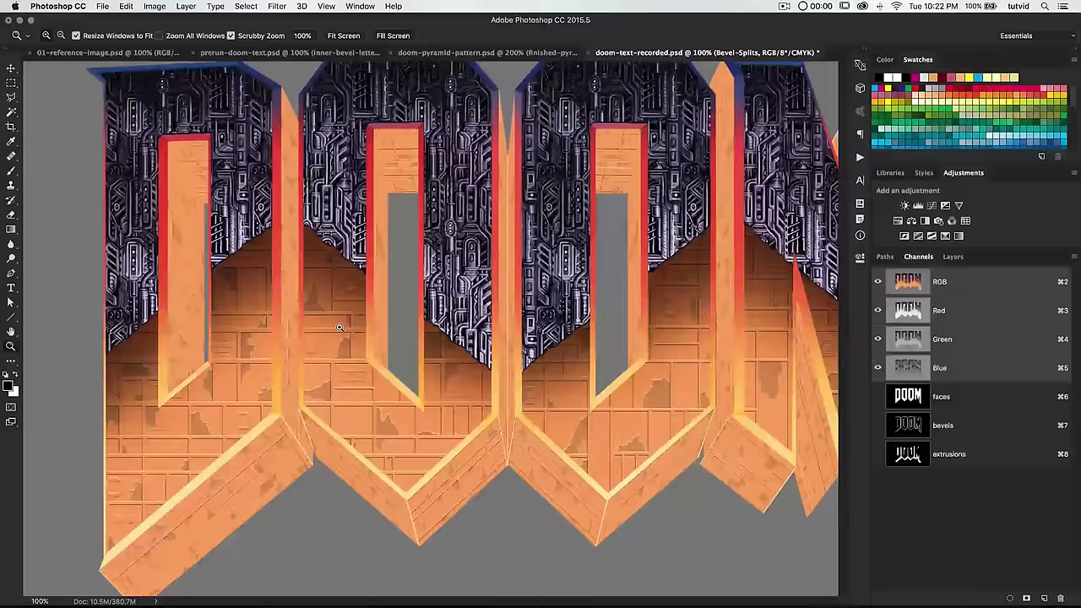
{"action": "left_click", "coordinate": [341, 326]}
{"action": "left_click", "coordinate": [340, 312]}
{"action": "left_click", "coordinate": [337, 309]}
{"action": "left_click", "coordinate": [283, 316]}
{"action": "left_click_drag", "start_coordinate": [255, 316], "coordinate": [288, 315]}
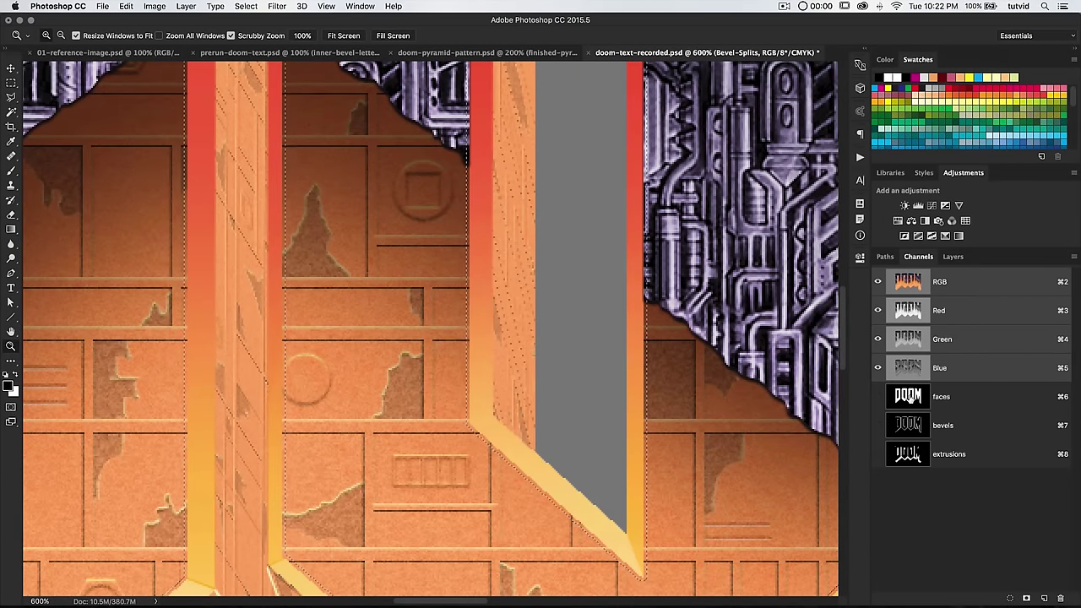
{"action": "key", "text": "alt"}
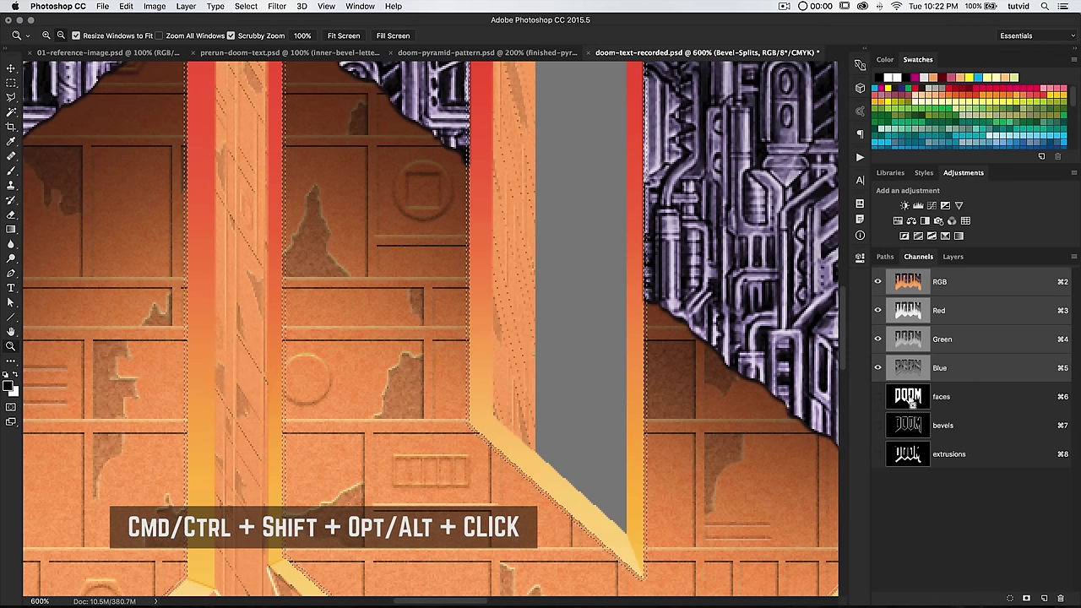
Inspect the thin outline selection along the face edges of all the letters.
{"action": "left_click_drag", "start_coordinate": [403, 307], "coordinate": [857, 296]}
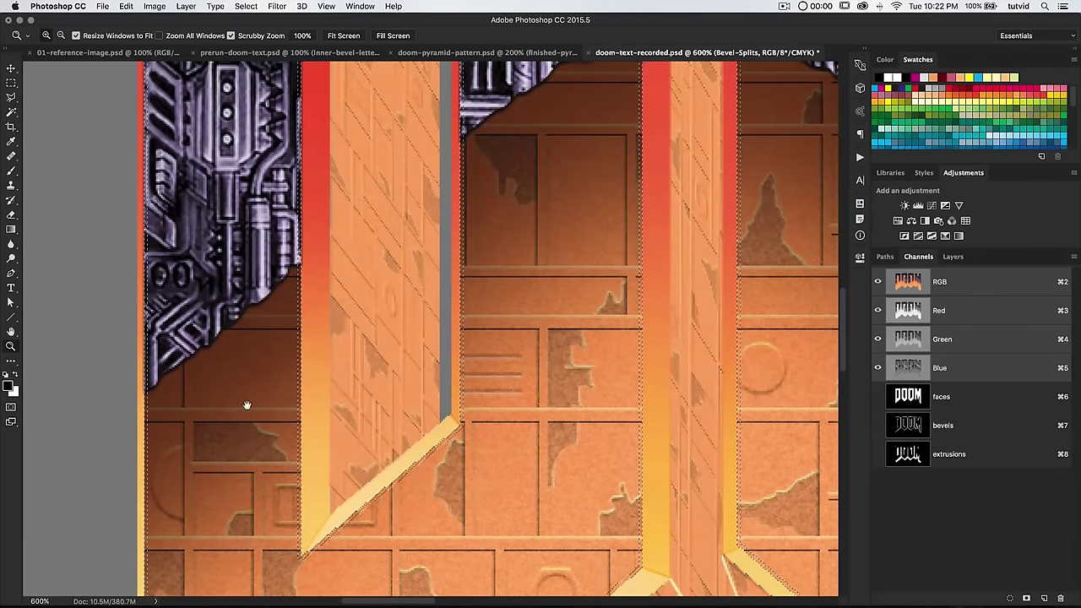
{"action": "scroll", "coordinate": [246, 386], "scroll_direction": "left", "scroll_amount": 3}
{"action": "key", "text": "super+minus"}
{"action": "key", "text": "super+minus"}
{"action": "key", "text": "super+minus"}
{"action": "key", "text": "super+minus"}
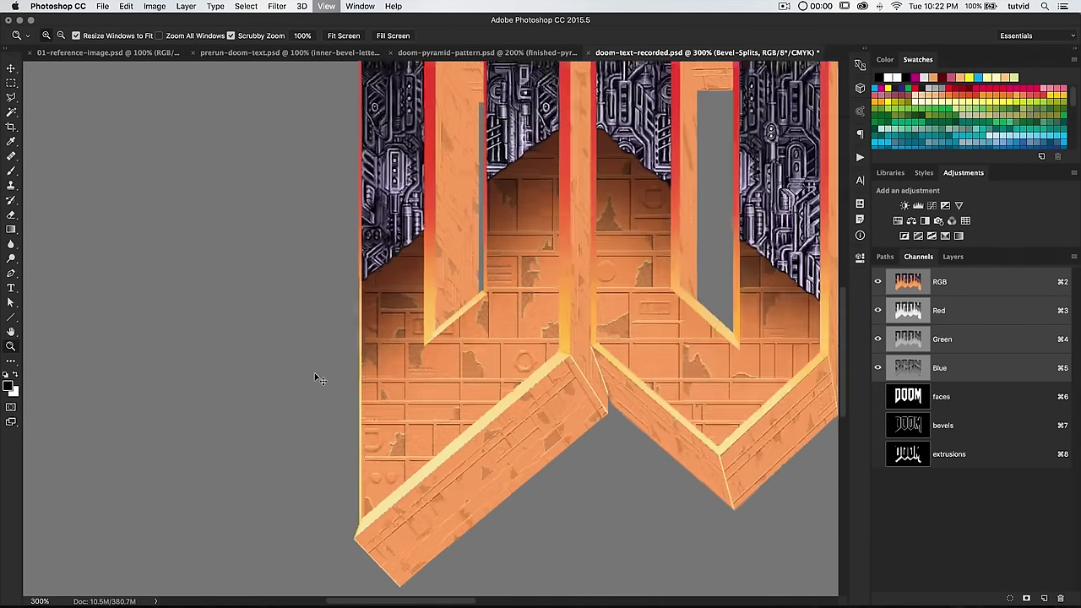
{"action": "left_click_drag", "start_coordinate": [624, 292], "coordinate": [592, 396]}
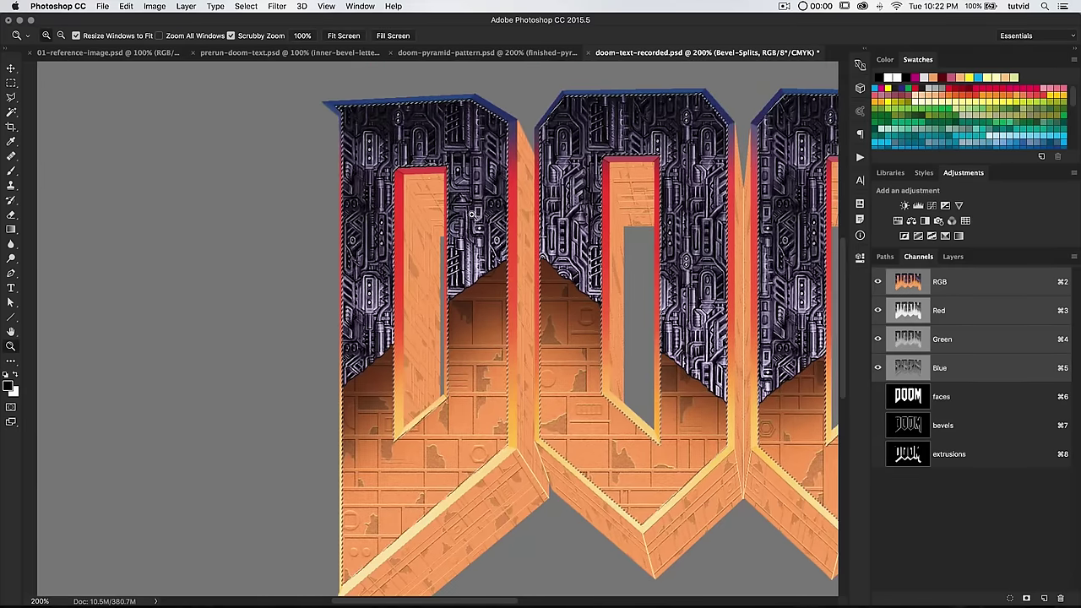
{"action": "left_click_drag", "start_coordinate": [716, 339], "coordinate": [495, 323]}
{"action": "scroll", "coordinate": [495, 323], "scroll_direction": "left", "scroll_amount": 15}
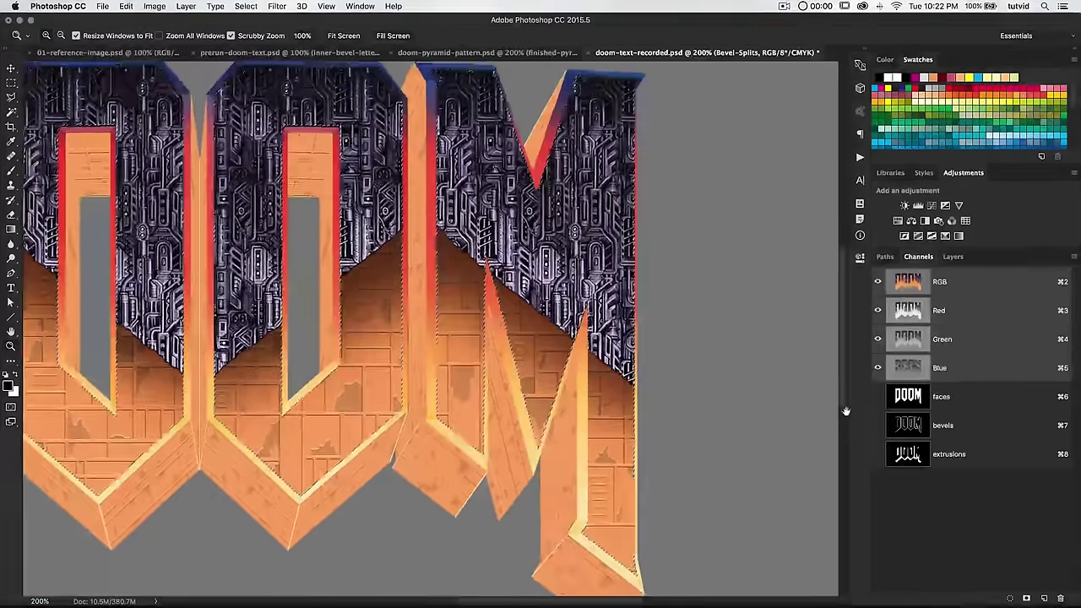
Add a new layer above Bevel-Splits and name it inner-shadow.
{"action": "left_click", "coordinate": [949, 255]}
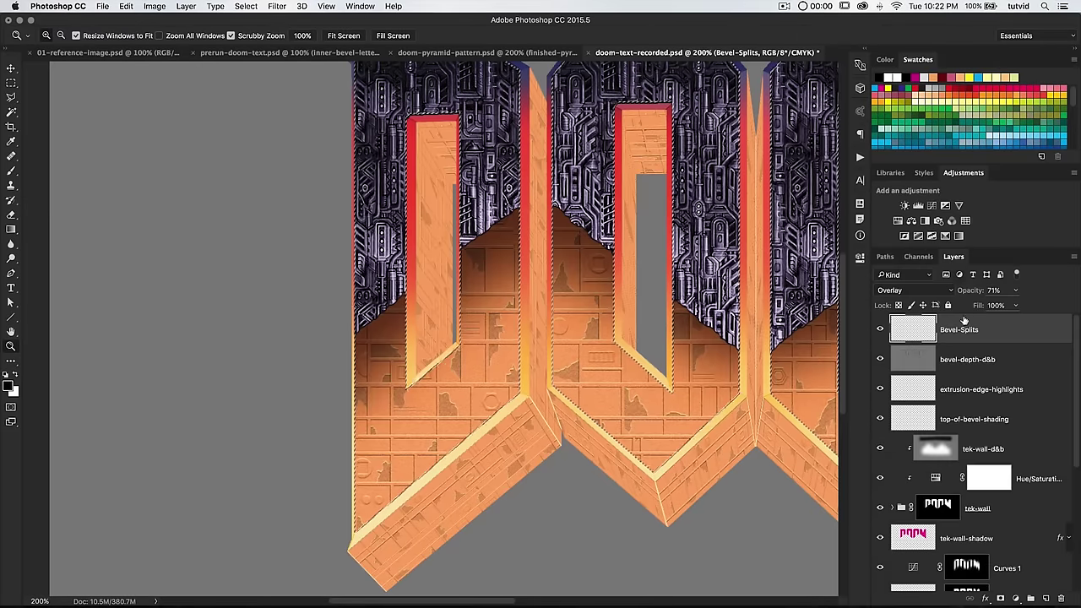
{"action": "left_click", "coordinate": [1047, 598]}
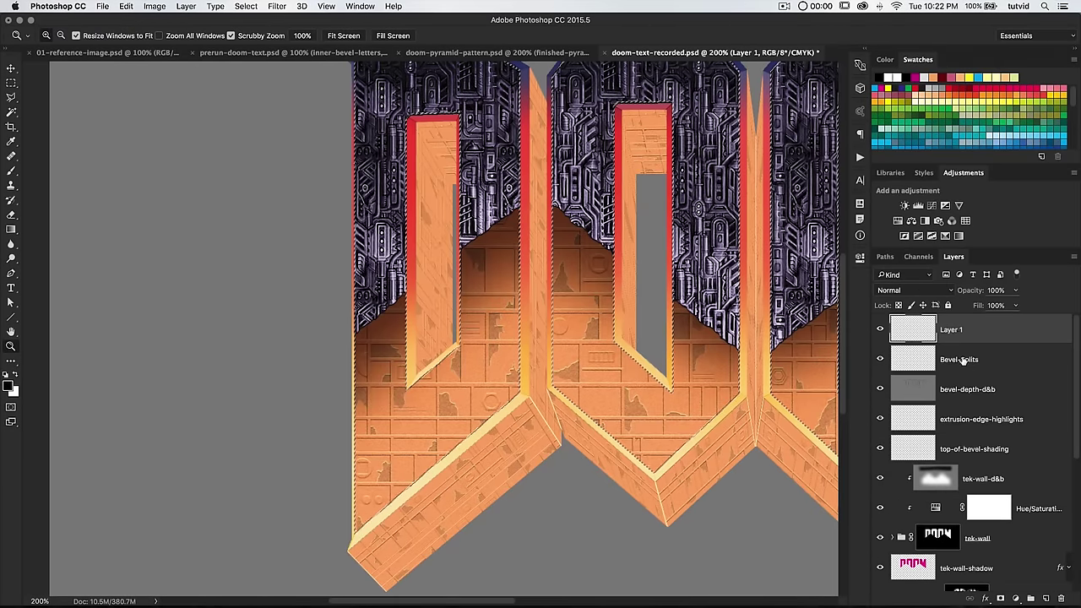
{"action": "double_click", "coordinate": [949, 330]}
{"action": "type", "text": "inner-shdow"}
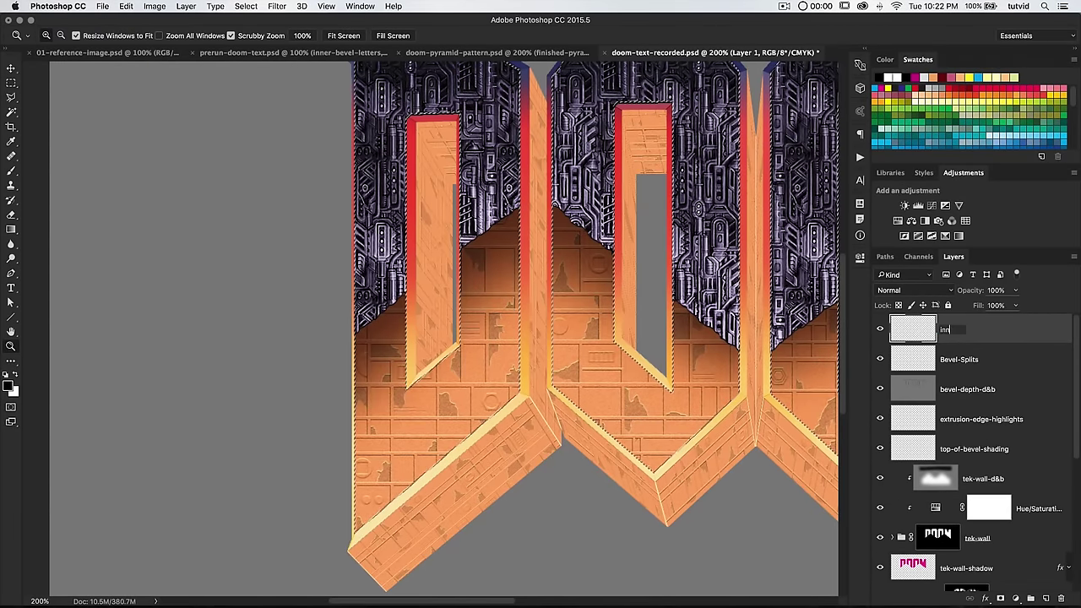
{"action": "key", "text": "BackSpace"}
{"action": "key", "text": "BackSpace"}
{"action": "key", "text": "BackSpace"}
{"action": "type", "text": "ad"}
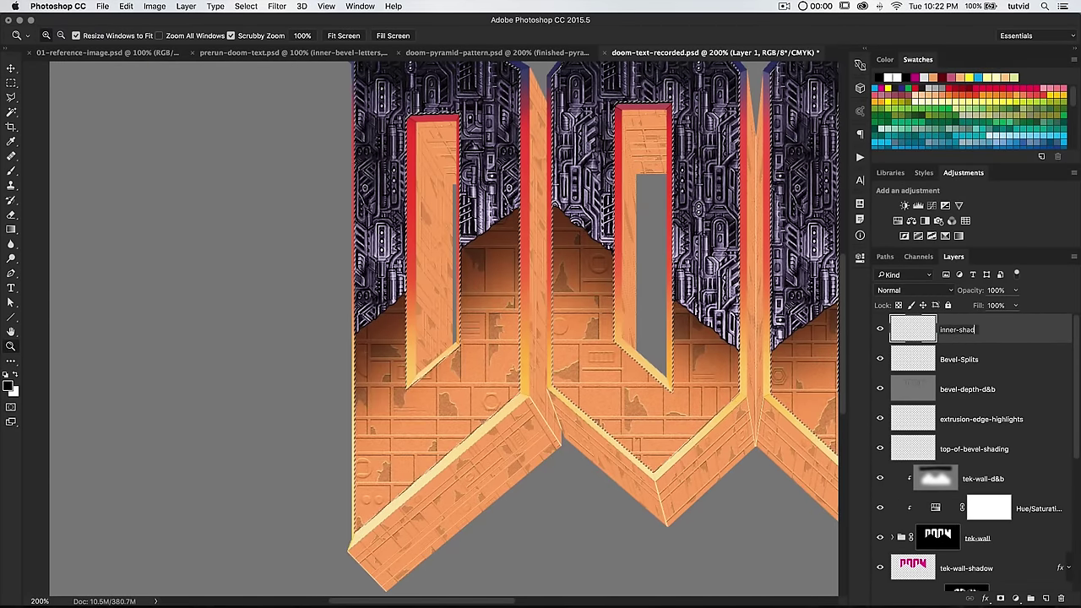
{"action": "type", "text": "ow"}
{"action": "key", "text": "Return"}
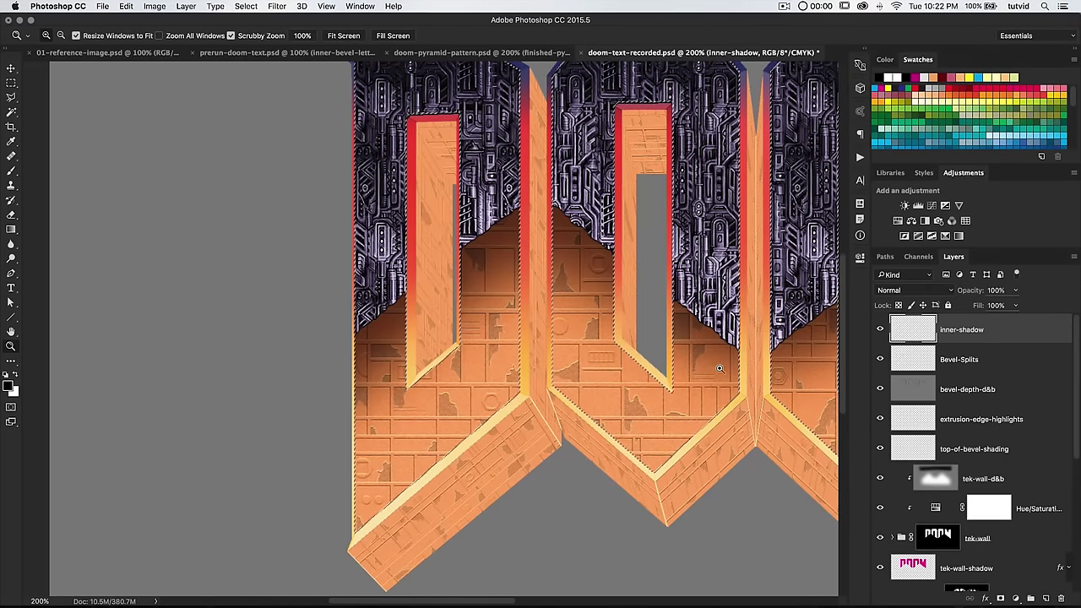
Fill the thin outline selection with black on the inner-shadow layer and clear the selection.
{"action": "key", "text": "alt+BackSpace"}
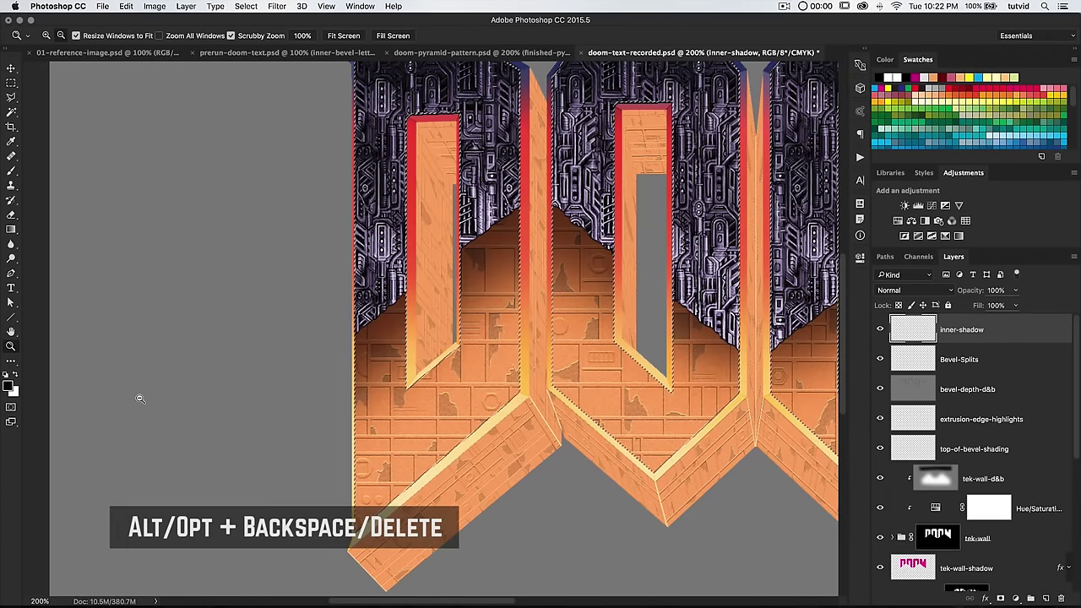
{"action": "key", "text": "super+d"}
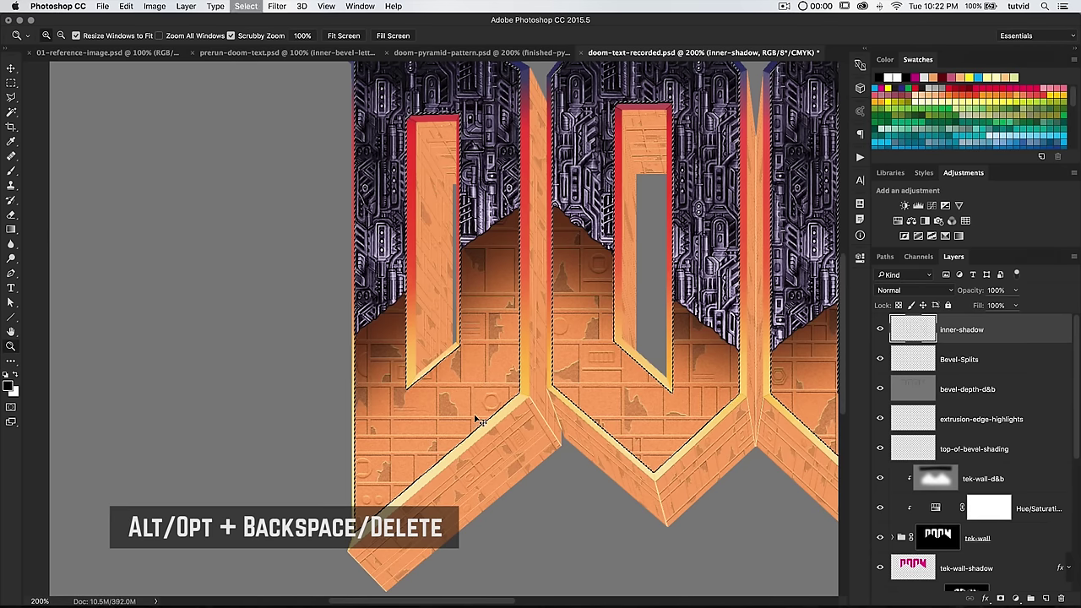
{"action": "left_click_drag", "start_coordinate": [568, 418], "coordinate": [537, 414]}
{"action": "left_click_drag", "start_coordinate": [640, 339], "coordinate": [580, 326]}
Set the inner-shadow layer's blending mode to Soft Light.
{"action": "key", "text": "super+1"}
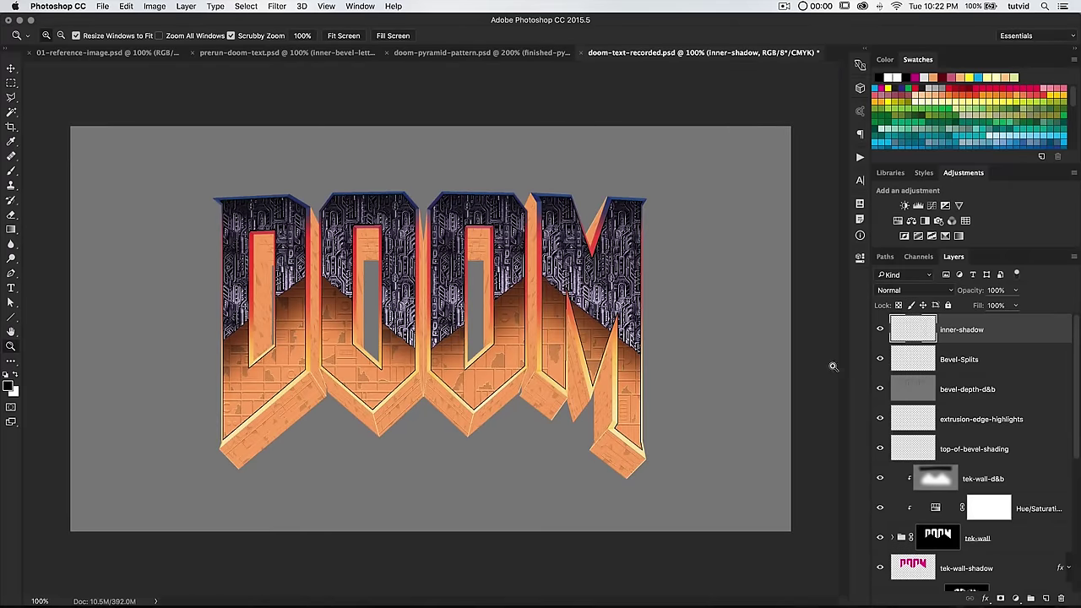
{"action": "left_click", "coordinate": [914, 290]}
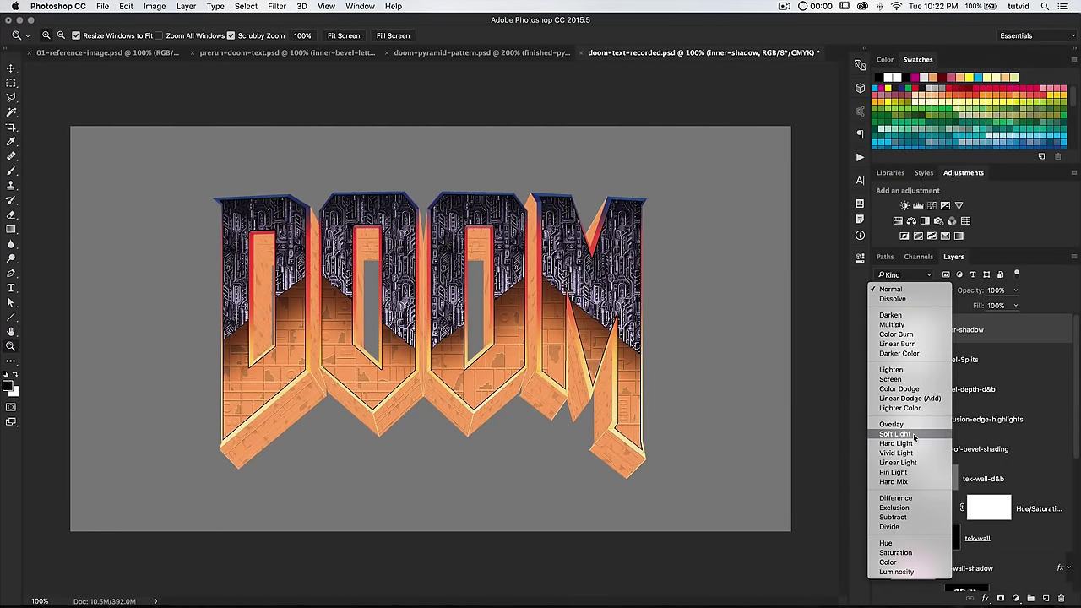
{"action": "left_click", "coordinate": [895, 456]}
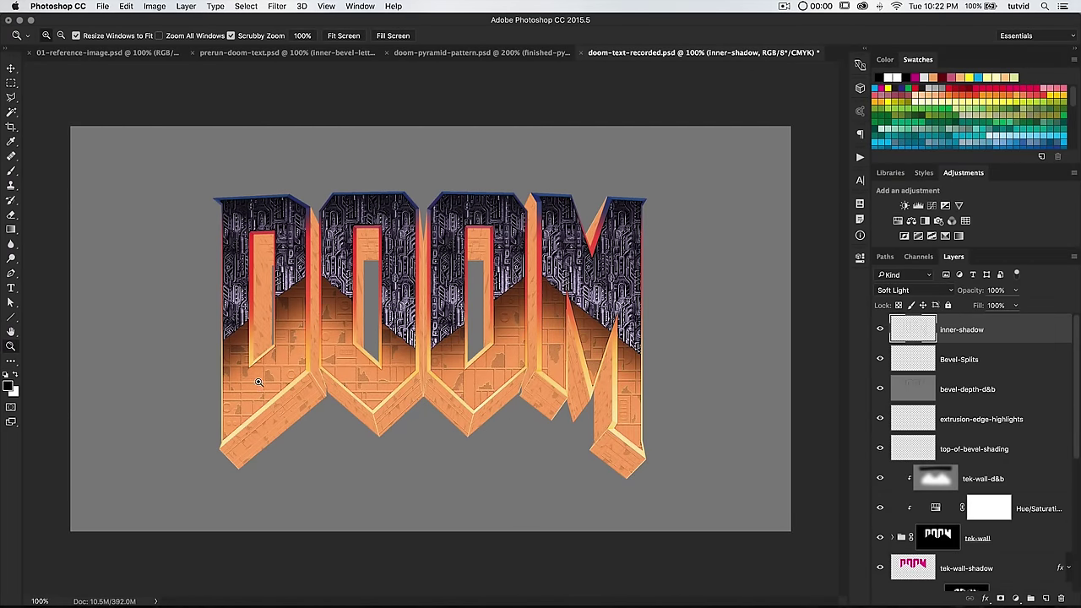
Add a layer mask to the inner-shadow layer.
{"action": "left_click", "coordinate": [261, 347]}
{"action": "left_click", "coordinate": [269, 338]}
{"action": "left_click_drag", "start_coordinate": [272, 334], "coordinate": [368, 355]}
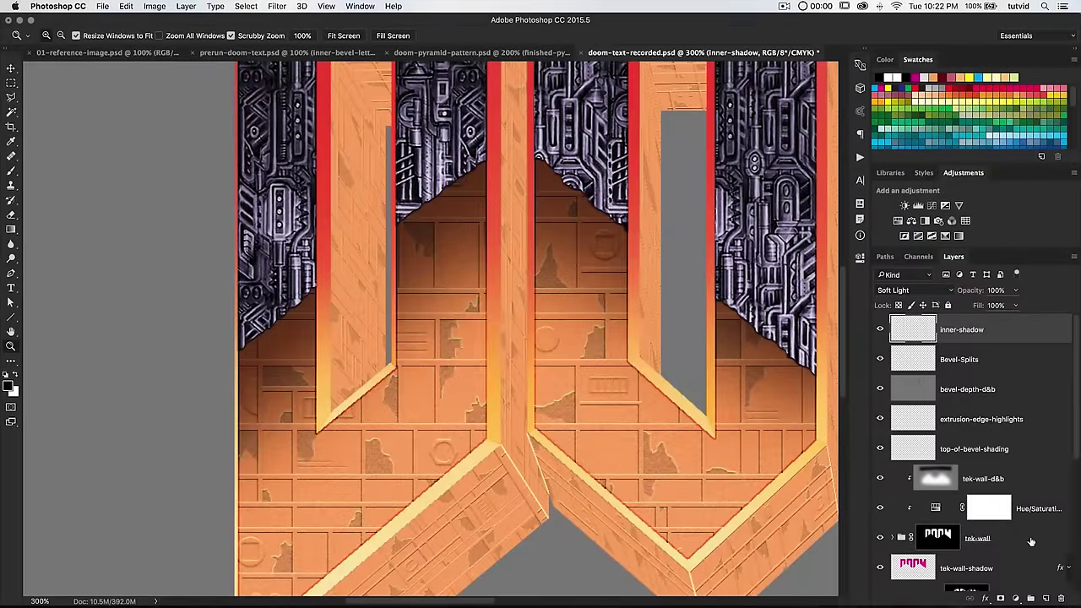
{"action": "left_click", "coordinate": [1015, 598]}
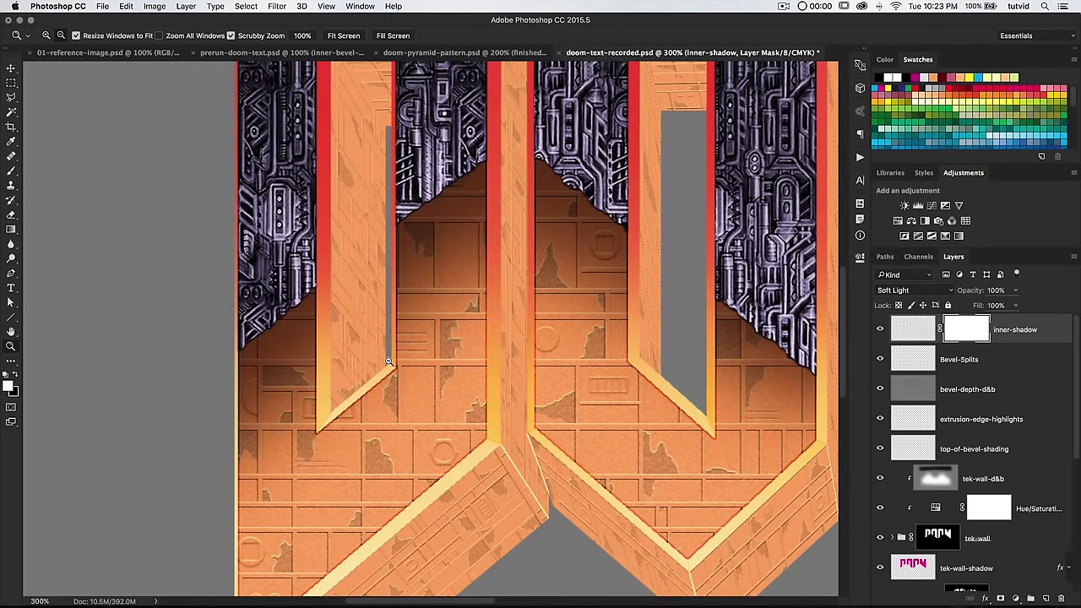
Set up a soft black brush at 200 px with 0% hardness and 47% opacity.
{"action": "left_click", "coordinate": [408, 378], "text": "alt"}
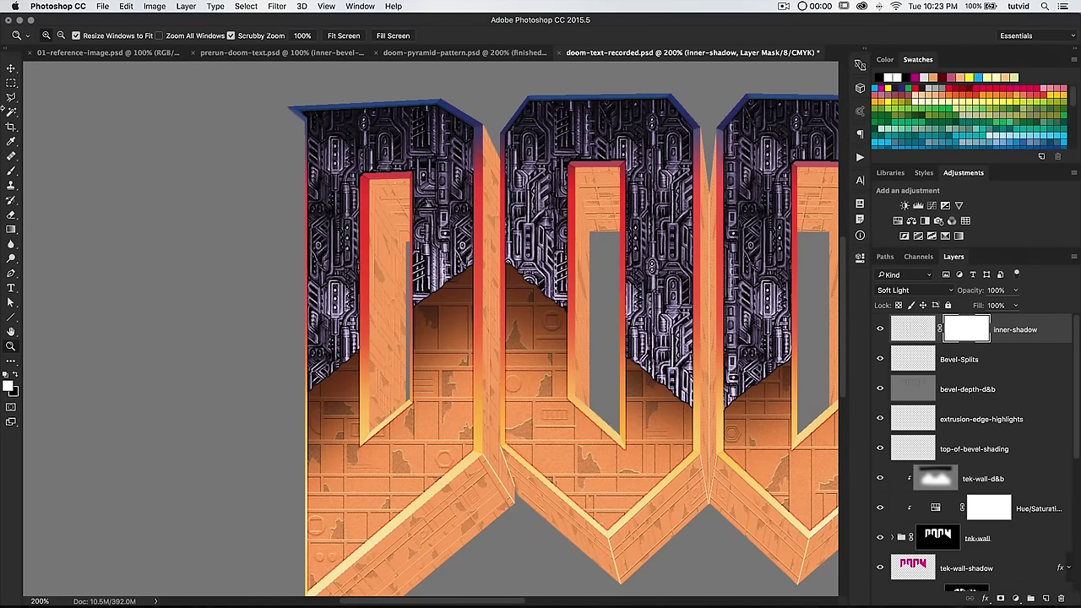
{"action": "left_click", "coordinate": [12, 170]}
{"action": "right_click", "coordinate": [441, 311]}
{"action": "mouse_move", "coordinate": [511, 328]}
{"action": "left_mouse_down"}
{"action": "mouse_move", "coordinate": [542, 326]}
{"action": "mouse_move", "coordinate": [482, 353]}
{"action": "left_mouse_up"}
{"action": "left_click_drag", "start_coordinate": [542, 326], "coordinate": [535, 326]}
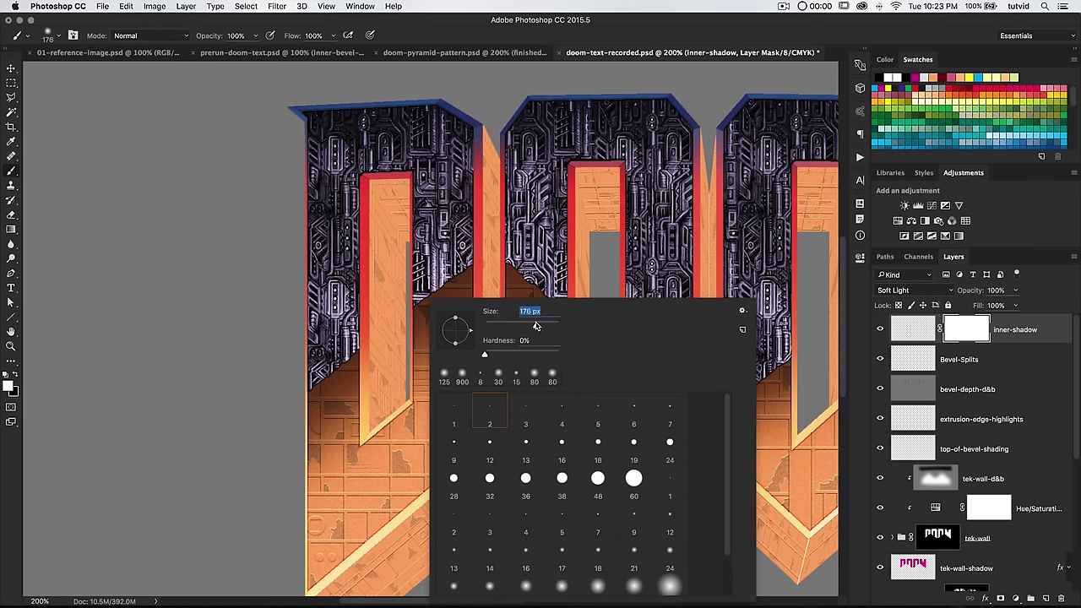
{"action": "key", "text": "Return"}
{"action": "key", "text": "x"}
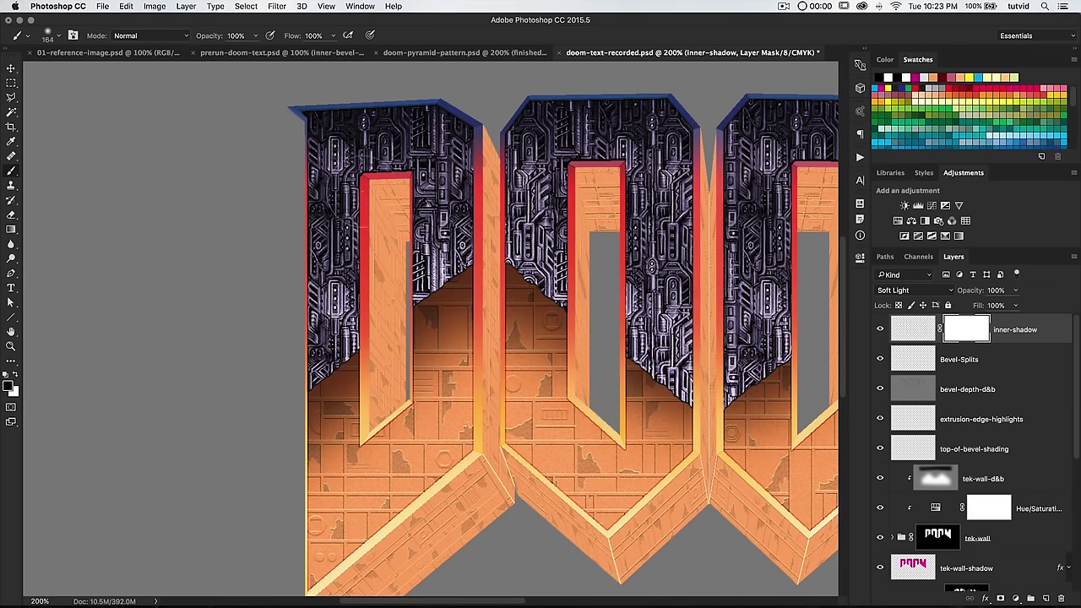
{"action": "key", "text": "bracketright"}
{"action": "key", "text": "bracketright"}
{"action": "key", "text": "super+z"}
{"action": "left_click_drag", "start_coordinate": [216, 36], "coordinate": [192, 41]}
Paint black on the inner-shadow mask over the inner openings of each letter to soften the outline there.
{"action": "mouse_move", "coordinate": [379, 346]}
{"action": "left_mouse_down"}
{"action": "mouse_move", "coordinate": [381, 457]}
{"action": "mouse_move", "coordinate": [382, 421]}
{"action": "mouse_move", "coordinate": [365, 412]}
{"action": "left_mouse_up"}
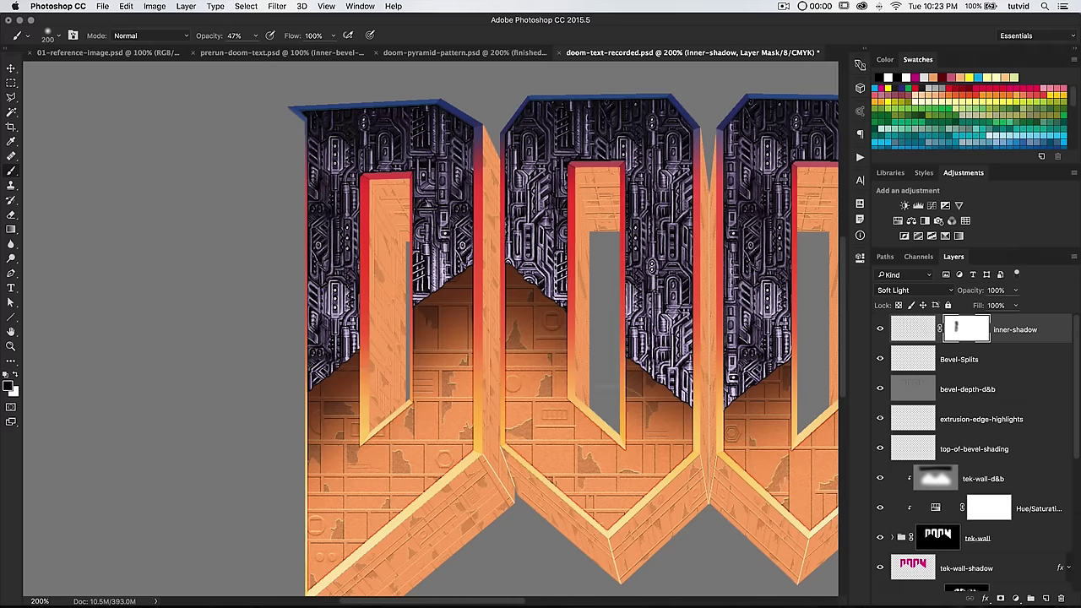
{"action": "left_click_drag", "start_coordinate": [633, 352], "coordinate": [405, 342]}
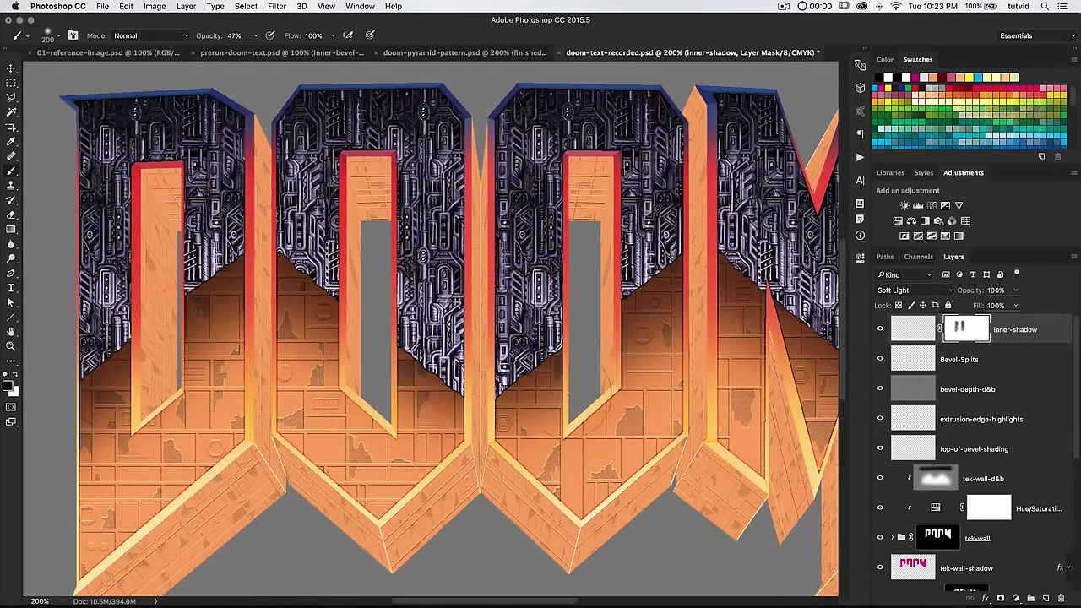
{"action": "scroll", "coordinate": [620, 269], "scroll_direction": "right", "scroll_amount": 5}
{"action": "scroll", "coordinate": [620, 269], "scroll_direction": "down", "scroll_amount": 1}
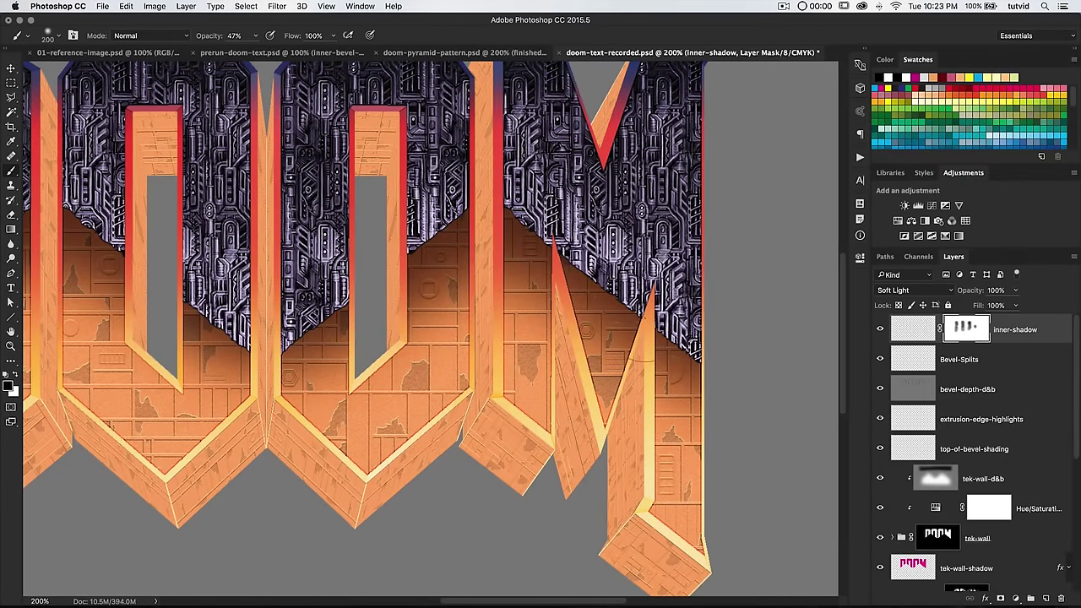
{"action": "scroll", "coordinate": [594, 292], "scroll_direction": "up", "scroll_amount": 3}
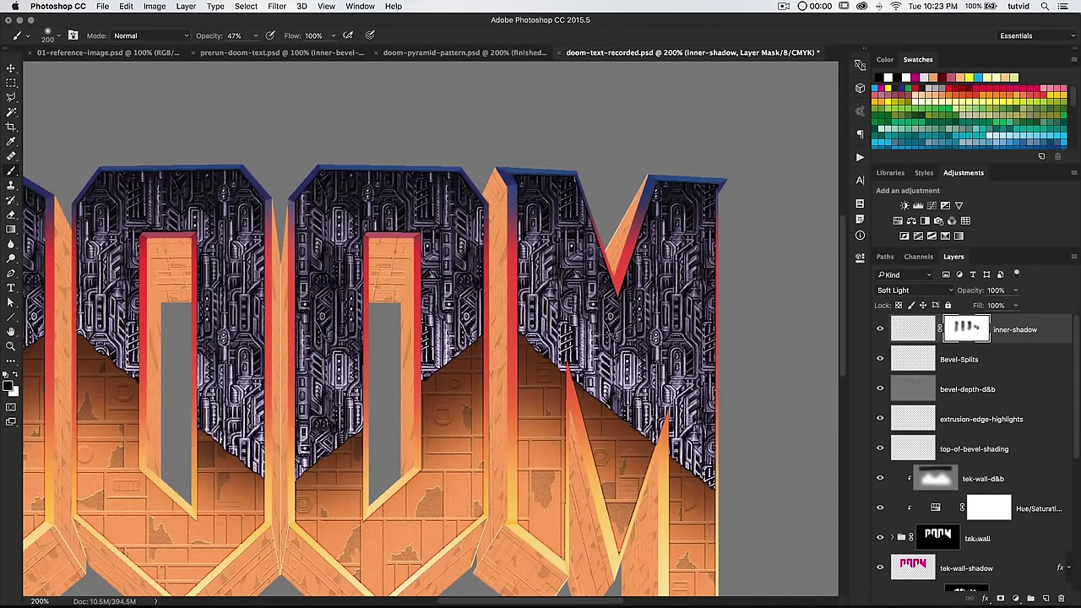
{"action": "scroll", "coordinate": [650, 346], "scroll_direction": "down", "scroll_amount": 2}
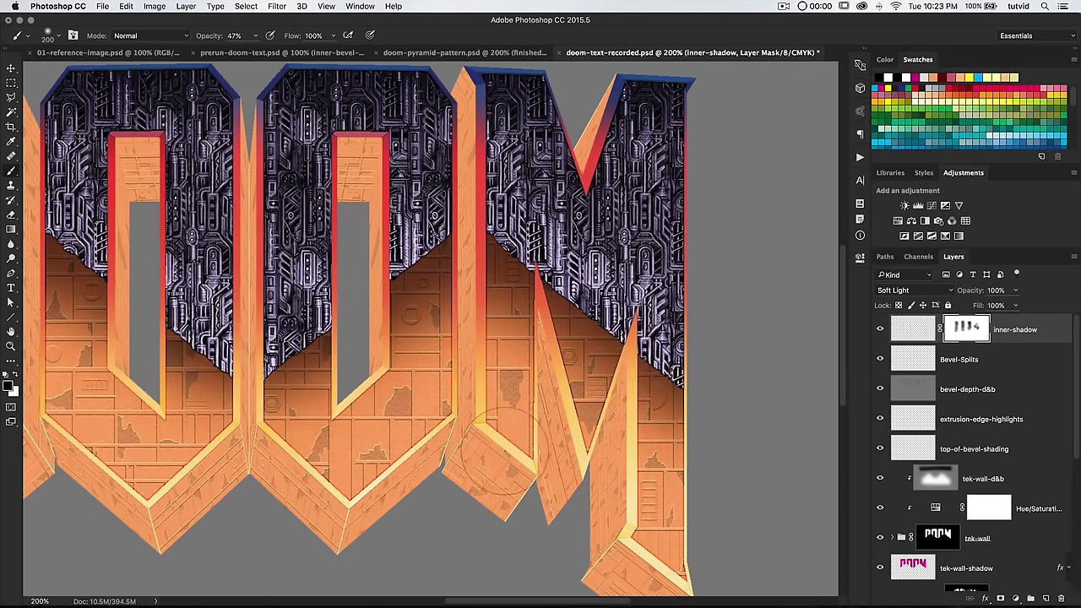
{"action": "scroll", "coordinate": [597, 253], "scroll_direction": "down", "scroll_amount": 2}
Examine the masked inner-shadow outline along the face edges, close up and across the whole lettering.
{"action": "key", "text": "z"}
{"action": "left_click_drag", "start_coordinate": [524, 373], "coordinate": [540, 371]}
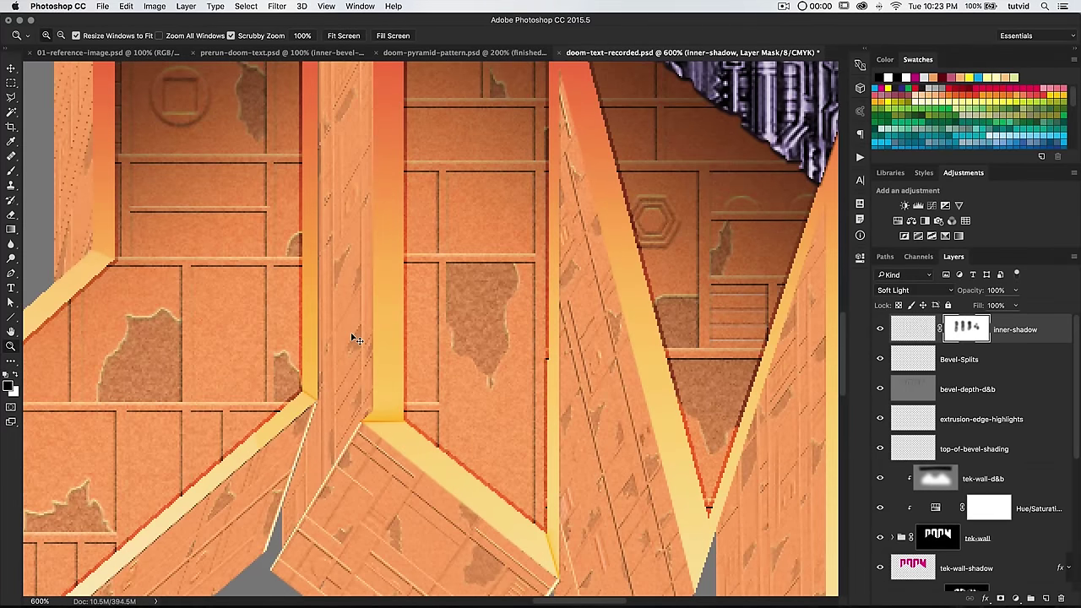
{"action": "key", "text": "super+minus"}
{"action": "key", "text": "super+minus"}
{"action": "key", "text": "super+minus"}
{"action": "key", "text": "super+minus"}
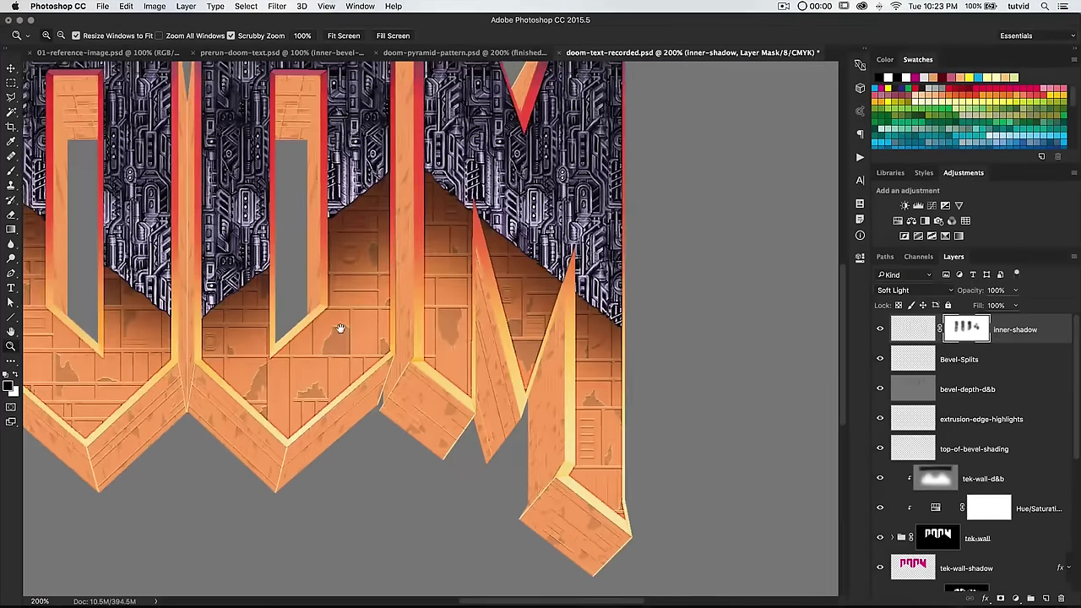
{"action": "left_click_drag", "start_coordinate": [340, 330], "coordinate": [473, 377]}
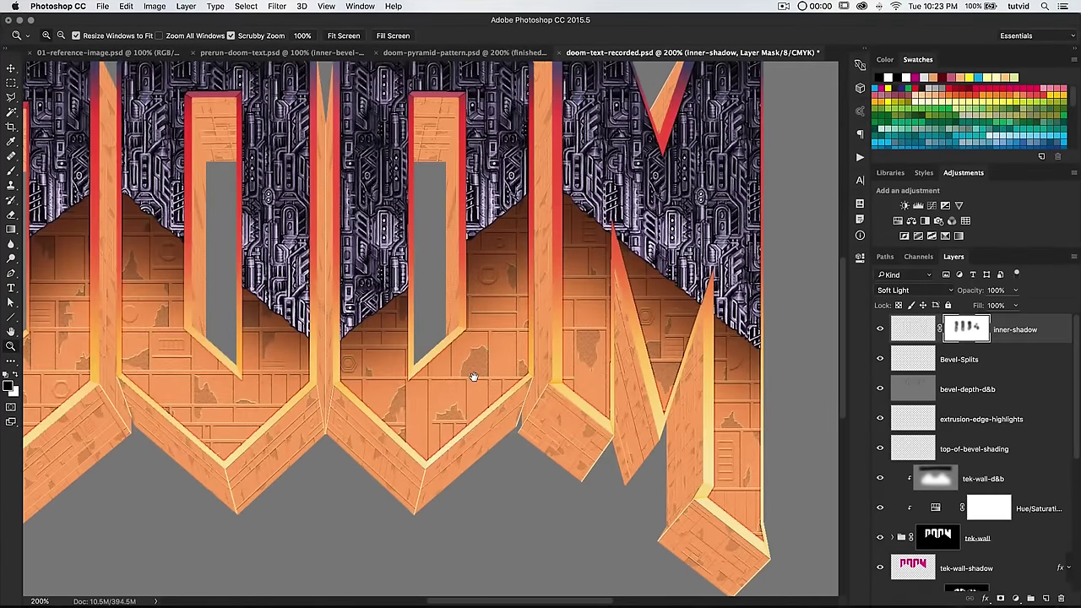
{"action": "key", "text": "super+minus"}
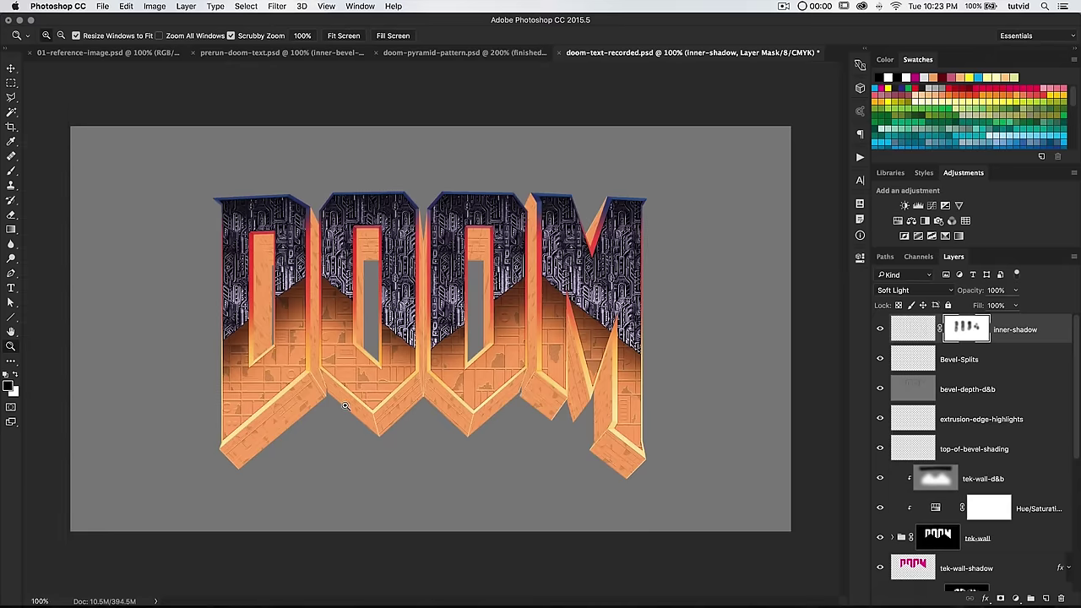
{"action": "left_click", "coordinate": [345, 406]}
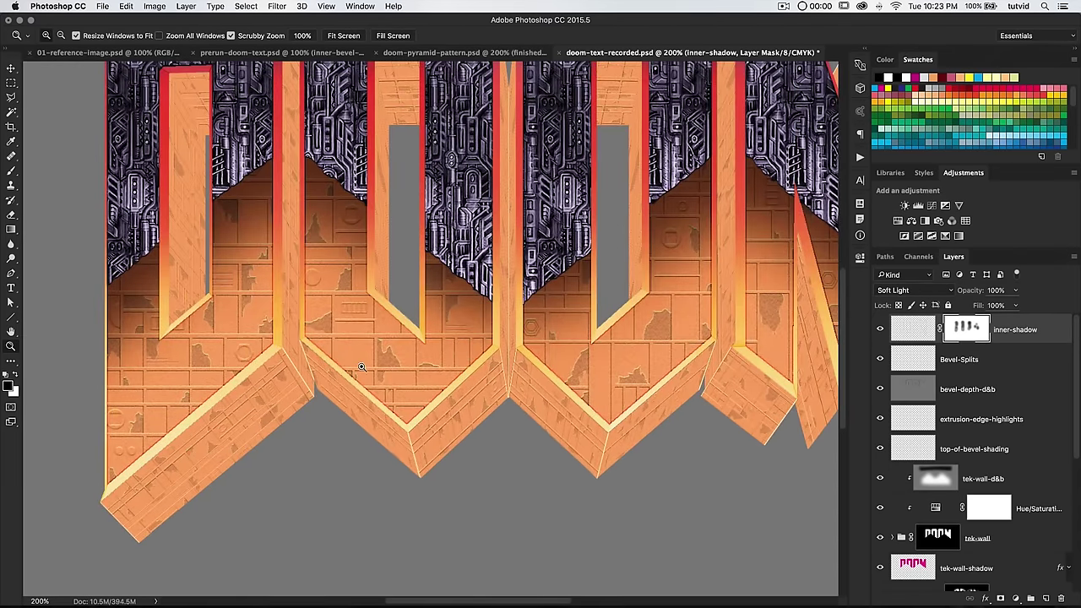
{"action": "key", "text": "super+minus"}
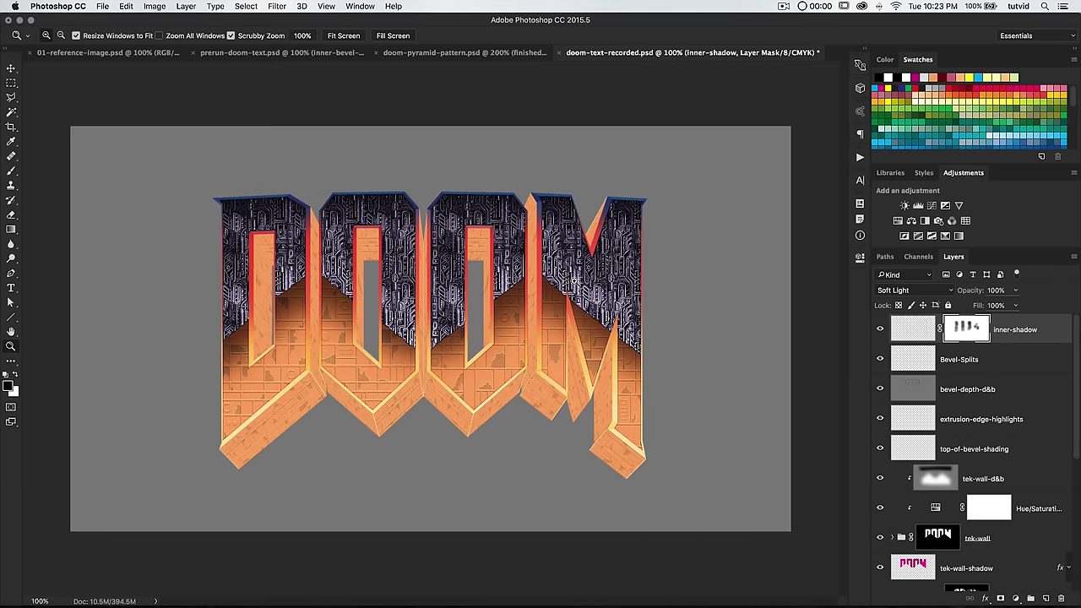
{"action": "left_click", "coordinate": [575, 279]}
{"action": "left_click", "coordinate": [668, 307], "text": "alt"}
{"action": "left_click", "coordinate": [558, 374]}
{"action": "left_click", "coordinate": [558, 374]}
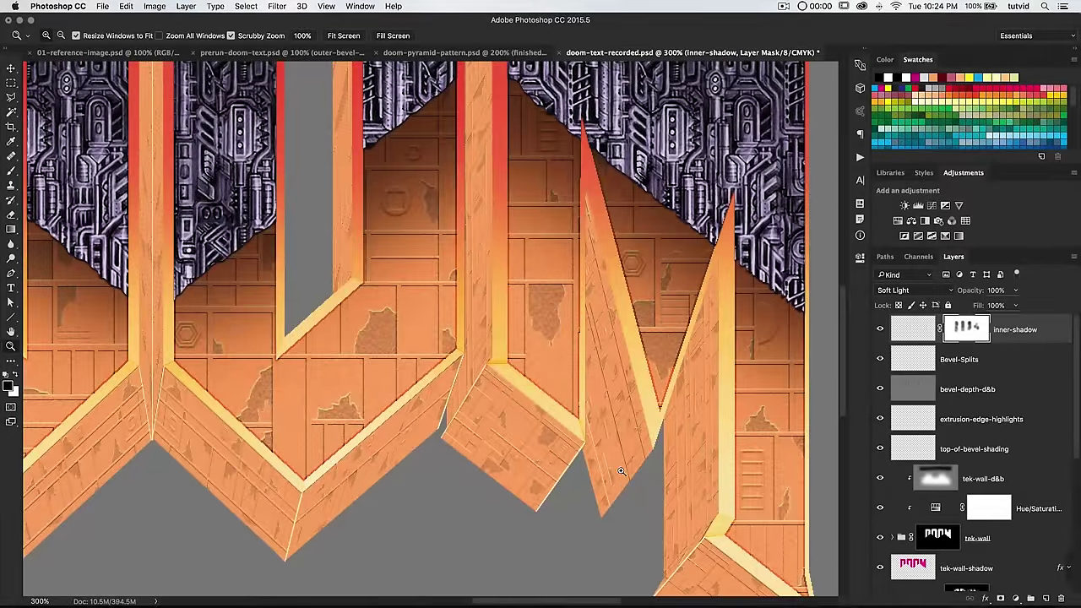
{"action": "left_click_drag", "start_coordinate": [530, 257], "coordinate": [492, 390]}
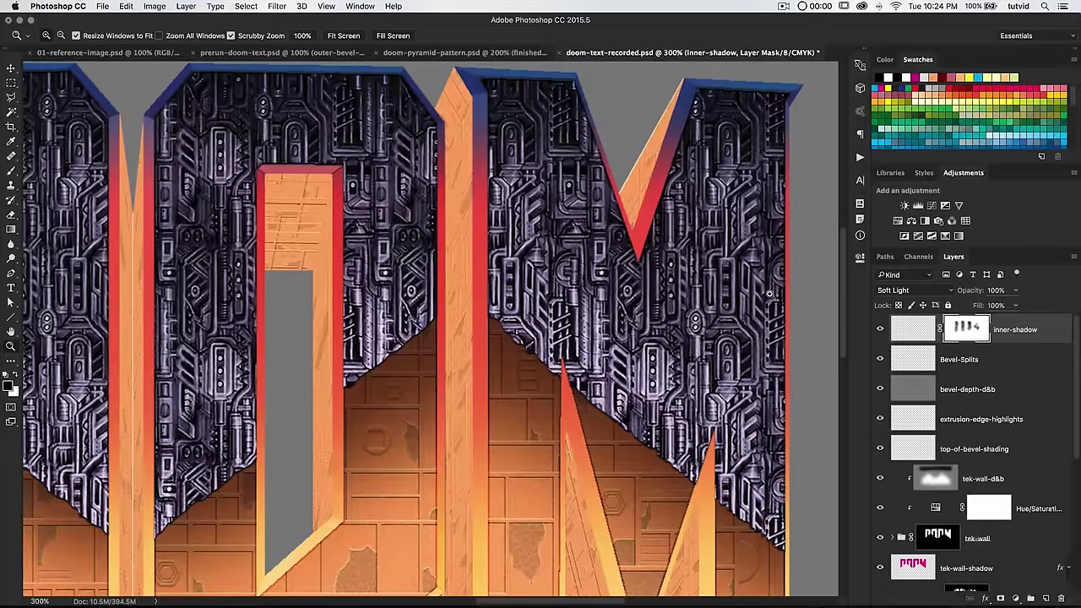
Load the faces and bevels channels as one combined selection and contract it.
{"action": "left_click", "coordinate": [918, 257]}
{"action": "left_click", "coordinate": [915, 427], "text": "super"}
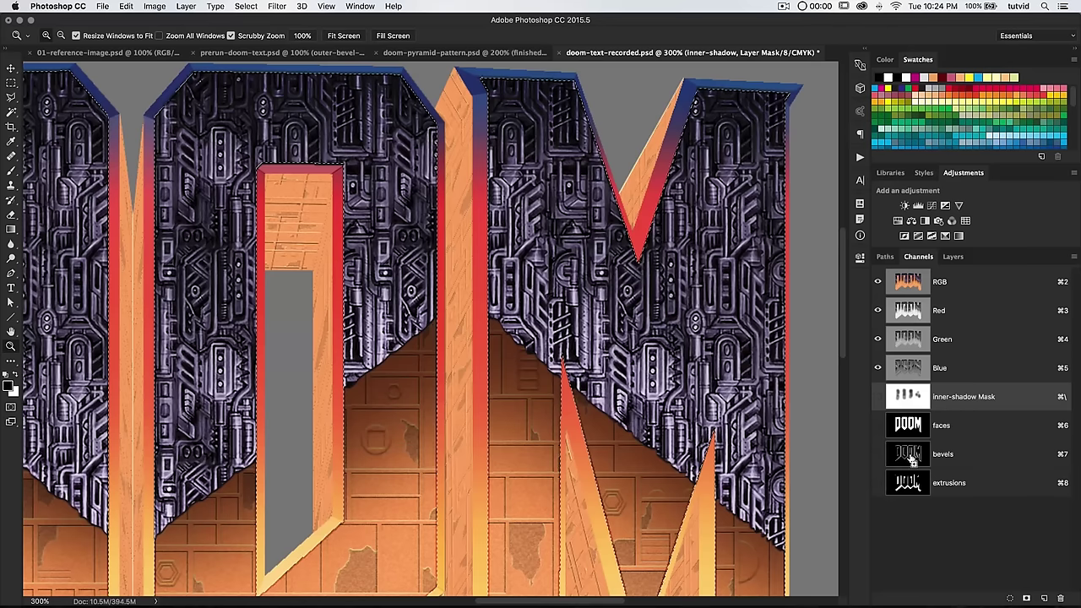
{"action": "left_click", "coordinate": [911, 456], "text": "shift+super"}
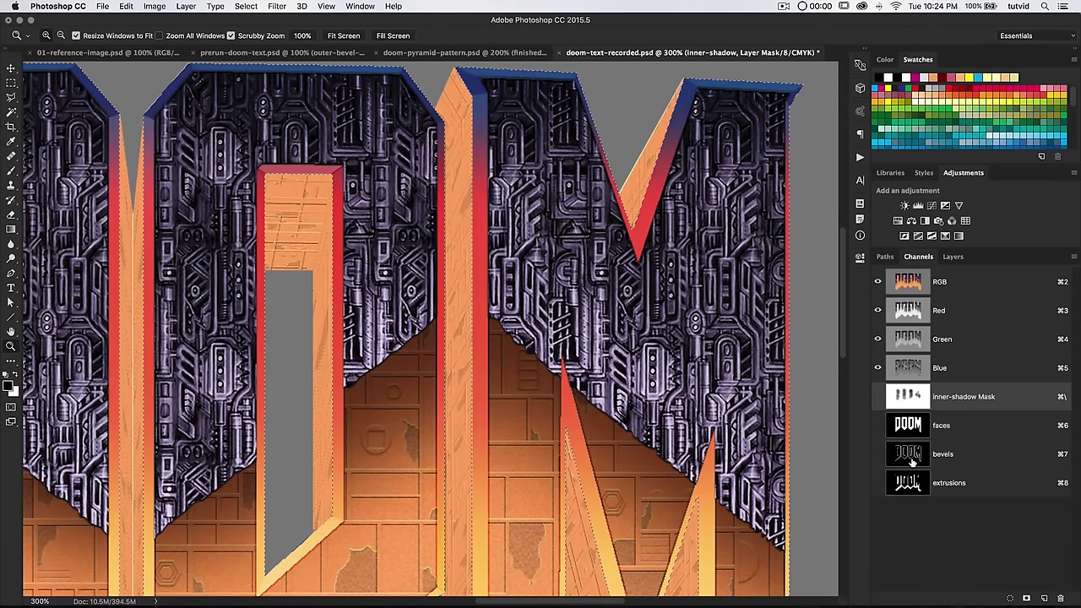
{"action": "key", "text": "super+1"}
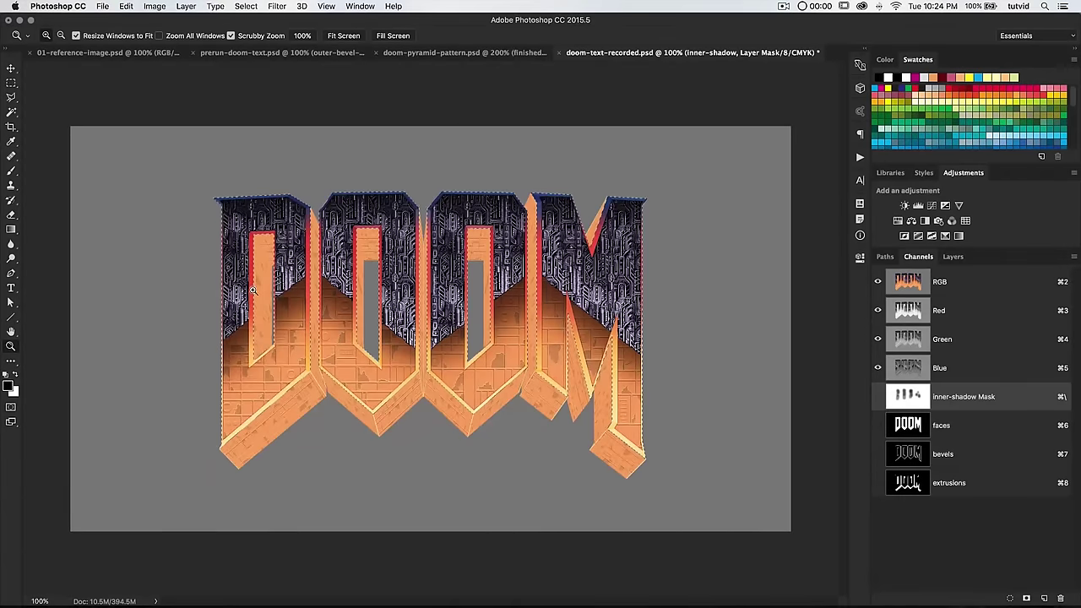
{"action": "left_click", "coordinate": [246, 6]}
{"action": "mouse_move", "coordinate": [325, 164]}
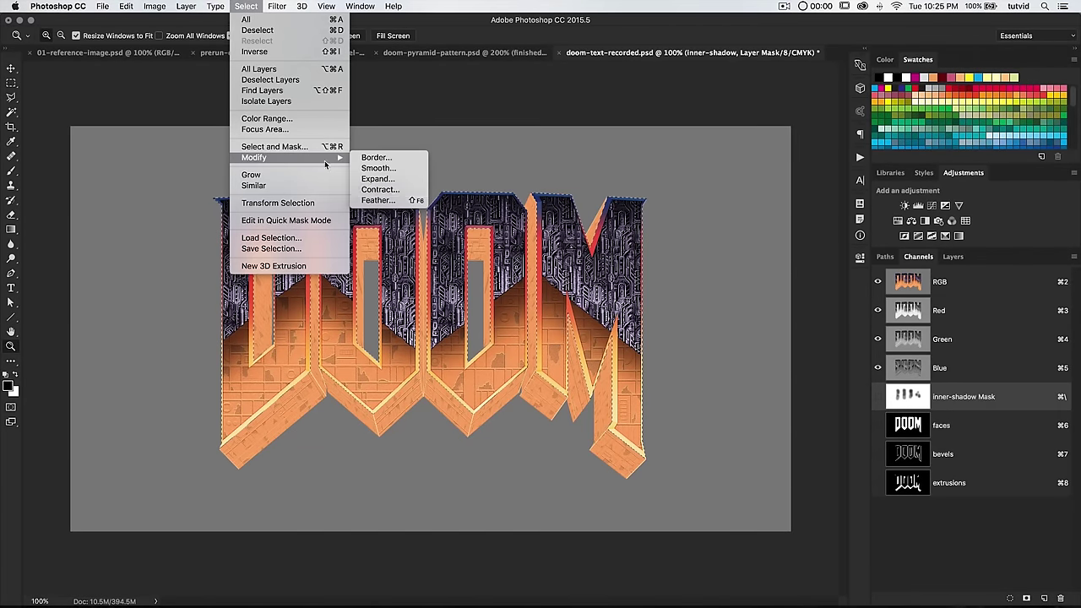
{"action": "left_click", "coordinate": [379, 189]}
{"action": "left_click", "coordinate": [531, 279]}
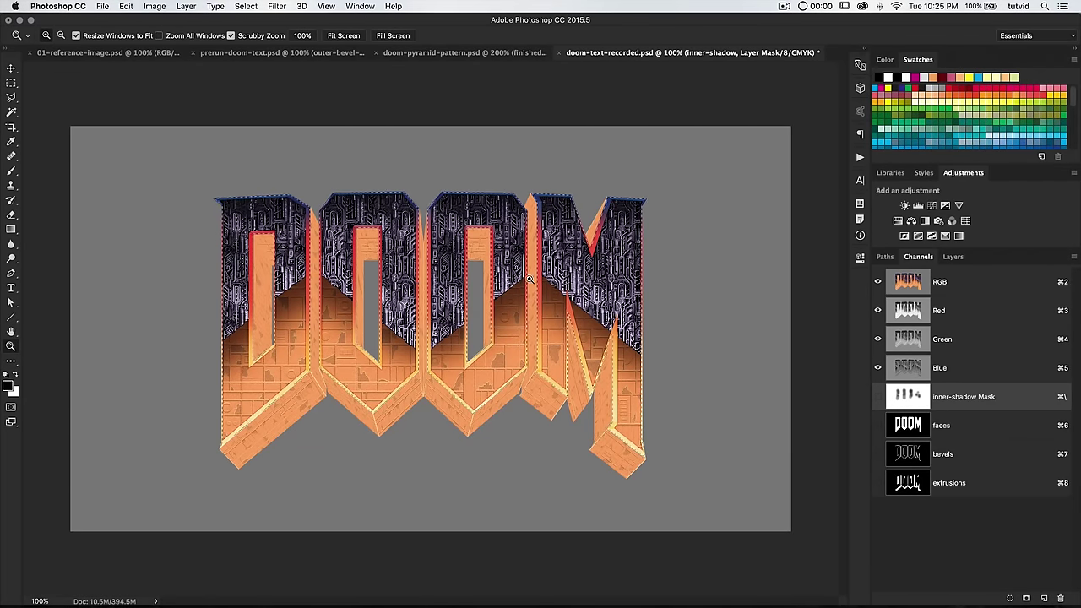
Invert the selection and intersect it with the bevels channel to leave a thin outline along the outer bevel edges.
{"action": "left_click", "coordinate": [247, 6]}
{"action": "left_click", "coordinate": [253, 47]}
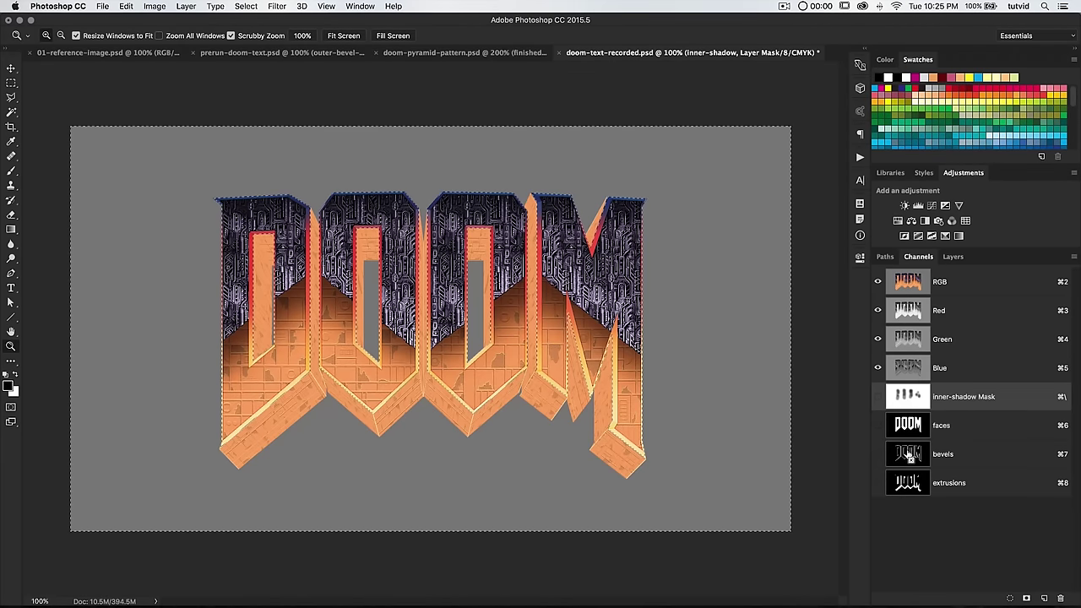
{"action": "left_click_drag", "start_coordinate": [451, 267], "coordinate": [504, 281]}
{"action": "left_click_drag", "start_coordinate": [358, 63], "coordinate": [381, 156]}
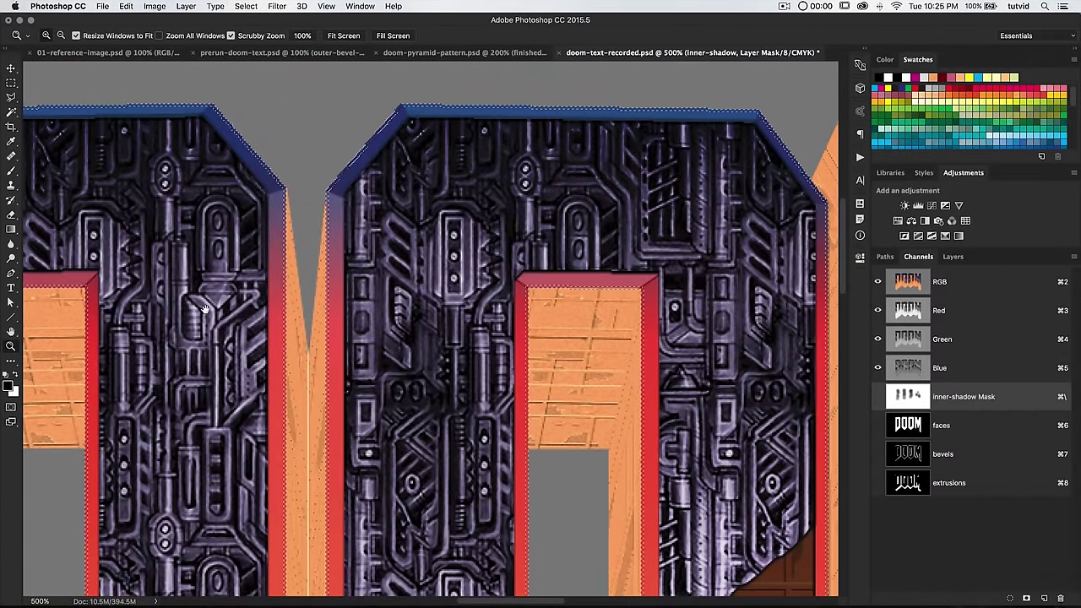
{"action": "scroll", "coordinate": [218, 304], "scroll_direction": "left", "scroll_amount": 10}
{"action": "scroll", "coordinate": [218, 304], "scroll_direction": "up", "scroll_amount": 3}
{"action": "left_click_drag", "start_coordinate": [219, 304], "coordinate": [554, 228]}
{"action": "left_click_drag", "start_coordinate": [281, 309], "coordinate": [775, 323]}
{"action": "left_click_drag", "start_coordinate": [753, 547], "coordinate": [622, 405]}
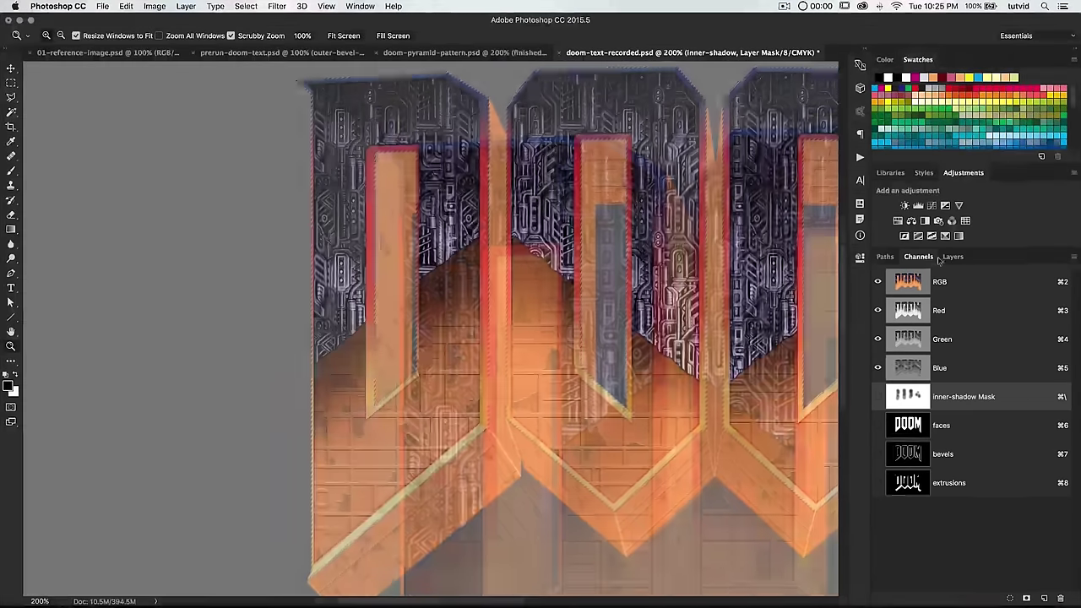
Add a new layer above inner-shadow and name it outer-shadow-bevel.
{"action": "left_click", "coordinate": [953, 256]}
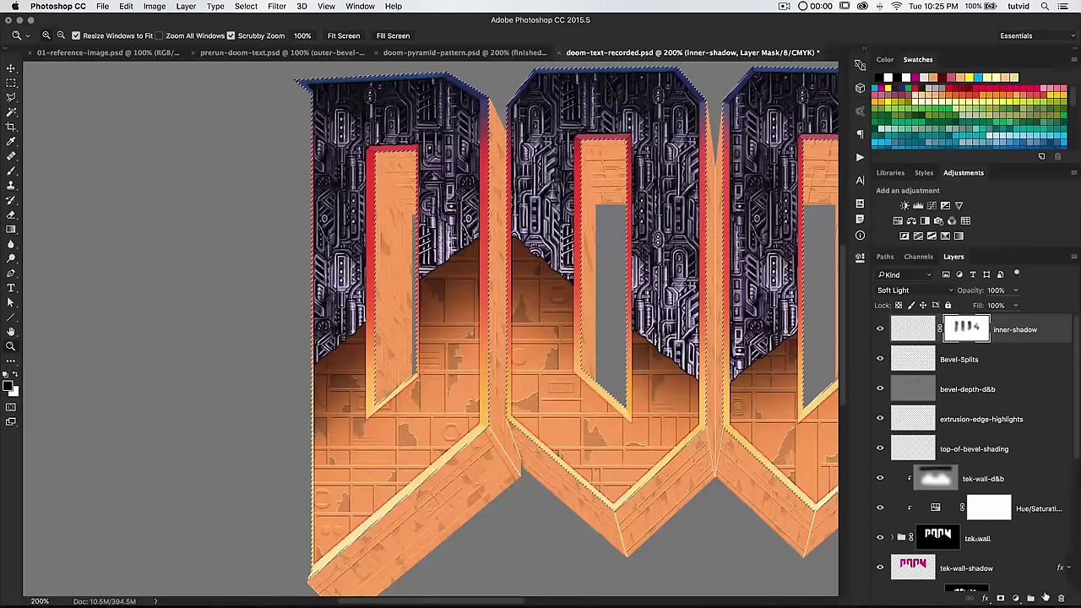
{"action": "left_click", "coordinate": [1046, 596]}
{"action": "double_click", "coordinate": [952, 330]}
{"action": "type", "text": "outer-shadow-bevel"}
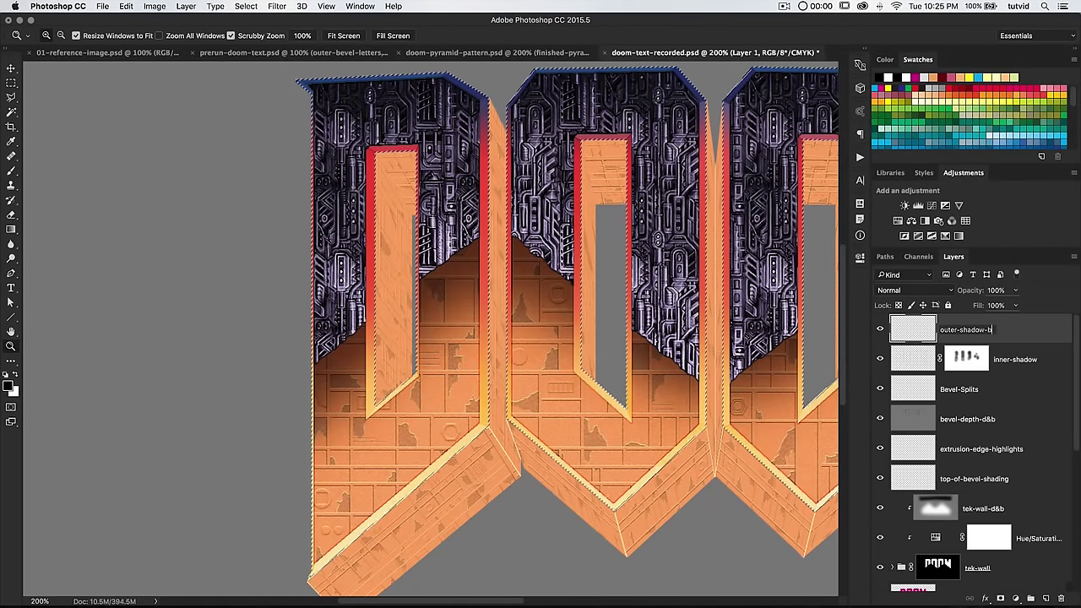
{"action": "key", "text": "Return"}
Fill the thin bevel outline selection with black on the outer-shadow-bevel layer and clear the selection.
{"action": "key", "text": "alt+BackSpace"}
{"action": "key", "text": "super+d"}
{"action": "left_click_drag", "start_coordinate": [523, 302], "coordinate": [331, 318]}
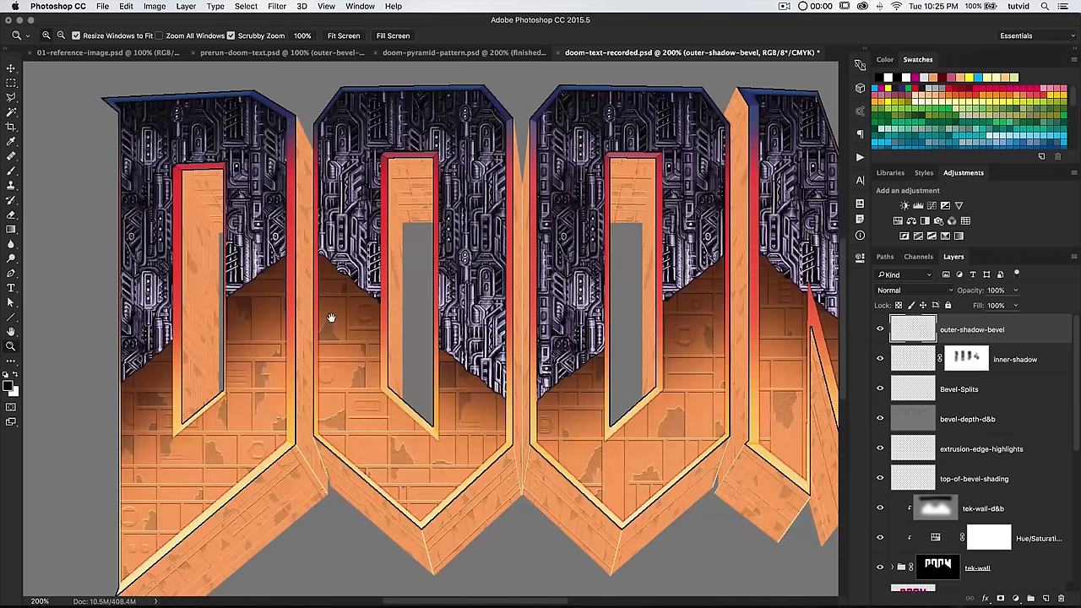
{"action": "left_click_drag", "start_coordinate": [731, 483], "coordinate": [661, 449]}
Set the outer-shadow-bevel layer's blending mode to Soft Light.
{"action": "left_click", "coordinate": [911, 289]}
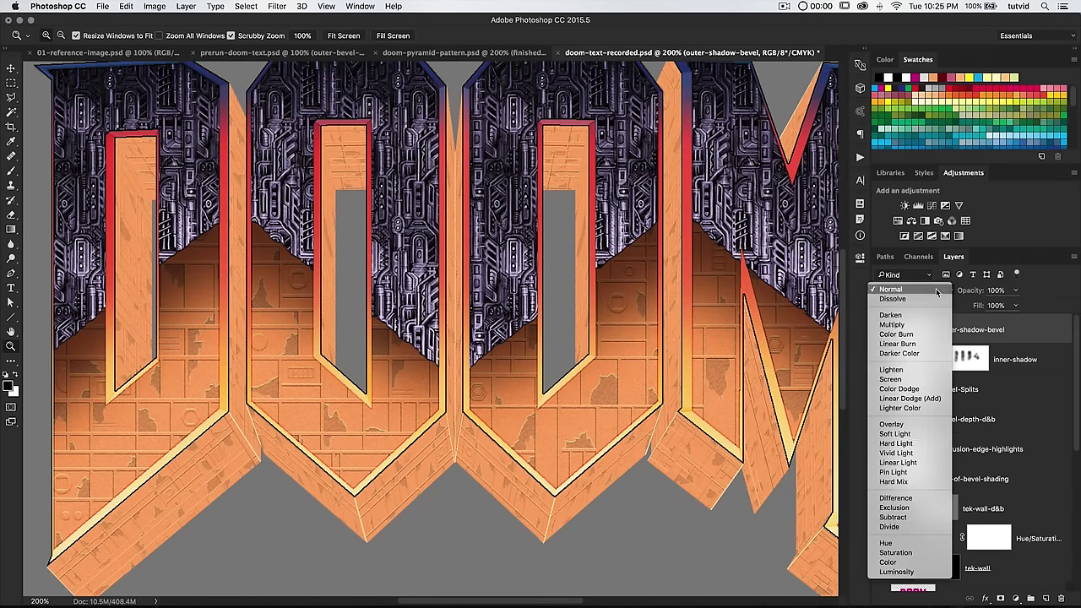
{"action": "left_click", "coordinate": [897, 442]}
{"action": "left_click_drag", "start_coordinate": [635, 436], "coordinate": [834, 436]}
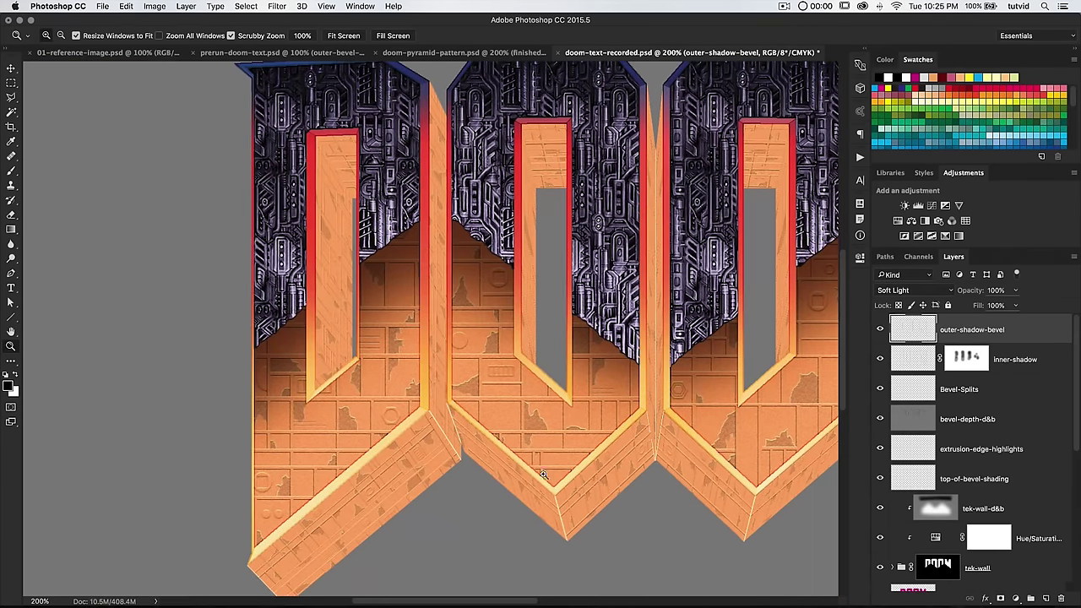
{"action": "key", "text": "super+1"}
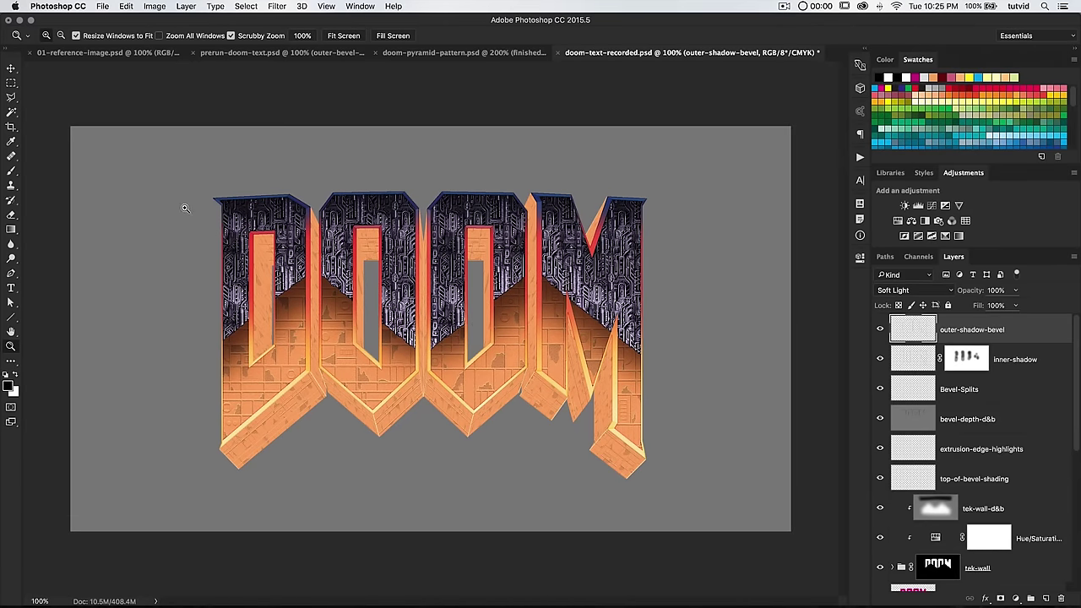
Add a layer mask to outer-shadow-bevel and paint black across the tops of the letters with a large, full-opacity soft brush.
{"action": "left_click", "coordinate": [999, 598]}
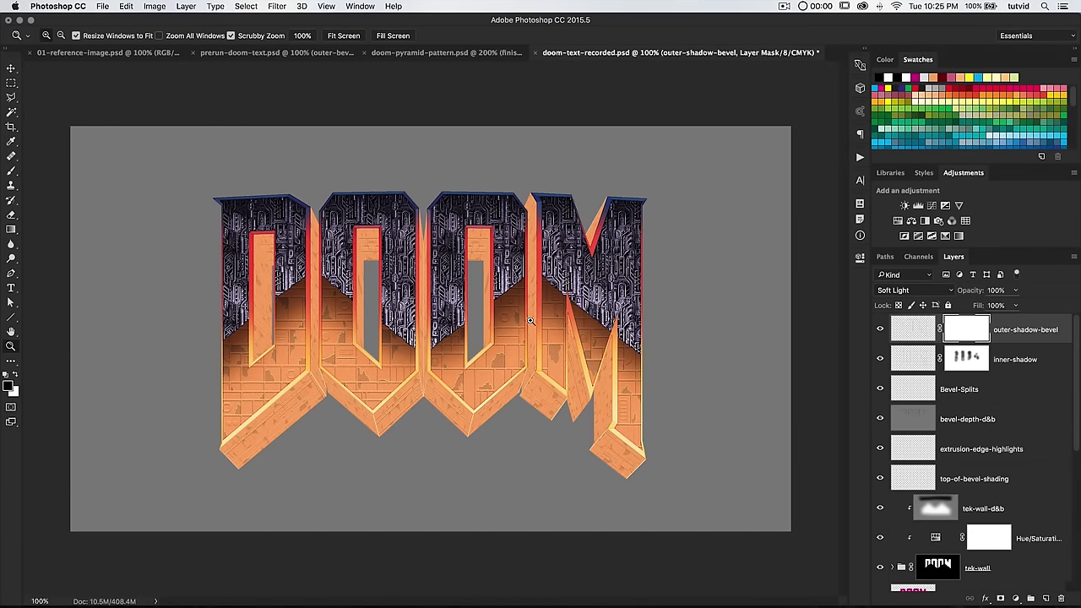
{"action": "key", "text": "b"}
{"action": "key", "text": "bracketright"}
{"action": "key", "text": "bracketright"}
{"action": "key", "text": "bracketright"}
{"action": "key", "text": "bracketright"}
{"action": "key", "text": "bracketleft"}
{"action": "key", "text": "0"}
{"action": "mouse_move", "coordinate": [180, 216]}
{"action": "left_mouse_down"}
{"action": "mouse_move", "coordinate": [540, 207]}
{"action": "mouse_move", "coordinate": [796, 157]}
{"action": "left_mouse_up"}
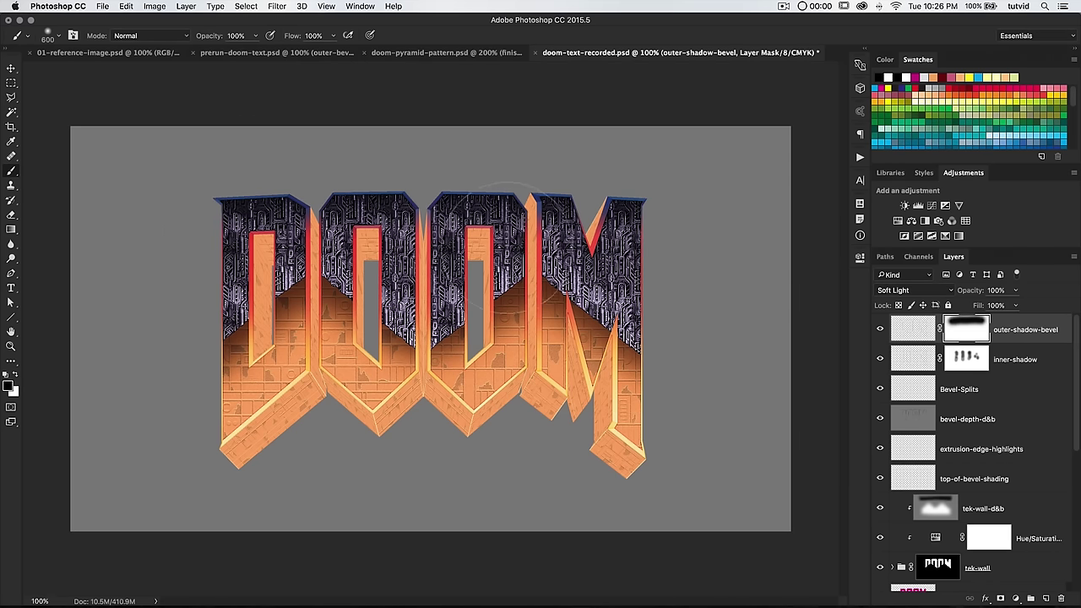
Dab black over the upper middle of each of the four letters on the outer-shadow-bevel mask with a 600 px brush.
{"action": "key", "text": "bracketleft"}
{"action": "key", "text": "bracketleft"}
{"action": "key", "text": "bracketleft"}
{"action": "key", "text": "bracketright"}
{"action": "left_click", "coordinate": [265, 268]}
{"action": "left_click", "coordinate": [380, 272]}
{"action": "left_click", "coordinate": [487, 276]}
{"action": "left_click", "coordinate": [596, 272]}
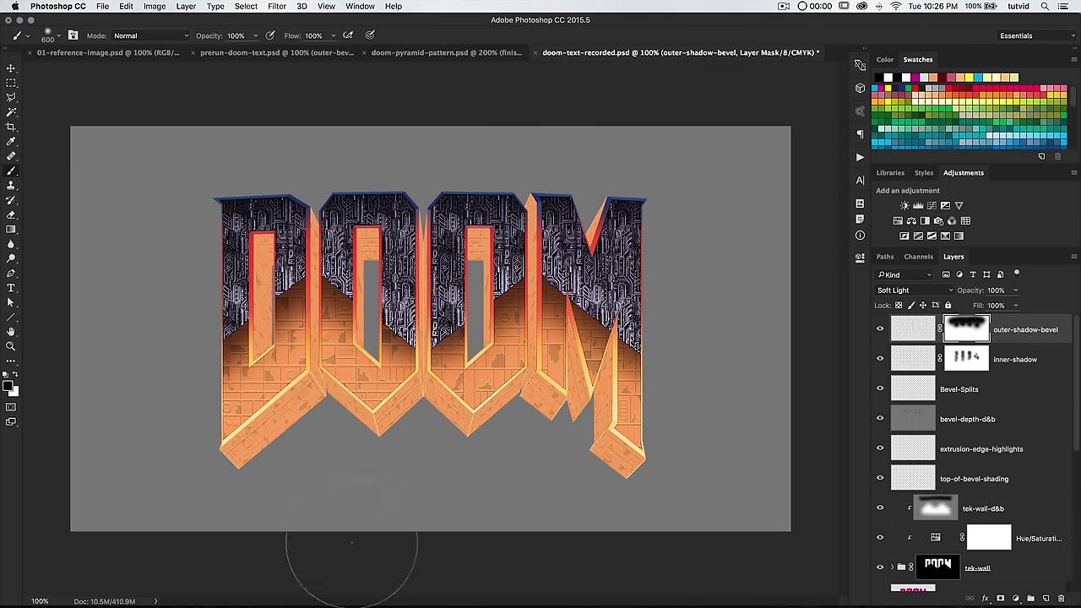
Create a new layer above outer-shadow-bevel and name it split-bevel-highlight.
{"action": "key", "text": "v"}
{"action": "left_click", "coordinate": [913, 329]}
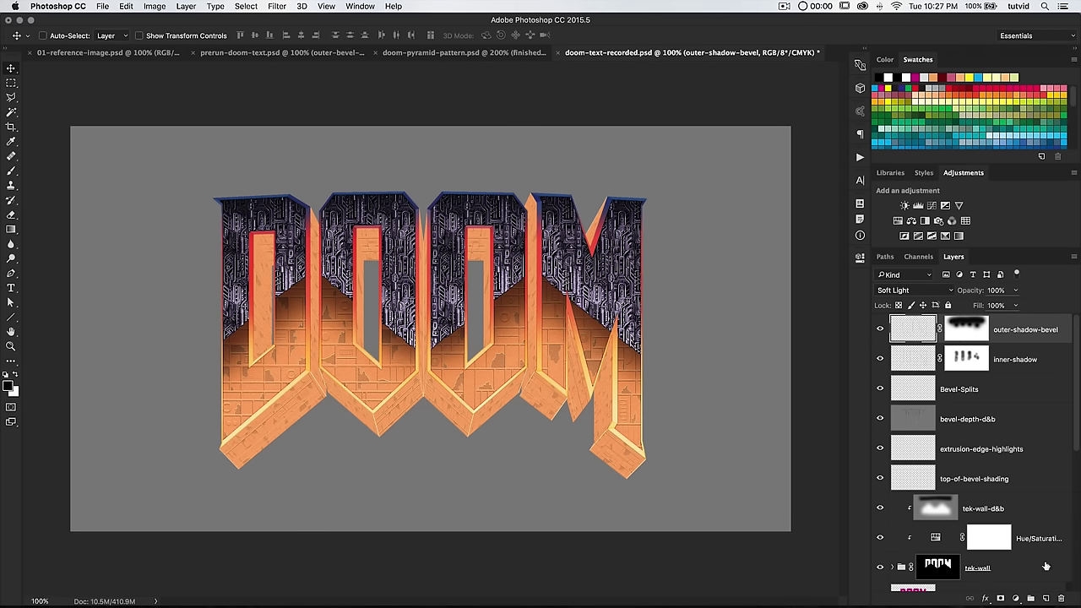
{"action": "left_click", "coordinate": [1047, 597]}
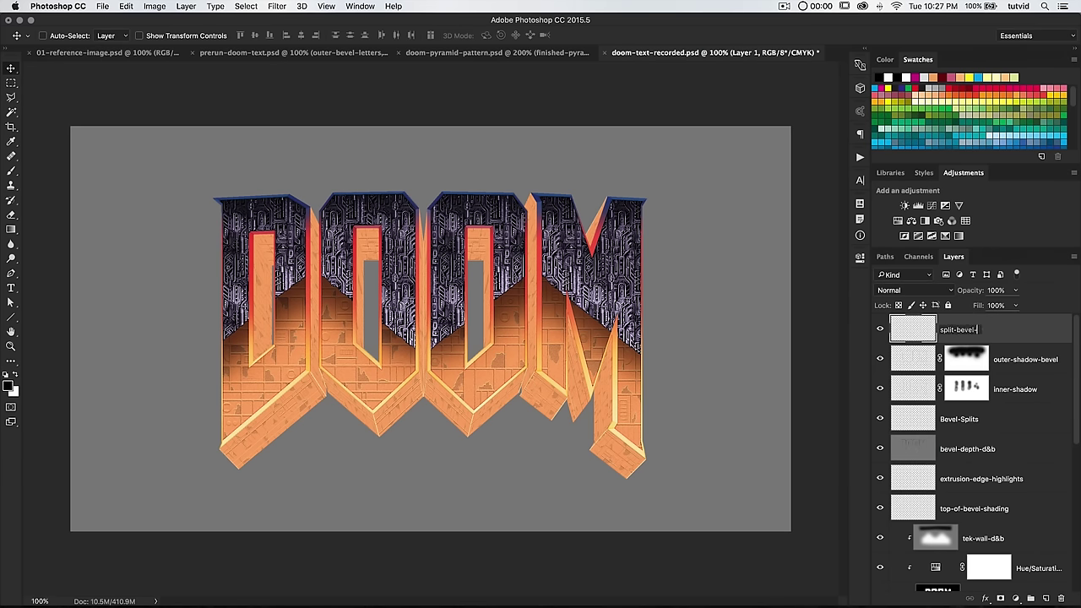
{"action": "type", "text": "ht"}
{"action": "key", "text": "Return"}
Select a thin sliver along the lower half of the D's top bevel with the Polygonal Lasso.
{"action": "key", "text": "z"}
{"action": "left_click_drag", "start_coordinate": [398, 174], "coordinate": [674, 282]}
{"action": "double_click", "coordinate": [273, 294]}
{"action": "left_click_drag", "start_coordinate": [274, 294], "coordinate": [750, 310]}
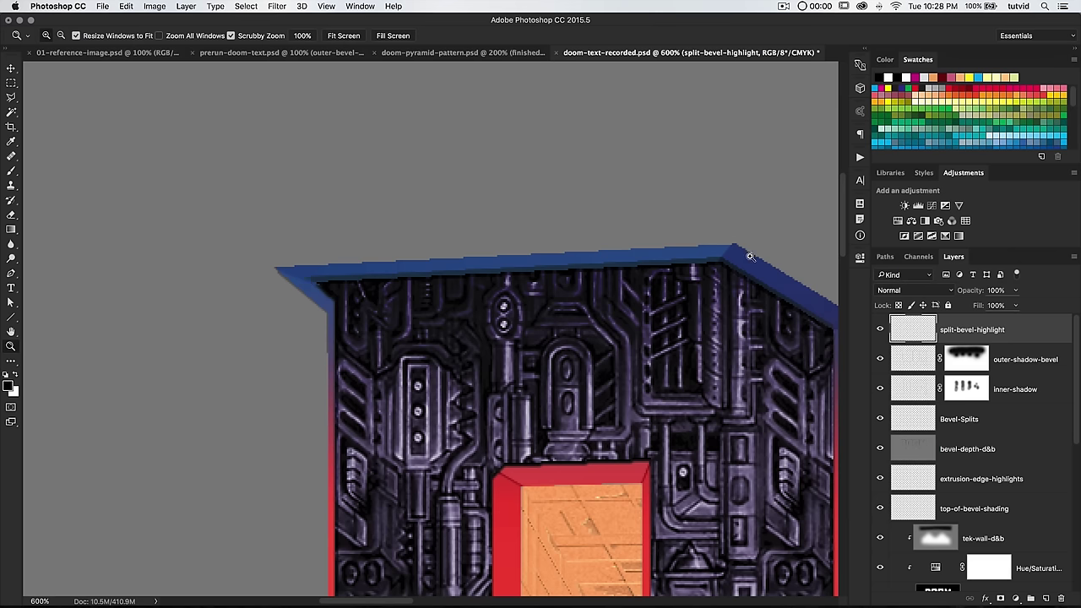
{"action": "key", "text": "l"}
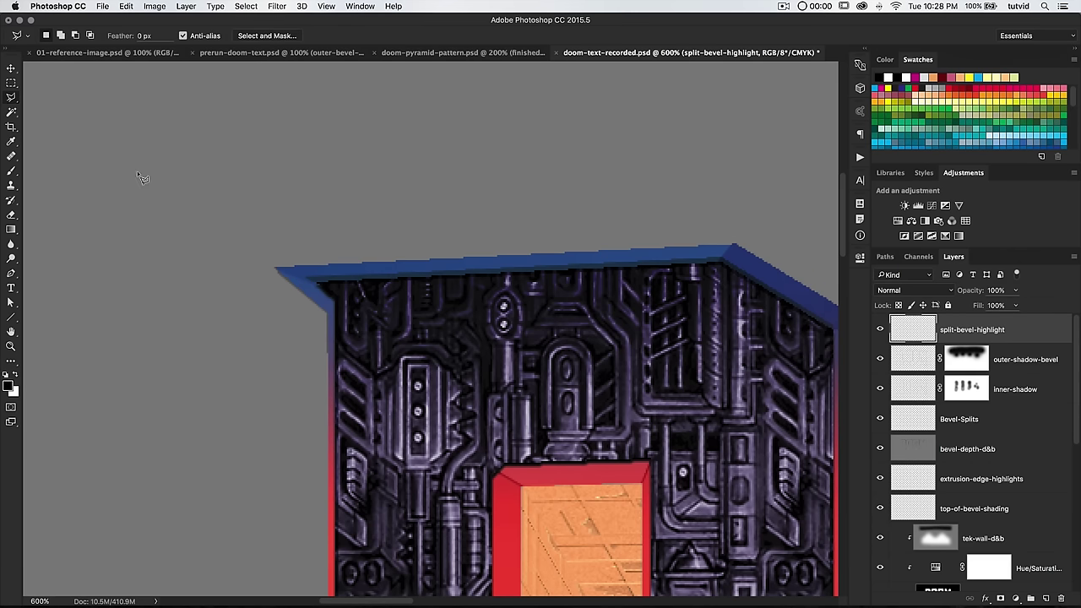
{"action": "left_click", "coordinate": [301, 277]}
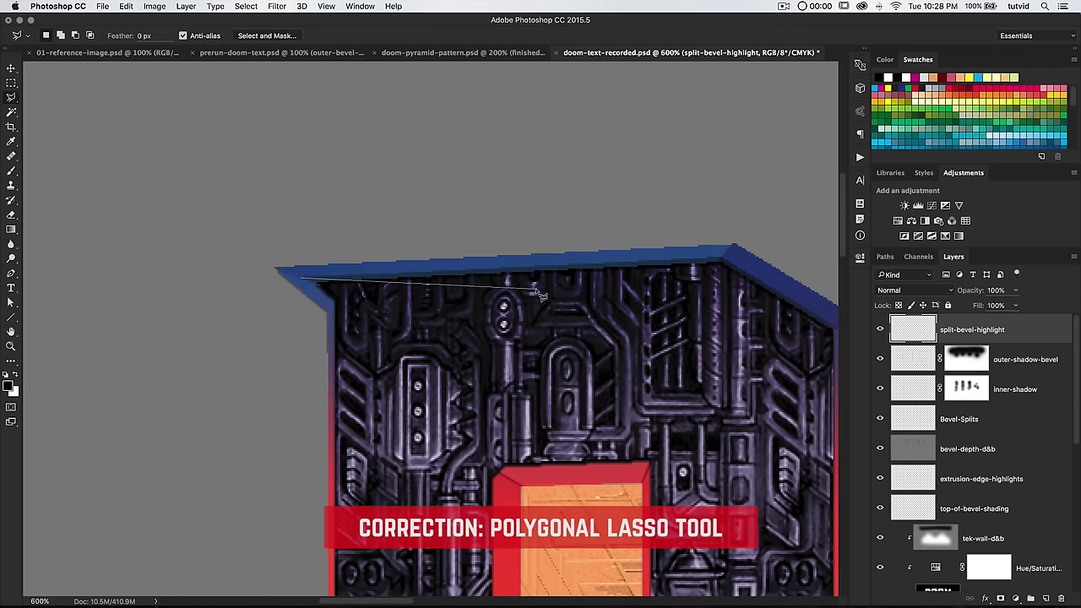
{"action": "left_click", "coordinate": [728, 259]}
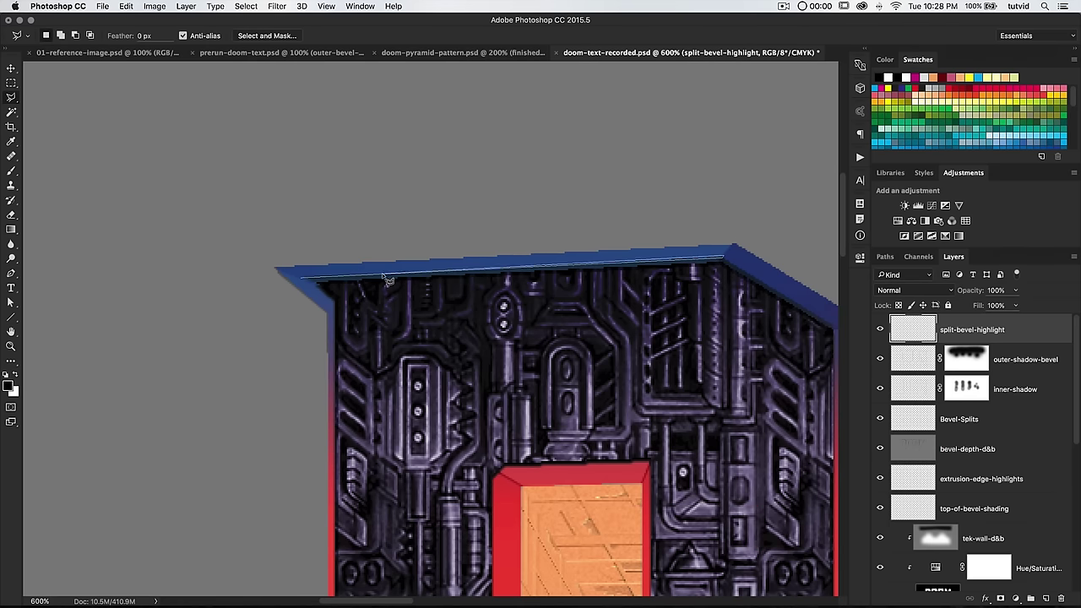
{"action": "left_click", "coordinate": [301, 278]}
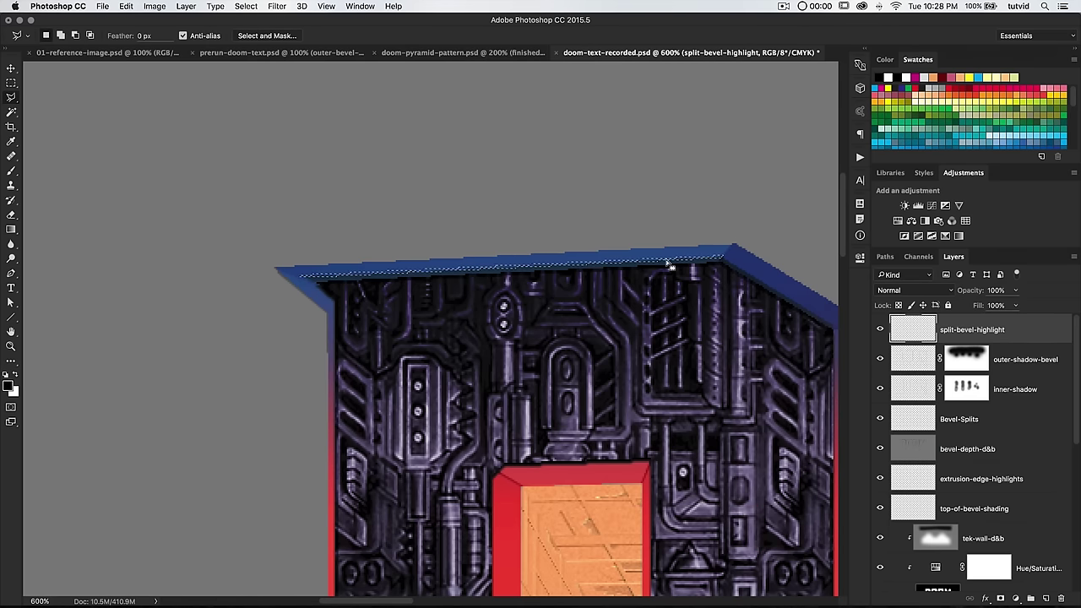
Add a matching thin sliver along the first O's top bevel to the selection.
{"action": "left_click_drag", "start_coordinate": [765, 316], "coordinate": [396, 314]}
{"action": "left_click_drag", "start_coordinate": [669, 294], "coordinate": [296, 324]}
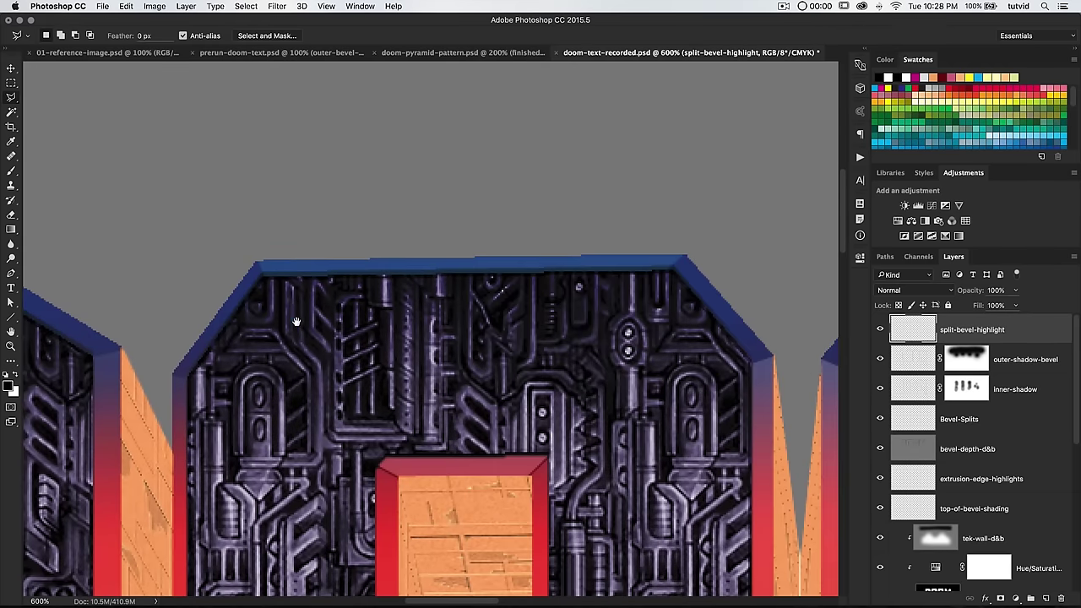
{"action": "left_click", "coordinate": [261, 275]}
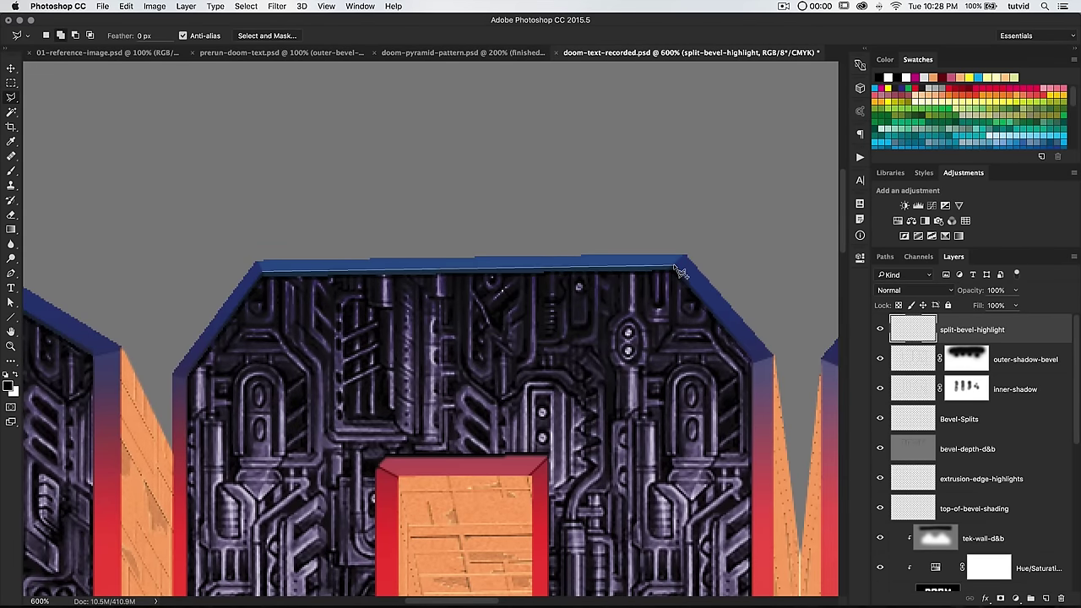
{"action": "left_click", "coordinate": [674, 269]}
{"action": "left_click", "coordinate": [674, 263]}
{"action": "left_click", "coordinate": [262, 269]}
{"action": "left_click", "coordinate": [261, 276]}
Add a thin sliver along the second O's top bevel to the selection.
{"action": "left_click_drag", "start_coordinate": [802, 274], "coordinate": [229, 294]}
{"action": "left_click", "coordinate": [345, 287]}
{"action": "left_click", "coordinate": [763, 293]}
{"action": "left_click", "coordinate": [765, 288]}
{"action": "left_click", "coordinate": [346, 282]}
{"action": "left_click", "coordinate": [345, 287]}
Add a thin sliver along the top bevel of the M's left stem to the selection.
{"action": "mouse_move", "coordinate": [802, 389]}
{"action": "left_mouse_down"}
{"action": "mouse_move", "coordinate": [377, 384]}
{"action": "mouse_move", "coordinate": [597, 362]}
{"action": "left_mouse_up"}
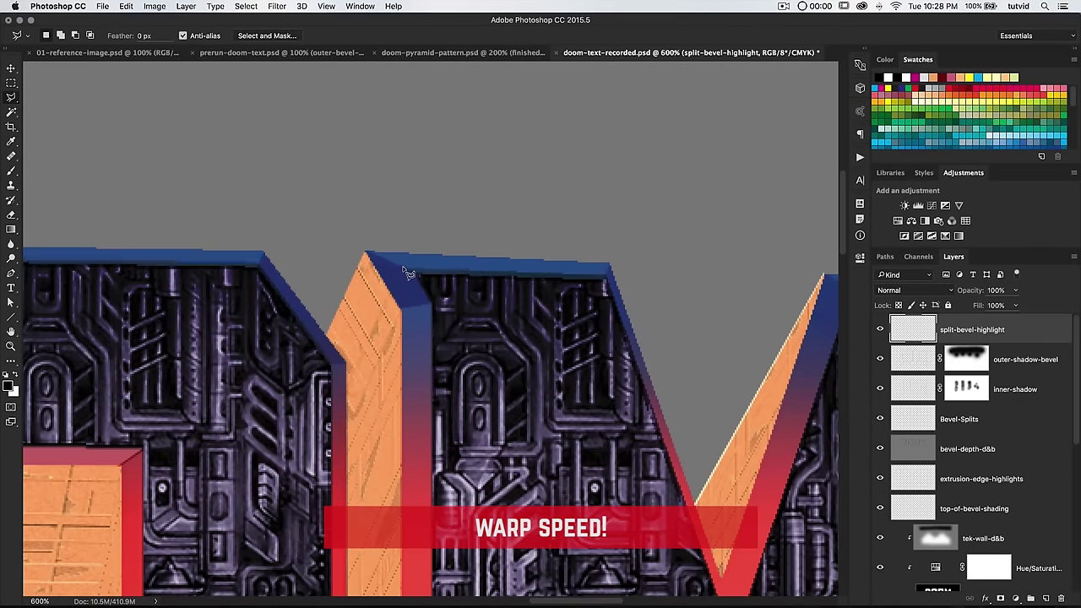
{"action": "left_click", "coordinate": [419, 271], "text": "shift"}
{"action": "left_click", "coordinate": [606, 275]}
{"action": "left_click", "coordinate": [606, 270]}
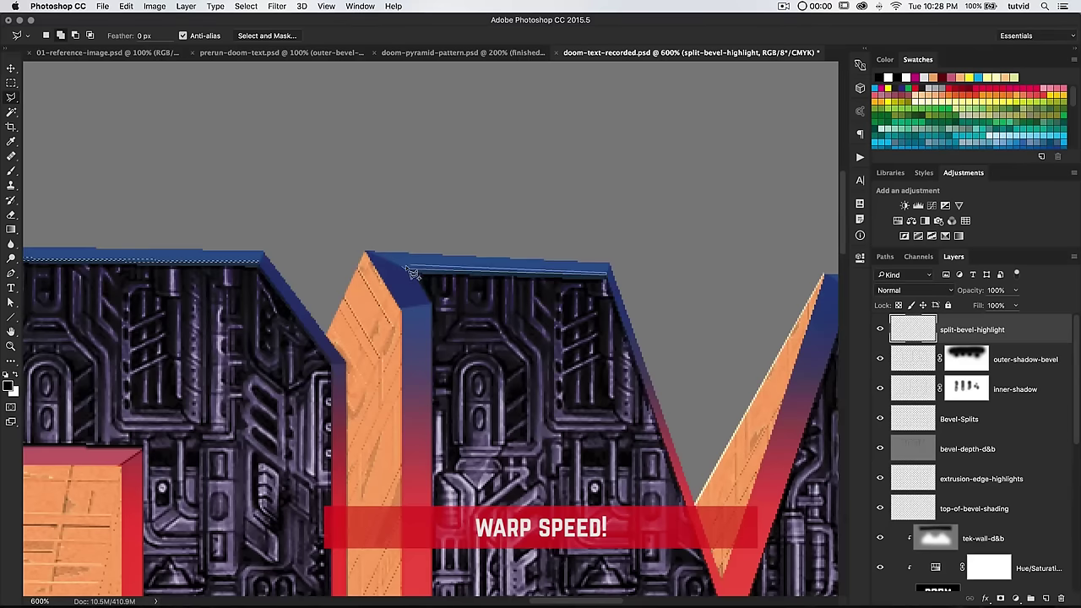
{"action": "left_click", "coordinate": [403, 265]}
{"action": "left_click", "coordinate": [419, 271]}
Add a thin sliver along the top bevel of the M's right stem to the selection.
{"action": "left_click_drag", "start_coordinate": [802, 293], "coordinate": [503, 304]}
{"action": "left_click", "coordinate": [551, 297]}
{"action": "left_click", "coordinate": [764, 298]}
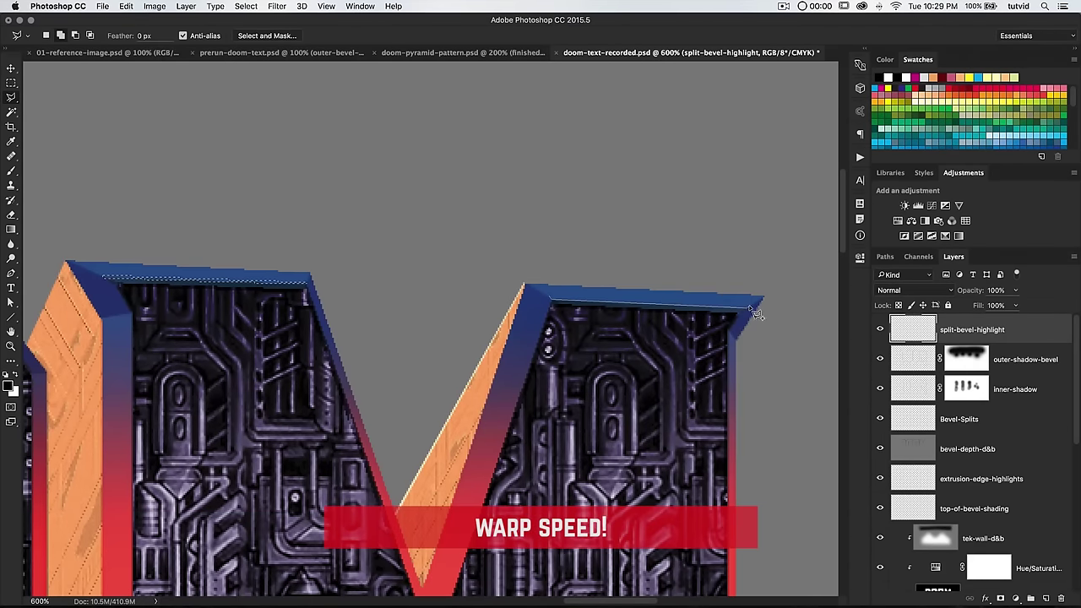
Paint a white highlight at the middle of the D's selected bevel sliver with a 250 px soft brush.
{"action": "key", "text": "super+1"}
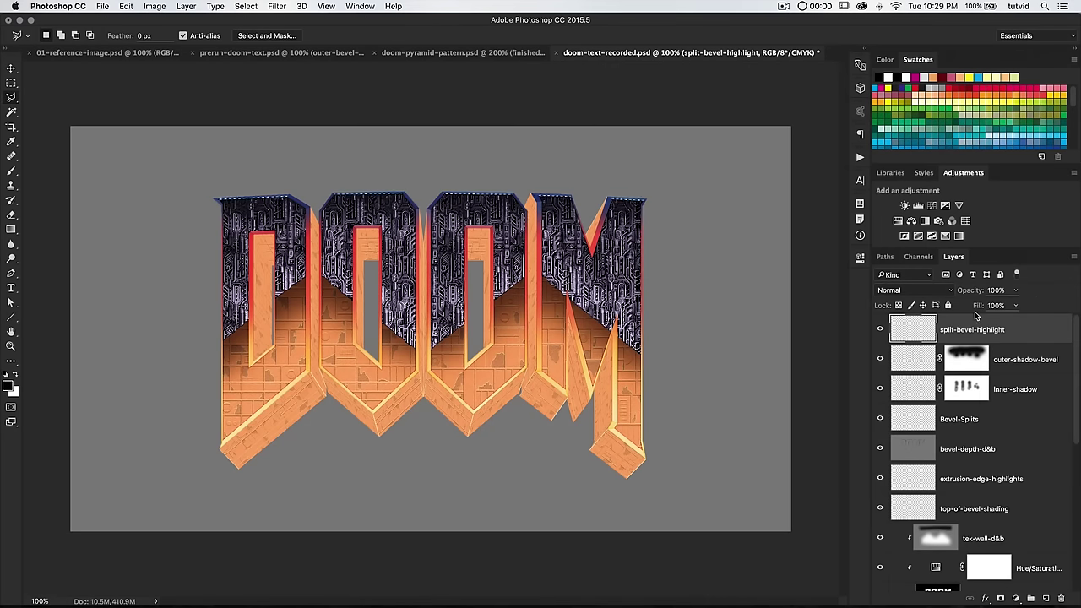
{"action": "left_click", "coordinate": [12, 171]}
{"action": "key", "text": "z"}
{"action": "left_click", "coordinate": [268, 202]}
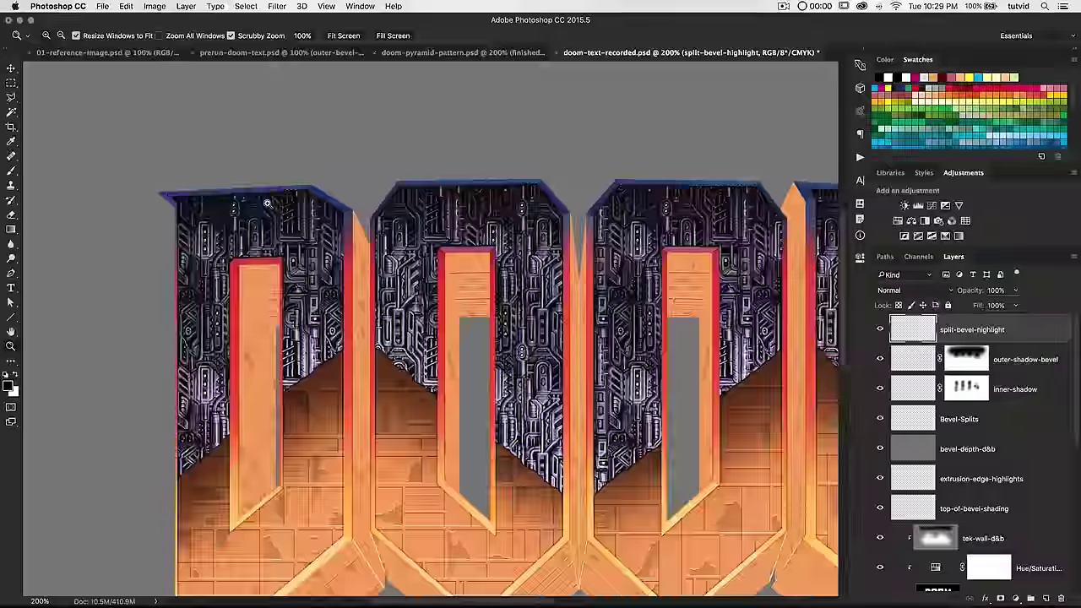
{"action": "left_click_drag", "start_coordinate": [283, 232], "coordinate": [468, 308]}
{"action": "key", "text": "b"}
{"action": "right_click", "coordinate": [416, 188]}
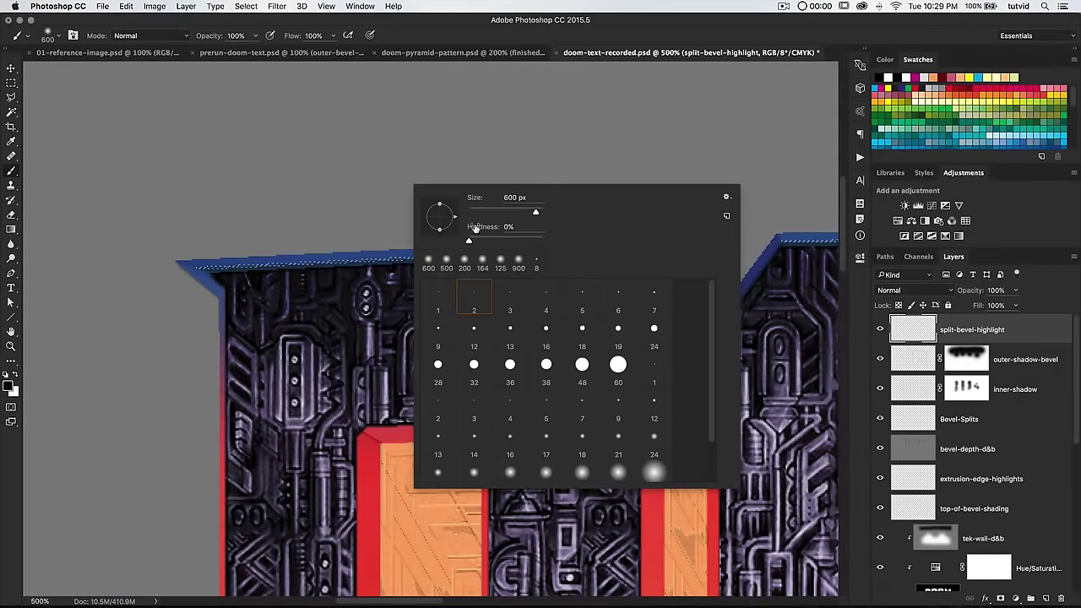
{"action": "type", "text": "200"}
{"action": "key", "text": "Return"}
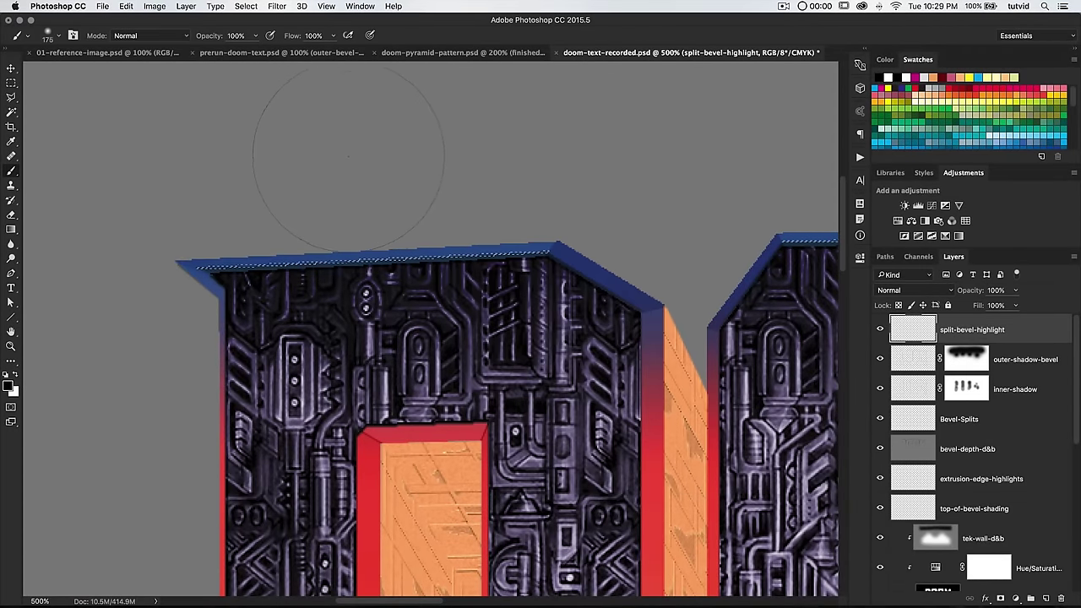
{"action": "key", "text": "bracketright"}
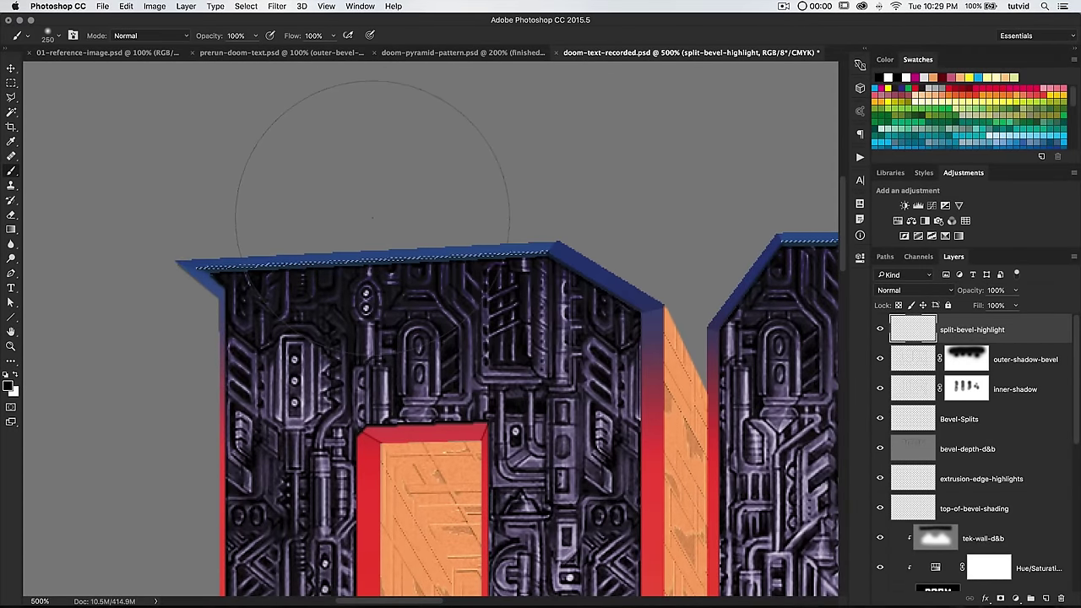
{"action": "key", "text": "x"}
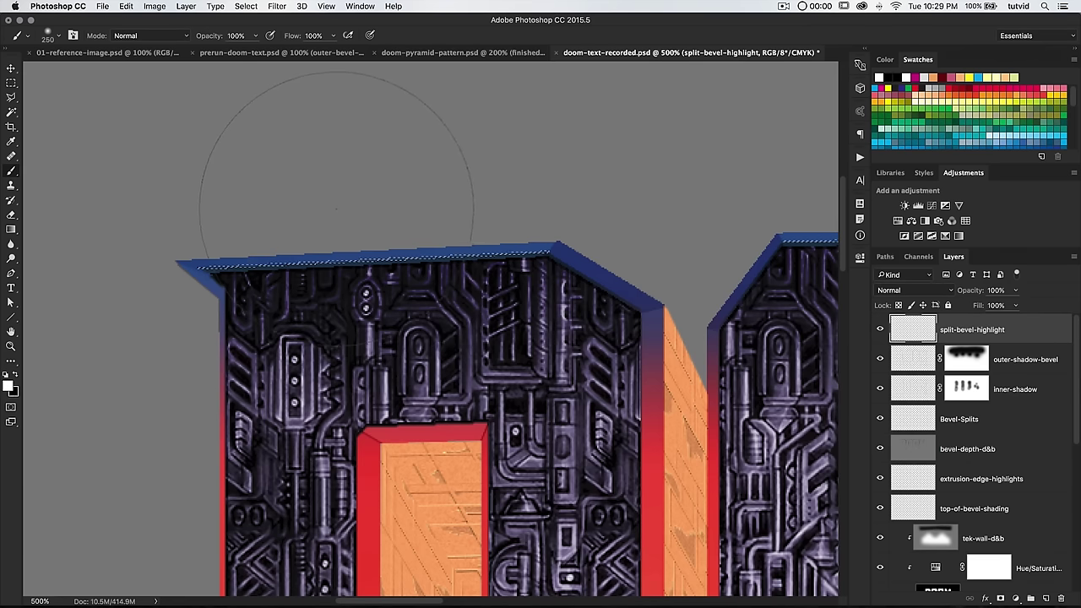
{"action": "left_click", "coordinate": [414, 217]}
Paint white highlights in the selected top bevel slivers of both O's with the 250 px brush.
{"action": "scroll", "coordinate": [519, 245], "scroll_direction": "right", "scroll_amount": 10}
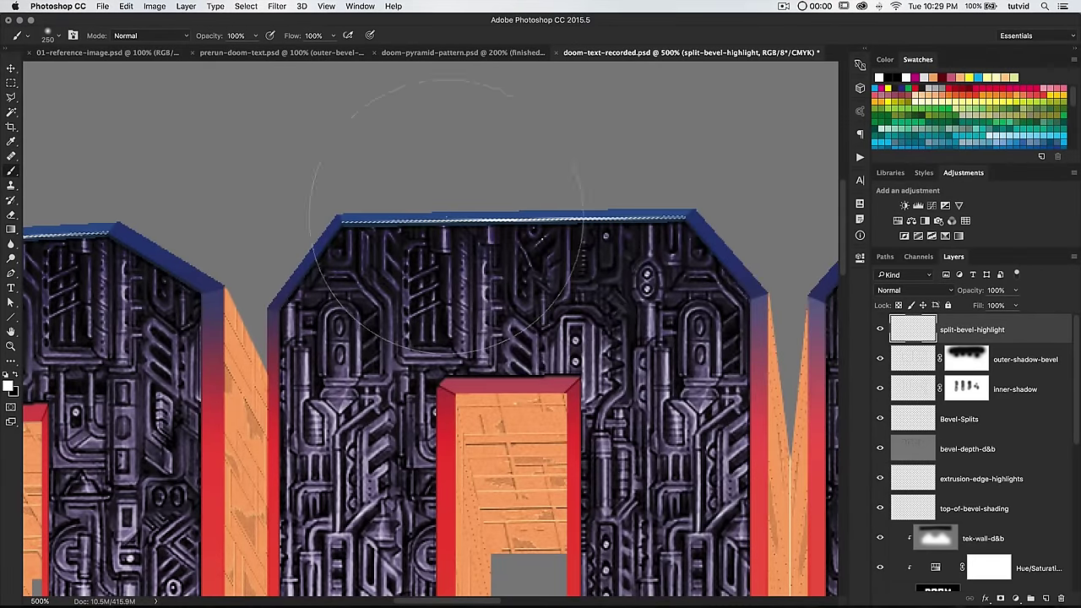
{"action": "right_click", "coordinate": [478, 239]}
{"action": "left_click", "coordinate": [631, 187]}
{"action": "key", "text": "super+z"}
{"action": "scroll", "coordinate": [265, 326], "scroll_direction": "right", "scroll_amount": 10}
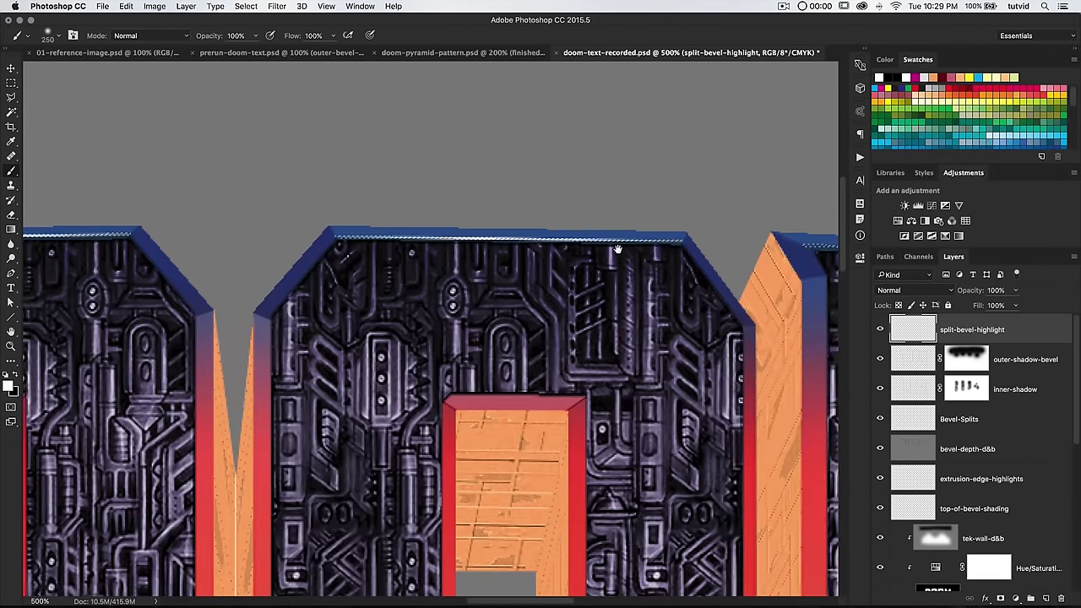
Paint white highlights in the selected slivers of the M's two stems with a smaller 125 px brush.
{"action": "scroll", "coordinate": [453, 229], "scroll_direction": "right", "scroll_amount": 10}
{"action": "key", "text": "bracketleft"}
{"action": "key", "text": "bracketleft"}
{"action": "key", "text": "bracketleft"}
{"action": "key", "text": "bracketleft"}
{"action": "left_click", "coordinate": [456, 231]}
{"action": "left_click_drag", "start_coordinate": [659, 269], "coordinate": [385, 269]}
{"action": "left_click", "coordinate": [553, 252]}
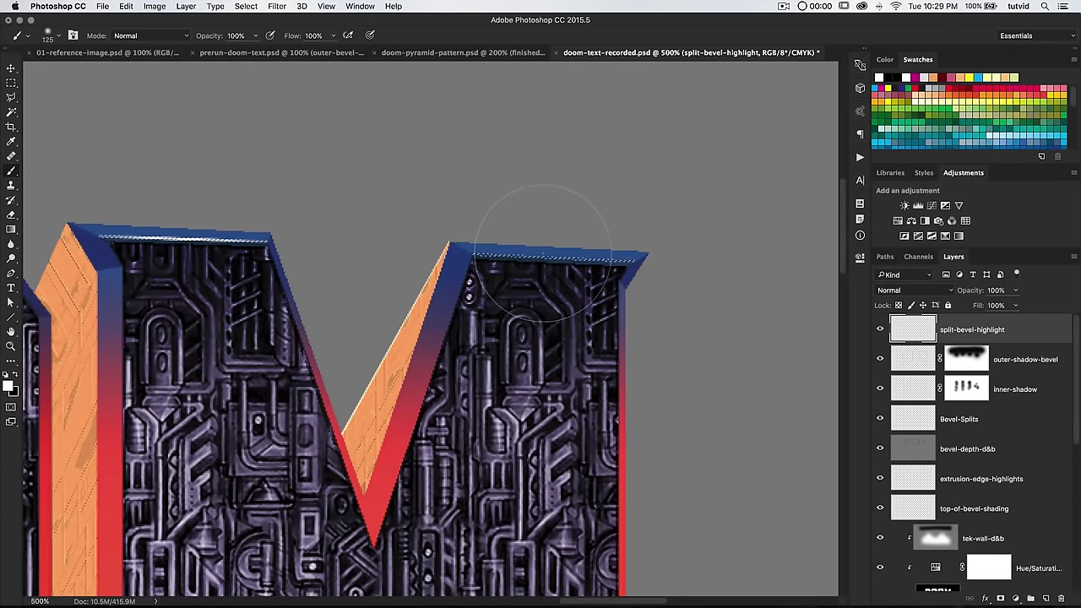
Set the split-bevel-highlight layer's blending mode to Overlay.
{"action": "key", "text": "super+minus"}
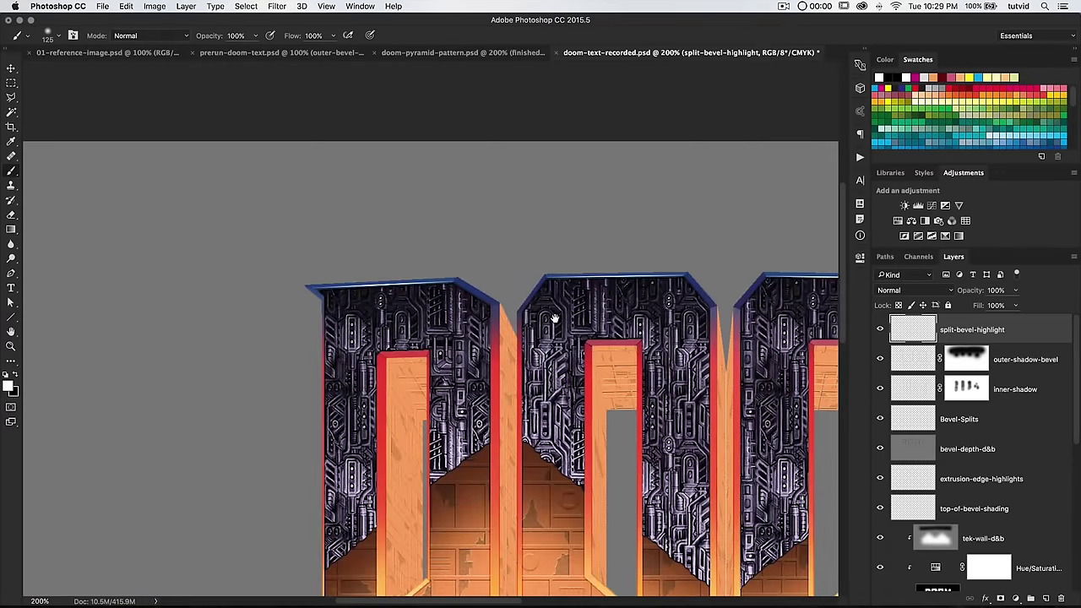
{"action": "scroll", "coordinate": [555, 317], "scroll_direction": "right", "scroll_amount": 6}
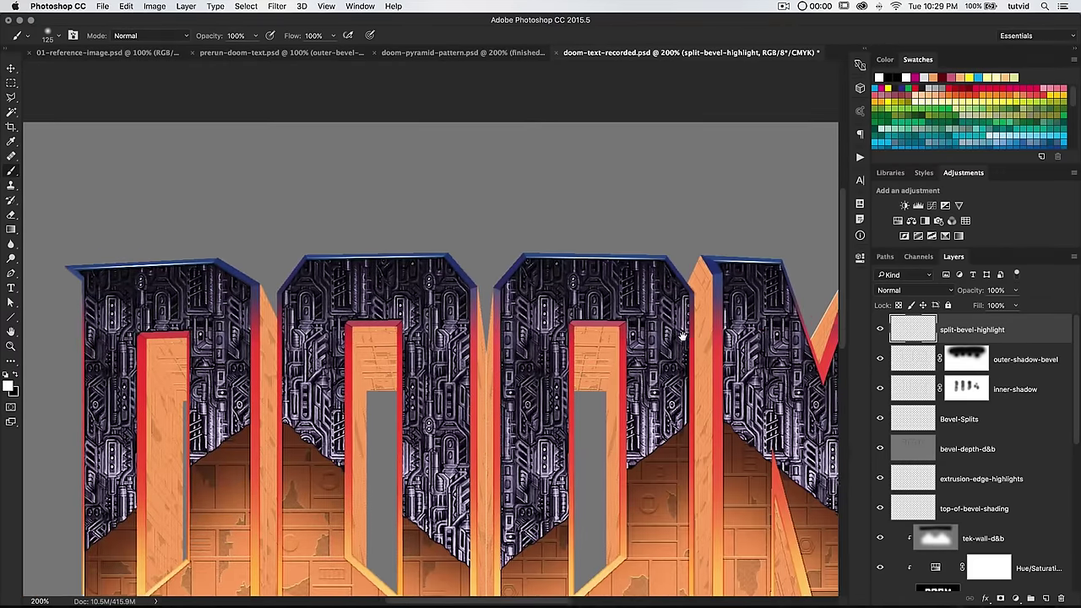
{"action": "left_click", "coordinate": [934, 291]}
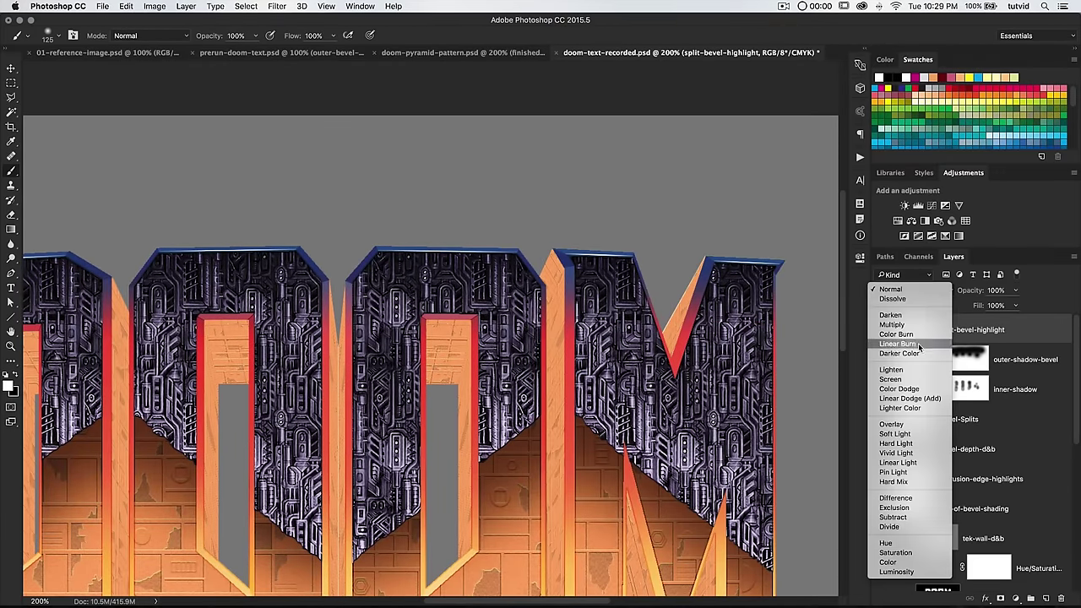
{"action": "left_click", "coordinate": [912, 425]}
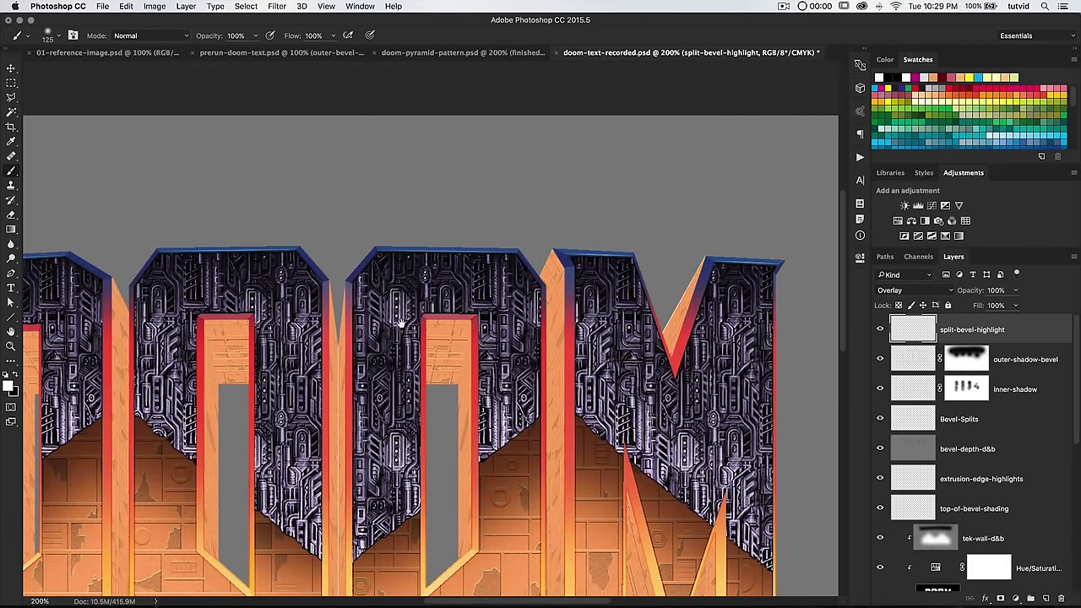
{"action": "left_click_drag", "start_coordinate": [401, 323], "coordinate": [665, 329]}
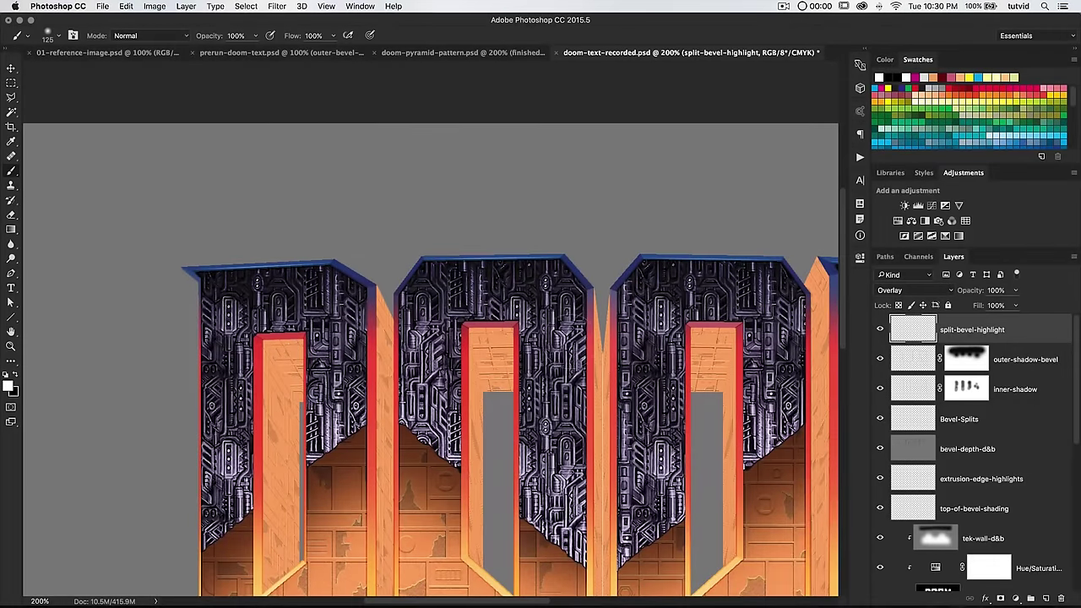
{"action": "key", "text": "super+1"}
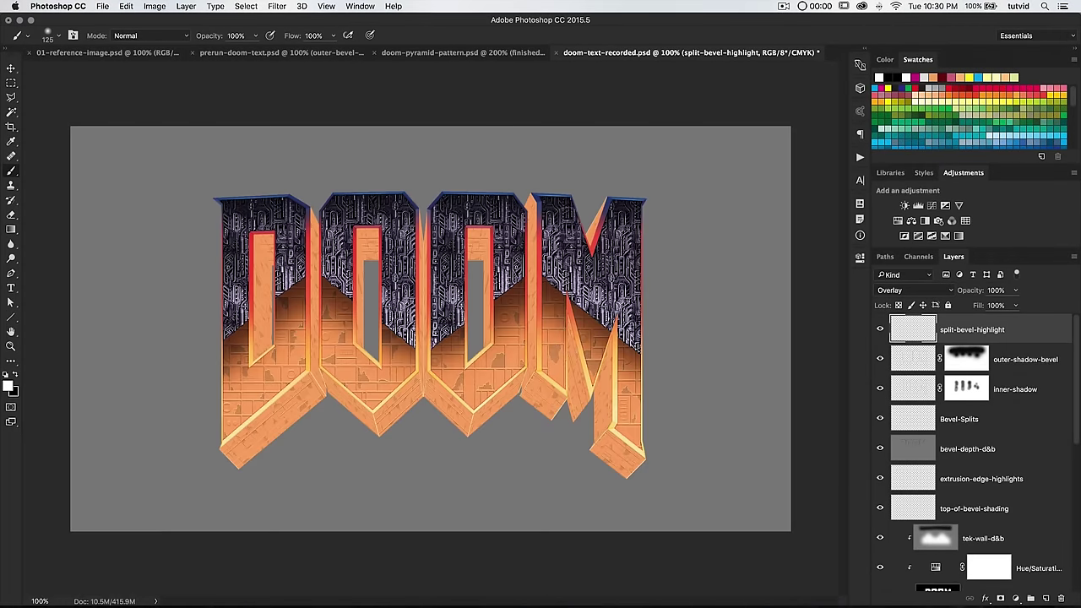
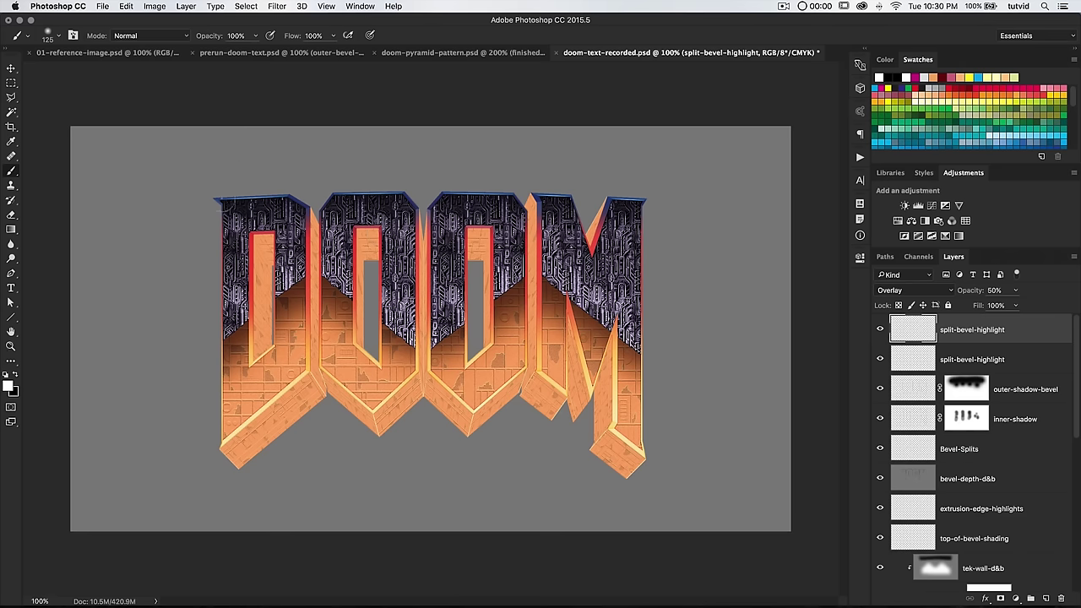
Load the outer outline of the letters' faces and bevels as a selection from the saved channels.
{"action": "key", "text": "z"}
{"action": "mouse_move", "coordinate": [224, 200]}
{"action": "left_mouse_down"}
{"action": "mouse_move", "coordinate": [296, 203]}
{"action": "mouse_move", "coordinate": [329, 248]}
{"action": "left_mouse_up"}
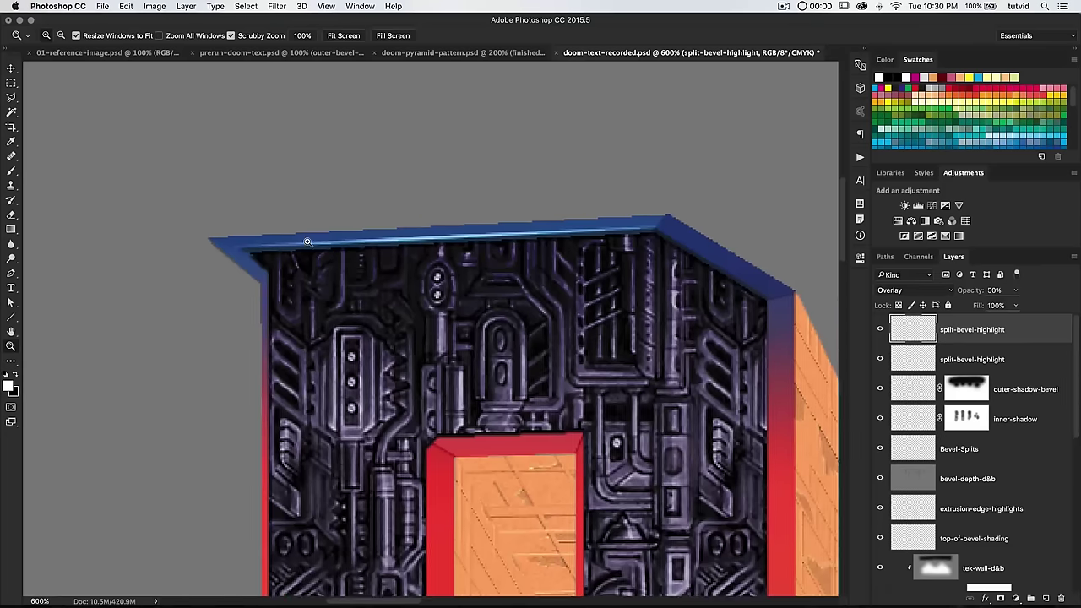
{"action": "left_click", "coordinate": [918, 257]}
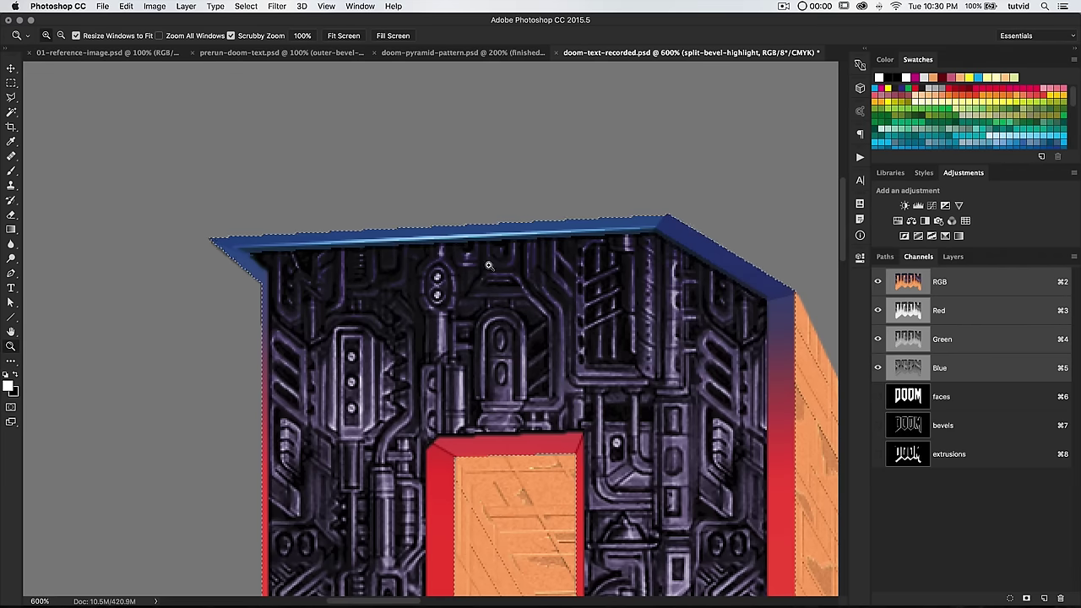
{"action": "key", "text": "F7"}
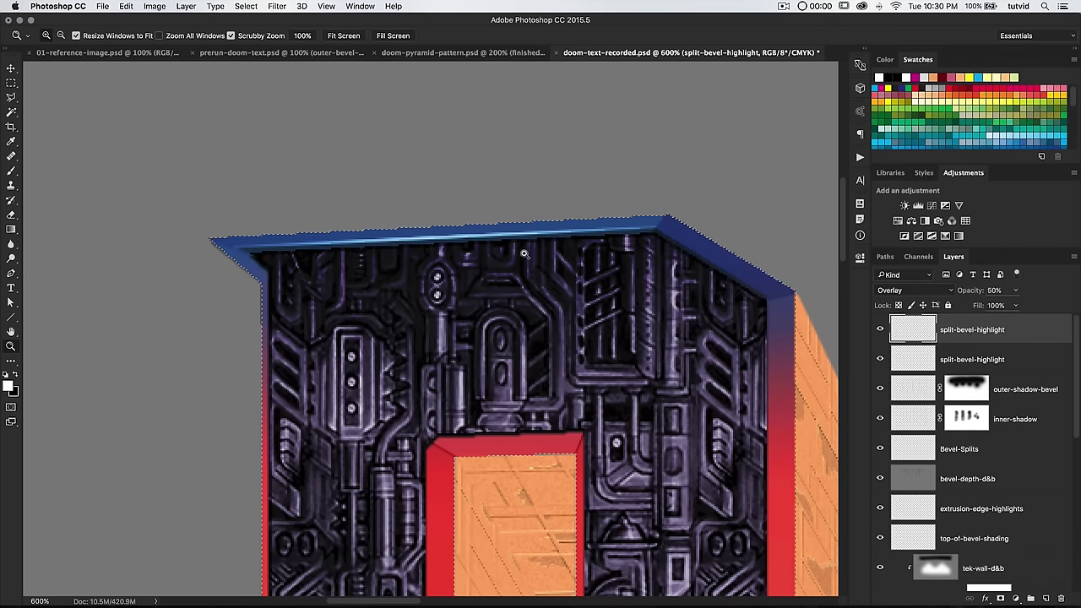
Reduce the selection to thin topmost bevel slivers by nudging it down slightly, inverting it and intersecting it with the bevels channel.
{"action": "left_click", "coordinate": [12, 83]}
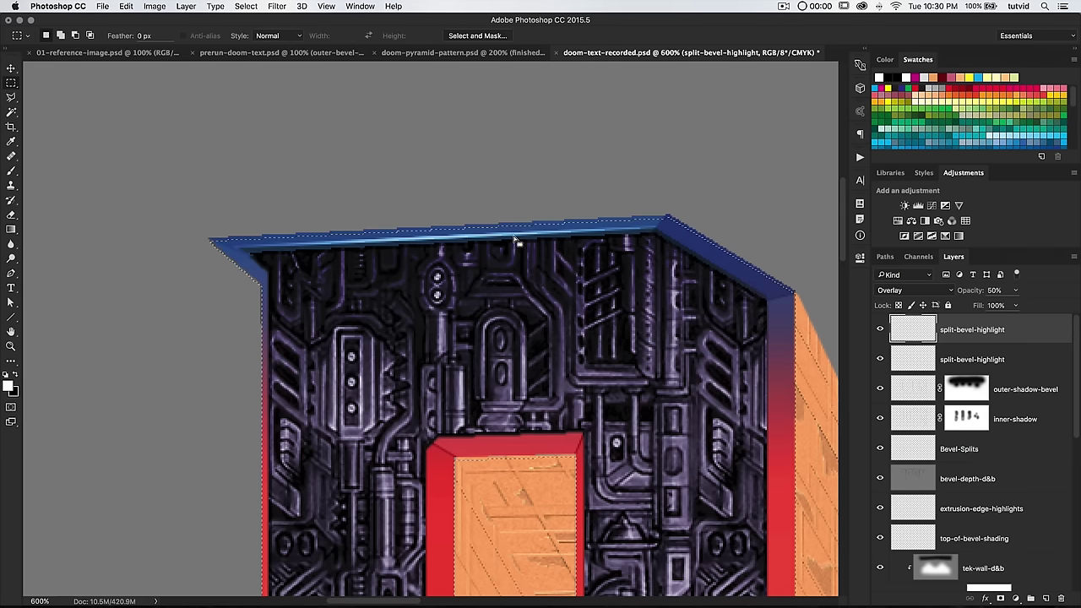
{"action": "left_click", "coordinate": [246, 6]}
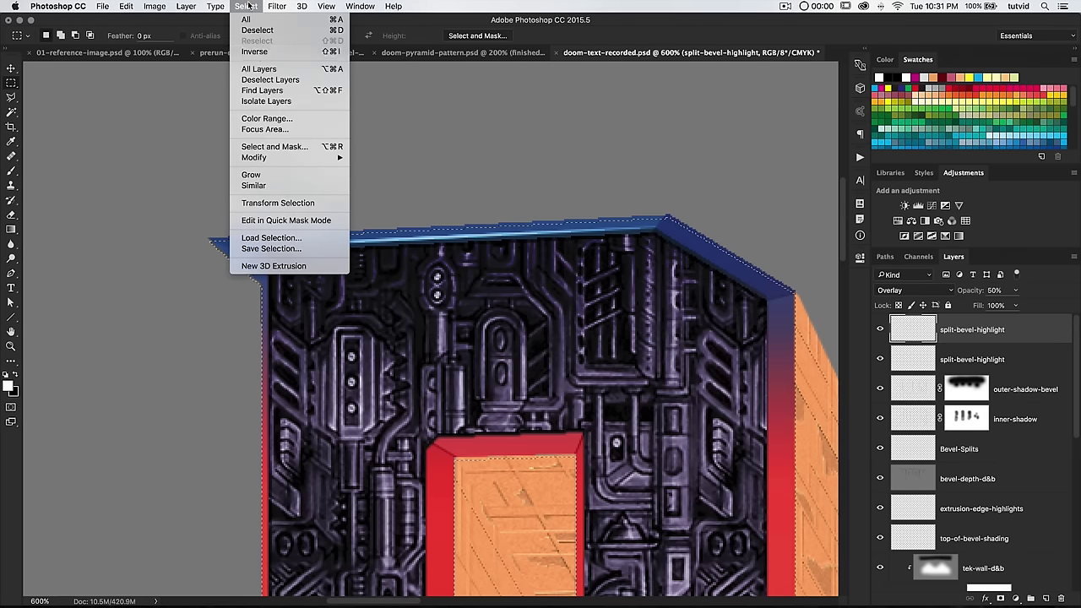
{"action": "left_click", "coordinate": [254, 52]}
{"action": "left_click", "coordinate": [918, 256]}
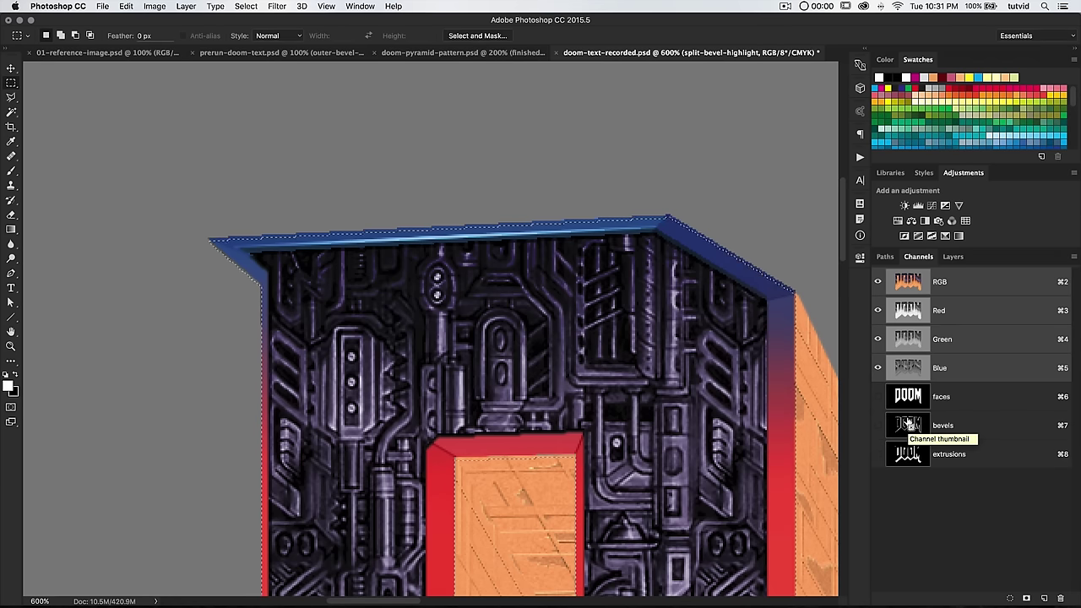
Create a new layer above the split-bevel highlights and name it top-most-highlight.
{"action": "scroll", "coordinate": [486, 311], "scroll_direction": "right", "scroll_amount": 5}
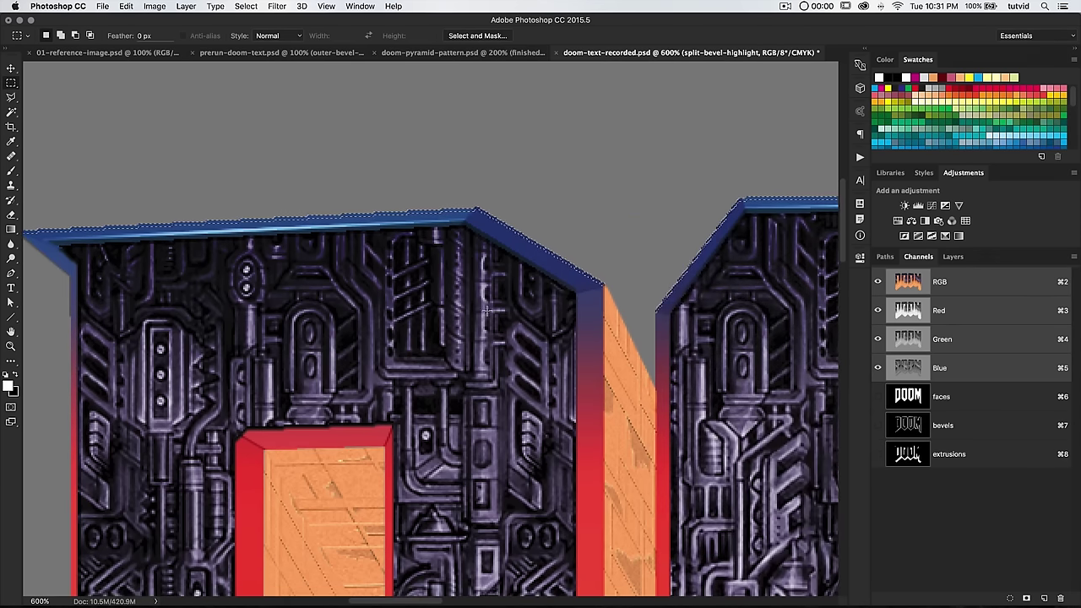
{"action": "scroll", "coordinate": [486, 310], "scroll_direction": "down", "scroll_amount": 4}
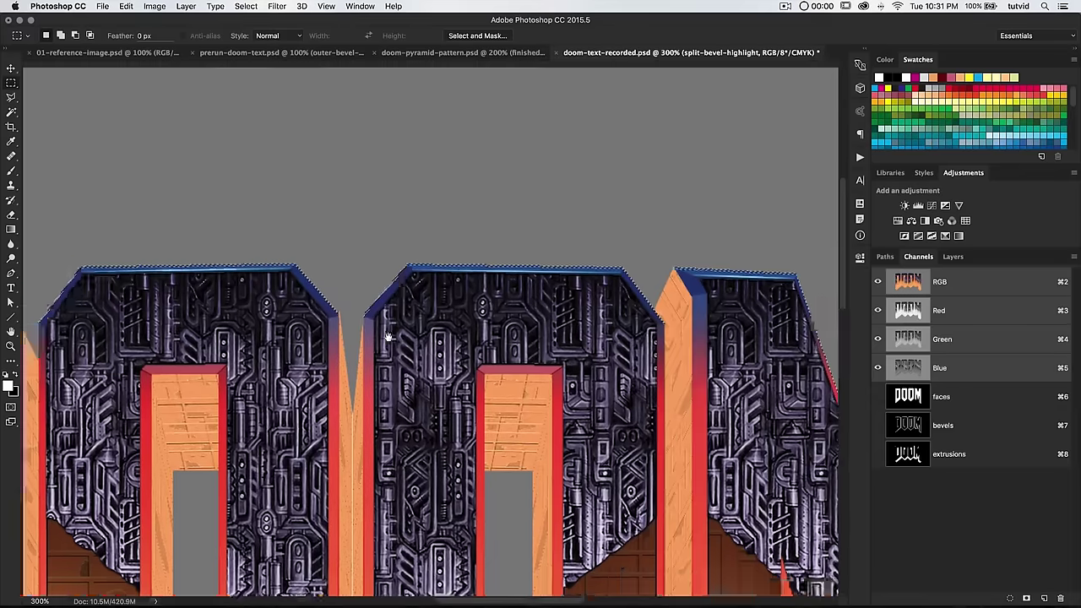
{"action": "left_click_drag", "start_coordinate": [389, 337], "coordinate": [875, 276]}
{"action": "left_click", "coordinate": [953, 258]}
{"action": "left_click", "coordinate": [1044, 597]}
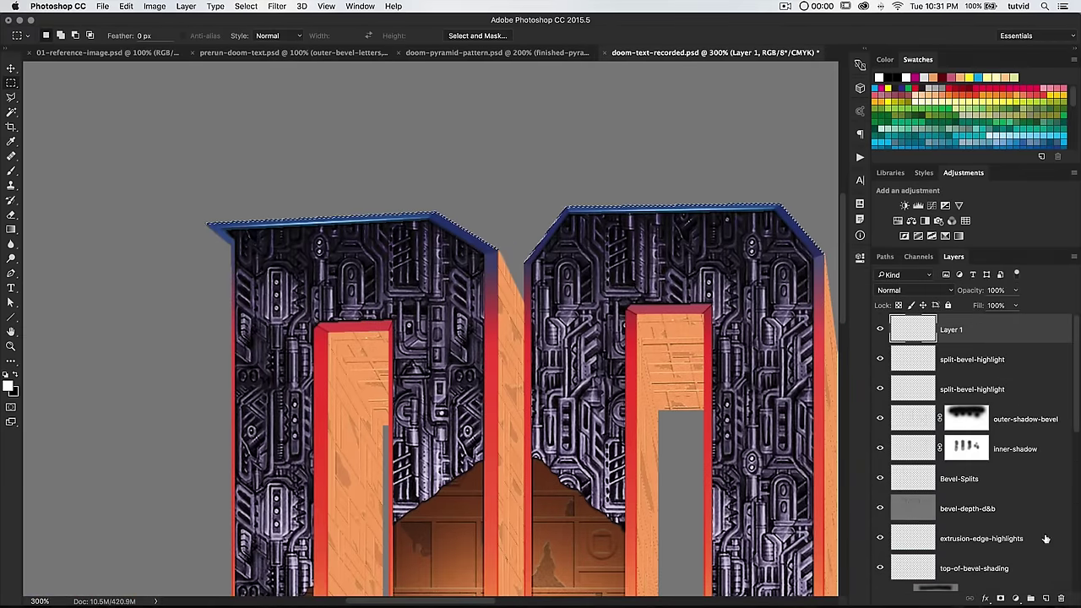
{"action": "double_click", "coordinate": [951, 330]}
{"action": "type", "text": "top-most-highlight"}
{"action": "key", "text": "Return"}
Paint a white highlight along the D's selected top edge with the soft brush, using sizes from 250 px down to 90 px.
{"action": "left_click", "coordinate": [12, 172]}
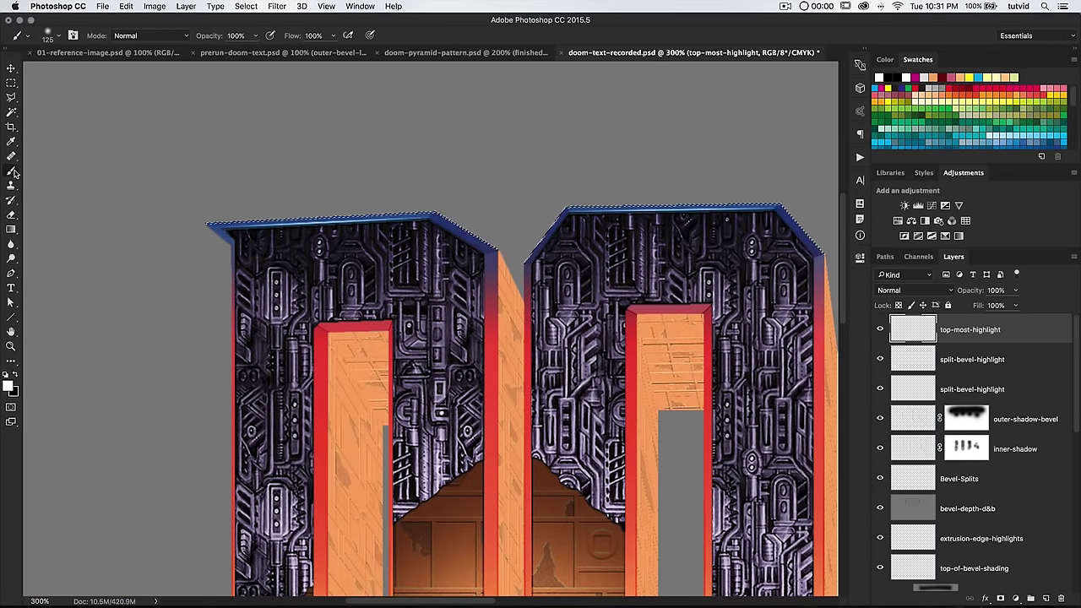
{"action": "key", "text": "bracketright"}
{"action": "key", "text": "bracketright"}
{"action": "key", "text": "bracketright"}
{"action": "key", "text": "bracketright"}
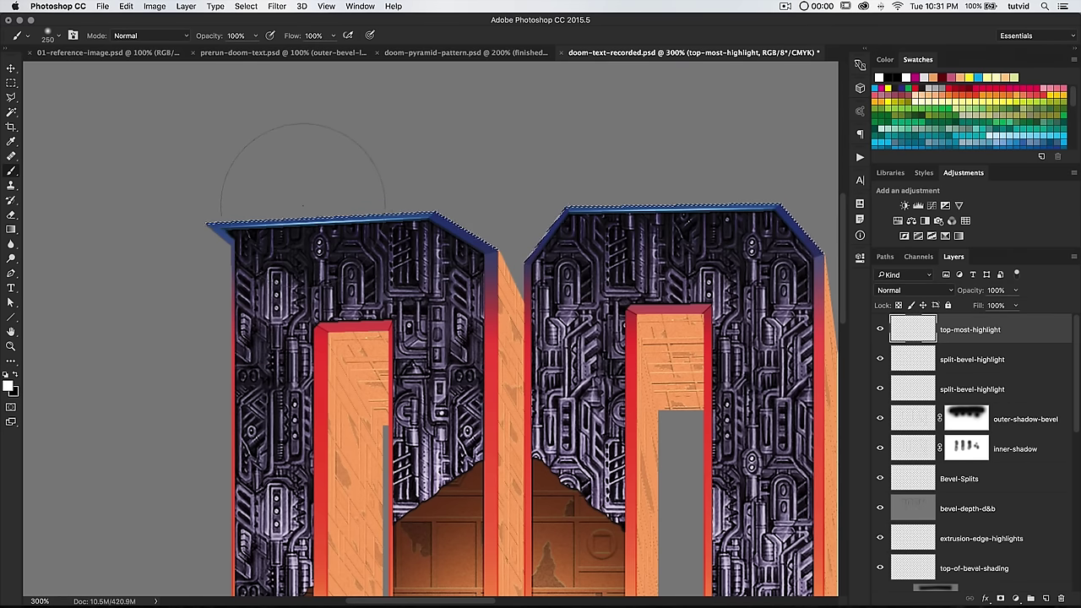
{"action": "key", "text": "bracketleft"}
{"action": "key", "text": "bracketleft"}
{"action": "key", "text": "bracketleft"}
{"action": "key", "text": "bracketleft"}
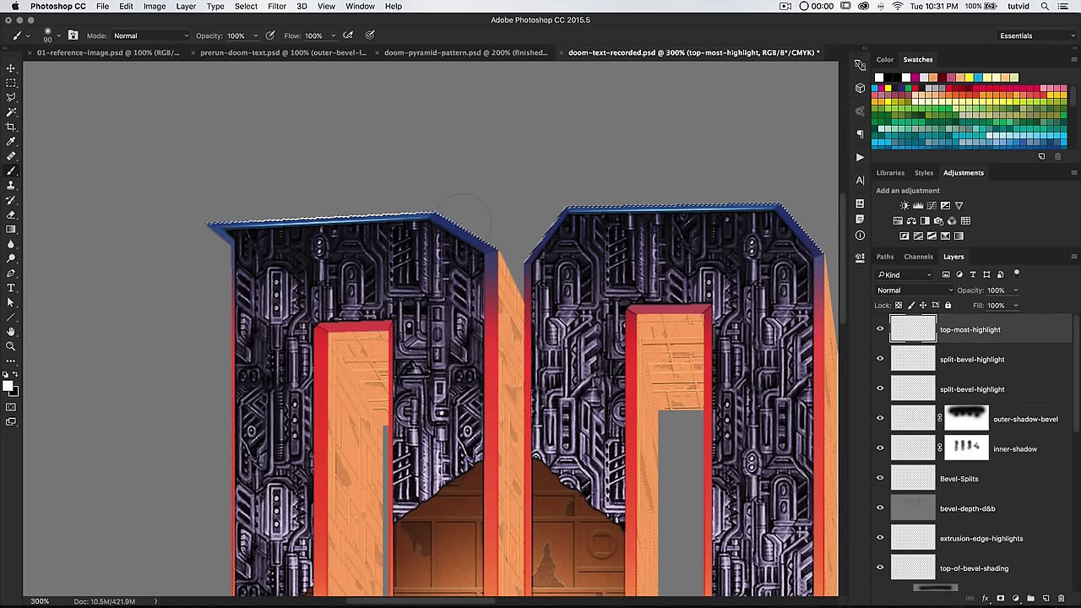
Paint a white highlight along the first O's selected top edge with a 150 px soft brush.
{"action": "key", "text": "bracketright"}
{"action": "key", "text": "bracketright"}
{"action": "key", "text": "bracketright"}
{"action": "key", "text": "bracketright"}
{"action": "key", "text": "bracketright"}
{"action": "key", "text": "bracketright"}
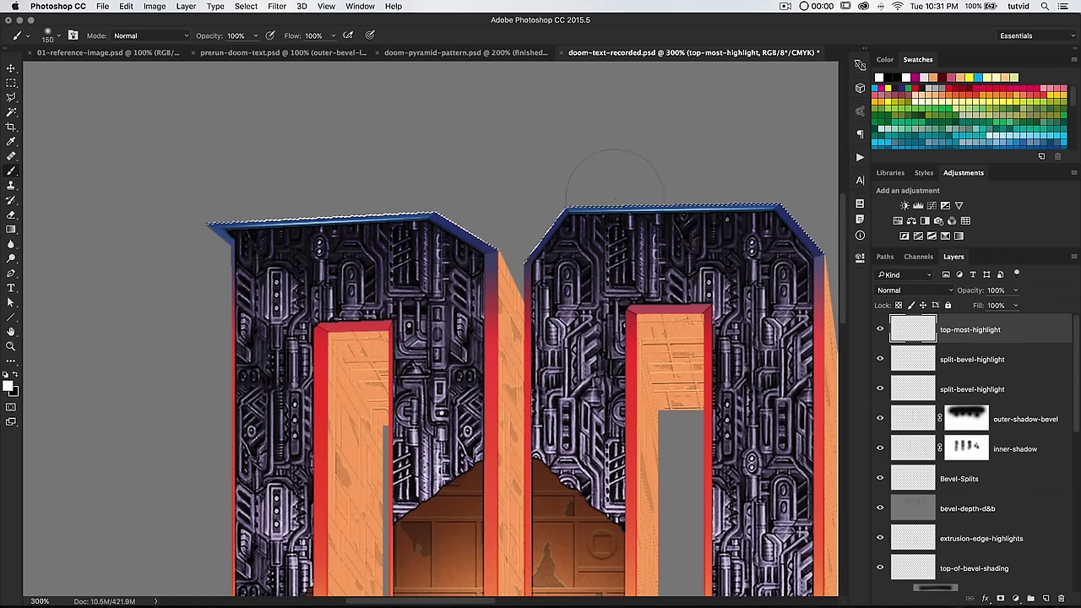
Paint white highlights along the second O's selected top edge with a 200 px brush and the M's stem tops with a 125 px brush.
{"action": "left_click_drag", "start_coordinate": [360, 319], "coordinate": [226, 299]}
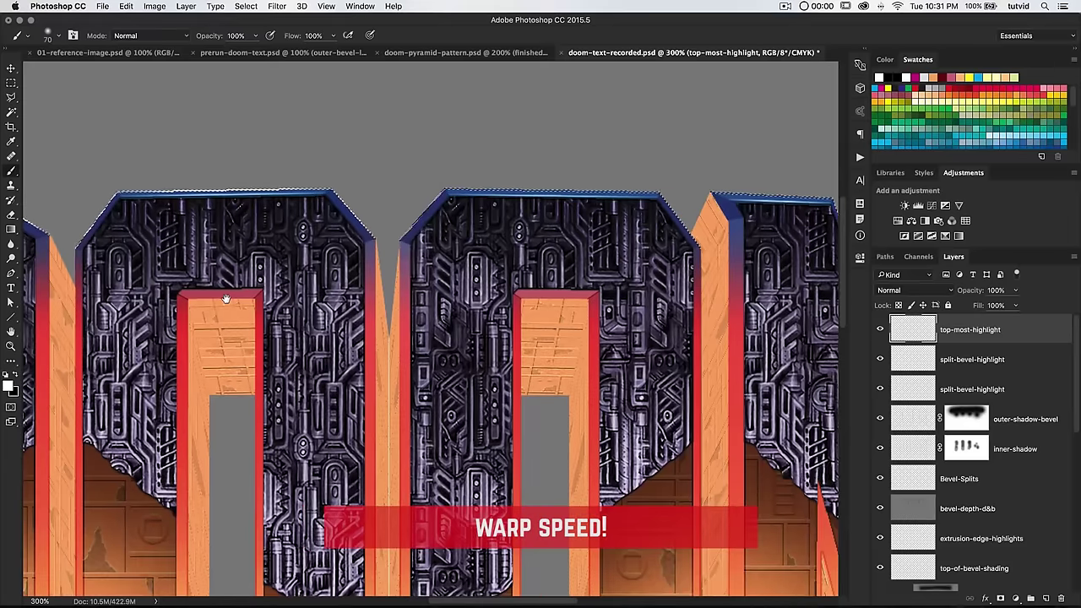
{"action": "left_click_drag", "start_coordinate": [689, 216], "coordinate": [703, 244]}
{"action": "key", "text": "bracketright"}
{"action": "key", "text": "bracketright"}
{"action": "key", "text": "bracketright"}
{"action": "key", "text": "bracketright"}
{"action": "key", "text": "bracketright"}
{"action": "key", "text": "bracketright"}
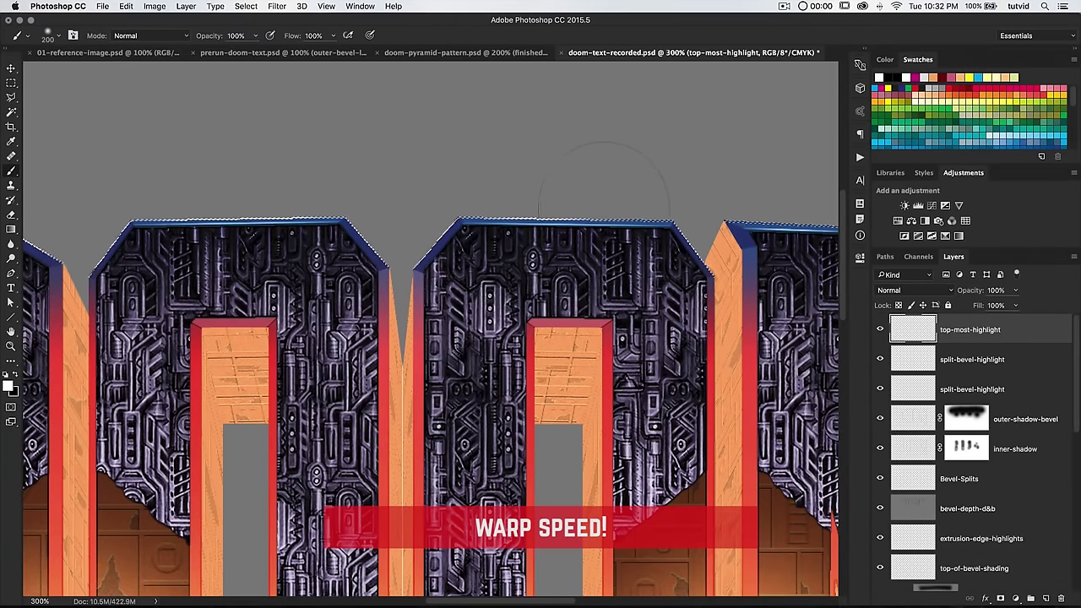
{"action": "left_click_drag", "start_coordinate": [758, 187], "coordinate": [472, 205]}
{"action": "key", "text": "bracketleft"}
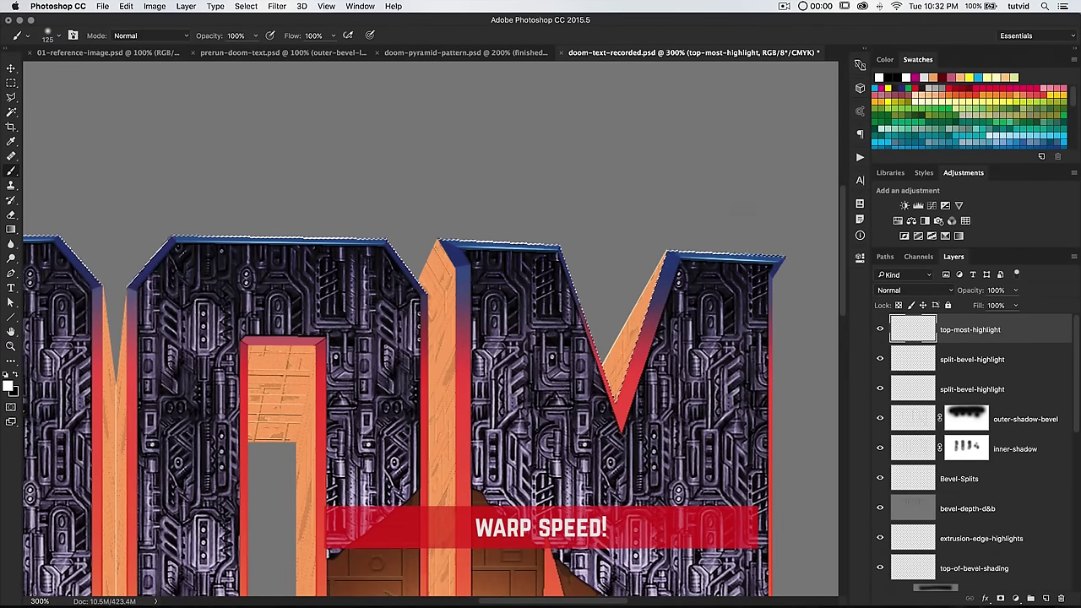
Set the top-most-highlight layer's blending mode to Overlay, clear the selection and keep only one split-bevel-highlight layer.
{"action": "key", "text": "super+1"}
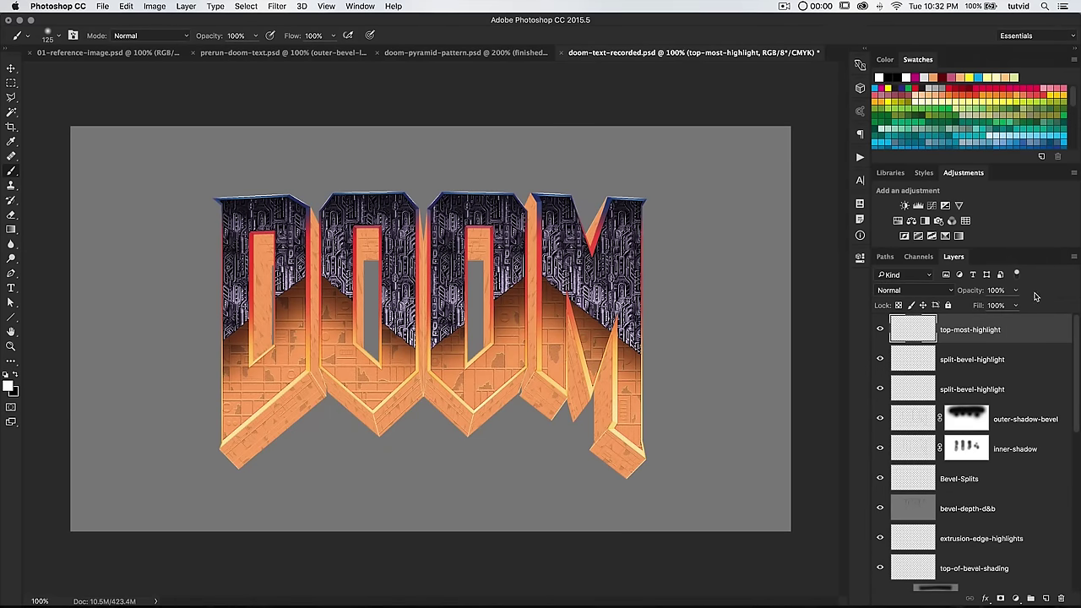
{"action": "left_click", "coordinate": [938, 290]}
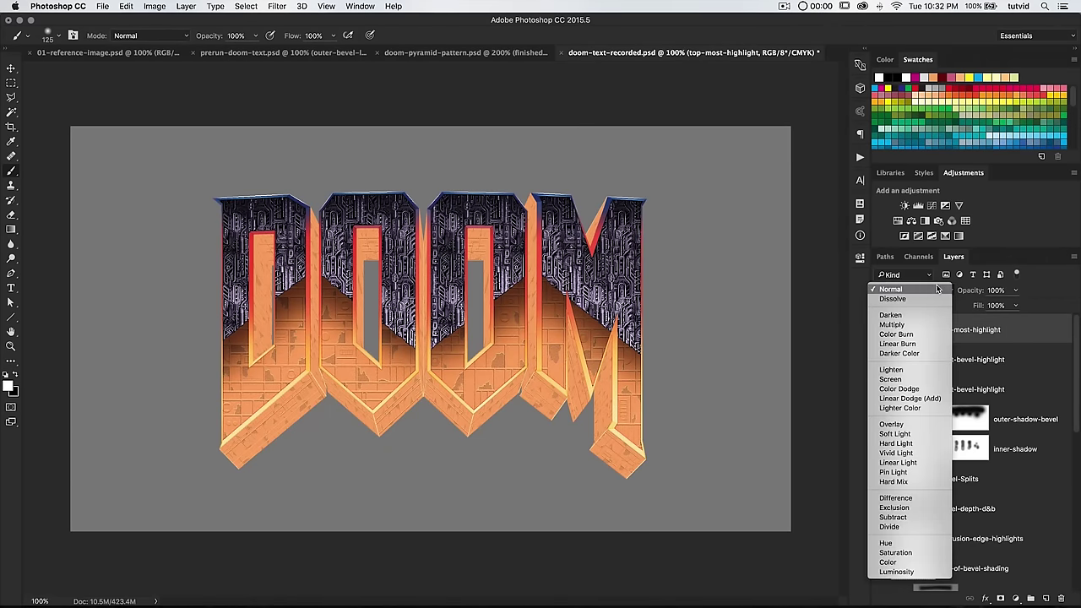
{"action": "left_click", "coordinate": [878, 403]}
Erase stray top-most highlight pixels around the D's upper bevel corners with a 3 px eraser.
{"action": "key", "text": "z"}
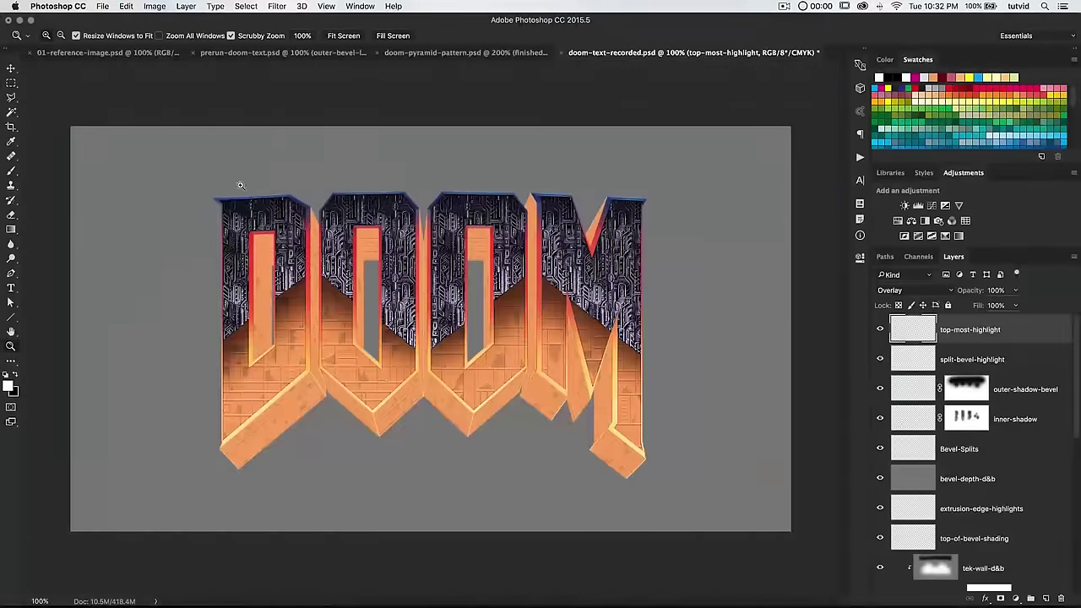
{"action": "left_click", "coordinate": [246, 198]}
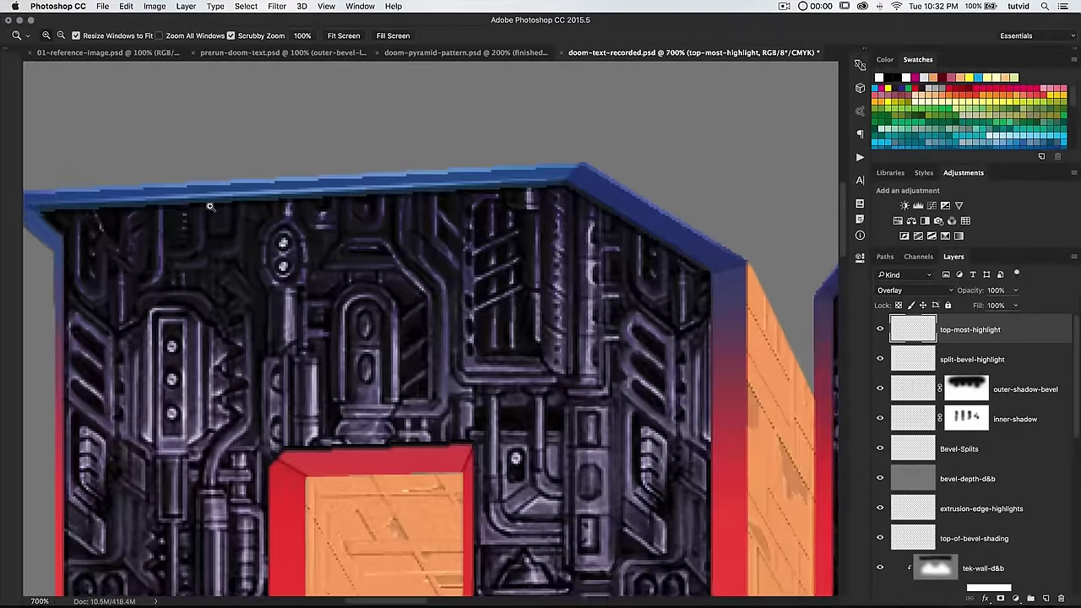
{"action": "left_click_drag", "start_coordinate": [210, 208], "coordinate": [445, 271]}
{"action": "left_click", "coordinate": [378, 256]}
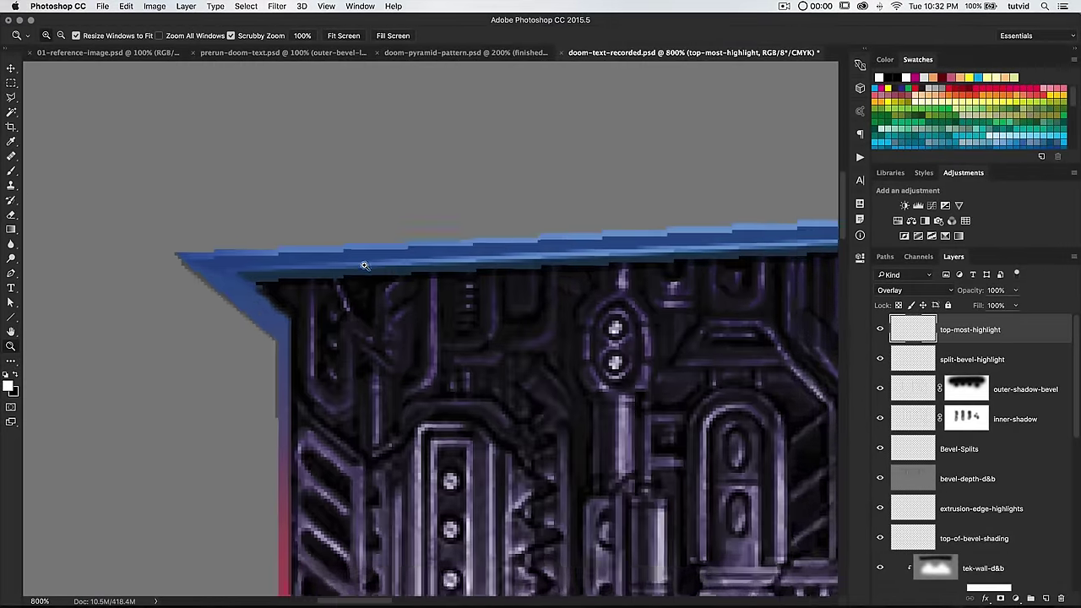
{"action": "left_click_drag", "start_coordinate": [368, 264], "coordinate": [419, 294]}
{"action": "key", "text": "e"}
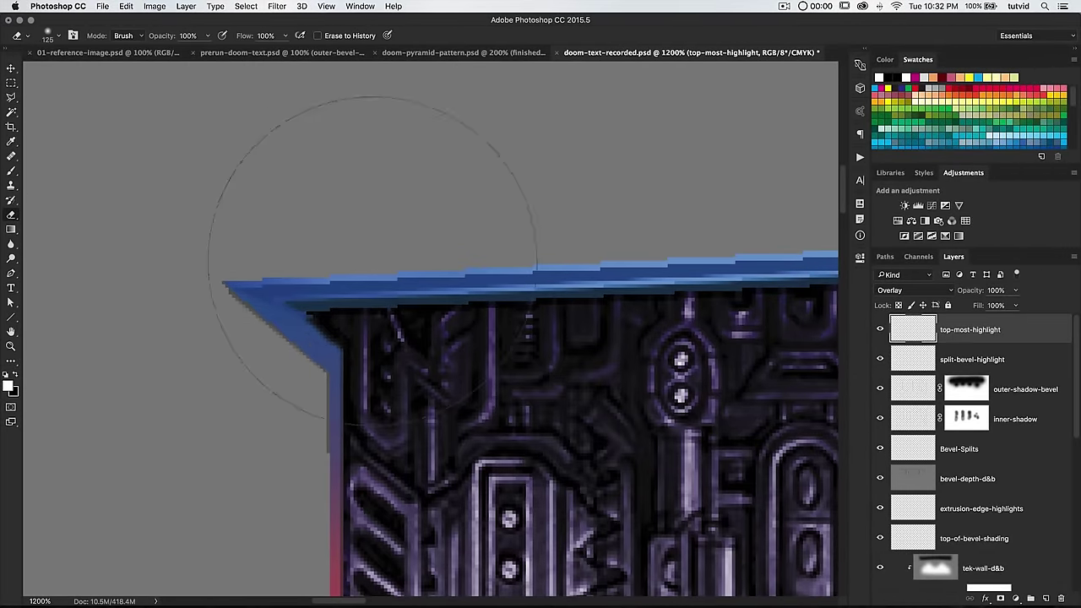
{"action": "right_click", "coordinate": [359, 272]}
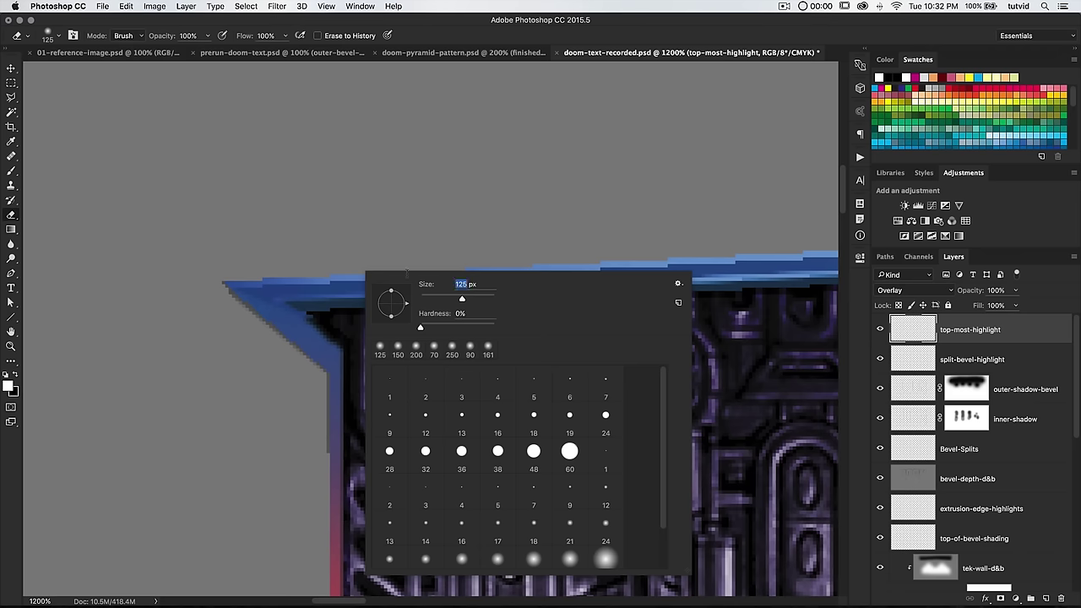
{"action": "left_click", "coordinate": [374, 173]}
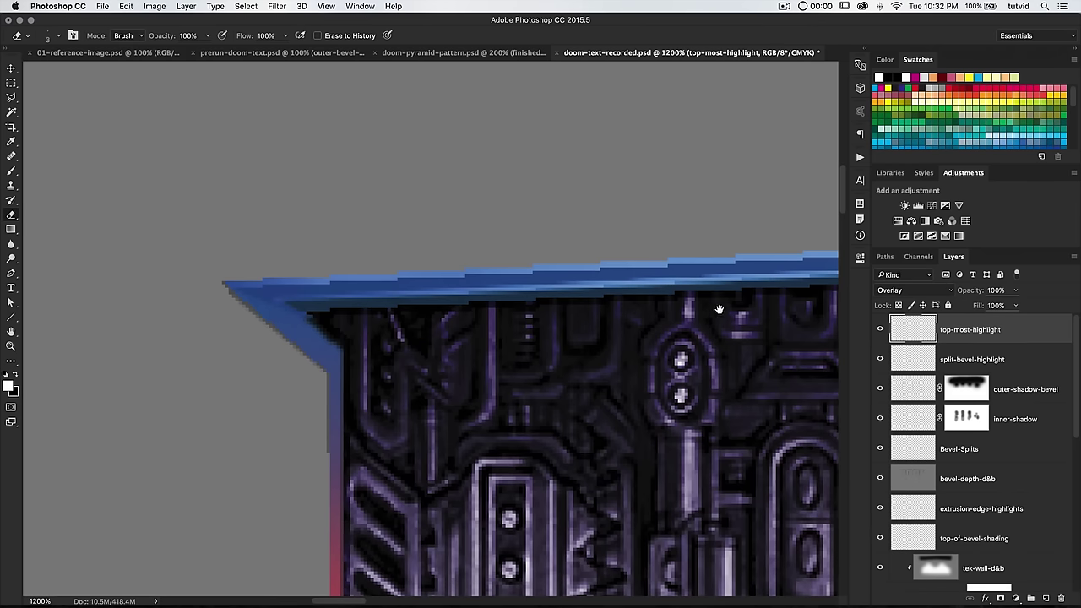
{"action": "left_click_drag", "start_coordinate": [717, 309], "coordinate": [94, 312]}
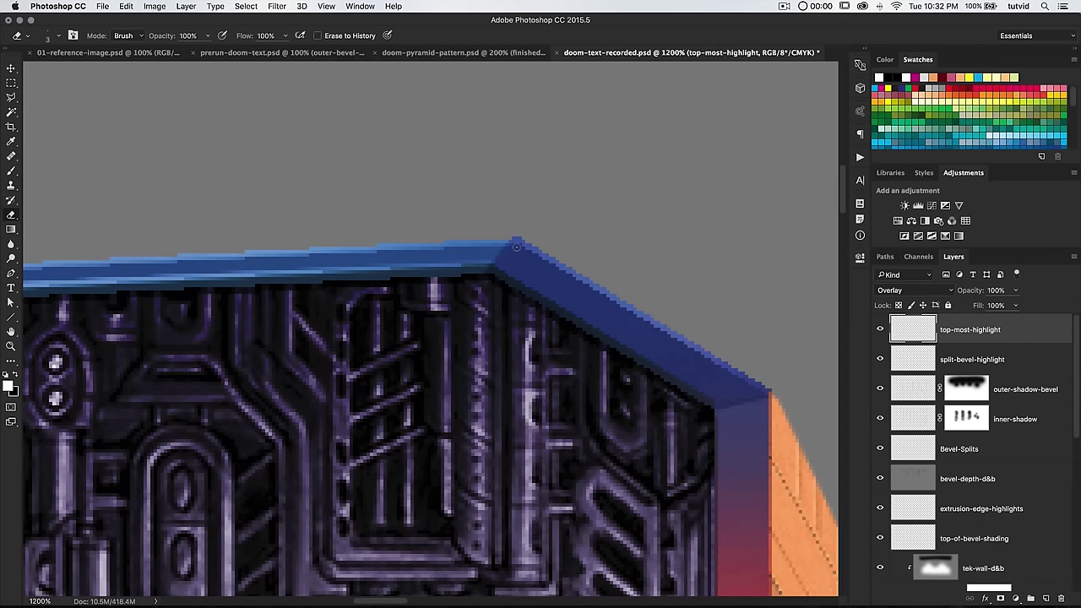
{"action": "left_click_drag", "start_coordinate": [385, 295], "coordinate": [1014, 320]}
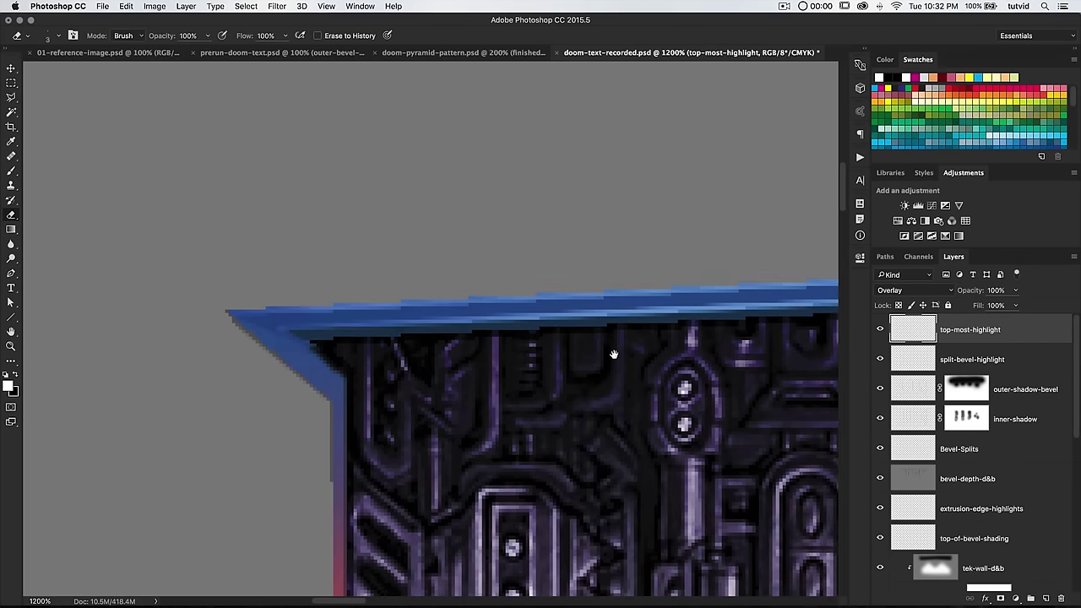
{"action": "scroll", "coordinate": [625, 353], "scroll_direction": "right", "scroll_amount": 10}
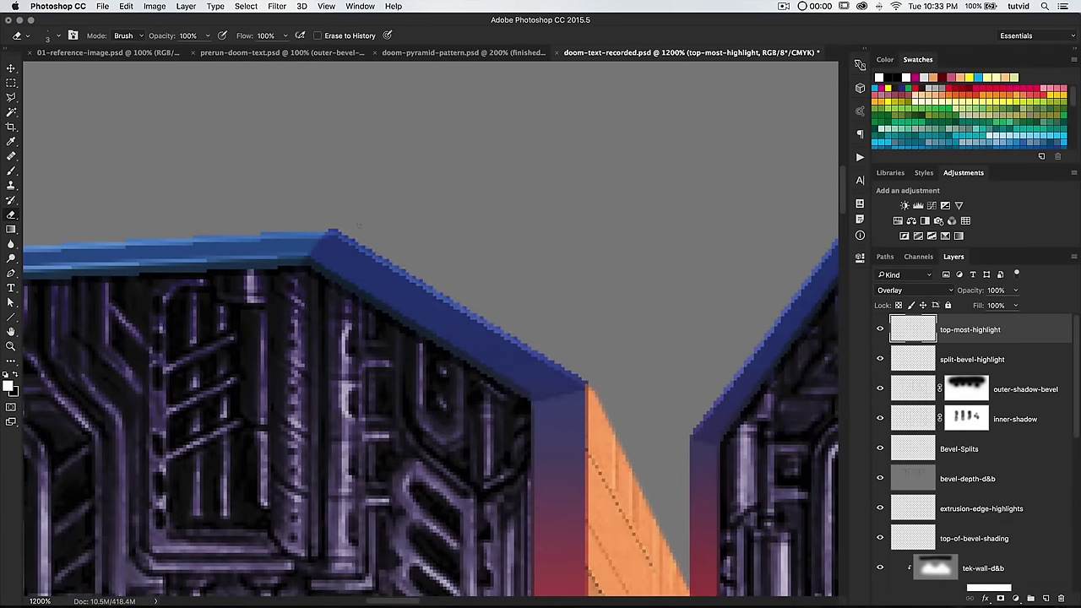
Clean up the top-most highlight at the upper bevel corners of both O's and the M with the 3 px eraser.
{"action": "scroll", "coordinate": [637, 353], "scroll_direction": "right", "scroll_amount": 10}
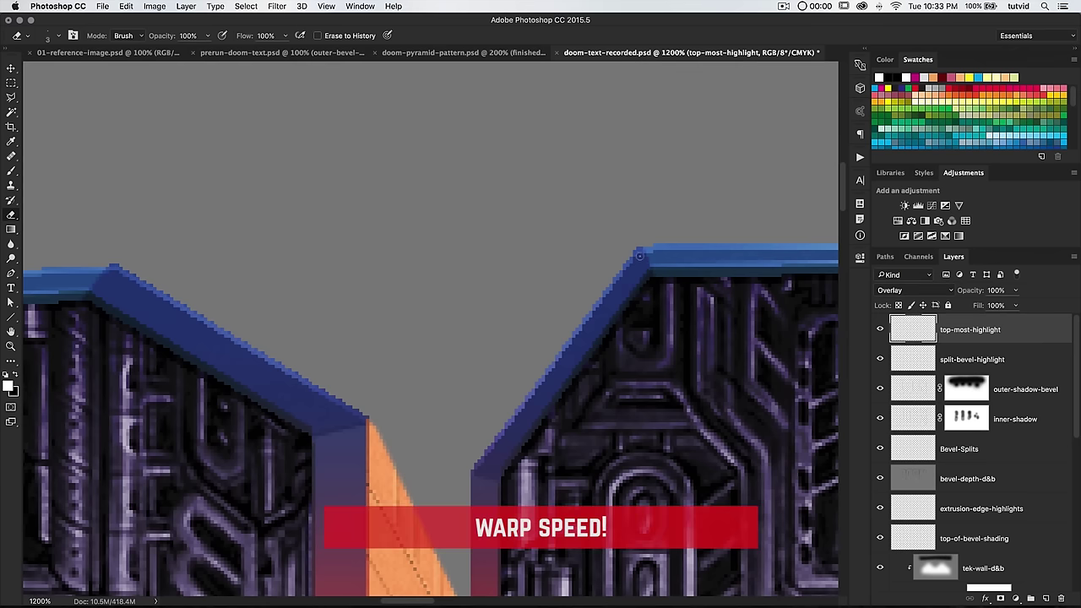
{"action": "left_click_drag", "start_coordinate": [594, 265], "coordinate": [60, 350]}
{"action": "left_click_drag", "start_coordinate": [764, 437], "coordinate": [253, 397]}
{"action": "left_click_drag", "start_coordinate": [254, 279], "coordinate": [313, 281]}
{"action": "scroll", "coordinate": [698, 454], "scroll_direction": "right", "scroll_amount": 15}
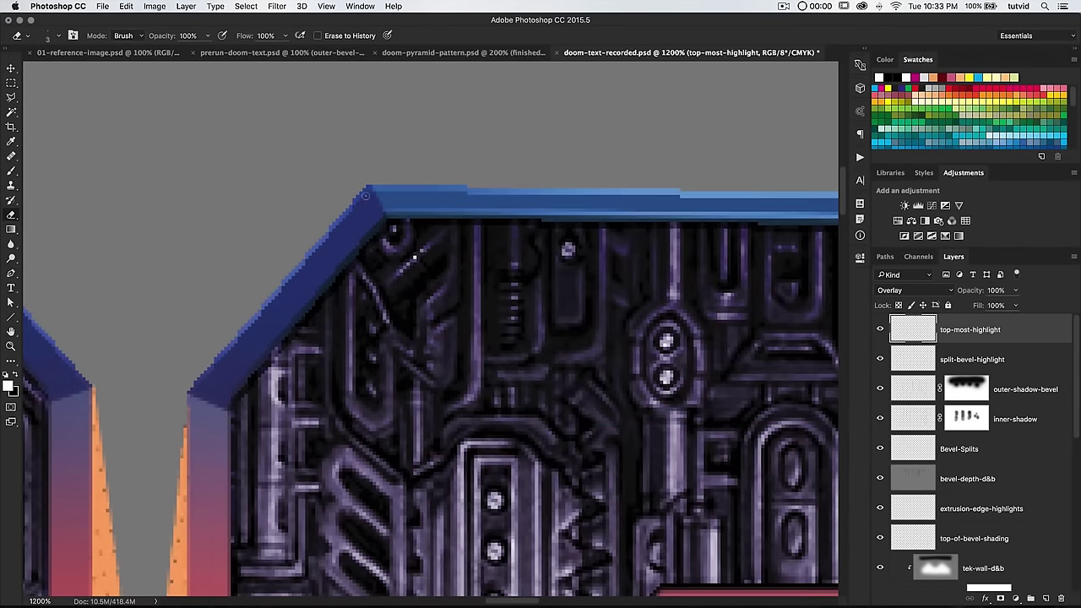
{"action": "scroll", "coordinate": [430, 338], "scroll_direction": "right", "scroll_amount": 15}
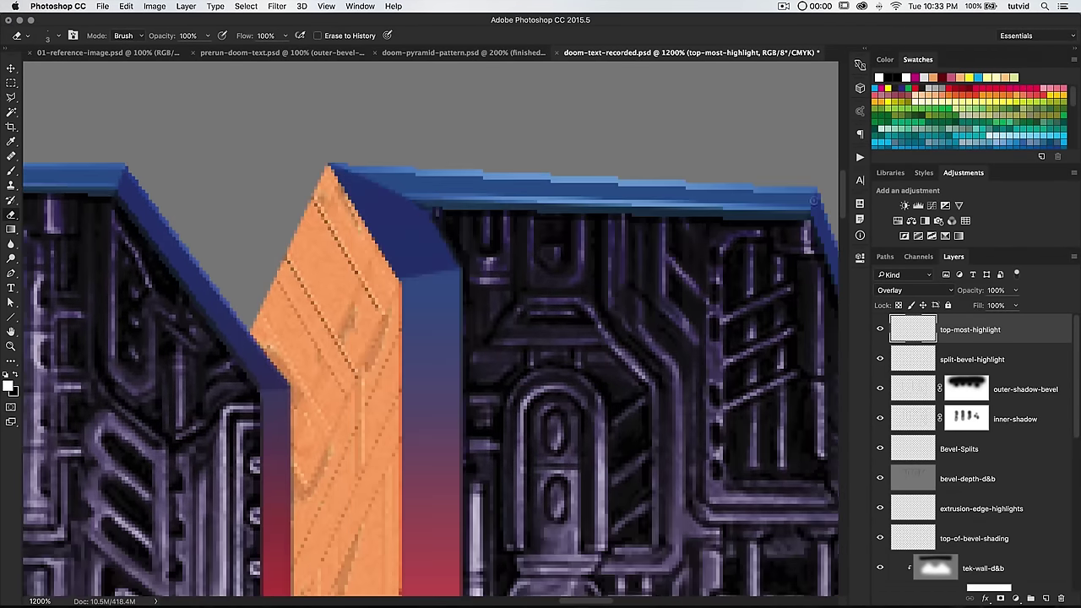
{"action": "scroll", "coordinate": [482, 469], "scroll_direction": "right", "scroll_amount": 15}
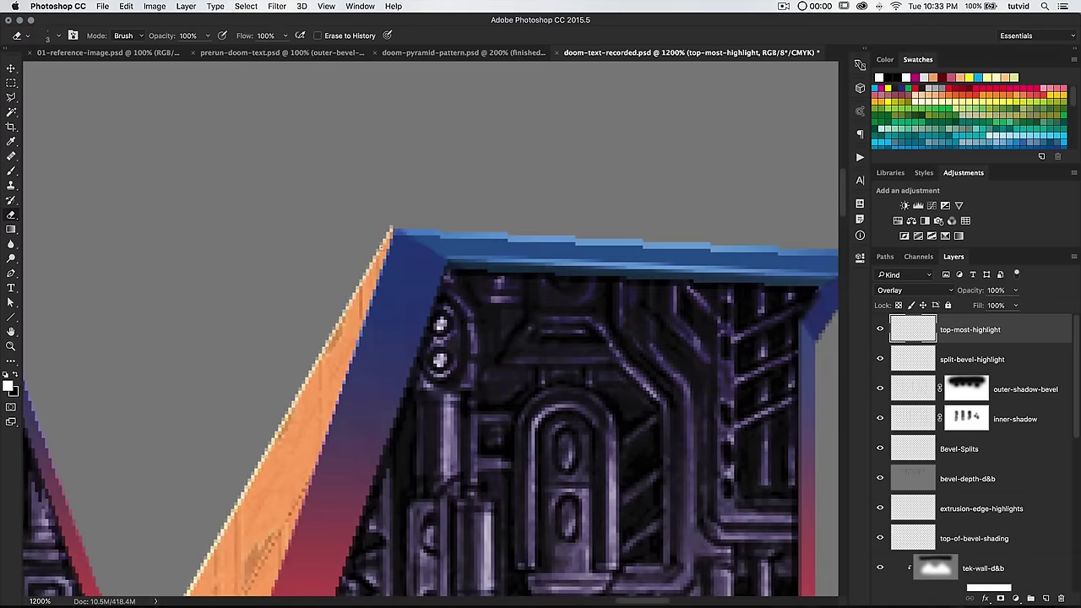
Duplicate the top-most-highlight layer and set the copy's opacity to 30%.
{"action": "key", "text": "super+minus"}
{"action": "key", "text": "super+minus"}
{"action": "key", "text": "super+minus"}
{"action": "key", "text": "super+minus"}
{"action": "key", "text": "super+minus"}
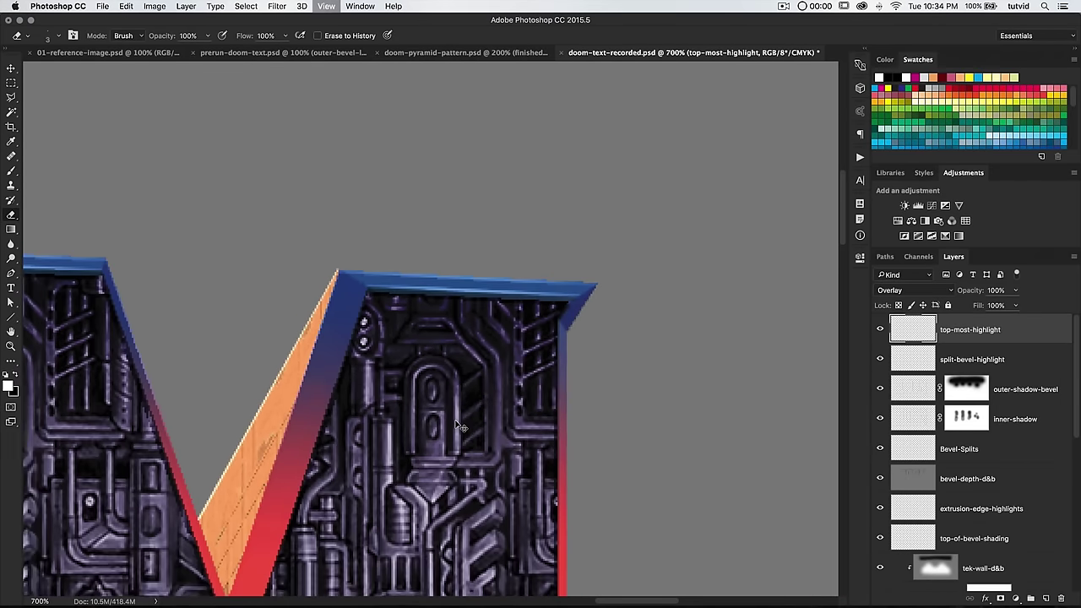
{"action": "left_click_drag", "start_coordinate": [599, 337], "coordinate": [871, 325]}
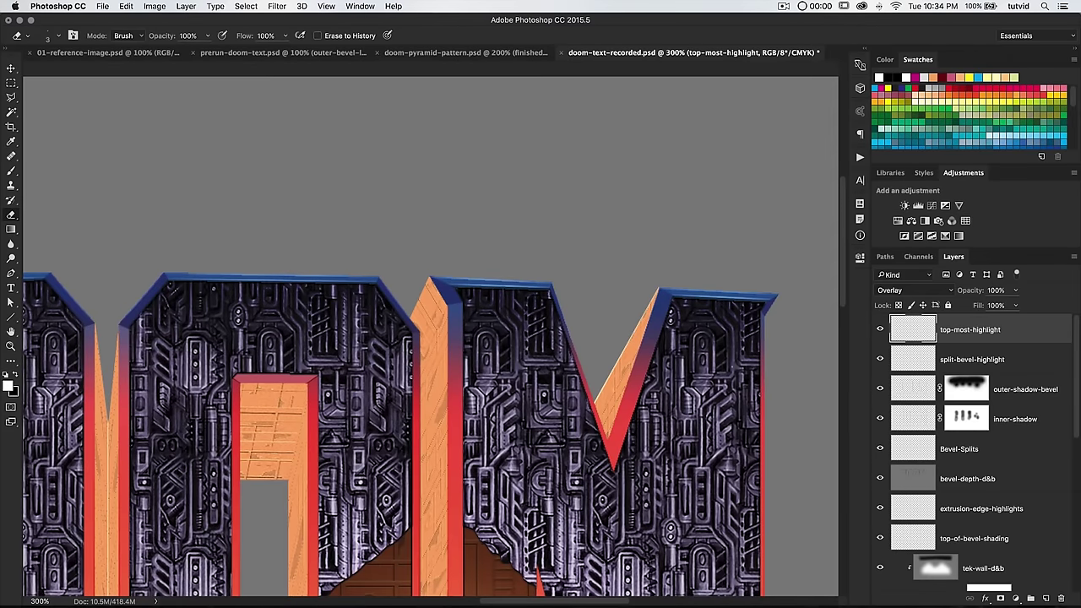
{"action": "key", "text": "super+j"}
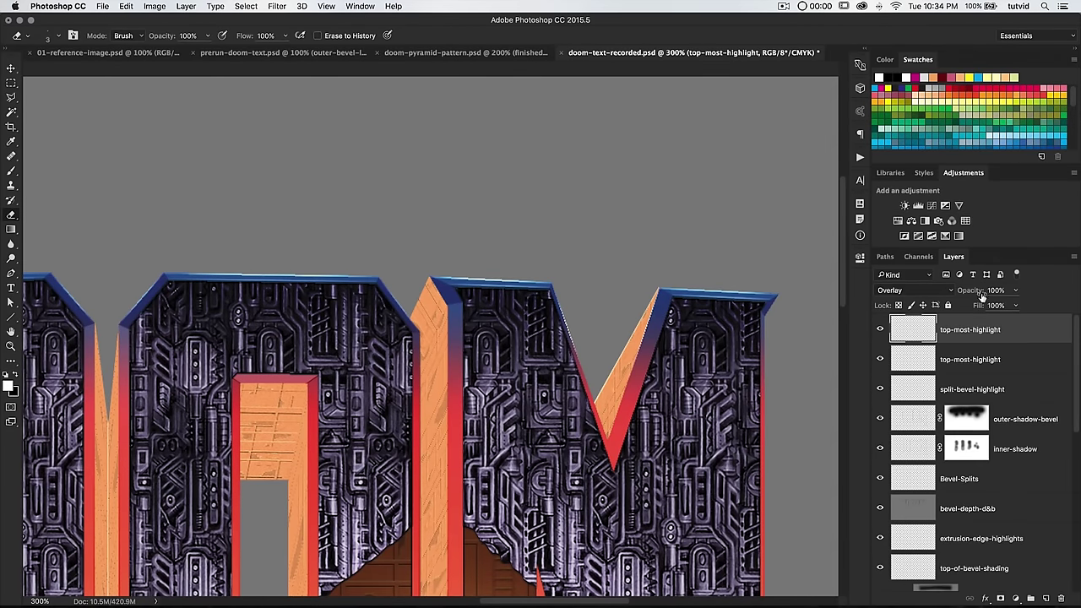
{"action": "left_click_drag", "start_coordinate": [954, 293], "coordinate": [950, 293]}
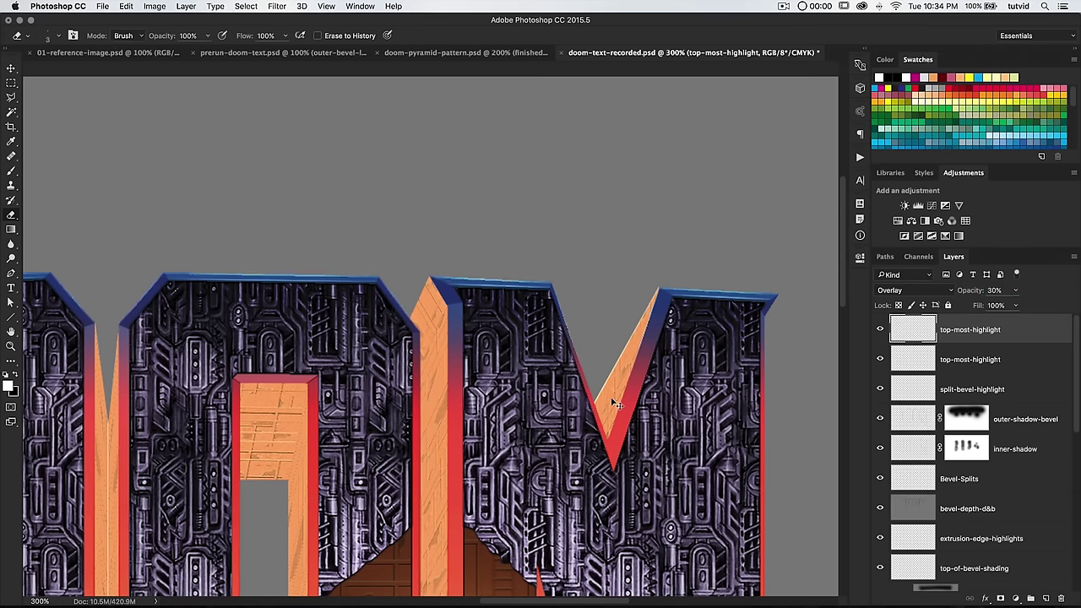
Save the document with the finished top-most highlights.
{"action": "key", "text": "super+1"}
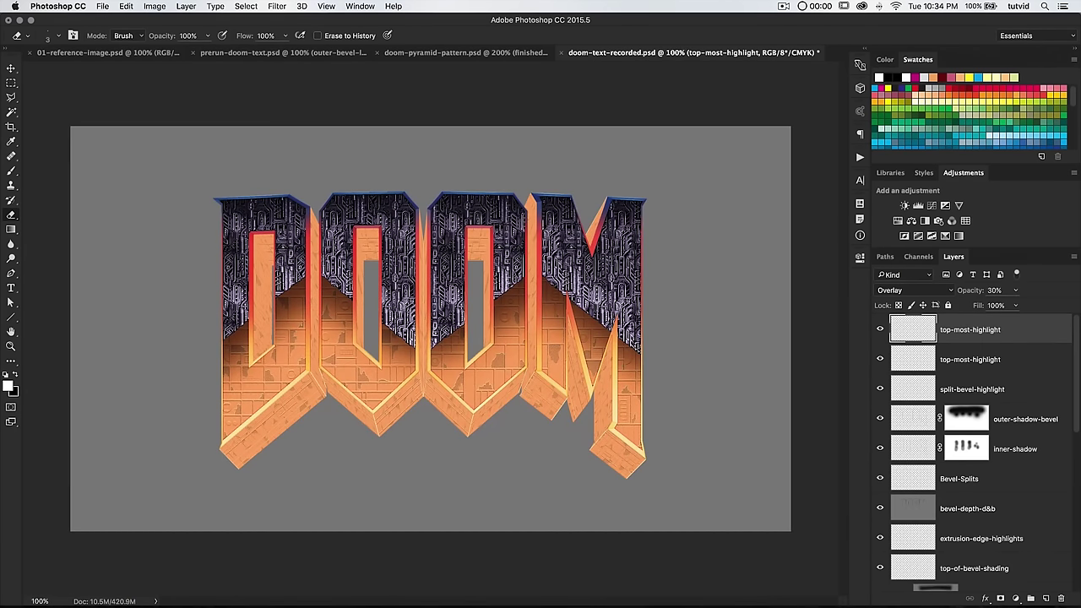
{"action": "key", "text": "super+s"}
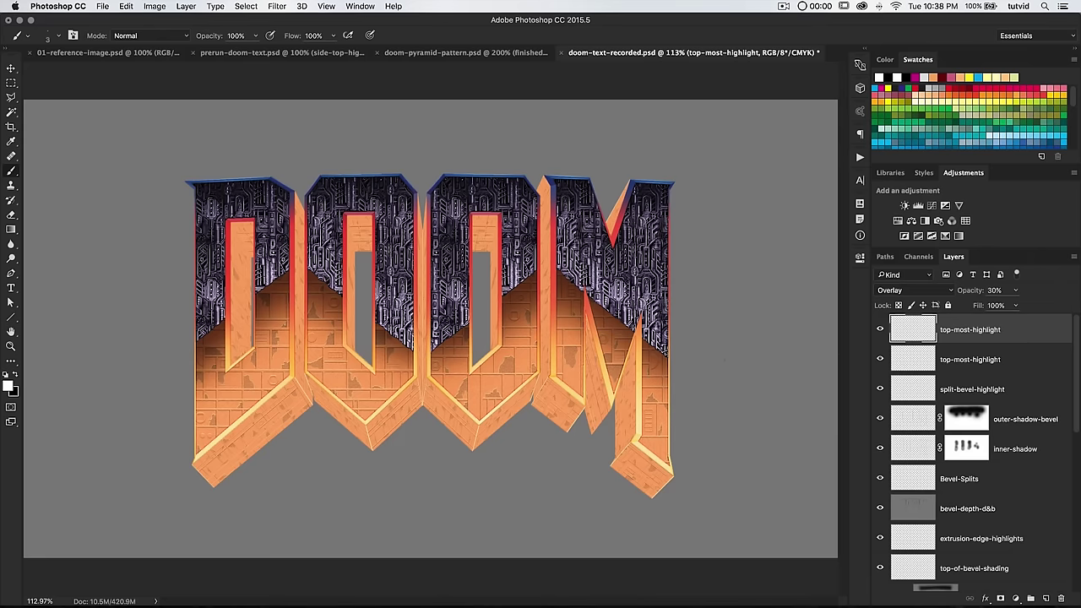
Examine the D's bevels up close, from the upper corners down to the lower diagonal.
{"action": "key", "text": "z"}
{"action": "left_click", "coordinate": [201, 190]}
{"action": "left_click", "coordinate": [201, 190]}
{"action": "left_click", "coordinate": [201, 190]}
{"action": "left_click_drag", "start_coordinate": [205, 200], "coordinate": [270, 240]}
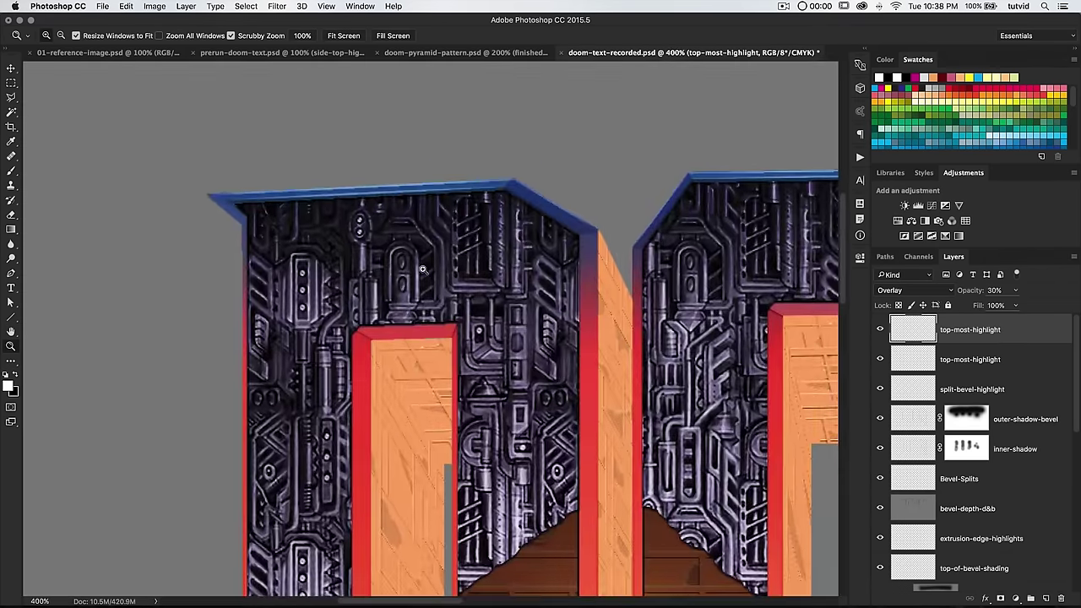
{"action": "scroll", "coordinate": [391, 255], "scroll_direction": "down", "scroll_amount": 10}
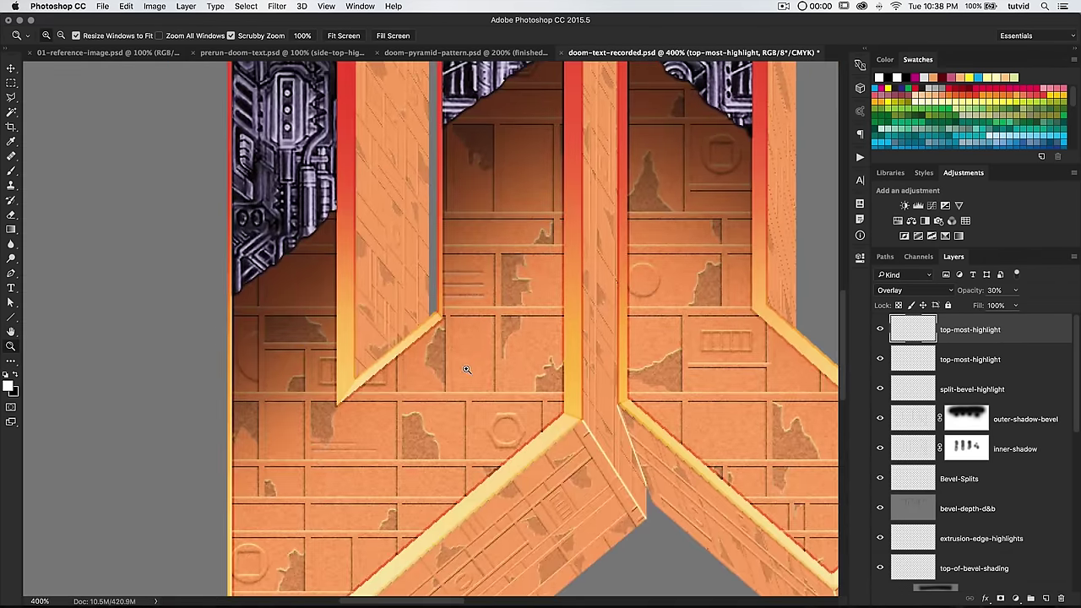
{"action": "key", "text": "super+minus"}
{"action": "key", "text": "super+minus"}
{"action": "scroll", "coordinate": [440, 359], "scroll_direction": "up", "scroll_amount": 3}
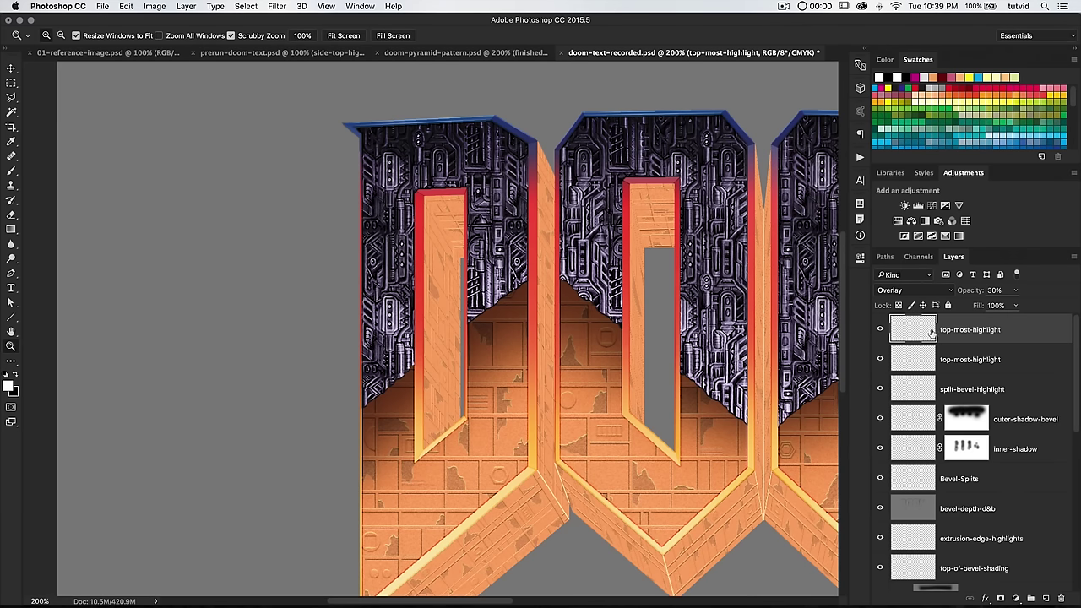
Load the bevels channel as a selection, contract it by 2 pixels and invert it to isolate the bevel edges.
{"action": "left_click", "coordinate": [919, 257]}
{"action": "left_click", "coordinate": [918, 428], "text": "super"}
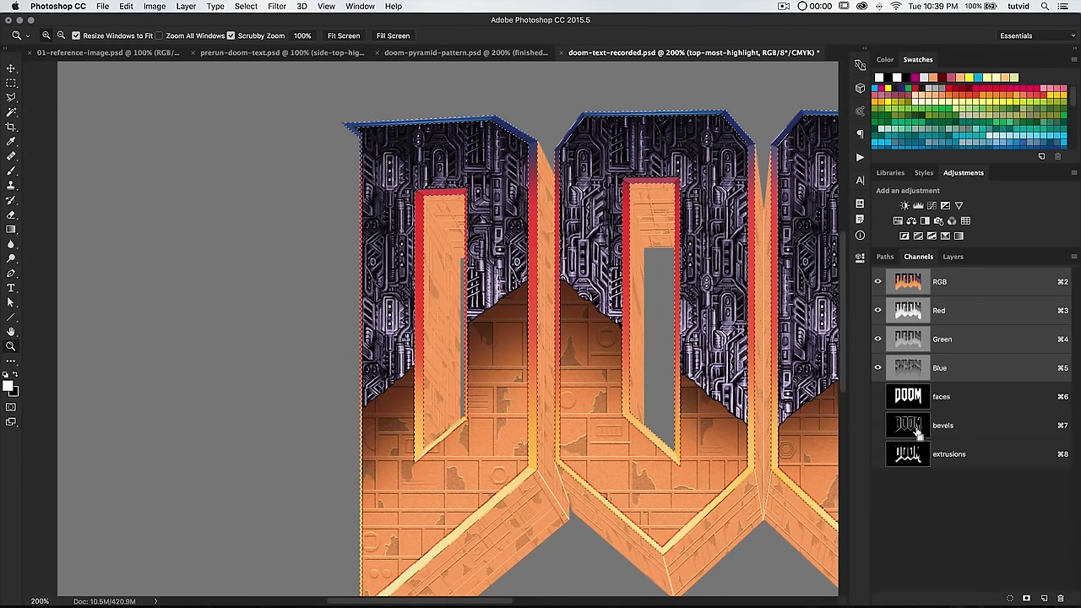
{"action": "left_click", "coordinate": [246, 5]}
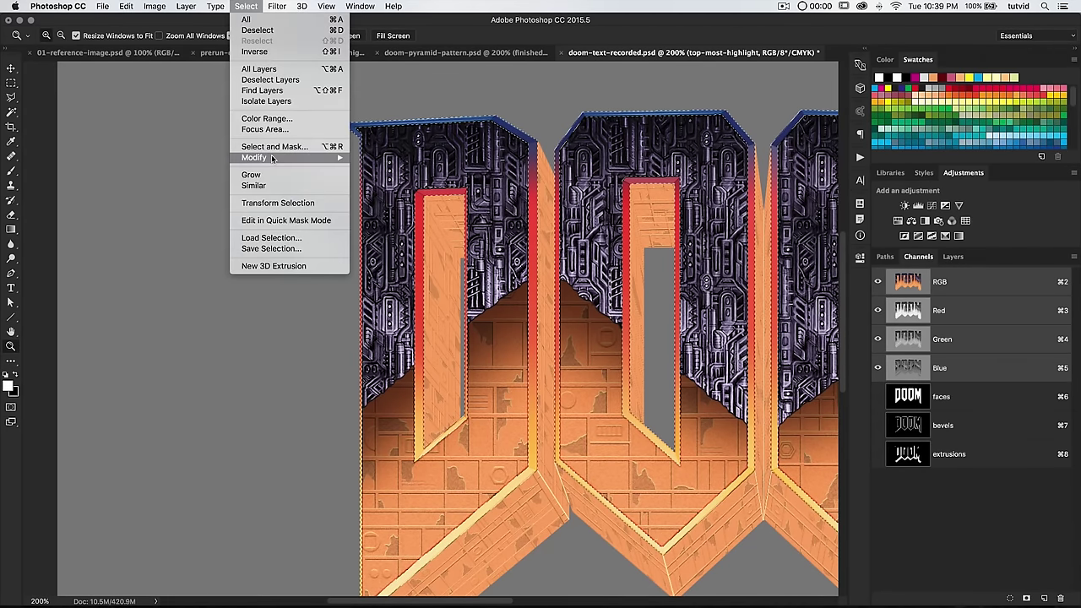
{"action": "mouse_move", "coordinate": [274, 159]}
{"action": "left_click", "coordinate": [372, 190]}
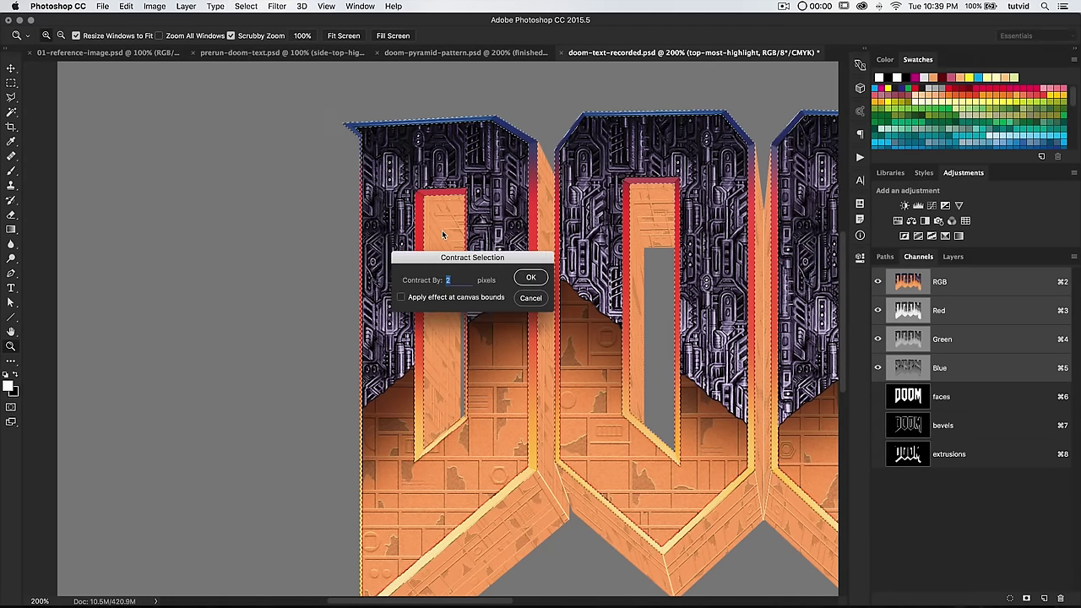
{"action": "left_click", "coordinate": [528, 278]}
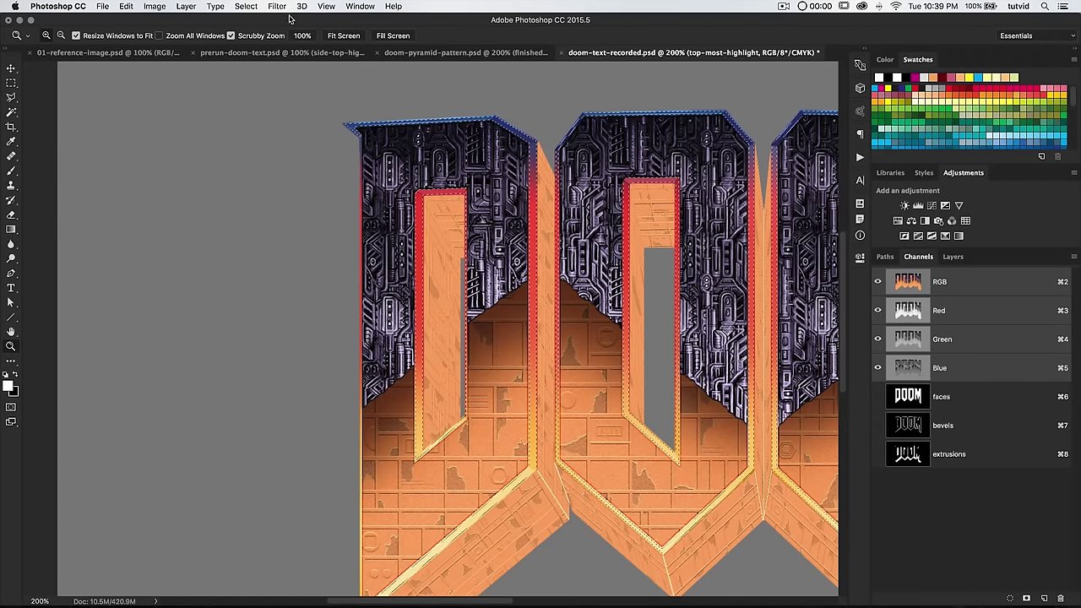
{"action": "left_click", "coordinate": [246, 6]}
{"action": "left_click", "coordinate": [287, 52]}
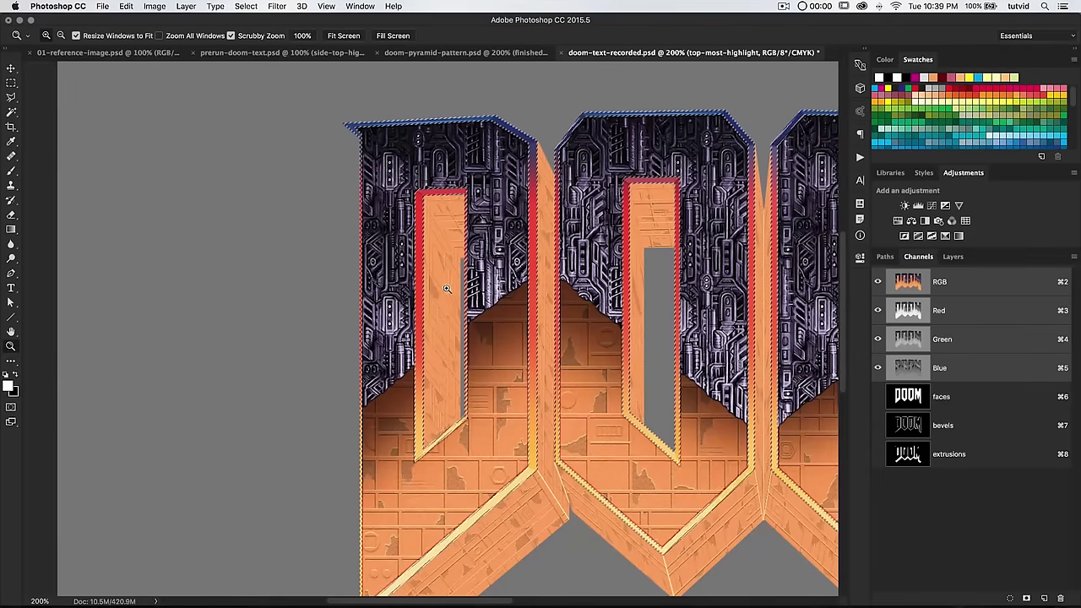
Inspect the edge selection along the D's bevels and compare the lettering with the edge highlights in 01-reference-image.psd.
{"action": "left_click", "coordinate": [369, 149]}
{"action": "left_click", "coordinate": [369, 149]}
{"action": "left_click", "coordinate": [368, 148]}
{"action": "left_click", "coordinate": [368, 148]}
{"action": "left_click", "coordinate": [368, 149]}
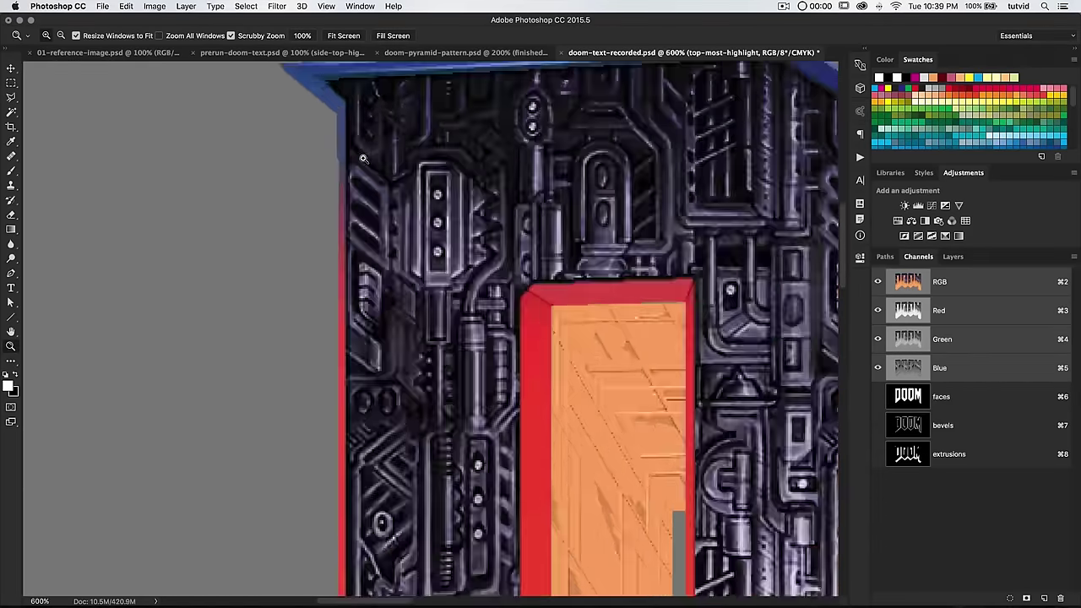
{"action": "left_click_drag", "start_coordinate": [346, 145], "coordinate": [388, 292]}
{"action": "left_click_drag", "start_coordinate": [556, 251], "coordinate": [347, 279]}
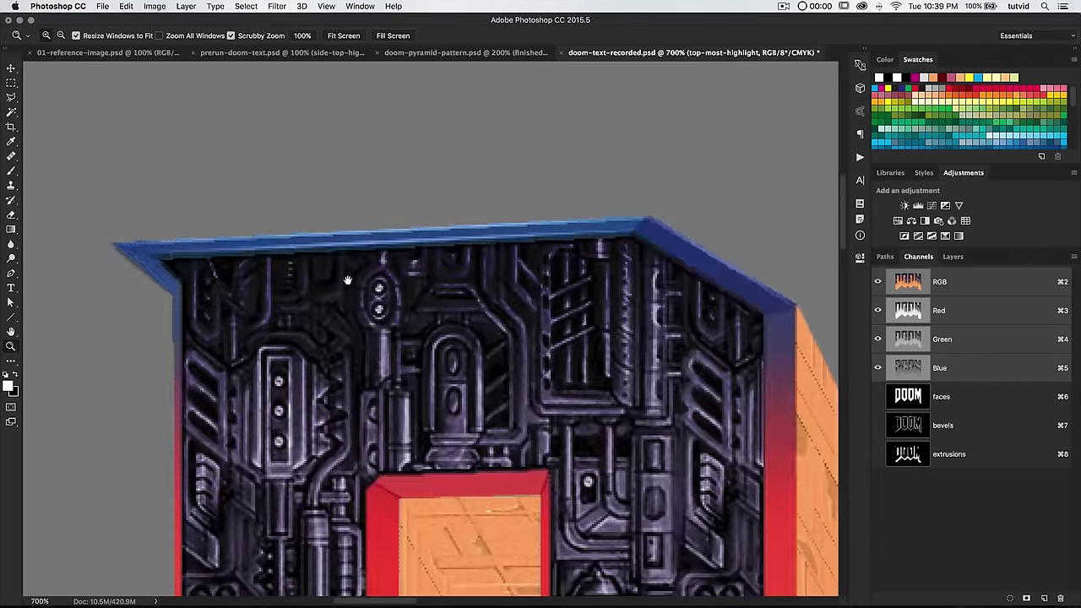
{"action": "left_click_drag", "start_coordinate": [791, 422], "coordinate": [418, 266]}
{"action": "left_click_drag", "start_coordinate": [478, 365], "coordinate": [492, 162]}
{"action": "left_click_drag", "start_coordinate": [525, 320], "coordinate": [548, 128]}
{"action": "left_click_drag", "start_coordinate": [530, 574], "coordinate": [569, 296]}
{"action": "key", "text": "super+minus"}
{"action": "key", "text": "super+minus"}
{"action": "key", "text": "super+minus"}
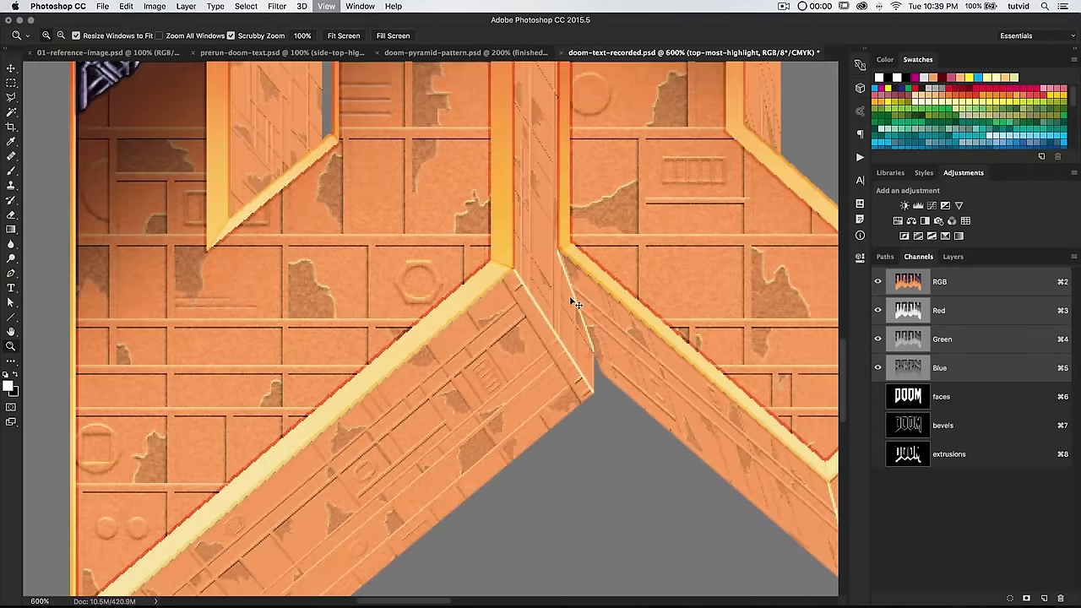
{"action": "key", "text": "super+minus"}
{"action": "left_click_drag", "start_coordinate": [464, 322], "coordinate": [593, 359]}
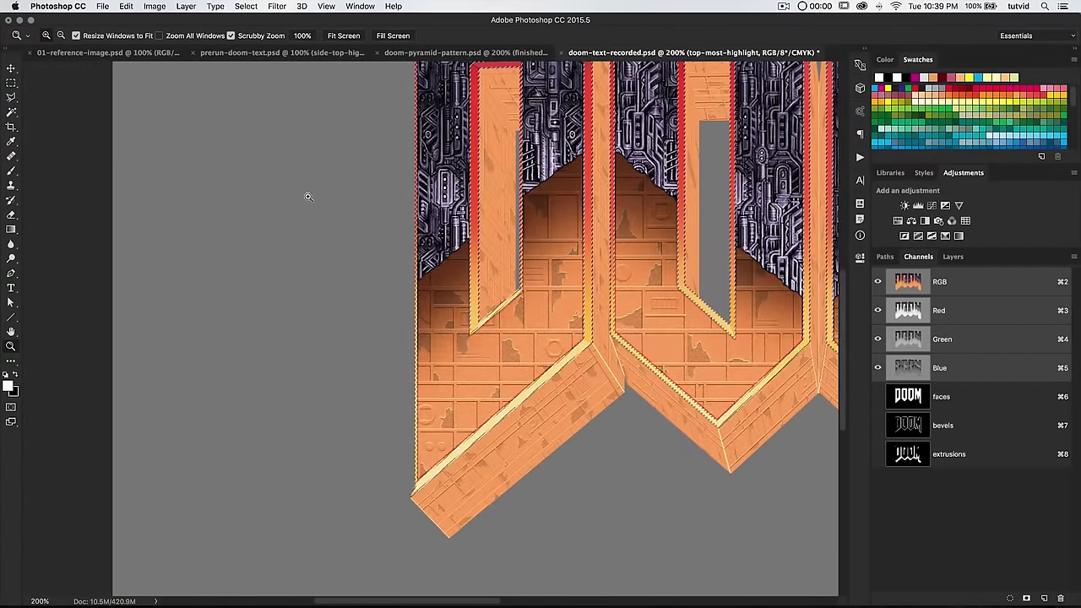
{"action": "left_click", "coordinate": [92, 54]}
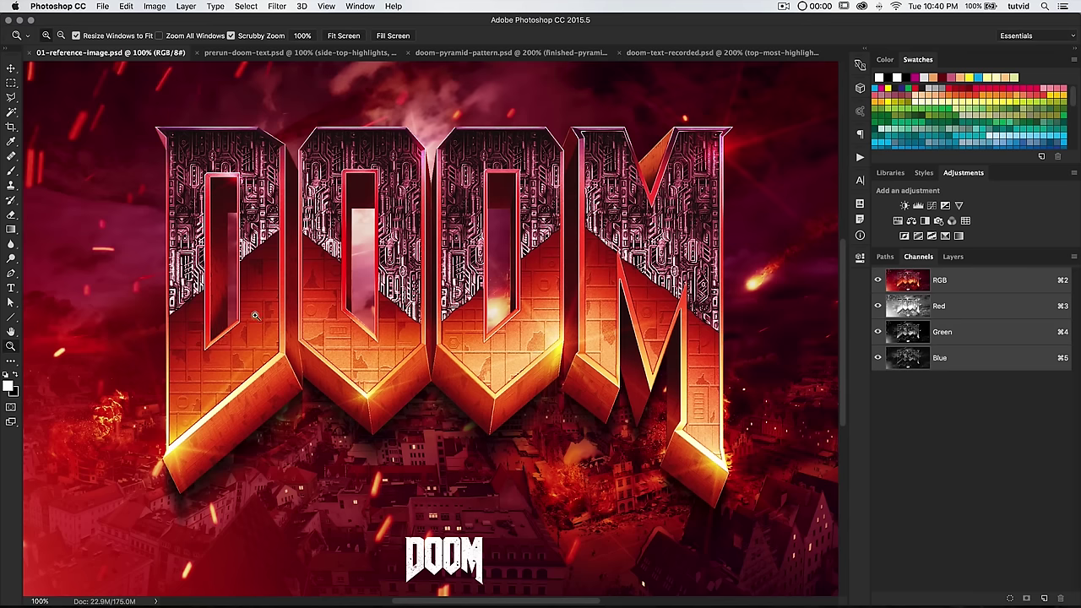
{"action": "left_click", "coordinate": [724, 56]}
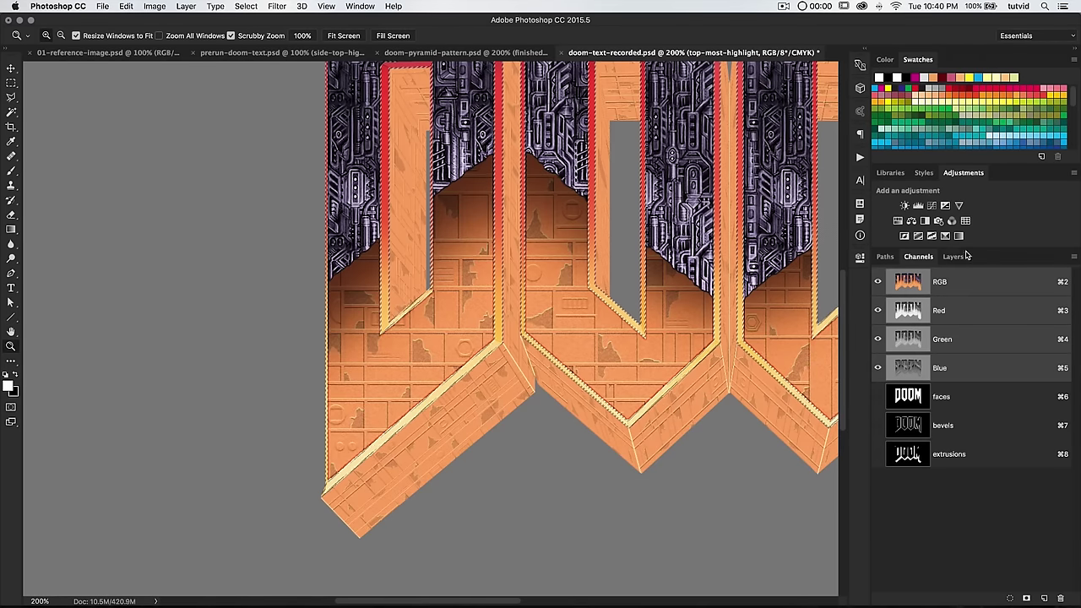
Add a new layer above the top-most-highlight layers and name it bevel-double-highlights.
{"action": "left_click", "coordinate": [953, 257]}
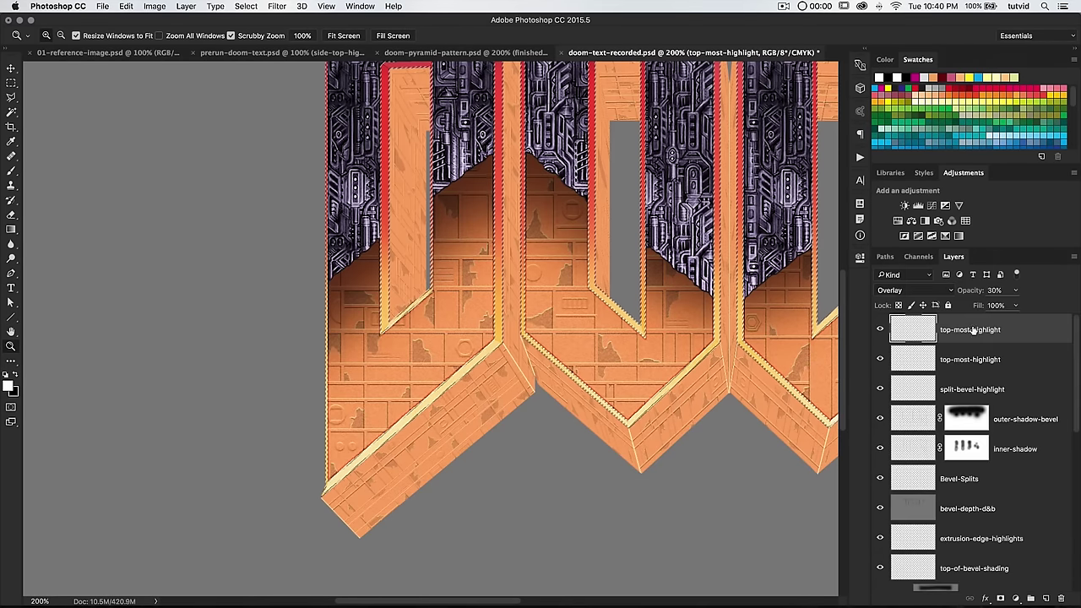
{"action": "left_click", "coordinate": [1046, 598]}
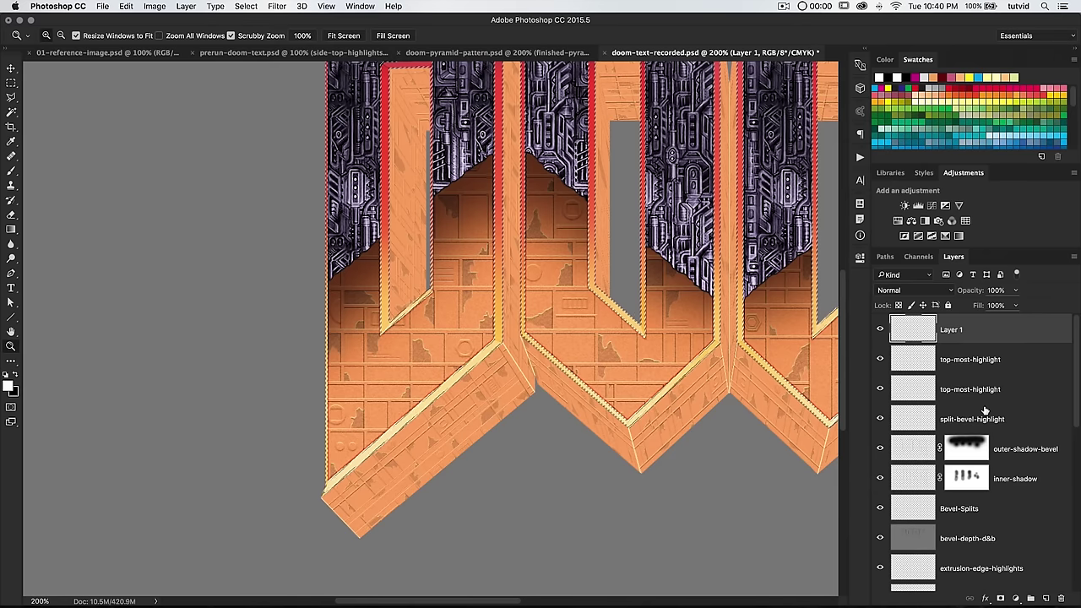
{"action": "key", "text": "l"}
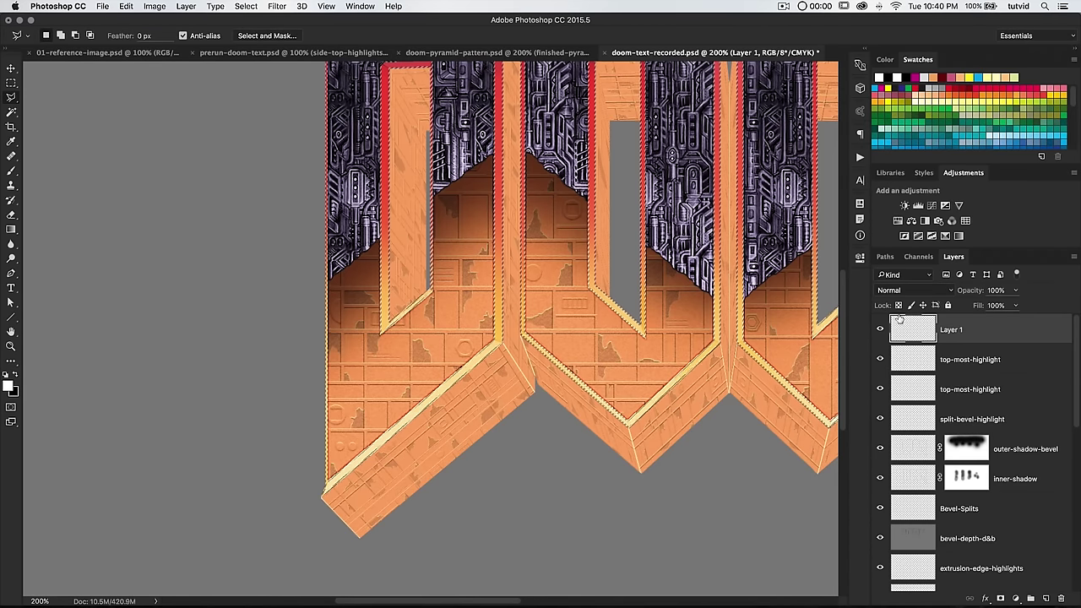
{"action": "double_click", "coordinate": [951, 330]}
{"action": "type", "text": "bo"}
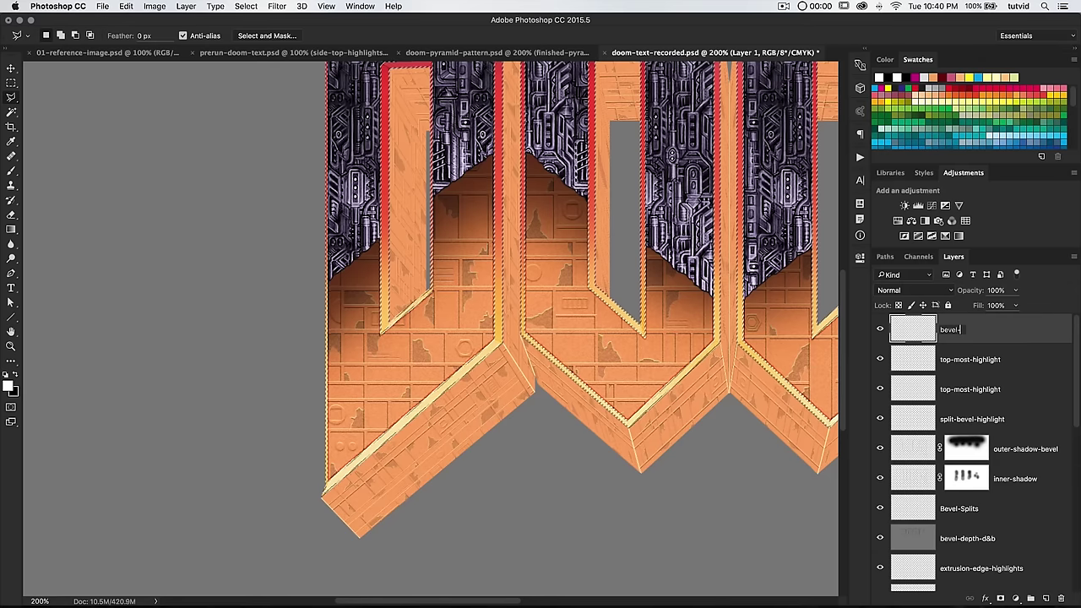
{"action": "type", "text": "vel-double-highlights"}
{"action": "key", "text": "Return"}
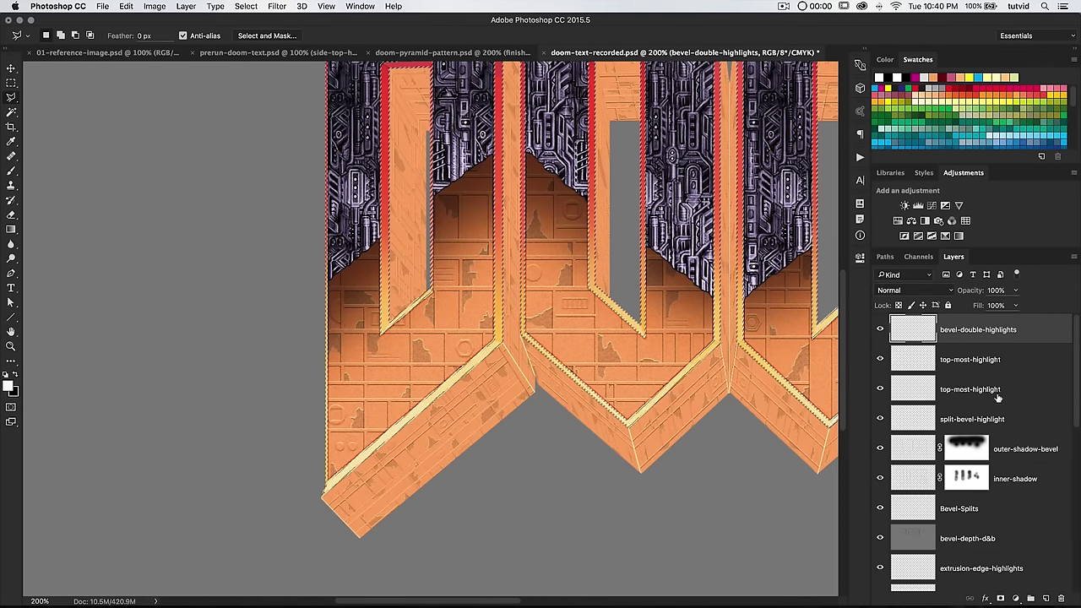
Paint a white highlight with a 2 px brush up the D's outer left edge and around its upper-left corner.
{"action": "scroll", "coordinate": [325, 509], "scroll_direction": "up", "scroll_amount": 5}
{"action": "key", "text": "b"}
{"action": "right_click", "coordinate": [16, 171]}
{"action": "left_click", "coordinate": [59, 165]}
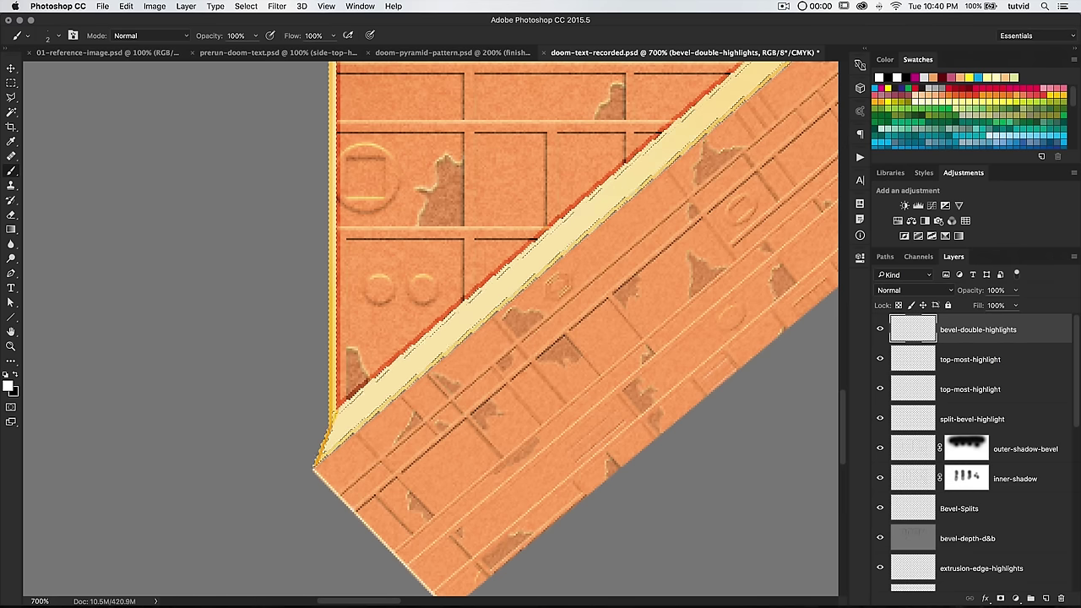
{"action": "left_click_drag", "start_coordinate": [325, 231], "coordinate": [353, 574]}
{"action": "left_click_drag", "start_coordinate": [346, 126], "coordinate": [403, 569]}
{"action": "left_click_drag", "start_coordinate": [396, 126], "coordinate": [451, 363]}
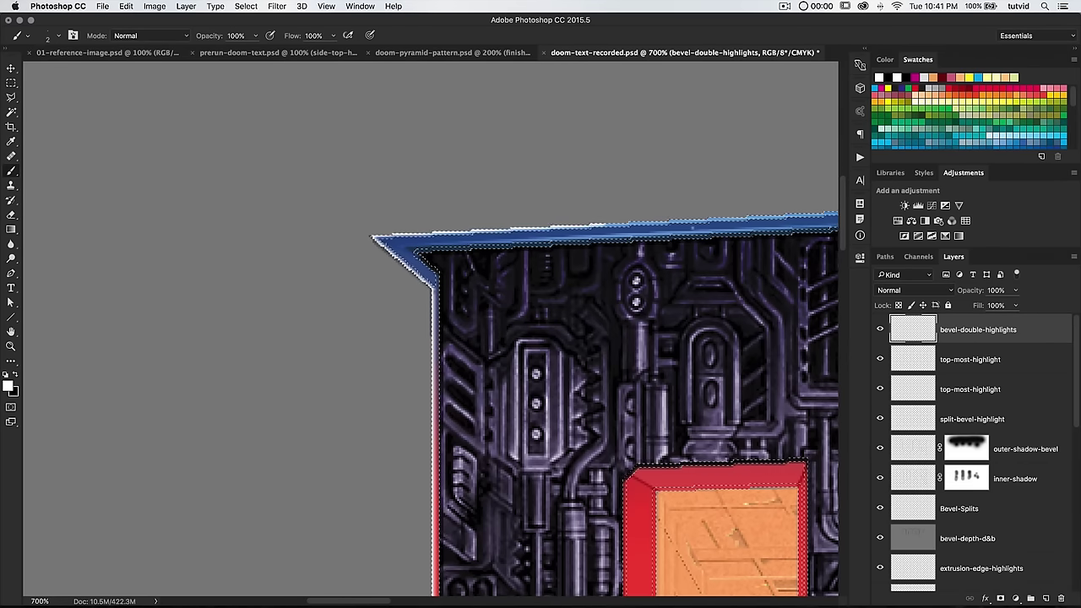
{"action": "left_click_drag", "start_coordinate": [754, 223], "coordinate": [518, 253]}
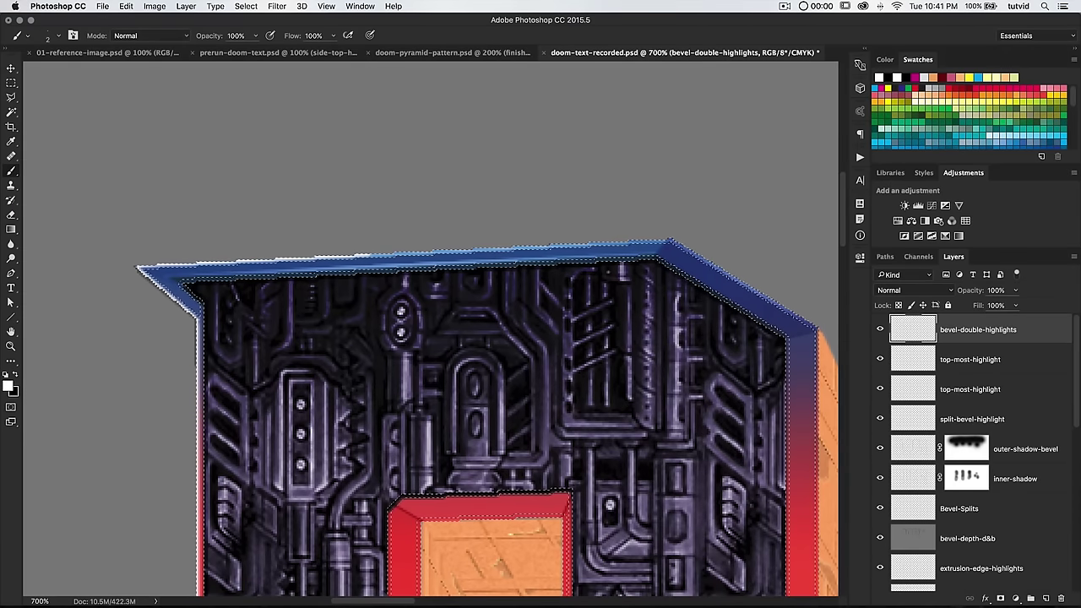
{"action": "scroll", "coordinate": [431, 337], "scroll_direction": "left", "scroll_amount": 5}
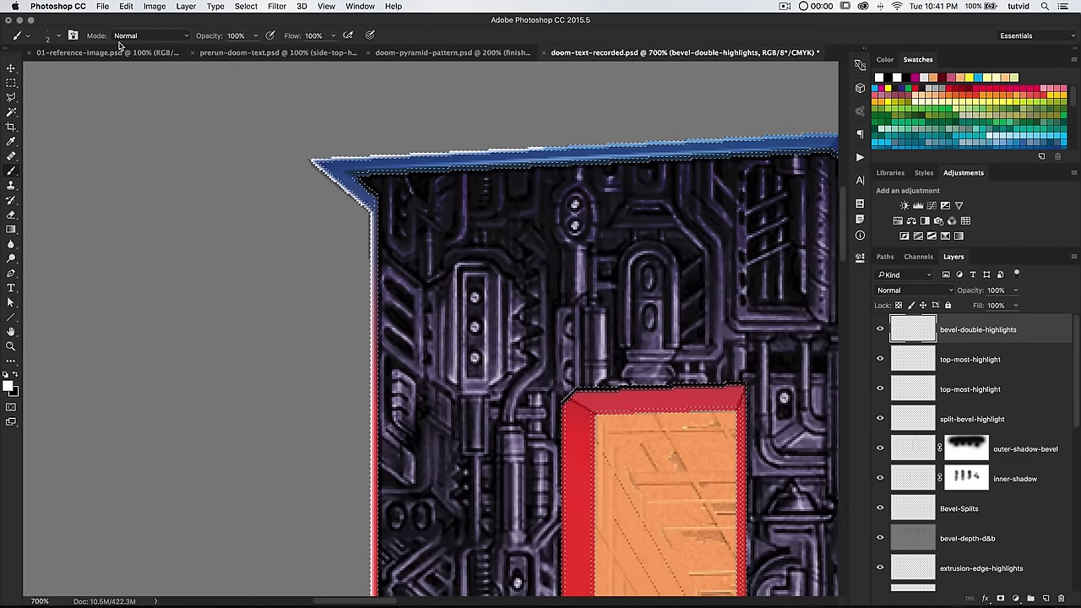
Check the reference image, then paint straight white highlights along the D's upper-right slope and right edge with a 5 px brush.
{"action": "left_click", "coordinate": [126, 52]}
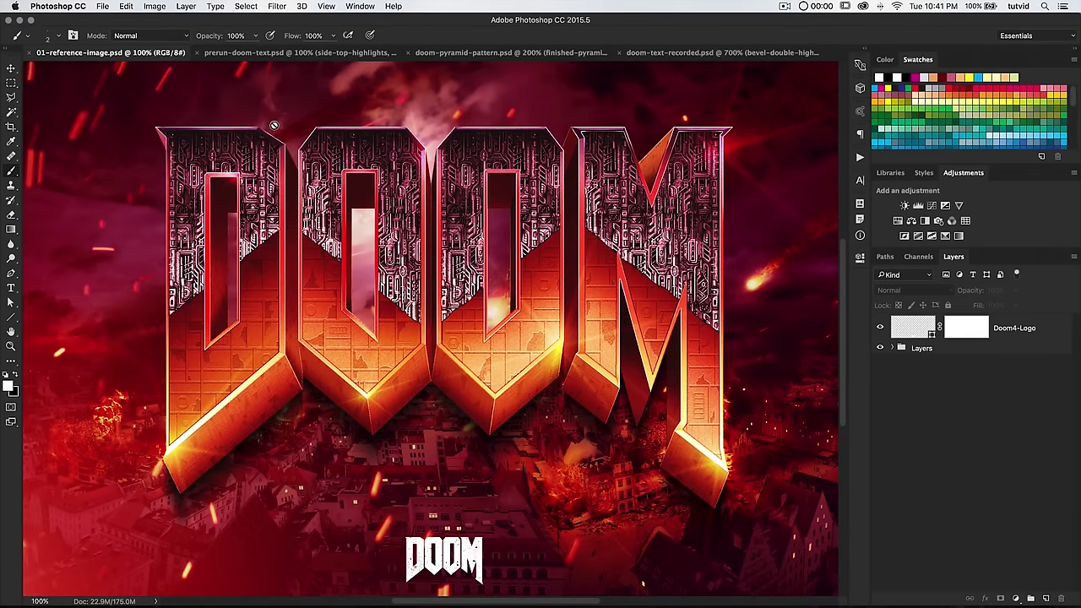
{"action": "left_click", "coordinate": [686, 57]}
{"action": "left_click_drag", "start_coordinate": [422, 309], "coordinate": [350, 353]}
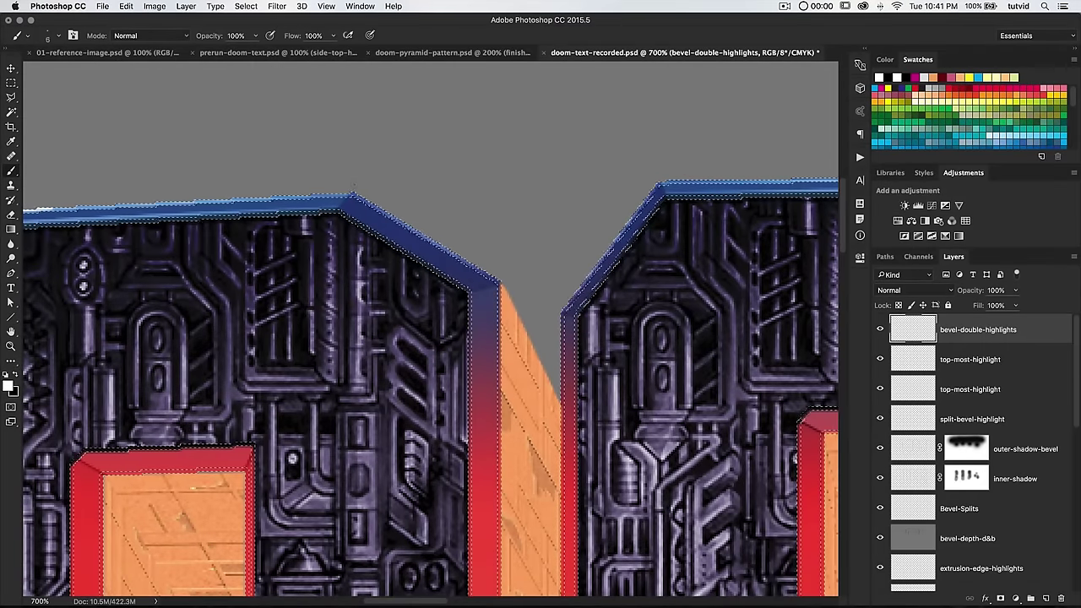
{"action": "left_click", "coordinate": [354, 195]}
{"action": "left_click", "coordinate": [497, 281], "text": "shift"}
{"action": "mouse_move", "coordinate": [506, 540]}
{"action": "left_mouse_down"}
{"action": "mouse_move", "coordinate": [504, 237]}
{"action": "mouse_move", "coordinate": [495, 335]}
{"action": "mouse_move", "coordinate": [507, 583]}
{"action": "left_mouse_up"}
{"action": "left_click", "coordinate": [500, 415], "text": "shift"}
{"action": "left_click_drag", "start_coordinate": [477, 101], "coordinate": [484, 507]}
{"action": "left_click_drag", "start_coordinate": [354, 540], "coordinate": [675, 101]}
{"action": "left_click_drag", "start_coordinate": [439, 102], "coordinate": [478, 582]}
Enlarge the brush to 20 px and paint white highlights along the bevel edges of the D's counter.
{"action": "key", "text": "bracketright"}
{"action": "key", "text": "bracketright"}
{"action": "key", "text": "bracketright"}
{"action": "left_click_drag", "start_coordinate": [497, 540], "coordinate": [543, 283]}
{"action": "left_click_drag", "start_coordinate": [526, 509], "coordinate": [543, 282]}
{"action": "left_click_drag", "start_coordinate": [538, 319], "coordinate": [552, 362]}
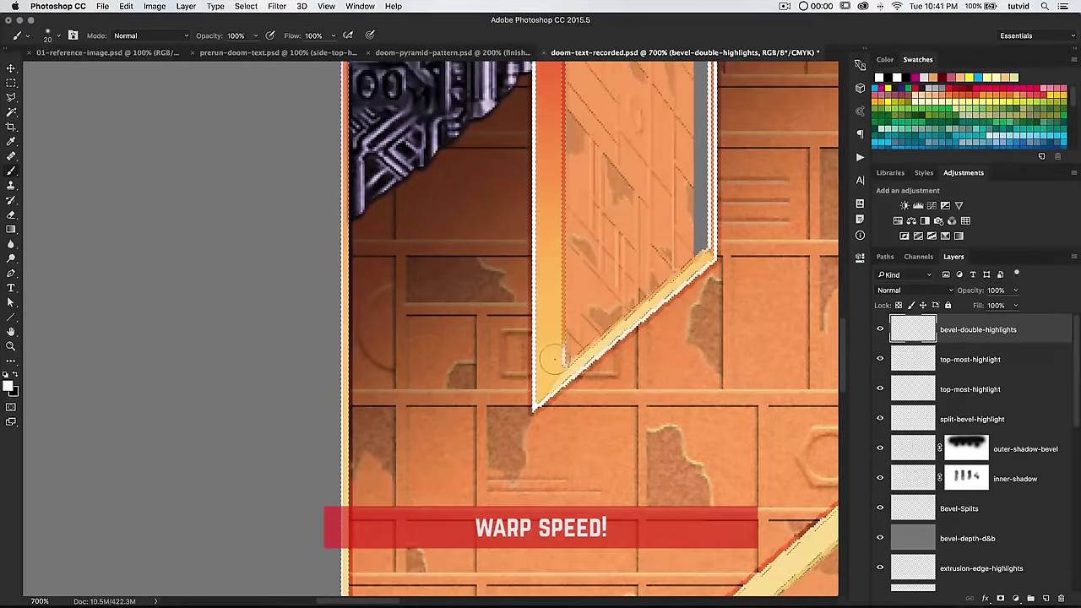
{"action": "left_click_drag", "start_coordinate": [574, 101], "coordinate": [507, 318]}
Paint white edge highlights along the D's lower diagonal bevel, reducing the brush to 9 px.
{"action": "key", "text": "super+minus"}
{"action": "key", "text": "super+minus"}
{"action": "key", "text": "super+minus"}
{"action": "key", "text": "super+minus"}
{"action": "left_click_drag", "start_coordinate": [743, 583], "coordinate": [678, 328]}
{"action": "key", "text": "bracketleft"}
{"action": "key", "text": "bracketleft"}
{"action": "key", "text": "bracketleft"}
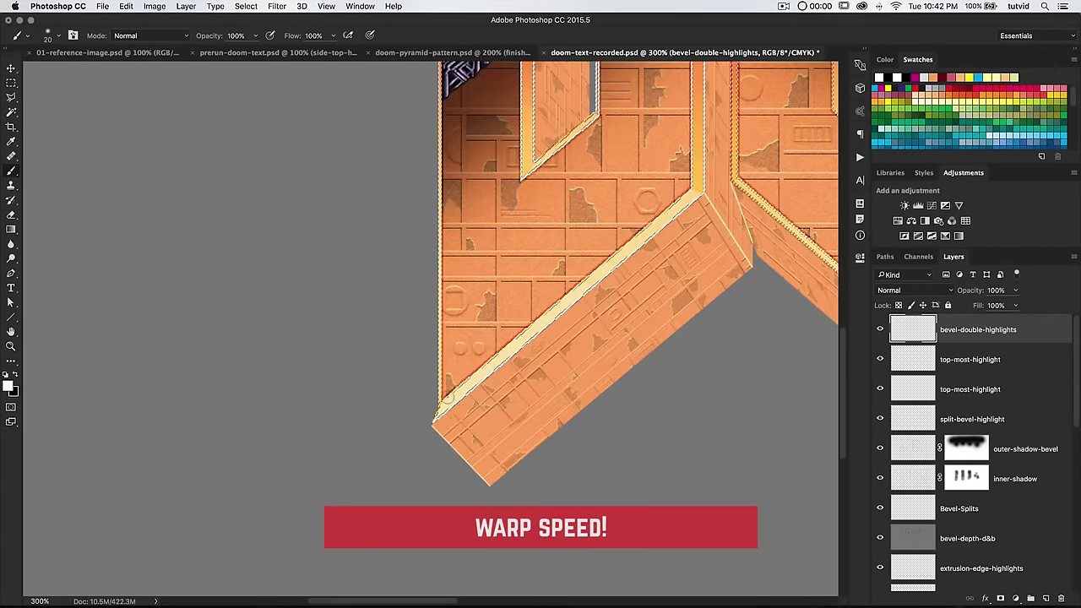
{"action": "left_click_drag", "start_coordinate": [685, 275], "coordinate": [311, 462]}
Paint white edge highlights on the first O's bevels, checking their placement against the reference image.
{"action": "key", "text": "ctrl+Tab"}
{"action": "left_click_drag", "start_coordinate": [421, 225], "coordinate": [455, 245]}
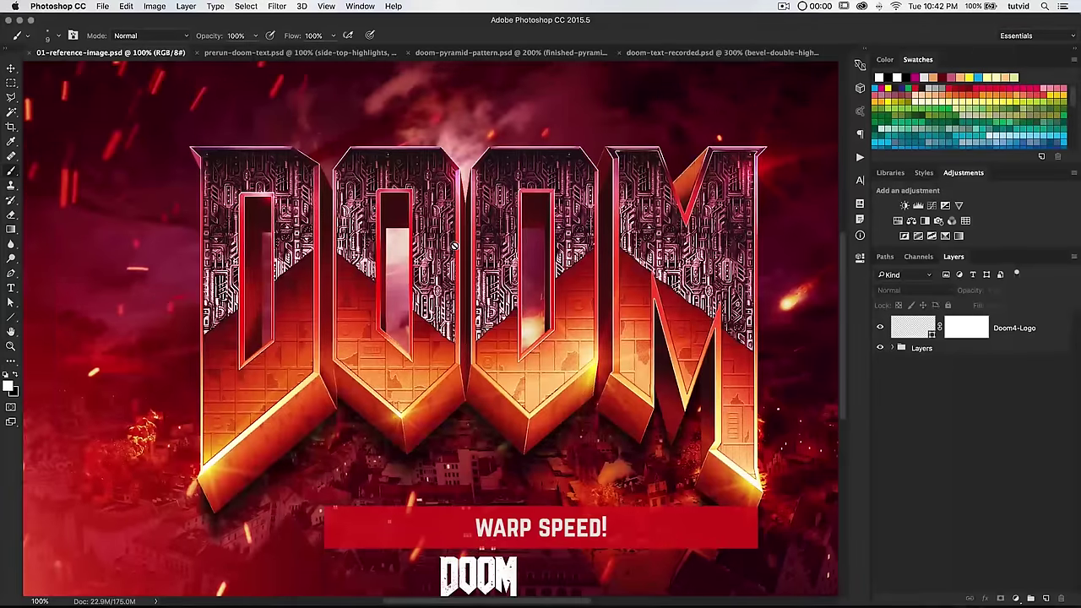
{"action": "left_click", "coordinate": [645, 52]}
{"action": "left_click_drag", "start_coordinate": [523, 168], "coordinate": [566, 524]}
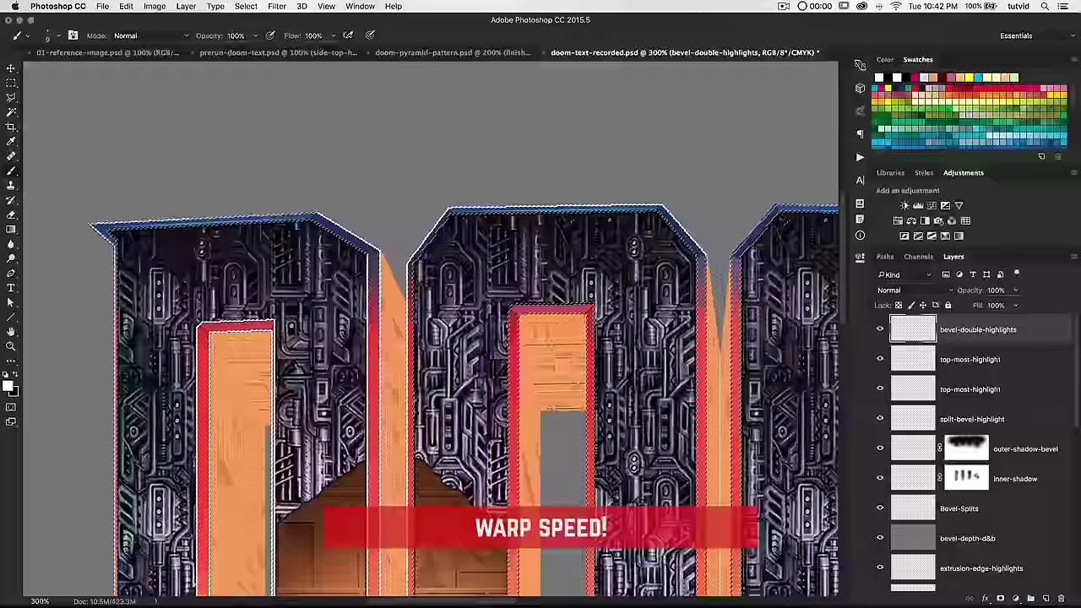
{"action": "key", "text": "ctrl+Tab"}
{"action": "key", "text": "ctrl+shift+Tab"}
{"action": "mouse_move", "coordinate": [574, 582]}
{"action": "left_mouse_down"}
{"action": "mouse_move", "coordinate": [504, 449]}
{"action": "mouse_move", "coordinate": [534, 420]}
{"action": "left_mouse_up"}
{"action": "left_click_drag", "start_coordinate": [379, 495], "coordinate": [312, 383]}
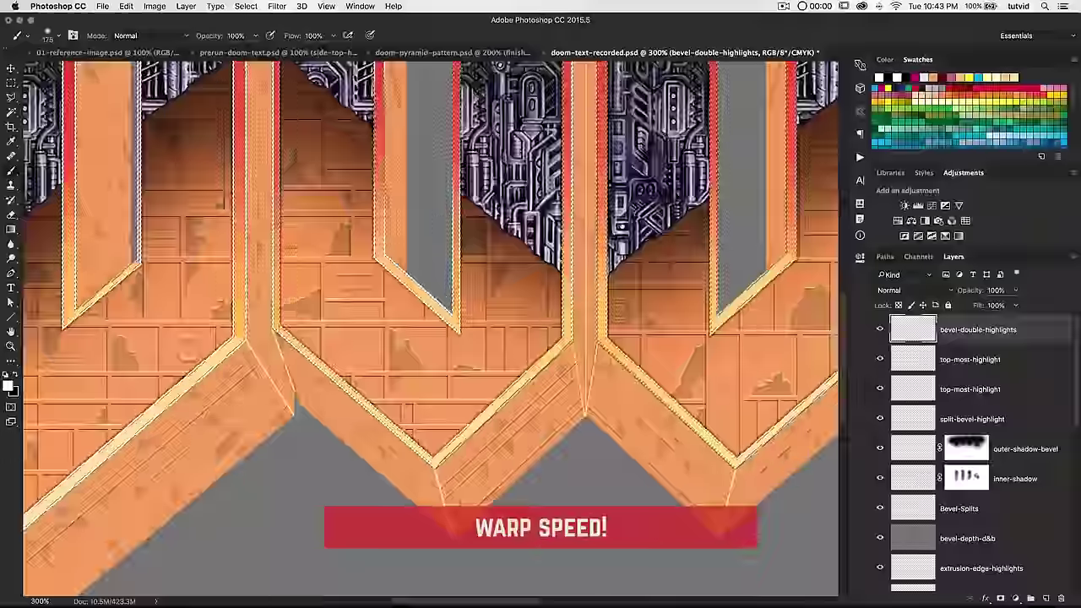
Continue the white edge highlights onto the second O's bevels with a smaller brush, comparing with the reference image.
{"action": "key", "text": "ctrl+Tab"}
{"action": "key", "text": "ctrl+shift+Tab"}
{"action": "left_click_drag", "start_coordinate": [456, 126], "coordinate": [501, 552]}
{"action": "key", "text": "bracketleft"}
{"action": "key", "text": "bracketleft"}
{"action": "key", "text": "bracketleft"}
{"action": "key", "text": "bracketleft"}
{"action": "key", "text": "bracketleft"}
{"action": "key", "text": "bracketleft"}
{"action": "key", "text": "bracketleft"}
{"action": "key", "text": "bracketleft"}
{"action": "key", "text": "bracketleft"}
{"action": "key", "text": "bracketleft"}
{"action": "key", "text": "bracketleft"}
{"action": "key", "text": "bracketleft"}
{"action": "key", "text": "bracketleft"}
{"action": "key", "text": "bracketleft"}
{"action": "key", "text": "bracketleft"}
{"action": "left_click_drag", "start_coordinate": [494, 358], "coordinate": [473, 105]}
{"action": "left_click_drag", "start_coordinate": [507, 380], "coordinate": [495, 283]}
{"action": "key", "text": "ctrl+Tab"}
{"action": "key", "text": "ctrl+shift+Tab"}
Paint white edge highlights along the M's bevels, matching the reference image.
{"action": "left_click_drag", "start_coordinate": [675, 423], "coordinate": [255, 292]}
{"action": "key", "text": "bracketleft"}
{"action": "key", "text": "bracketleft"}
{"action": "key", "text": "bracketleft"}
{"action": "left_click", "coordinate": [146, 52]}
{"action": "left_click", "coordinate": [646, 52]}
{"action": "left_click_drag", "start_coordinate": [507, 102], "coordinate": [514, 474]}
{"action": "left_click", "coordinate": [145, 53]}
{"action": "left_click", "coordinate": [646, 53]}
{"action": "left_click", "coordinate": [145, 52]}
{"action": "left_click", "coordinate": [646, 52]}
{"action": "left_click", "coordinate": [145, 53]}
{"action": "left_click", "coordinate": [646, 52]}
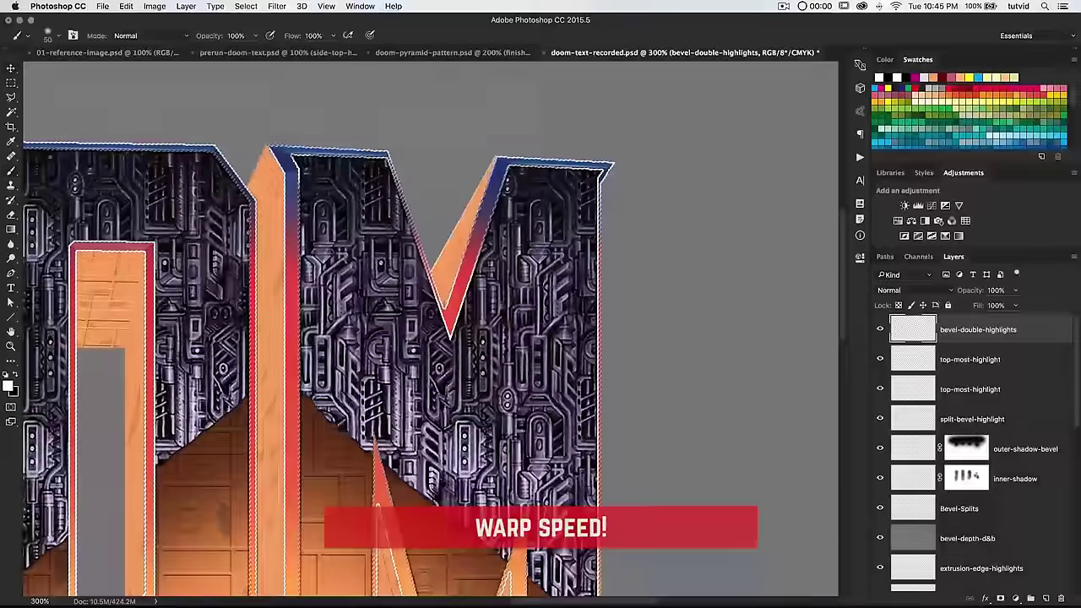
Clear the bevel edge selection and show the whole logo at 100%.
{"action": "key", "text": "v"}
{"action": "key", "text": "super+minus"}
{"action": "key", "text": "ctrl+1"}
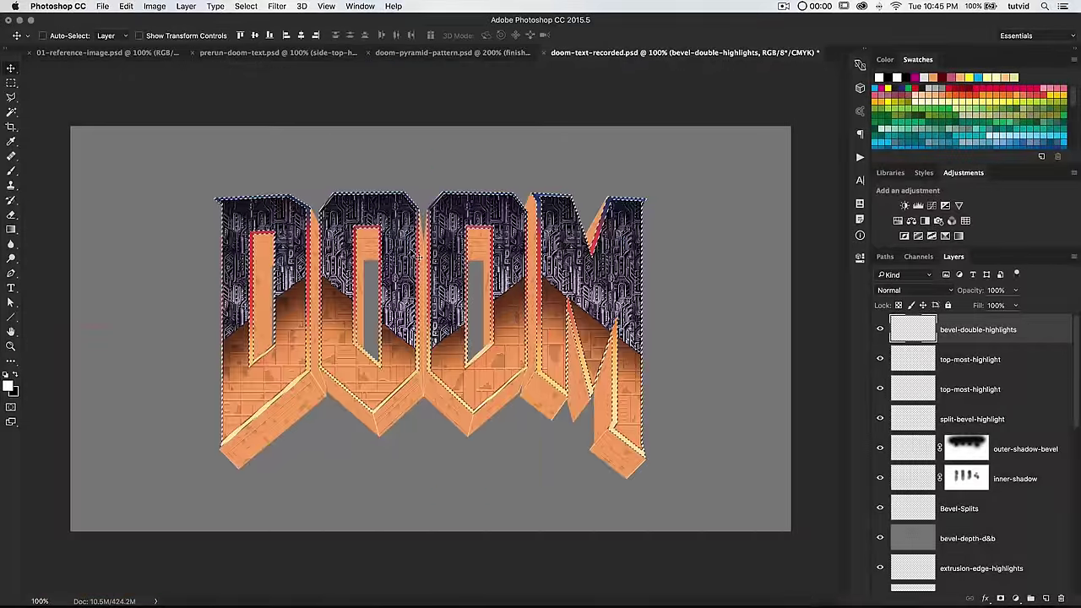
{"action": "key", "text": "ctrl"}
{"action": "key", "text": "ctrl+d"}
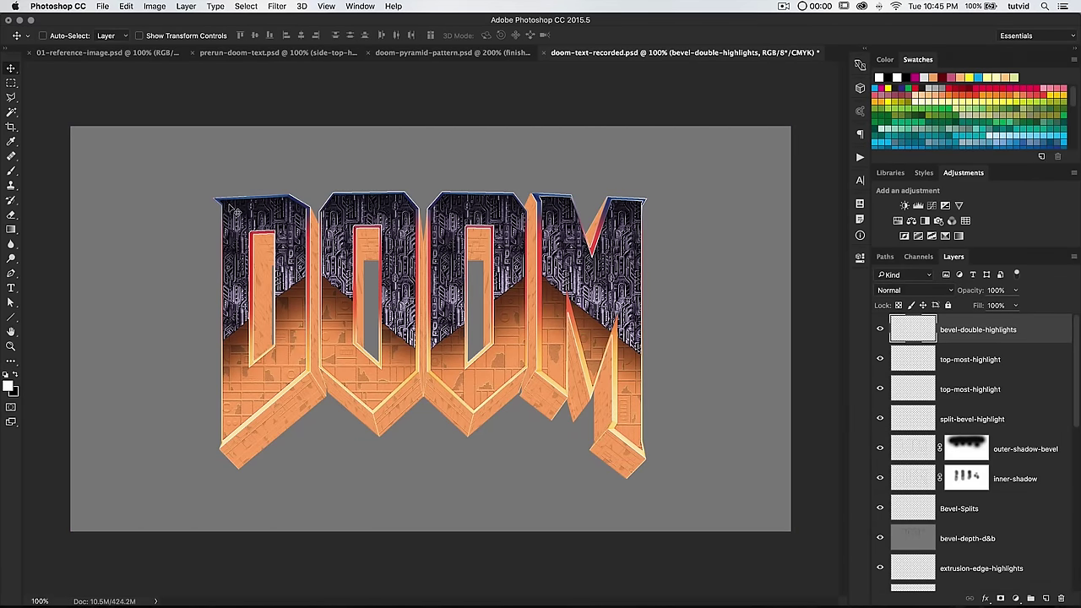
Ready a soft 3 px Eraser with 0% hardness for the highlights at the tip of the D's lower diagonal bevel.
{"action": "key", "text": "z"}
{"action": "left_click", "coordinate": [486, 247]}
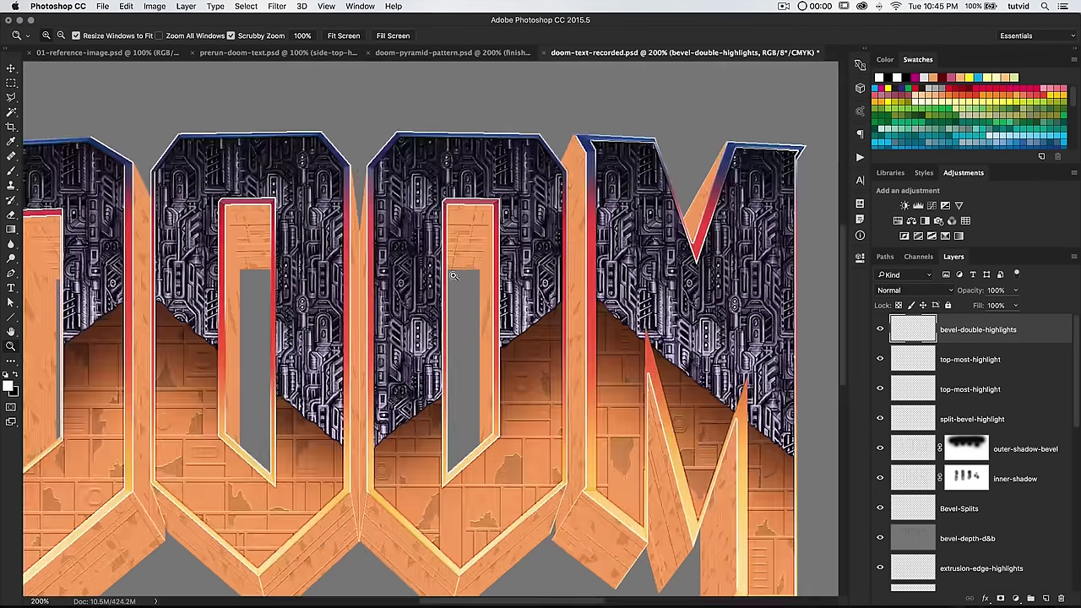
{"action": "left_click_drag", "start_coordinate": [300, 419], "coordinate": [557, 347]}
{"action": "left_click_drag", "start_coordinate": [345, 423], "coordinate": [574, 304]}
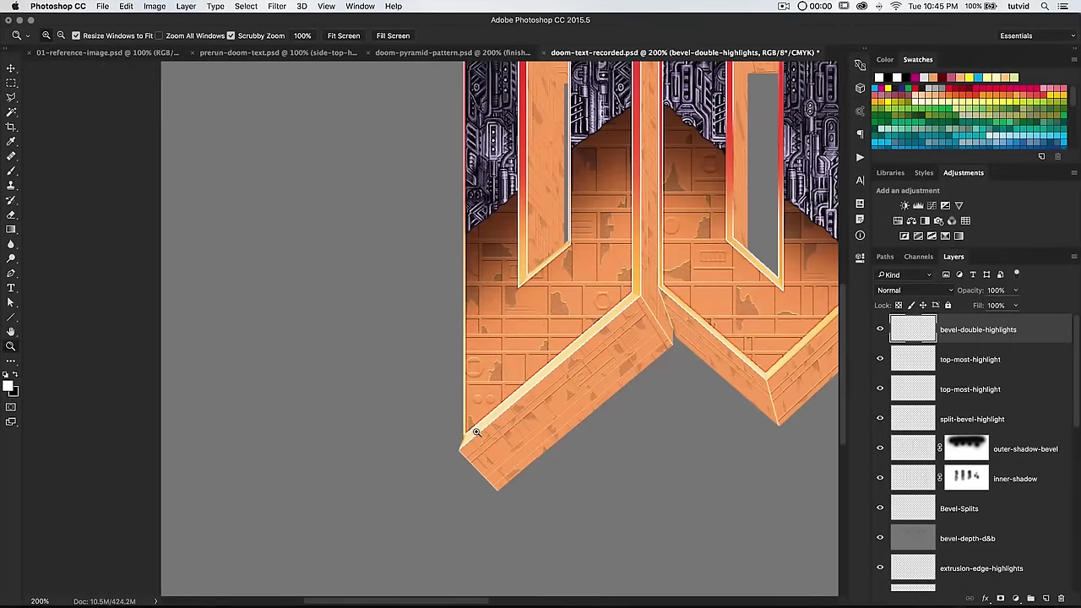
{"action": "left_click", "coordinate": [472, 431]}
{"action": "left_click", "coordinate": [472, 431]}
{"action": "left_click", "coordinate": [472, 430]}
{"action": "mouse_move", "coordinate": [498, 447]}
{"action": "left_mouse_down"}
{"action": "mouse_move", "coordinate": [495, 438]}
{"action": "mouse_move", "coordinate": [445, 441]}
{"action": "left_mouse_up"}
{"action": "key", "text": "e"}
{"action": "right_click", "coordinate": [406, 252]}
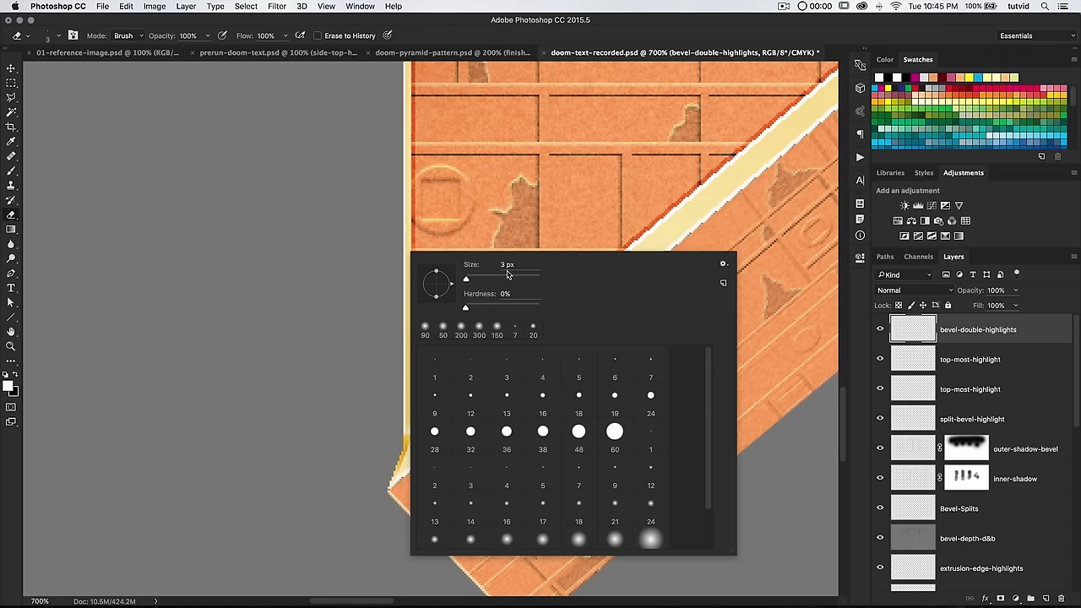
{"action": "left_click", "coordinate": [509, 206]}
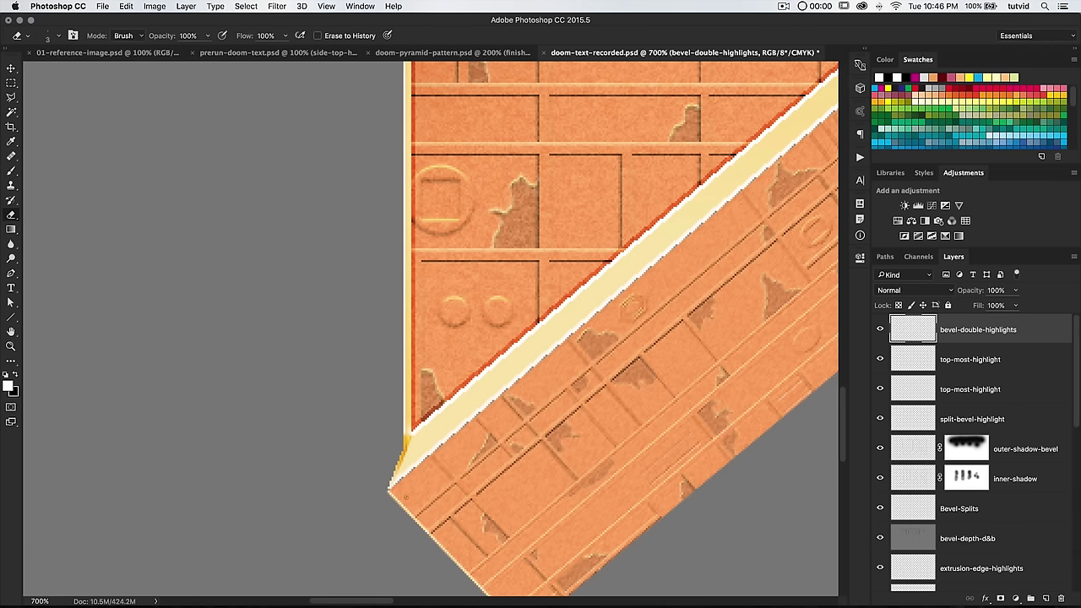
Erase the surplus white highlight along the D's lower diagonal bevel, from its tip up to the inner corner.
{"action": "left_click_drag", "start_coordinate": [644, 362], "coordinate": [326, 509]}
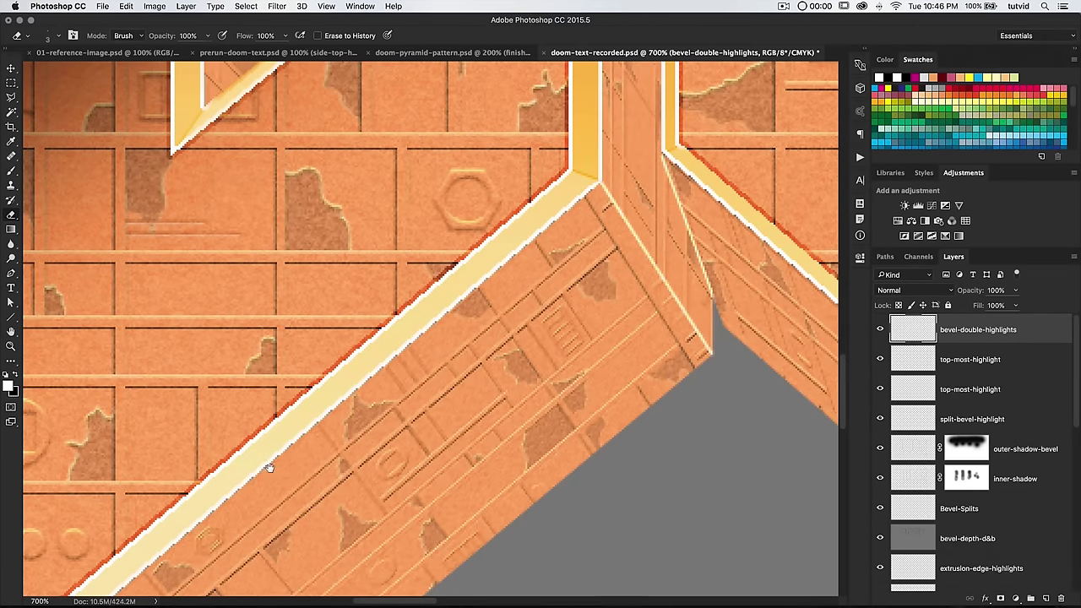
{"action": "left_click_drag", "start_coordinate": [270, 465], "coordinate": [739, 189]}
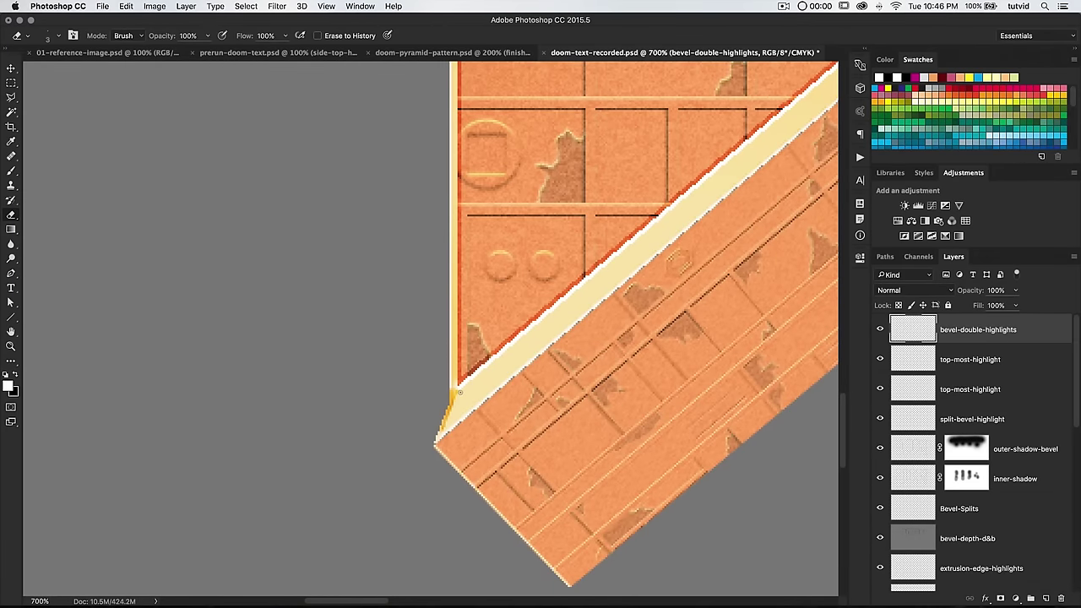
{"action": "left_click_drag", "start_coordinate": [663, 247], "coordinate": [355, 498]}
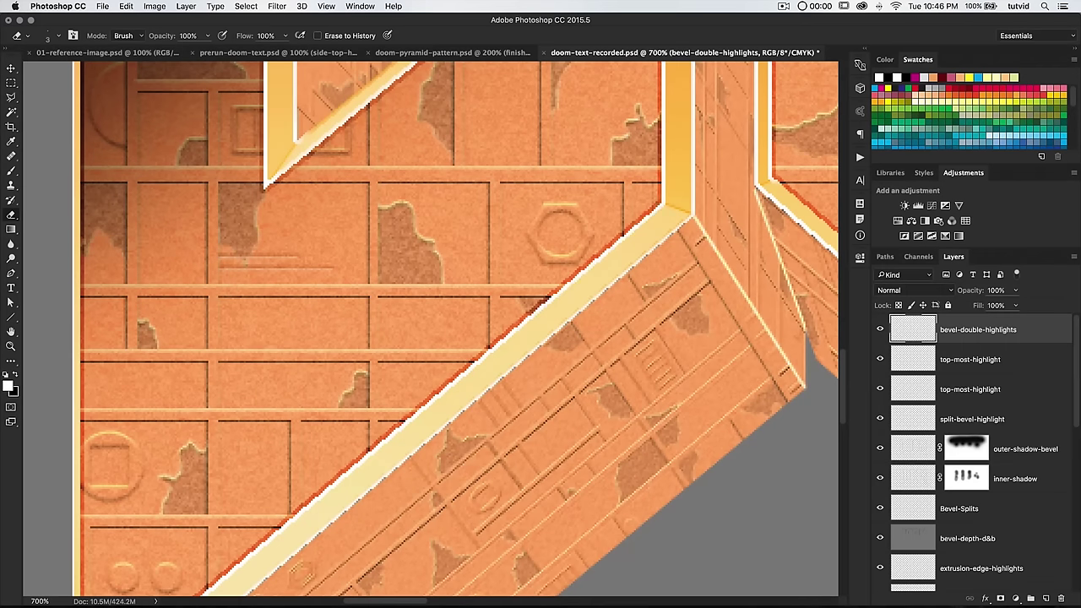
{"action": "left_click_drag", "start_coordinate": [329, 421], "coordinate": [852, 154]}
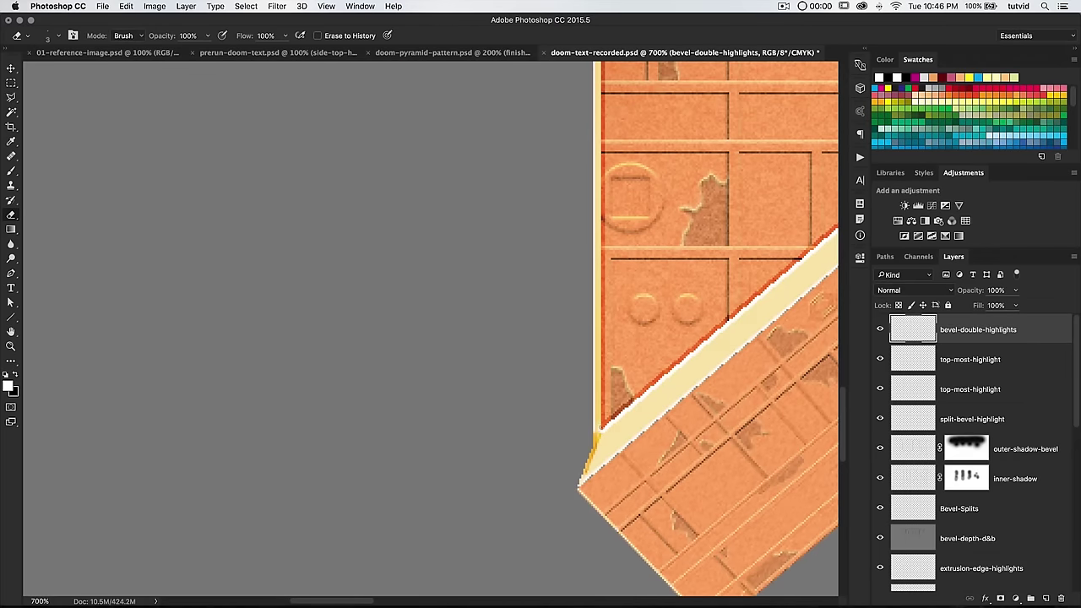
{"action": "left_click_drag", "start_coordinate": [702, 360], "coordinate": [380, 511]}
{"action": "left_click_drag", "start_coordinate": [829, 134], "coordinate": [578, 316]}
{"action": "left_click_drag", "start_coordinate": [482, 420], "coordinate": [705, 230]}
{"action": "left_click_drag", "start_coordinate": [467, 438], "coordinate": [566, 350]}
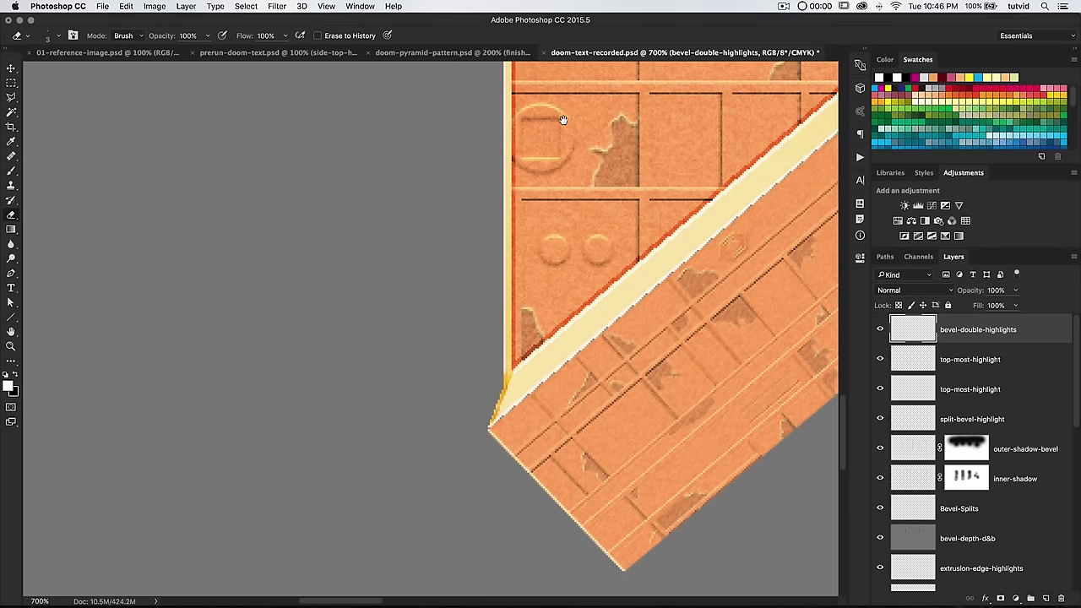
{"action": "left_click_drag", "start_coordinate": [563, 119], "coordinate": [559, 493]}
Erase the extra white highlights around the D's counter, along its lower diagonal bevel and vertical edges, in straight strokes.
{"action": "left_click_drag", "start_coordinate": [575, 169], "coordinate": [504, 233]}
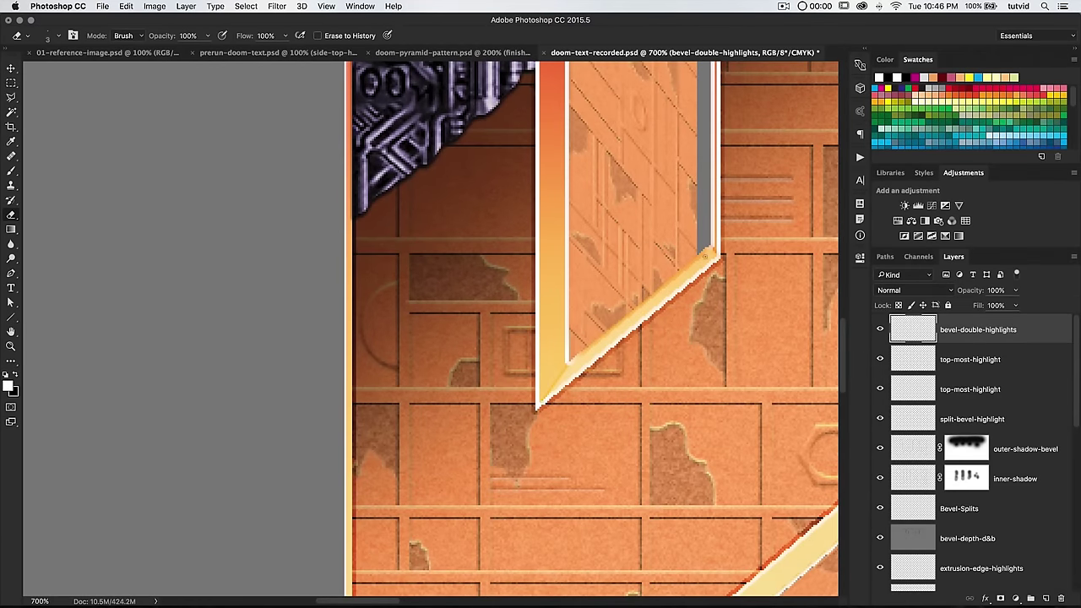
{"action": "left_click", "coordinate": [712, 257], "text": "shift"}
{"action": "left_click_drag", "start_coordinate": [712, 256], "coordinate": [621, 577]}
{"action": "left_click_drag", "start_coordinate": [622, 211], "coordinate": [610, 582]}
{"action": "left_click", "coordinate": [614, 234], "text": "shift"}
{"action": "left_click", "coordinate": [440, 243], "text": "shift"}
{"action": "left_click_drag", "start_coordinate": [506, 574], "coordinate": [520, 76]}
{"action": "left_click", "coordinate": [441, 456], "text": "shift"}
{"action": "mouse_move", "coordinate": [507, 126]}
{"action": "left_mouse_down"}
{"action": "mouse_move", "coordinate": [485, 548]}
{"action": "mouse_move", "coordinate": [514, 224]}
{"action": "left_mouse_up"}
{"action": "left_click", "coordinate": [449, 139]}
{"action": "left_click", "coordinate": [594, 128], "text": "shift"}
{"action": "left_click", "coordinate": [449, 138], "text": "shift"}
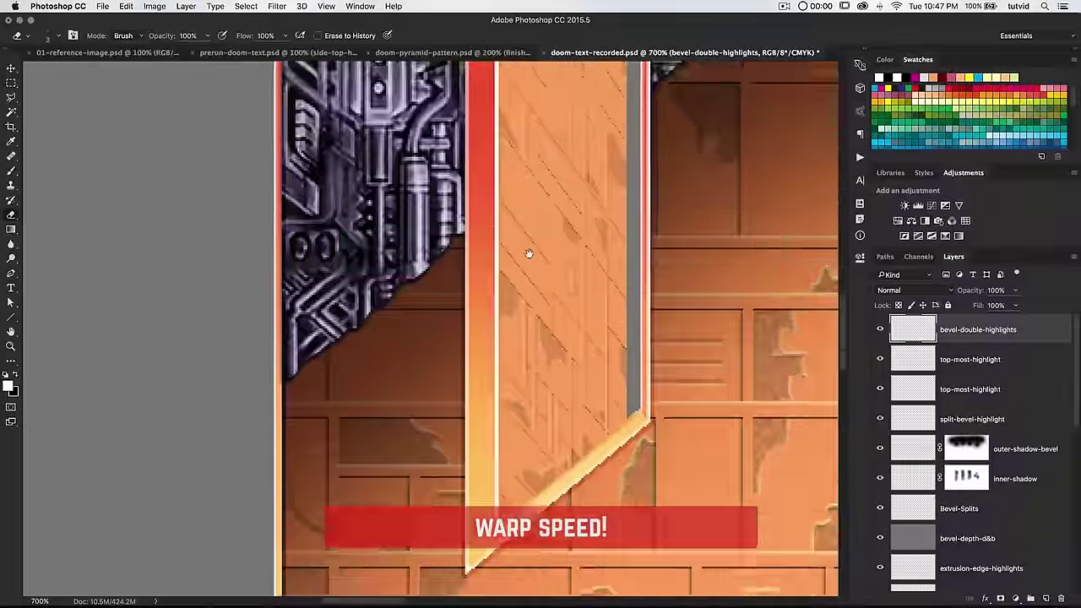
Touch up the highlight along the D's upper bevel edges with straight Brush and Eraser strokes.
{"action": "left_click_drag", "start_coordinate": [514, 169], "coordinate": [564, 583]}
{"action": "left_click", "coordinate": [10, 170]}
{"action": "left_click", "coordinate": [326, 177]}
{"action": "left_click", "coordinate": [265, 127], "text": "shift"}
{"action": "key", "text": "e"}
{"action": "left_click", "coordinate": [326, 179]}
{"action": "left_click", "coordinate": [266, 128], "text": "shift"}
{"action": "left_click", "coordinate": [479, 114], "text": "shift"}
Trim the surplus highlights along the first O's outer bevels, down to its bottom point.
{"action": "left_click_drag", "start_coordinate": [588, 170], "coordinate": [185, 226]}
{"action": "left_click", "coordinate": [393, 154]}
{"action": "left_click", "coordinate": [531, 240], "text": "shift"}
{"action": "left_click_drag", "start_coordinate": [581, 574], "coordinate": [594, 85]}
{"action": "left_click_drag", "start_coordinate": [591, 127], "coordinate": [566, 575]}
{"action": "left_click_drag", "start_coordinate": [254, 254], "coordinate": [646, 246]}
{"action": "left_click", "coordinate": [533, 369]}
{"action": "left_click", "coordinate": [664, 361], "text": "shift"}
{"action": "left_click_drag", "start_coordinate": [591, 549], "coordinate": [543, 127]}
{"action": "left_click_drag", "start_coordinate": [337, 355], "coordinate": [591, 287]}
{"action": "left_click", "coordinate": [326, 301]}
{"action": "left_click", "coordinate": [377, 345], "text": "shift"}
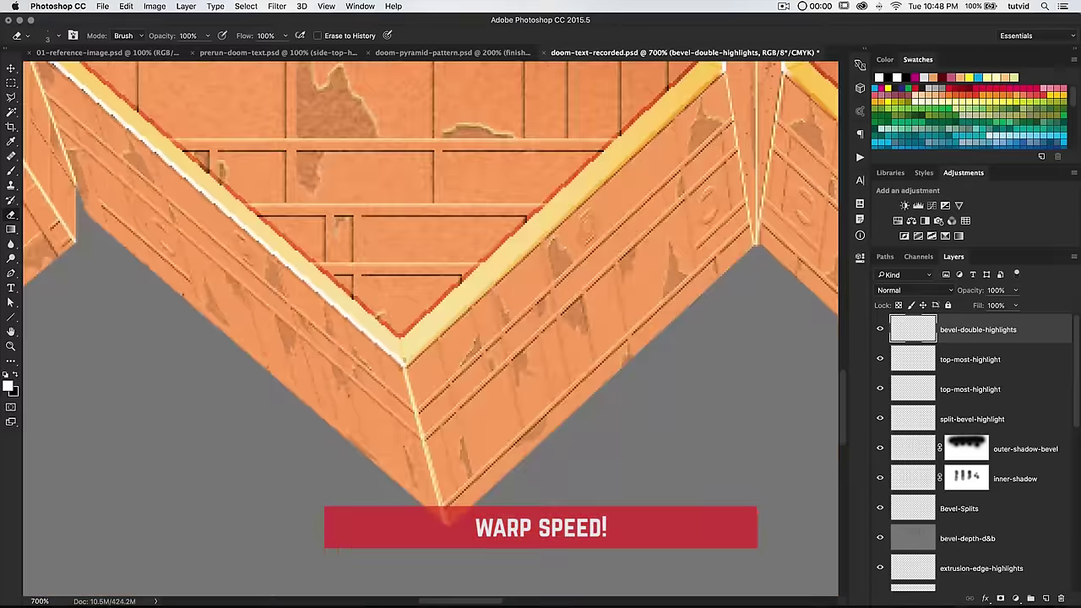
Clean up the white edge highlights around the first O's counter bevels, along the vertical sides and the diagonal.
{"action": "left_click_drag", "start_coordinate": [676, 253], "coordinate": [253, 371]}
{"action": "mouse_move", "coordinate": [473, 118]}
{"action": "left_mouse_down"}
{"action": "mouse_move", "coordinate": [491, 541]}
{"action": "mouse_move", "coordinate": [473, 127]}
{"action": "mouse_move", "coordinate": [507, 549]}
{"action": "left_mouse_up"}
{"action": "left_click_drag", "start_coordinate": [592, 313], "coordinate": [541, 334]}
{"action": "mouse_move", "coordinate": [211, 574]}
{"action": "left_mouse_down"}
{"action": "mouse_move", "coordinate": [330, 458]}
{"action": "mouse_move", "coordinate": [354, 85]}
{"action": "left_mouse_up"}
{"action": "left_click_drag", "start_coordinate": [537, 127], "coordinate": [537, 471]}
{"action": "left_click_drag", "start_coordinate": [381, 189], "coordinate": [381, 343]}
{"action": "left_click_drag", "start_coordinate": [552, 153], "coordinate": [553, 511]}
{"action": "left_click_drag", "start_coordinate": [358, 229], "coordinate": [359, 343]}
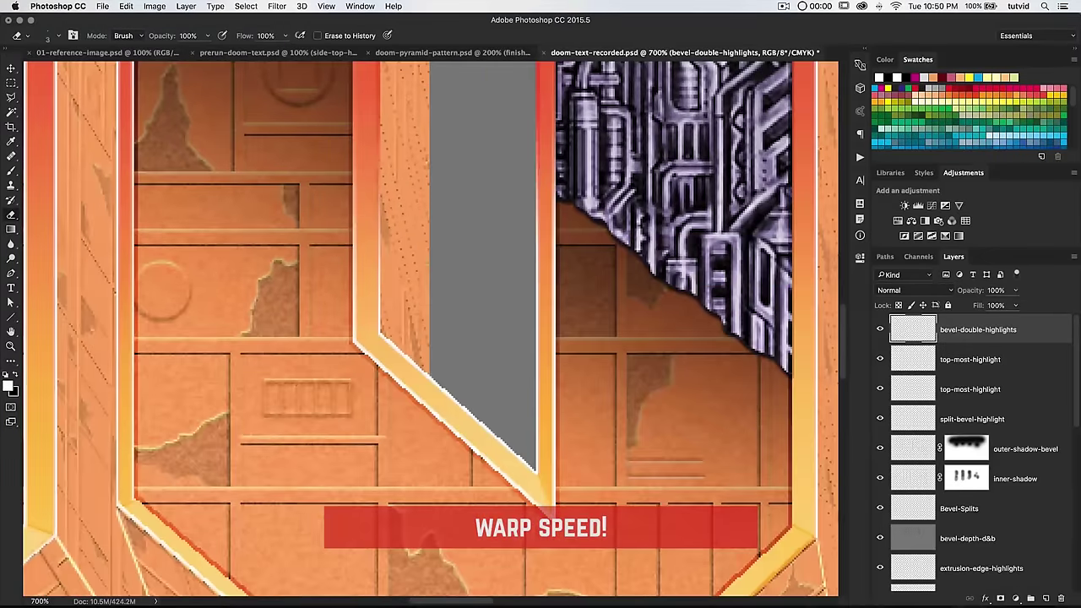
Clean up the double edge highlights on the remaining bevels of the second O and the M.
{"action": "left_click_drag", "start_coordinate": [675, 355], "coordinate": [211, 279]}
{"action": "left_click_drag", "start_coordinate": [304, 338], "coordinate": [530, 350]}
{"action": "mouse_move", "coordinate": [439, 127]}
{"action": "left_mouse_down"}
{"action": "mouse_move", "coordinate": [435, 549]}
{"action": "mouse_move", "coordinate": [434, 364]}
{"action": "left_mouse_up"}
{"action": "left_click_drag", "start_coordinate": [434, 169], "coordinate": [473, 540]}
{"action": "left_click_drag", "start_coordinate": [456, 192], "coordinate": [654, 194]}
{"action": "left_click_drag", "start_coordinate": [591, 523], "coordinate": [422, 127]}
{"action": "left_click_drag", "start_coordinate": [591, 380], "coordinate": [369, 290]}
{"action": "left_click_drag", "start_coordinate": [675, 507], "coordinate": [144, 182]}
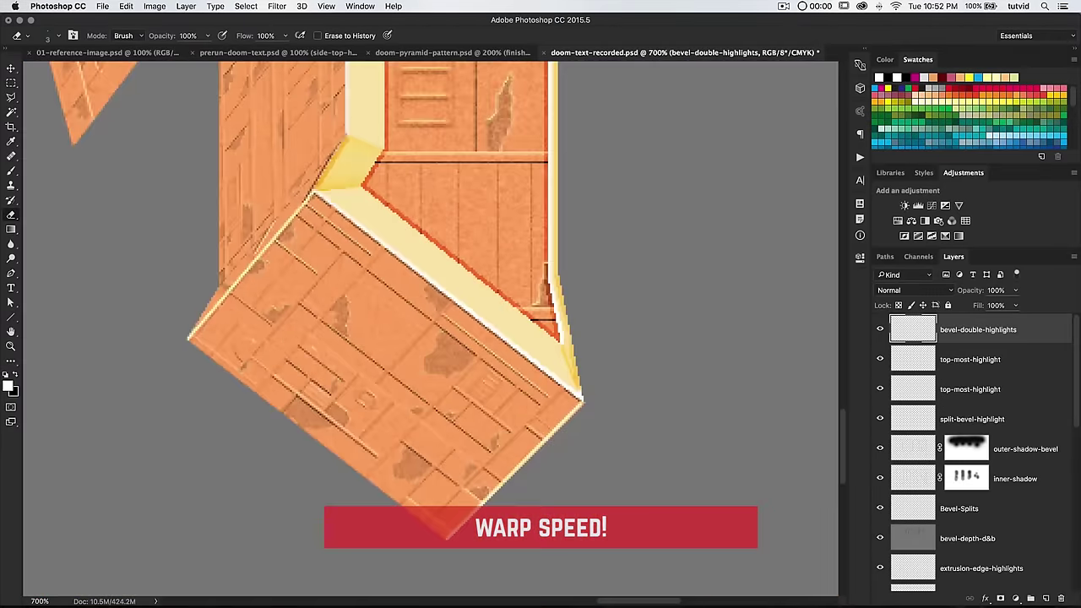
Finish trimming the M's bevel highlights and compare the whole logo at 100% with the prerun version.
{"action": "left_click_drag", "start_coordinate": [579, 102], "coordinate": [540, 574]}
{"action": "left_click_drag", "start_coordinate": [149, 427], "coordinate": [269, 71]}
{"action": "left_click_drag", "start_coordinate": [163, 485], "coordinate": [301, 90]}
{"action": "left_click_drag", "start_coordinate": [405, 96], "coordinate": [517, 101]}
{"action": "left_click_drag", "start_coordinate": [475, 165], "coordinate": [706, 288]}
{"action": "key", "text": "super+1"}
{"action": "left_click", "coordinate": [355, 52]}
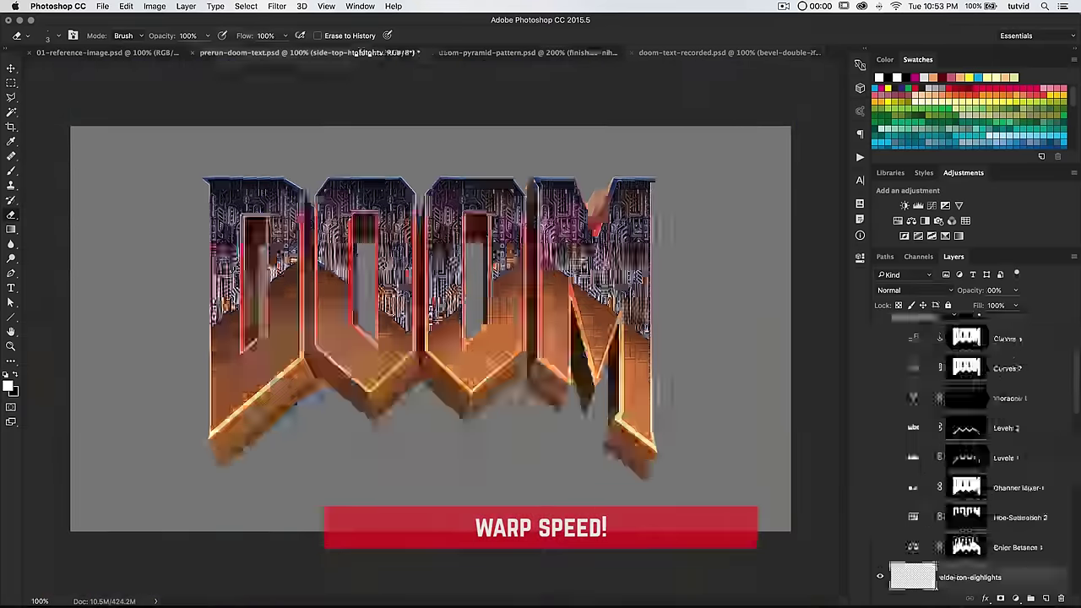
{"action": "left_click", "coordinate": [681, 52]}
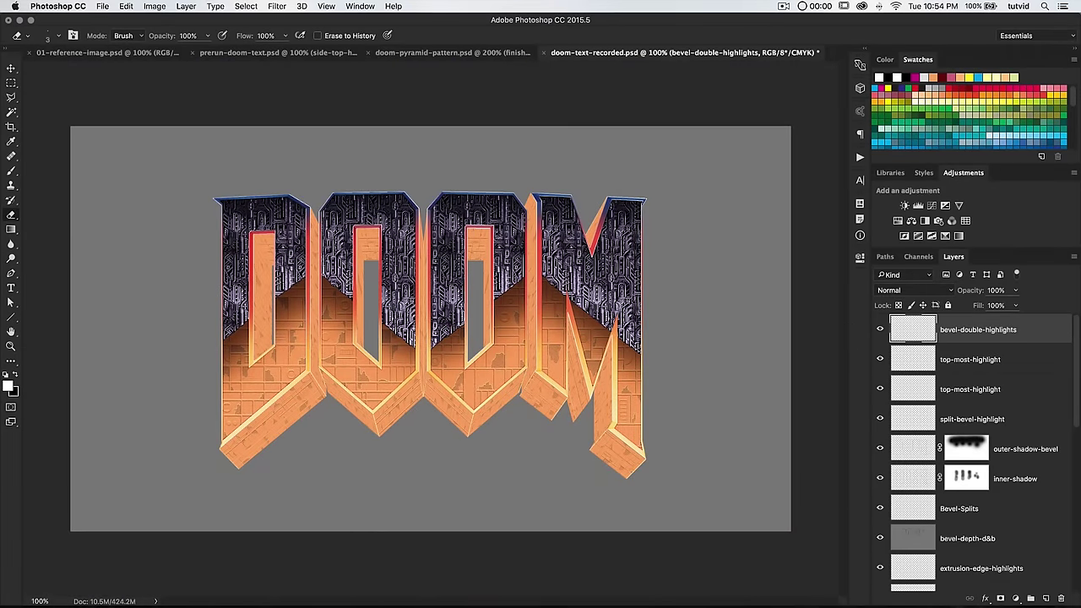
Lower the bevel-double-highlights layer's opacity to 79% and save the document.
{"action": "key", "text": "v"}
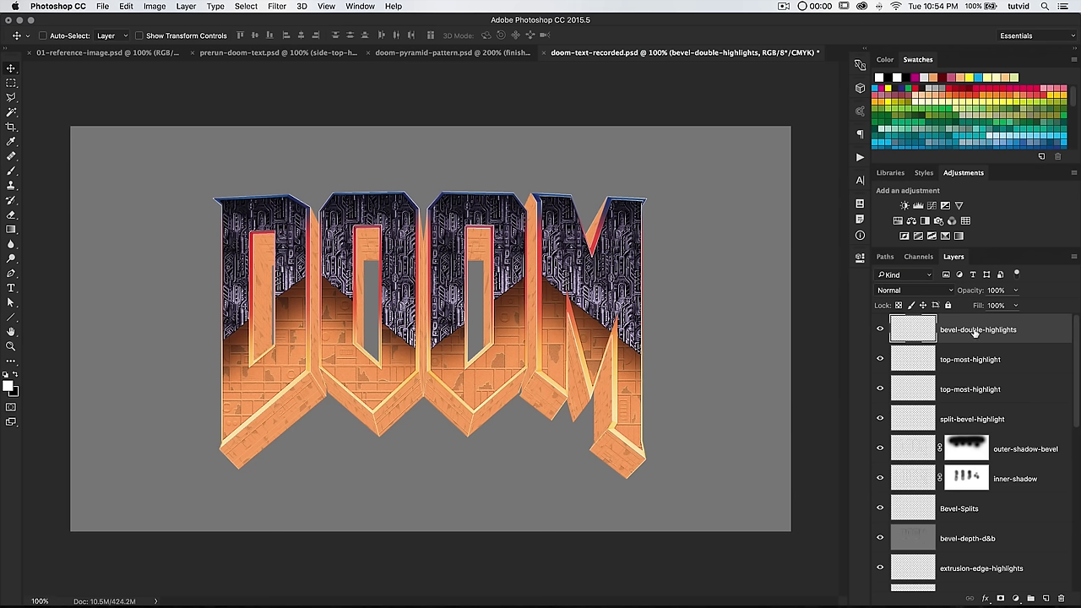
{"action": "left_click_drag", "start_coordinate": [967, 292], "coordinate": [959, 294]}
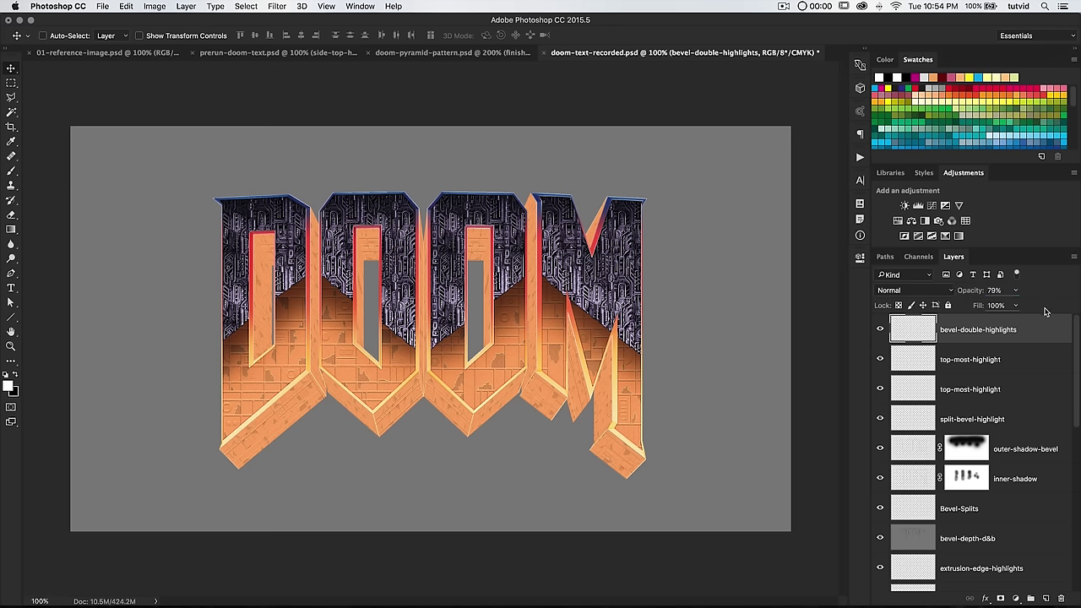
{"action": "key", "text": "super+s"}
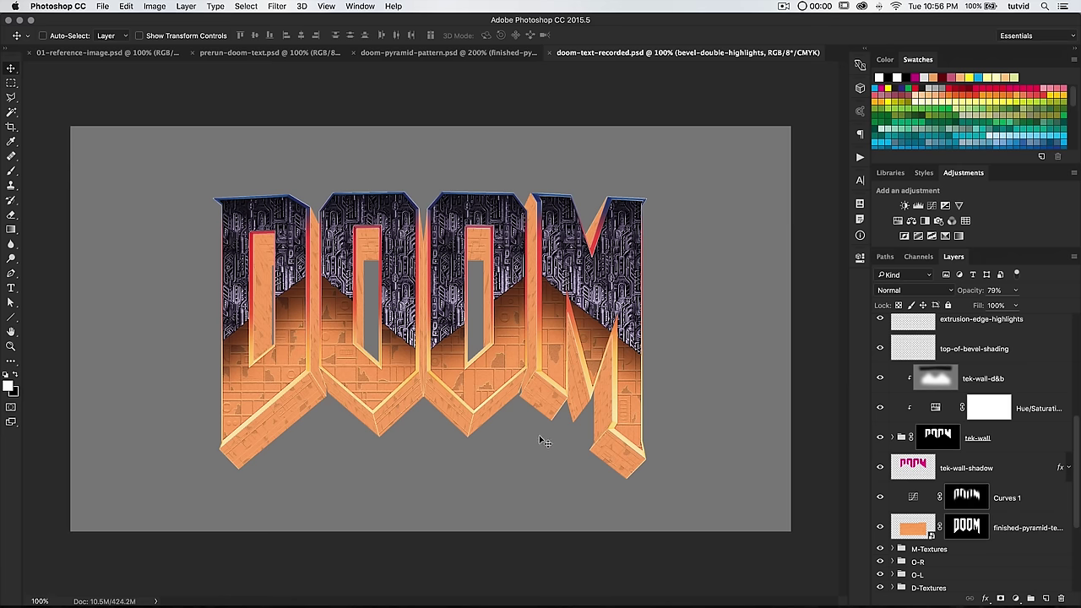
Add a Curves adjustment masked by the extrusions channel above the texture layers in the D-Textures group.
{"action": "scroll", "coordinate": [953, 480], "scroll_direction": "down", "scroll_amount": 5}
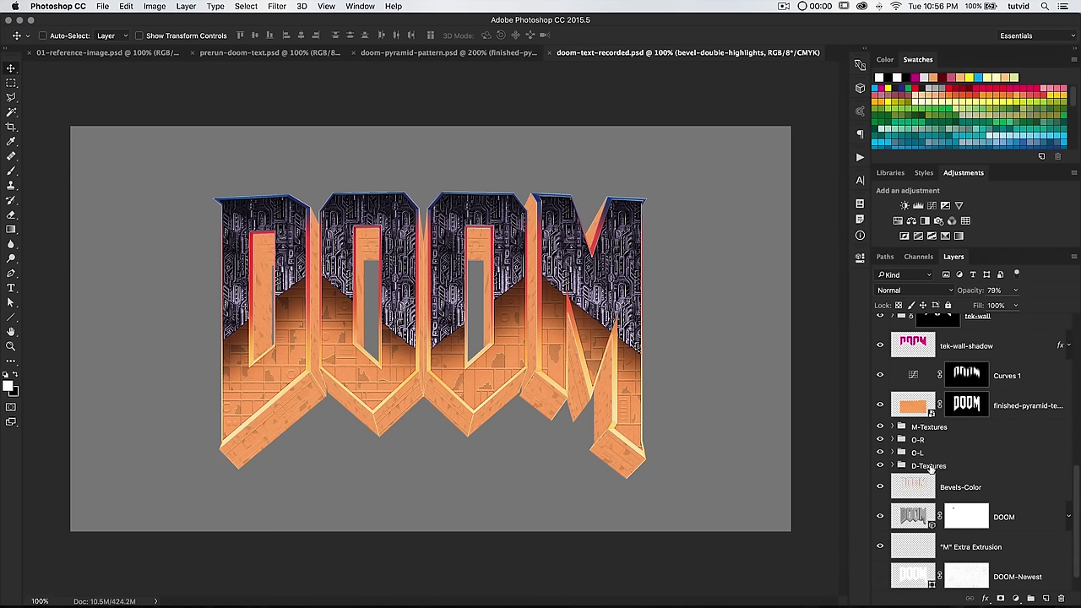
{"action": "left_click", "coordinate": [932, 469]}
{"action": "left_click", "coordinate": [894, 466]}
{"action": "scroll", "coordinate": [929, 430], "scroll_direction": "down", "scroll_amount": 3}
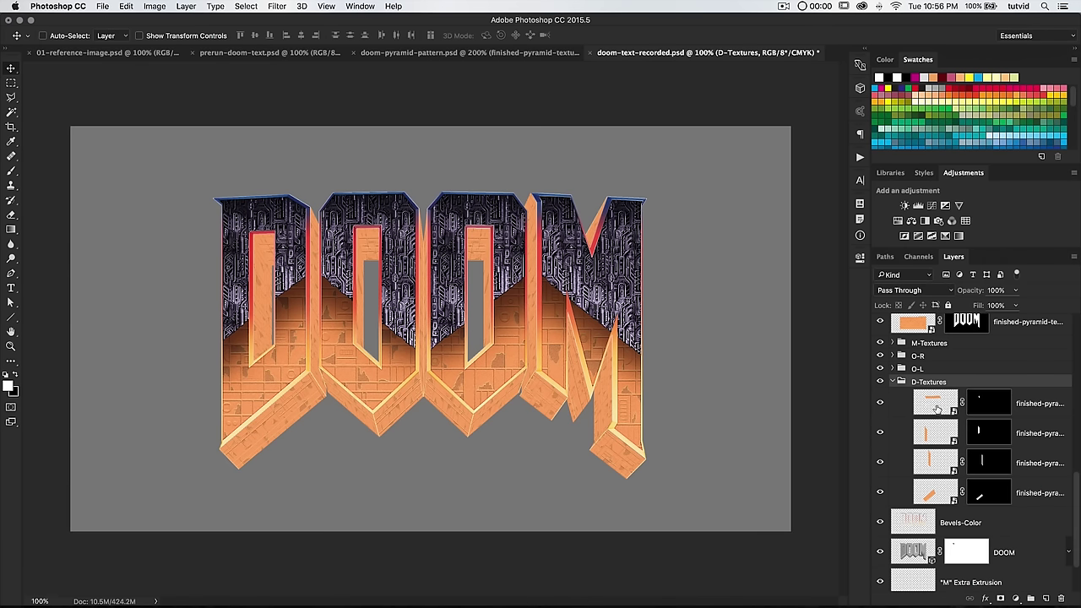
{"action": "left_click", "coordinate": [935, 405]}
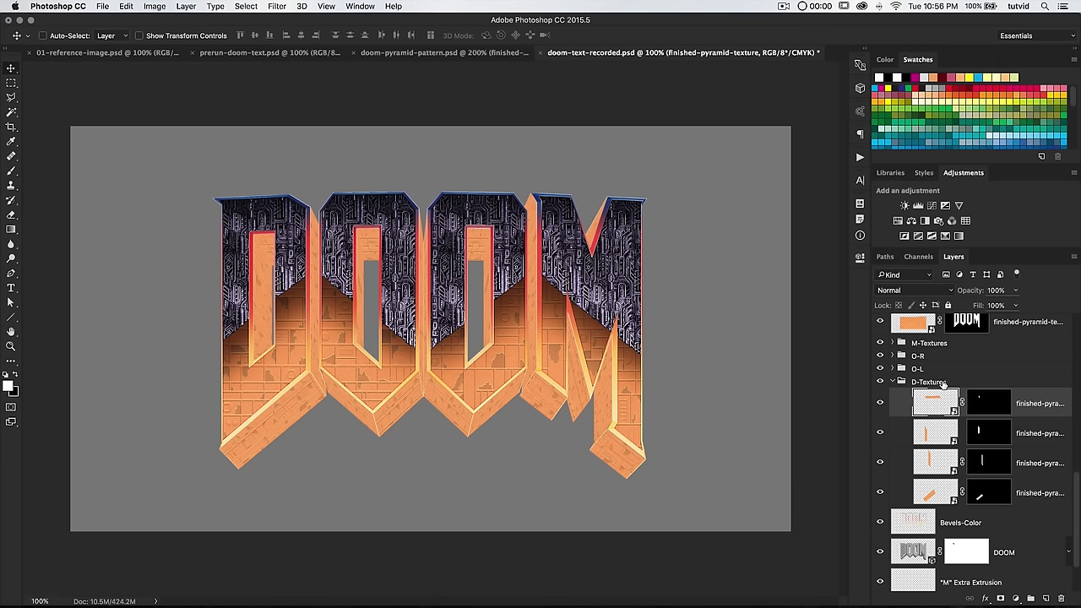
{"action": "left_click", "coordinate": [931, 206]}
{"action": "key", "text": "ctrl+z"}
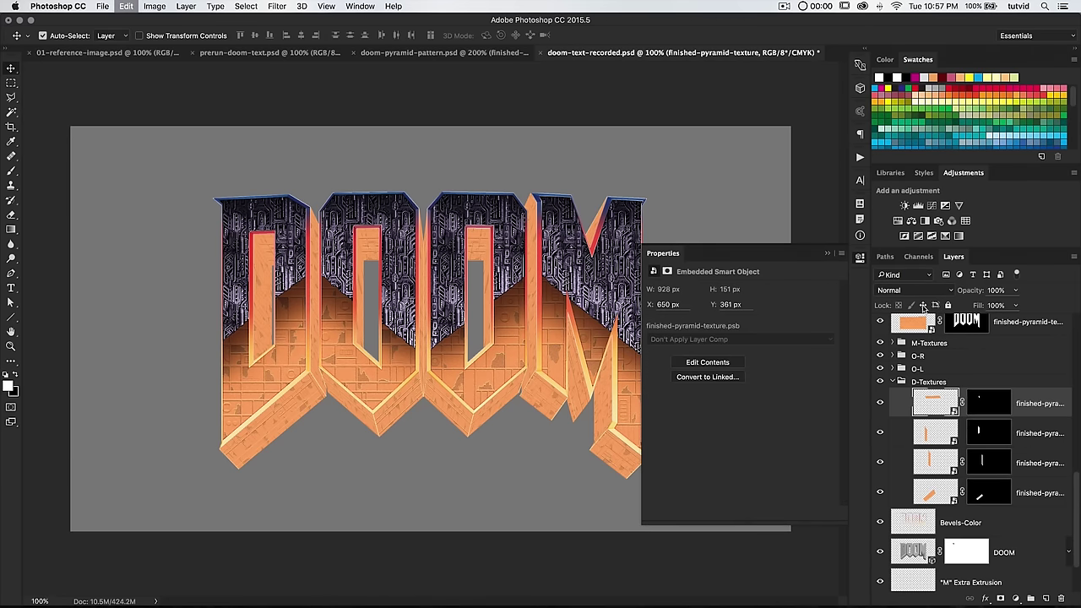
{"action": "left_click", "coordinate": [919, 256]}
{"action": "left_click", "coordinate": [905, 483], "text": "super"}
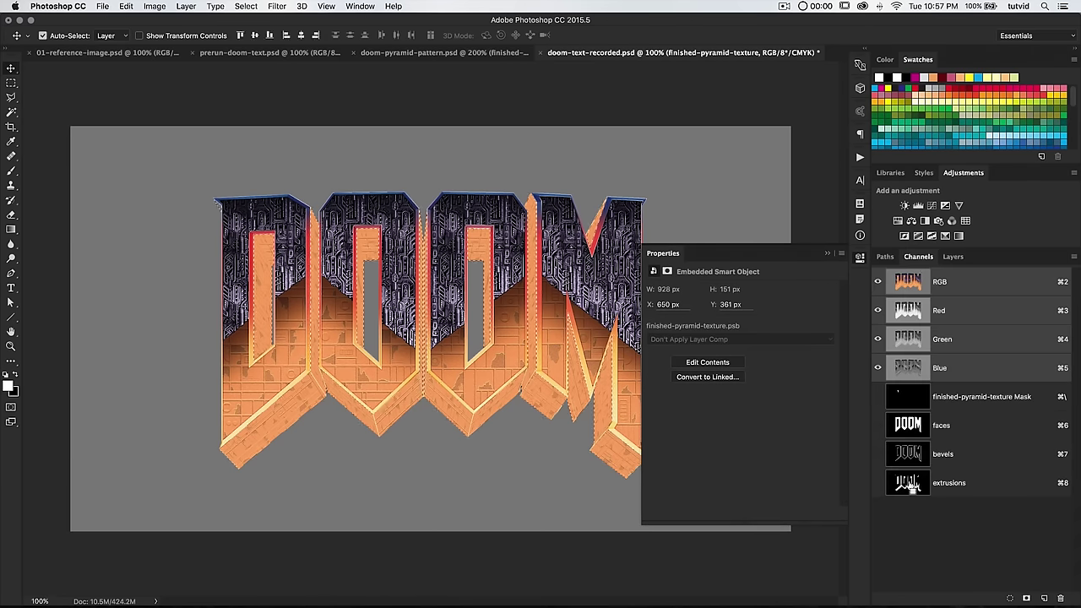
{"action": "left_click", "coordinate": [952, 257]}
{"action": "left_click", "coordinate": [931, 205]}
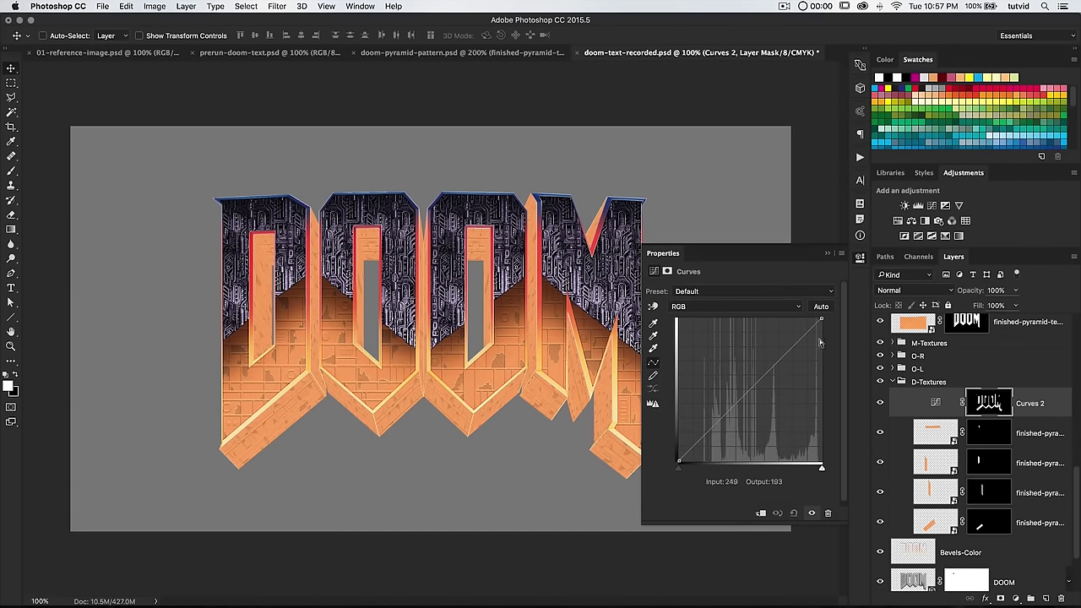
Darken the D's extrusions by pulling the Curves white point down to roughly half output.
{"action": "left_click_drag", "start_coordinate": [821, 319], "coordinate": [836, 369]}
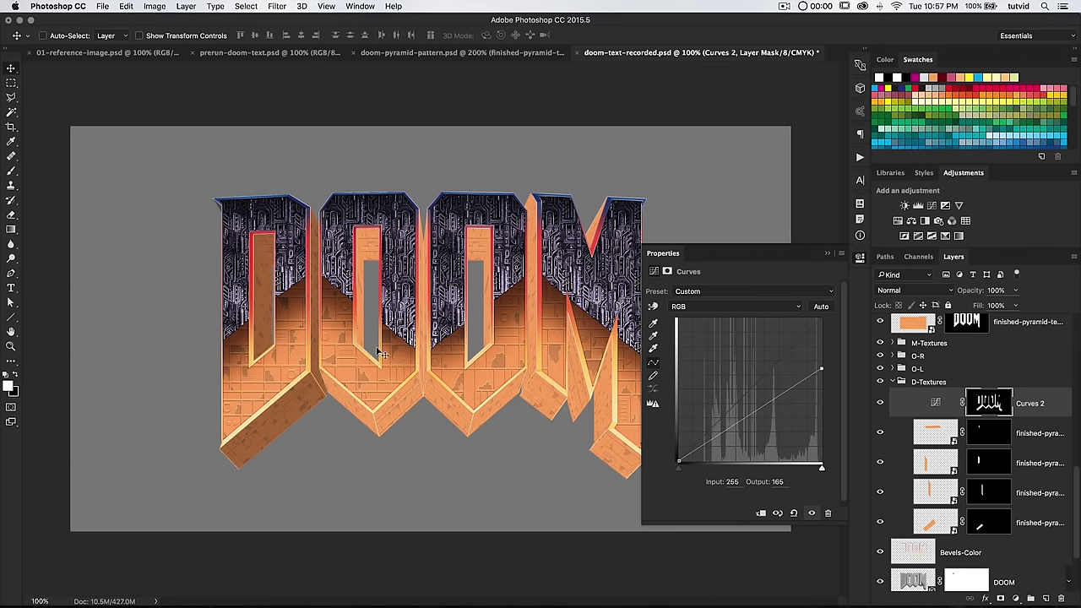
{"action": "left_click_drag", "start_coordinate": [822, 368], "coordinate": [826, 385]}
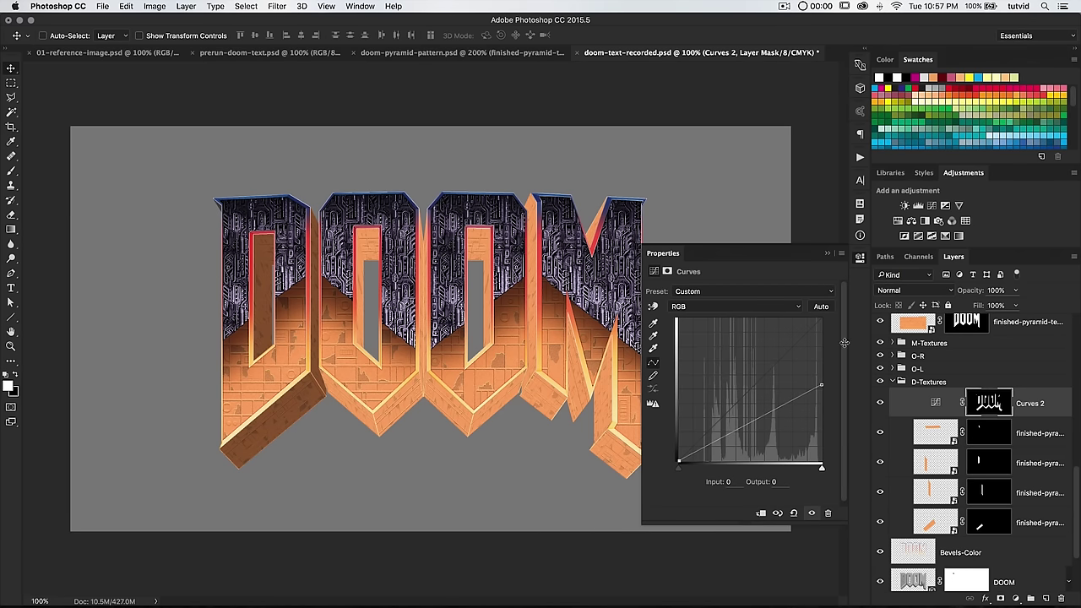
{"action": "left_click", "coordinate": [860, 259]}
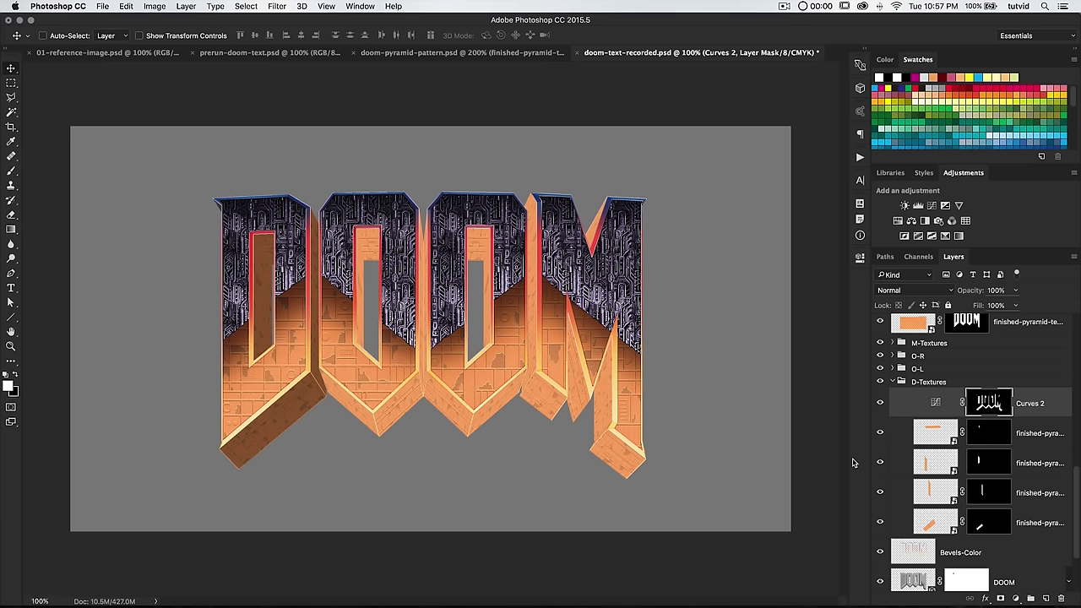
Fill the Curves 2 mask with black and load the D's lower diagonal extrusion as a selection.
{"action": "key", "text": "super+BackSpace"}
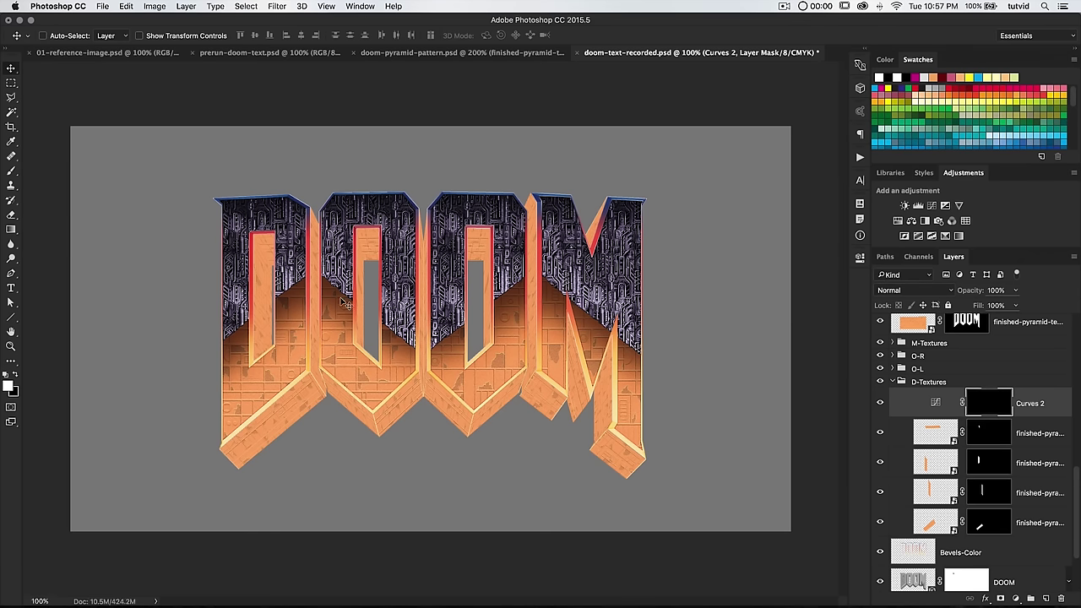
{"action": "key", "text": "z"}
{"action": "left_click", "coordinate": [260, 407]}
{"action": "left_click", "coordinate": [335, 434]}
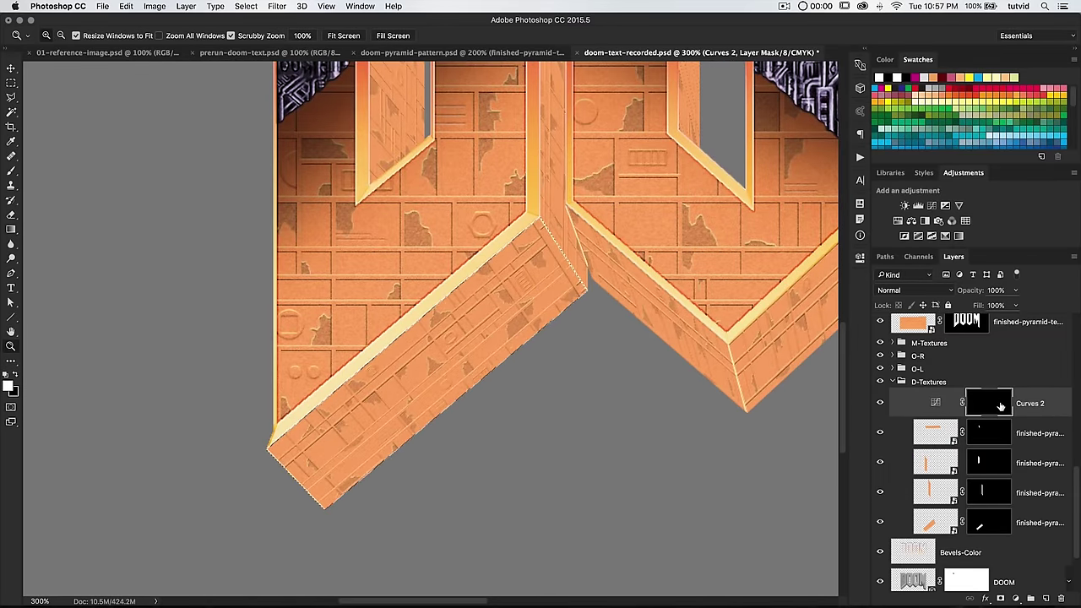
{"action": "key", "text": "super+1"}
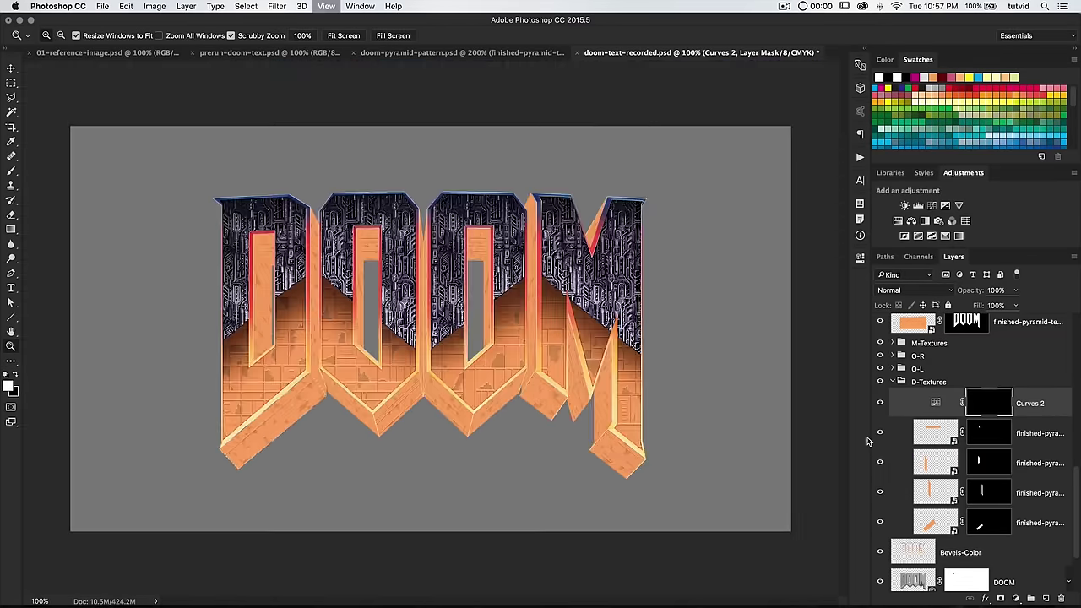
Shade the D's lower diagonal extrusion by painting white on the Curves 2 mask with a soft brush at 10% opacity.
{"action": "key", "text": "b"}
{"action": "right_click", "coordinate": [295, 258]}
{"action": "left_click", "coordinate": [208, 36]}
{"action": "type", "text": "10"}
{"action": "key", "text": "Return"}
{"action": "key", "text": "super+plus"}
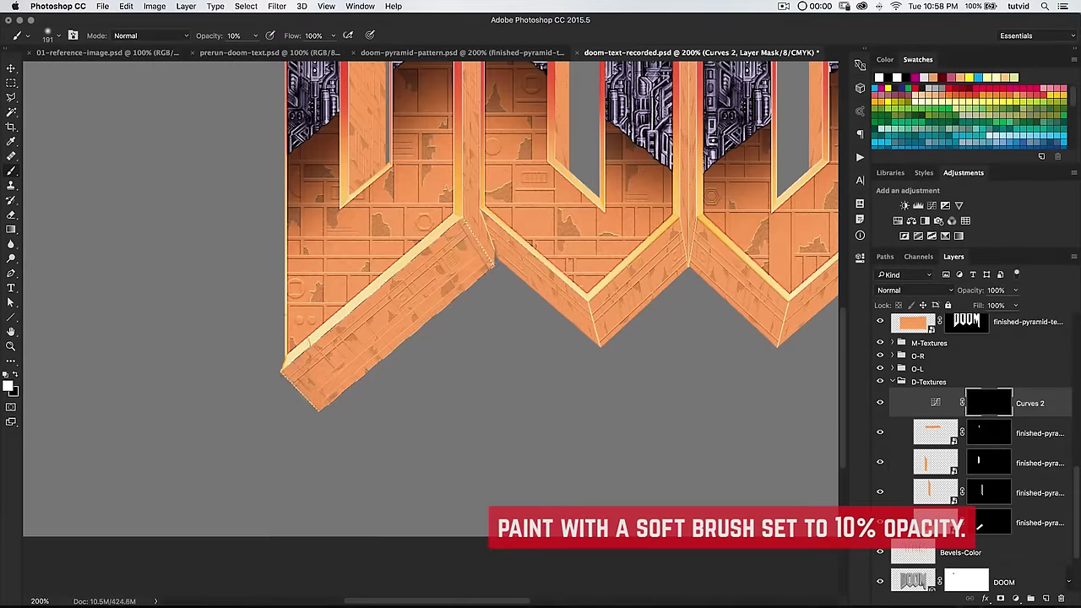
{"action": "left_click_drag", "start_coordinate": [460, 262], "coordinate": [312, 380]}
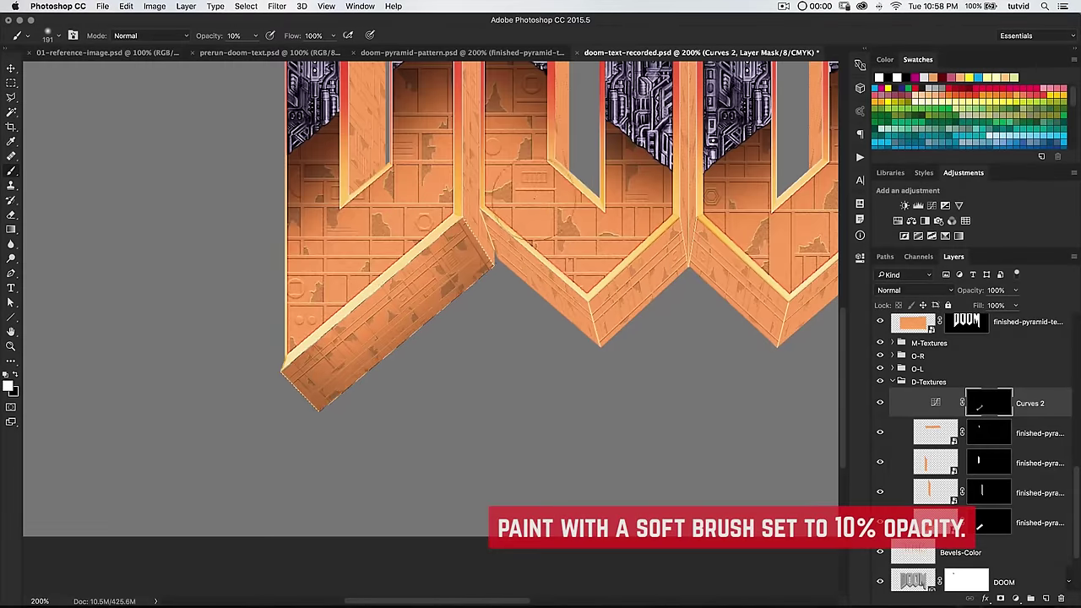
Load the D's tall vertical side extrusion as a selection from its texture mask and shade it on the Curves 2 mask.
{"action": "left_click", "coordinate": [988, 492], "text": "super"}
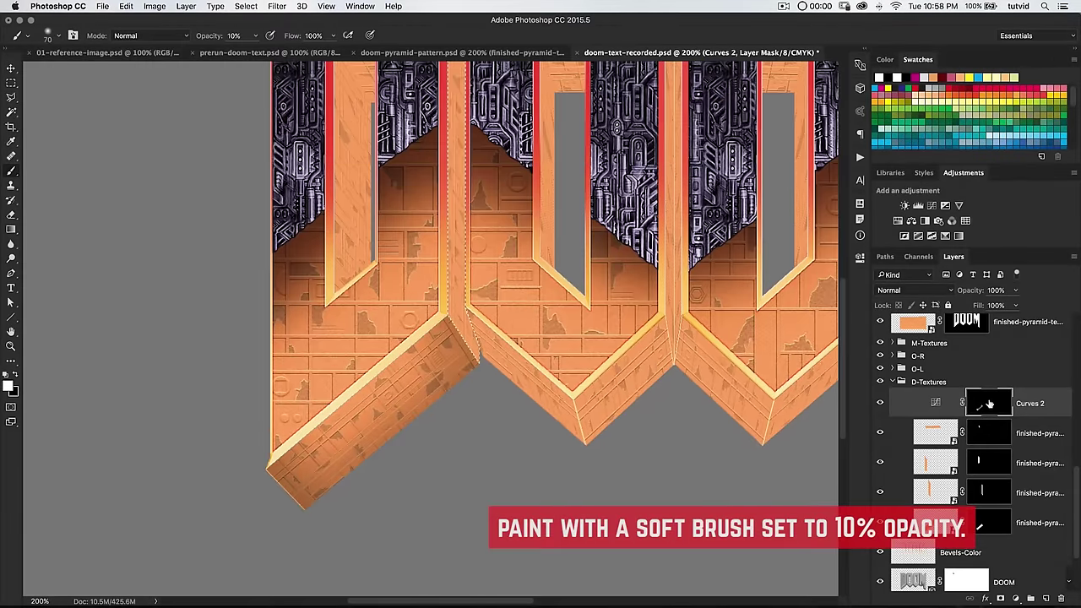
{"action": "scroll", "coordinate": [473, 304], "scroll_direction": "up", "scroll_amount": 5}
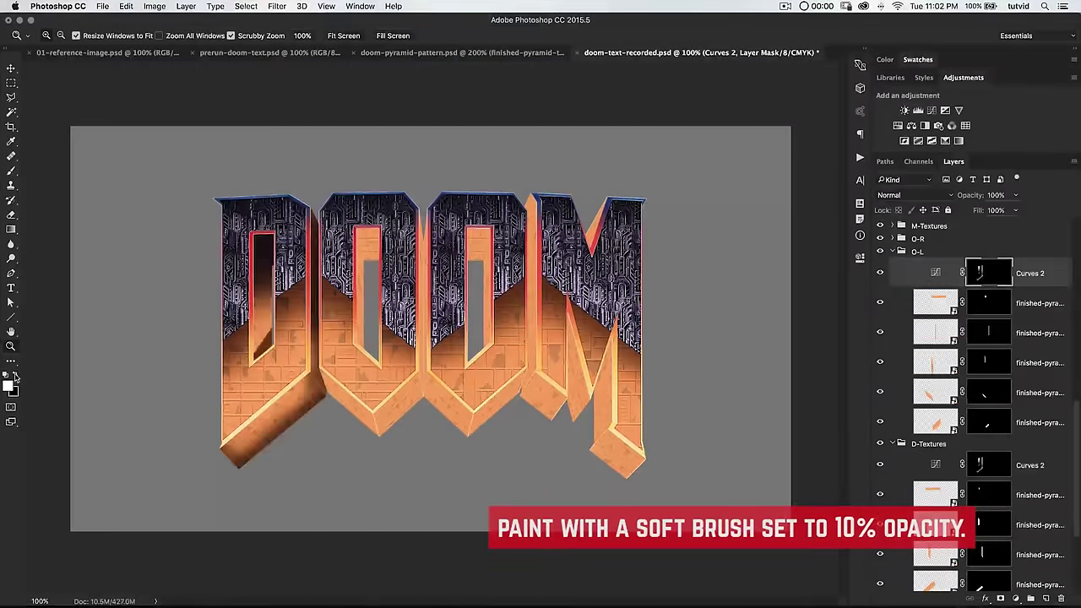
Load the left O's extrusion texture masks as selections and shade them on its Curves 2 mask with a 10% opacity brush.
{"action": "left_click", "coordinate": [988, 426], "text": "super"}
{"action": "key", "text": "1"}
{"action": "left_click", "coordinate": [1003, 336], "text": "super"}
{"action": "key", "text": "["}
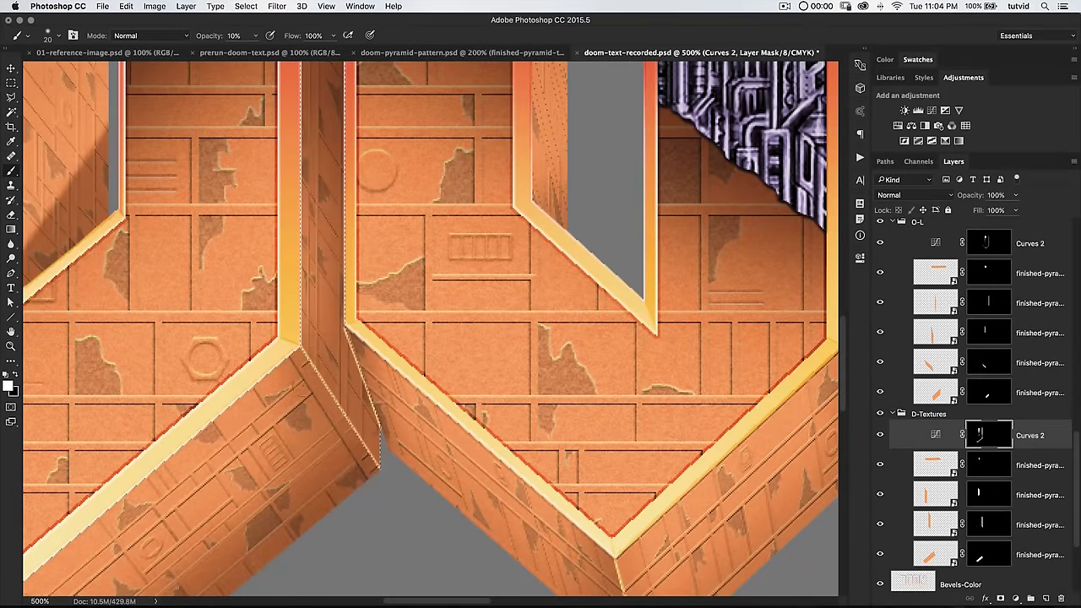
Deepen the shading at the lower end of the D's tall side extrusion on the Curves 2 mask with a 60% opacity brush.
{"action": "key", "text": "super+minus"}
{"action": "key", "text": "super+minus"}
{"action": "key", "text": "super+minus"}
{"action": "key", "text": "super+minus"}
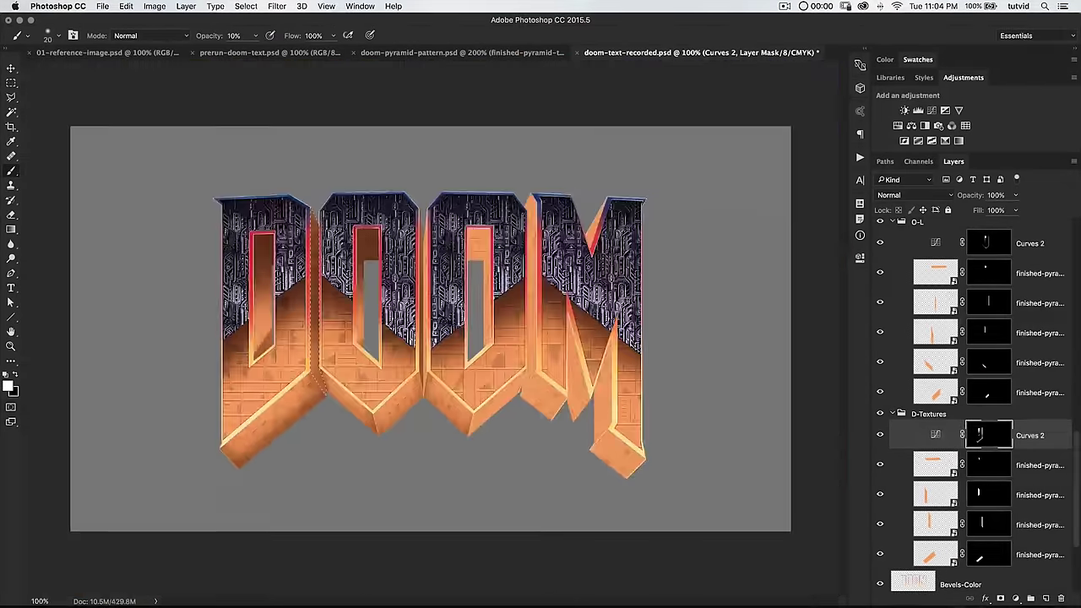
{"action": "key", "text": "z"}
{"action": "left_click", "coordinate": [303, 338]}
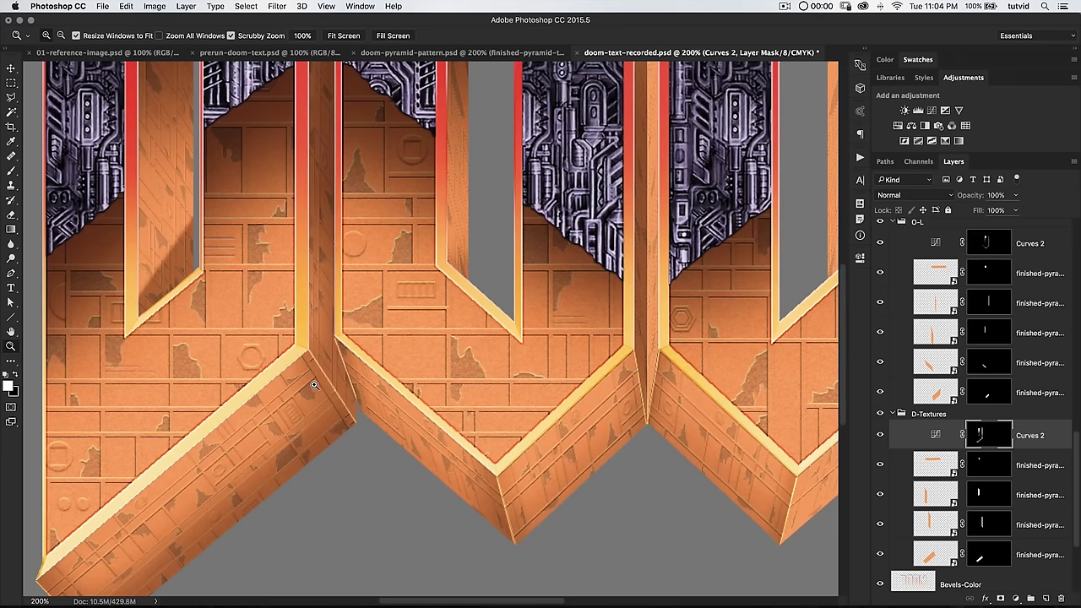
{"action": "left_click_drag", "start_coordinate": [633, 347], "coordinate": [237, 293]}
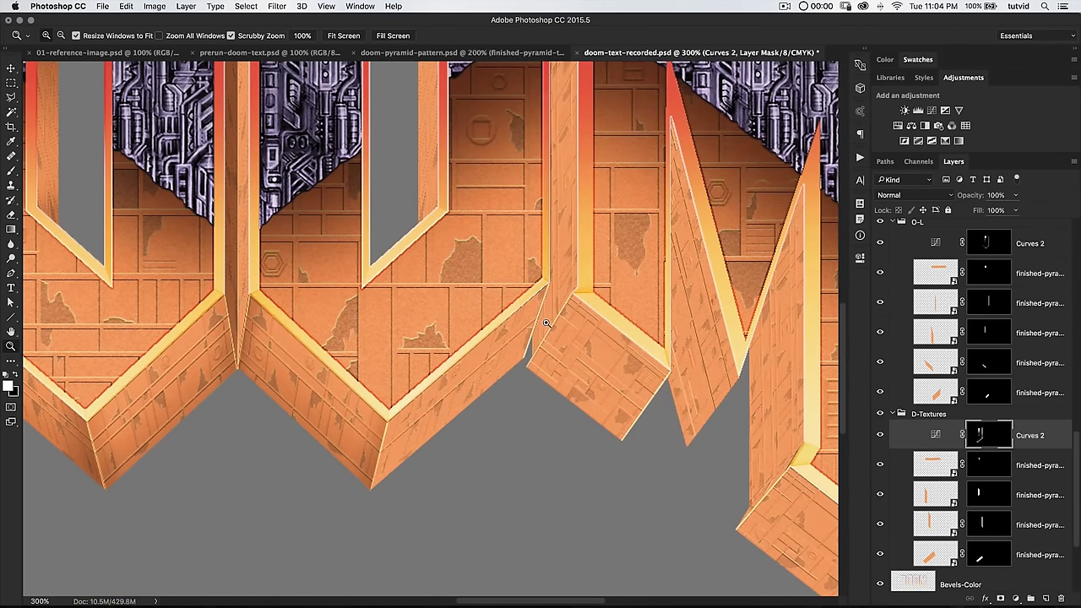
{"action": "left_click_drag", "start_coordinate": [264, 260], "coordinate": [693, 289]}
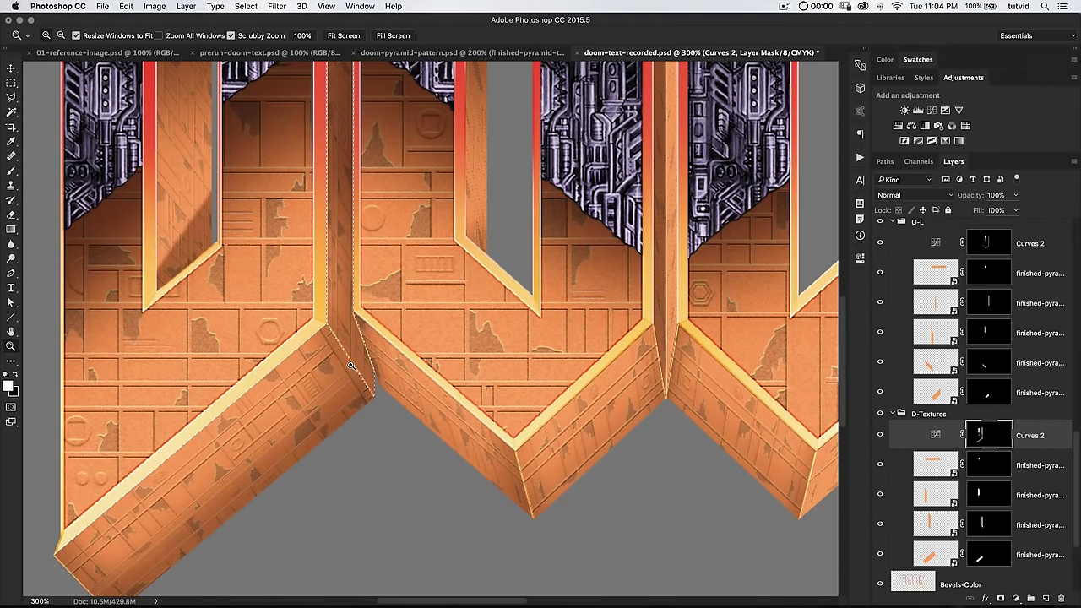
{"action": "key", "text": "b"}
{"action": "key", "text": "6"}
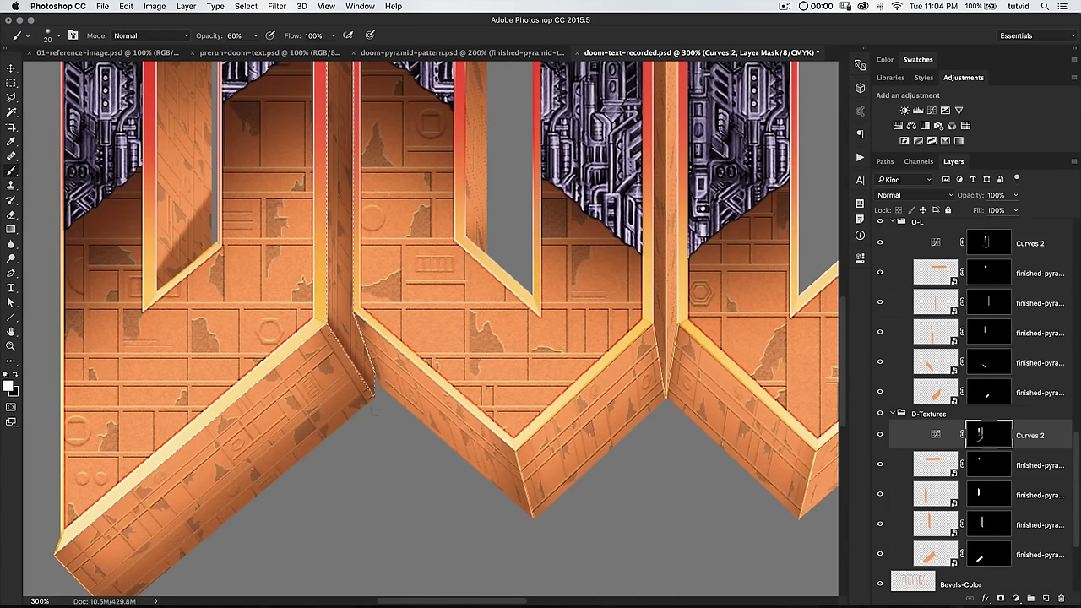
{"action": "key", "text": "super+minus"}
{"action": "key", "text": "super+minus"}
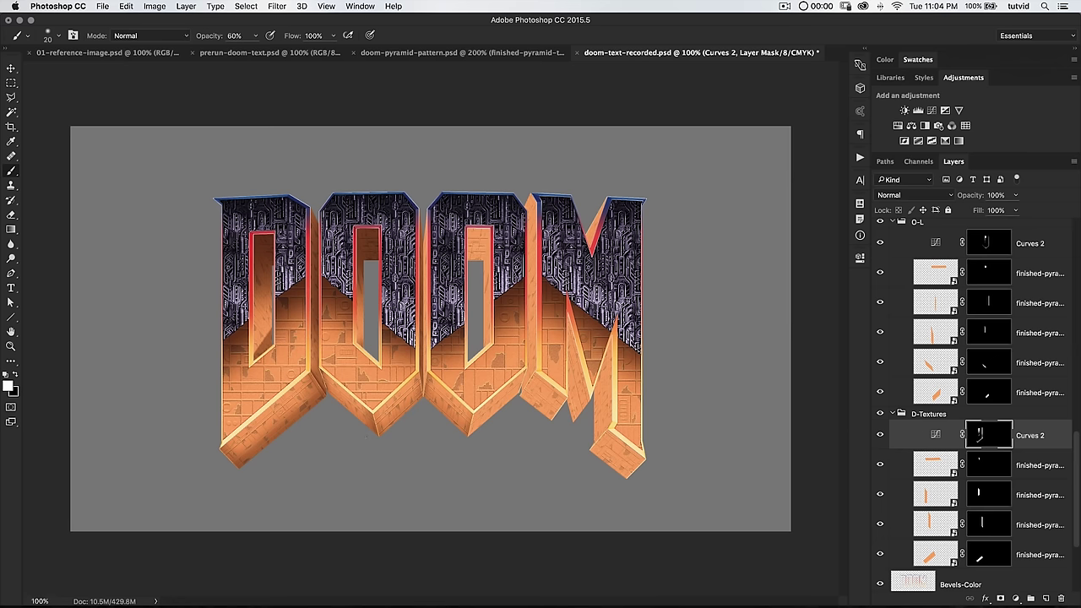
Lighten the middle of the D's lower diagonal extrusion by painting black on the Curves 2 mask.
{"action": "key", "text": "x"}
{"action": "left_click_drag", "start_coordinate": [249, 469], "coordinate": [310, 405]}
{"action": "left_click_drag", "start_coordinate": [259, 456], "coordinate": [299, 424]}
{"action": "key", "text": "x"}
{"action": "left_click", "coordinate": [263, 463]}
{"action": "key", "text": "super+z"}
Load the D's lower diagonal extrusion as a selection, darken its bottom tip with a smaller white brush on the Curves 2 mask, and deselect.
{"action": "left_click", "coordinate": [976, 562], "text": "super"}
{"action": "key", "text": "bracketleft"}
{"action": "key", "text": "bracketleft"}
{"action": "mouse_move", "coordinate": [236, 473]}
{"action": "left_mouse_down"}
{"action": "mouse_move", "coordinate": [316, 405]}
{"action": "mouse_move", "coordinate": [218, 465]}
{"action": "left_mouse_up"}
{"action": "key", "text": "super+d"}
{"action": "key", "text": "x"}
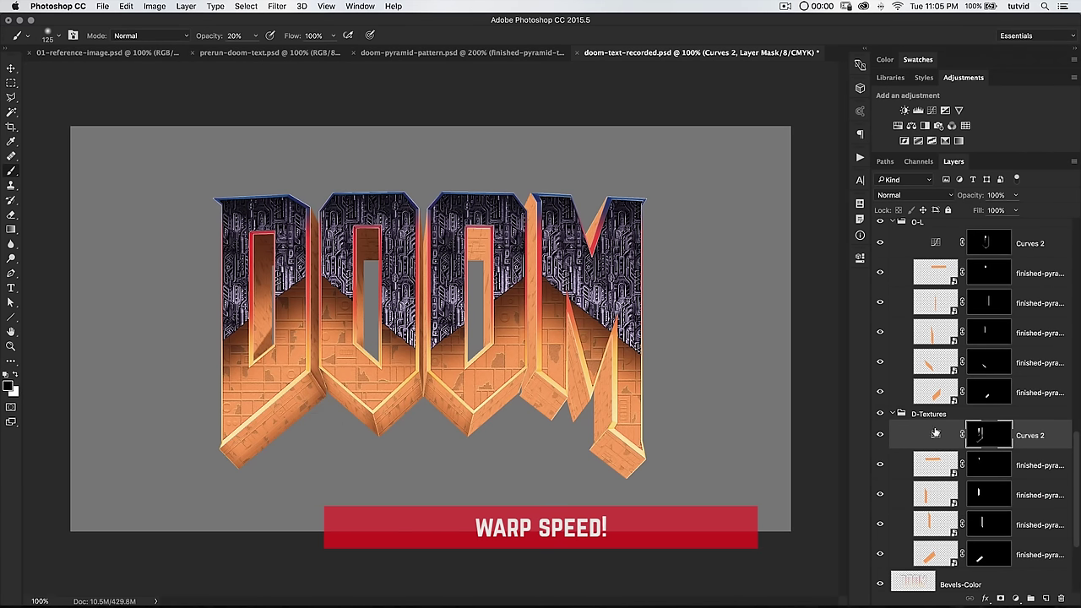
Collapse the D-Textures group and shade the right O's inner extrusion by painting on the O-R group's Curves 2 mask.
{"action": "left_click", "coordinate": [893, 413]}
{"action": "scroll", "coordinate": [1001, 367], "scroll_direction": "up", "scroll_amount": 5}
{"action": "left_click", "coordinate": [989, 350]}
{"action": "left_click_drag", "start_coordinate": [481, 236], "coordinate": [481, 338]}
Collapse the O-R group and shade the M's extrusions on its Curves 2 mask, using the texture masks as selections.
{"action": "left_click", "coordinate": [893, 314]}
{"action": "left_click", "coordinate": [989, 277]}
{"action": "key", "text": "super+equal"}
{"action": "key", "text": "super+equal"}
{"action": "left_click", "coordinate": [989, 424], "text": "super"}
{"action": "key", "text": "super+1"}
{"action": "scroll", "coordinate": [980, 380], "scroll_direction": "up", "scroll_amount": 5}
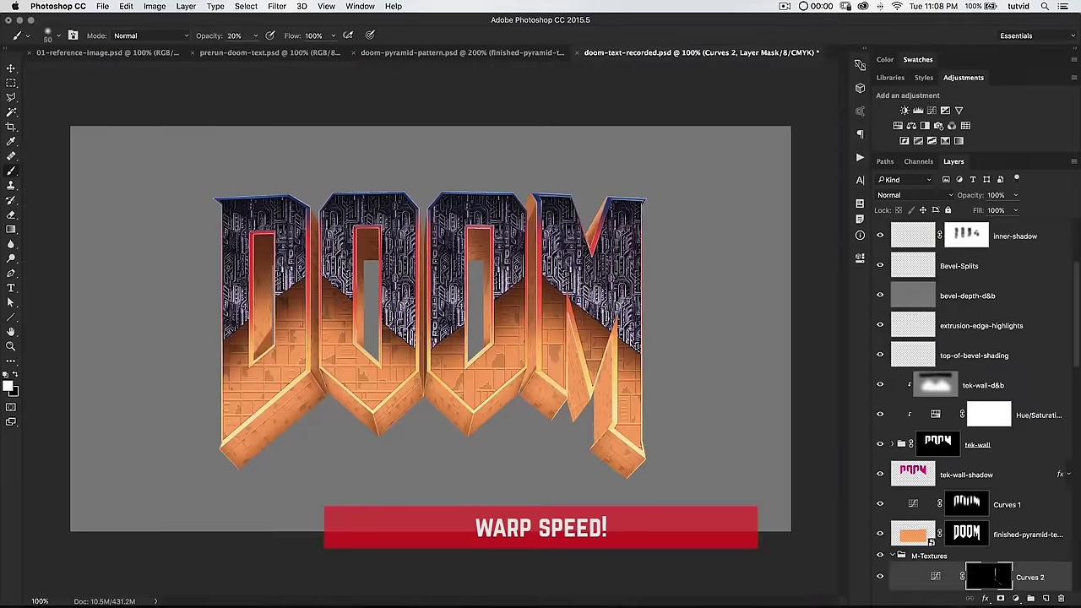
Collapse the M-Textures group, select the bevel-double-highlights layer and save the document.
{"action": "scroll", "coordinate": [979, 379], "scroll_direction": "down", "scroll_amount": 5}
{"action": "left_click", "coordinate": [893, 313]}
{"action": "scroll", "coordinate": [979, 379], "scroll_direction": "up", "scroll_amount": 8}
{"action": "left_click", "coordinate": [977, 234]}
{"action": "key", "text": "v"}
{"action": "key", "text": "super+s"}
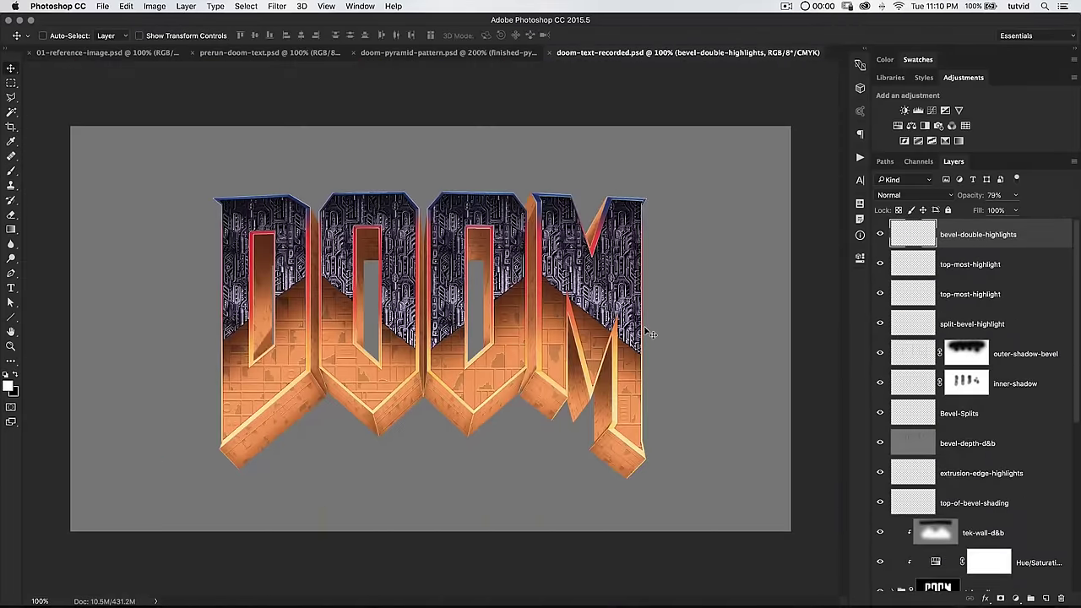
Select the whole logo from the faces, bevels and extrusions channels and add a Color Balance adjustment above bevel-double-highlights.
{"action": "left_click", "coordinate": [919, 163]}
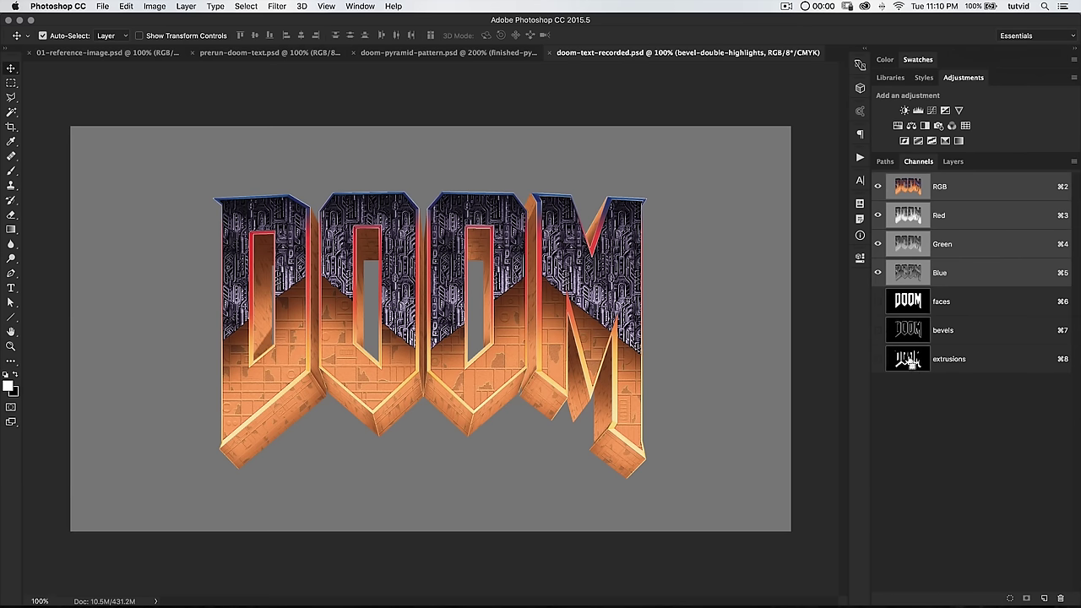
{"action": "left_click", "coordinate": [909, 360], "text": "super"}
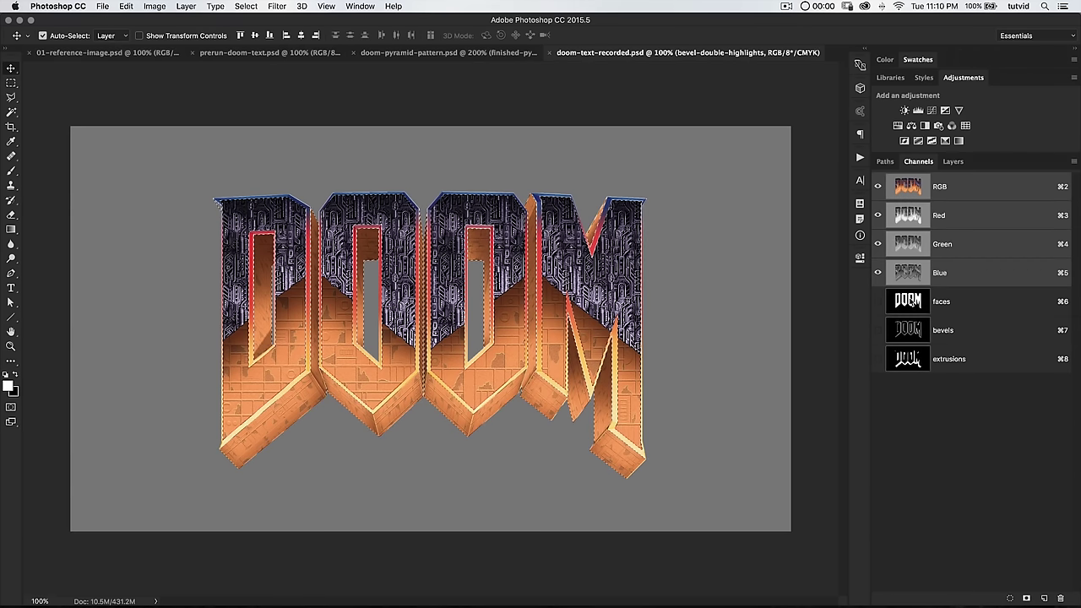
{"action": "left_click", "coordinate": [953, 161]}
{"action": "left_click", "coordinate": [910, 125]}
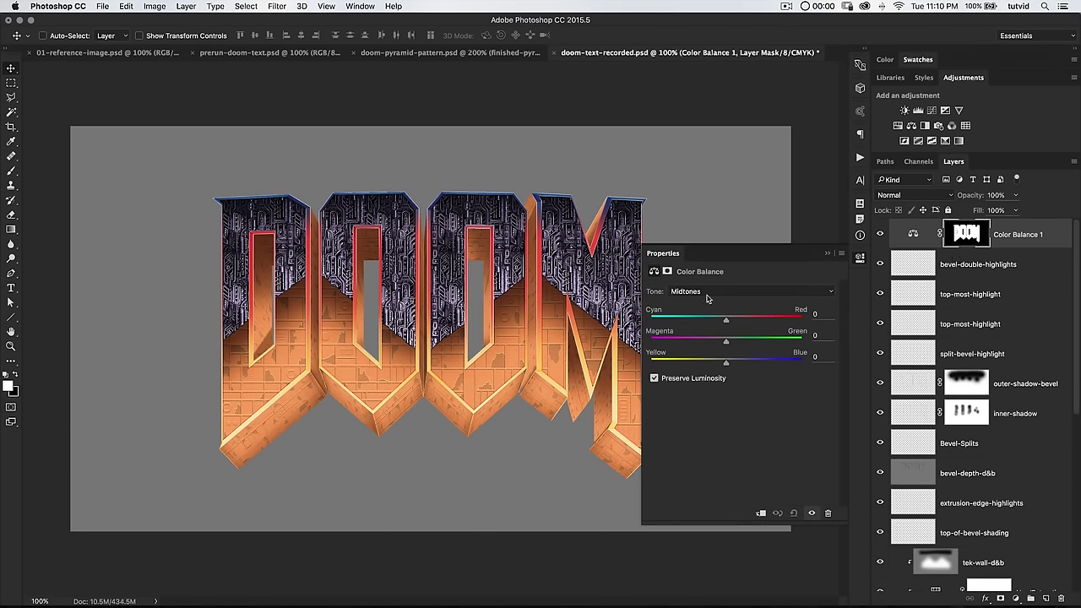
{"action": "left_click", "coordinate": [861, 258]}
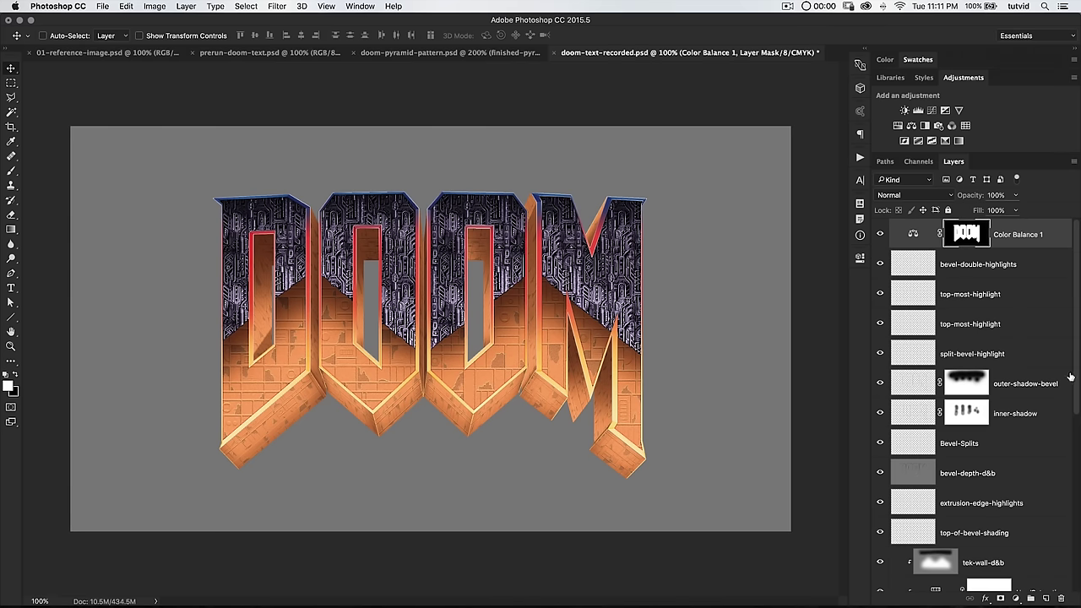
Exclude the tek-wall area from the Color Balance 1 mask by loading the tek-wall mask, filling it with black and deselecting.
{"action": "scroll", "coordinate": [1070, 376], "scroll_direction": "down", "scroll_amount": 5}
{"action": "left_click", "coordinate": [939, 439], "text": "super"}
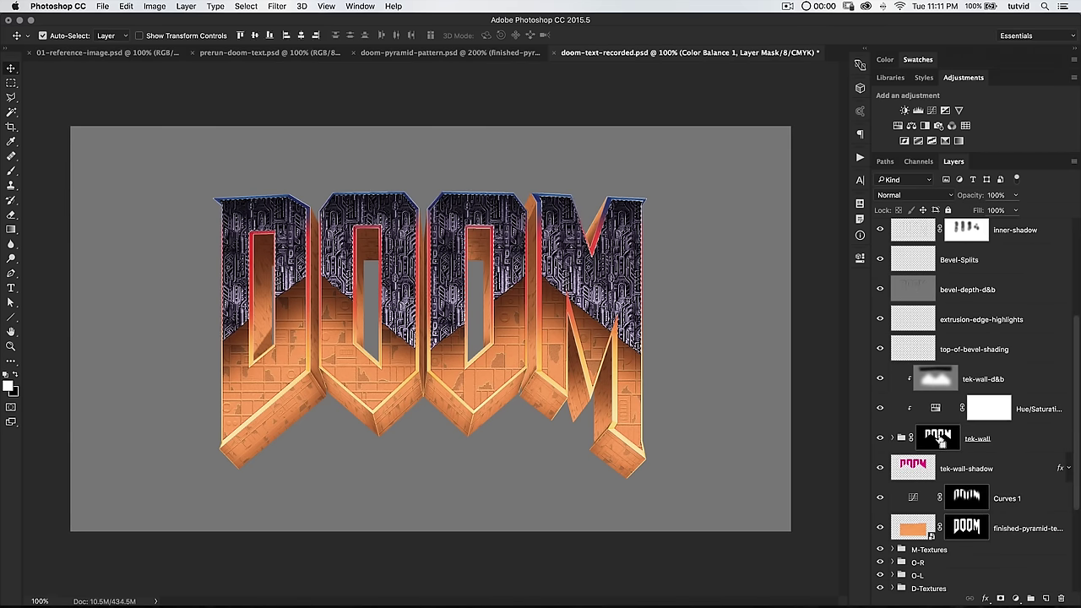
{"action": "left_click", "coordinate": [939, 439]}
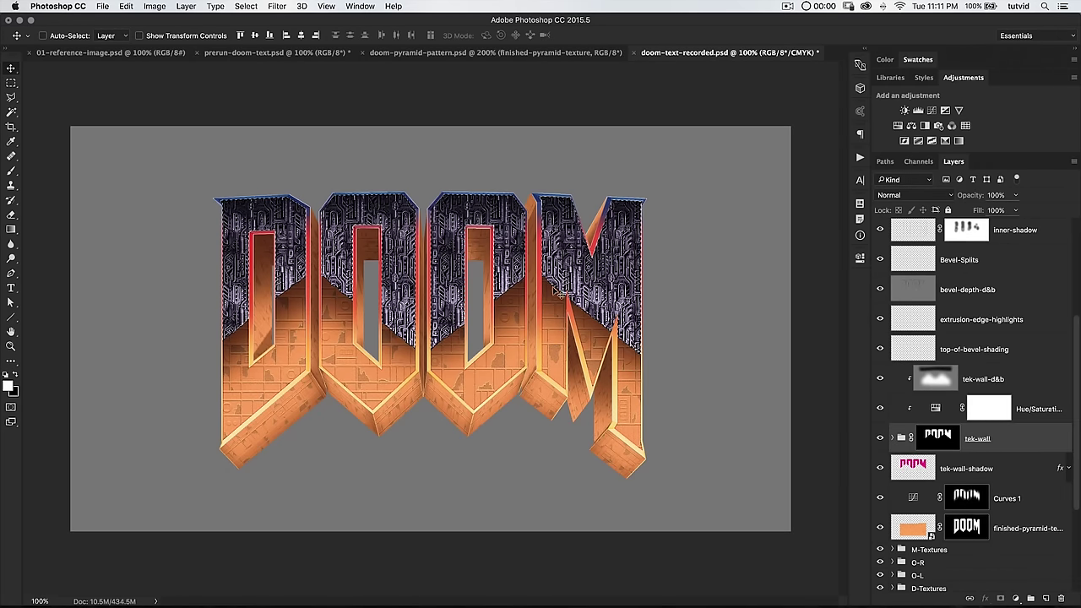
{"action": "scroll", "coordinate": [1032, 338], "scroll_direction": "up", "scroll_amount": 5}
{"action": "left_click", "coordinate": [959, 232]}
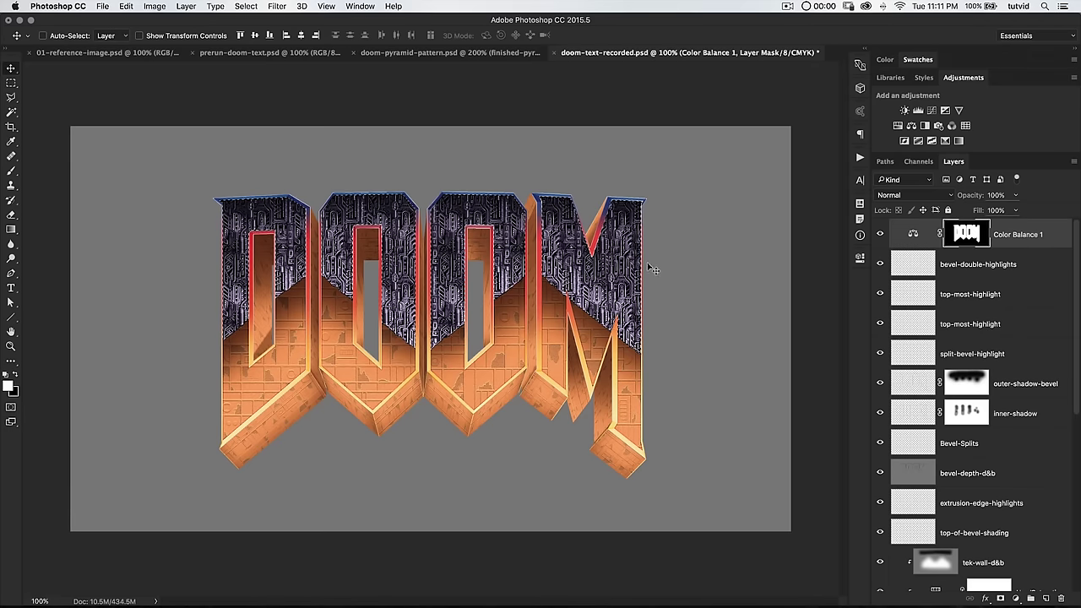
{"action": "left_click", "coordinate": [16, 375]}
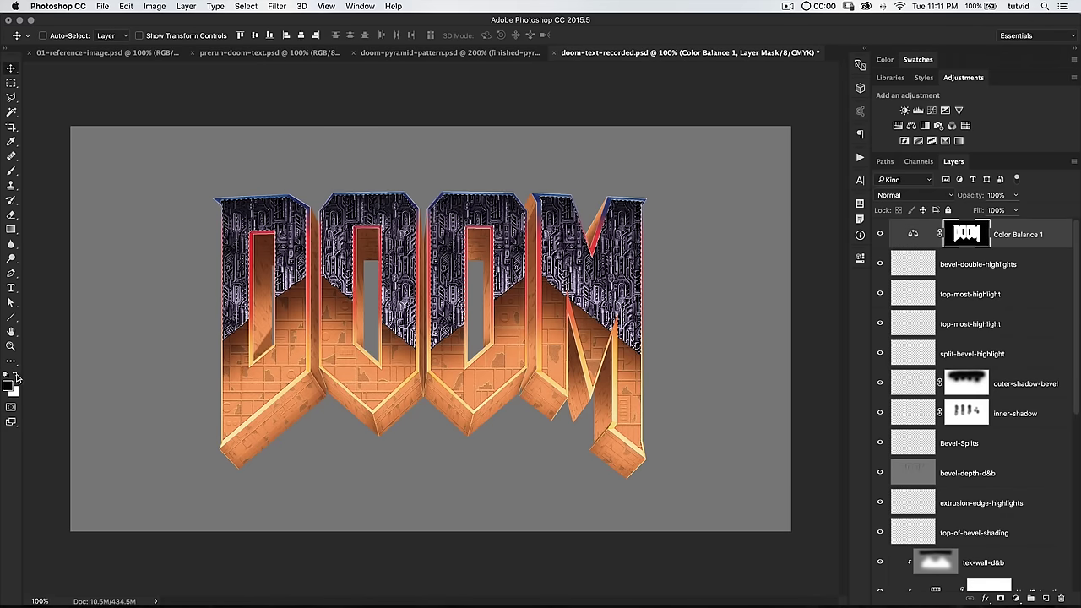
{"action": "key", "text": "alt+BackSpace"}
{"action": "key", "text": "super+d"}
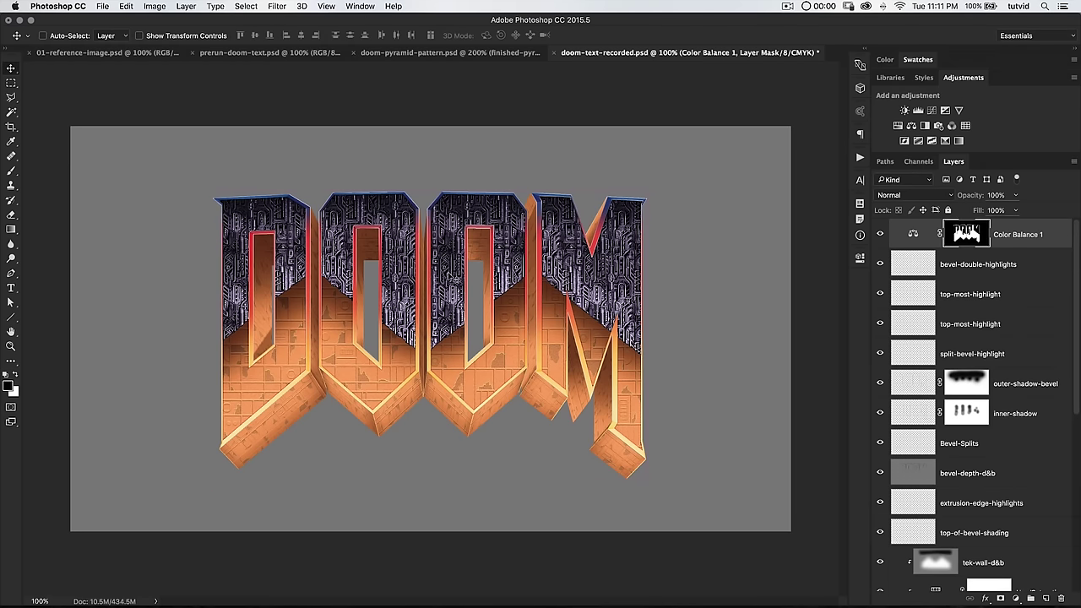
Set the Color Balance 1 midtones to +50 red, -11 magenta and -19 yellow.
{"action": "double_click", "coordinate": [913, 236]}
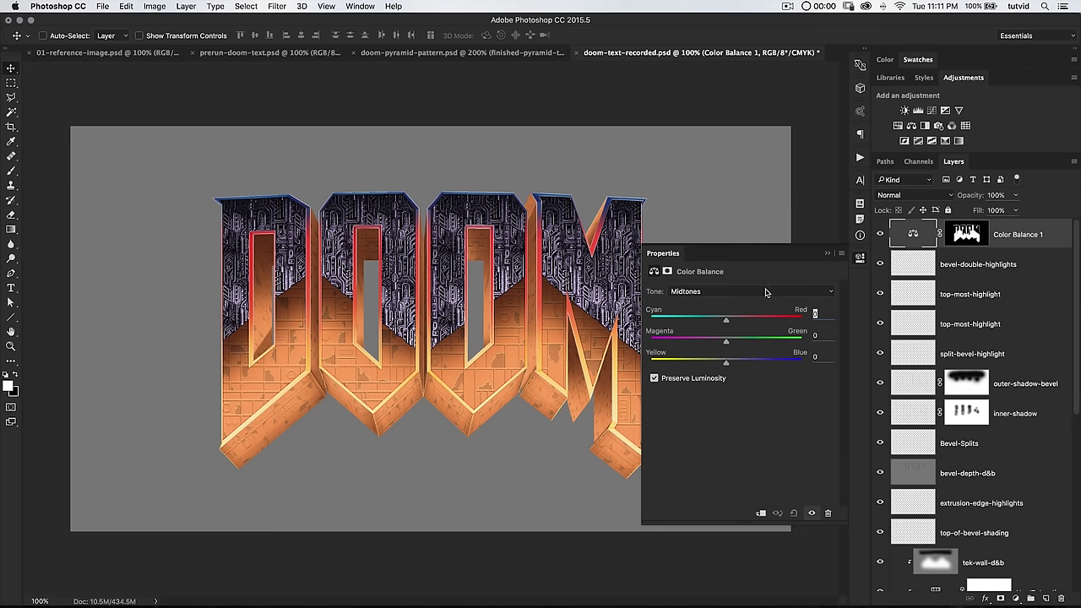
{"action": "left_click", "coordinate": [766, 293]}
{"action": "left_click", "coordinate": [732, 293]}
{"action": "left_click_drag", "start_coordinate": [725, 323], "coordinate": [764, 322]}
{"action": "mouse_move", "coordinate": [725, 363]}
{"action": "left_mouse_down"}
{"action": "mouse_move", "coordinate": [711, 367]}
{"action": "mouse_move", "coordinate": [717, 345]}
{"action": "left_mouse_up"}
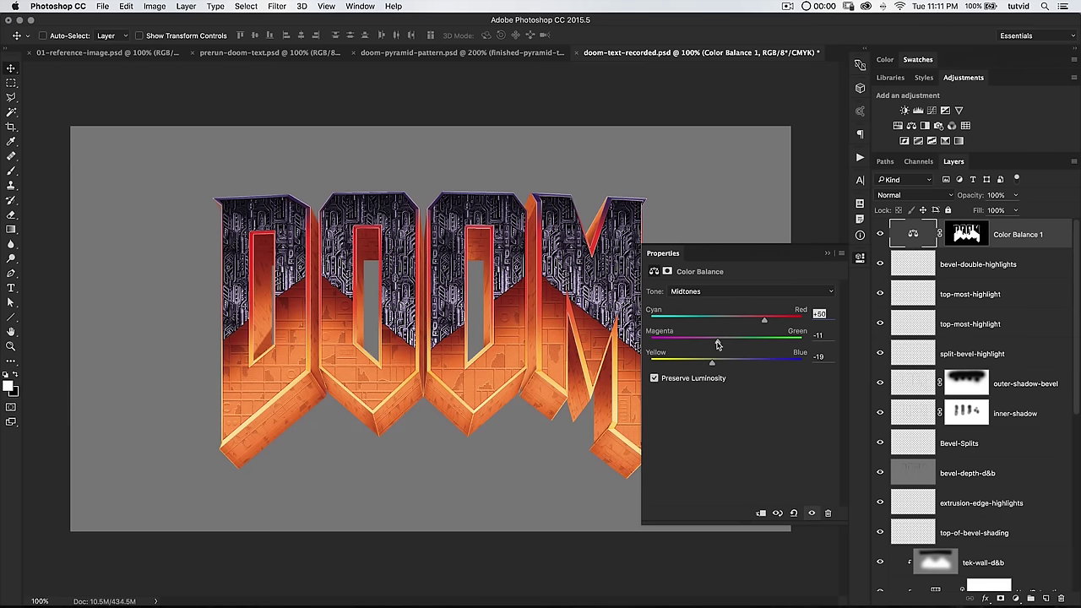
Set the Color Balance 1 shadows to +21 red, -10 magenta and -18 yellow.
{"action": "left_click", "coordinate": [672, 296]}
{"action": "left_click", "coordinate": [736, 282]}
{"action": "left_click_drag", "start_coordinate": [726, 322], "coordinate": [712, 368]}
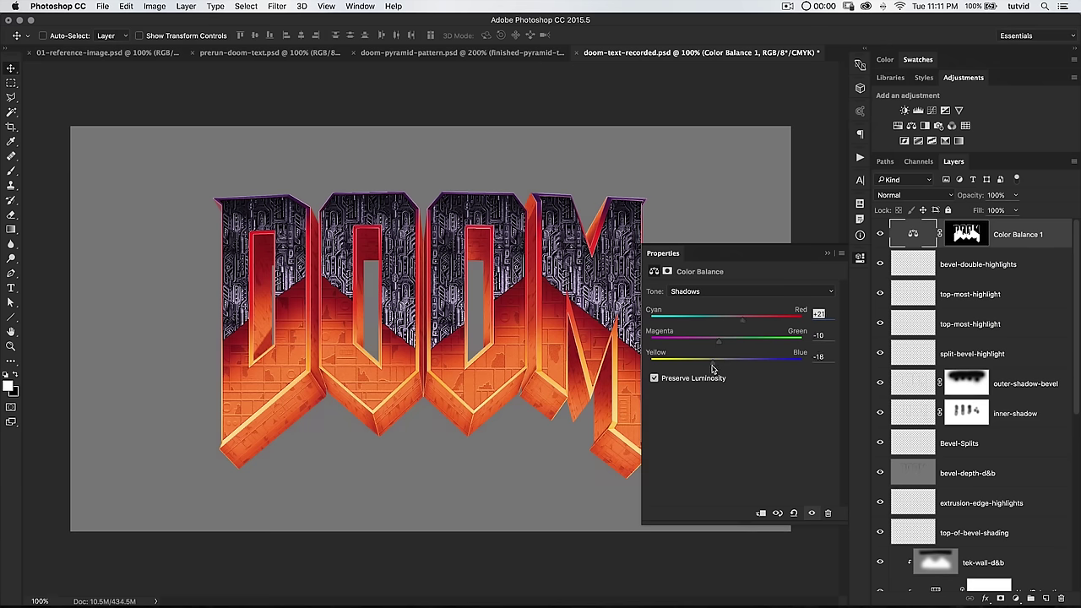
Set the Color Balance 1 highlights to +8 red, +1 green and +19 blue.
{"action": "left_click", "coordinate": [717, 291]}
{"action": "left_click", "coordinate": [724, 317]}
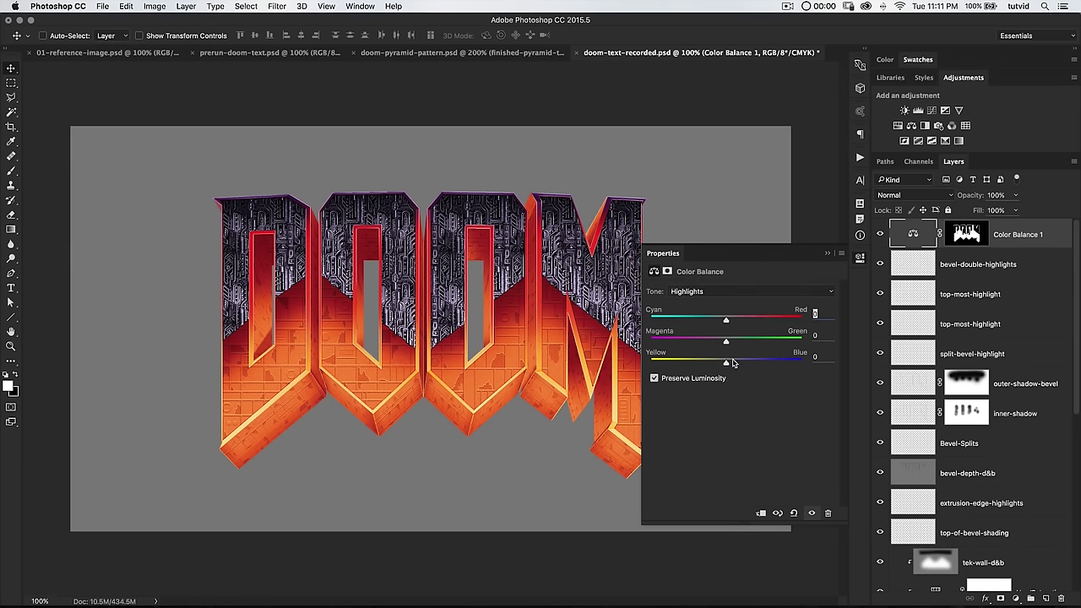
{"action": "left_click_drag", "start_coordinate": [726, 368], "coordinate": [733, 325]}
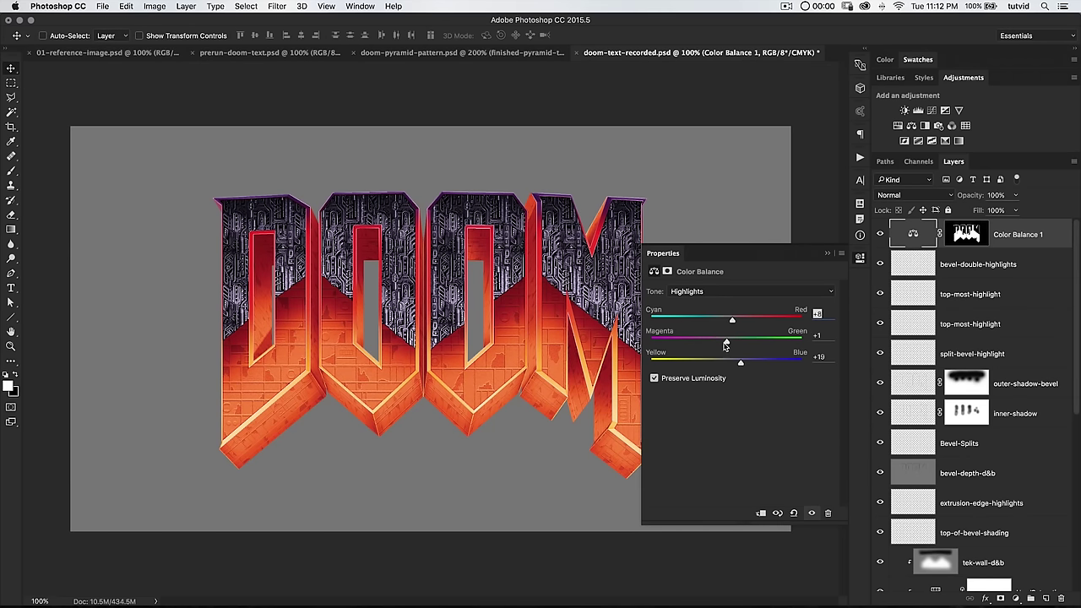
Compare the logo with and without the Color Balance 1 adjustment by switching its visibility off and on.
{"action": "left_click", "coordinate": [860, 257]}
{"action": "left_click", "coordinate": [880, 234]}
{"action": "left_click", "coordinate": [880, 234]}
{"action": "left_click", "coordinate": [880, 234]}
{"action": "left_click", "coordinate": [880, 234]}
{"action": "left_click", "coordinate": [880, 234]}
{"action": "left_click", "coordinate": [880, 234]}
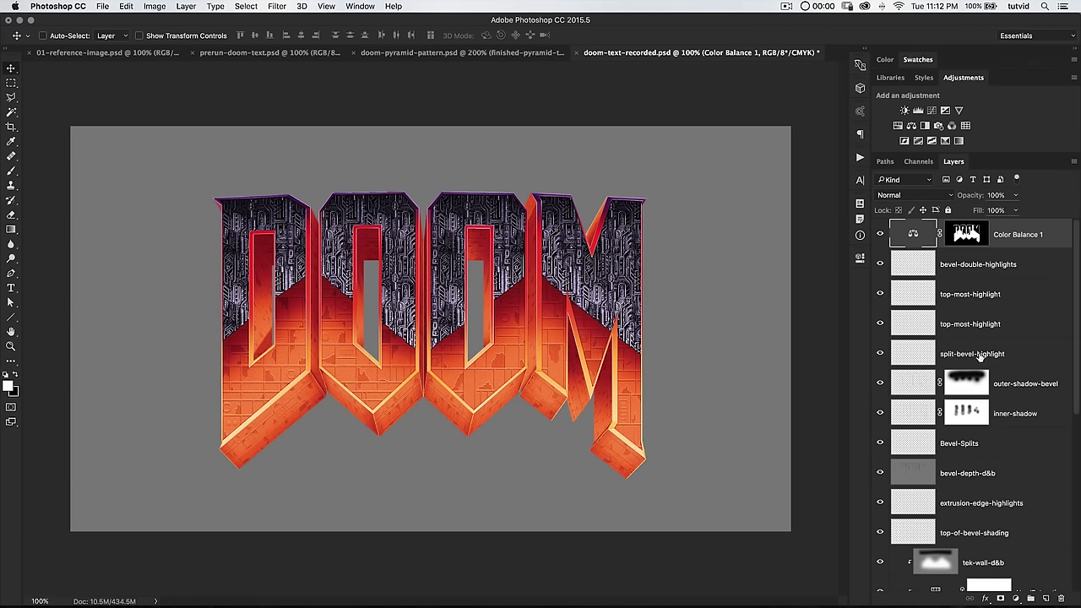
Load the tek-wall-shadow layer's shape as a selection and add a Hue/Saturation adjustment above Color Balance 1.
{"action": "scroll", "coordinate": [982, 397], "scroll_direction": "down", "scroll_amount": 6}
{"action": "left_click", "coordinate": [912, 467], "text": "super"}
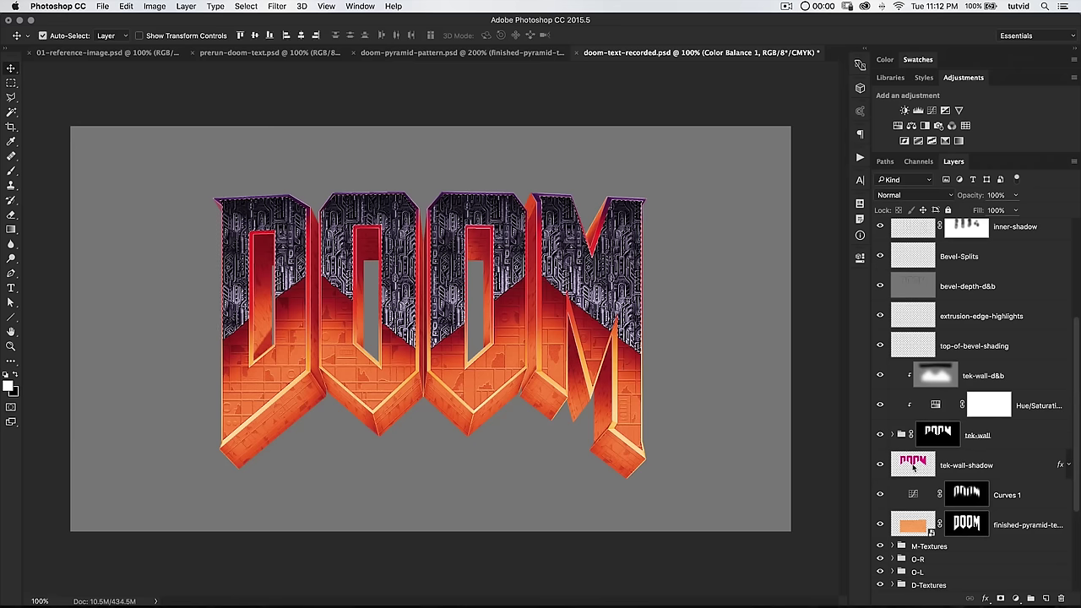
{"action": "scroll", "coordinate": [912, 464], "scroll_direction": "up", "scroll_amount": 5}
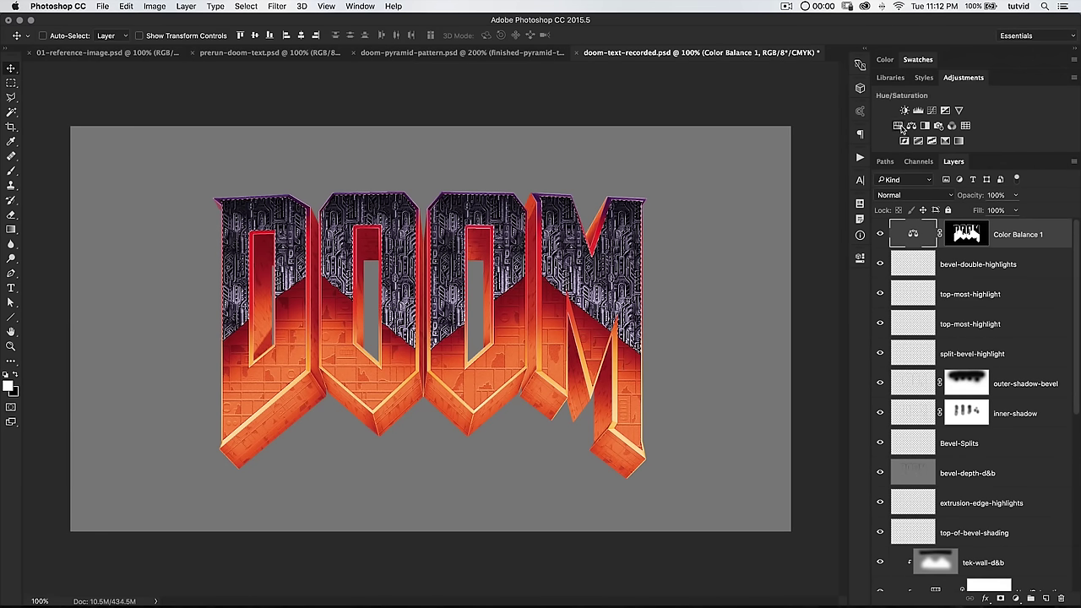
{"action": "left_click", "coordinate": [898, 126]}
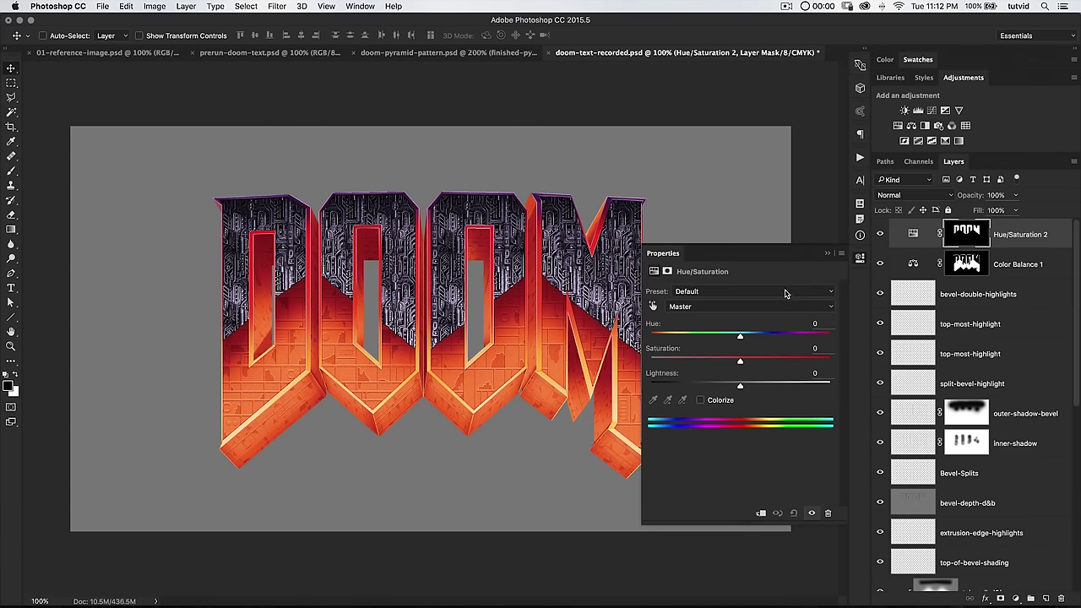
Colorize the tek-wall with hue 315, saturation 30 and lightness -10, and lower the Hue/Saturation 2 layer's opacity to 80%.
{"action": "mouse_move", "coordinate": [739, 336]}
{"action": "left_mouse_down"}
{"action": "mouse_move", "coordinate": [833, 343]}
{"action": "mouse_move", "coordinate": [738, 341]}
{"action": "left_mouse_up"}
{"action": "left_click", "coordinate": [700, 400]}
{"action": "left_click_drag", "start_coordinate": [812, 337], "coordinate": [814, 339]}
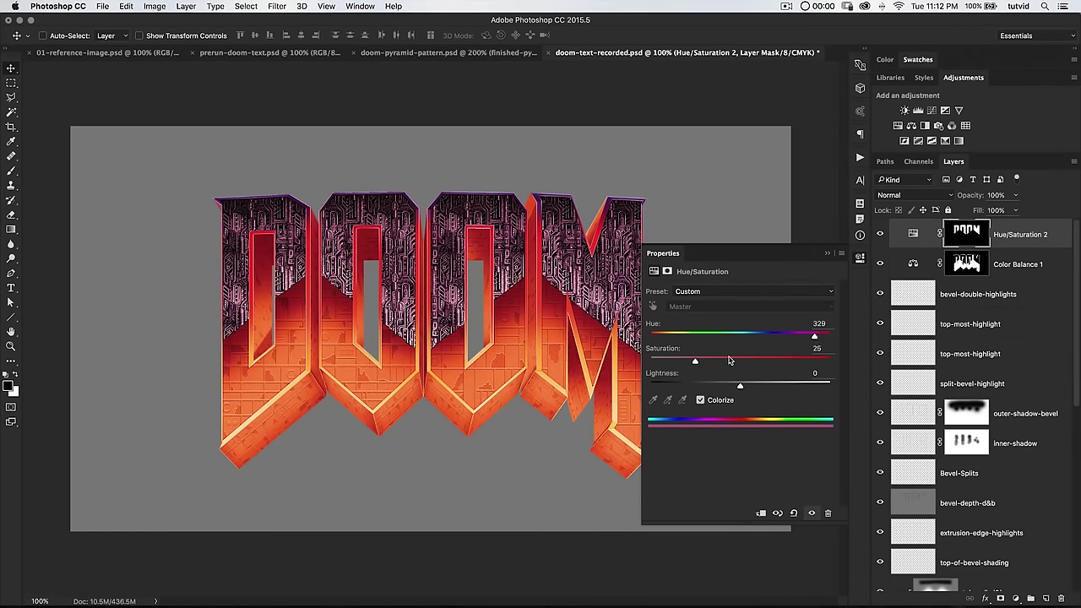
{"action": "left_click_drag", "start_coordinate": [696, 364], "coordinate": [725, 365]}
{"action": "left_click_drag", "start_coordinate": [741, 388], "coordinate": [732, 388]}
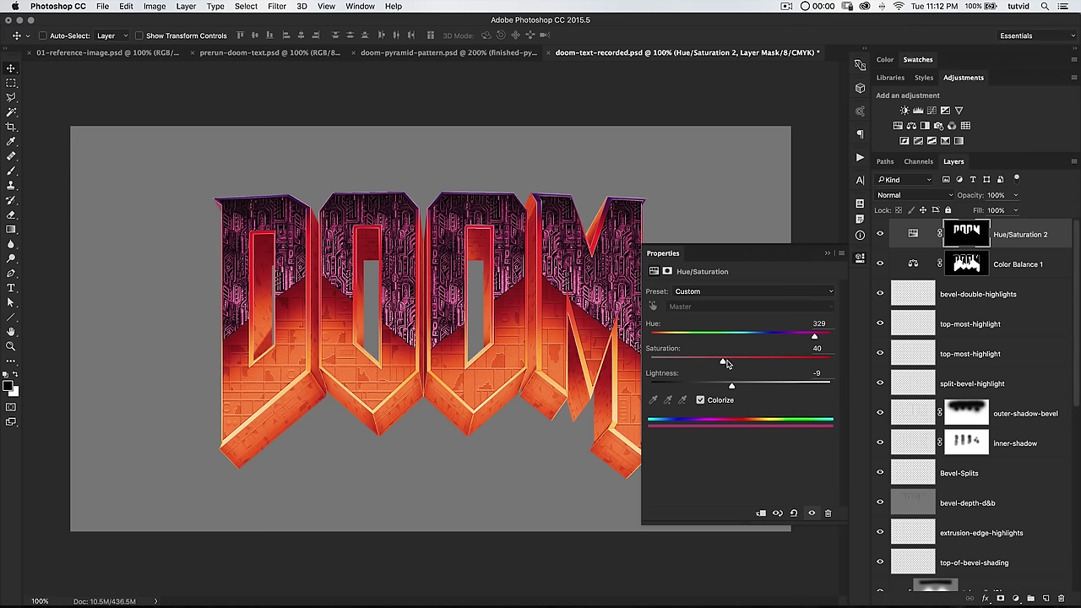
{"action": "left_click_drag", "start_coordinate": [721, 364], "coordinate": [707, 365]}
{"action": "left_click_drag", "start_coordinate": [820, 373], "coordinate": [775, 374]}
{"action": "type", "text": "-10"}
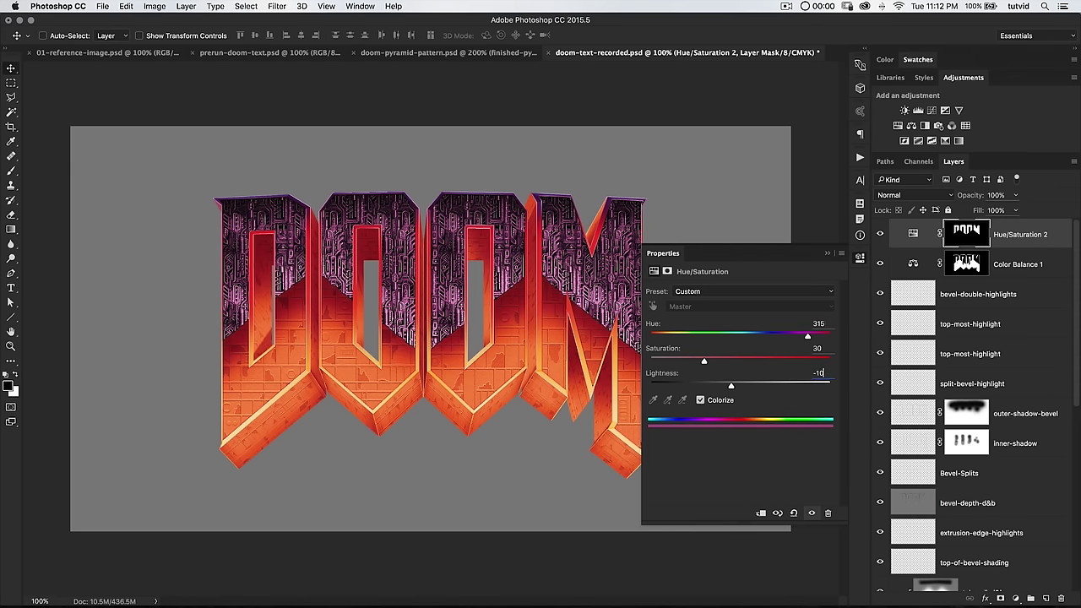
{"action": "left_click", "coordinate": [859, 256]}
{"action": "mouse_move", "coordinate": [971, 201]}
{"action": "left_mouse_down"}
{"action": "mouse_move", "coordinate": [950, 200]}
{"action": "mouse_move", "coordinate": [959, 203]}
{"action": "left_mouse_up"}
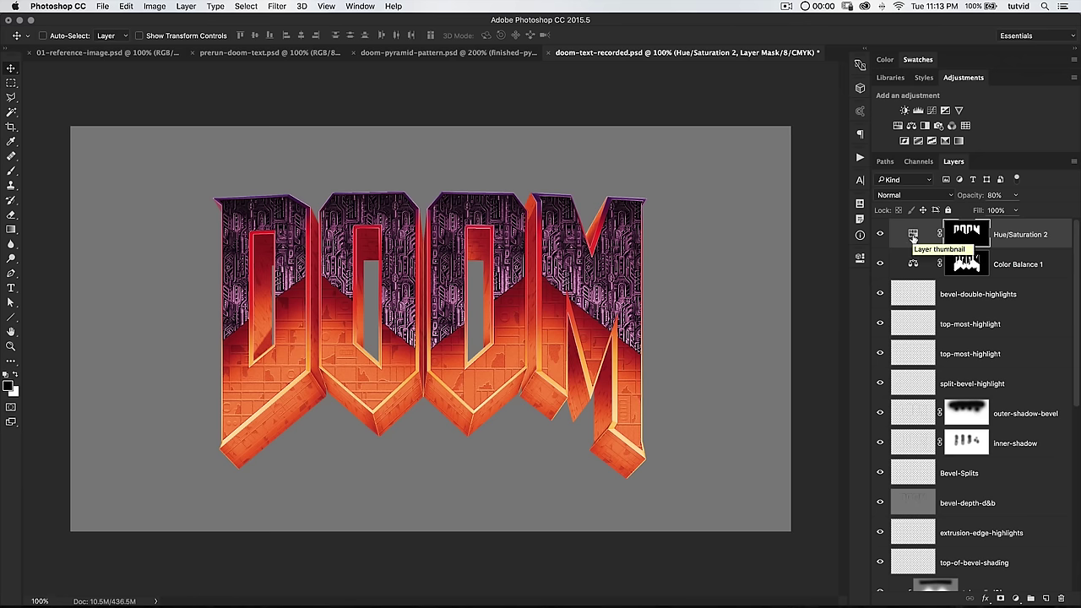
{"action": "left_click", "coordinate": [925, 126]}
{"action": "left_click", "coordinate": [860, 257]}
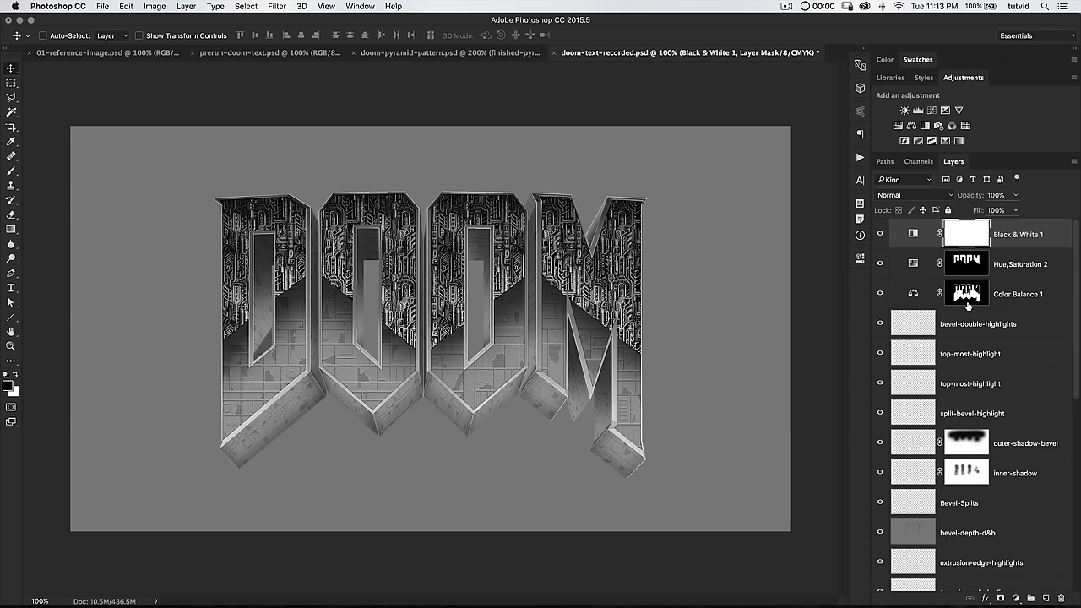
{"action": "key", "text": "super+z"}
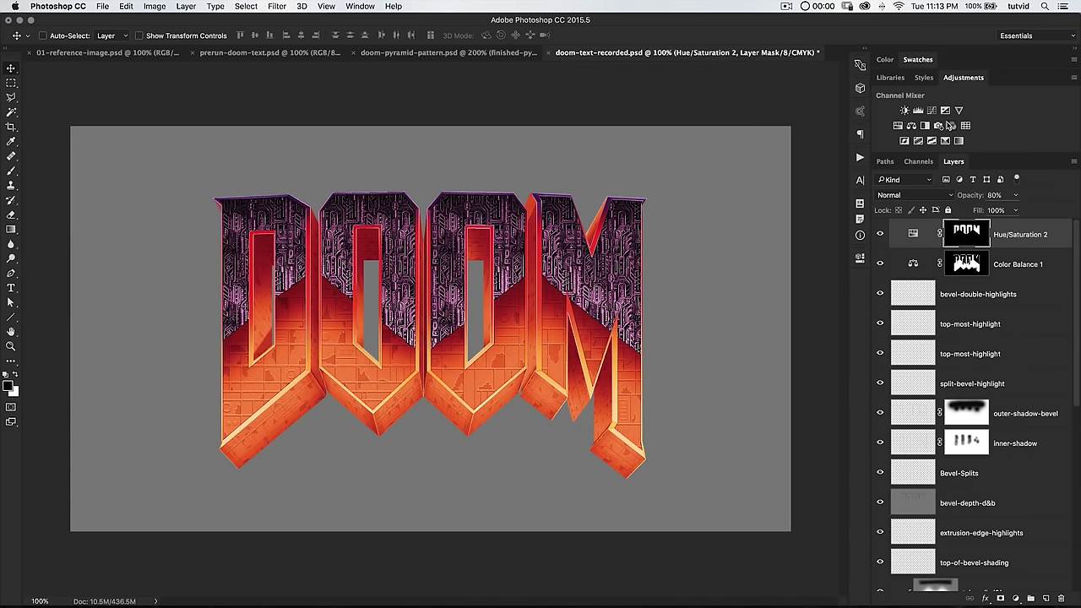
Load the faces, bevels and extrusions channels as one combined selection and add a Black & White adjustment above Hue/Saturation 2.
{"action": "left_click", "coordinate": [915, 160]}
{"action": "left_click", "coordinate": [917, 385], "text": "super"}
{"action": "left_click", "coordinate": [911, 358], "text": "alt+shift+super"}
{"action": "left_click", "coordinate": [624, 209]}
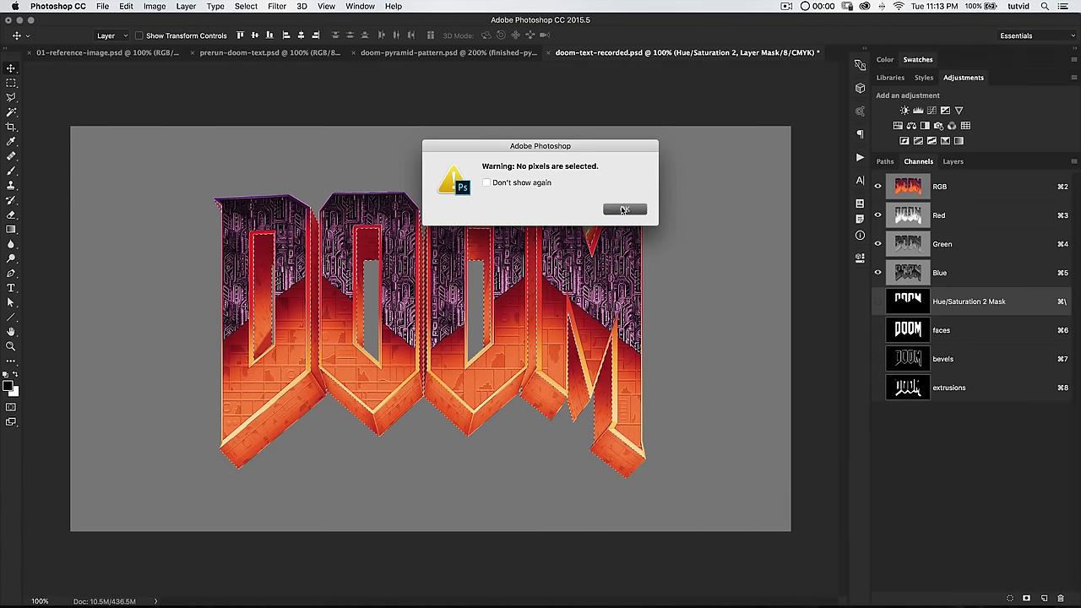
{"action": "left_click", "coordinate": [909, 391], "text": "super"}
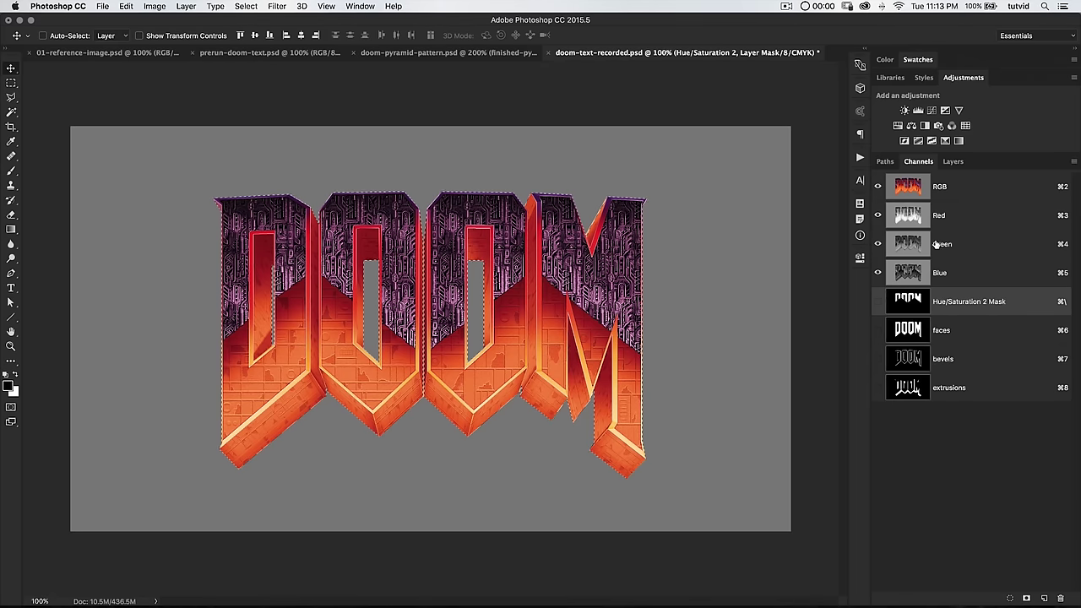
{"action": "left_click", "coordinate": [952, 161]}
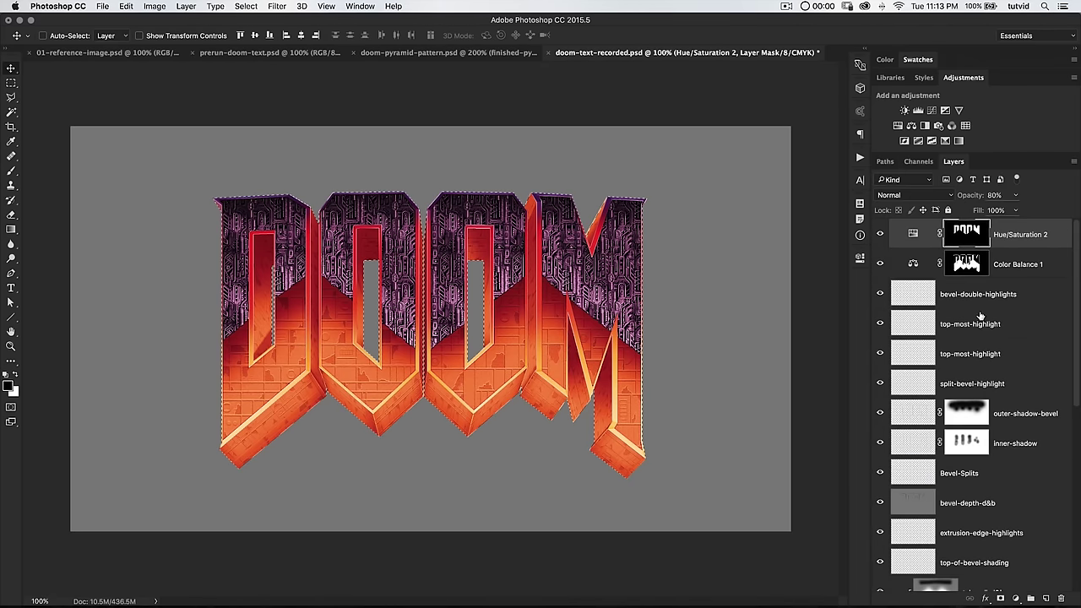
{"action": "left_click", "coordinate": [926, 125]}
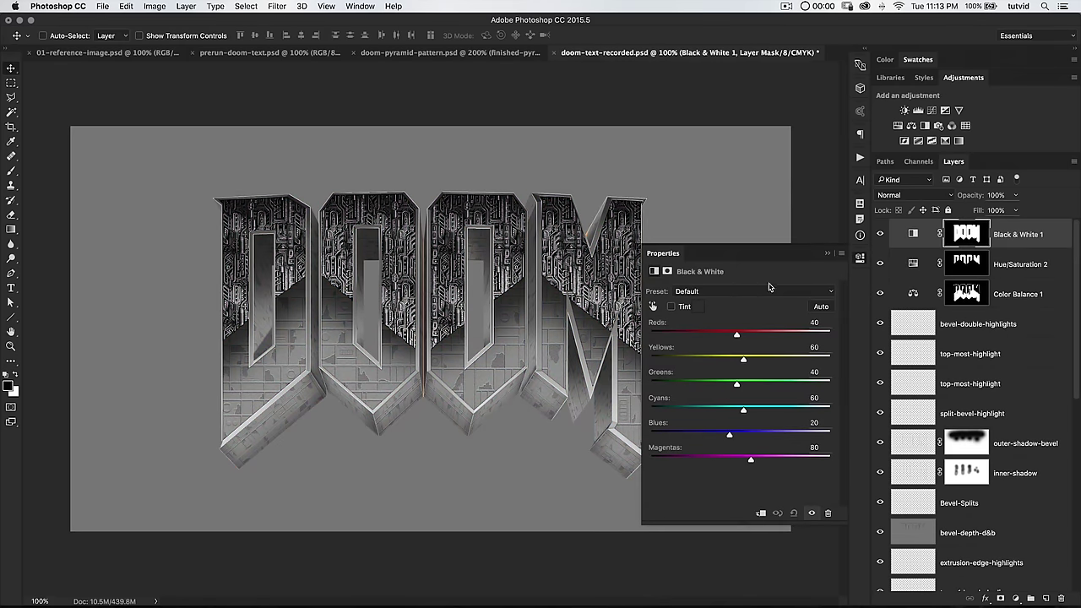
{"action": "left_click", "coordinate": [860, 258]}
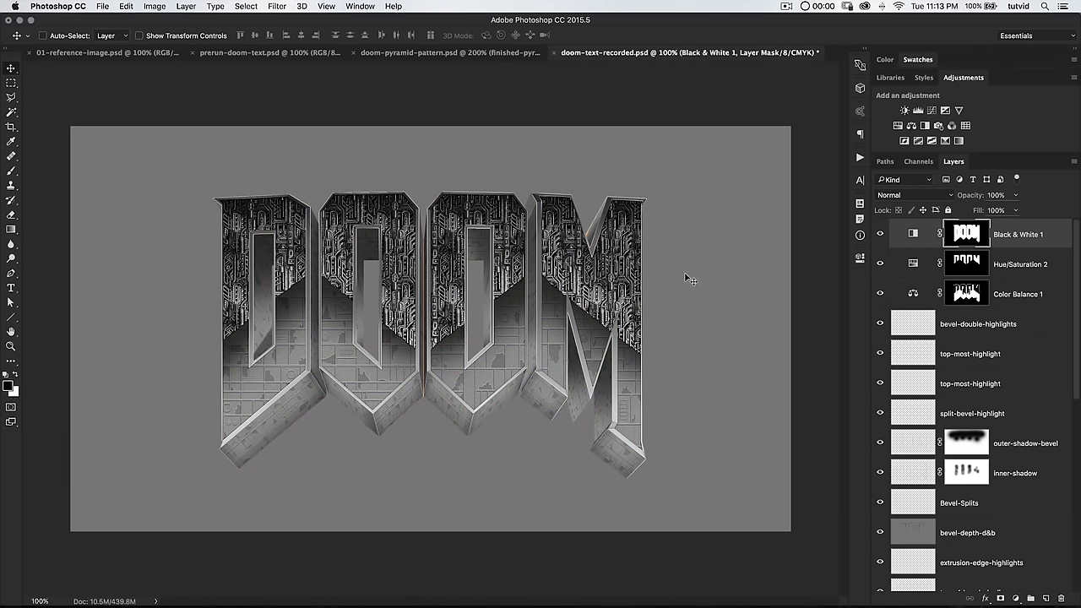
Lower the Black & White 1 layer's opacity to 15% and compare the logo with and without it.
{"action": "left_click_drag", "start_coordinate": [1000, 195], "coordinate": [876, 194]}
{"action": "type", "text": "16"}
{"action": "key", "text": "Return"}
{"action": "left_click", "coordinate": [879, 236]}
{"action": "left_click", "coordinate": [880, 235]}
{"action": "left_click", "coordinate": [880, 235]}
{"action": "left_click", "coordinate": [880, 236]}
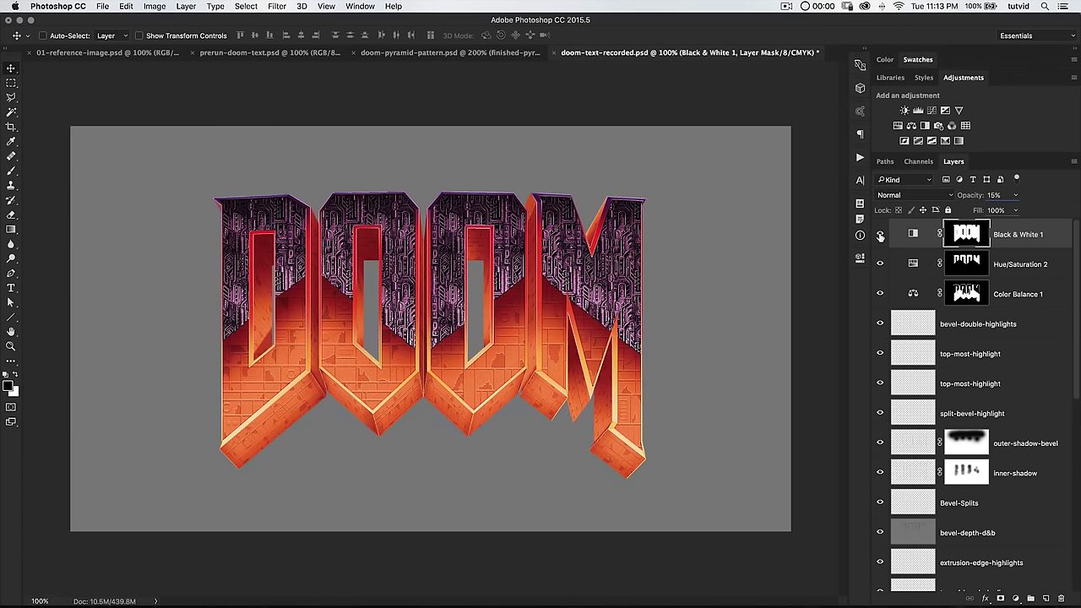
Enter Quick Mask mode with its color indicating the selected areas at 100% opacity.
{"action": "left_click", "coordinate": [915, 232]}
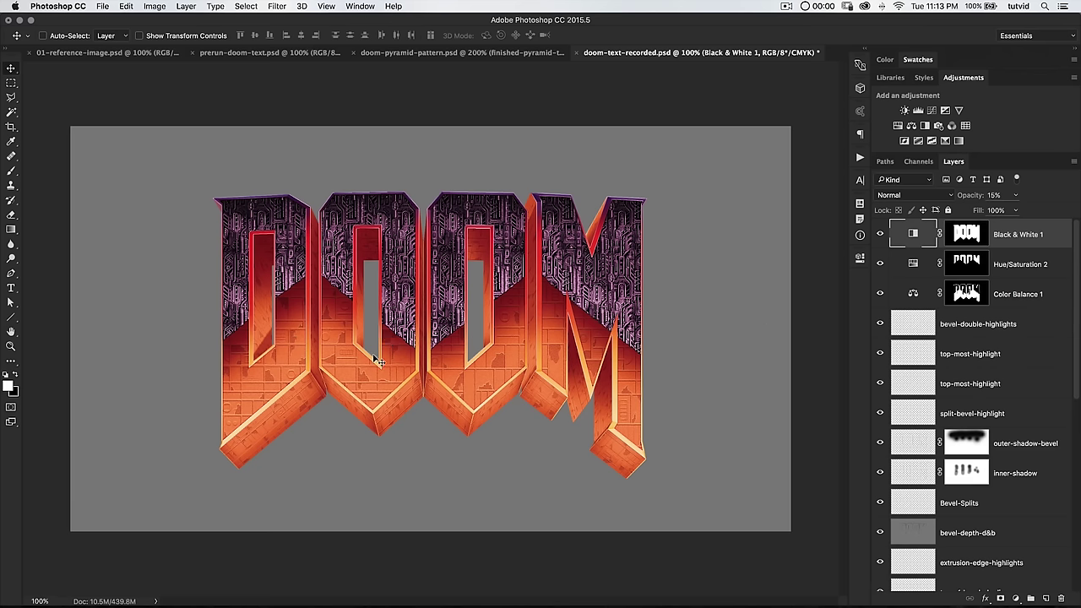
{"action": "double_click", "coordinate": [11, 408]}
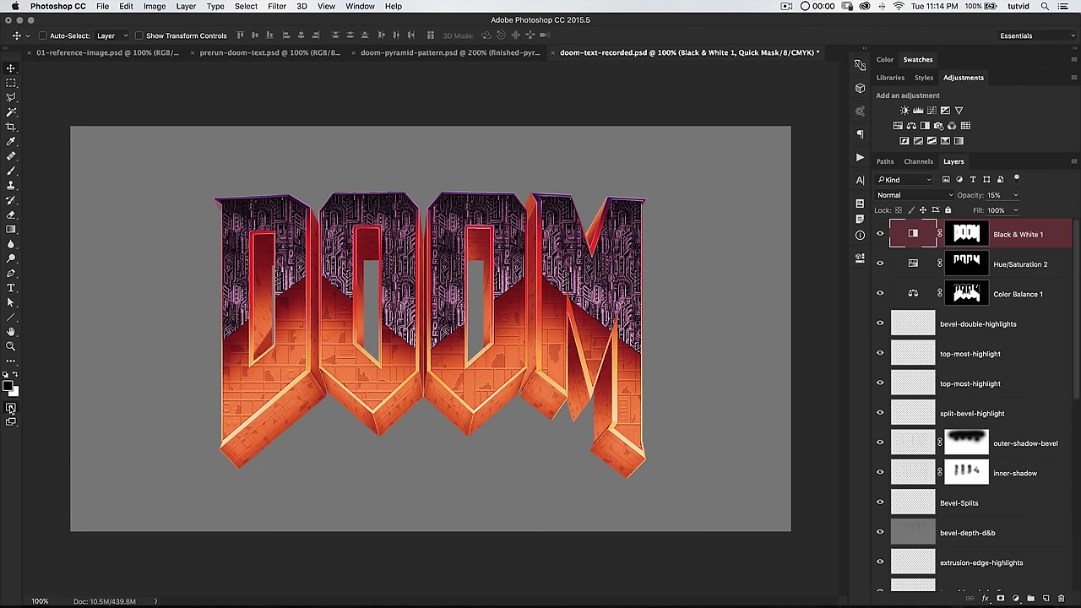
{"action": "left_click_drag", "start_coordinate": [802, 364], "coordinate": [706, 309]}
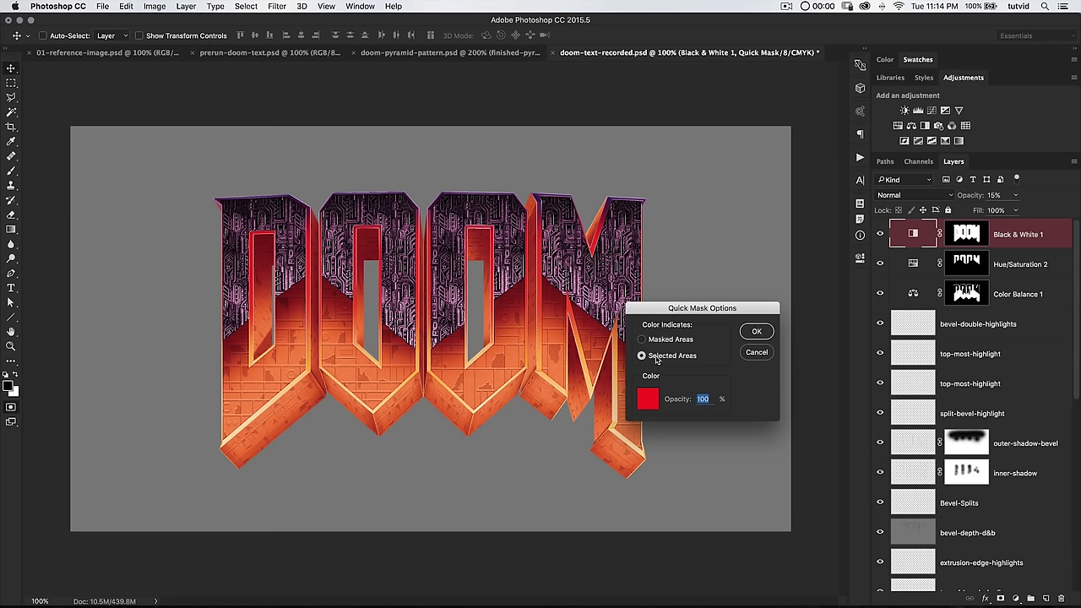
{"action": "left_click", "coordinate": [765, 333]}
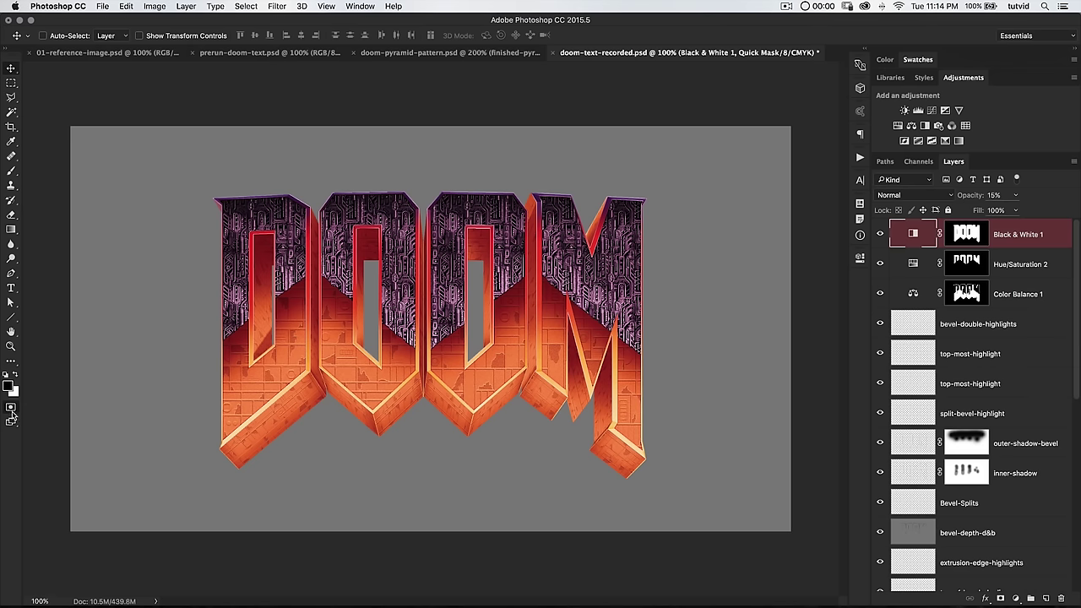
Paint a soft 200 px Quick Mask stroke at 100% opacity across the letters' lower portions and convert it to a selection.
{"action": "key", "text": "b"}
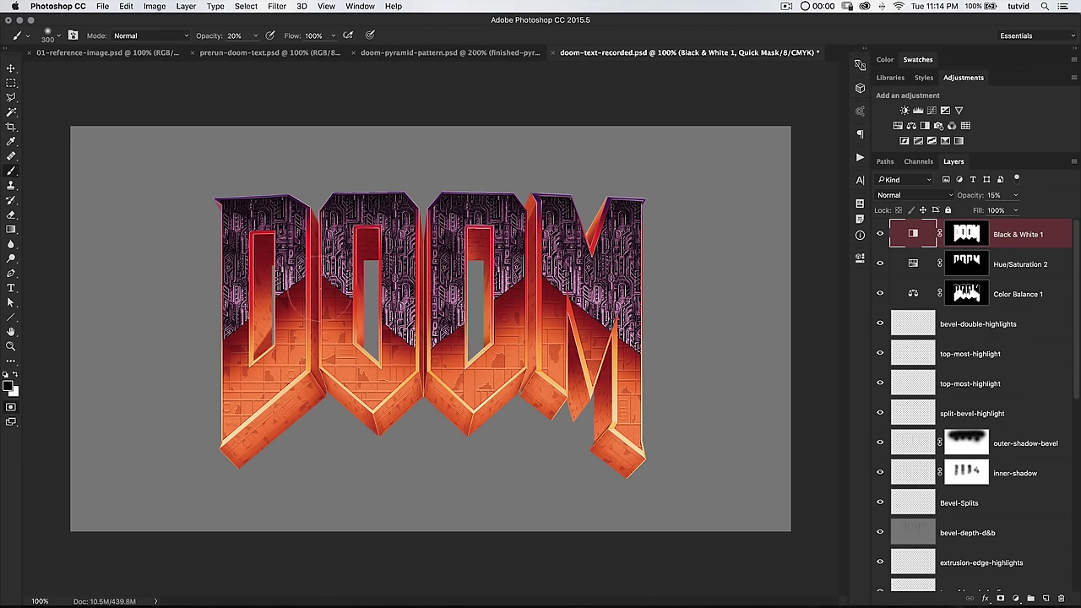
{"action": "mouse_move", "coordinate": [211, 39]}
{"action": "left_mouse_down"}
{"action": "mouse_move", "coordinate": [318, 27]}
{"action": "mouse_move", "coordinate": [212, 40]}
{"action": "mouse_move", "coordinate": [305, 27]}
{"action": "left_mouse_up"}
{"action": "key", "text": "bracketleft"}
{"action": "key", "text": "bracketleft"}
{"action": "key", "text": "bracketleft"}
{"action": "mouse_move", "coordinate": [230, 435]}
{"action": "left_mouse_down"}
{"action": "mouse_move", "coordinate": [314, 361]}
{"action": "mouse_move", "coordinate": [348, 394]}
{"action": "mouse_move", "coordinate": [373, 400]}
{"action": "mouse_move", "coordinate": [424, 367]}
{"action": "mouse_move", "coordinate": [504, 392]}
{"action": "mouse_move", "coordinate": [523, 358]}
{"action": "mouse_move", "coordinate": [650, 456]}
{"action": "left_mouse_up"}
{"action": "key", "text": "q"}
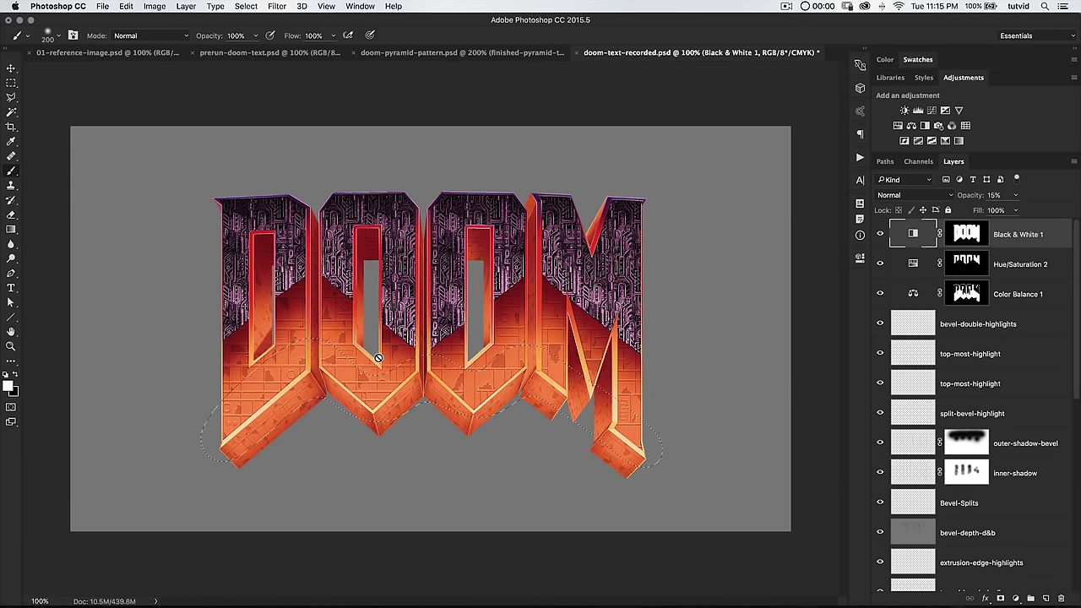
Feather the painted selection by 100 pixels.
{"action": "left_click", "coordinate": [246, 6]}
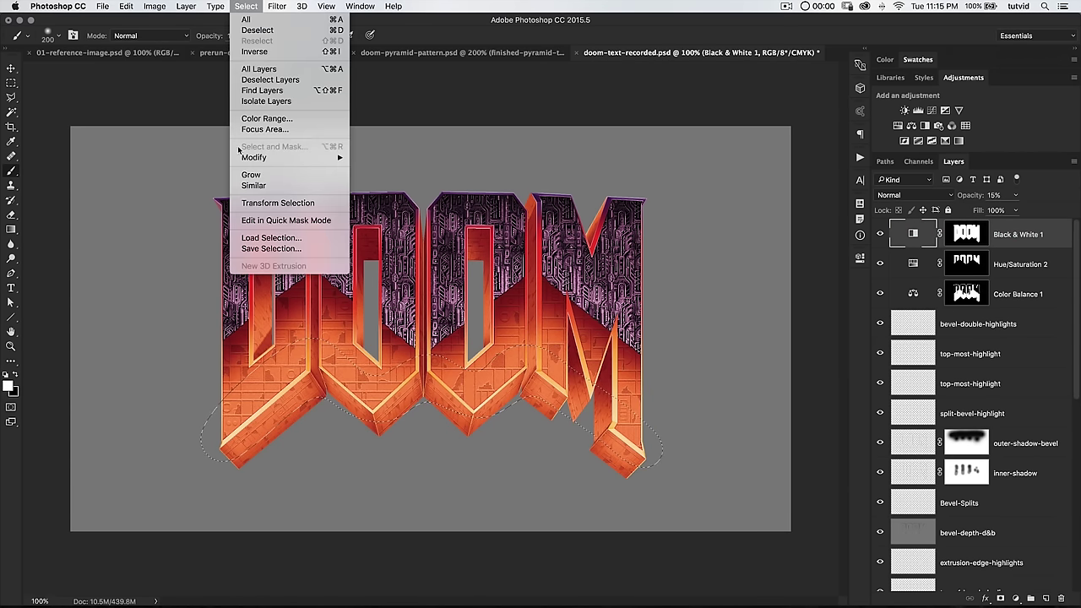
{"action": "mouse_move", "coordinate": [249, 158]}
{"action": "left_click", "coordinate": [374, 200]}
{"action": "type", "text": "1"}
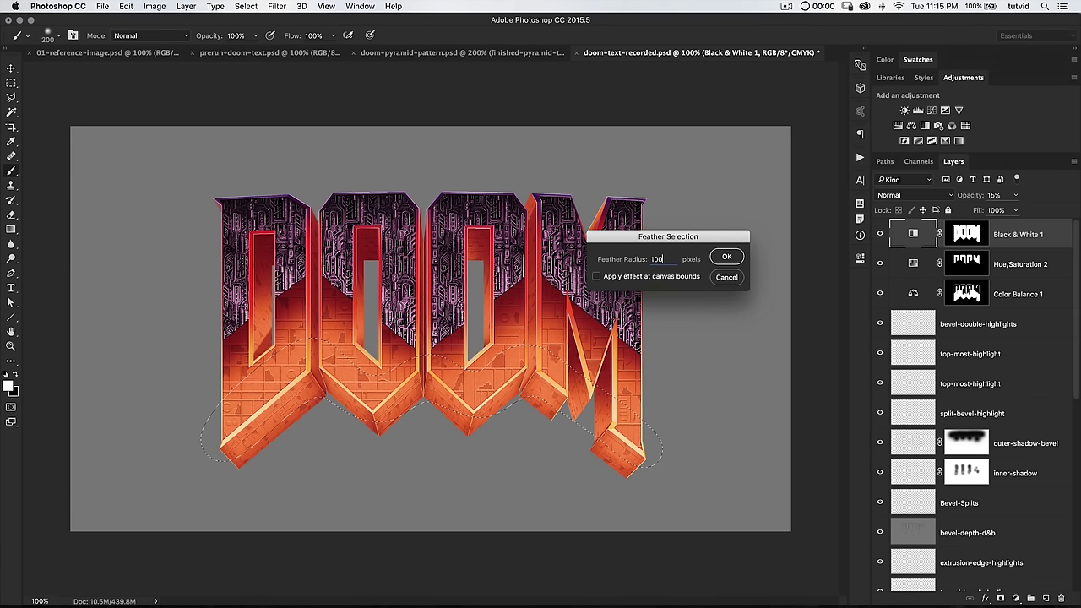
{"action": "type", "text": "00"}
{"action": "key", "text": "Return"}
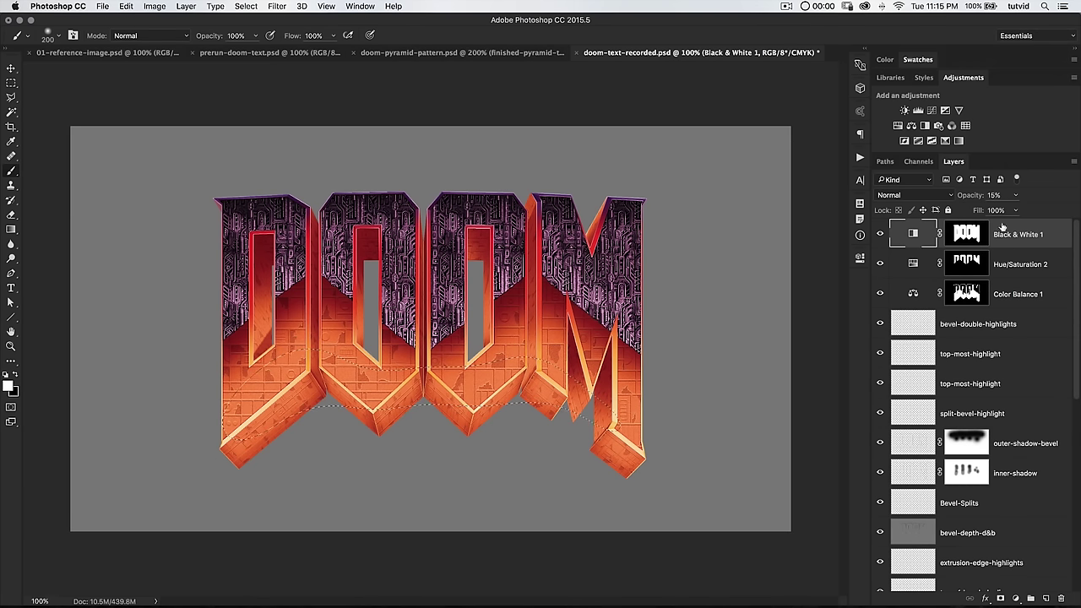
Intersect the feathered selection with the faces channel and add a Levels adjustment above Black & White 1.
{"action": "left_click", "coordinate": [920, 162]}
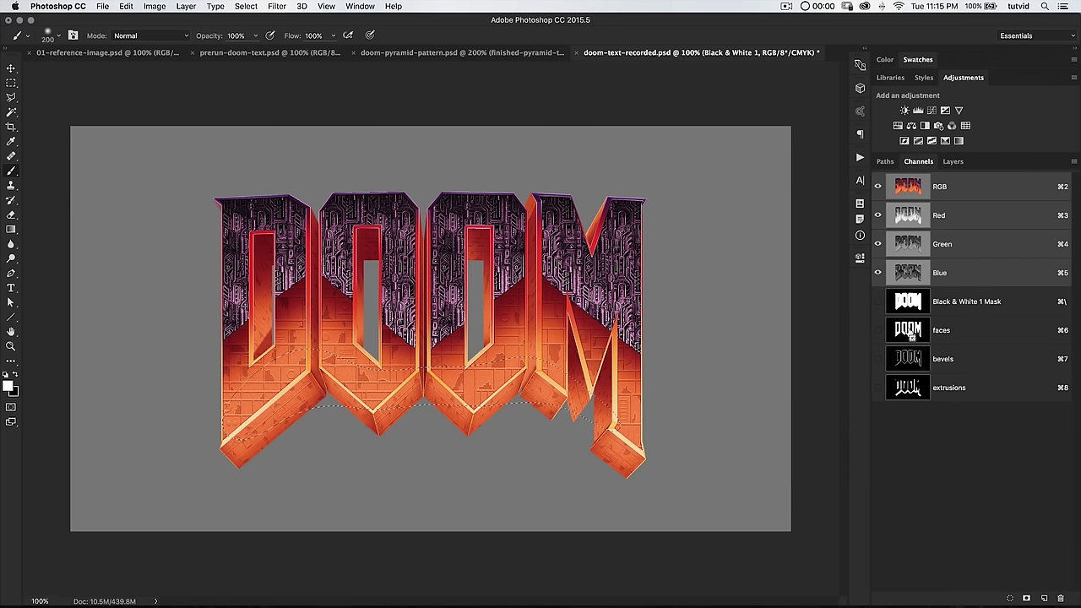
{"action": "left_click", "coordinate": [909, 331], "text": "super"}
{"action": "left_click", "coordinate": [955, 162]}
{"action": "left_click", "coordinate": [918, 111]}
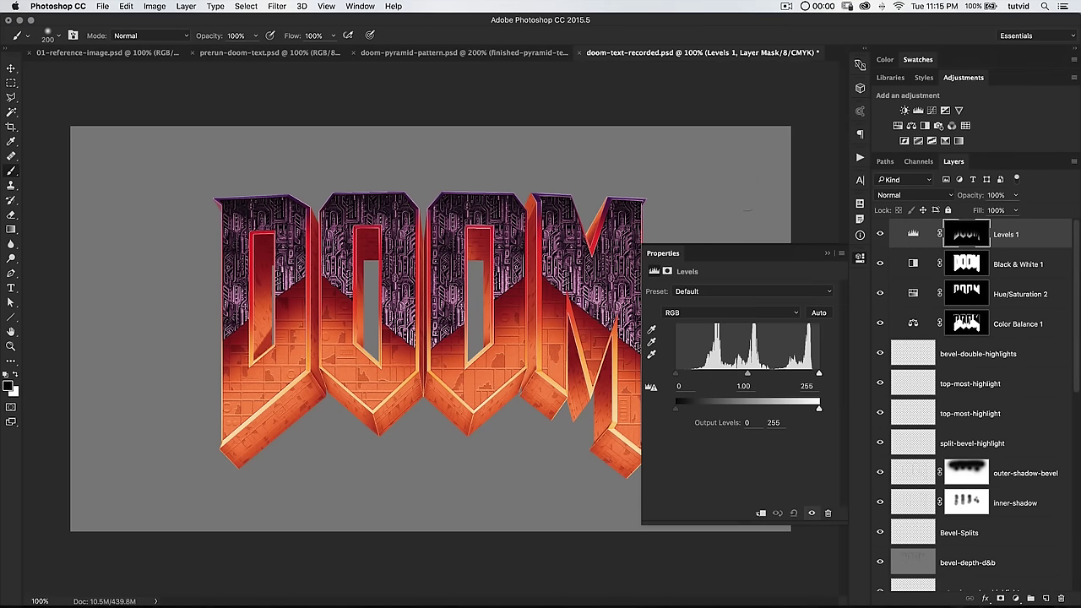
Brighten the lower letter faces by raising the Levels midtones and lowering the white input level, and compare with the adjustment off and on.
{"action": "left_click_drag", "start_coordinate": [747, 374], "coordinate": [731, 374]}
{"action": "left_click_drag", "start_coordinate": [818, 374], "coordinate": [797, 377]}
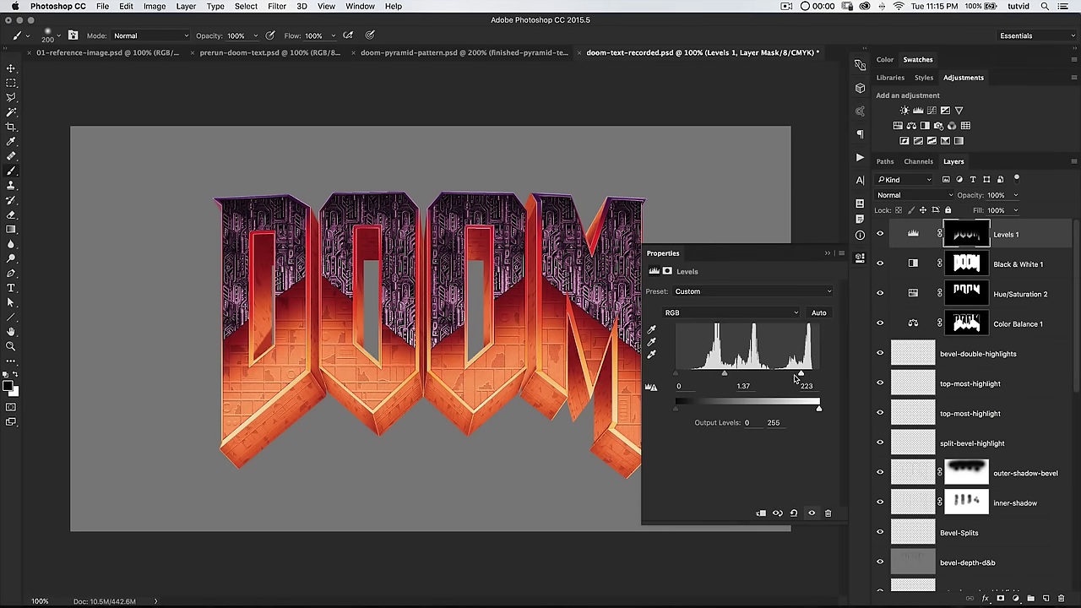
{"action": "left_click_drag", "start_coordinate": [726, 376], "coordinate": [690, 377]}
{"action": "left_click_drag", "start_coordinate": [802, 378], "coordinate": [783, 377]}
{"action": "left_click", "coordinate": [879, 235]}
{"action": "left_click", "coordinate": [878, 235]}
{"action": "left_click", "coordinate": [859, 260]}
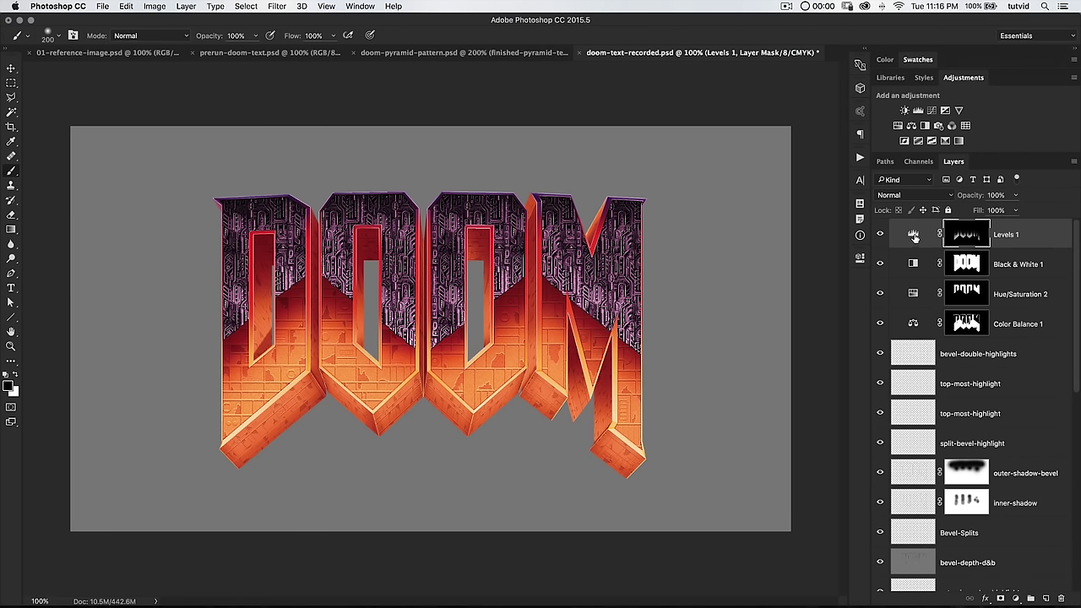
Duplicate the Levels 1 adjustment, delete the copy's layer mask and hide the copy.
{"action": "left_click_drag", "start_coordinate": [912, 234], "coordinate": [1063, 598]}
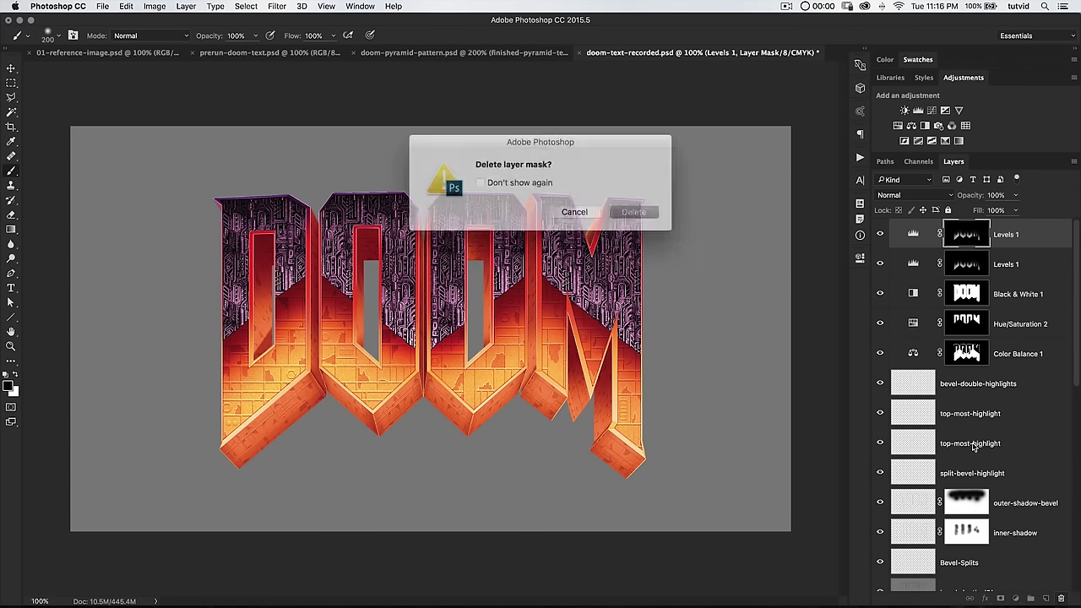
{"action": "left_click", "coordinate": [625, 210]}
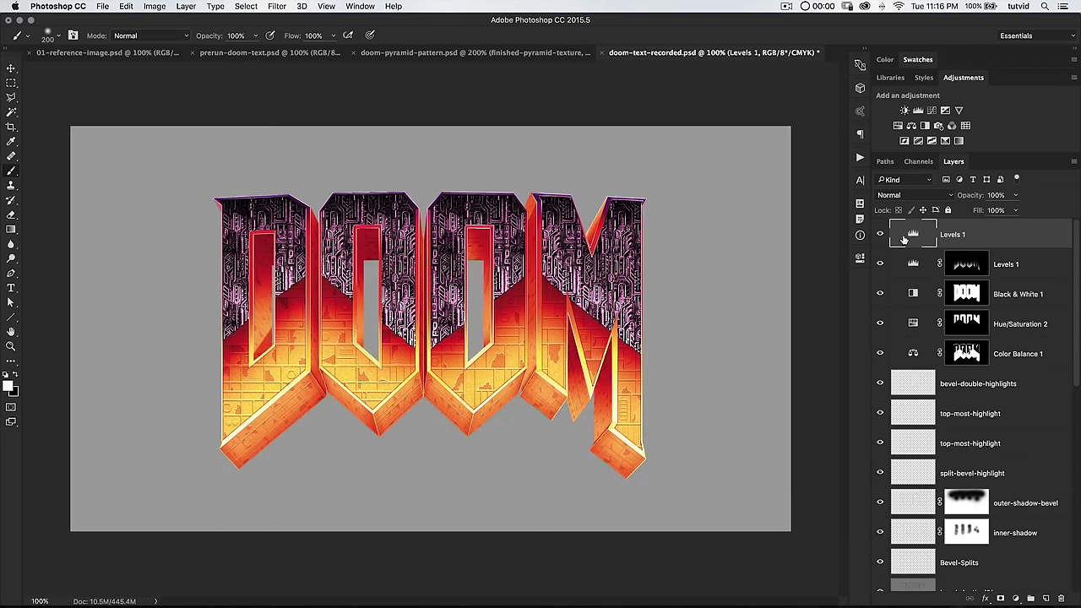
{"action": "left_click", "coordinate": [880, 236]}
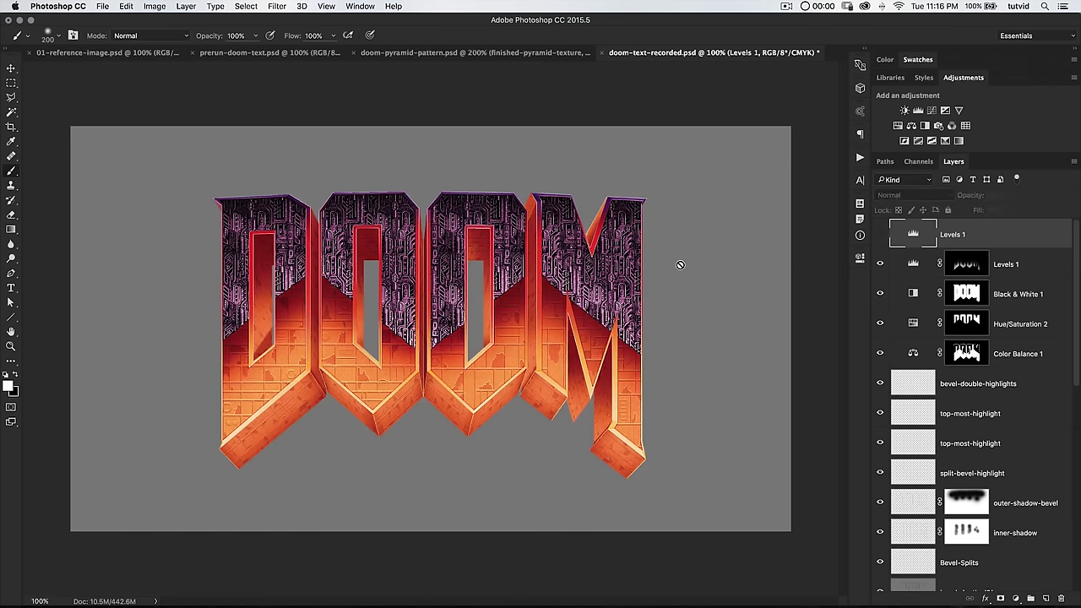
Paint a 90 px Quick Mask stroke along the zigzag lower edges of all four letters and convert it to a selection.
{"action": "left_click", "coordinate": [11, 407]}
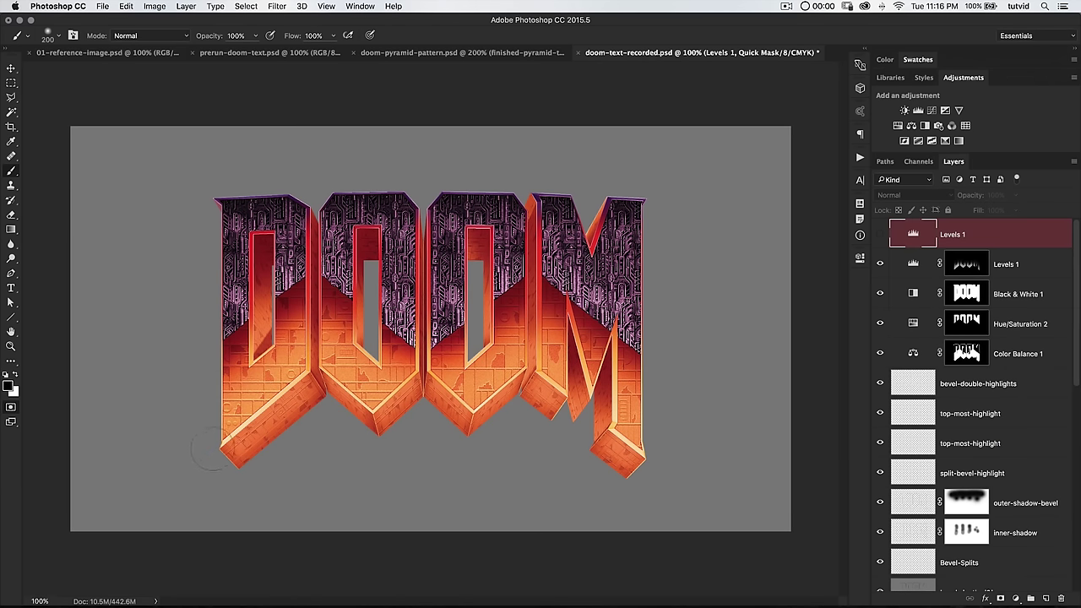
{"action": "left_click_drag", "start_coordinate": [217, 450], "coordinate": [337, 339]}
{"action": "key", "text": "super+z"}
{"action": "key", "text": "bracketleft"}
{"action": "key", "text": "bracketleft"}
{"action": "key", "text": "bracketleft"}
{"action": "key", "text": "bracketleft"}
{"action": "key", "text": "bracketleft"}
{"action": "left_click_drag", "start_coordinate": [213, 450], "coordinate": [301, 369]}
{"action": "mouse_move", "coordinate": [213, 451]}
{"action": "left_mouse_down"}
{"action": "mouse_move", "coordinate": [319, 359]}
{"action": "mouse_move", "coordinate": [378, 414]}
{"action": "mouse_move", "coordinate": [427, 365]}
{"action": "mouse_move", "coordinate": [477, 406]}
{"action": "mouse_move", "coordinate": [531, 363]}
{"action": "mouse_move", "coordinate": [601, 392]}
{"action": "mouse_move", "coordinate": [575, 419]}
{"action": "left_mouse_up"}
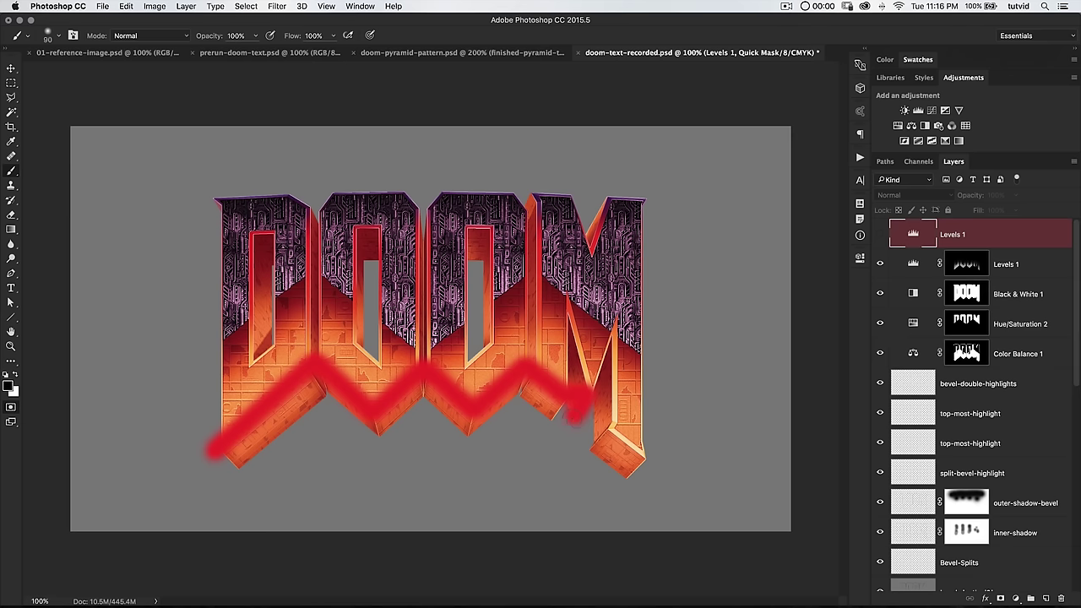
{"action": "left_click", "coordinate": [608, 423], "text": "shift"}
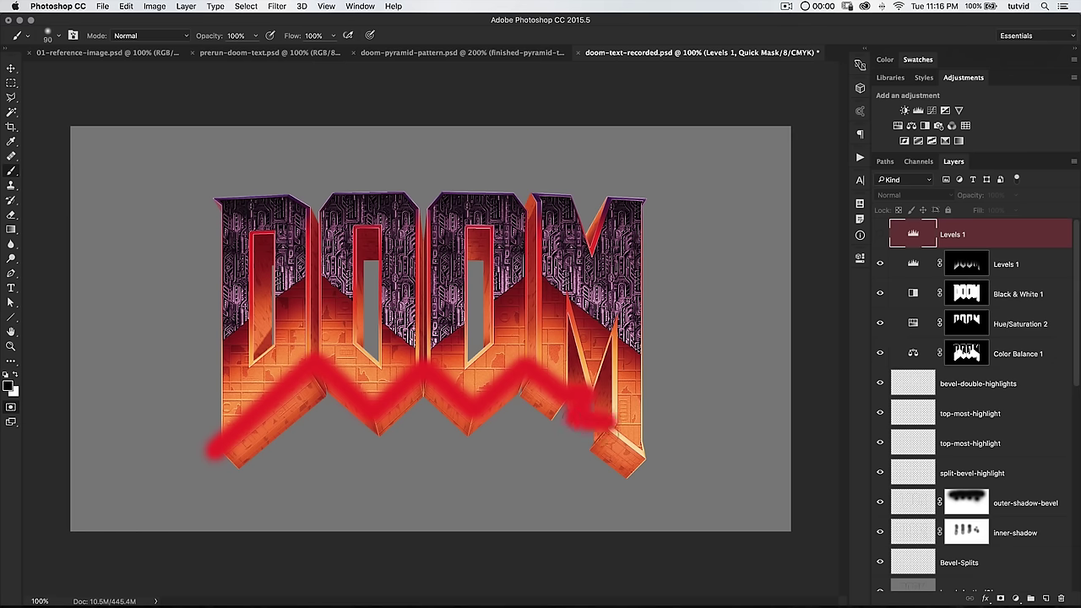
{"action": "left_click", "coordinate": [649, 463], "text": "shift"}
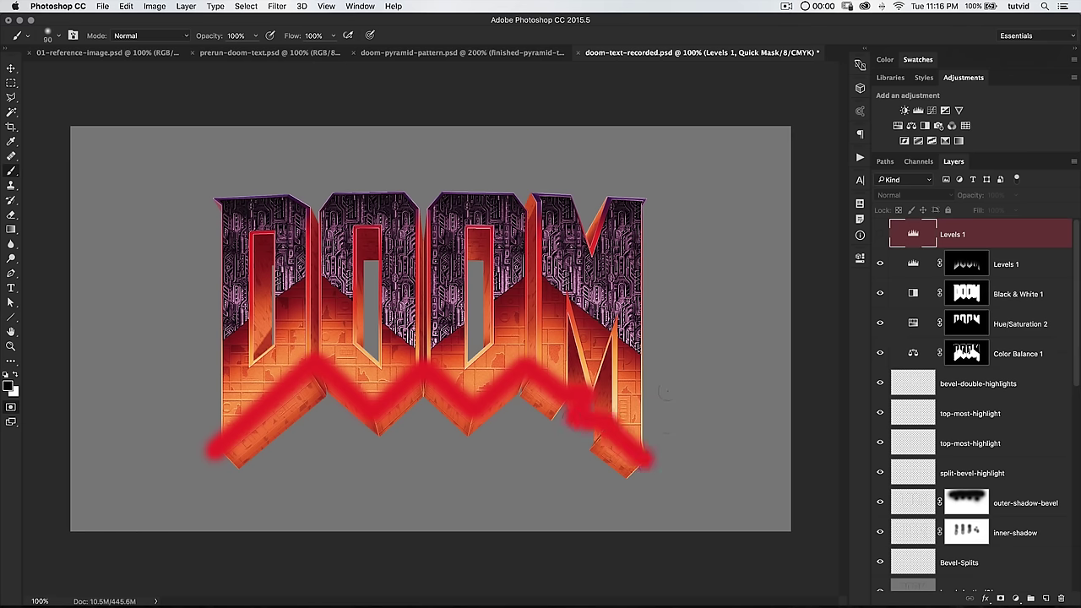
{"action": "key", "text": "q"}
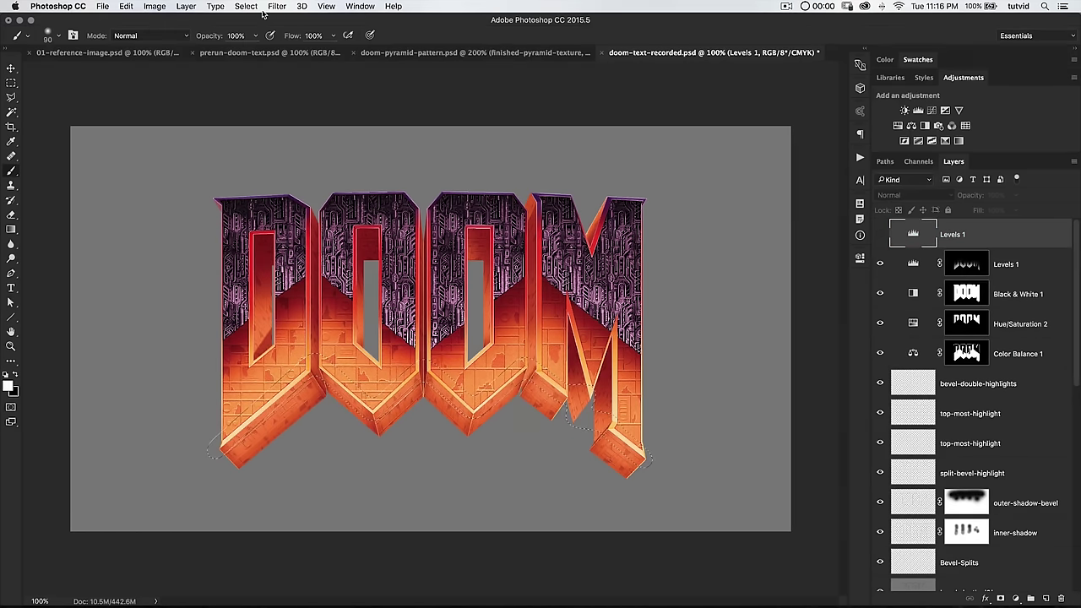
Feather the zigzag selection by 30 pixels.
{"action": "left_click", "coordinate": [246, 6]}
{"action": "mouse_move", "coordinate": [295, 157]}
{"action": "left_click", "coordinate": [372, 202]}
{"action": "type", "text": "30"}
{"action": "key", "text": "Return"}
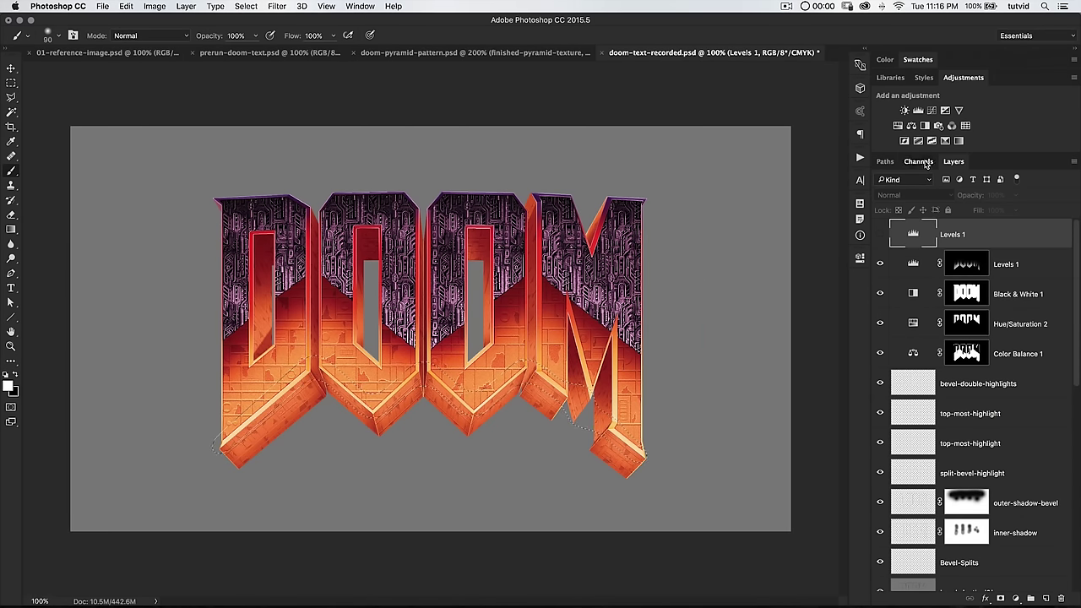
Intersect the selection with the extrusions channel, show the top Levels copy and mask it with that selection.
{"action": "left_click", "coordinate": [919, 161]}
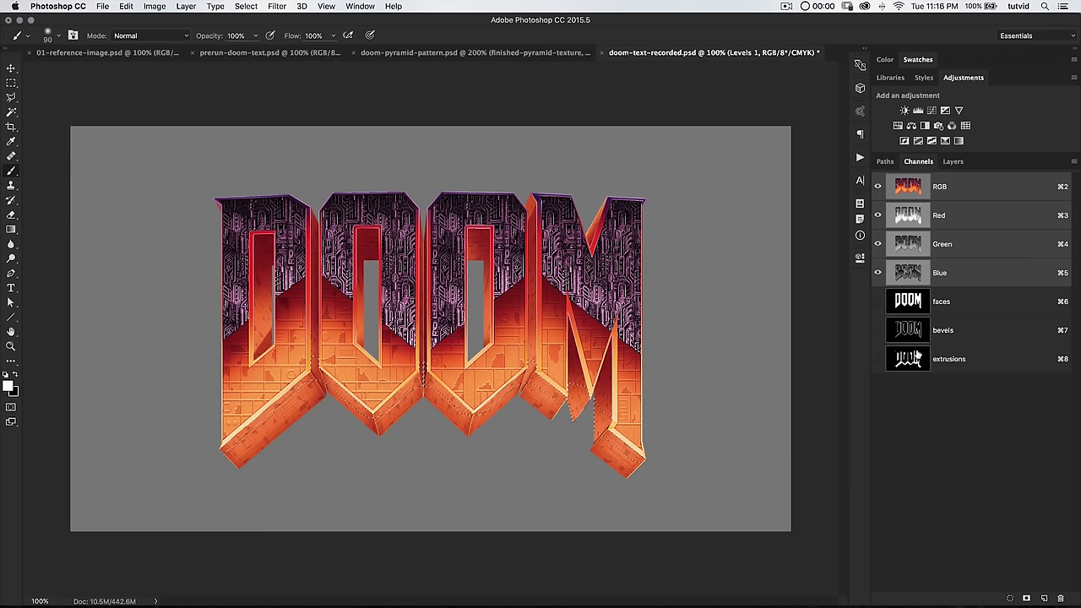
{"action": "left_click", "coordinate": [952, 162]}
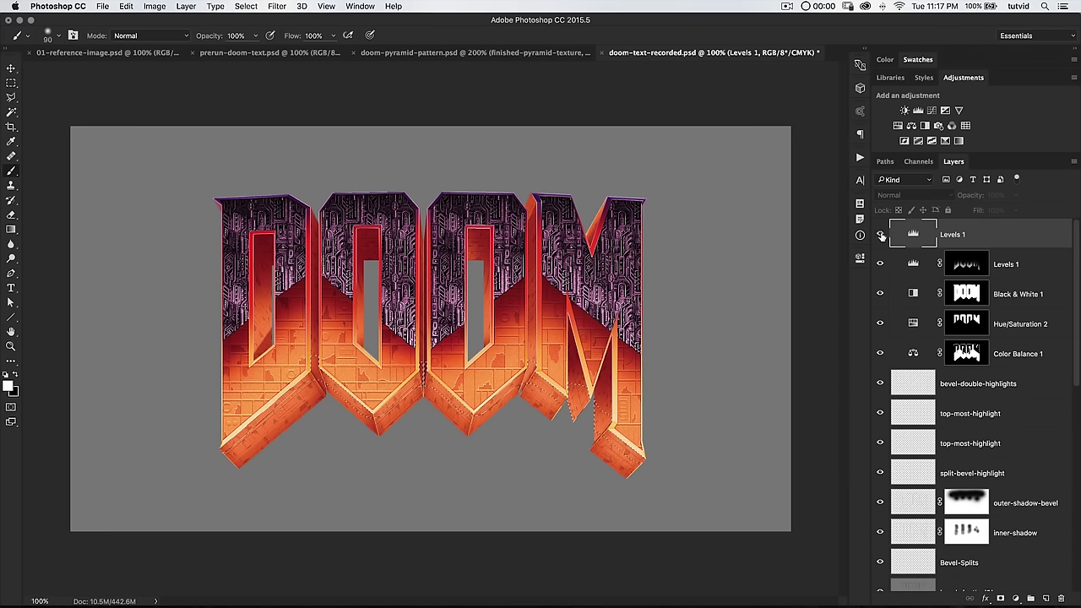
{"action": "left_click", "coordinate": [880, 235]}
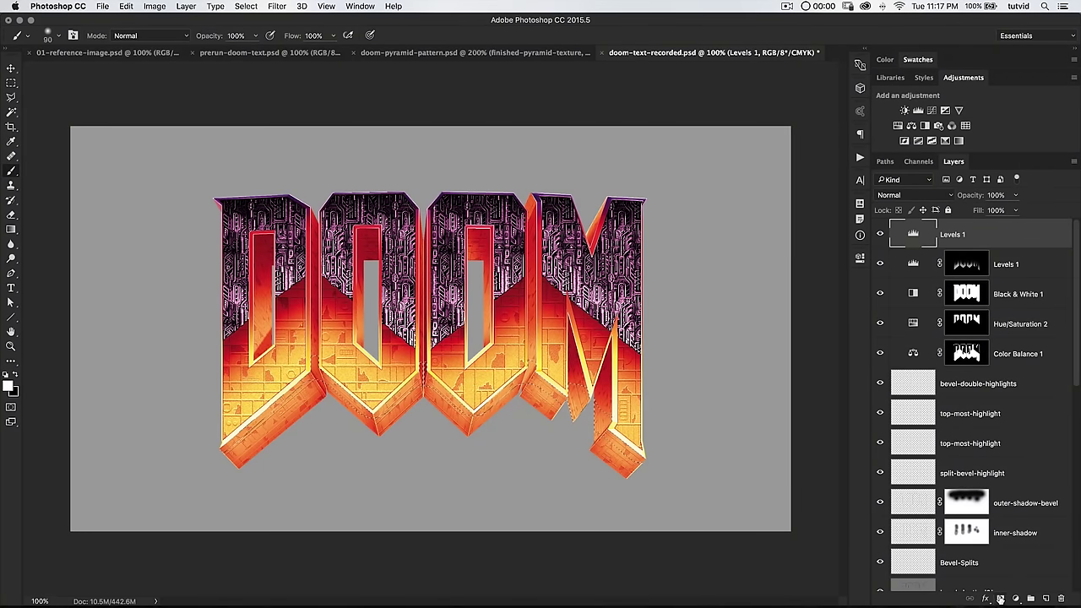
{"action": "left_click", "coordinate": [1000, 598]}
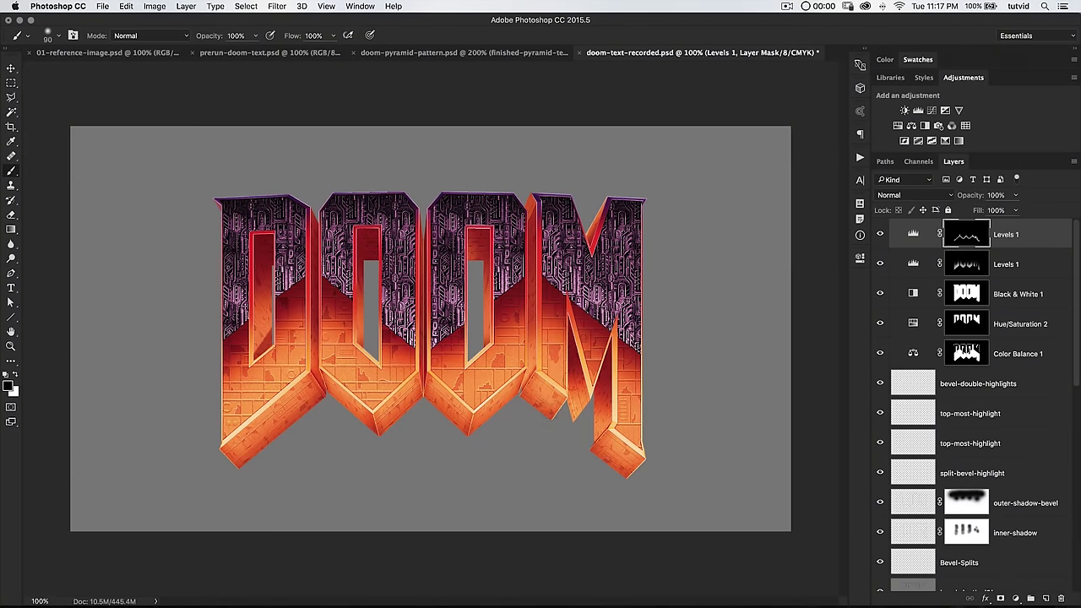
Compare the logo with and without the top Levels adjustment and inspect the letters' shading up close.
{"action": "left_click", "coordinate": [881, 235]}
{"action": "left_click", "coordinate": [880, 235]}
{"action": "left_click", "coordinate": [881, 234]}
{"action": "left_click", "coordinate": [881, 234]}
{"action": "key", "text": "z"}
{"action": "left_click", "coordinate": [555, 243]}
{"action": "left_click", "coordinate": [556, 245]}
{"action": "left_click", "coordinate": [496, 191], "text": "alt"}
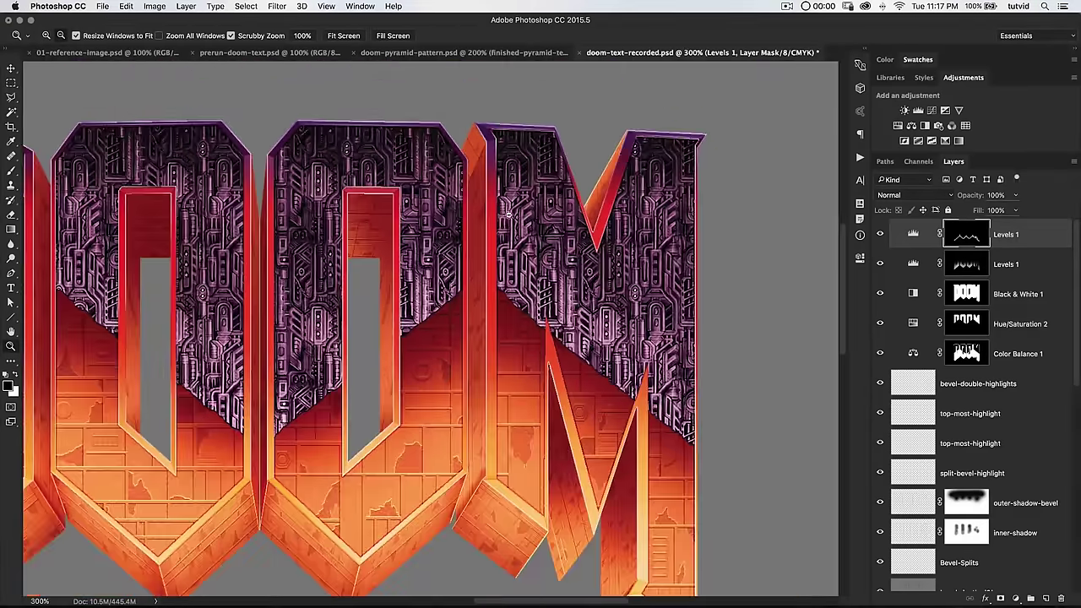
{"action": "left_click", "coordinate": [568, 283], "text": "alt"}
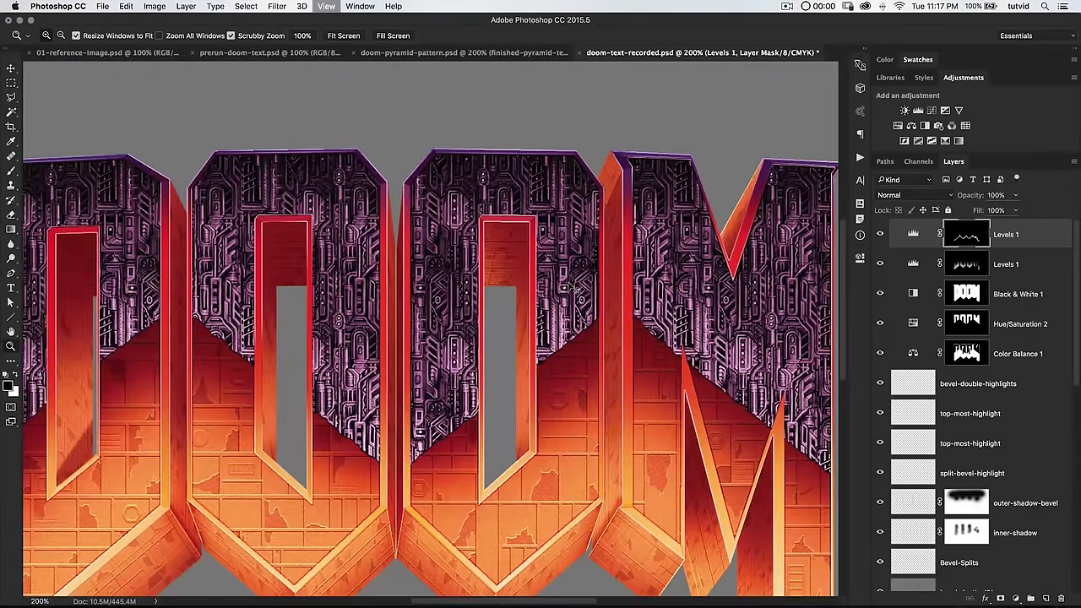
{"action": "left_click", "coordinate": [570, 285], "text": "alt"}
Load the bevels channel as a selection, add a masked Vibrance adjustment with vibrance -19, and compare the logo with and without it.
{"action": "left_click", "coordinate": [917, 161]}
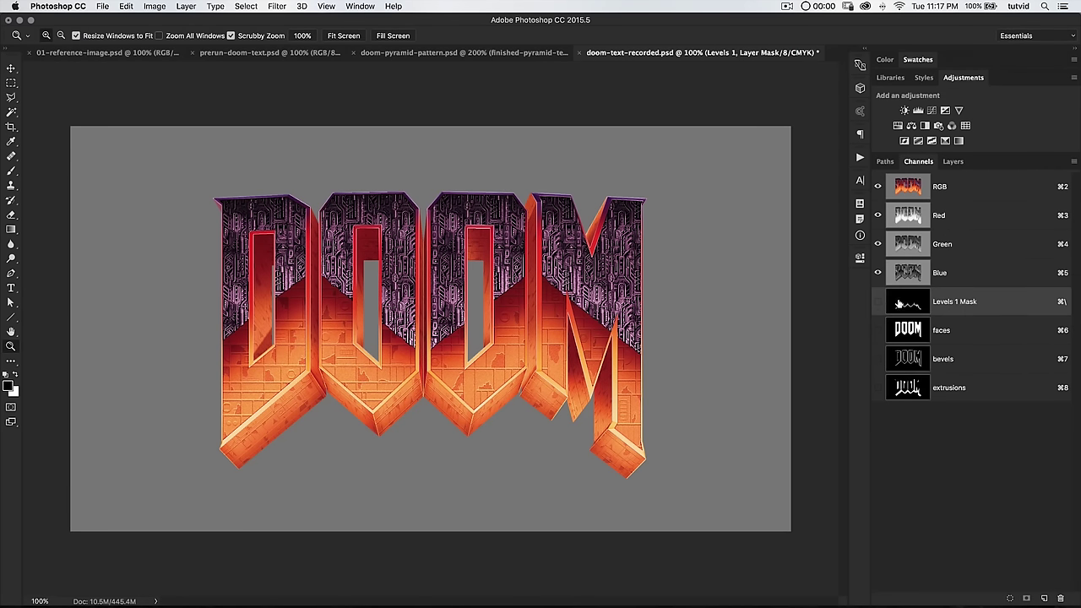
{"action": "left_click", "coordinate": [918, 363], "text": "super"}
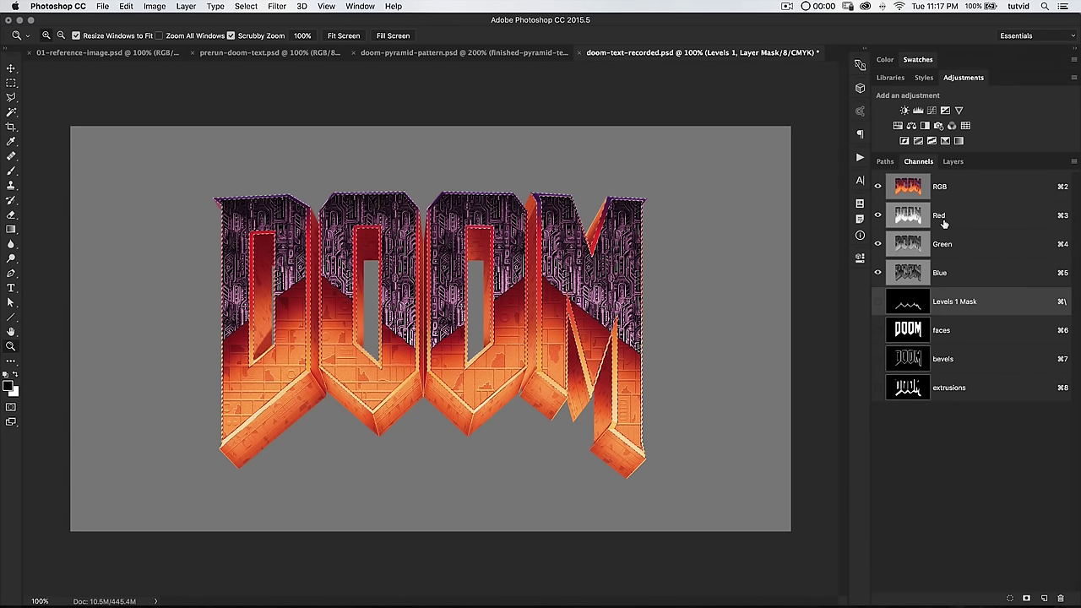
{"action": "left_click", "coordinate": [953, 161]}
{"action": "left_click", "coordinate": [958, 111]}
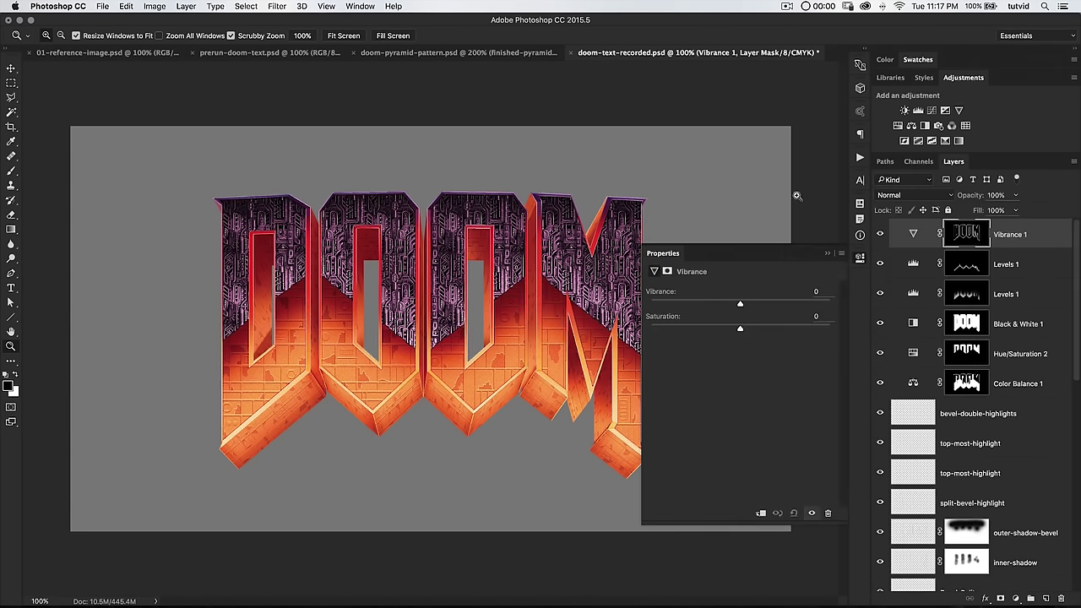
{"action": "mouse_move", "coordinate": [741, 307]}
{"action": "left_mouse_down"}
{"action": "mouse_move", "coordinate": [708, 306]}
{"action": "mouse_move", "coordinate": [722, 303]}
{"action": "left_mouse_up"}
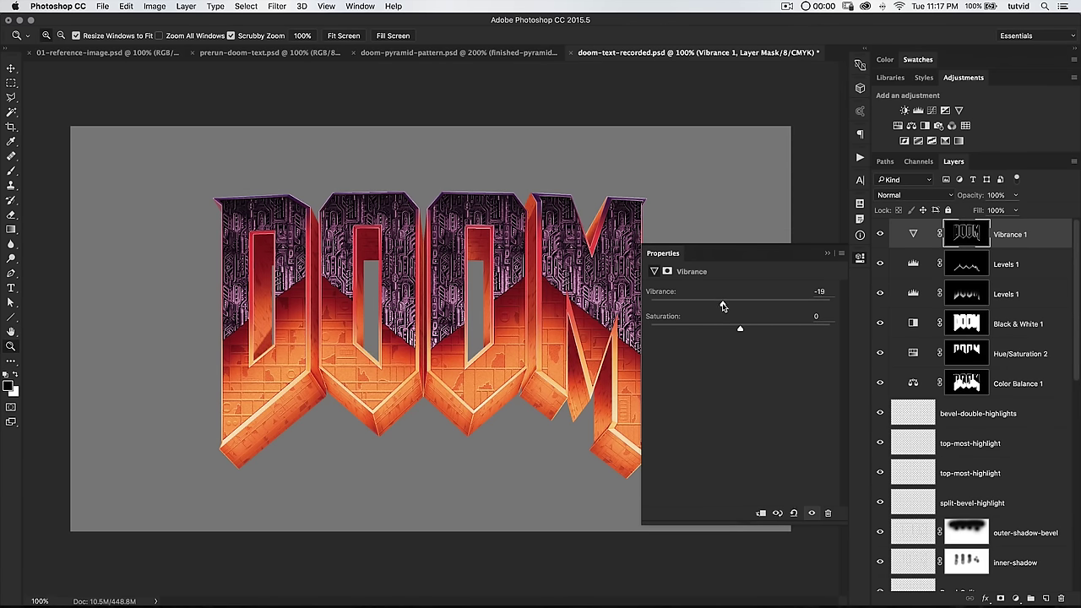
{"action": "left_click", "coordinate": [860, 261]}
{"action": "left_click", "coordinate": [880, 235]}
{"action": "left_click", "coordinate": [879, 235]}
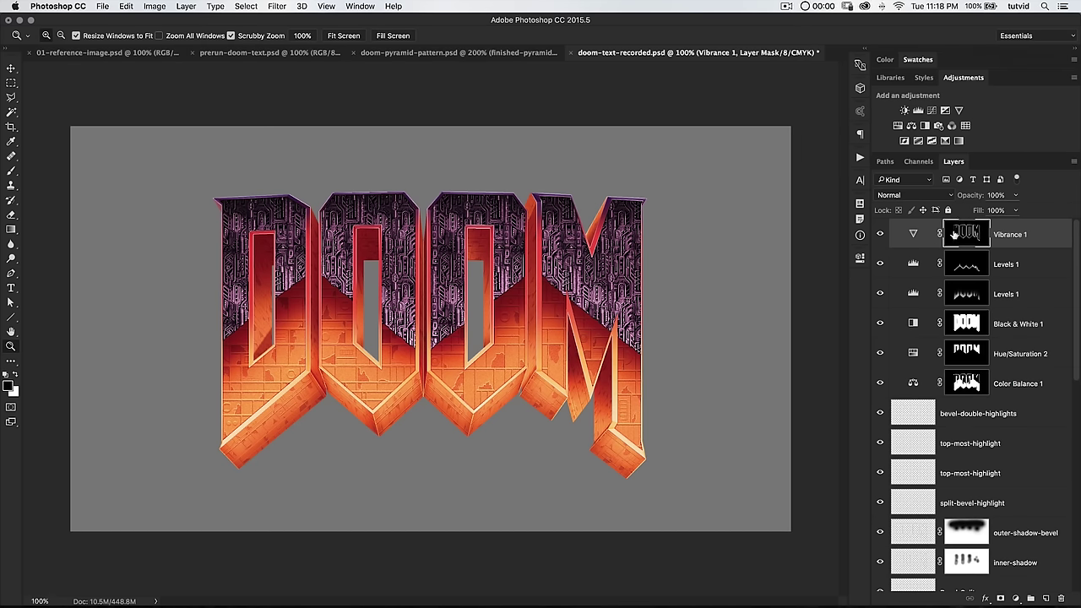
Add a Curves adjustment masked by the Black & White 1 mask, lifting the black point and lowering the white point's output to 241.
{"action": "left_click", "coordinate": [917, 162]}
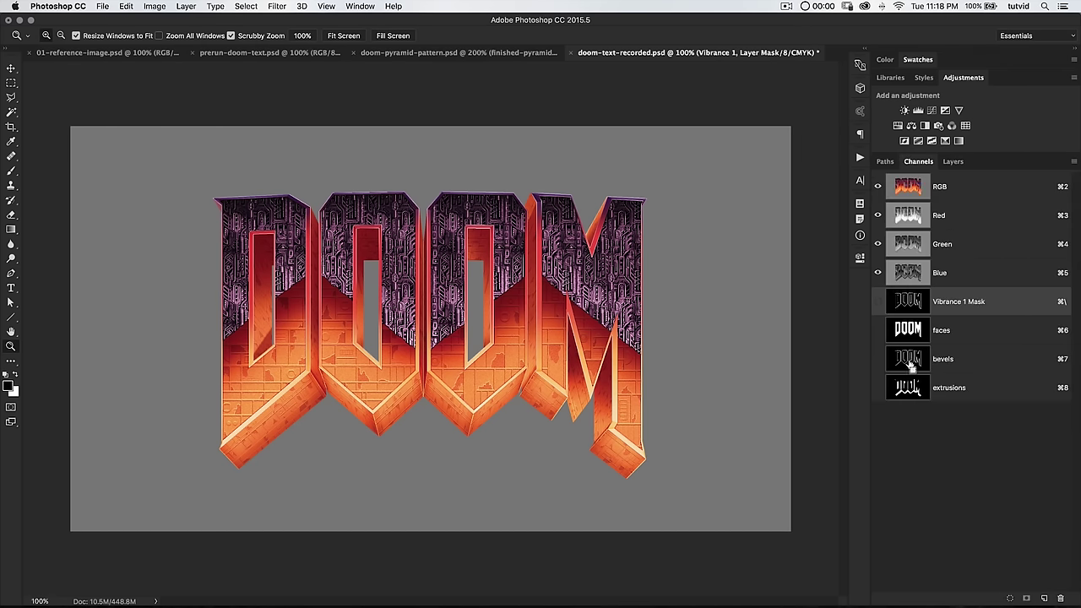
{"action": "left_click", "coordinate": [955, 162]}
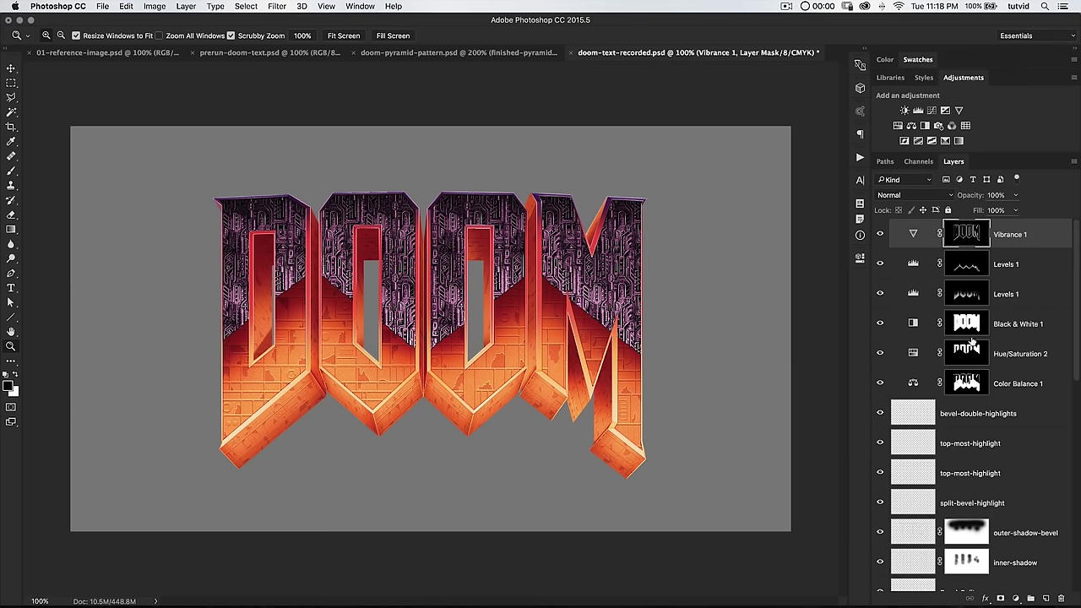
{"action": "left_click", "coordinate": [971, 329], "text": "super"}
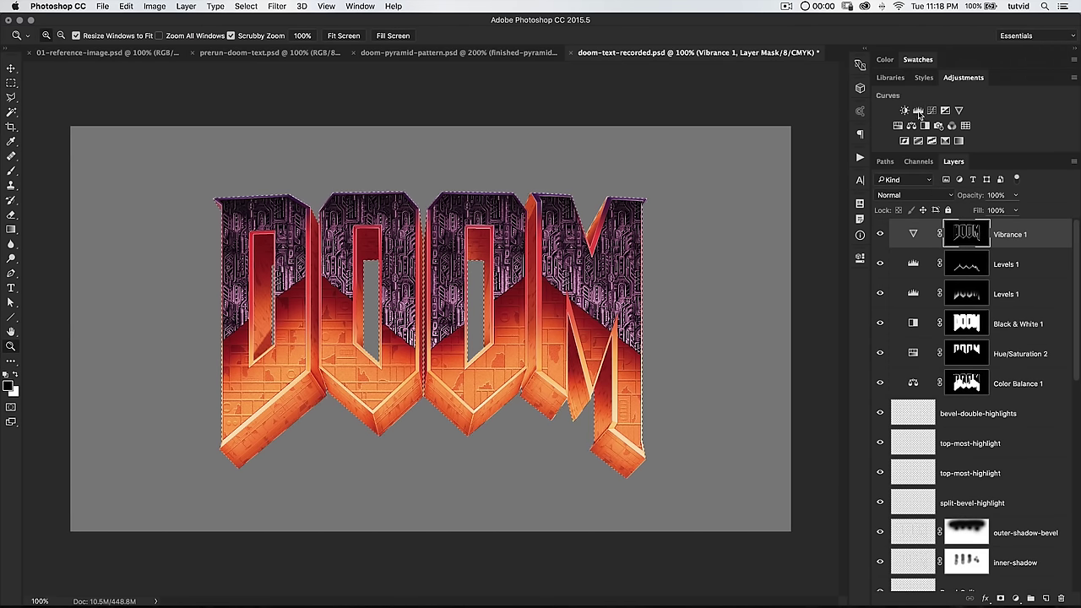
{"action": "left_click", "coordinate": [920, 111]}
{"action": "left_click_drag", "start_coordinate": [679, 464], "coordinate": [678, 456]}
{"action": "left_click_drag", "start_coordinate": [821, 317], "coordinate": [825, 328]}
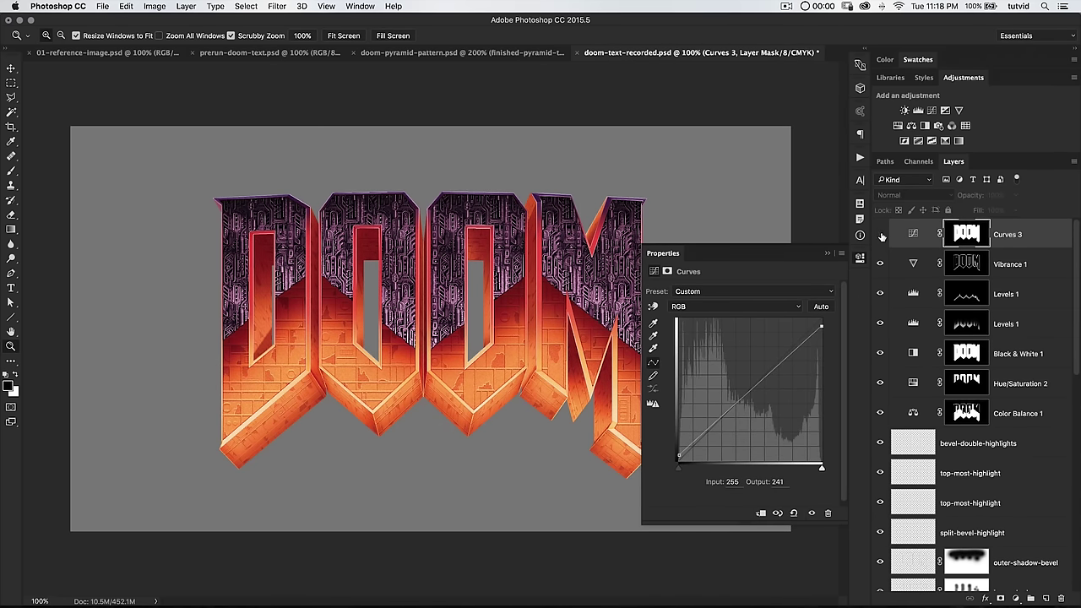
{"action": "left_click", "coordinate": [860, 258]}
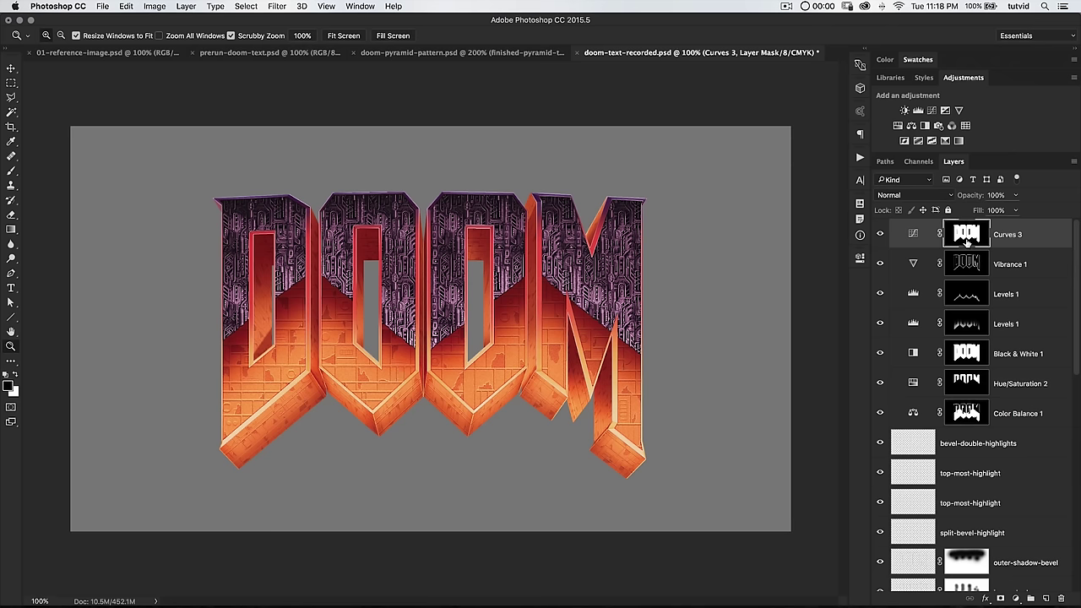
Add a second Curves adjustment with the same logo mask, black point output 4 and a shadow point from input 36 to output 33.
{"action": "left_click", "coordinate": [931, 110]}
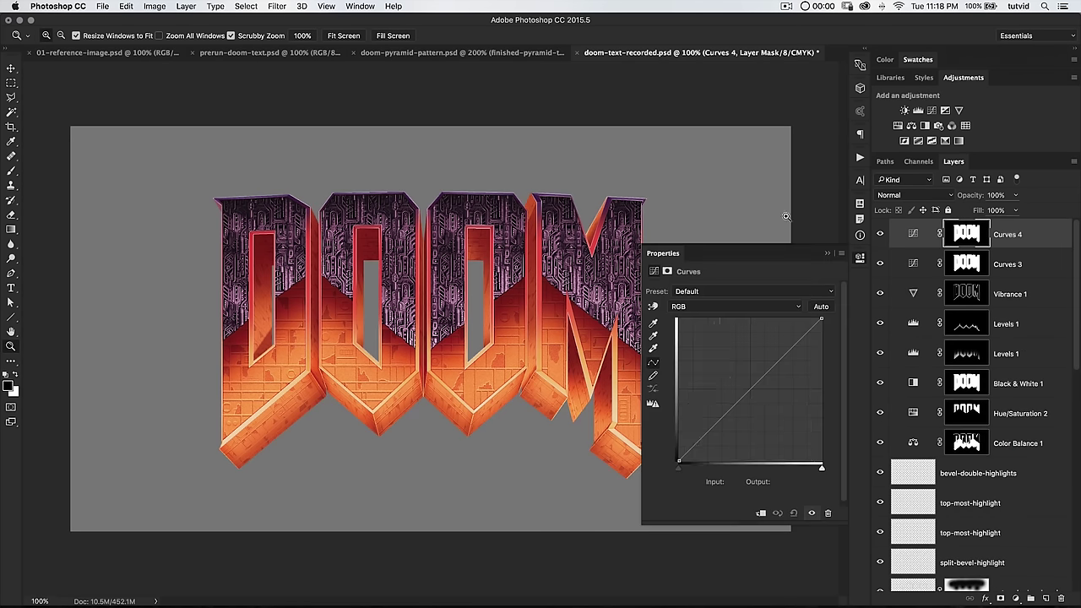
{"action": "left_click_drag", "start_coordinate": [678, 462], "coordinate": [676, 458]}
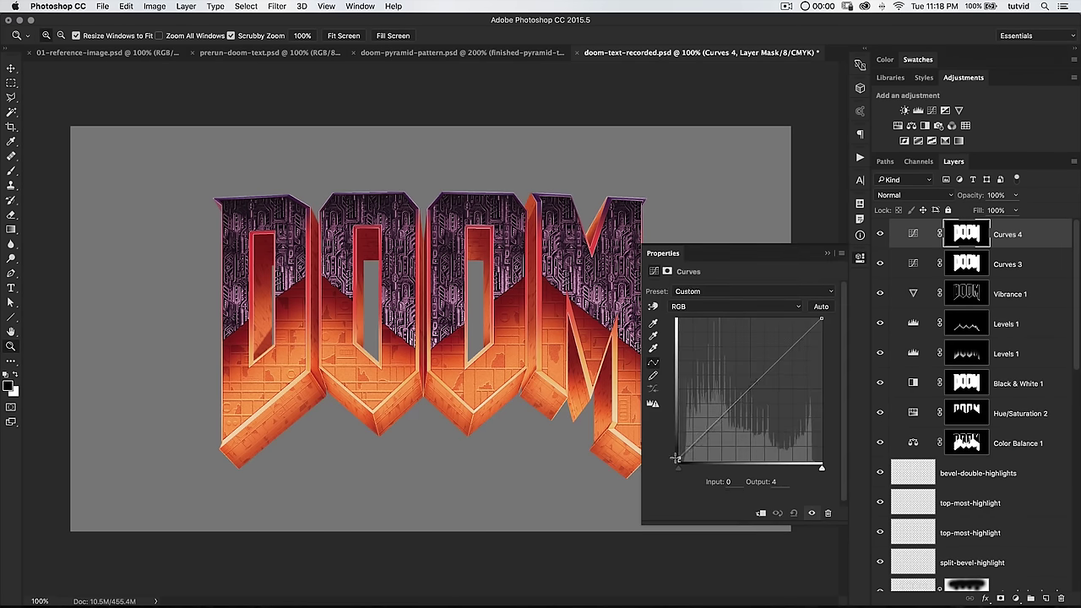
{"action": "left_click", "coordinate": [698, 442]}
{"action": "left_click_drag", "start_coordinate": [698, 441], "coordinate": [699, 442]}
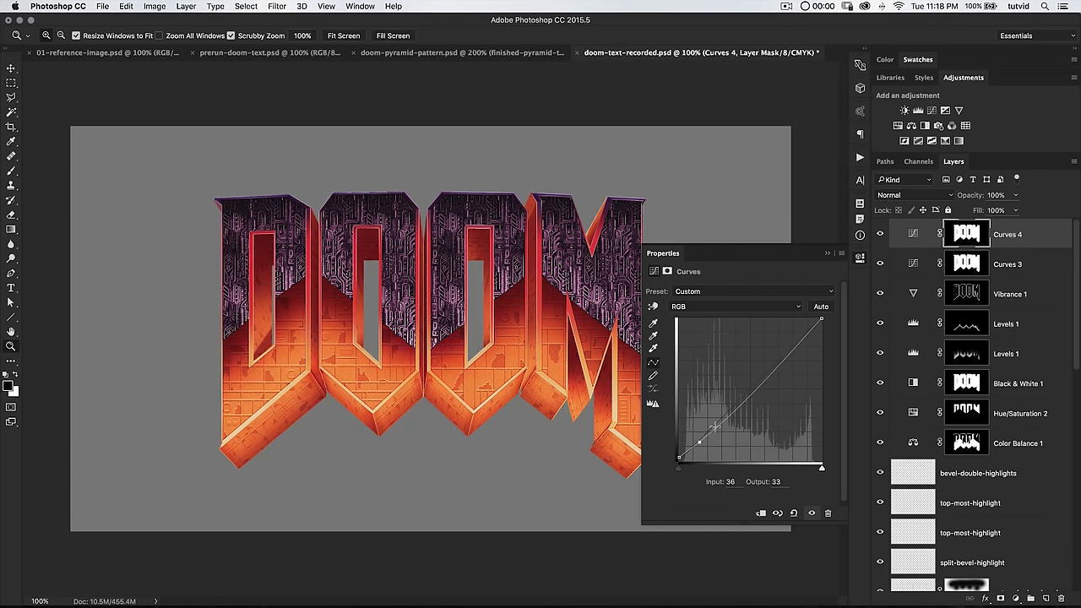
Raise the highlights in the top Curves adjustment, set its white point to input 240, and compare the logo with and without it.
{"action": "left_click_drag", "start_coordinate": [766, 378], "coordinate": [781, 353]}
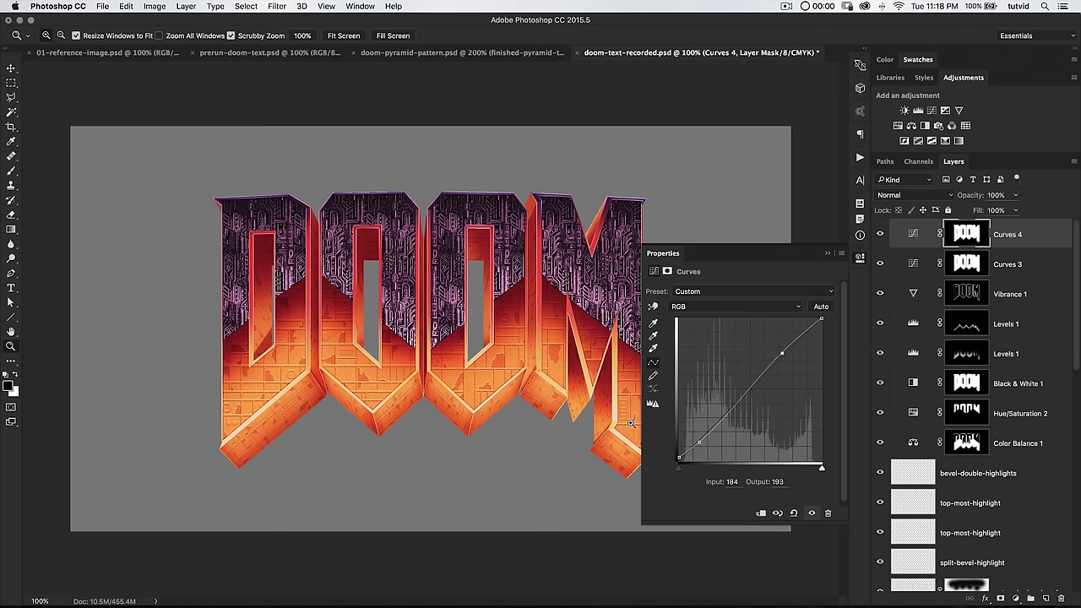
{"action": "left_click_drag", "start_coordinate": [784, 355], "coordinate": [821, 326]}
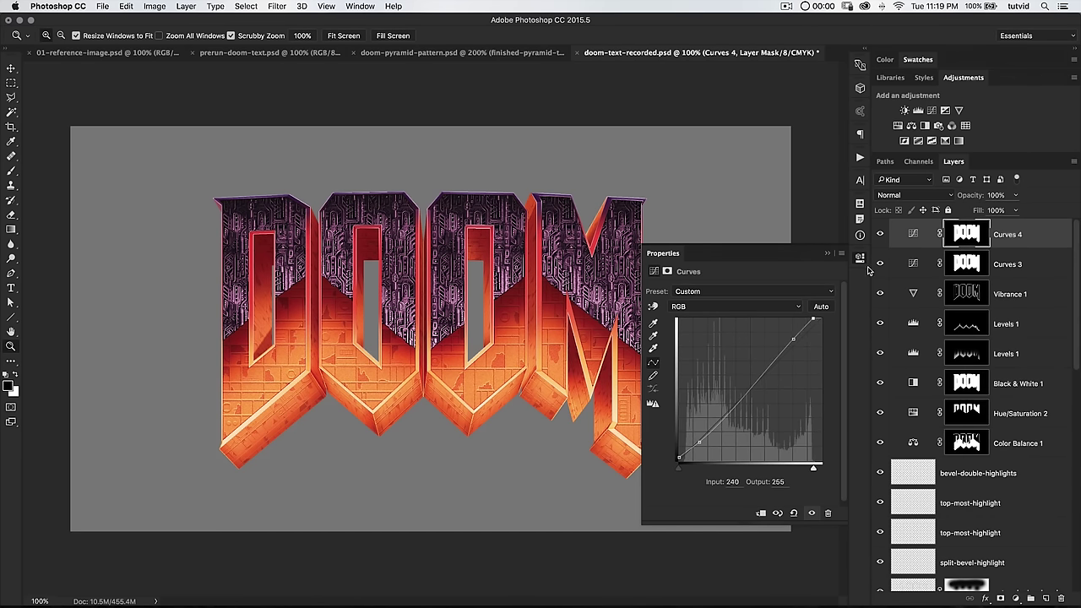
{"action": "left_click", "coordinate": [886, 237]}
{"action": "left_click", "coordinate": [880, 234]}
{"action": "left_click", "coordinate": [881, 236]}
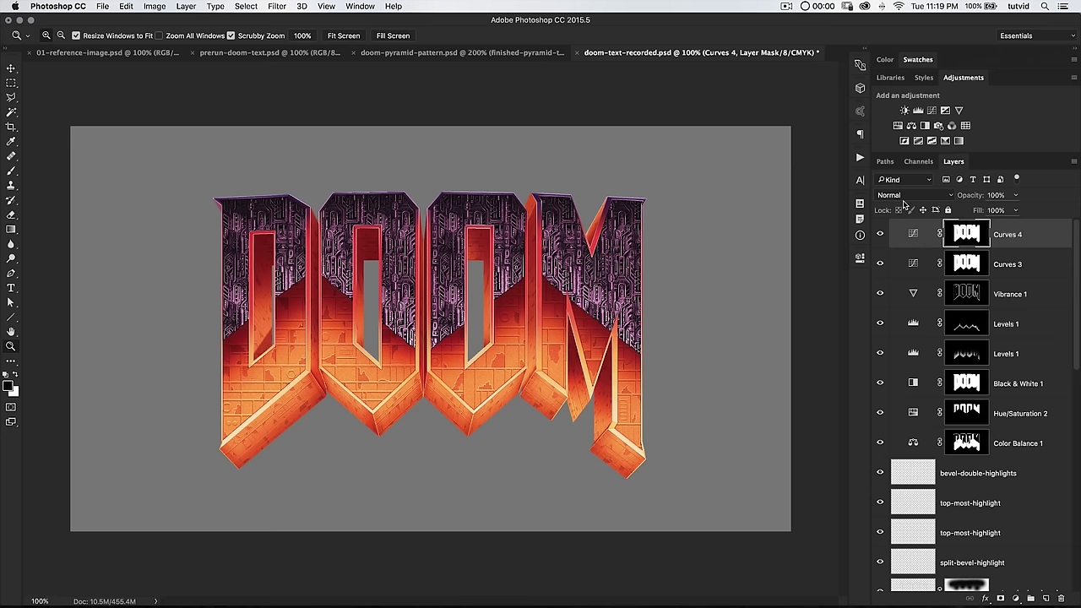
Create a new top layer and fill it with 50% Gray in Normal mode at 100% opacity.
{"action": "left_click", "coordinate": [1046, 597]}
{"action": "left_click", "coordinate": [134, 8]}
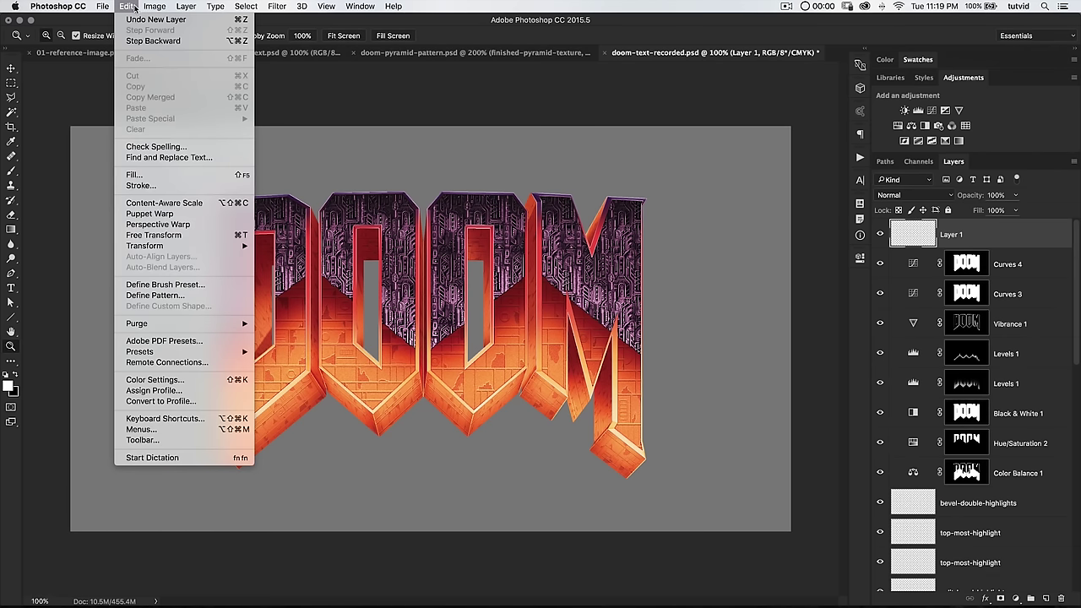
{"action": "left_click", "coordinate": [191, 176]}
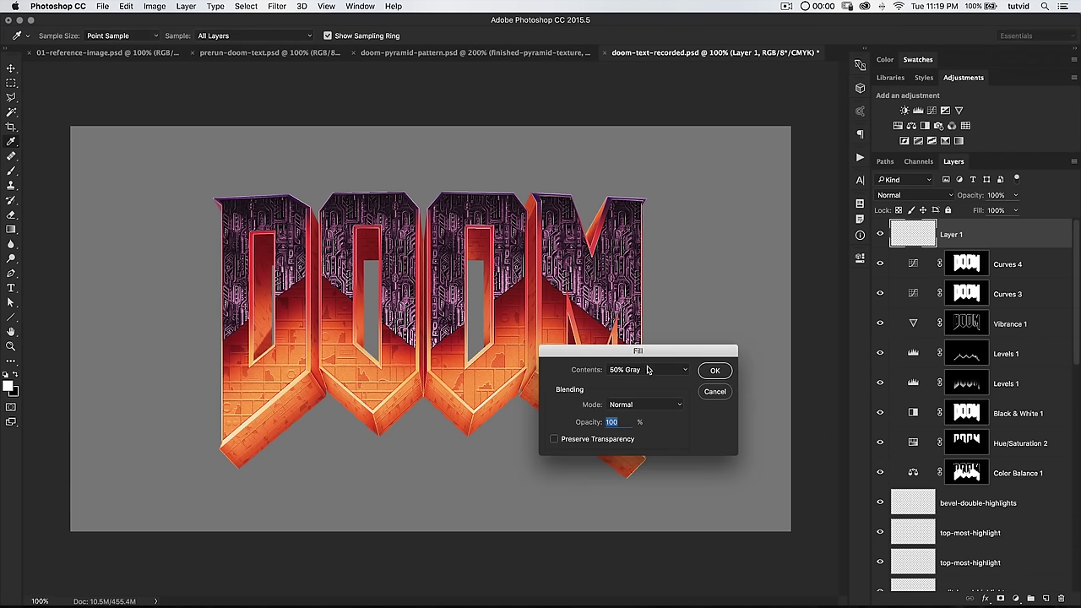
{"action": "left_click", "coordinate": [714, 372]}
{"action": "key", "text": "z"}
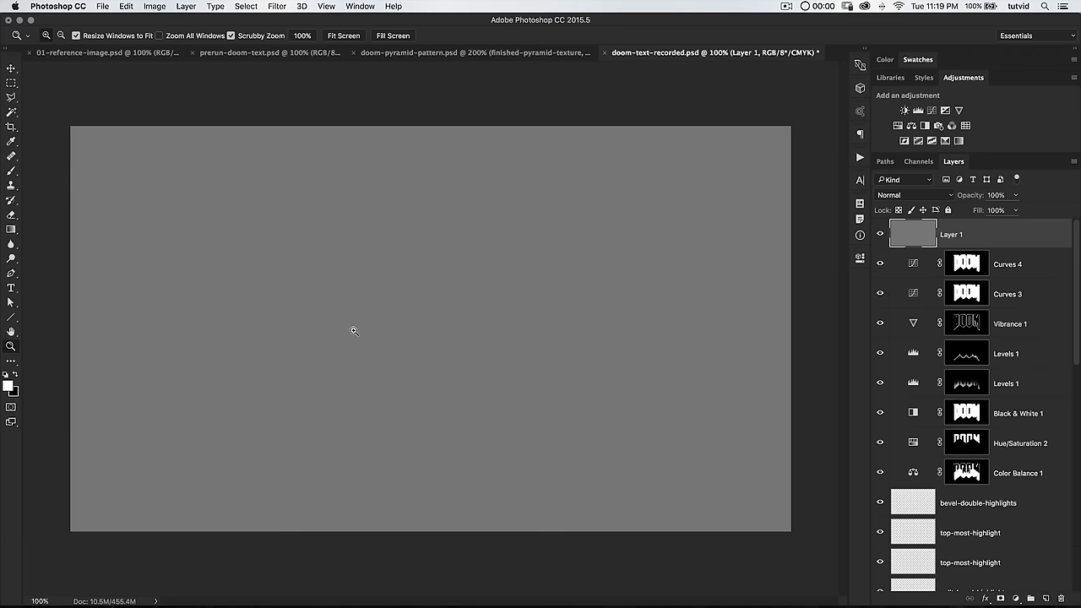
Add 15% uniform monochromatic noise to the gray layer.
{"action": "left_click", "coordinate": [277, 7]}
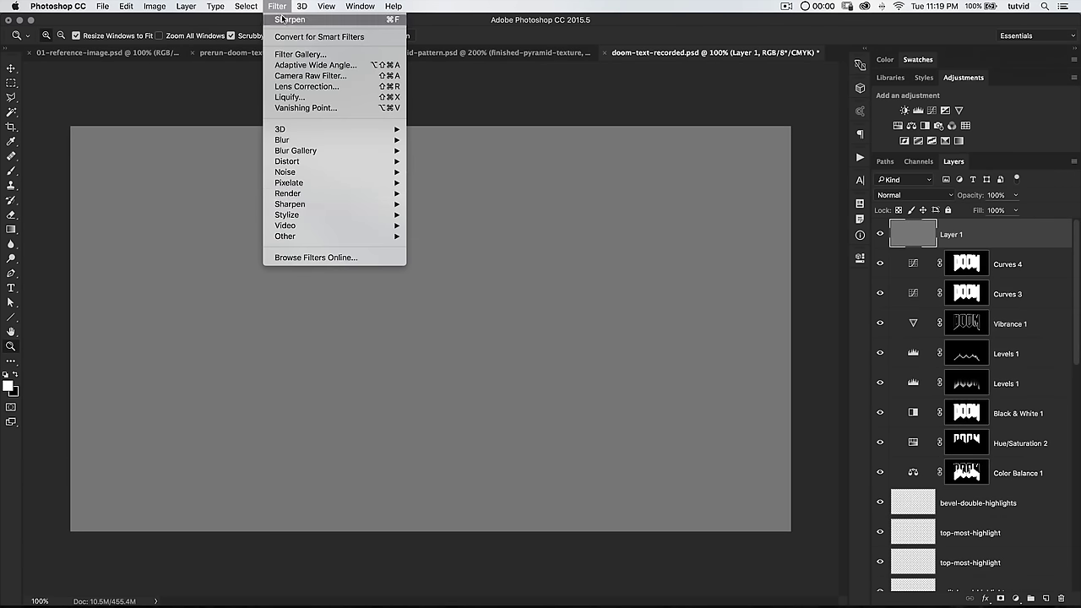
{"action": "mouse_move", "coordinate": [322, 173]}
{"action": "left_click", "coordinate": [483, 173]}
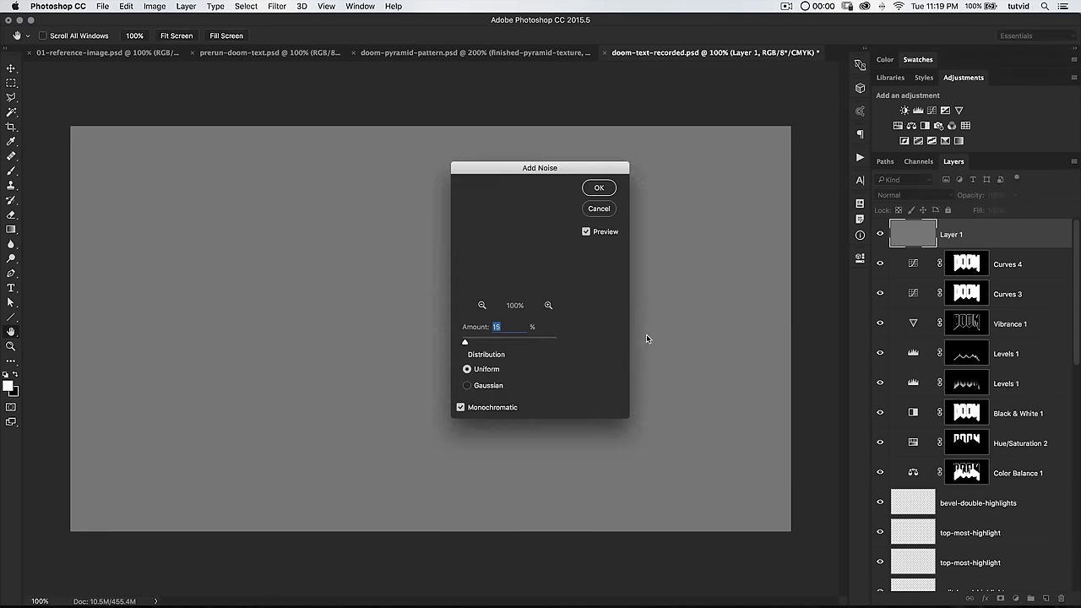
{"action": "left_click", "coordinate": [612, 188]}
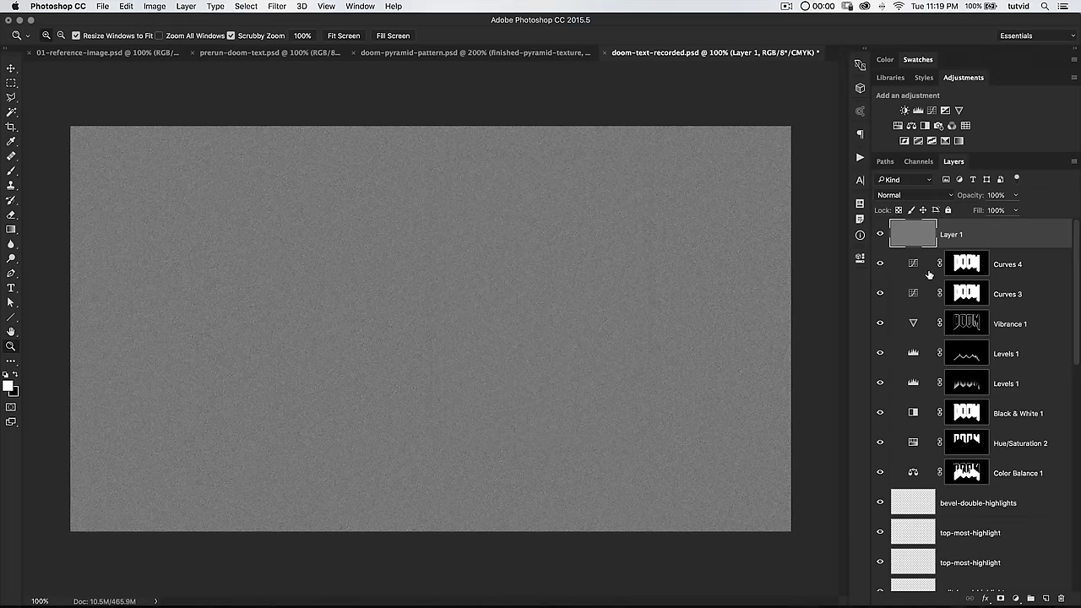
Duplicate the noise layer and flip the copy horizontally.
{"action": "key", "text": "super+j"}
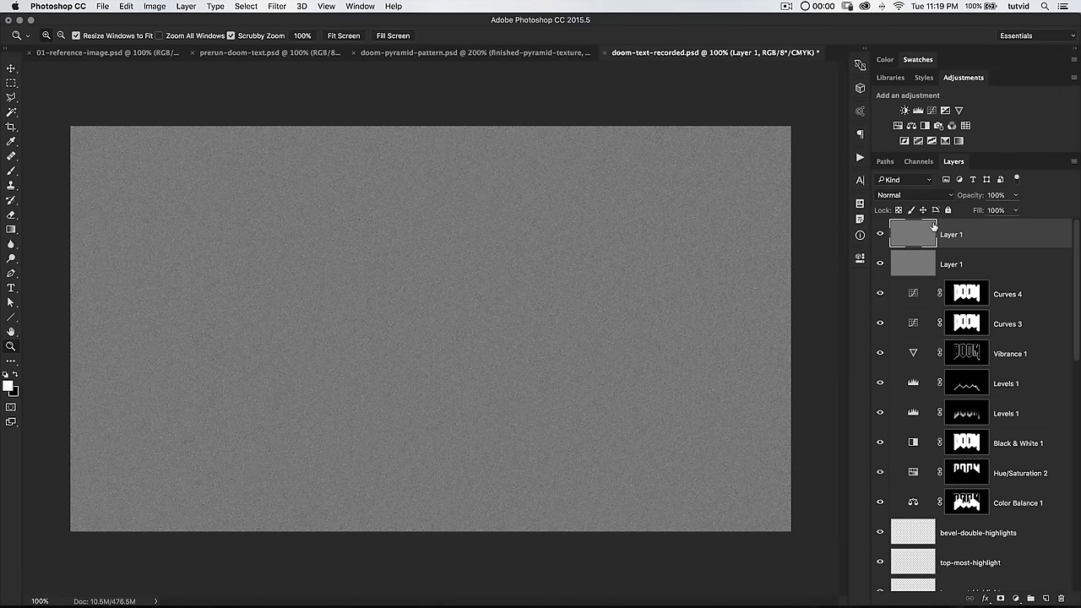
{"action": "key", "text": "super+t"}
{"action": "right_click", "coordinate": [524, 209]}
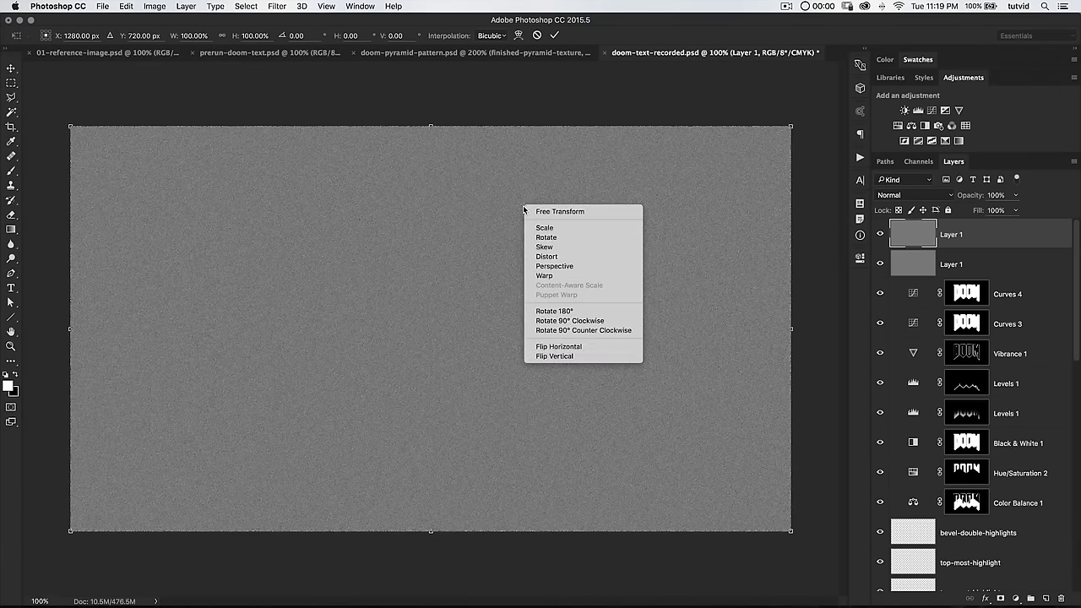
{"action": "left_click", "coordinate": [570, 346]}
{"action": "key", "text": "Return"}
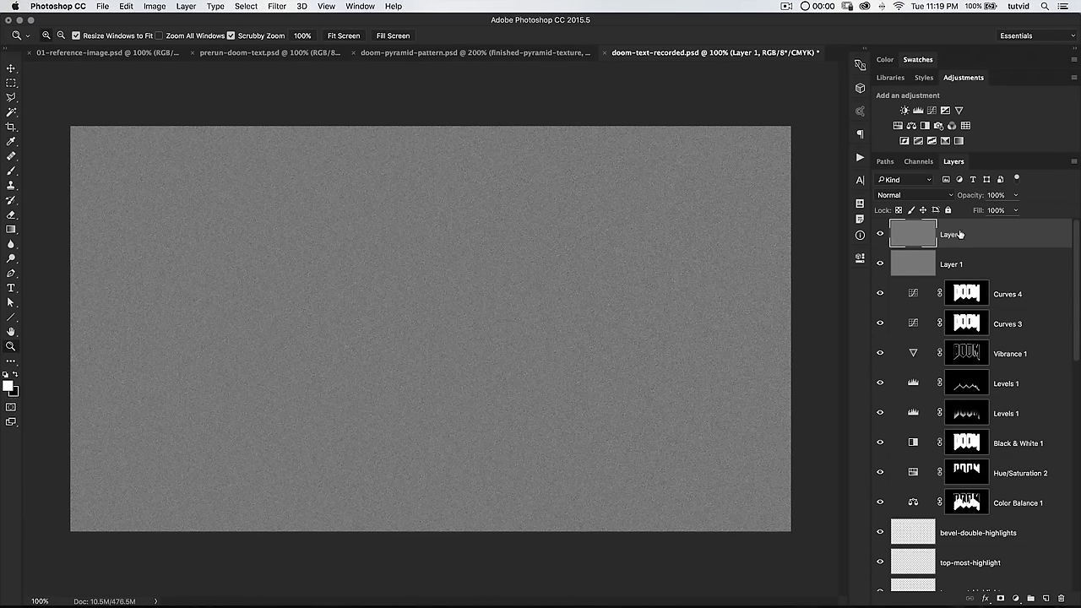
Duplicate the flipped noise layer and scale the copy to 250% width and 200% height.
{"action": "key", "text": "ctrl+j"}
{"action": "key", "text": "ctrl+t"}
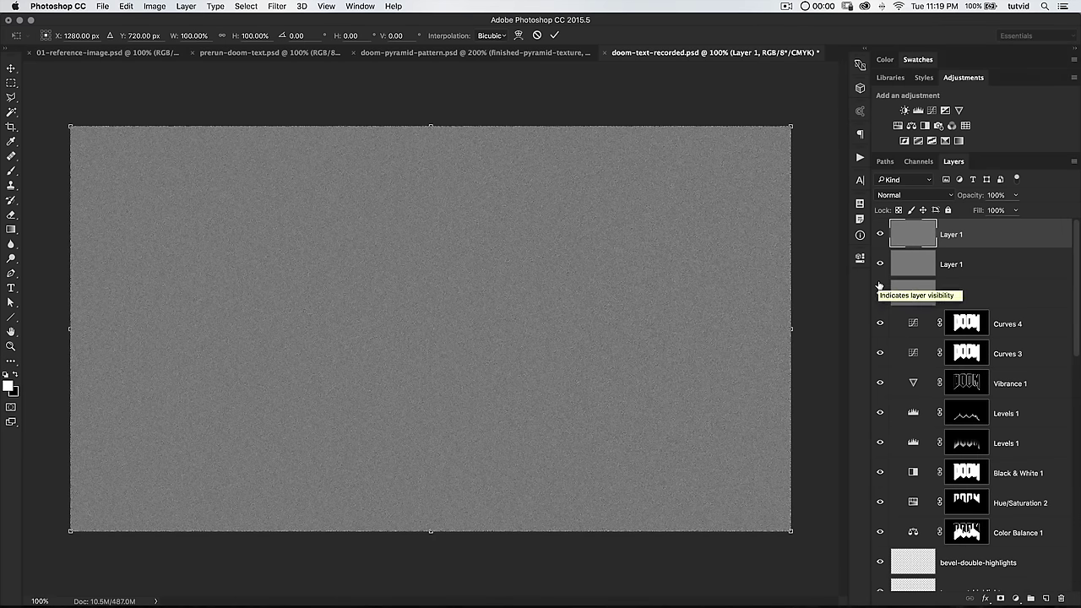
{"action": "left_click", "coordinate": [181, 36]}
{"action": "type", "text": "250"}
{"action": "key", "text": "Tab"}
{"action": "type", "text": "200"}
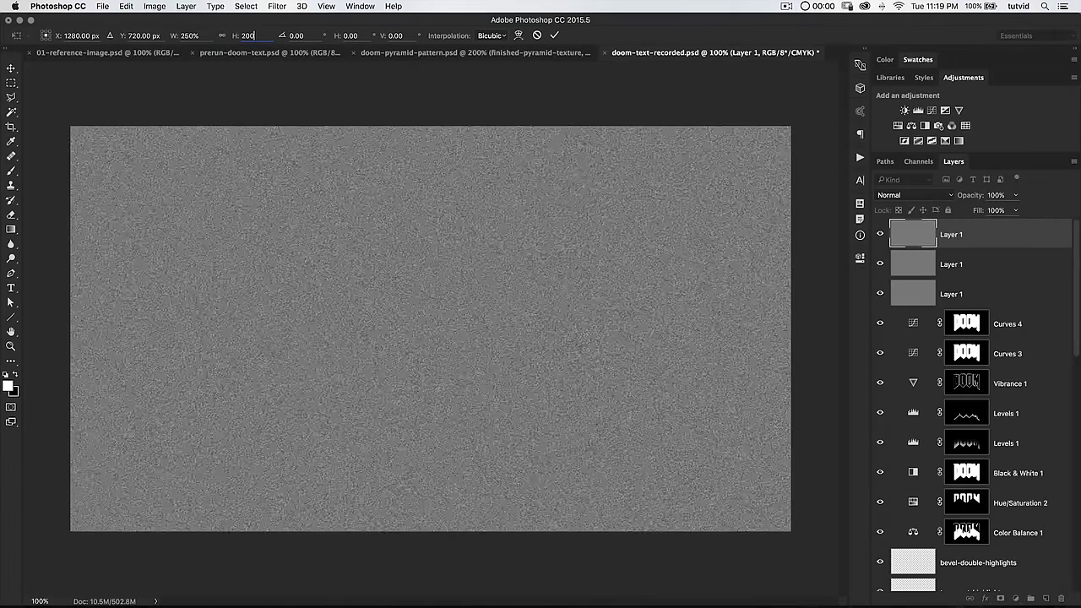
{"action": "key", "text": "Return"}
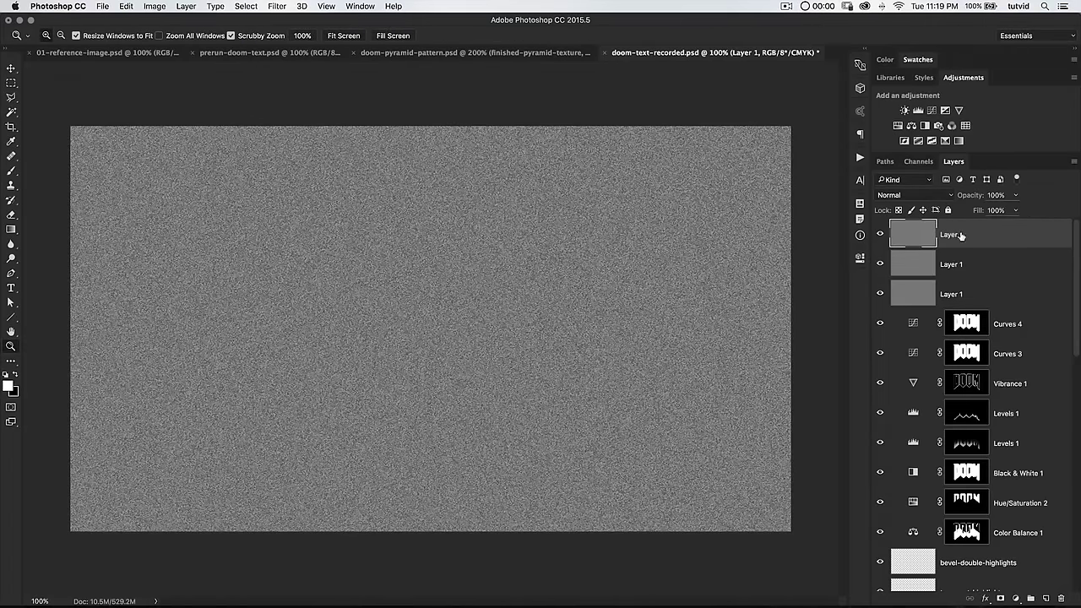
Copy only the canvas-sized area of the enlarged noise layer to a new layer and check the bounds of both layers.
{"action": "key", "text": "super+minus"}
{"action": "key", "text": "super+minus"}
{"action": "key", "text": "super+minus"}
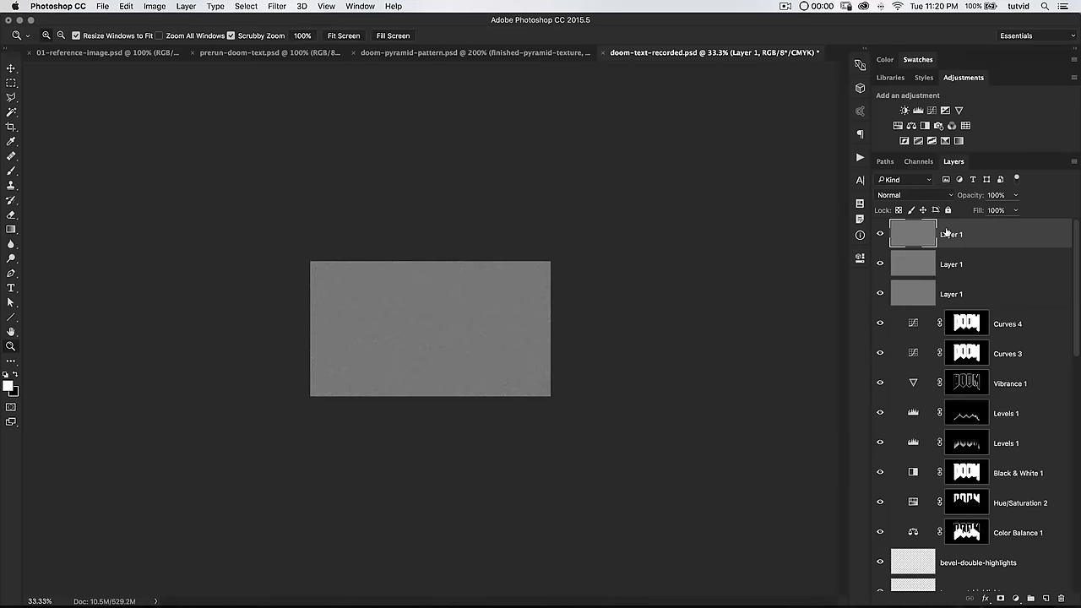
{"action": "key", "text": "super+t"}
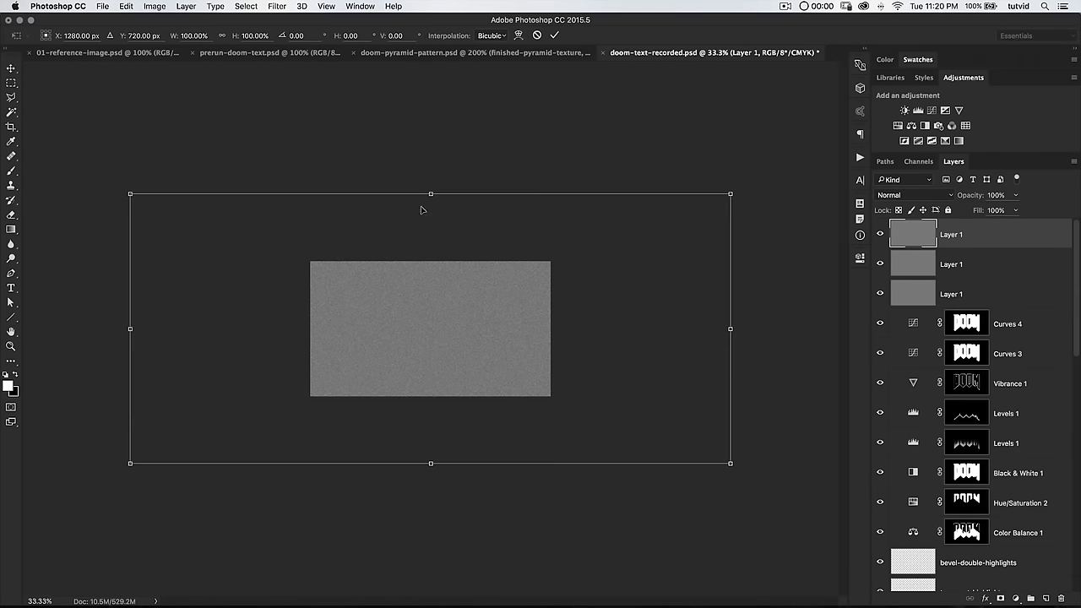
{"action": "key", "text": "Return"}
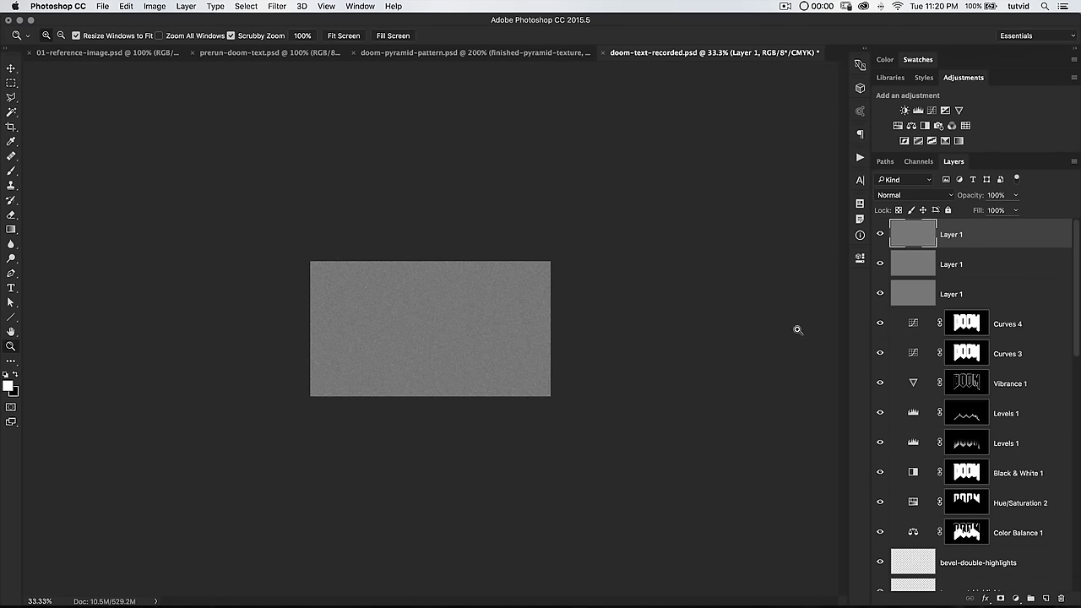
{"action": "left_click", "coordinate": [246, 7]}
{"action": "left_click", "coordinate": [245, 19]}
{"action": "key", "text": "super+j"}
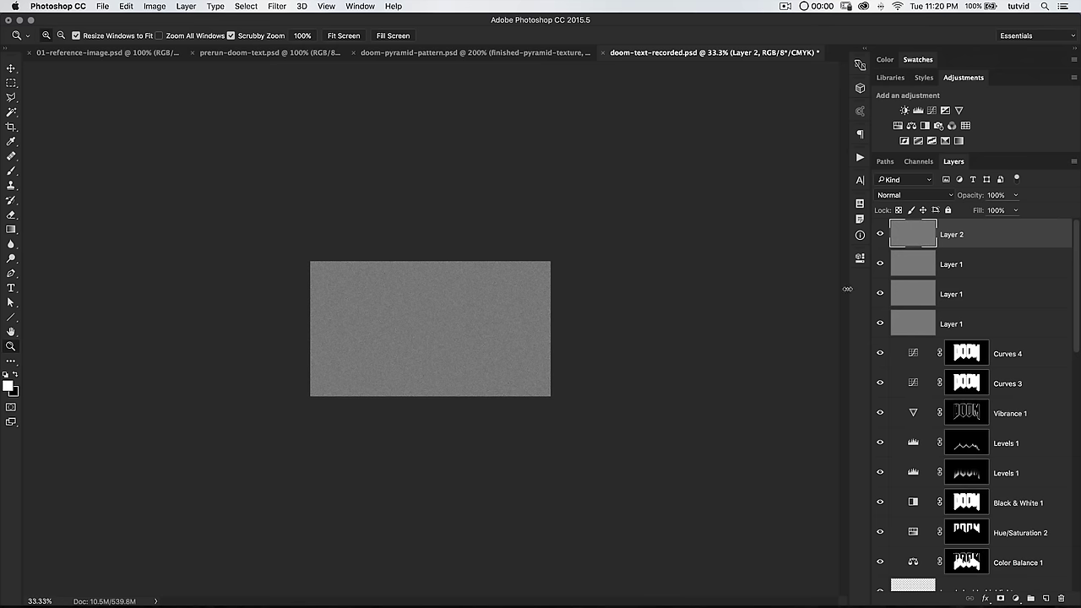
{"action": "key", "text": "super+t"}
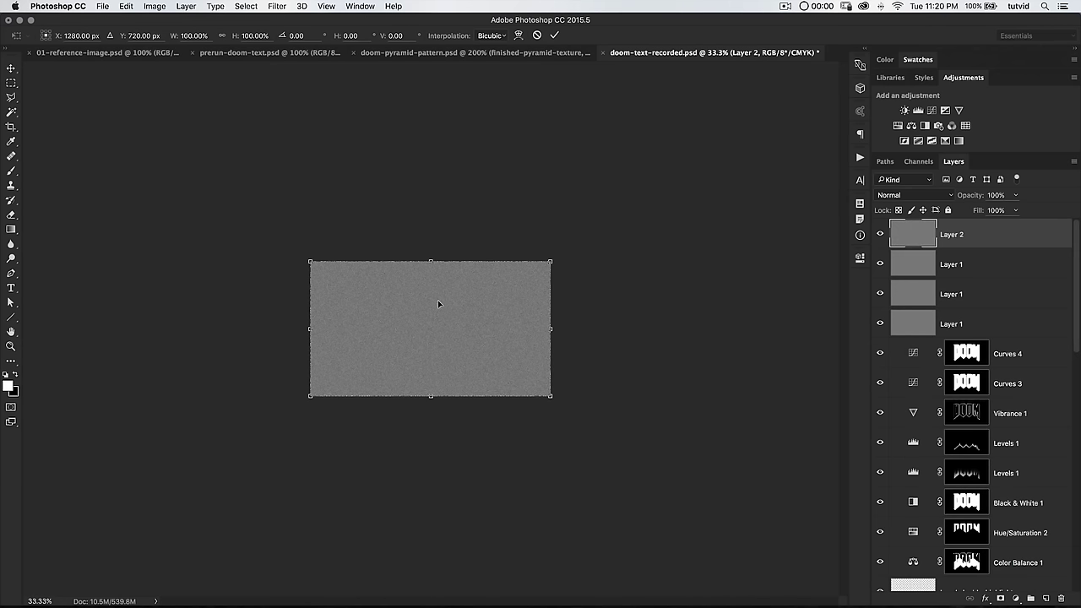
{"action": "key", "text": "Return"}
Delete the oversized enlarged noise layer beneath the canvas-sized copy.
{"action": "left_click", "coordinate": [973, 275]}
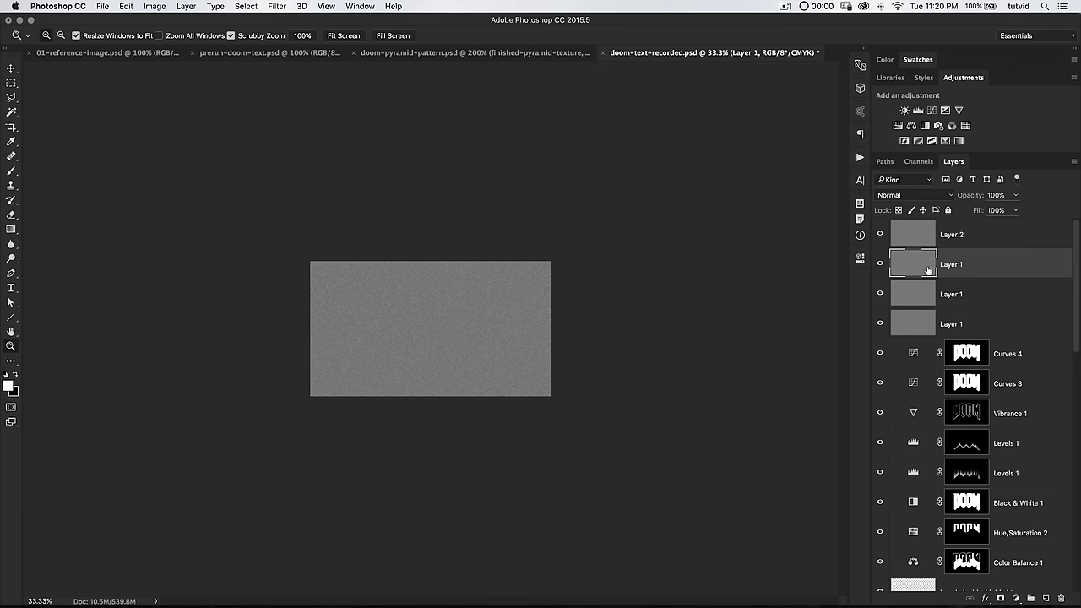
{"action": "key", "text": "BackSpace"}
{"action": "key", "text": "super+plus"}
{"action": "key", "text": "super+plus"}
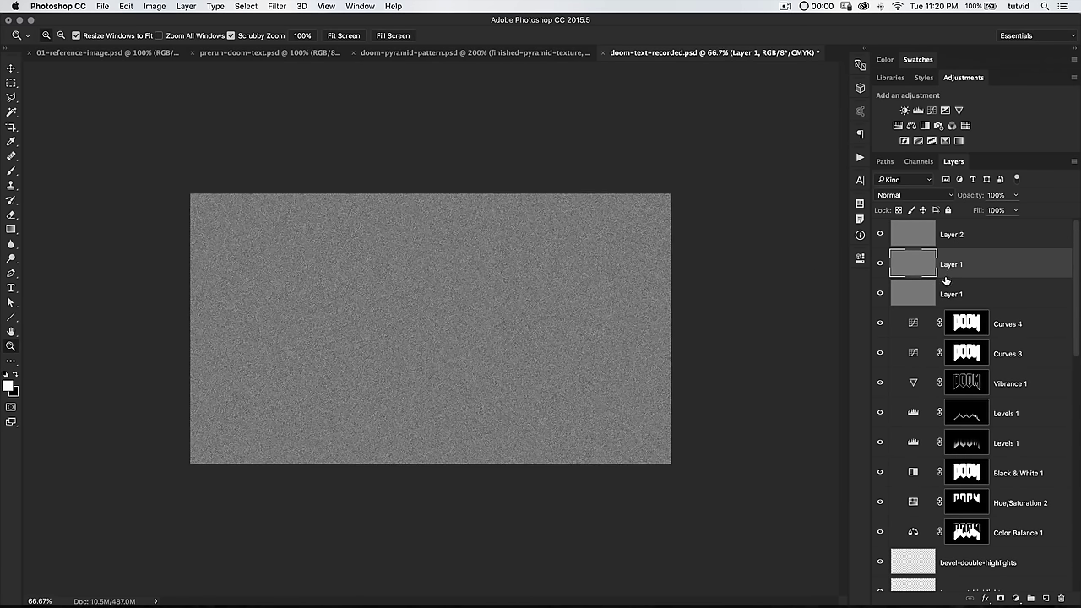
Rename the topmost noise layer as big-grain and the noise layer directly beneath it as flipped-grain.
{"action": "left_click", "coordinate": [950, 237]}
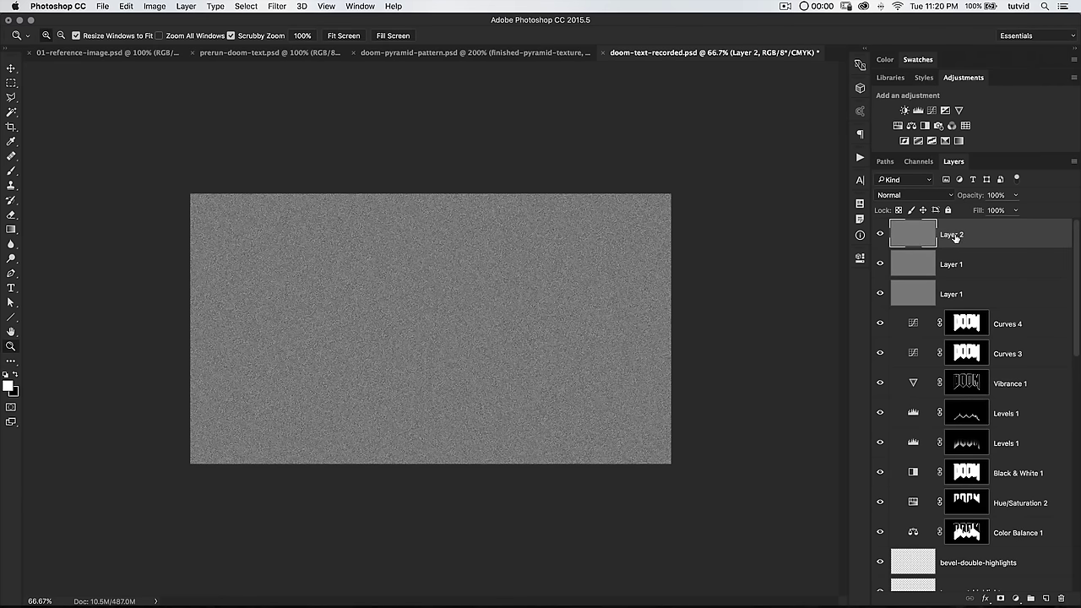
{"action": "double_click", "coordinate": [954, 236]}
{"action": "type", "text": "big-grain"}
{"action": "key", "text": "Return"}
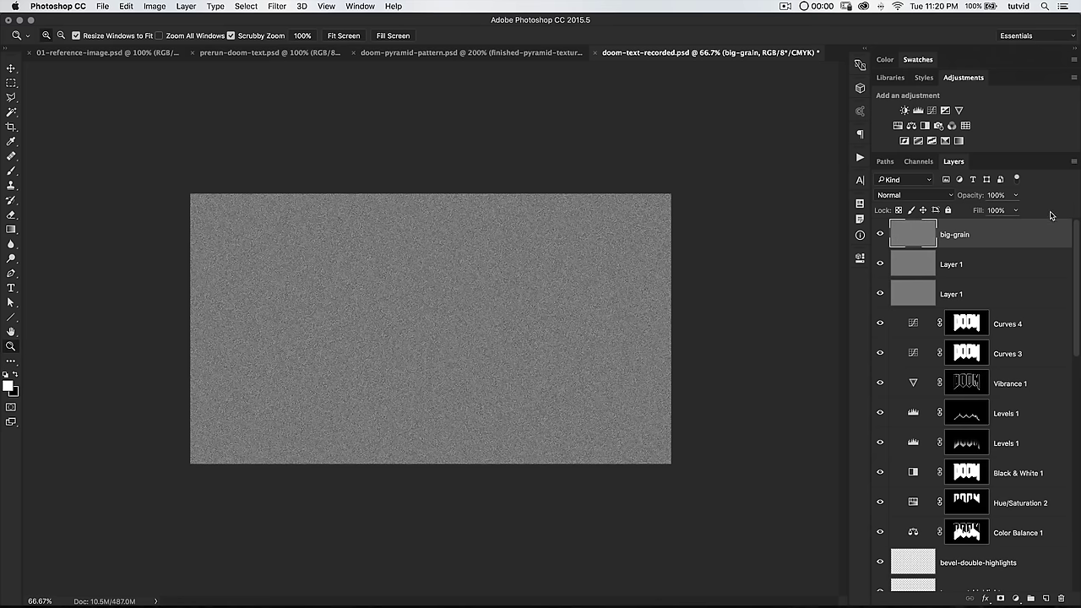
{"action": "double_click", "coordinate": [952, 264]}
{"action": "type", "text": "r"}
{"action": "type", "text": "lipped-grain"}
{"action": "key", "text": "Return"}
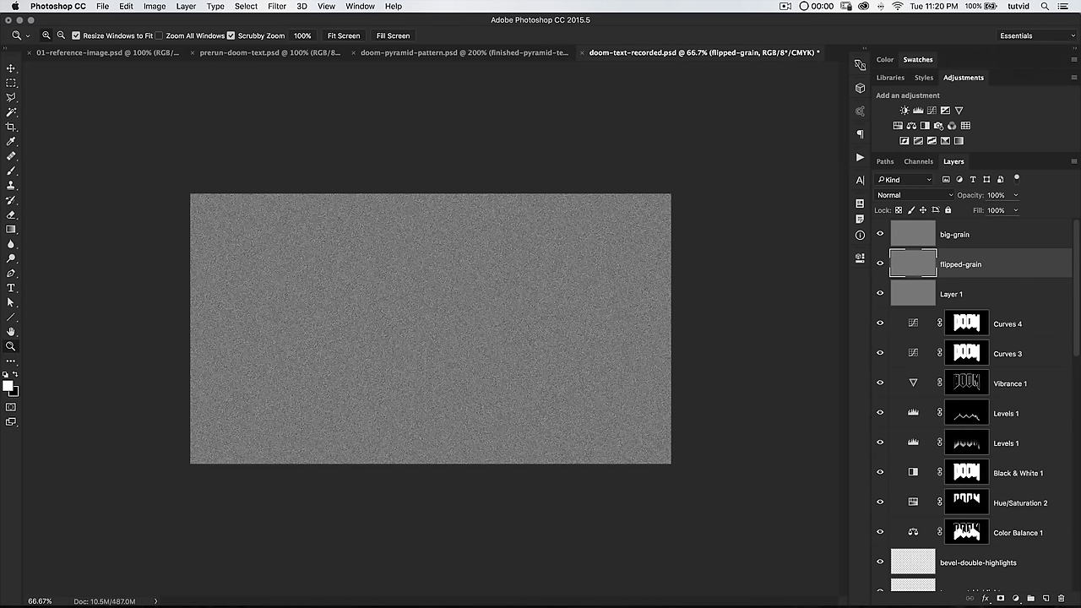
Rename the lowest noise layer, directly above Curves 4, as small-grain.
{"action": "double_click", "coordinate": [952, 294]}
{"action": "type", "text": "s"}
{"action": "type", "text": "amll-grain"}
{"action": "key", "text": "Return"}
{"action": "double_click", "coordinate": [959, 303]}
{"action": "double_click", "coordinate": [948, 294]}
{"action": "type", "text": "small"}
{"action": "key", "text": "Return"}
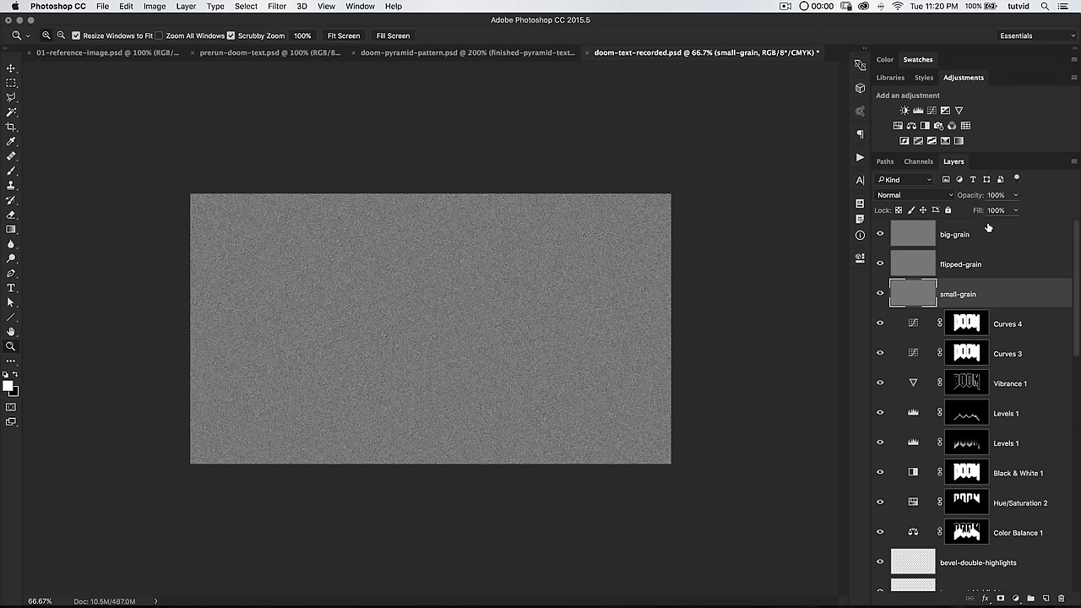
Set the blend mode of the big-grain, flipped-grain and small-grain layers to Soft Light.
{"action": "left_click", "coordinate": [969, 244]}
{"action": "left_click", "coordinate": [929, 197]}
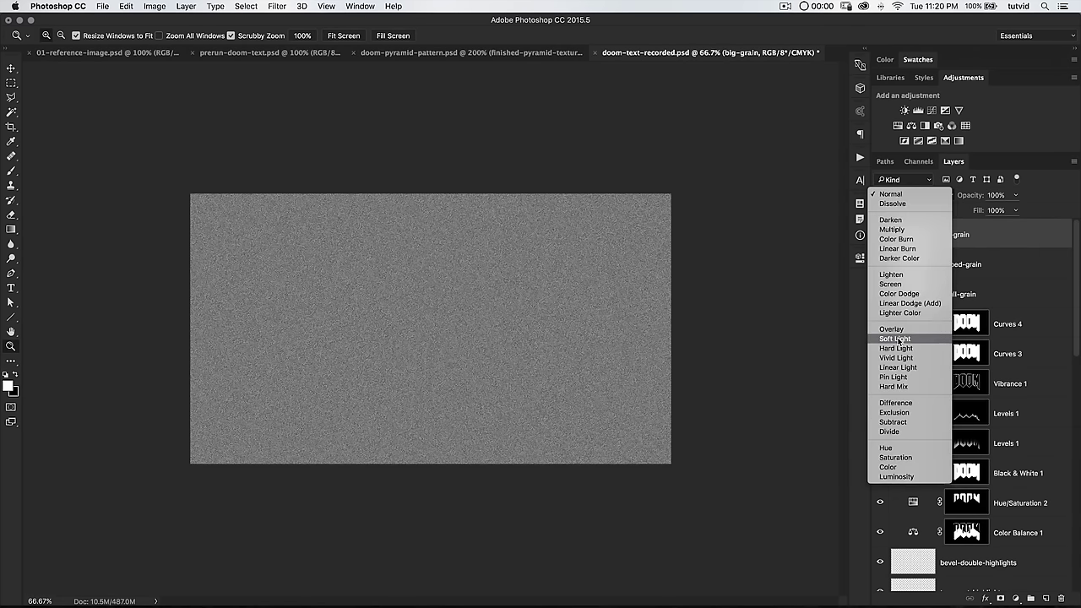
{"action": "left_click", "coordinate": [896, 338]}
{"action": "left_click", "coordinate": [961, 265]}
{"action": "left_click", "coordinate": [926, 197]}
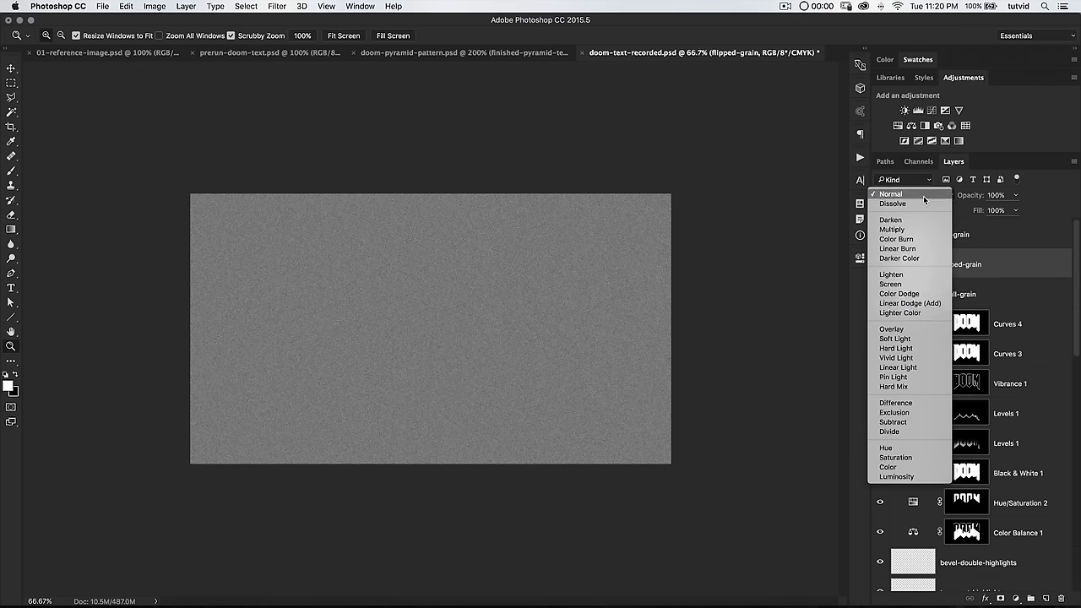
{"action": "left_click", "coordinate": [909, 340]}
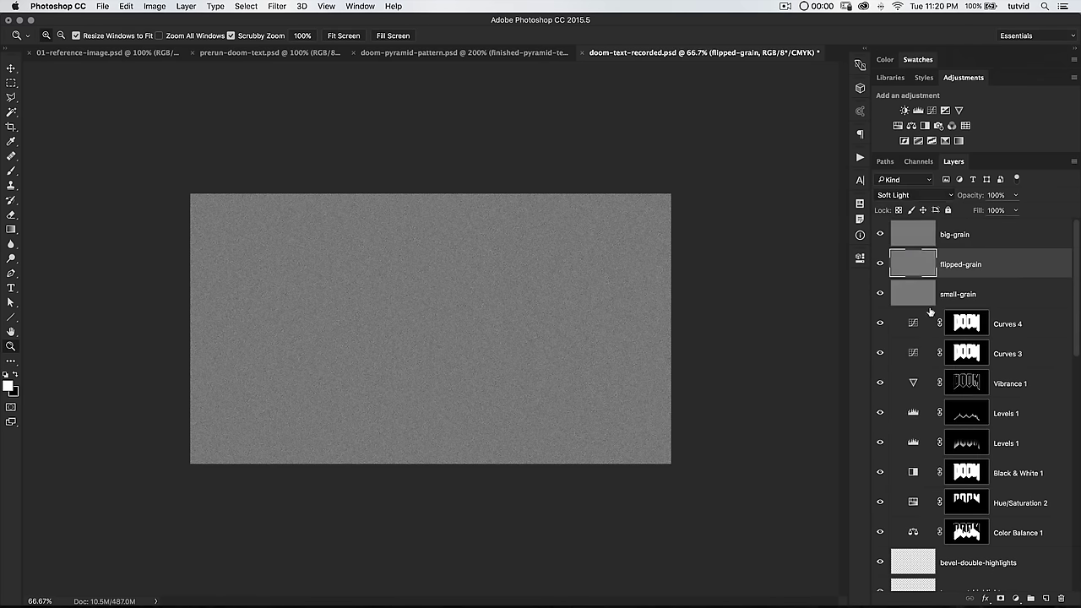
{"action": "left_click", "coordinate": [924, 292]}
{"action": "left_click", "coordinate": [924, 199]}
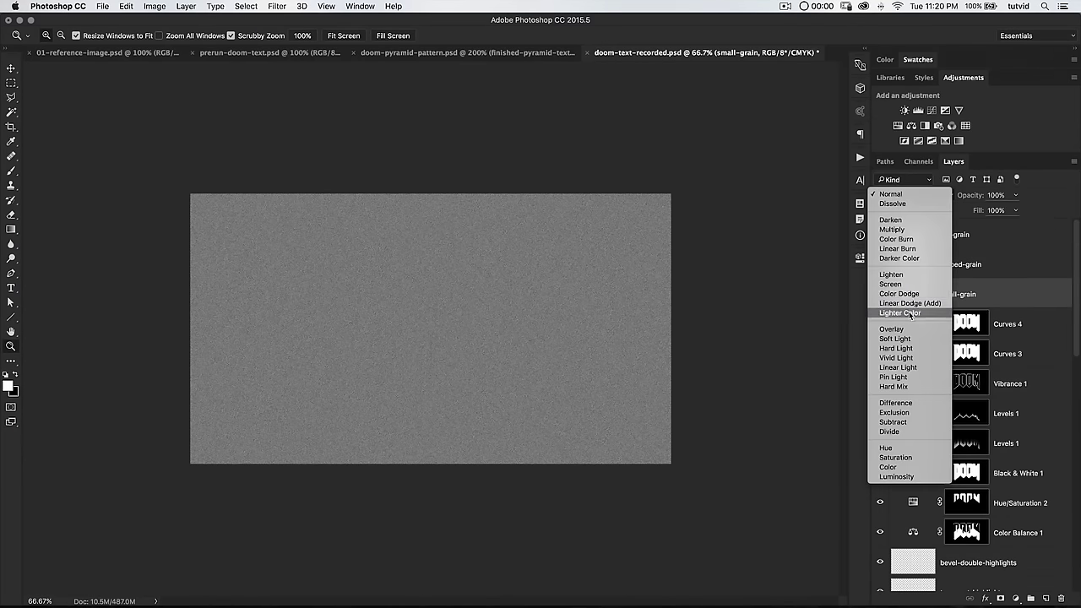
{"action": "left_click", "coordinate": [911, 340]}
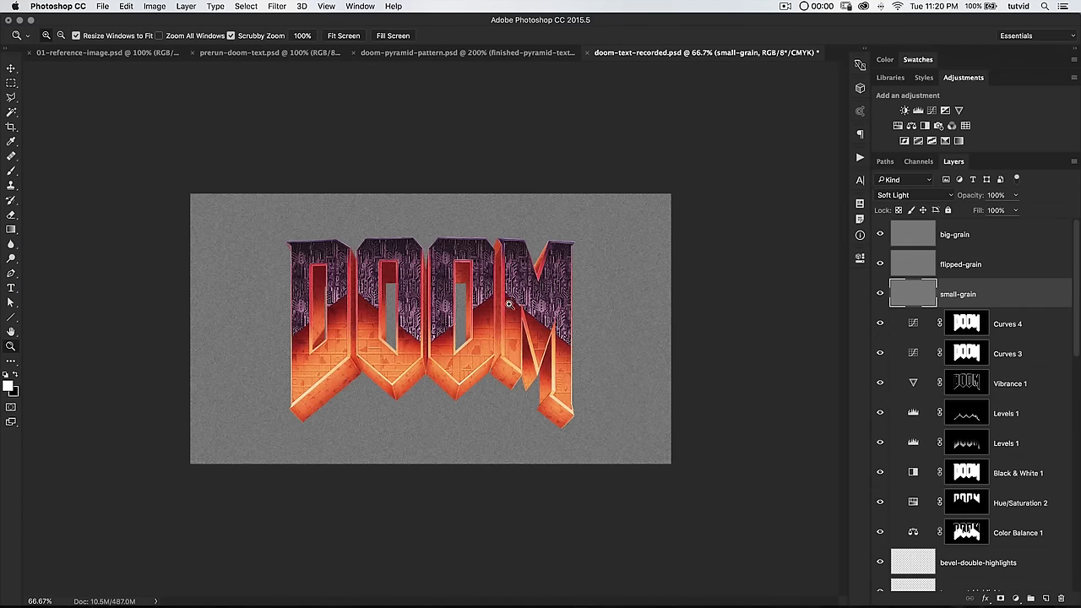
Set the small-grain layer's opacity to 12% while judging the grain close up on the logo.
{"action": "left_click", "coordinate": [508, 304]}
{"action": "left_click", "coordinate": [508, 304]}
{"action": "left_click", "coordinate": [508, 303]}
{"action": "left_click_drag", "start_coordinate": [531, 321], "coordinate": [620, 489]}
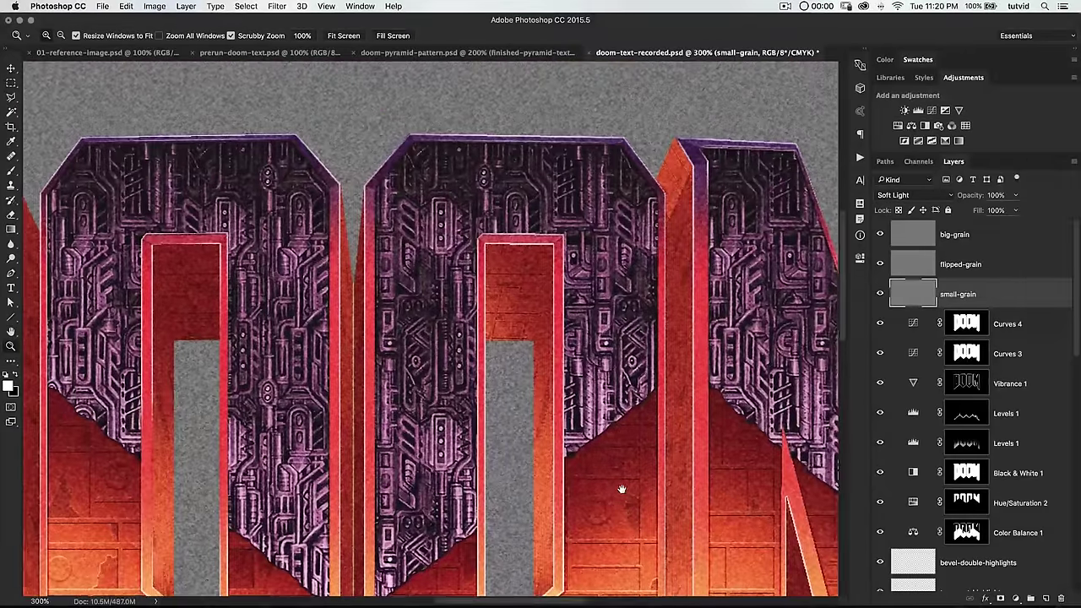
{"action": "key", "text": "super+1"}
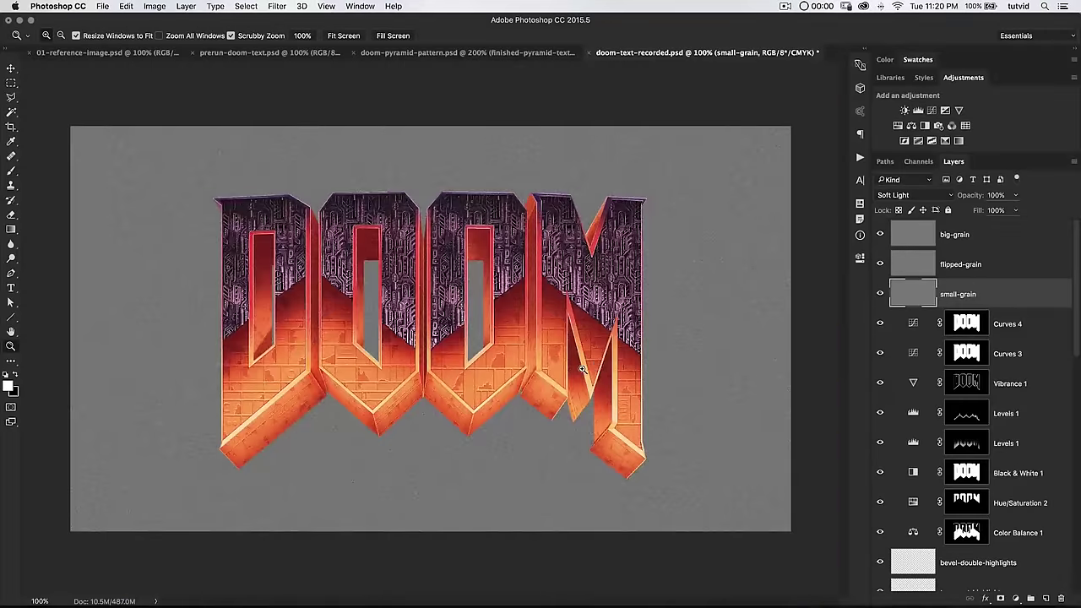
{"action": "left_click_drag", "start_coordinate": [581, 369], "coordinate": [651, 369]}
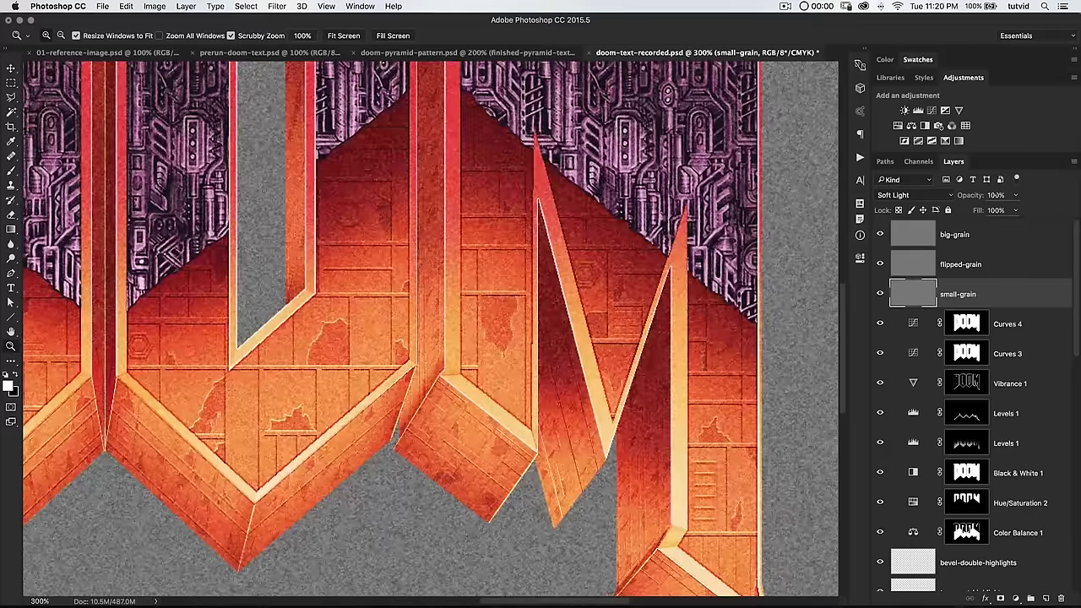
{"action": "type", "text": "12"}
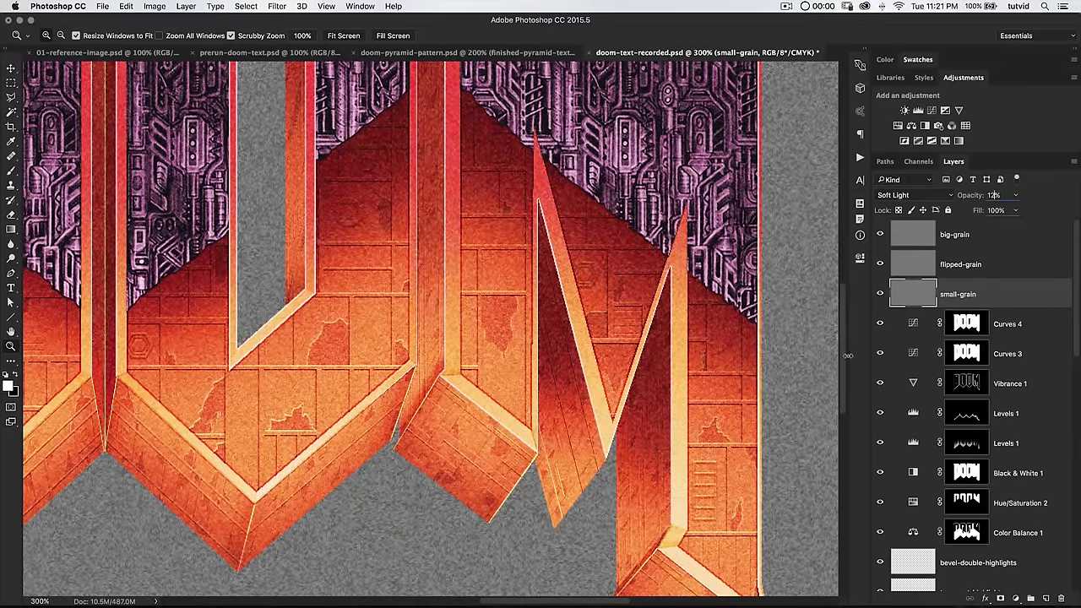
Set the flipped-grain layer's opacity to 15% and the big-grain layer's opacity to 10%.
{"action": "left_click", "coordinate": [999, 271]}
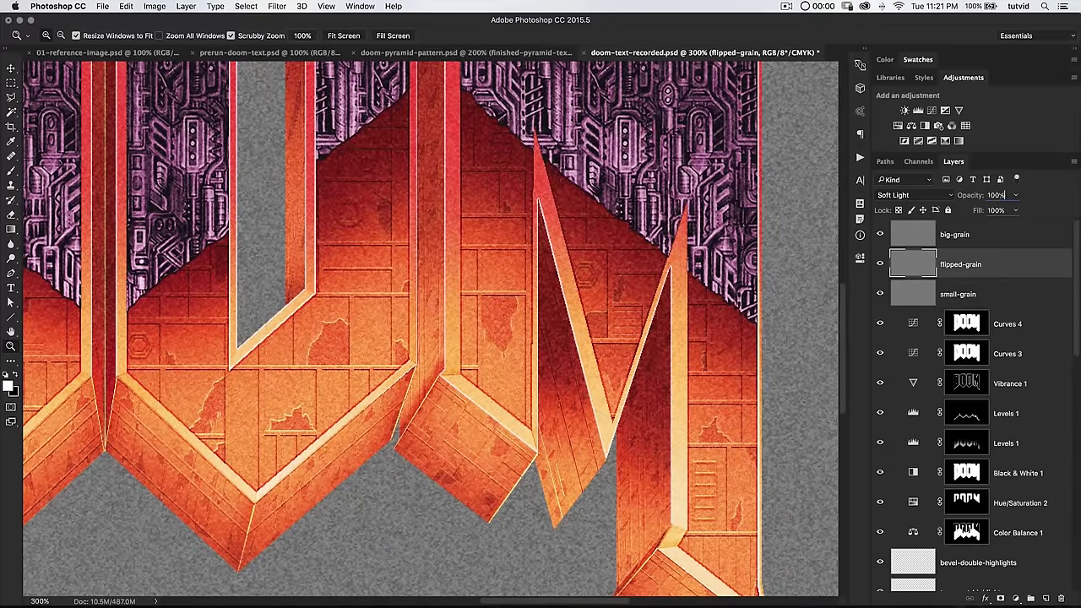
{"action": "left_click", "coordinate": [980, 242]}
{"action": "left_click_drag", "start_coordinate": [1001, 195], "coordinate": [990, 195]}
{"action": "type", "text": "10"}
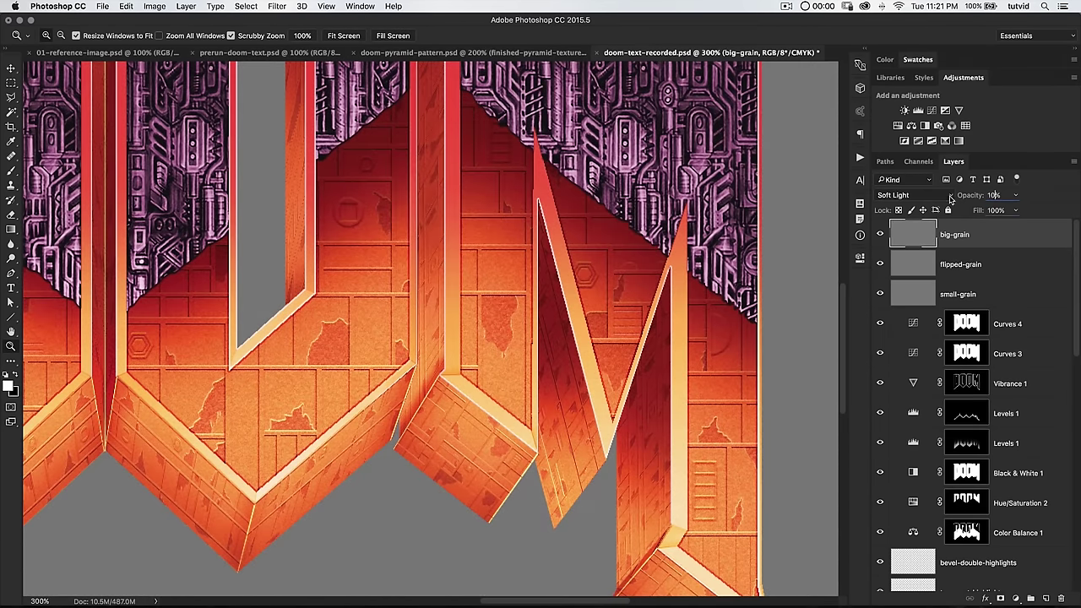
Set the flipped-grain layer's opacity to 20% and the small-grain layer's opacity to 25%.
{"action": "left_click", "coordinate": [968, 265]}
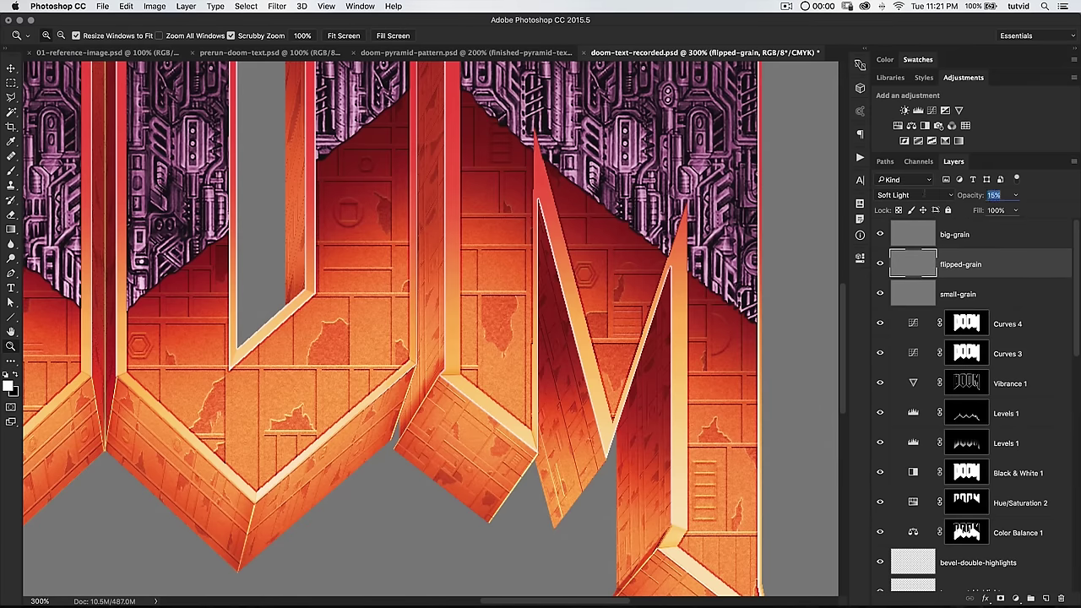
{"action": "type", "text": "20"}
{"action": "key", "text": "Tab"}
{"action": "left_click", "coordinate": [1000, 298]}
{"action": "key", "text": "shift+Tab"}
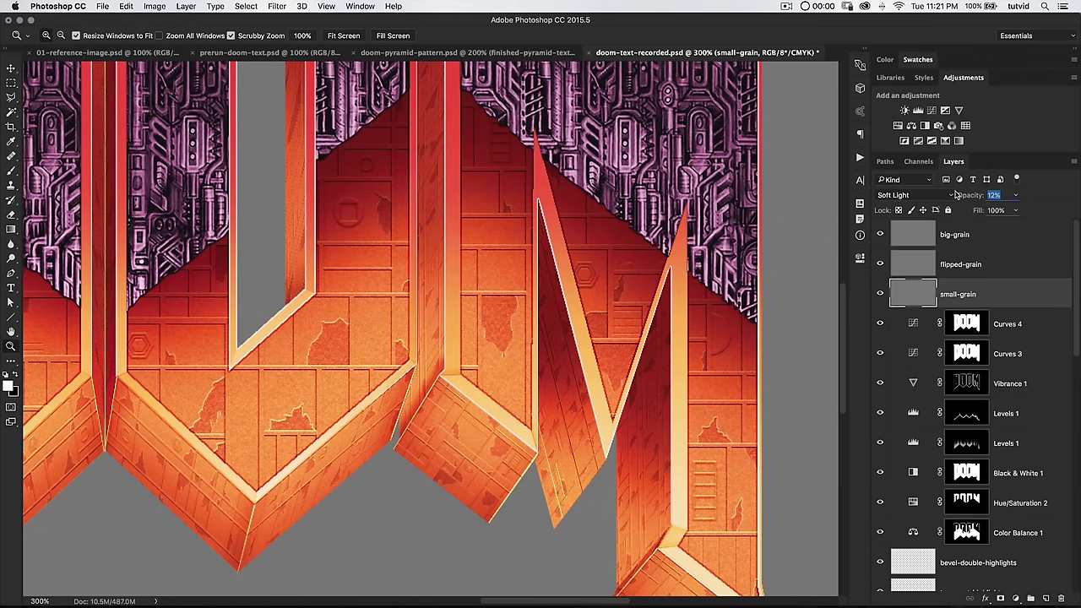
{"action": "type", "text": "25"}
{"action": "key", "text": "Tab"}
Fine-tune the small-grain layer's opacity by eye and set the flipped-grain layer's opacity to 50%.
{"action": "mouse_move", "coordinate": [882, 293]}
{"action": "left_mouse_down"}
{"action": "mouse_move", "coordinate": [890, 237]}
{"action": "mouse_move", "coordinate": [881, 294]}
{"action": "left_mouse_up"}
{"action": "left_click_drag", "start_coordinate": [971, 195], "coordinate": [978, 199]}
{"action": "left_click", "coordinate": [966, 264]}
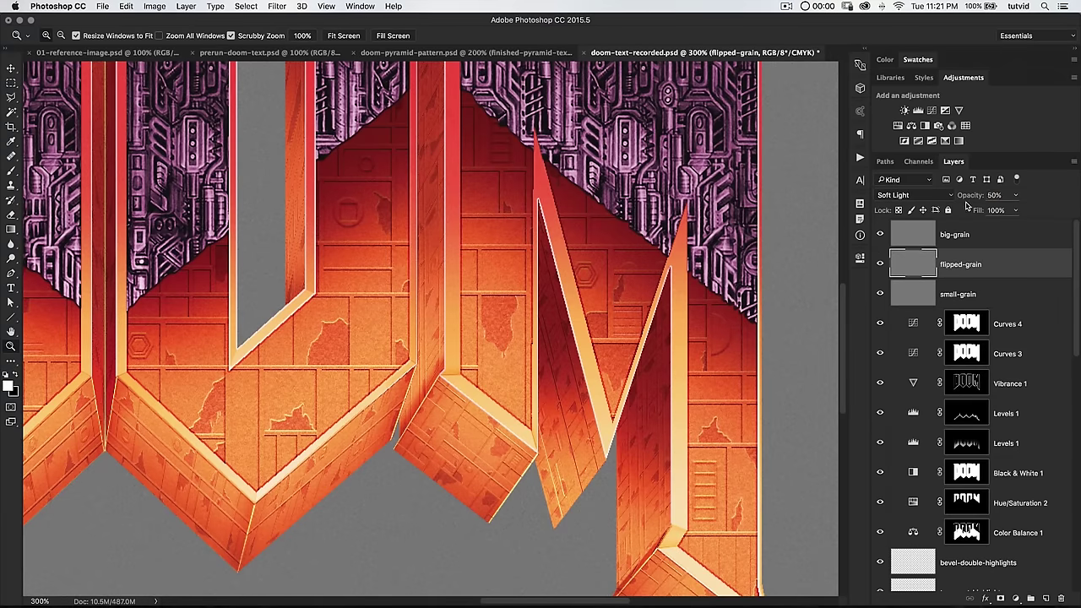
{"action": "scroll", "coordinate": [418, 338], "scroll_direction": "left", "scroll_amount": 15}
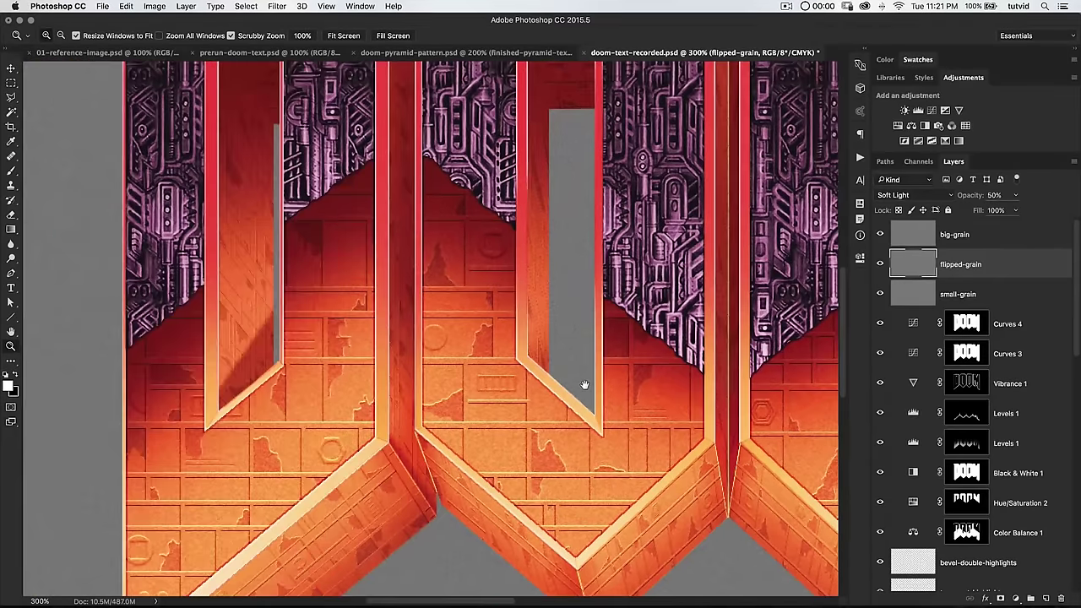
{"action": "left_click", "coordinate": [434, 367], "text": "alt"}
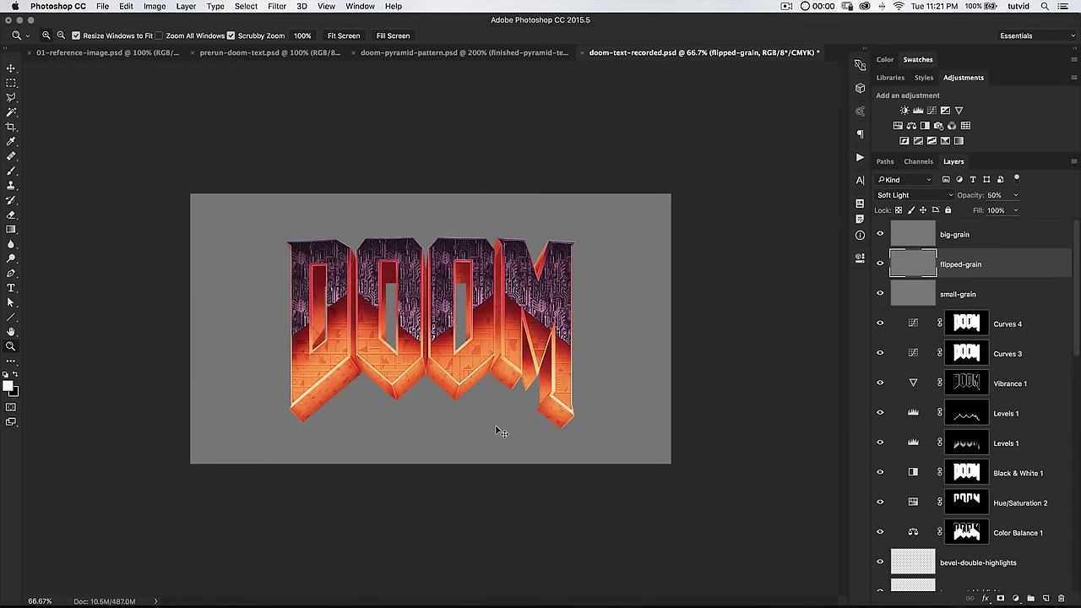
{"action": "left_click", "coordinate": [498, 429]}
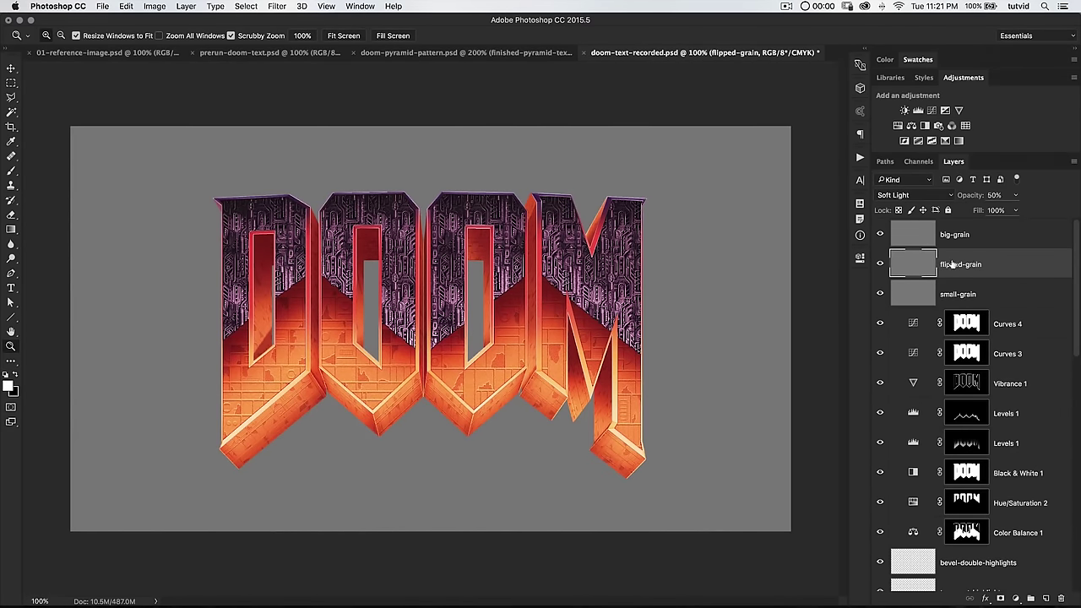
Group the three grain layers under the name Grain and copy the Curves 4 layer mask onto the group.
{"action": "left_click", "coordinate": [986, 238]}
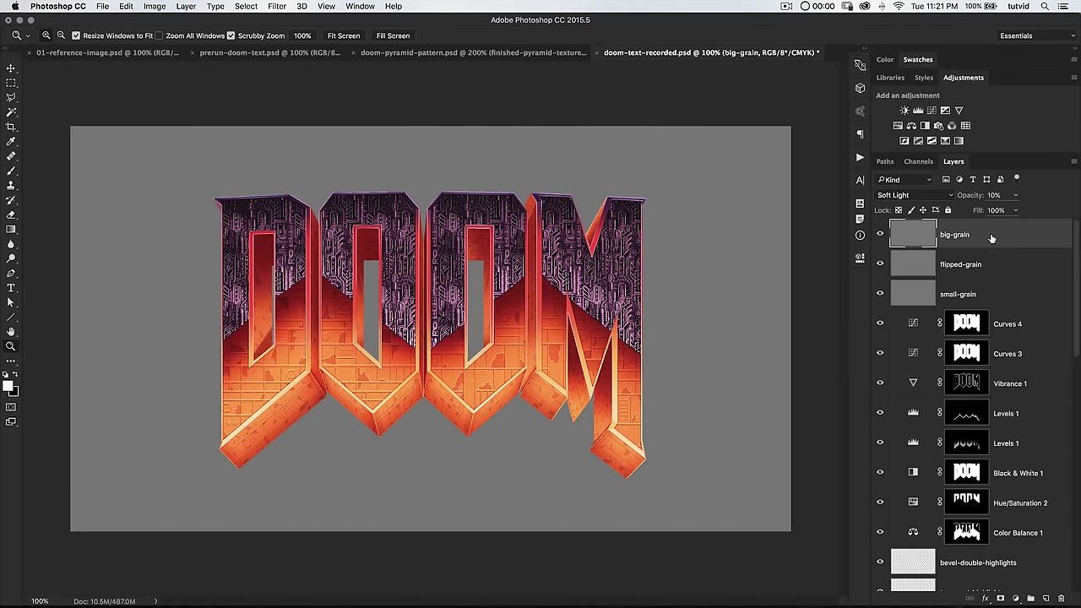
{"action": "left_click", "coordinate": [1002, 296], "text": "shift"}
{"action": "key", "text": "super+g"}
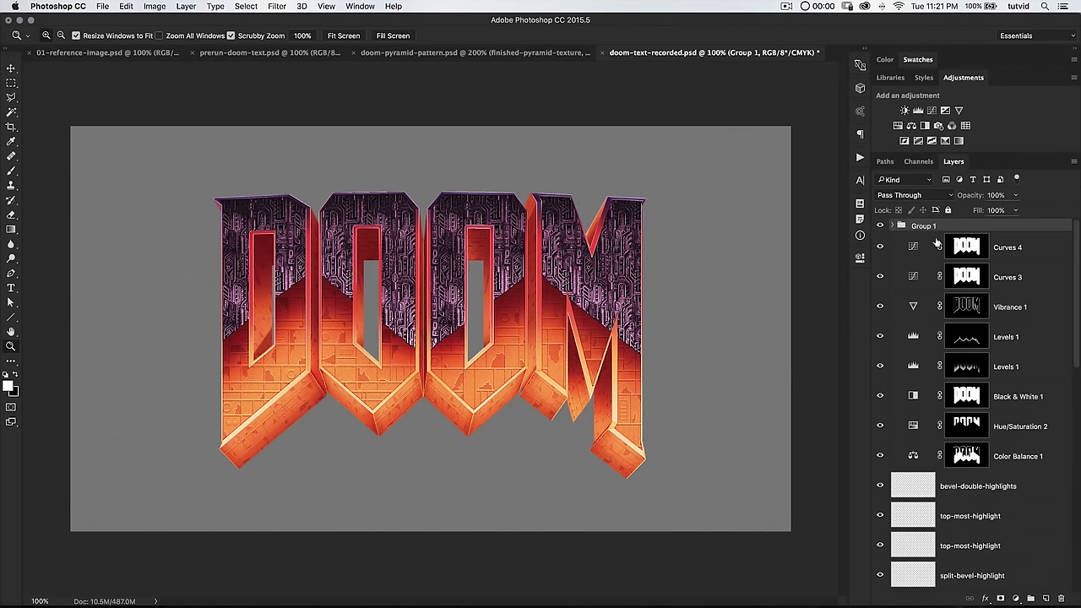
{"action": "double_click", "coordinate": [922, 227]}
{"action": "type", "text": "Grain"}
{"action": "key", "text": "Return"}
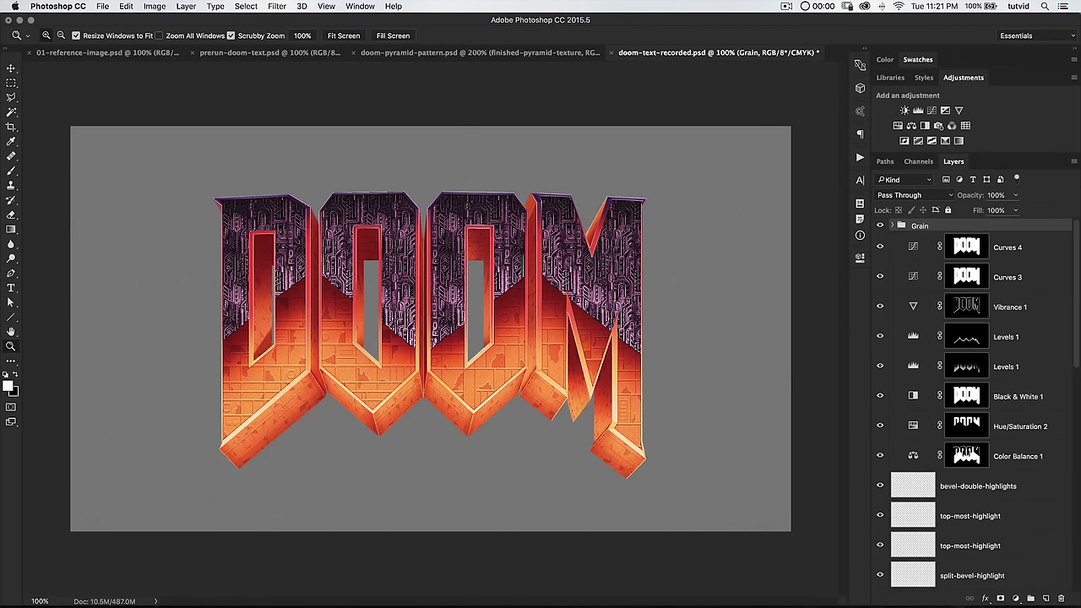
{"action": "left_click_drag", "start_coordinate": [971, 245], "coordinate": [973, 228]}
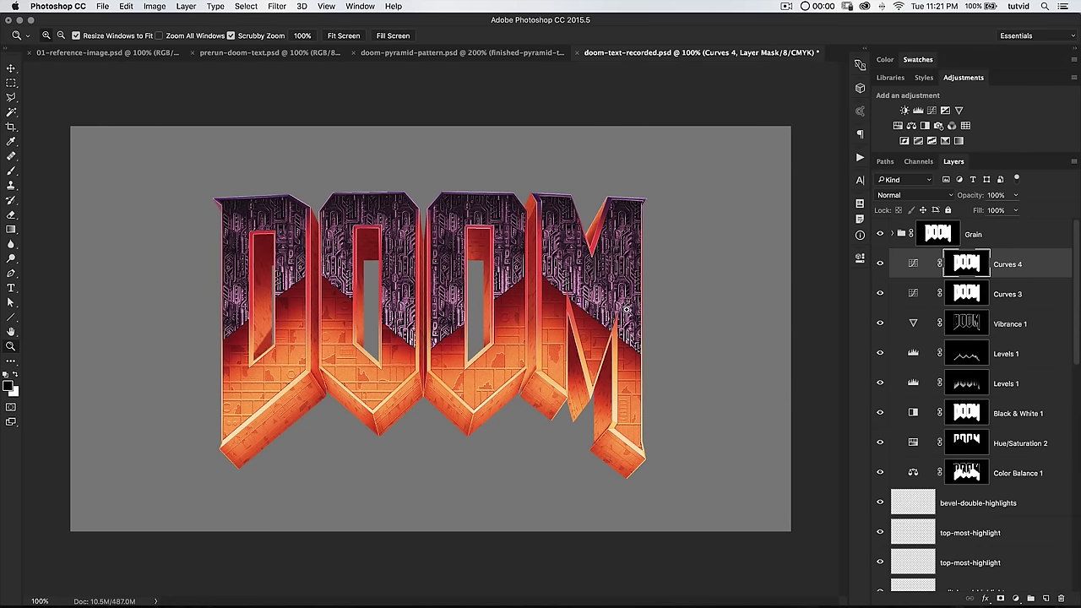
{"action": "left_click", "coordinate": [976, 231]}
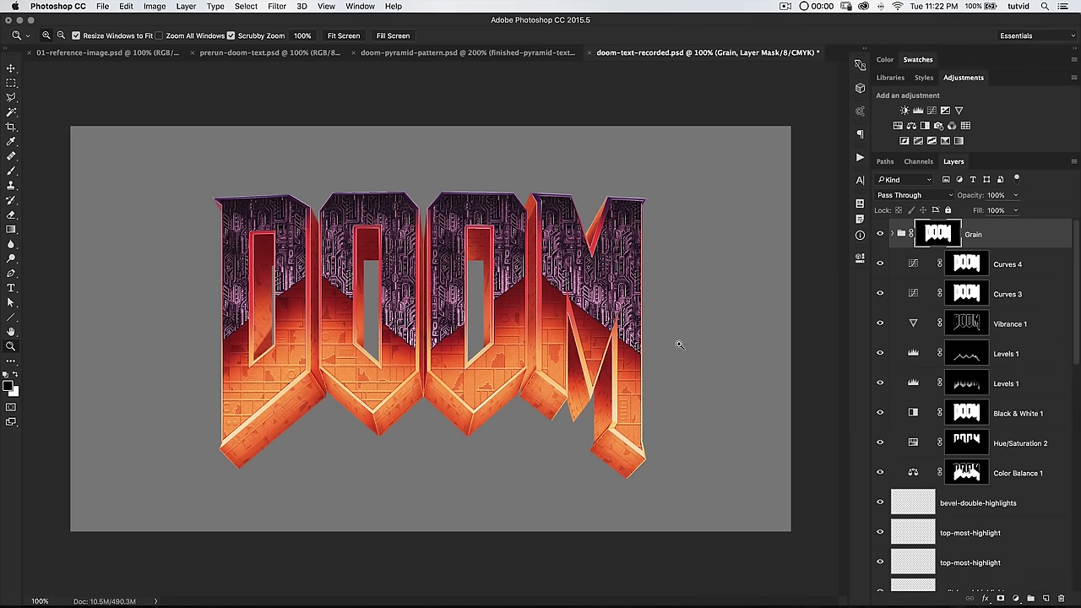
Switch to Finder and open background-apocalypse.jpg from the 13th-DOOM-text-effect folder in Photoshop.
{"action": "key", "text": "super+Tab"}
{"action": "key", "text": "super+Tab"}
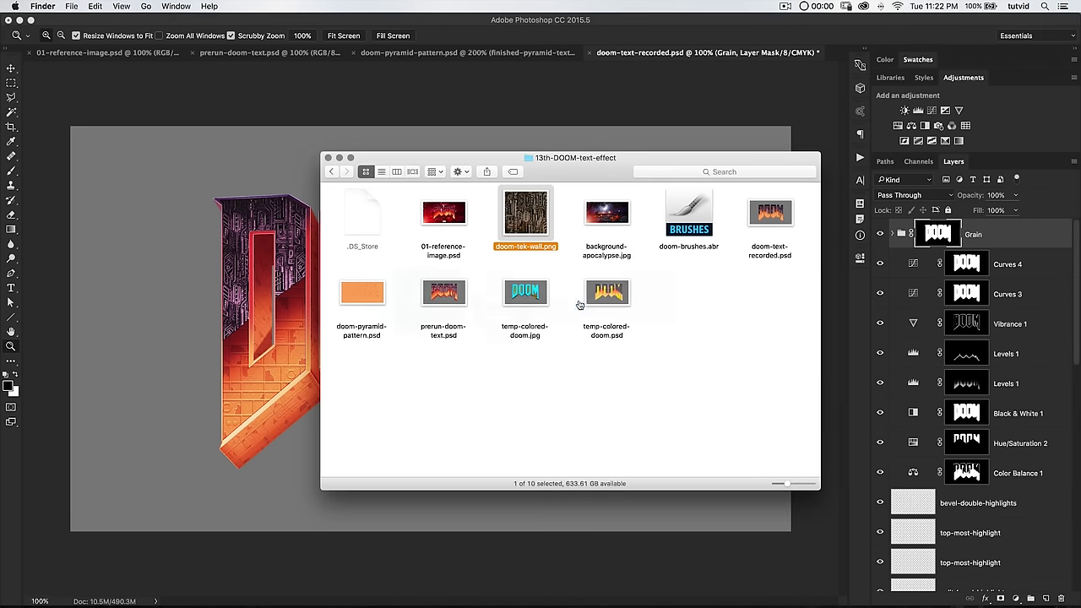
{"action": "left_click_drag", "start_coordinate": [608, 213], "coordinate": [470, 583]}
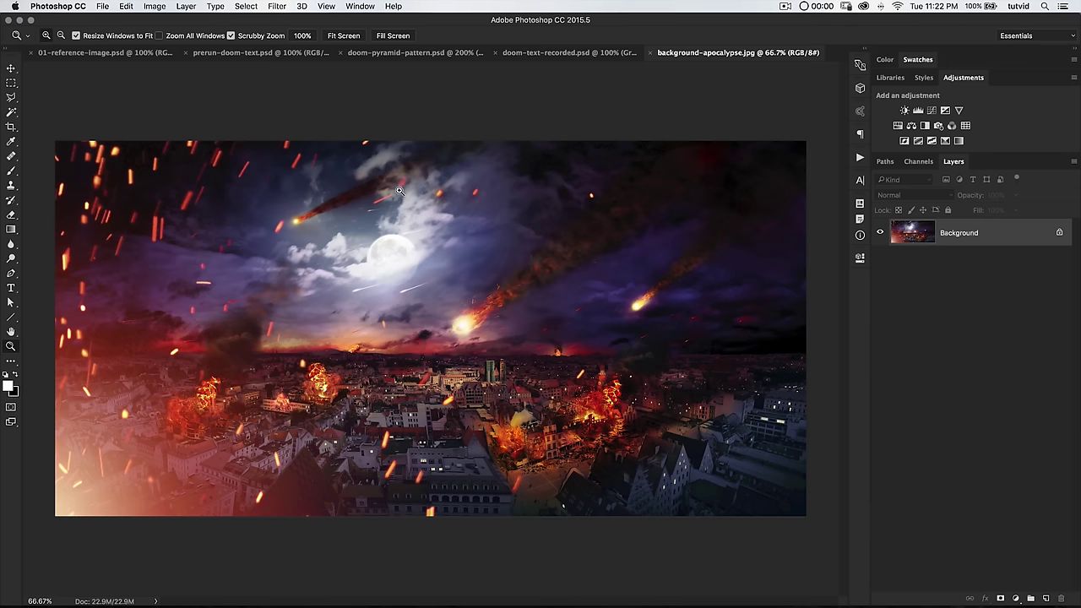
Return to doom-text-recorded.psd and examine how the tek-wall-d&b and bevel-depth-d&b layers affect the logo.
{"action": "left_click", "coordinate": [594, 53]}
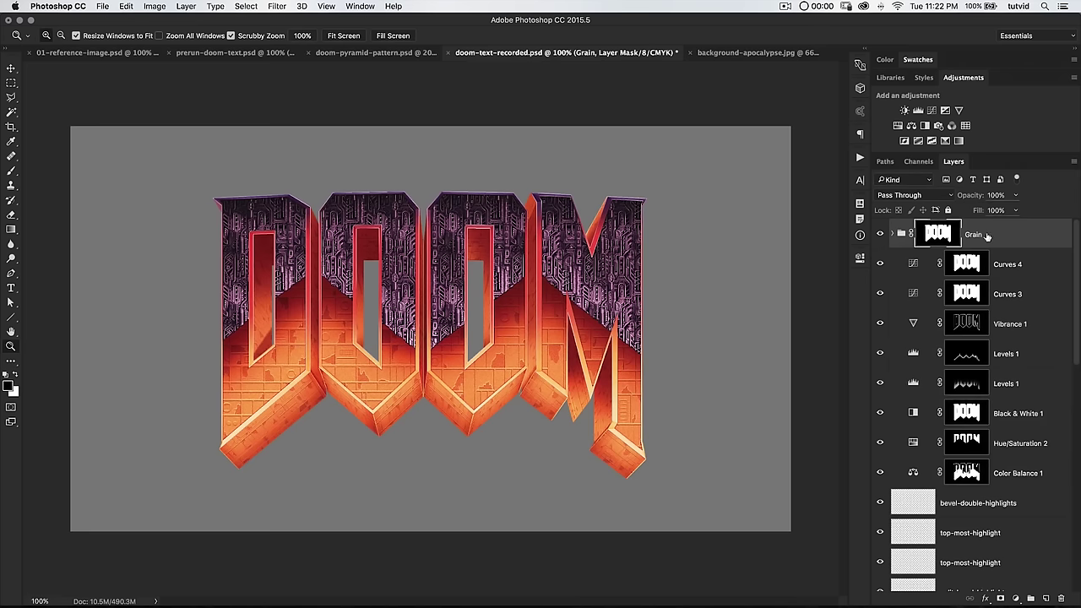
{"action": "scroll", "coordinate": [963, 380], "scroll_direction": "down", "scroll_amount": 10}
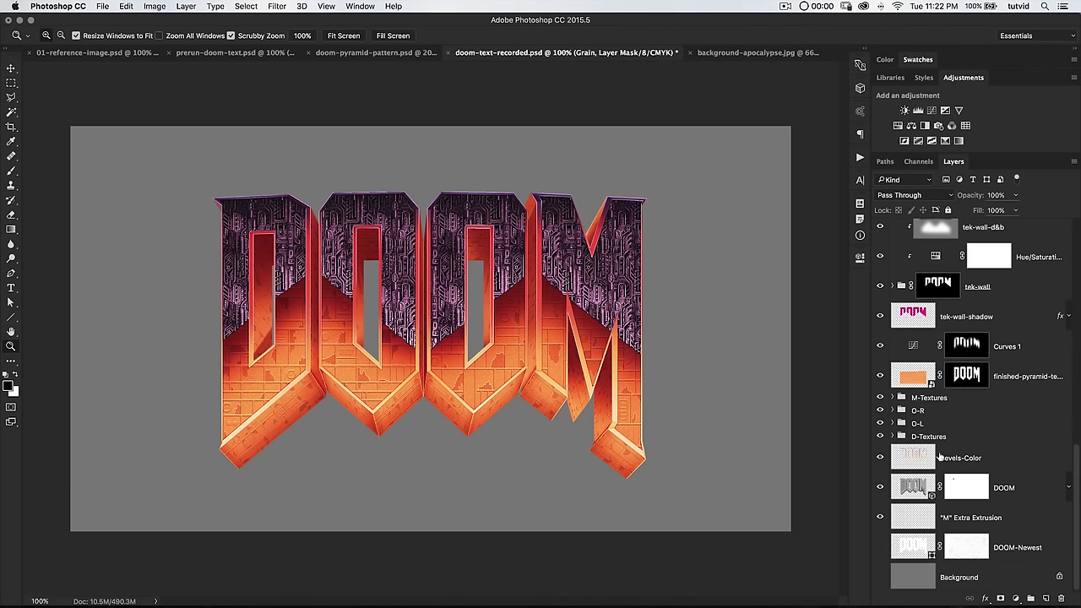
{"action": "scroll", "coordinate": [967, 353], "scroll_direction": "up", "scroll_amount": 5}
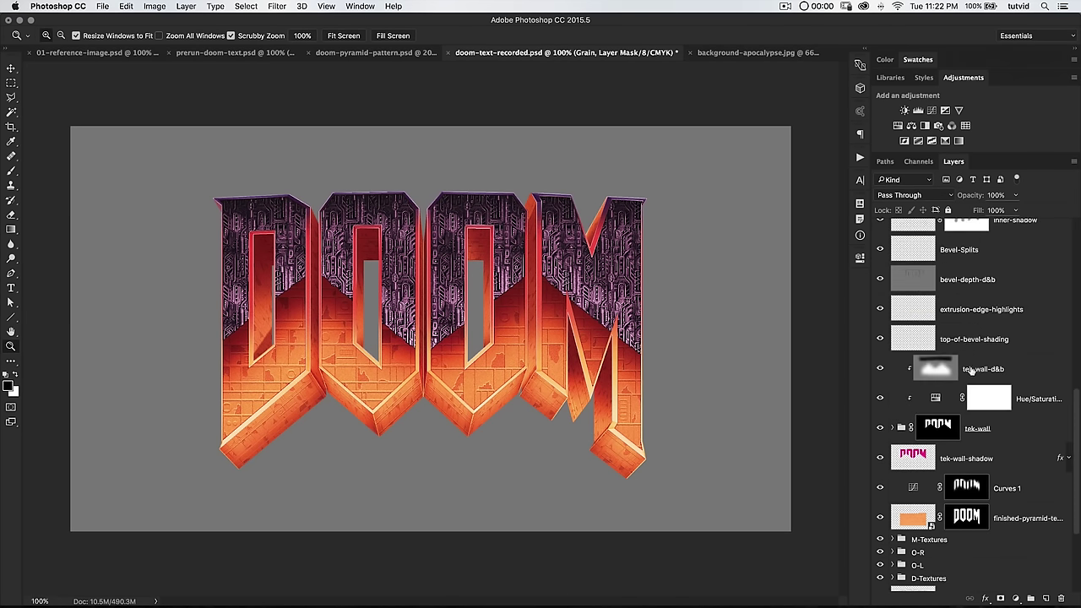
{"action": "left_click", "coordinate": [989, 369]}
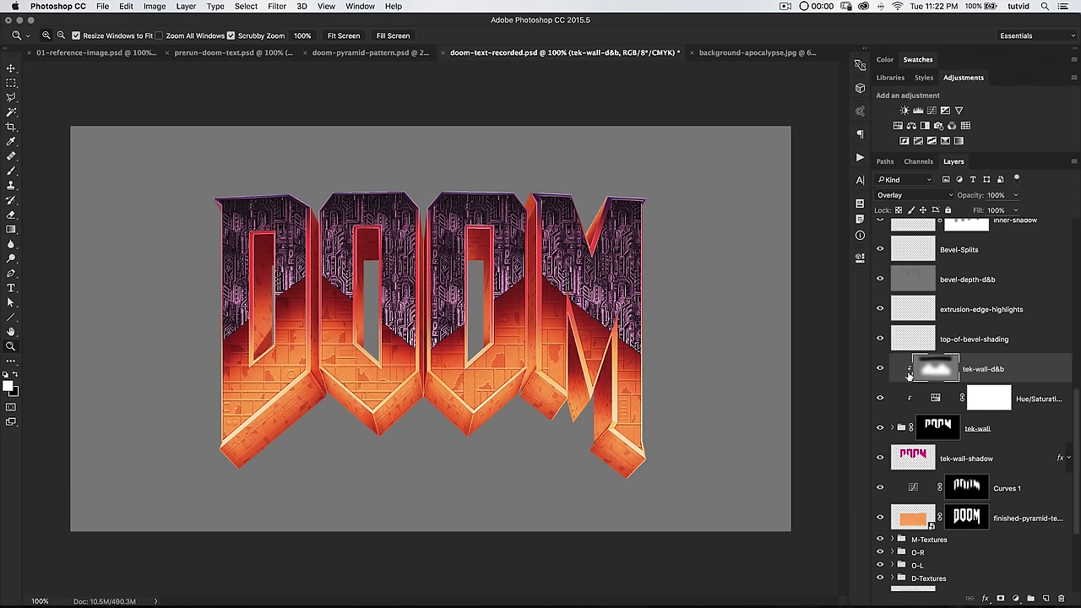
{"action": "left_click", "coordinate": [880, 369]}
{"action": "left_click", "coordinate": [880, 369]}
{"action": "left_click", "coordinate": [880, 279]}
{"action": "left_click", "coordinate": [880, 279]}
{"action": "left_click", "coordinate": [911, 284]}
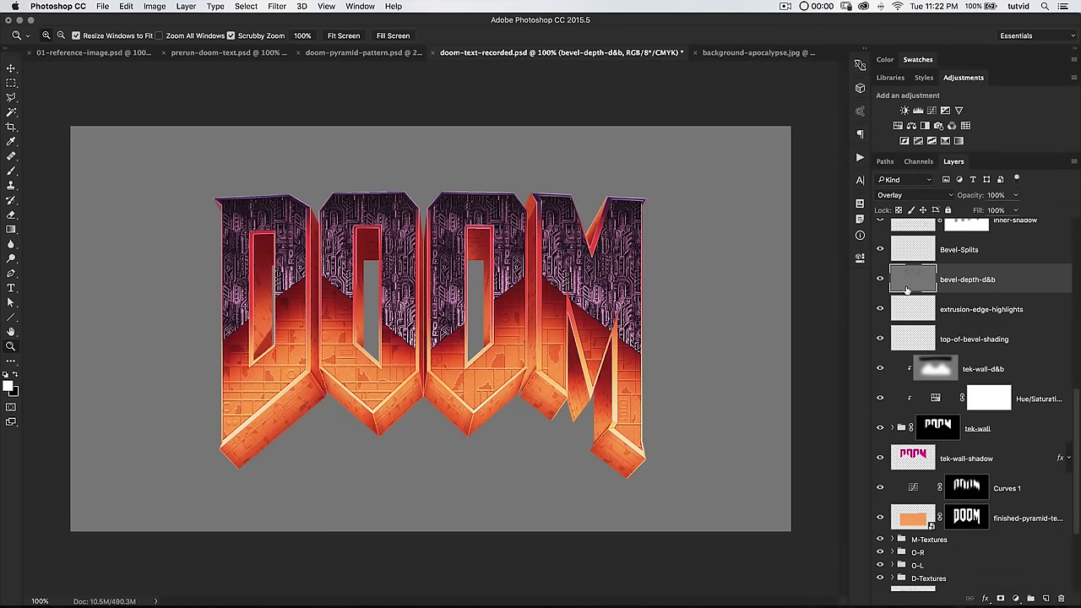
{"action": "scroll", "coordinate": [917, 286], "scroll_direction": "up", "scroll_amount": 2}
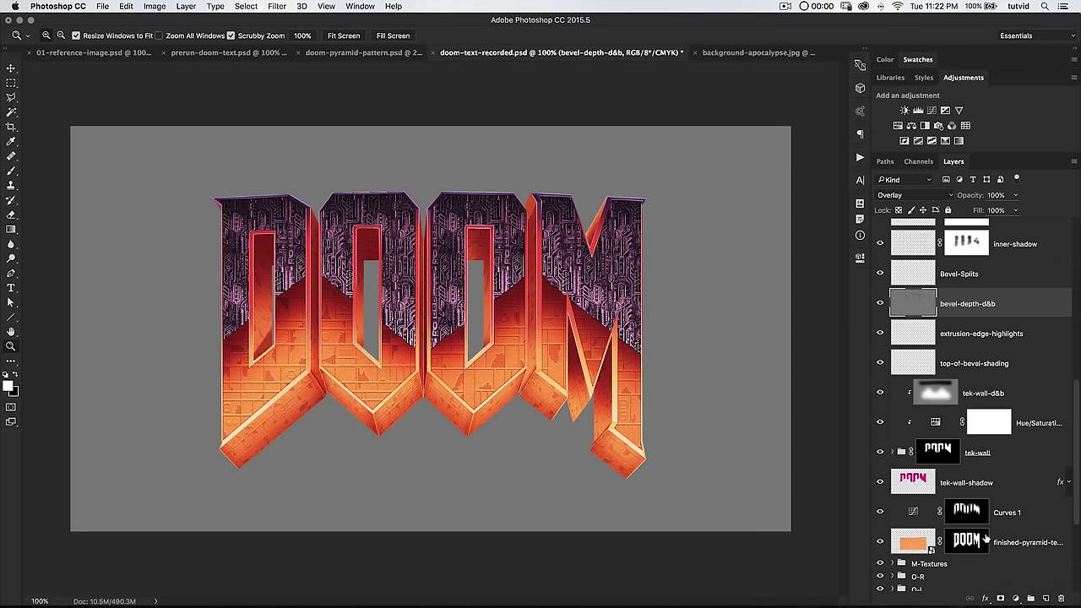
Load the faces, bevels and extrusions channels together as a selection of the whole DOOM logo.
{"action": "left_click", "coordinate": [918, 161]}
{"action": "left_click", "coordinate": [915, 345], "text": "super"}
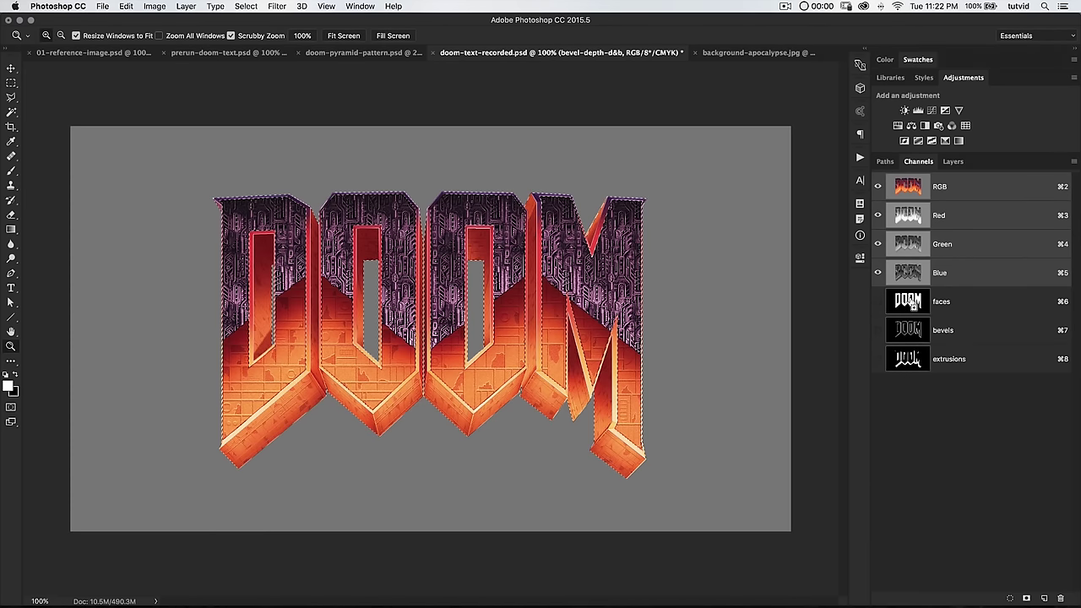
Add a layer mask to the bevel-depth-d&b layer from the active logo selection.
{"action": "left_click", "coordinate": [953, 161]}
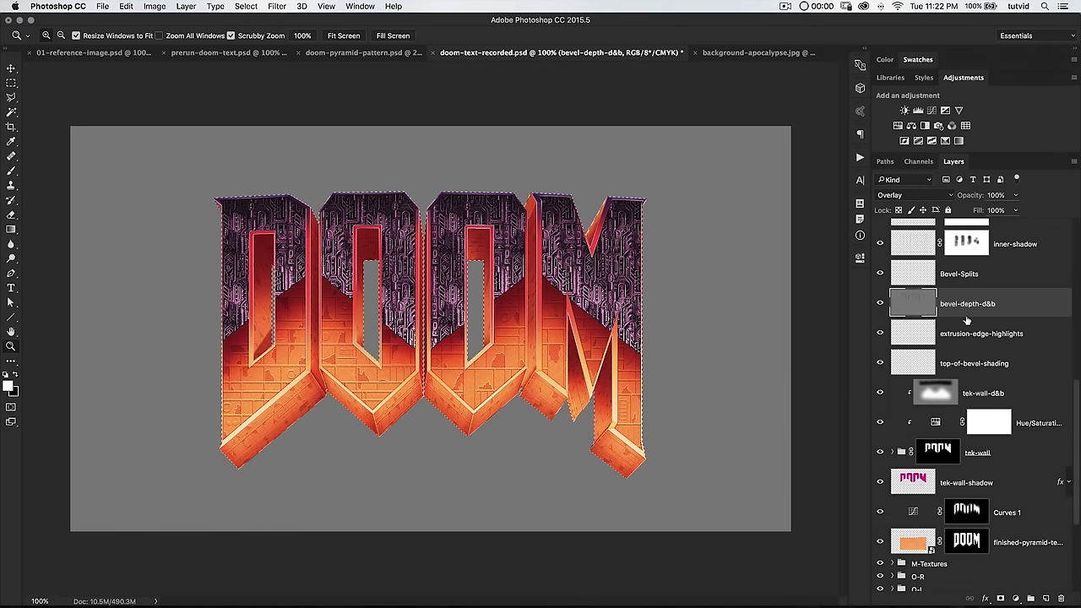
{"action": "left_click", "coordinate": [1001, 599]}
Stamp all visible layers into a new merged logo layer above the Grain group.
{"action": "scroll", "coordinate": [979, 338], "scroll_direction": "up", "scroll_amount": 5}
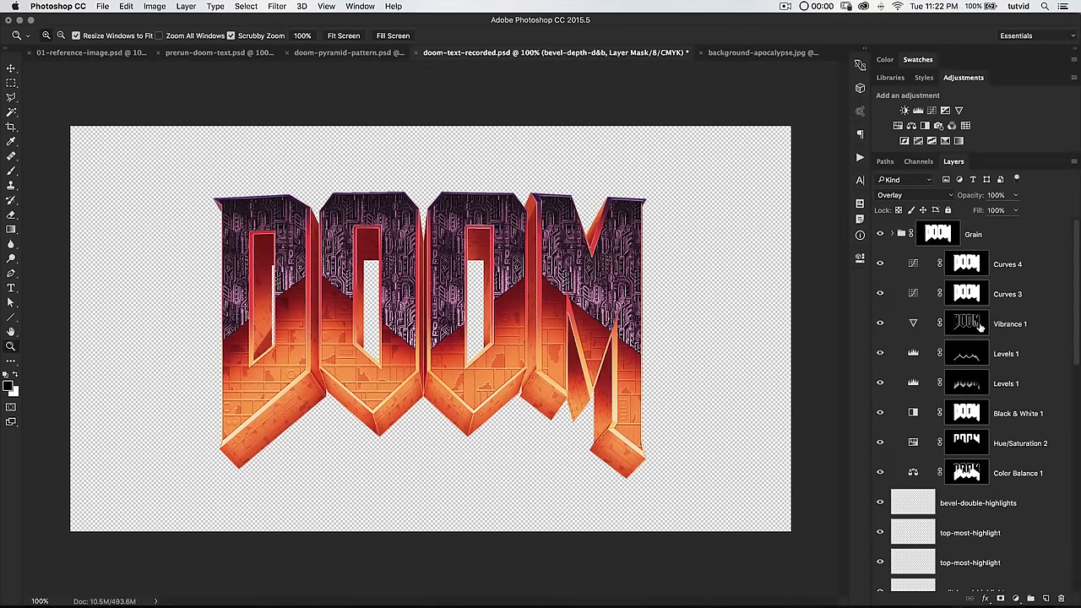
{"action": "left_click", "coordinate": [981, 240]}
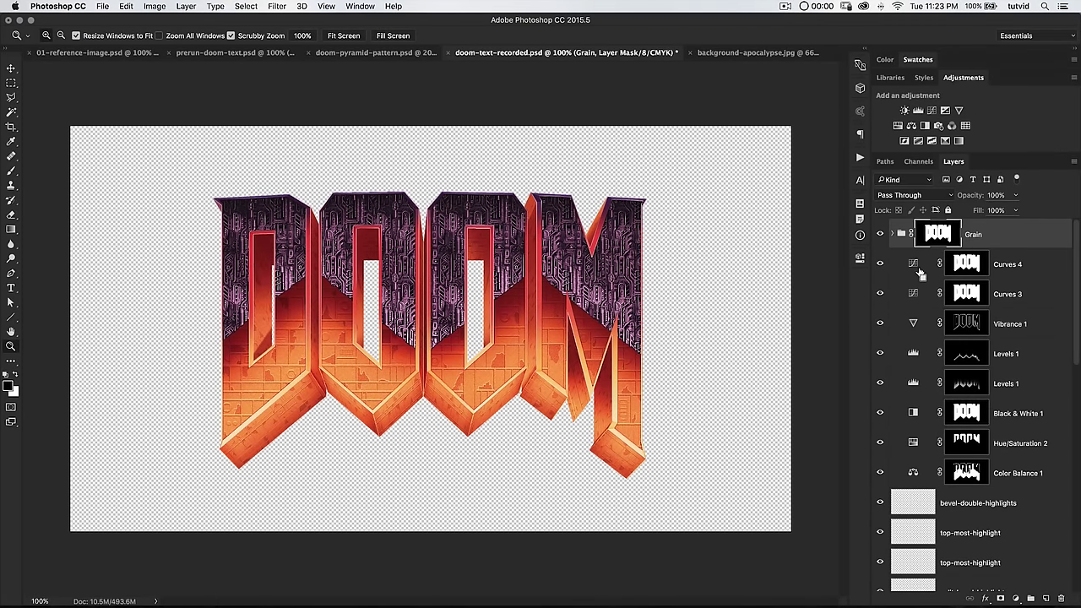
{"action": "key", "text": "super+alt+shift+e"}
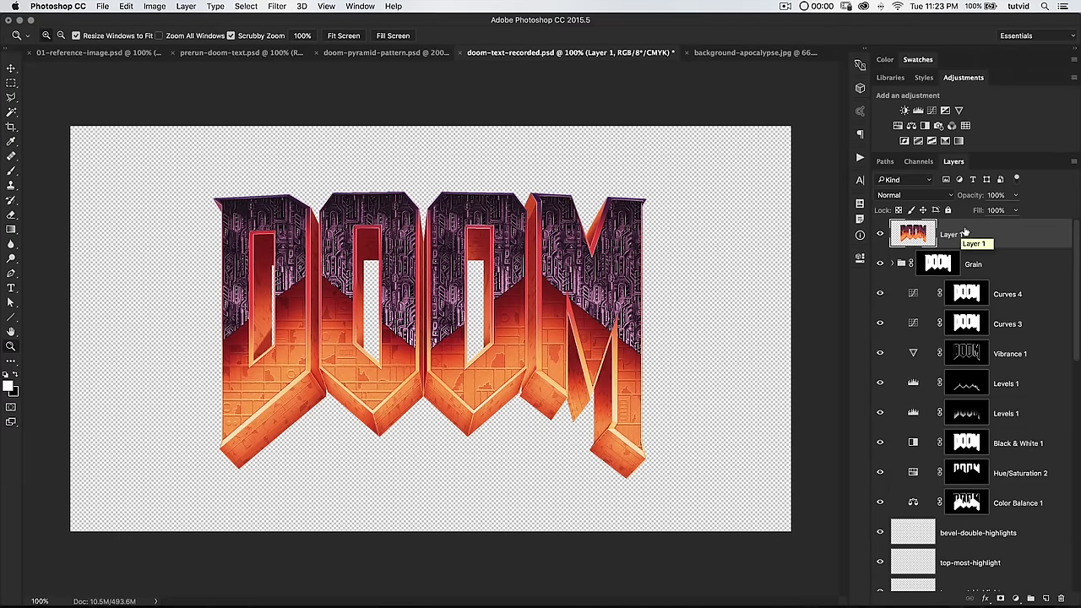
Move the merged logo layer into the background-apocalypse.jpg document and place it over the middle of the city scene.
{"action": "key", "text": "v"}
{"action": "left_click_drag", "start_coordinate": [452, 297], "coordinate": [726, 58]}
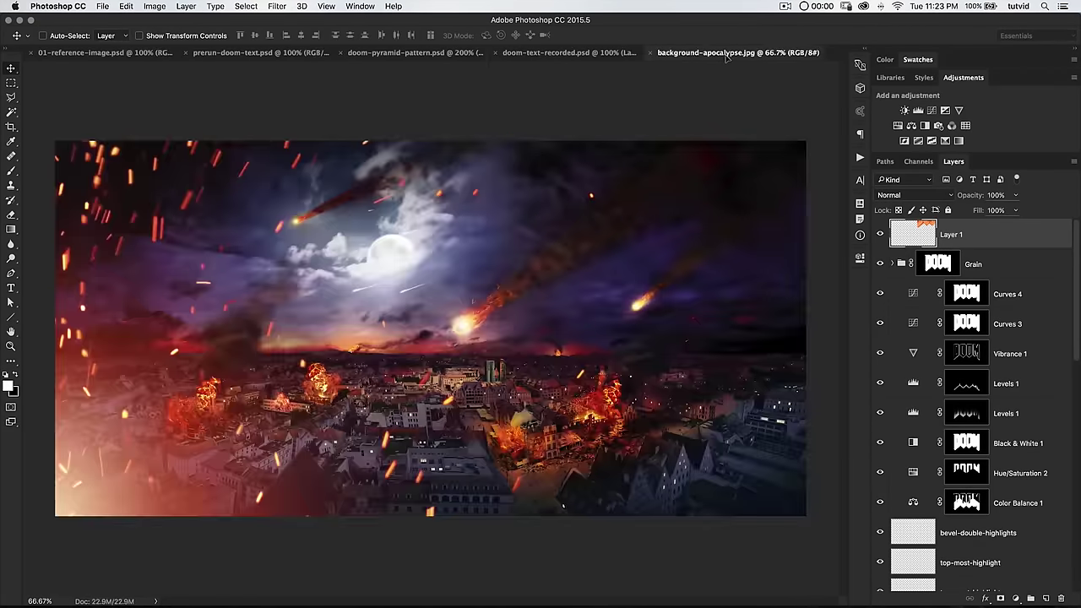
{"action": "left_click_drag", "start_coordinate": [469, 315], "coordinate": [466, 314]}
{"action": "left_click_drag", "start_coordinate": [531, 338], "coordinate": [502, 314]}
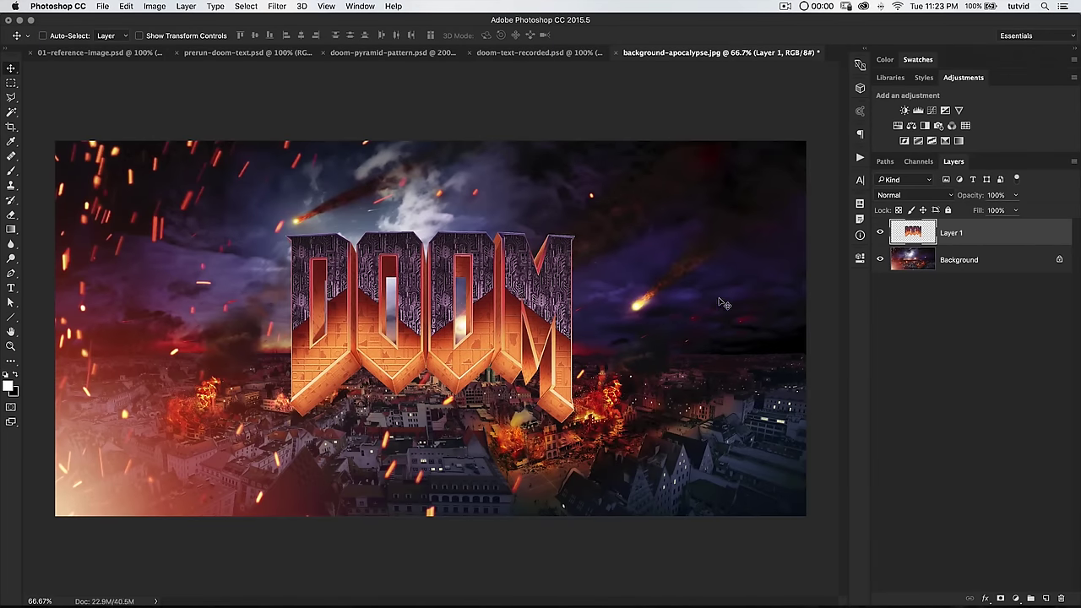
Scale the DOOM logo up proportionally around its center so it spans nearly half of the background's width.
{"action": "key", "text": "super+t"}
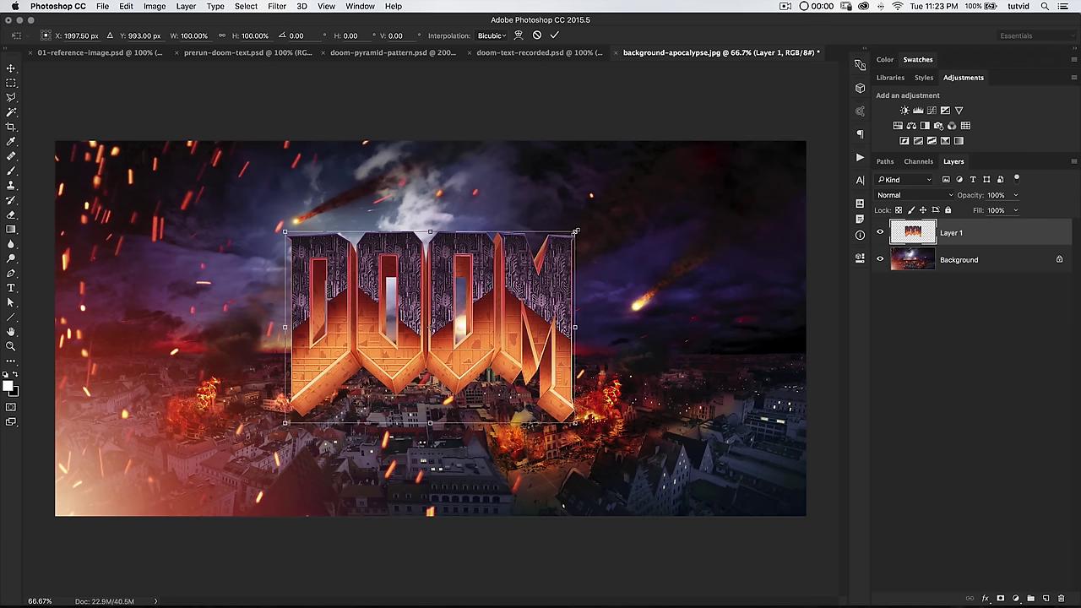
{"action": "left_click_drag", "start_coordinate": [575, 229], "coordinate": [615, 211]}
{"action": "key", "text": "Return"}
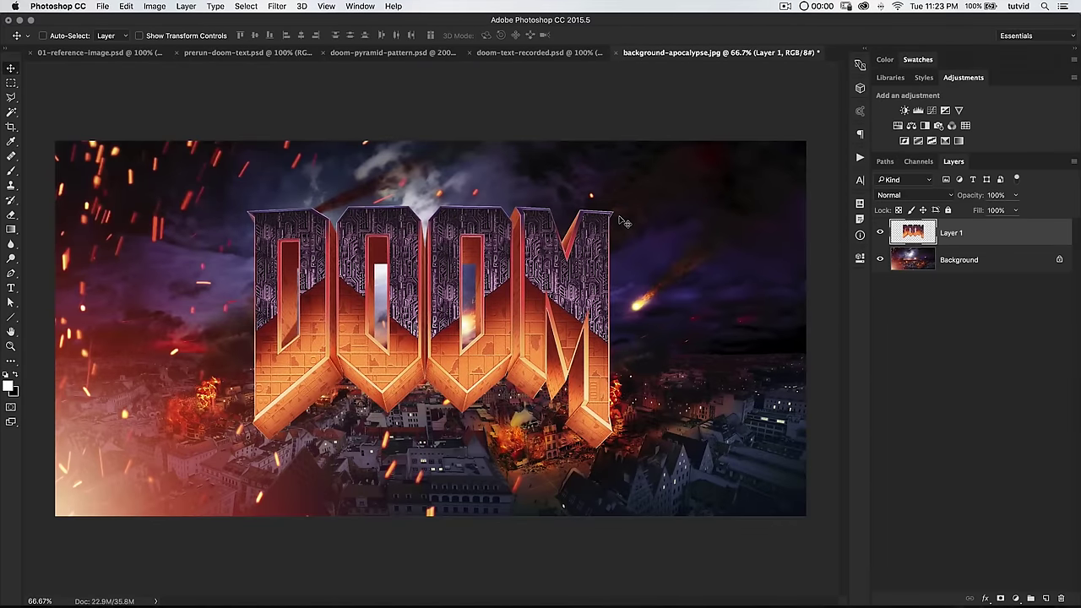
Center the logo layer vertically and horizontally on the whole canvas and clear the selection.
{"action": "key", "text": "ctrl+a"}
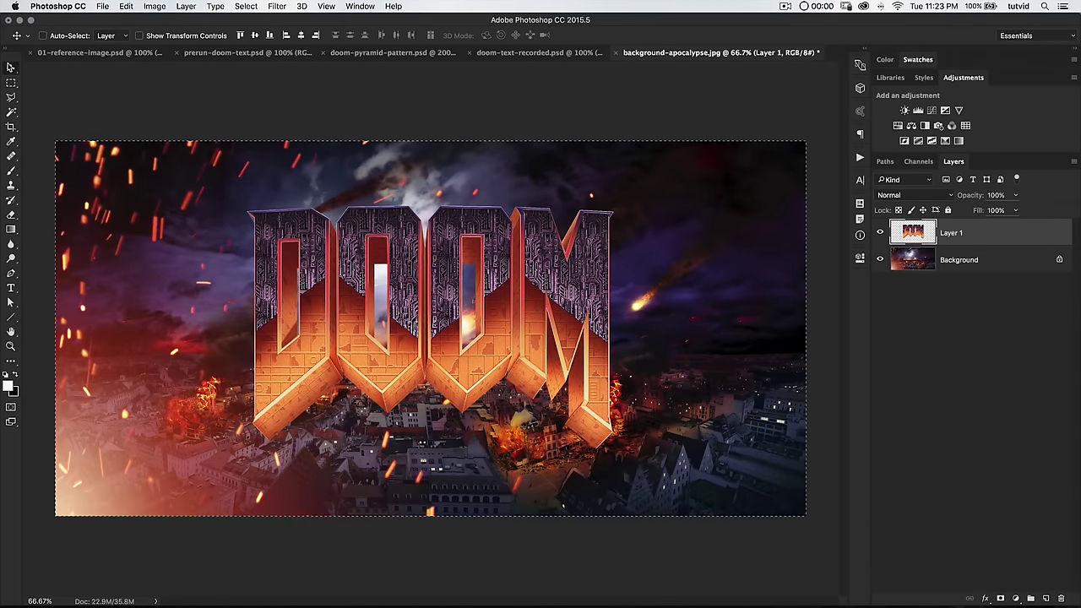
{"action": "left_click", "coordinate": [254, 35]}
{"action": "left_click", "coordinate": [302, 35]}
{"action": "key", "text": "ctrl+d"}
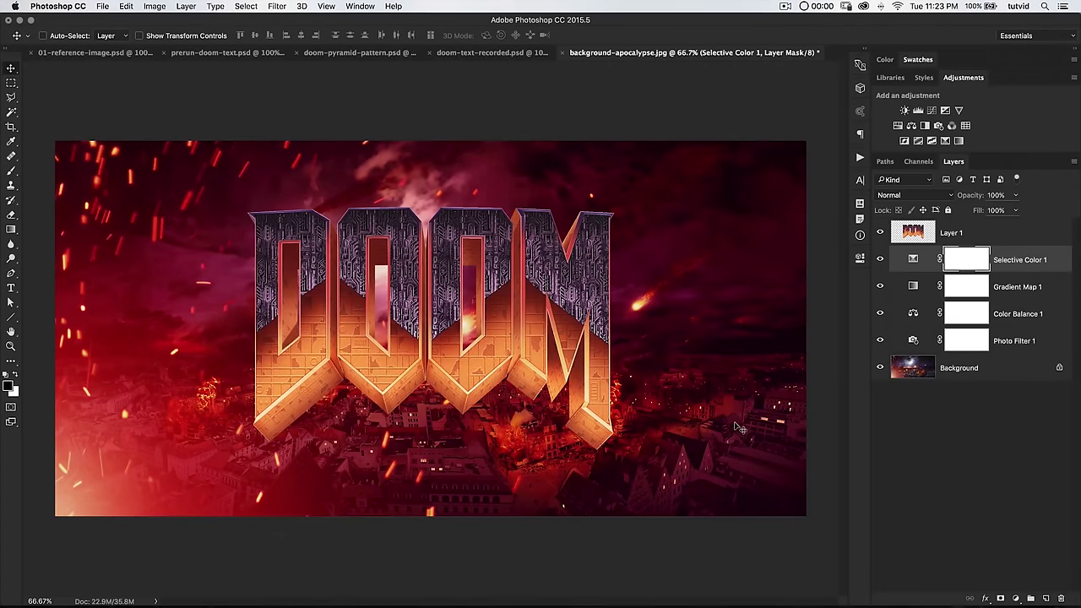
Examine the color and density settings of the Photo Filter 1 adjustment above the background.
{"action": "left_click", "coordinate": [913, 339]}
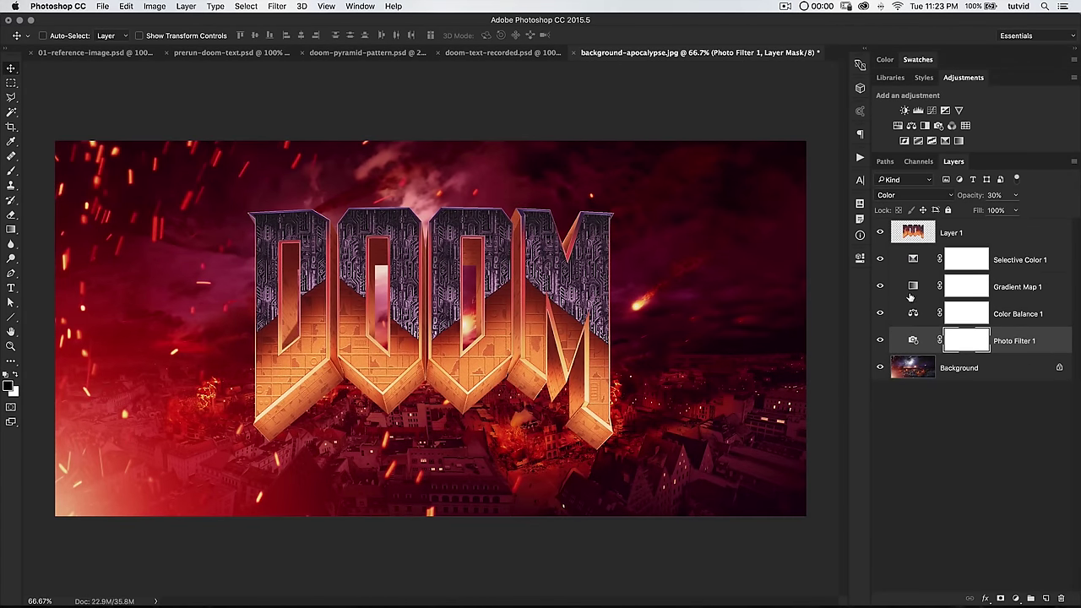
{"action": "double_click", "coordinate": [913, 342]}
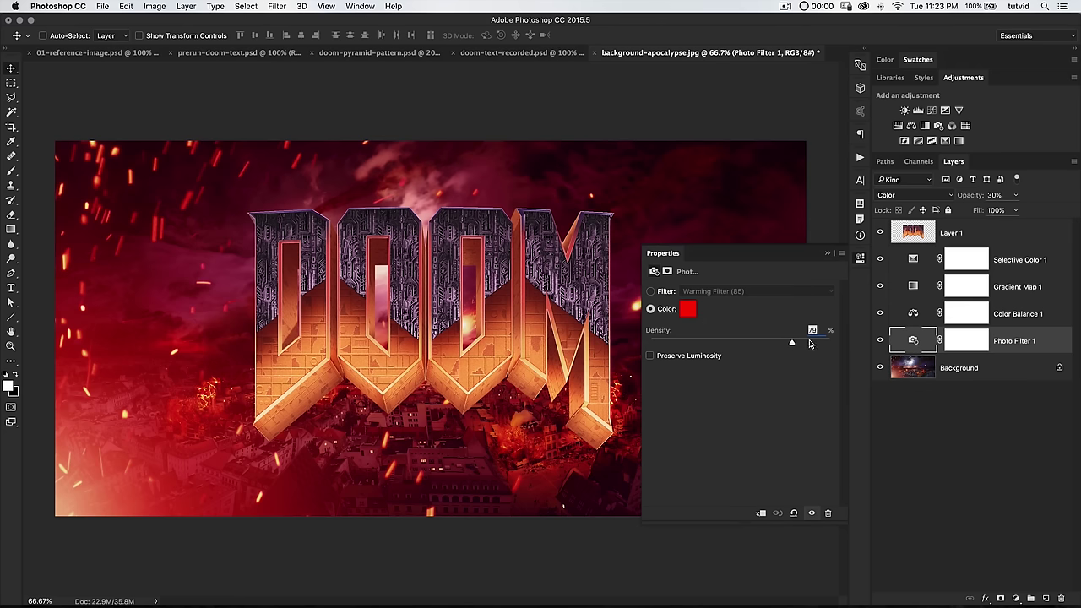
{"action": "left_click", "coordinate": [859, 257]}
Hide the three adjustments above Photo Filter 1, show Color Balance 1 again and examine its midtone settings.
{"action": "left_click_drag", "start_coordinate": [881, 314], "coordinate": [879, 267]}
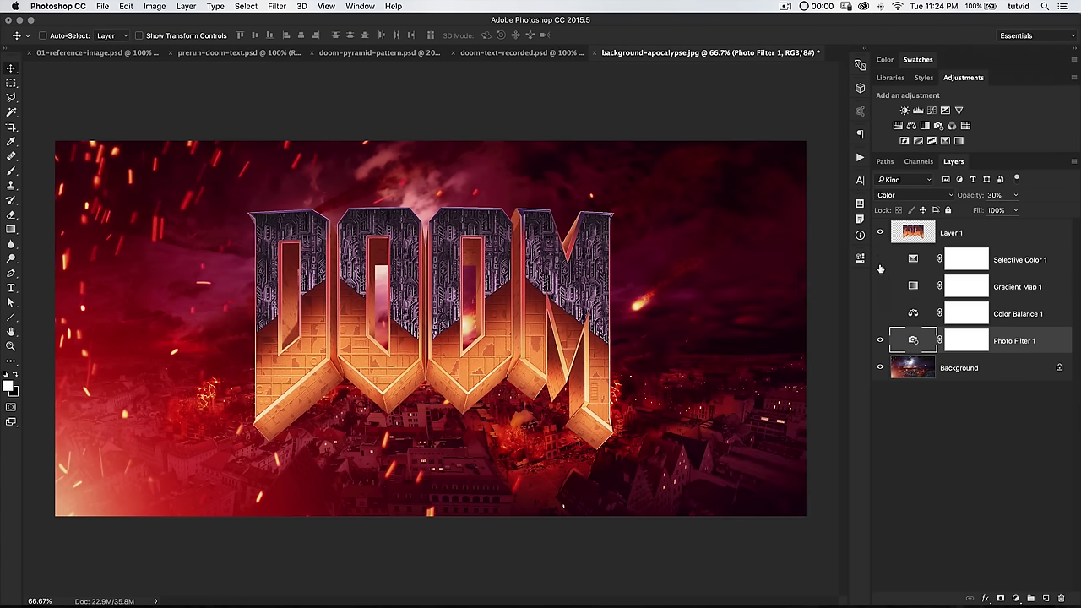
{"action": "left_click", "coordinate": [880, 314]}
{"action": "double_click", "coordinate": [913, 314]}
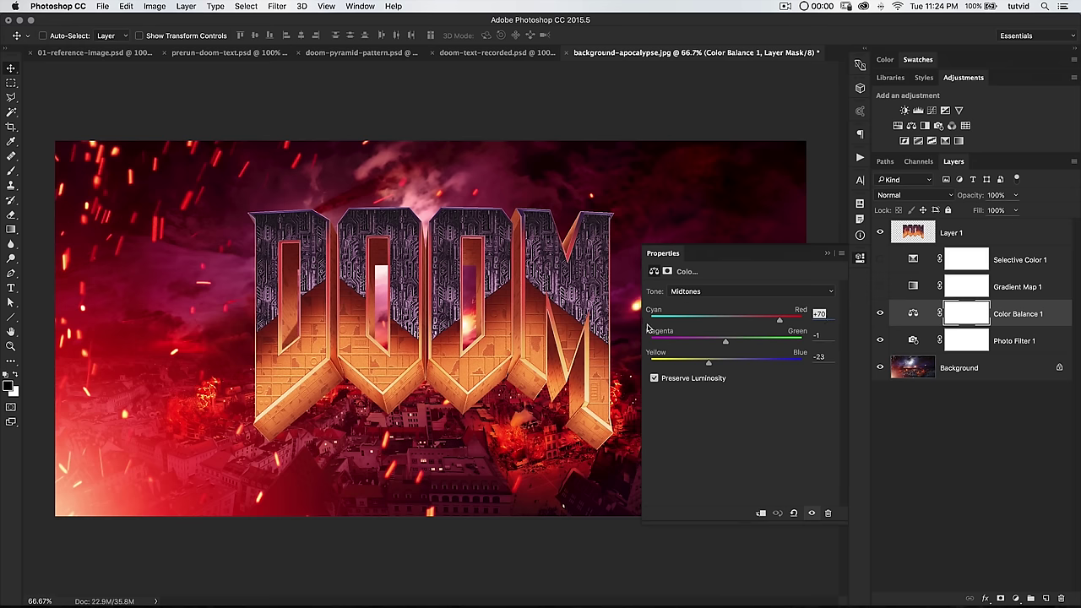
{"action": "left_click", "coordinate": [859, 259]}
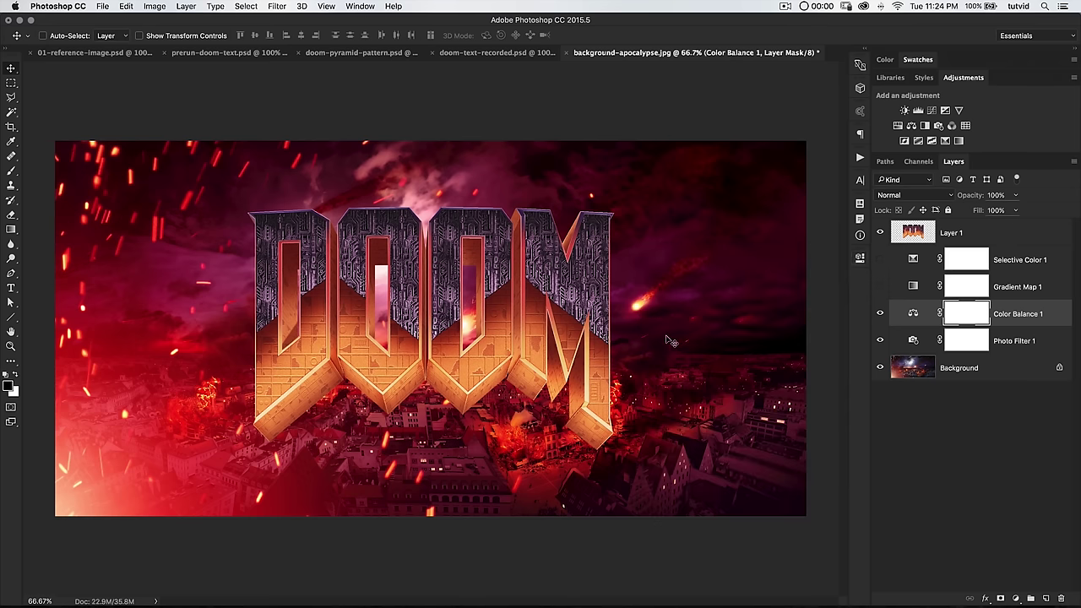
Show Gradient Map 1, examine its gradient settings and compare the background with and without it.
{"action": "left_click", "coordinate": [879, 287]}
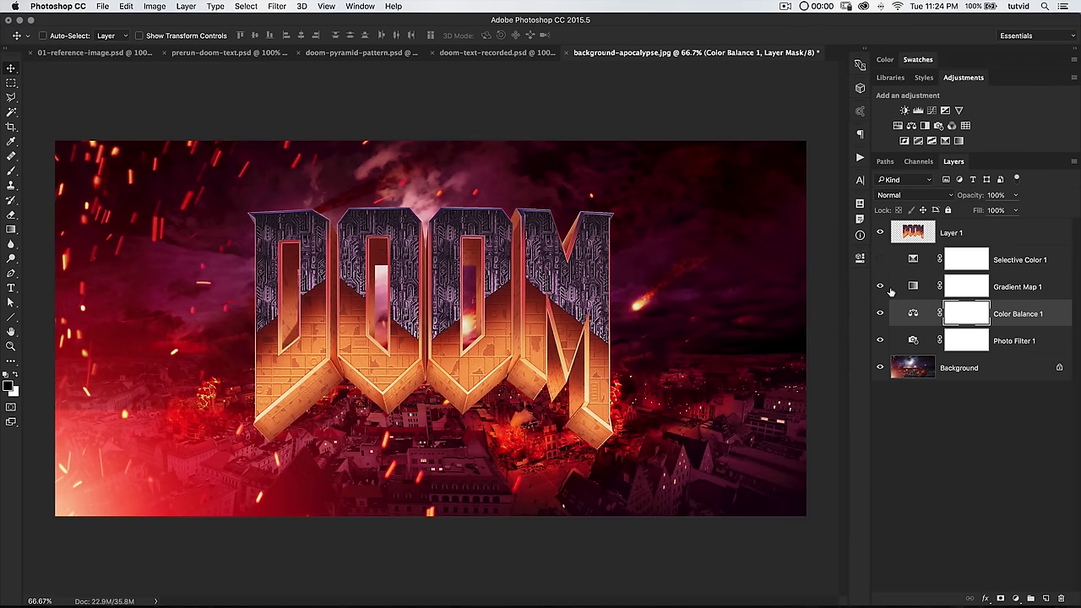
{"action": "left_click", "coordinate": [915, 292]}
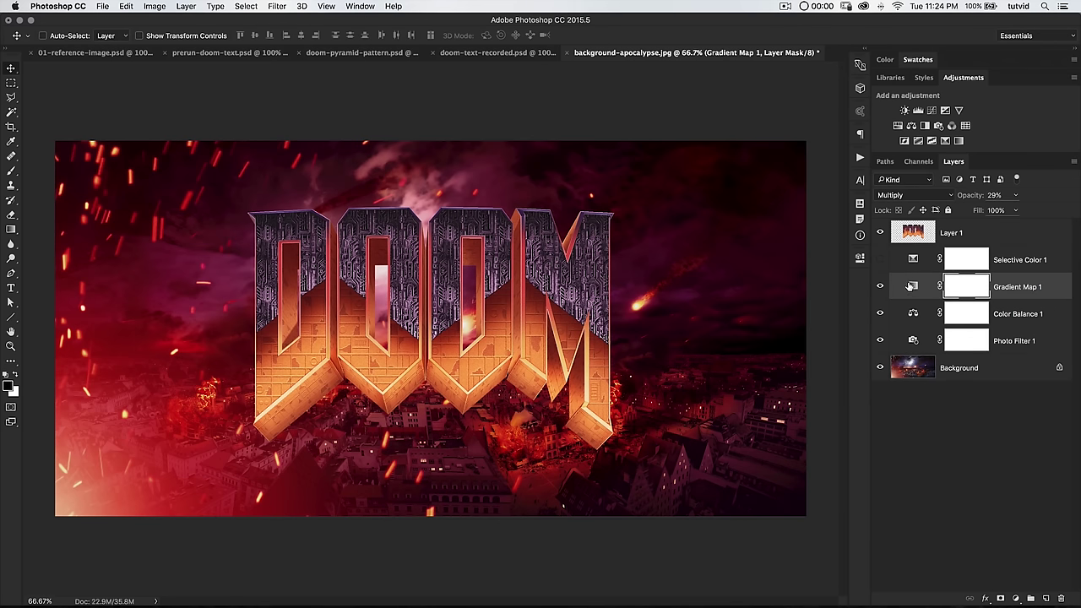
{"action": "double_click", "coordinate": [910, 287]}
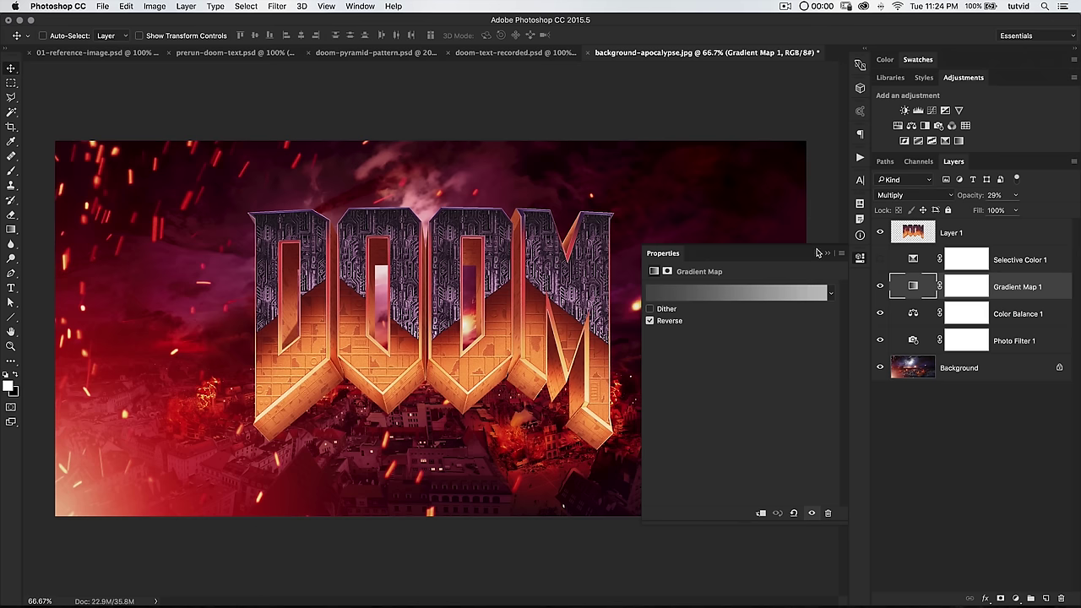
{"action": "left_click", "coordinate": [859, 259]}
{"action": "left_click", "coordinate": [881, 287]}
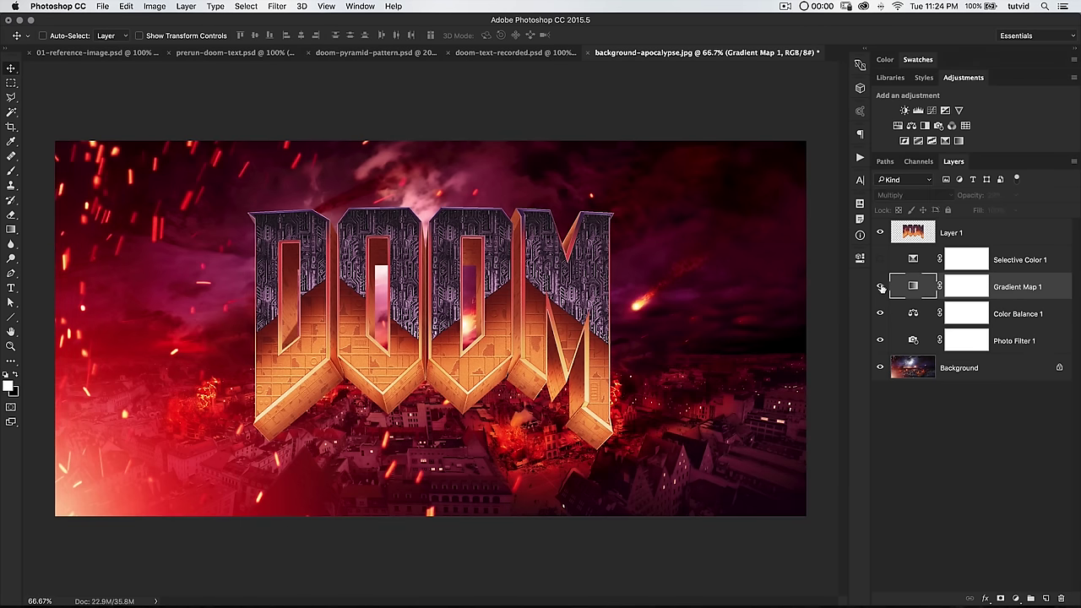
{"action": "left_click", "coordinate": [880, 287]}
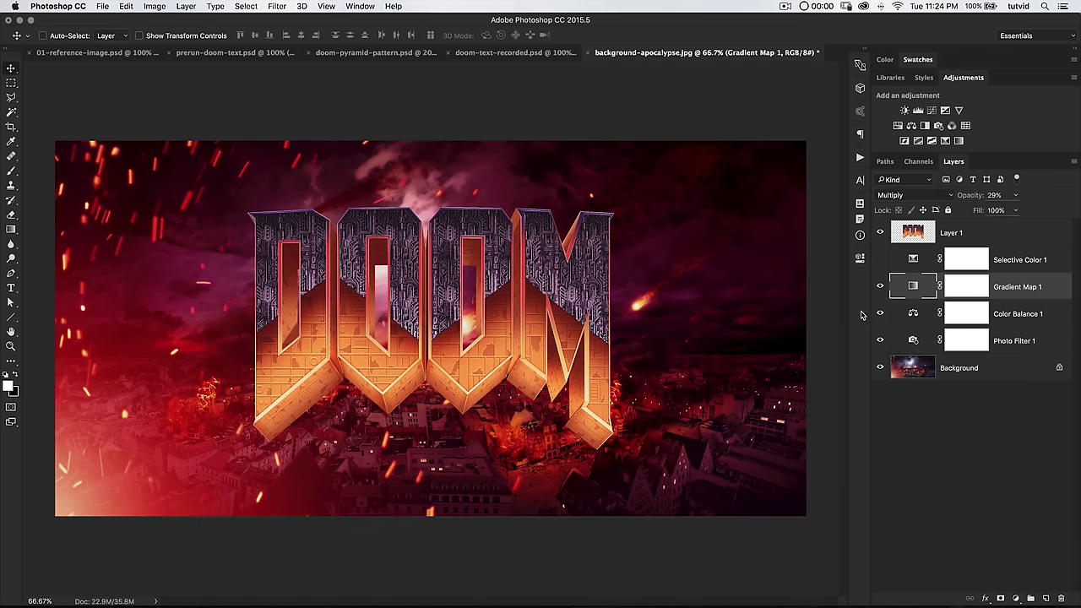
Show Selective Color 1 and examine its settings for individual color ranges, including the Blacks.
{"action": "double_click", "coordinate": [904, 259]}
{"action": "left_click", "coordinate": [794, 306]}
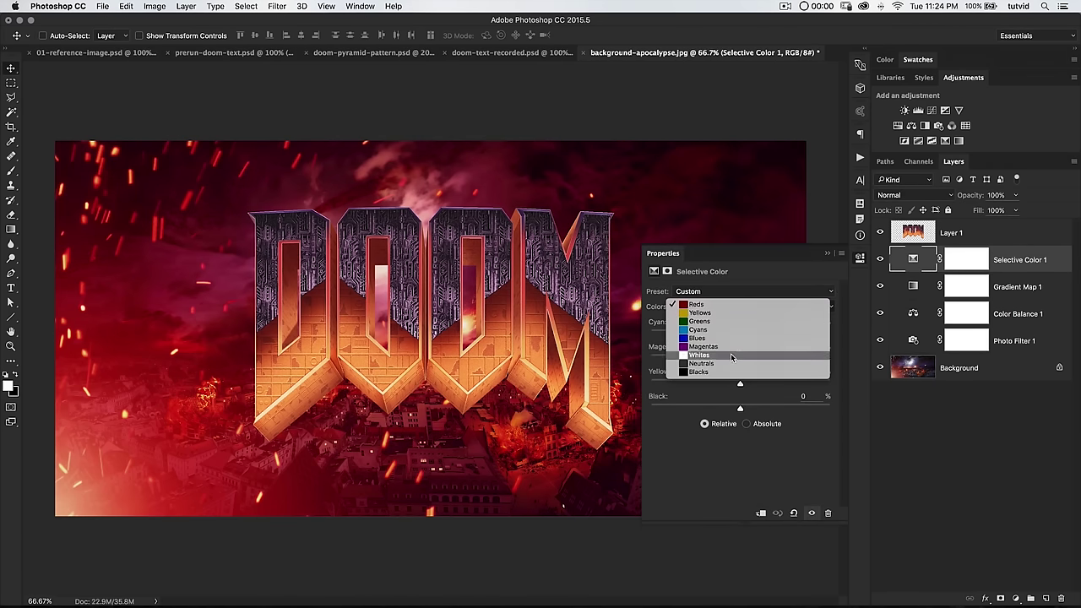
{"action": "left_click", "coordinate": [831, 374]}
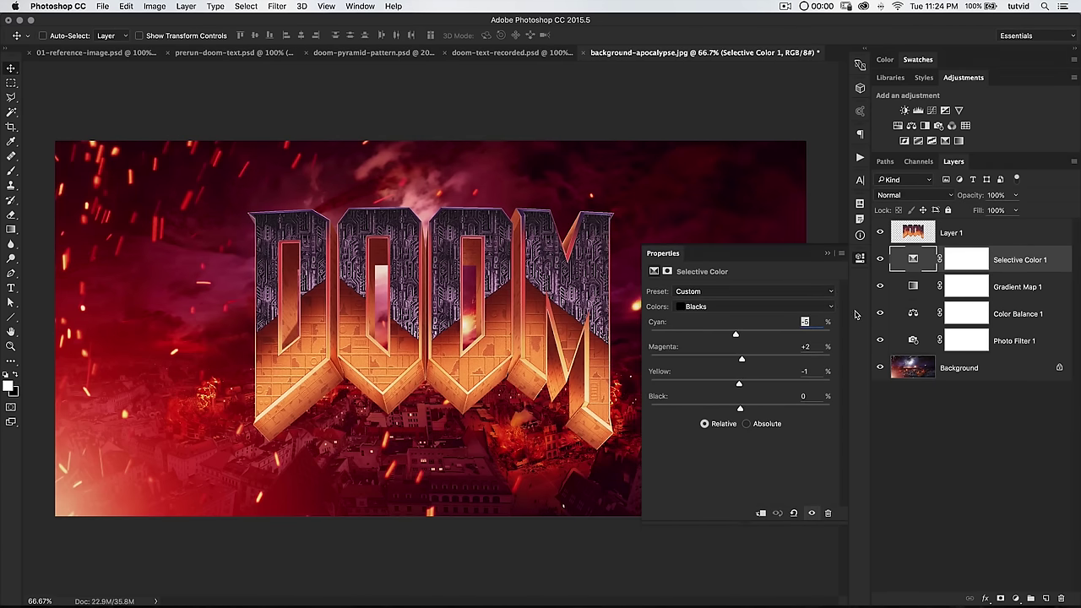
{"action": "double_click", "coordinate": [804, 322]}
{"action": "left_click", "coordinate": [753, 306]}
{"action": "left_click", "coordinate": [748, 295]}
{"action": "left_click", "coordinate": [861, 259]}
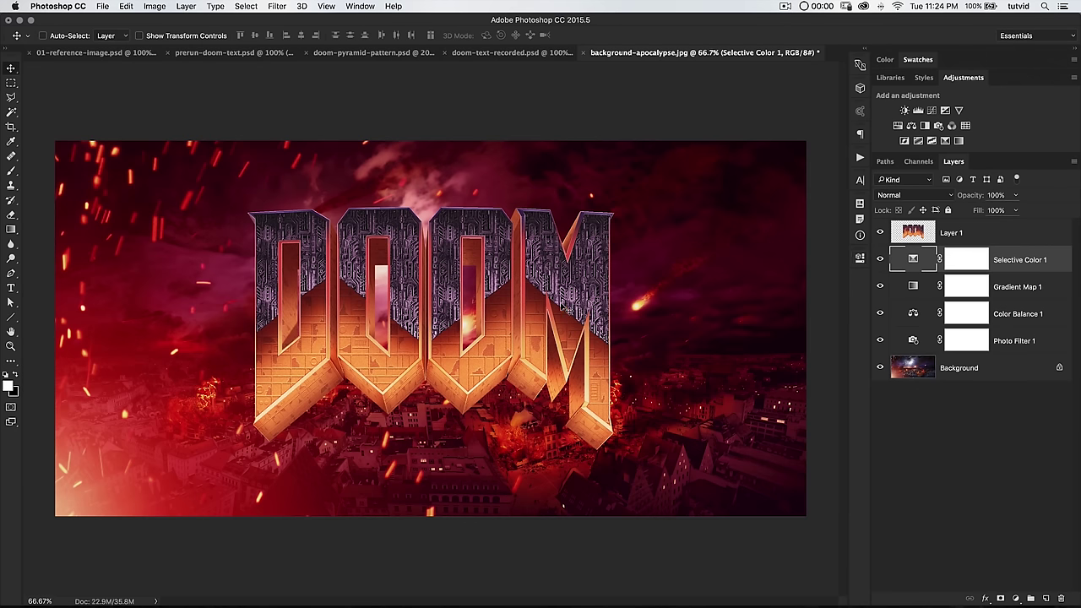
Hide the clipped Color Balance and Hue/Saturation layers above the logo and examine the Brightness/Contrast 1 settings.
{"action": "left_click", "coordinate": [1010, 243]}
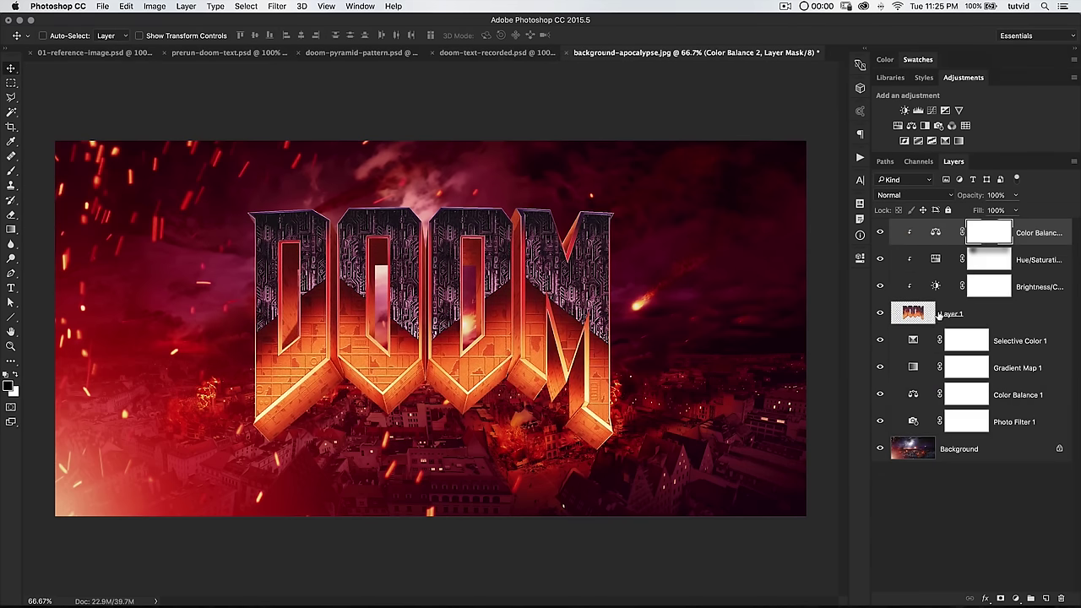
{"action": "left_click", "coordinate": [938, 315]}
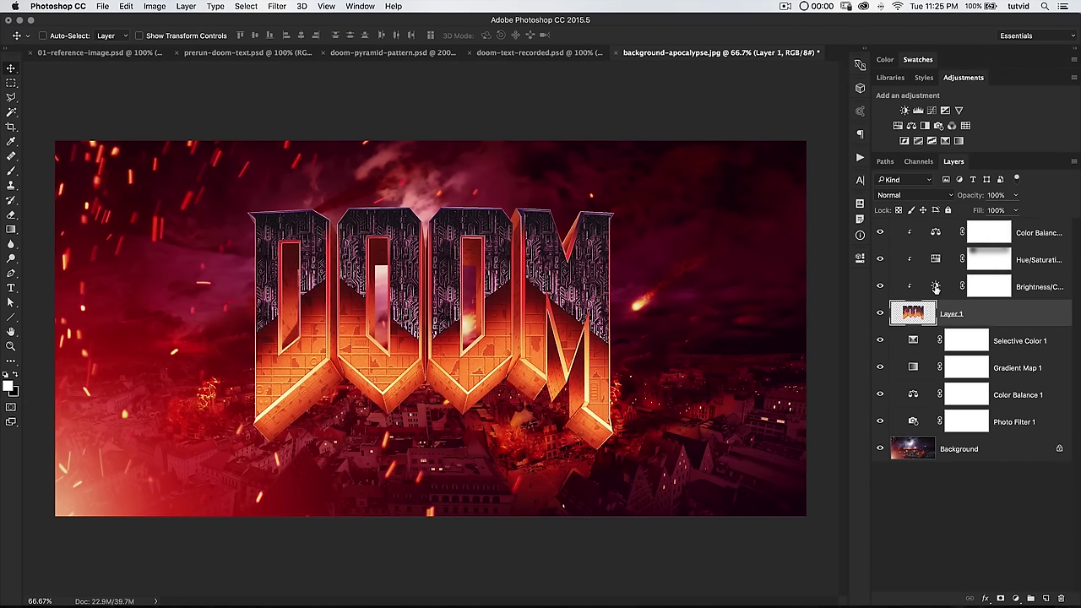
{"action": "left_click", "coordinate": [879, 260]}
{"action": "left_click", "coordinate": [879, 232]}
{"action": "double_click", "coordinate": [935, 286]}
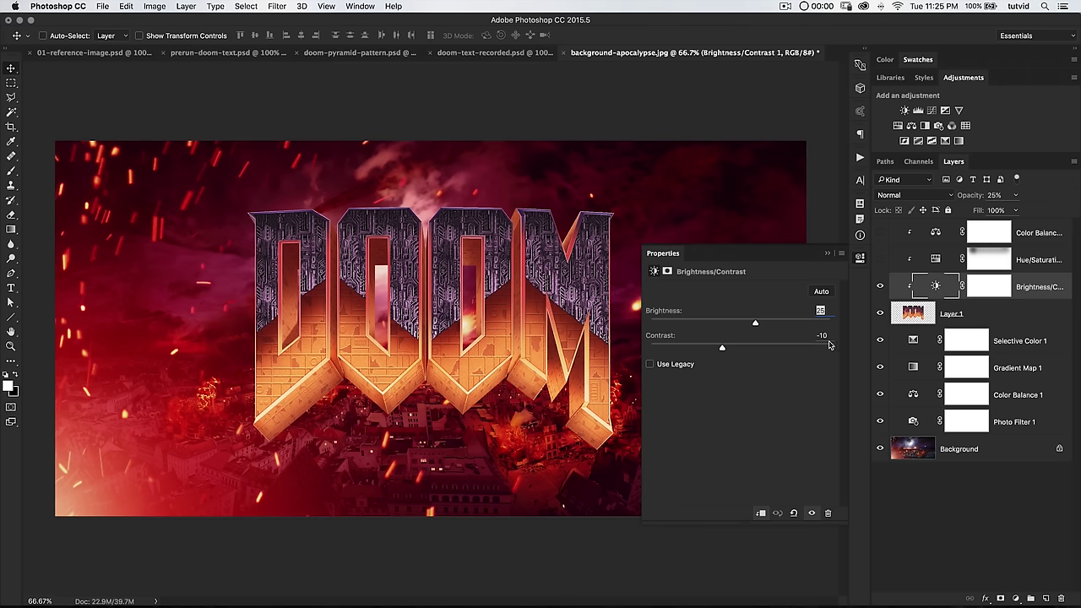
{"action": "left_click", "coordinate": [859, 258]}
Show the clipped Hue/Saturation 1 layer, examine its colorize settings and compare the logo with and without it.
{"action": "left_click", "coordinate": [879, 260]}
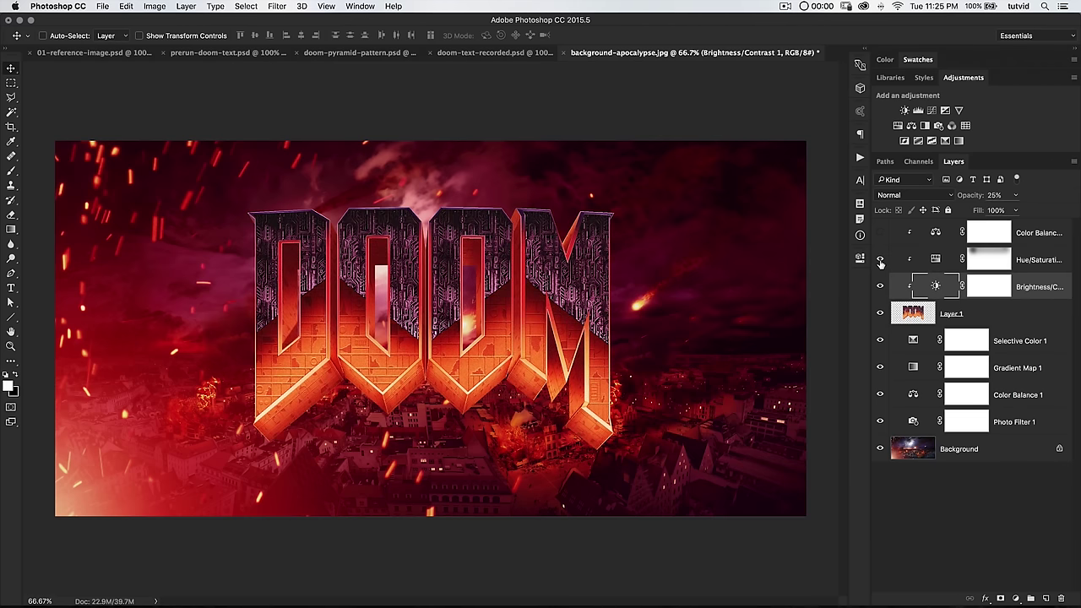
{"action": "double_click", "coordinate": [935, 259]}
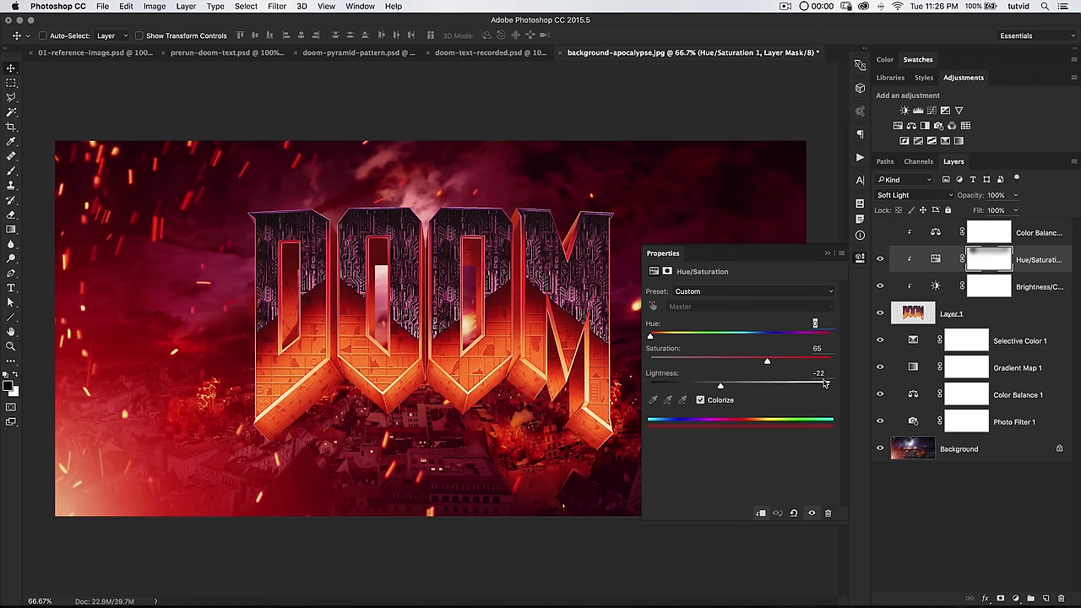
{"action": "left_click", "coordinate": [861, 264]}
{"action": "left_click", "coordinate": [880, 259]}
{"action": "left_click", "coordinate": [880, 259]}
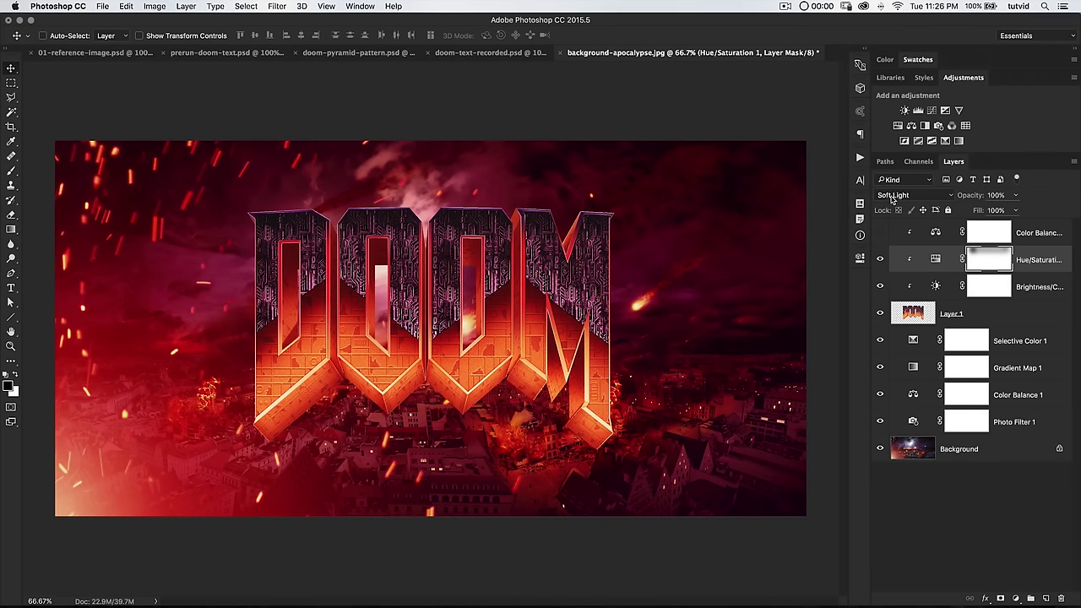
{"action": "left_click", "coordinate": [935, 259]}
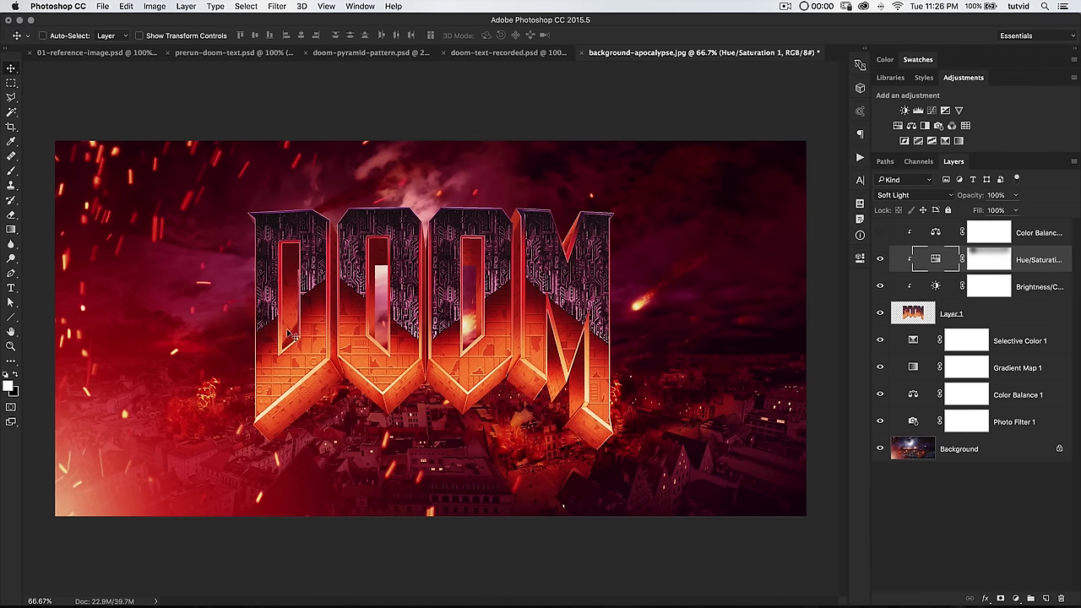
Show the clipped Color Balance 2 layer and examine its Midtones, Shadows and Highlights settings.
{"action": "left_click", "coordinate": [880, 233]}
{"action": "left_click", "coordinate": [912, 243]}
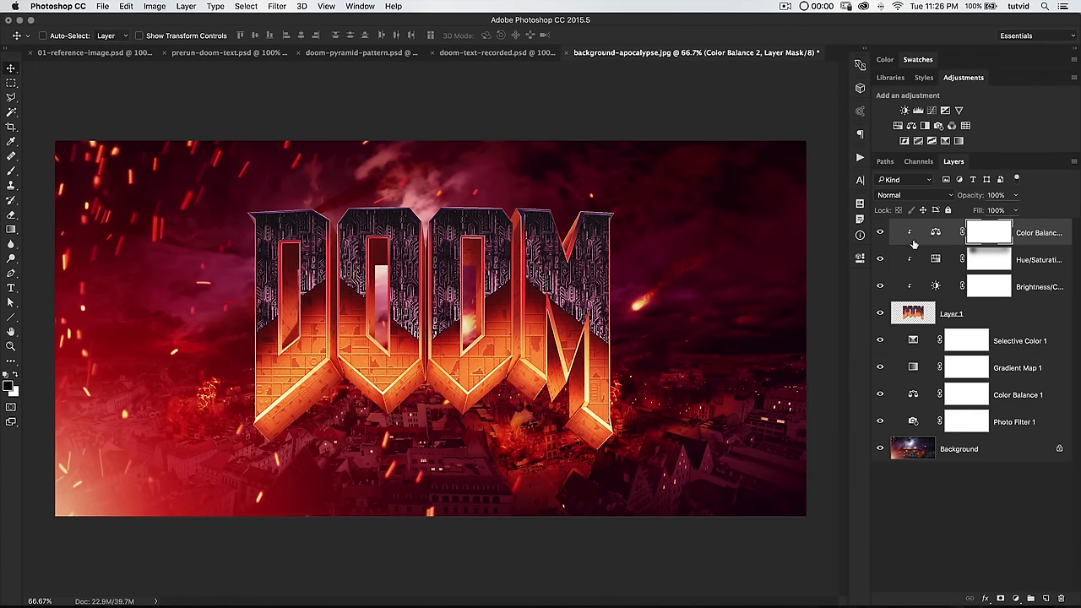
{"action": "double_click", "coordinate": [933, 232]}
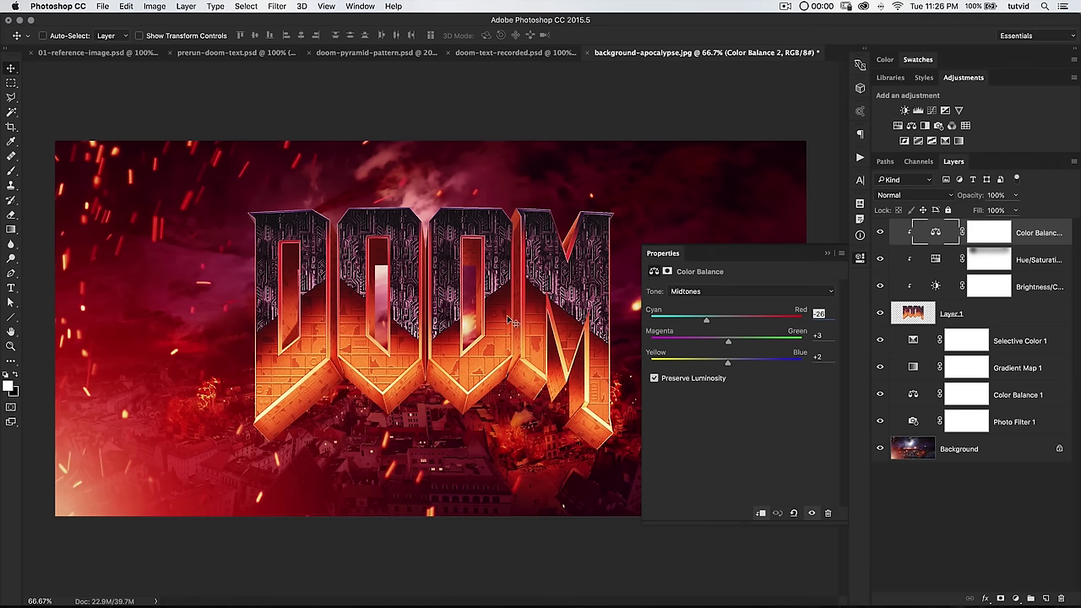
{"action": "left_click", "coordinate": [781, 293]}
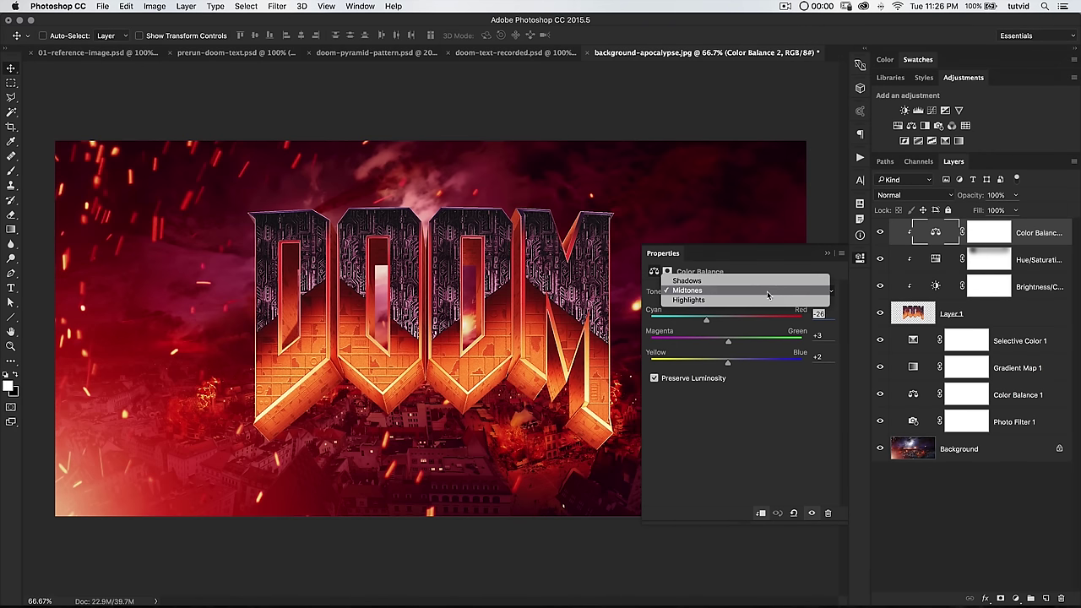
{"action": "left_click", "coordinate": [763, 282]}
{"action": "left_click", "coordinate": [732, 291]}
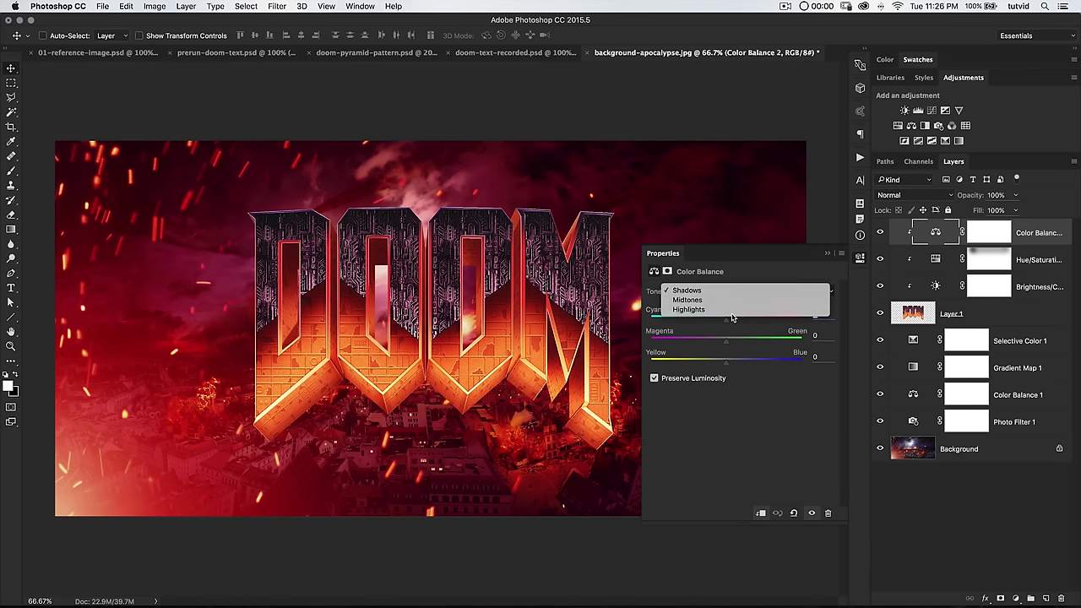
{"action": "left_click", "coordinate": [736, 306]}
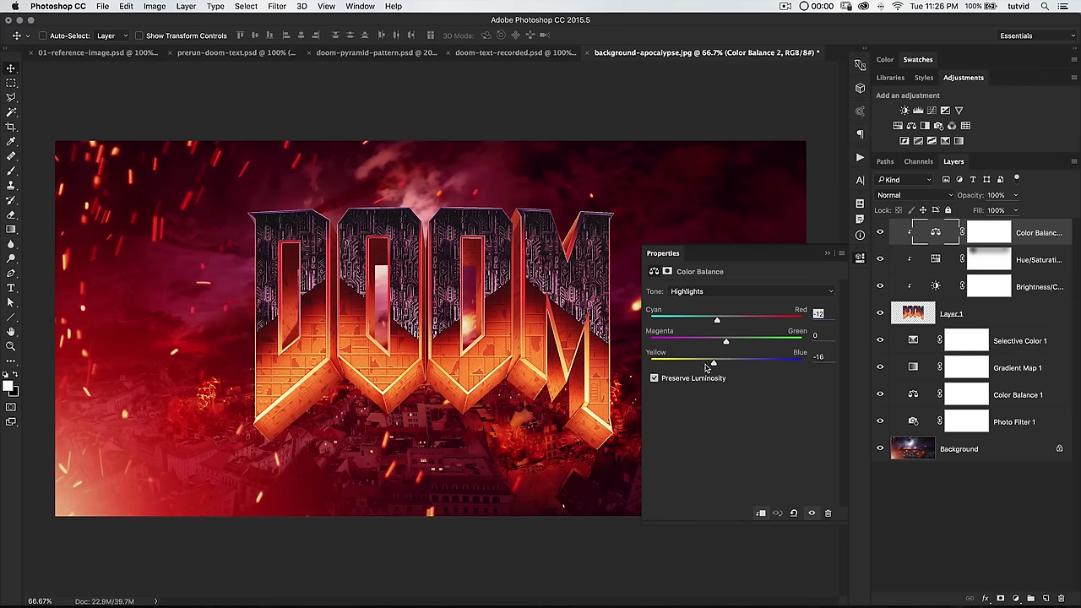
Switch Color Balance 2 back to its Midtones to review them and collapse the adjustment settings.
{"action": "left_click", "coordinate": [731, 292]}
{"action": "left_click", "coordinate": [733, 294]}
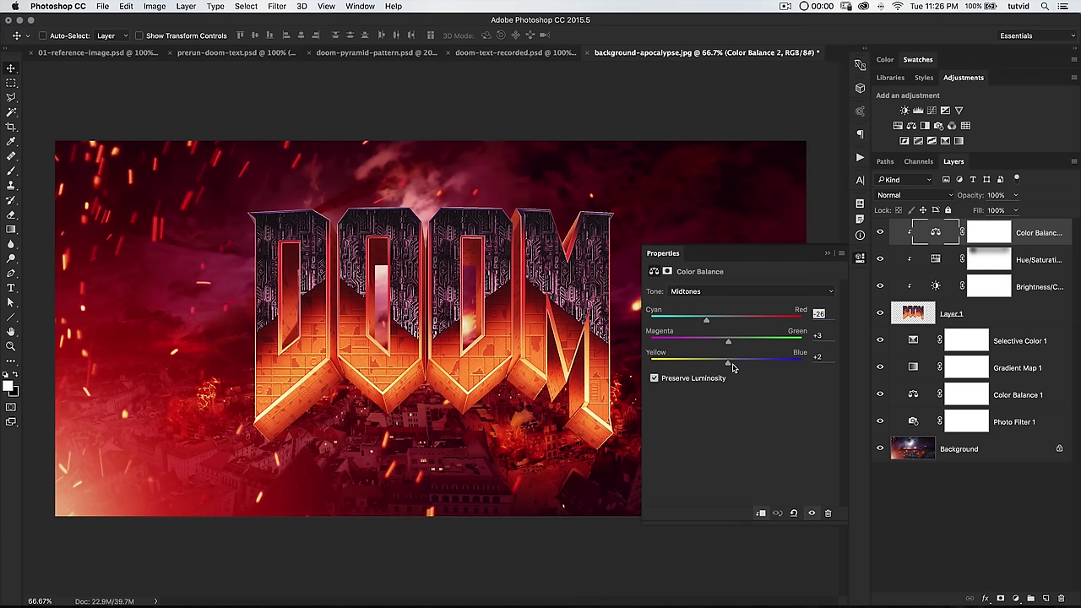
{"action": "left_click", "coordinate": [860, 258]}
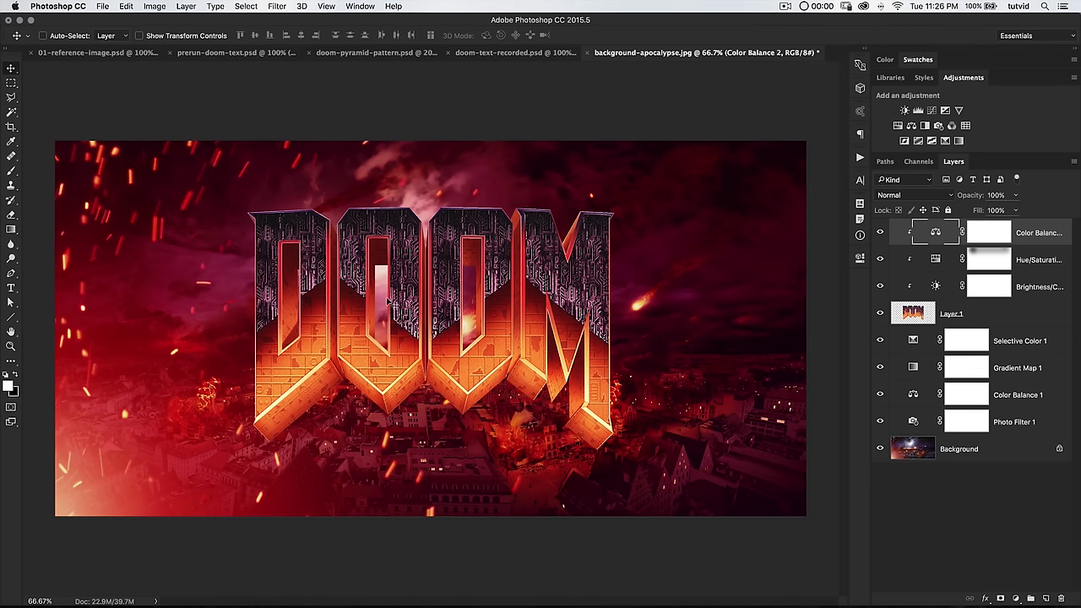
Select the DOOM logo layer and load its outline as a selection.
{"action": "left_click", "coordinate": [907, 299]}
{"action": "left_click", "coordinate": [912, 315]}
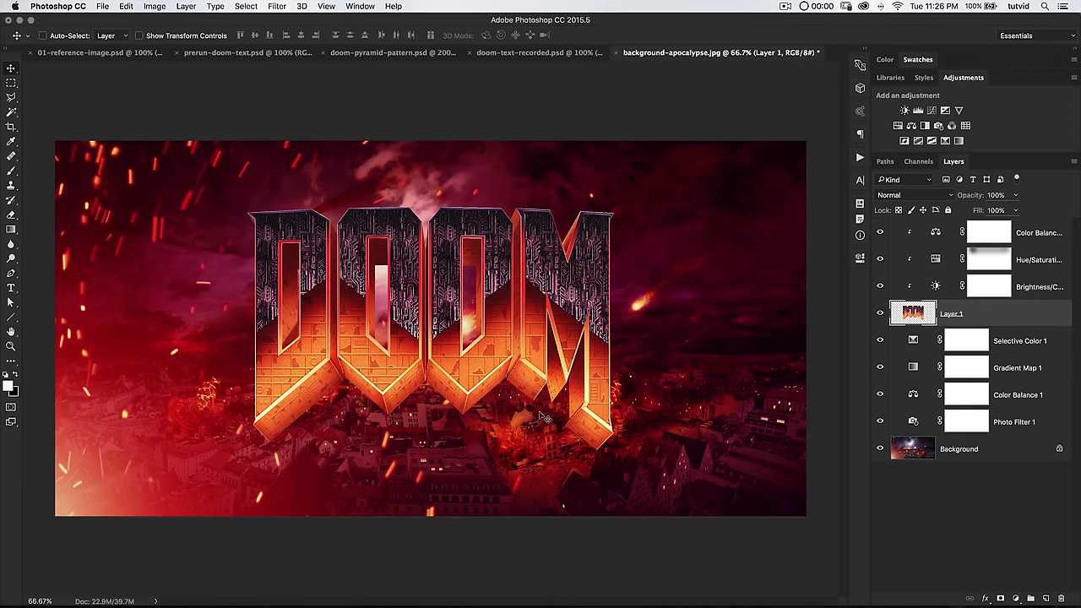
{"action": "key", "text": "super"}
{"action": "left_click", "coordinate": [917, 317], "text": "super"}
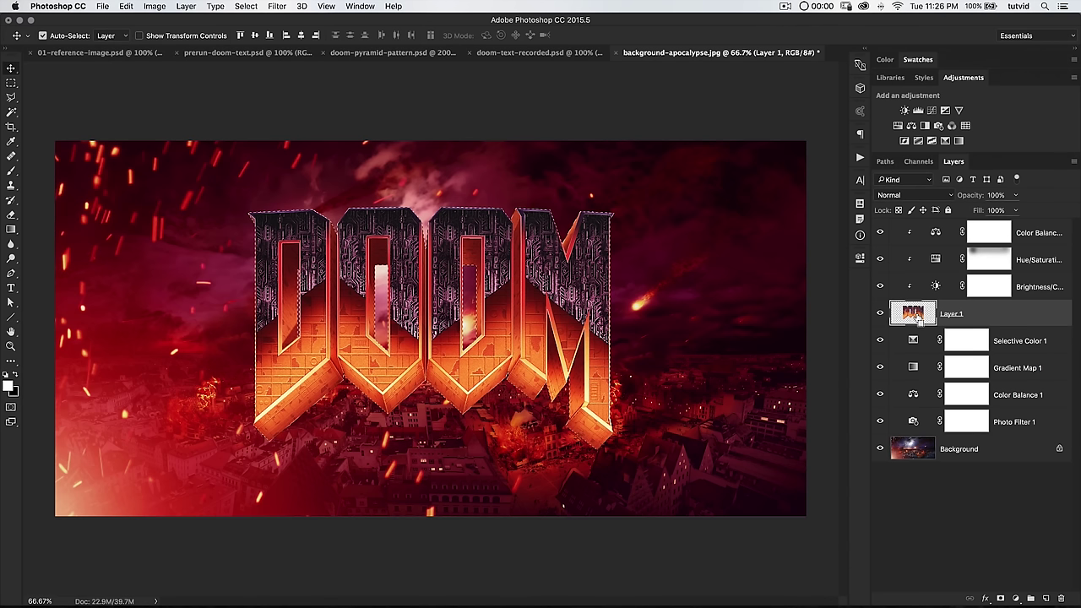
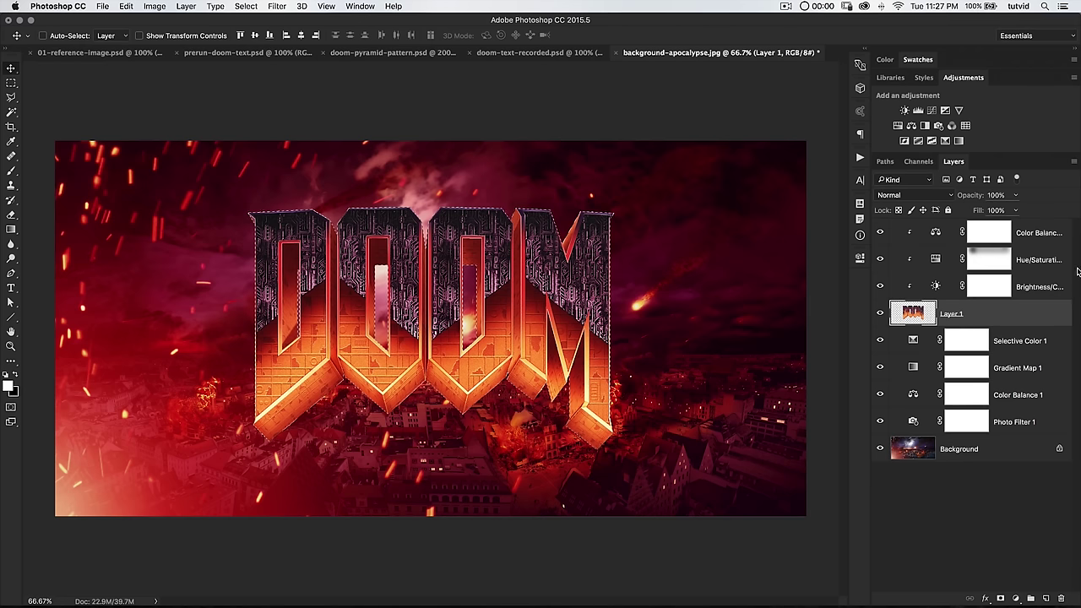
Create a new layer directly beneath the logo layer and name it shadow.
{"action": "key", "text": "super"}
{"action": "left_click", "coordinate": [1045, 599], "text": "super"}
{"action": "double_click", "coordinate": [952, 340]}
{"action": "type", "text": "shadow"}
{"action": "key", "text": "Return"}
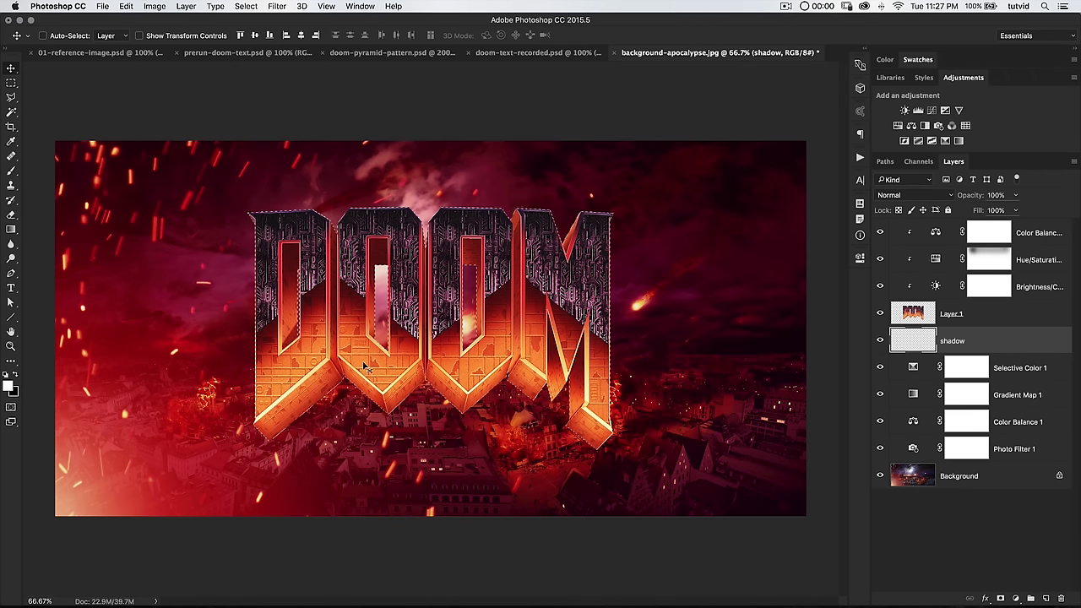
Choose a very dark red foreground color, fill the logo-shaped selection on the shadow layer with it and deselect.
{"action": "left_click", "coordinate": [16, 374]}
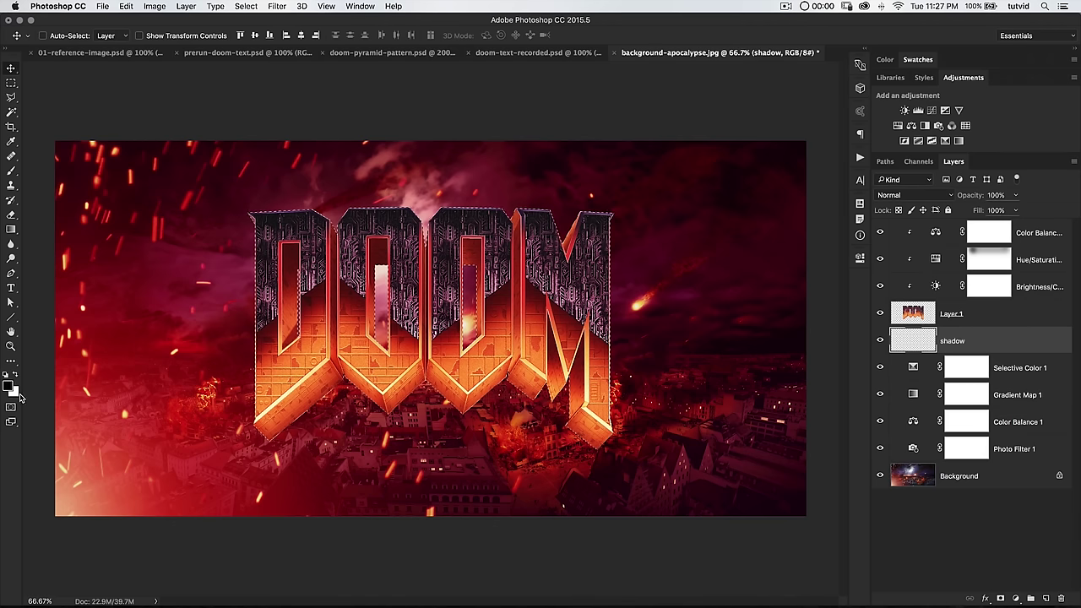
{"action": "left_click", "coordinate": [10, 386]}
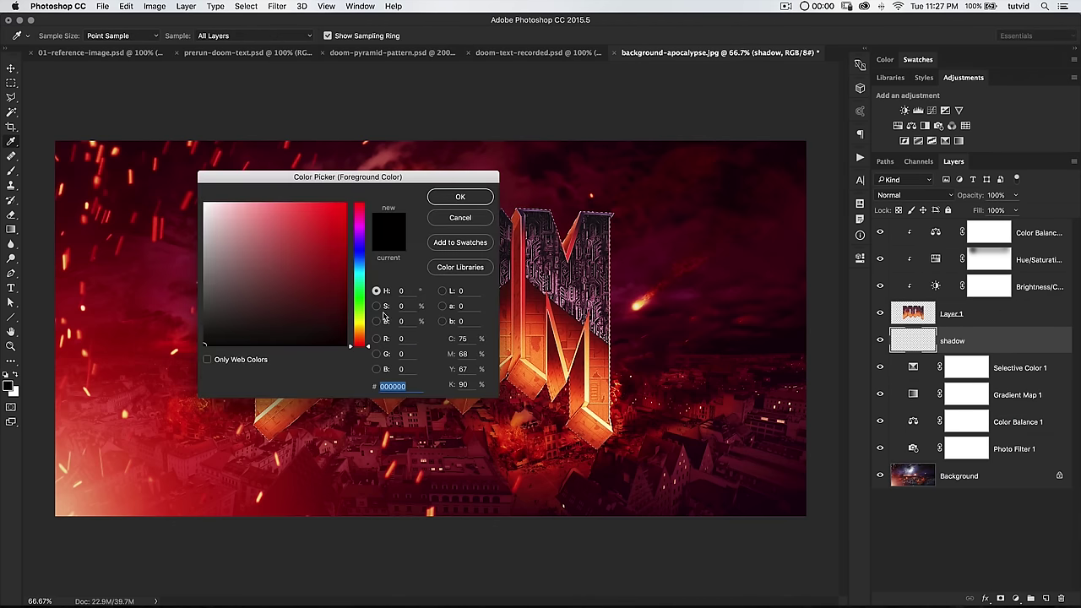
{"action": "left_click", "coordinate": [460, 197]}
{"action": "key", "text": "alt+BackSpace"}
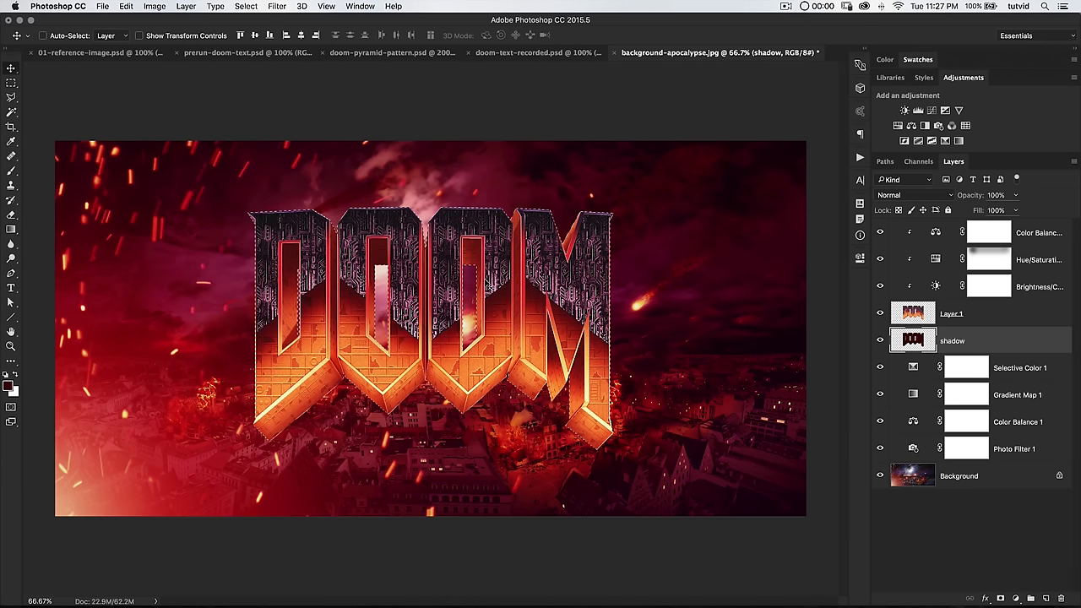
{"action": "key", "text": "ctrl+d"}
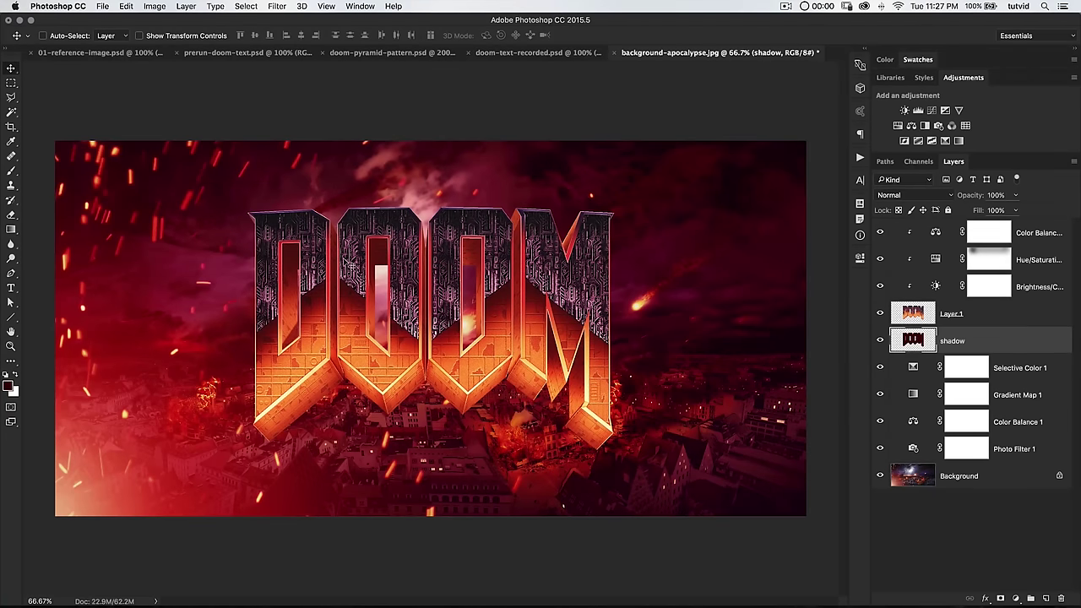
Nudge the shadow layer straight down by about 20 pixels beneath the logo.
{"action": "key", "text": "Down"}
{"action": "key", "text": "Down"}
{"action": "key", "text": "Down"}
{"action": "key", "text": "Down"}
{"action": "key", "text": "Down"}
{"action": "key", "text": "Down"}
{"action": "key", "text": "Down"}
{"action": "key", "text": "Down"}
{"action": "key", "text": "Down"}
{"action": "key", "text": "Down"}
{"action": "key", "text": "Down"}
{"action": "key", "text": "Down"}
{"action": "key", "text": "Down"}
{"action": "key", "text": "Down"}
{"action": "key", "text": "Down"}
{"action": "key", "text": "Down"}
{"action": "key", "text": "Down"}
{"action": "key", "text": "Down"}
{"action": "key", "text": "Down"}
{"action": "key", "text": "Down"}
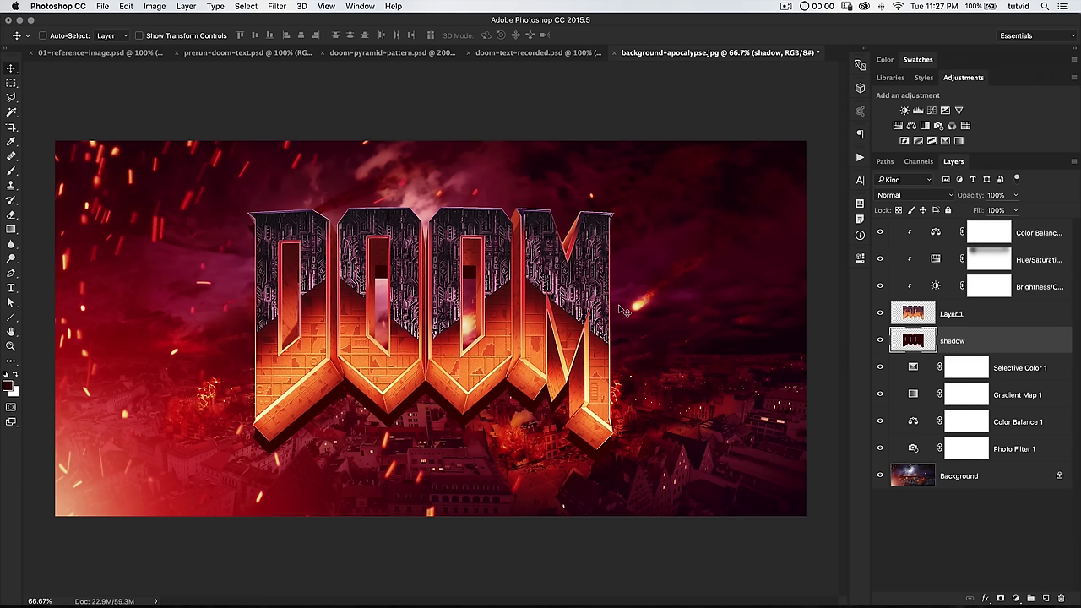
Apply a Motion Blur to the shadow layer with an angle of 90° and a distance of 100 pixels.
{"action": "left_click", "coordinate": [274, 6]}
{"action": "mouse_move", "coordinate": [321, 140]}
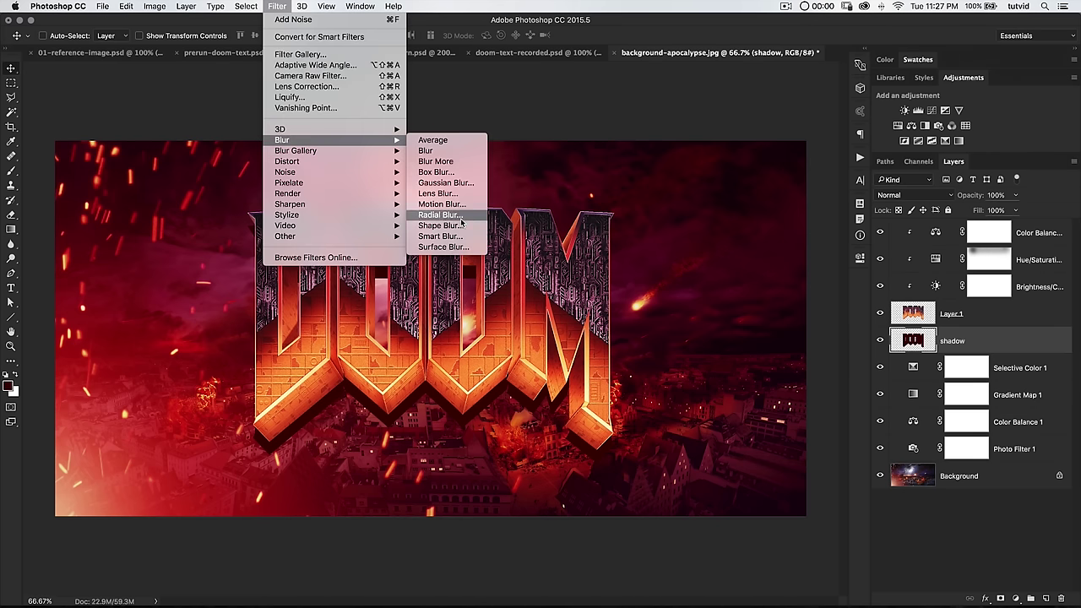
{"action": "left_click", "coordinate": [442, 204]}
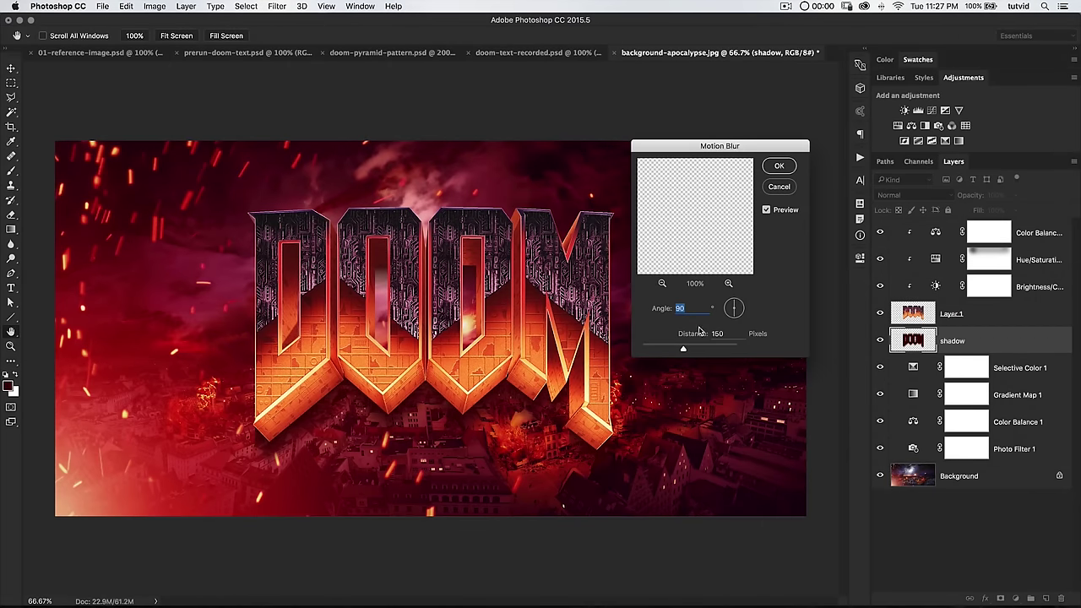
{"action": "double_click", "coordinate": [725, 332]}
{"action": "type", "text": "100"}
{"action": "key", "text": "Tab"}
{"action": "left_click", "coordinate": [778, 165]}
Add a layer mask to the shadow and paint out its upper part in black with a soft 1000 px brush at 100% opacity.
{"action": "left_click", "coordinate": [1015, 599]}
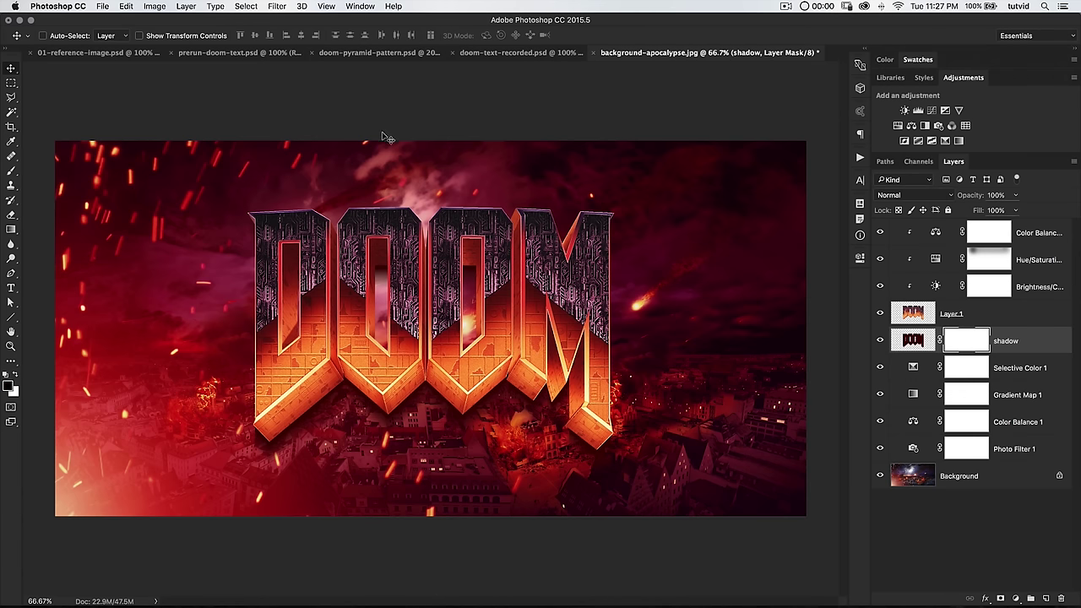
{"action": "left_click", "coordinate": [14, 172]}
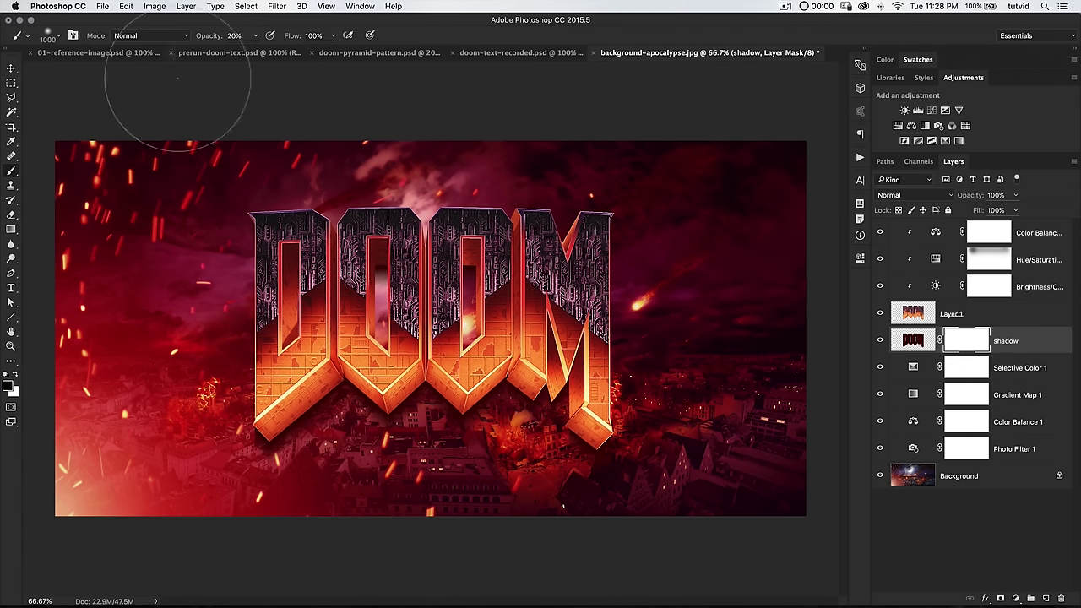
{"action": "left_click", "coordinate": [235, 36]}
{"action": "key", "text": "Return"}
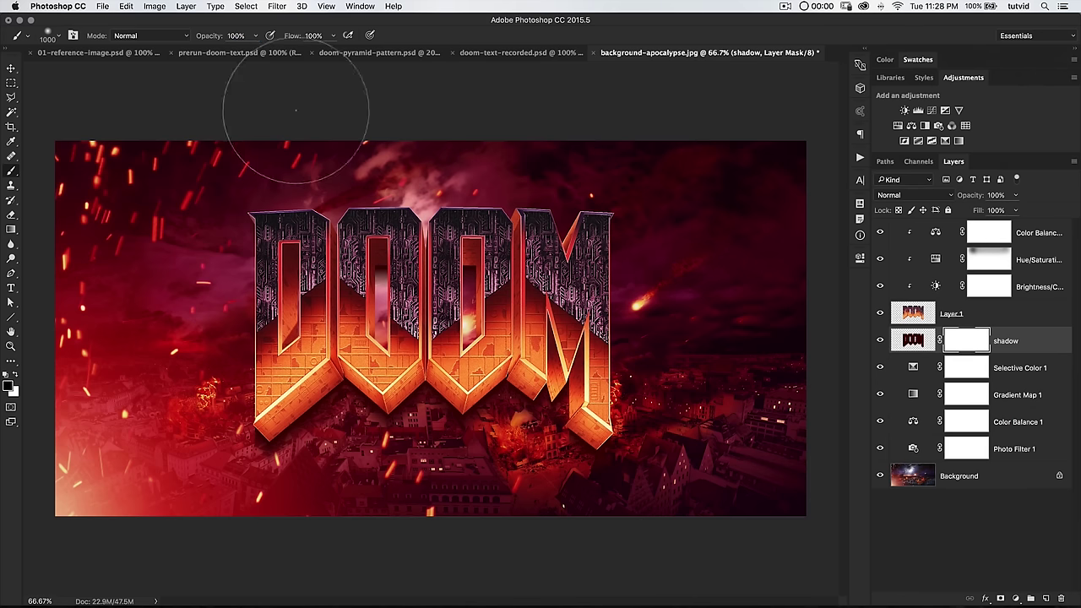
{"action": "mouse_move", "coordinate": [382, 229]}
{"action": "left_mouse_down"}
{"action": "mouse_move", "coordinate": [604, 221]}
{"action": "mouse_move", "coordinate": [679, 233]}
{"action": "mouse_move", "coordinate": [268, 196]}
{"action": "mouse_move", "coordinate": [252, 216]}
{"action": "mouse_move", "coordinate": [272, 235]}
{"action": "mouse_move", "coordinate": [352, 206]}
{"action": "mouse_move", "coordinate": [446, 214]}
{"action": "left_mouse_up"}
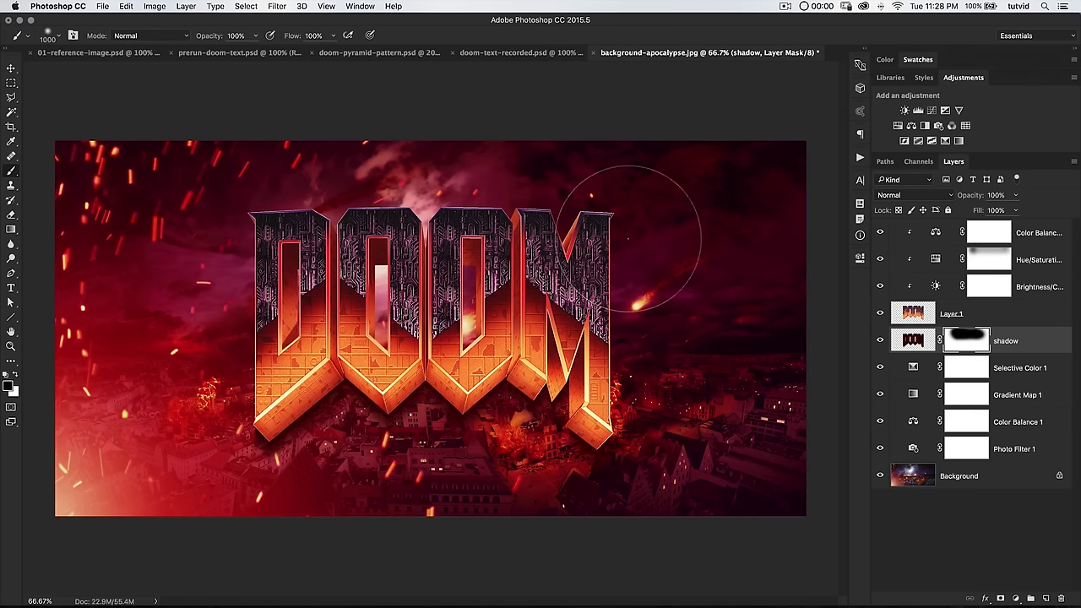
Set the shadow layer's blend mode to Multiply and lower its opacity slightly.
{"action": "key", "text": "v"}
{"action": "left_click", "coordinate": [913, 339]}
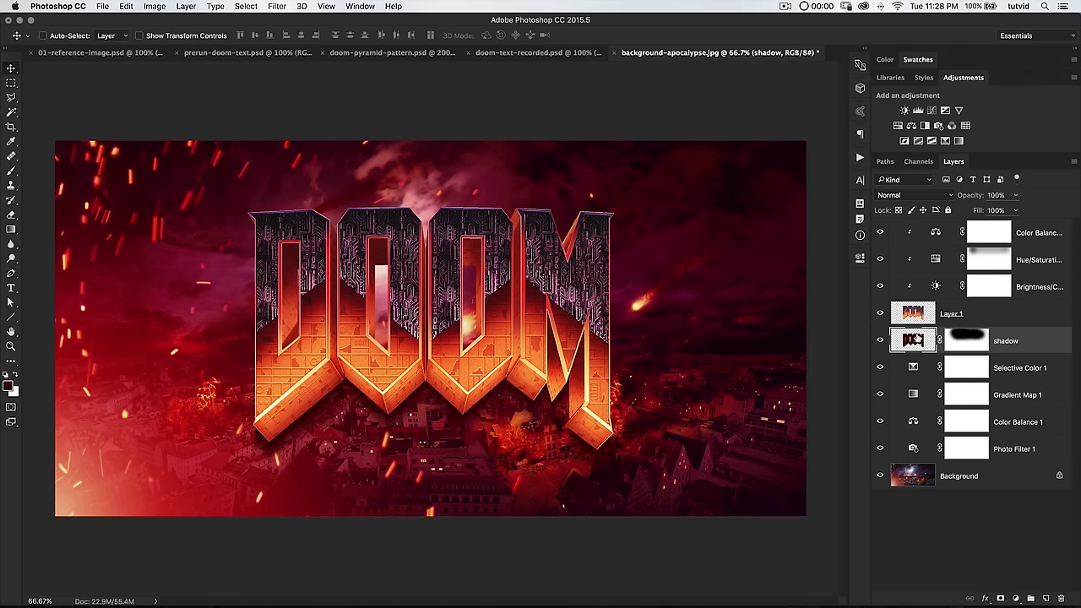
{"action": "left_click", "coordinate": [920, 195]}
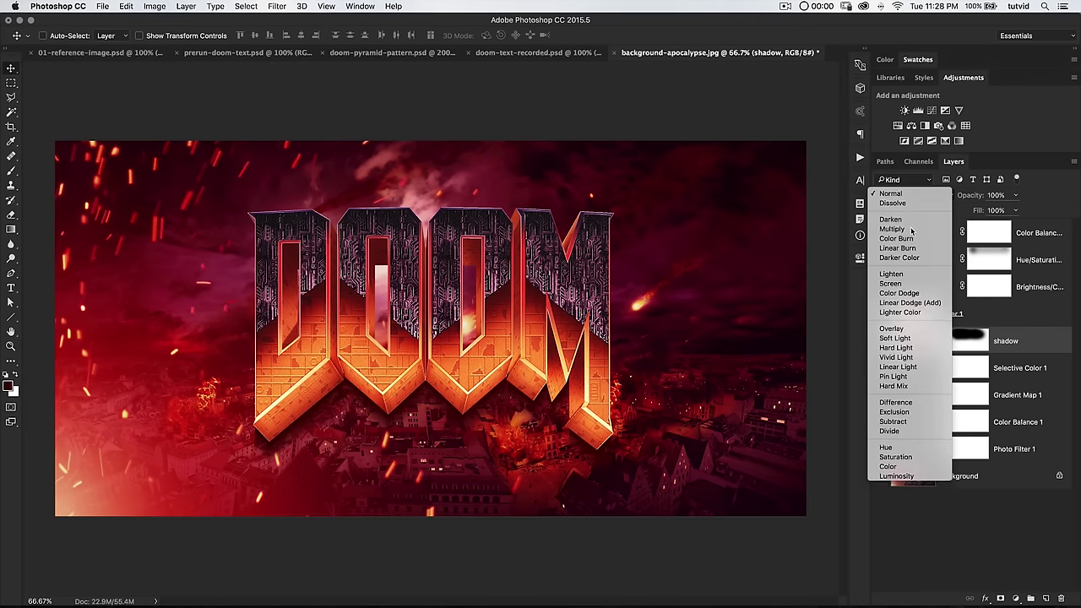
{"action": "left_click", "coordinate": [912, 230]}
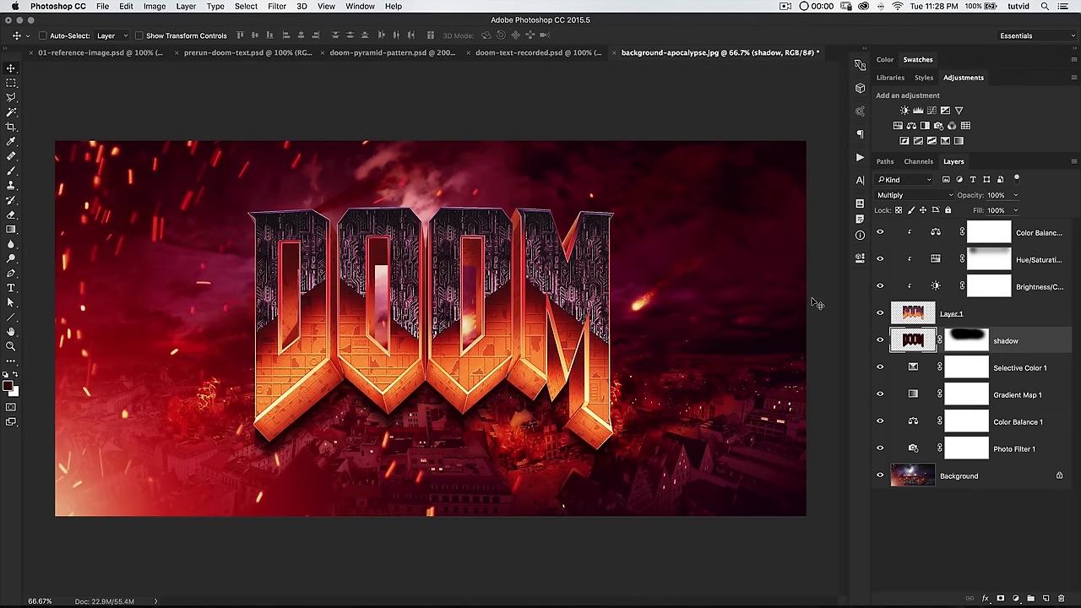
{"action": "left_click_drag", "start_coordinate": [977, 199], "coordinate": [965, 204]}
Add a new layer above the clipped Color Balance 2 layer and name it flares.
{"action": "left_click", "coordinate": [934, 232]}
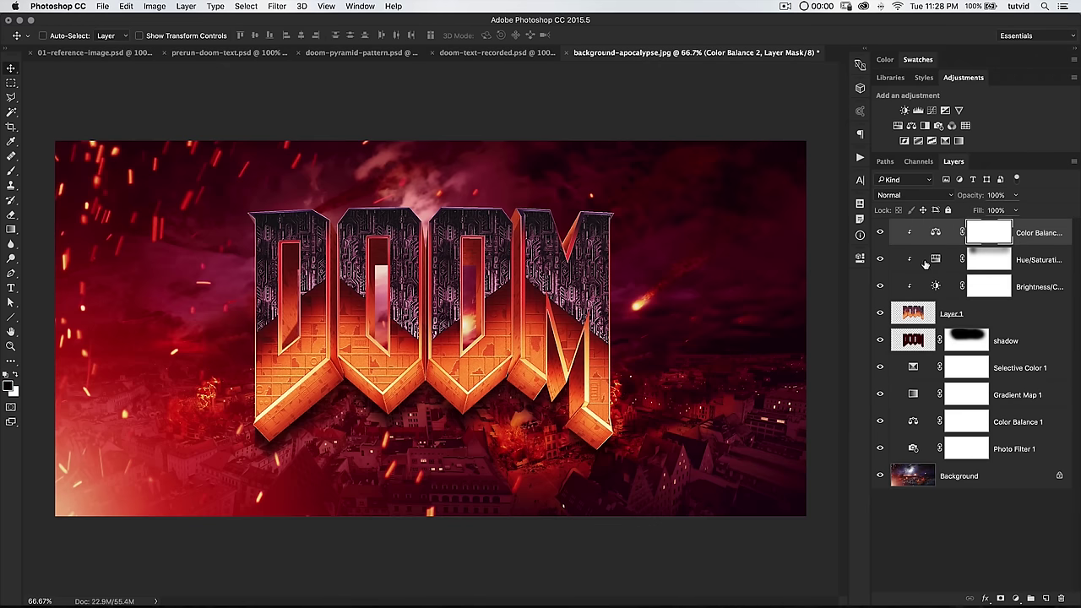
{"action": "left_click", "coordinate": [1045, 598]}
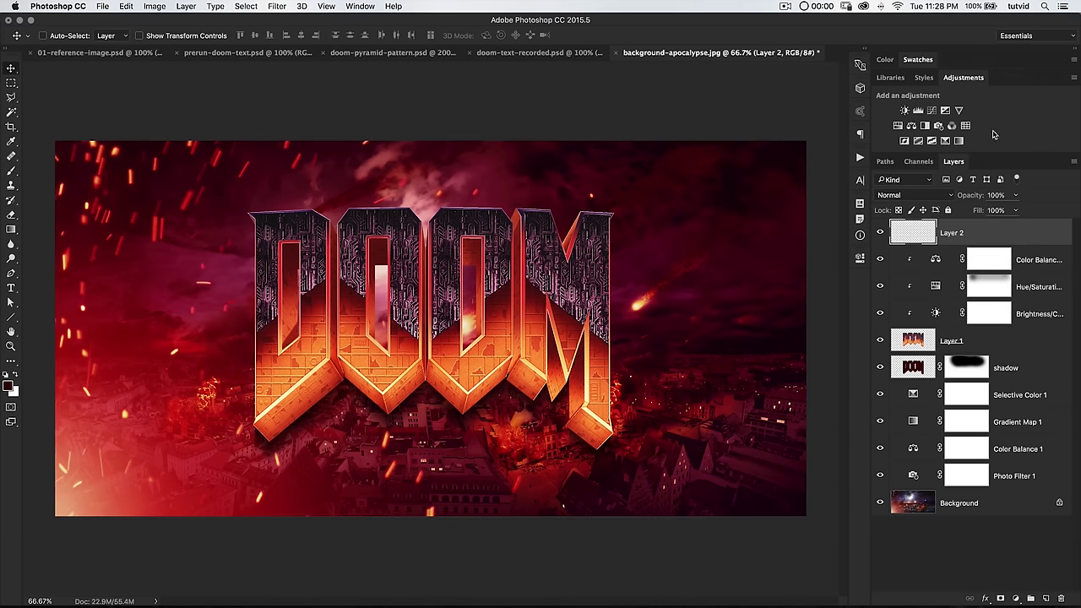
{"action": "double_click", "coordinate": [954, 233]}
{"action": "key", "text": "Return"}
Load the MYFlares.abr brush set for the Brush tool and choose a 2000 px flare brush.
{"action": "key", "text": "b"}
{"action": "right_click", "coordinate": [460, 244]}
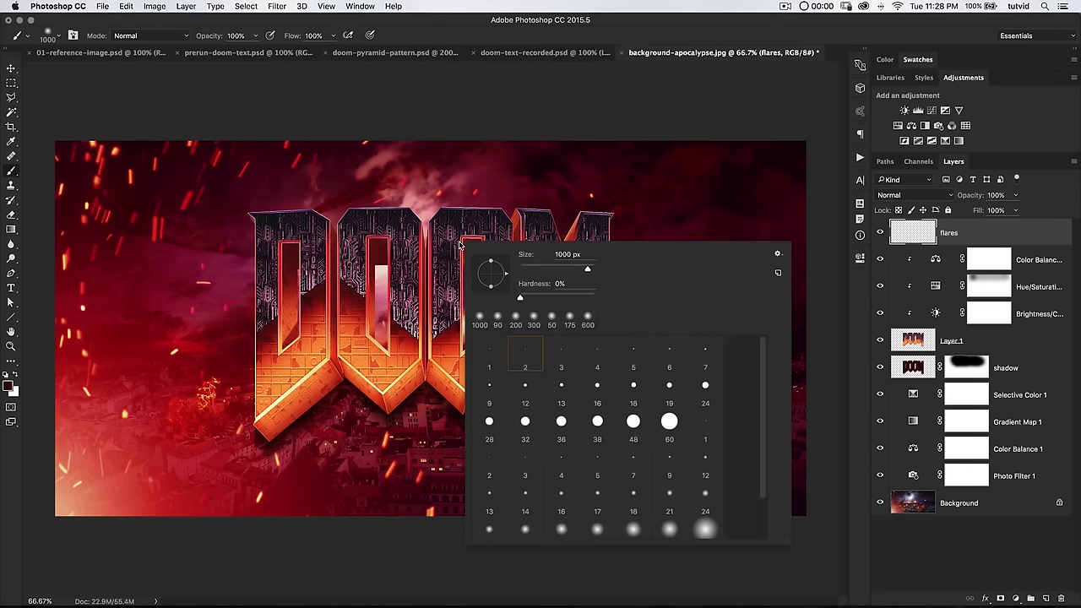
{"action": "left_click", "coordinate": [779, 256]}
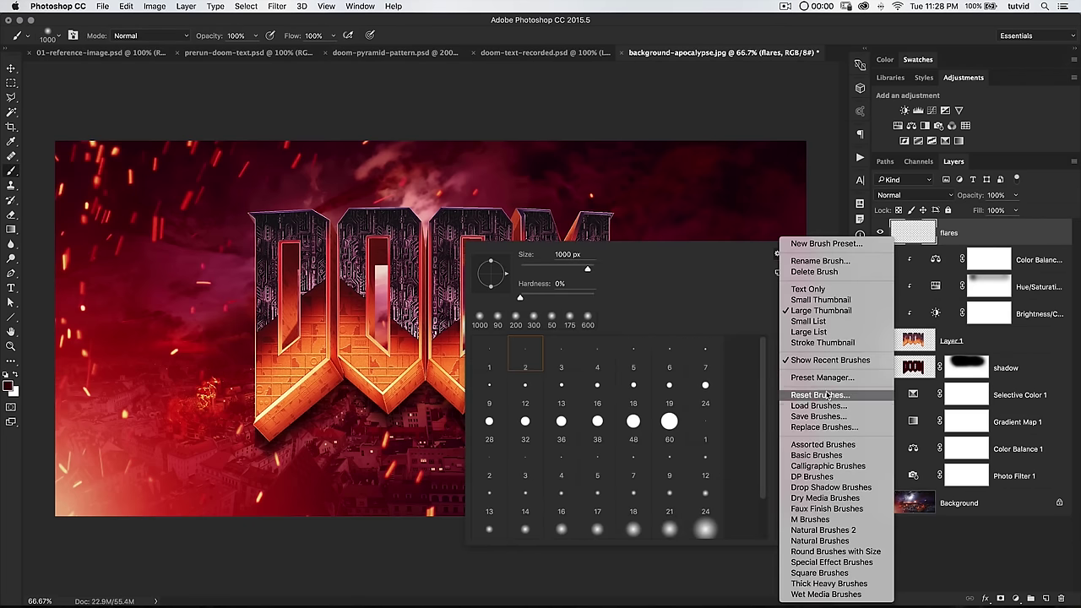
{"action": "left_click", "coordinate": [815, 418]}
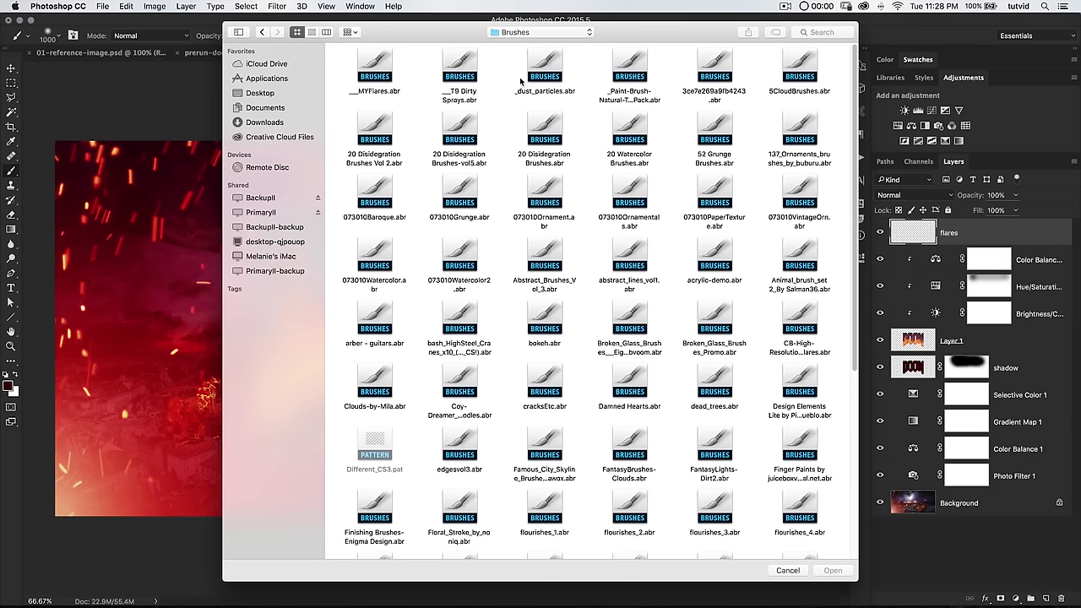
{"action": "left_click", "coordinate": [381, 65]}
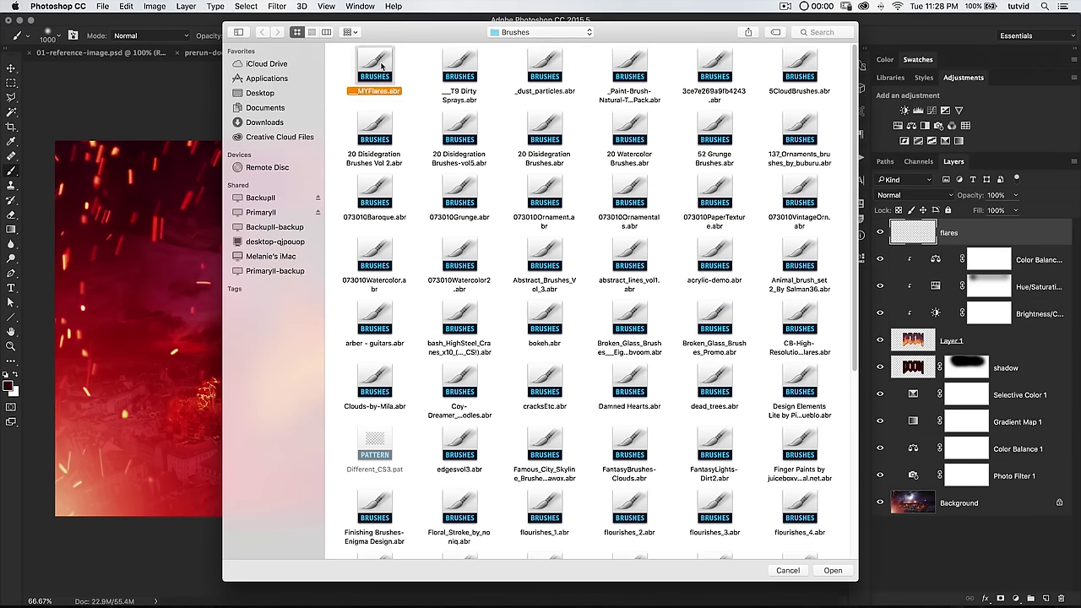
{"action": "double_click", "coordinate": [381, 65]}
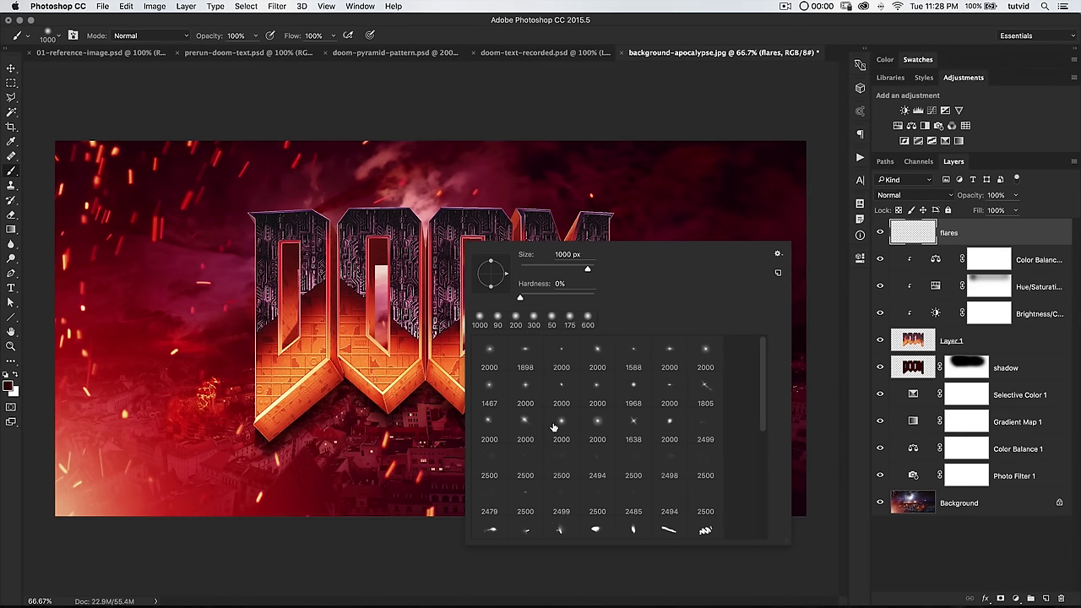
{"action": "left_click", "coordinate": [494, 422]}
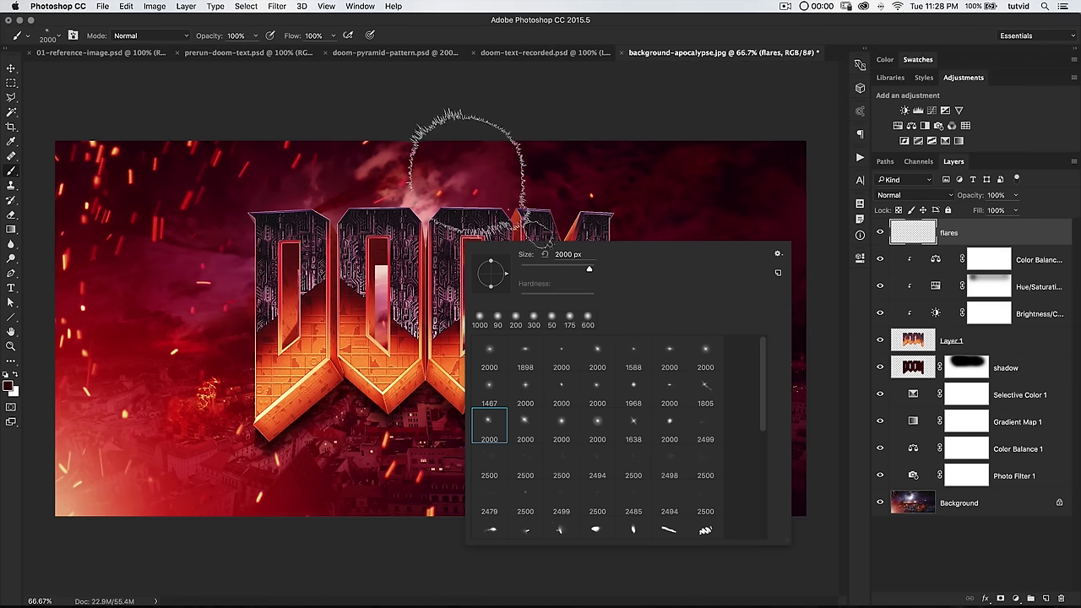
Enable Shape Dynamics for the flare brush with Angle Jitter at 13%.
{"action": "left_click", "coordinate": [72, 35]}
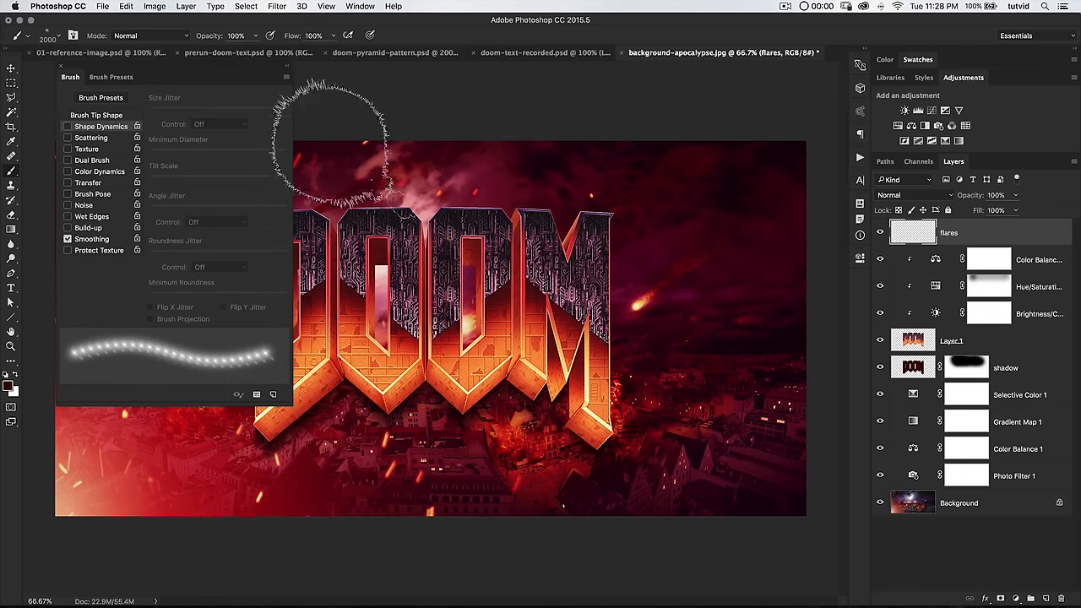
{"action": "left_click", "coordinate": [89, 127]}
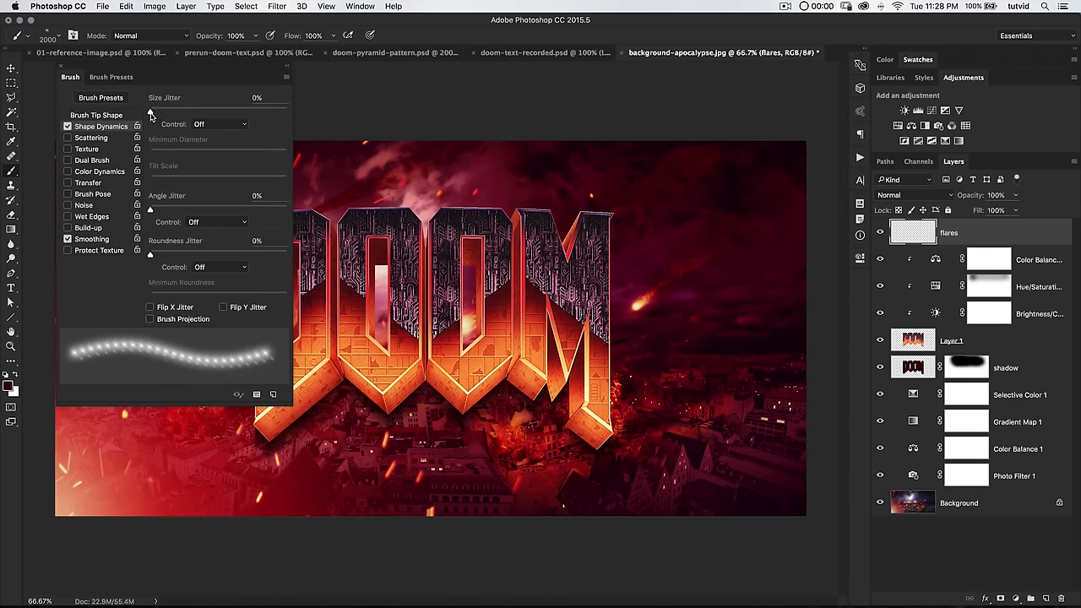
{"action": "left_click_drag", "start_coordinate": [150, 209], "coordinate": [167, 211]}
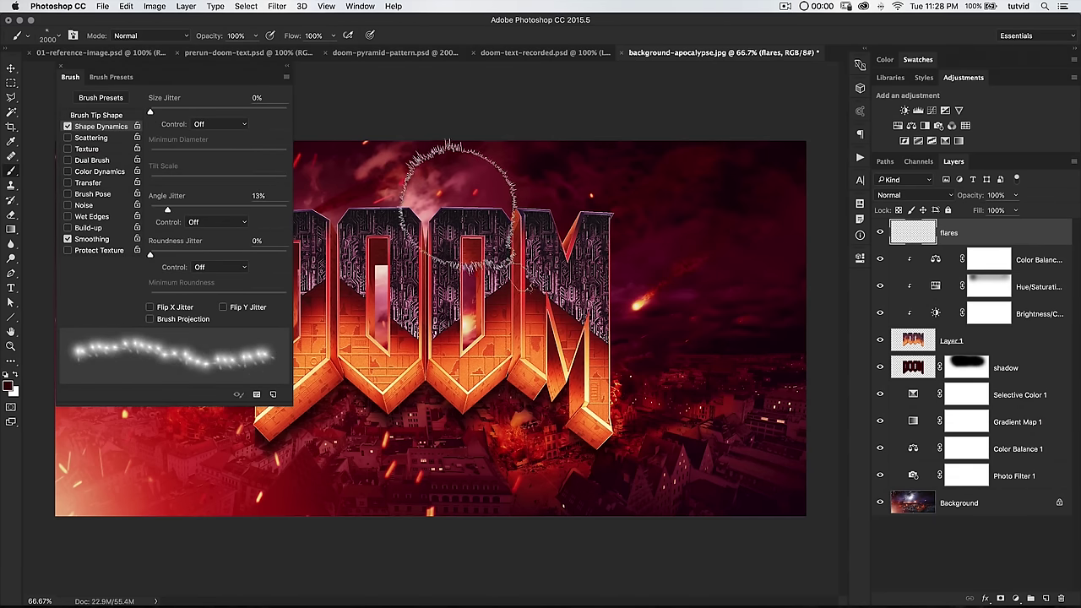
Try a dark flare stamp on the logo, undo it and swap the foreground color to white.
{"action": "left_click", "coordinate": [454, 215]}
{"action": "key", "text": "super+z"}
{"action": "key", "text": "super+z"}
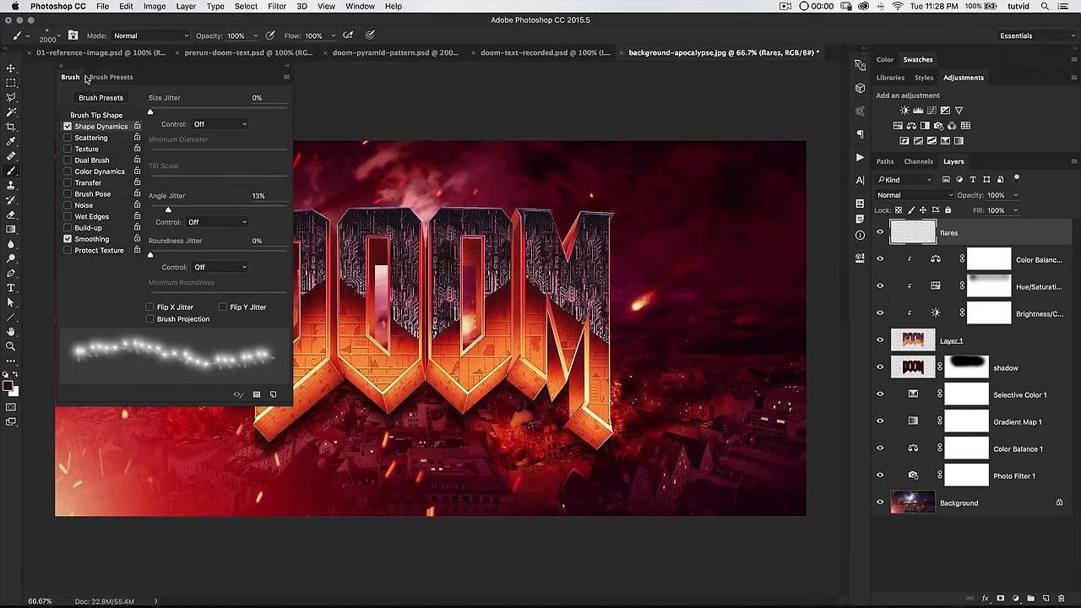
{"action": "left_click", "coordinate": [62, 66]}
{"action": "key", "text": "x"}
Try stamping white flares along the upper edge of the logo and undo them.
{"action": "left_click", "coordinate": [389, 196]}
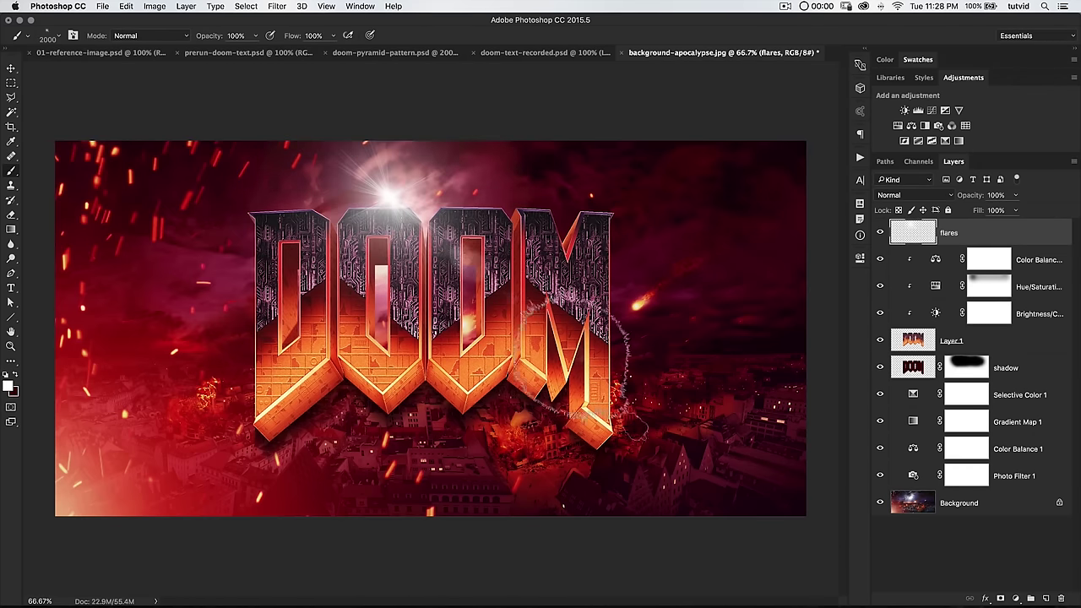
{"action": "left_click", "coordinate": [212, 195]}
{"action": "key", "text": "super+alt+z"}
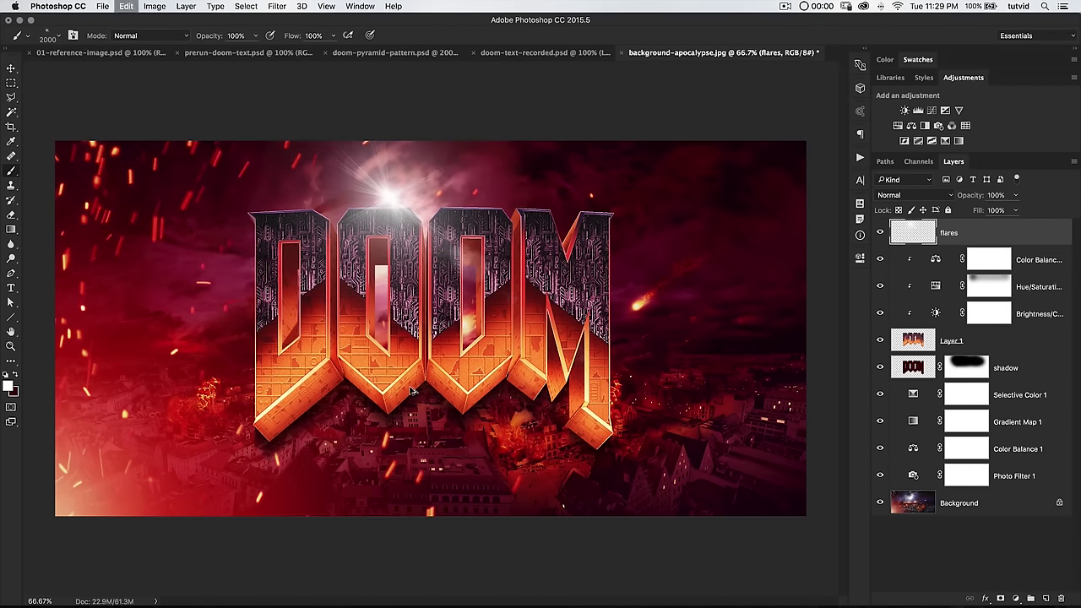
{"action": "key", "text": "super+alt+z"}
Set the flares layer's blend mode to Color Dodge and reduce the flare brush to 1200 px.
{"action": "left_click", "coordinate": [912, 195]}
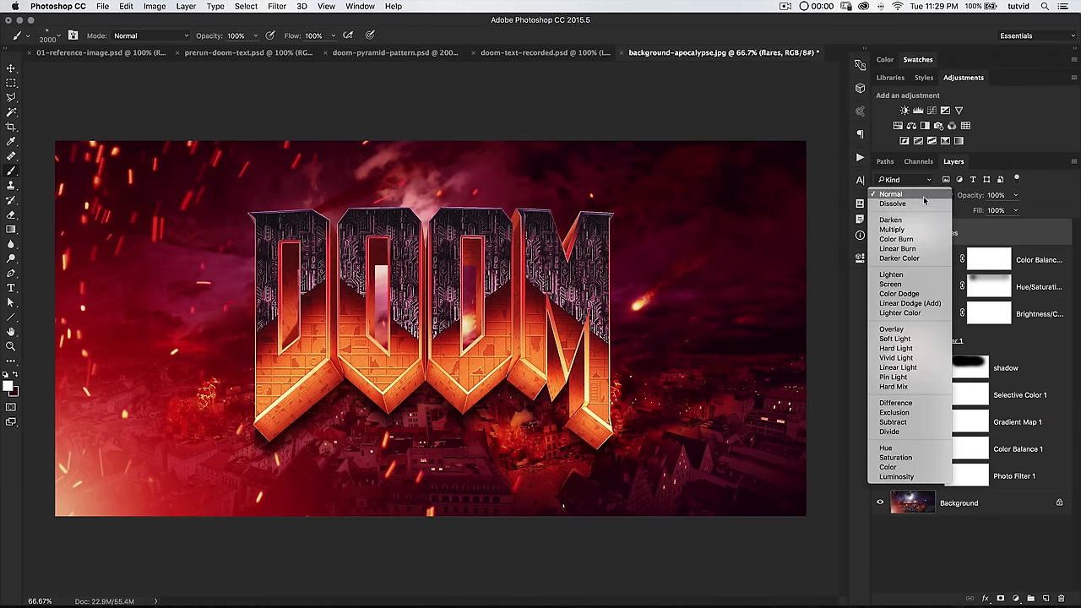
{"action": "left_click", "coordinate": [903, 296]}
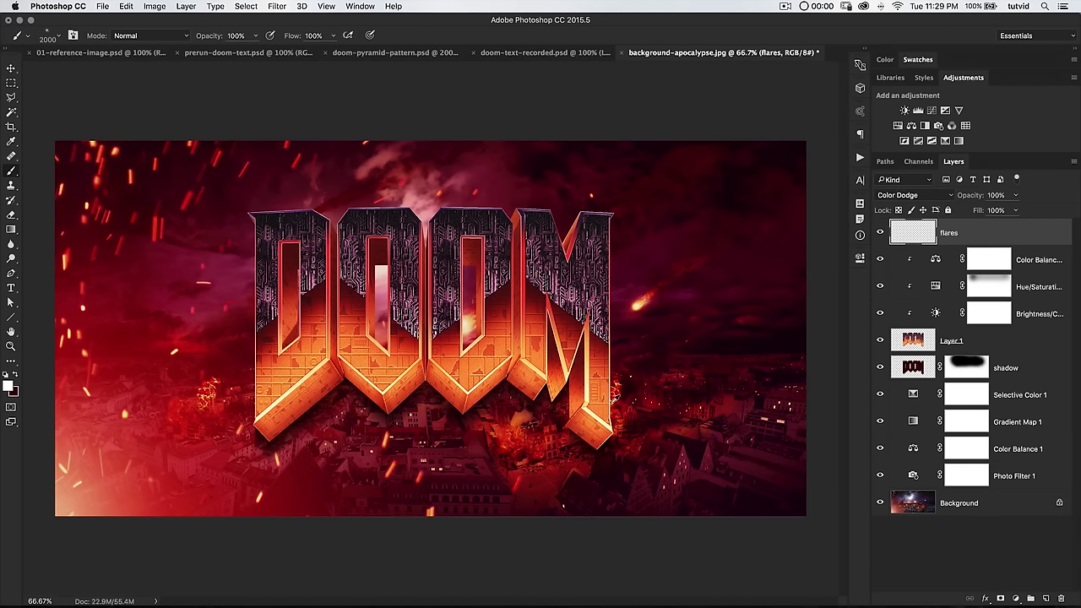
{"action": "left_click", "coordinate": [537, 369], "text": "alt"}
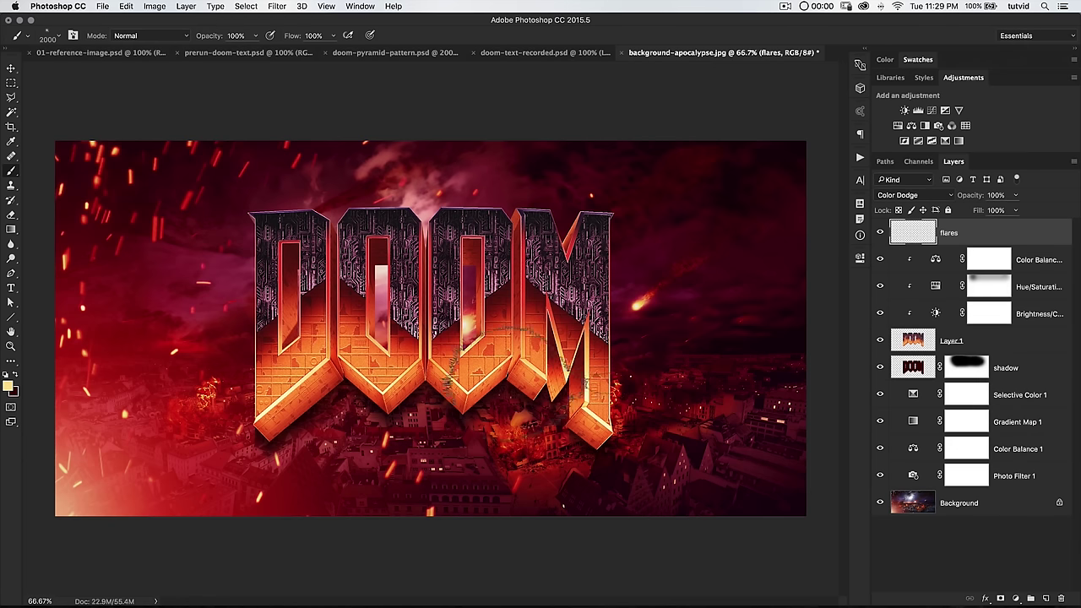
{"action": "key", "text": "["}
{"action": "key", "text": "bracketleft"}
{"action": "key", "text": "bracketleft"}
{"action": "key", "text": "bracketleft"}
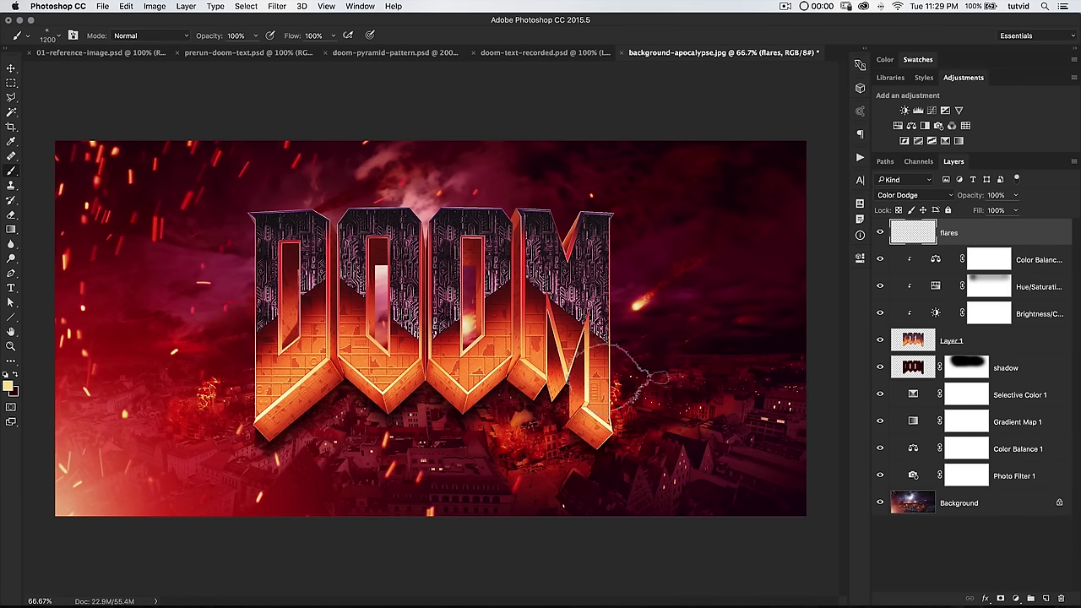
{"action": "key", "text": "super+minus"}
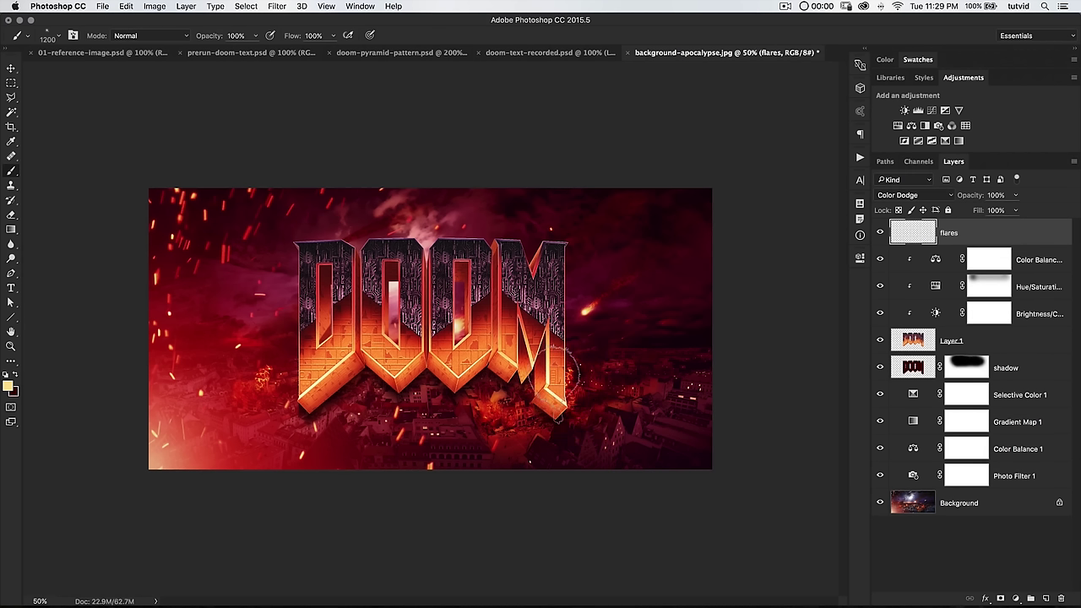
Stamp orange-red flares sampled from the artwork on the M's lower tip and where the second O meets the M.
{"action": "left_click", "coordinate": [565, 375], "text": "alt"}
{"action": "left_click", "coordinate": [566, 392]}
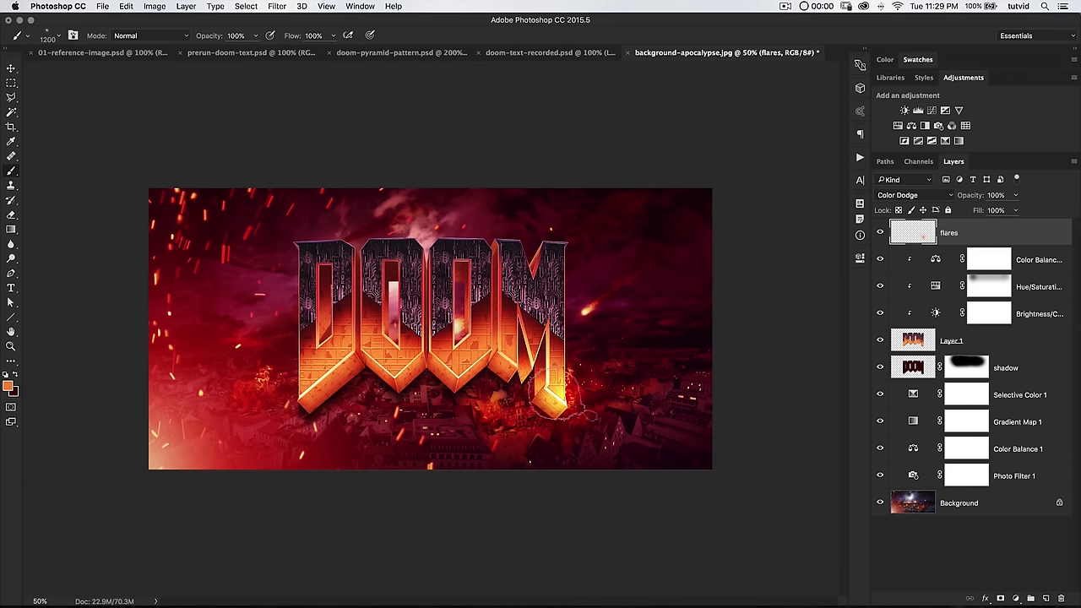
{"action": "left_click", "coordinate": [509, 440]}
{"action": "key", "text": "super+z"}
{"action": "left_click", "coordinate": [488, 352]}
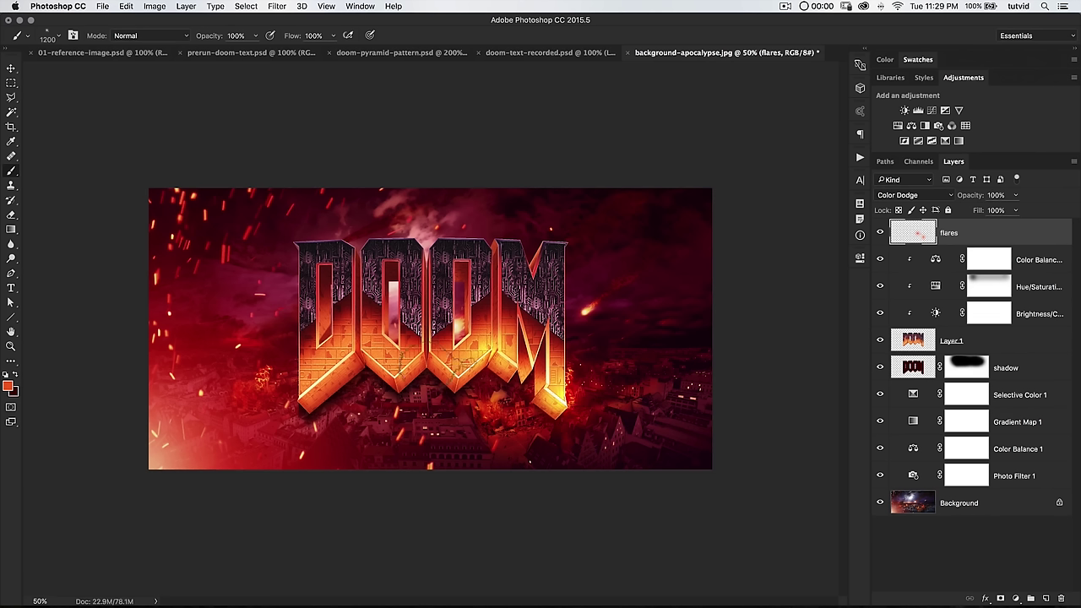
Sample orange from the logo and stamp flares where the D meets the first O and on the D's lower tip.
{"action": "left_click", "coordinate": [373, 333], "text": "alt"}
{"action": "left_click", "coordinate": [363, 348]}
{"action": "left_click", "coordinate": [304, 420]}
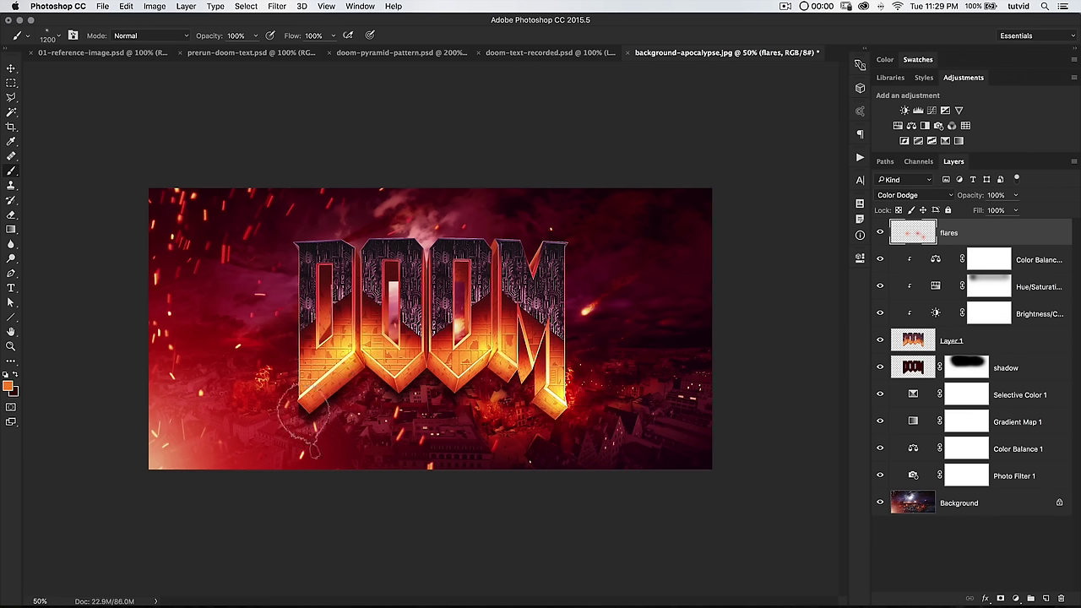
Sample a golden yellow from the D's lower part and reduce the flare brush to 400 px.
{"action": "left_click", "coordinate": [318, 388], "text": "alt"}
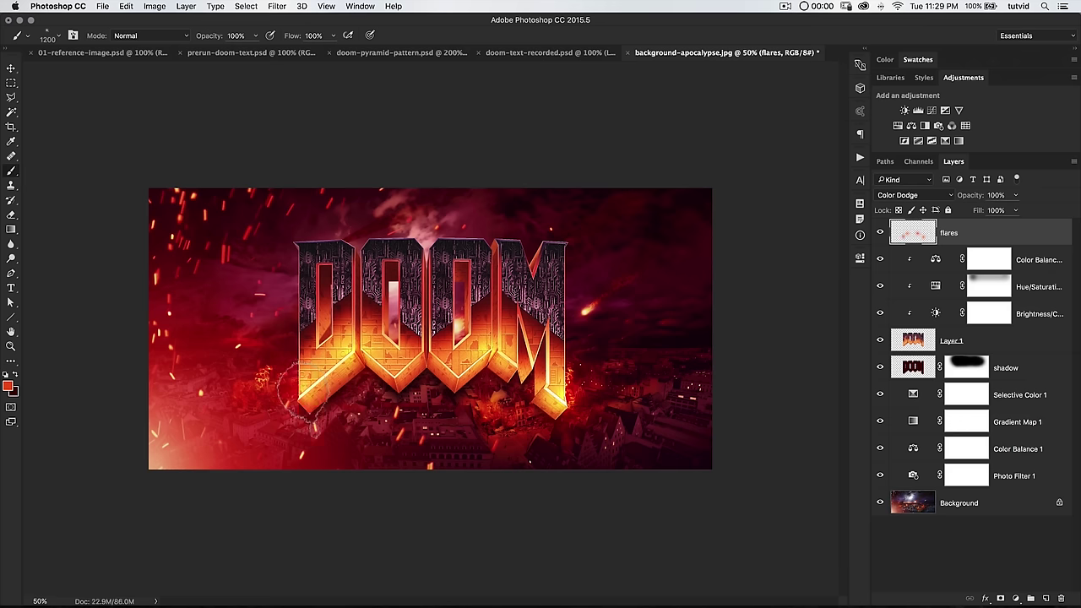
{"action": "left_click", "coordinate": [344, 350], "text": "alt"}
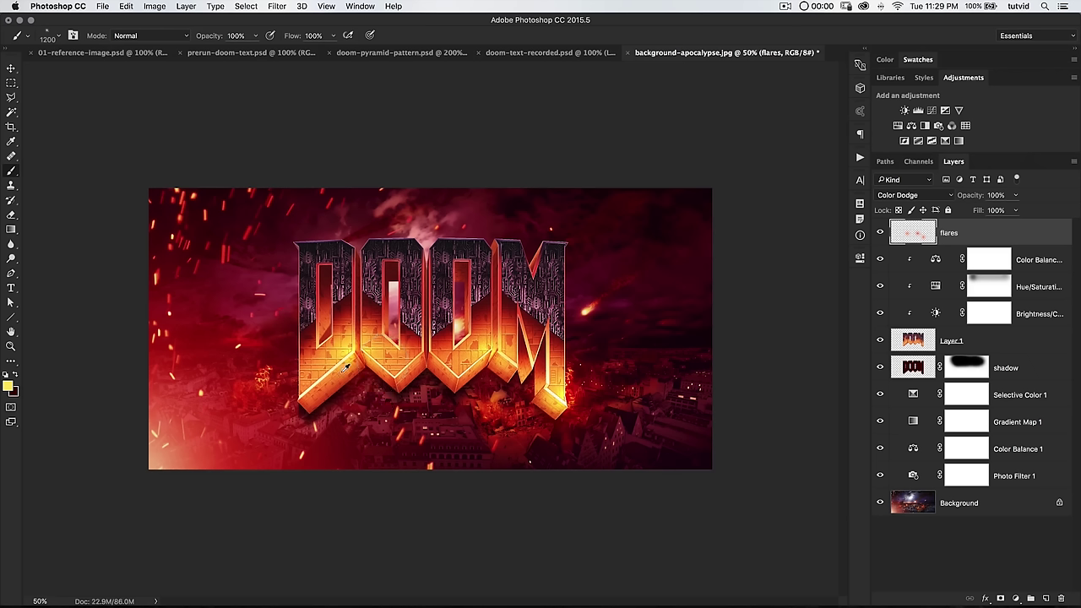
{"action": "left_click", "coordinate": [336, 349], "text": "alt"}
{"action": "key", "text": "bracketleft"}
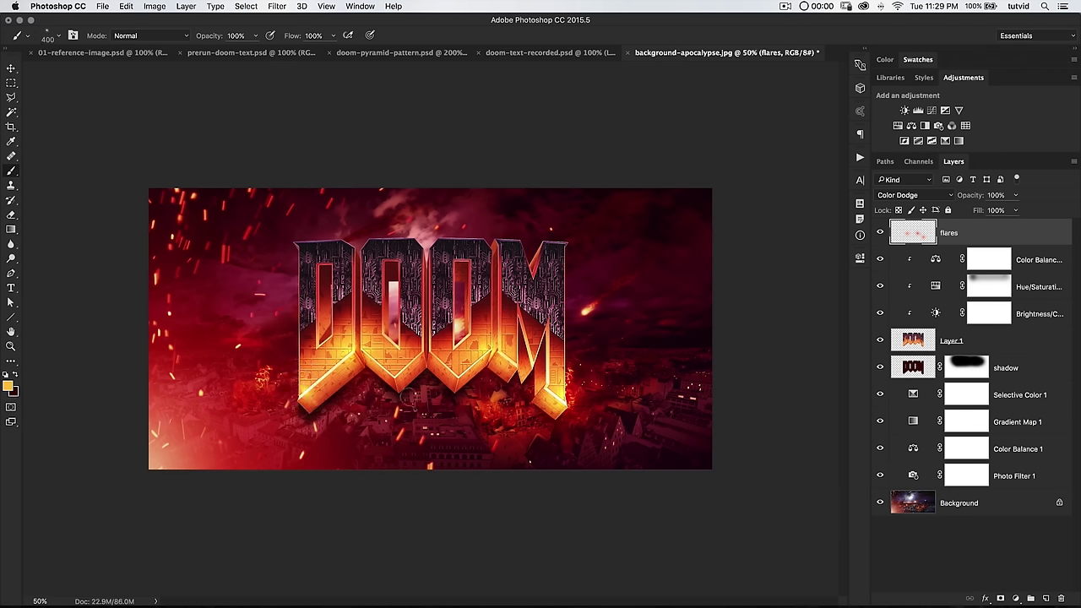
Try a 1000 px flare in a magenta sampled from the M on its upper outer corner and undo it.
{"action": "left_click", "coordinate": [538, 297], "text": "alt"}
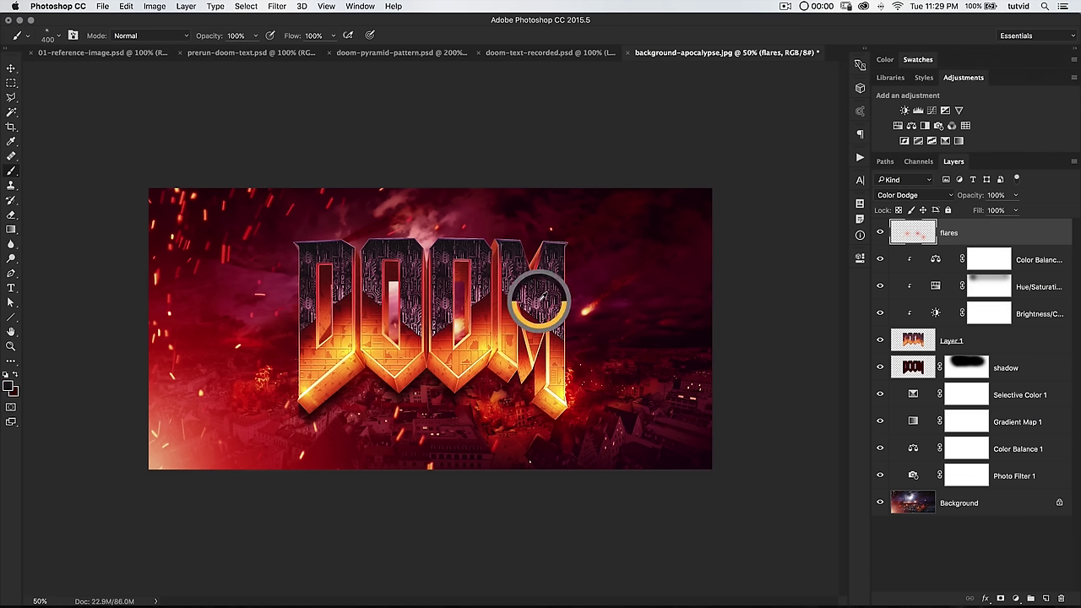
{"action": "left_click_drag", "start_coordinate": [539, 301], "coordinate": [541, 298]}
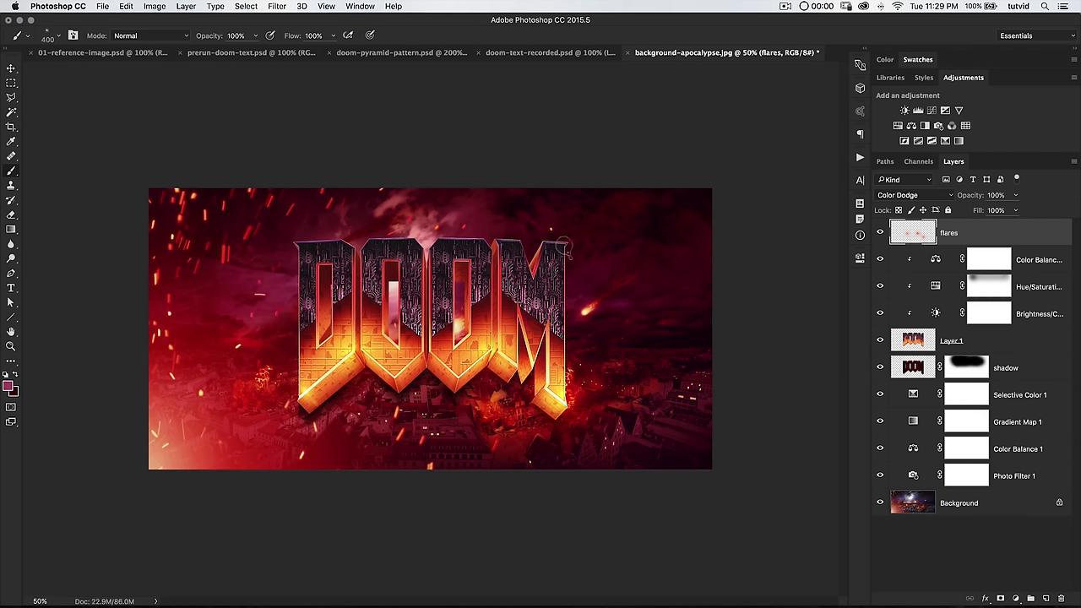
{"action": "key", "text": "bracketright"}
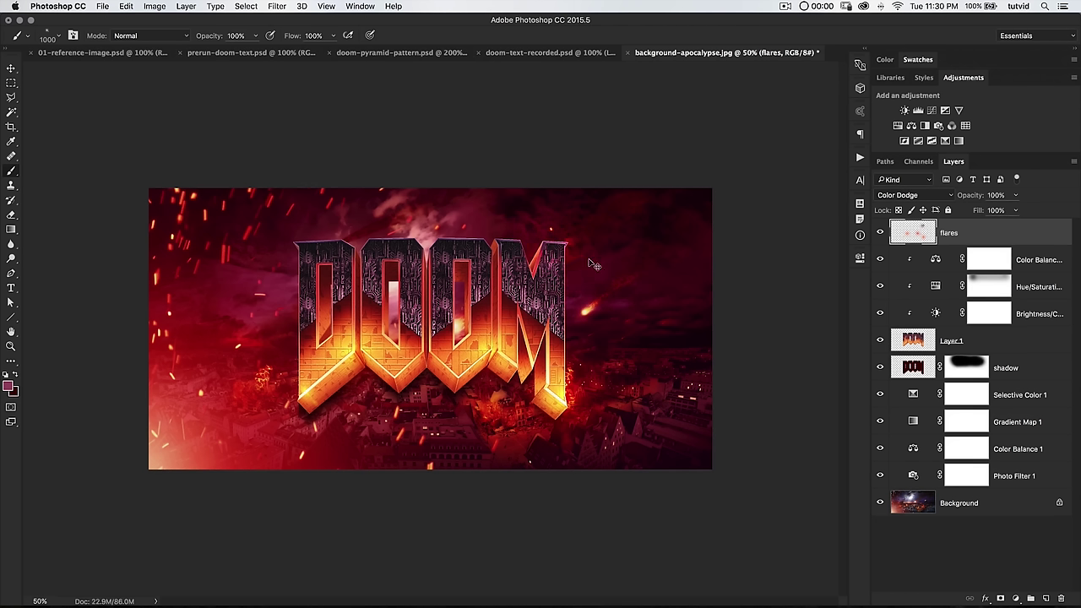
{"action": "key", "text": "super+z"}
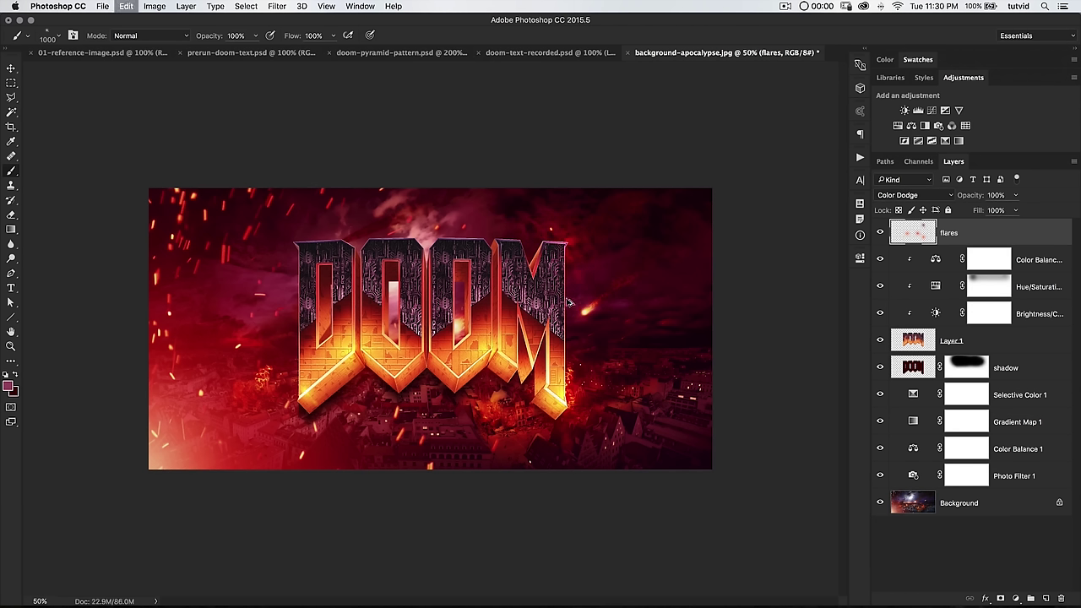
Sample a light pink from the M's face and stamp flares on the upper part of the logo.
{"action": "left_click", "coordinate": [540, 306], "text": "alt"}
{"action": "left_click", "coordinate": [539, 307], "text": "alt"}
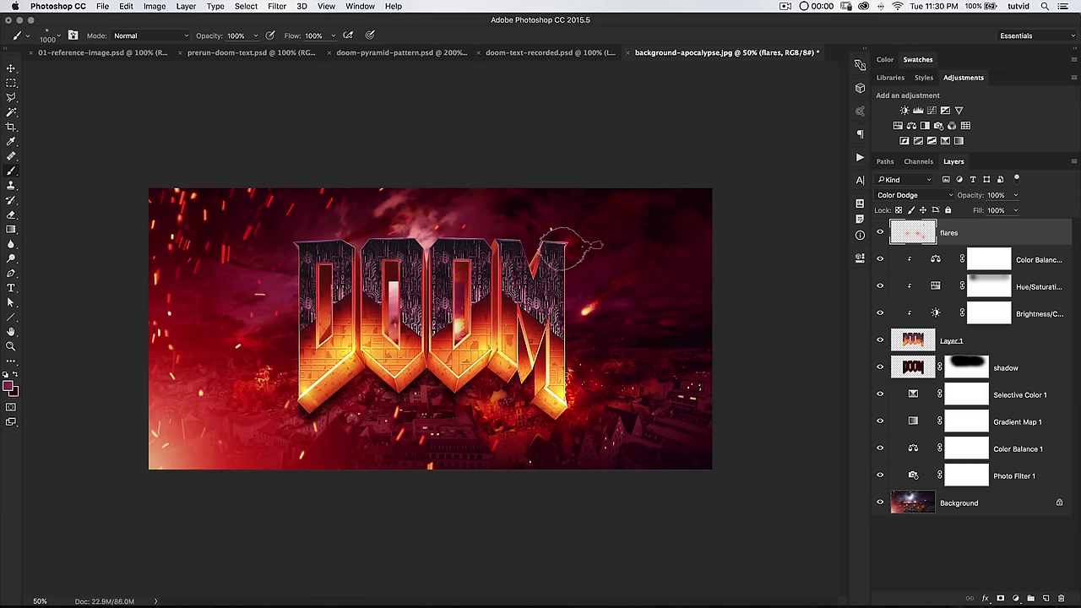
{"action": "left_click", "coordinate": [555, 329], "text": "alt"}
{"action": "left_click_drag", "start_coordinate": [555, 329], "coordinate": [554, 324]}
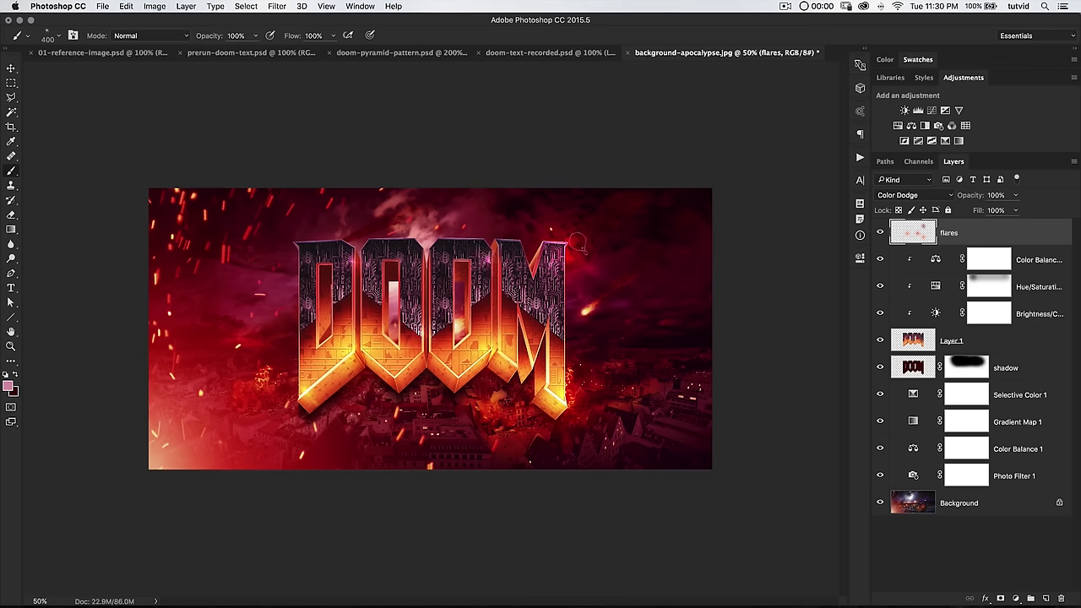
Toggle the flares layer's visibility to compare the logo with and without the flares.
{"action": "left_click", "coordinate": [881, 235]}
{"action": "left_click", "coordinate": [880, 235]}
{"action": "left_click", "coordinate": [880, 235]}
{"action": "left_click", "coordinate": [881, 235]}
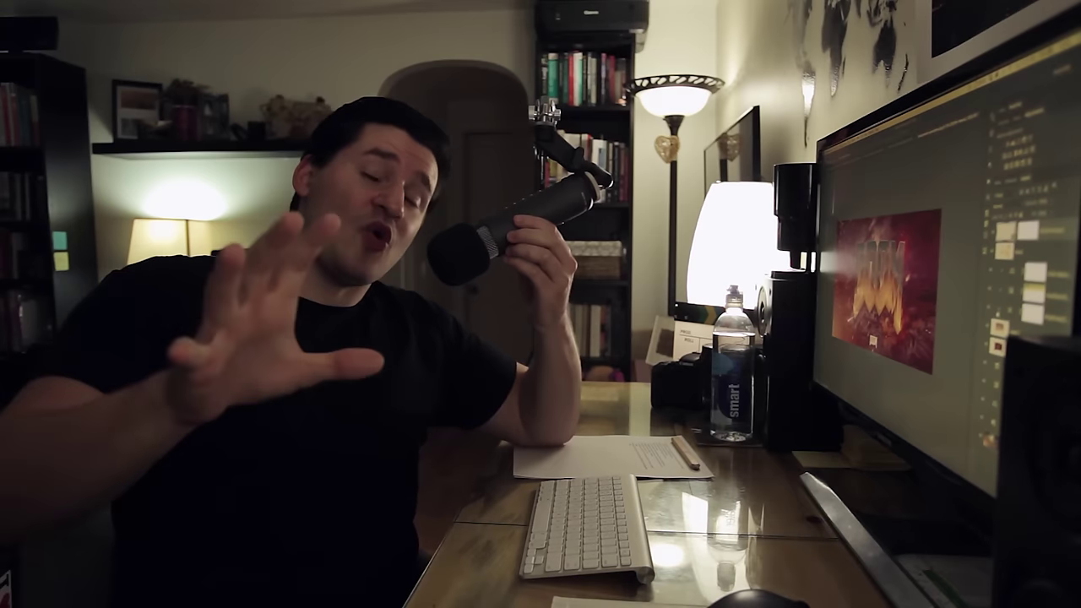